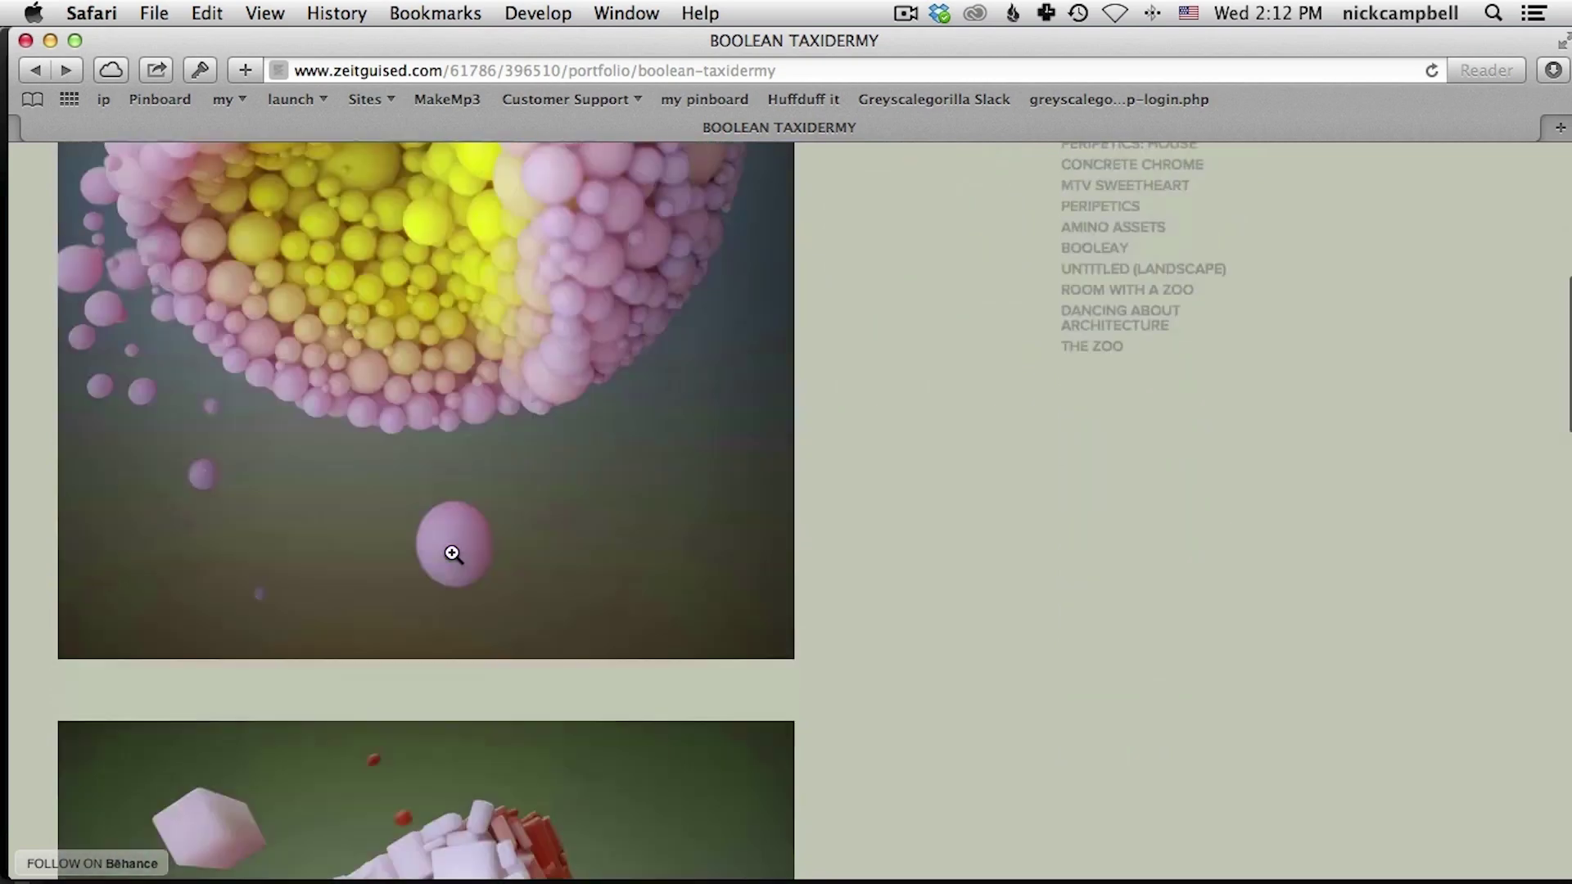
Step: Examine the shapes built from packed spheres, blocks and capsules on the Boolean Taxidermy portfolio page
scroll(350, 550, "down", 10)
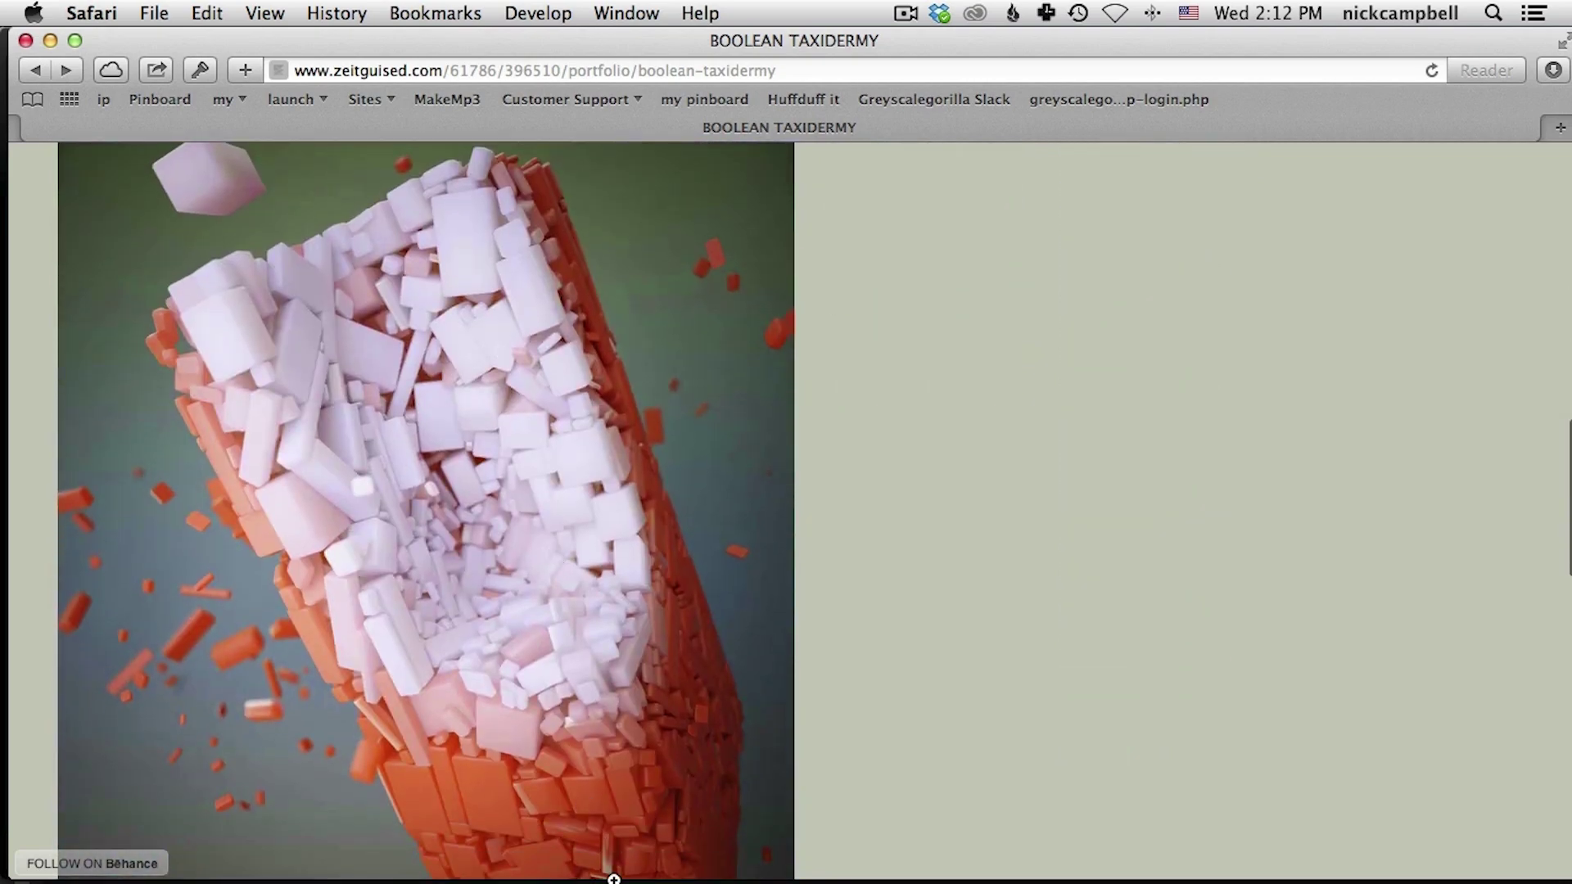
scroll(398, 615, "down", 10)
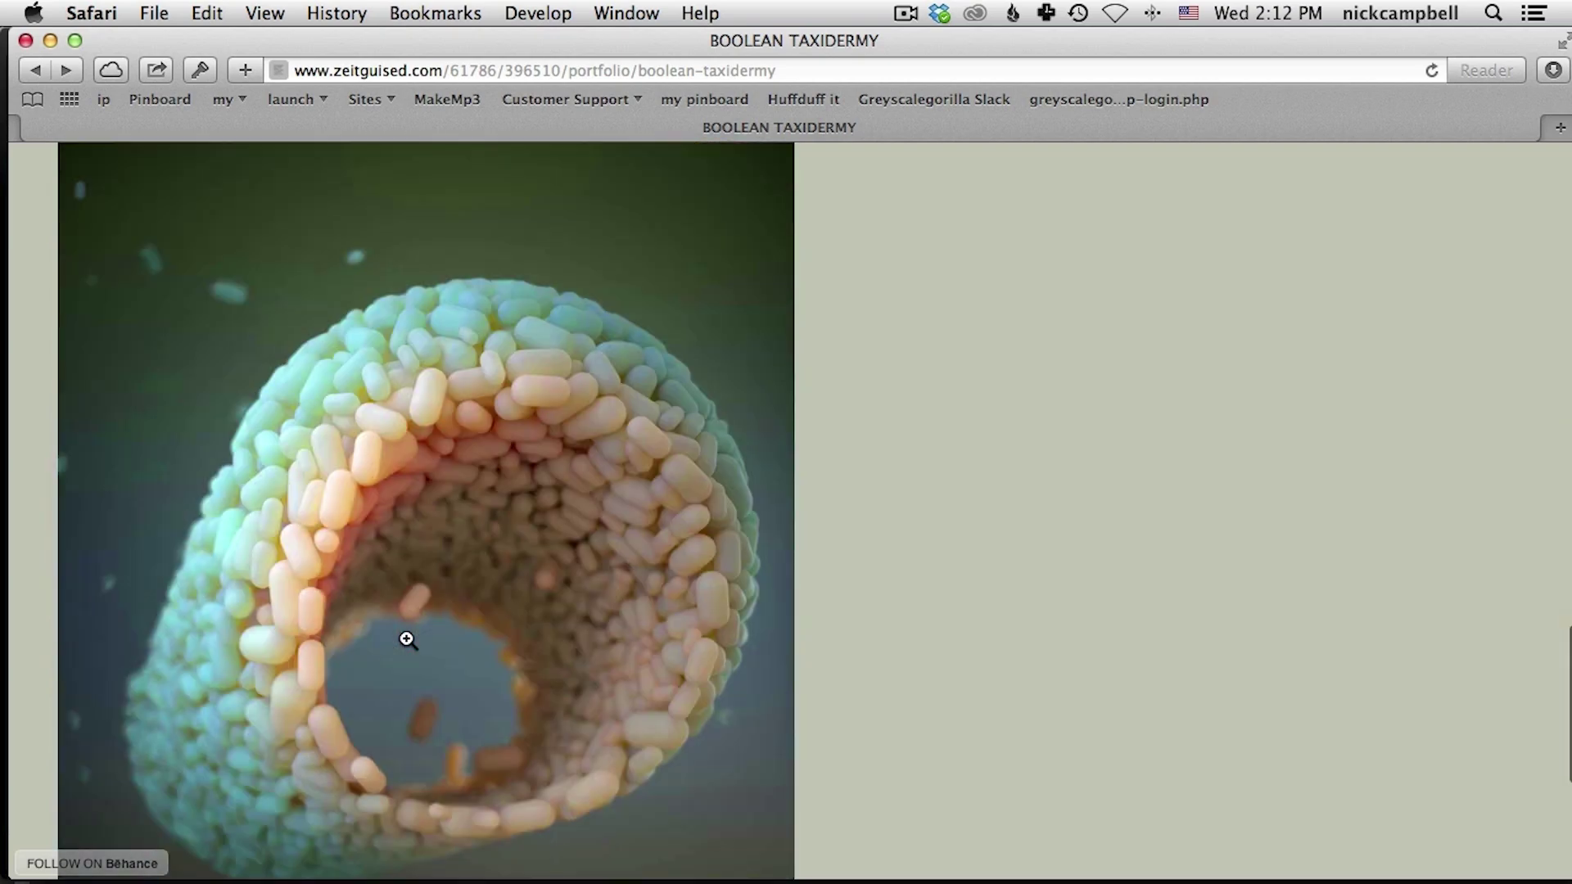
scroll(406, 640, "down", 2)
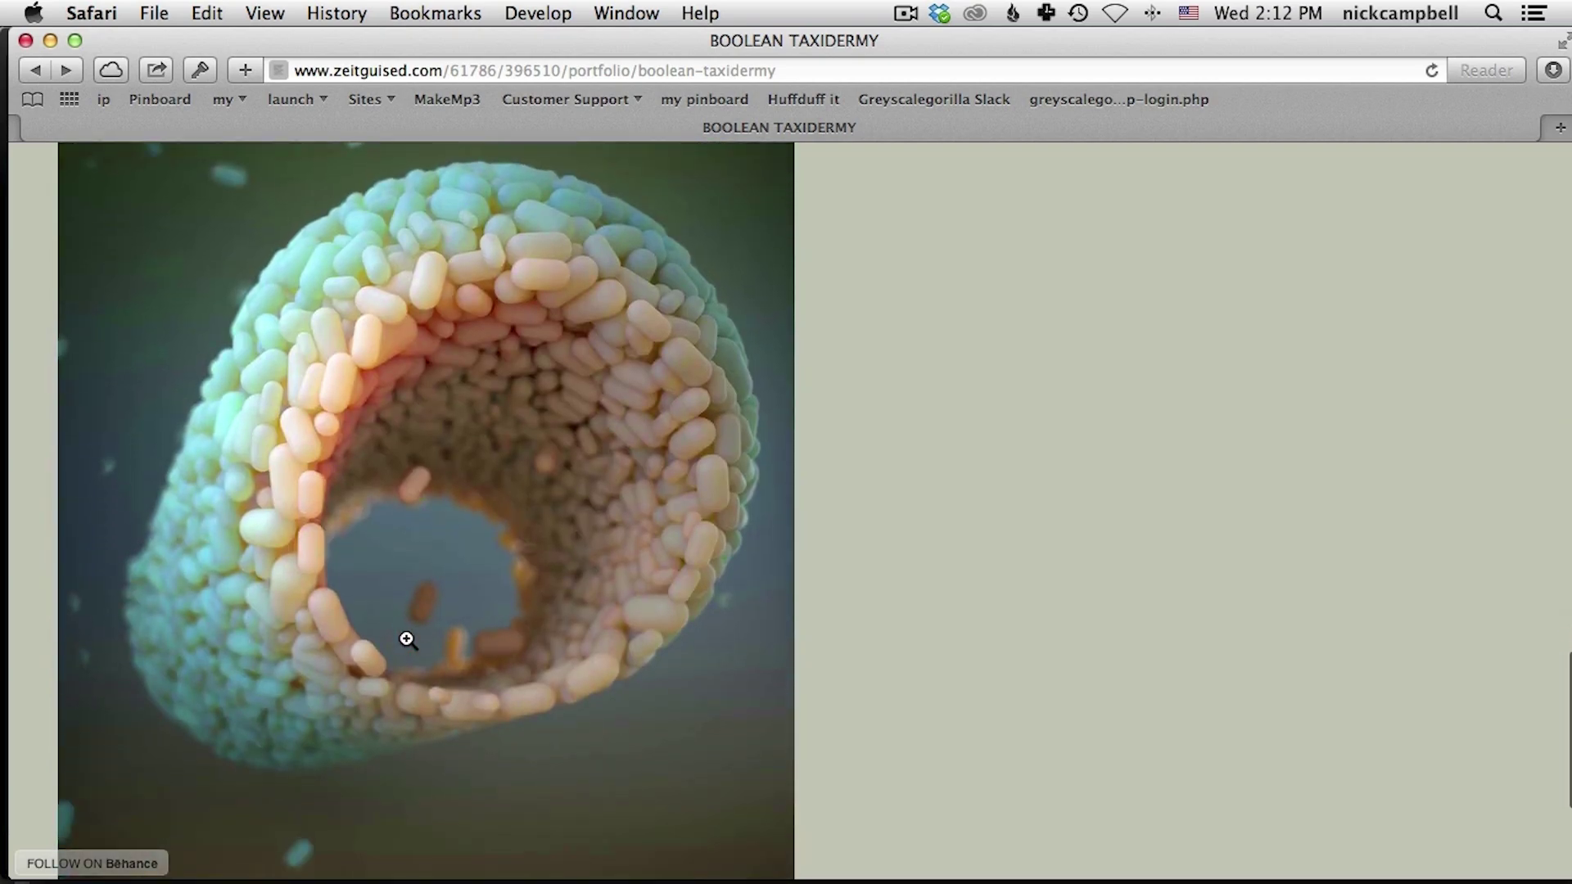
scroll(407, 640, "up", 10)
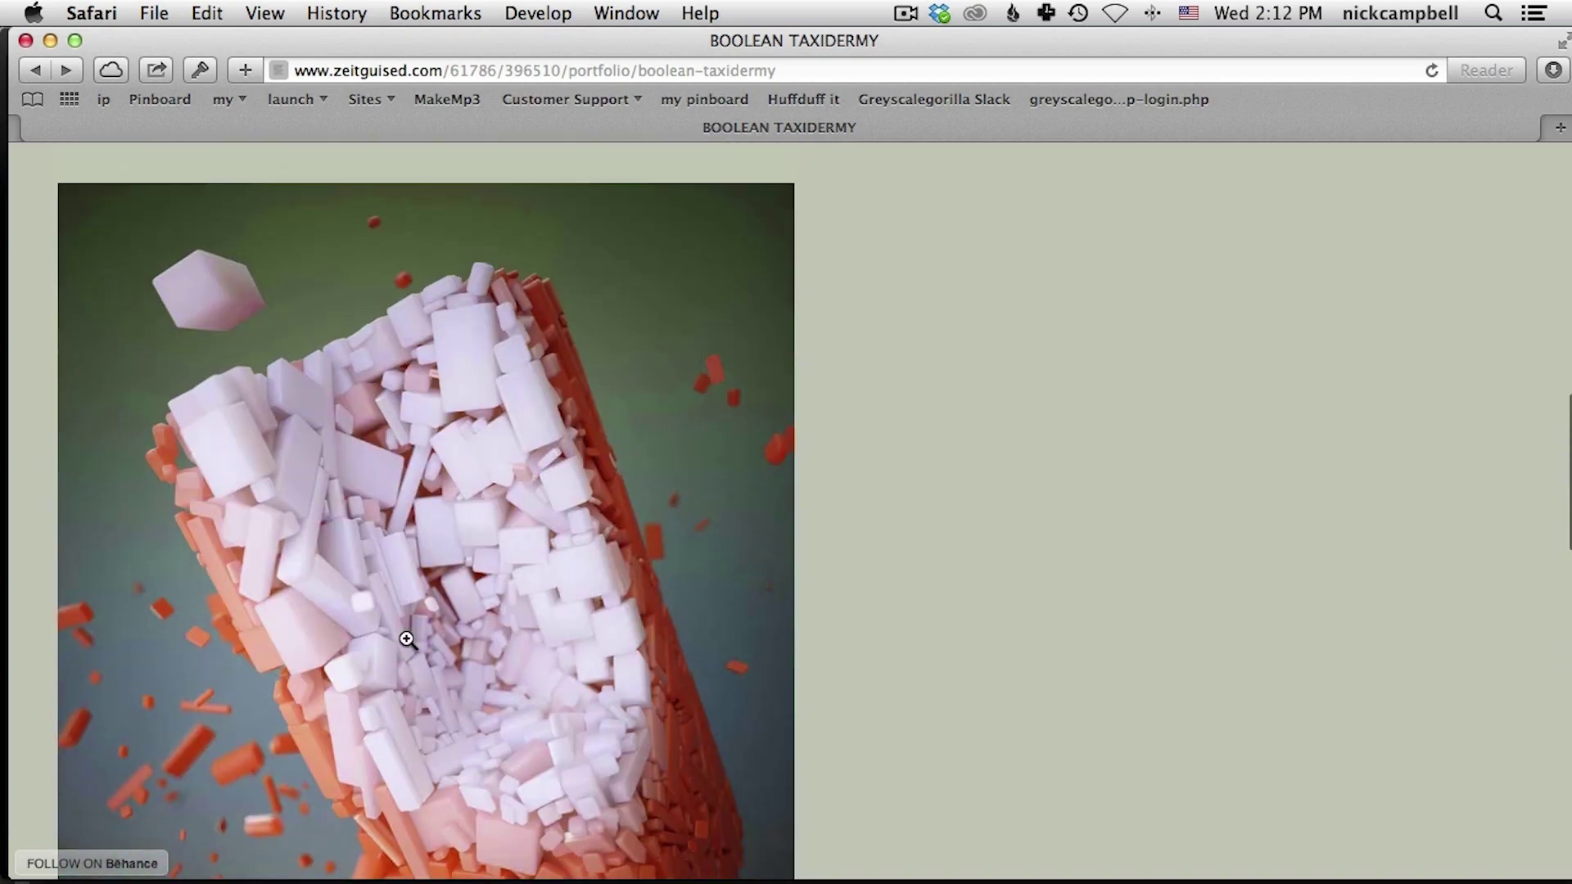
scroll(406, 640, "up", 10)
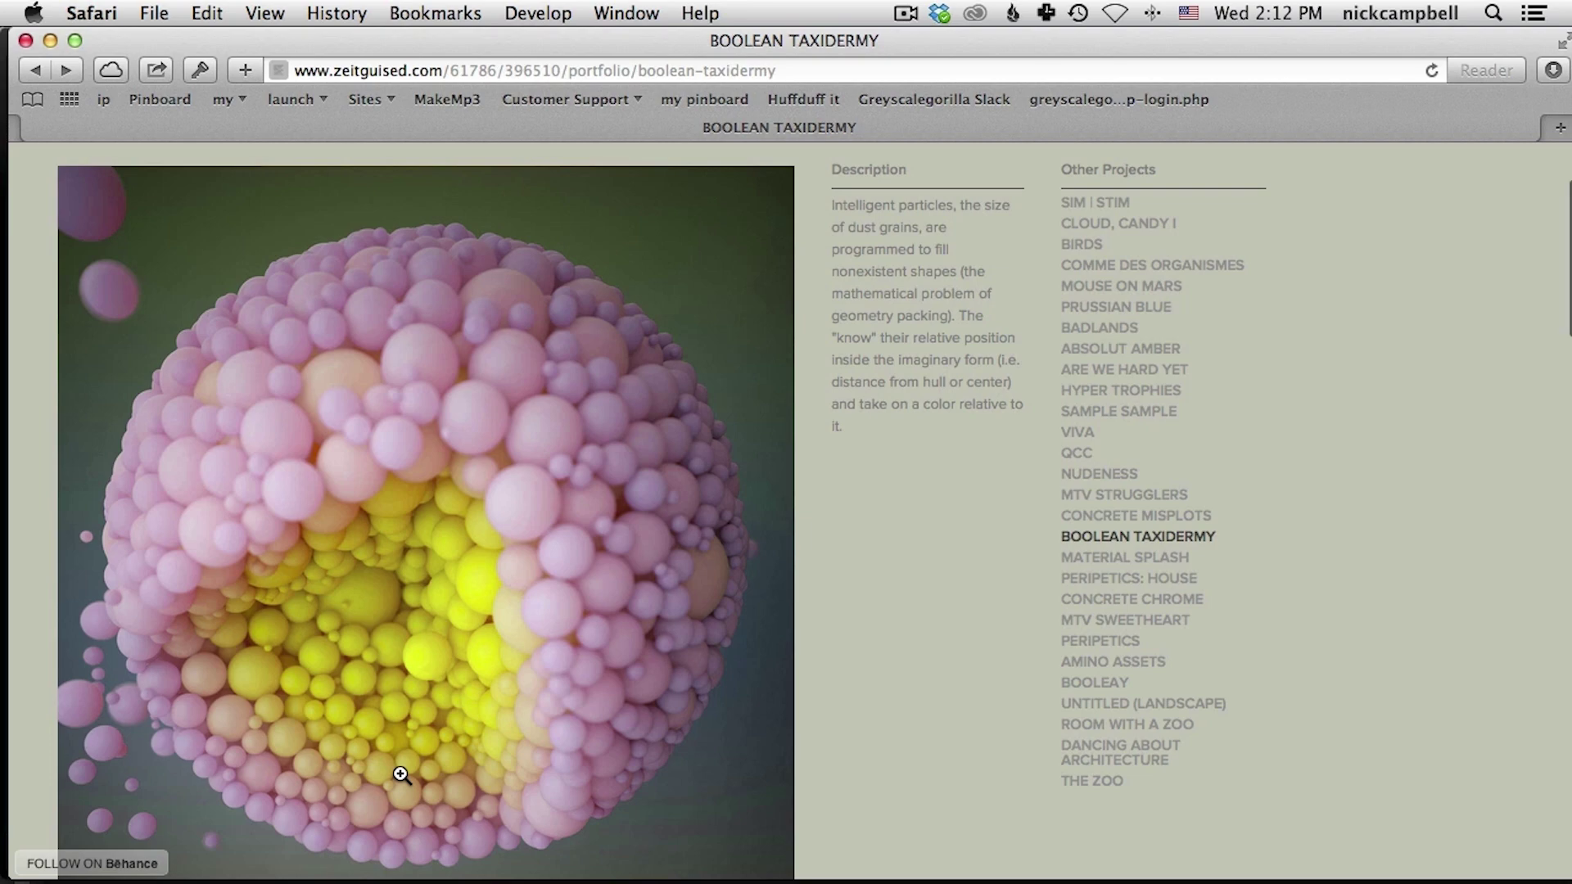
scroll(401, 774, "down", 10)
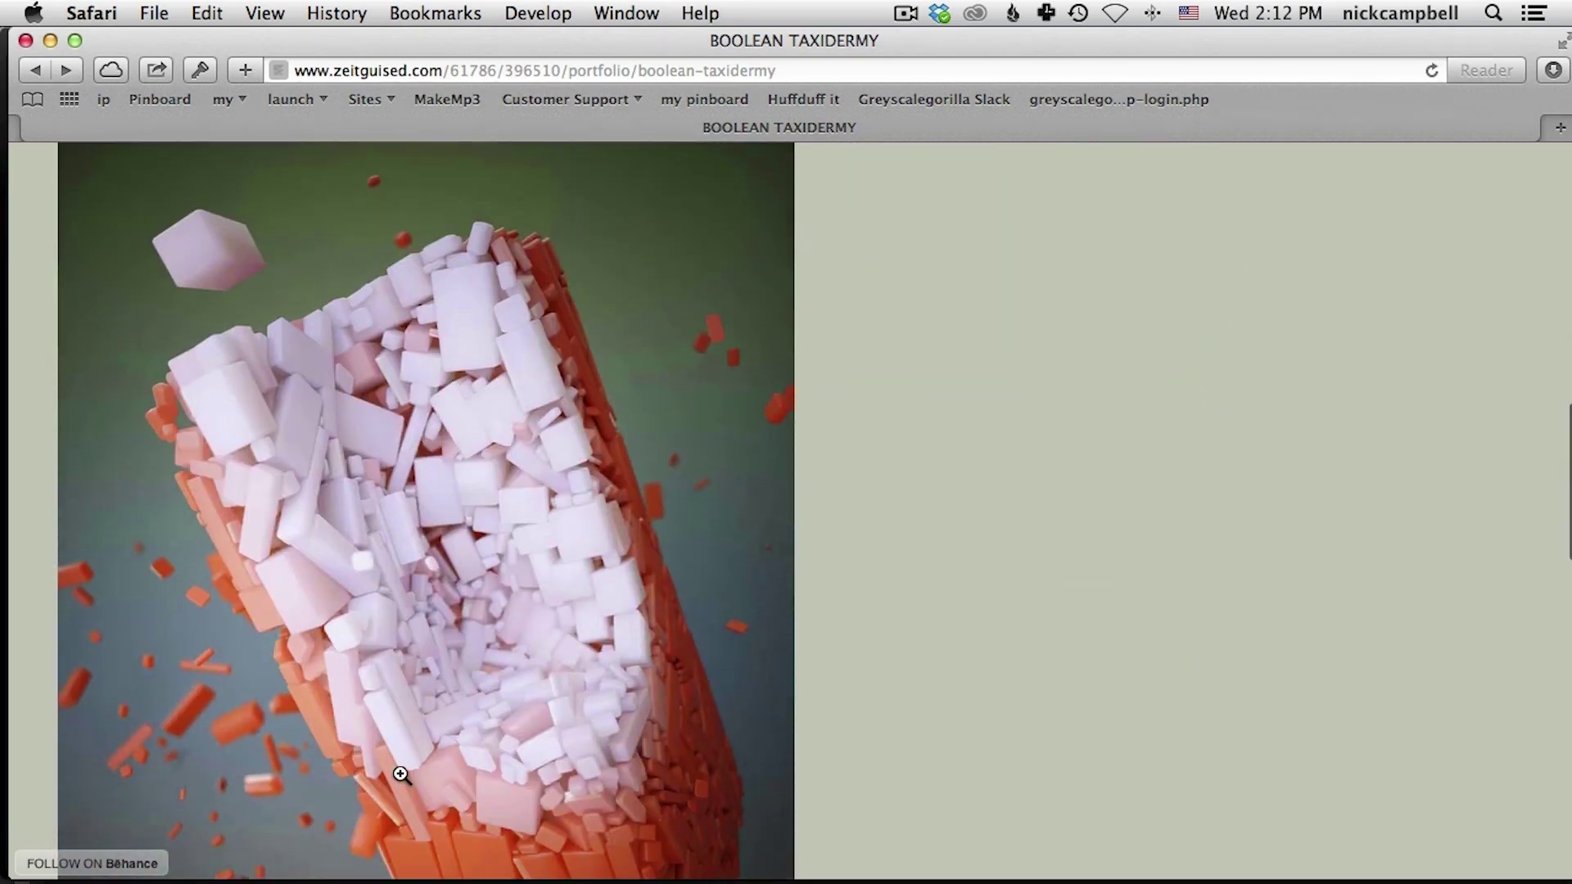
scroll(401, 775, "down", 2)
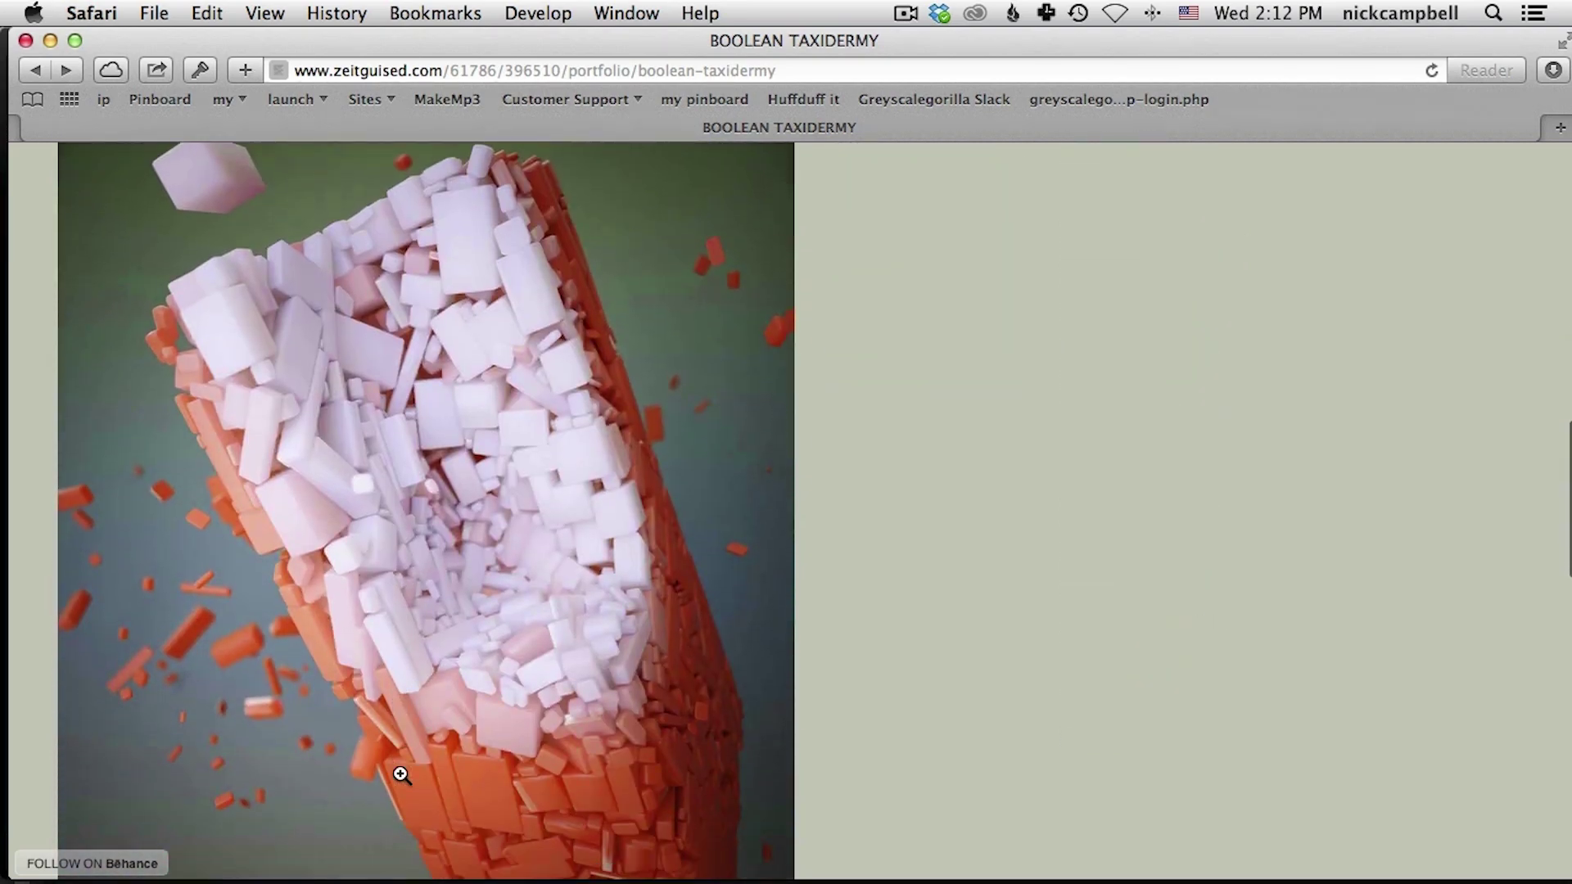
scroll(401, 775, "down", 1)
scroll(401, 775, "up", 1)
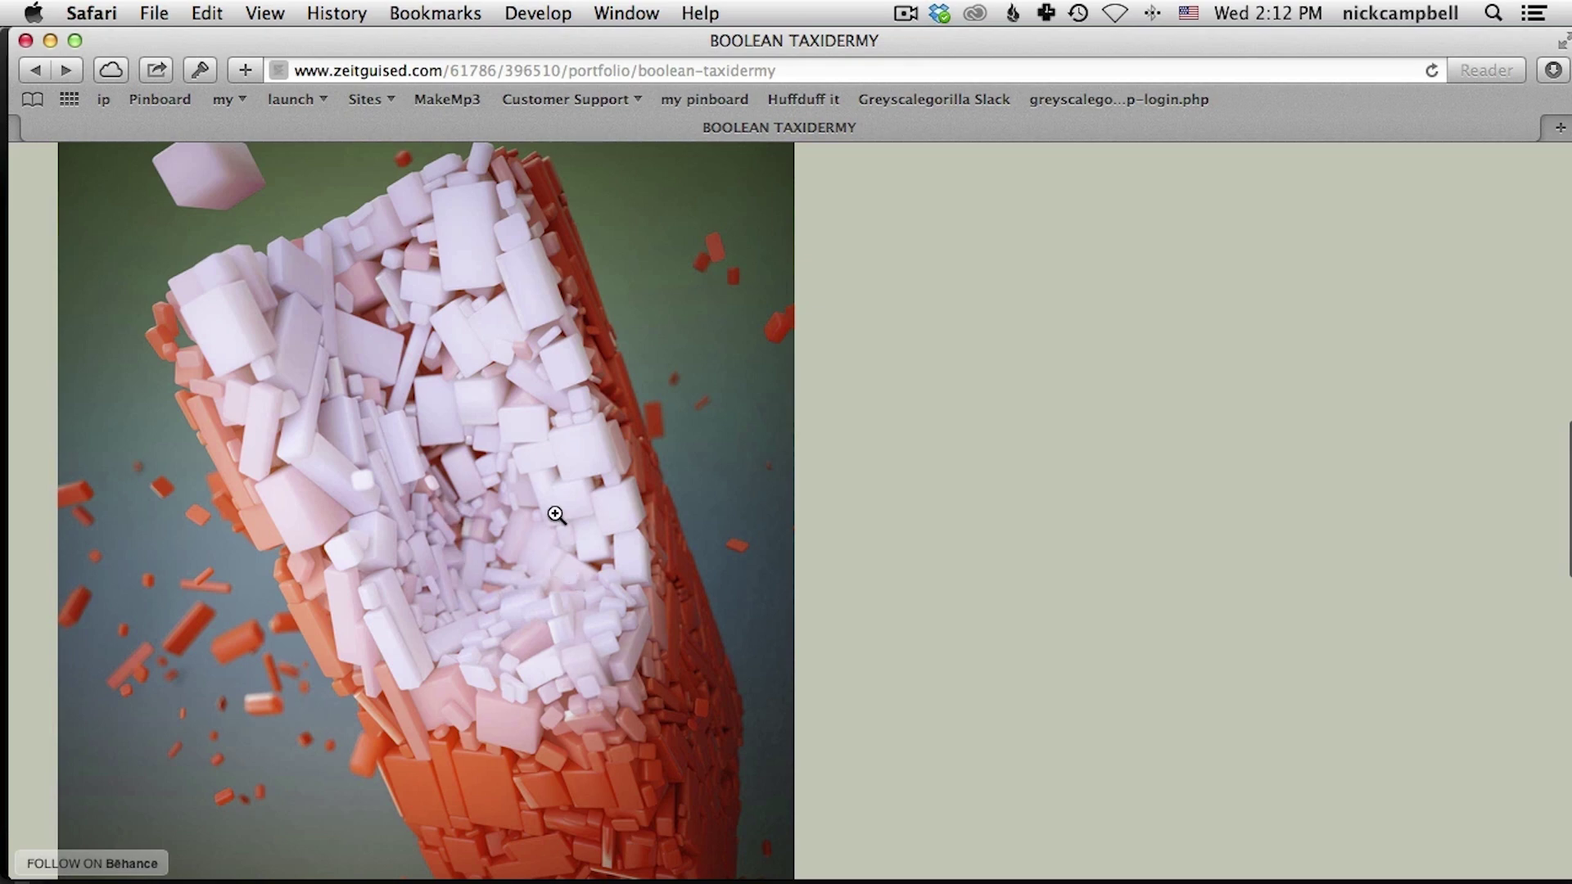
Step: Switch to CINEMA 4D and add a sphere and a cube primitive to the empty scene
key("super+Tab")
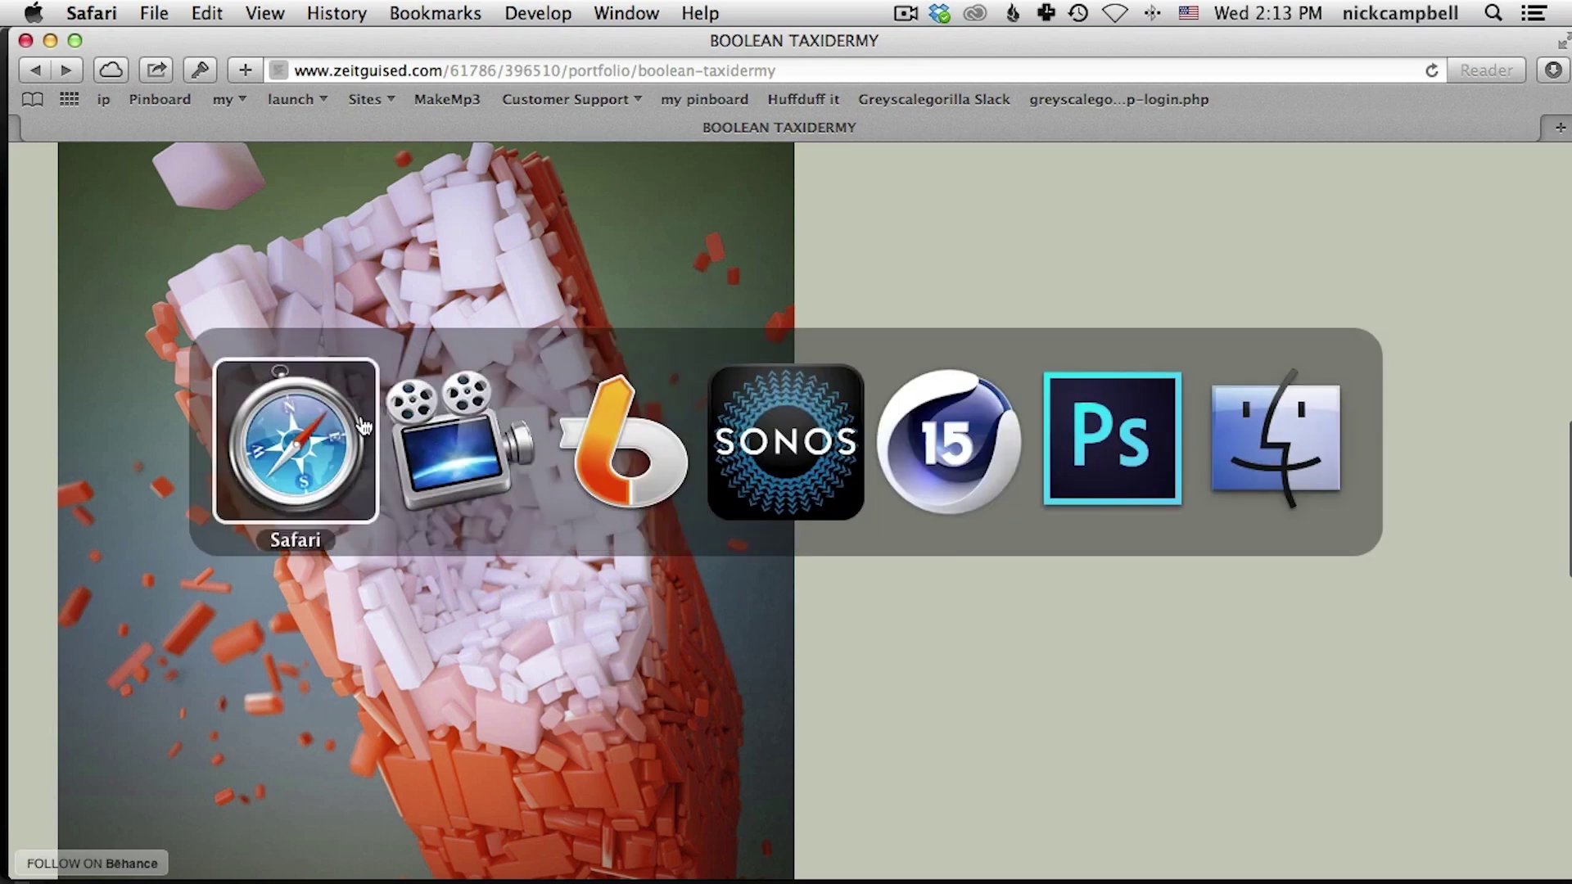
left_click(961, 490)
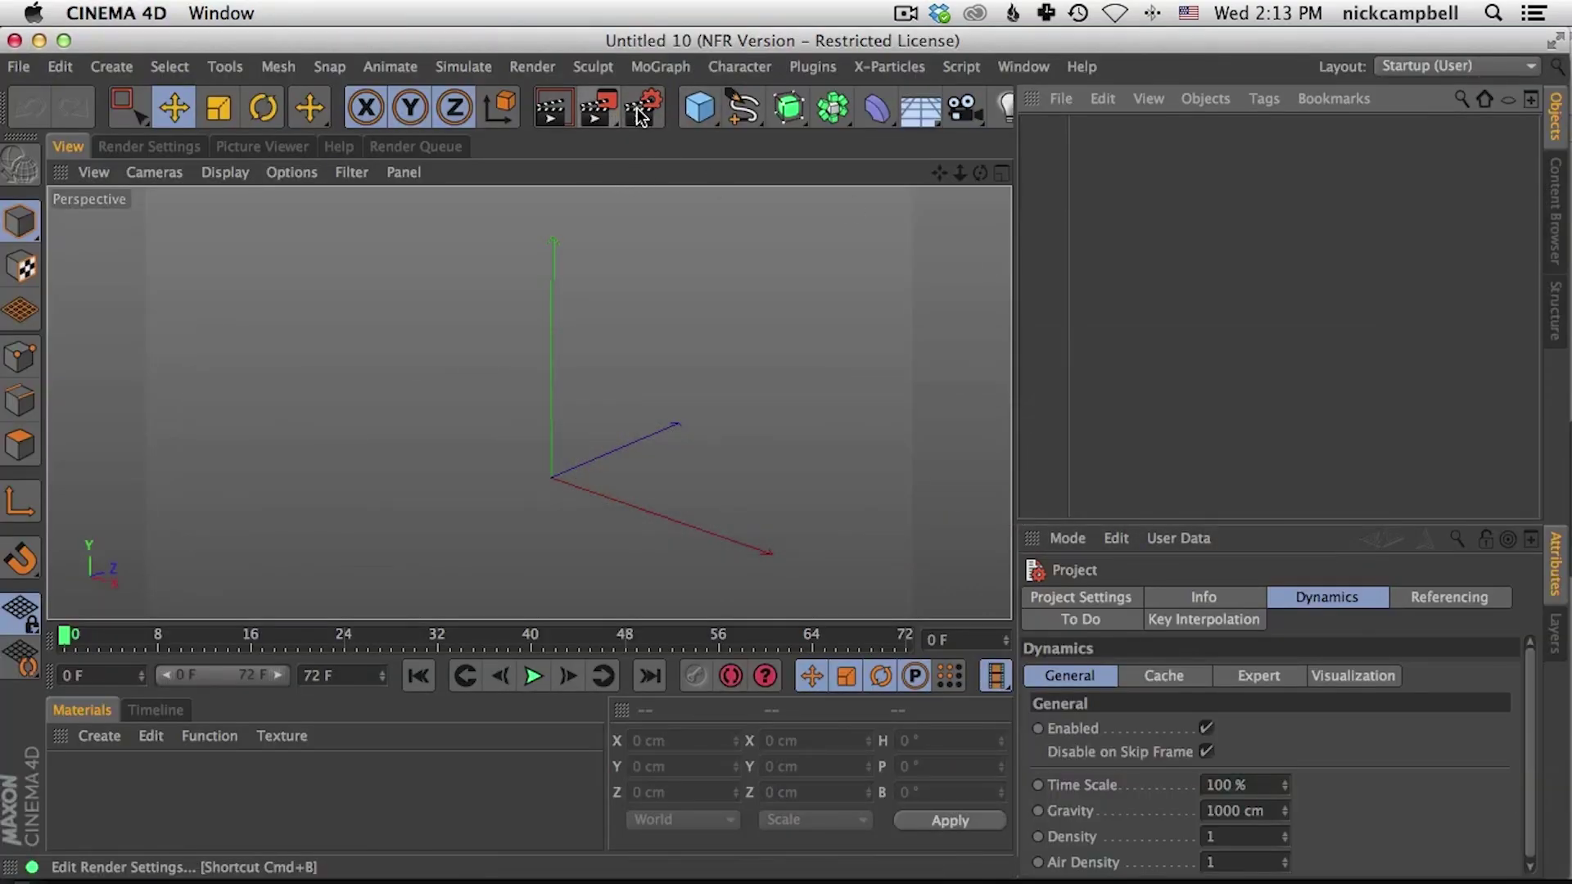
left_click_drag(710, 109, 1195, 187)
left_click_drag(567, 468, 598, 366, "alt")
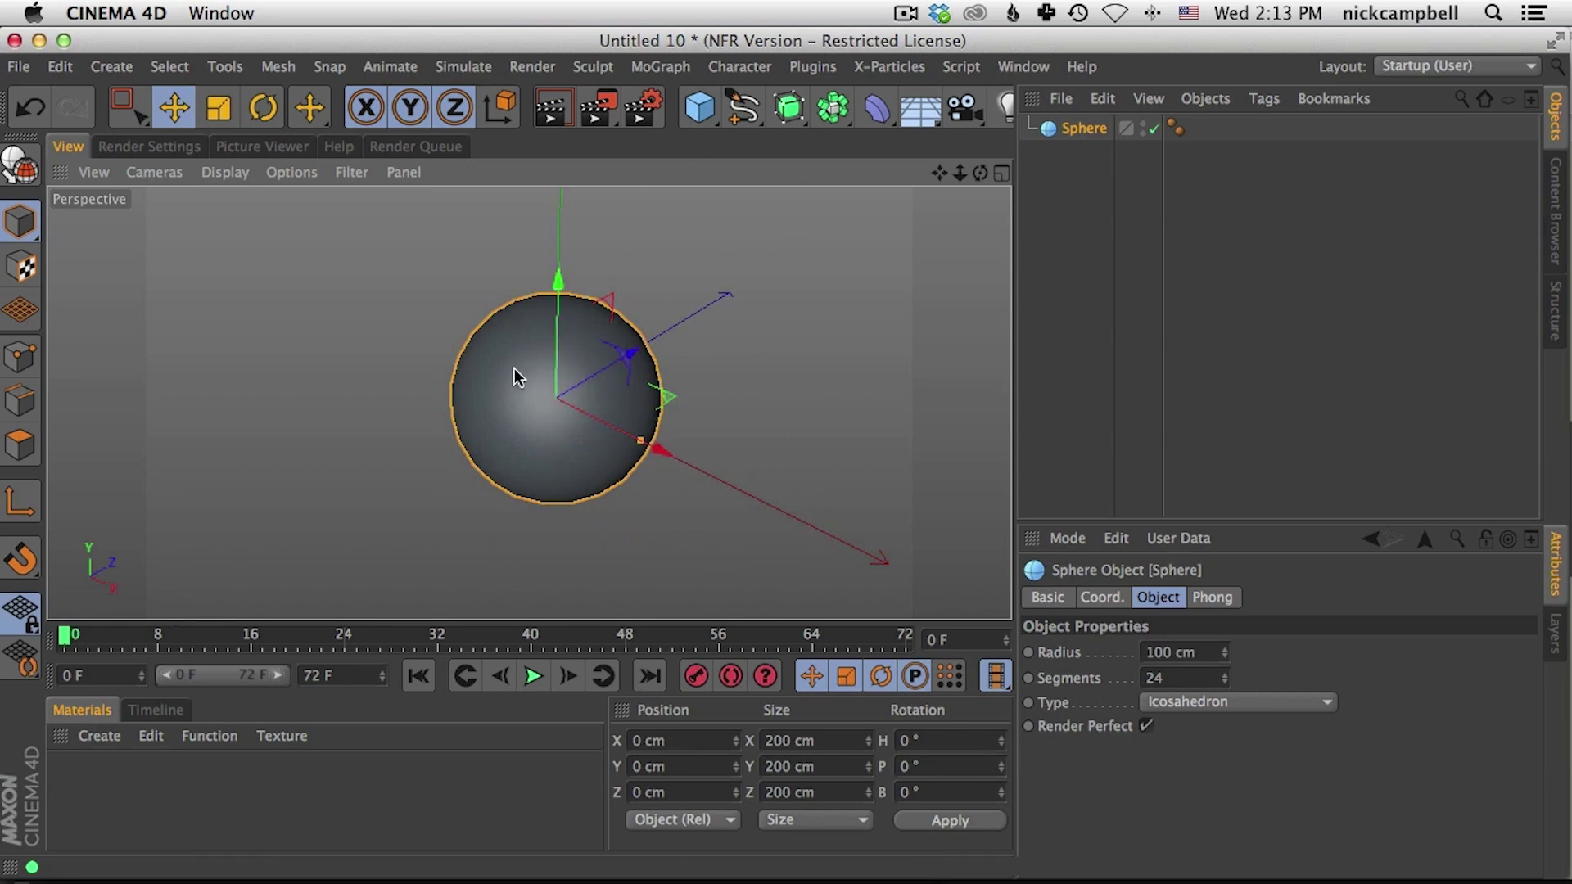
left_click_drag(714, 103, 945, 136)
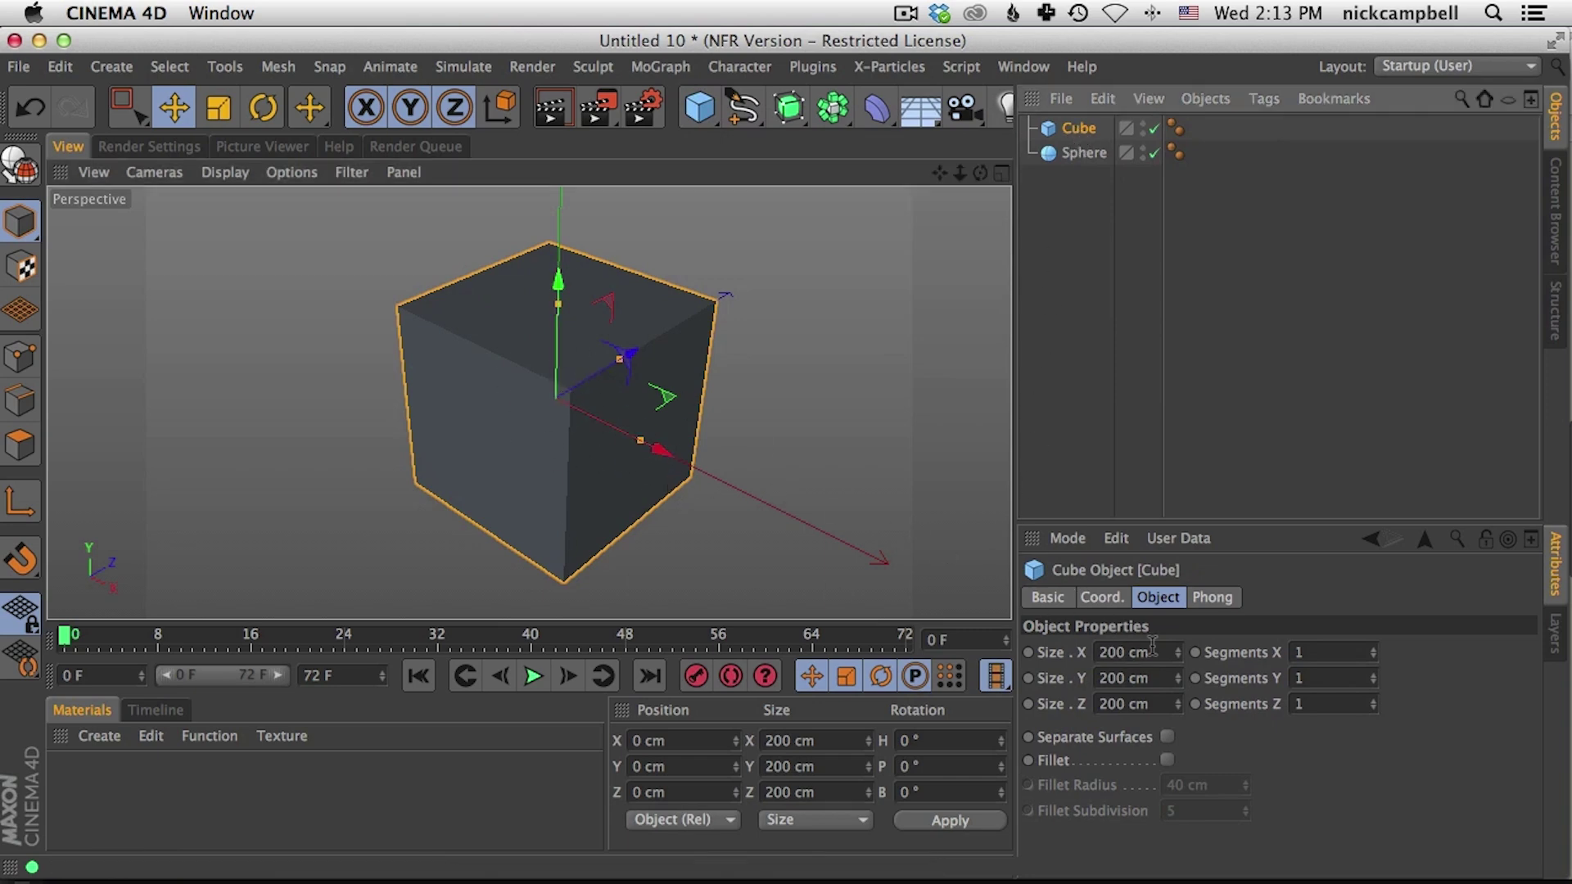
Step: Set the cube's X and Y positions to 100 cm each
left_click(1102, 597)
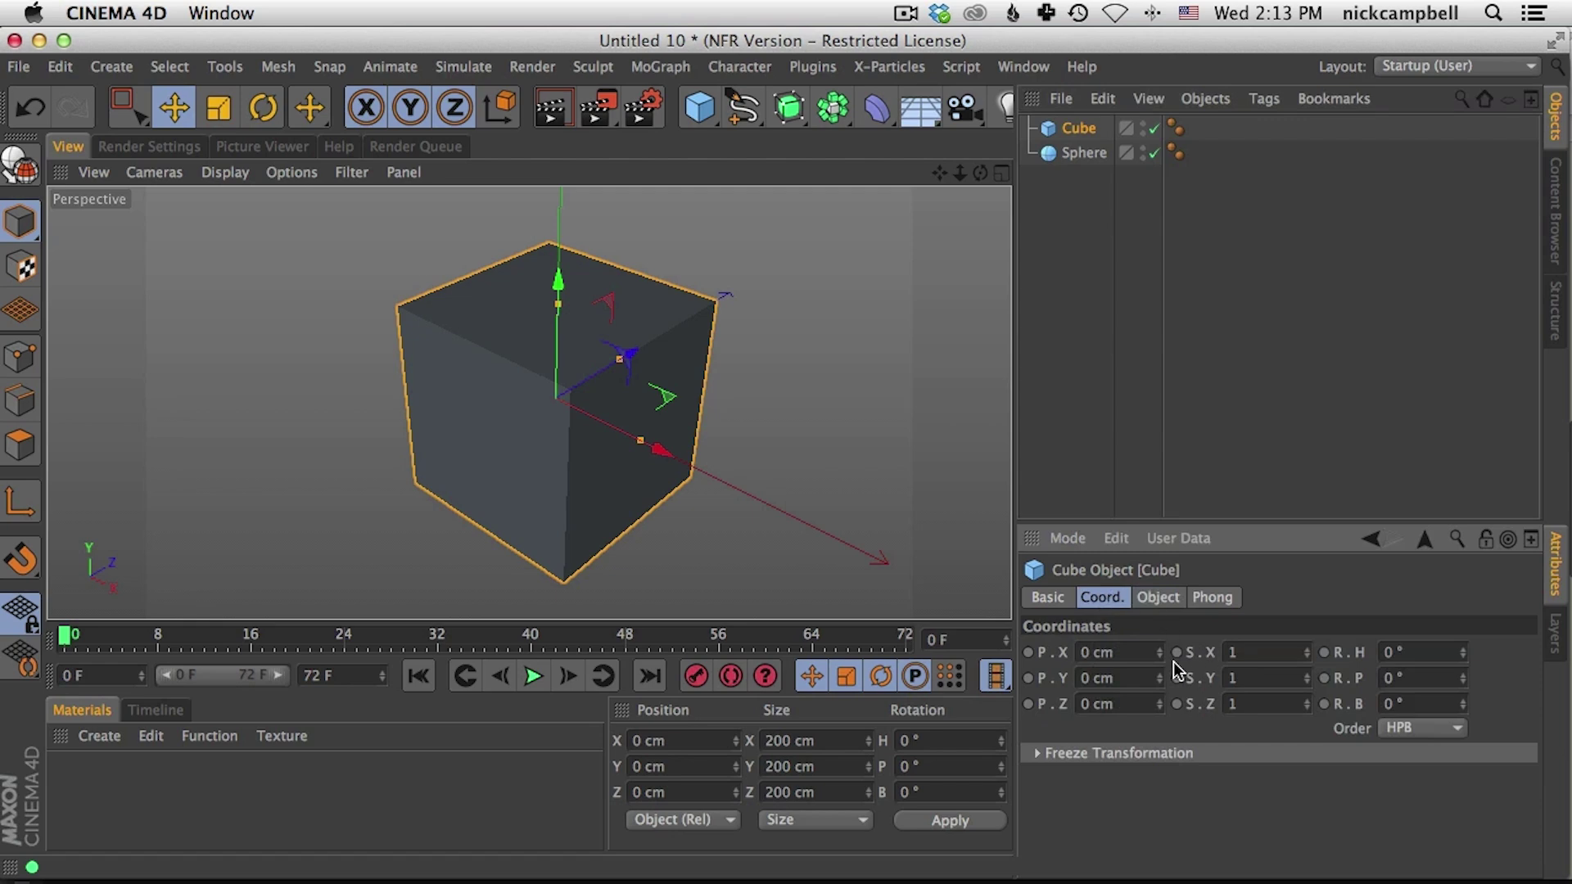
left_click(1082, 154)
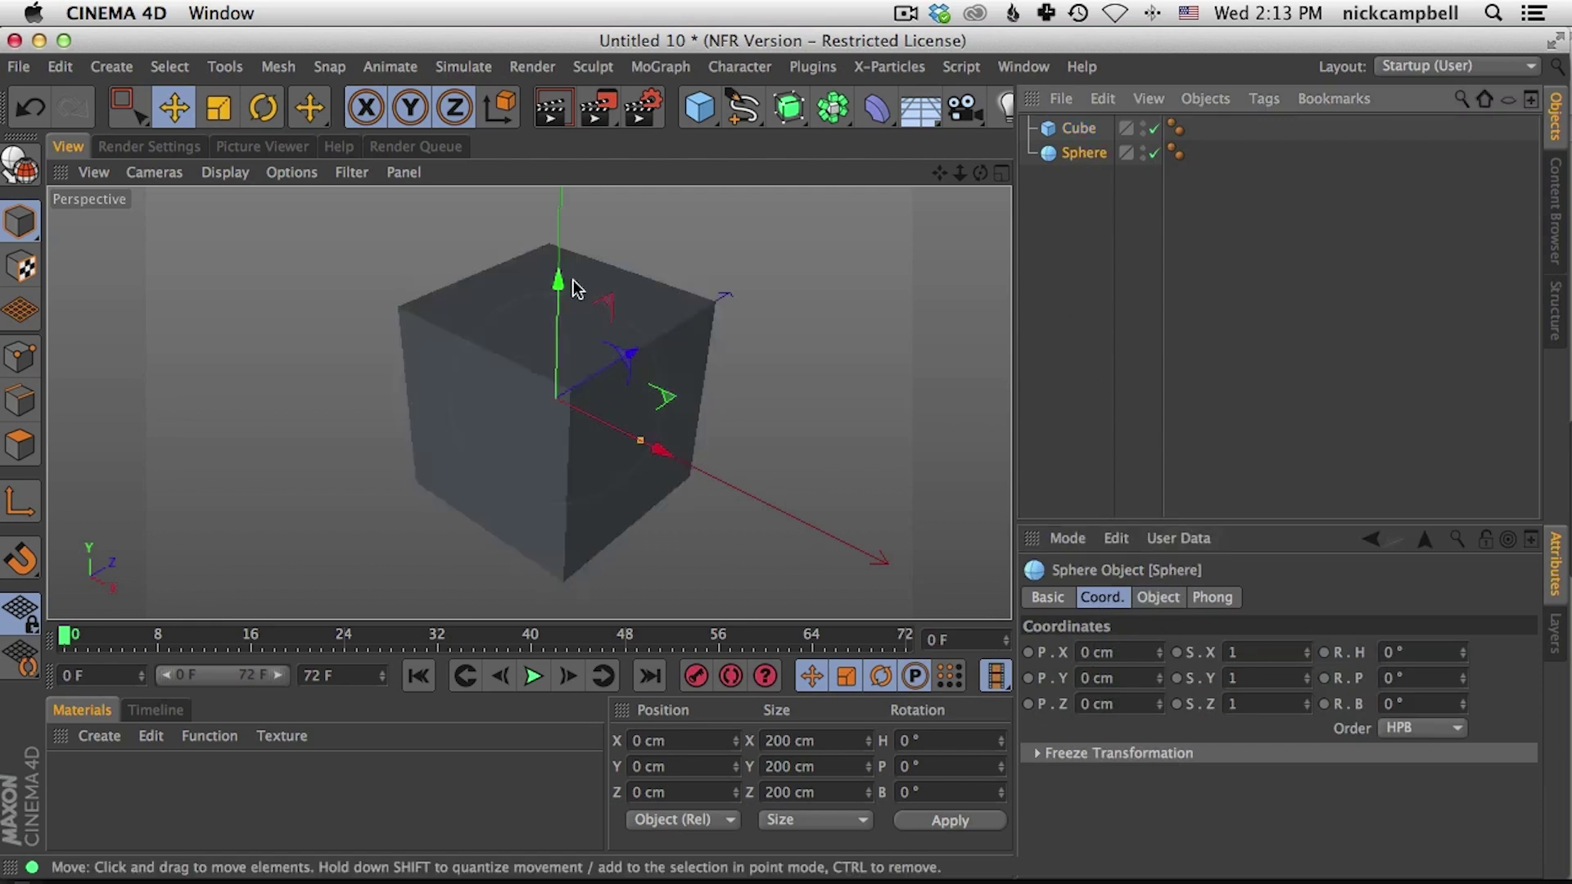
left_click(680, 319)
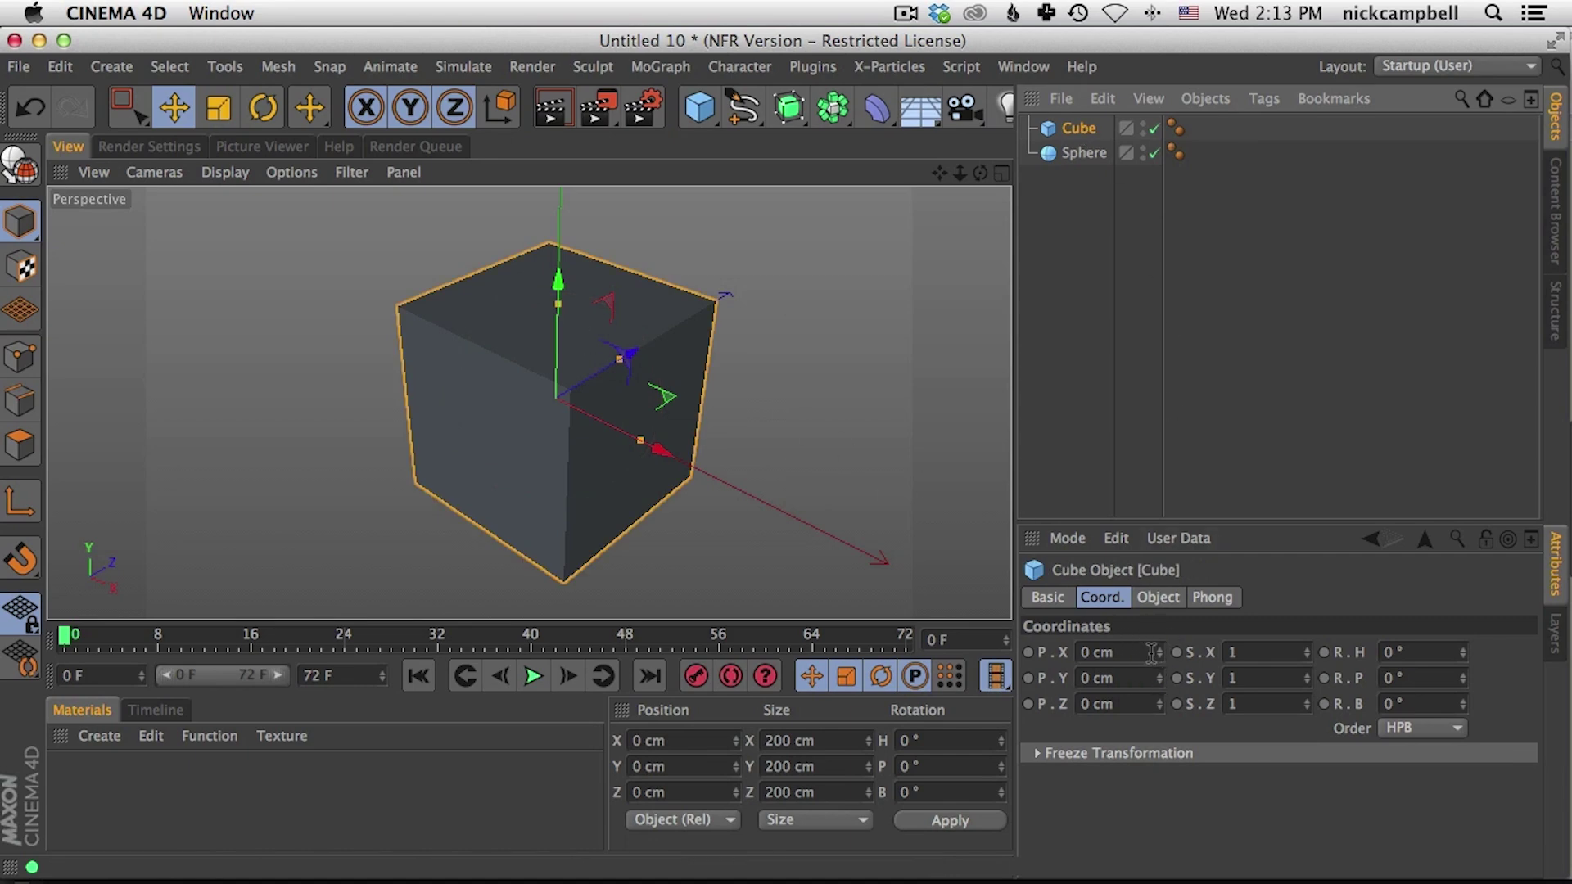
left_click_drag(1157, 652, 1011, 562)
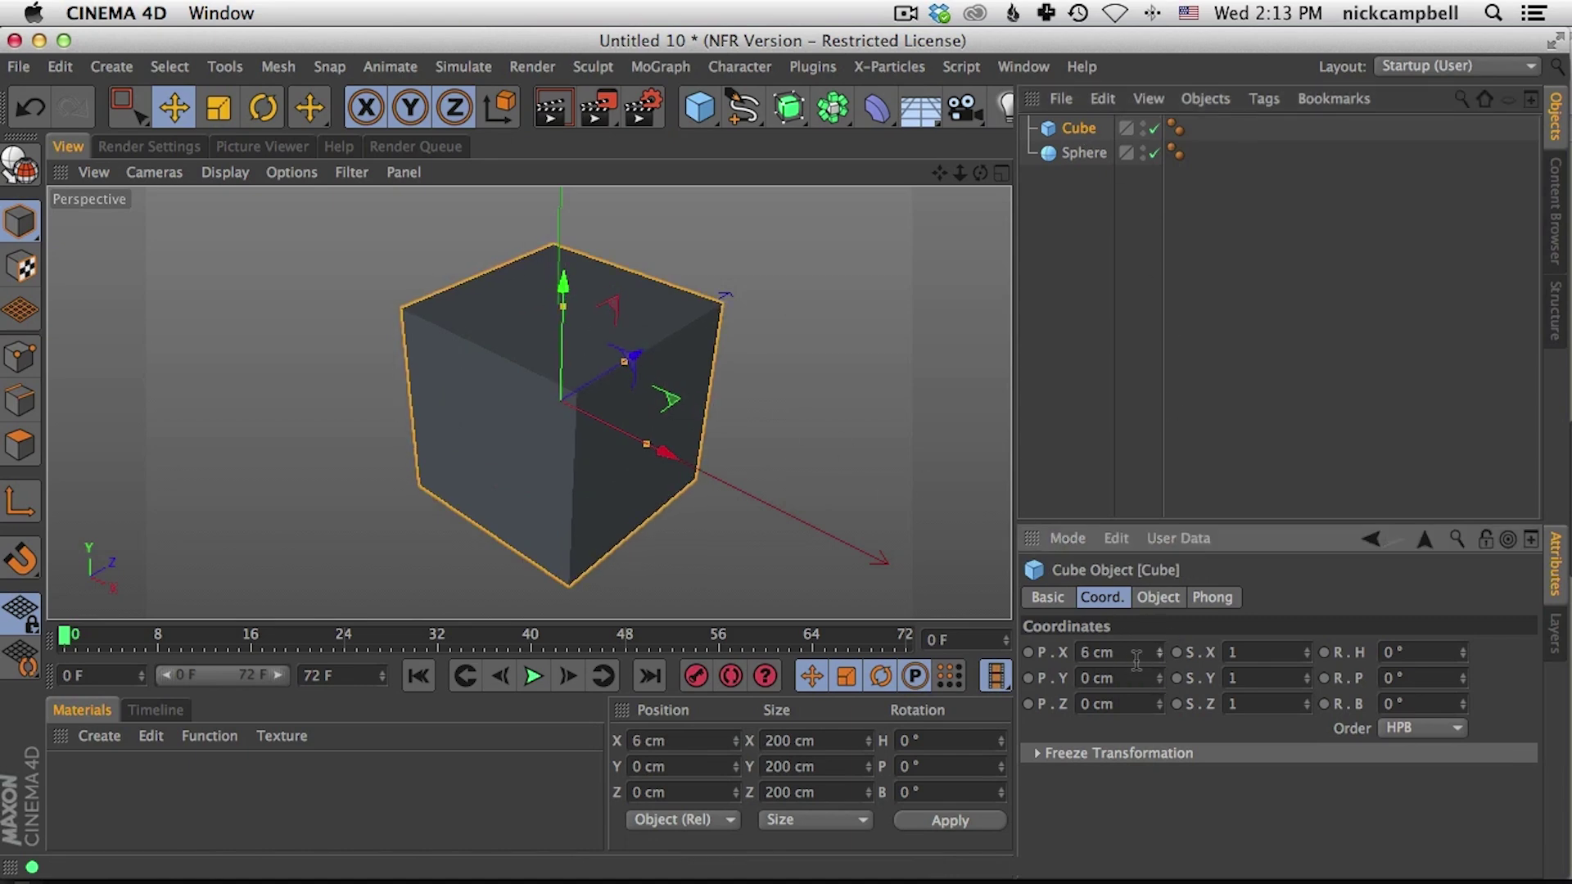
type("100")
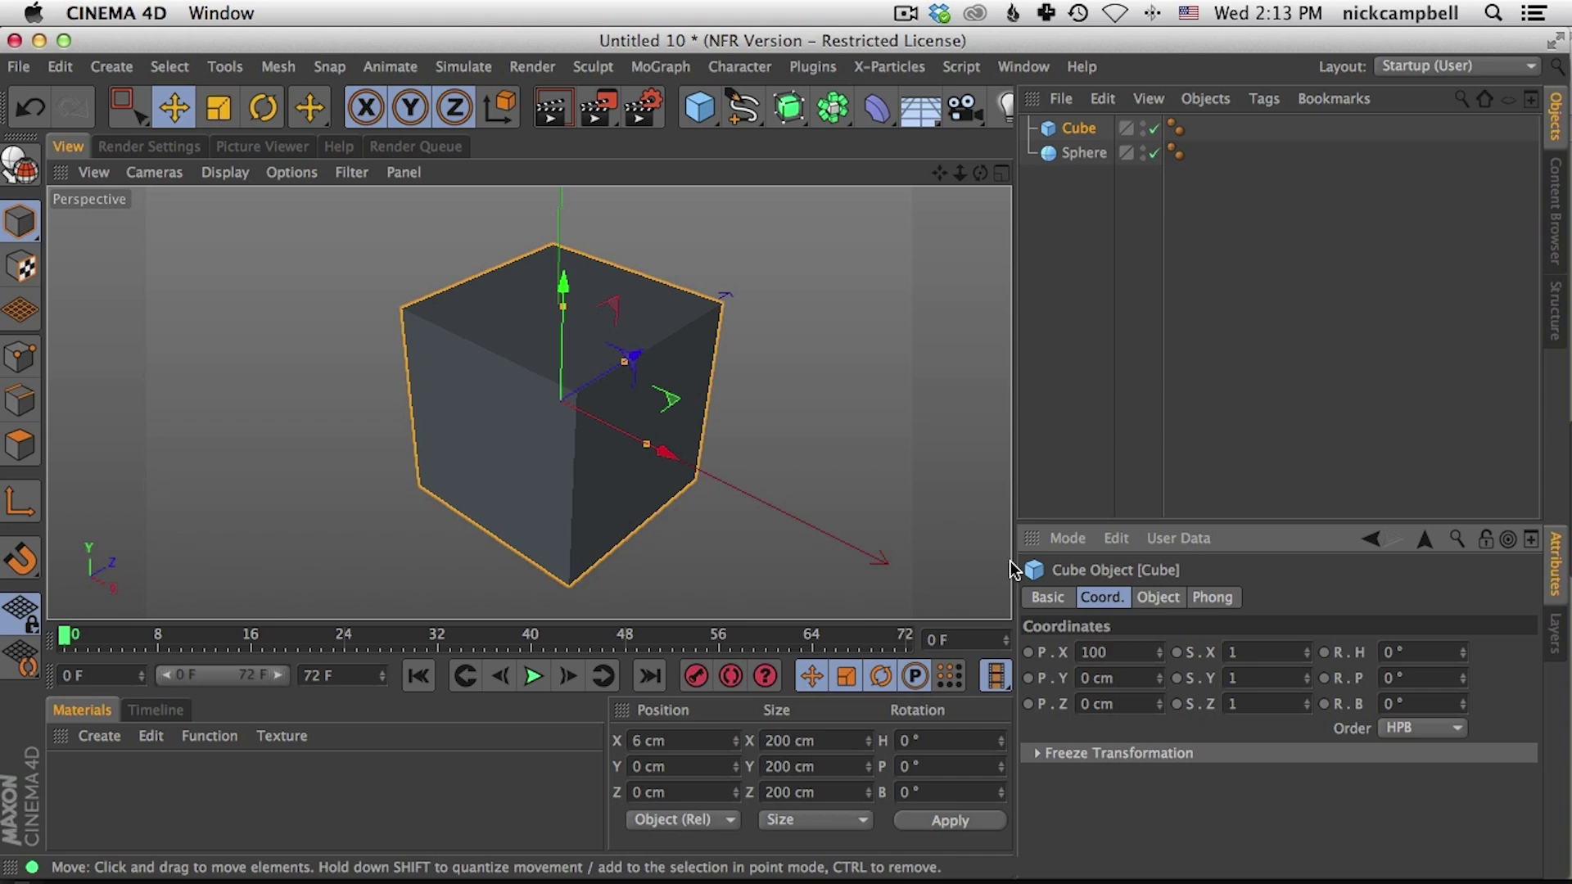
key("Return")
left_click_drag(585, 366, 655, 508, "alt")
left_click(1131, 679)
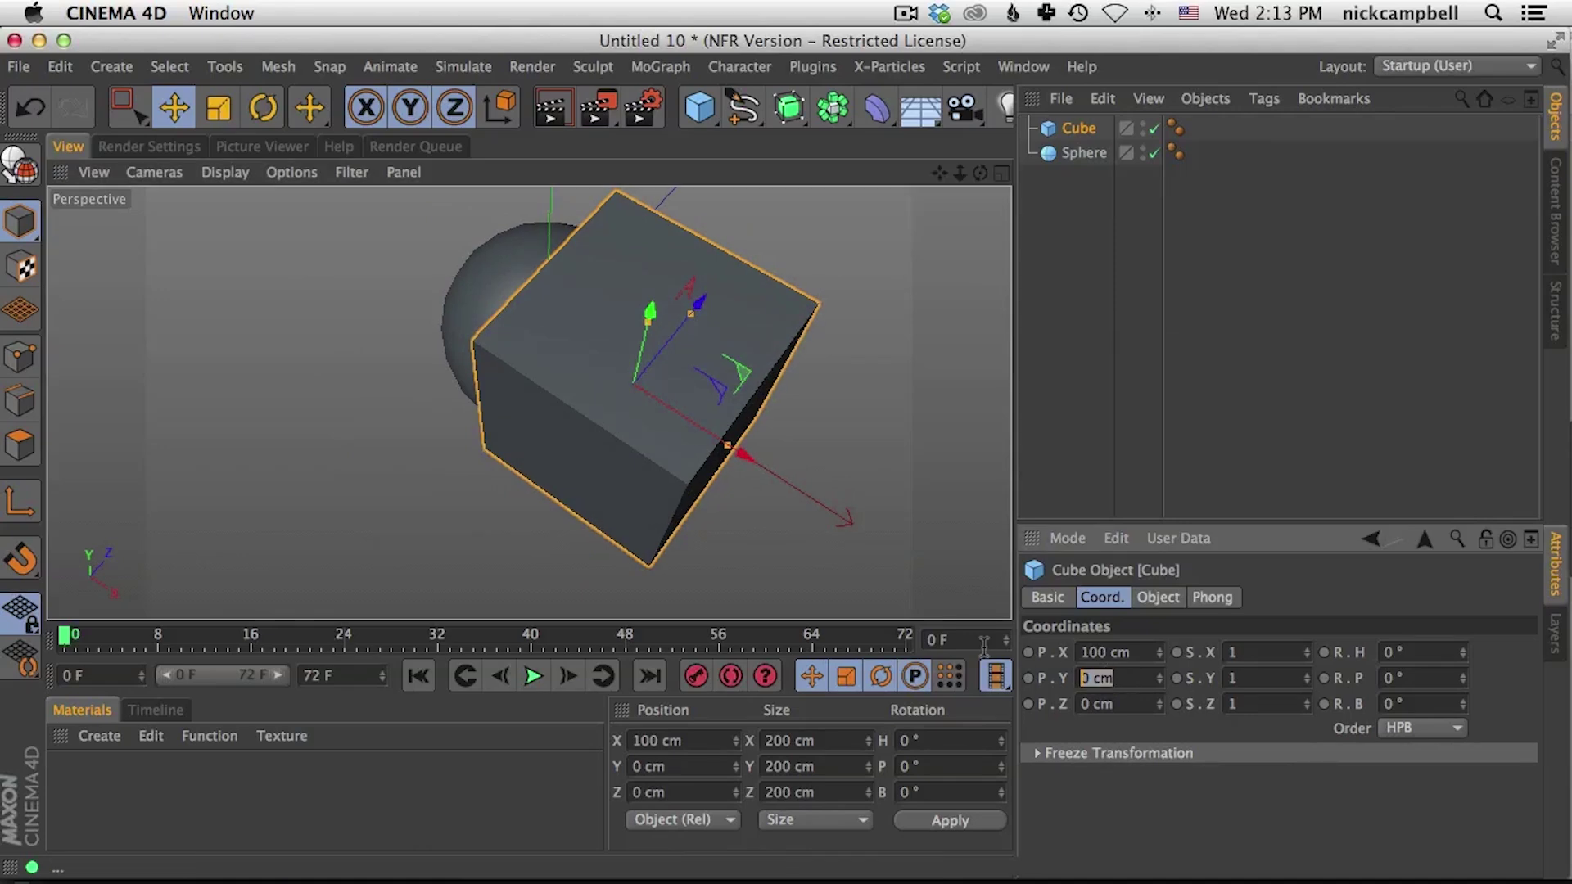
type("100")
key("Return")
left_click_drag(728, 342, 792, 303, "alt")
Step: Try the cube at a Z position of 100 cm, shift it freehand along Z and undo that shift
left_click_drag(1117, 707, 1002, 702)
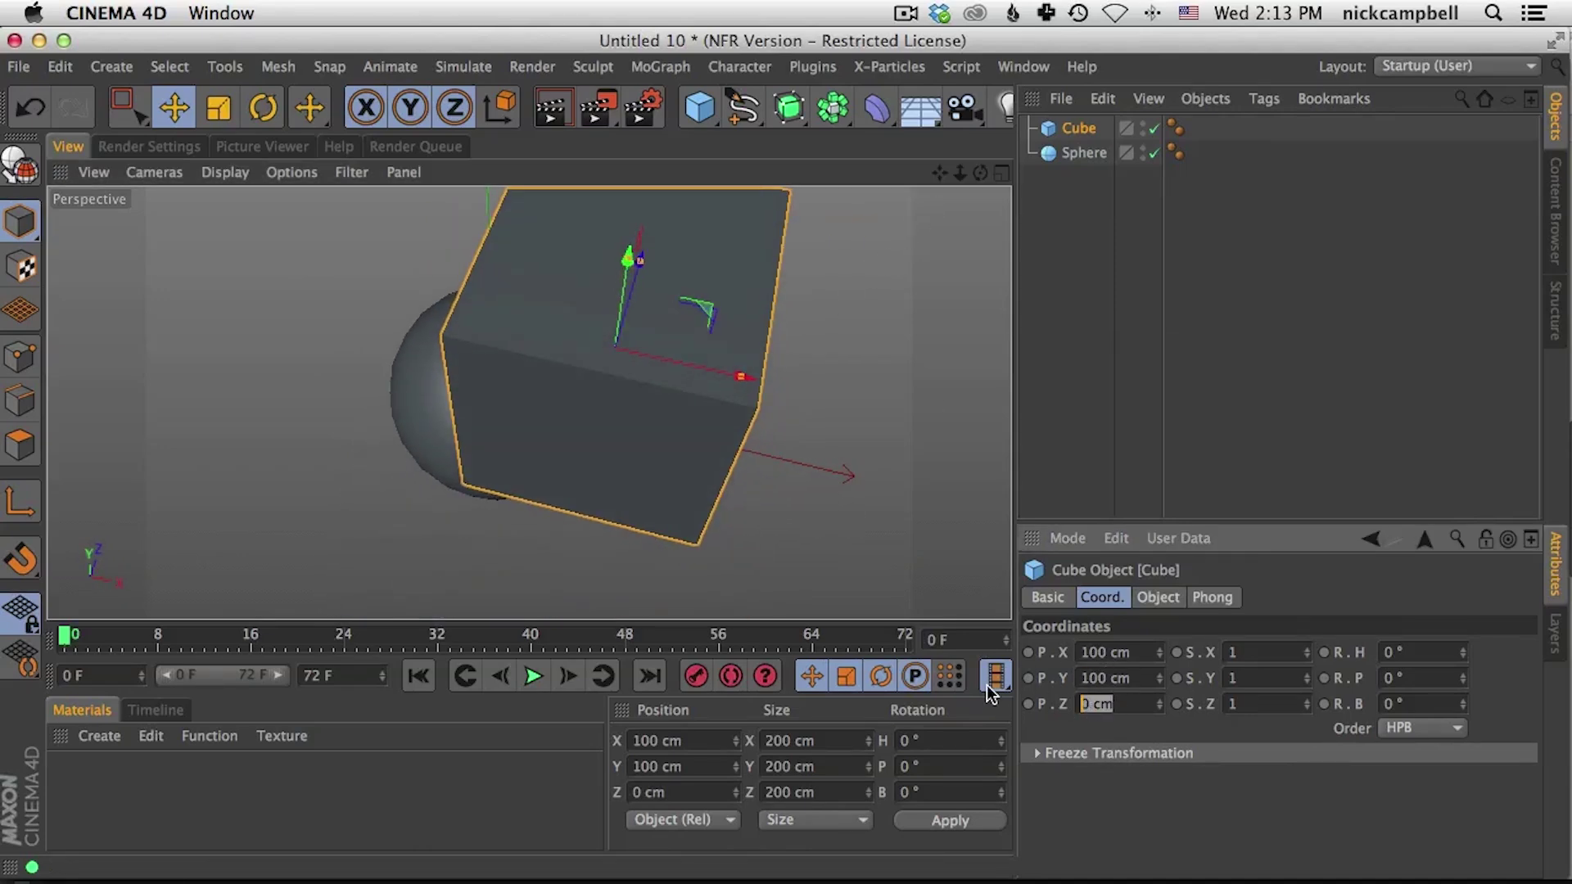
type("100")
key("Return")
left_click_drag(685, 323, 642, 377, "alt")
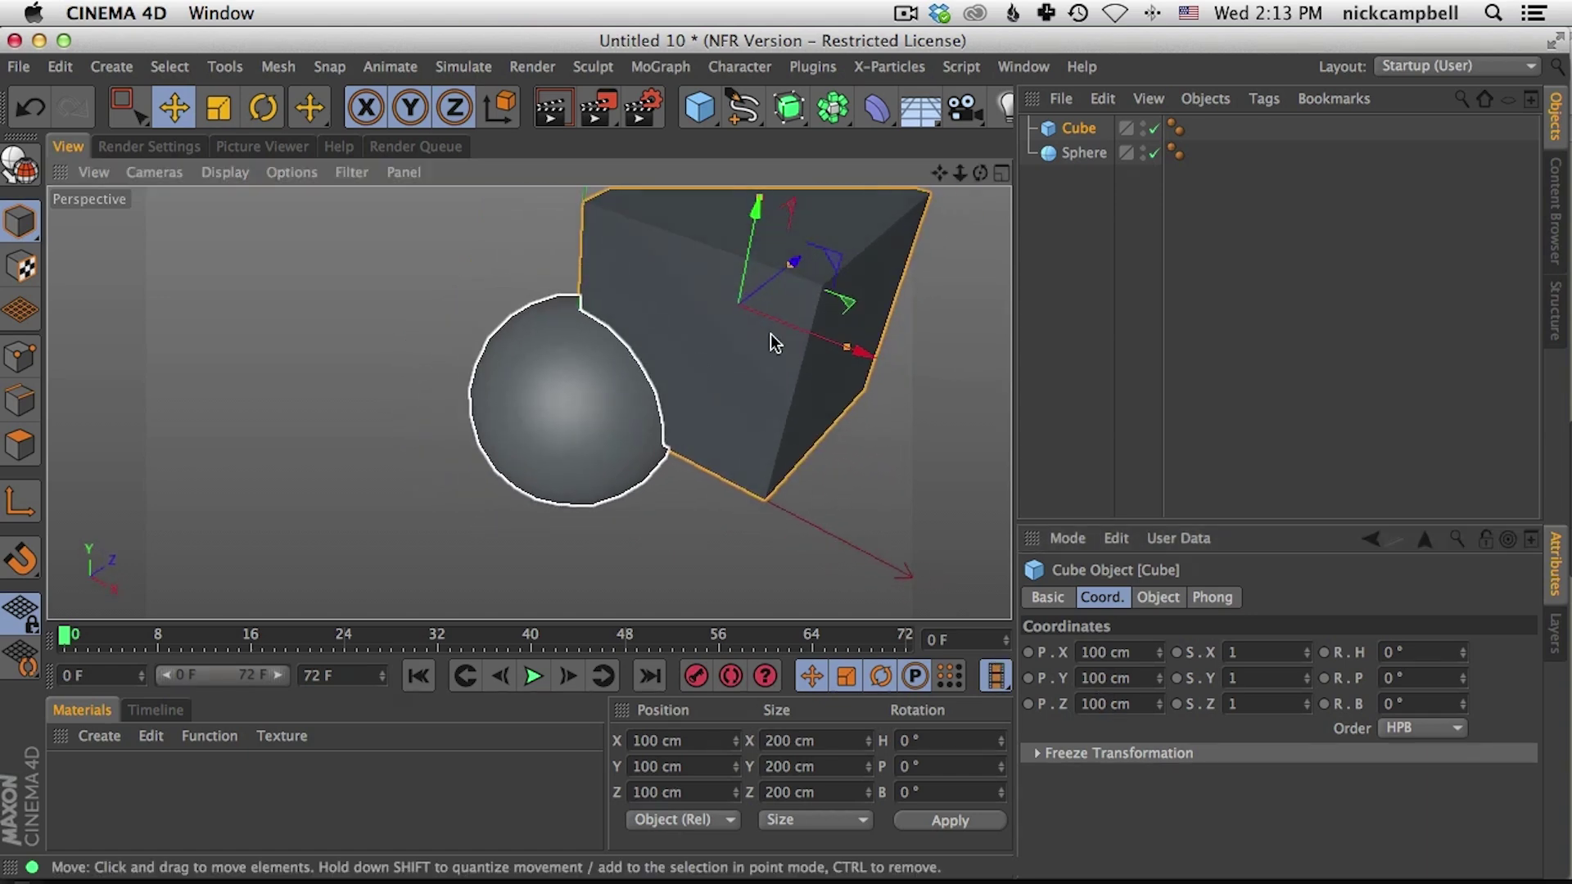
left_click_drag(797, 258, 675, 313)
key("super+z")
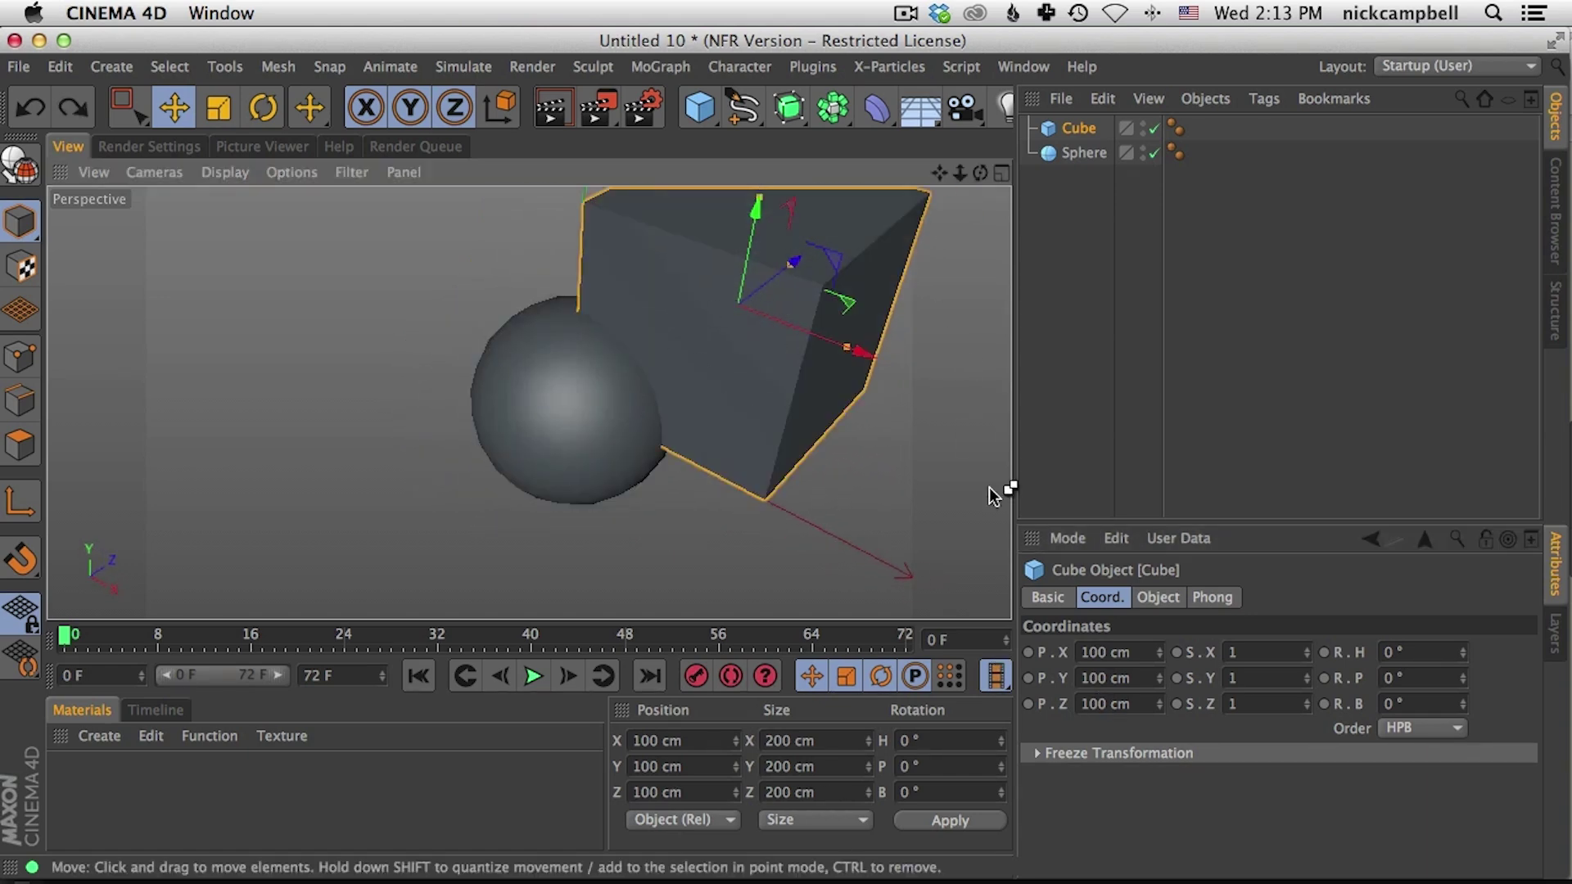
Step: Set the cube's Z position to -100 cm
type("-100")
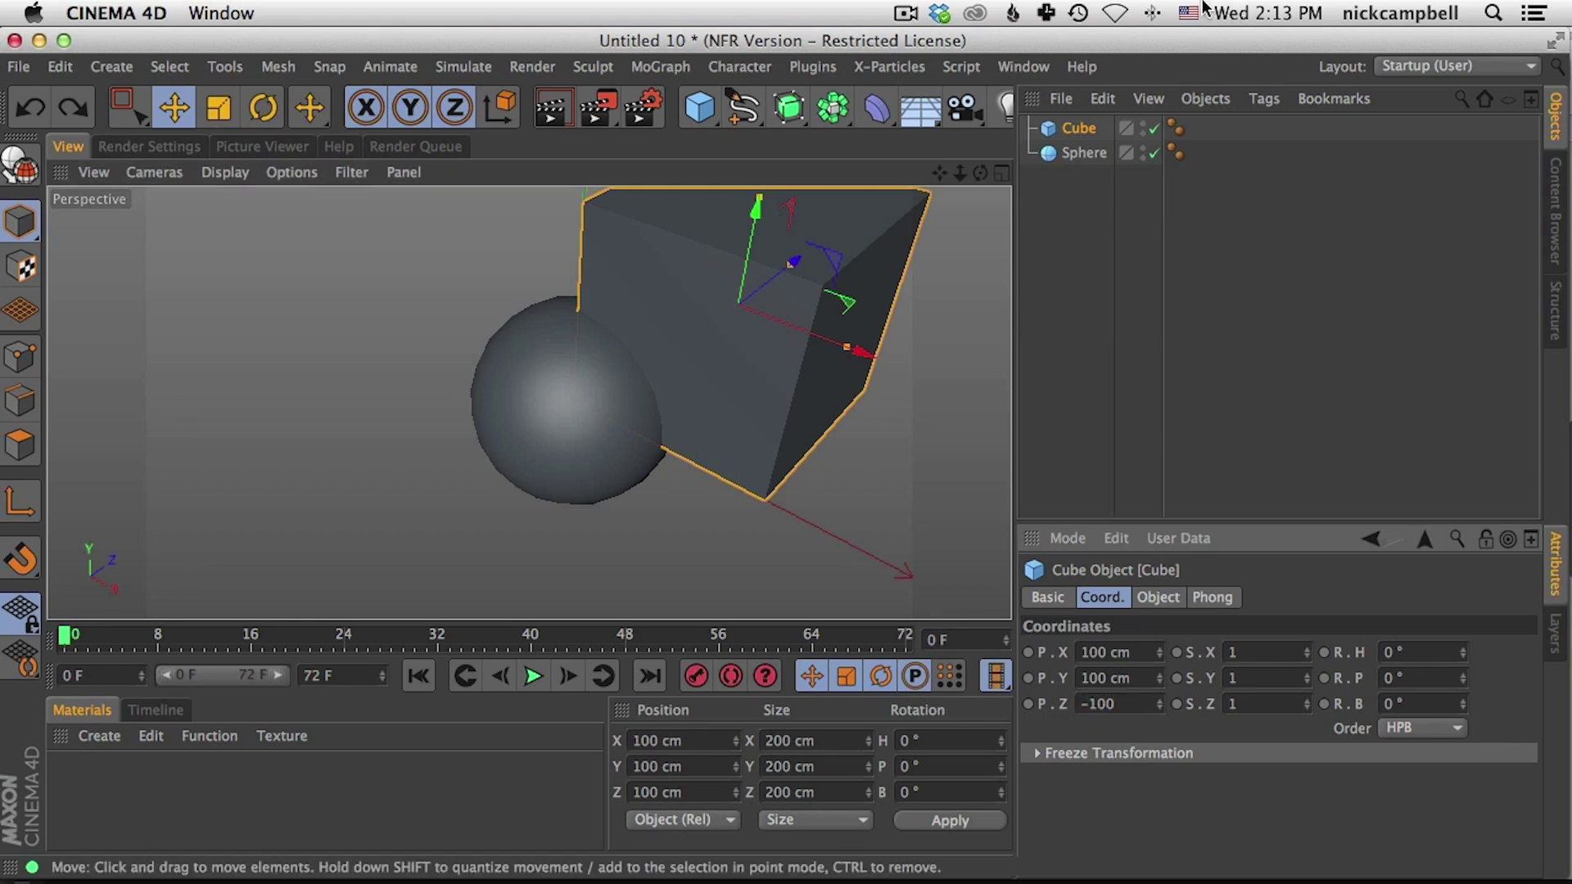
key("Return")
left_click_drag(737, 344, 825, 281, "alt")
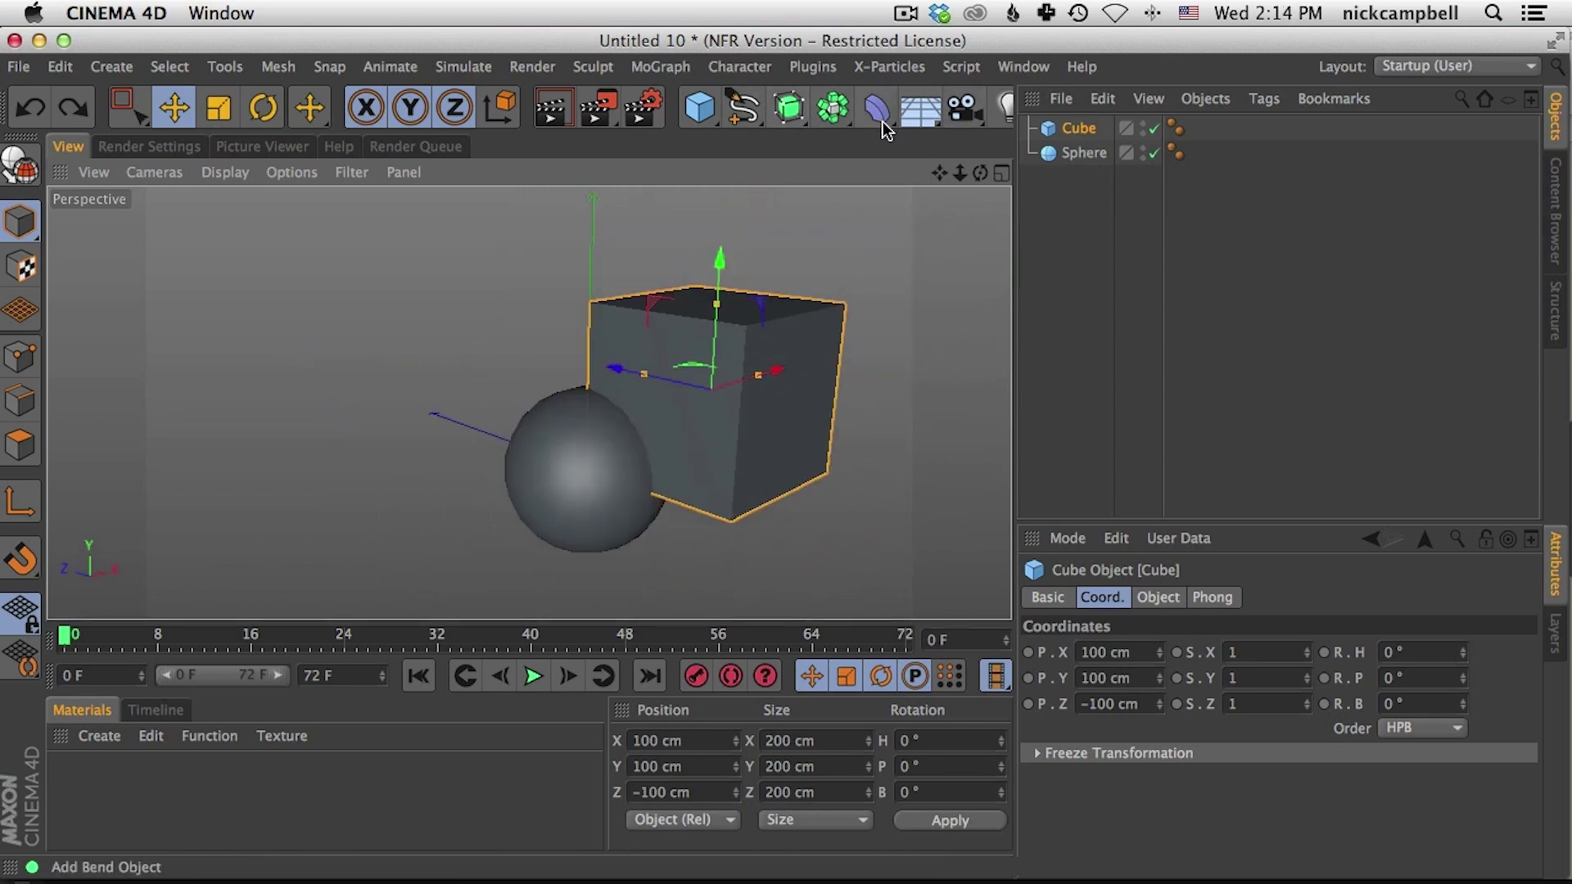
Step: Add a Boole object and nest the sphere and the cube under it, sphere first, to subtract the cube
left_click_drag(837, 116, 1285, 135)
left_click(1076, 215)
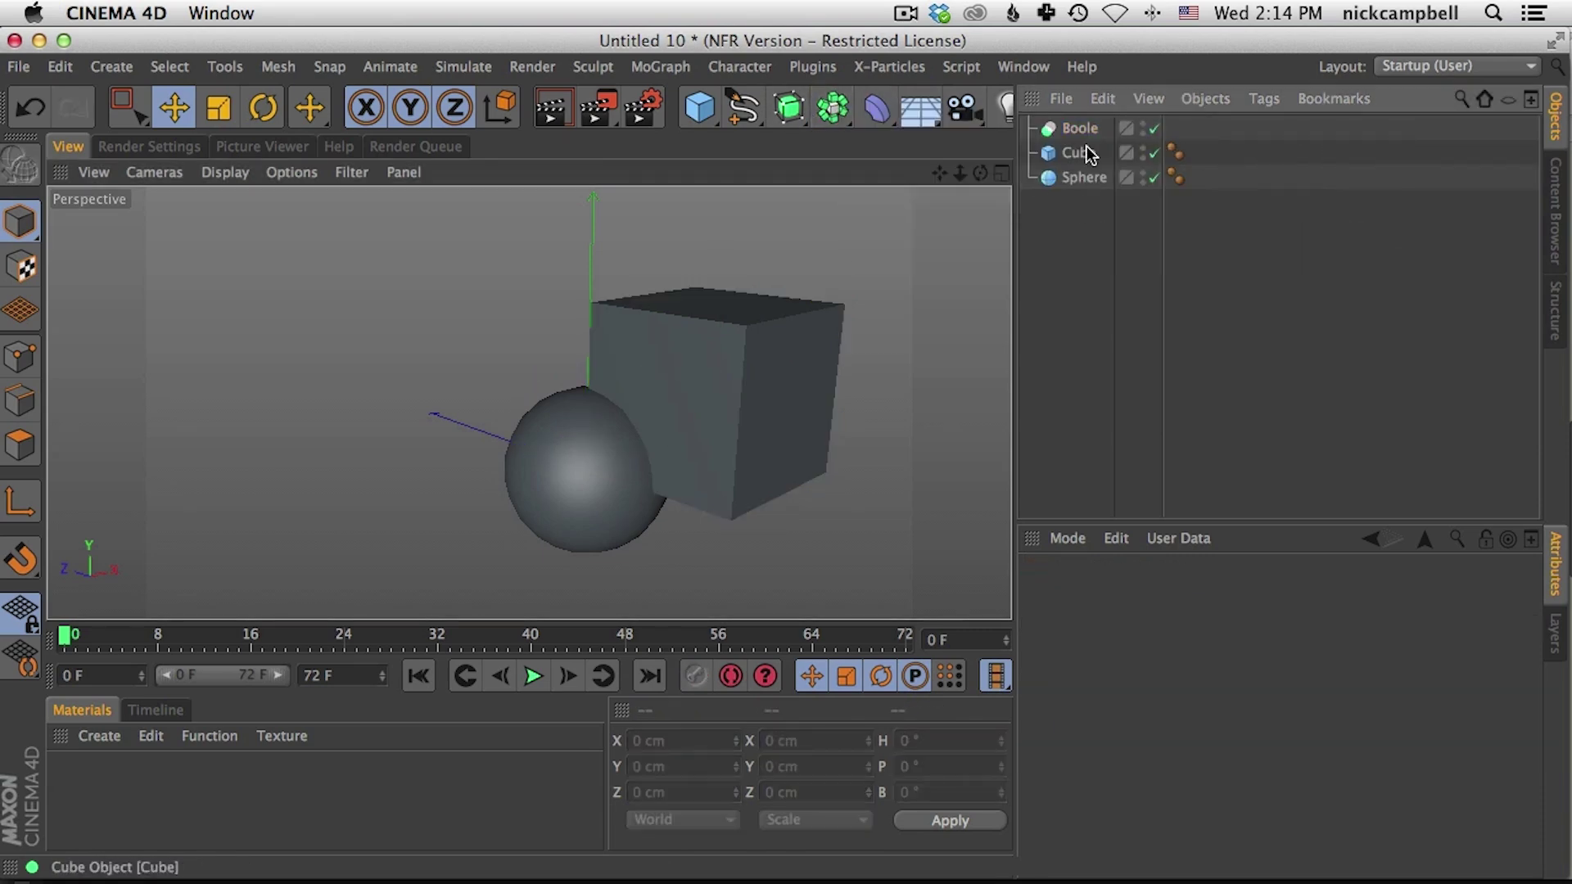
left_click(1082, 130)
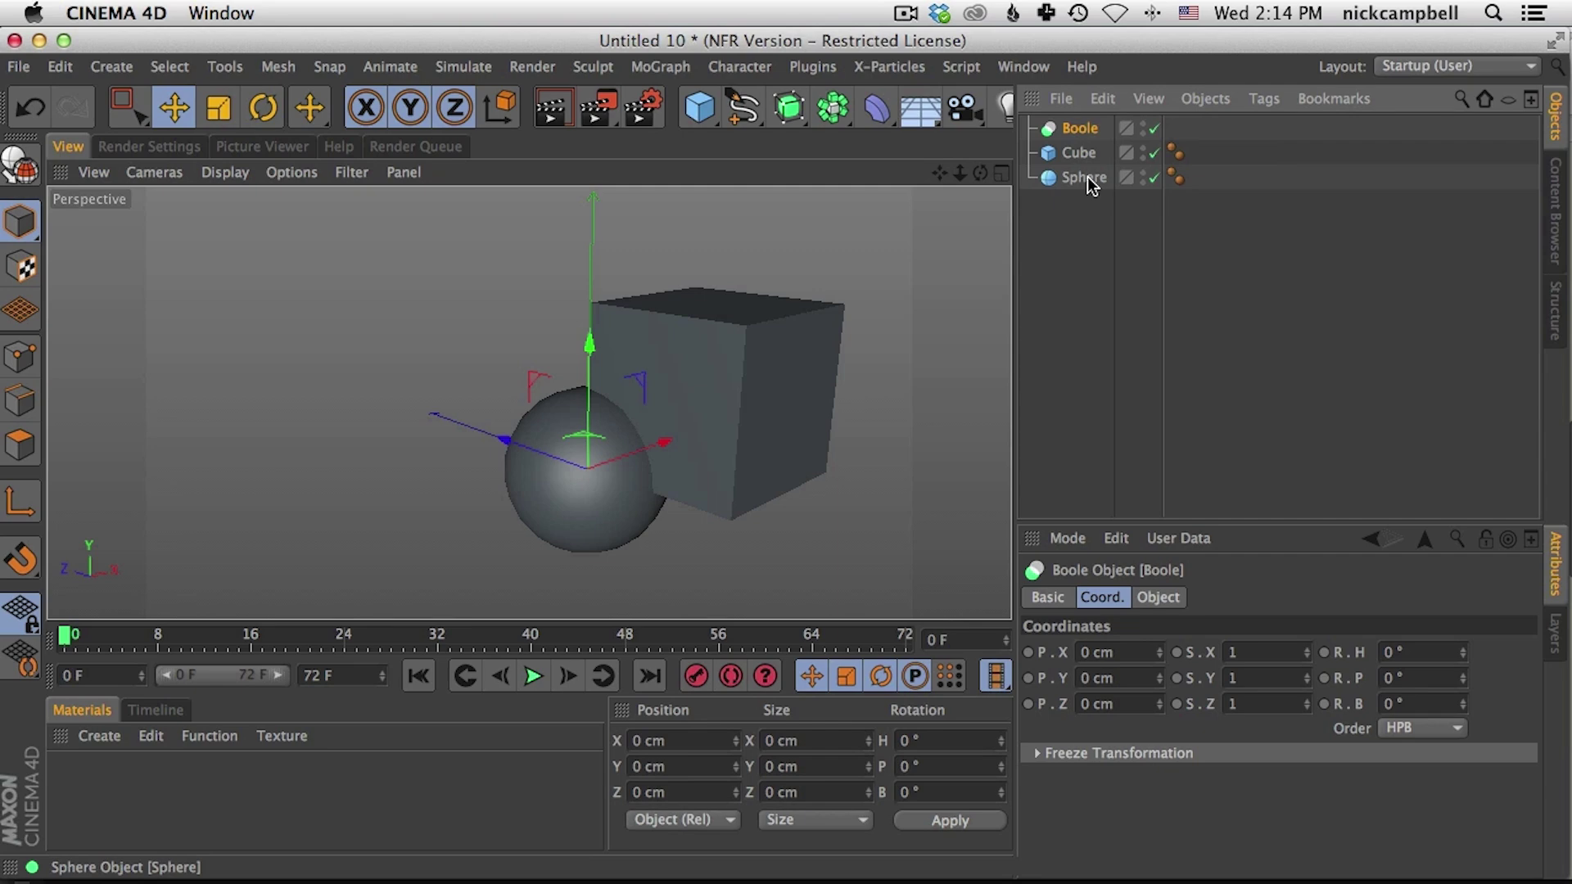
left_click_drag(1088, 126, 1087, 126)
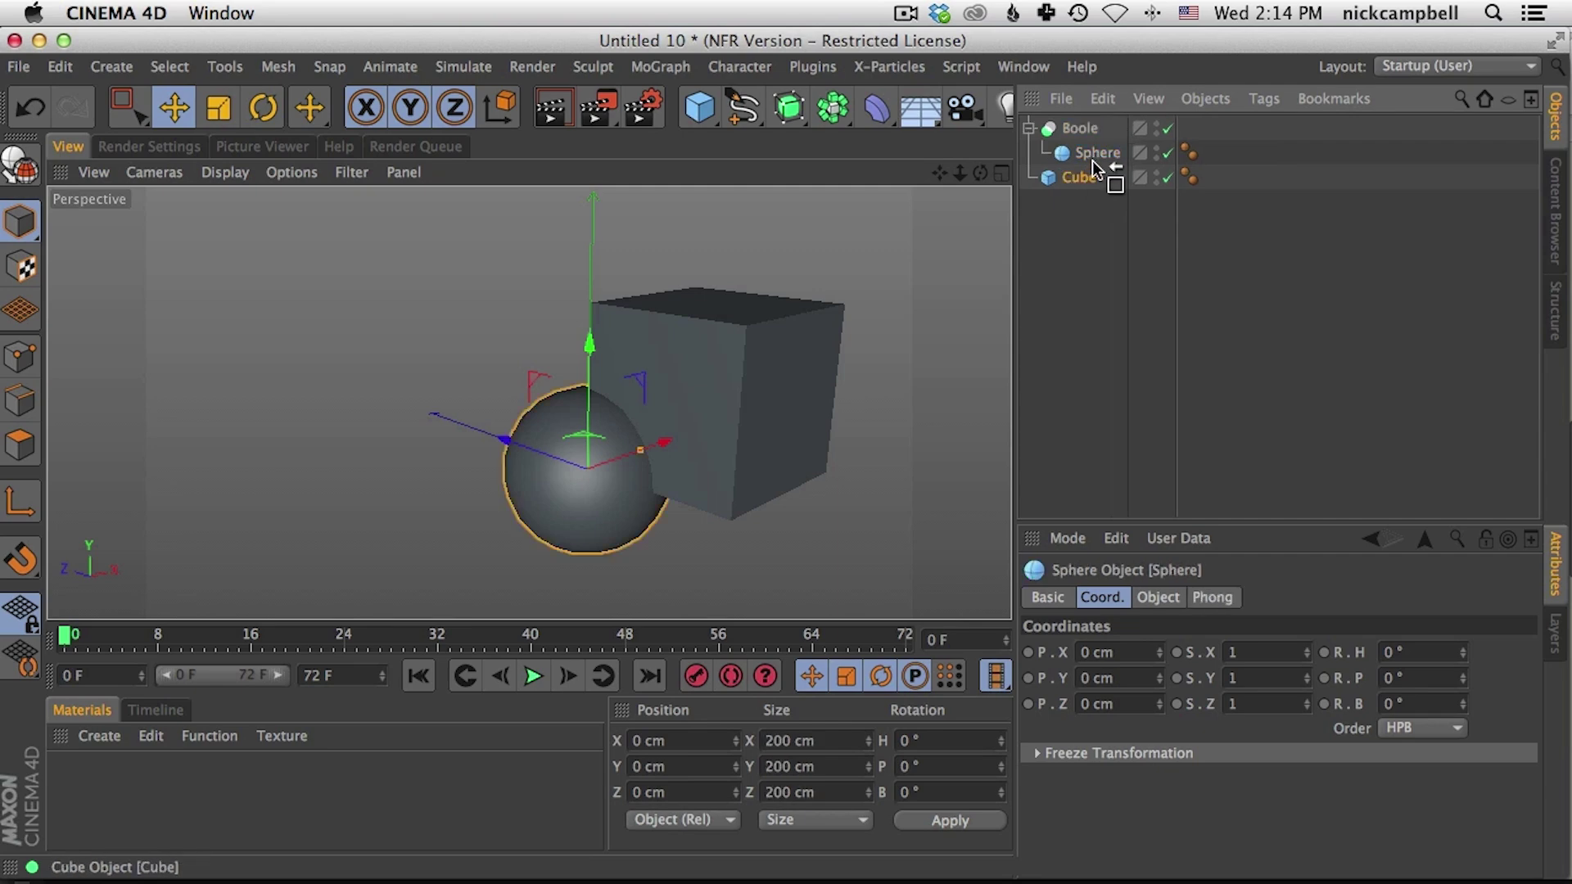
left_click_drag(1092, 161, 1097, 159)
left_click_drag(947, 281, 631, 365, "alt")
Step: Switch to Safari and move its window aside to compare the packed-sphere reference image with the cut sphere
key("super+Tab")
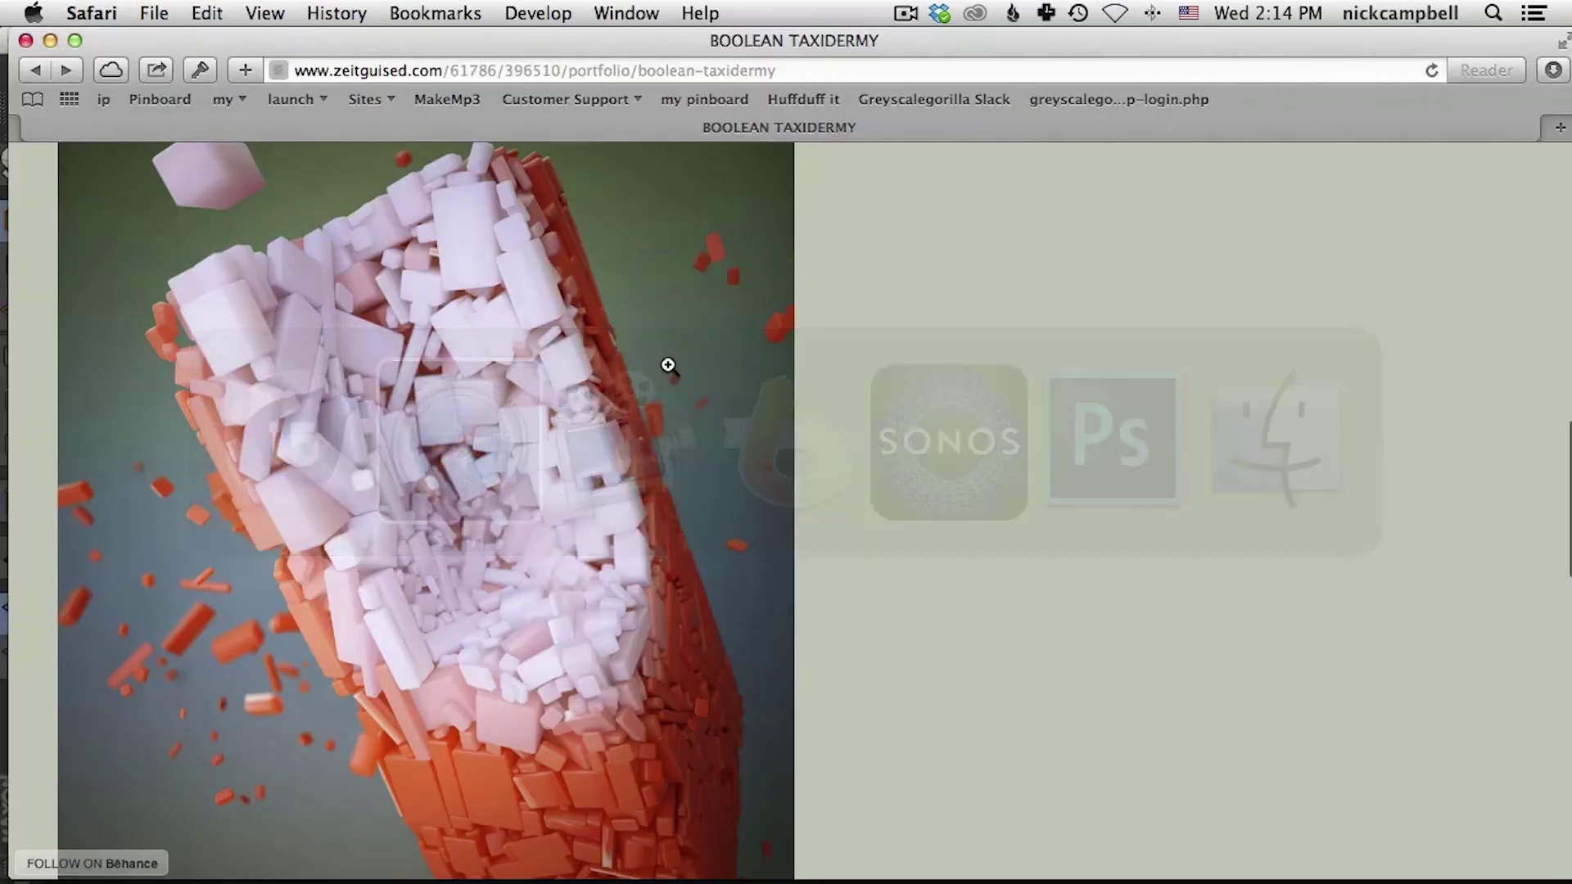
scroll(832, 409, "down", 10)
scroll(832, 401, "down", 1)
scroll(832, 401, "up", 1)
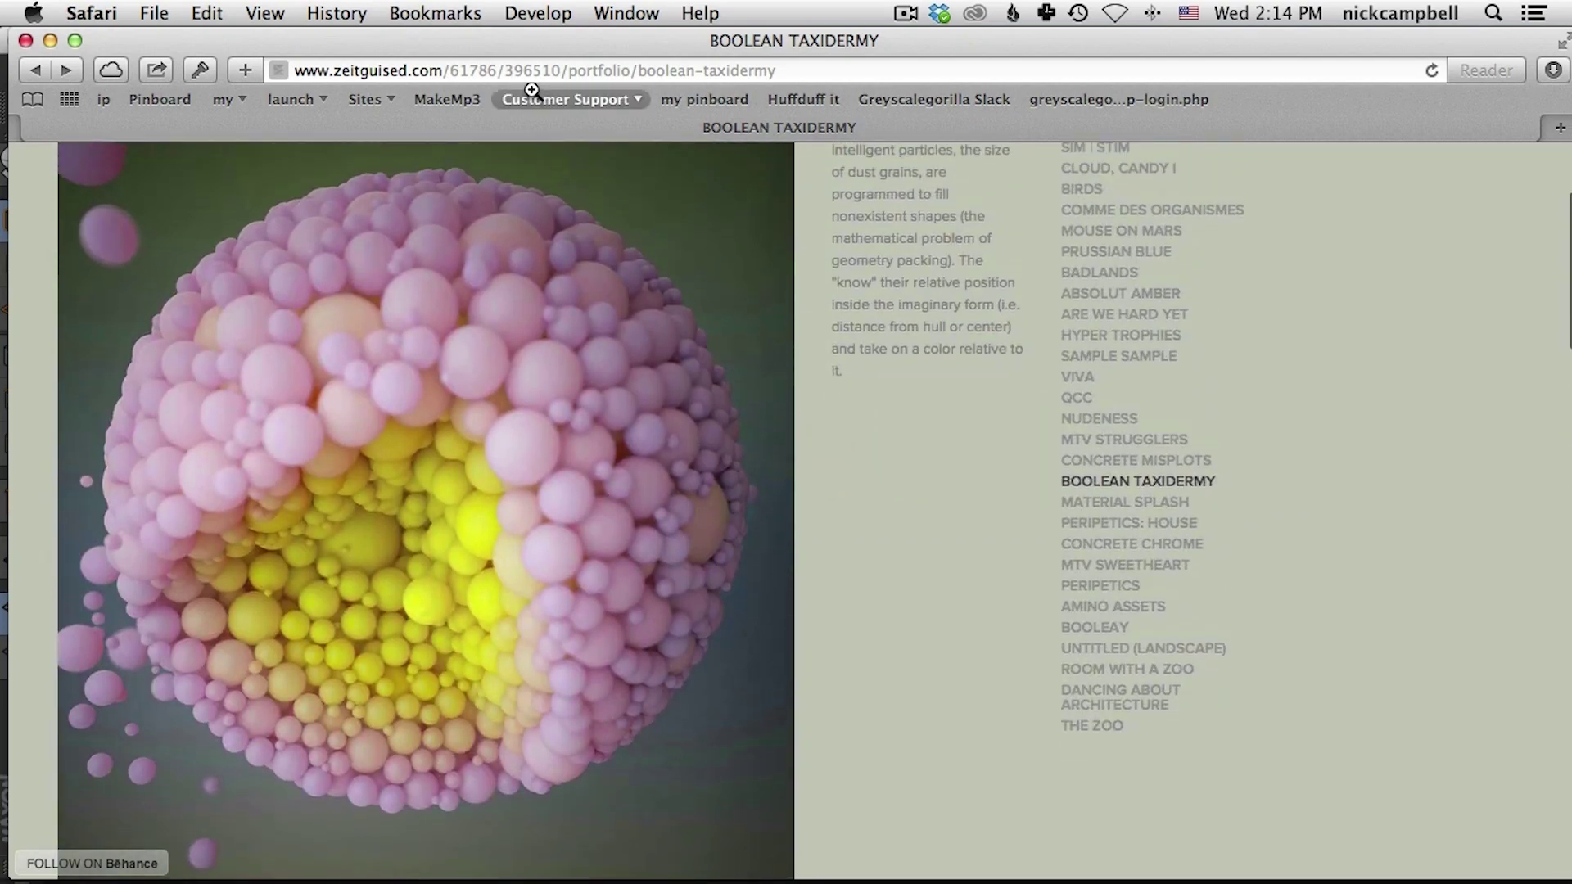
left_click_drag(557, 40, 1199, 39)
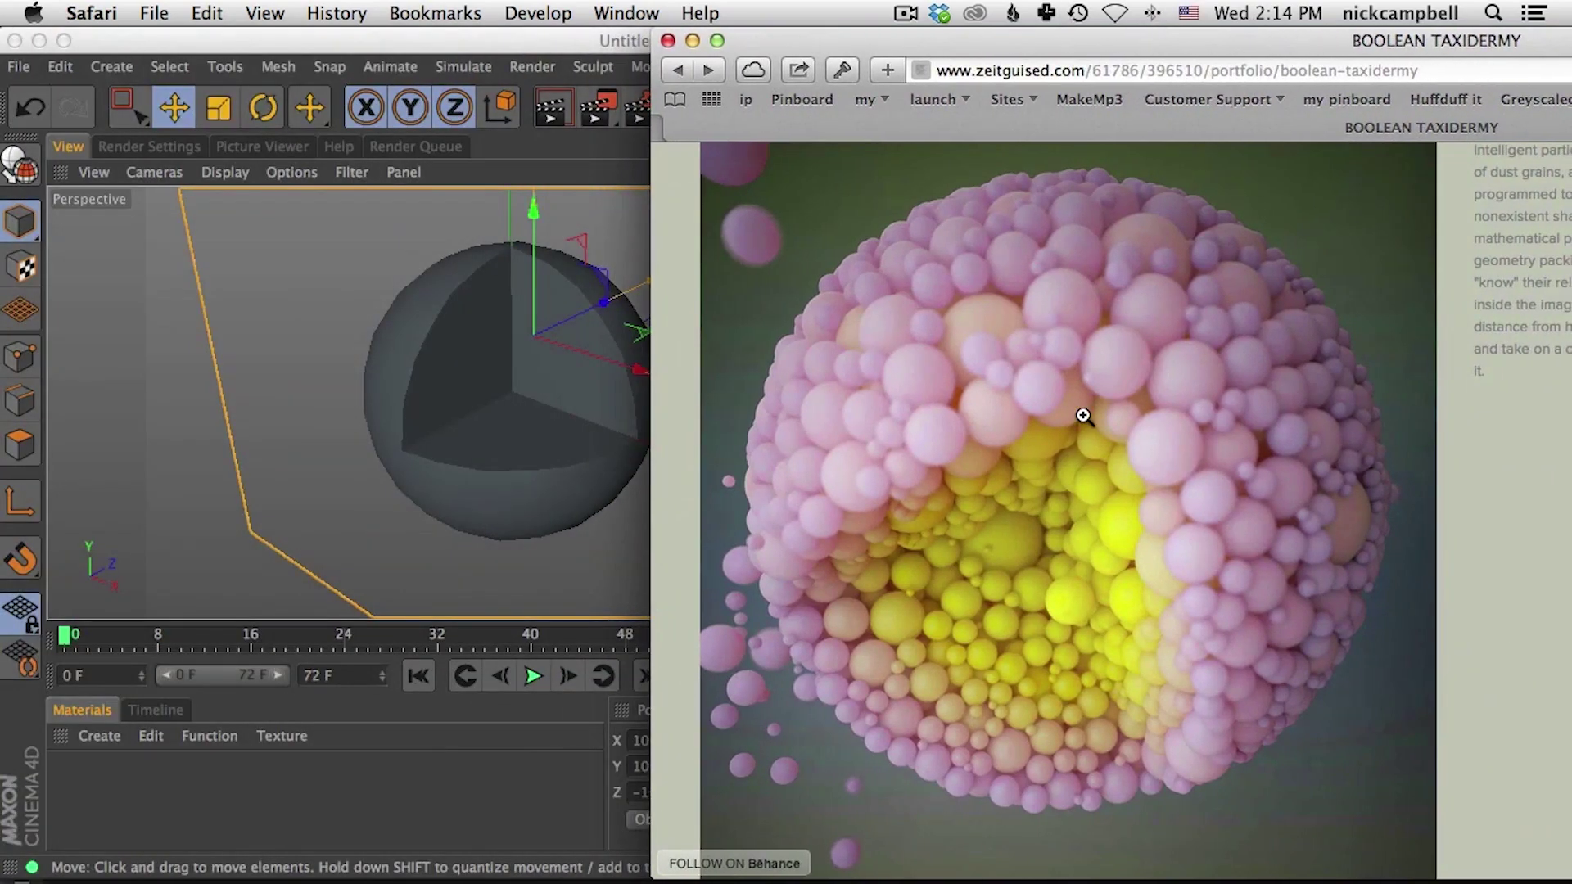
Step: Return to CINEMA 4D and add a second sphere outside the Boole hierarchy, at the scene's origin
left_click(523, 41)
left_click_drag(540, 333, 545, 430, "alt")
left_click(1085, 284)
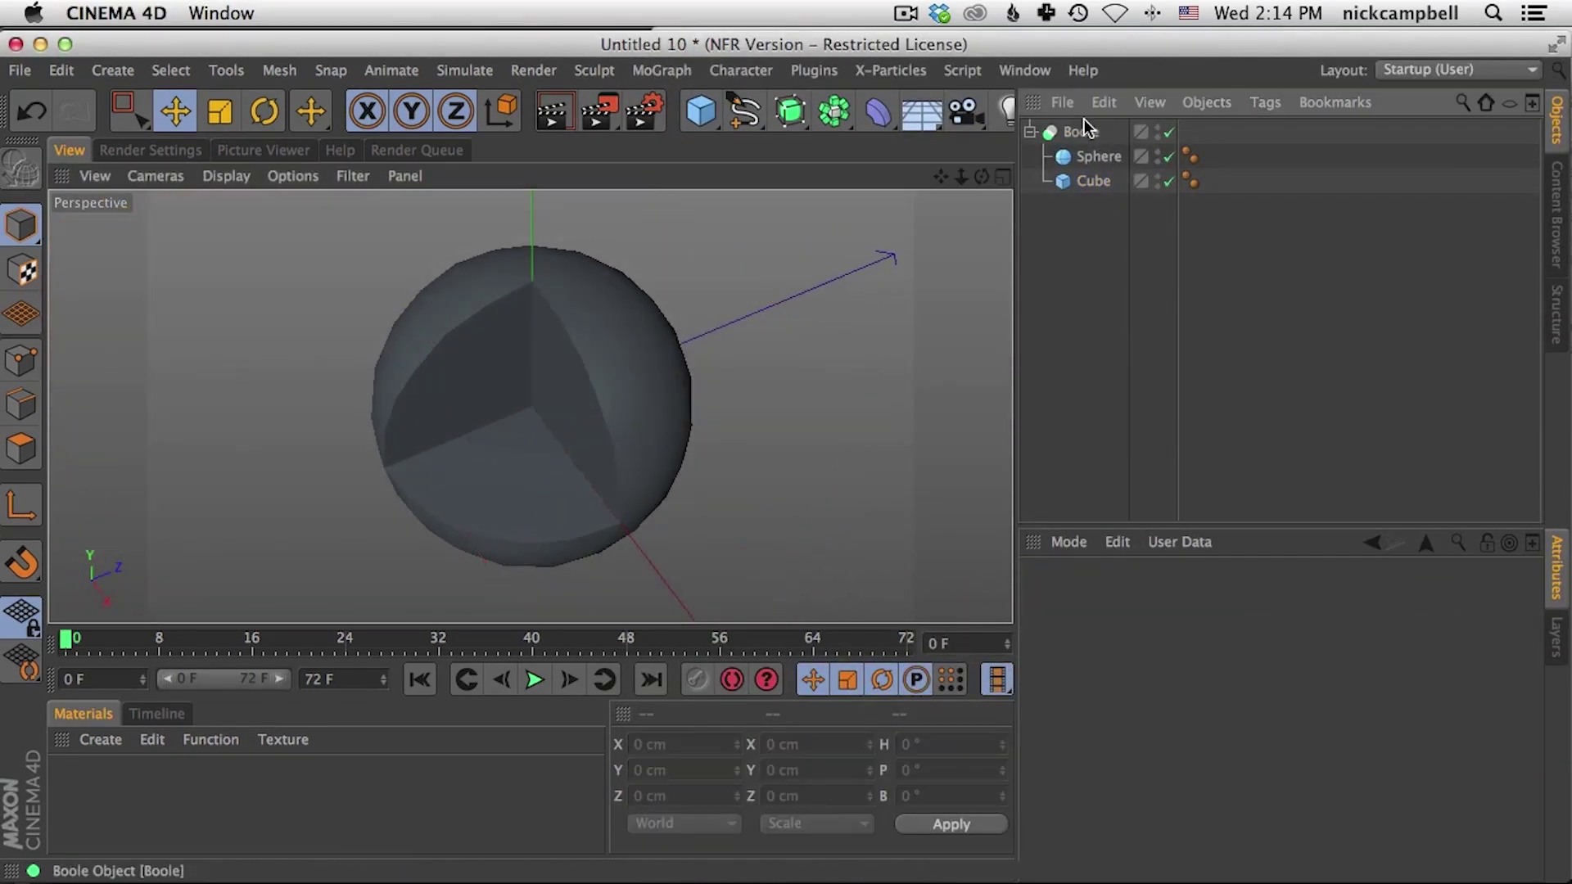
left_click(1082, 131)
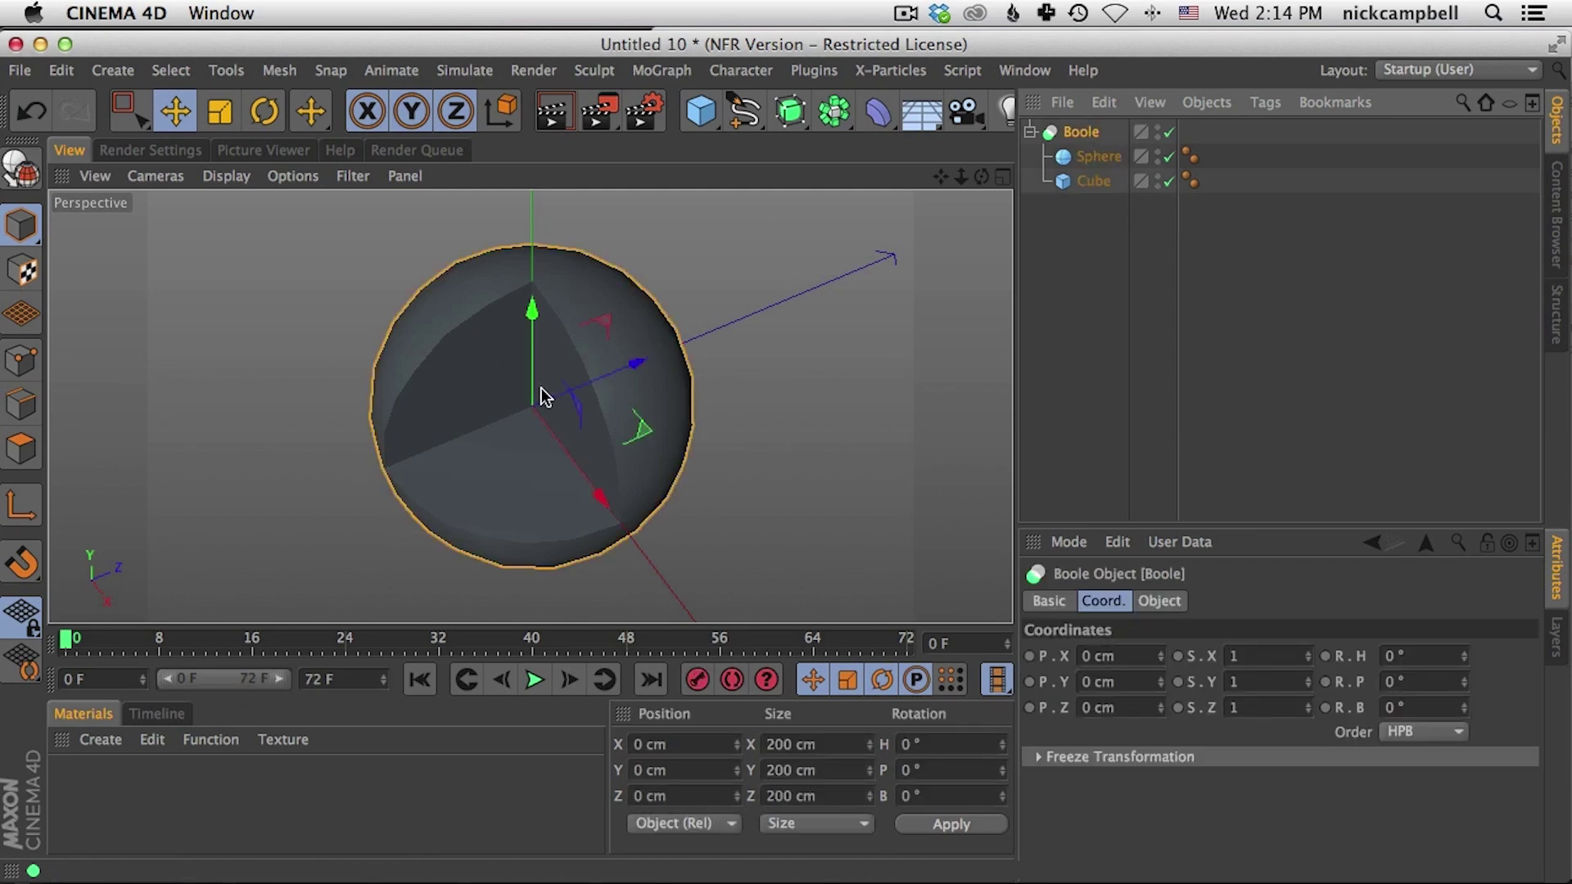
left_click(700, 111)
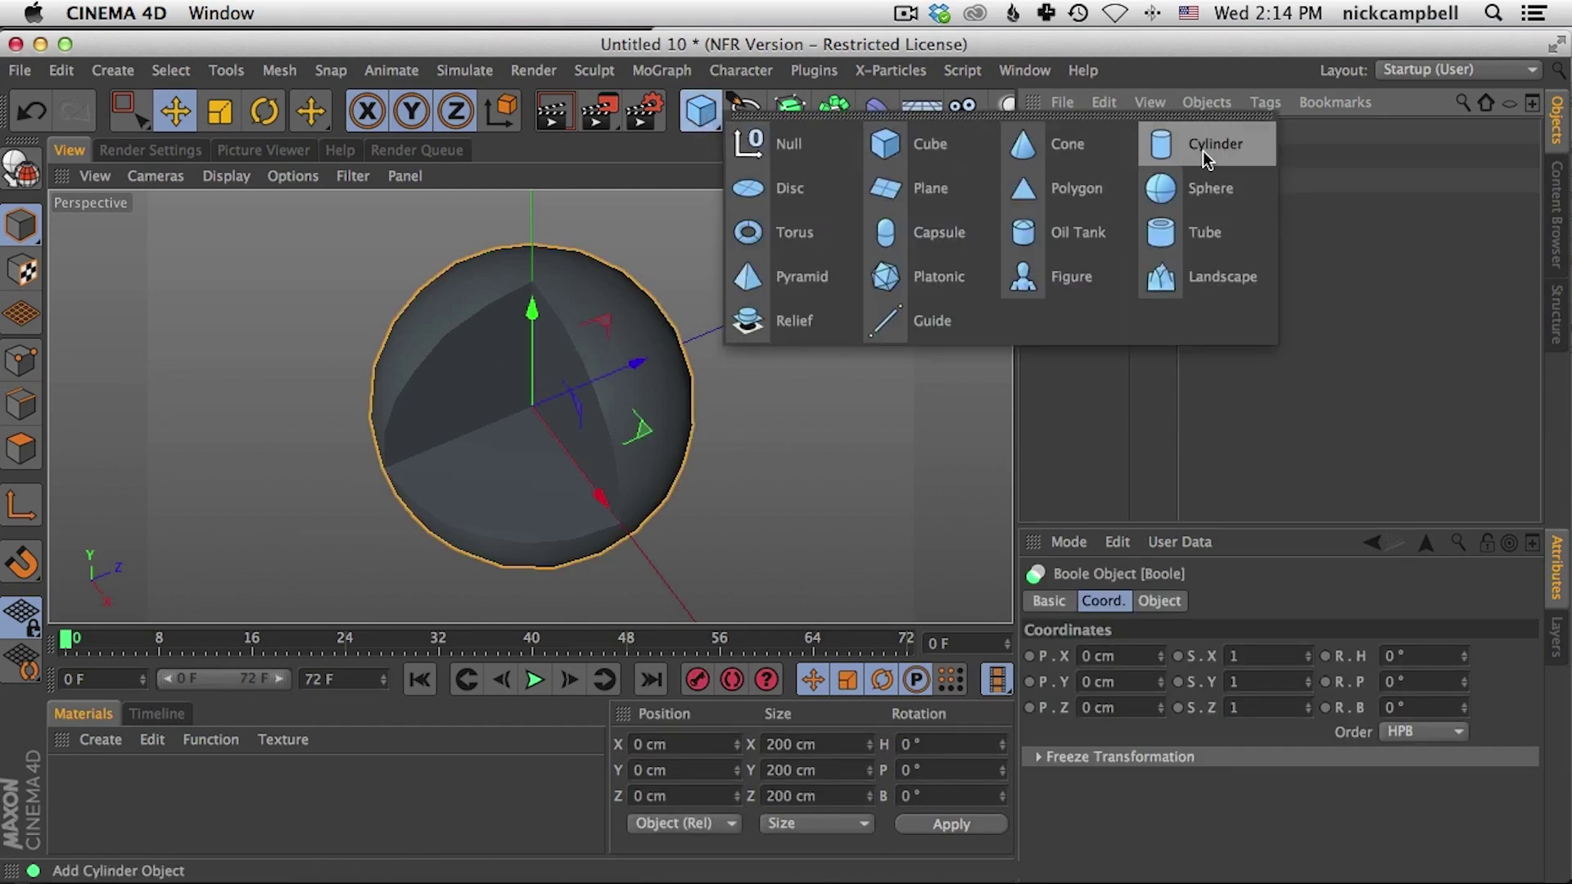
left_click(1215, 202)
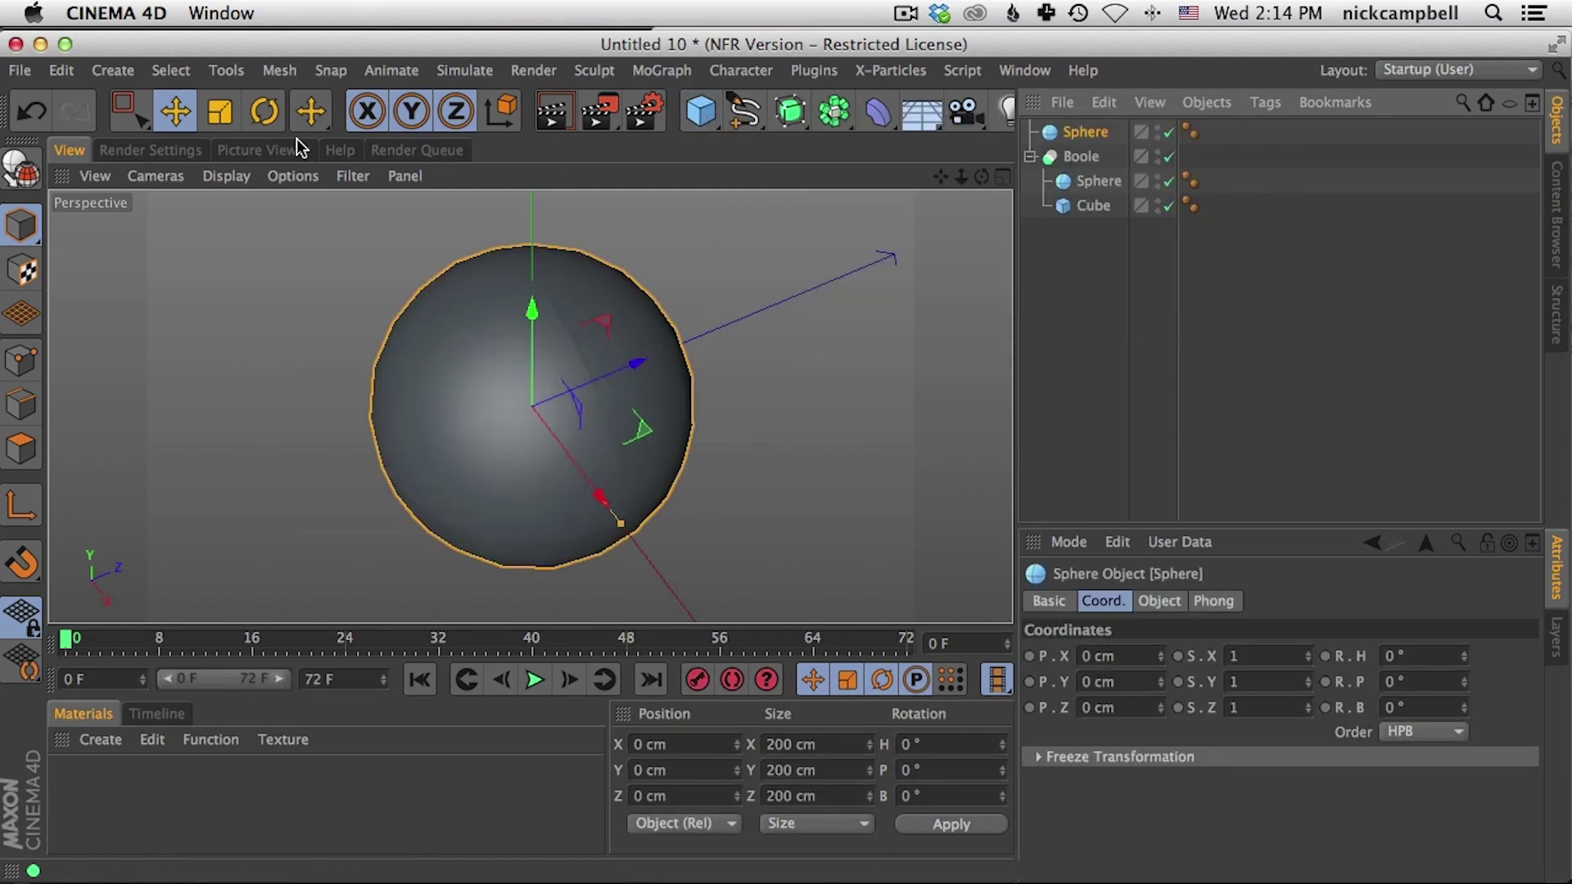
Step: Scale the new sphere down uniformly to about 13 cm across, using the small spheres in the Safari reference as a guide
left_click(224, 114)
left_click_drag(755, 298, 249, 453)
key("super+Tab")
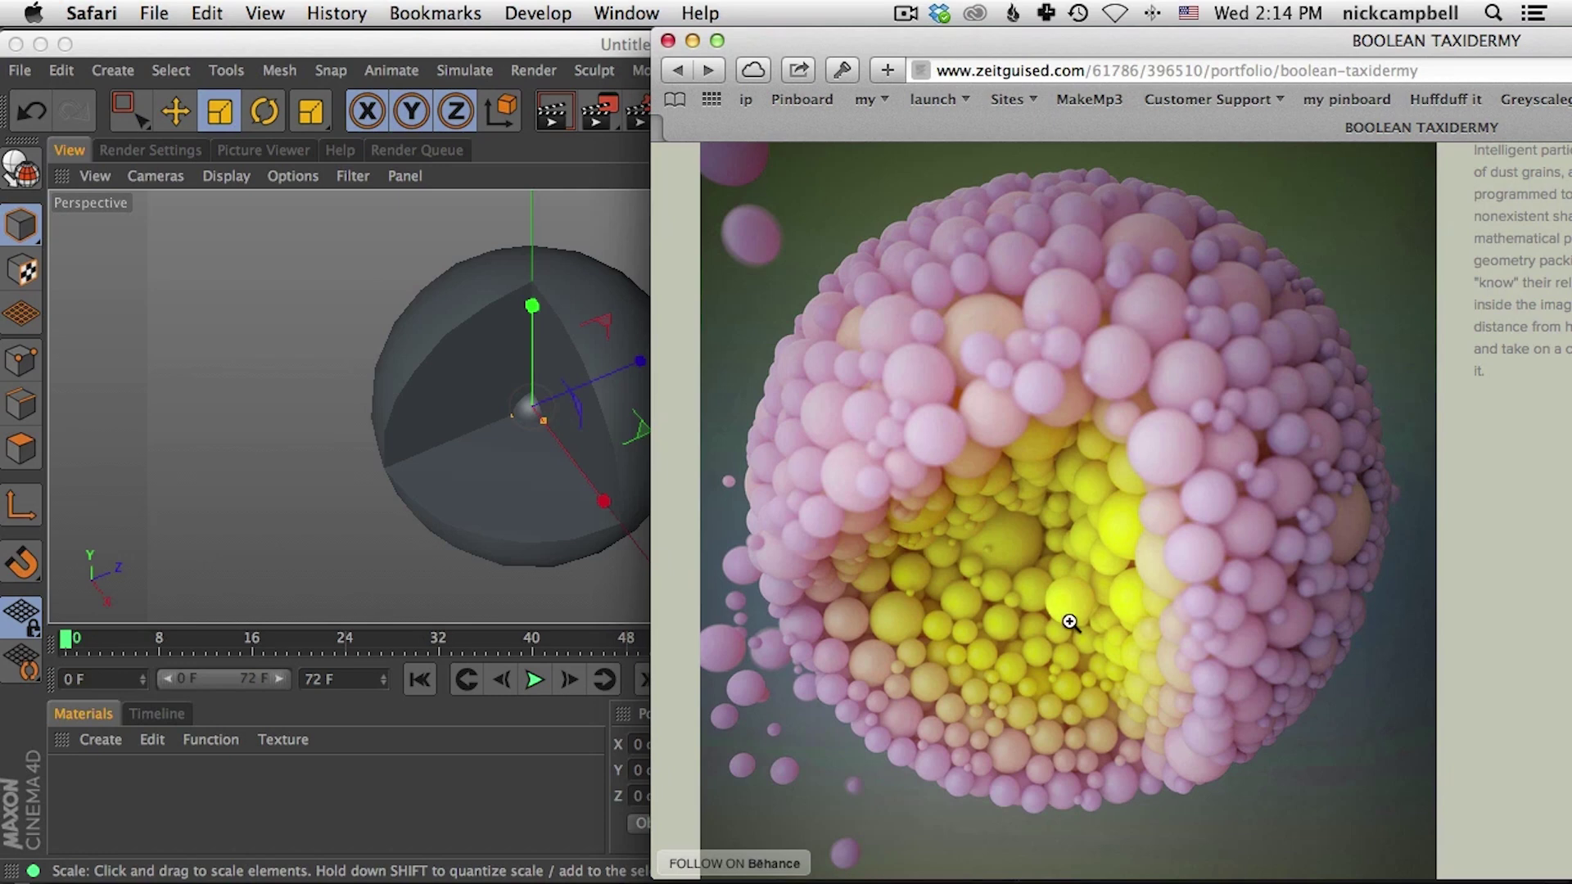
key("super+Tab")
left_click_drag(696, 364, 277, 522)
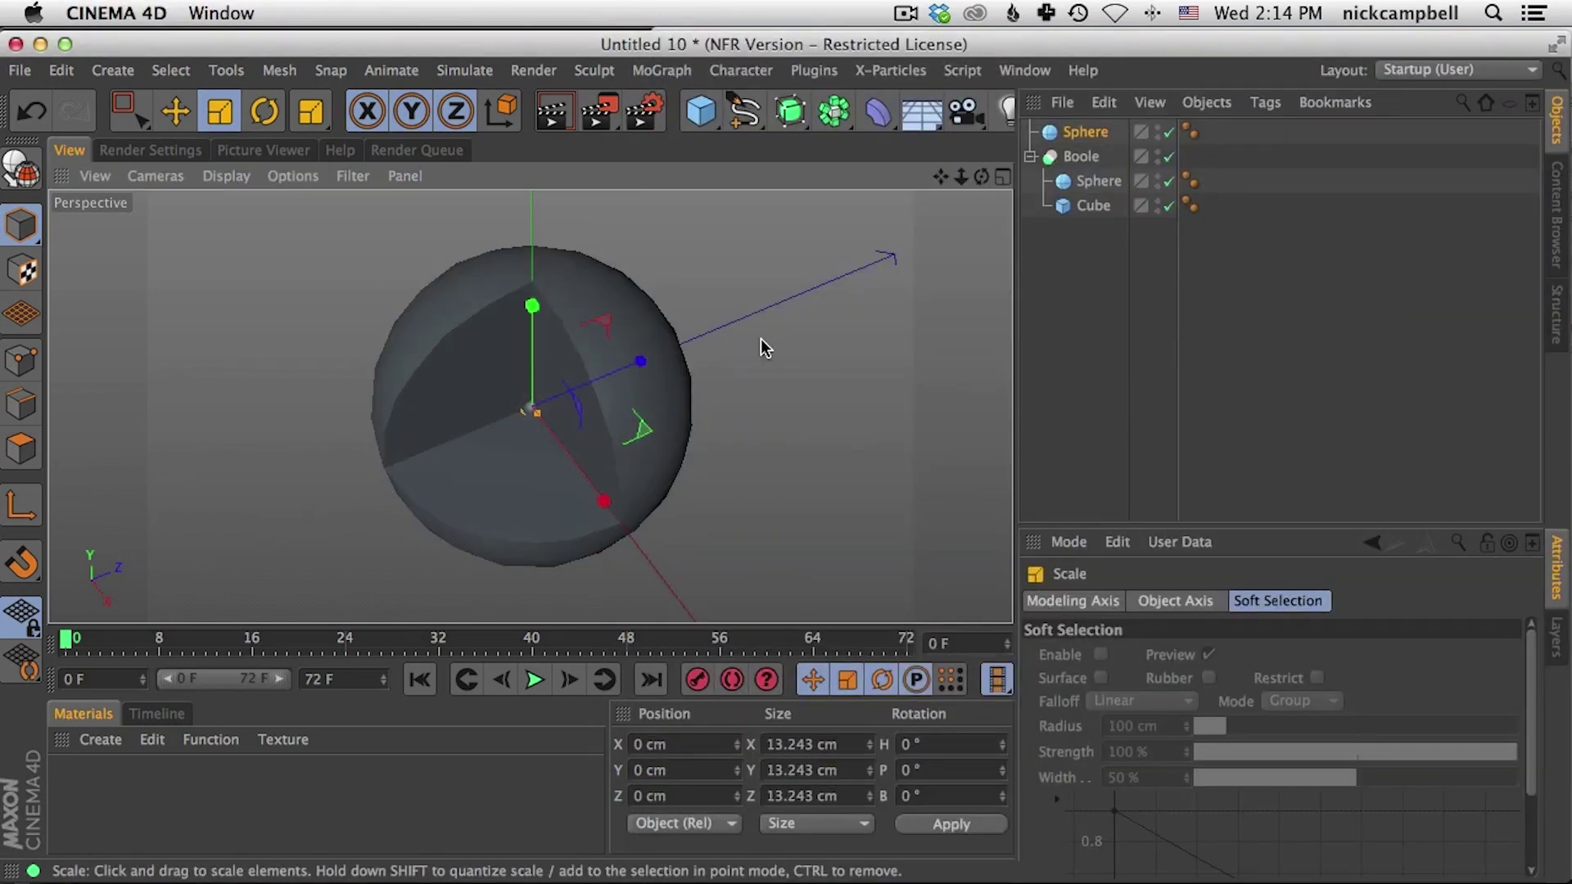
Step: Duplicate the small sphere and scale the copy up uniformly to about 25.5 cm across
left_click(1105, 135)
key("super+c")
key("super+v")
left_click_drag(275, 287, 1265, 218)
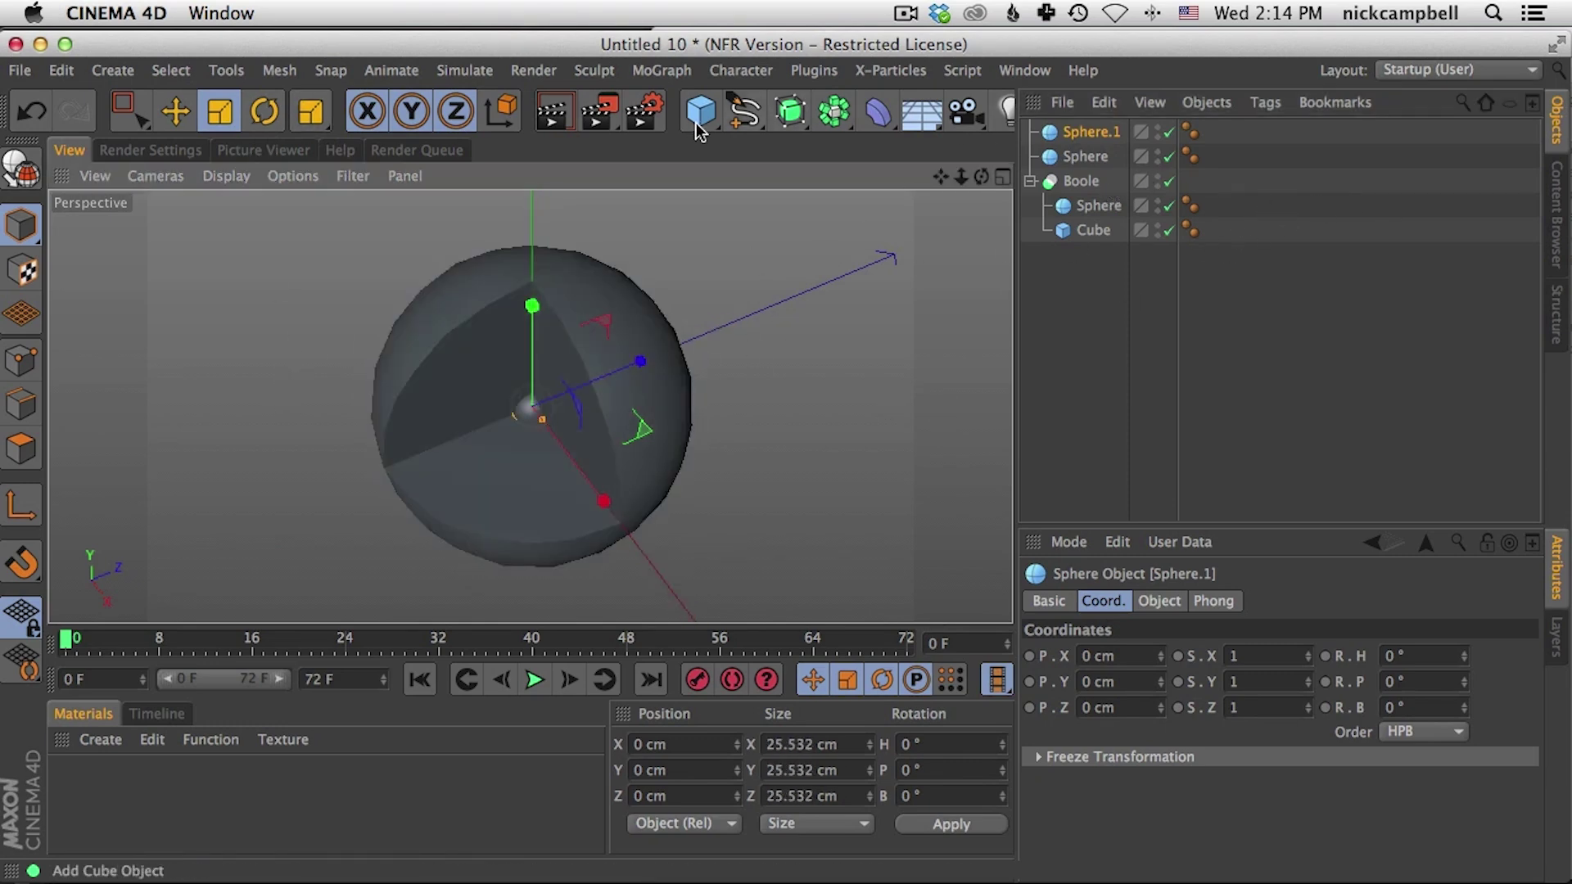
Step: Add a MoGraph Cloner and nest both small spheres under it
left_click(665, 71)
left_click(679, 263)
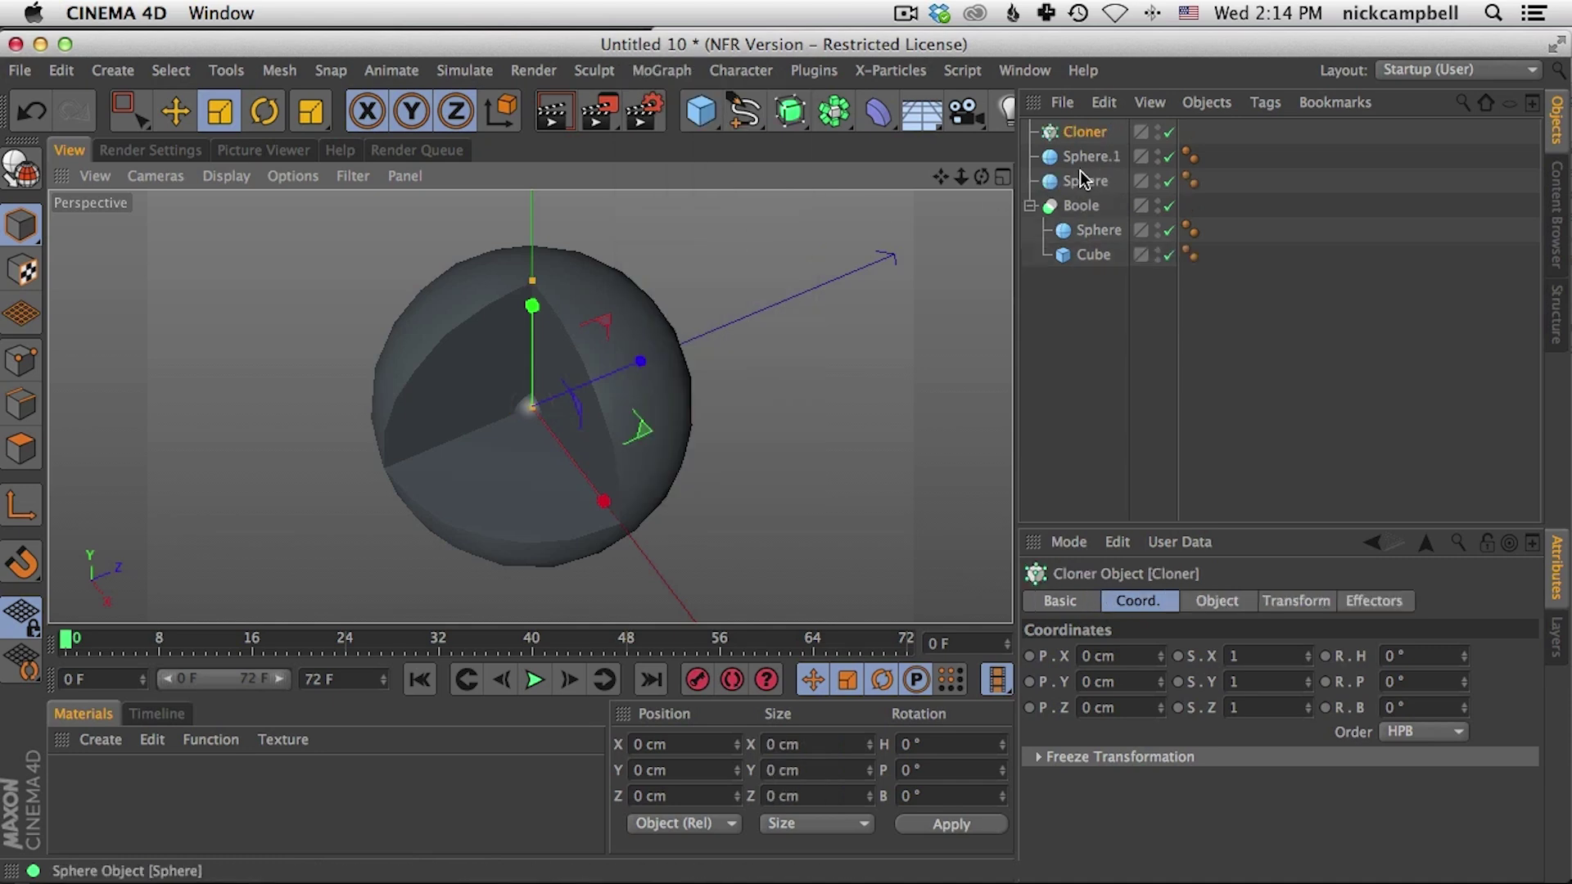
left_click(1084, 180)
left_click(1089, 160, "shift")
left_click_drag(1089, 130, 1089, 132)
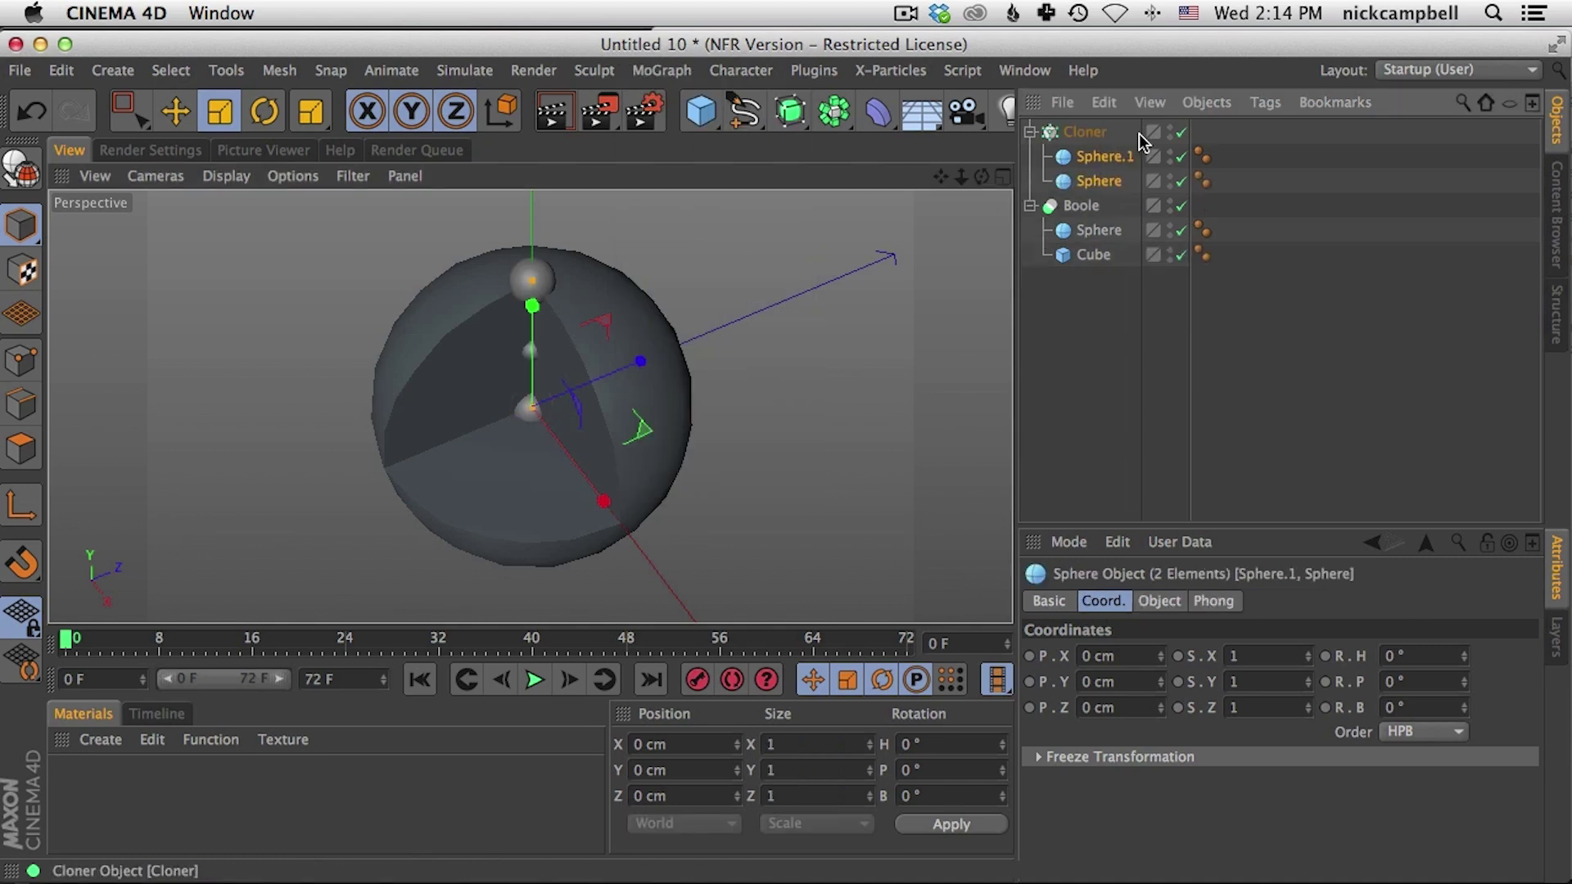
Step: Set the Cloner's mode to Object and assign the Boole as its target object
left_click(1083, 131)
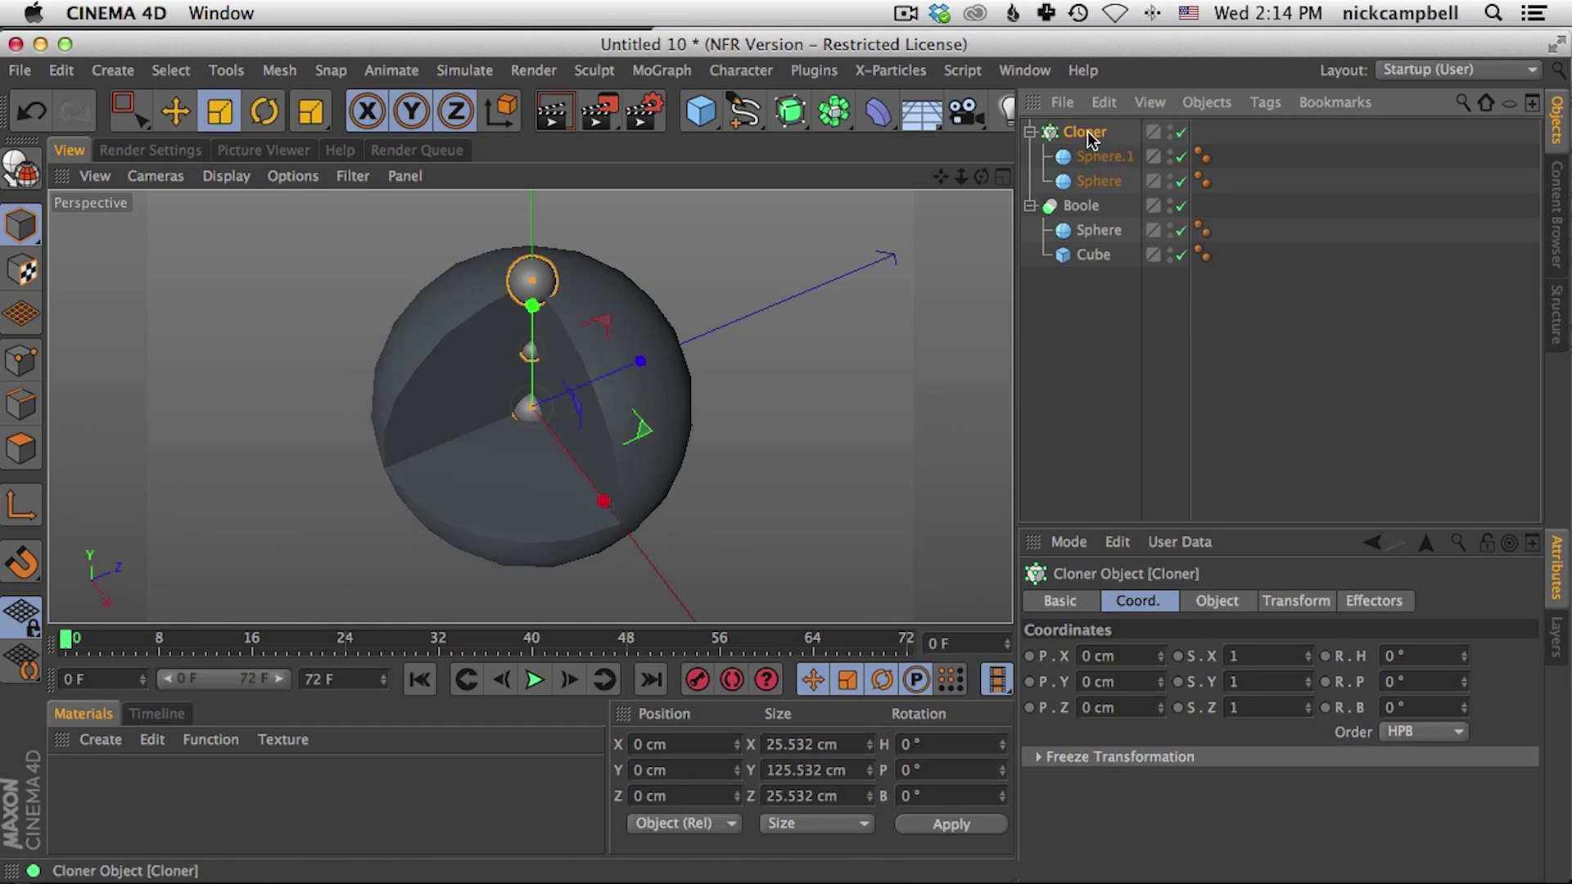
left_click(1217, 600)
left_click(1246, 654)
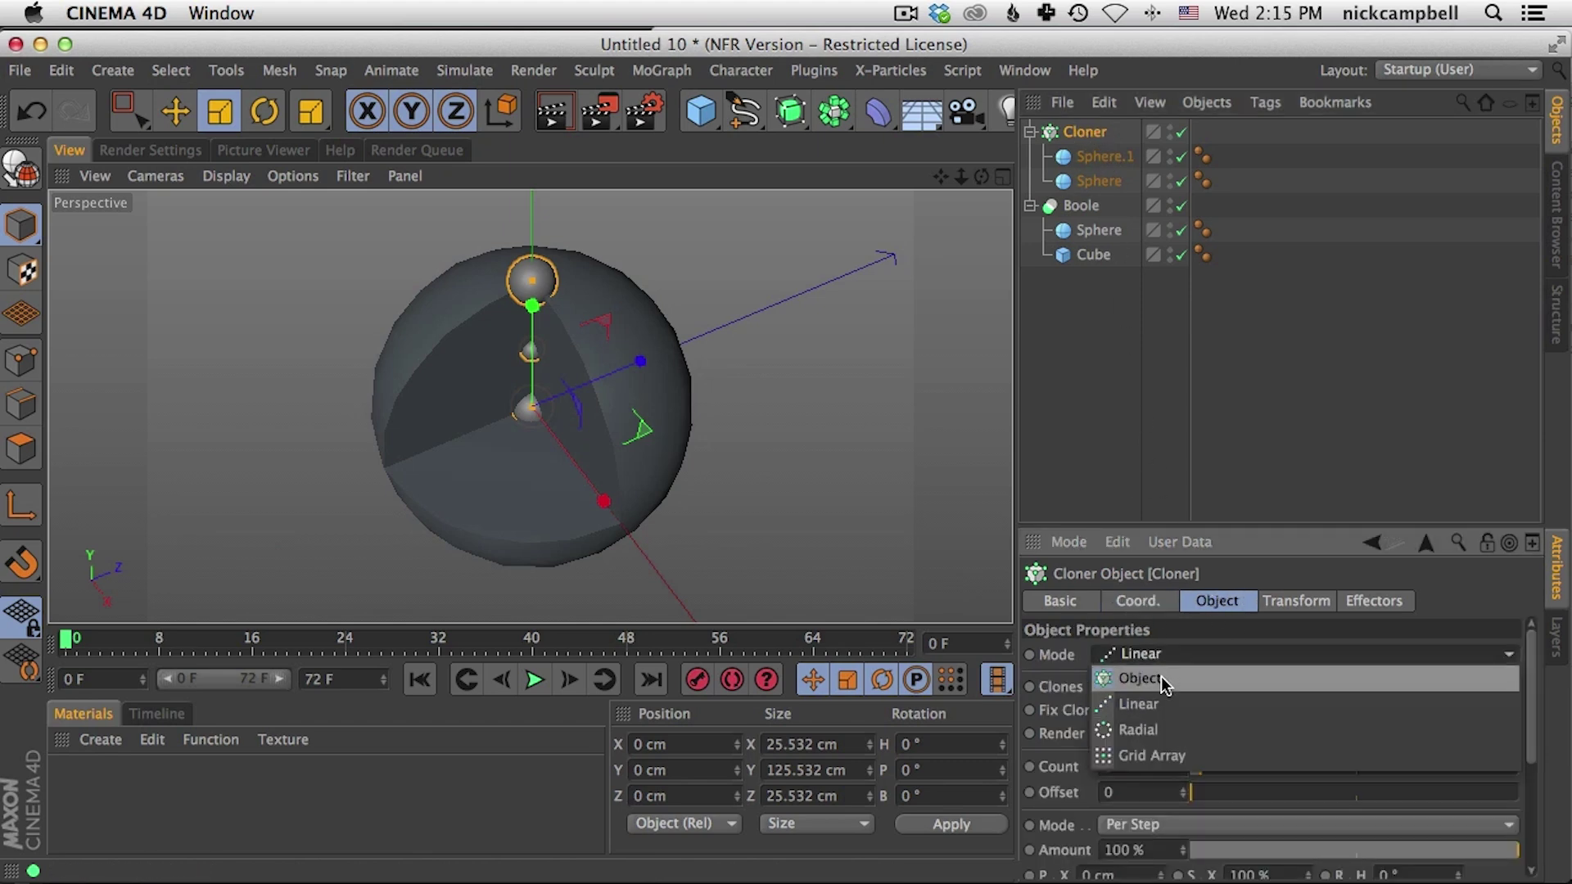
left_click(1166, 684)
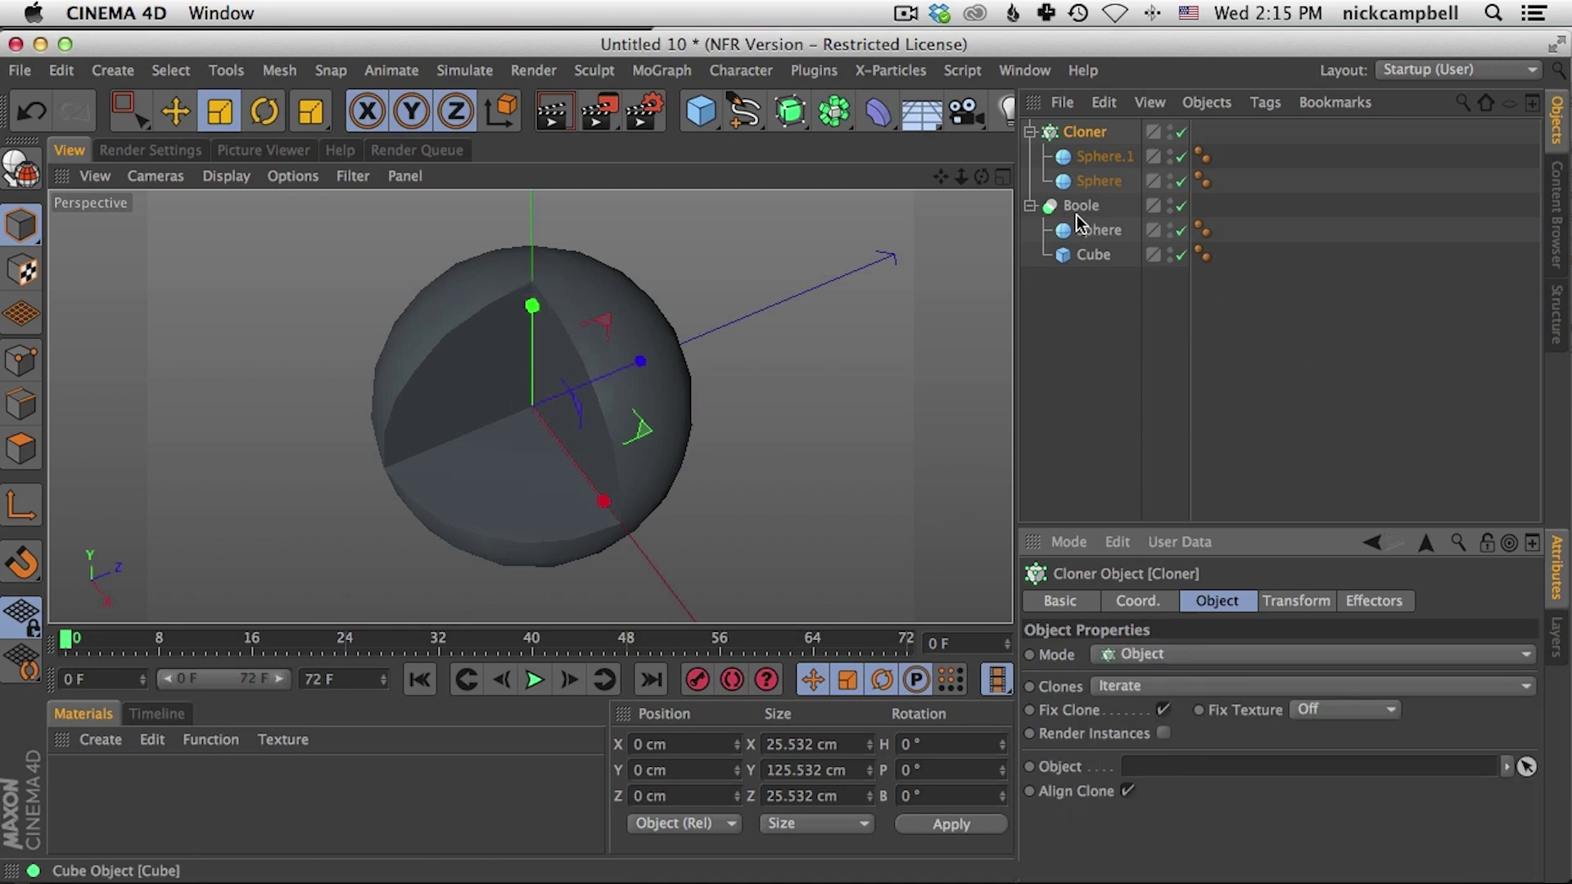
left_click_drag(1079, 210, 1099, 283)
left_click_drag(1189, 774, 1191, 770)
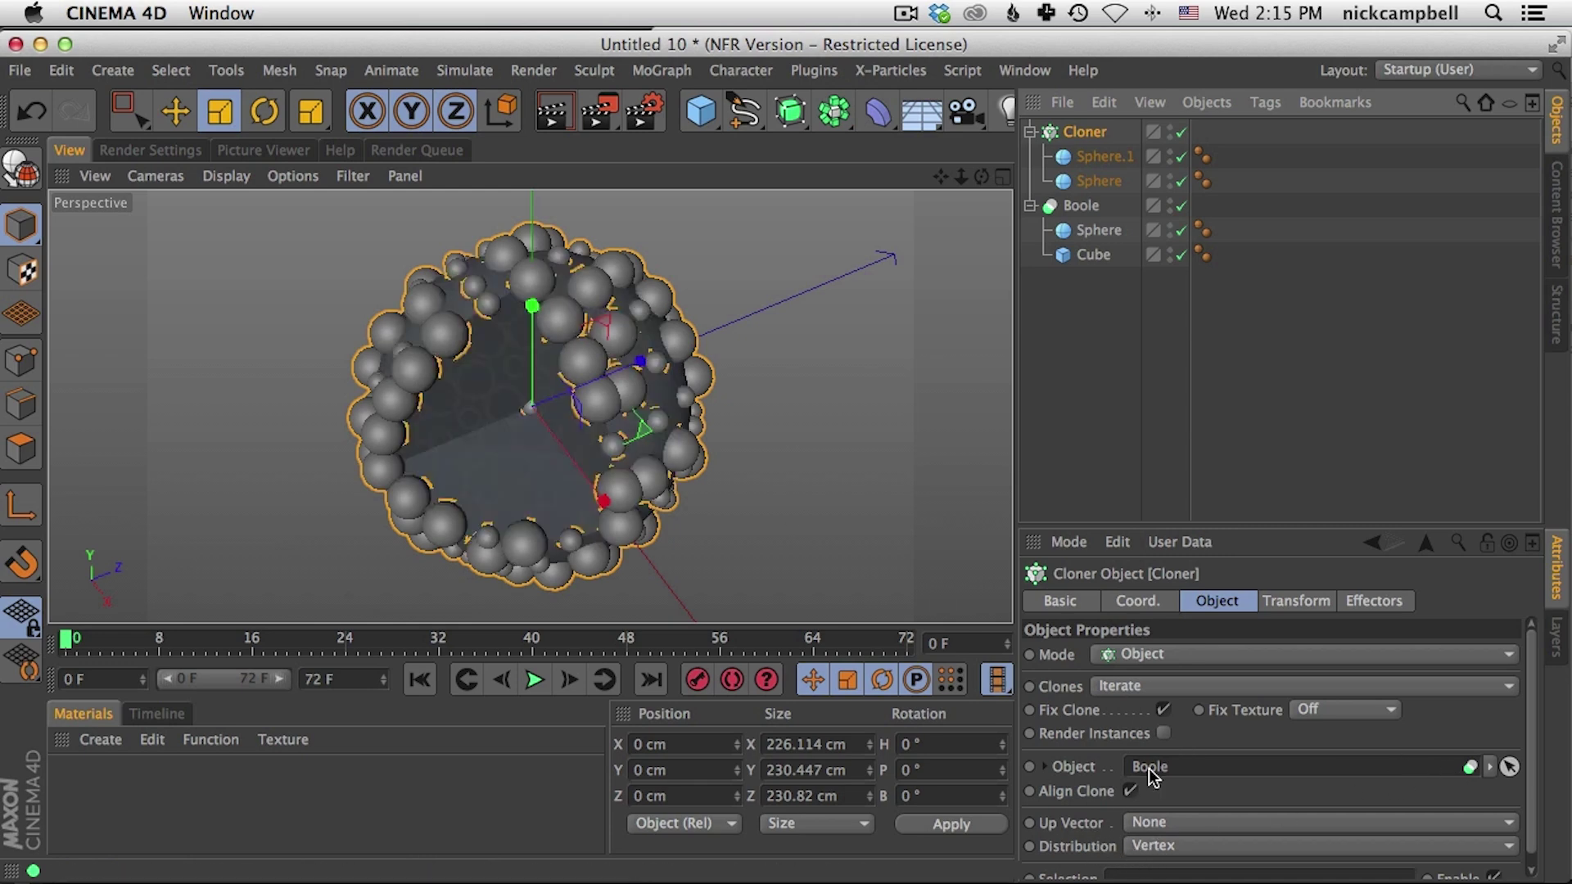
Step: Set the Cloner's distribution to Volume and hide the Boole in both the viewport and renders
left_click(1196, 845)
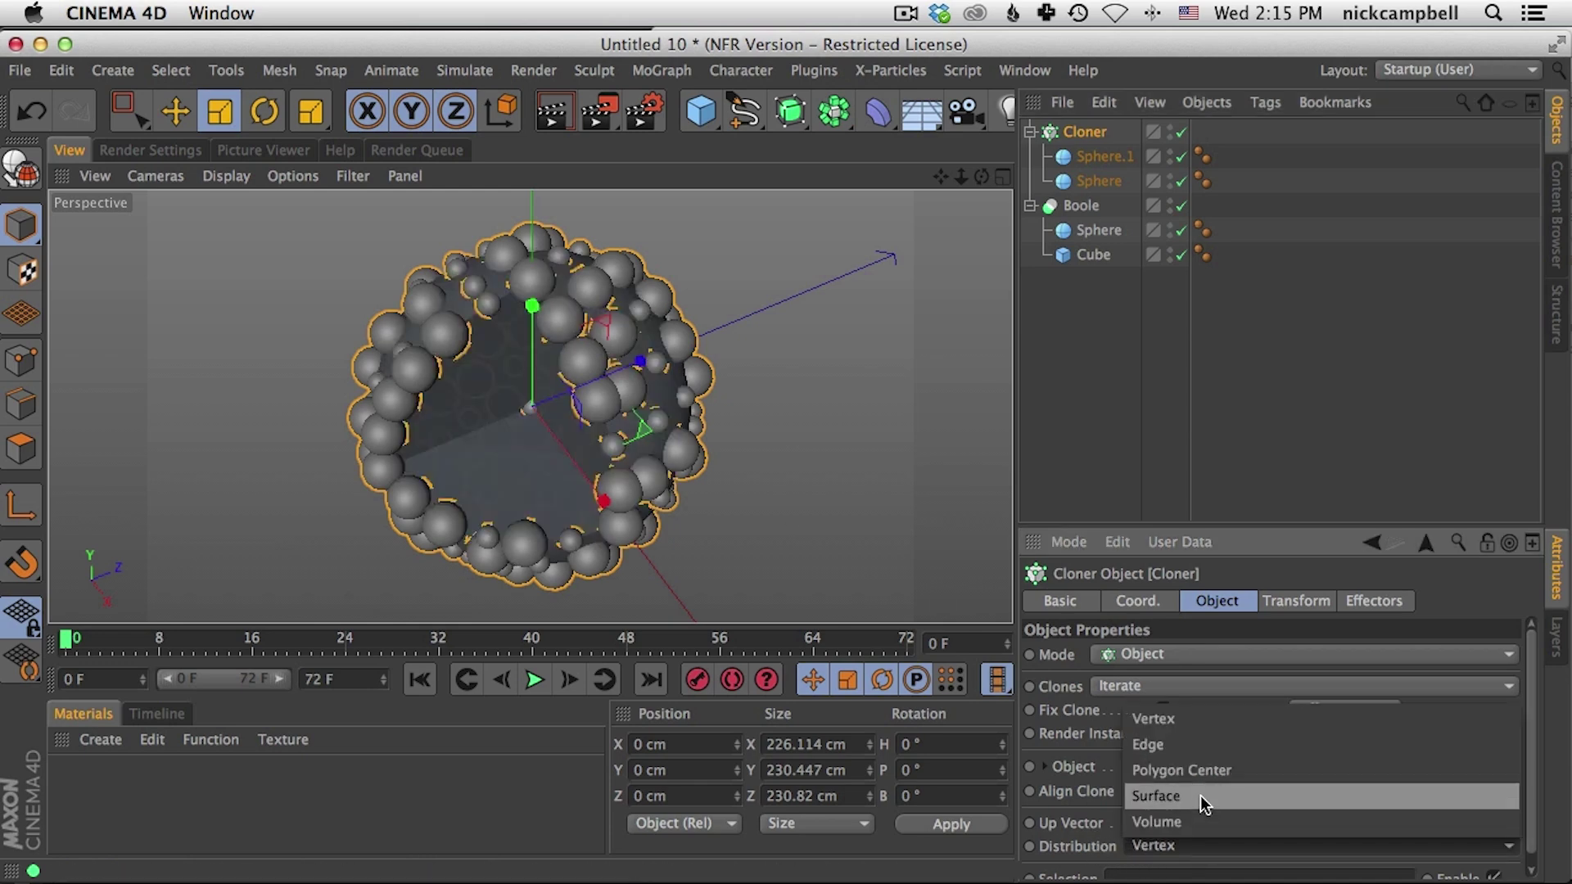
left_click(1195, 820)
mouse_move(573, 456)
left_mouse_down("alt")
mouse_move(324, 328)
mouse_move(594, 440)
mouse_move(581, 436)
left_mouse_up("alt")
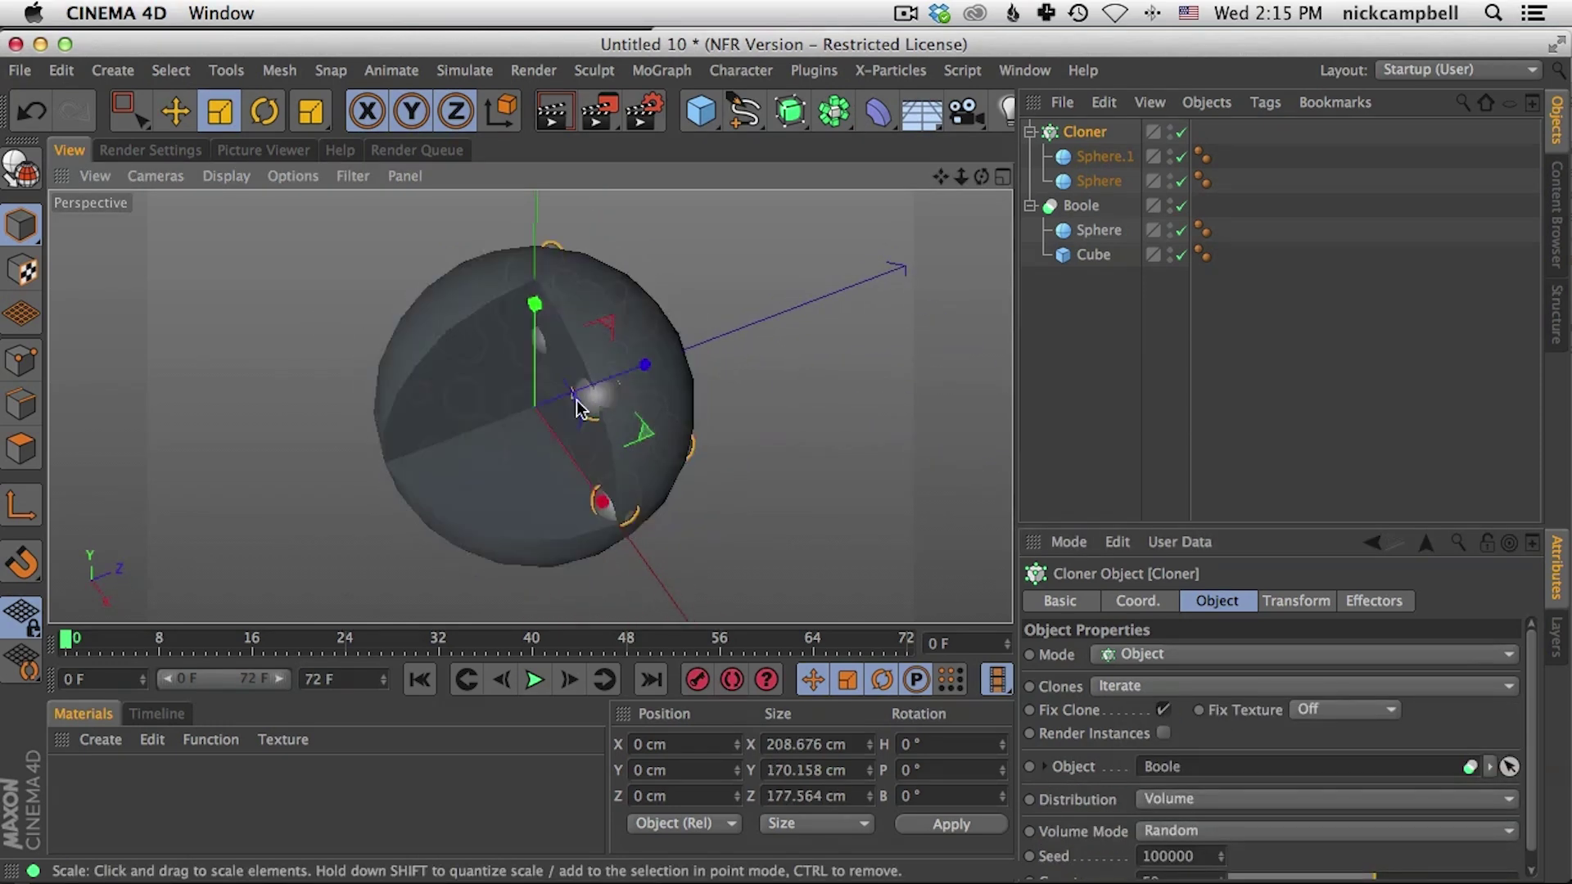
left_click(1171, 203)
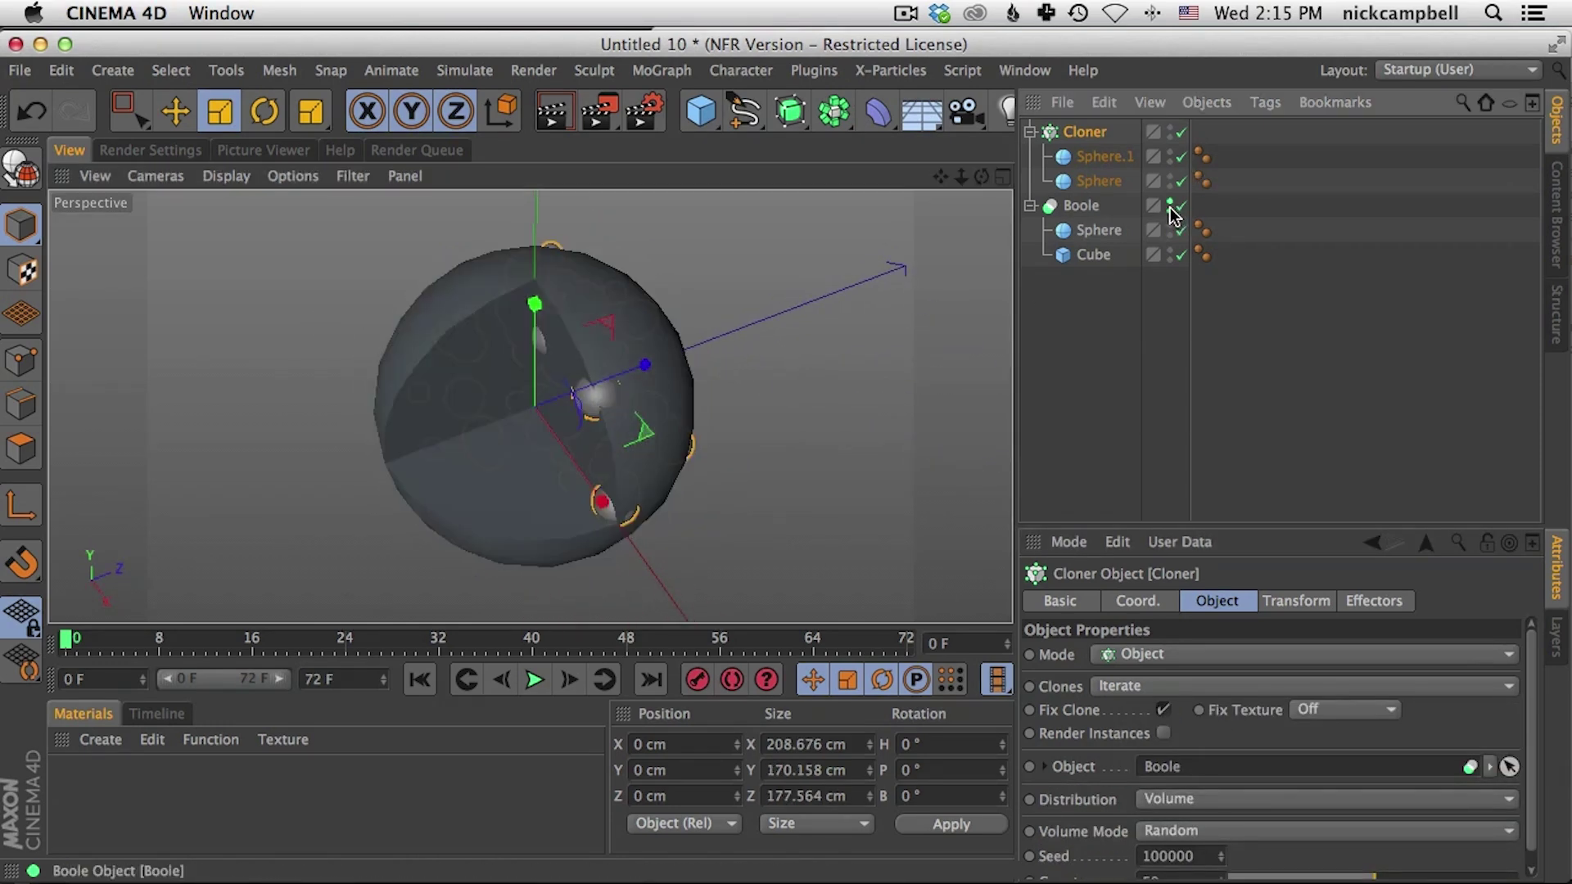
left_click(1171, 203)
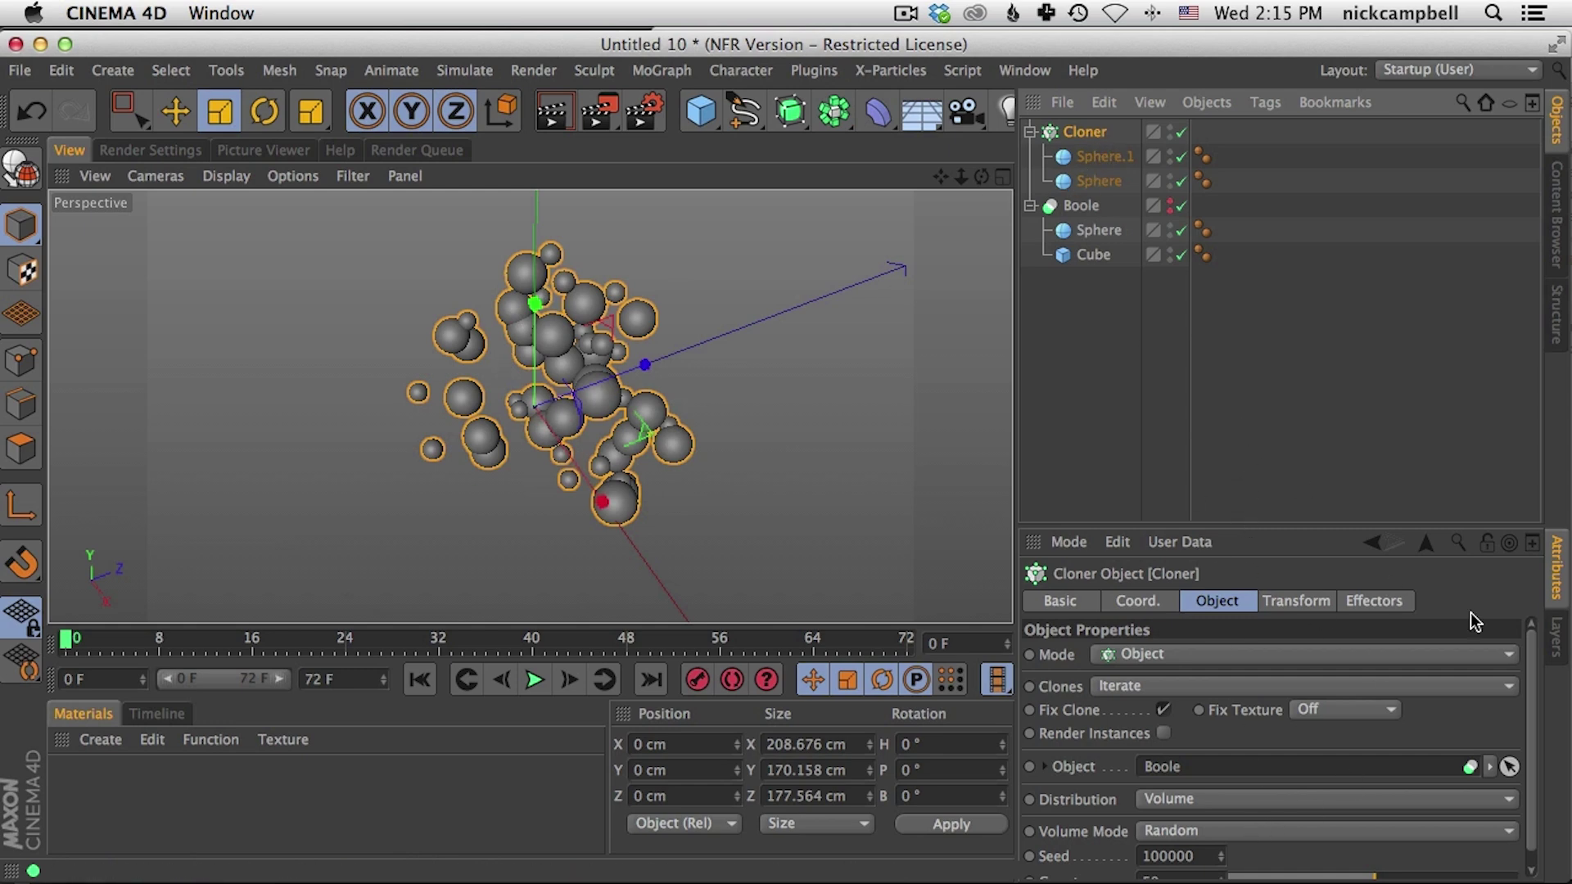
Step: Set the Cloner's count to 1000 clones
scroll(1539, 727, "down", 1)
left_click_drag(1379, 867, 1520, 866)
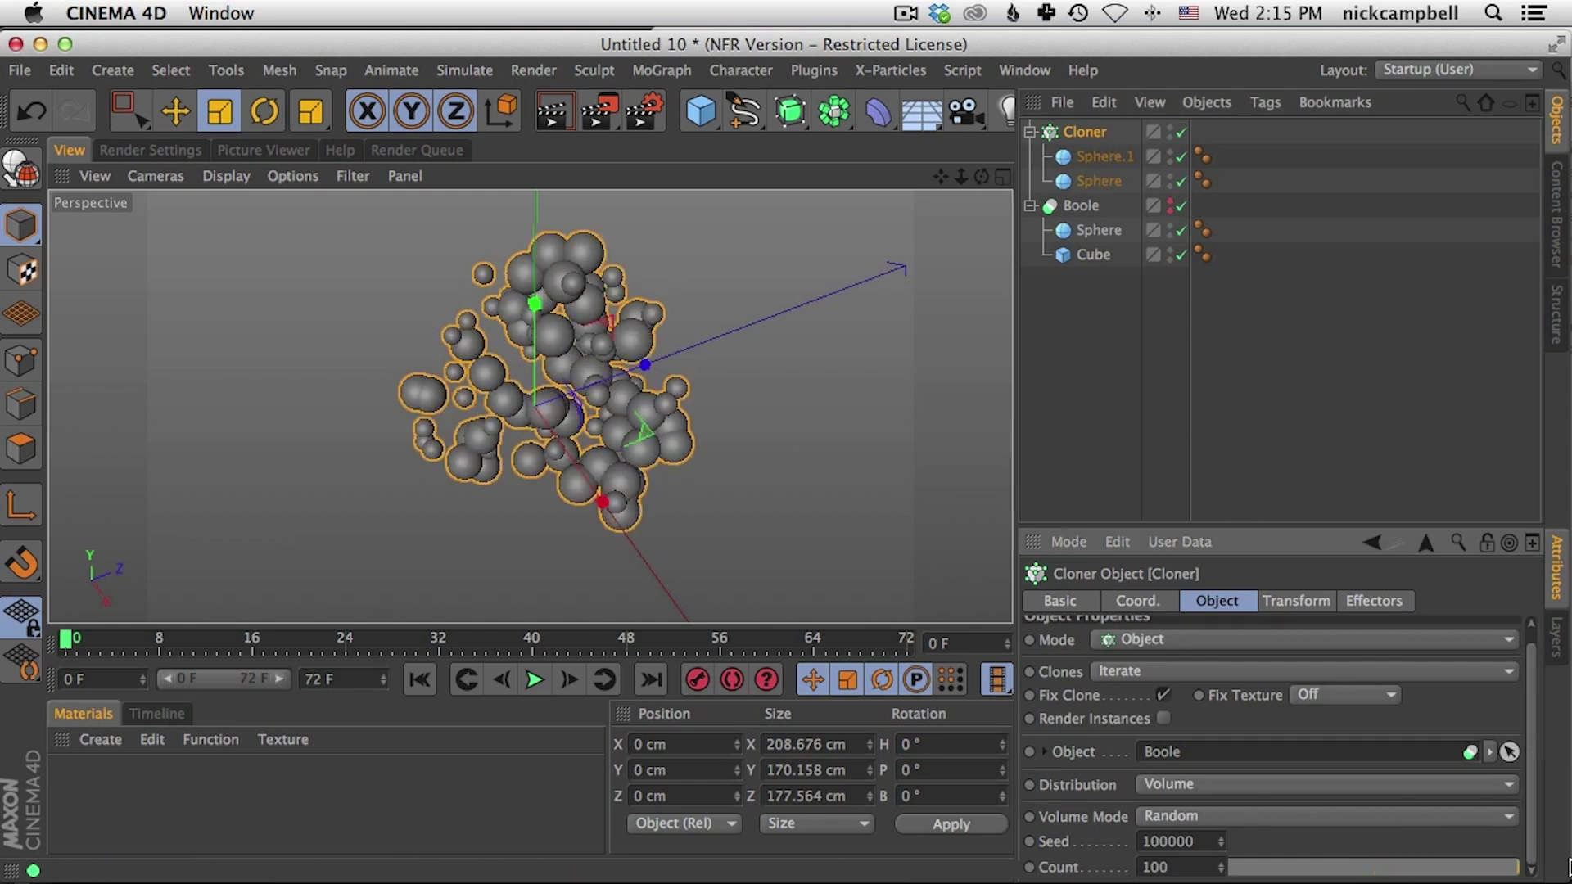
type("1000")
key("Return")
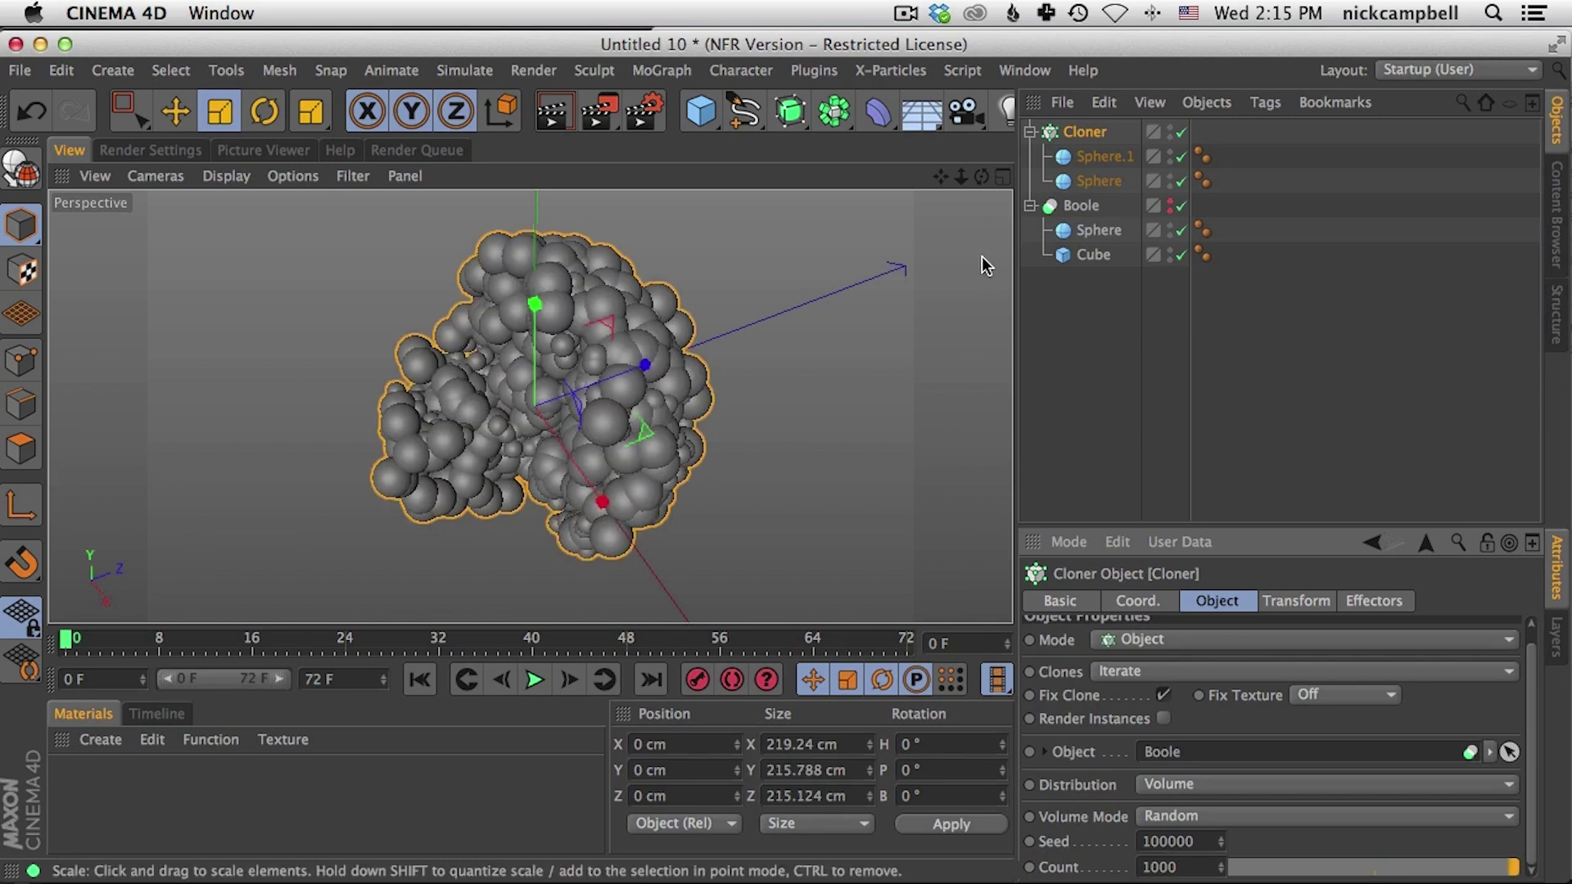
Step: Set the radius of the larger cloned sphere, Sphere.1, to 10 cm
left_click(1102, 156)
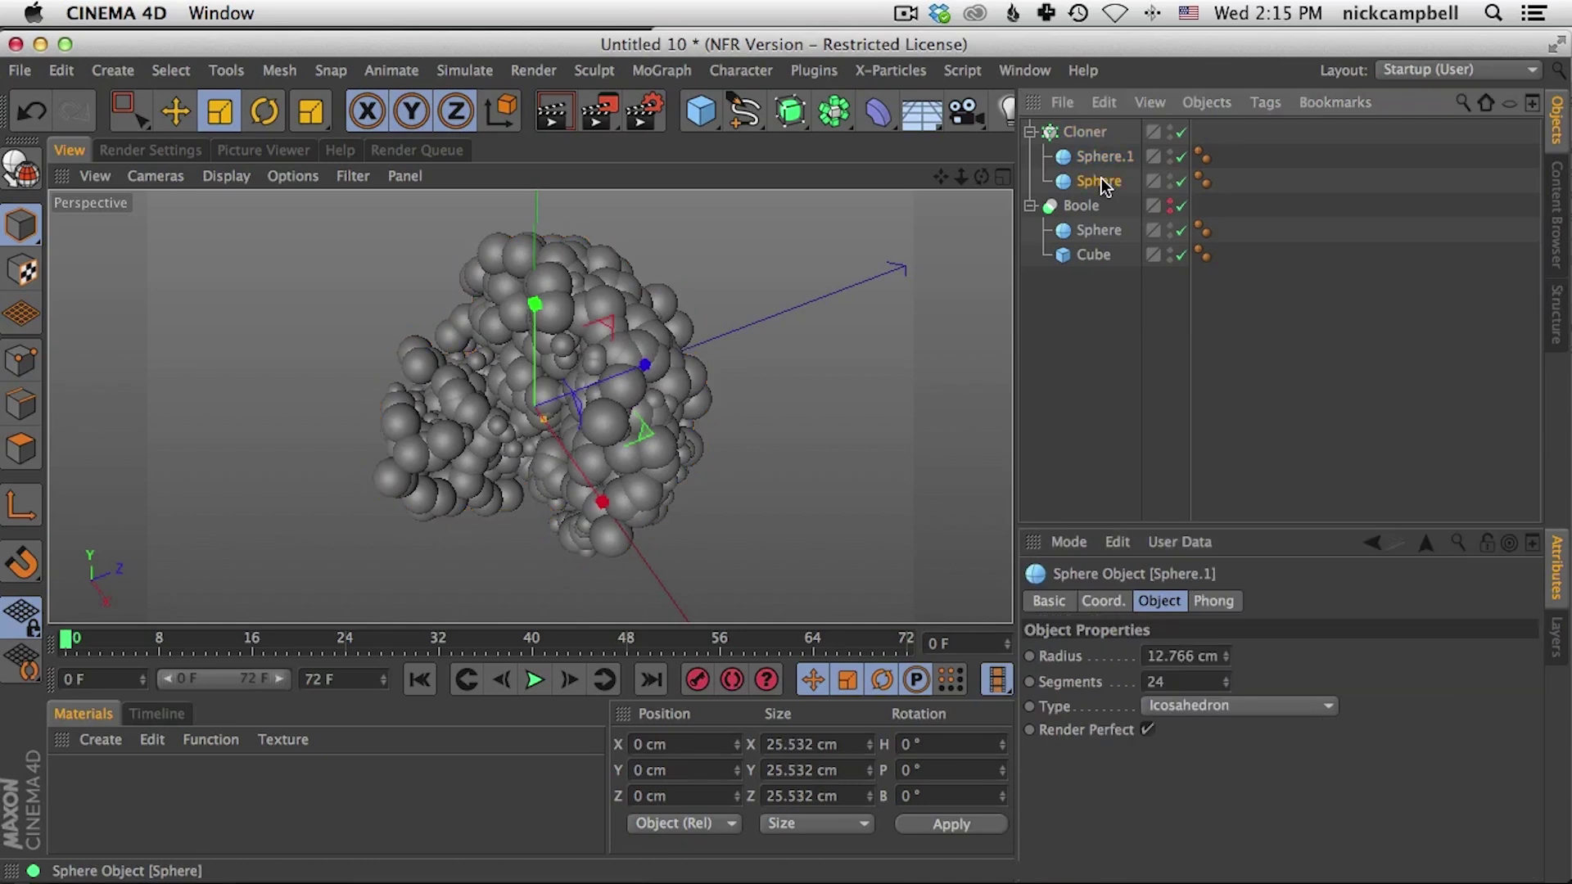
left_click(1107, 163)
double_click(1155, 655)
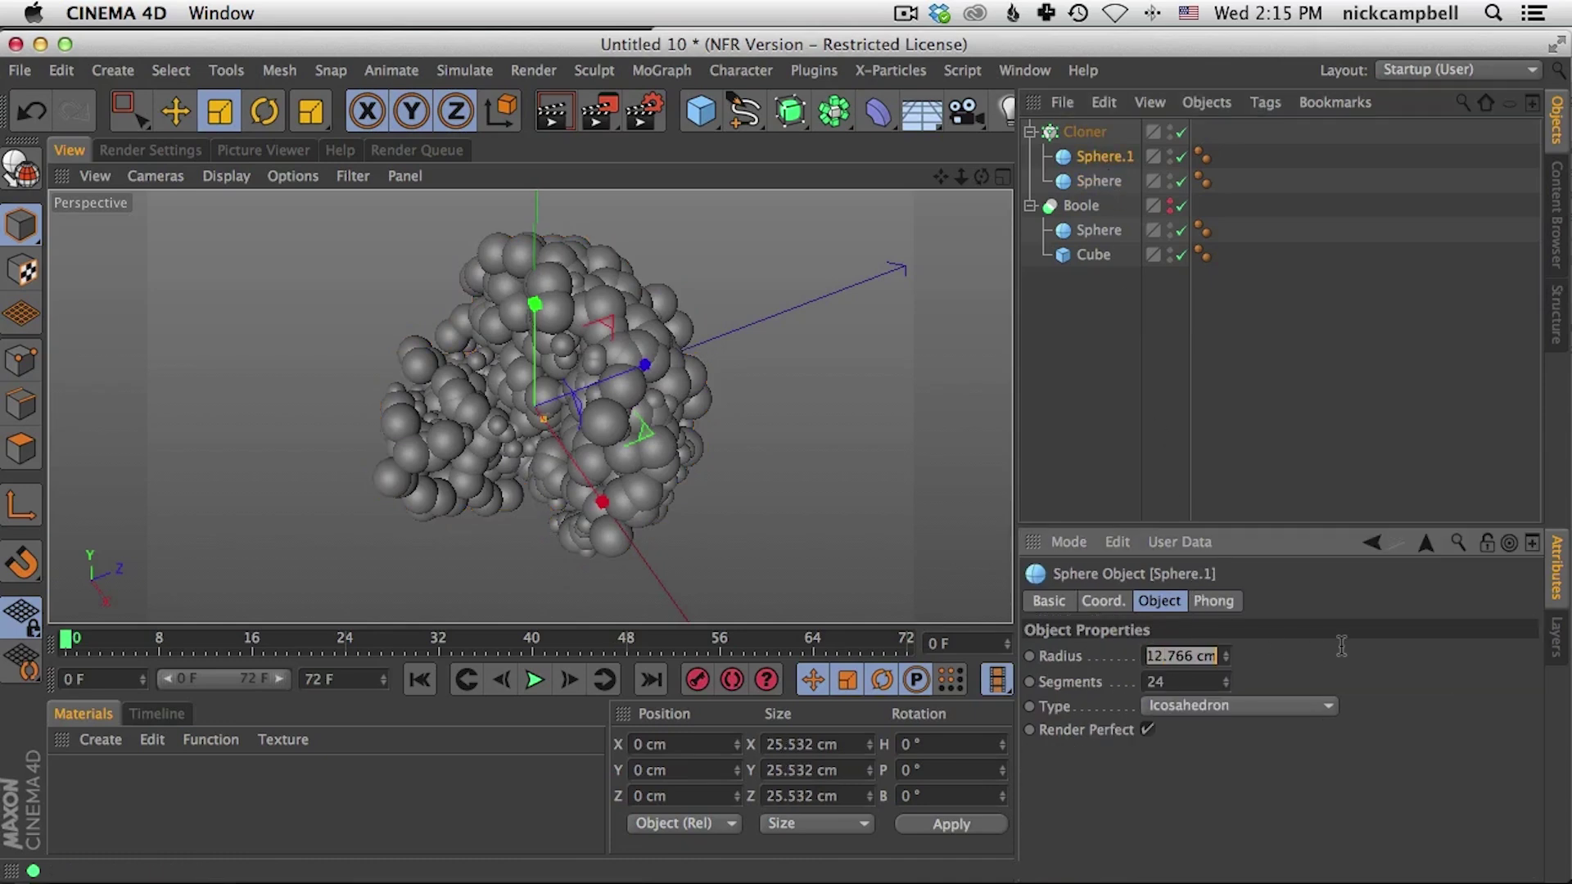
type("10")
key("Return")
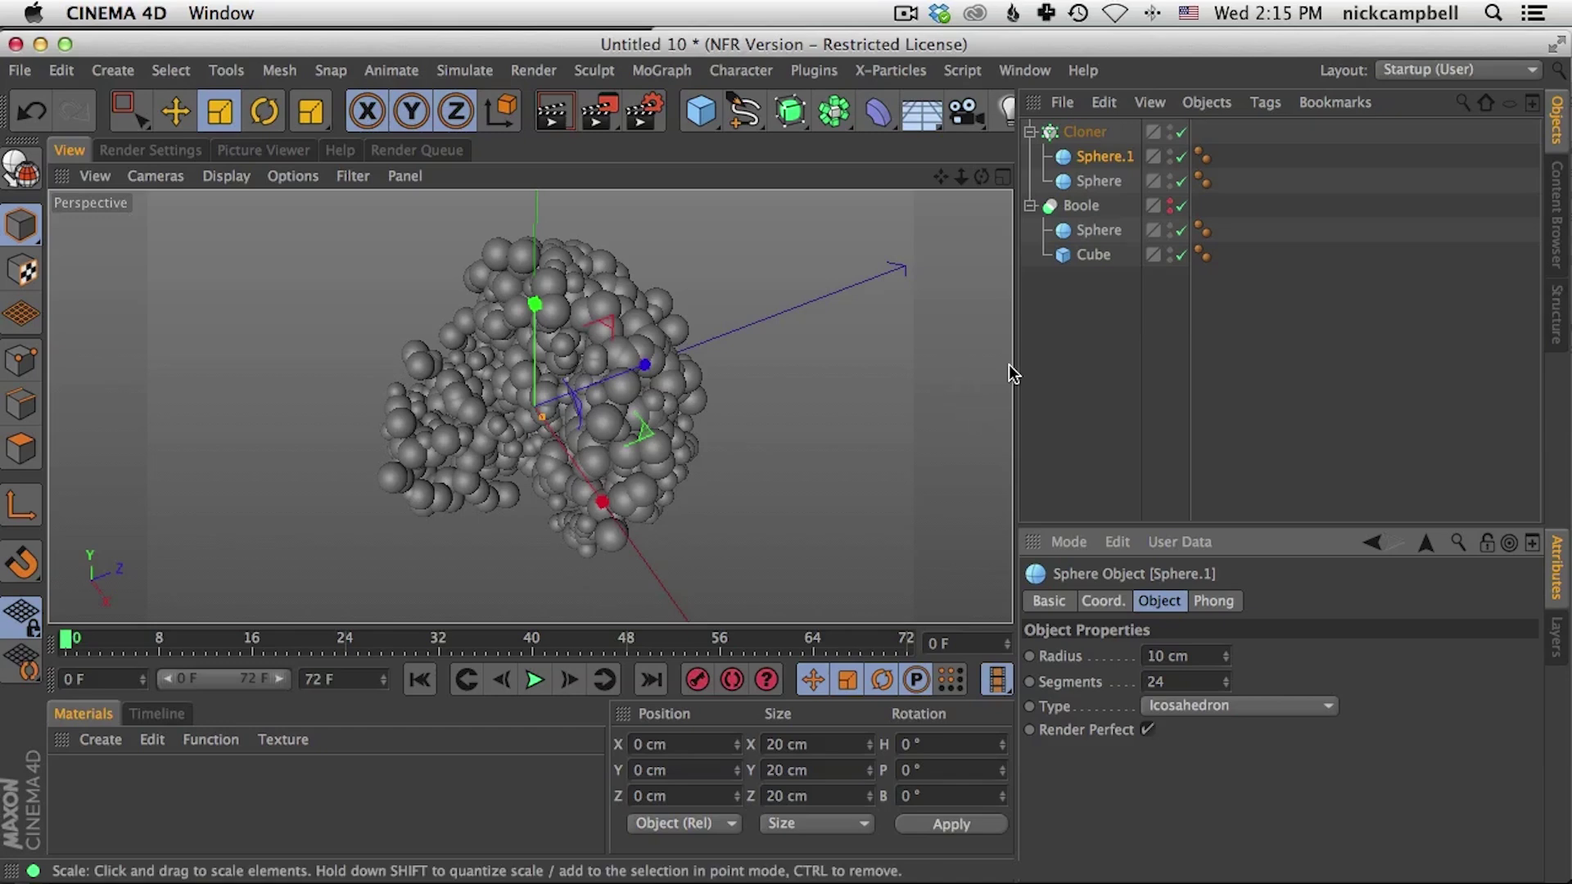
Step: Reselect the Cloner and render the viewport to inspect how the clones fill the cut sphere shape
left_click(1081, 336)
left_click(1093, 131)
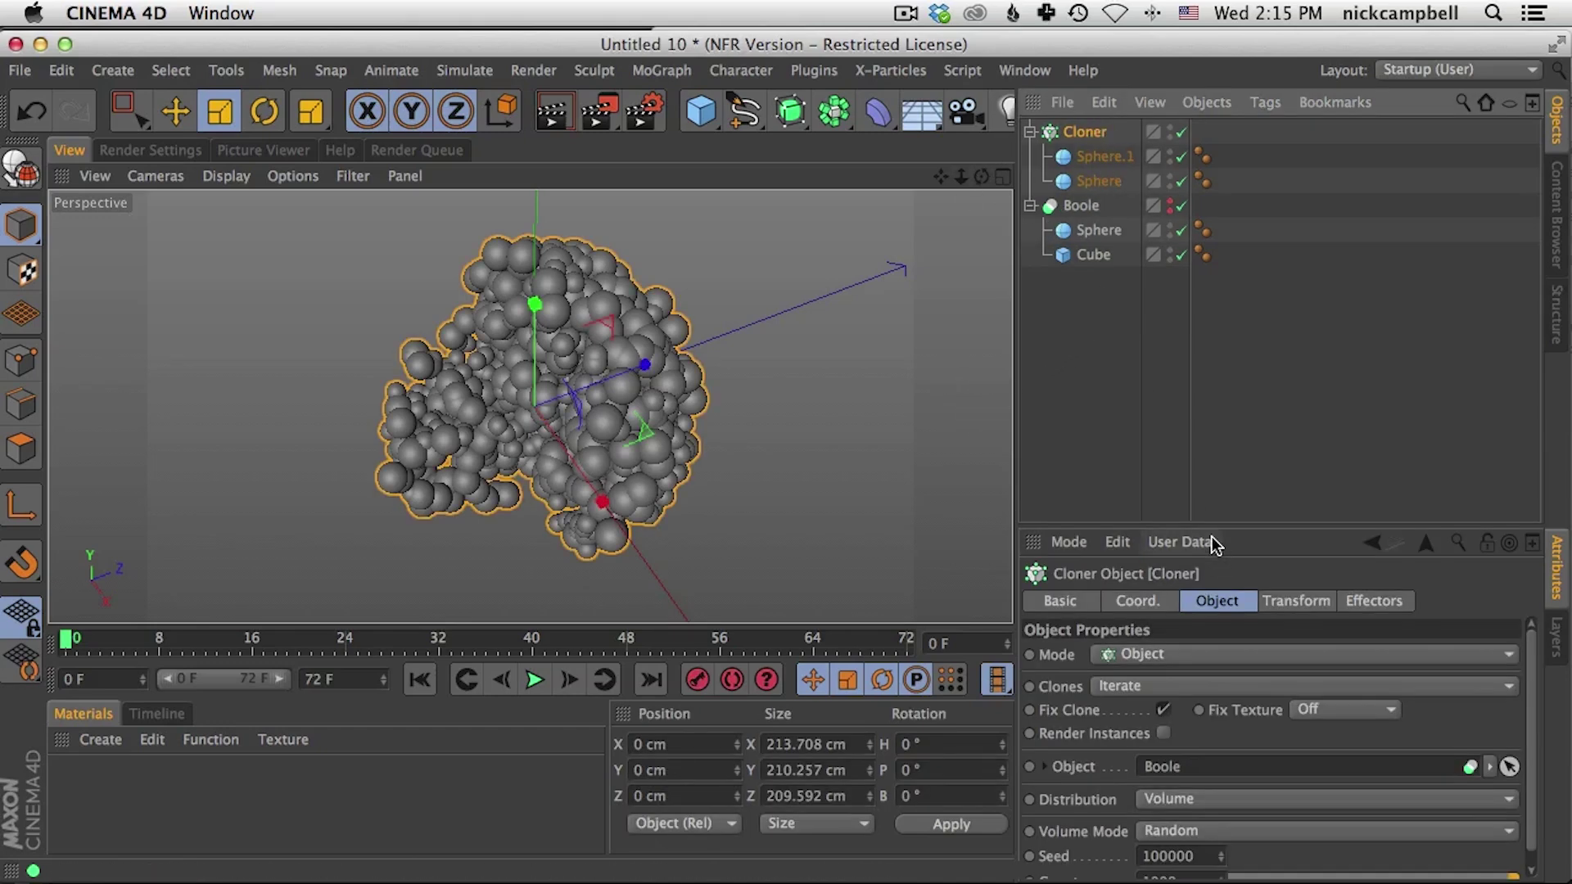
left_click_drag(573, 392, 593, 497, "alt")
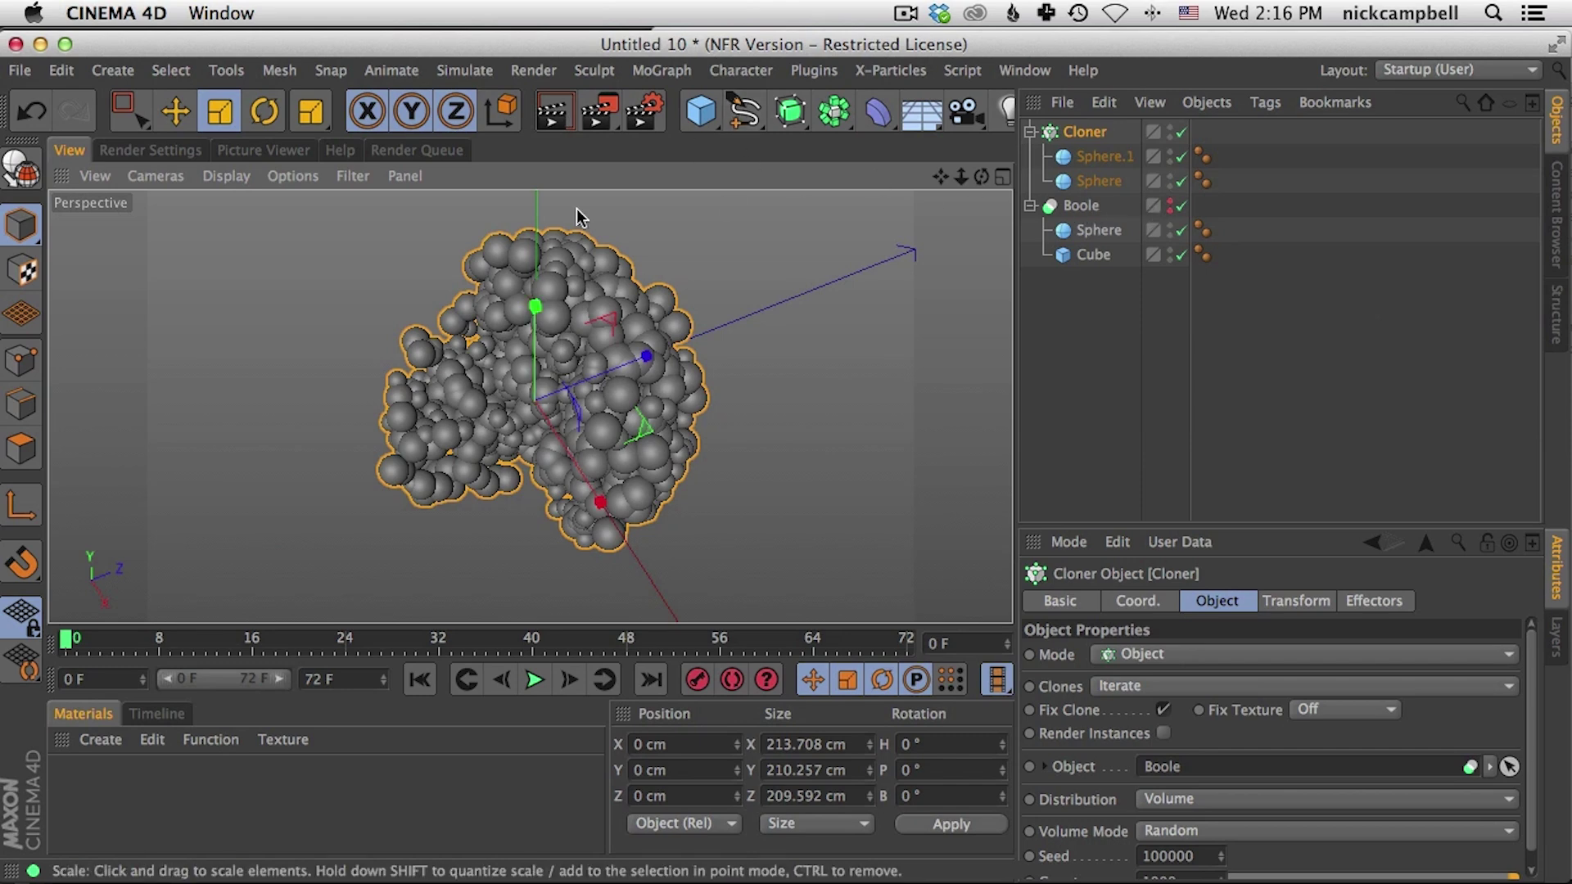
left_click(551, 113)
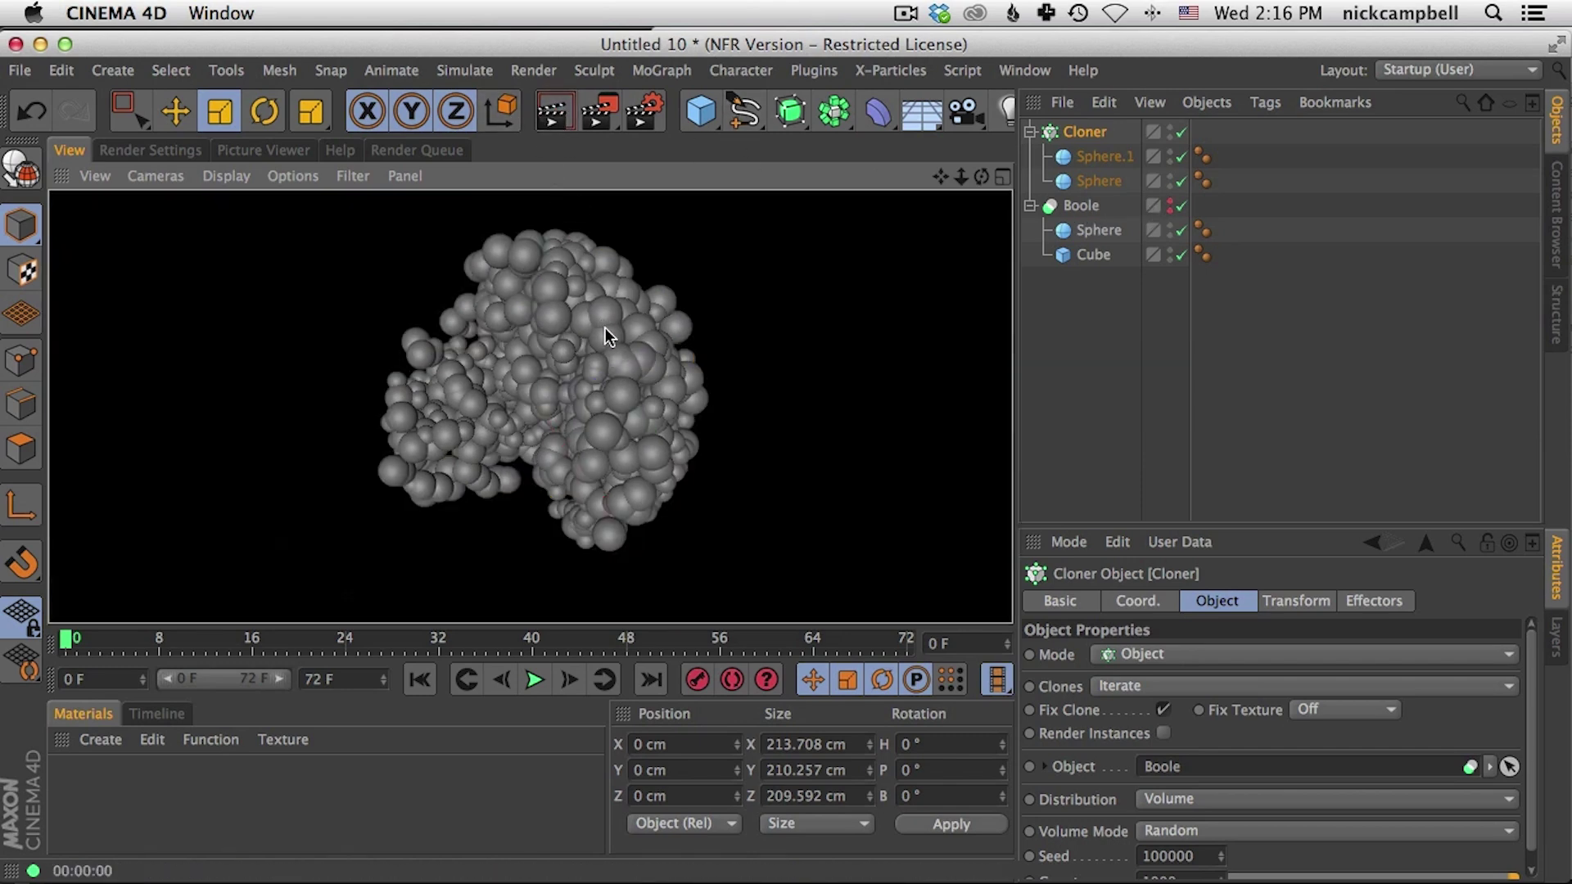
right_click_drag(542, 401, 578, 355, "alt")
middle_click_drag(578, 356, 603, 367, "alt")
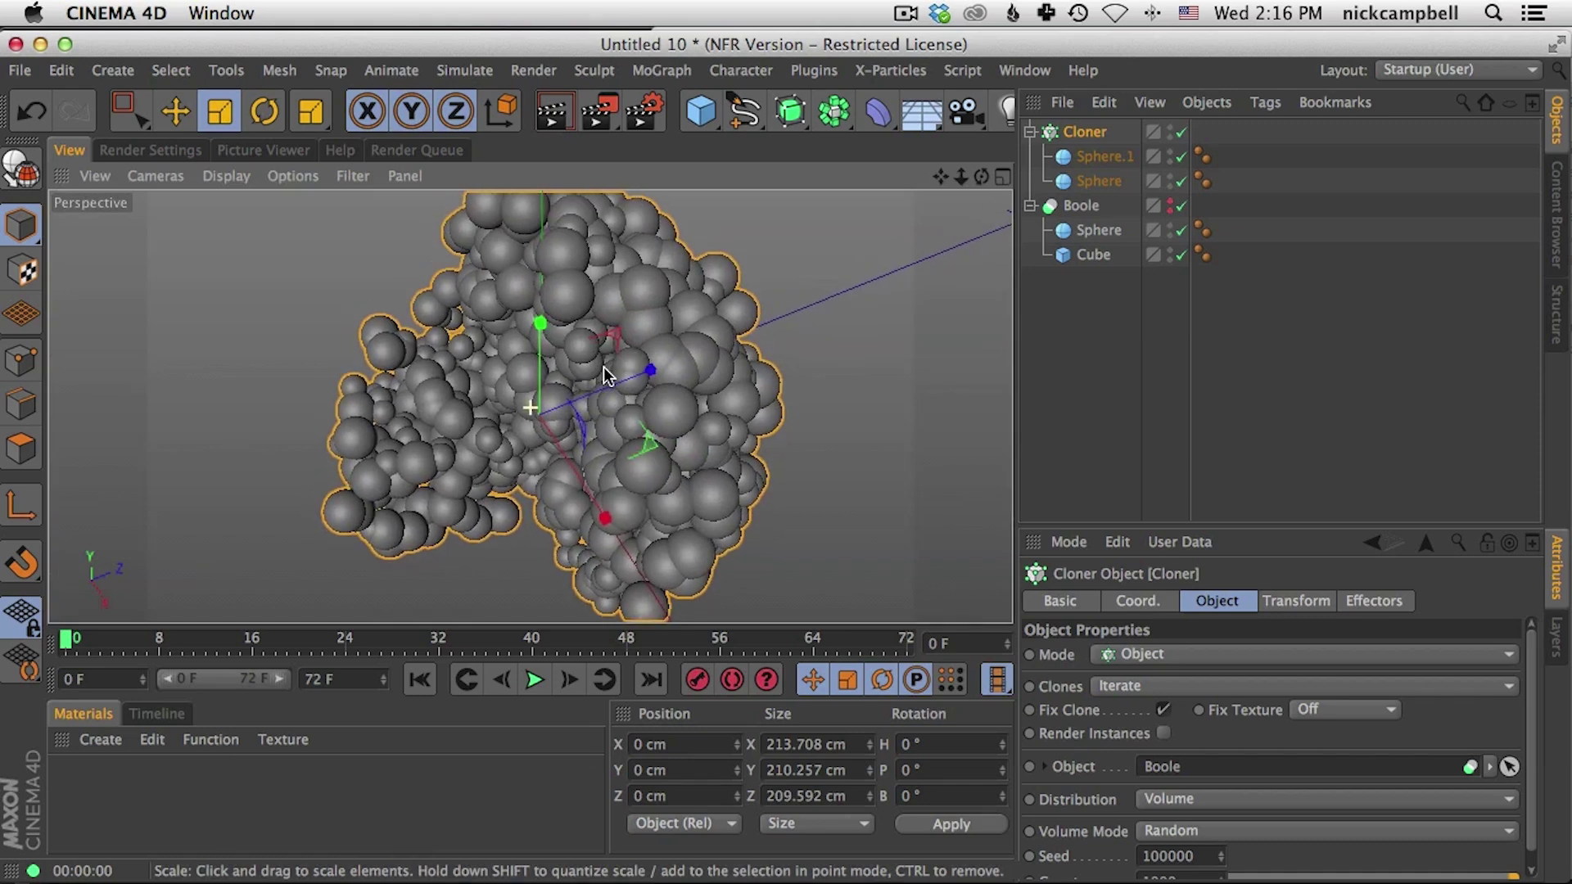
Step: Switch to Safari and review the Boolean Taxidermy reference images, including the packed sphere and the block-filled form
key("super+Tab")
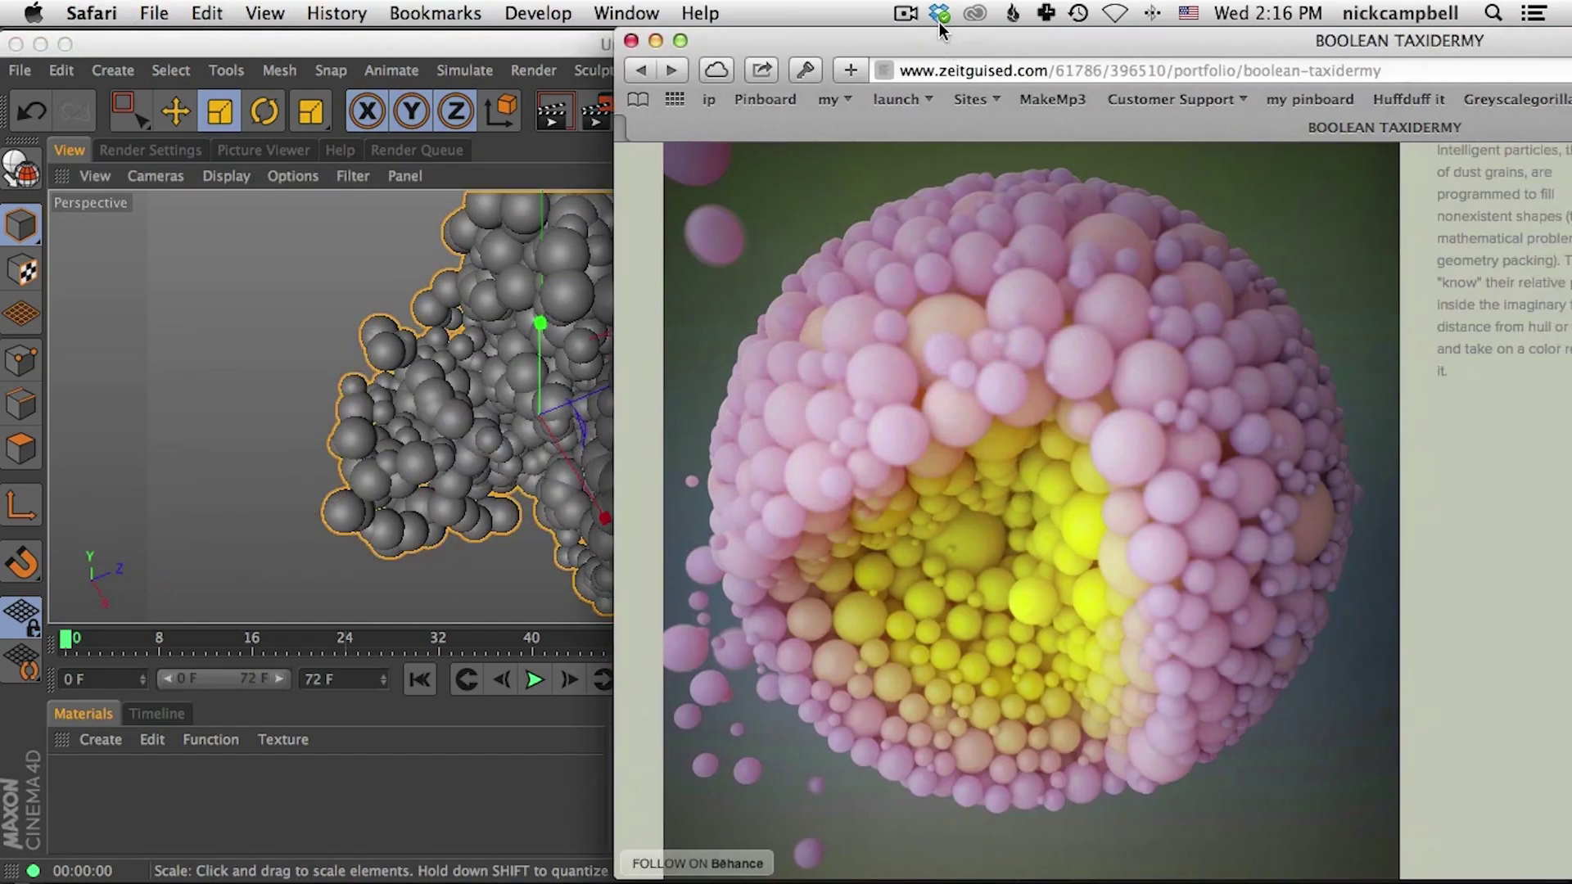
left_click_drag(939, 40, 606, 40)
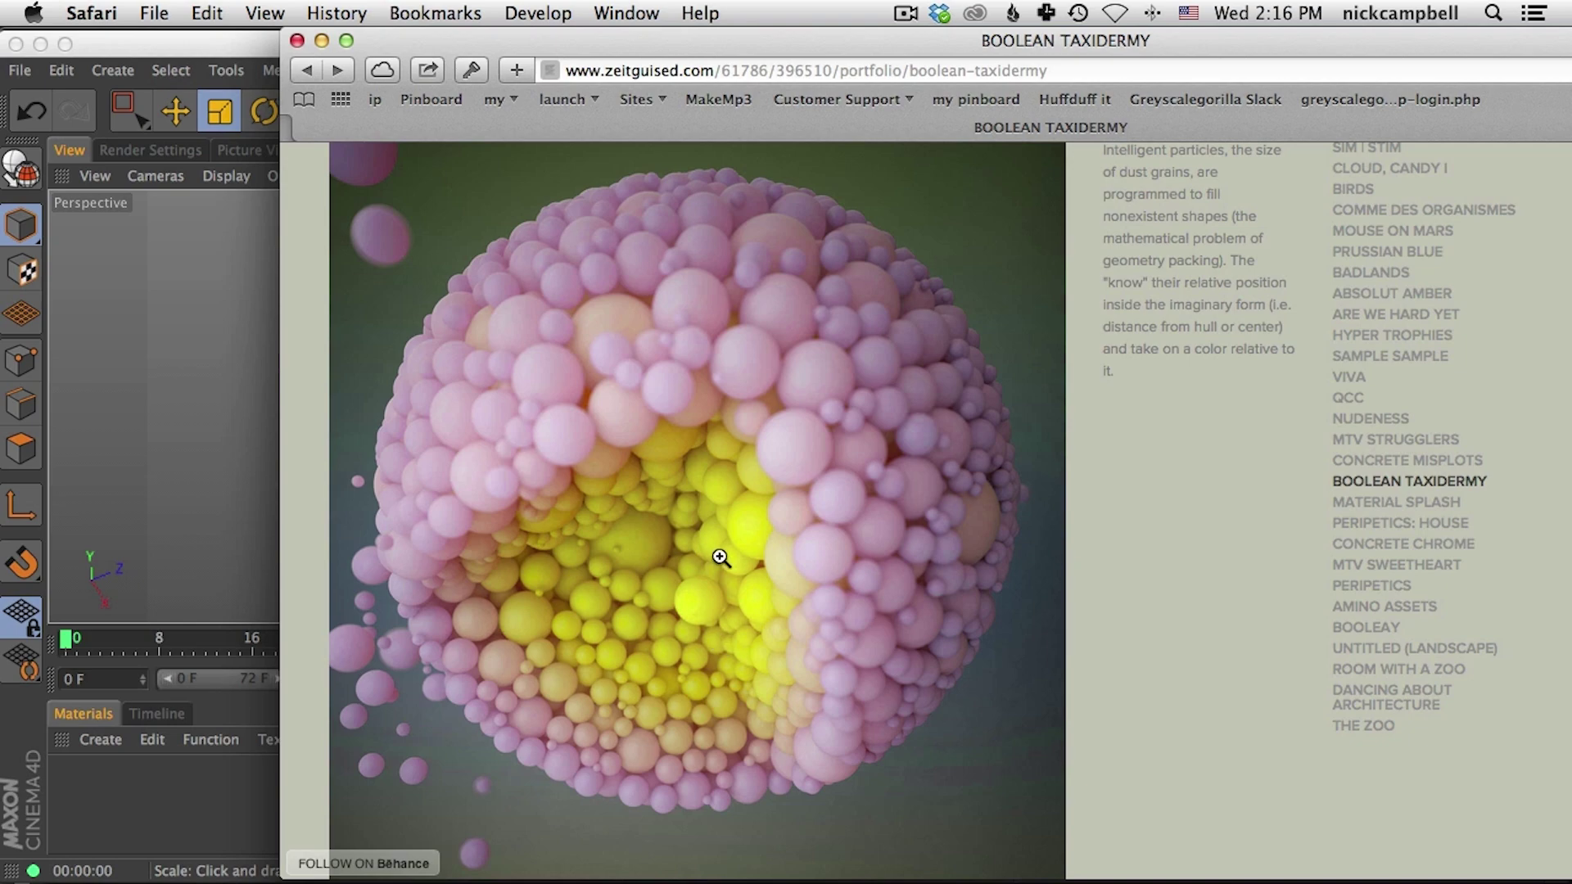
scroll(720, 557, "down", 3)
scroll(721, 558, "up", 3)
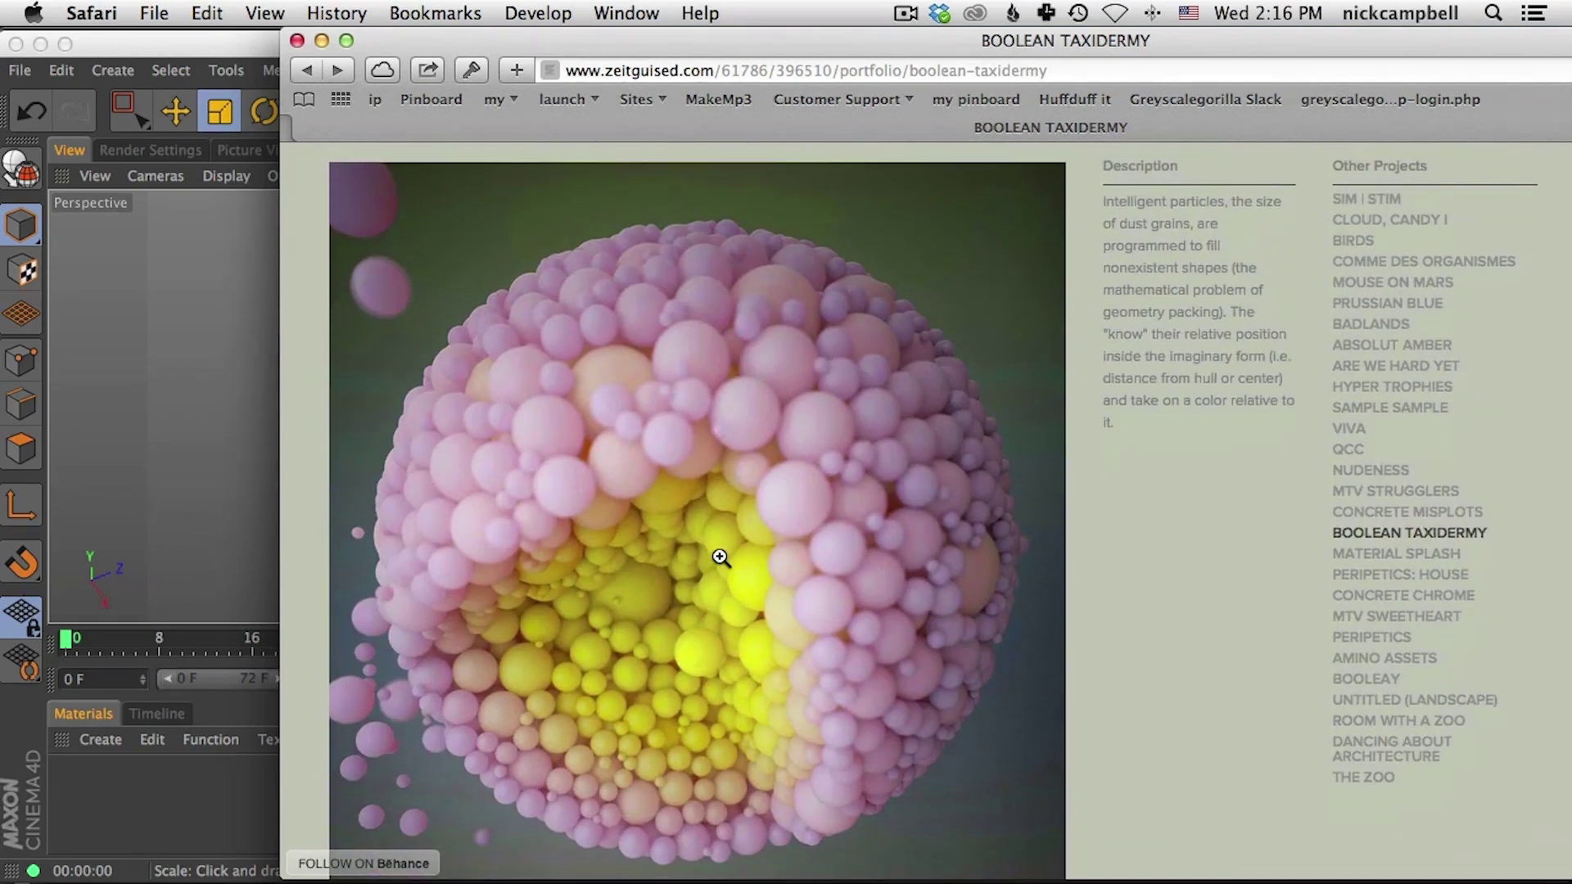
scroll(720, 557, "down", 10)
scroll(721, 557, "down", 5)
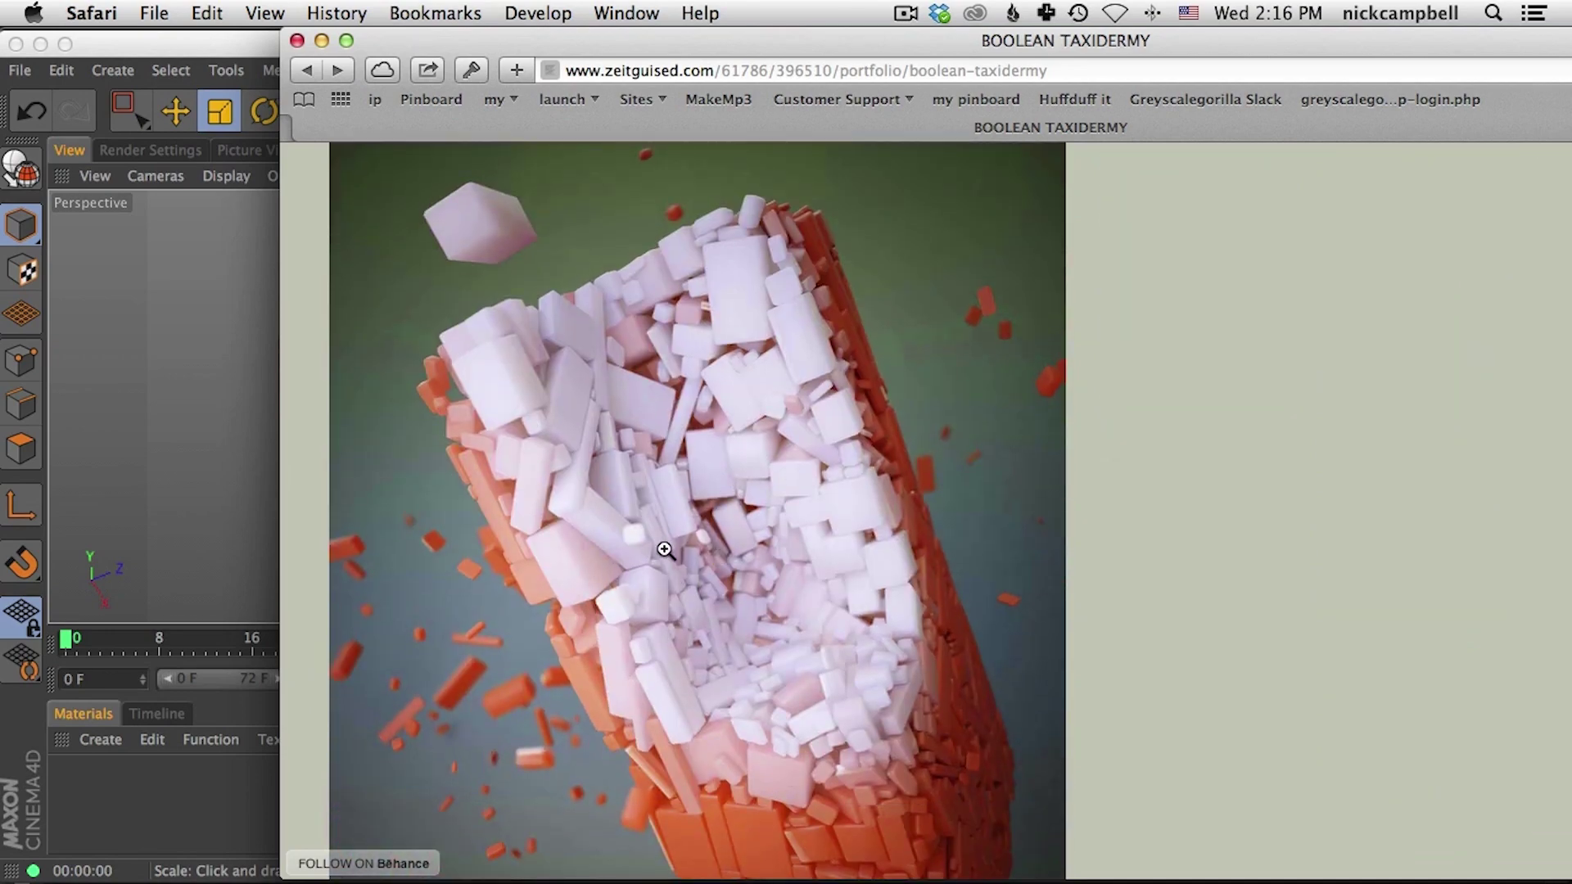
Step: Return to CINEMA 4D and add a Rigid Body tag to the Cloner
left_click(178, 43)
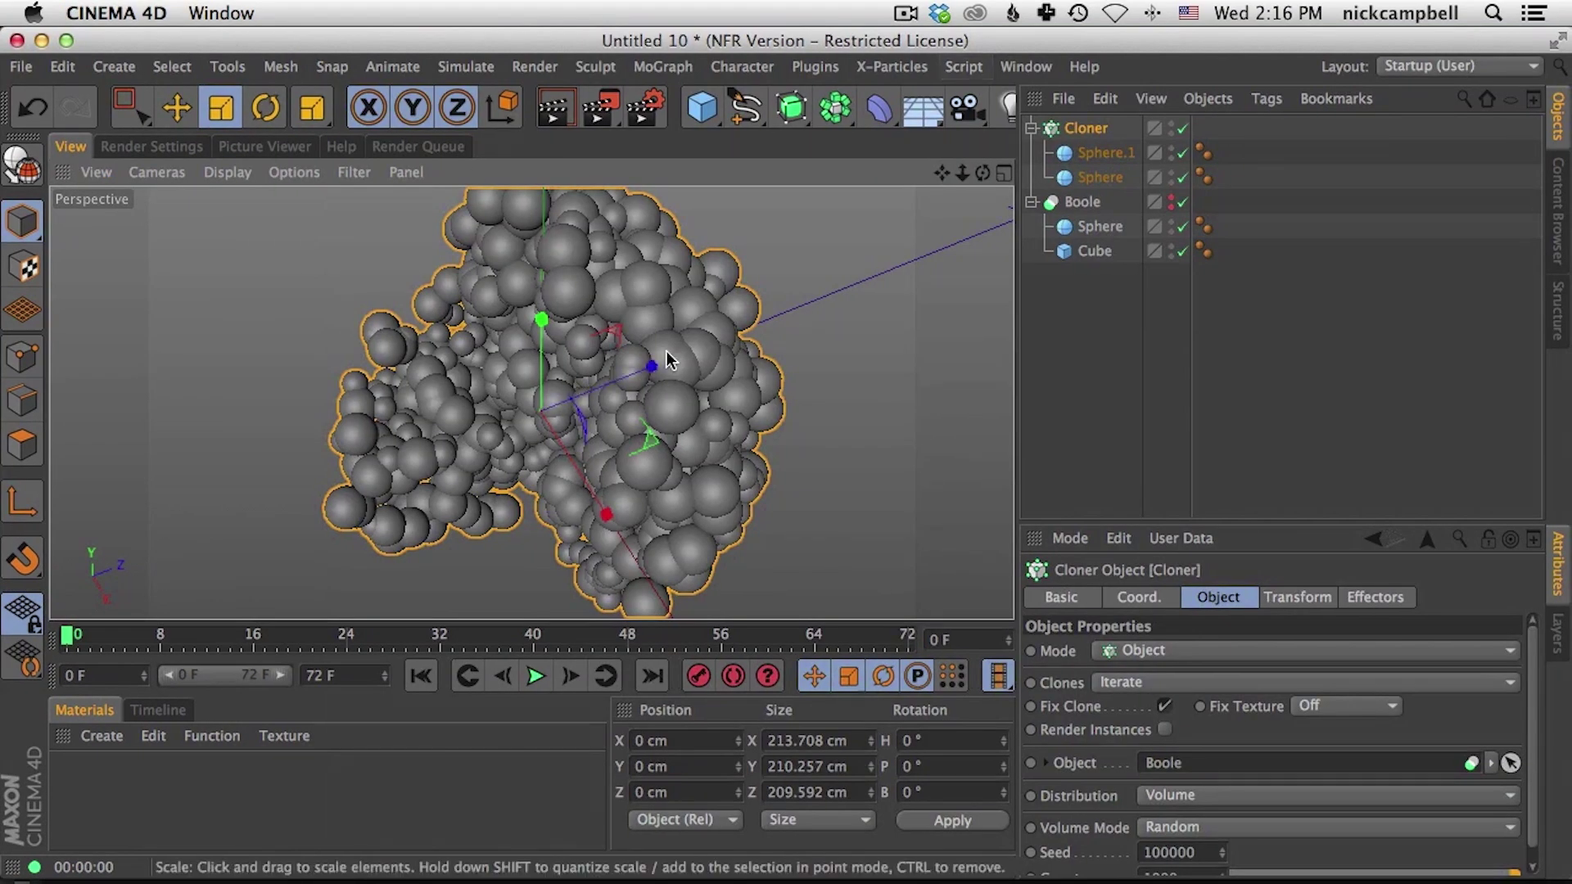
double_click(1085, 129)
left_click(1108, 277)
left_click(1084, 129)
left_click(1266, 98)
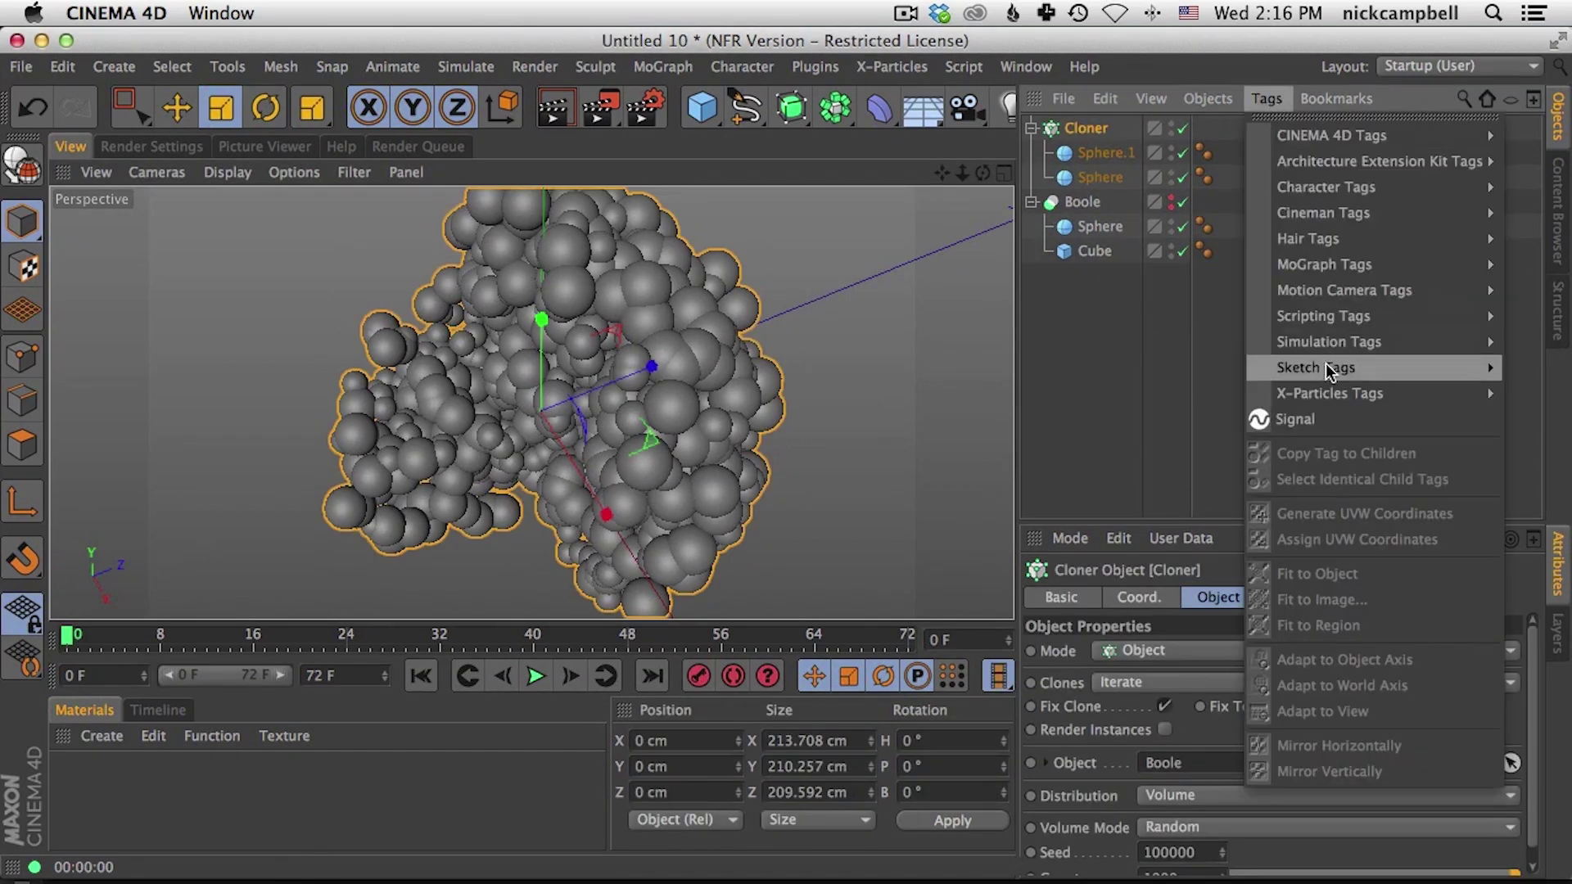
mouse_move(1310, 341)
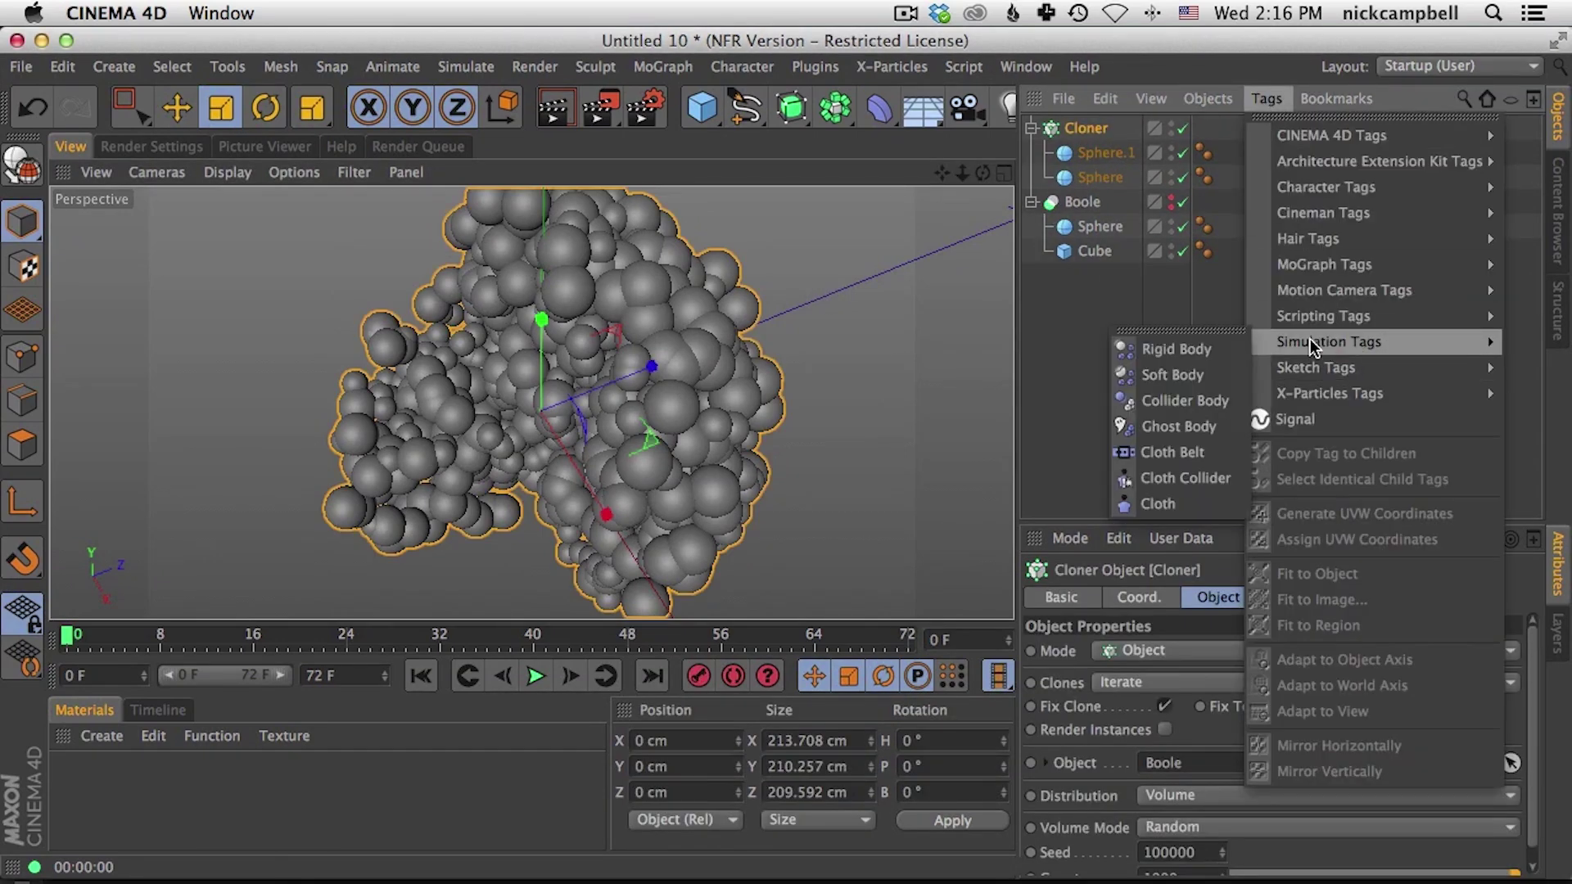
left_click(1207, 354)
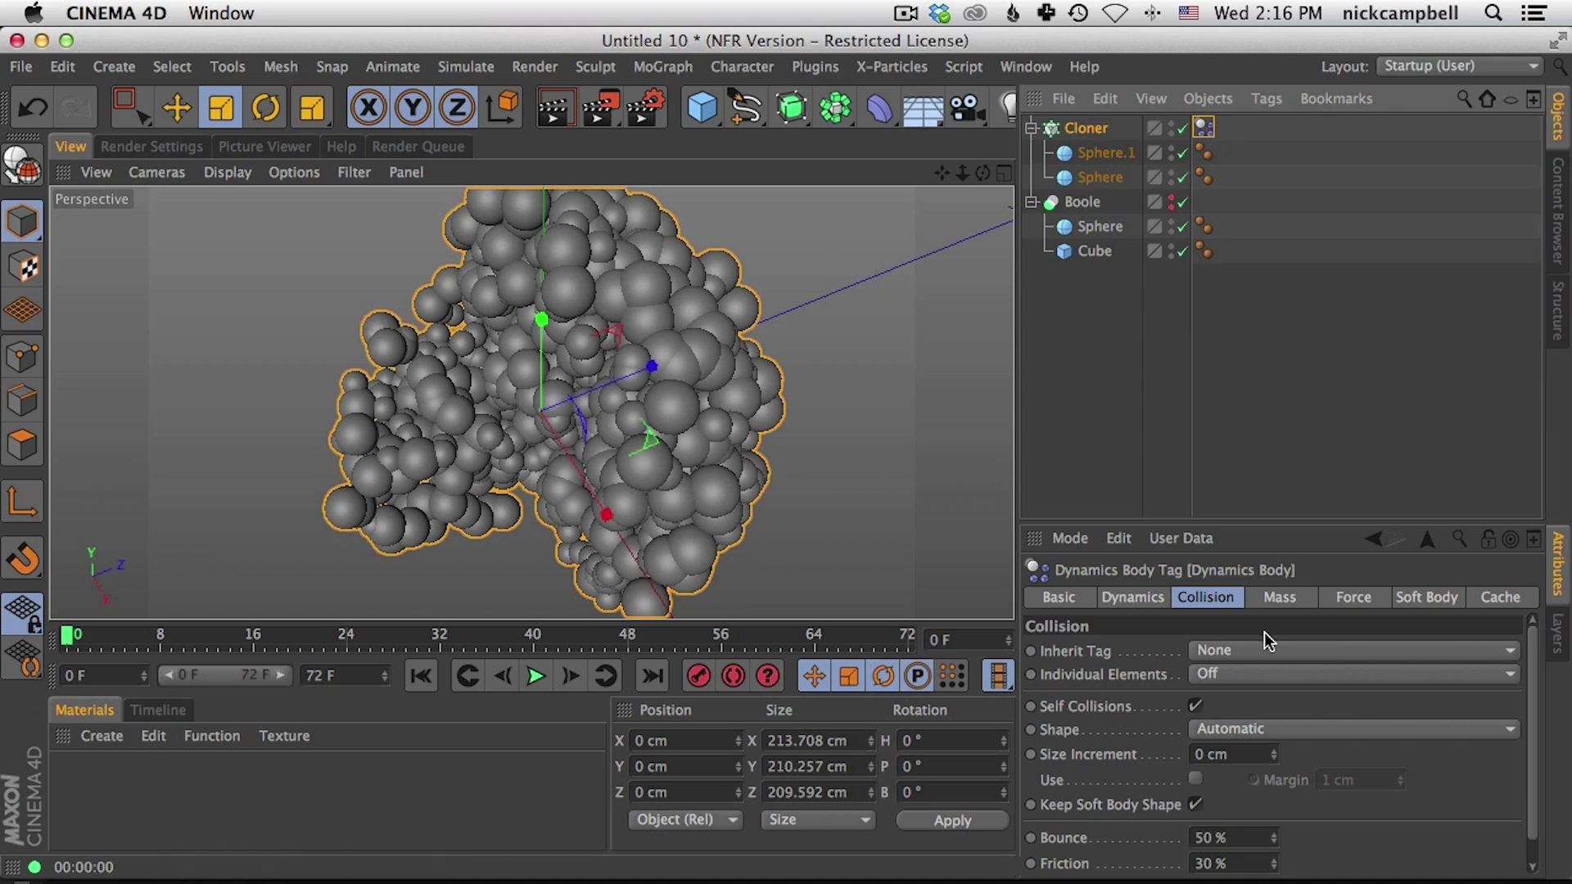
Step: Set the dynamics tag's Inherit Tag to Apply Tag to Children and Individual Elements to Top Level, then test the simulation and rewind to frame 0
left_click(1220, 651)
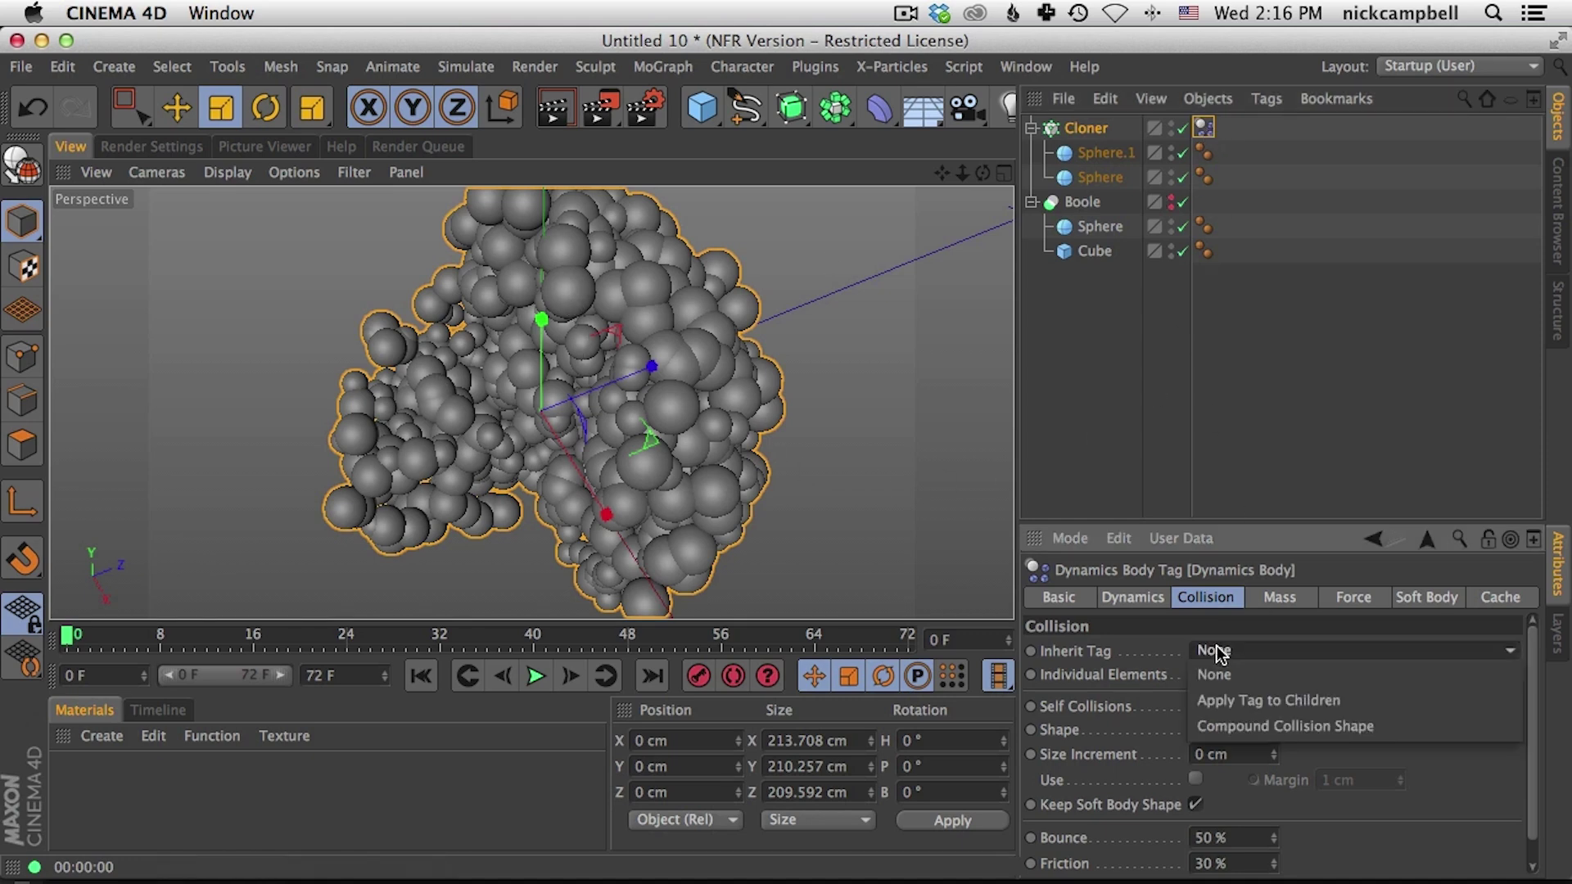
left_click(1236, 700)
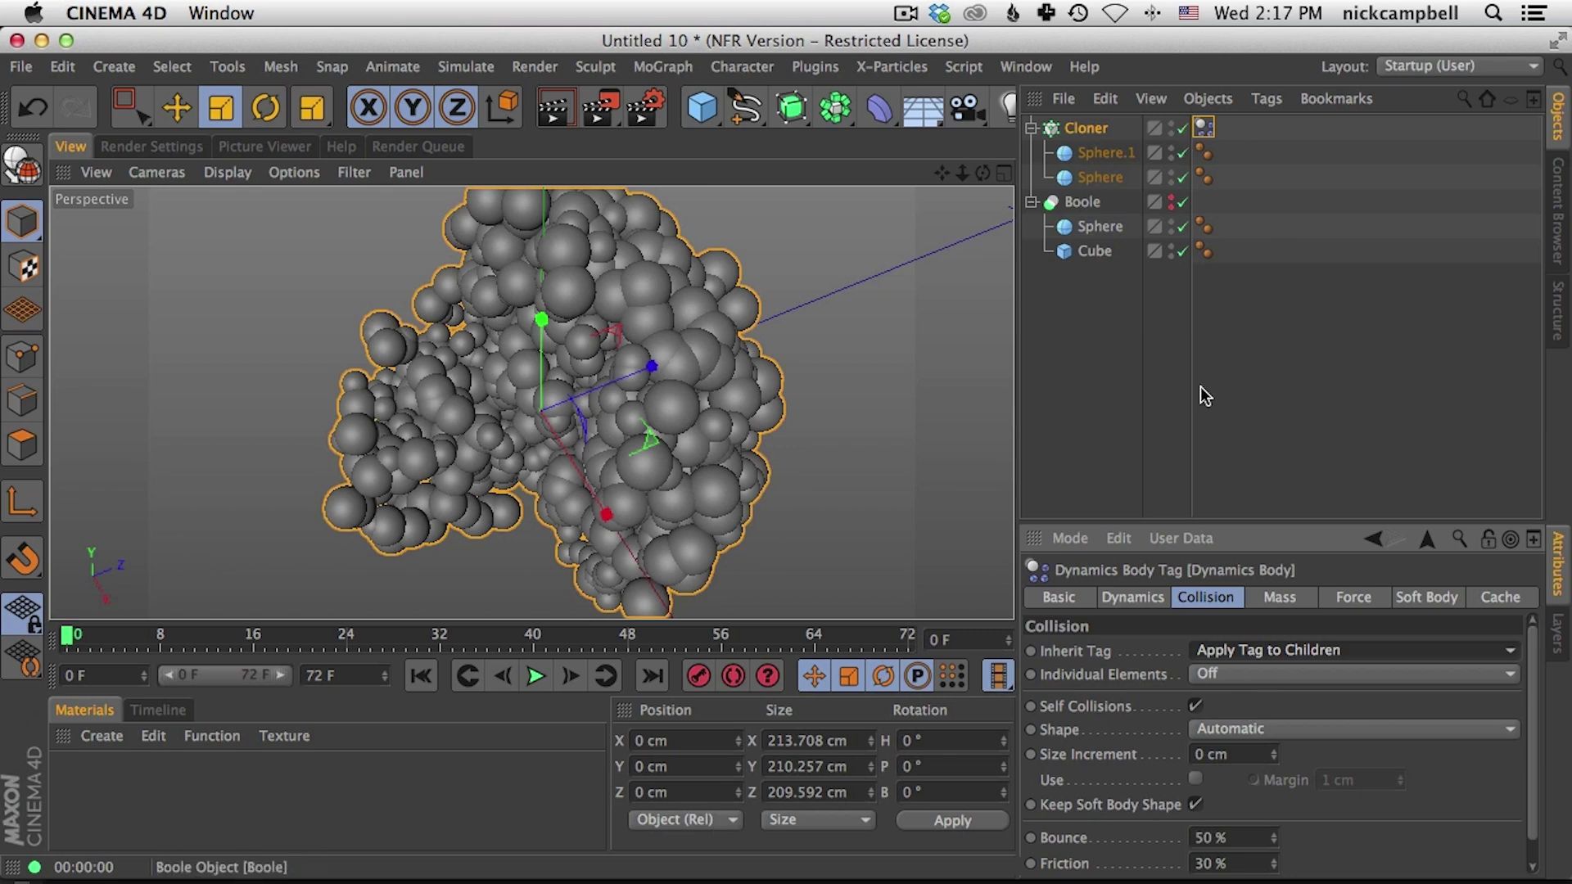
left_click(1215, 676)
left_click(1224, 725)
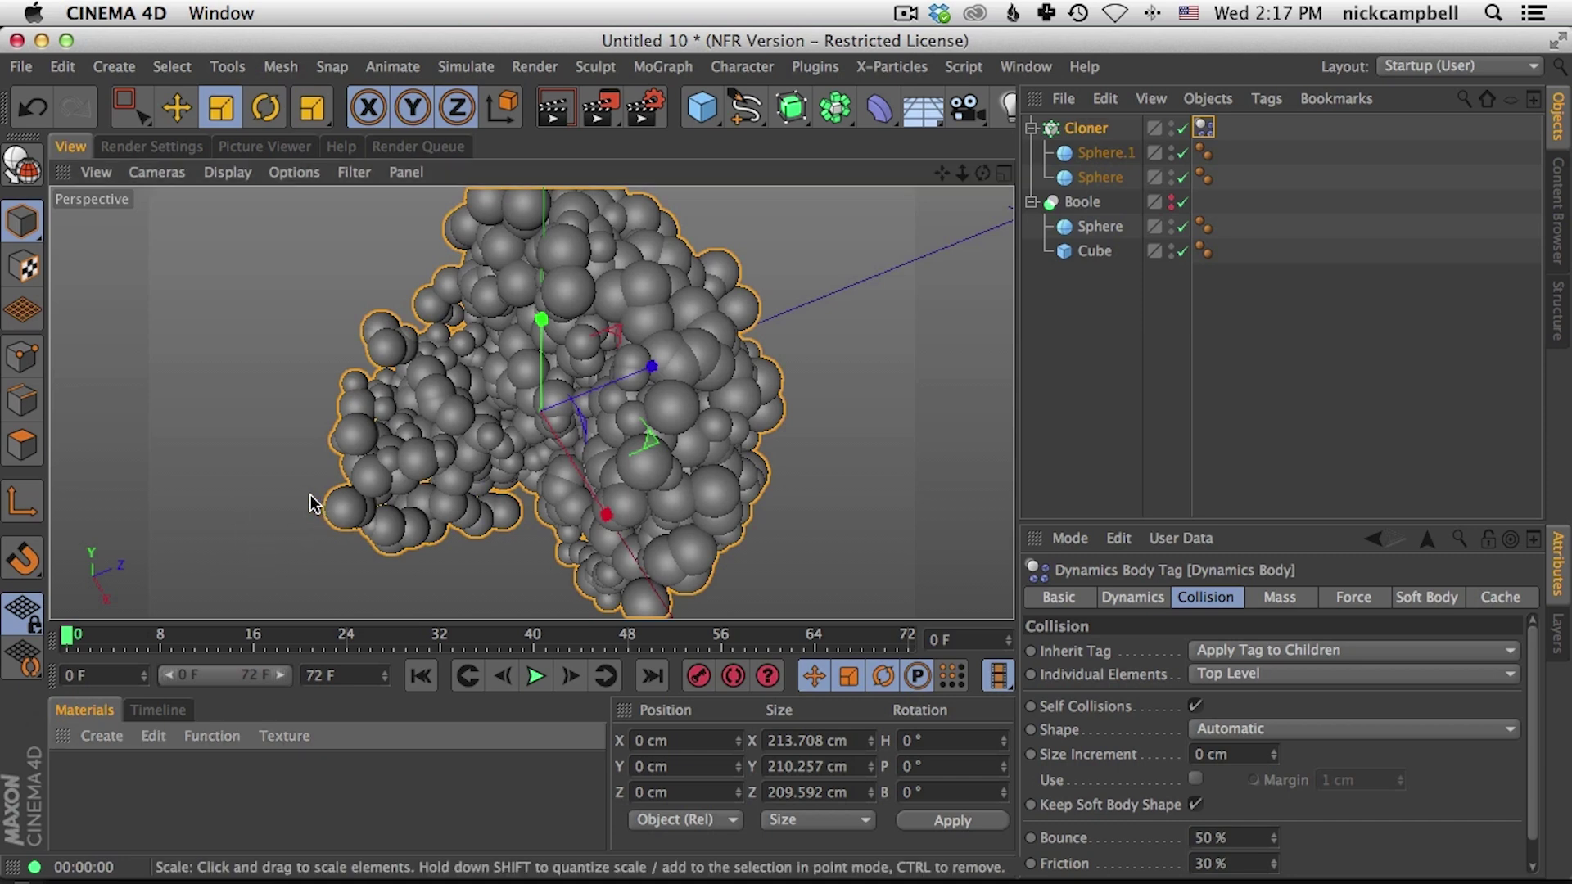
key("g")
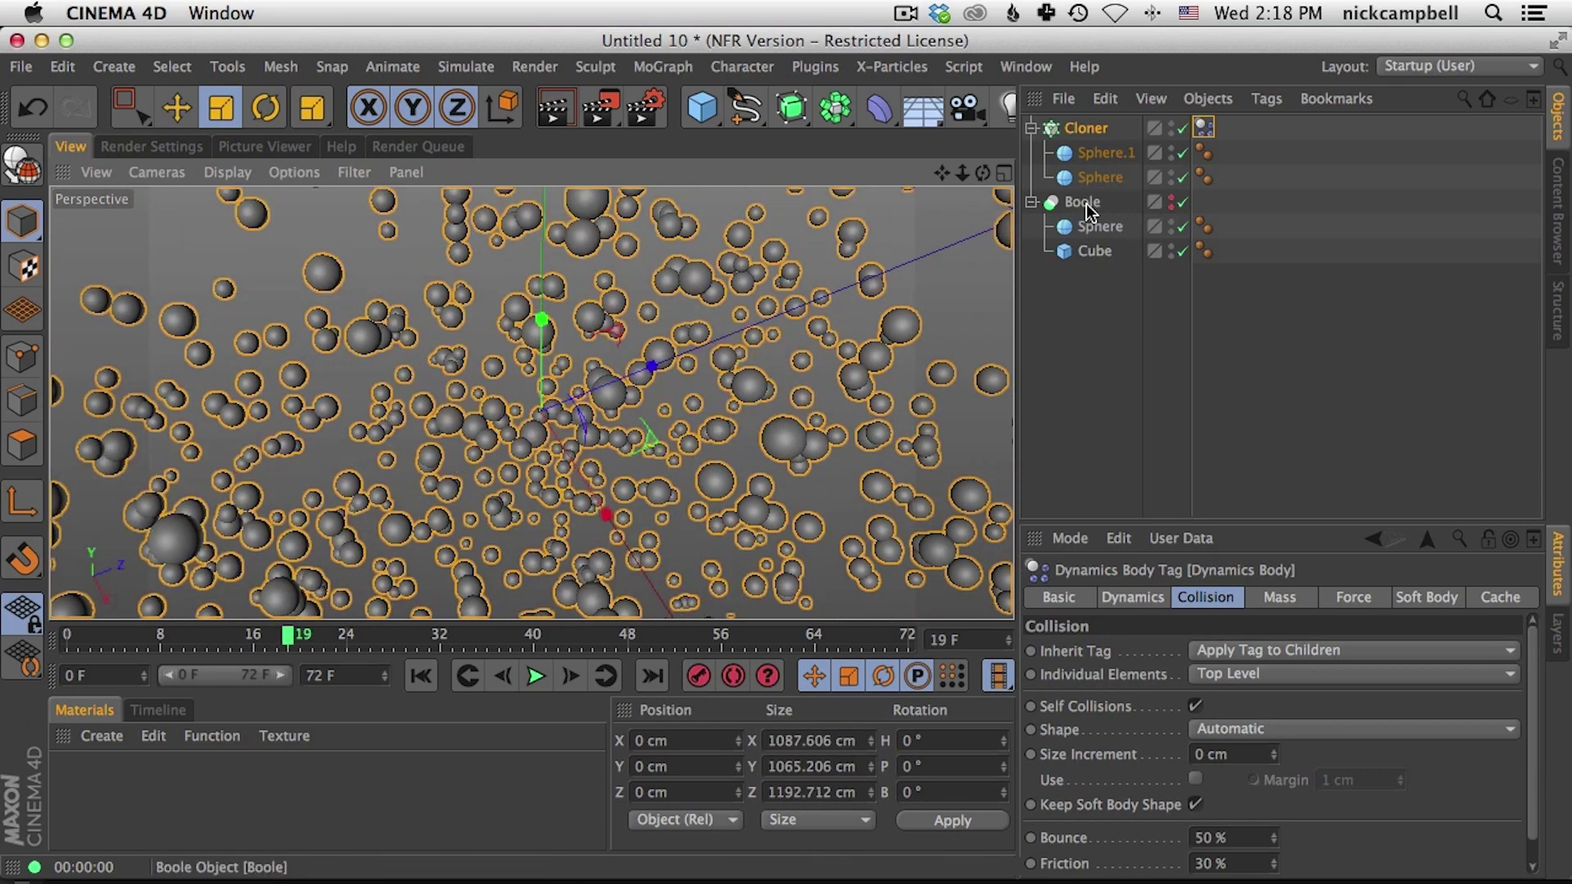
key("shift+f")
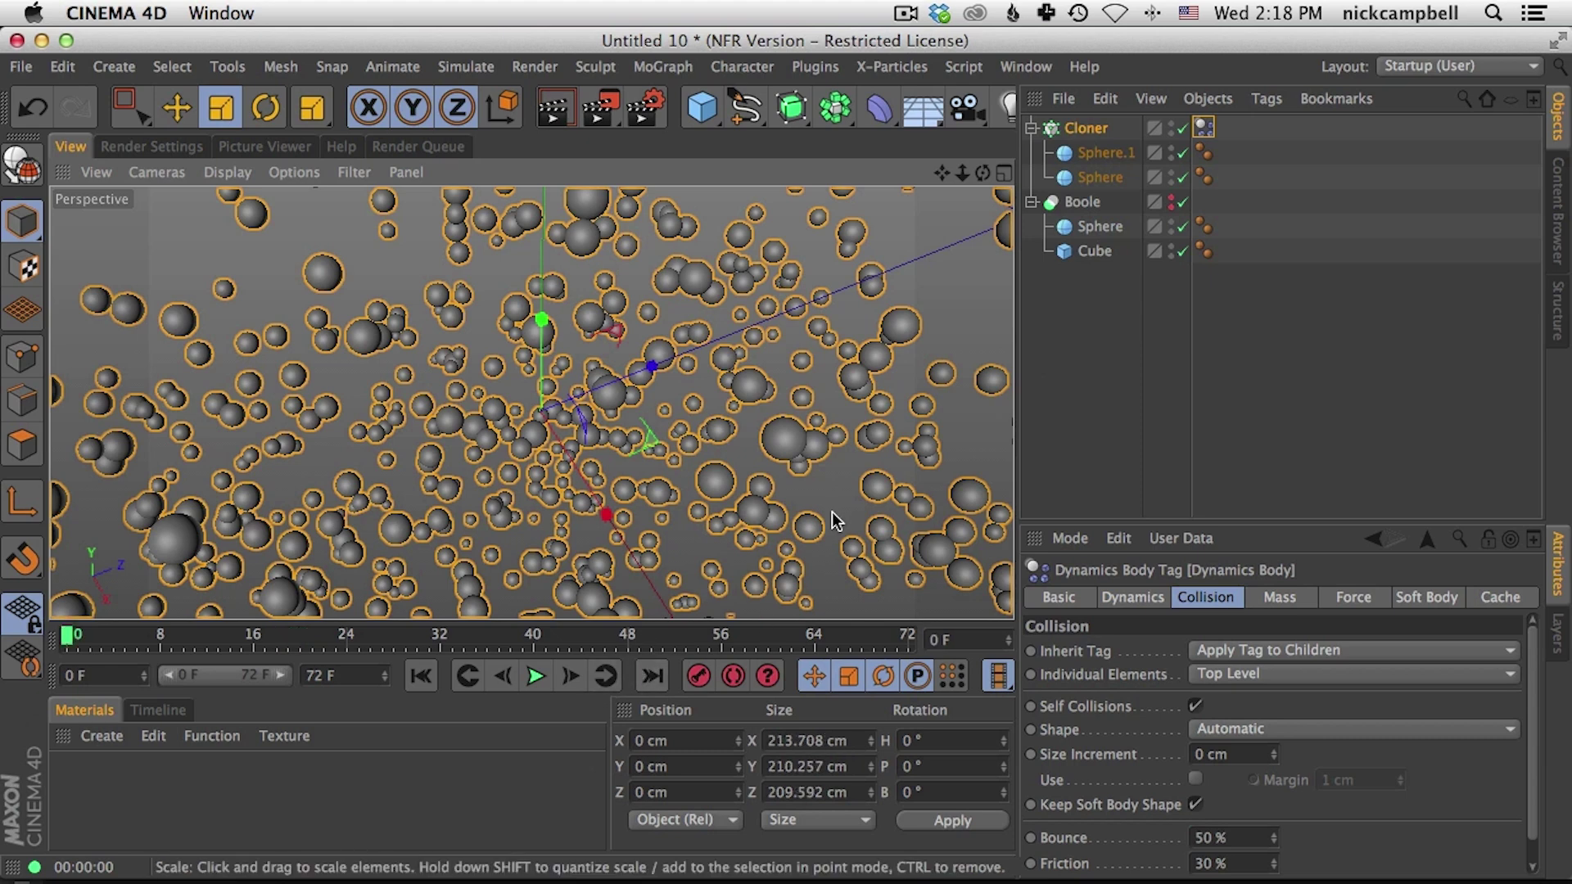
Step: Add a Collider Body simulation tag to the Boole object
left_click(1082, 201)
left_click(1266, 98)
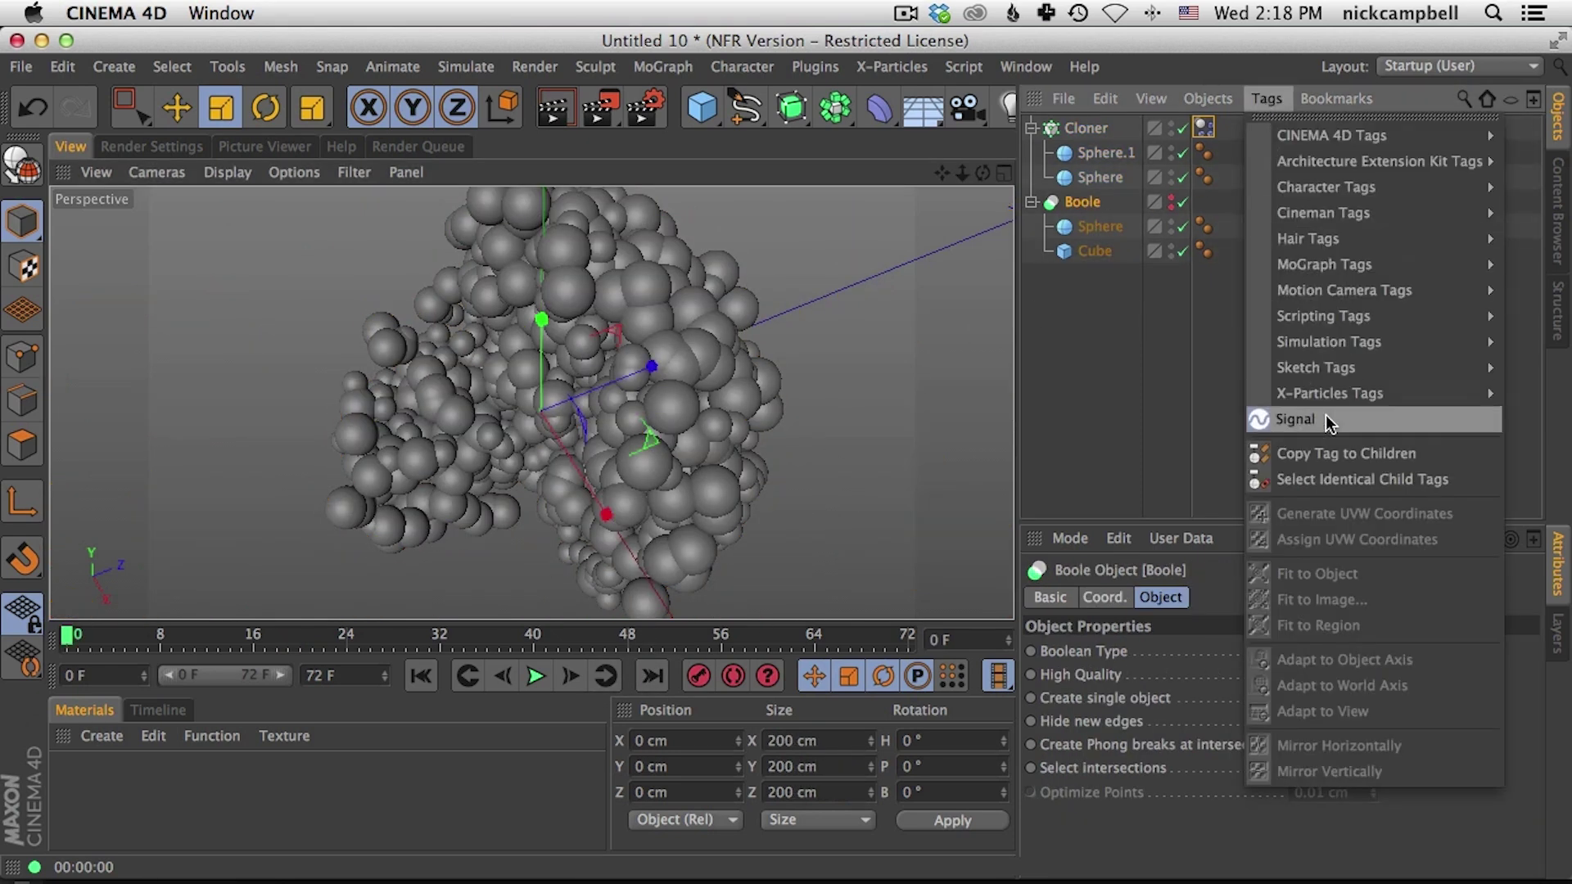
mouse_move(1334, 340)
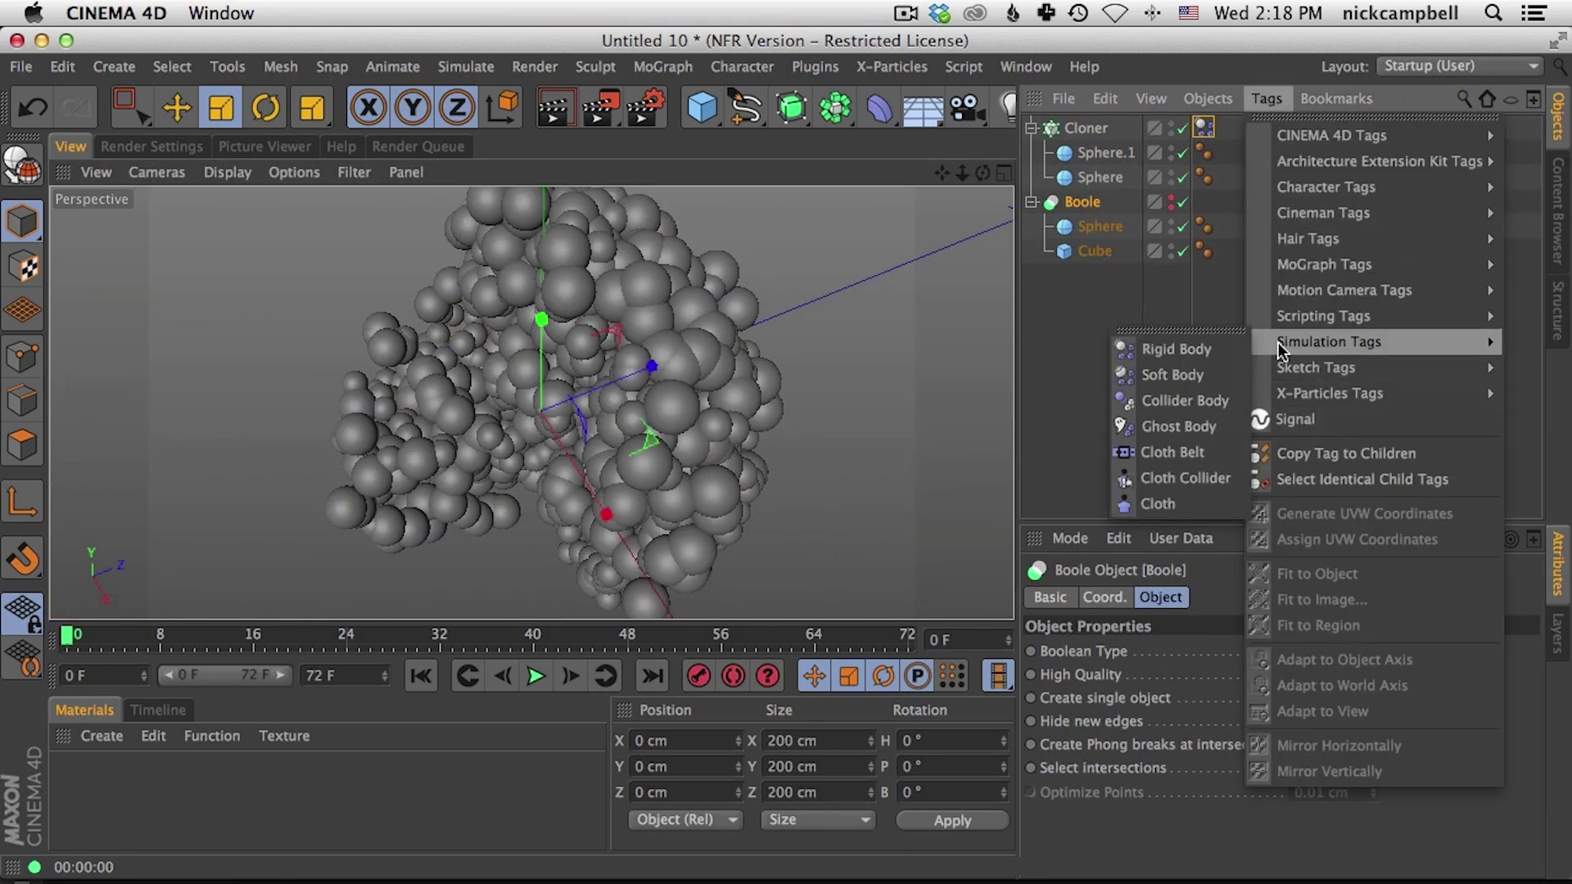
left_click(1192, 400)
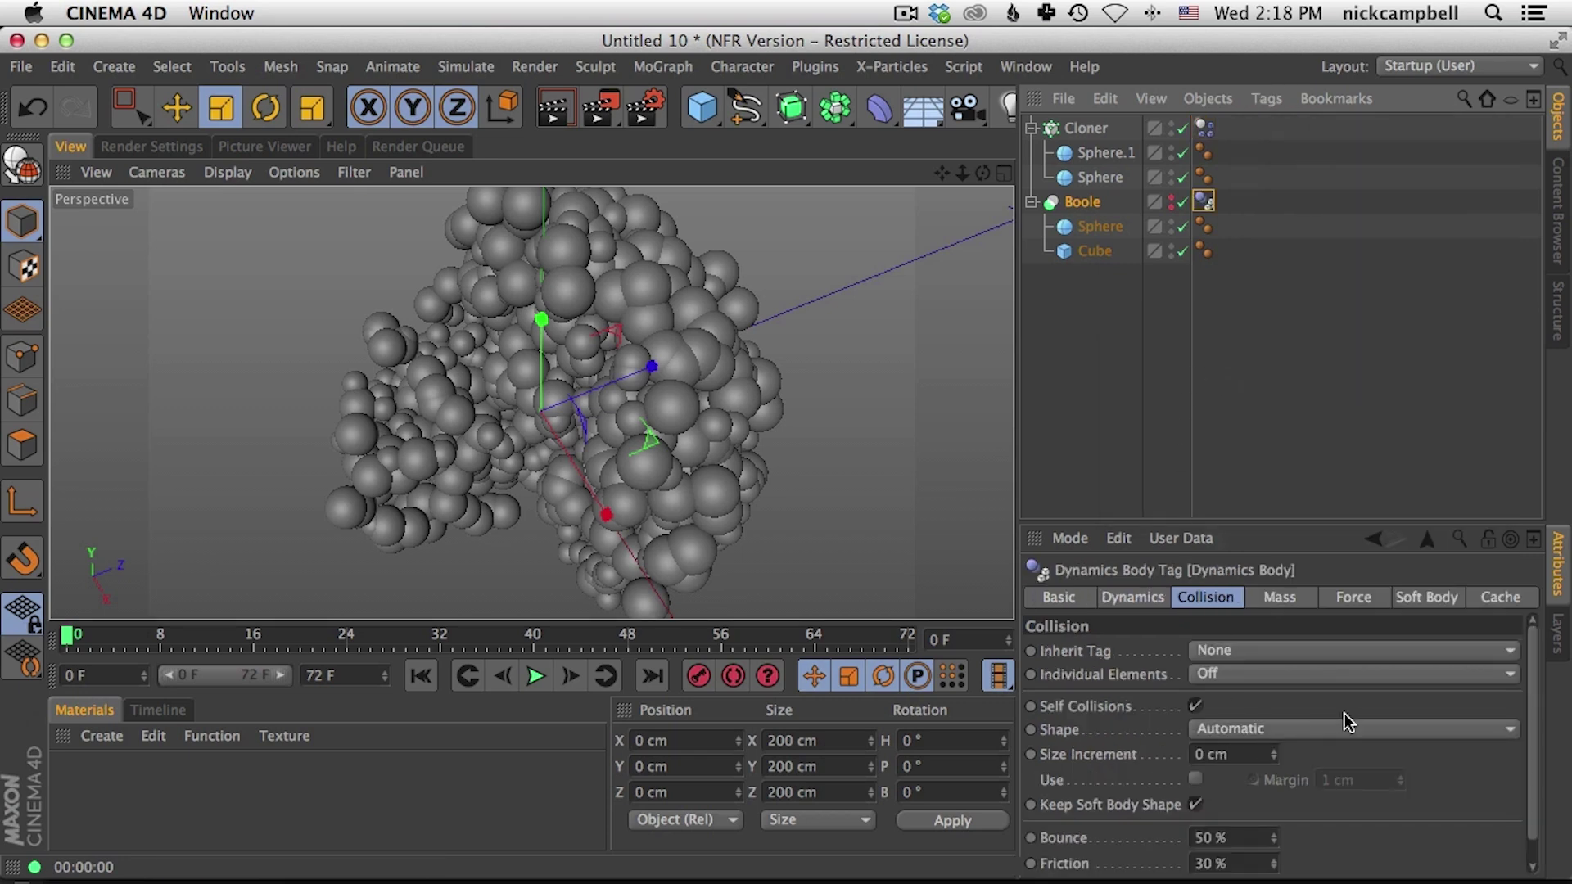
Step: Set the Boole collider's Shape to Static Mesh and play the simulation to test how the clones pack
left_click(1236, 729)
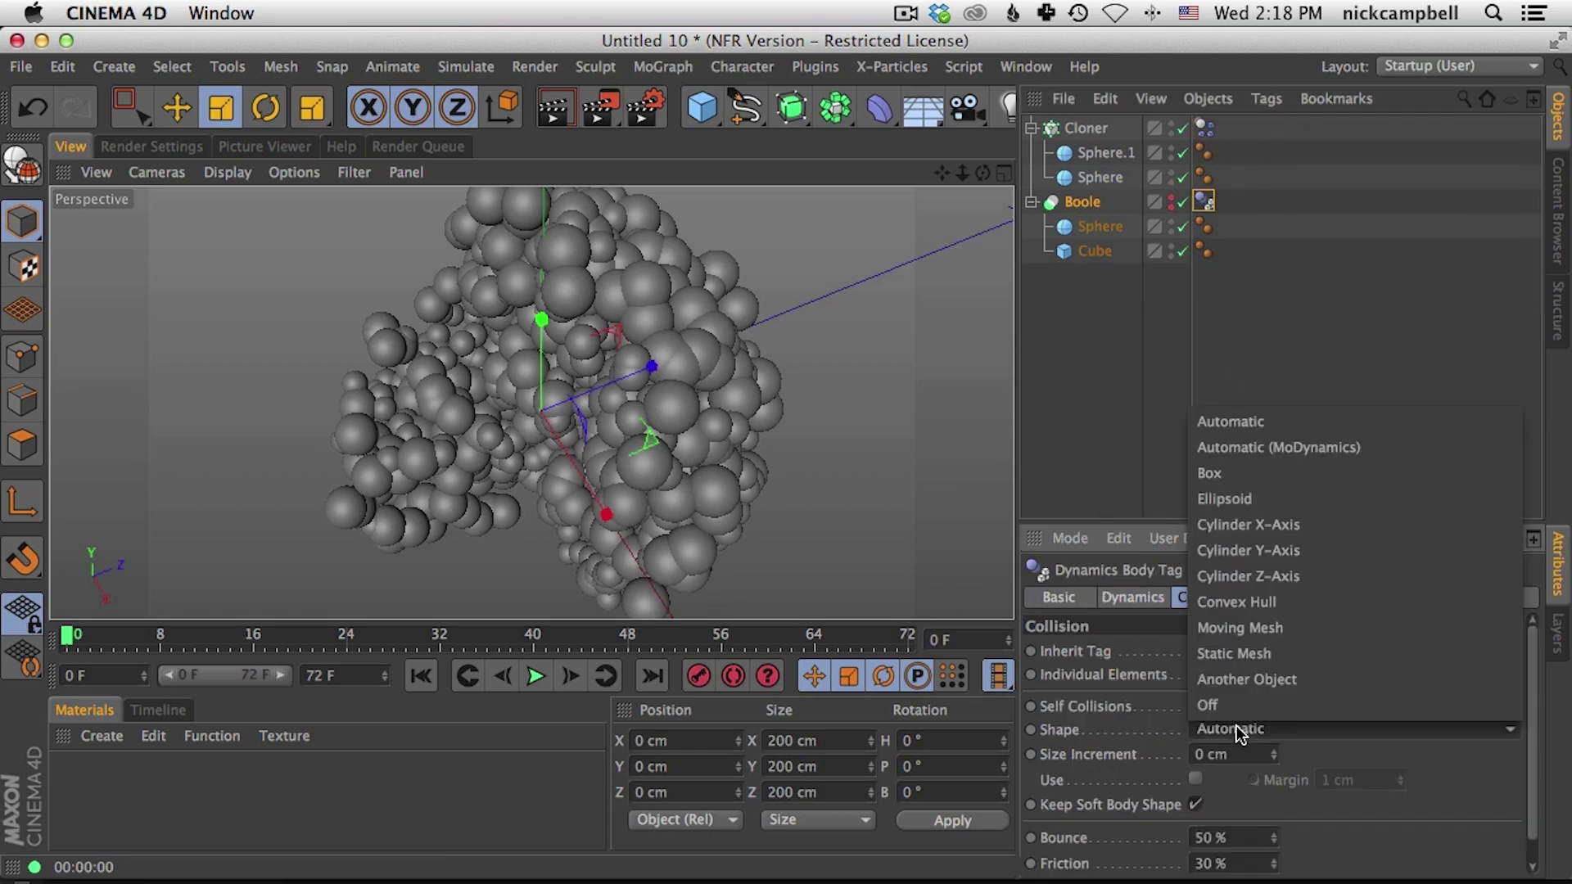
left_click(1256, 654)
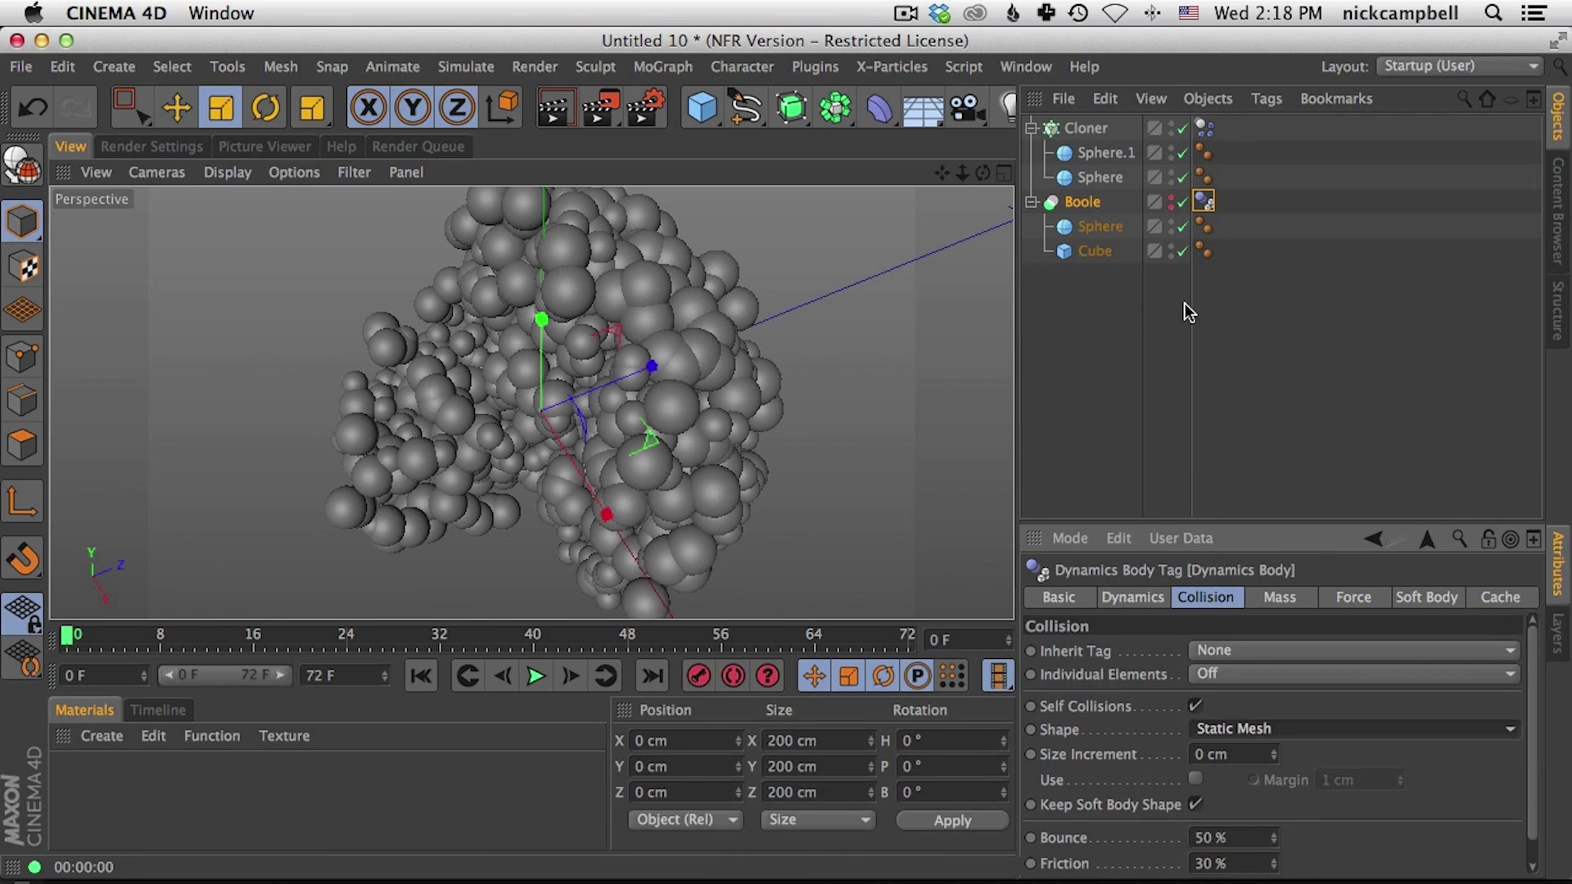
key("F8")
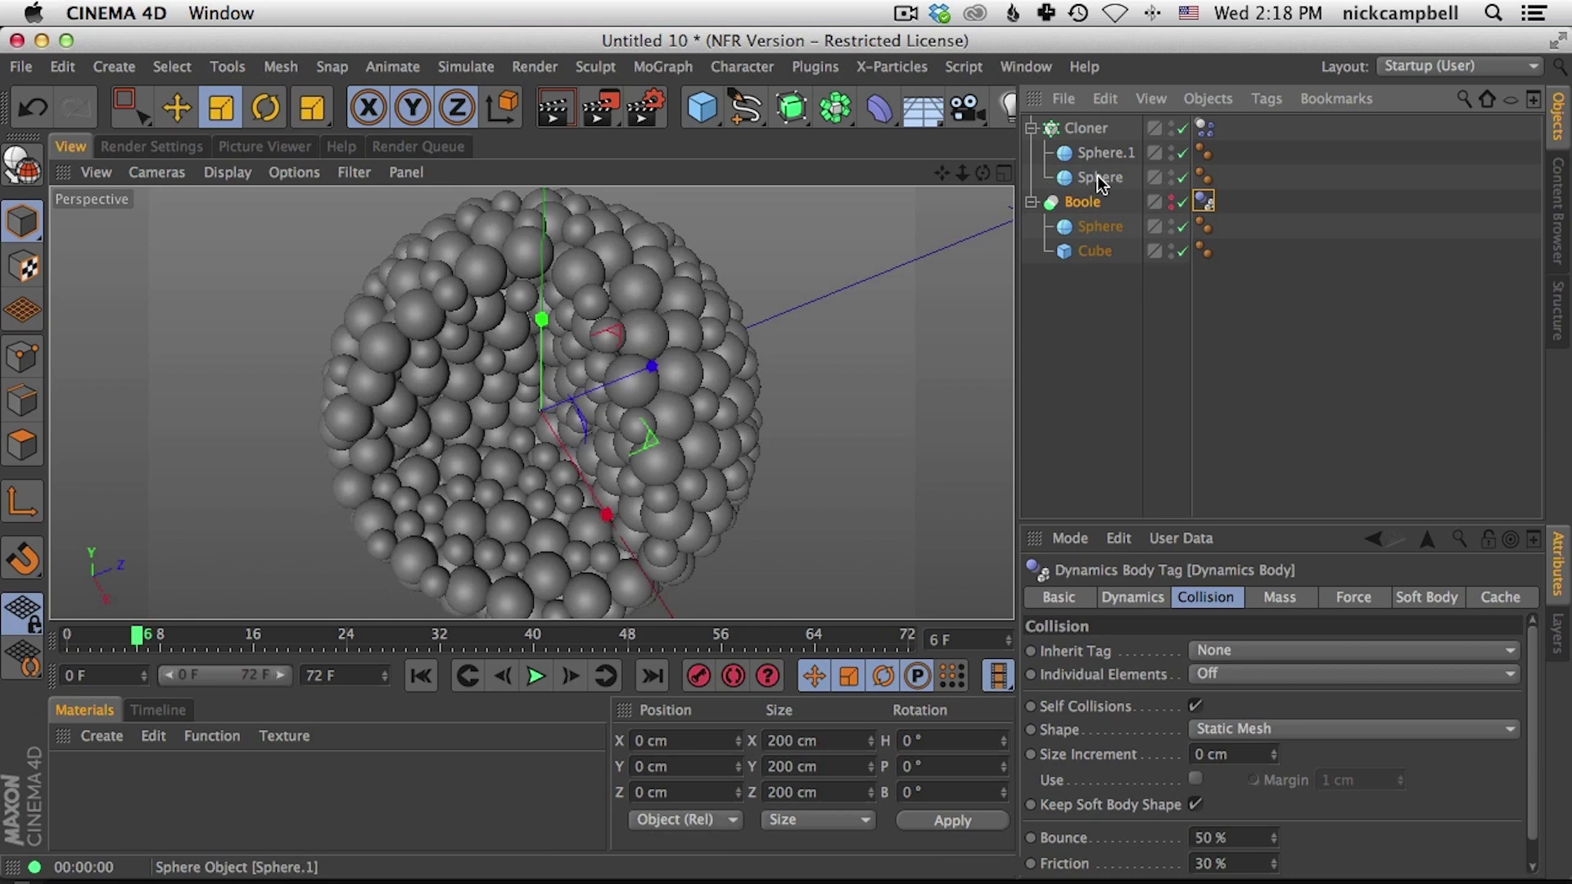
Step: Check the cloned spheres' settings, switch to Safari to review the packed-sphere reference image, and return to CINEMA 4D
left_click(1097, 178)
left_click(1099, 152)
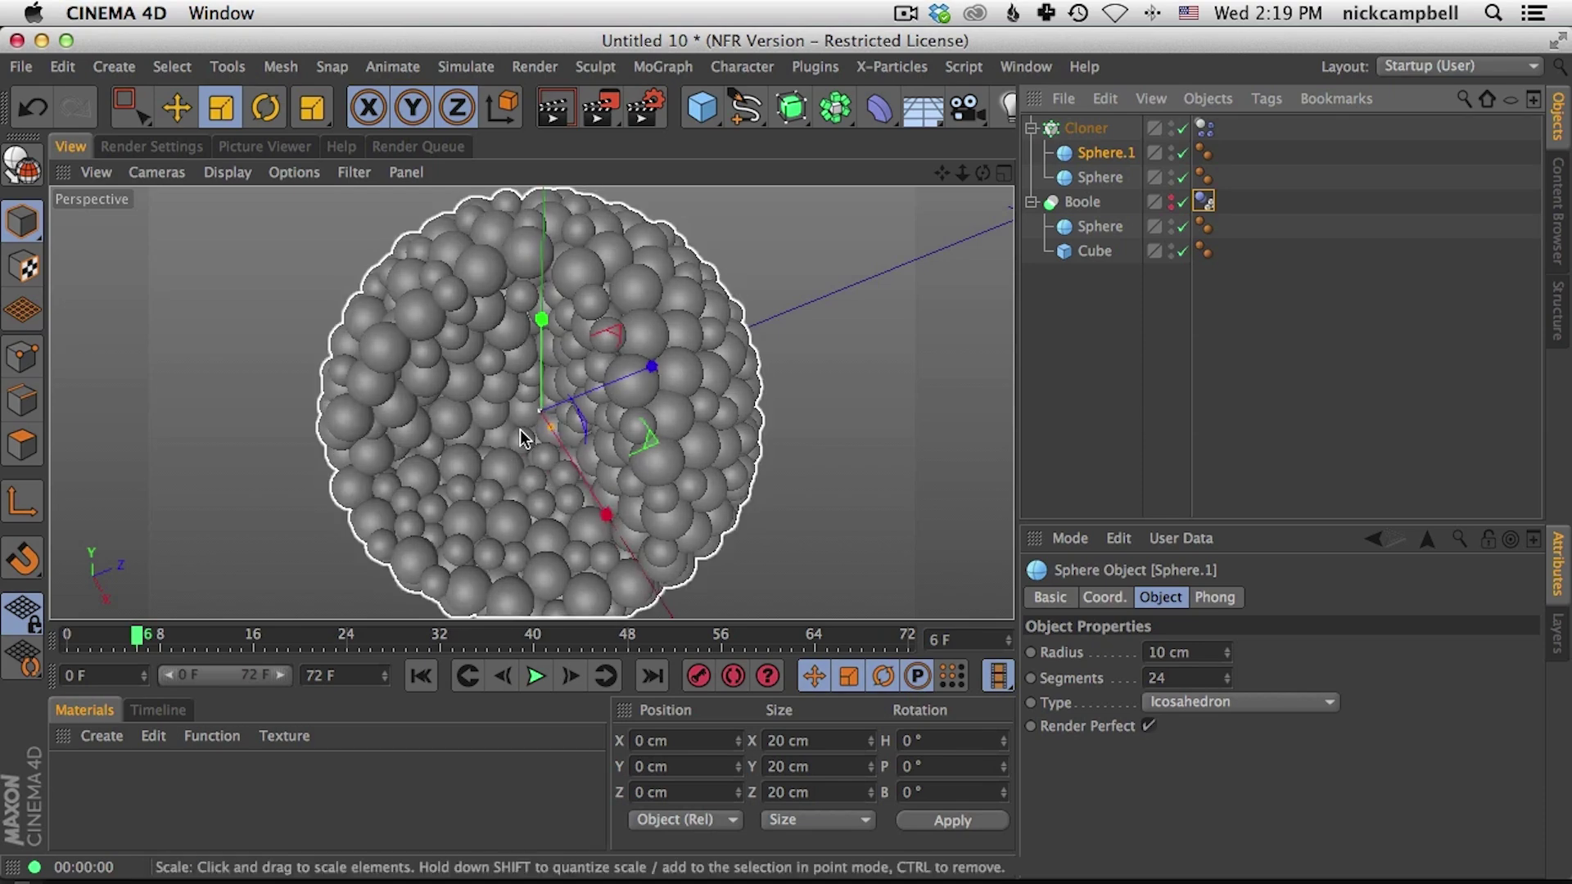
key("super+Tab")
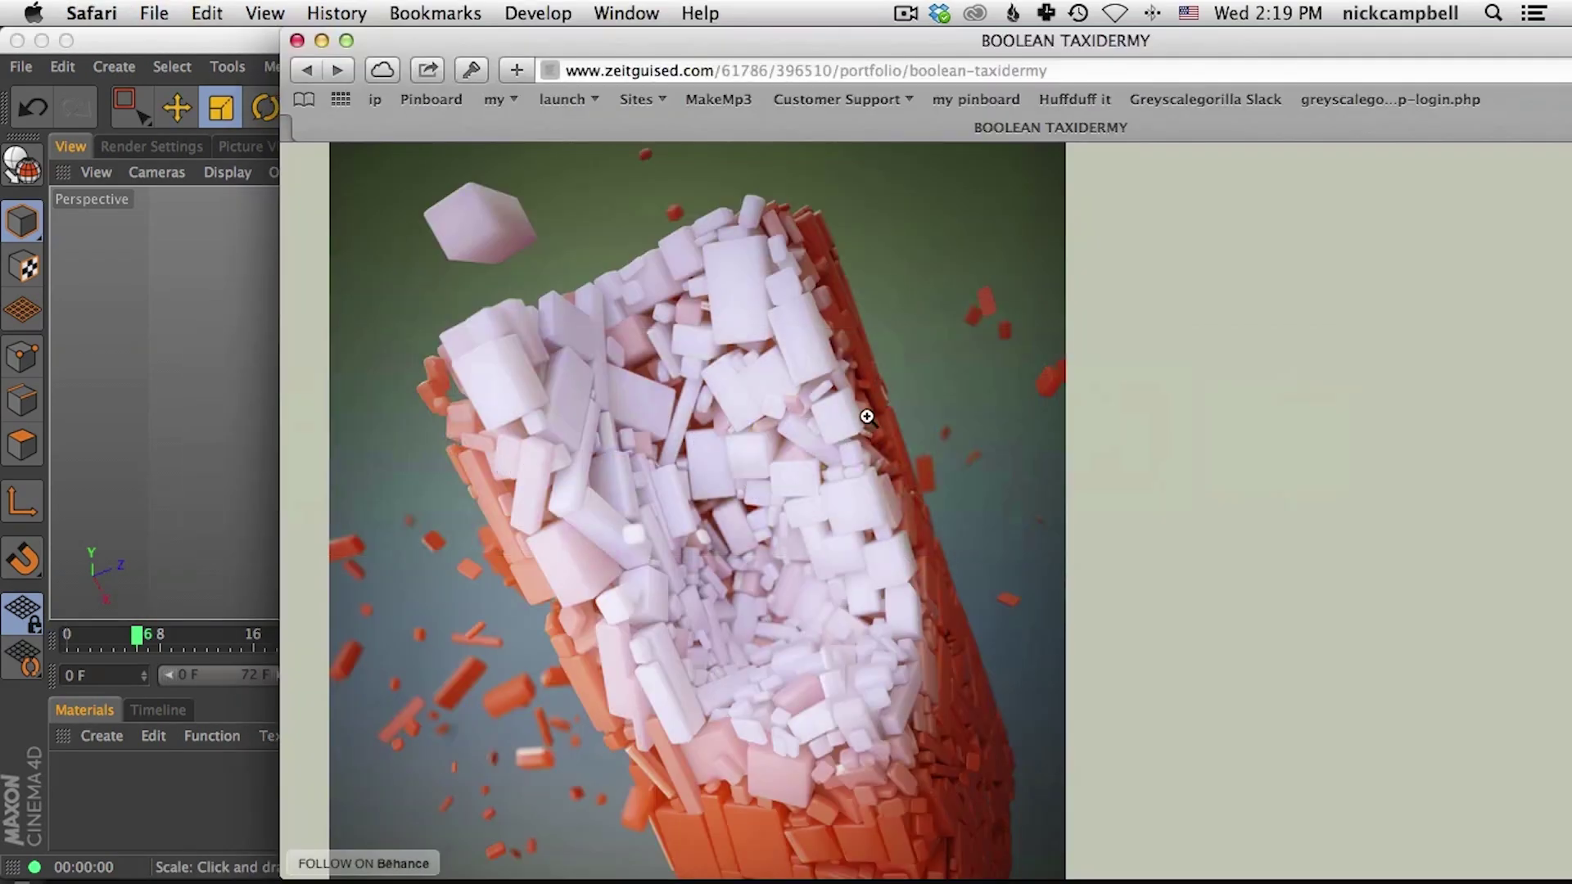
scroll(877, 450, "up", 10)
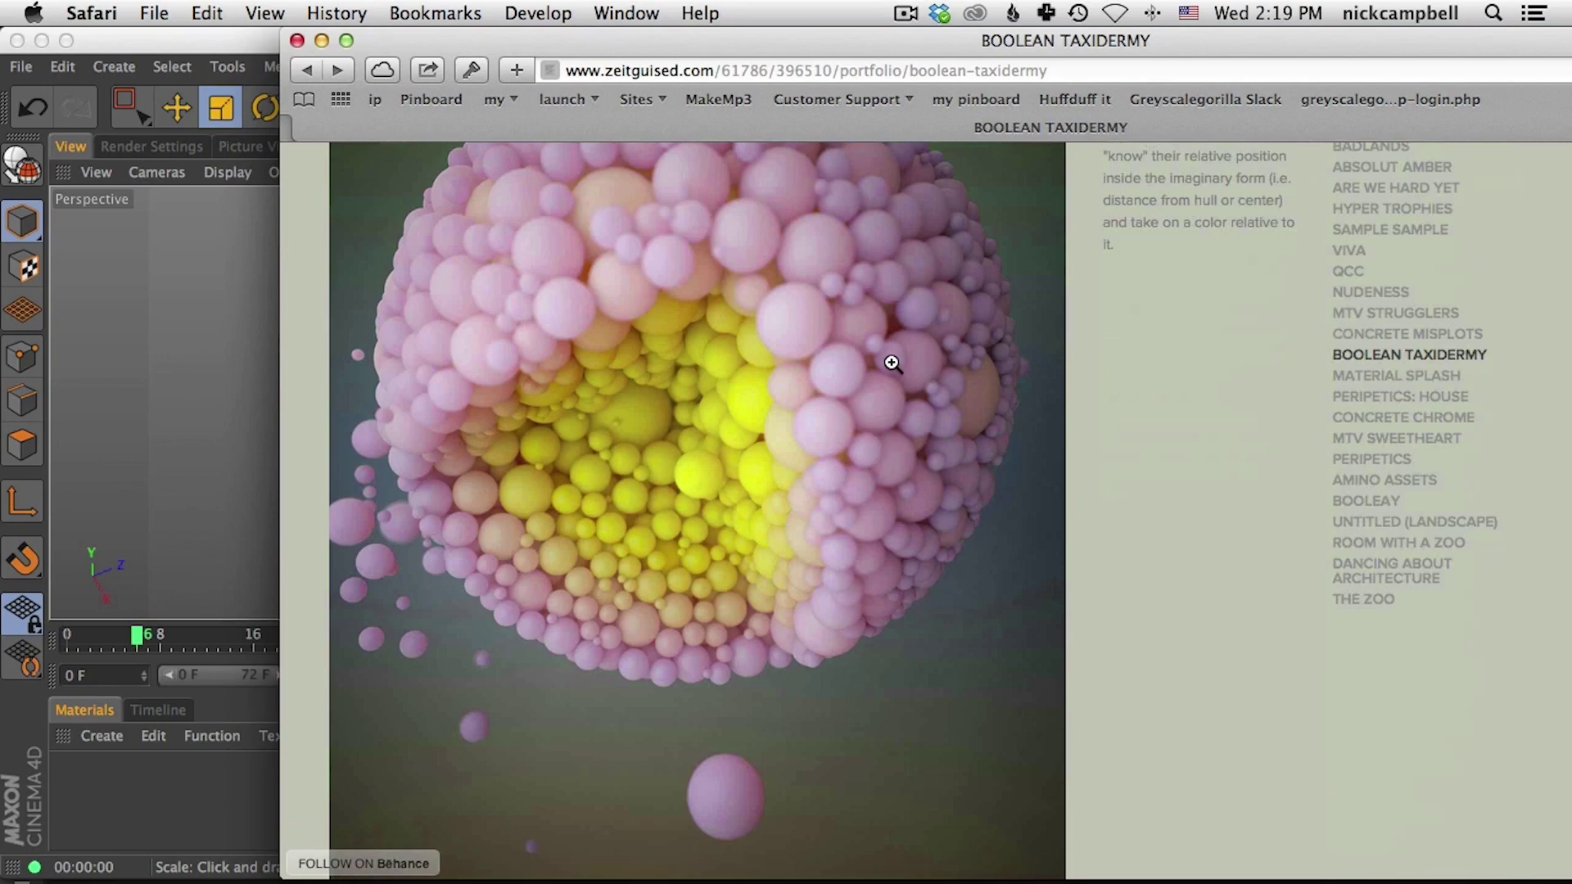
key("super+Tab")
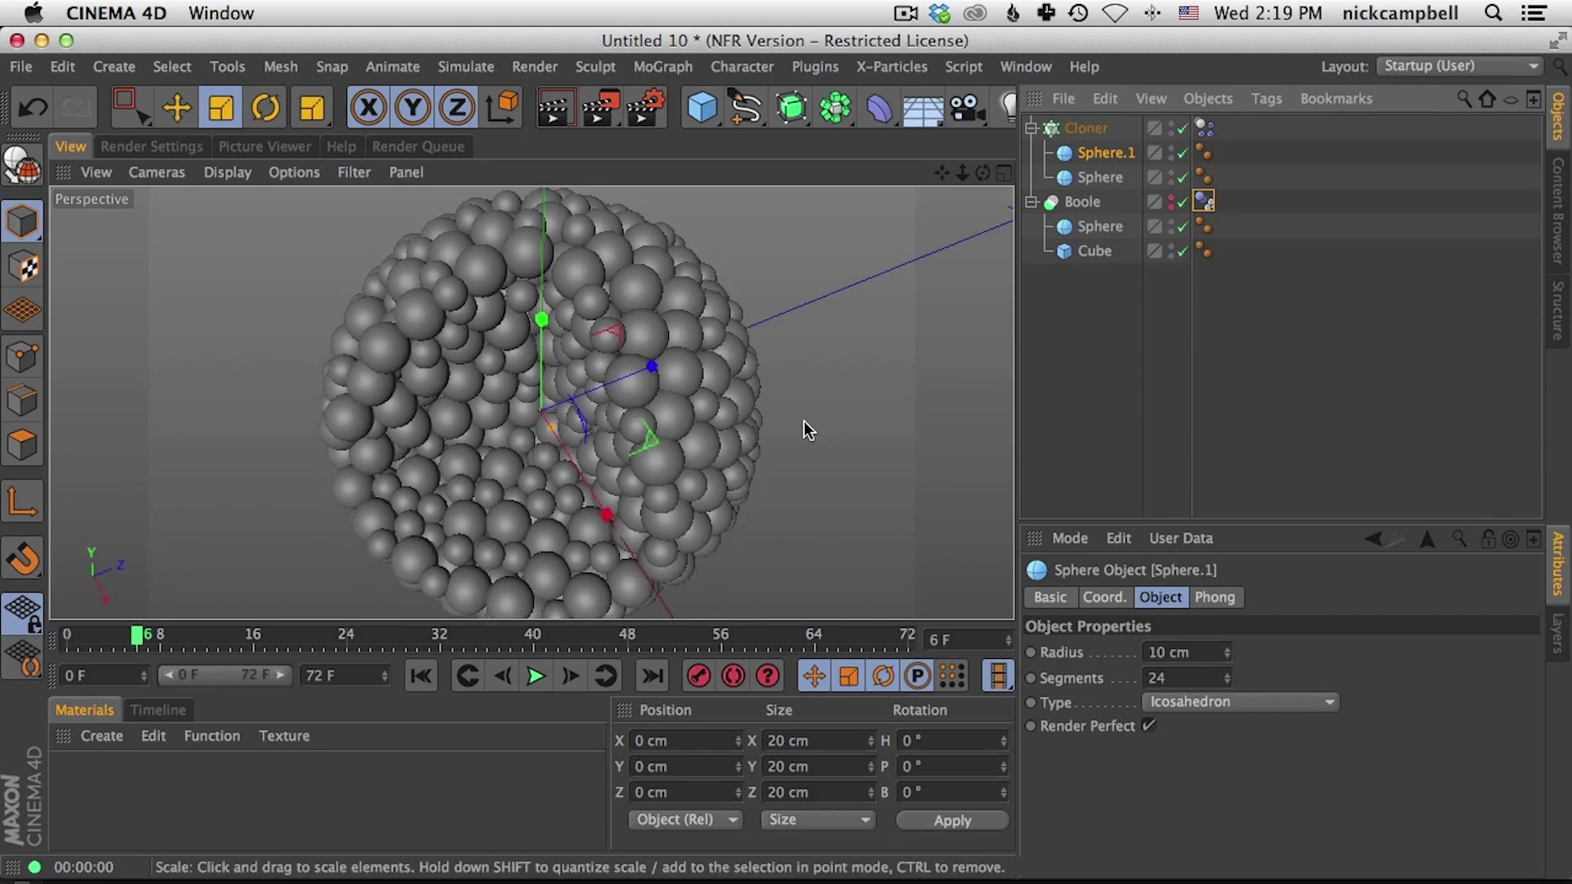
Step: Duplicate the Sphere.1 object inside the Cloner and set the copy's radius to 2 cm
mouse_move(1099, 154)
left_mouse_down("ctrl")
mouse_move(1092, 136)
mouse_move(1108, 165)
left_mouse_up("ctrl")
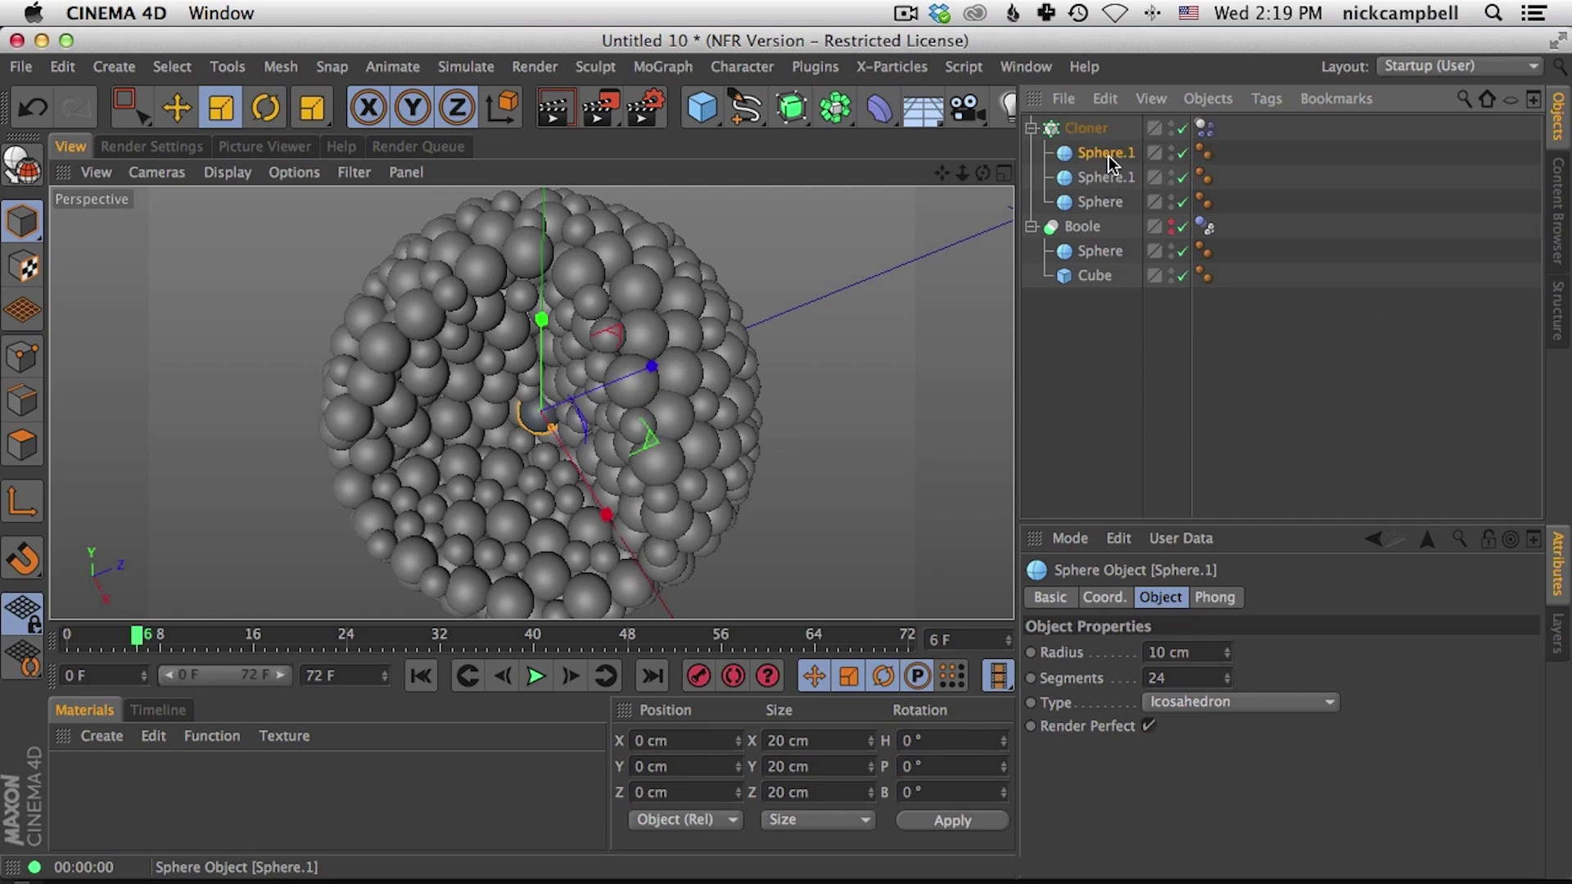
left_click(1193, 653)
type("1")
key("Return")
left_click(1193, 653)
type("2")
key("Return")
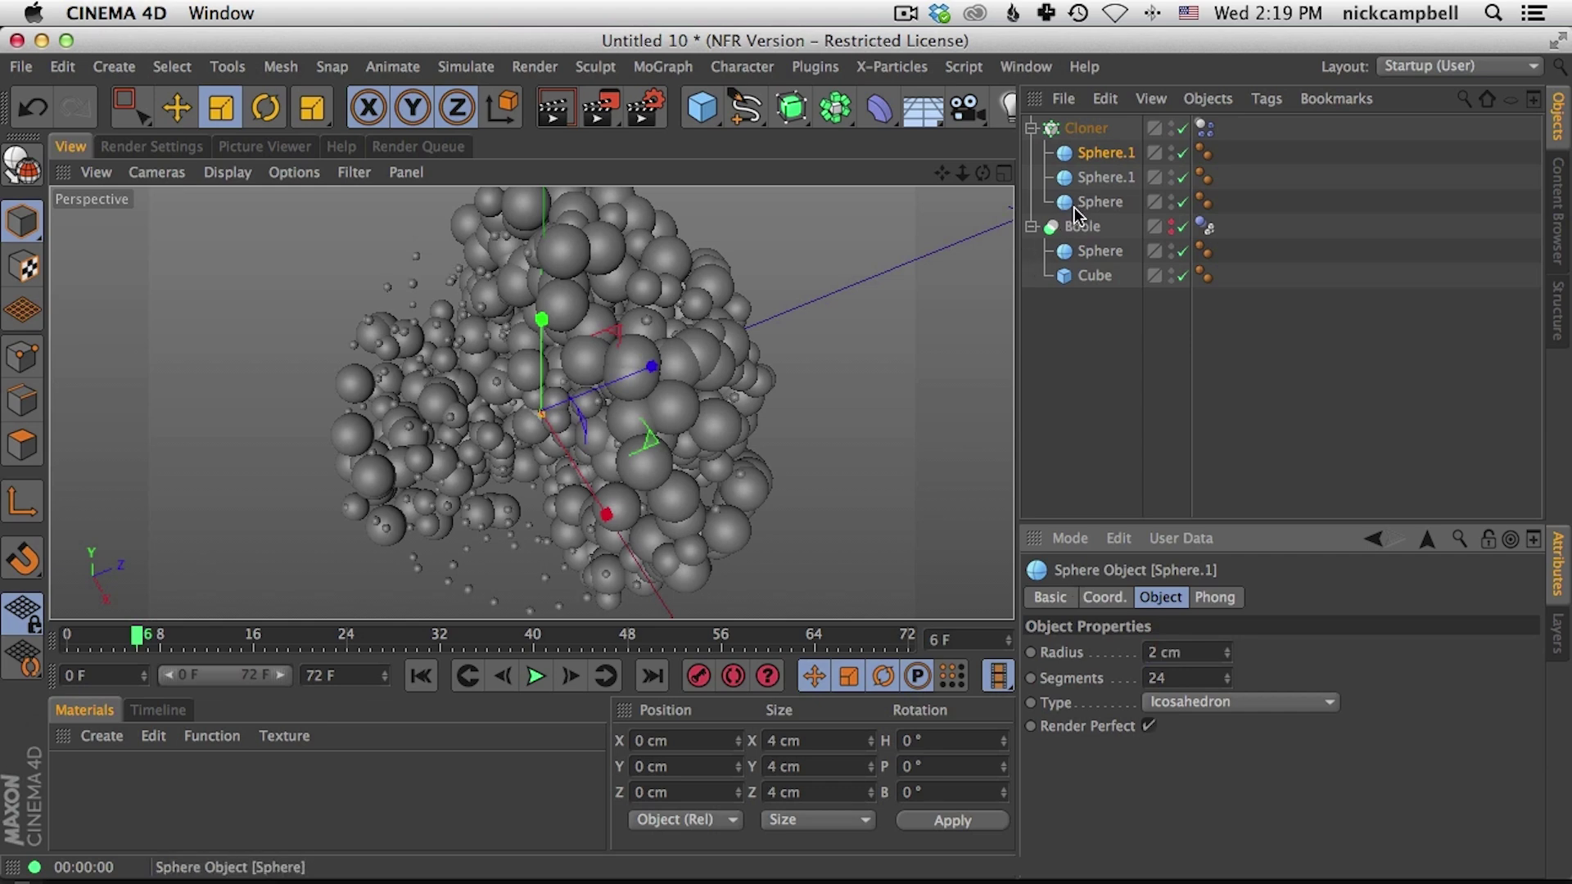
Step: Rewind to frame 0 and step the simulation forward to frame 5 to inspect the packing with the small spheres
key("shift+f")
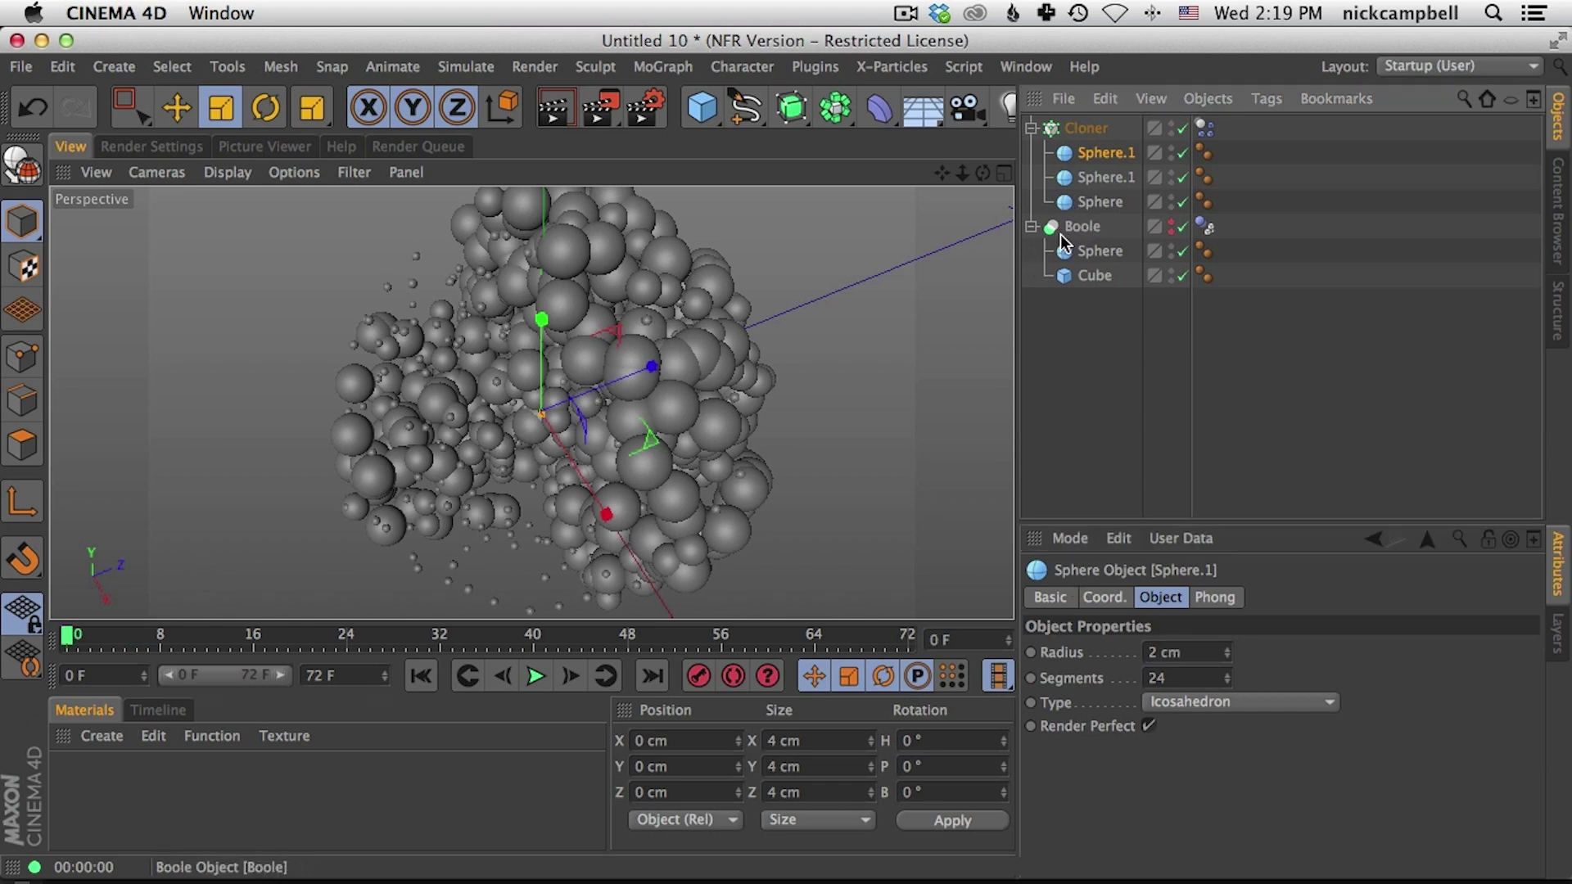
key("g")
key("g")
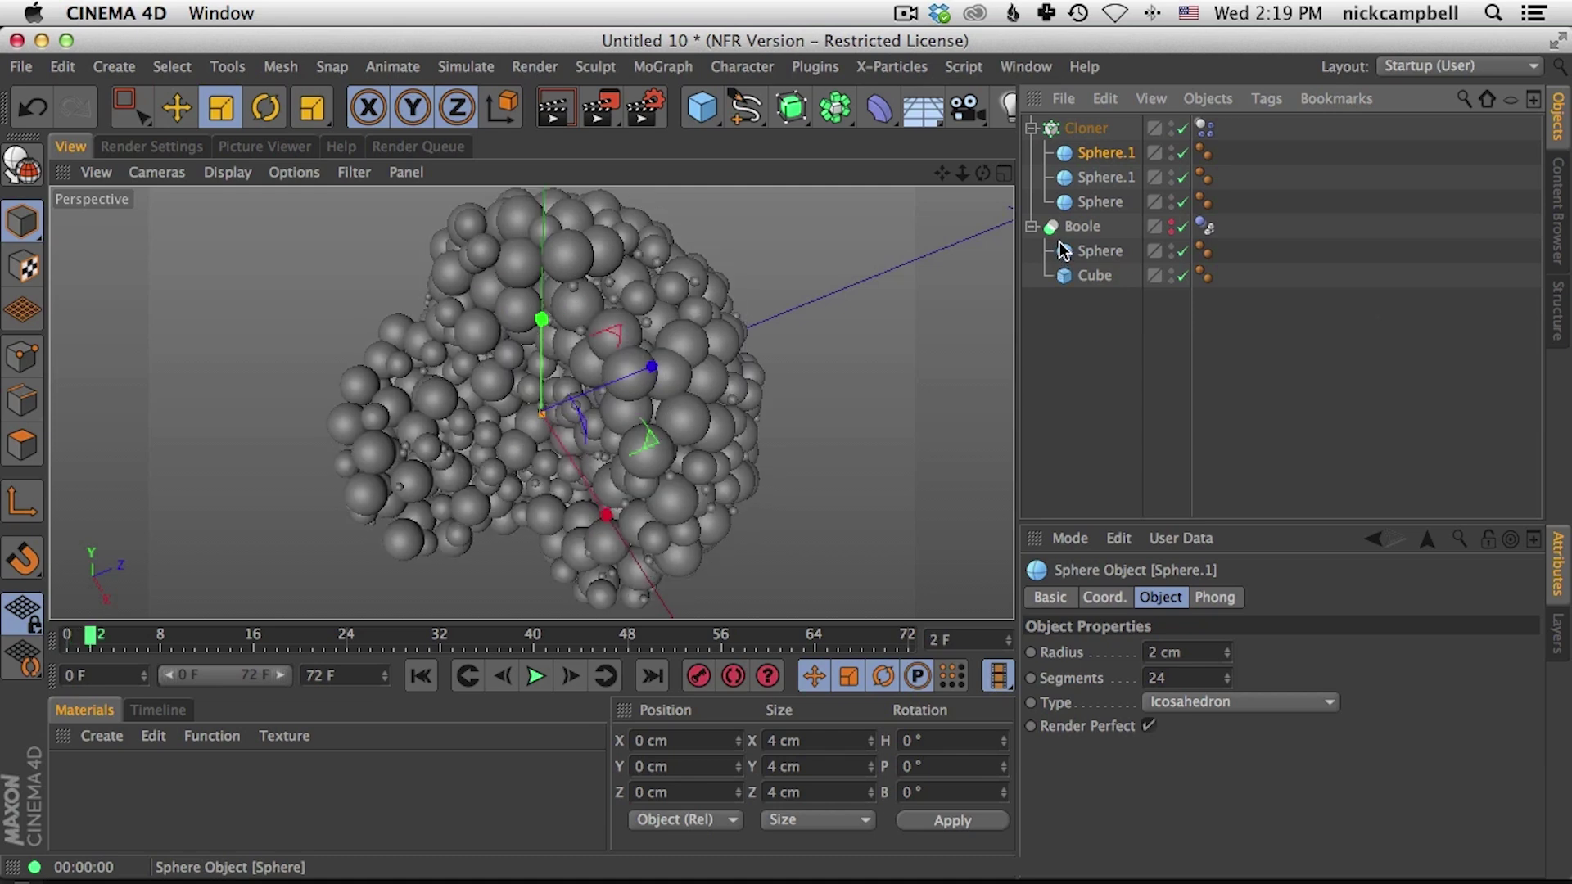
key("g")
key("g")
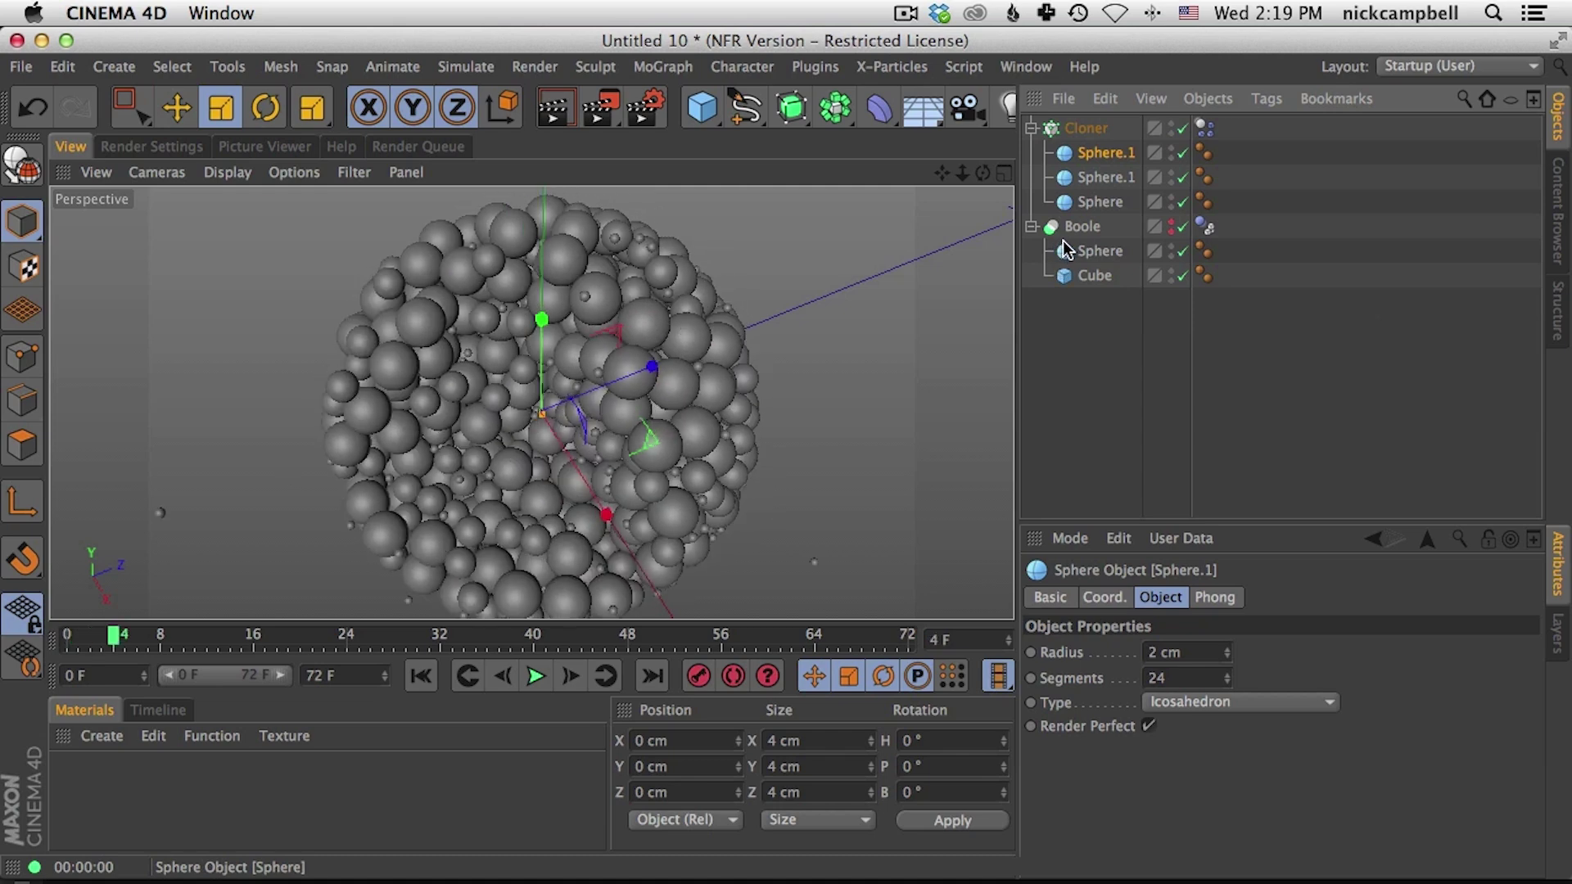
key("g")
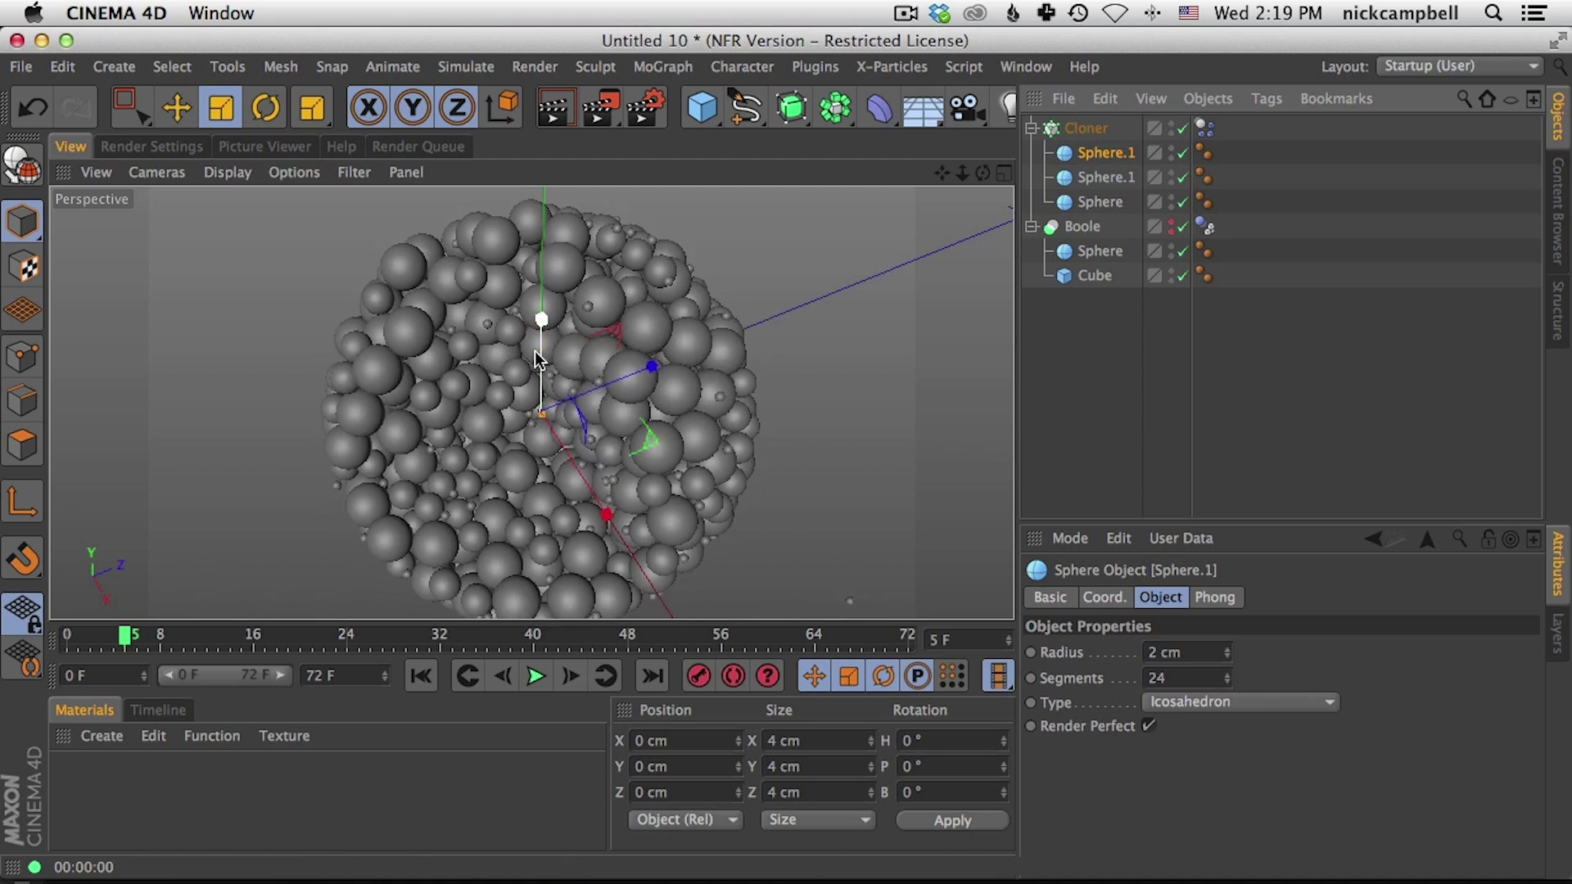
Step: Rename the Cloner's three spheres by size: Medium for the original, Large for the 10 cm one and Tiny for the 2 cm one
left_click(1105, 204)
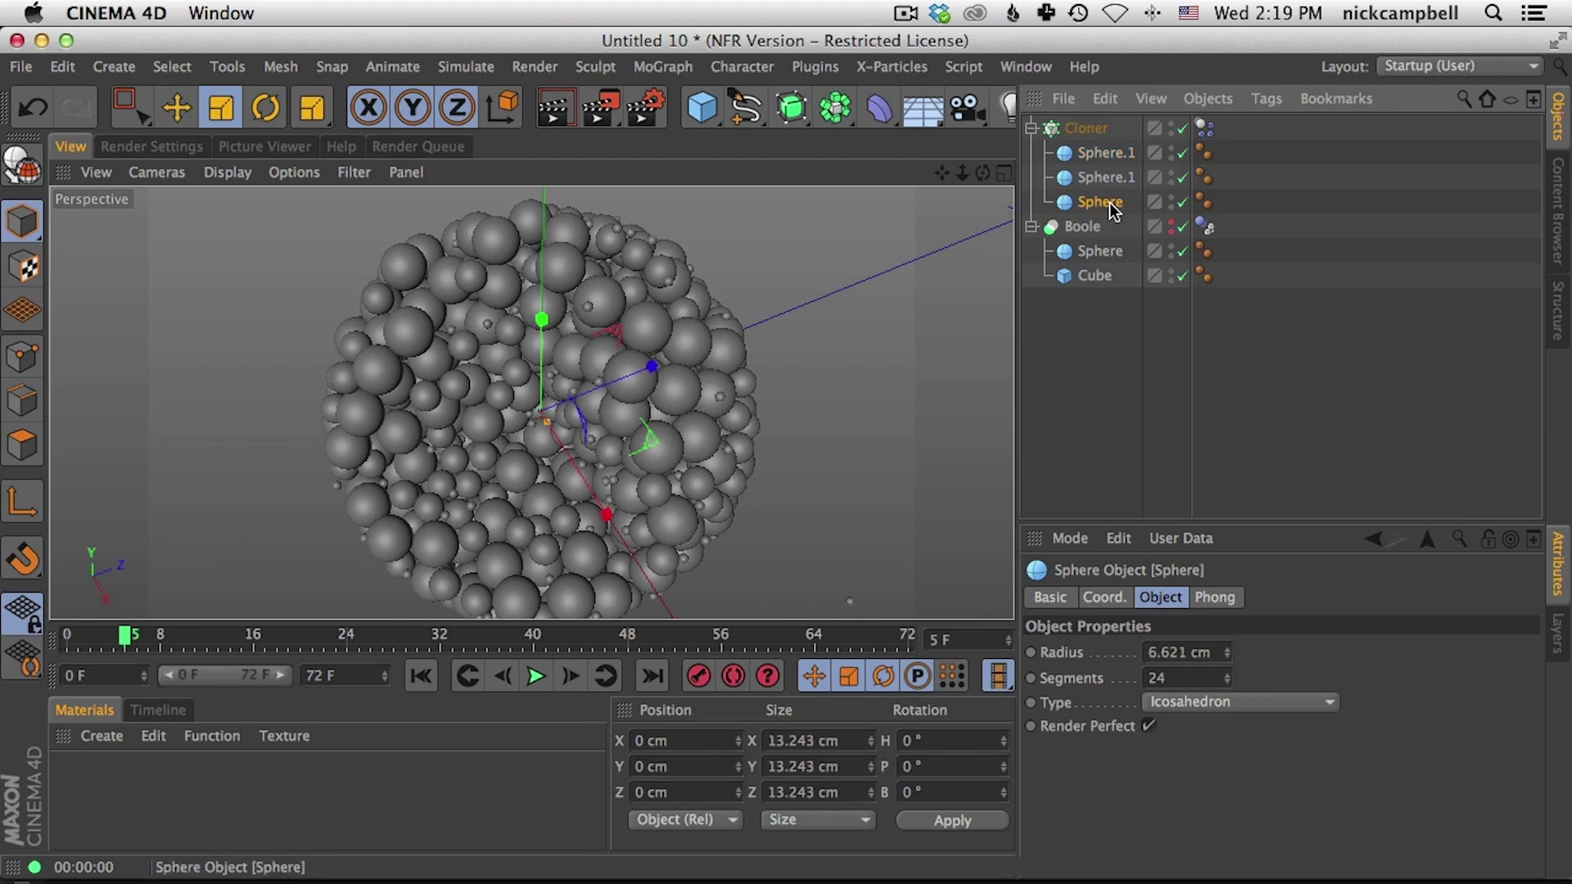
double_click(1110, 205)
type("Medium")
key("Return")
left_click(1101, 177)
key("Return")
type("Large")
key("Return")
left_click(1115, 154)
key("Return")
type("Tiny")
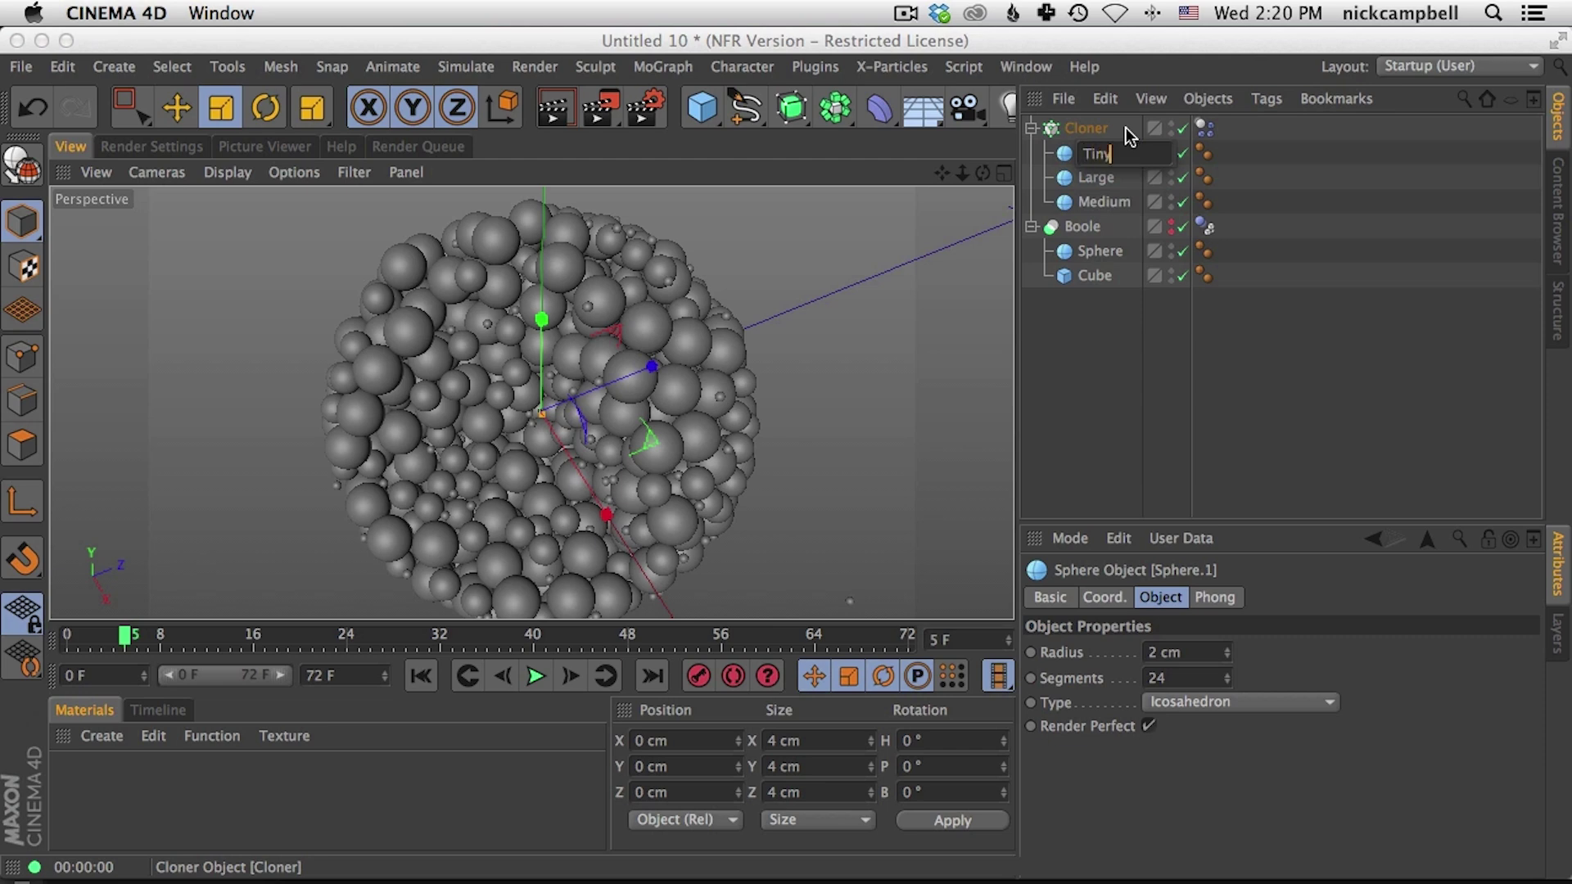
key("Return")
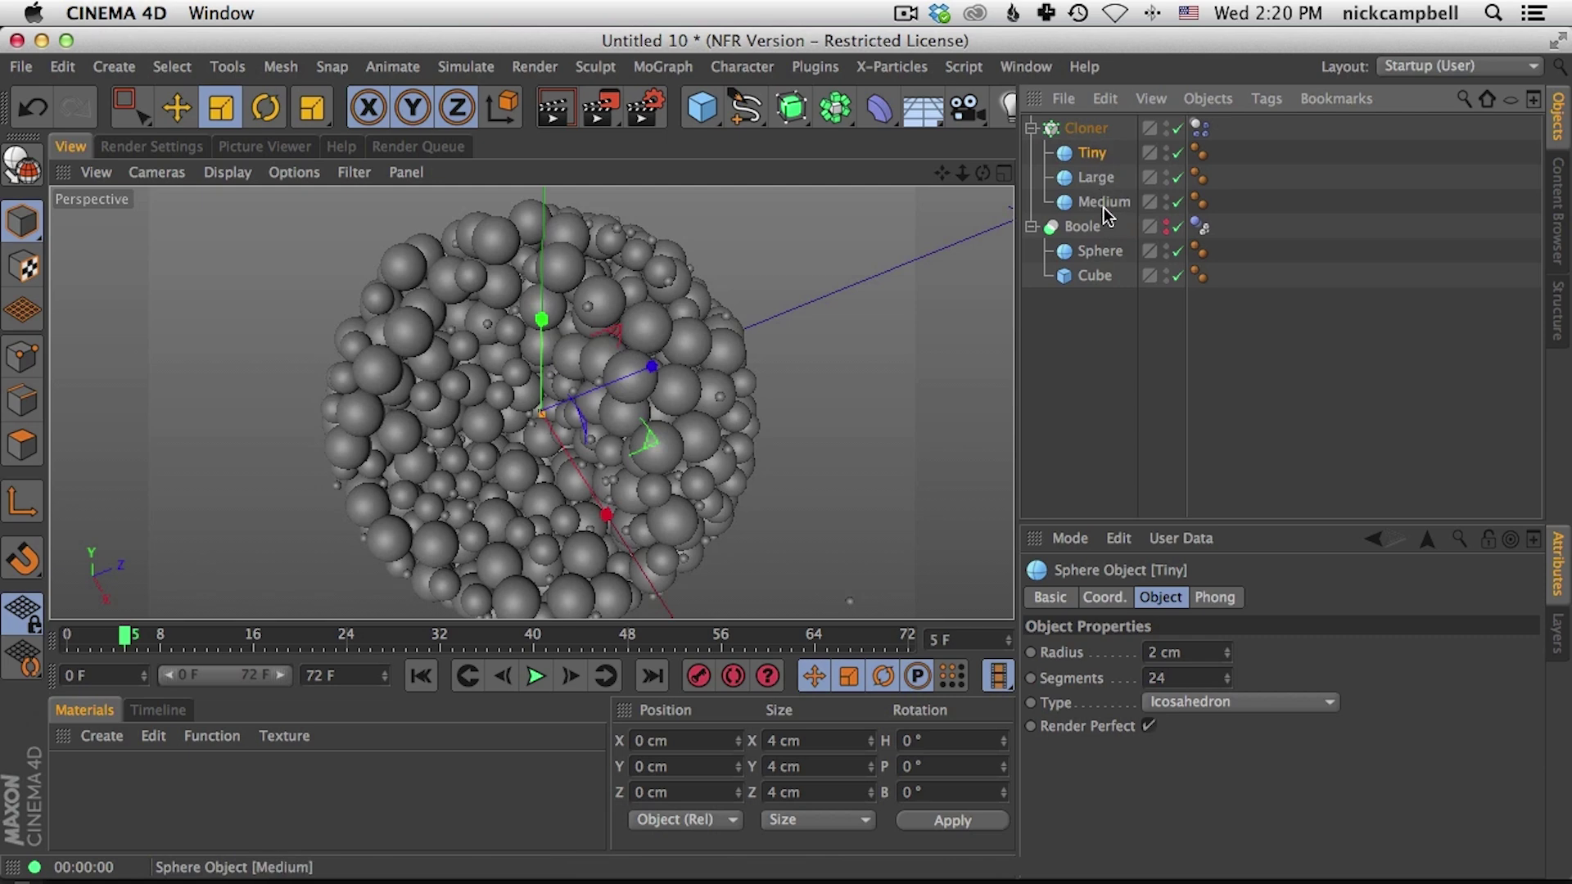
Step: Reorder and duplicate the Cloner's children into the sequence Tiny, Medium, Tiny, Medium, Large
mouse_move(1101, 168)
left_mouse_down()
mouse_move(1112, 140)
mouse_move(1117, 198)
left_mouse_up()
left_click(1099, 169, "shift")
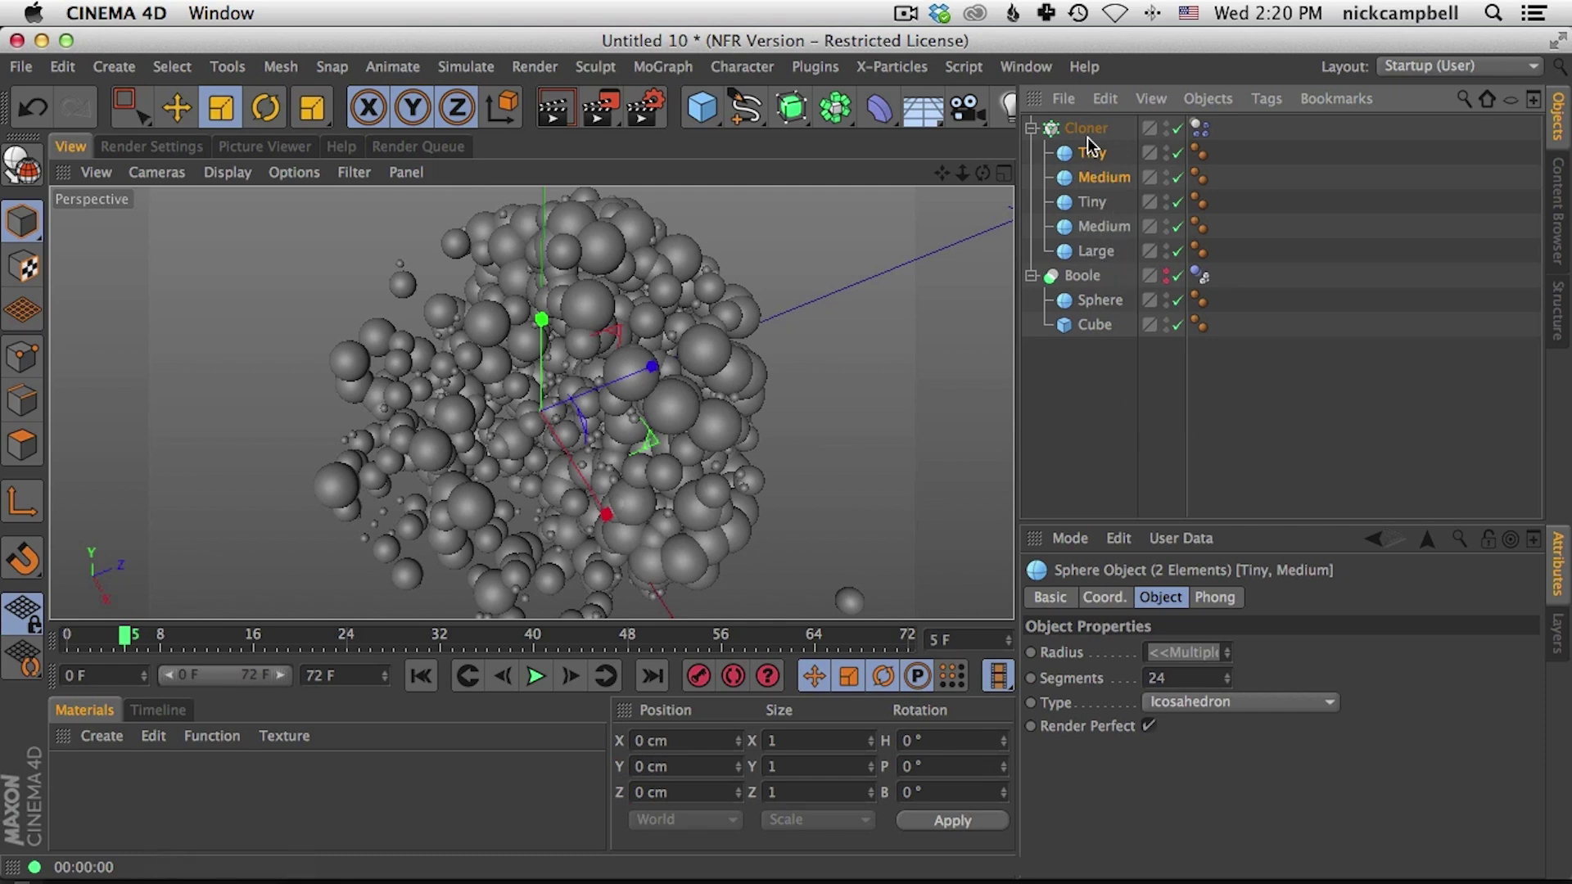
left_click(1097, 252)
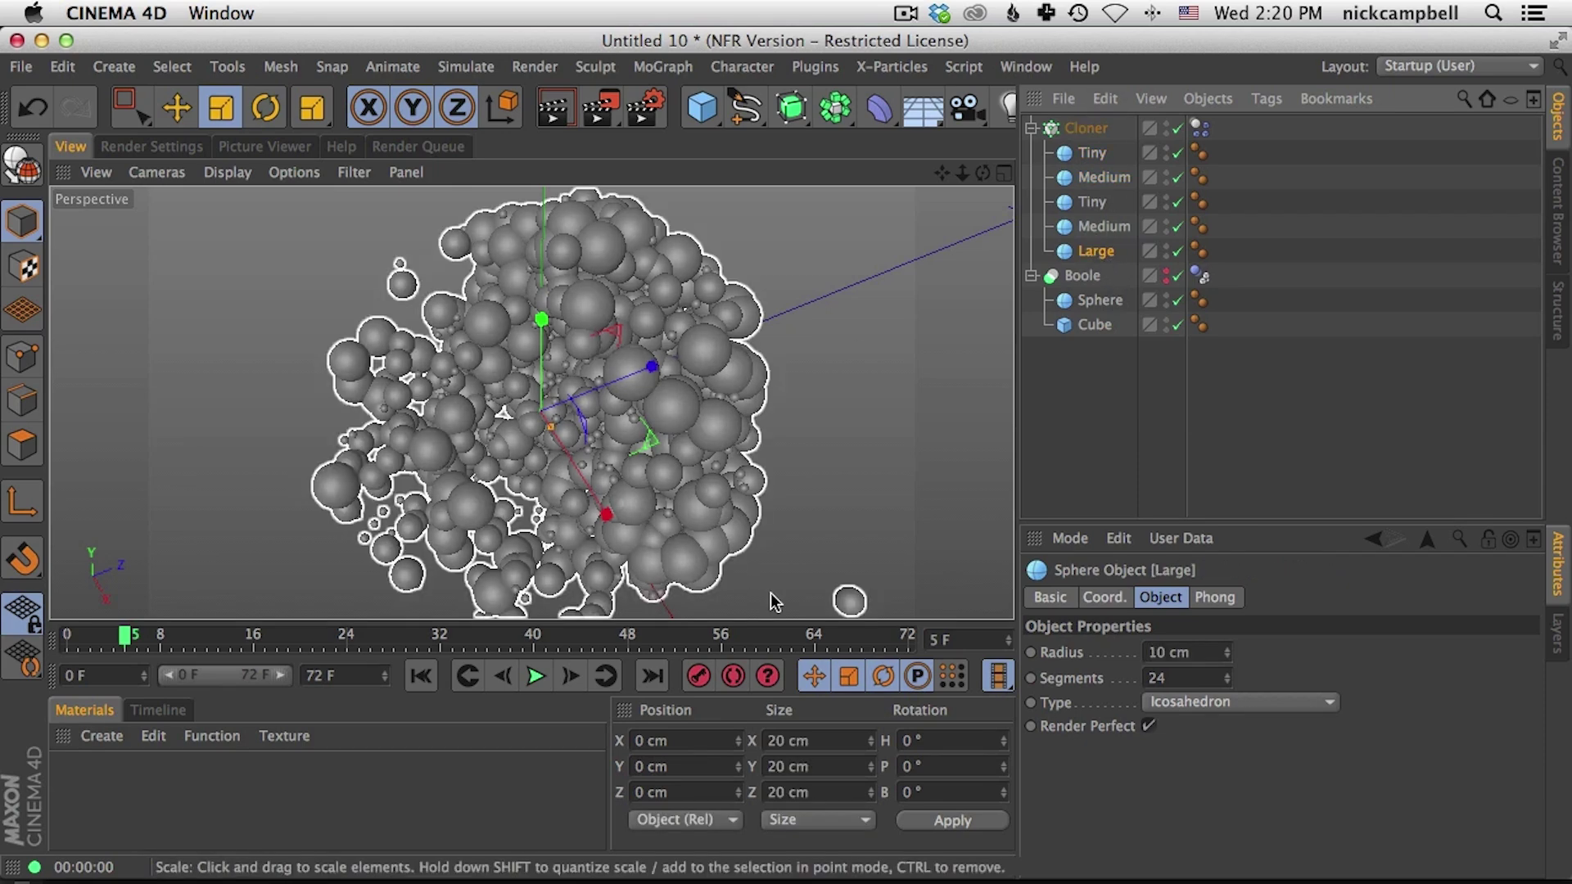
Step: Rewind to frame 0 and step the simulation to frame 11 to examine how the new size mix fills the form
left_click(500, 677)
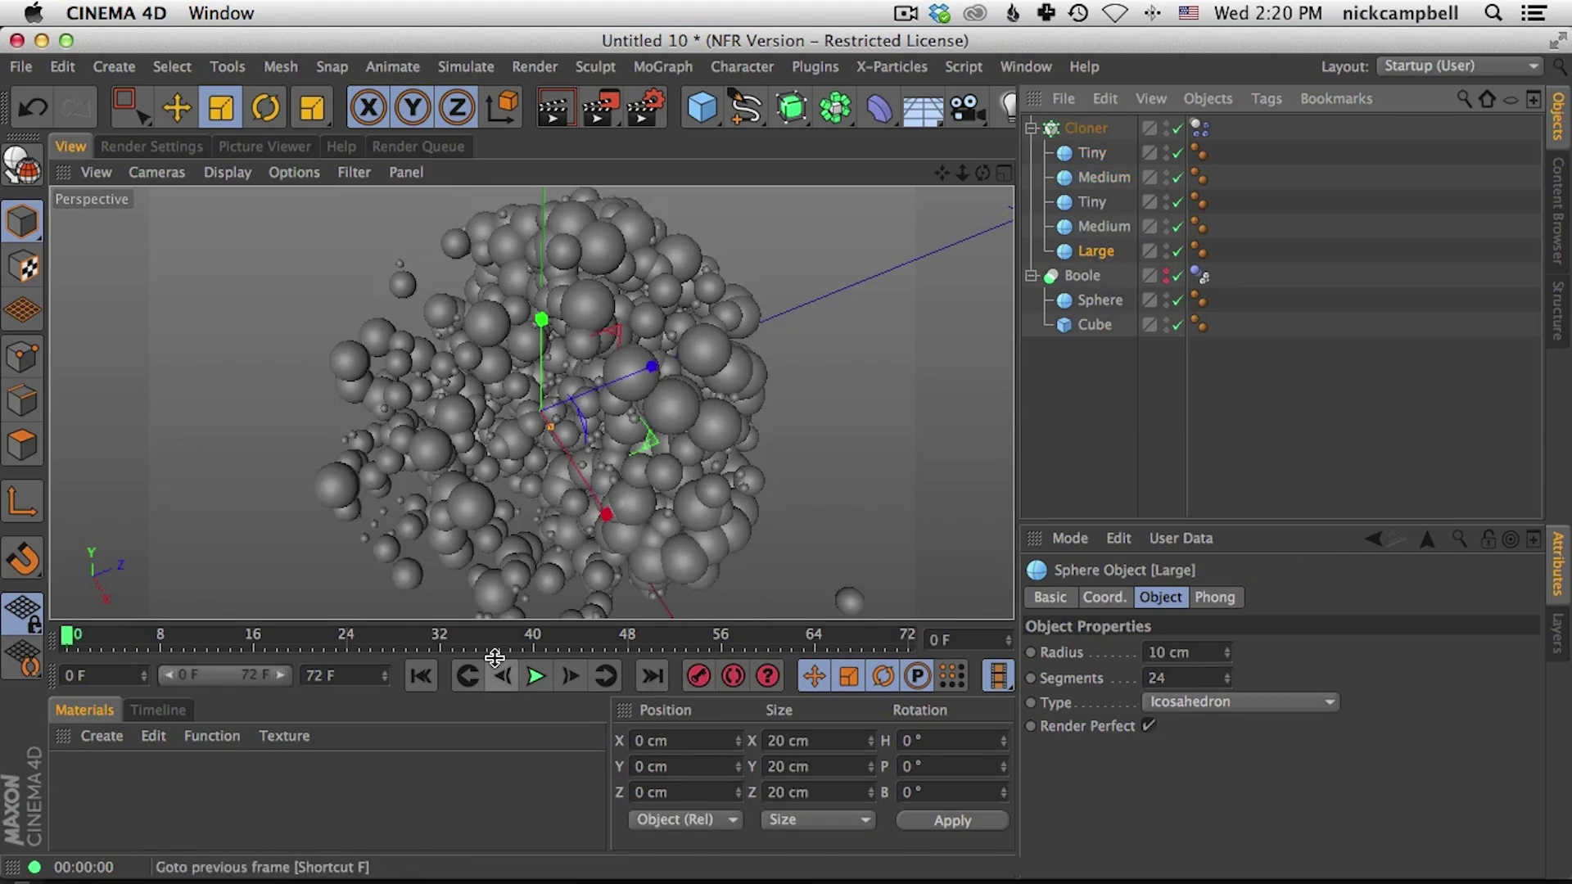
key("g")
key("g")
key("g")
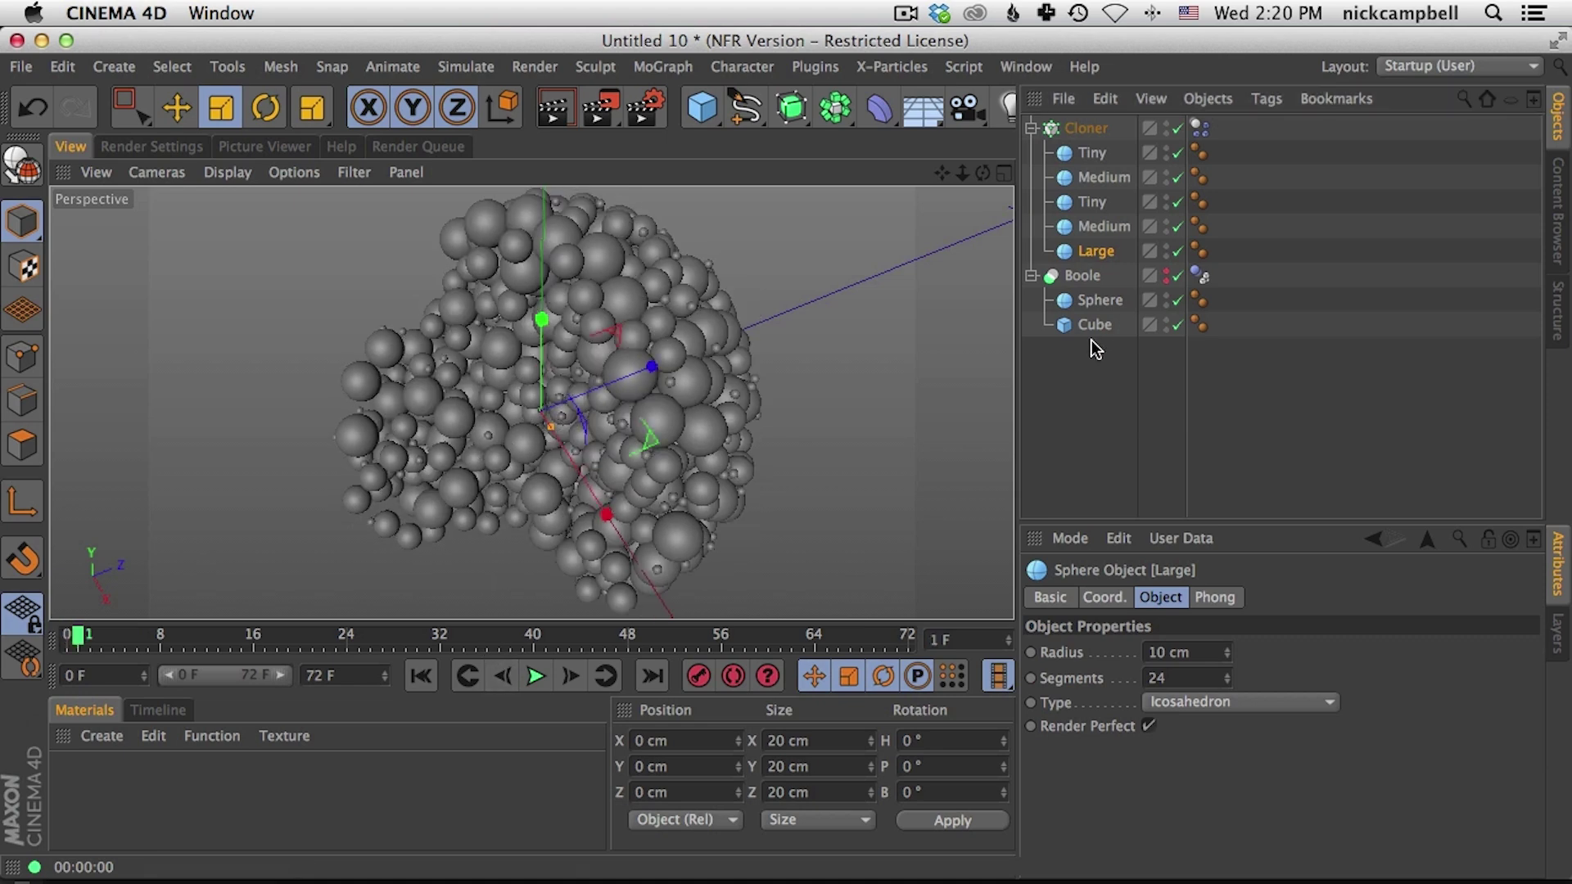
key("g")
key("g")
key("g")
key("g")
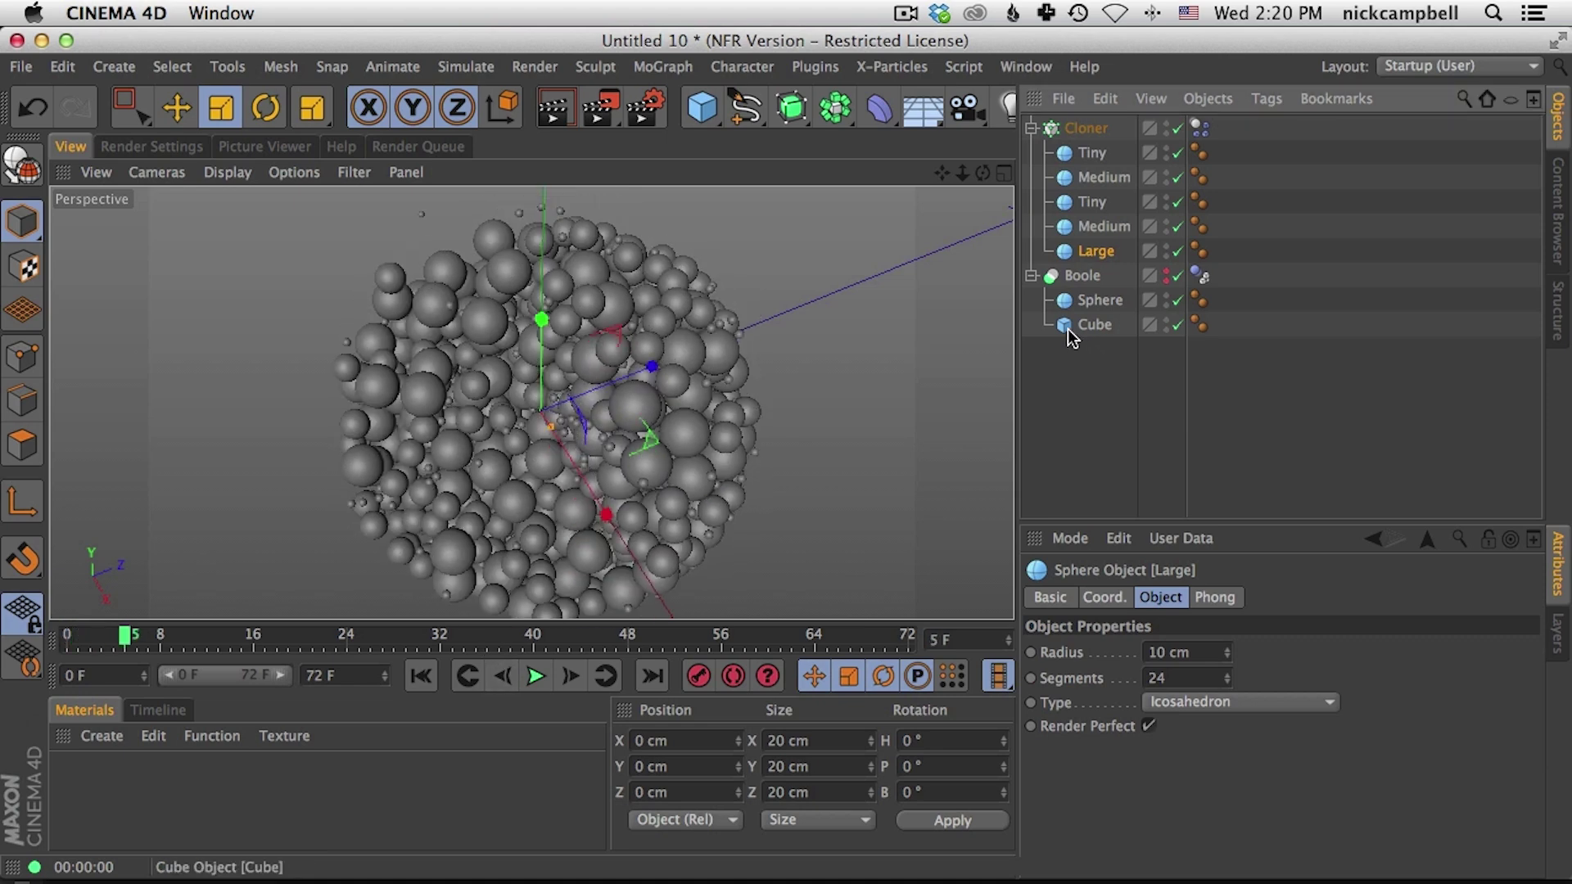
key("g")
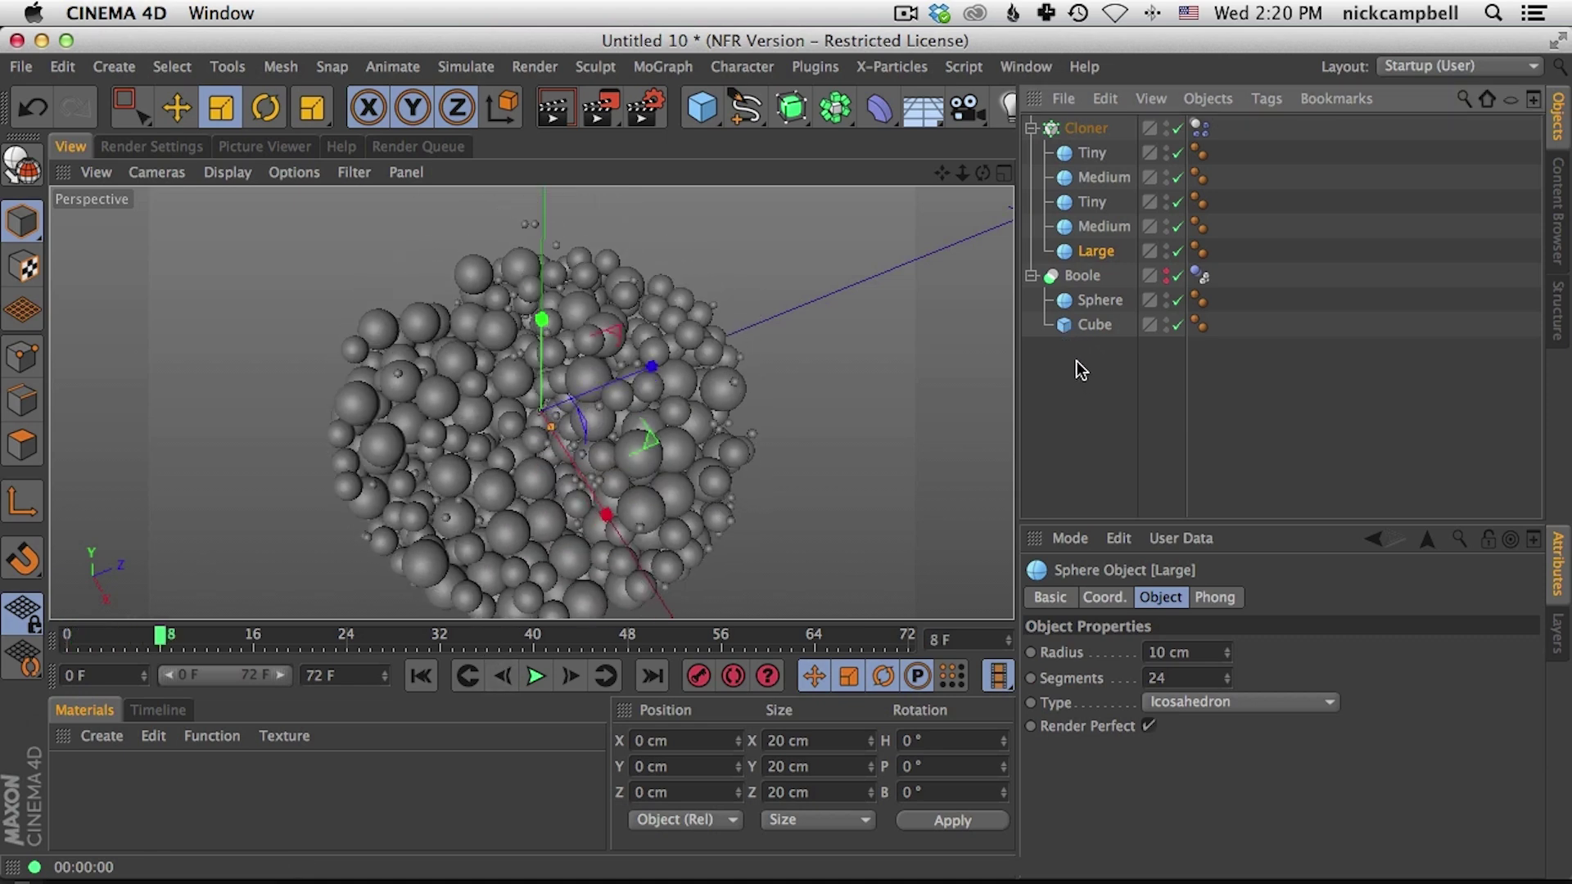
key("g")
key("g")
key("g")
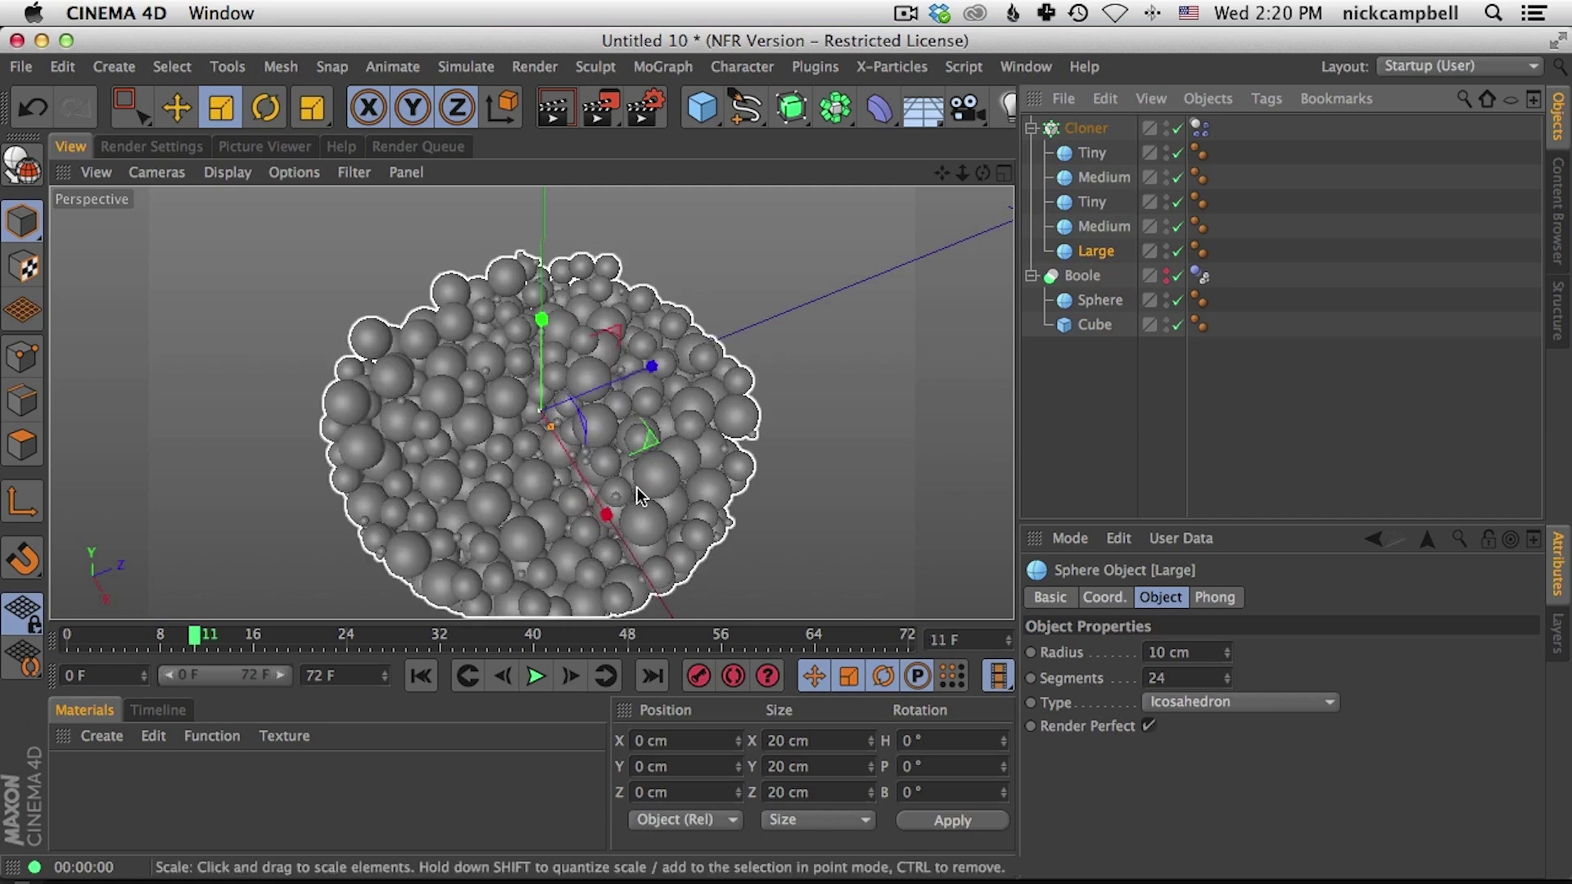
left_click_drag(627, 474, 606, 435, "alt")
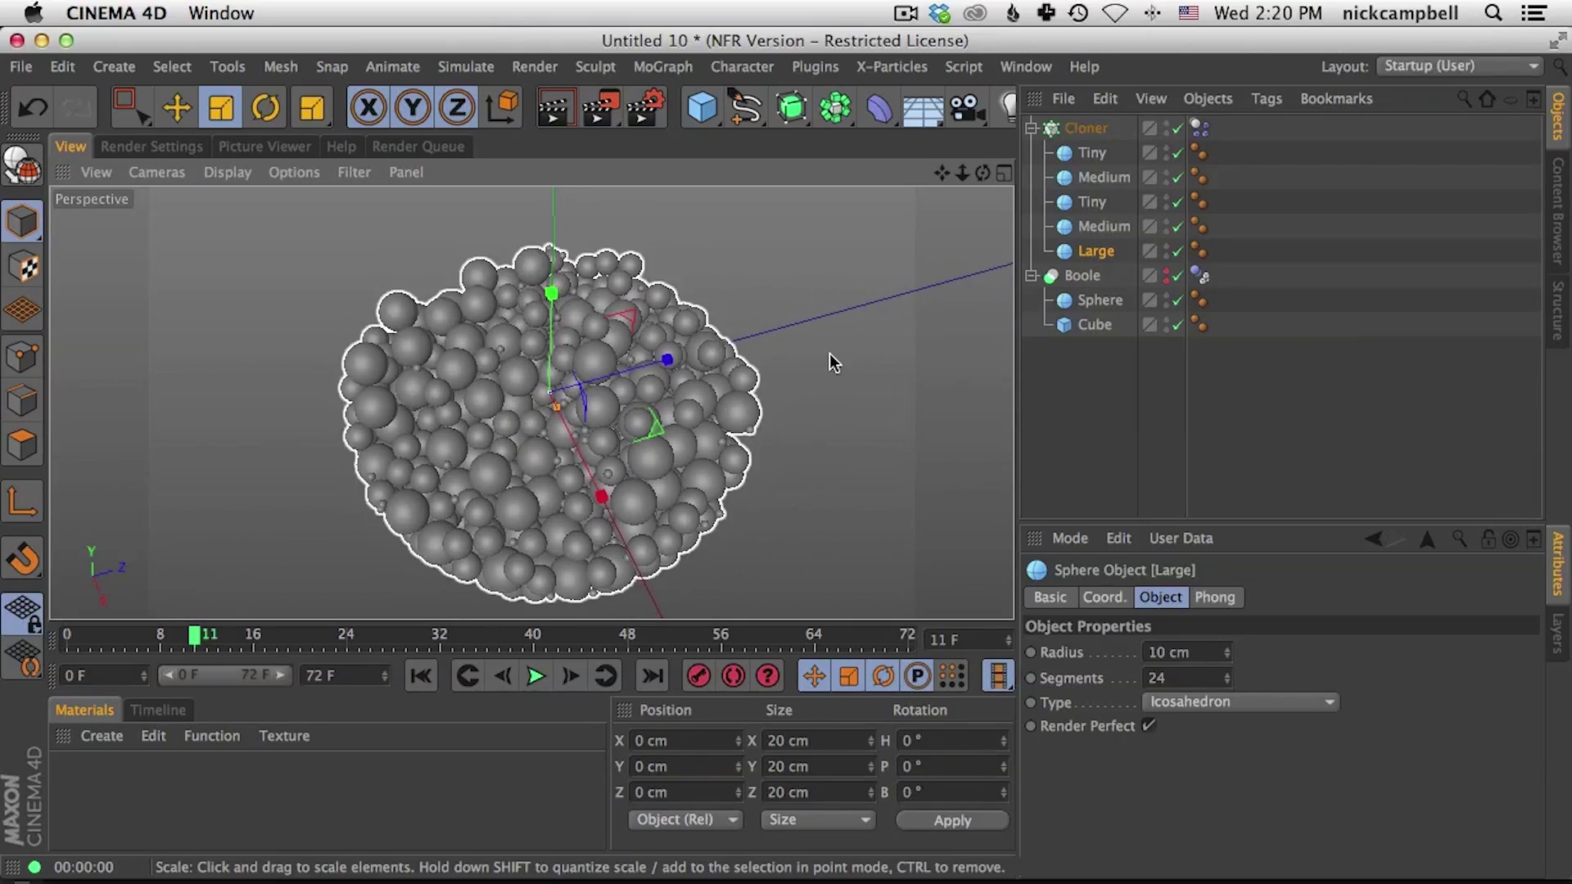
Step: Set the Cloner's Count to 1600 and replay the simulation from frame 0
left_click(1089, 128)
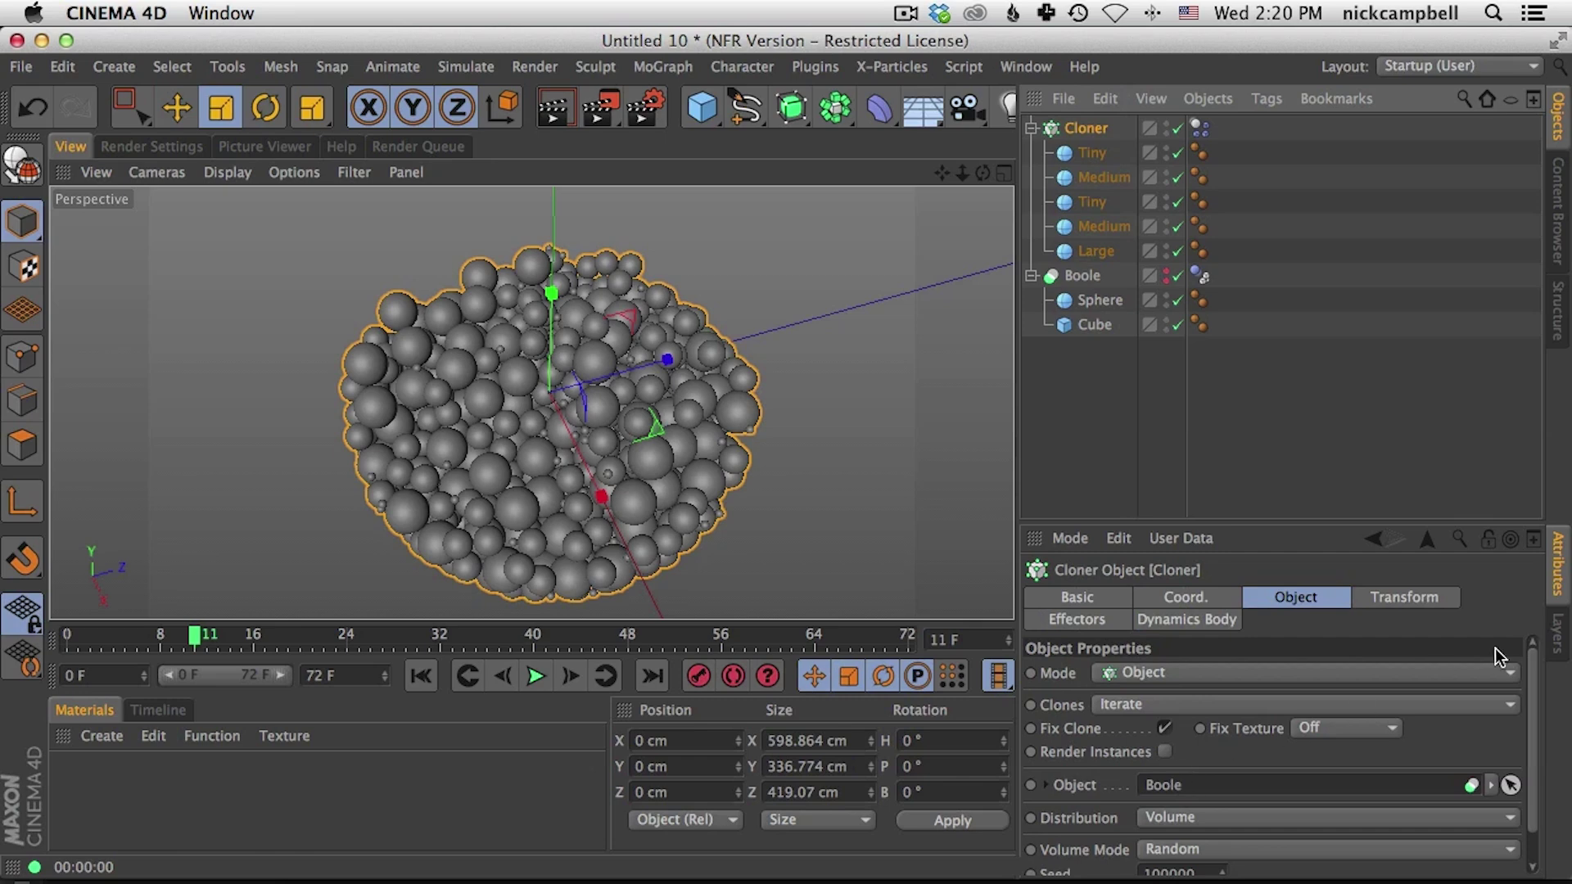
left_click_drag(1532, 689, 1534, 737)
double_click(1178, 856)
type("1600")
key("Return")
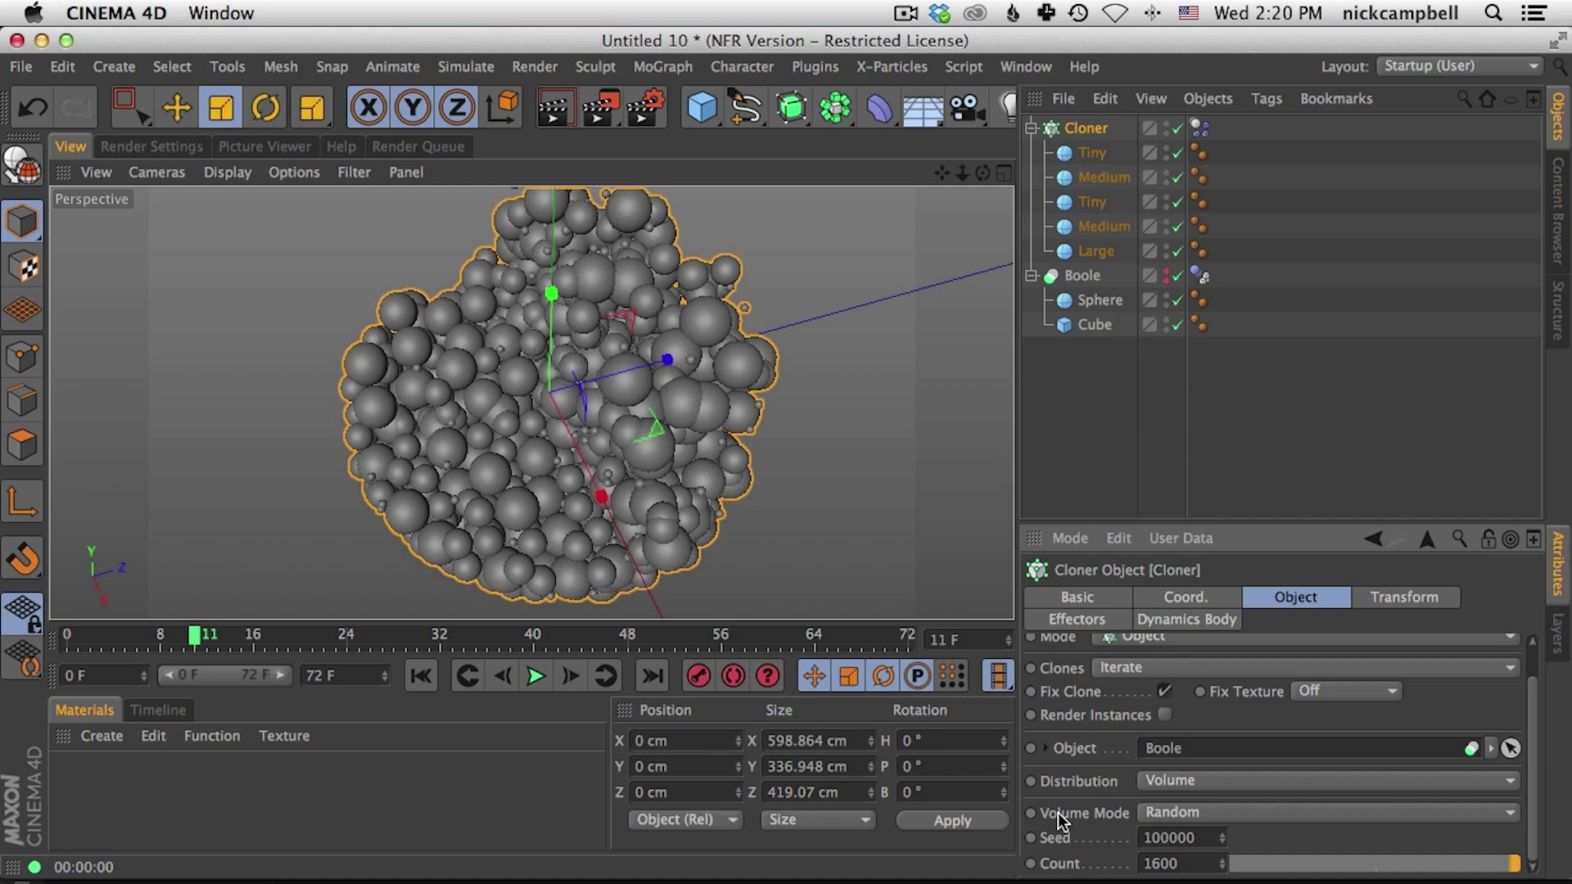
key("shift+f")
key("F8")
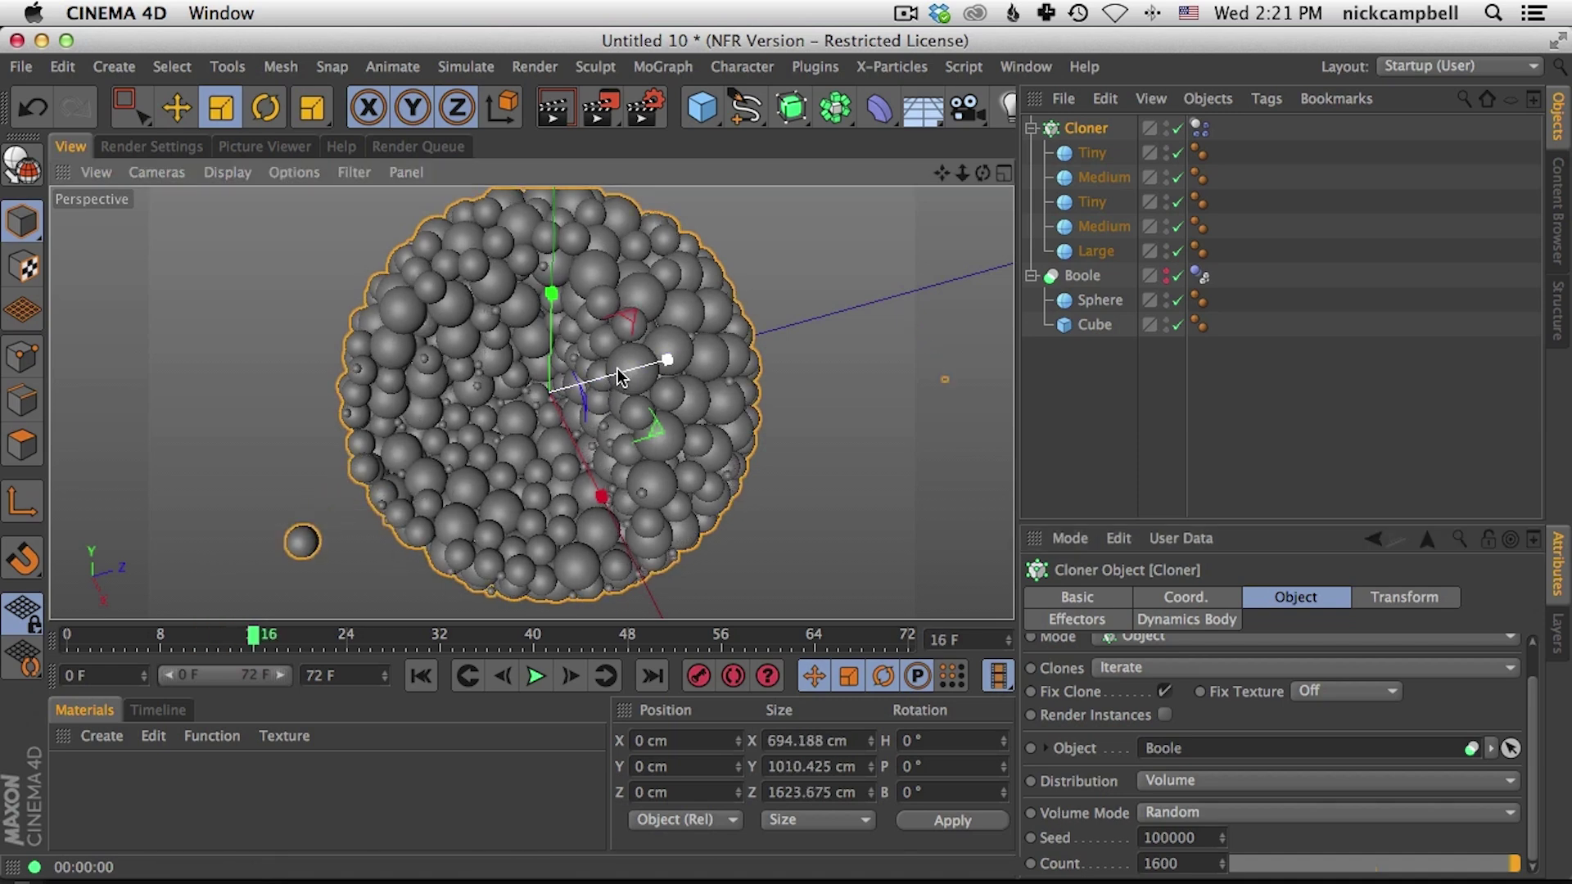
Step: Compare the packing with the sphere reference in Safari, then return to CINEMA 4D and render the viewport
key("super+Tab")
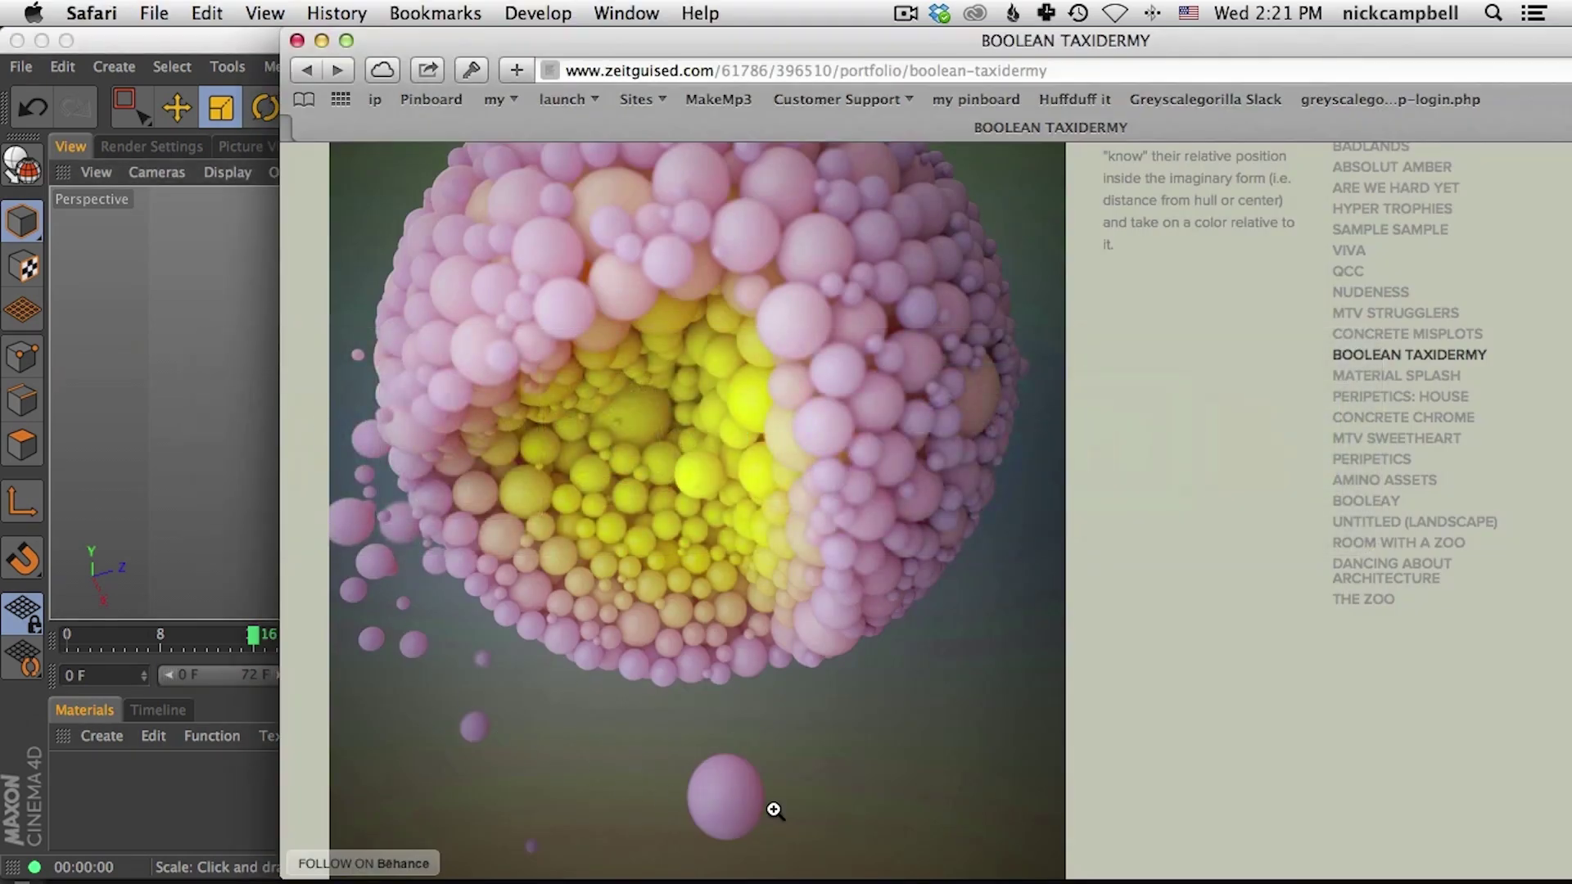
key("super+Tab")
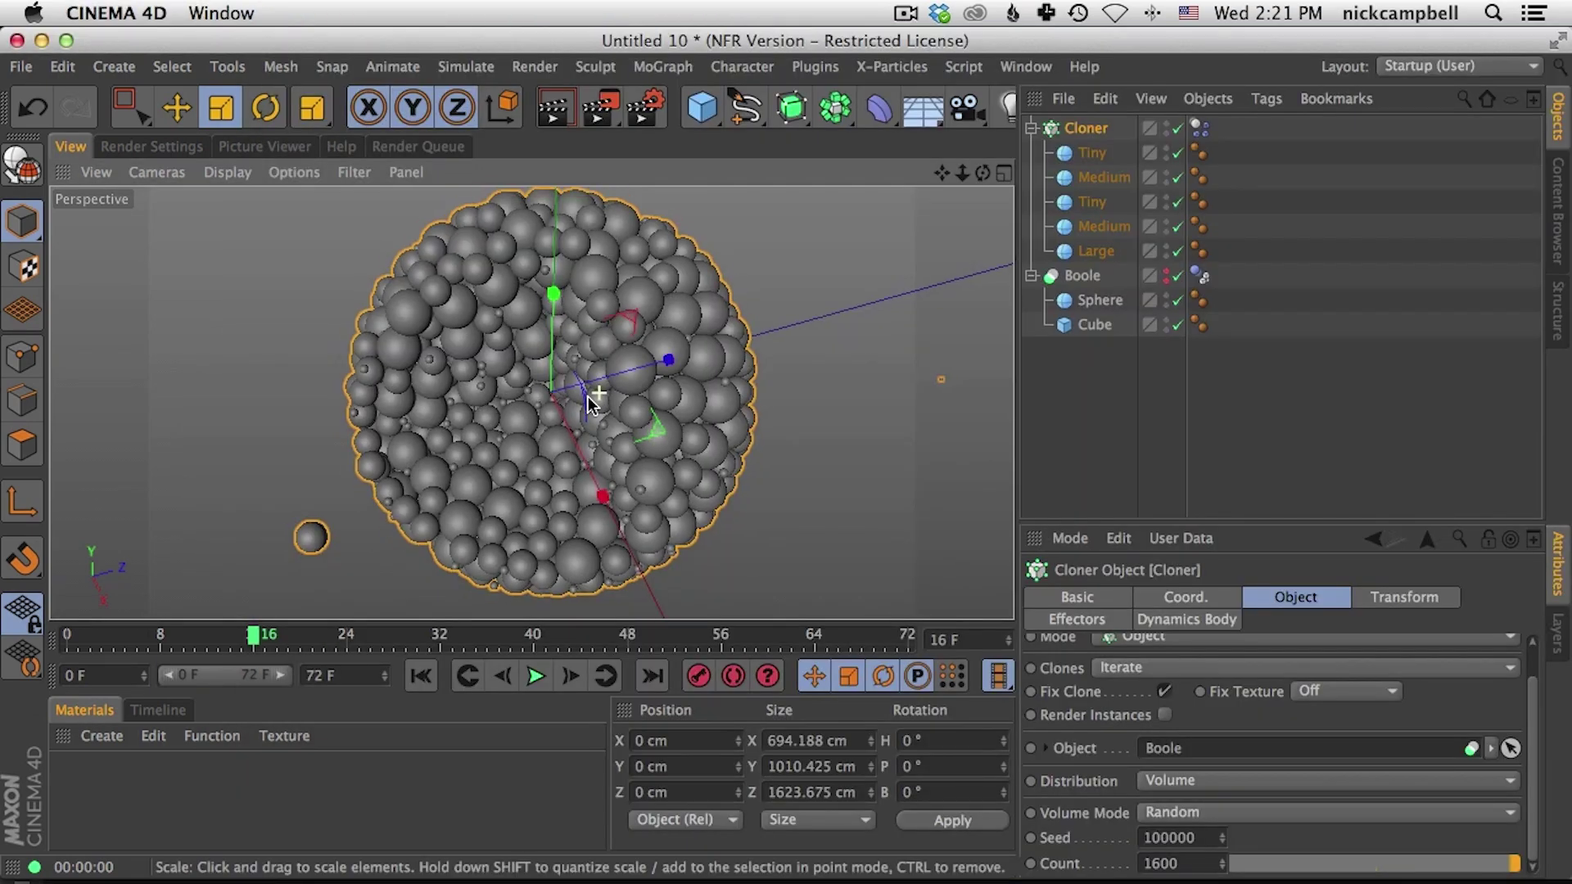
left_click(562, 108)
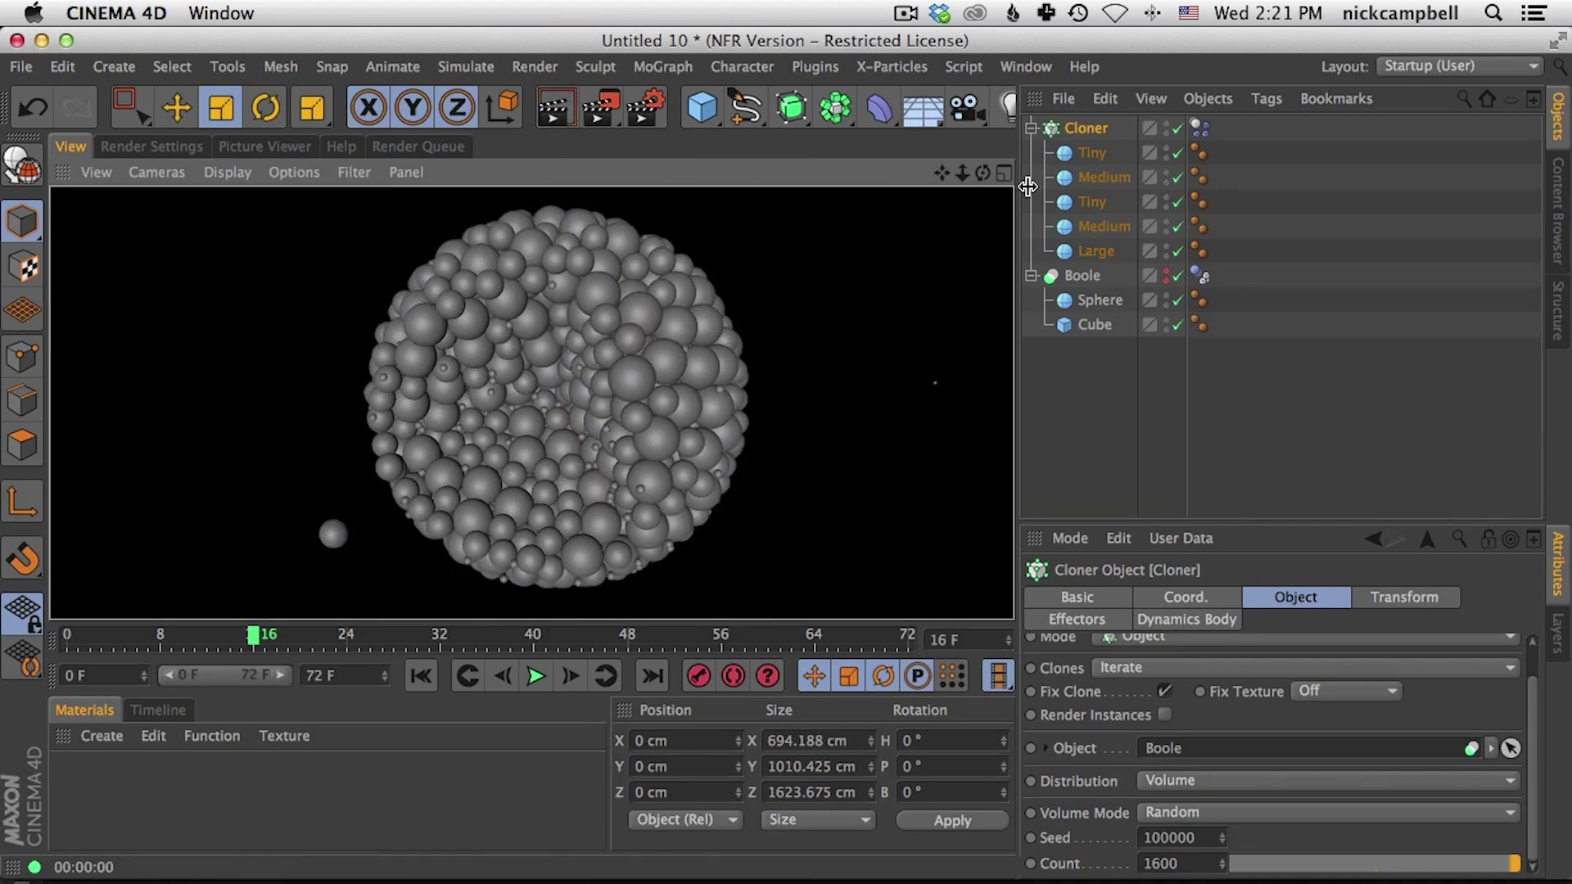
Step: Set the radius of both Tiny spheres to 3 cm
left_click(1092, 153)
left_click(1095, 201, "shift")
left_click(1163, 652)
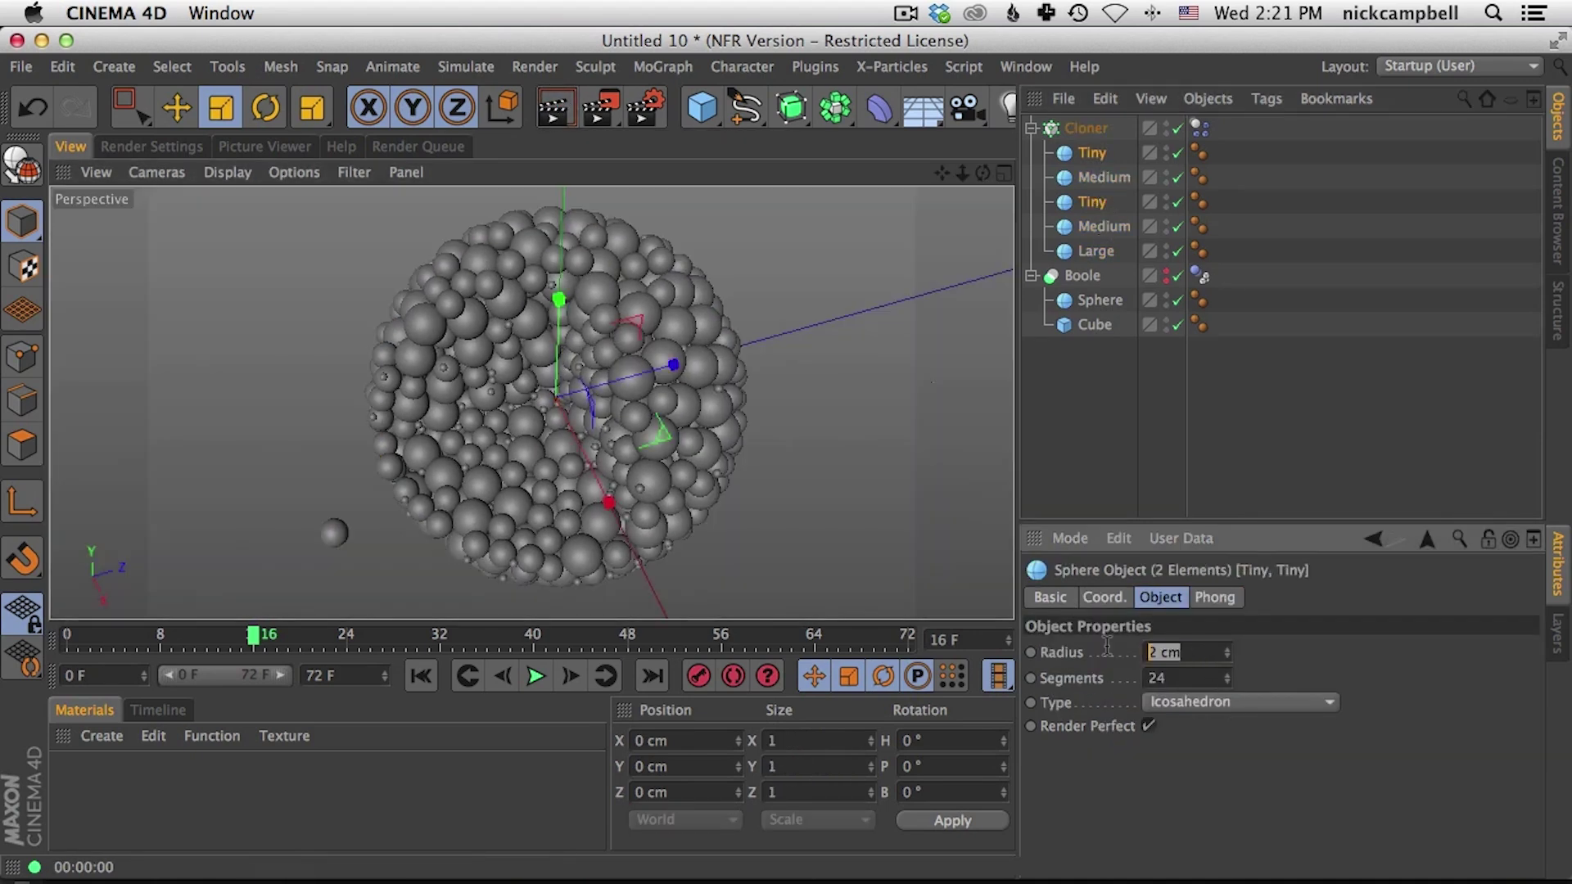
type("3")
key("Return")
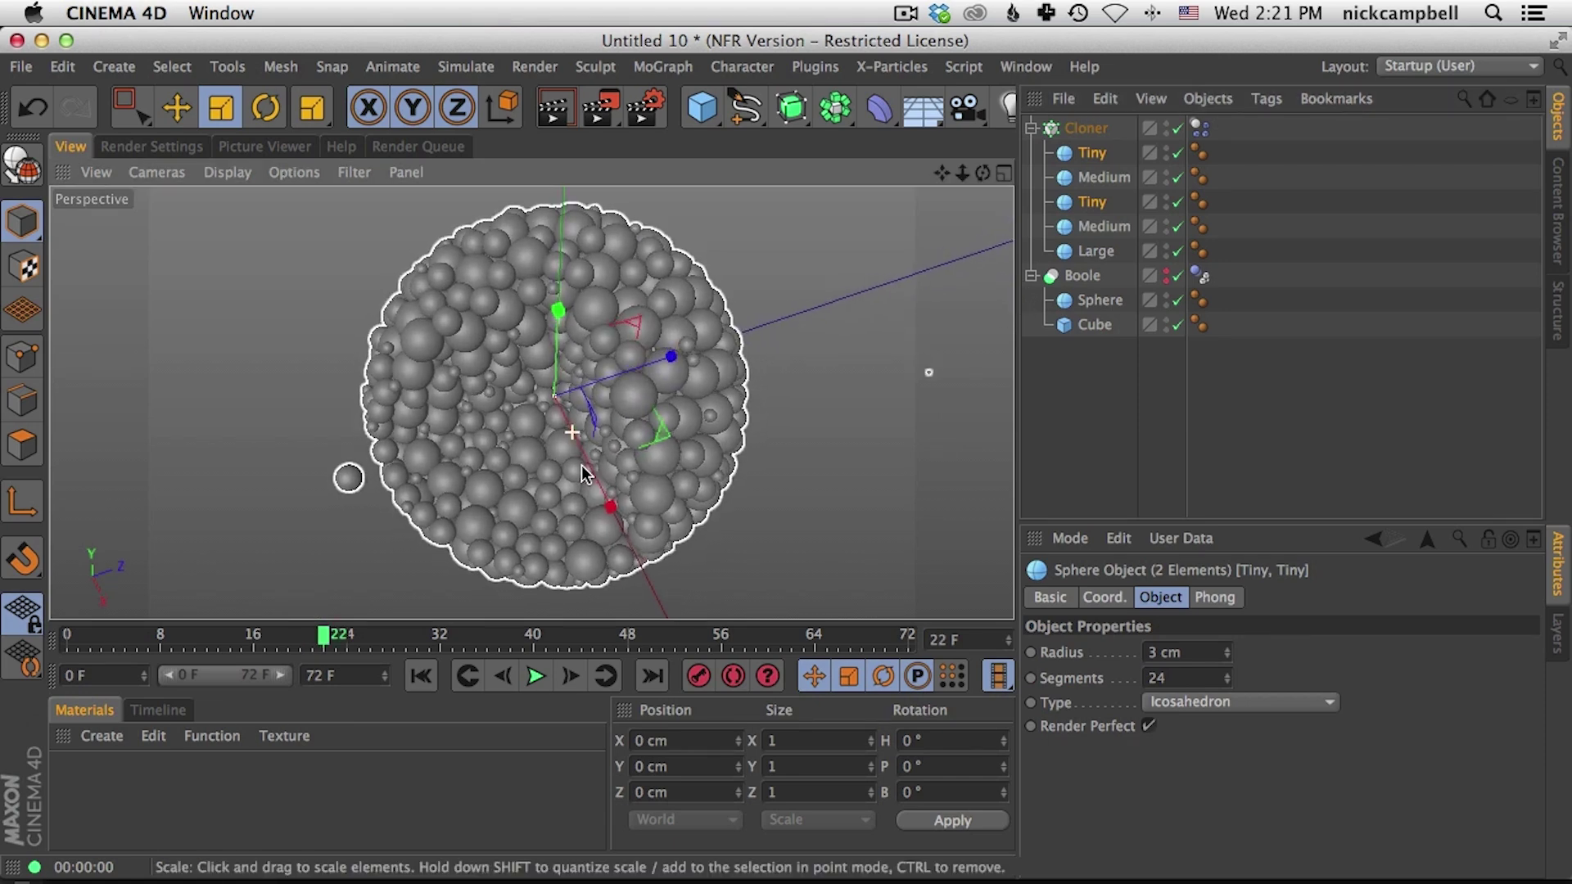
Step: Render the viewport to check the packing, set the Cloner's Count to 1700 and replay the simulation from frame 0 to frame 4
left_click_drag(592, 454, 601, 451, "alt")
left_click(552, 107)
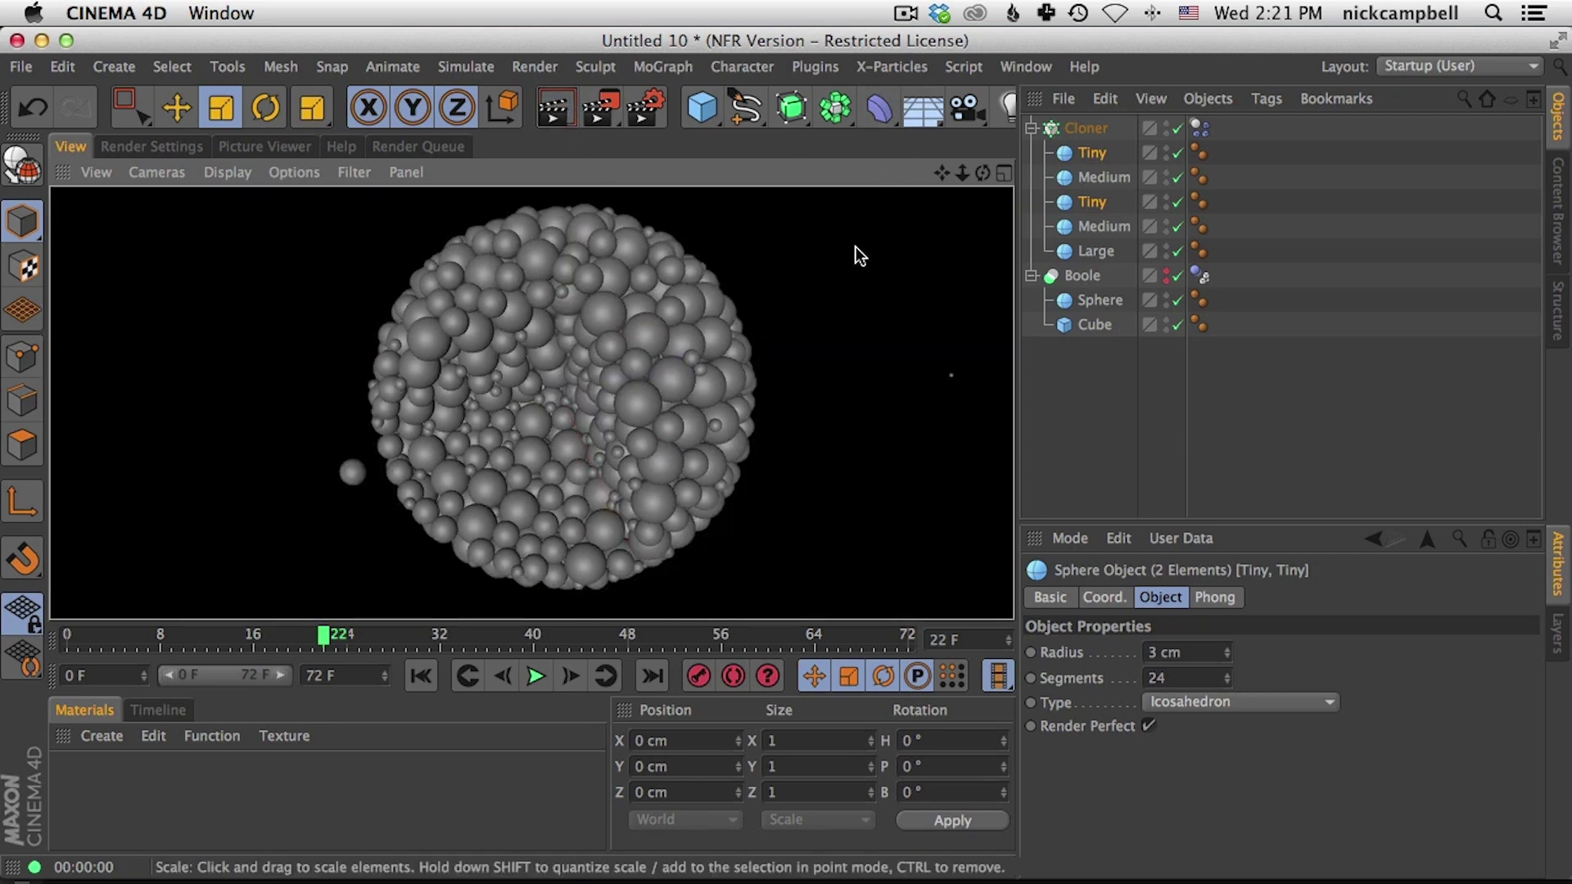
left_click(1085, 127)
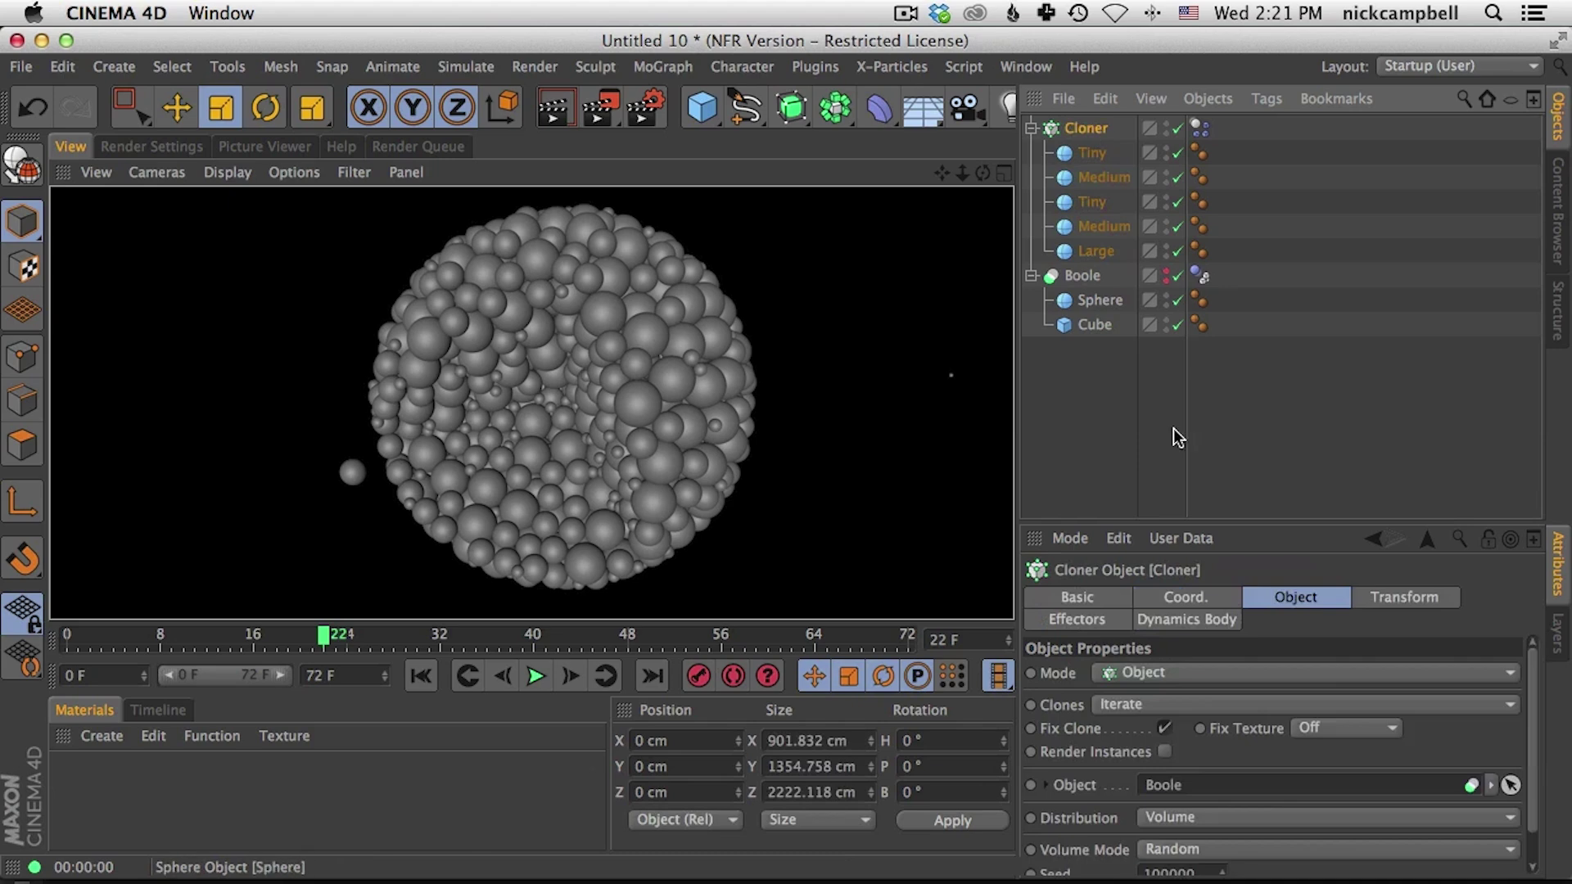
scroll(1533, 699, "down", 2)
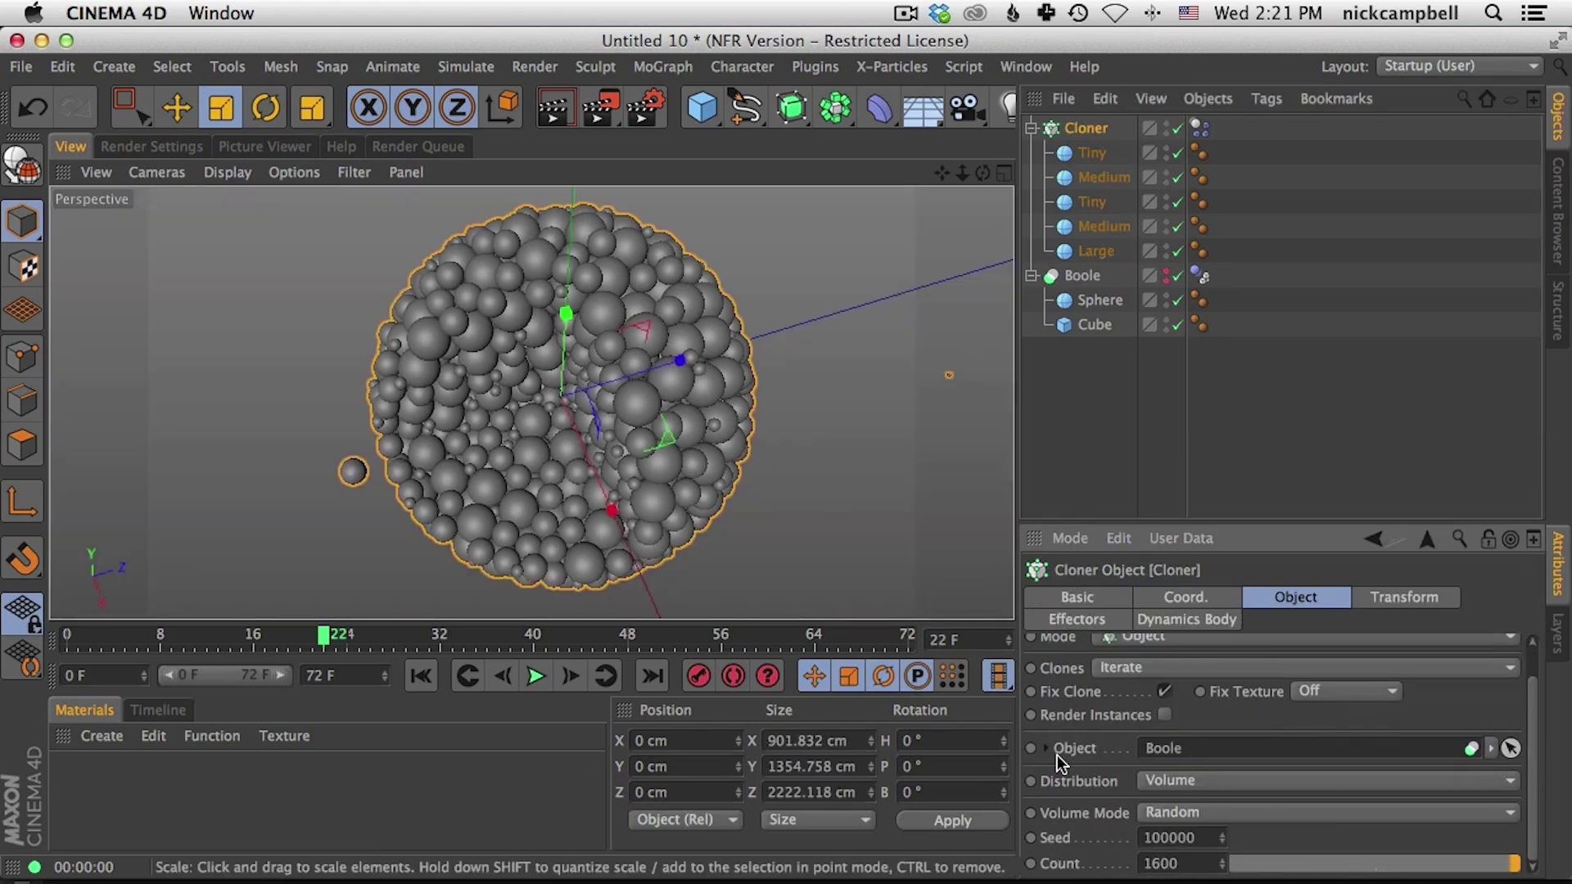
left_click(1171, 863)
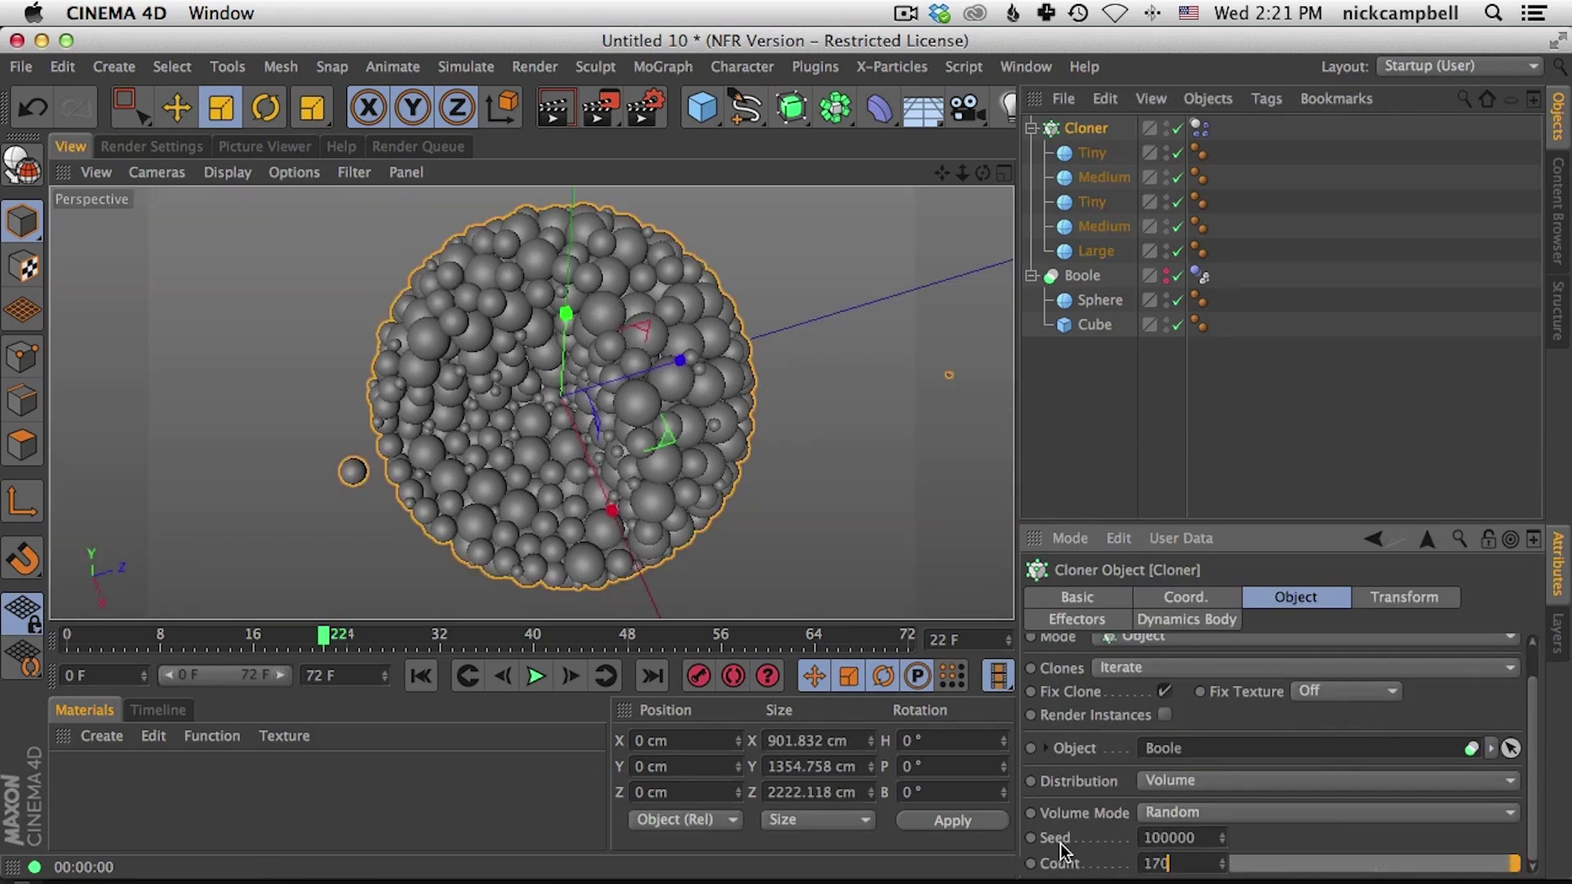
key("shift+f")
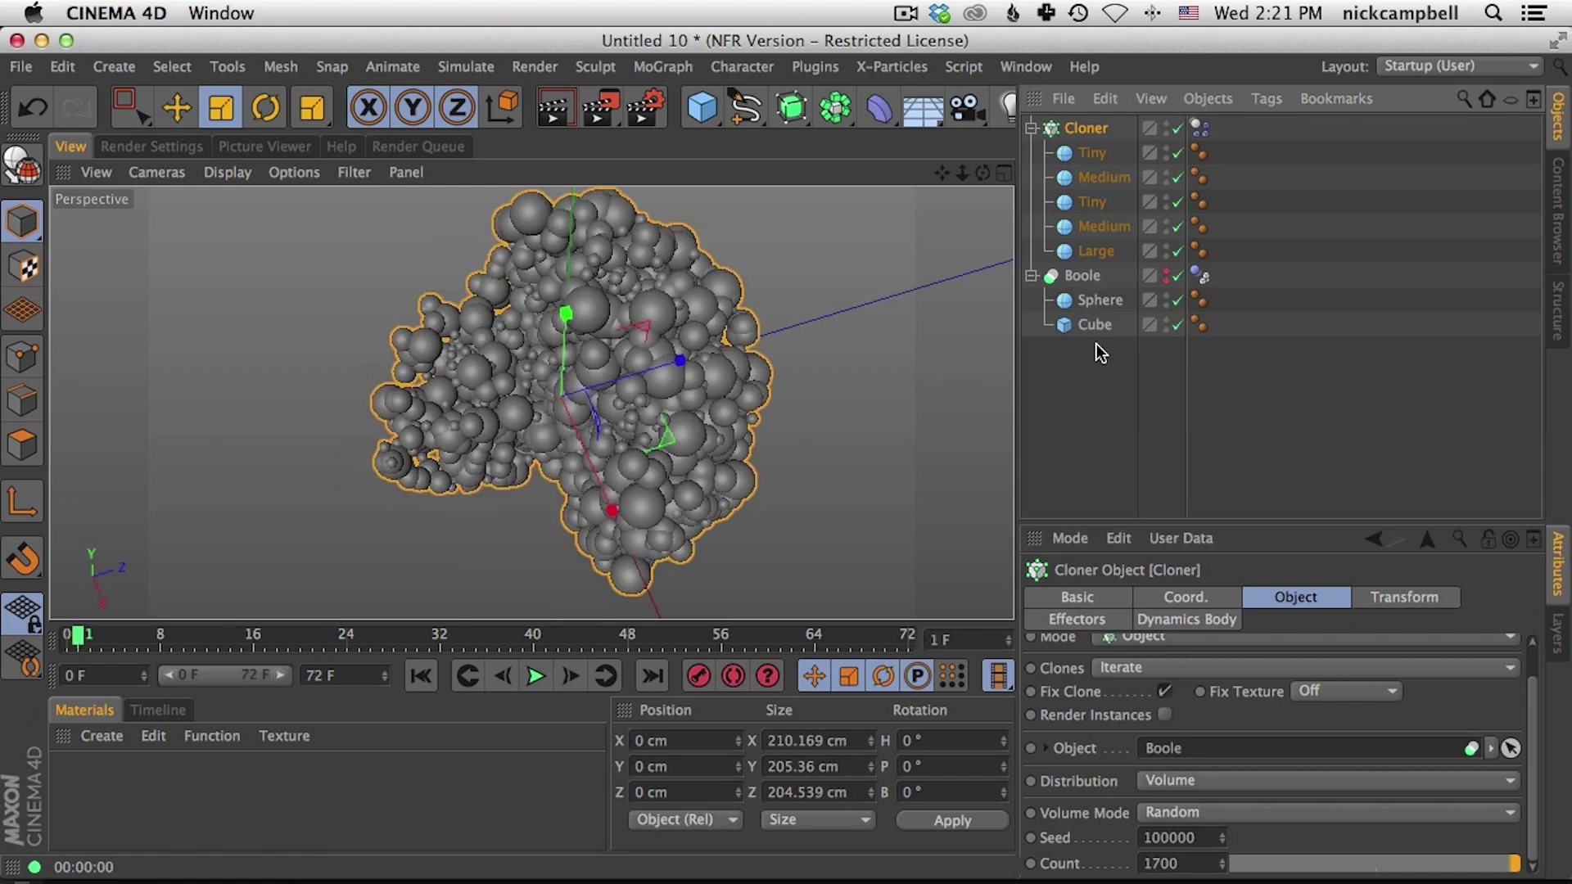
key("F8")
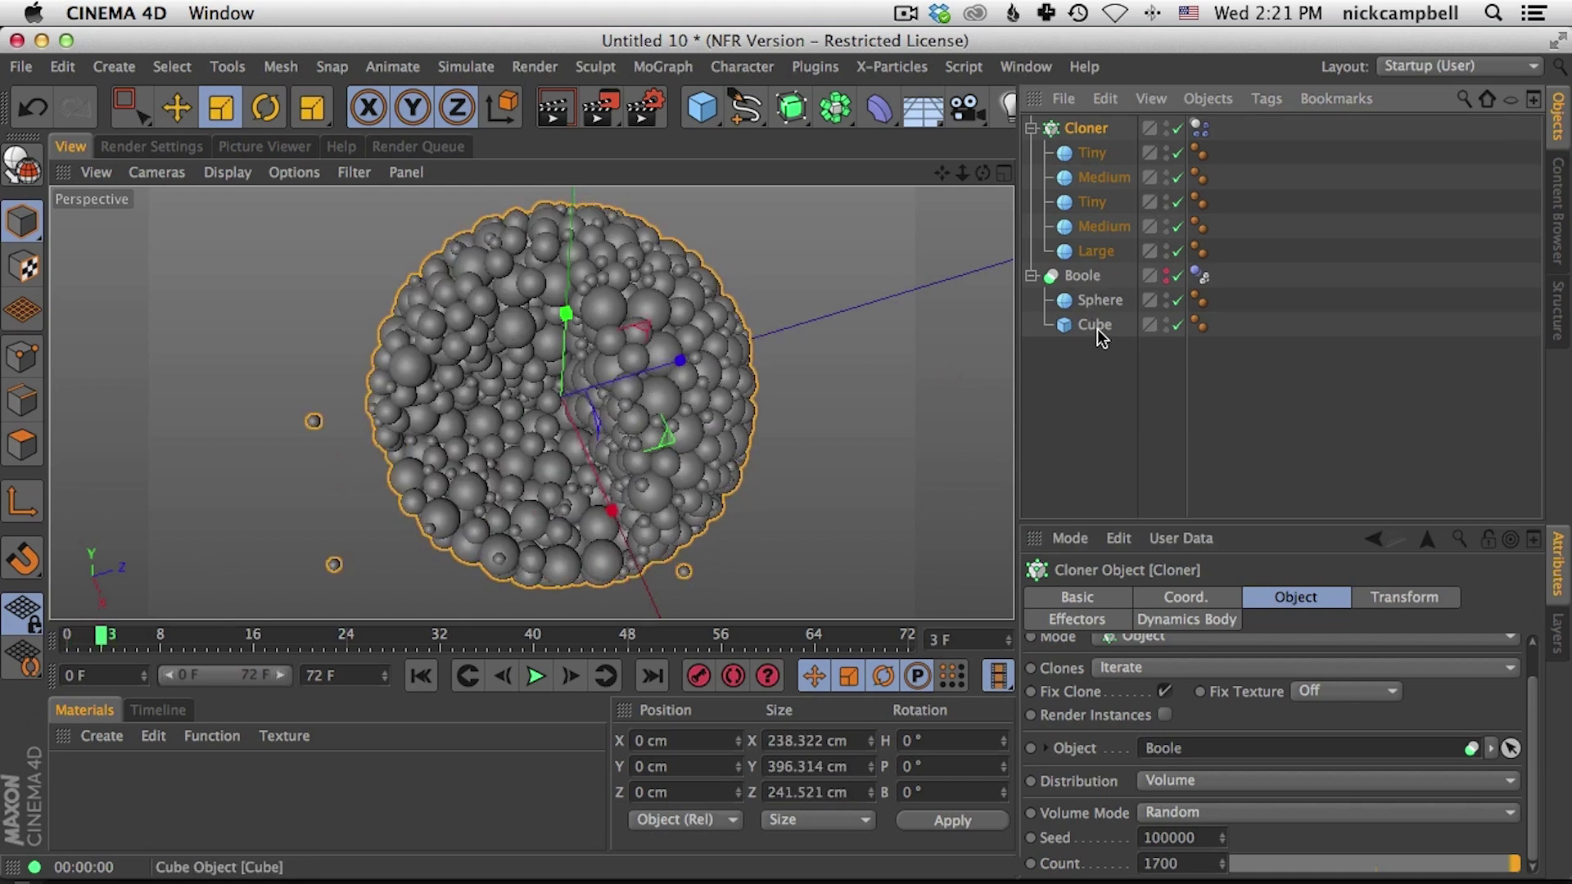
Step: Examine the packed sphere and the stray clones outside it from several angles
mouse_move(549, 421)
right_mouse_down("alt")
mouse_move(508, 440)
mouse_move(536, 424)
right_mouse_up("alt")
mouse_move(615, 362)
left_mouse_down("alt")
mouse_move(576, 533)
mouse_move(561, 554)
mouse_move(568, 519)
mouse_move(549, 542)
left_mouse_up("alt")
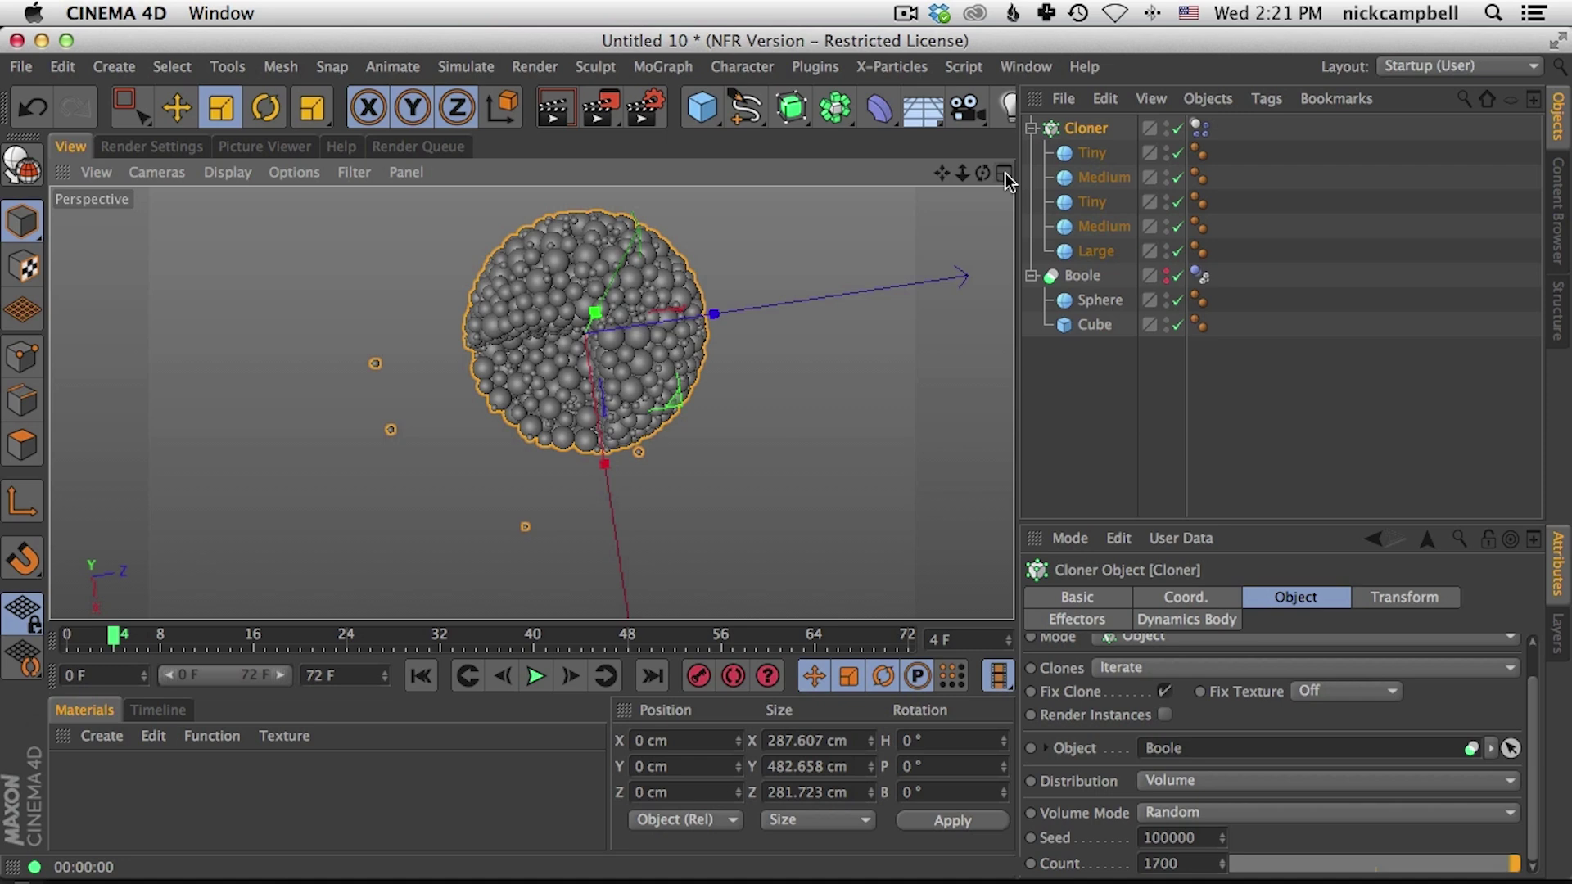
left_click_drag(587, 318, 602, 376, "alt")
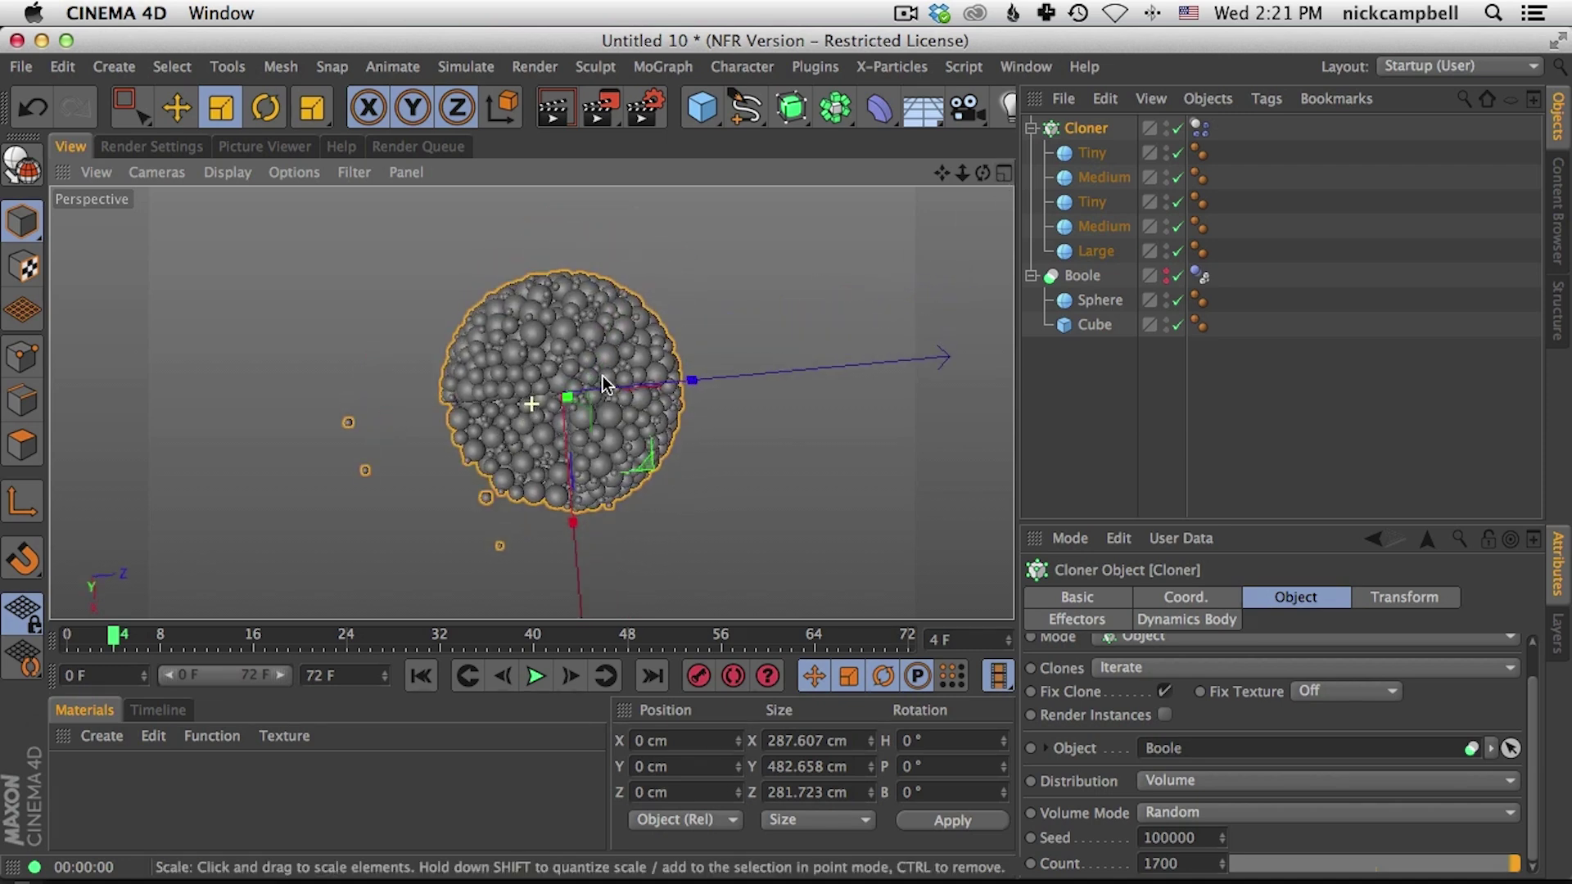
left_click(671, 65)
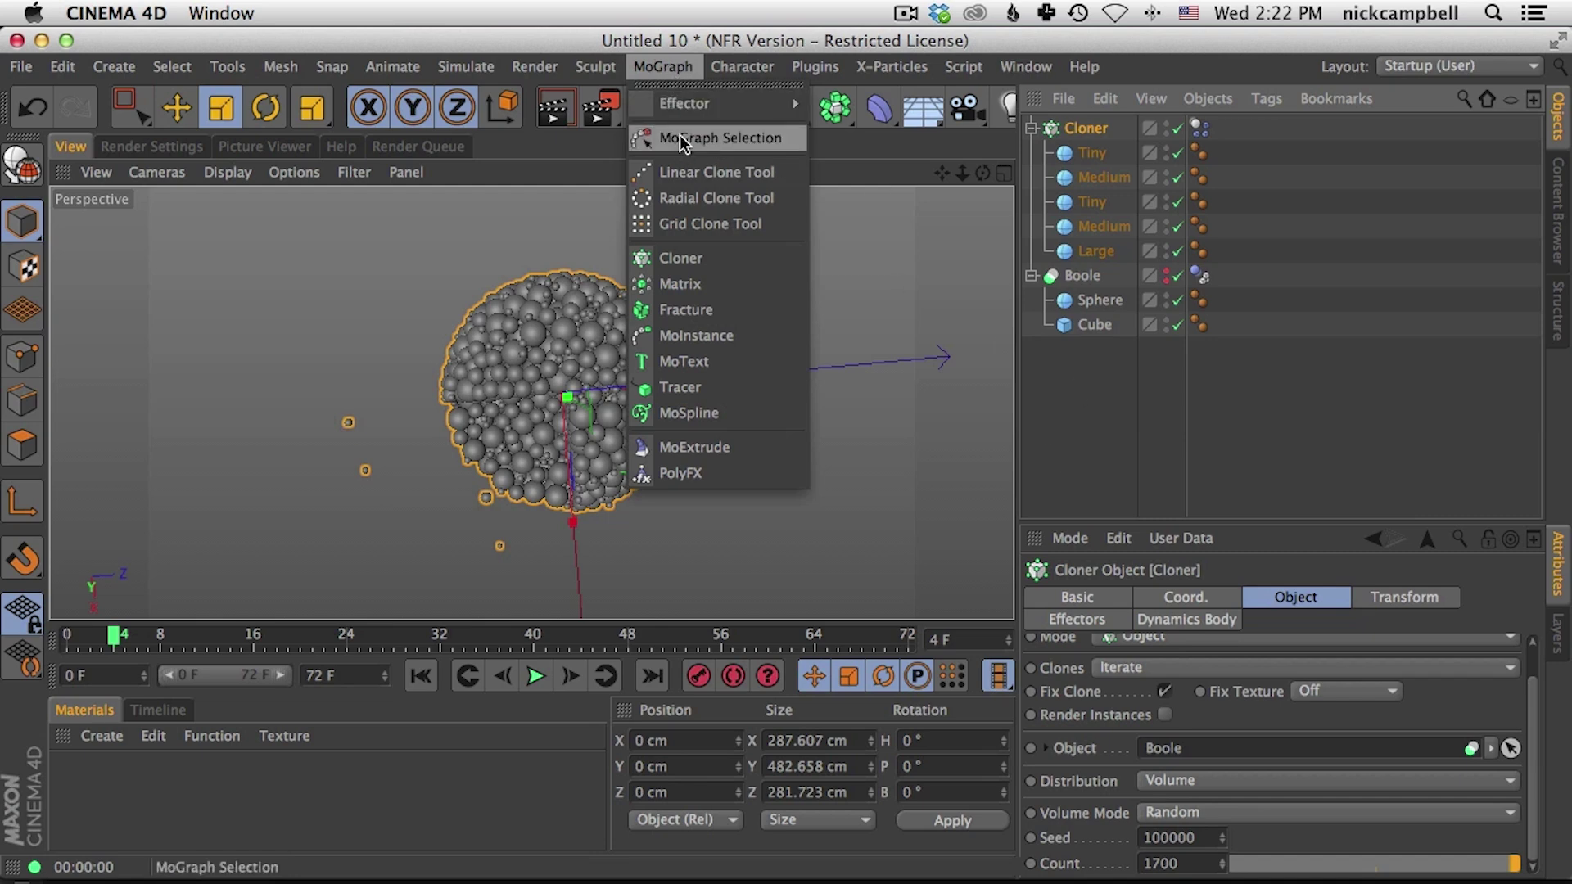
left_click(893, 290)
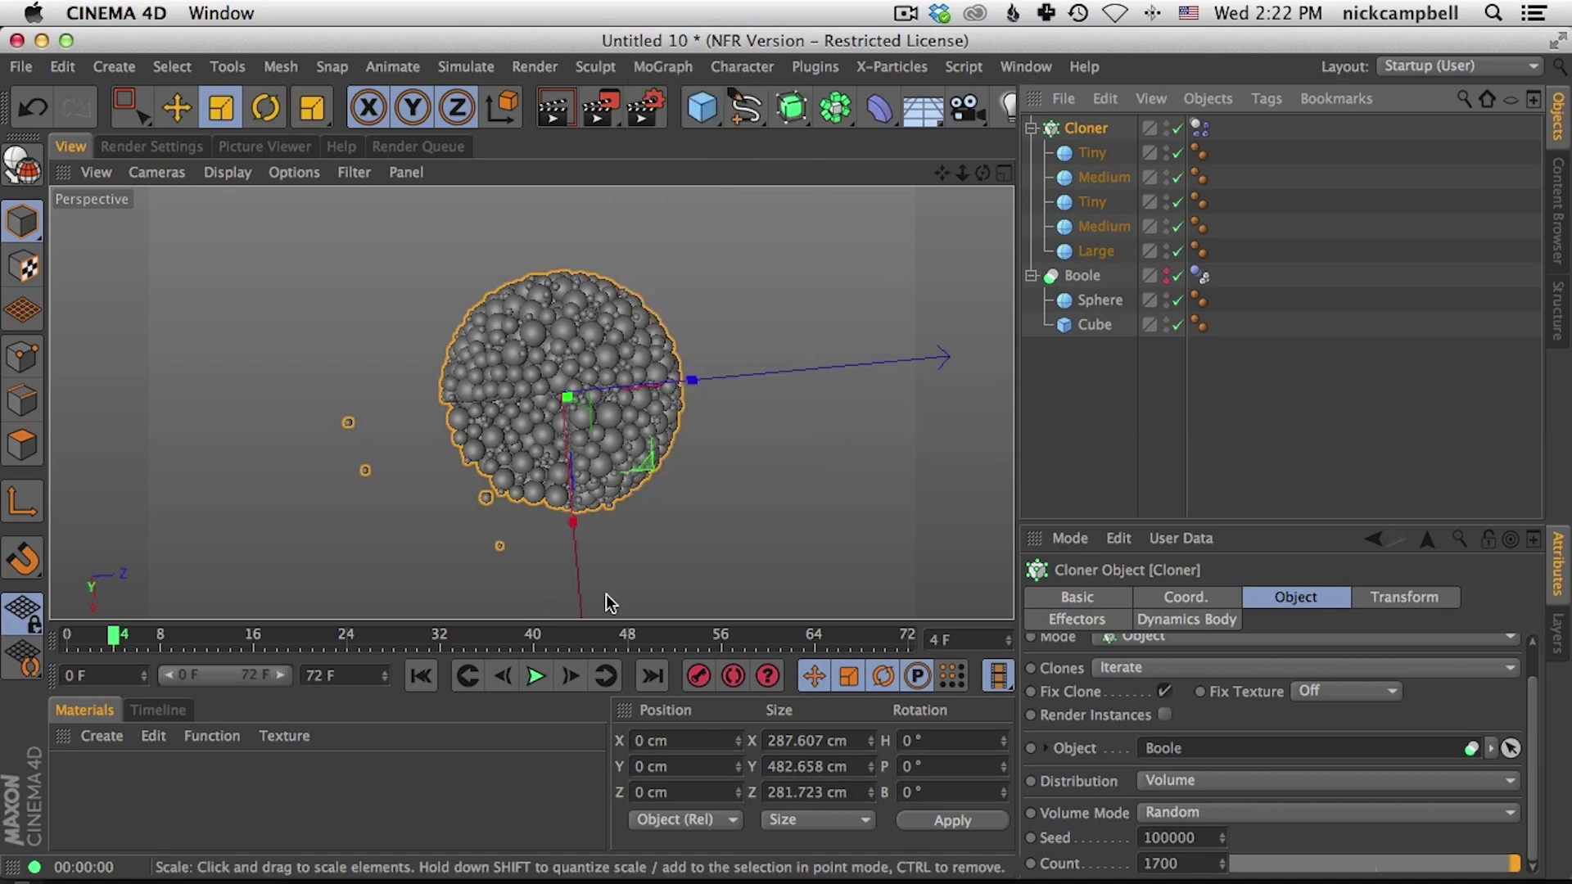
left_click_drag(588, 408, 573, 381, "alt")
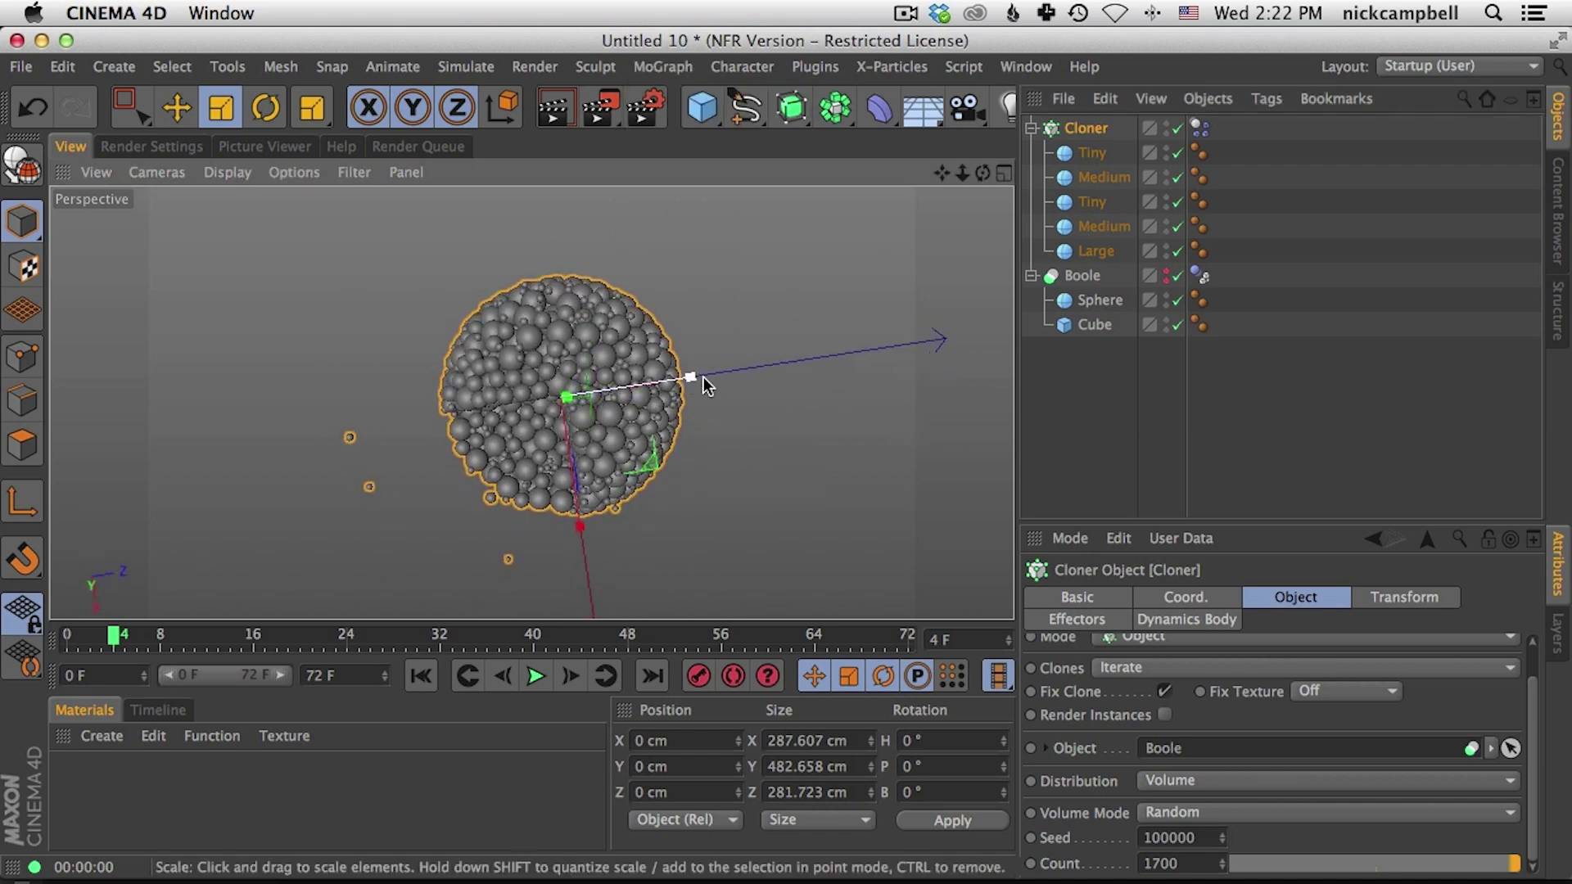
mouse_move(587, 415)
left_mouse_down("alt")
mouse_move(578, 439)
mouse_move(585, 421)
left_mouse_up("alt")
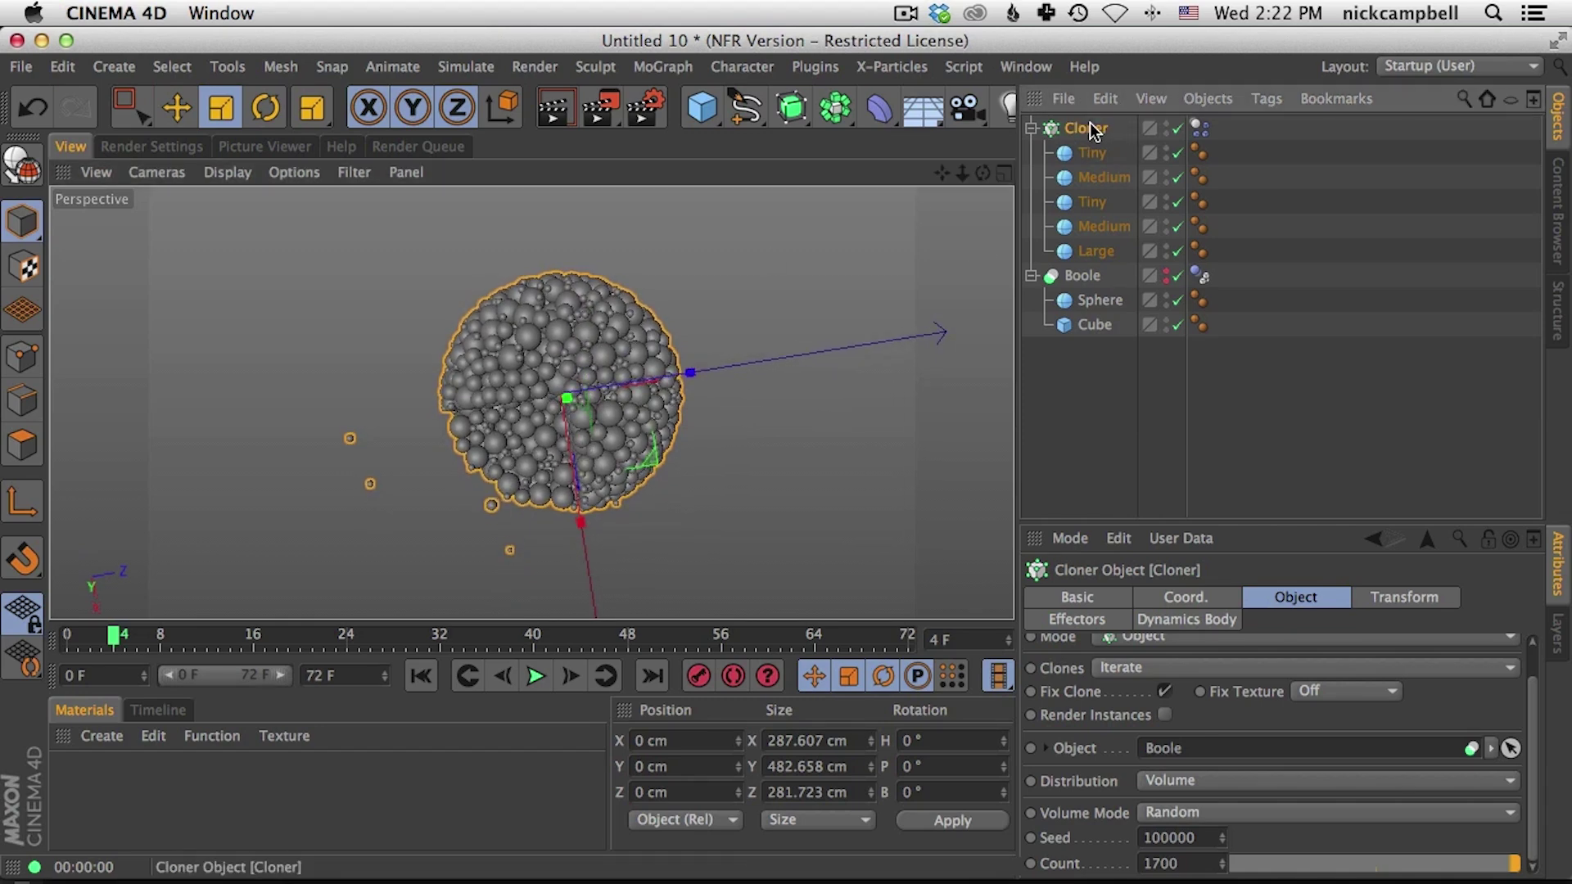
Step: Add a Plain effector to the Cloner with Position disabled, Scale and Uniform Scale enabled, and a Scale of -1
left_click(667, 67)
mouse_move(681, 105)
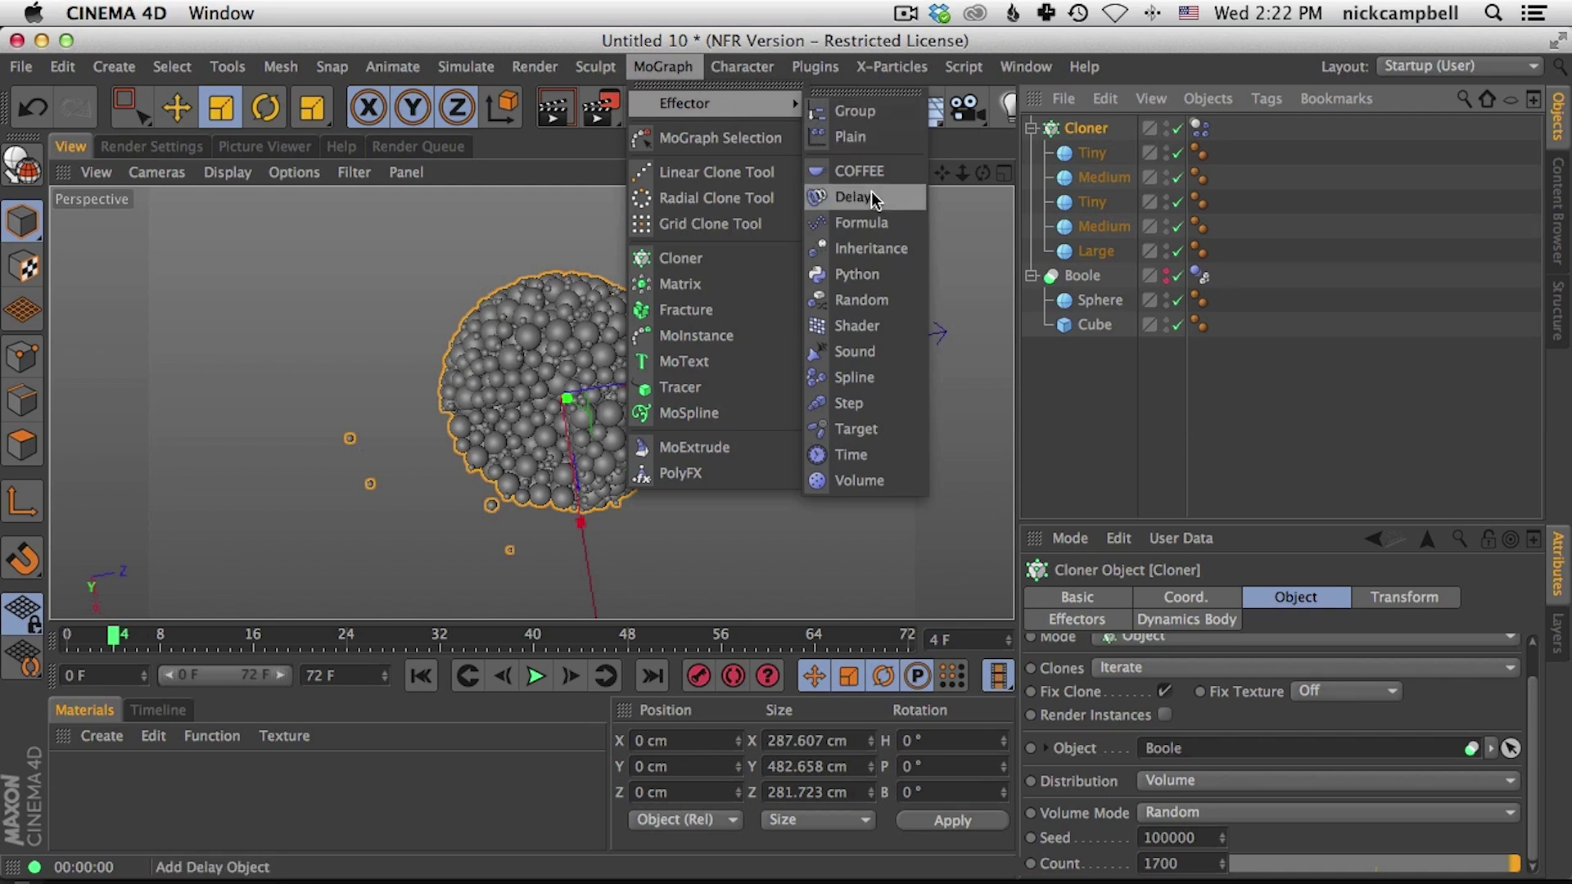
left_click(851, 136)
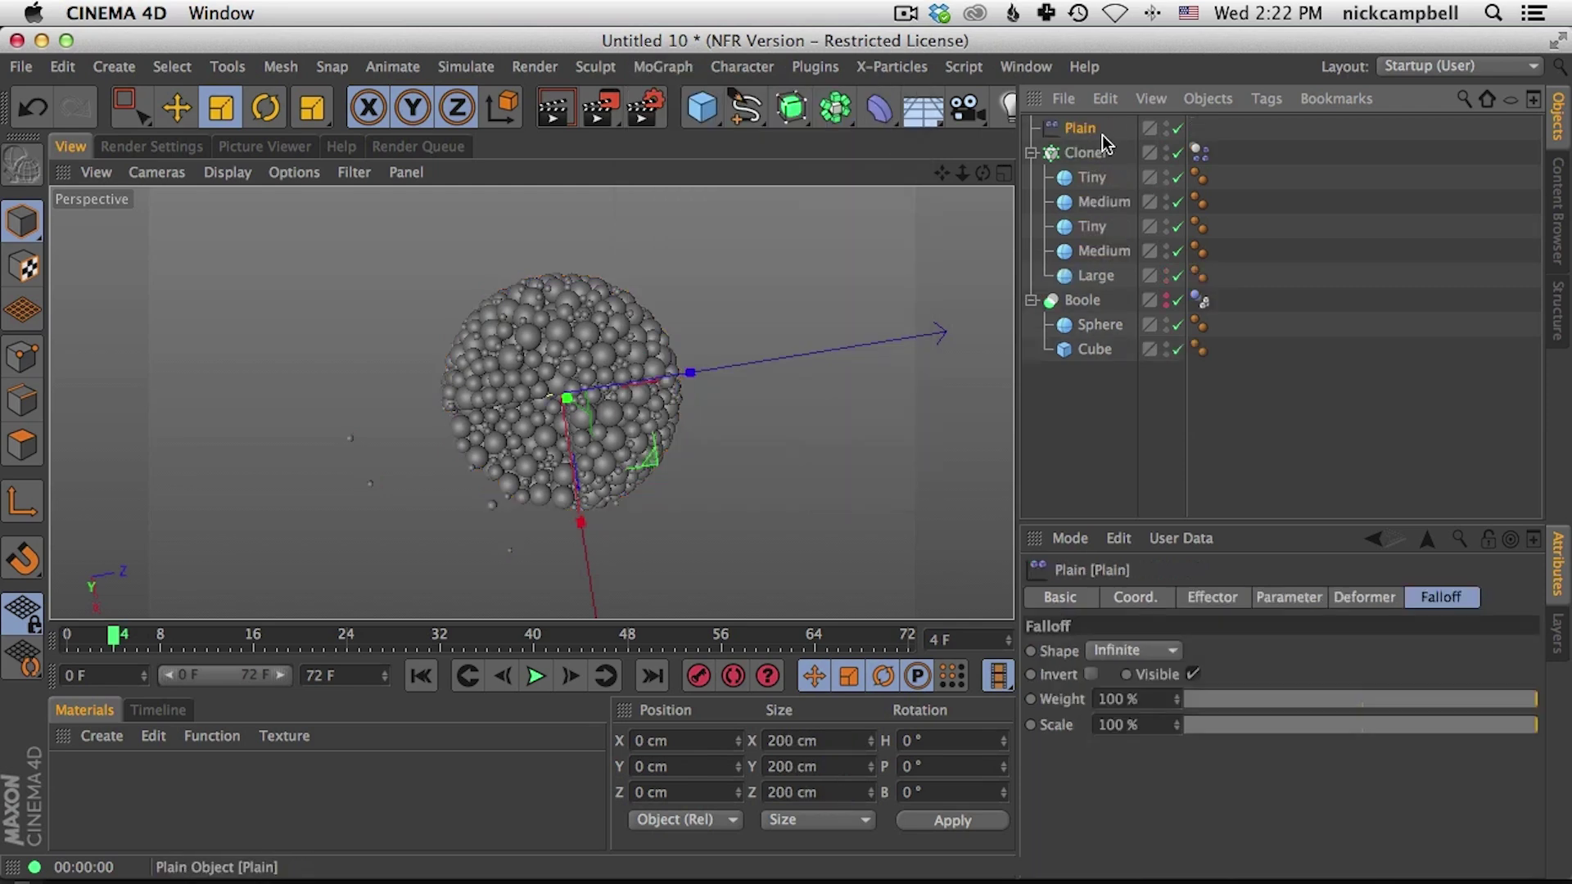
left_click(1274, 602)
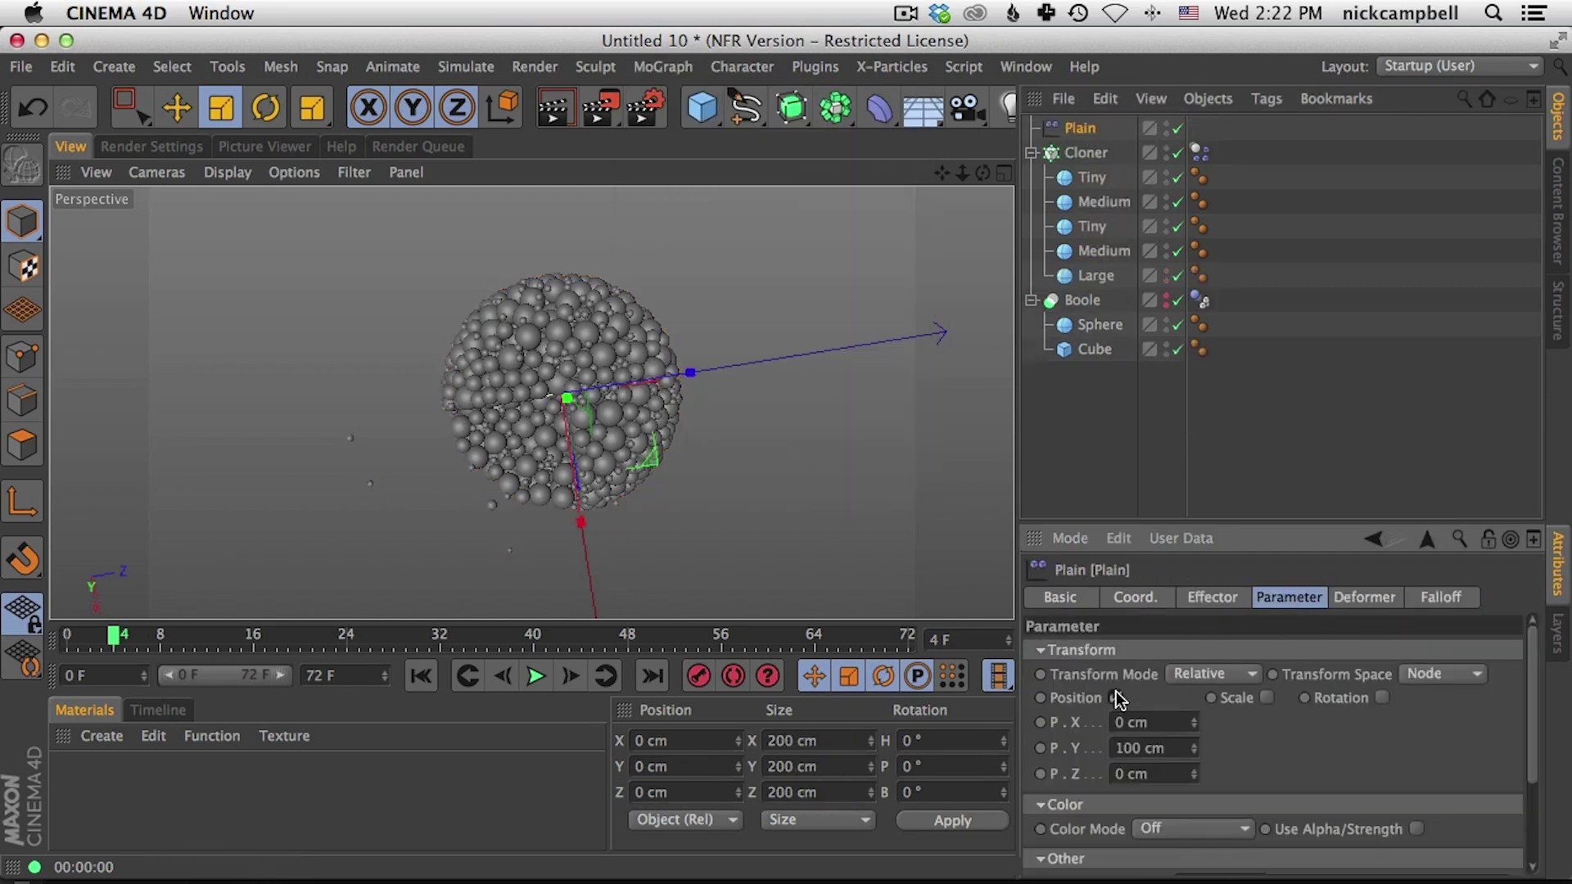
left_click(1116, 697)
left_click(1210, 697)
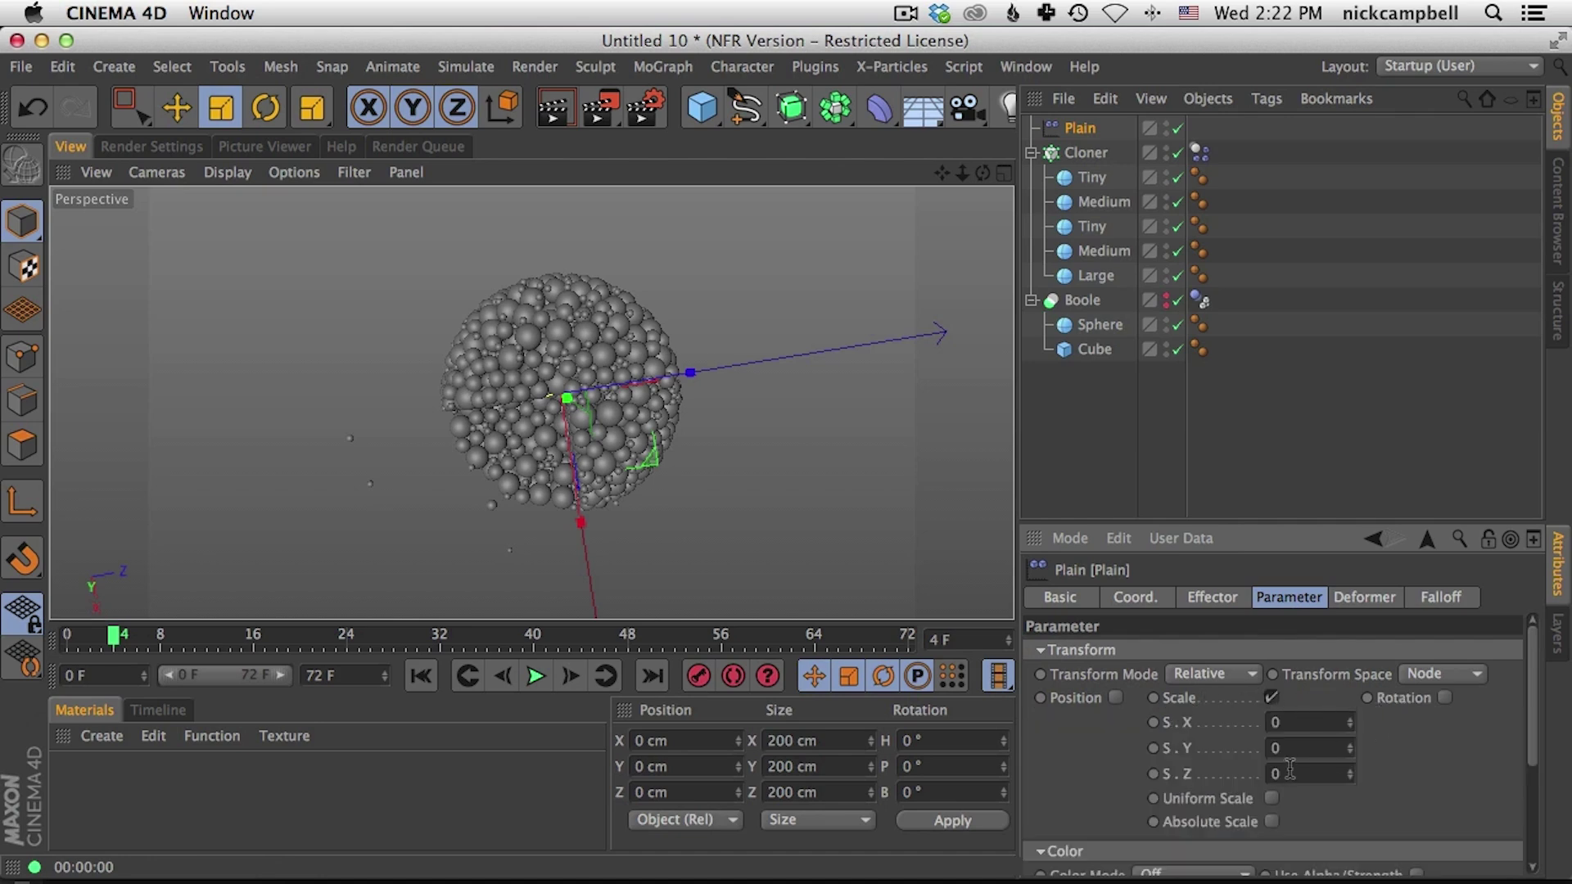
left_click(1272, 798)
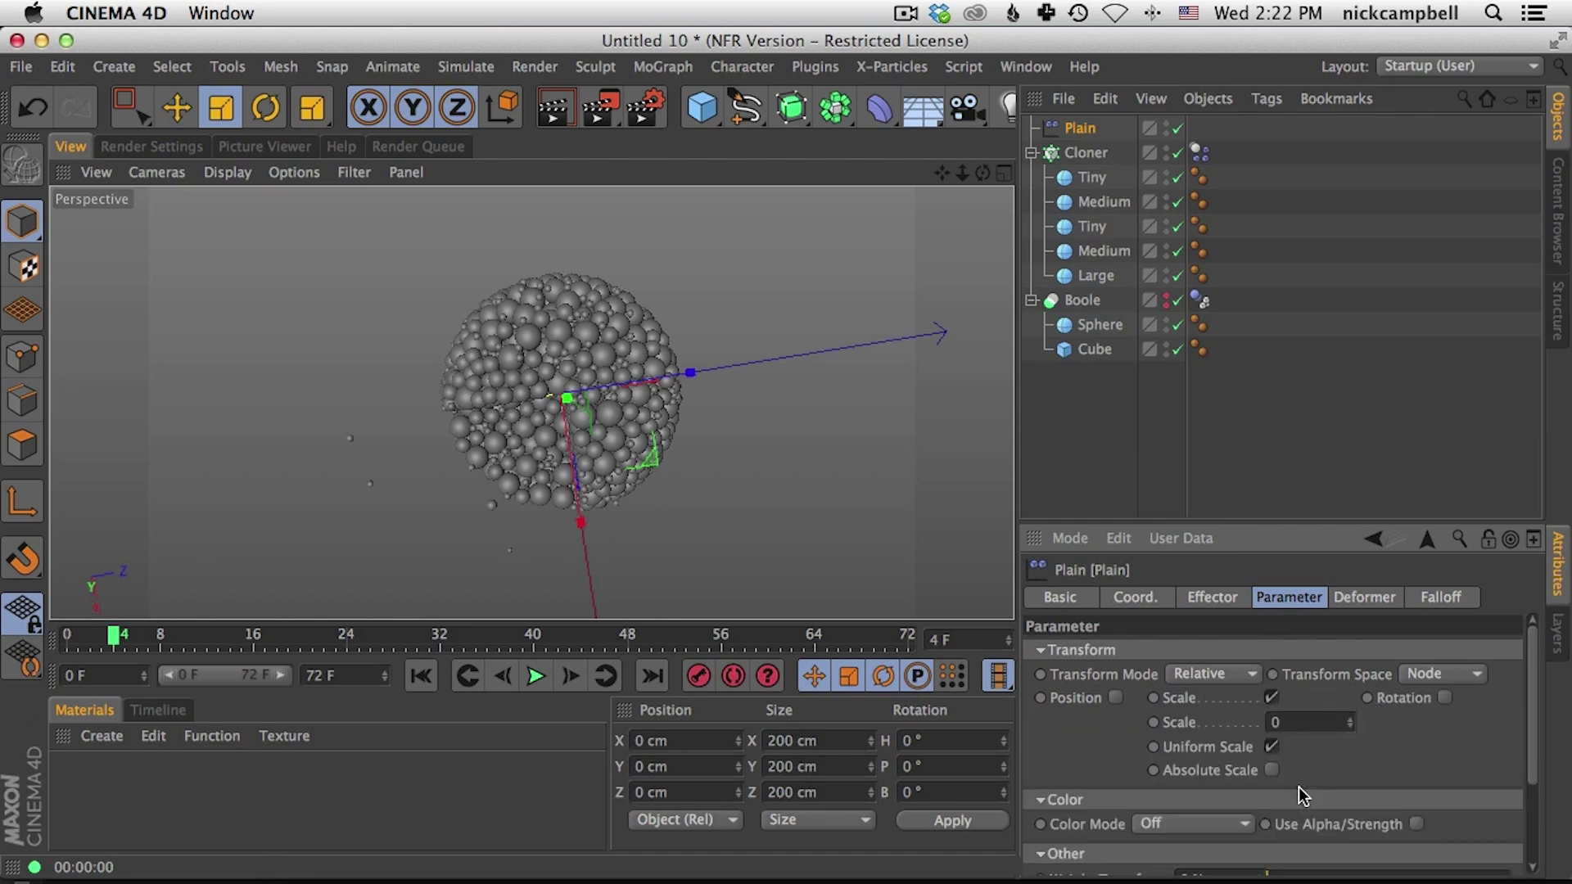
type("-1")
Step: Brush-select the stray clones outside the packed sphere with the MoGraph Selection tool on the Cloner
left_click(1089, 153)
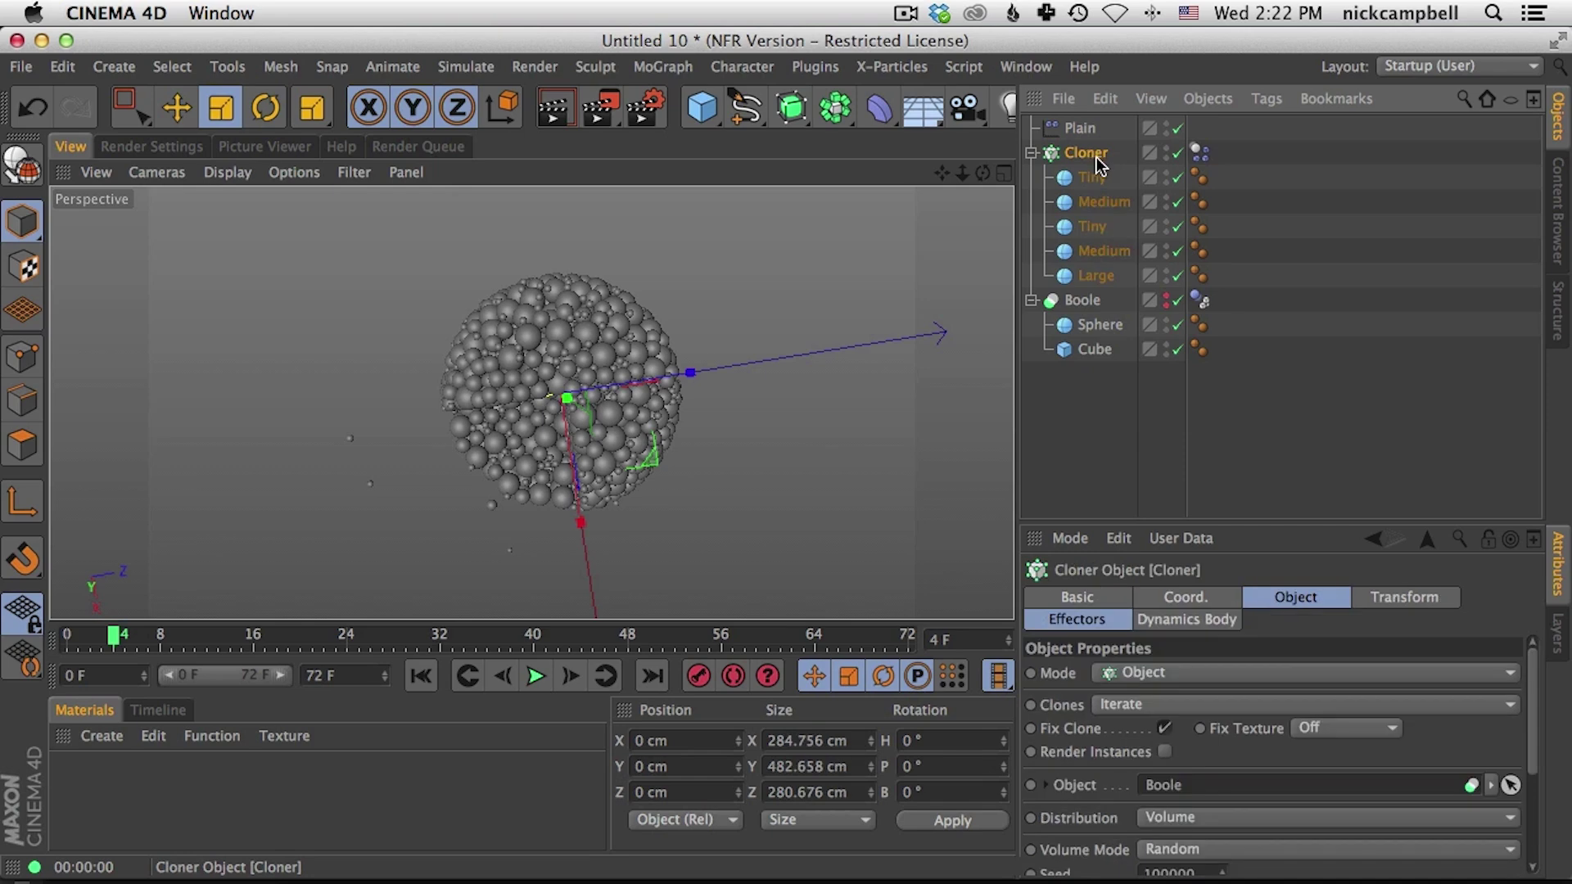
left_click(649, 66)
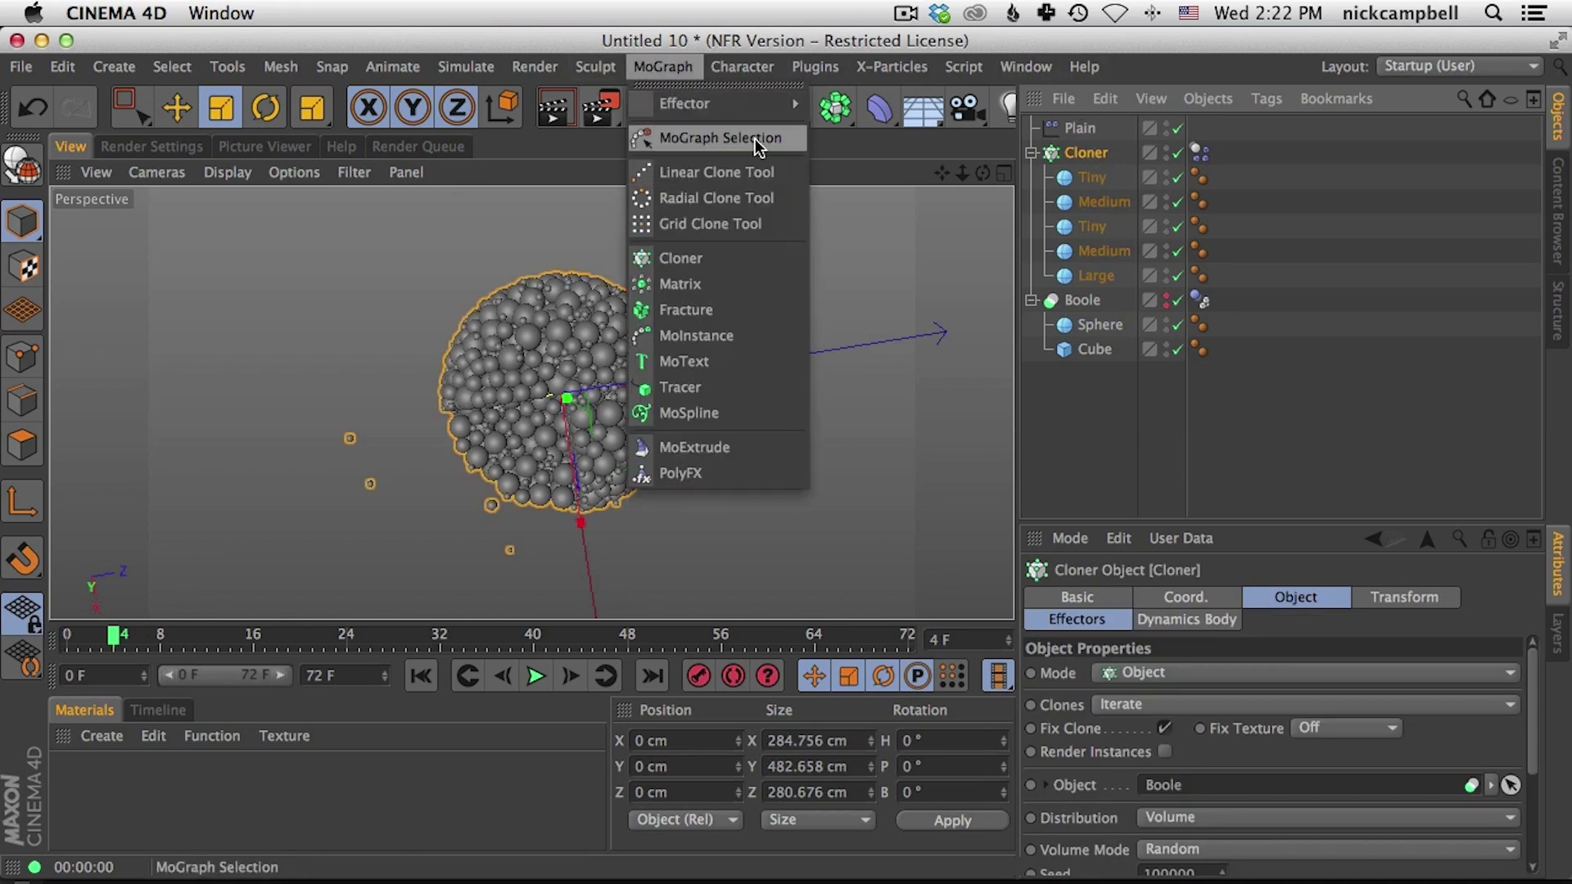
left_click(762, 140)
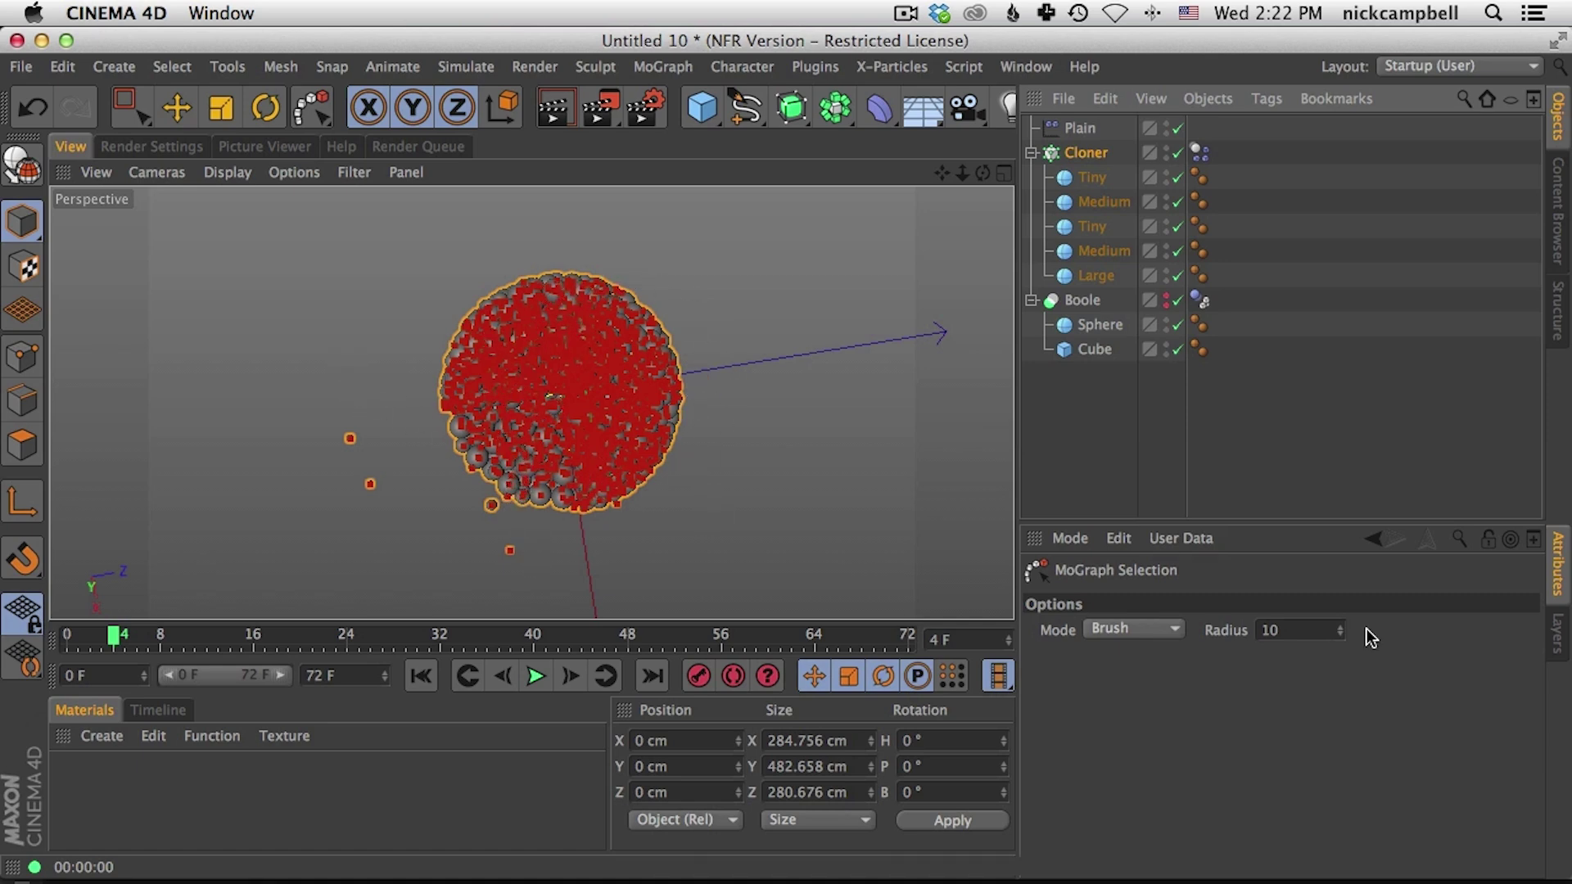
mouse_move(368, 429)
left_mouse_down()
mouse_move(347, 431)
mouse_move(379, 501)
left_mouse_up()
mouse_move(494, 508)
left_mouse_down()
mouse_move(509, 558)
mouse_move(366, 493)
mouse_move(343, 428)
mouse_move(562, 382)
mouse_move(551, 344)
mouse_move(563, 360)
left_mouse_up()
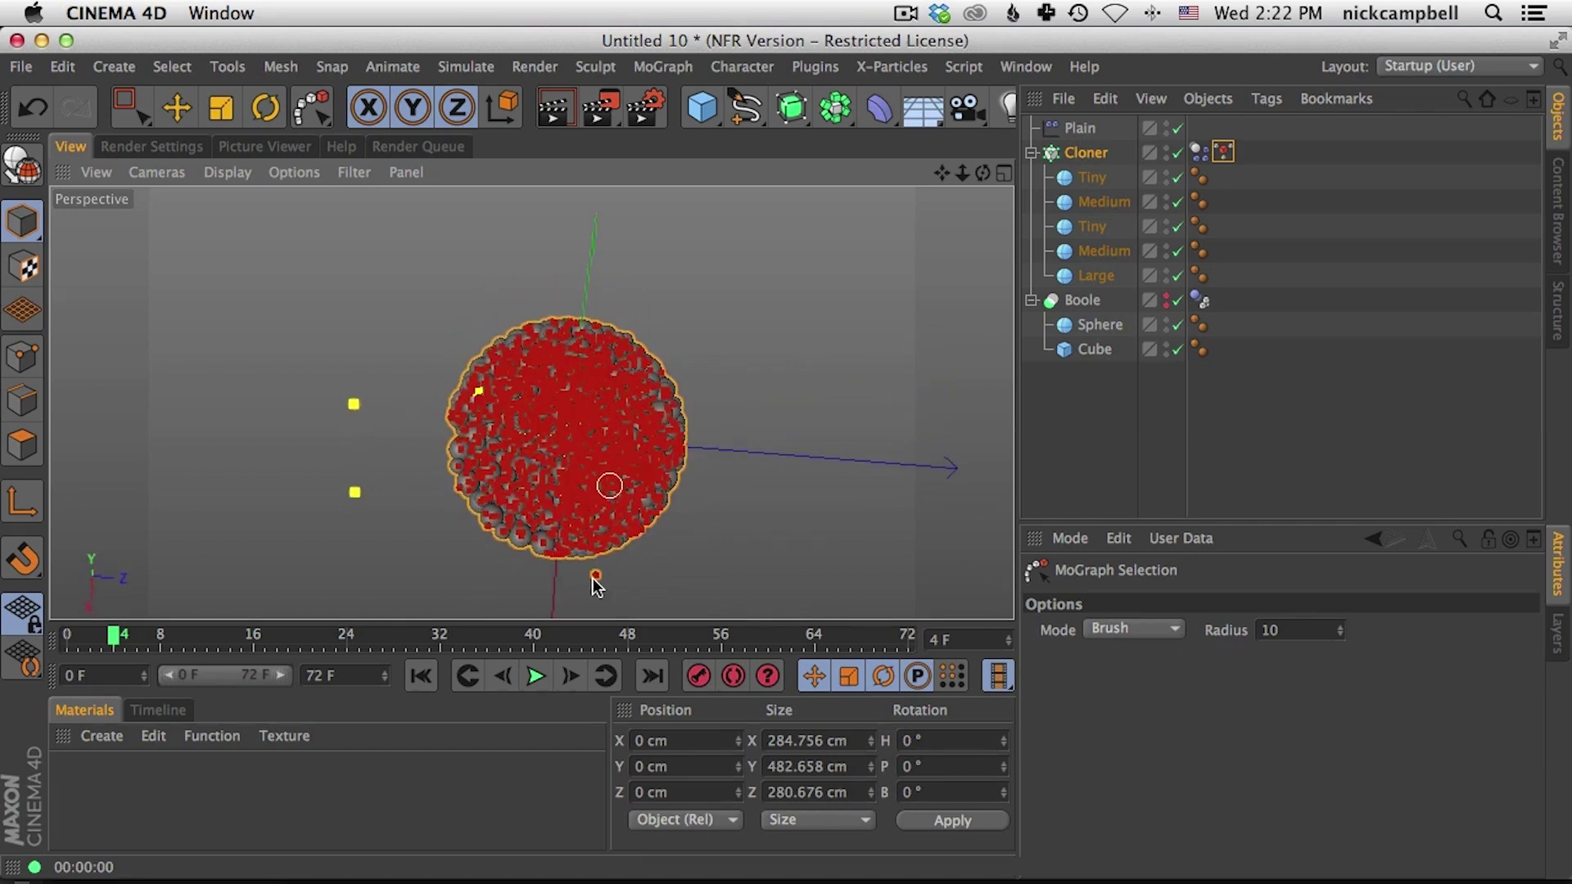
left_click(600, 577)
left_click_drag(603, 445, 672, 436, "alt")
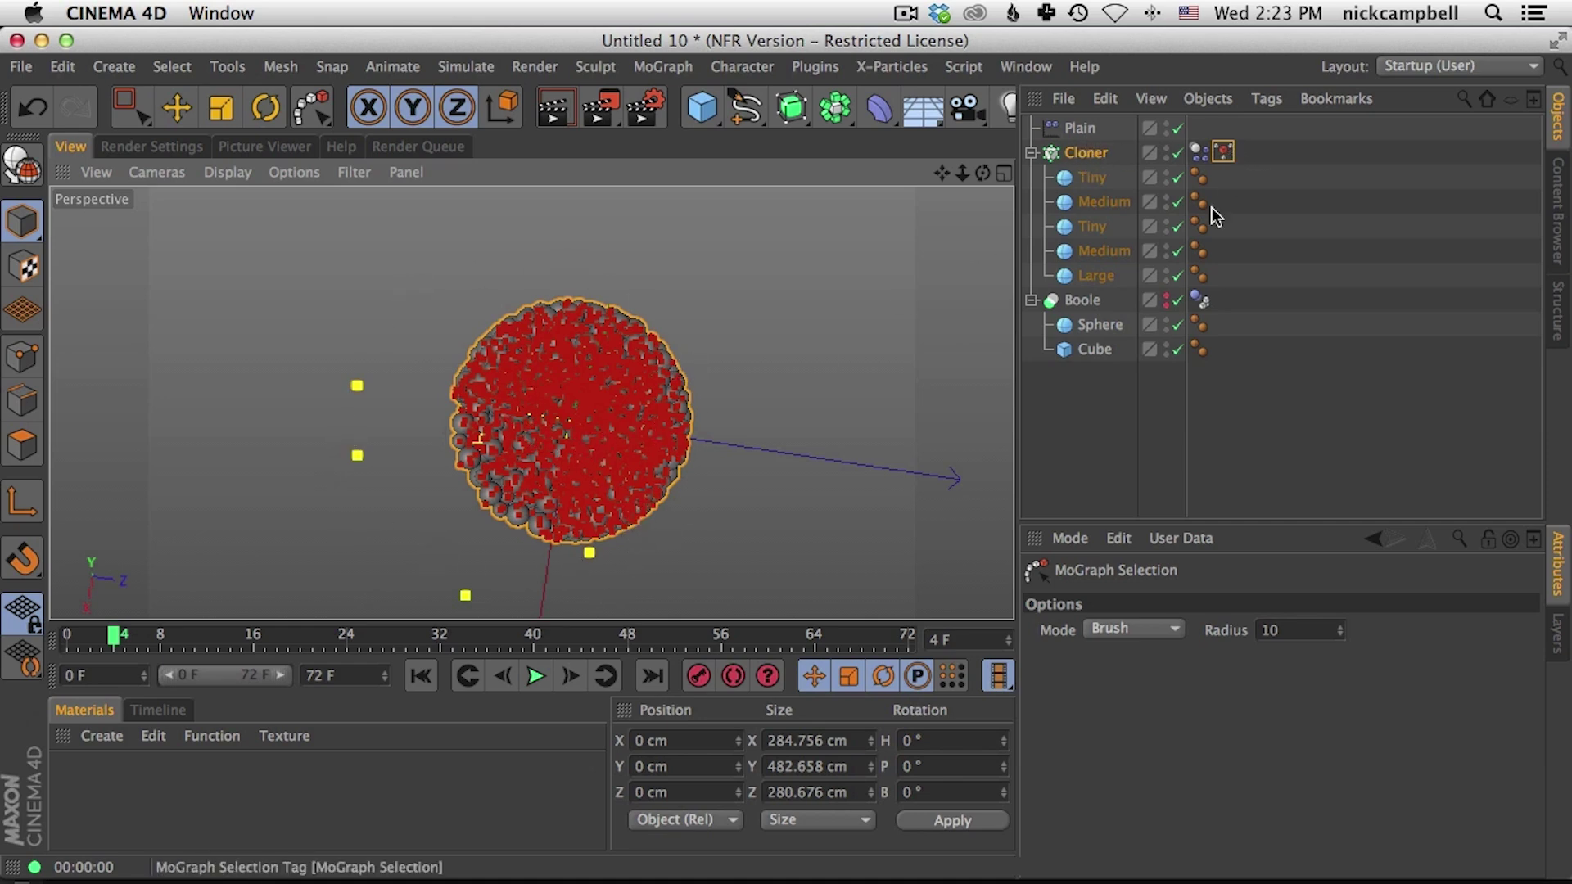
Step: Assign the Cloner's MoGraph Selection tag as the Plain effector's Selection
left_click(1088, 153)
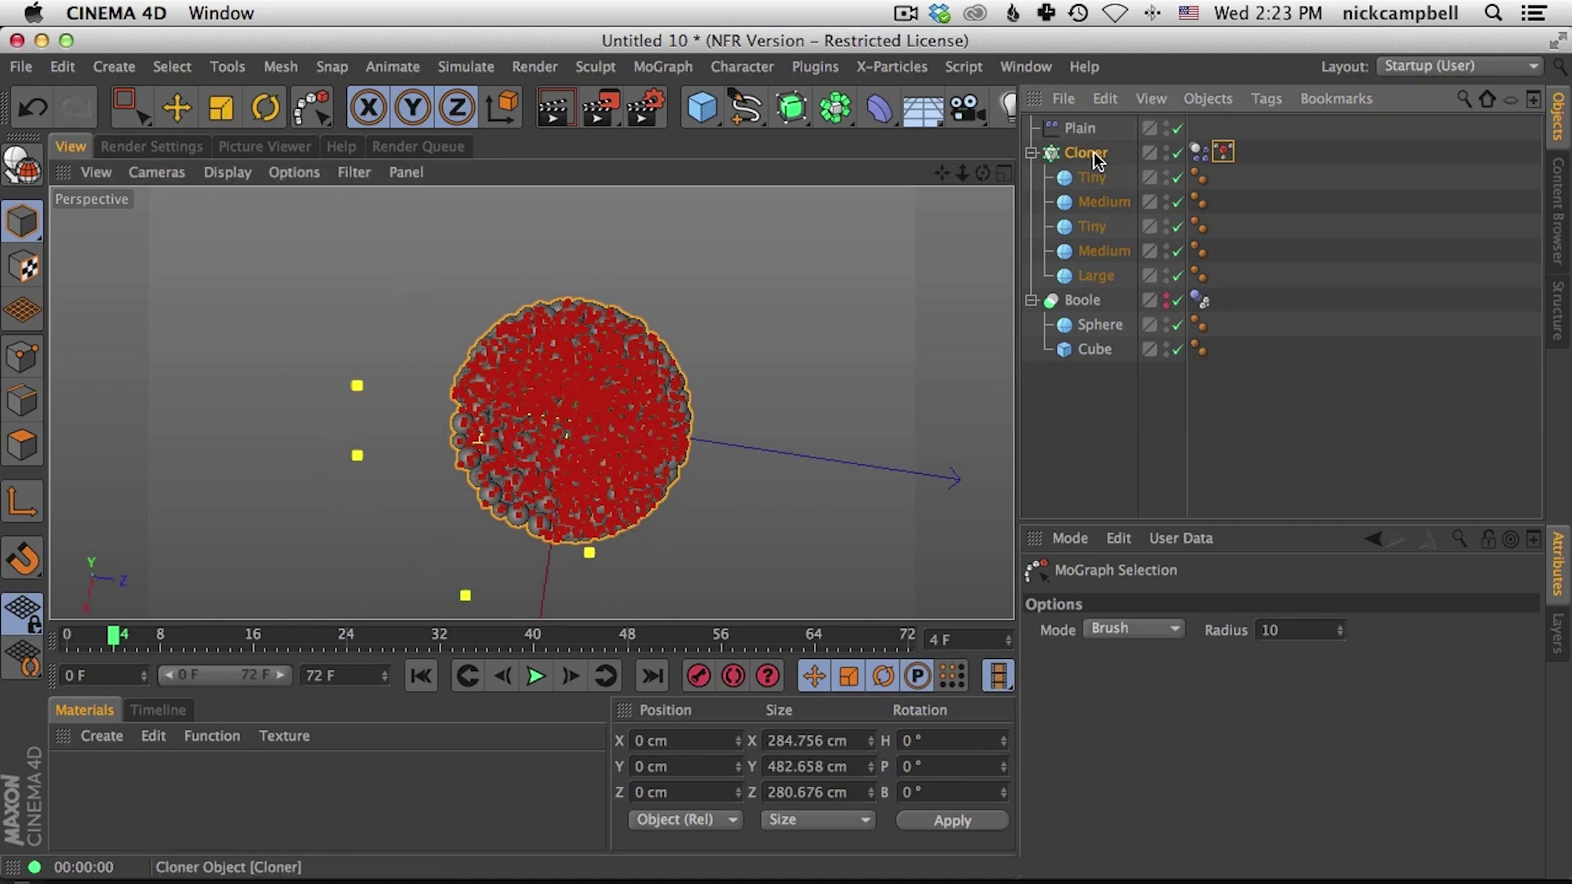
left_click(1224, 152)
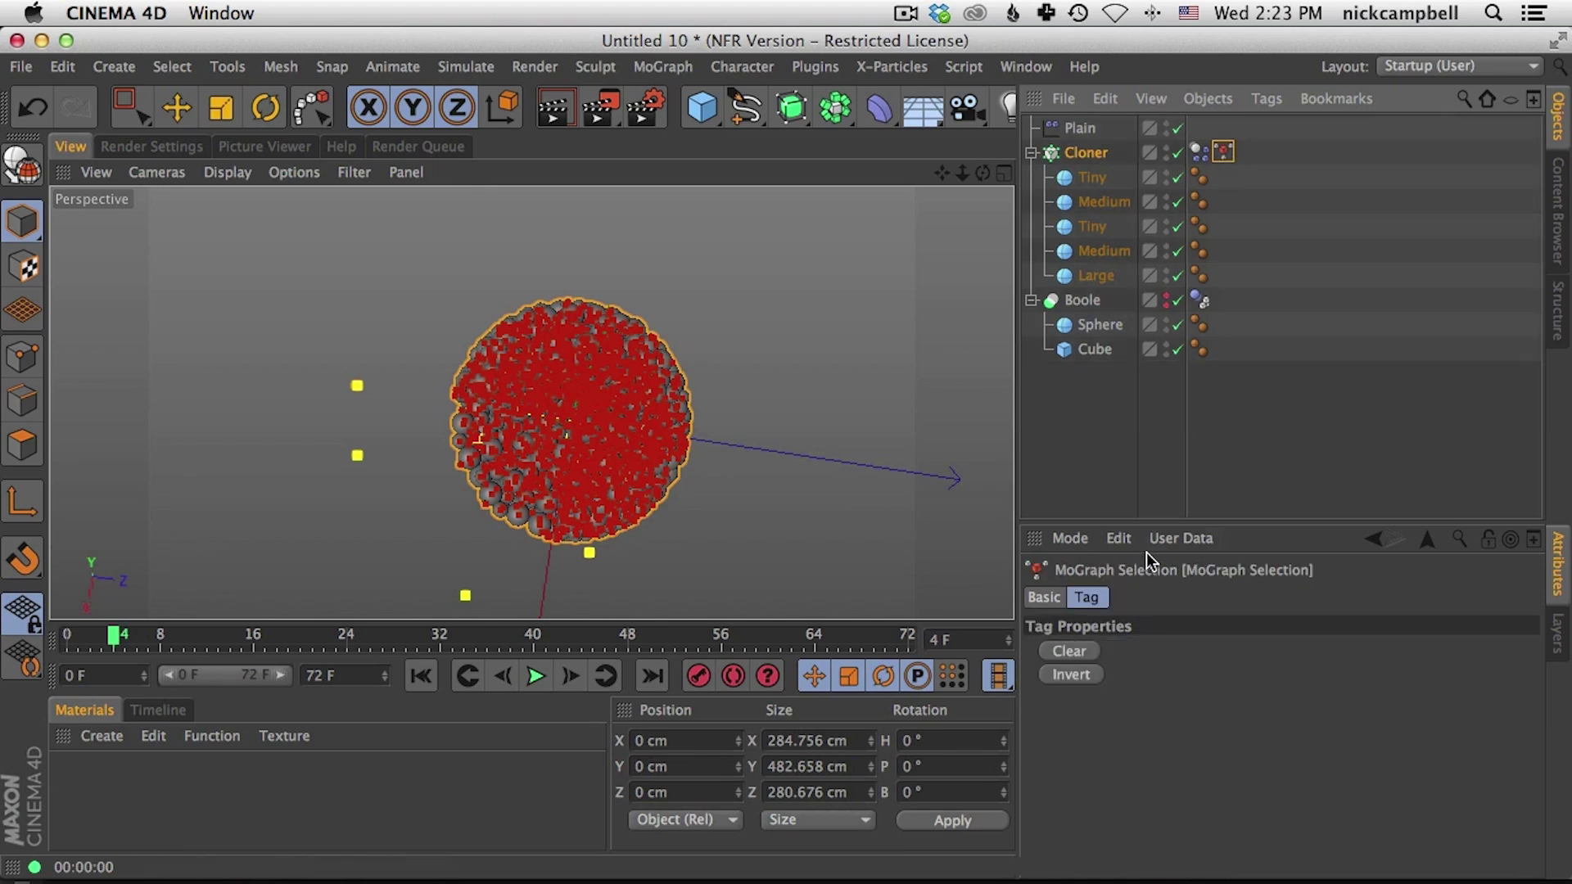
left_click(1079, 128)
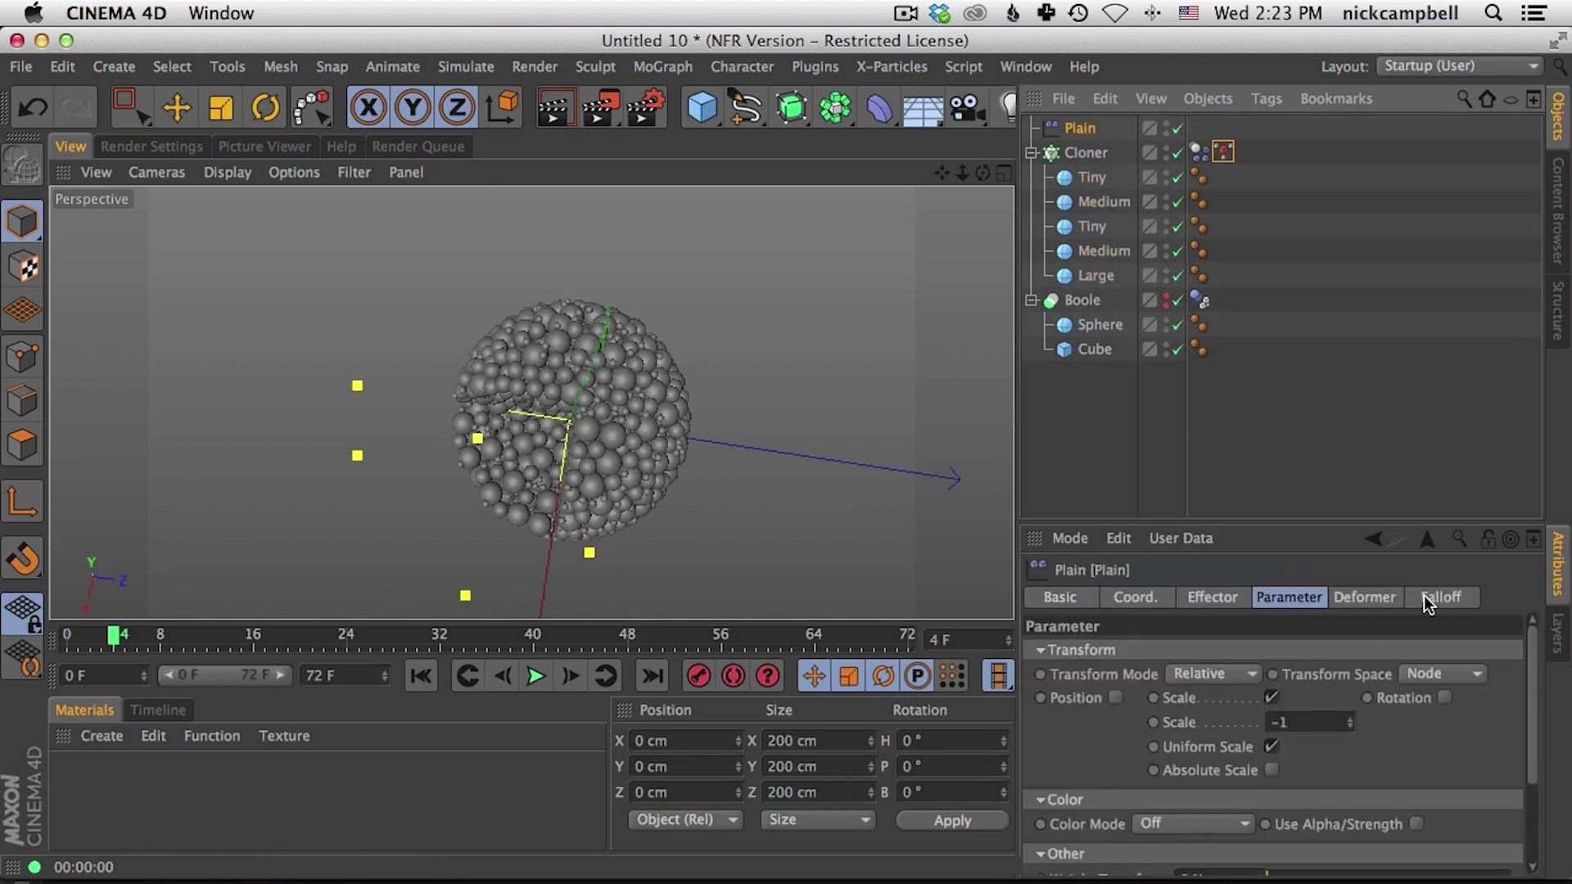
left_click(1205, 596)
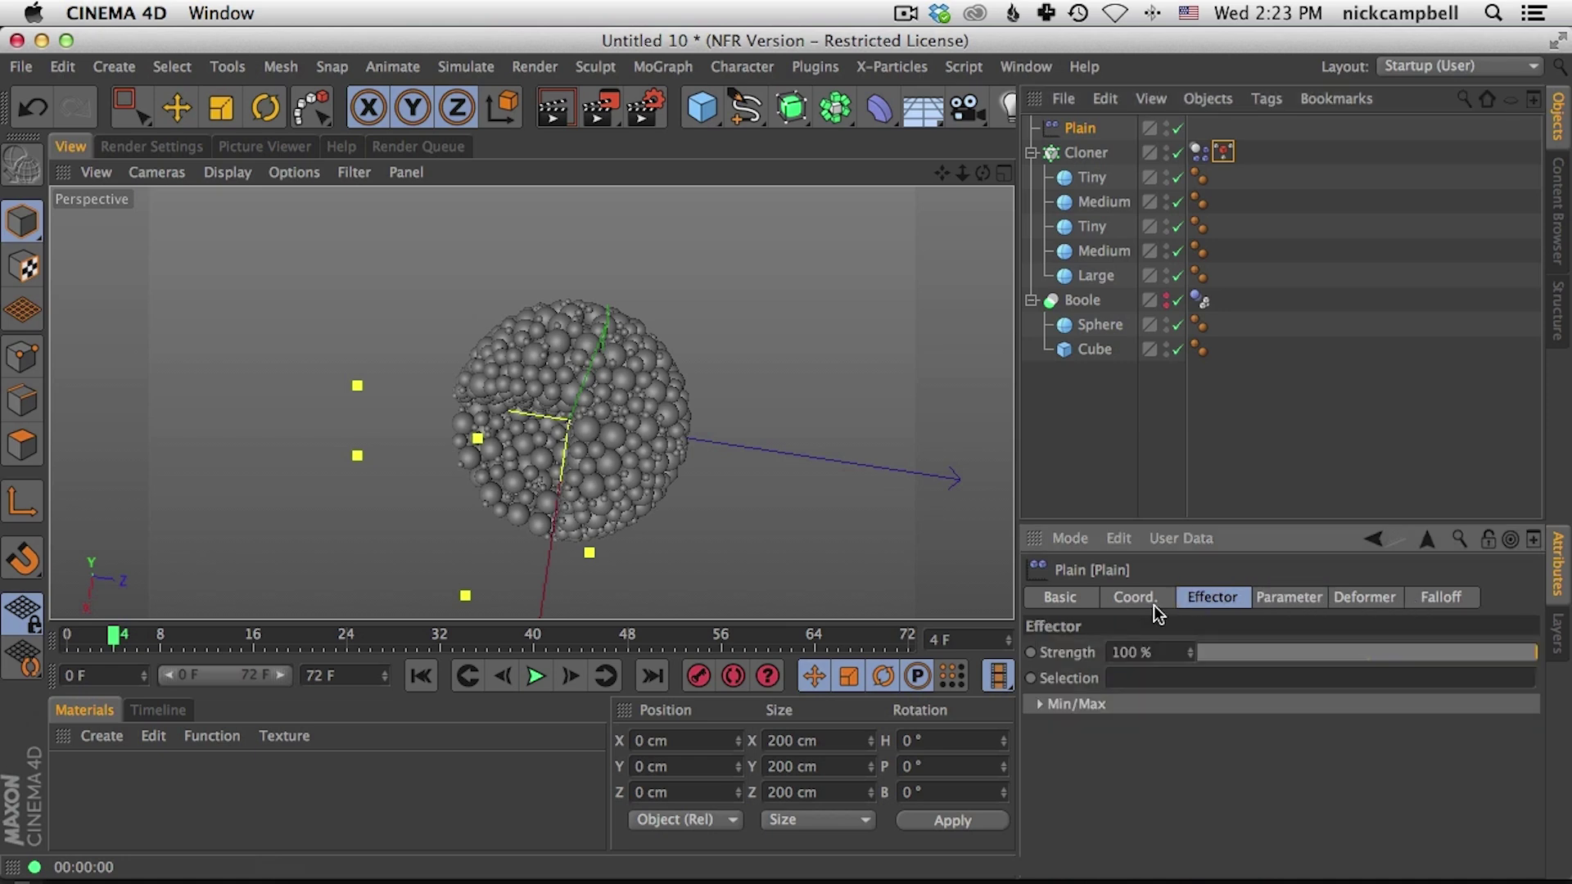
left_click_drag(1223, 152, 1187, 685)
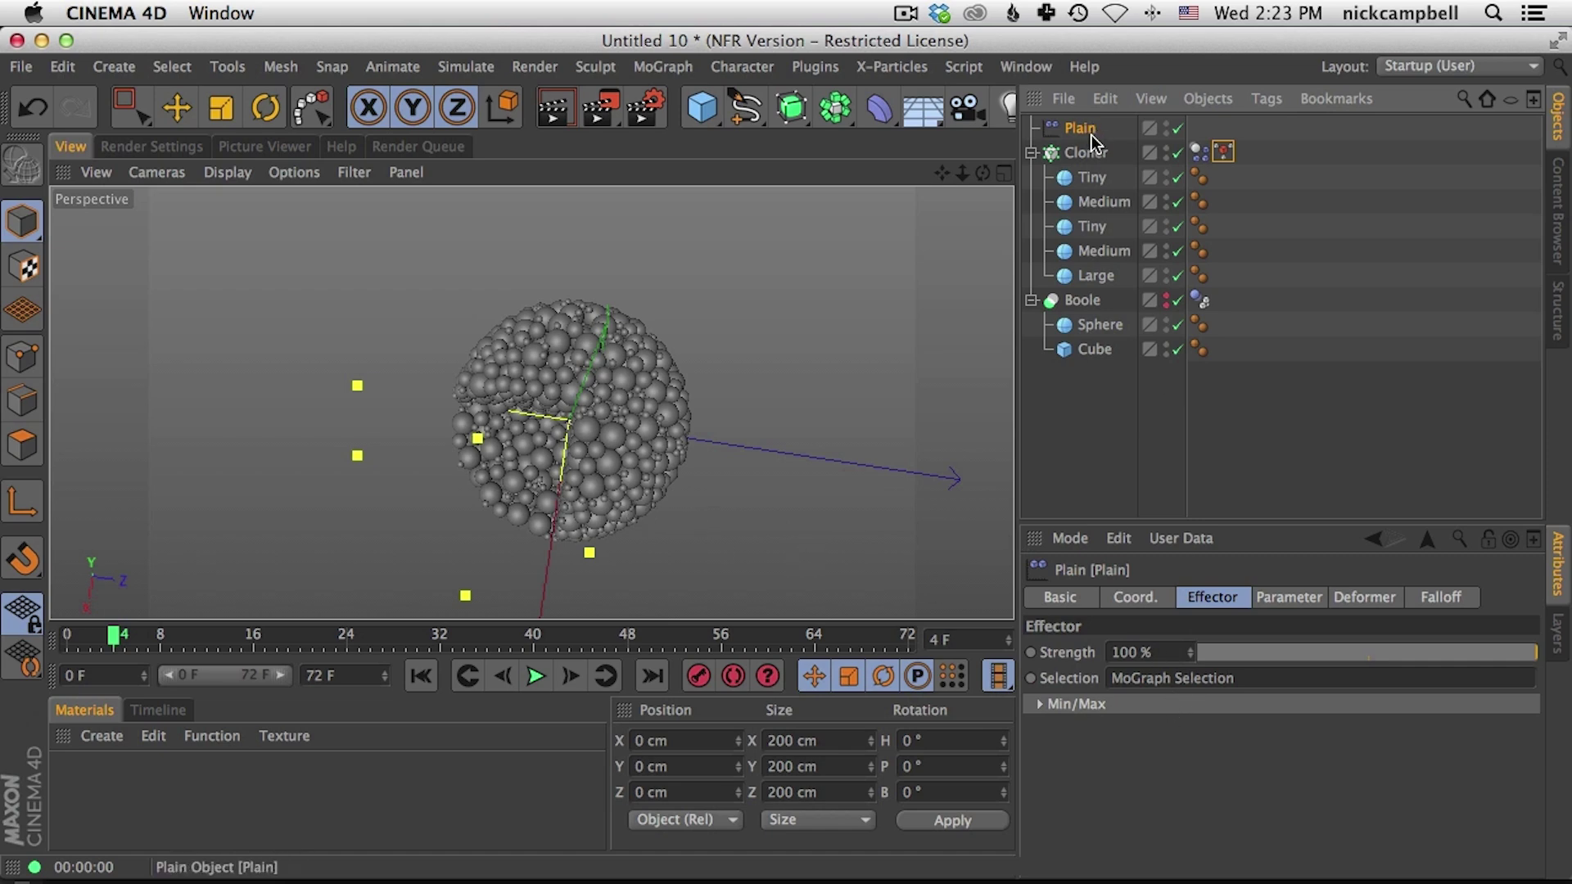
Step: Deselect all objects, advance the simulation to frame 5 and render the viewport to check the stray clones
left_click(1096, 435)
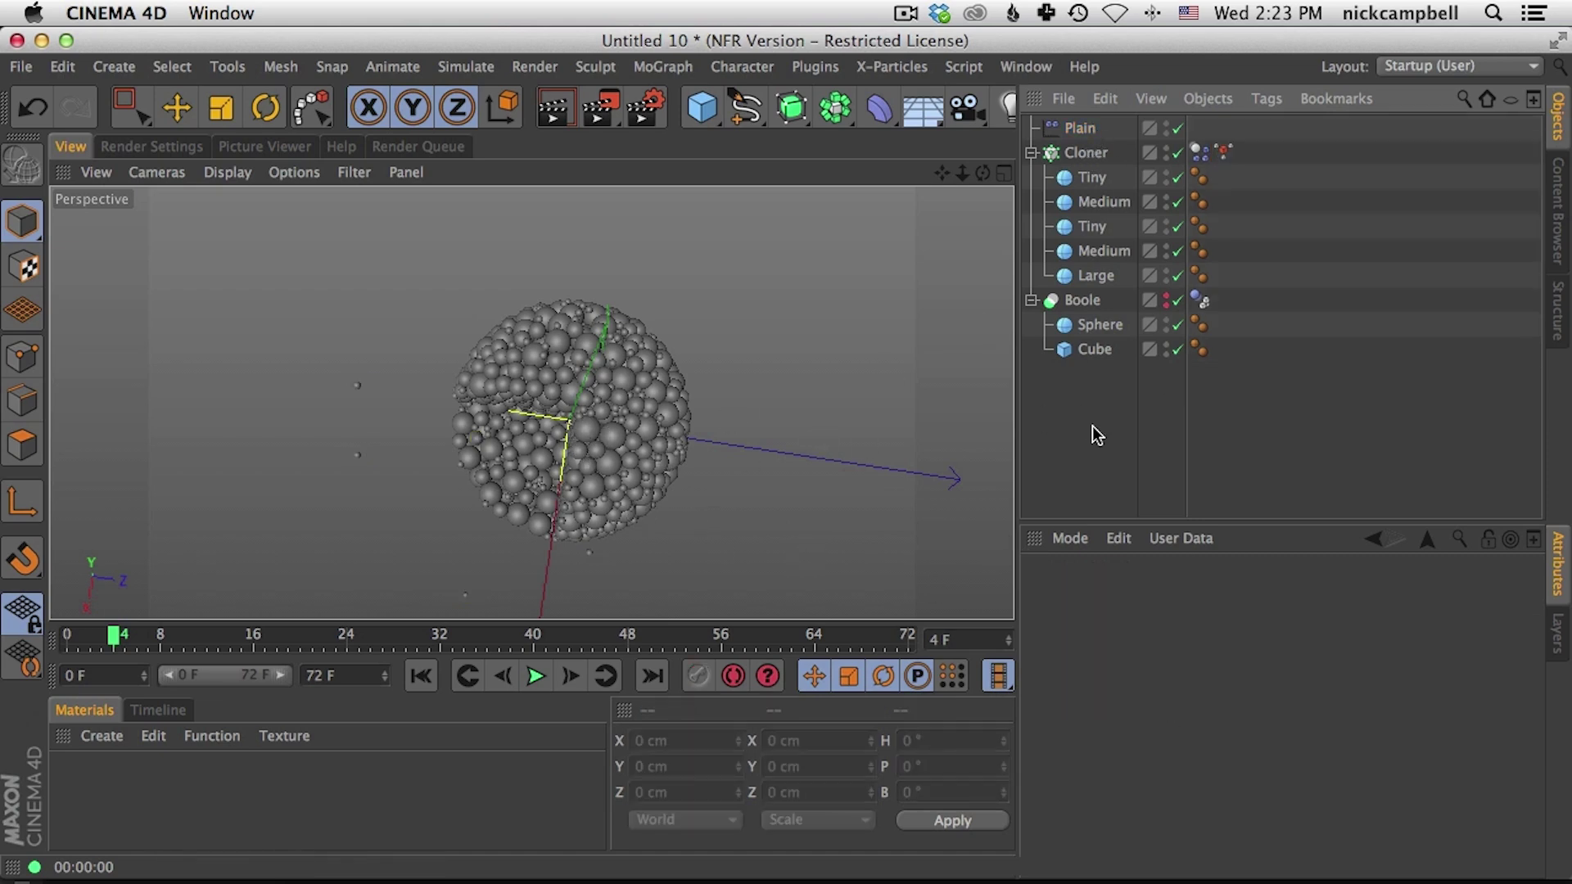
key("g")
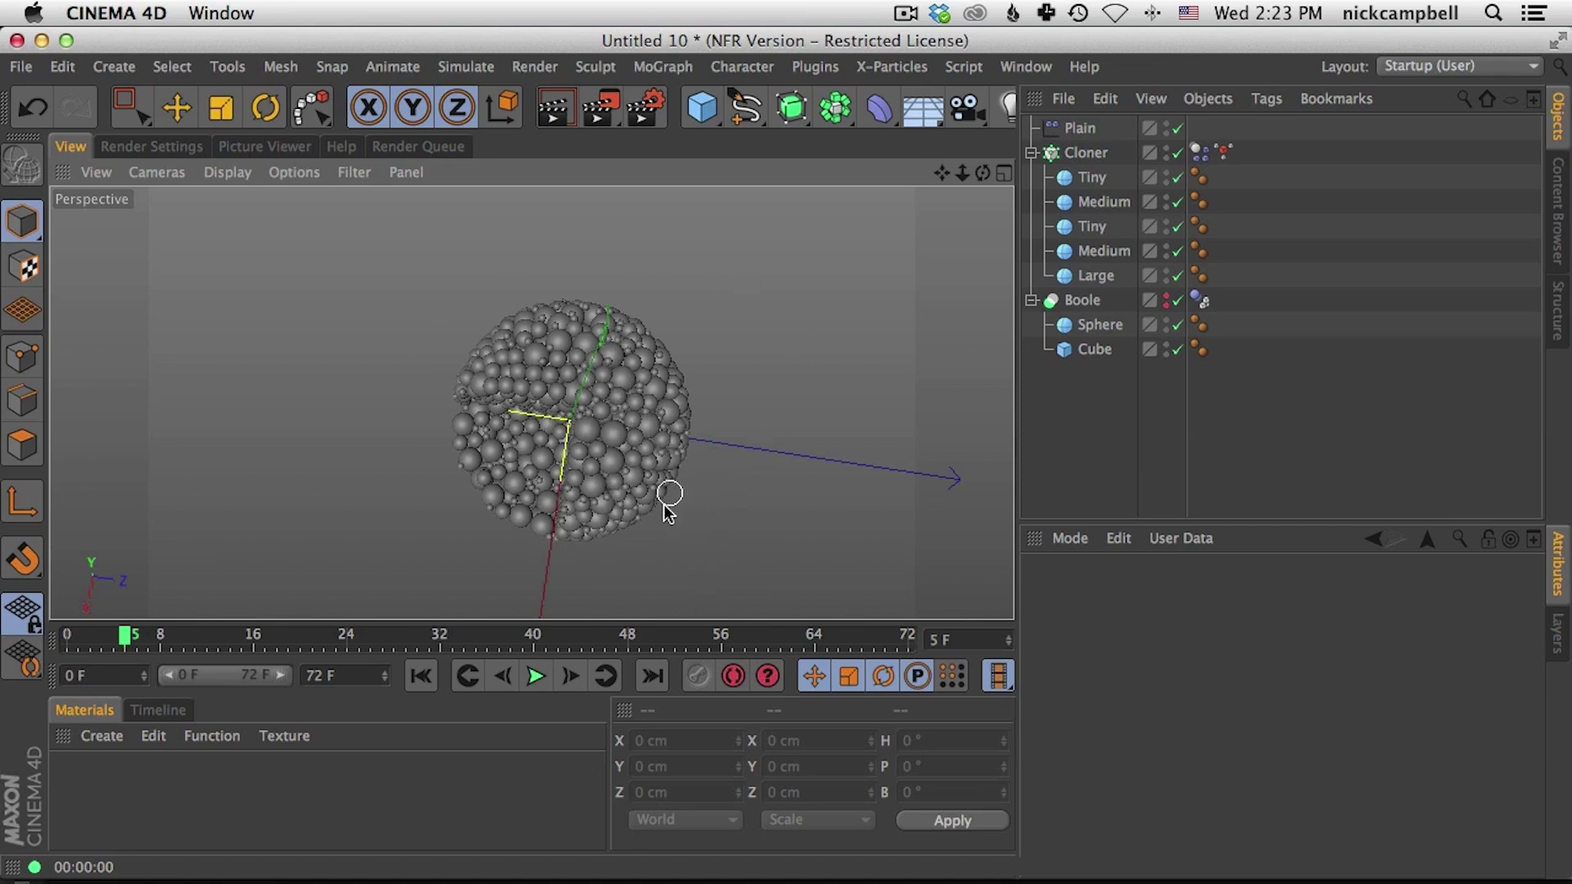
left_click(573, 119)
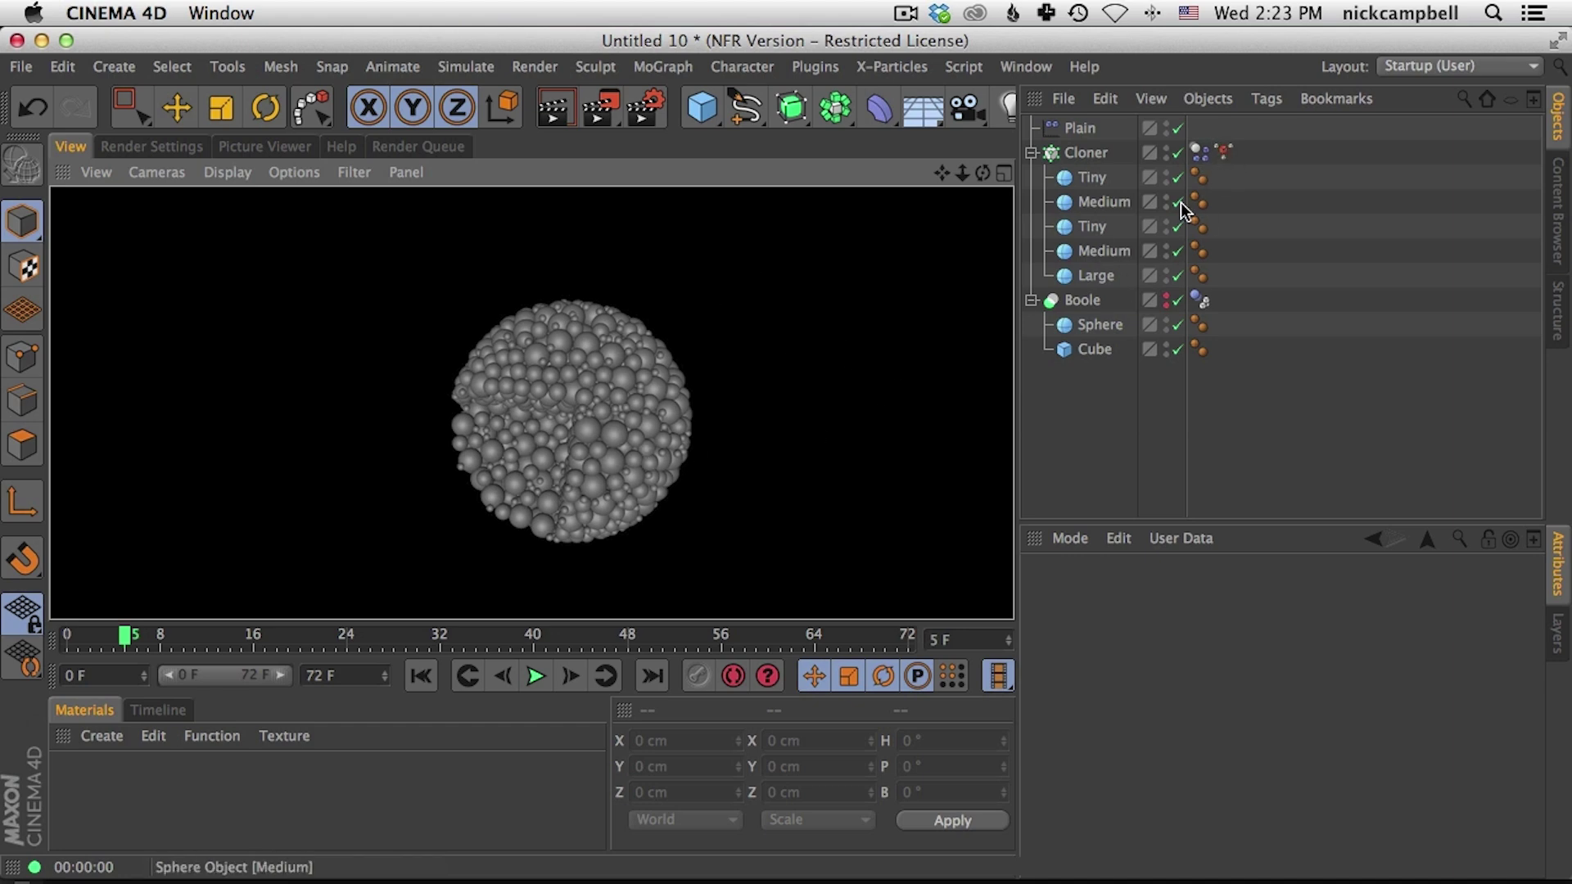
Step: Create a camera framed on the sphere's cut-out, make it the active camera and open its Focal Length for editing
mouse_move(603, 444)
right_mouse_down("alt")
mouse_move(664, 422)
mouse_move(605, 437)
right_mouse_up("alt")
mouse_move(579, 448)
left_mouse_down("alt")
mouse_move(759, 423)
mouse_move(750, 407)
mouse_move(589, 425)
left_mouse_up("alt")
right_click_drag(589, 425, 622, 424, "alt")
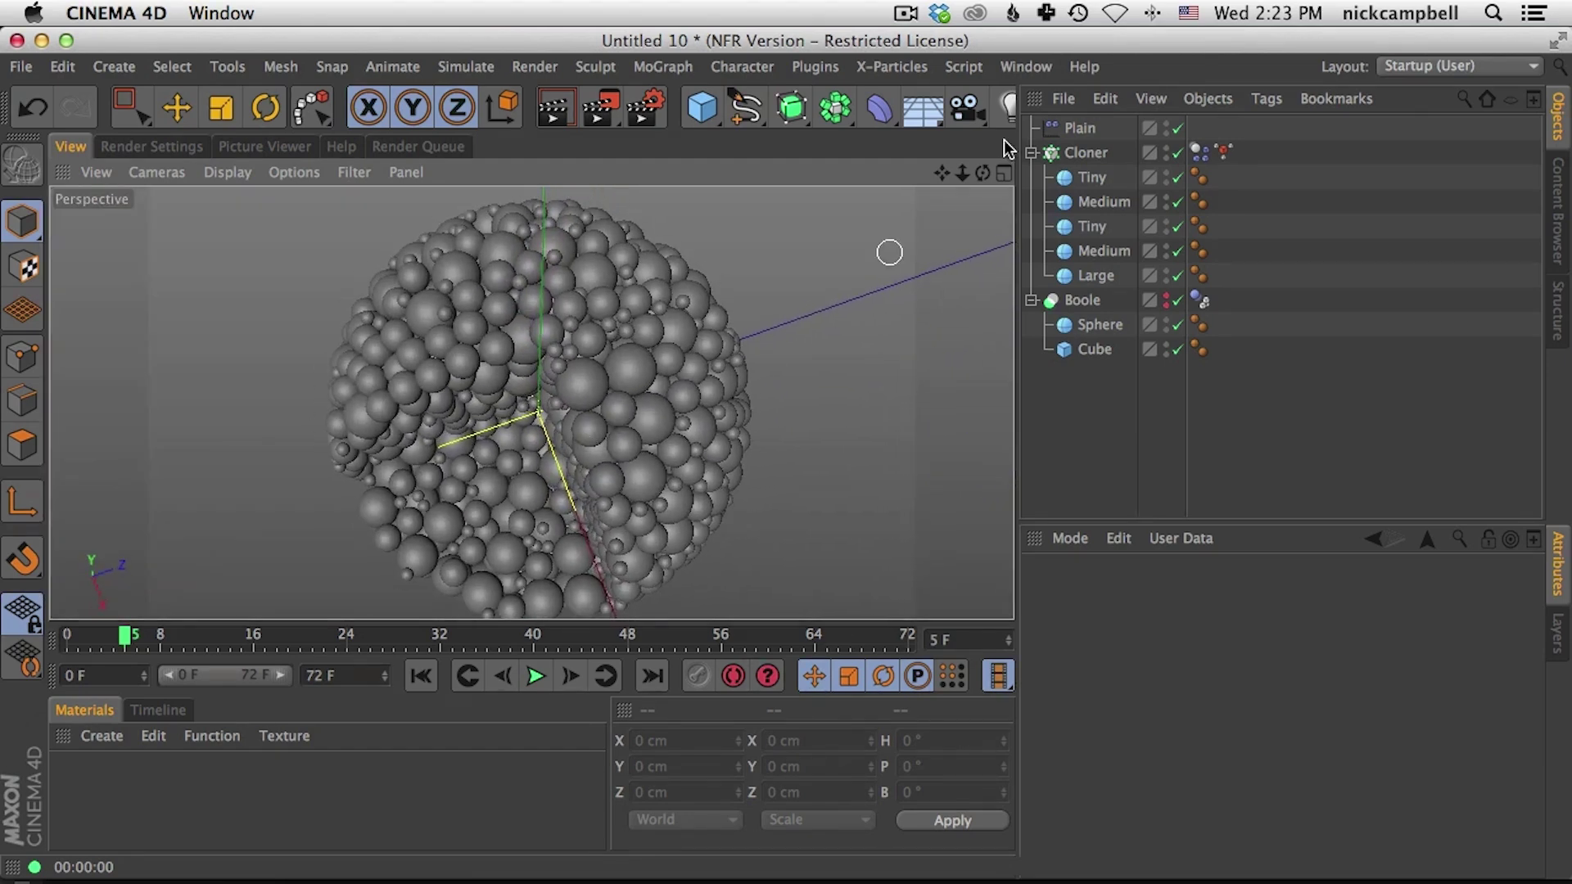
left_click_drag(967, 106, 1066, 144)
left_click(1178, 129)
double_click(1228, 707)
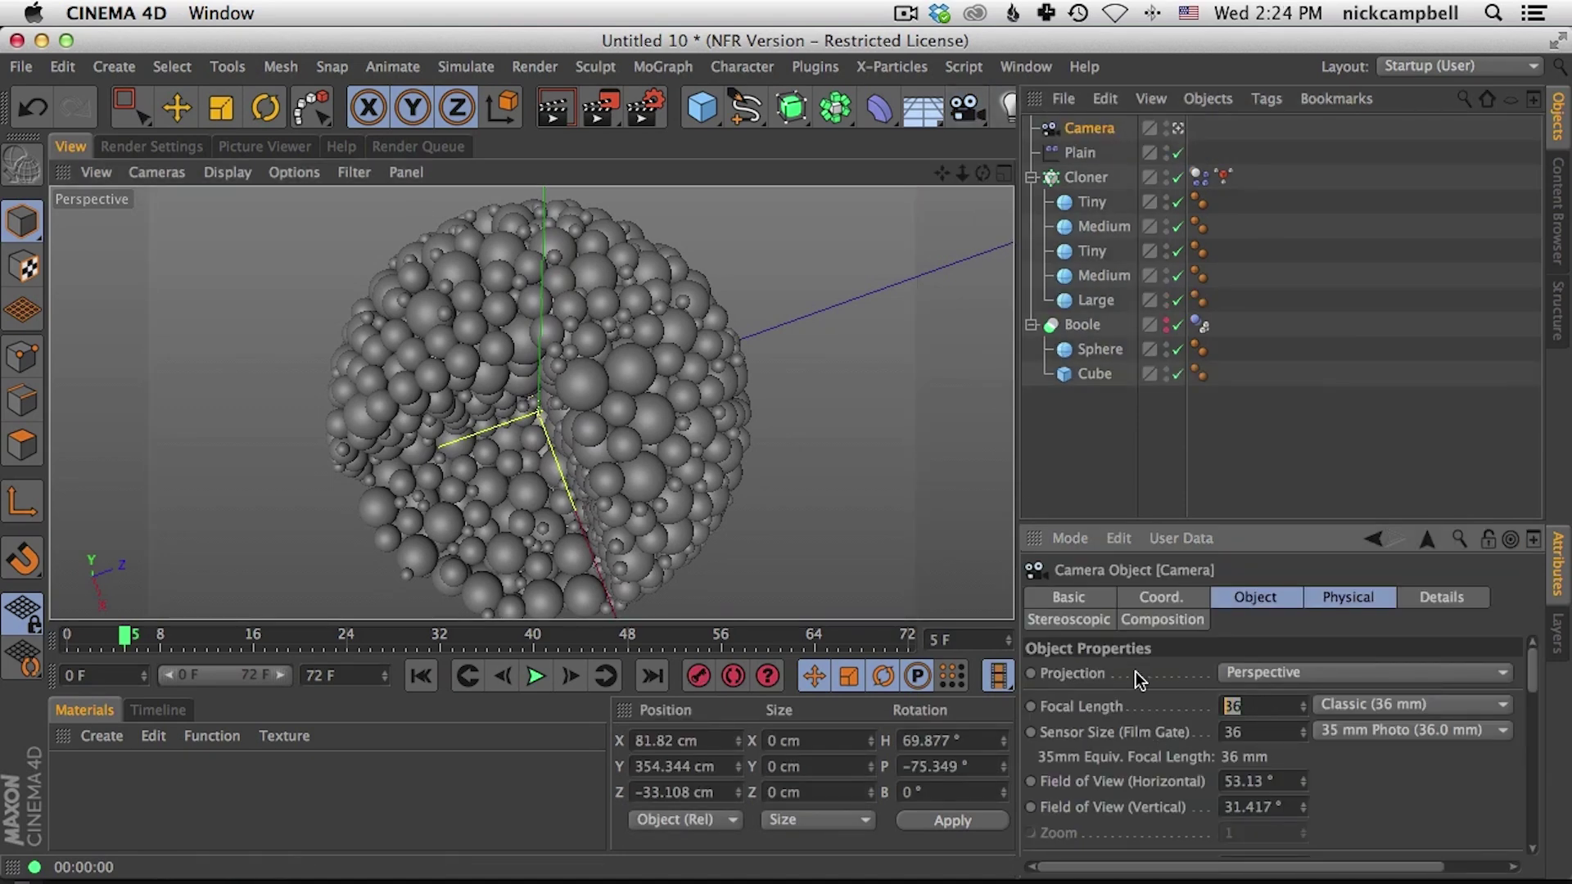
Step: Switch to Safari and examine the sphere and box images on the Boolean Taxidermy reference page
key("super+Tab")
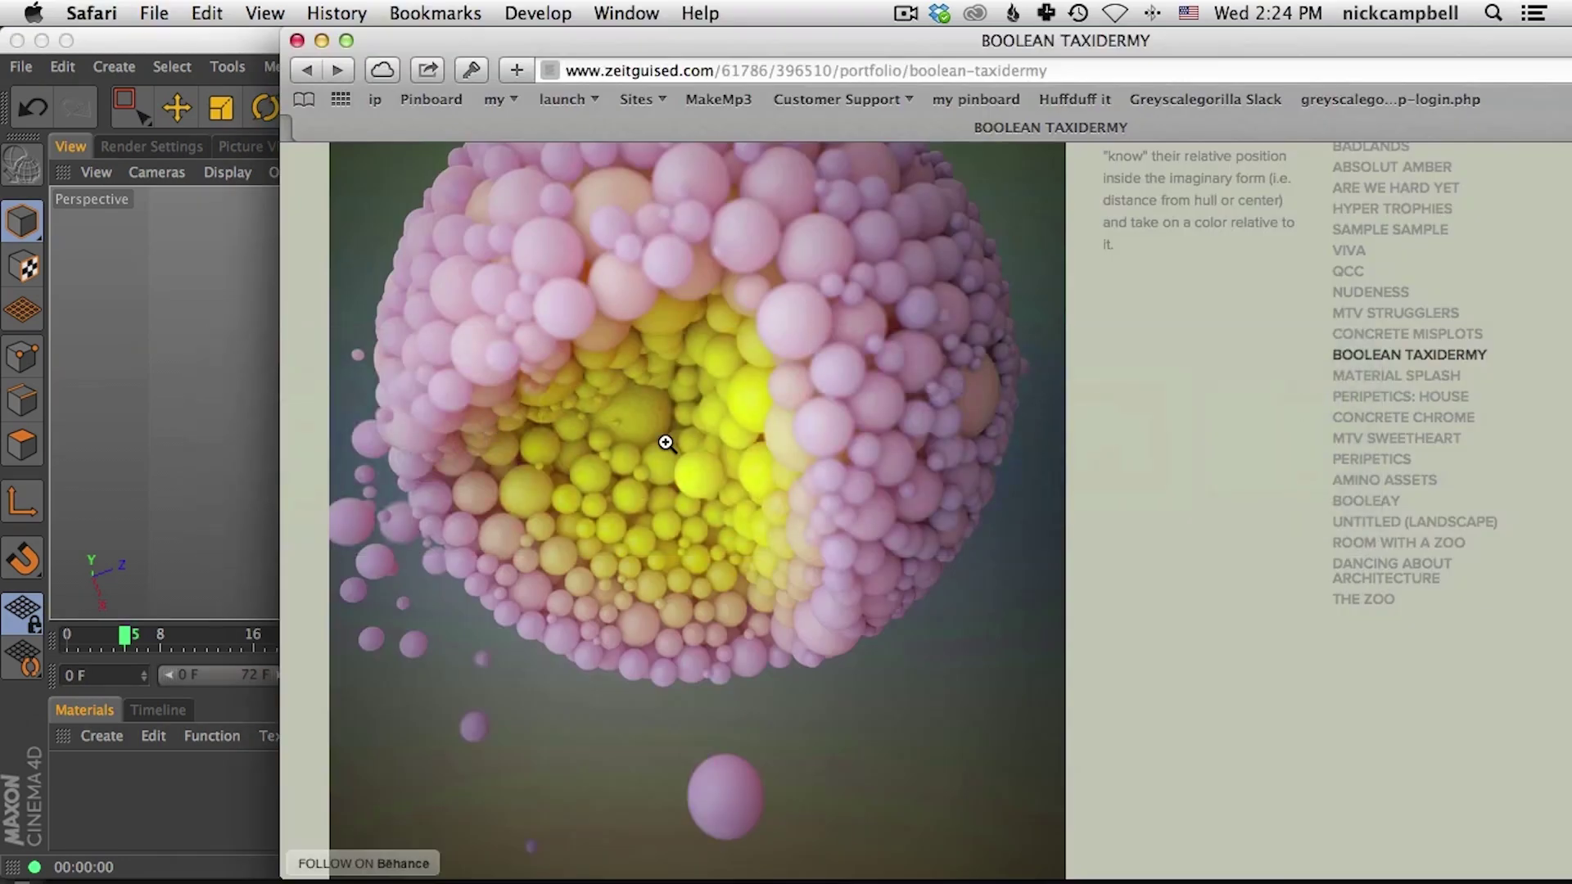
scroll(666, 442, "up", 3)
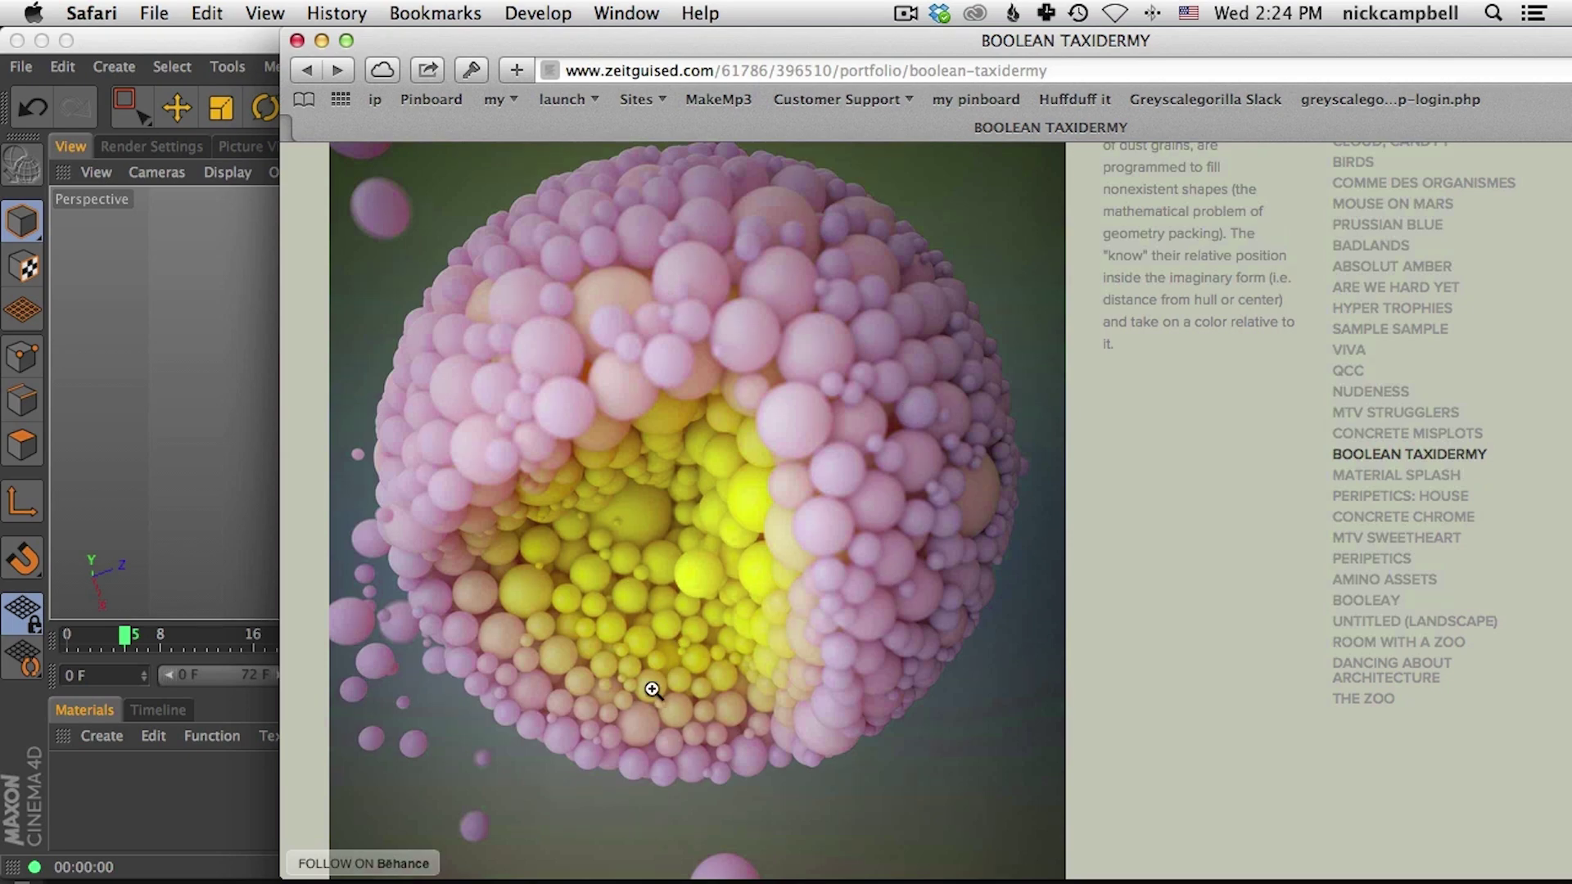
scroll(1016, 631, "down", 15)
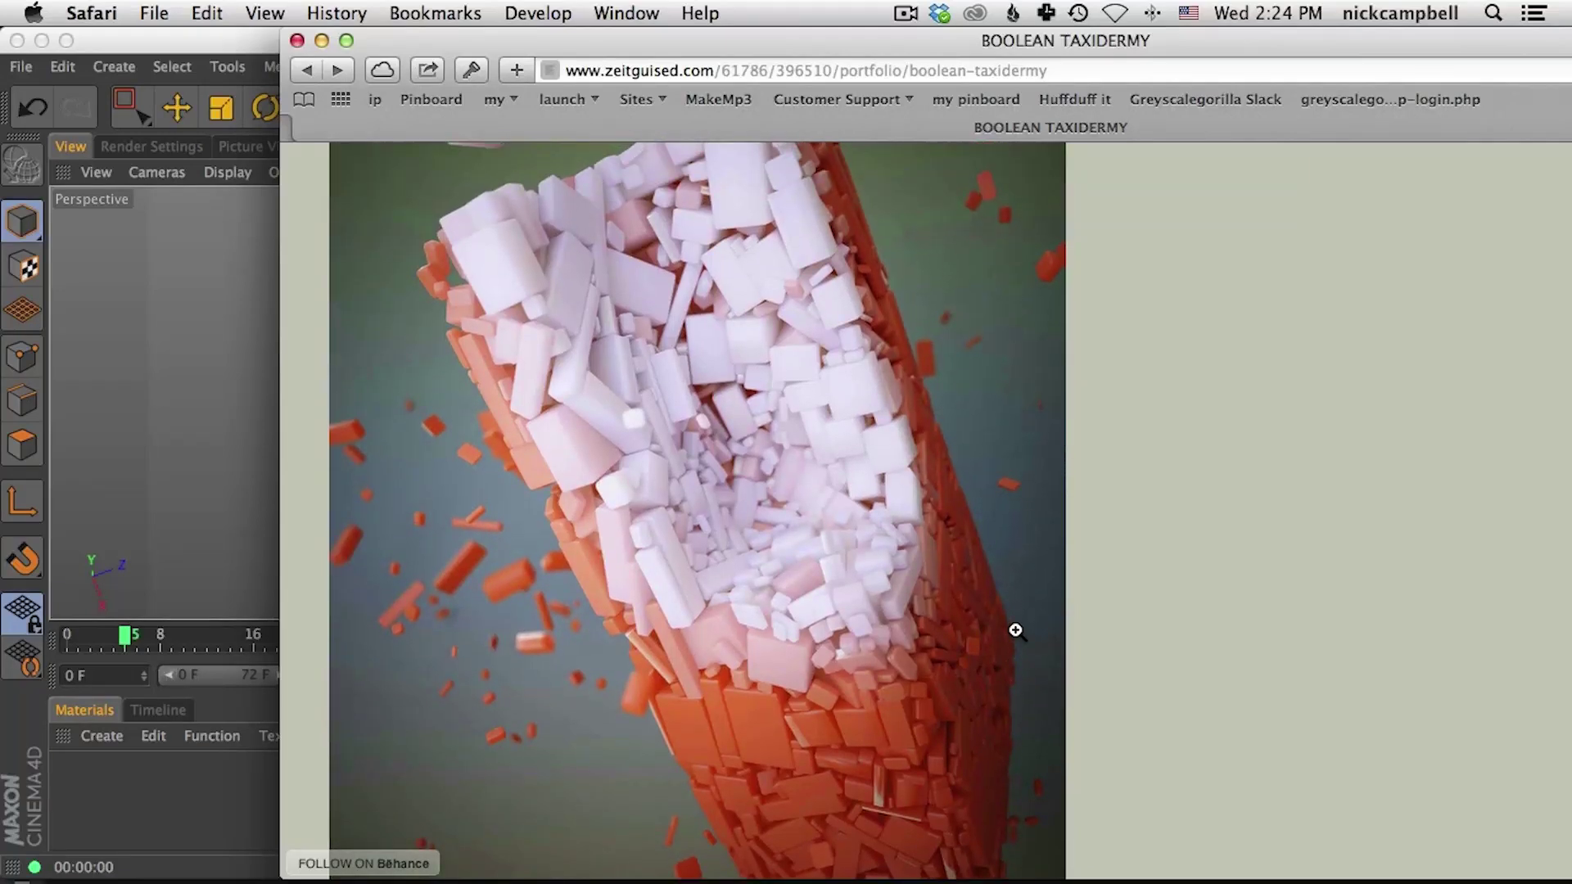
Step: Examine the box, capsule-tube and sphere images on the Boolean Taxidermy reference page for shape variation and packing
scroll(1016, 631, "down", 3)
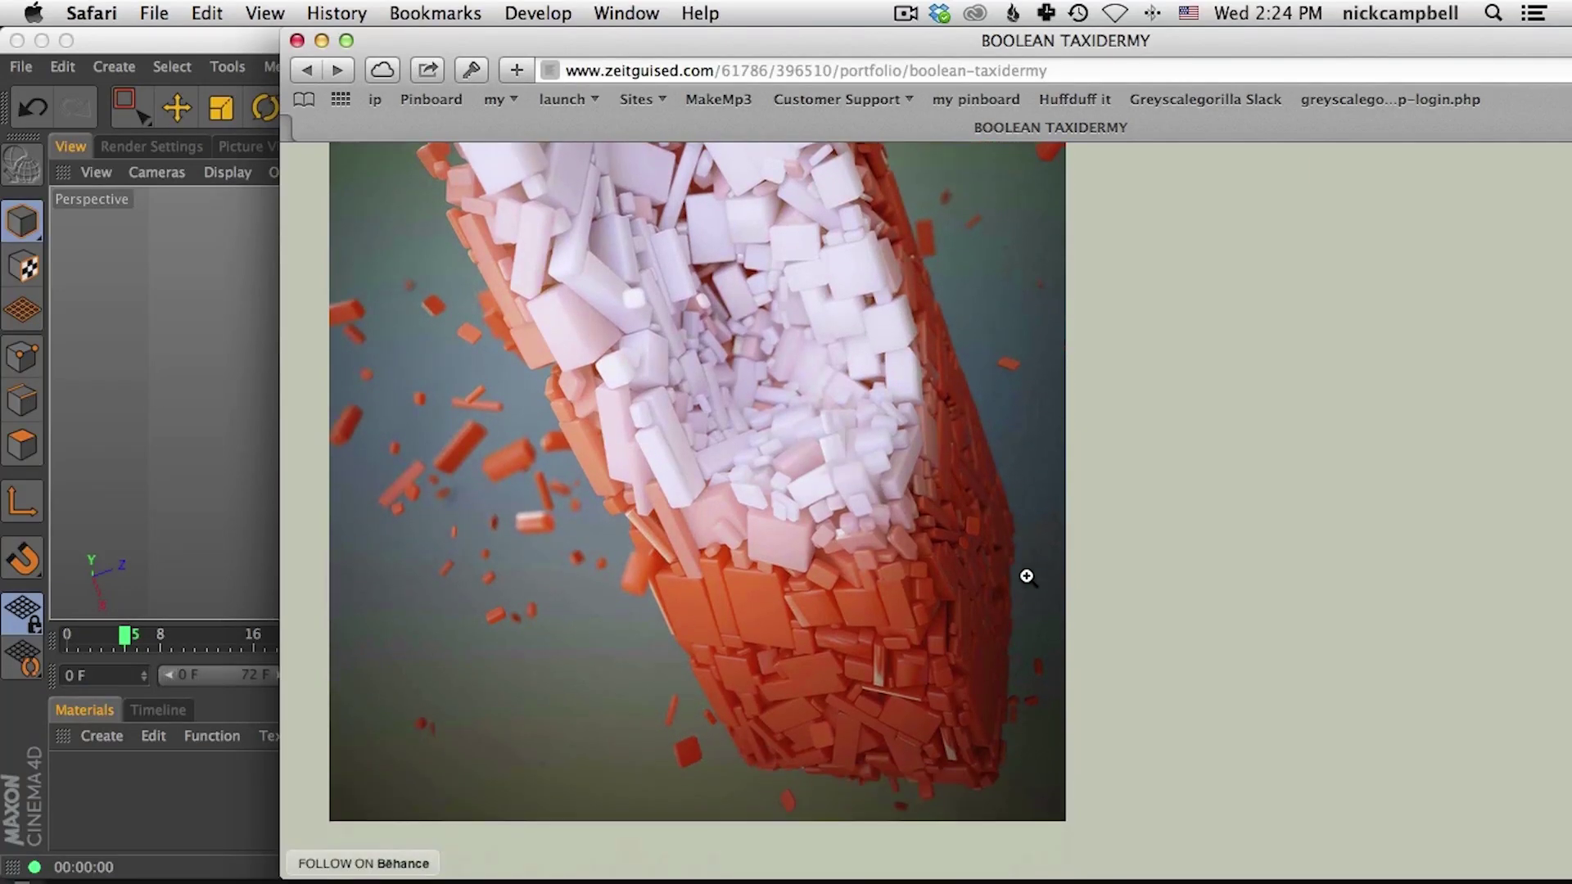
scroll(955, 344, "up", 2)
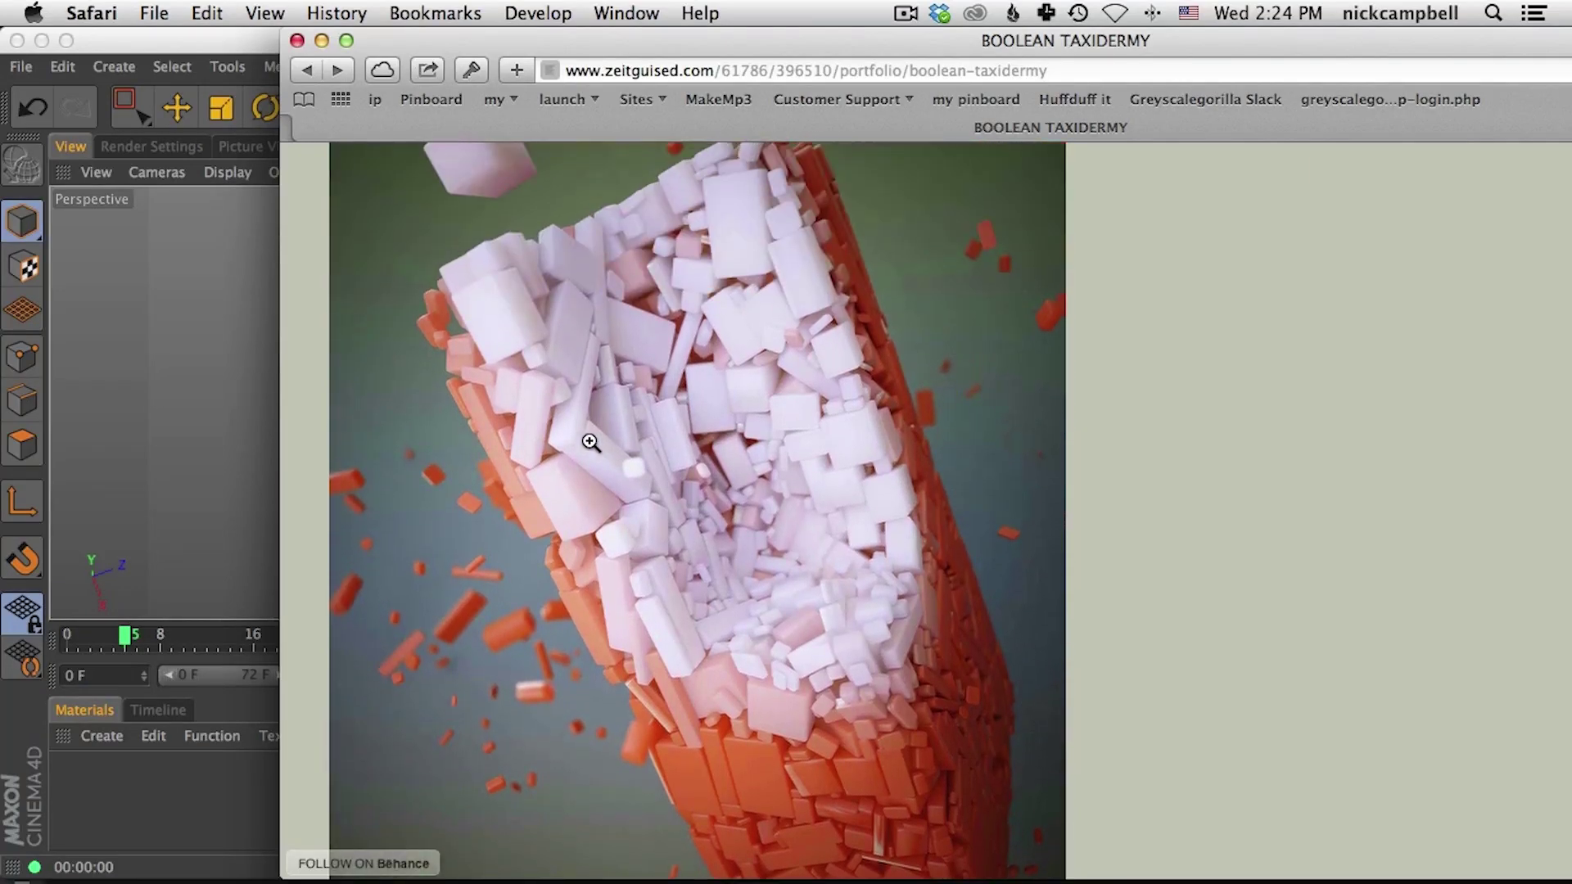
scroll(811, 512, "down", 5)
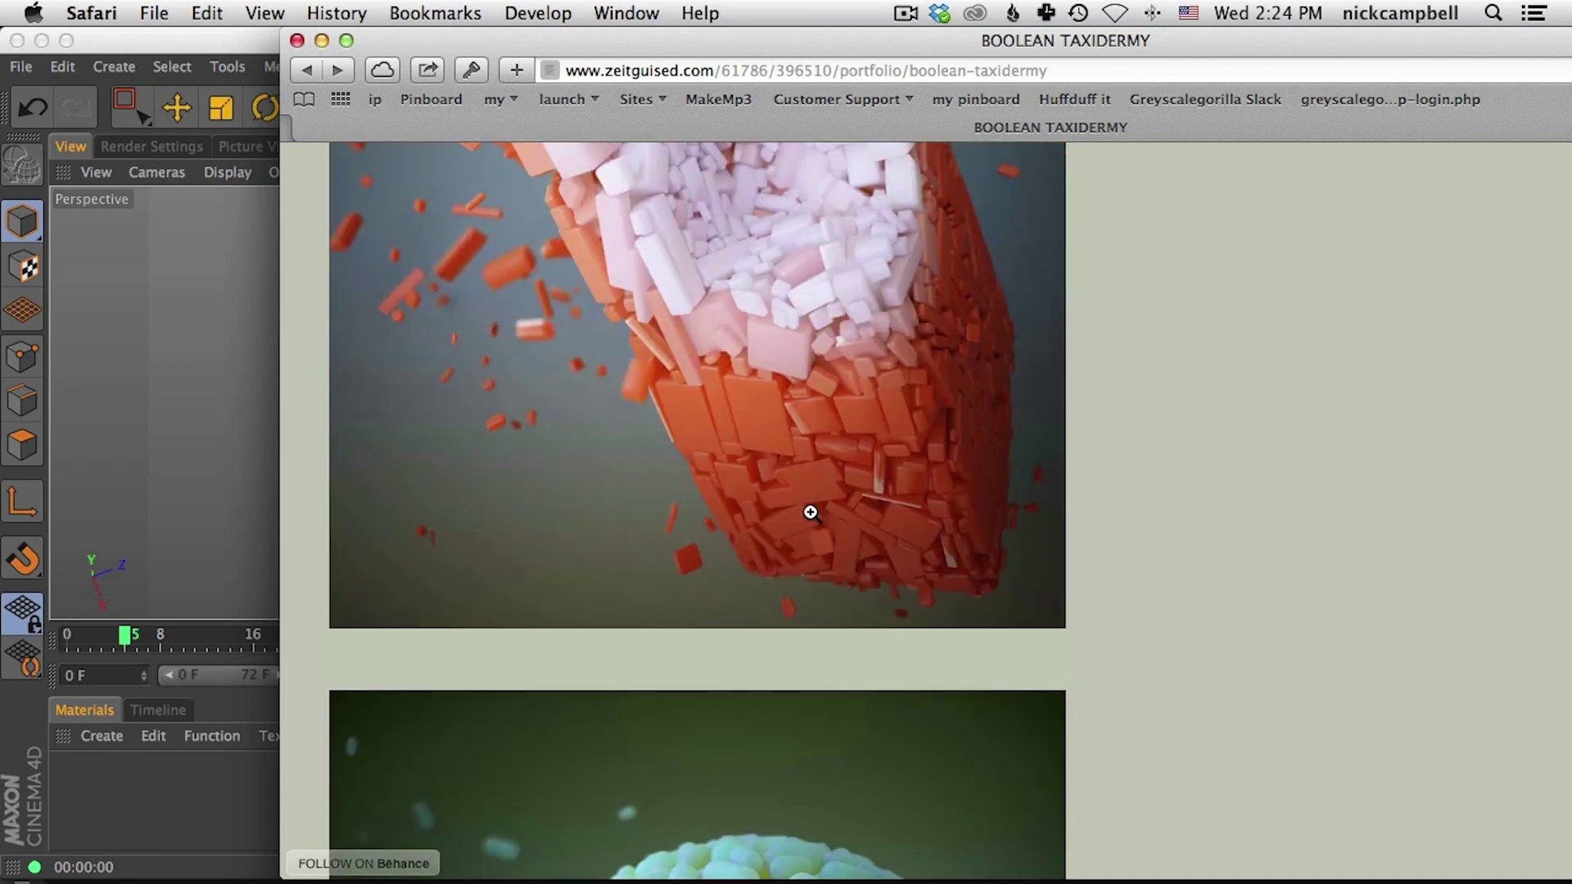
scroll(887, 595, "down", 8)
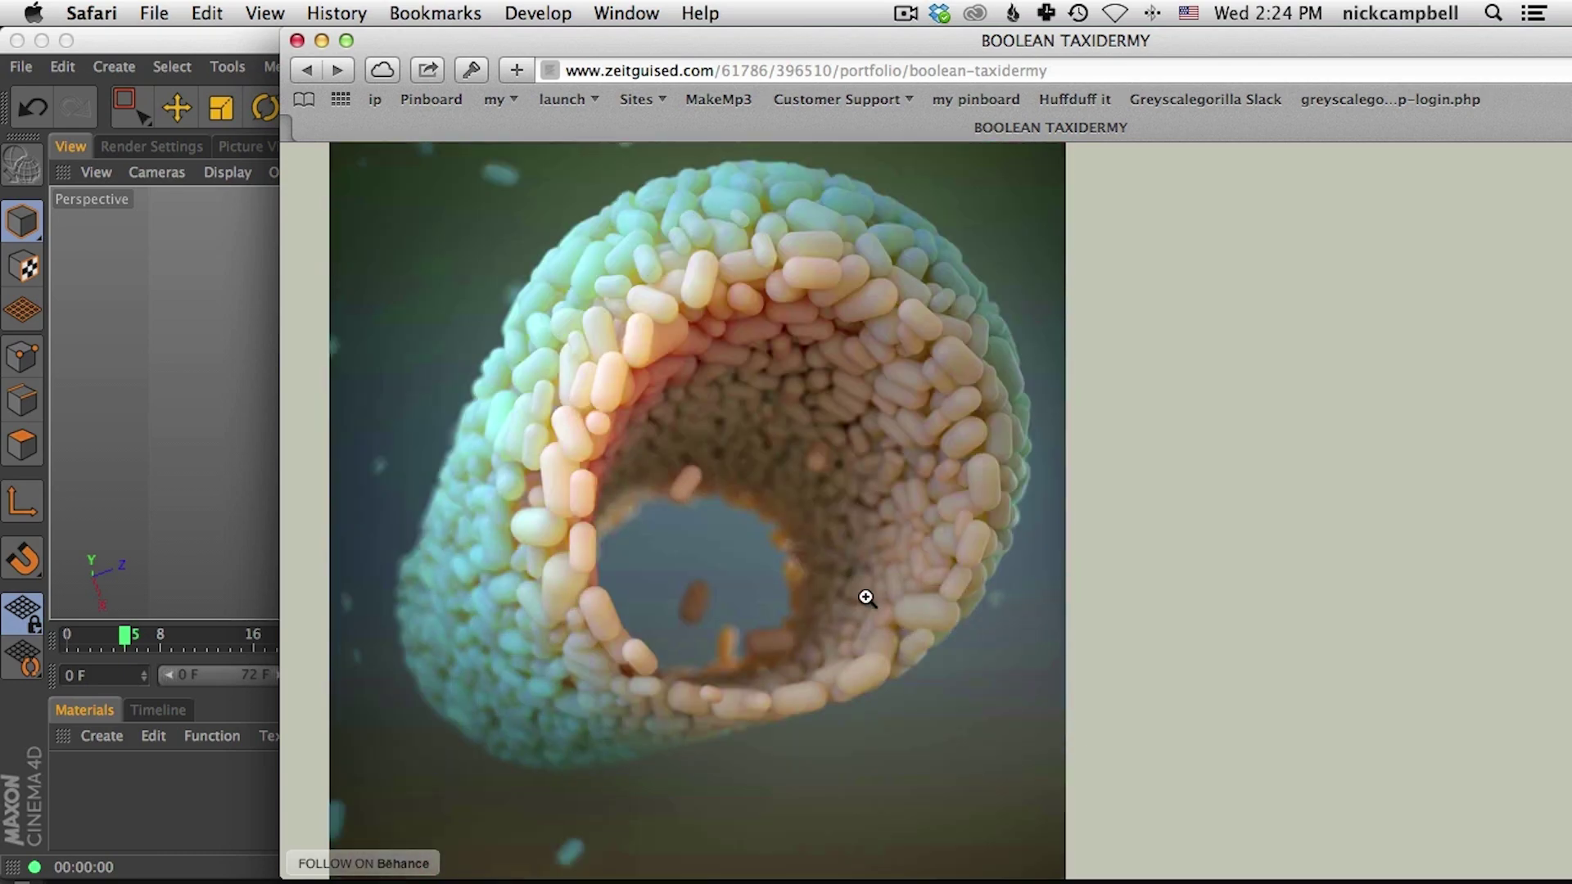
scroll(866, 599, "down", 1)
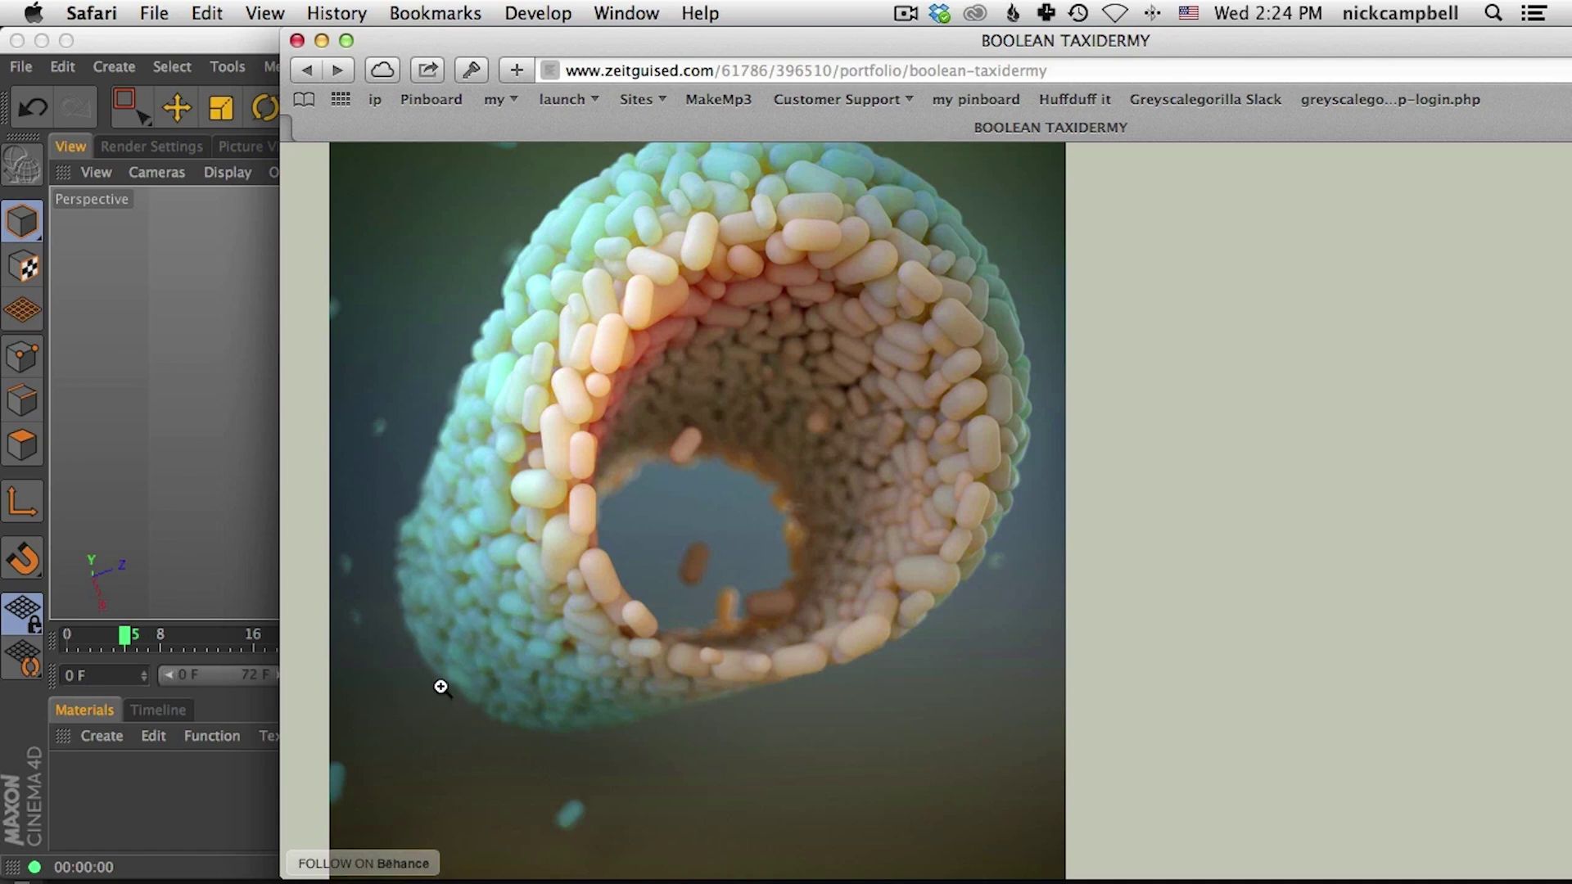
scroll(483, 659, "up", 6)
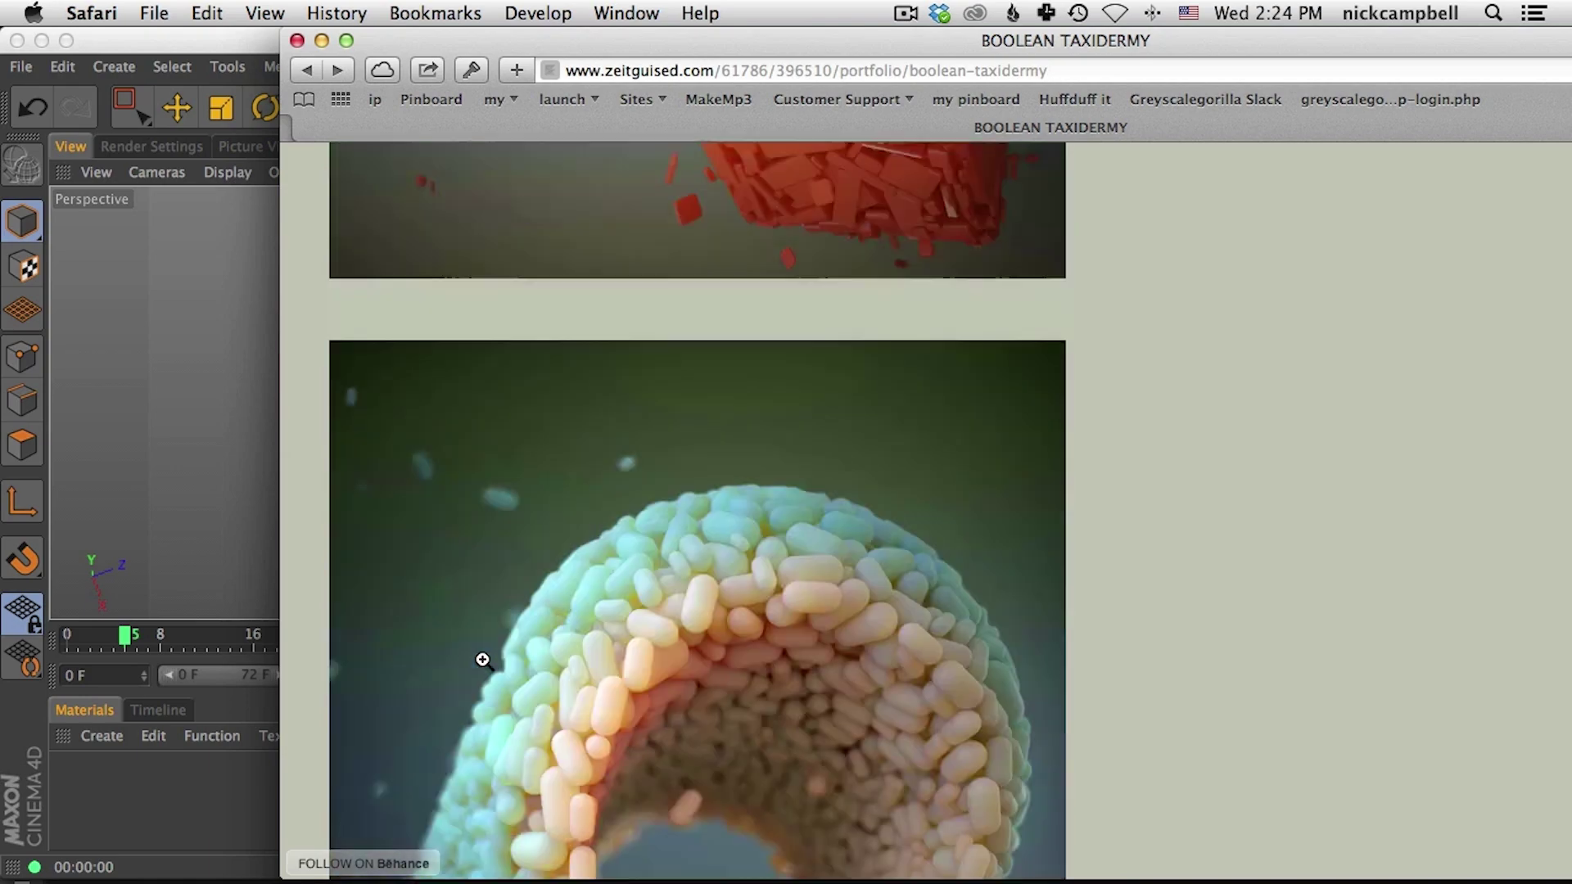
scroll(483, 660, "up", 5)
scroll(483, 661, "up", 7)
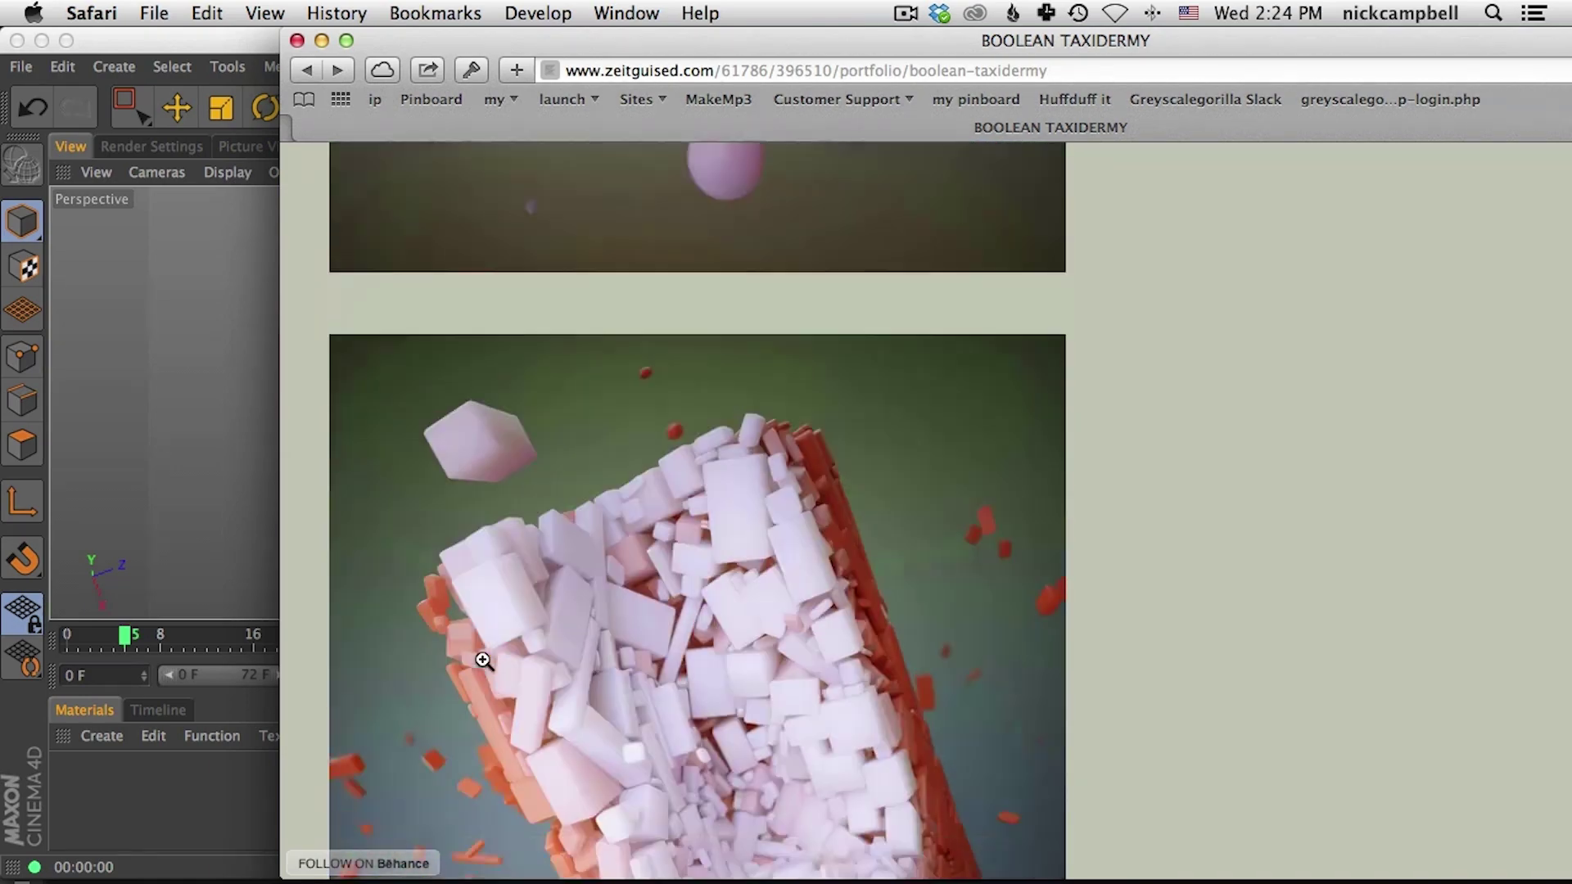
scroll(483, 660, "up", 10)
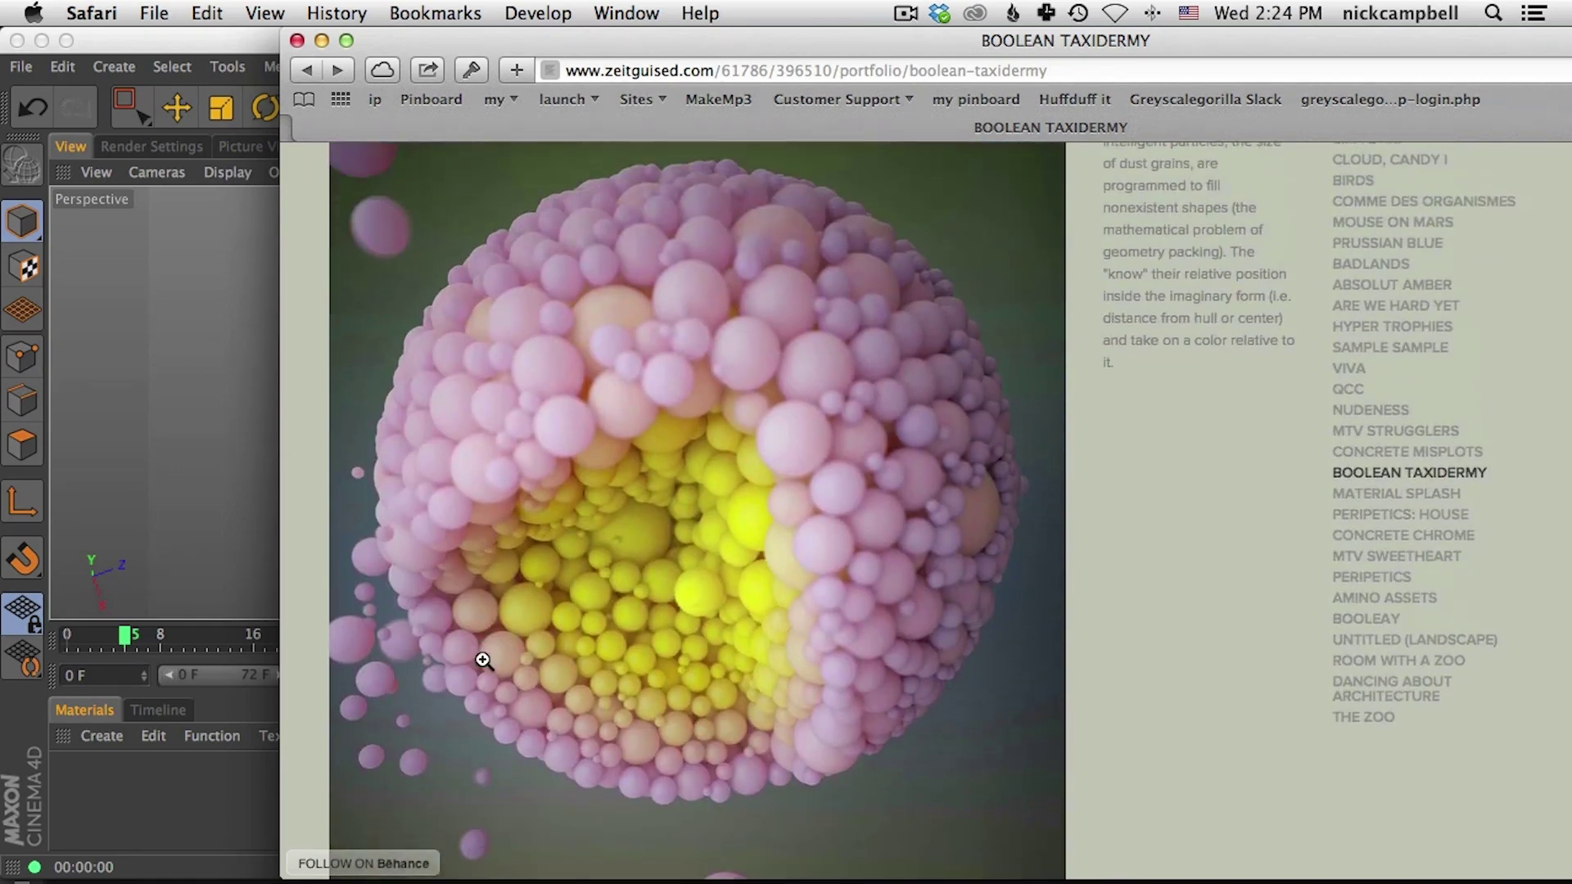
scroll(483, 660, "up", 1)
Step: Switch to CINEMA 4D, set the camera's Focal Length to 25 and move the camera closer to the sphere
left_click(185, 41)
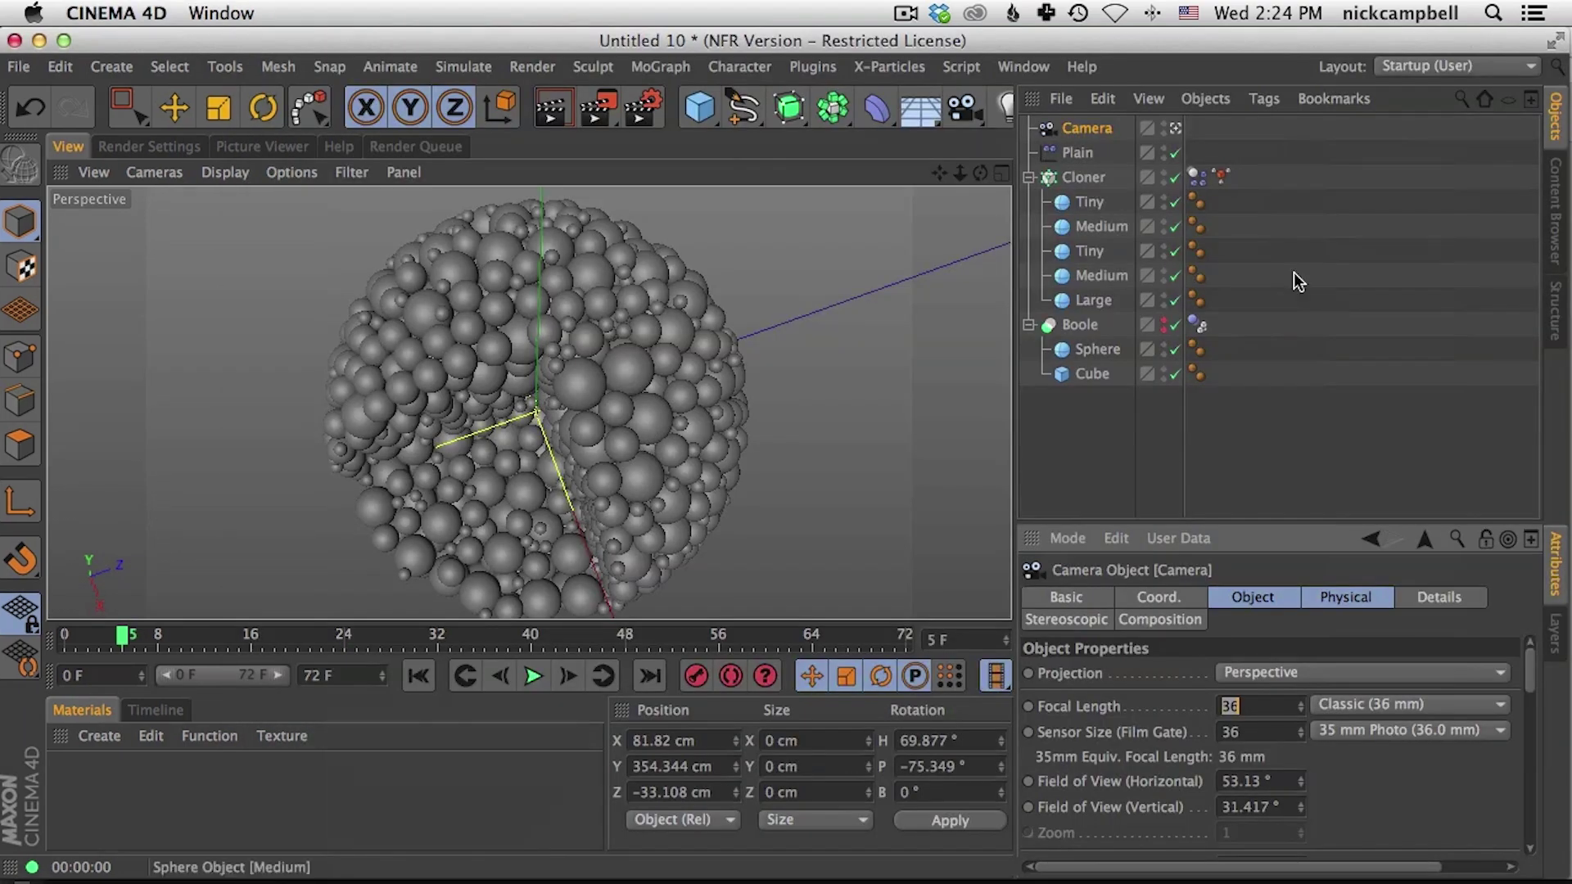
type("2")
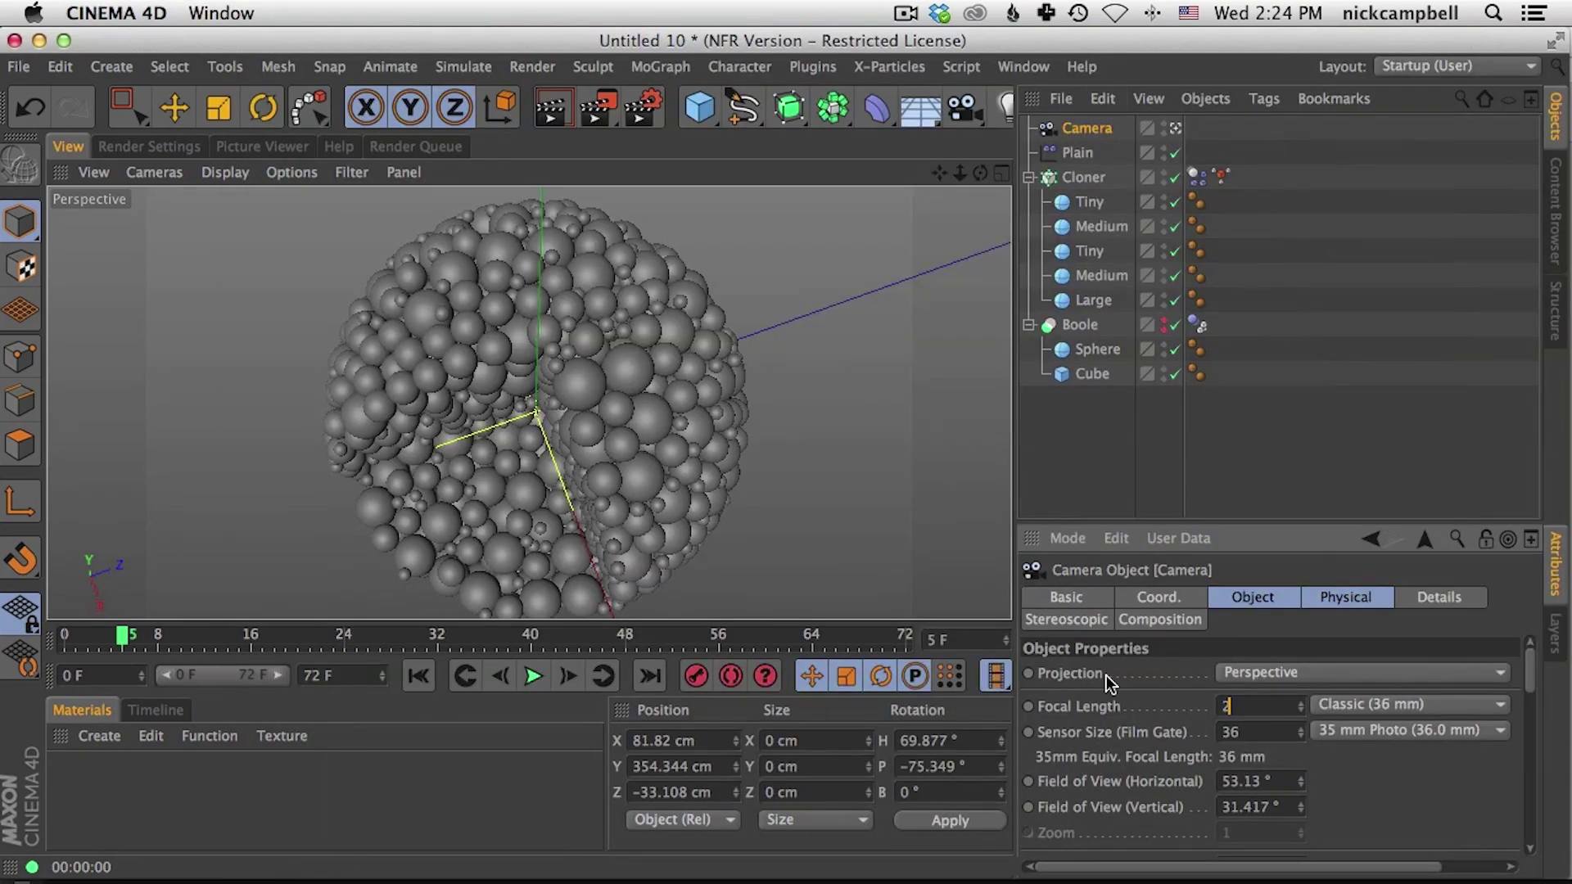
type("5")
key("Return")
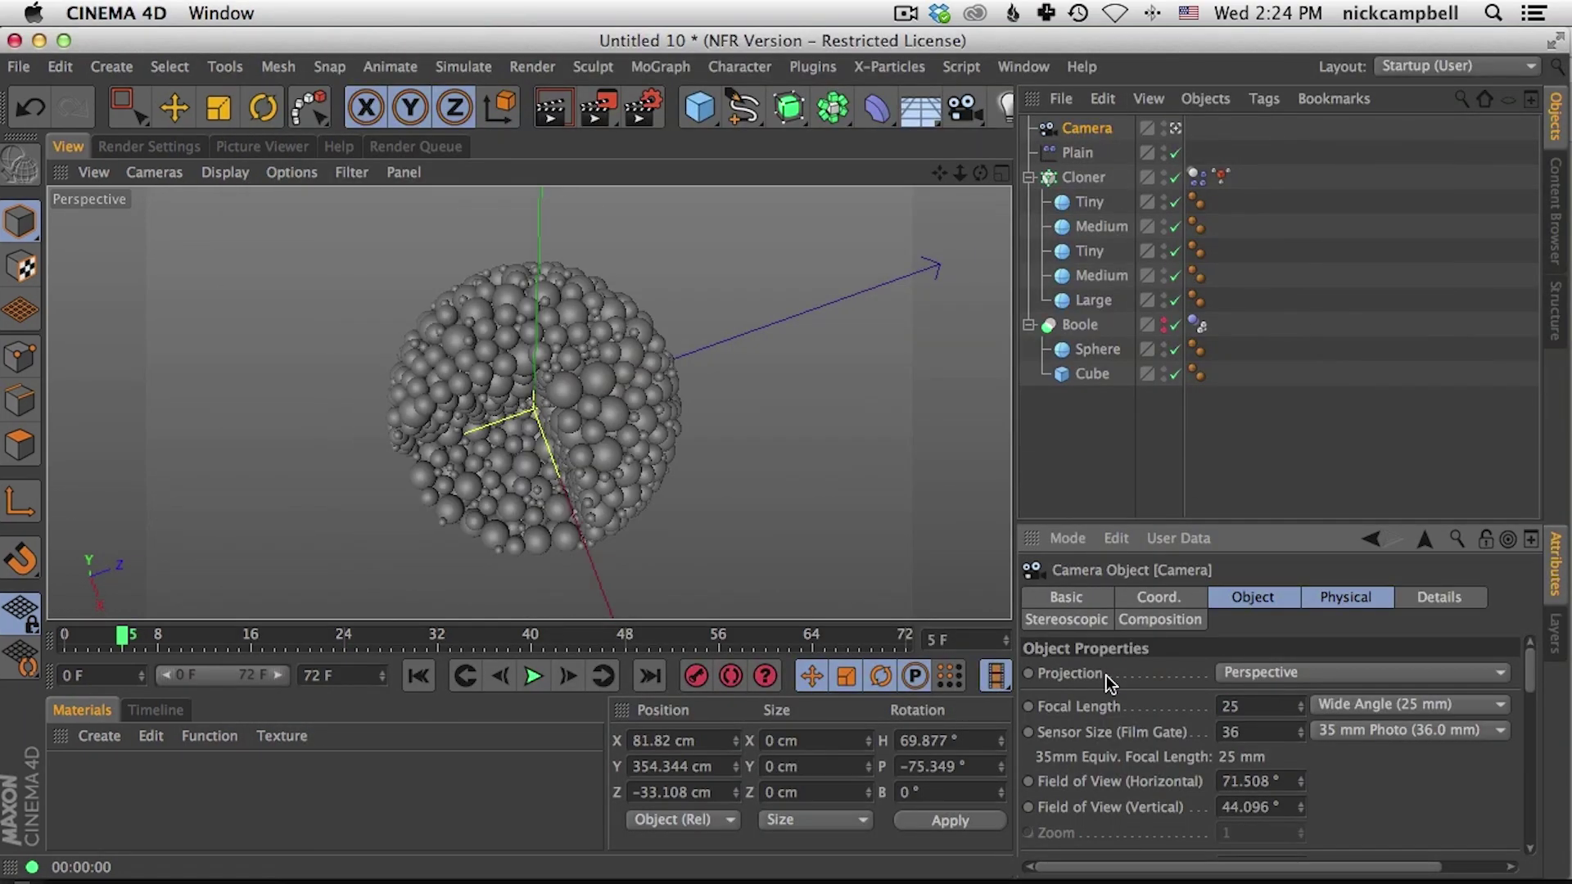
right_click_drag(570, 419, 790, 418, "alt")
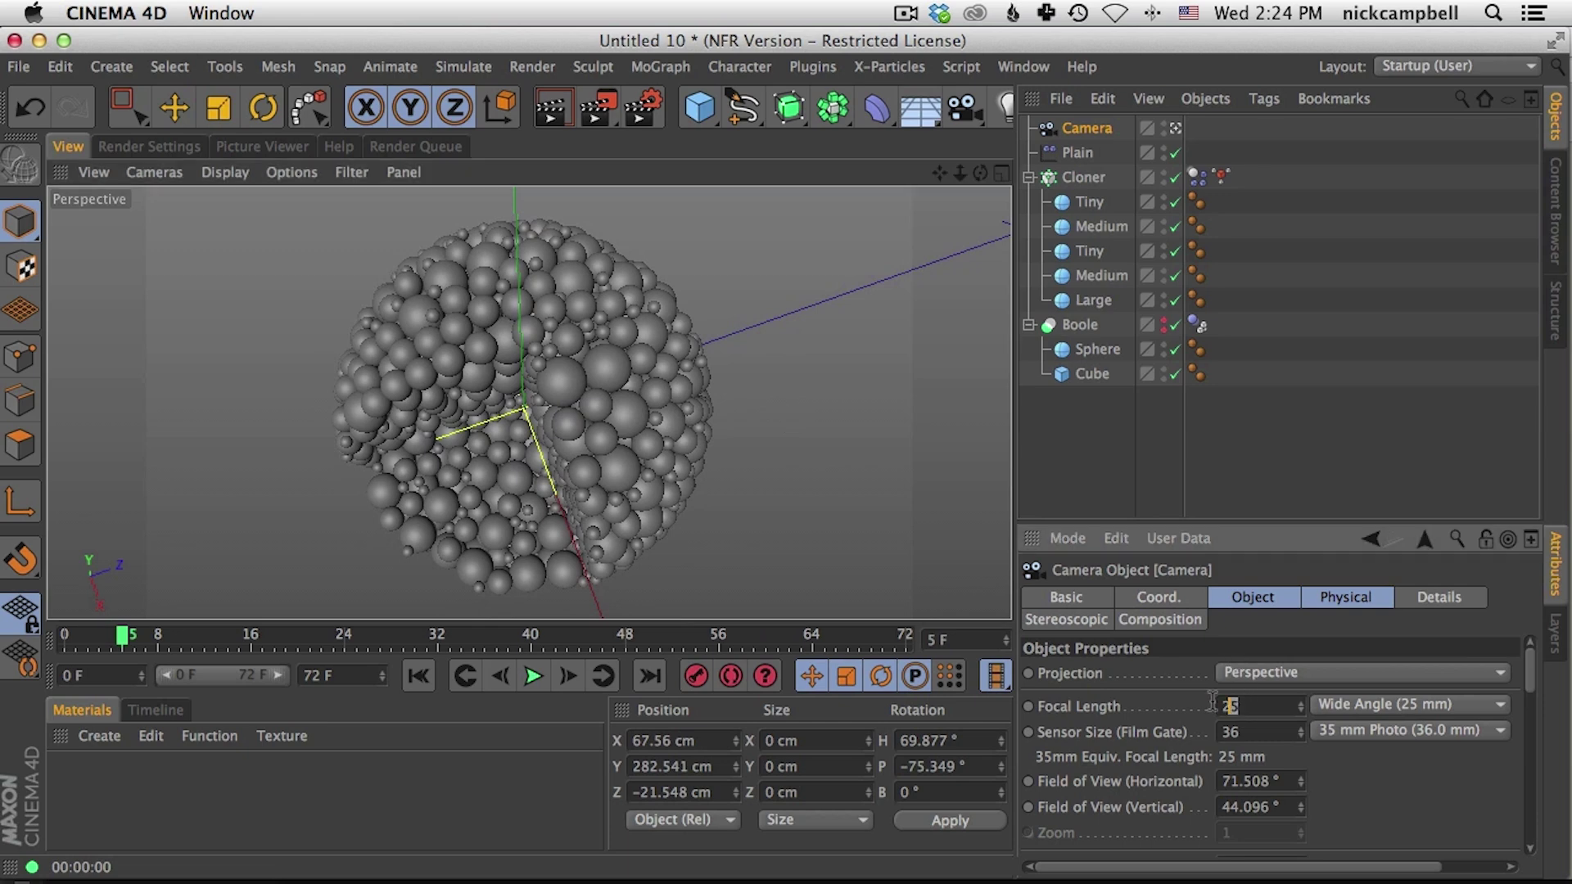
Step: Set the camera's Focal Length to 22 and move the camera in so the sphere fills the frame height
type("22")
key("Return")
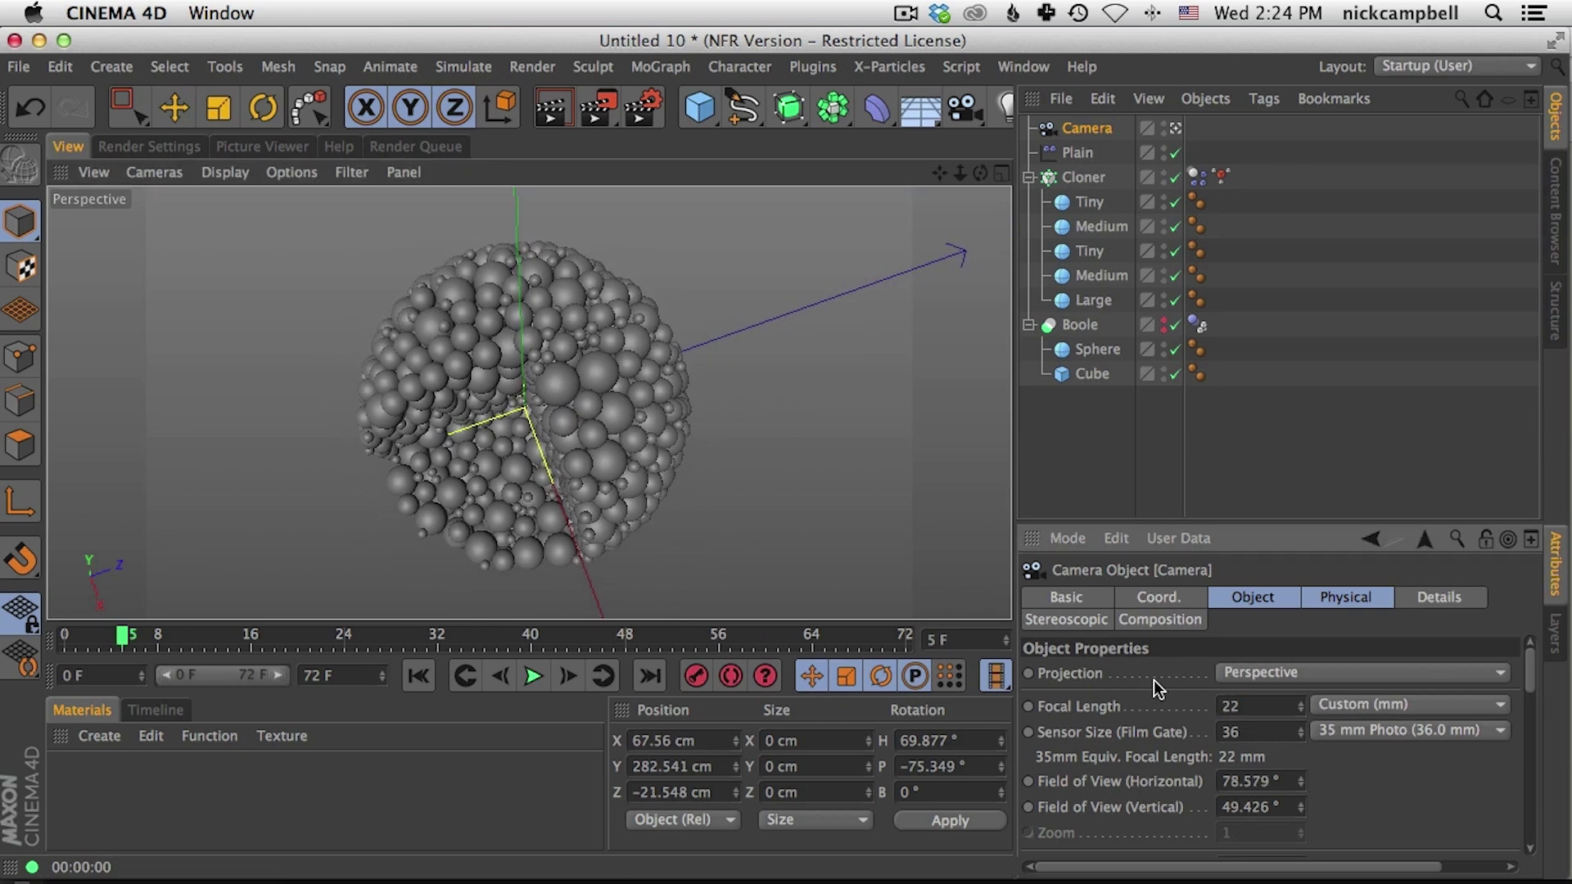
scroll(591, 444, "up", 6)
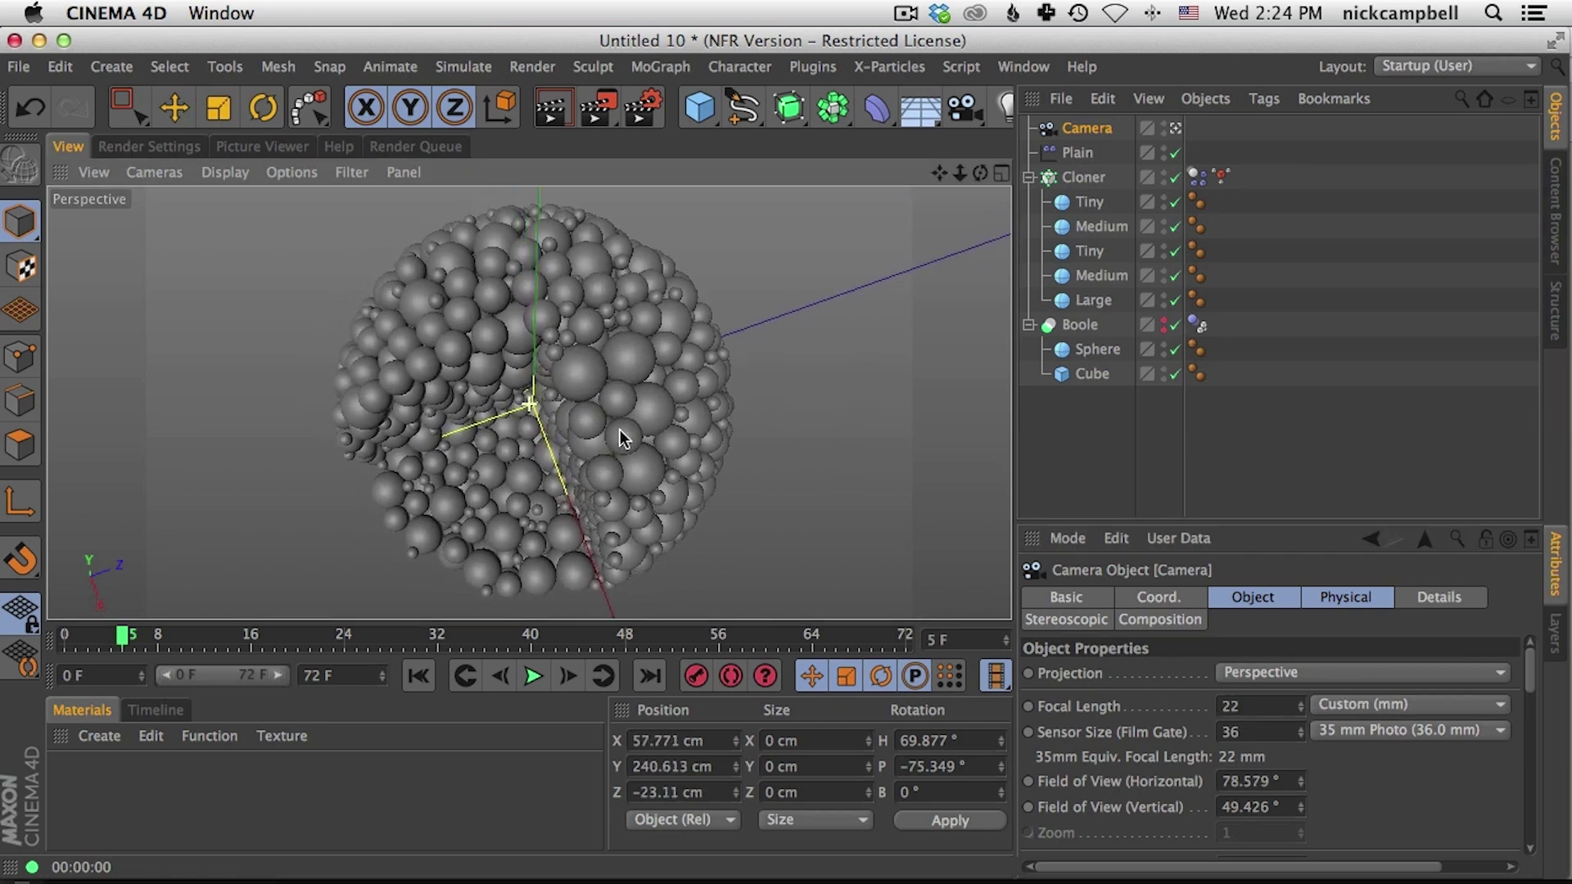
scroll(611, 432, "up", 3)
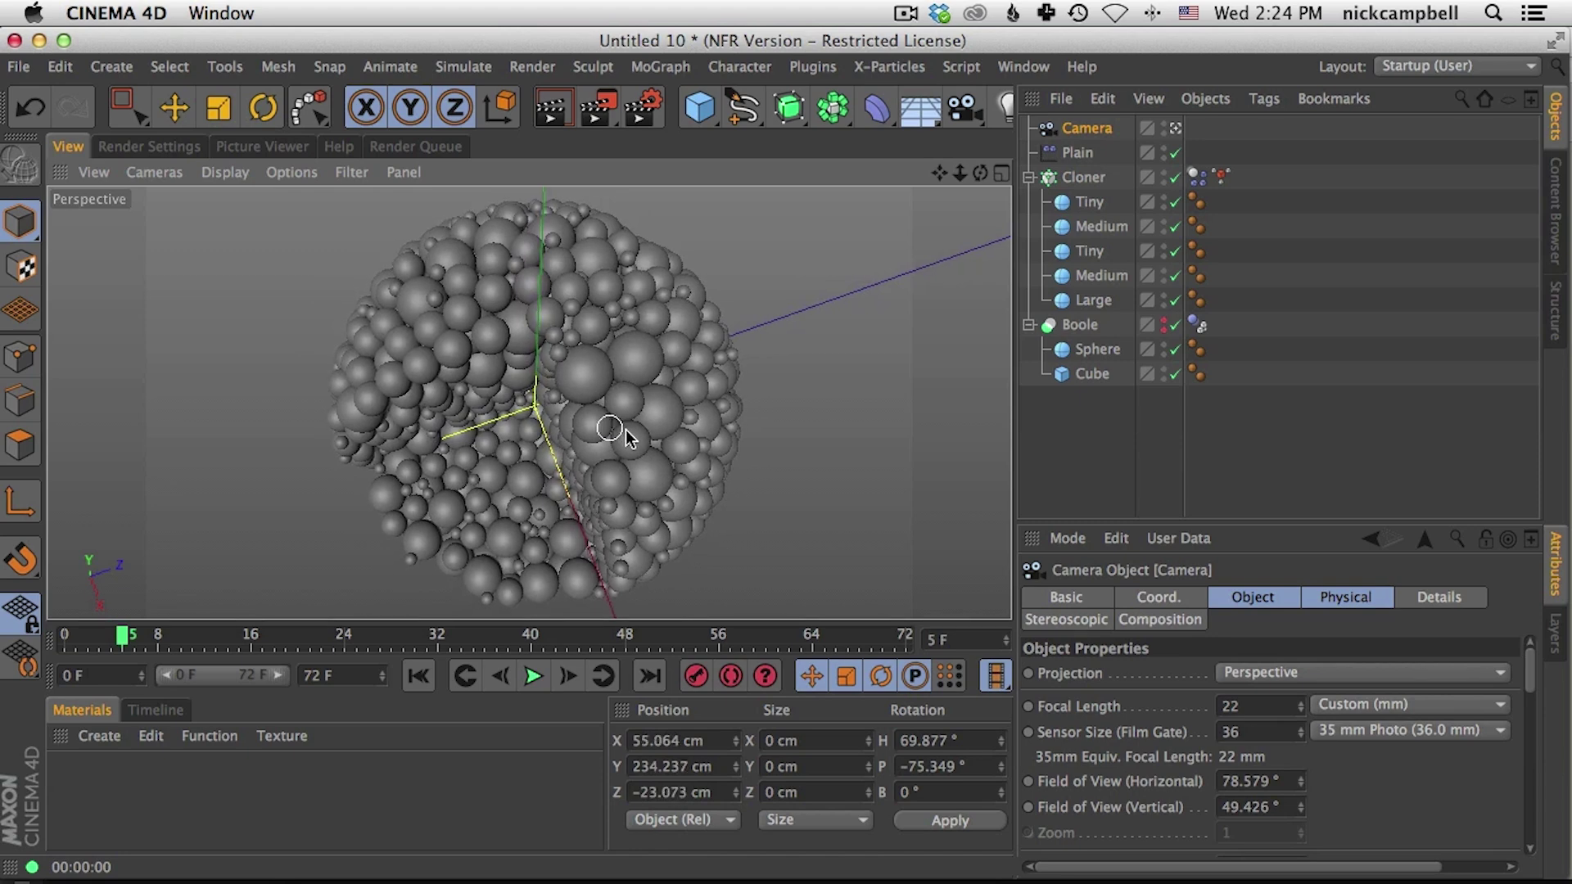
middle_click_drag(614, 426, 622, 427, "alt")
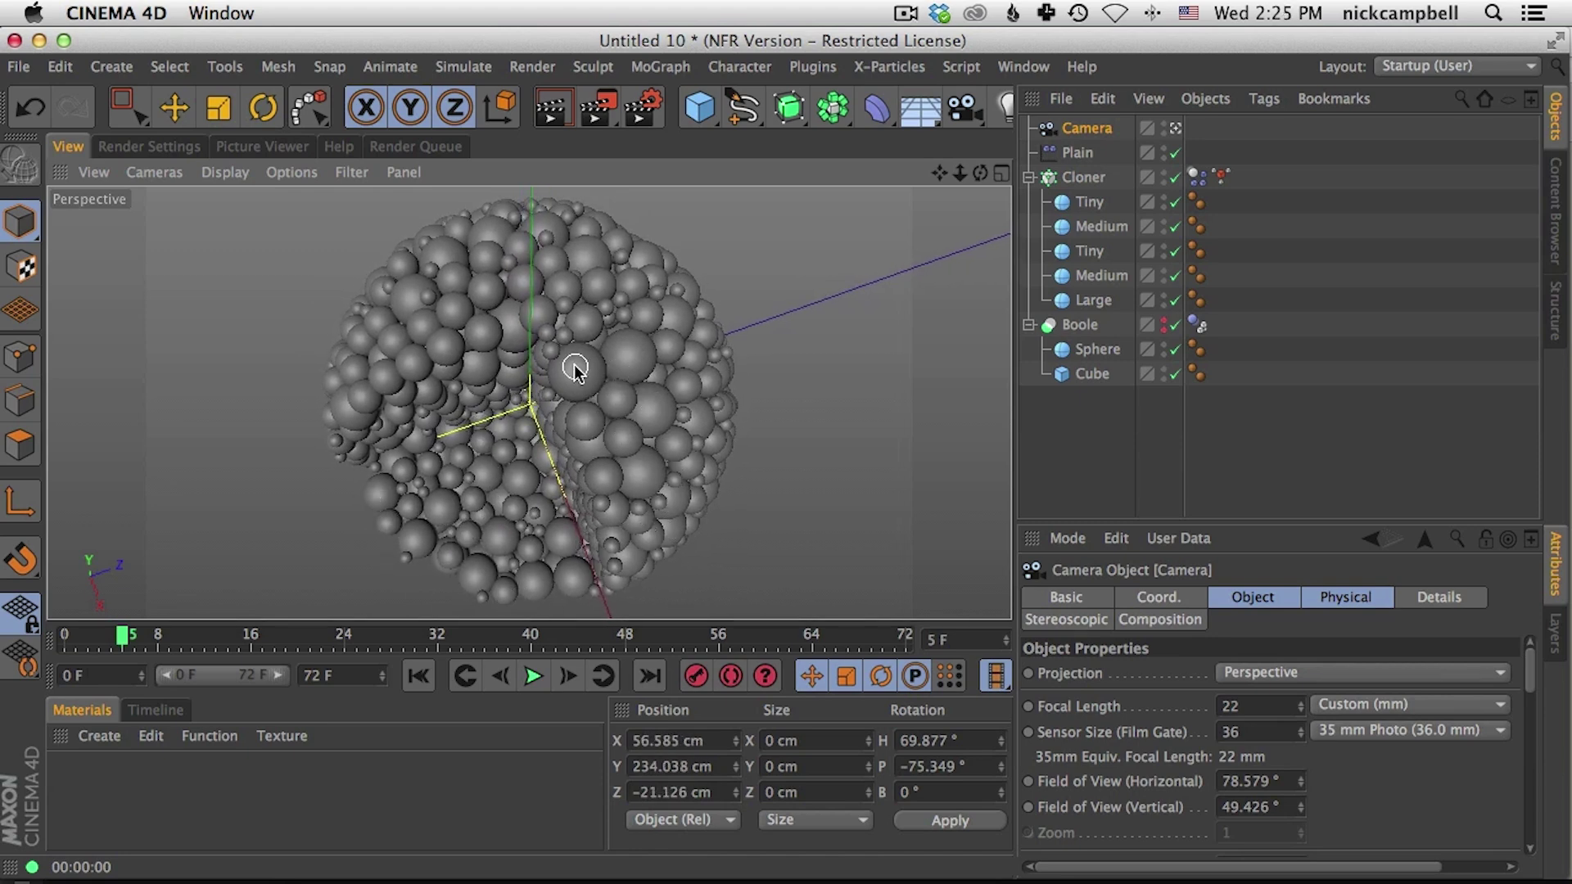
Step: Render the viewport to check how the sphere's cut-out looks through the camera
key("super+Tab")
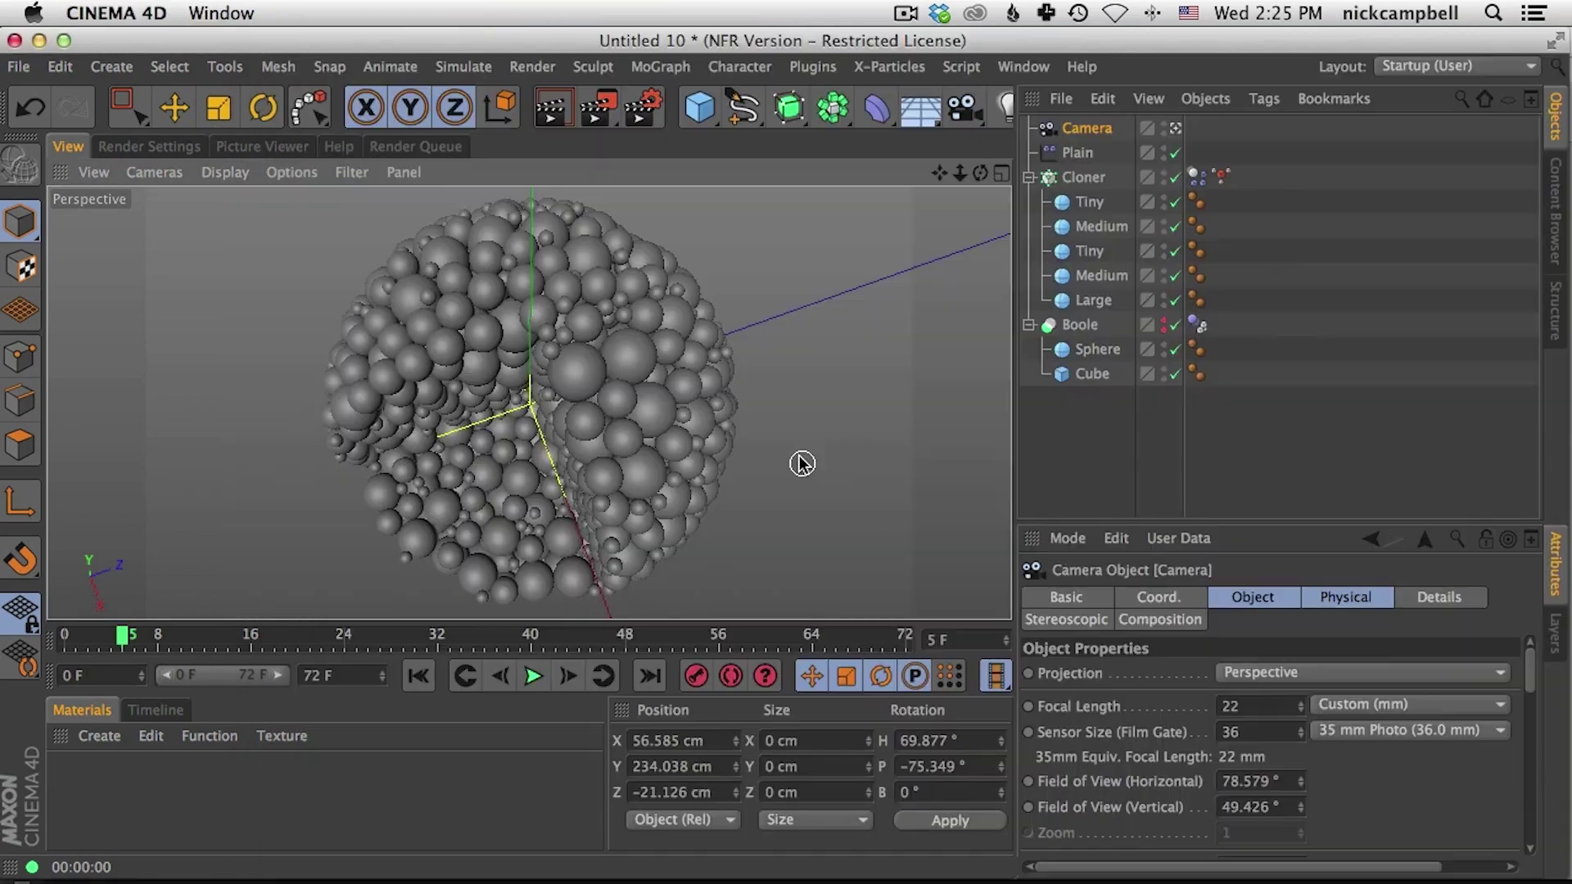
key("super+Tab")
left_click(550, 107)
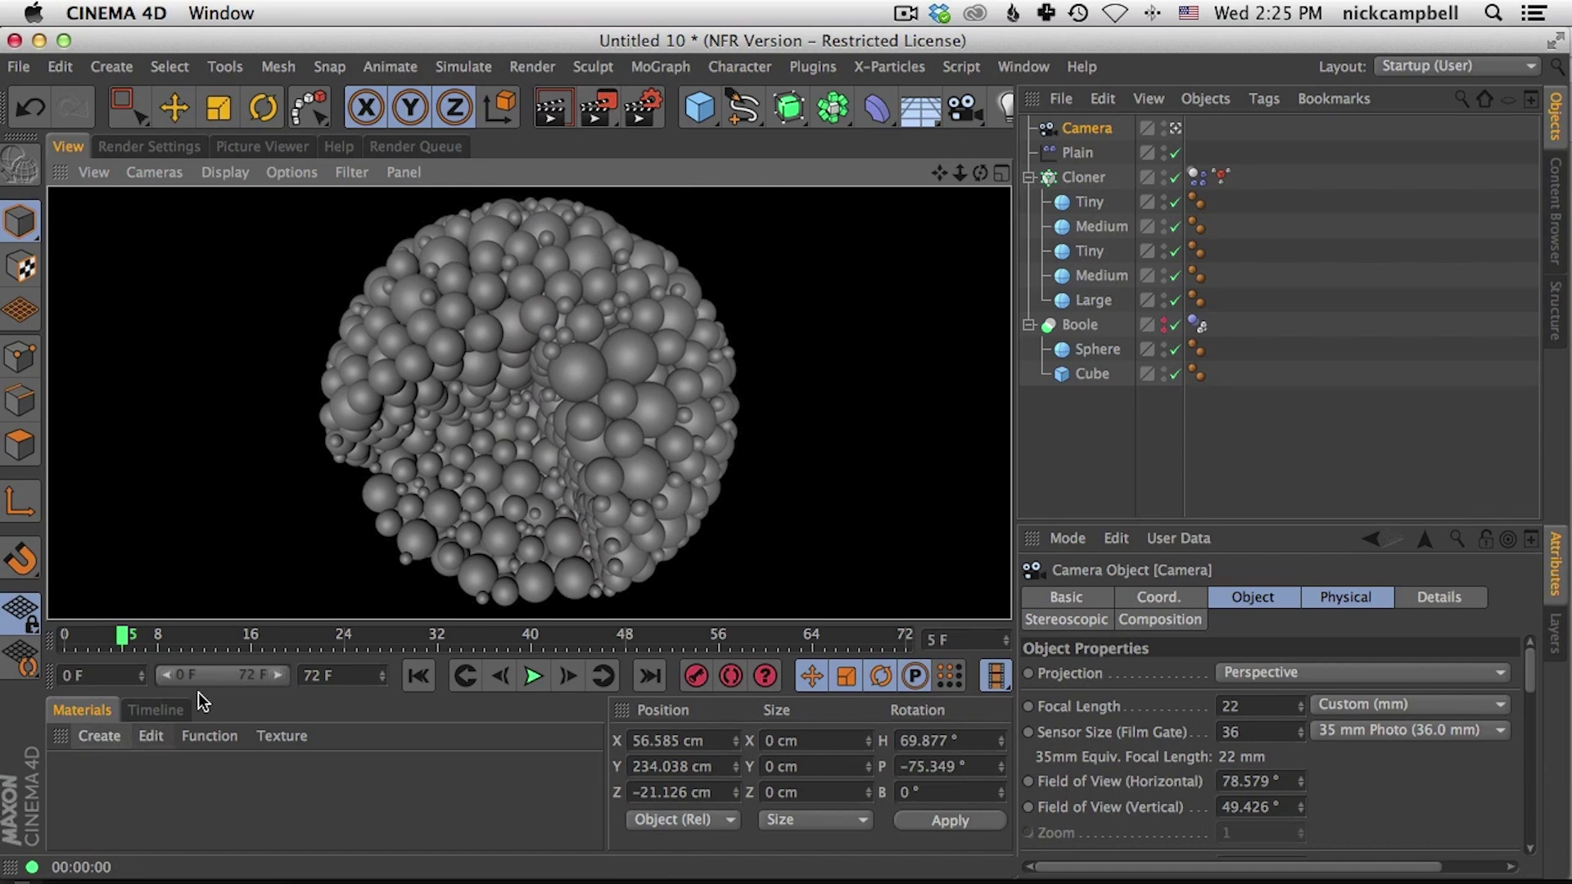
Step: Switch to Safari and study the sphere, box and capsule images on the reference page again
key("super+Tab")
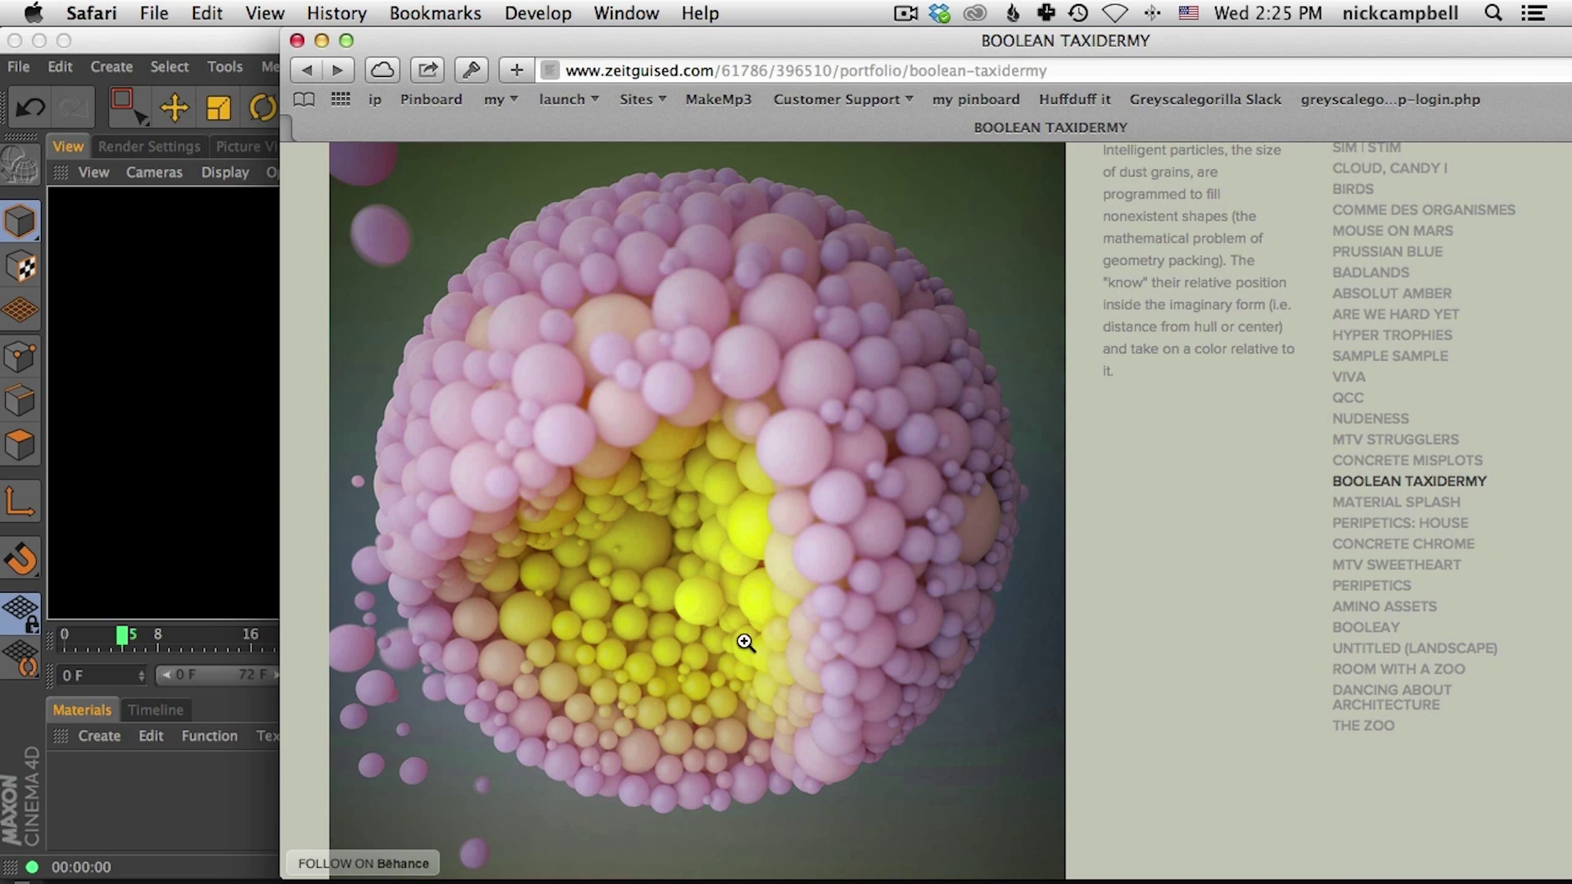
scroll(745, 643, "down", 10)
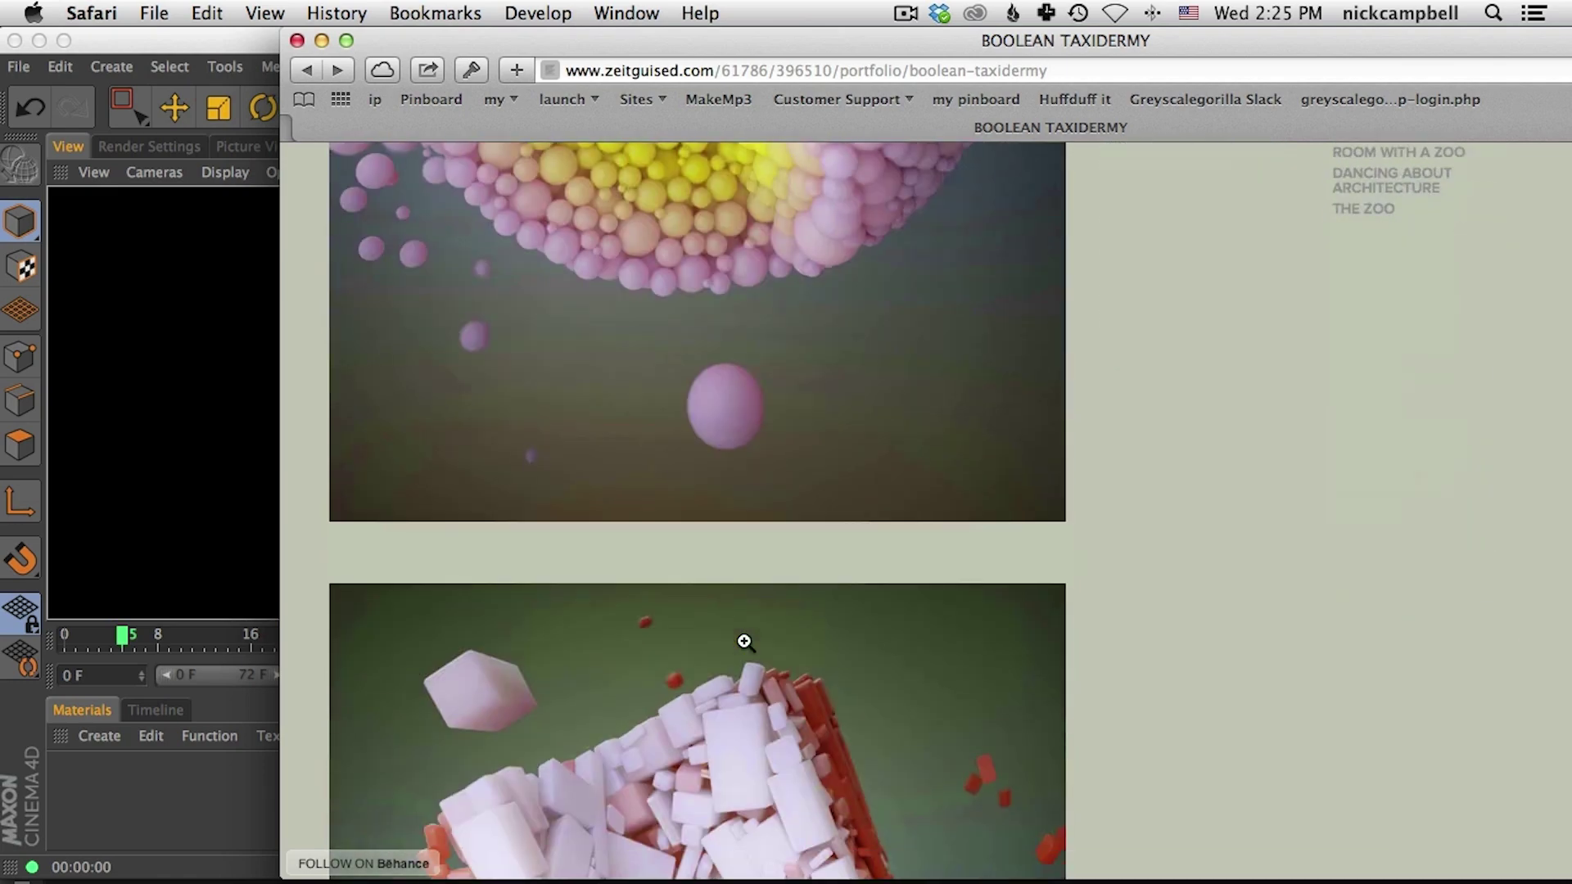
scroll(745, 643, "down", 5)
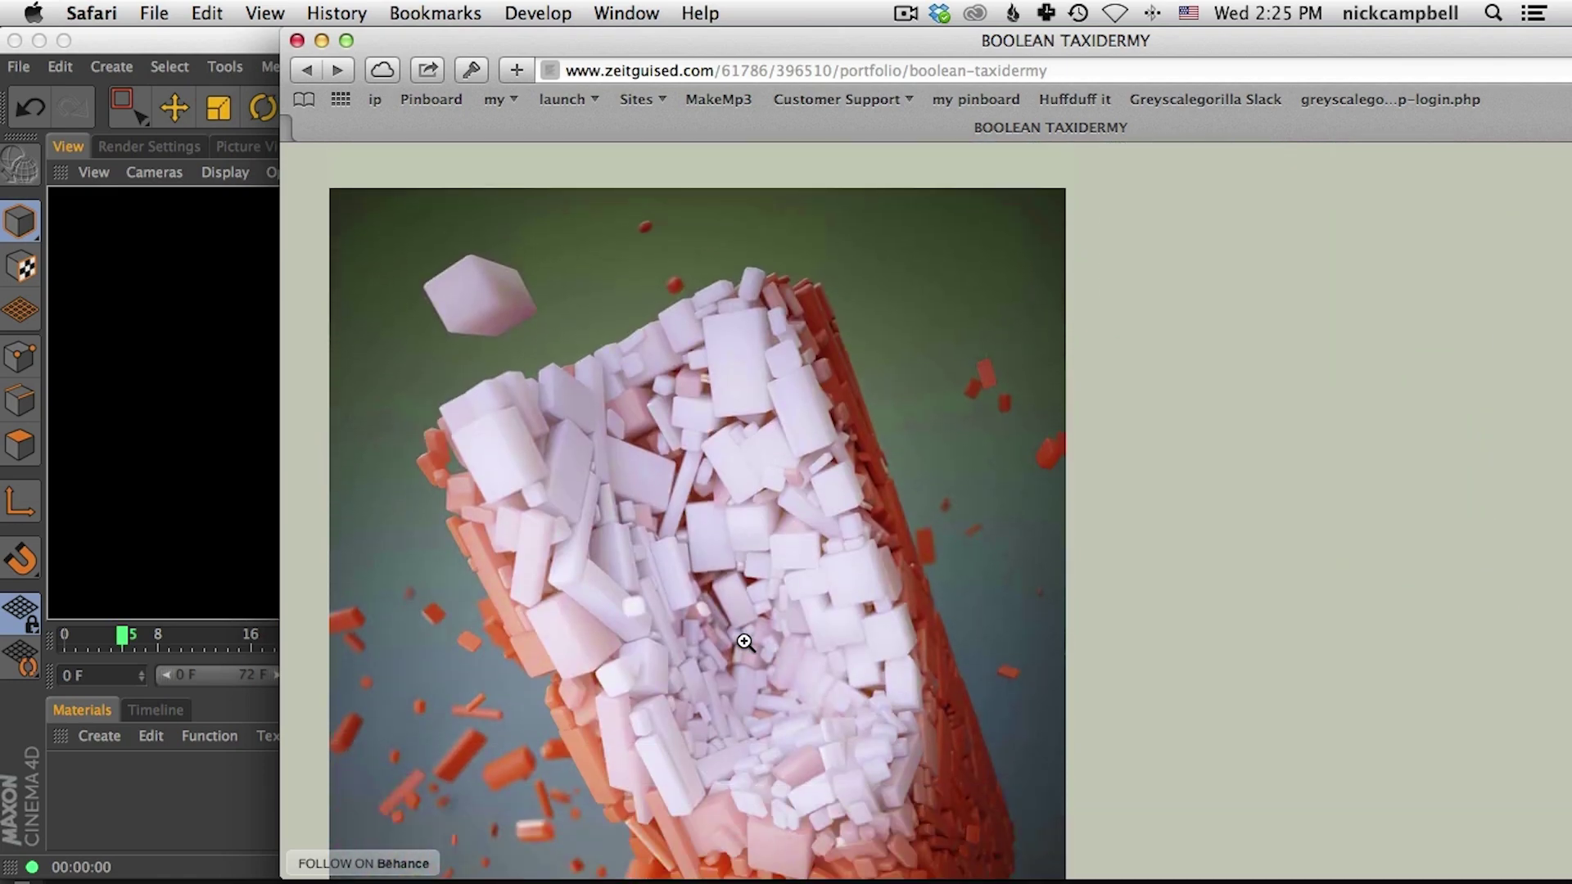
scroll(745, 642, "down", 2)
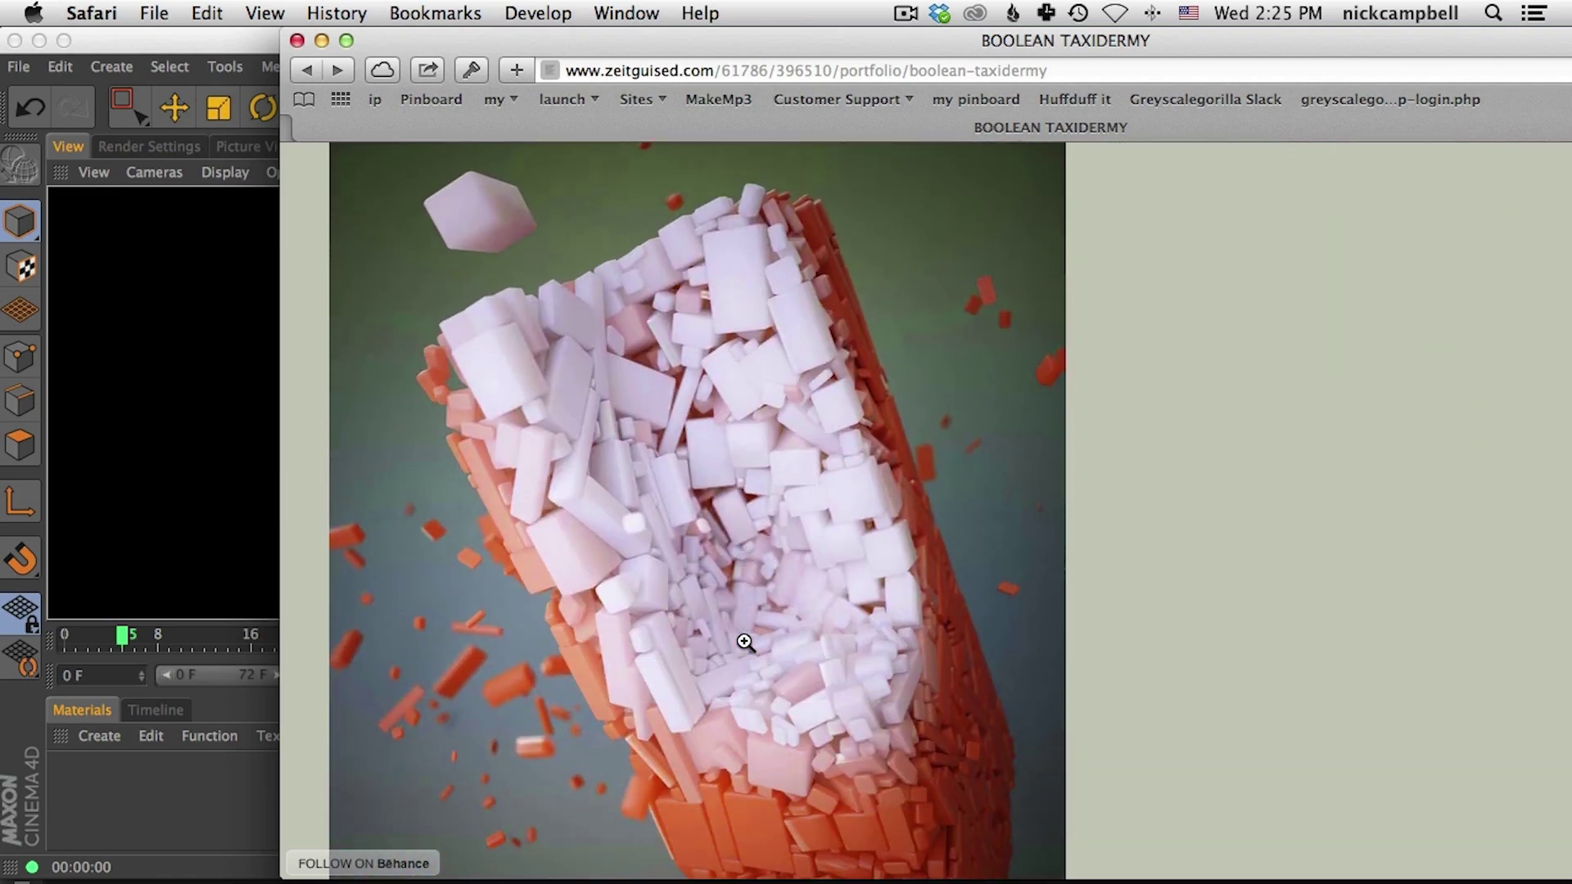
scroll(745, 642, "down", 1)
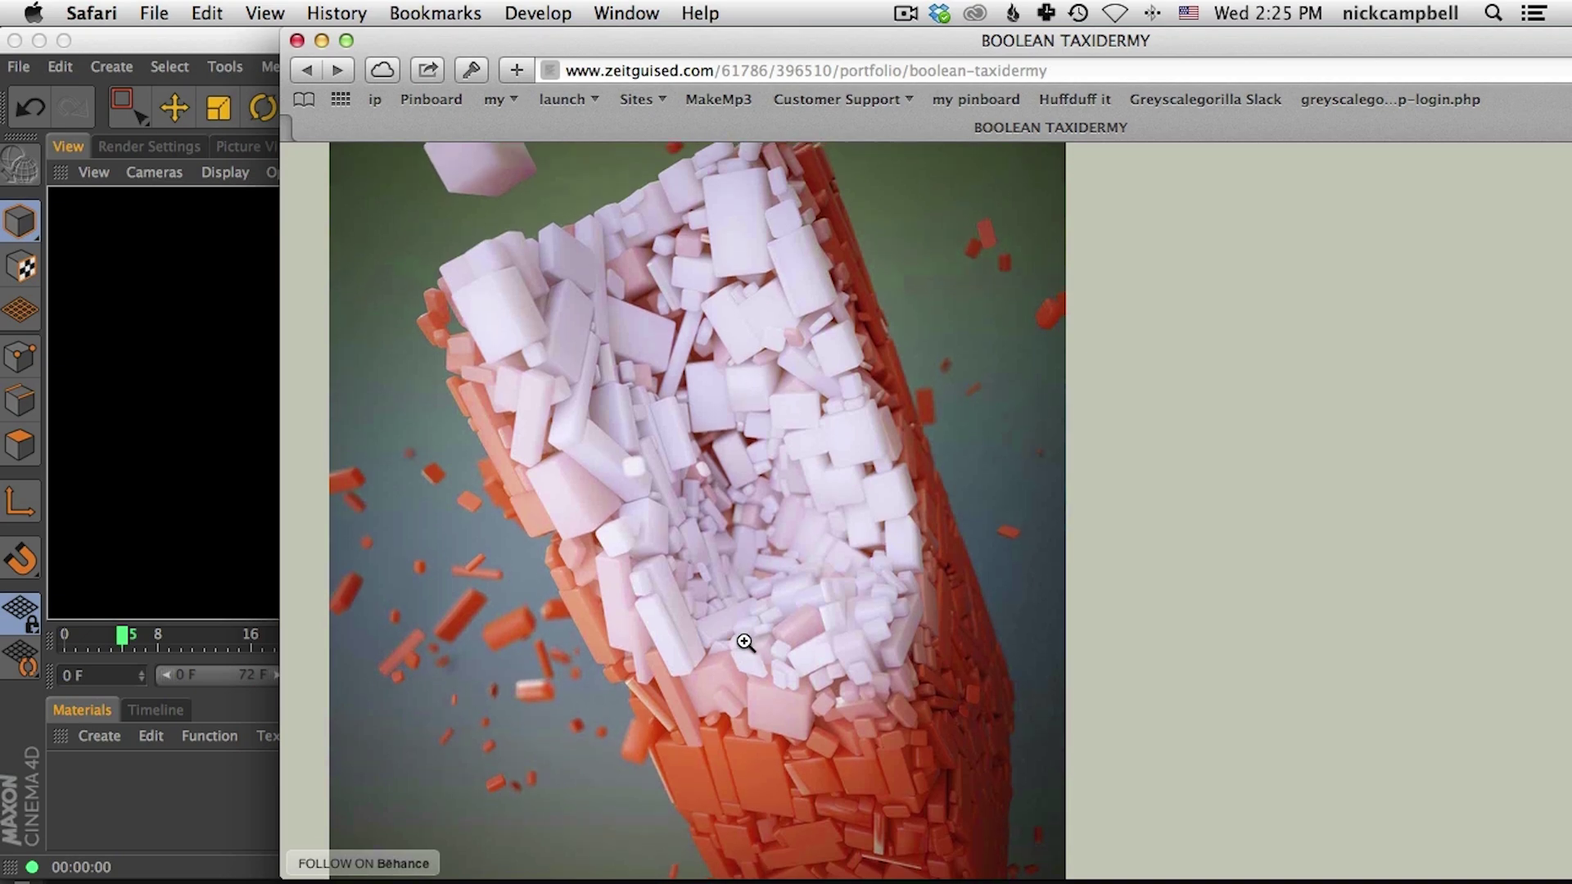
scroll(745, 642, "down", 5)
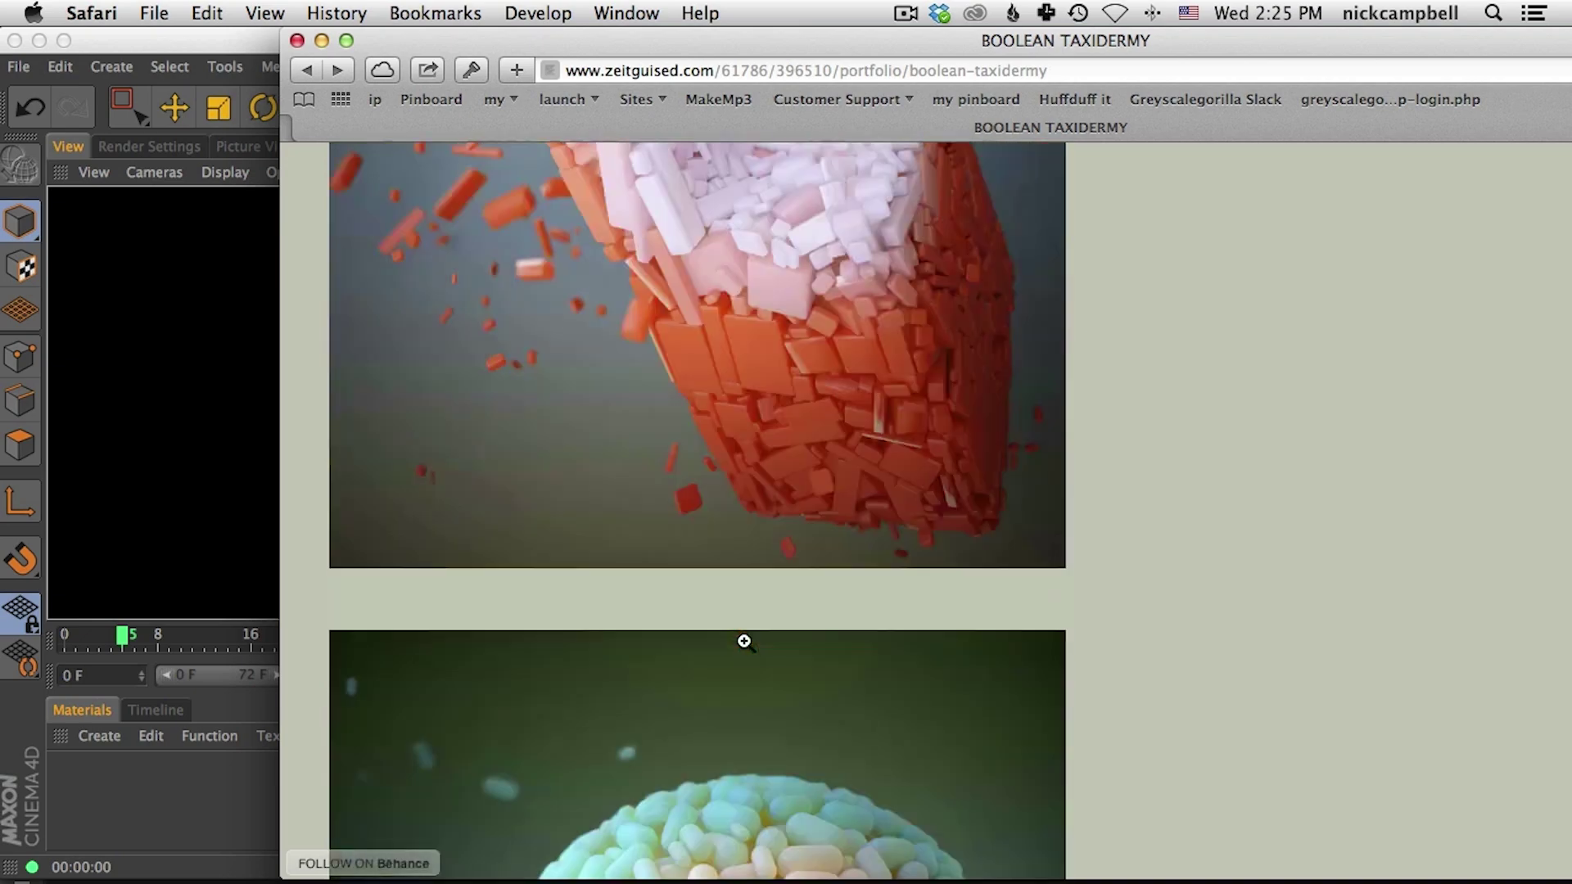
scroll(745, 643, "down", 6)
scroll(745, 643, "up", 5)
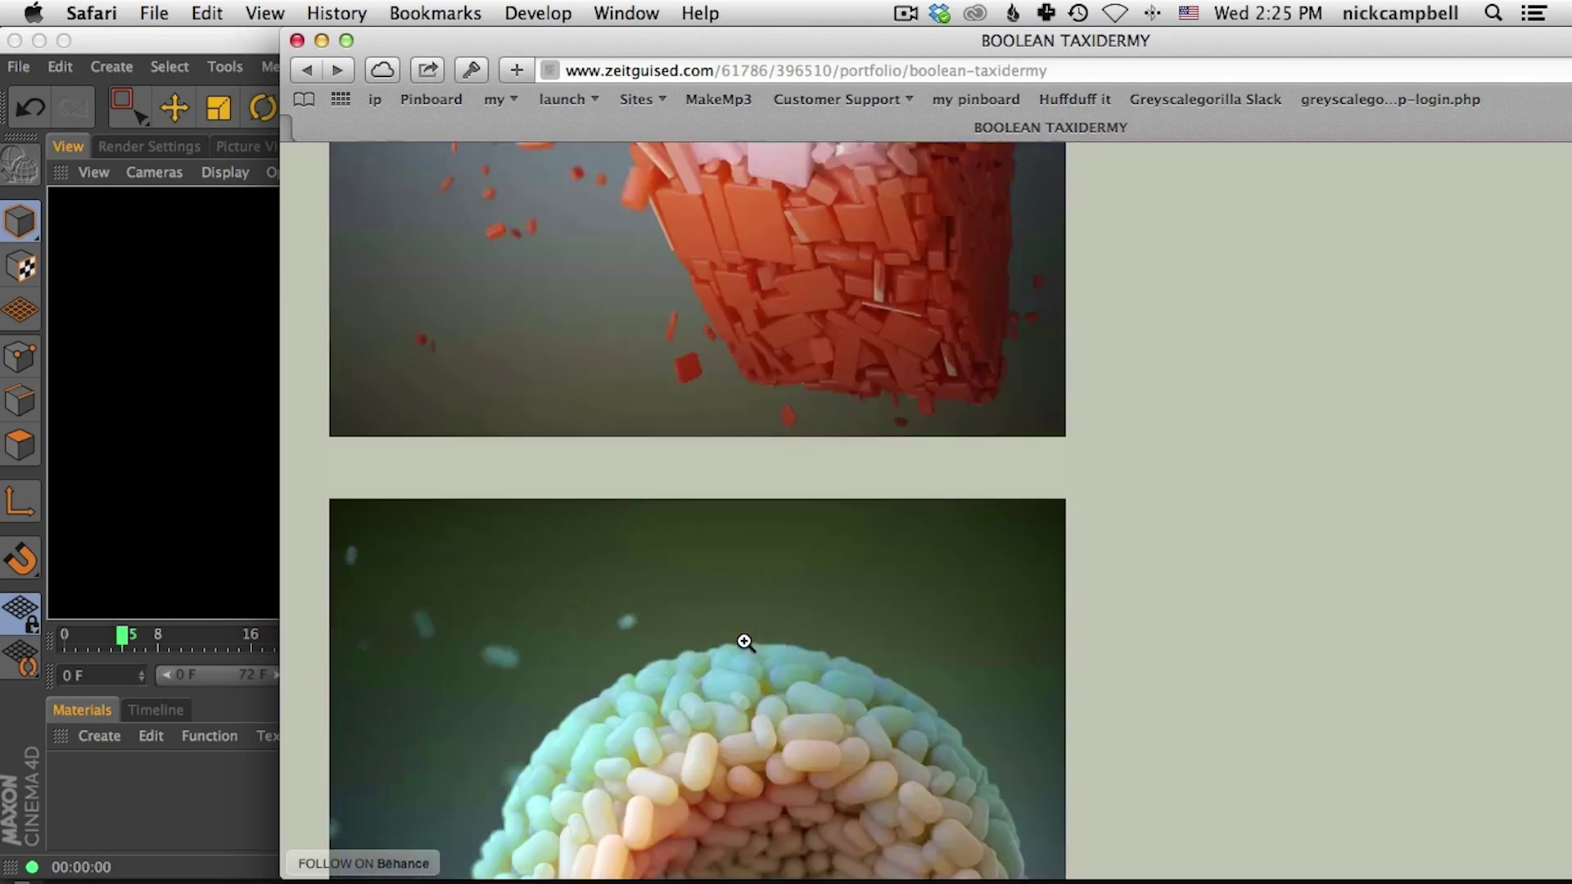
scroll(745, 643, "up", 10)
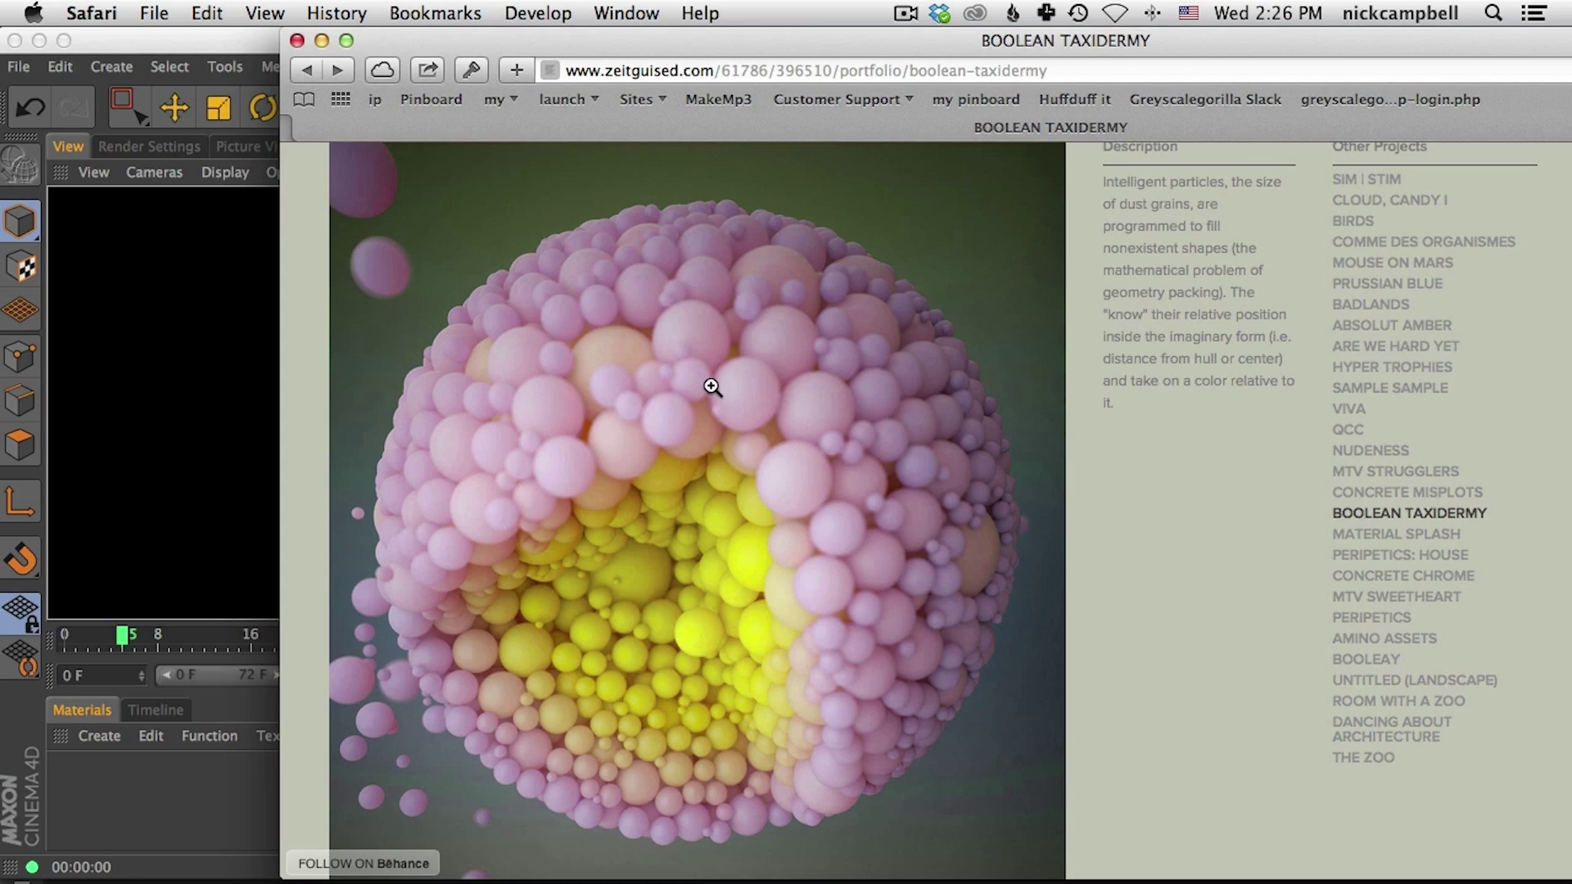
Step: Switch back to CINEMA 4D and fine-tune the camera's distance and position around the sphere
left_click(259, 45)
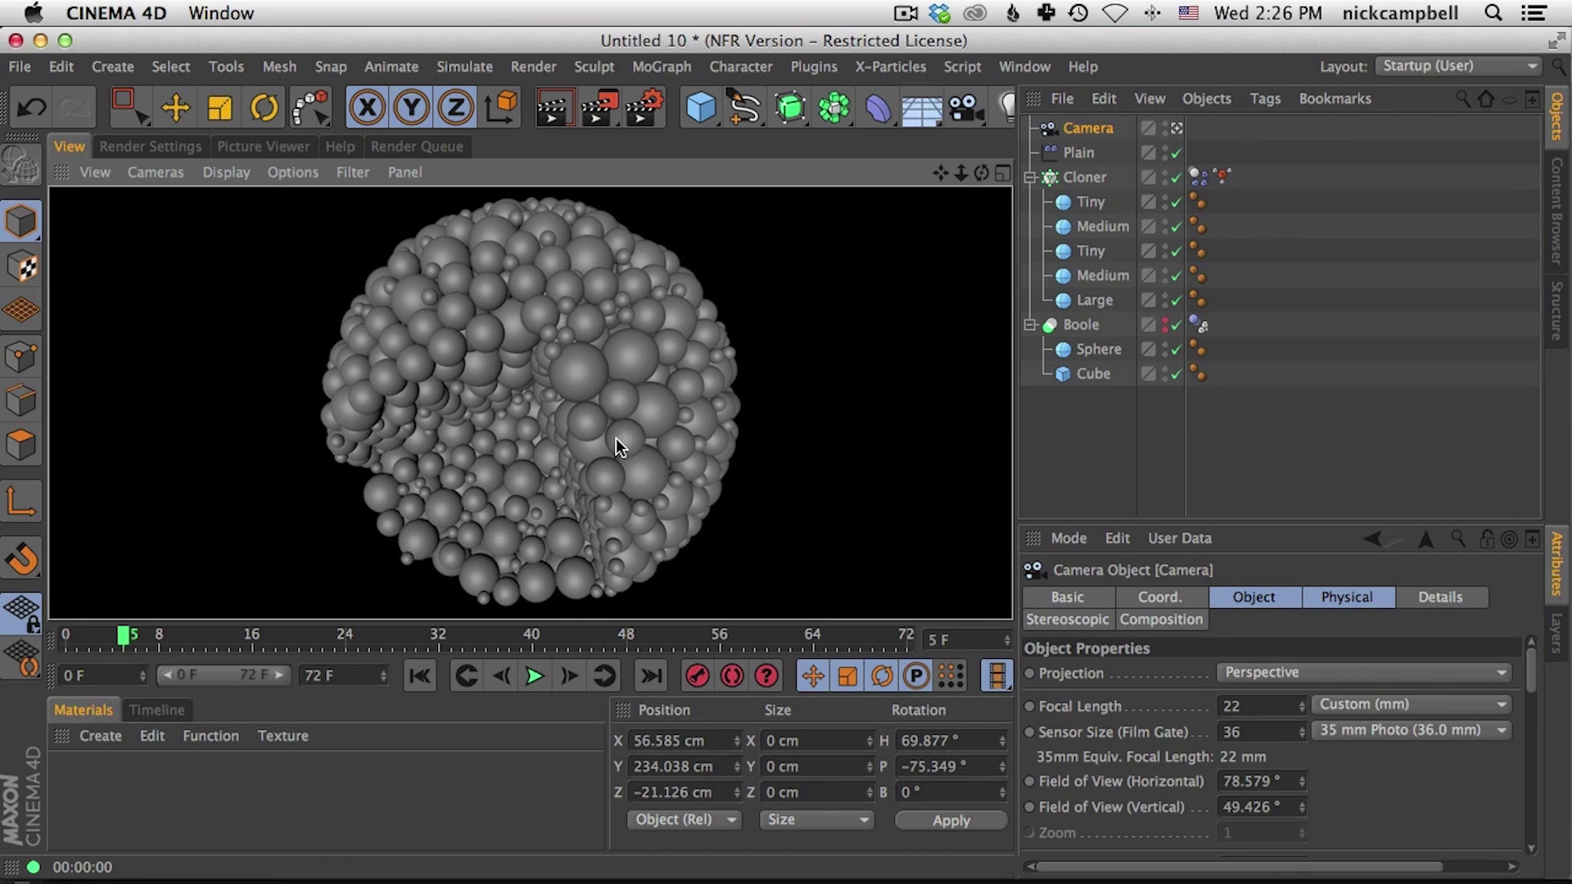
scroll(617, 440, "down", 3)
scroll(619, 440, "up", 2)
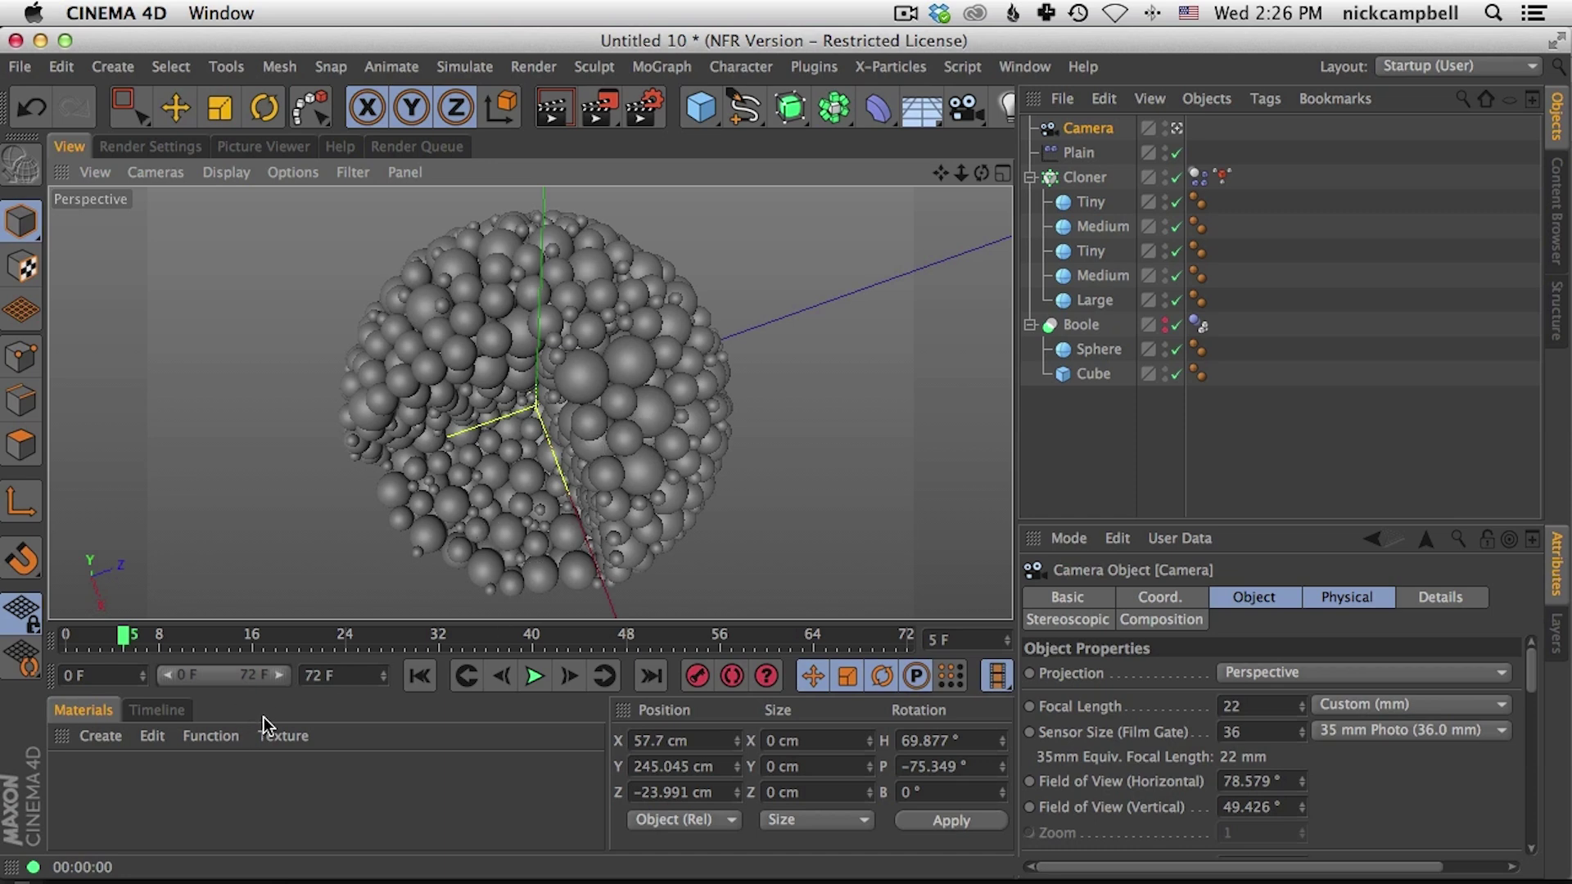
middle_click_drag(626, 429, 615, 423, "alt")
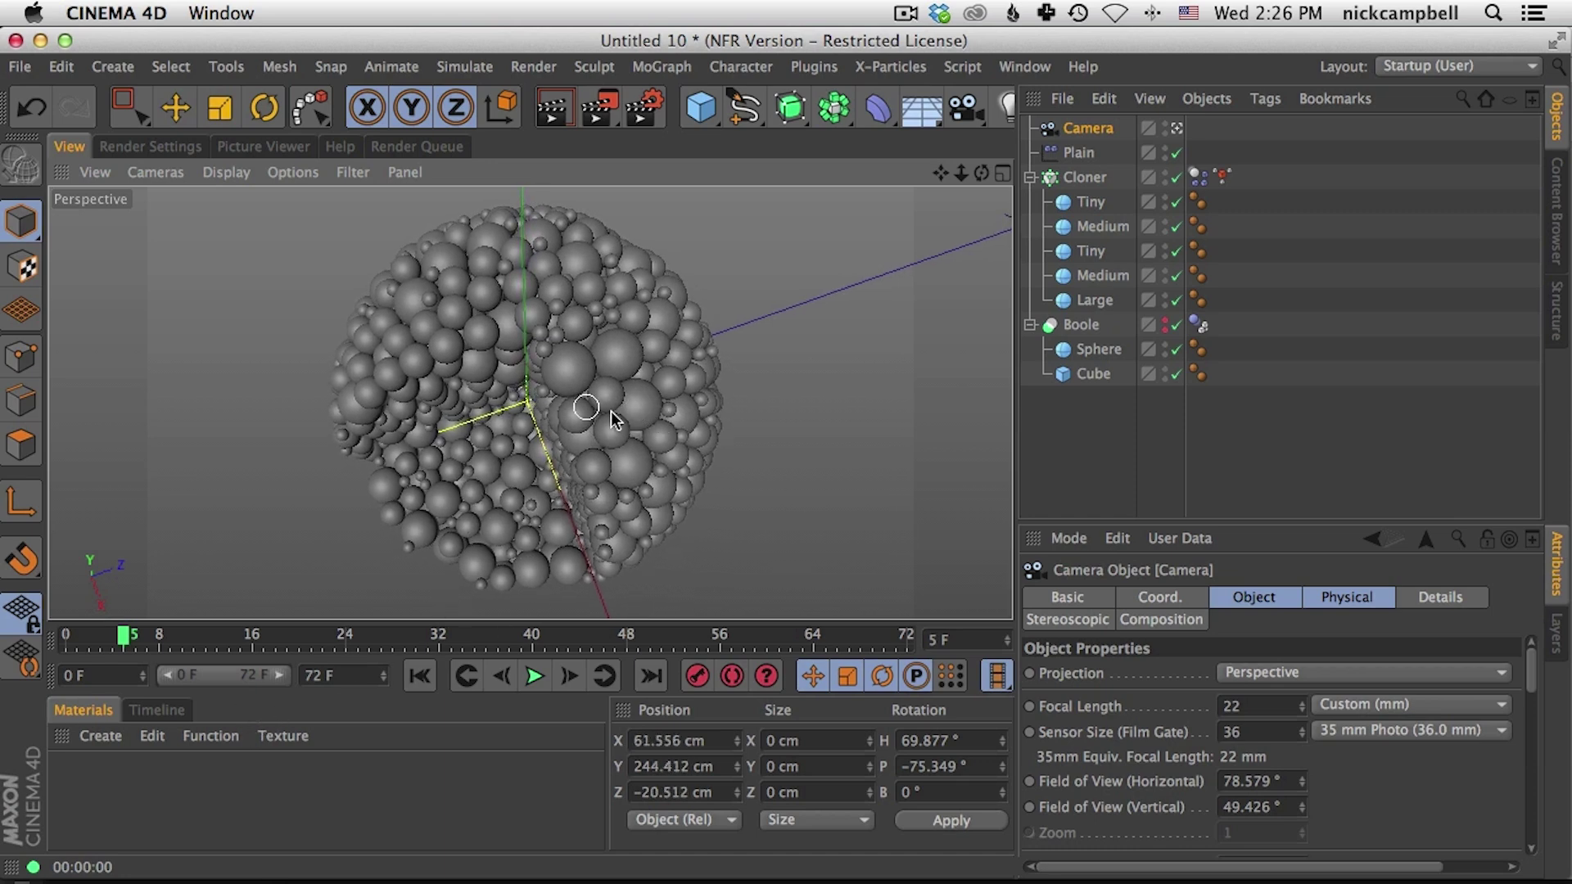
Step: Create a new material with its Material Editor open and apply it to the Cloner
left_click(104, 741)
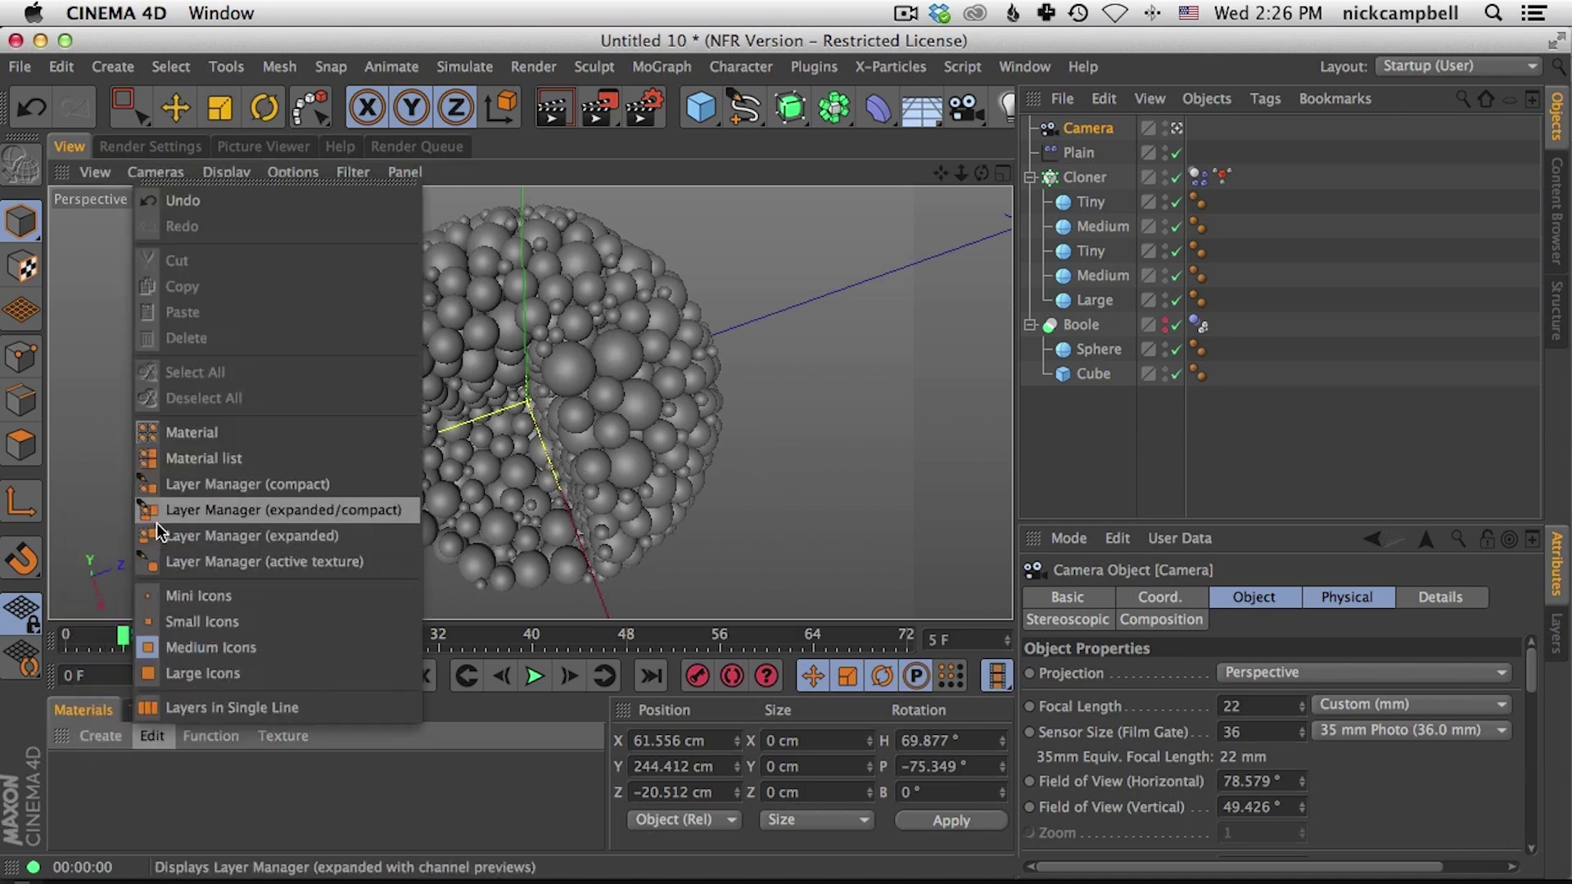
mouse_move(104, 737)
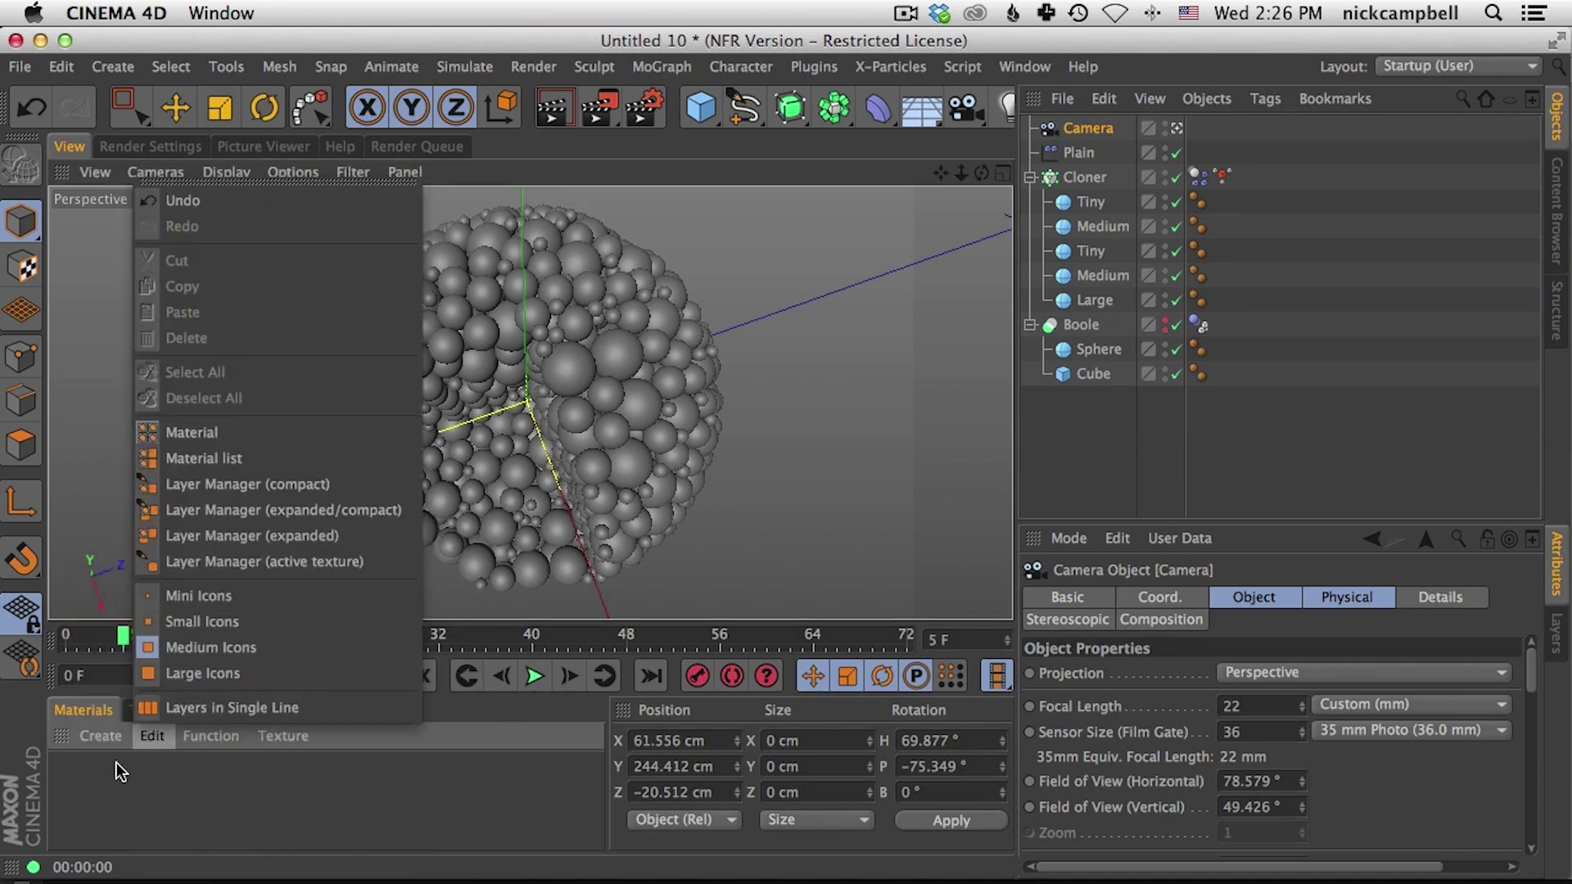
left_click(119, 788)
double_click(119, 789)
double_click(96, 786)
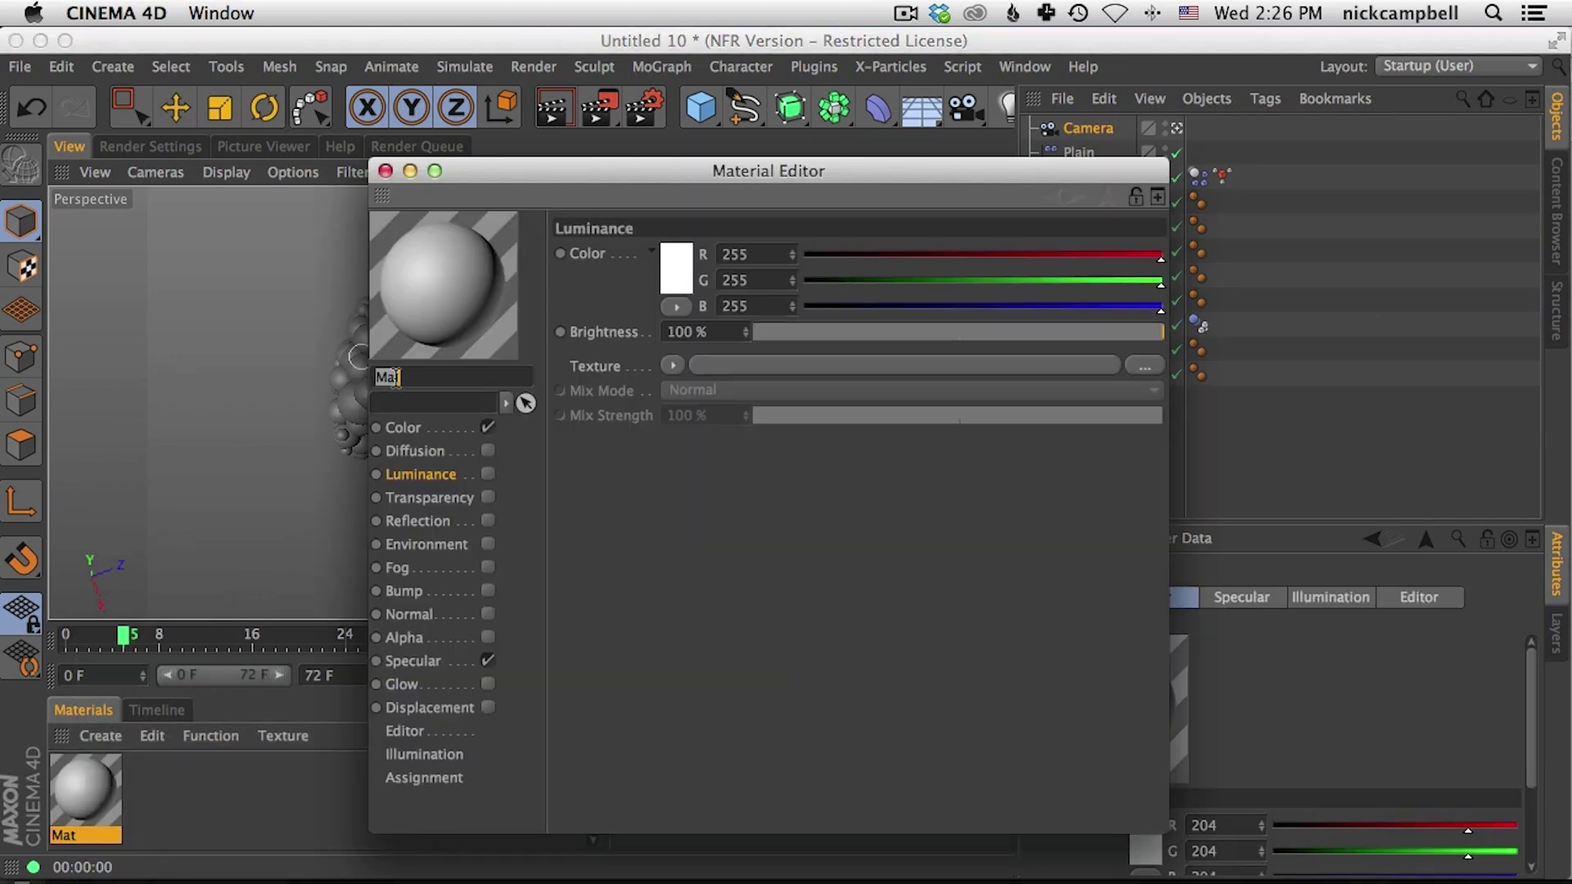
left_click_drag(479, 171, 617, 367)
left_click_drag(997, 348, 964, 207)
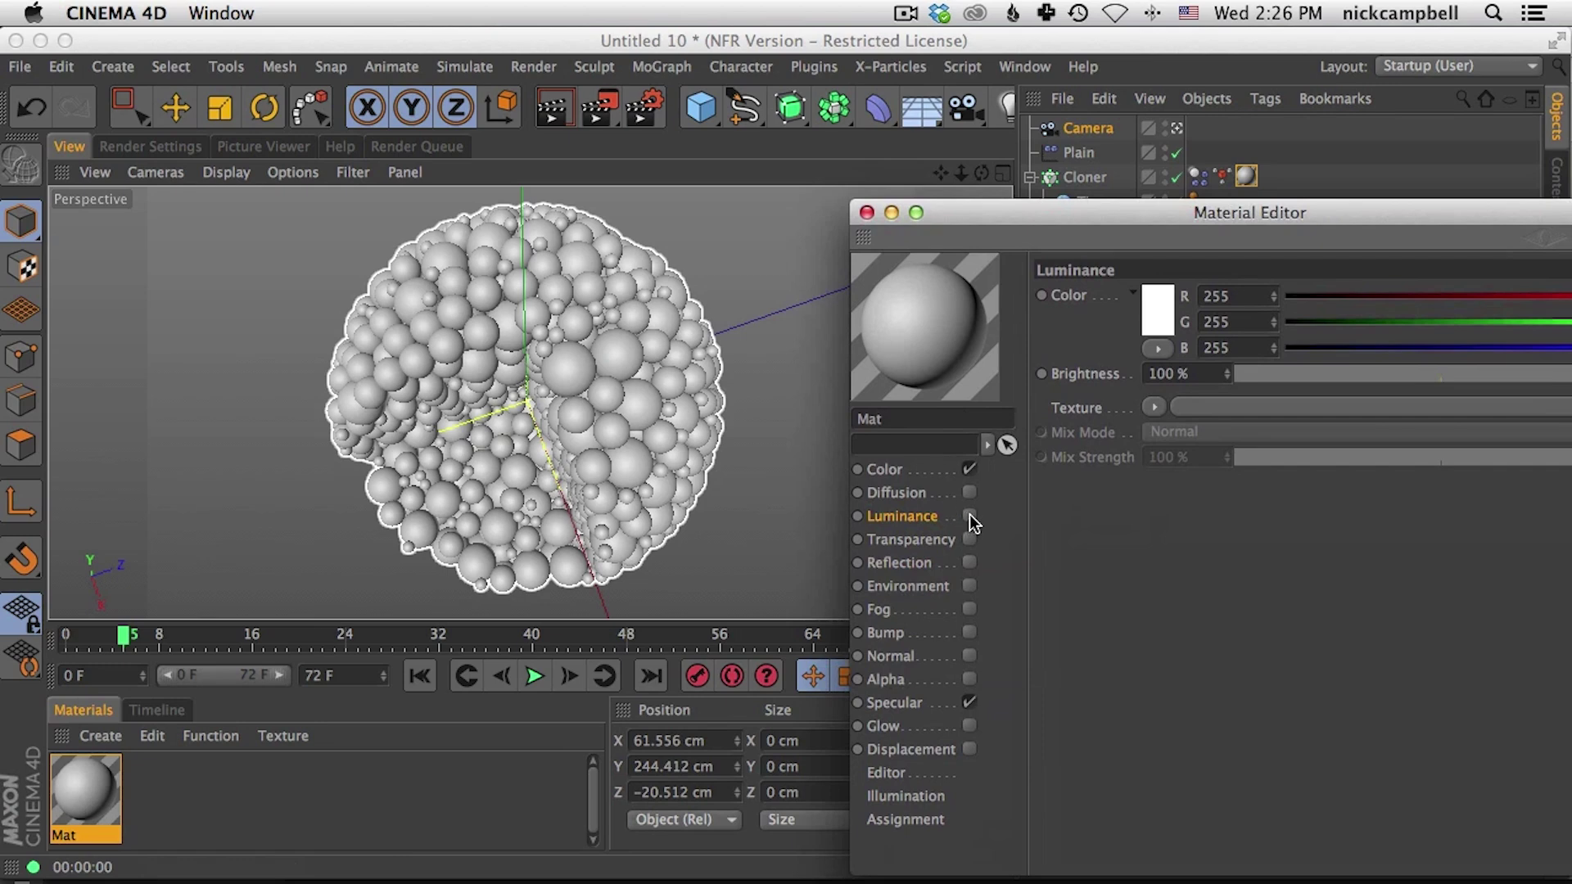
Step: Switch the material from the Color to the Luminance channel and load the ChanLum effect shader as its luminance texture
left_click(970, 517)
left_click_drag(983, 213, 812, 126)
left_click(982, 325)
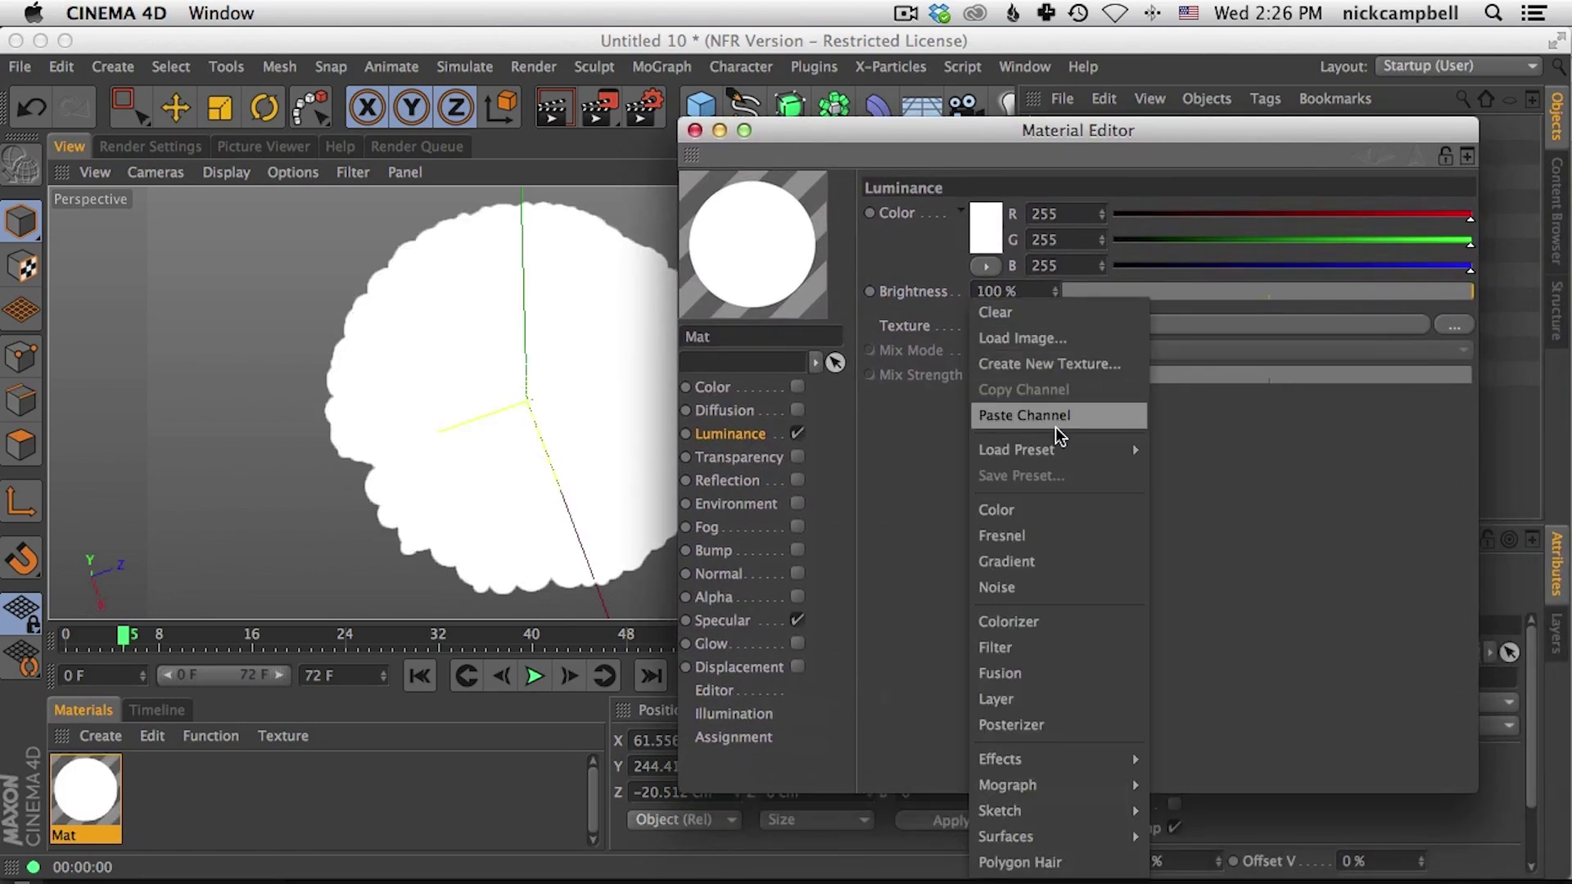
left_click_drag(1064, 129, 935, 31)
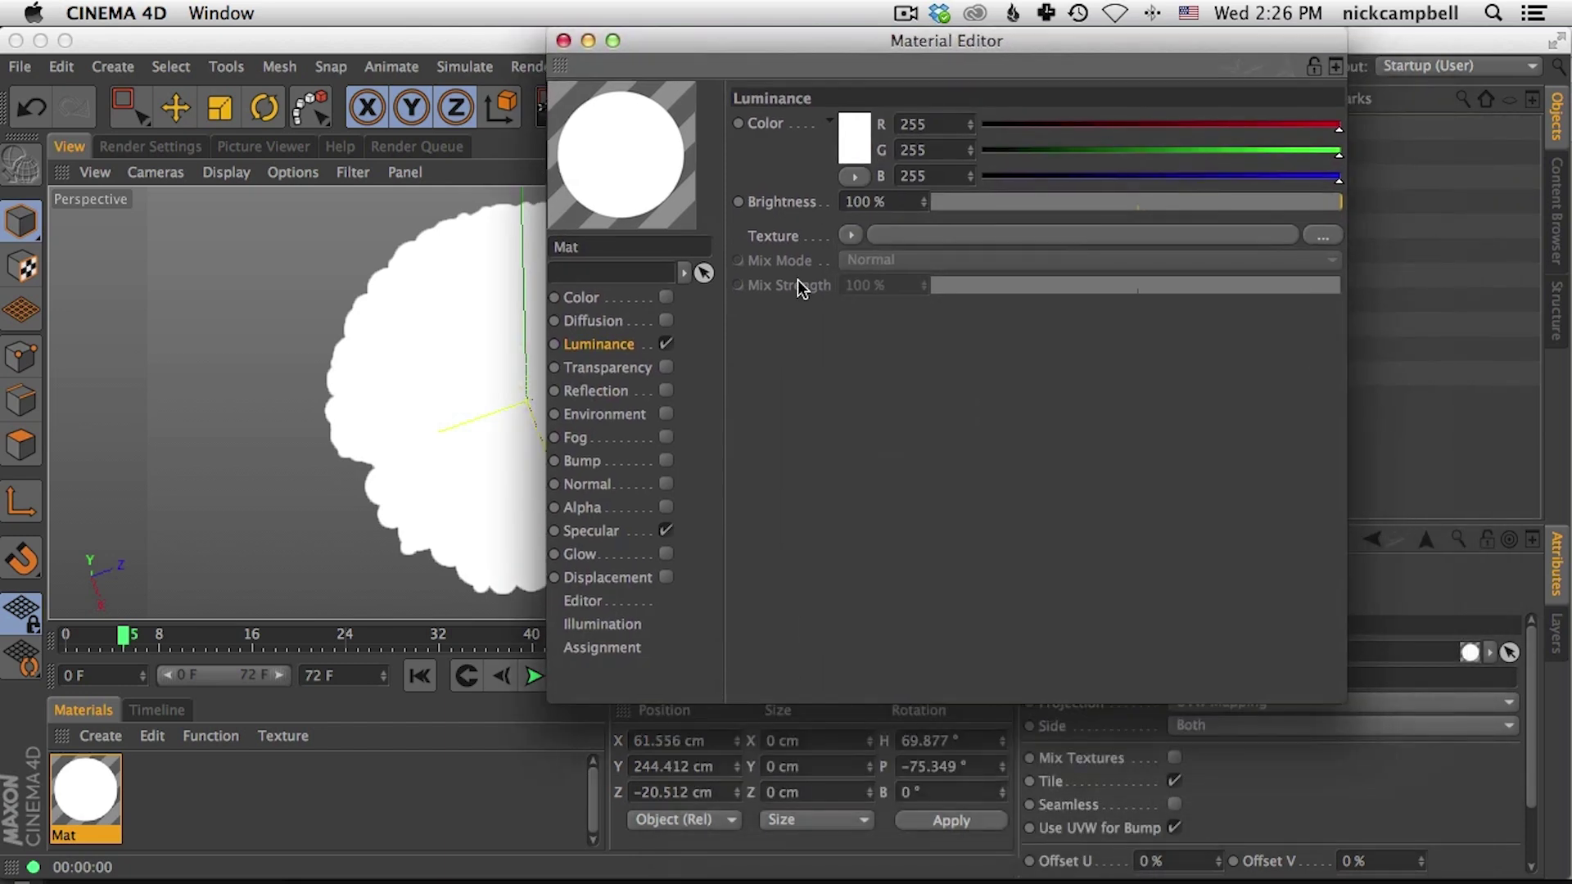
left_click(852, 235)
mouse_move(930, 731)
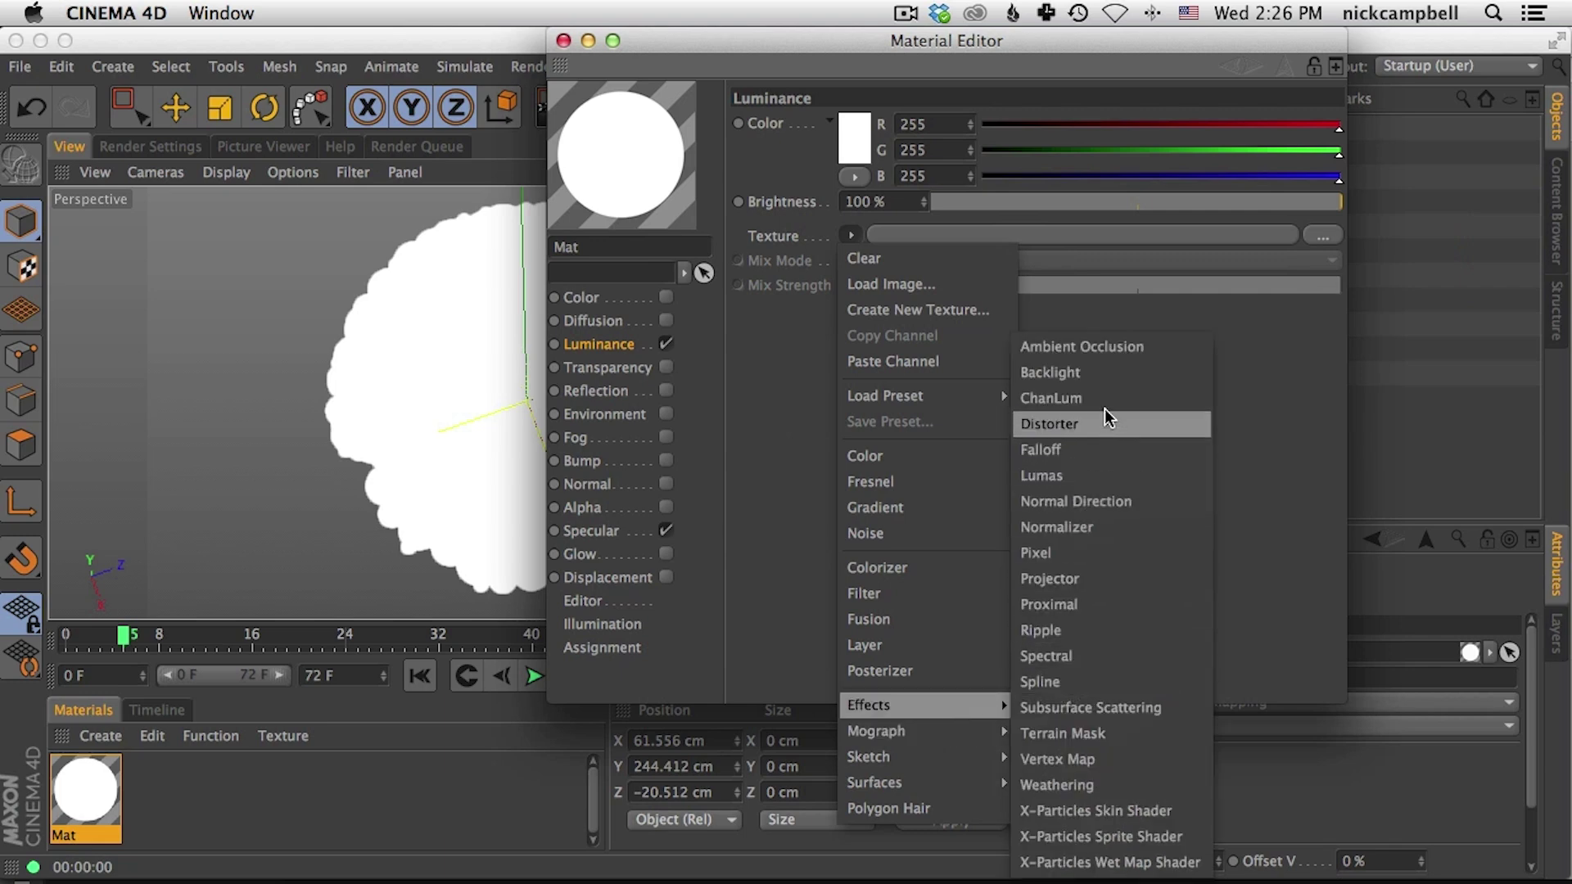
left_click(1081, 399)
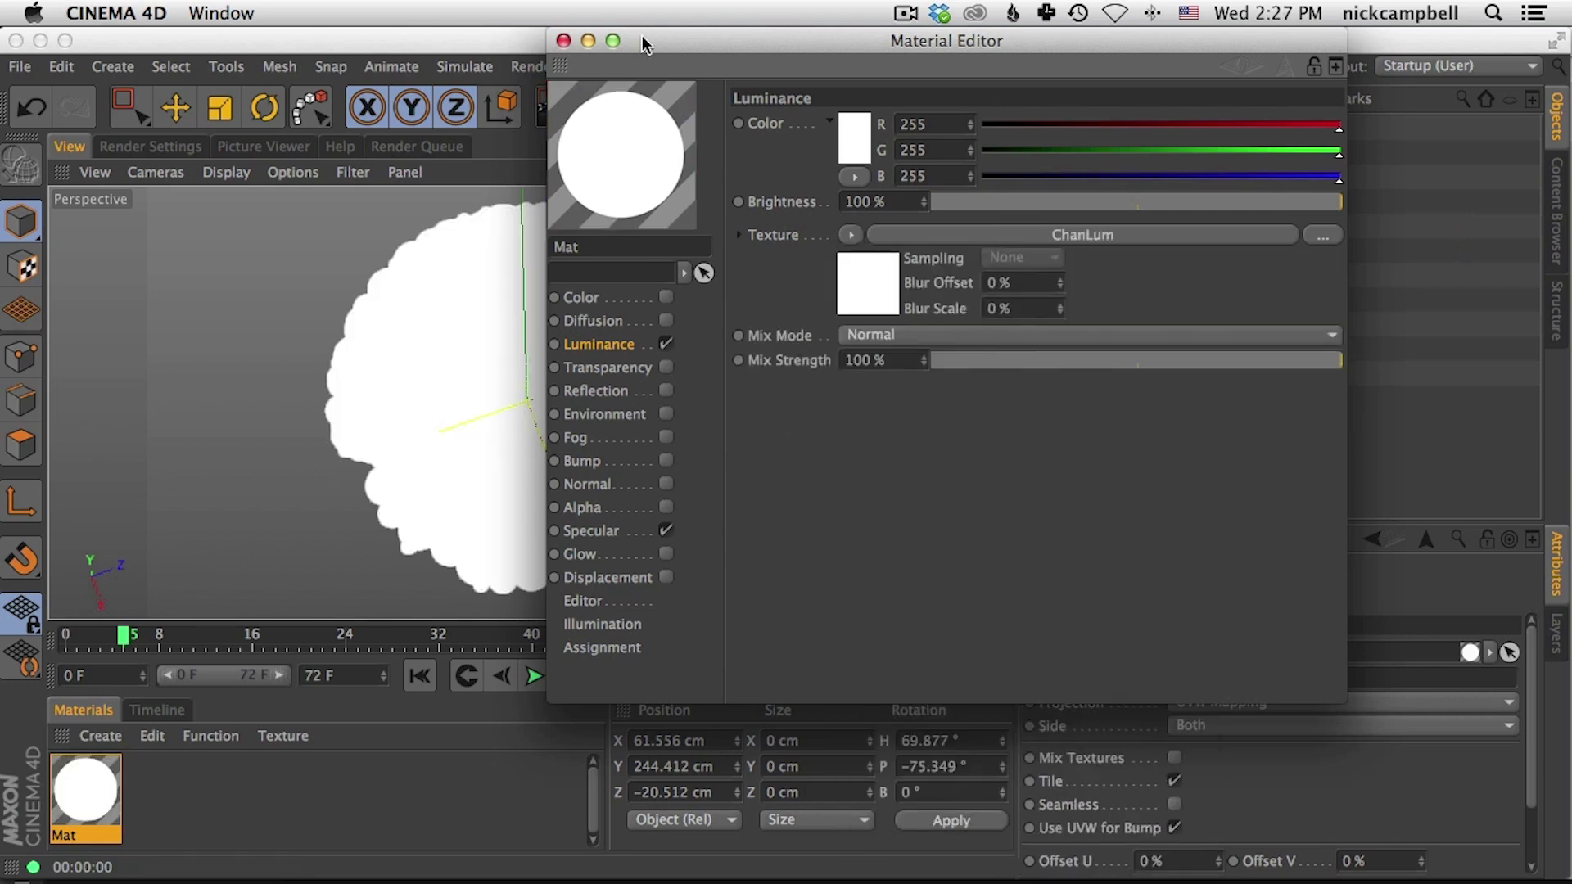
left_click(613, 41)
left_click_drag(855, 109, 1012, 207)
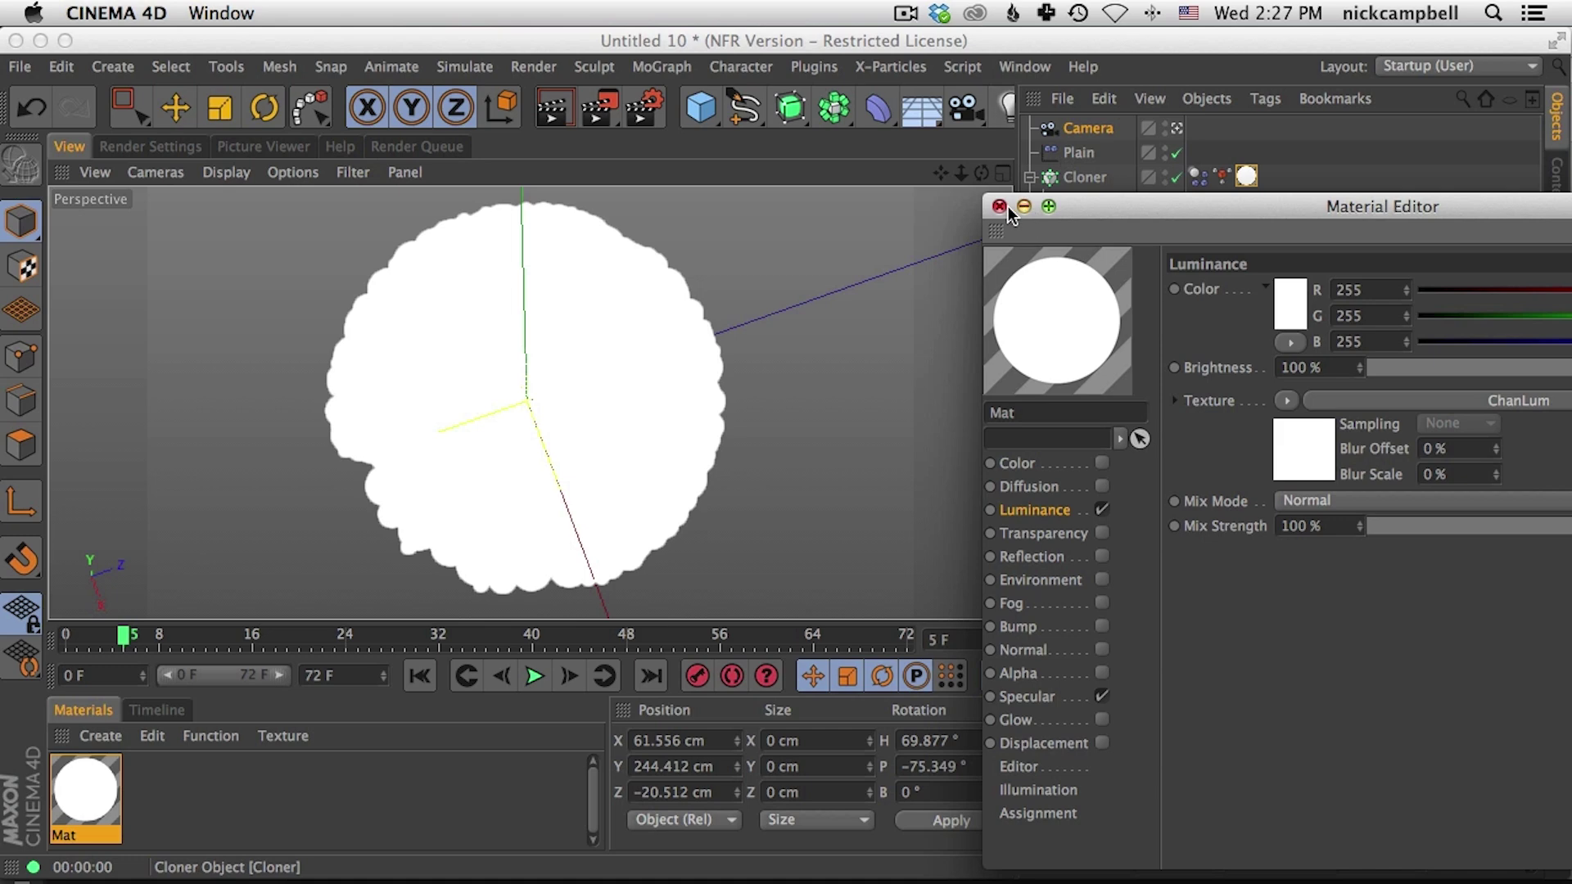
left_click(998, 208)
Step: Add an omni light to the scene and move it out in front of the cut-out to about -134 cm in Z
left_click(1007, 114)
left_click(1067, 141)
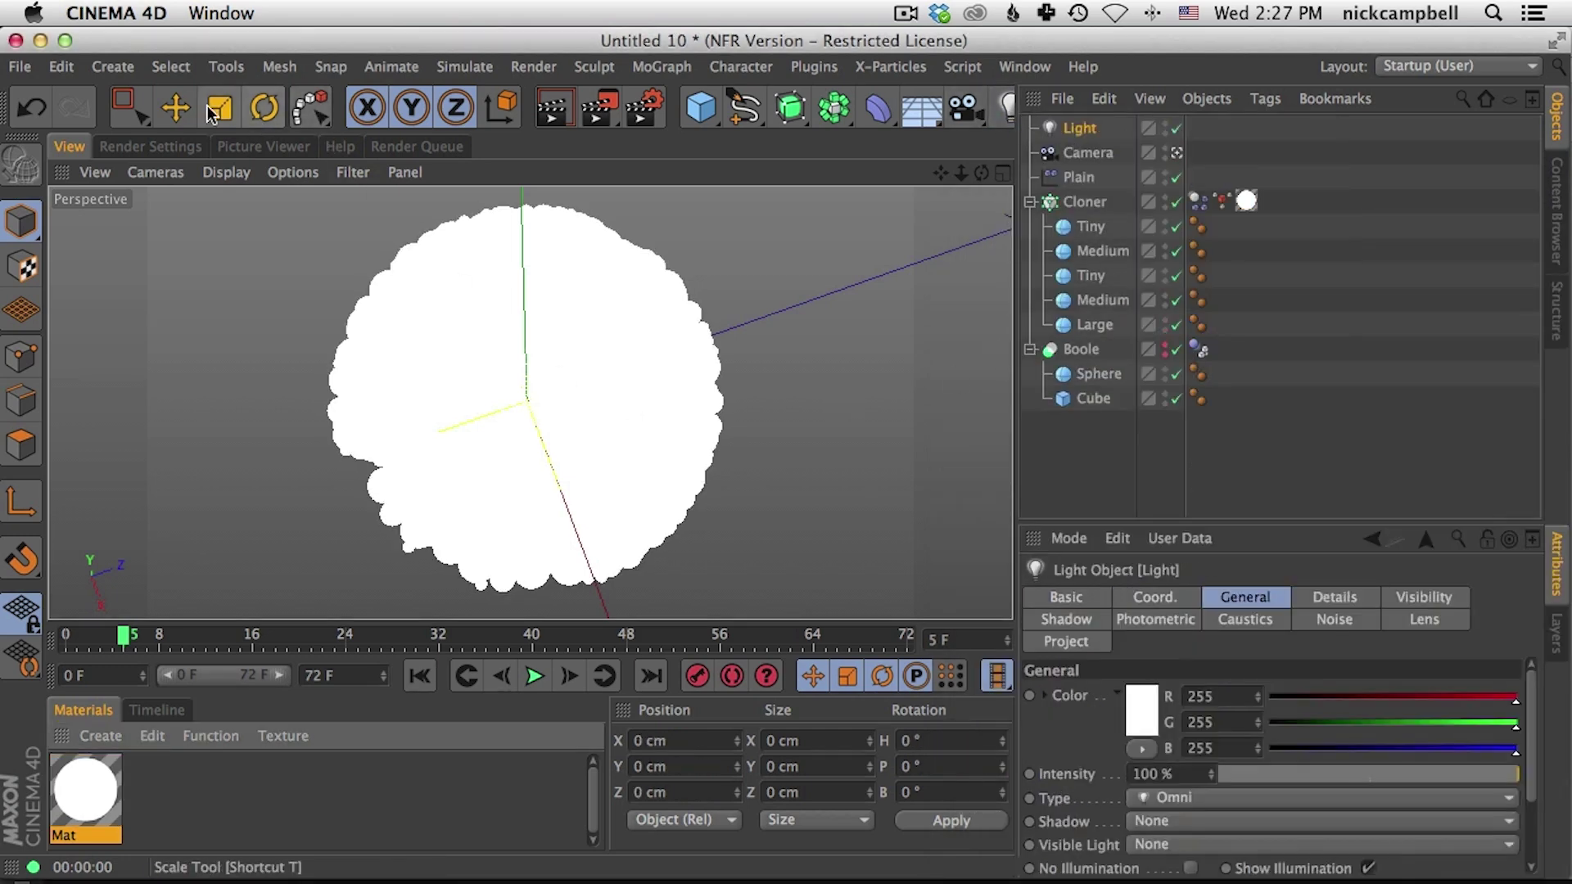
left_click(175, 107)
left_click_drag(603, 365, 334, 444)
Step: Set the light's shadow to Shadow Maps (Soft), pull it back to about -151 cm in Z and render the view
left_click(1081, 130)
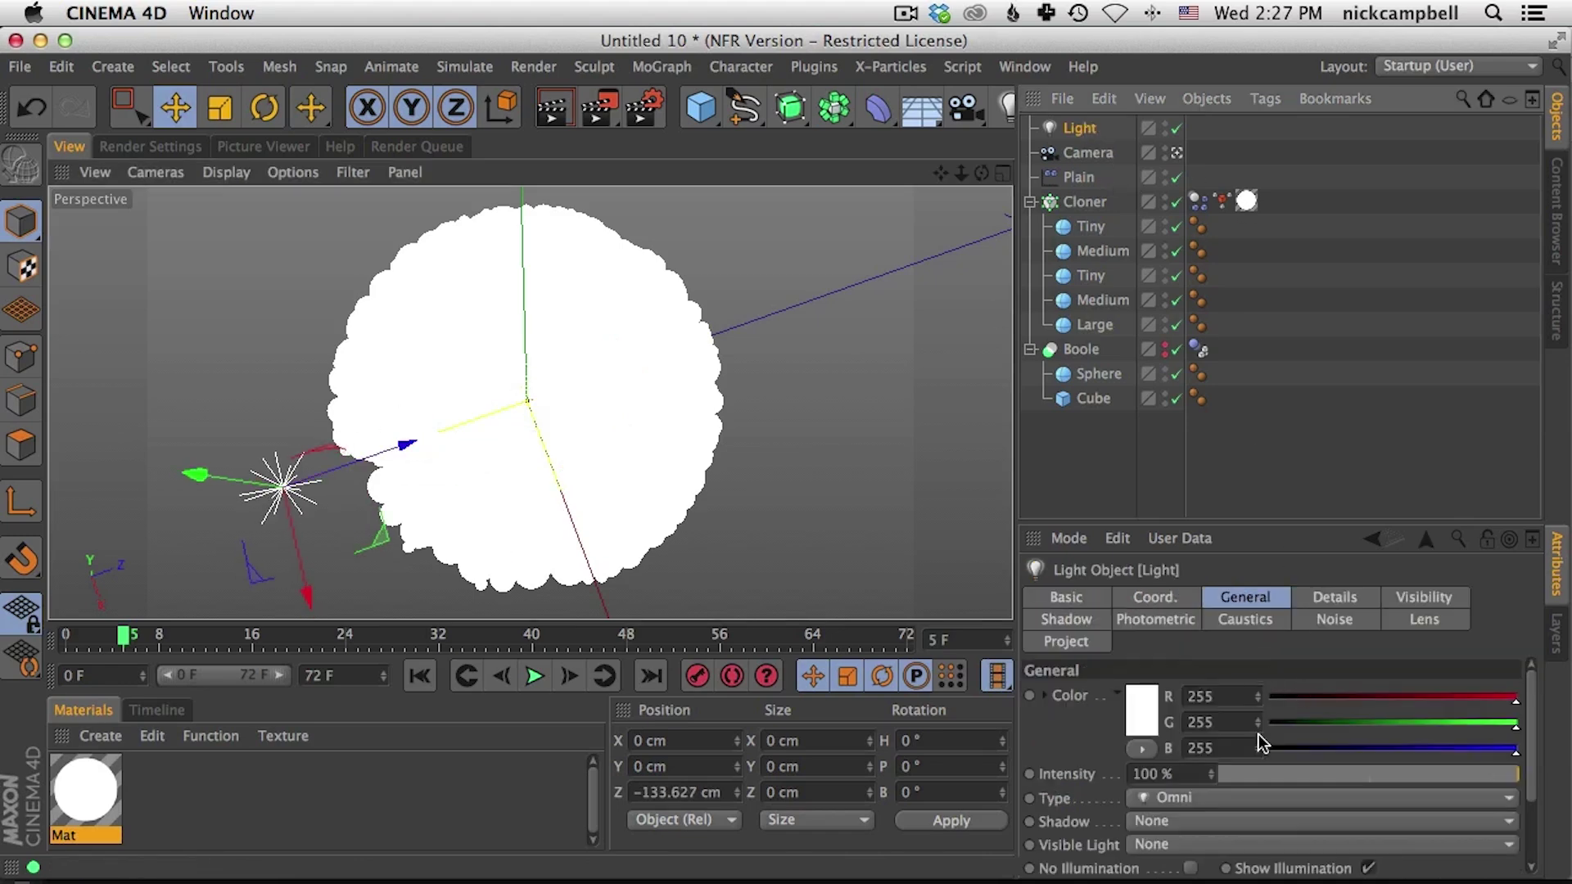
left_click(1201, 828)
left_click(1212, 749)
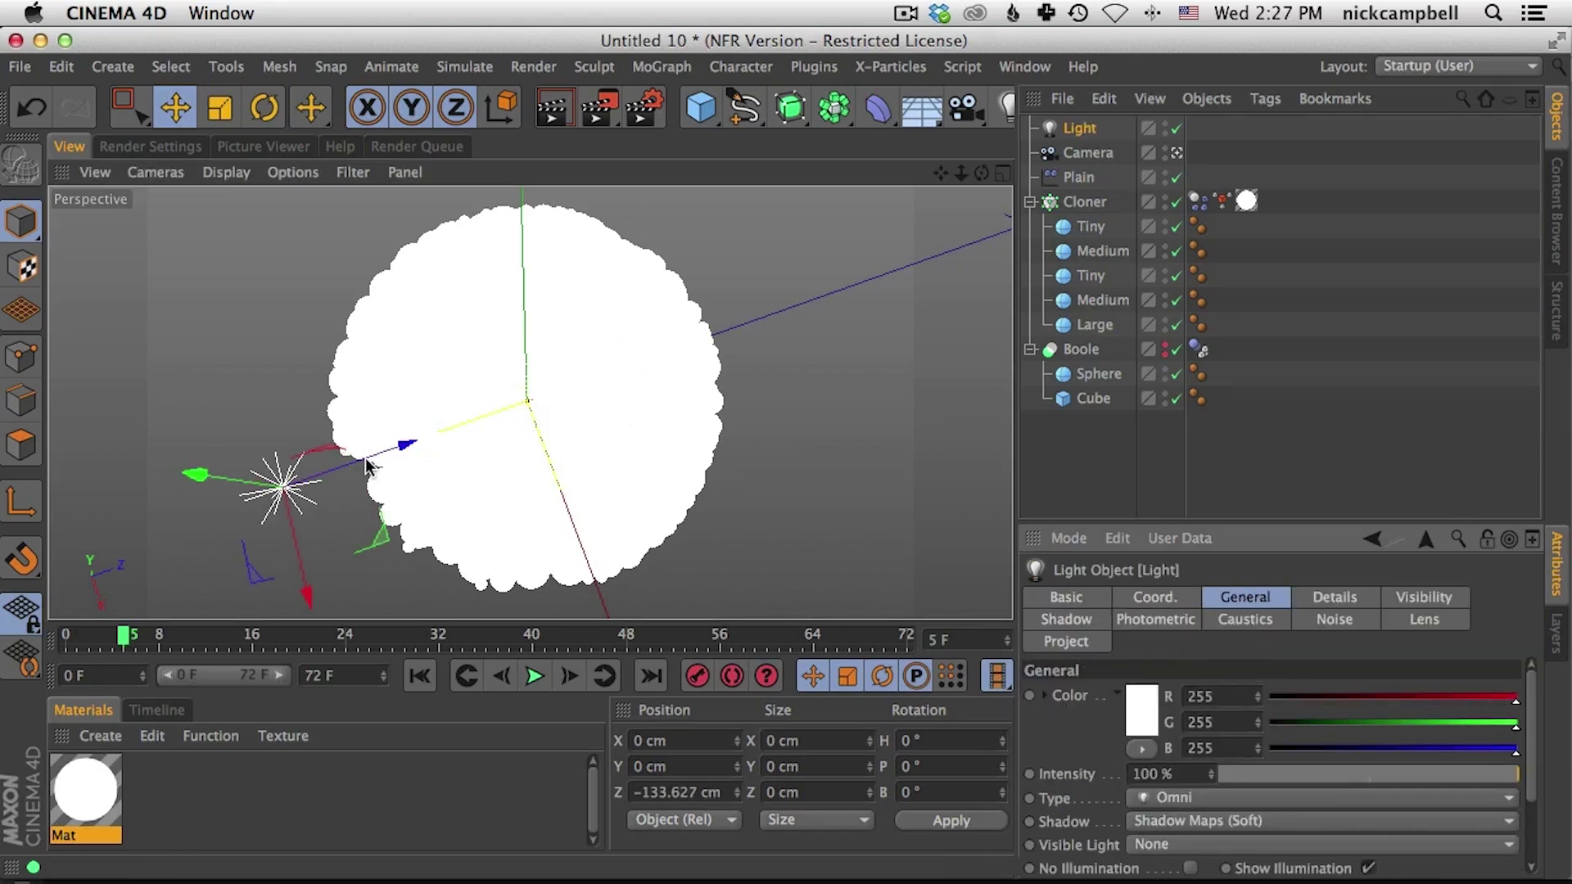
left_click_drag(366, 467, 331, 479)
left_click(561, 92)
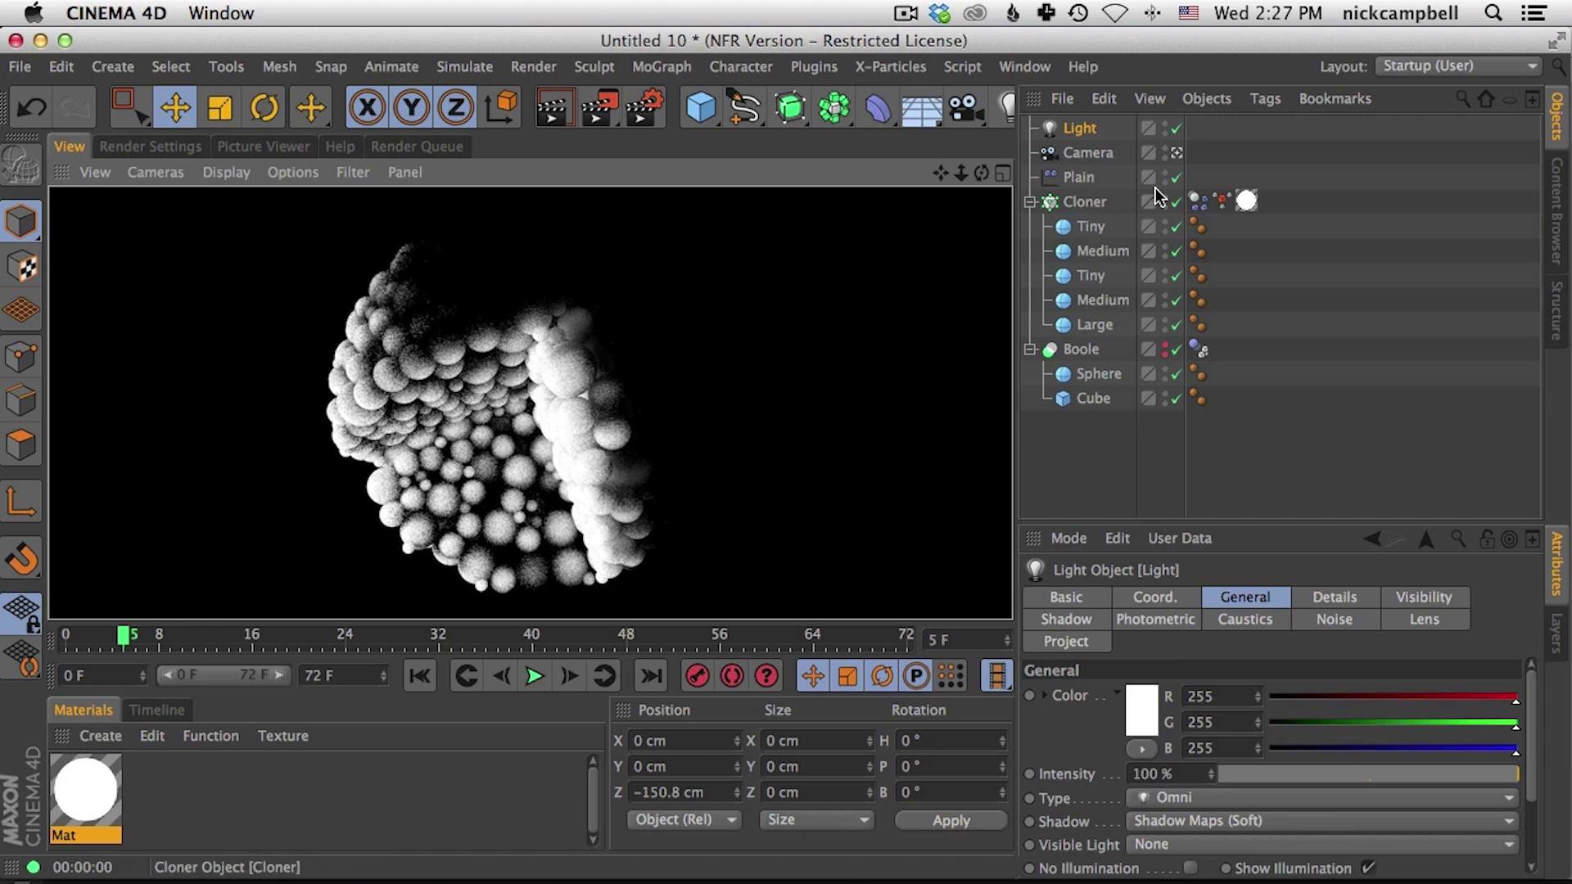
Step: Open the material for inspection and compare the reference sphere in Safari with a fresh viewport render in CINEMA 4D
double_click(90, 790)
left_click_drag(568, 175, 923, 100)
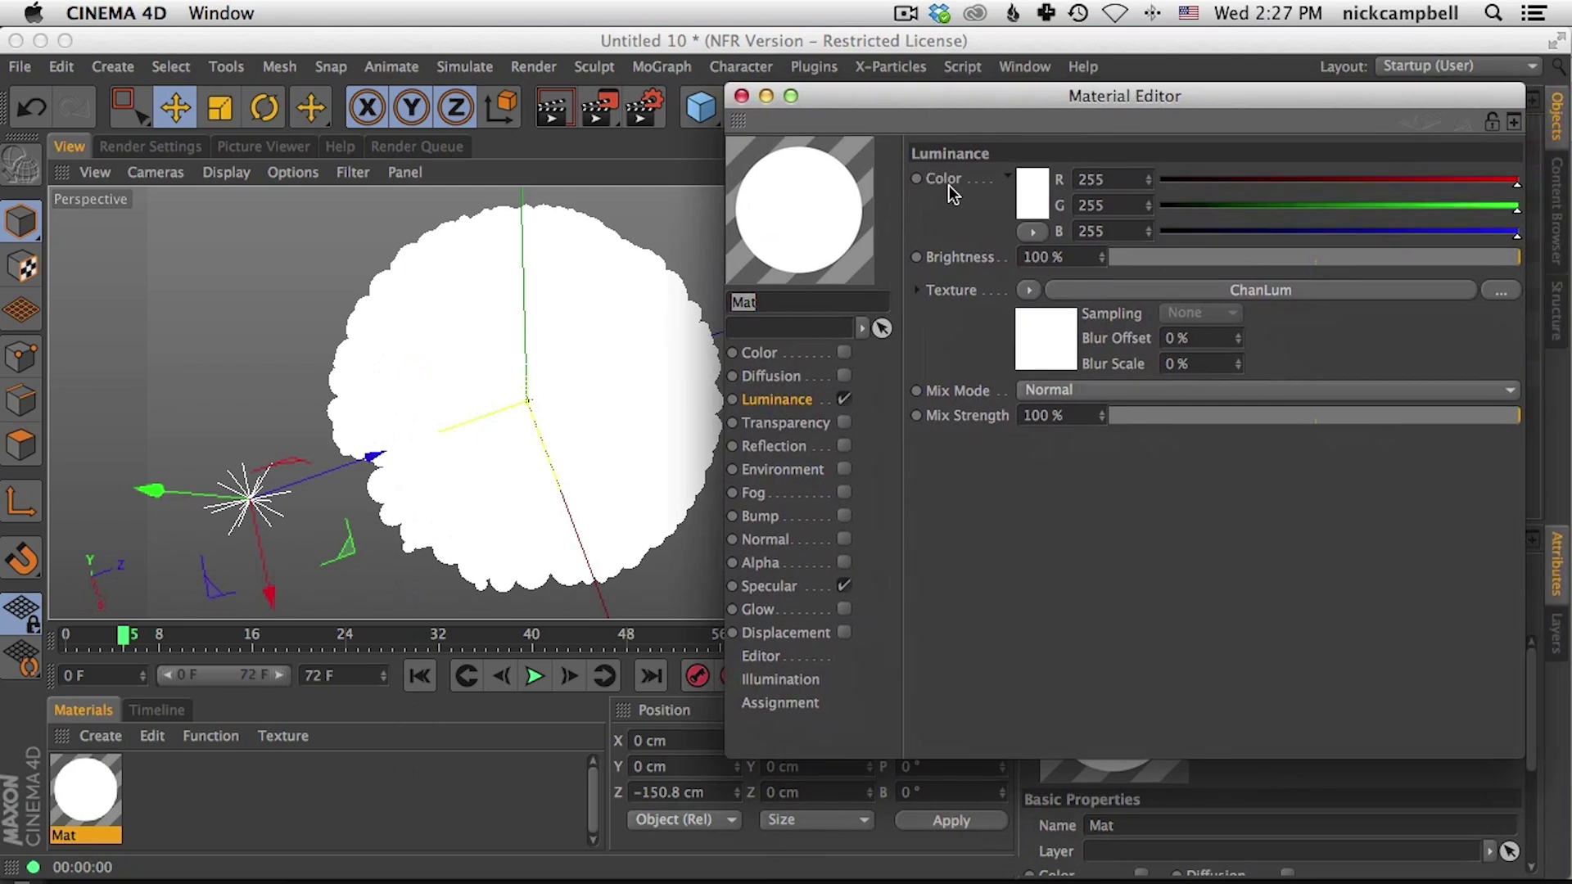
key("super+Tab")
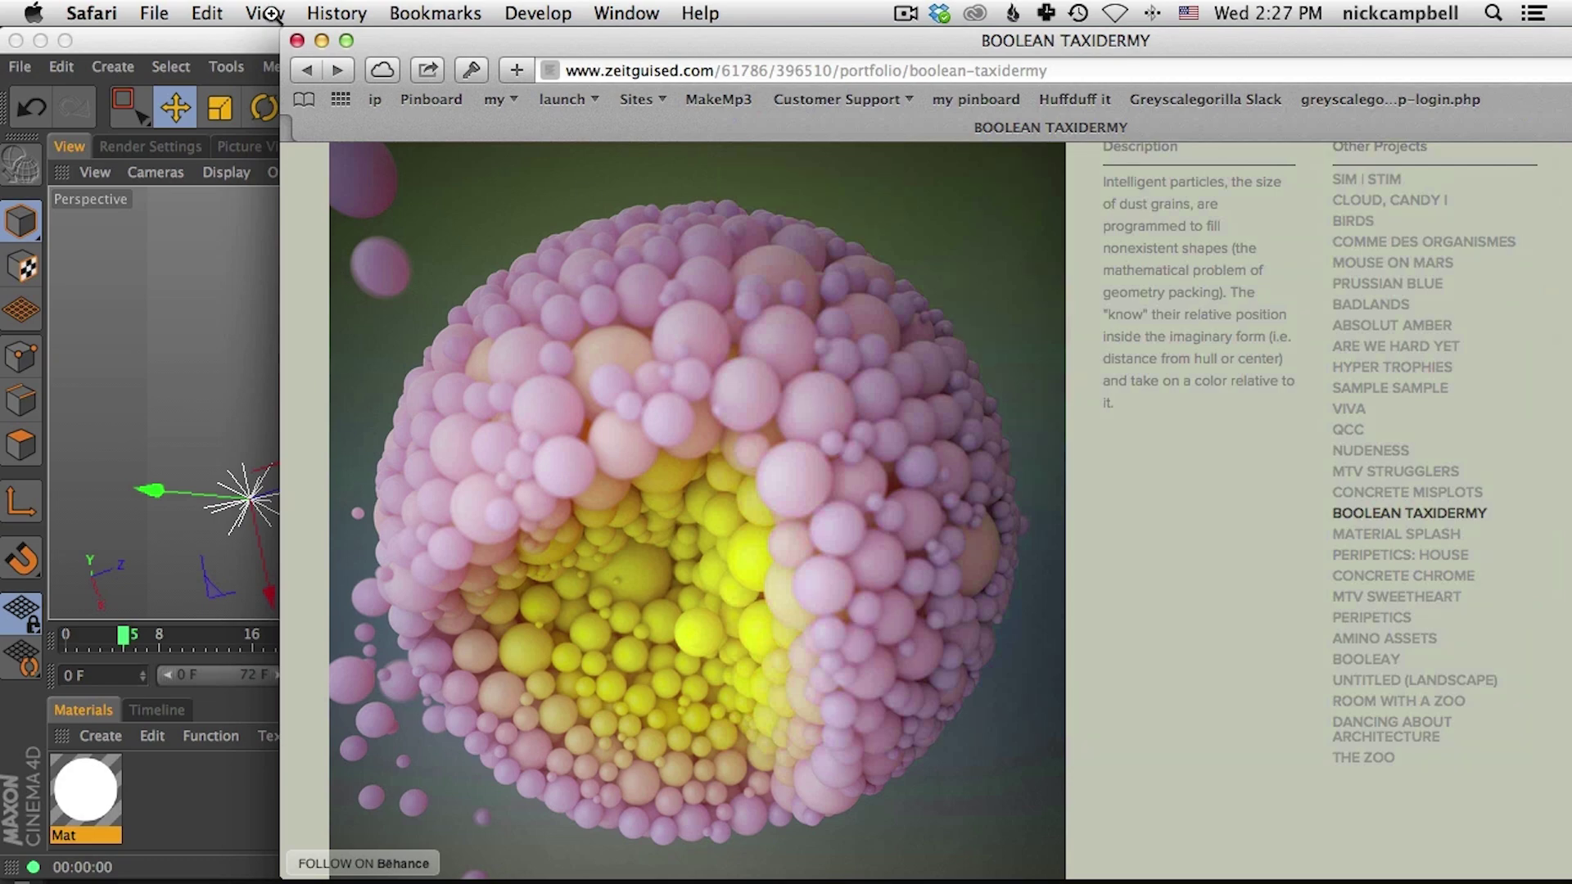
left_click(251, 45)
left_click_drag(881, 96, 933, 86)
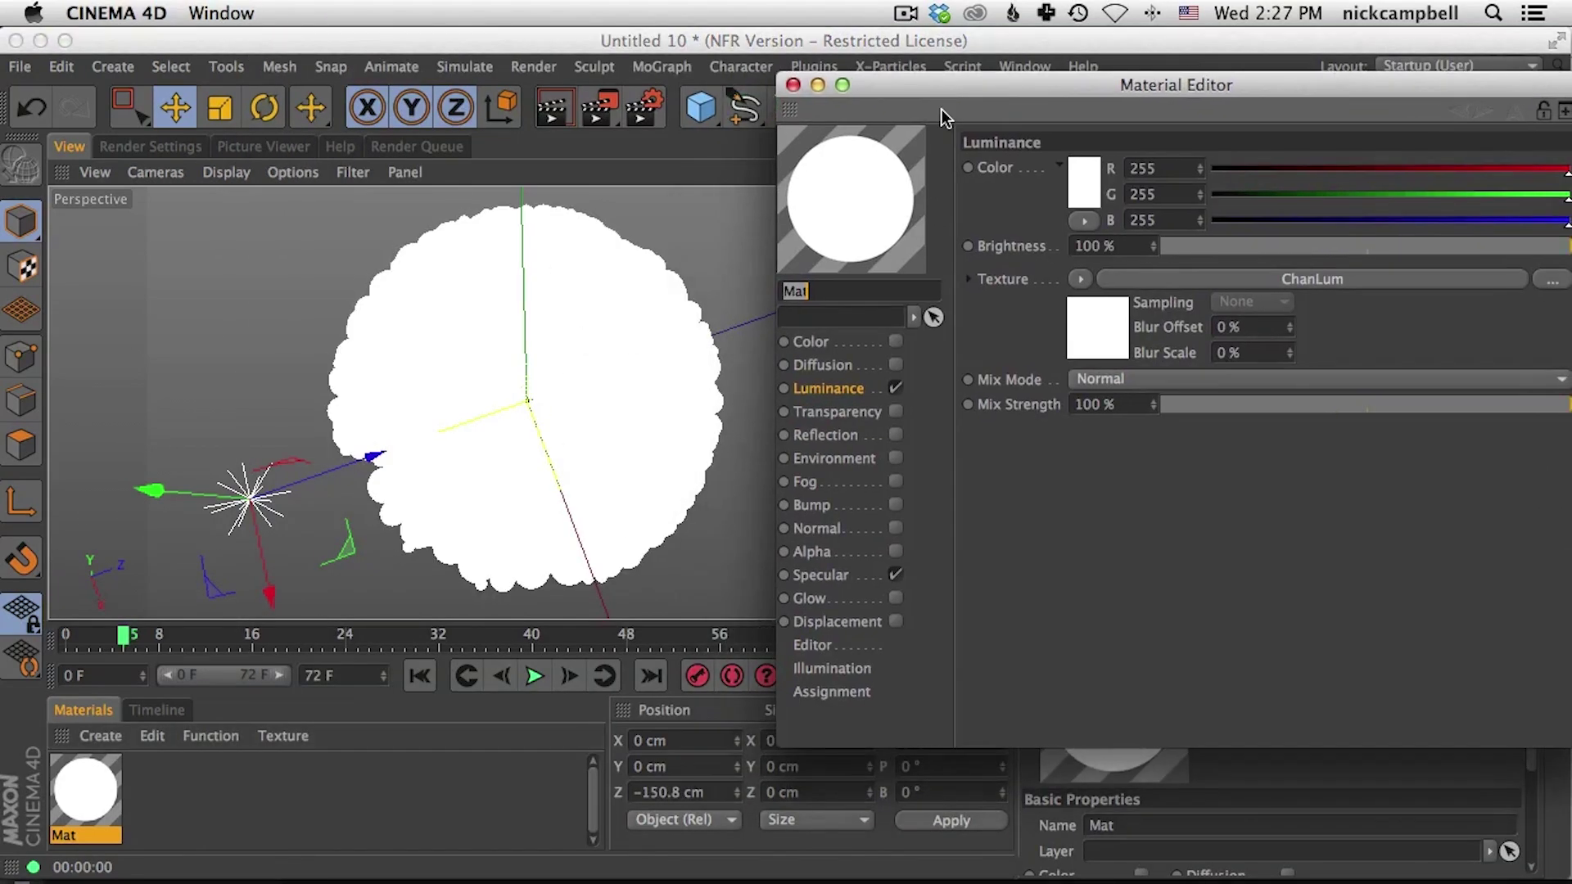
left_click(552, 109)
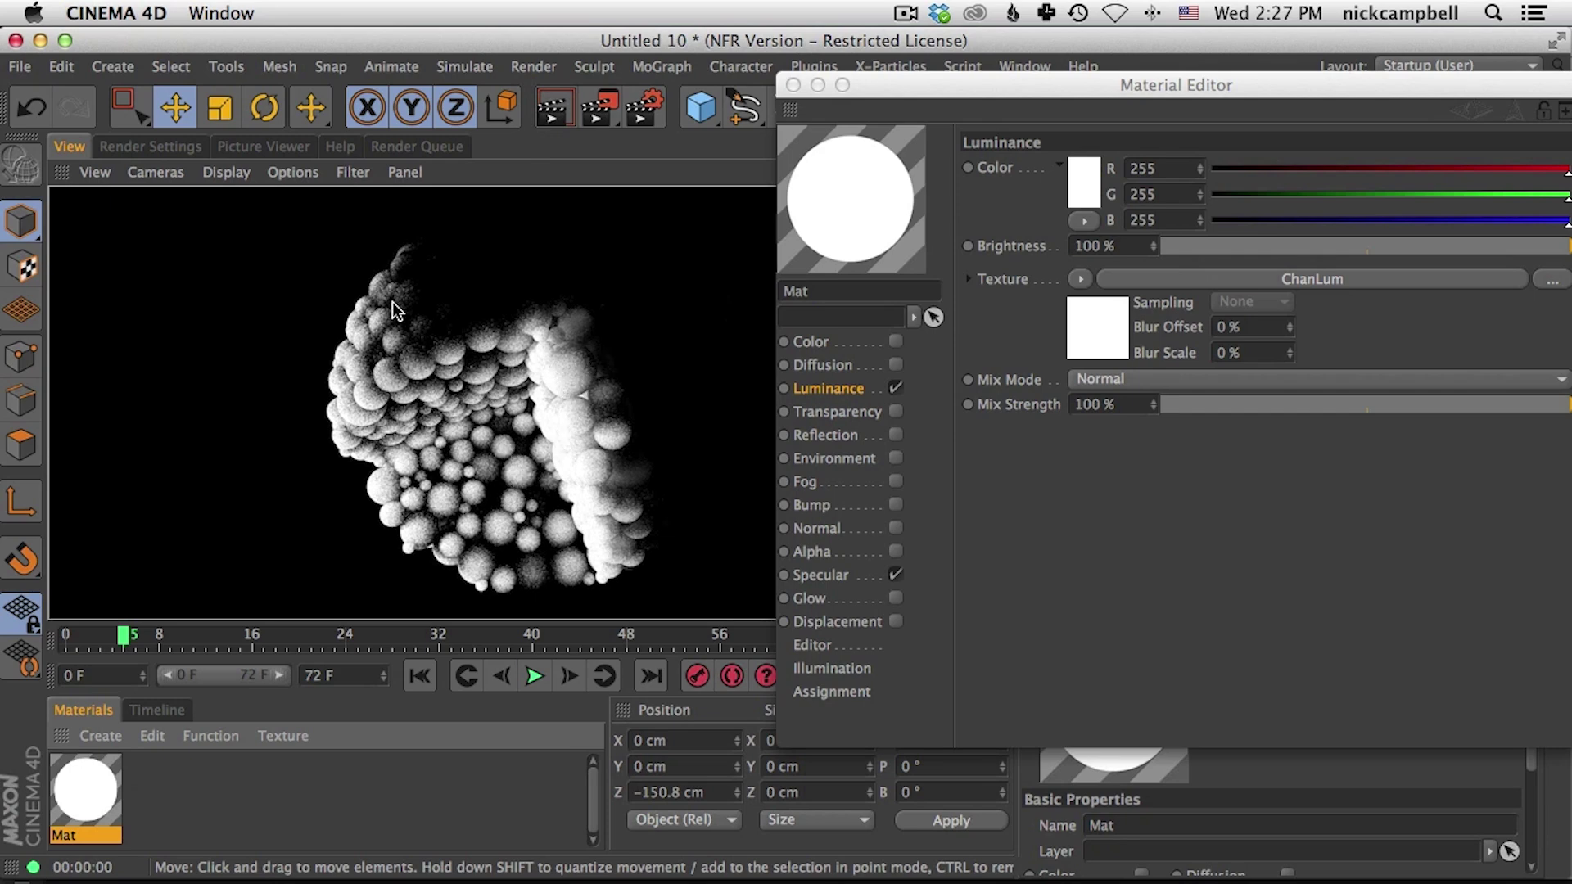
left_click(792, 85)
Step: Duplicate the light behind the sphere at about 193 cm in Z, set the copy's intensity to 65% and render the view
left_click_drag(303, 483, 917, 315, "ctrl")
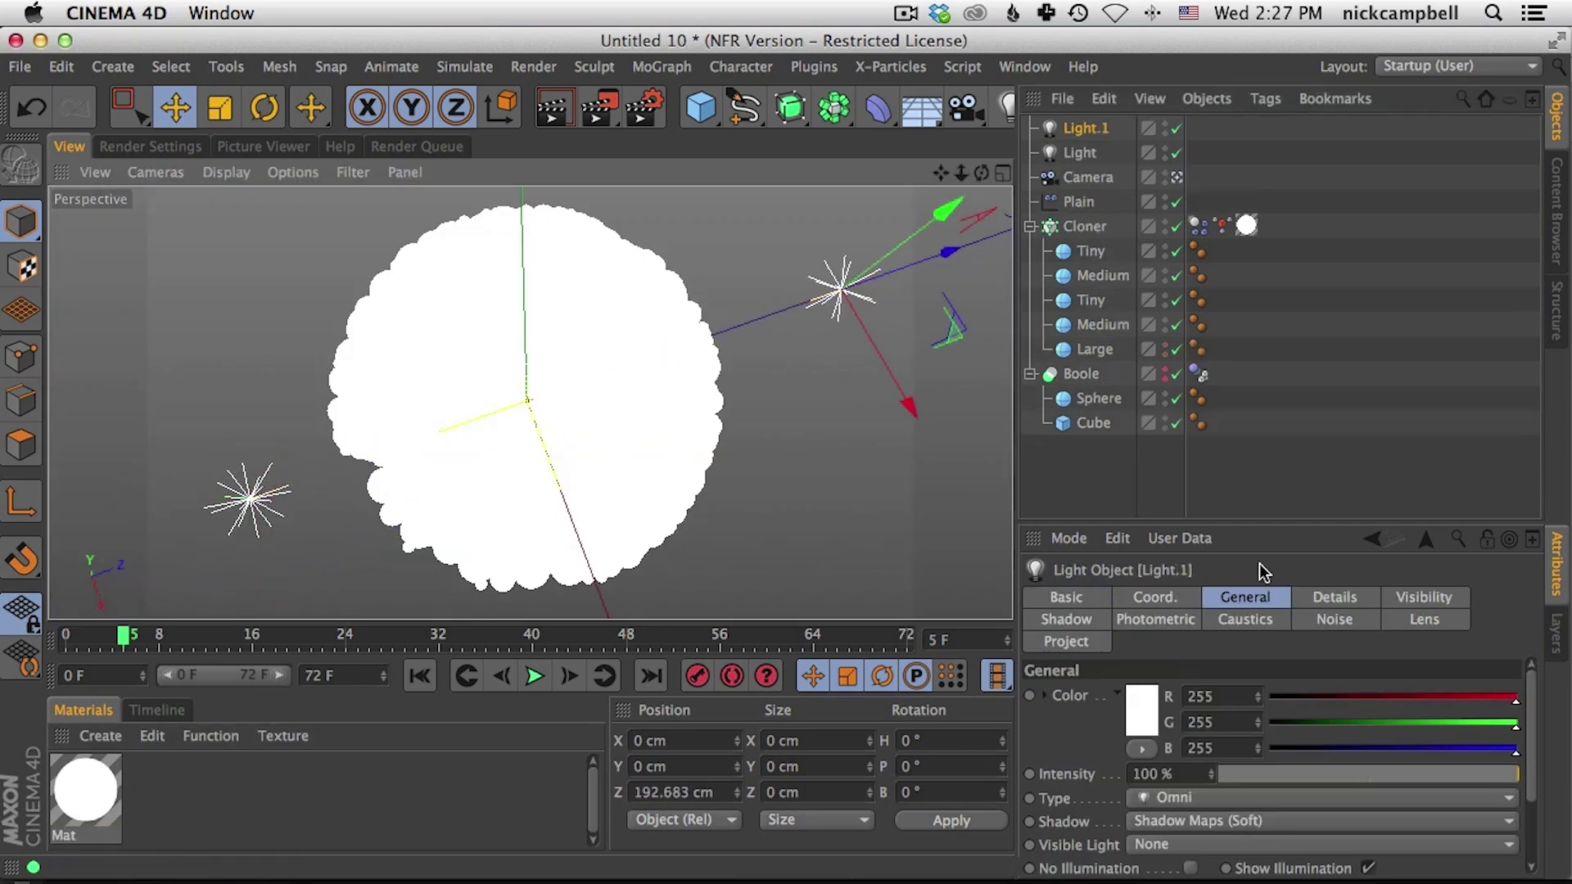
left_click_drag(1423, 780, 1414, 777)
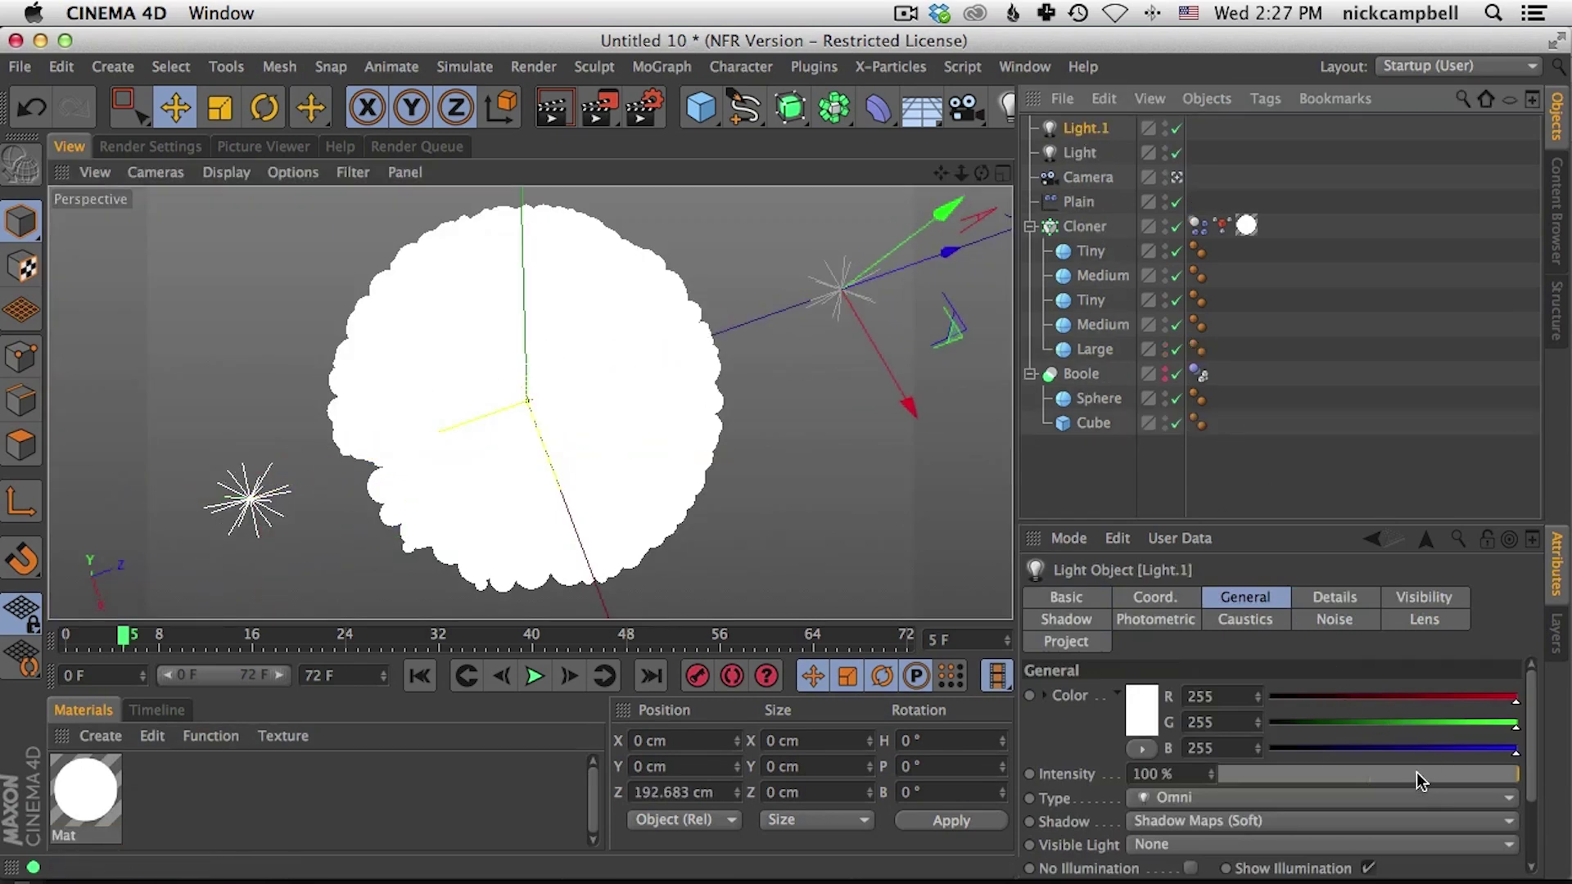
left_click(553, 109)
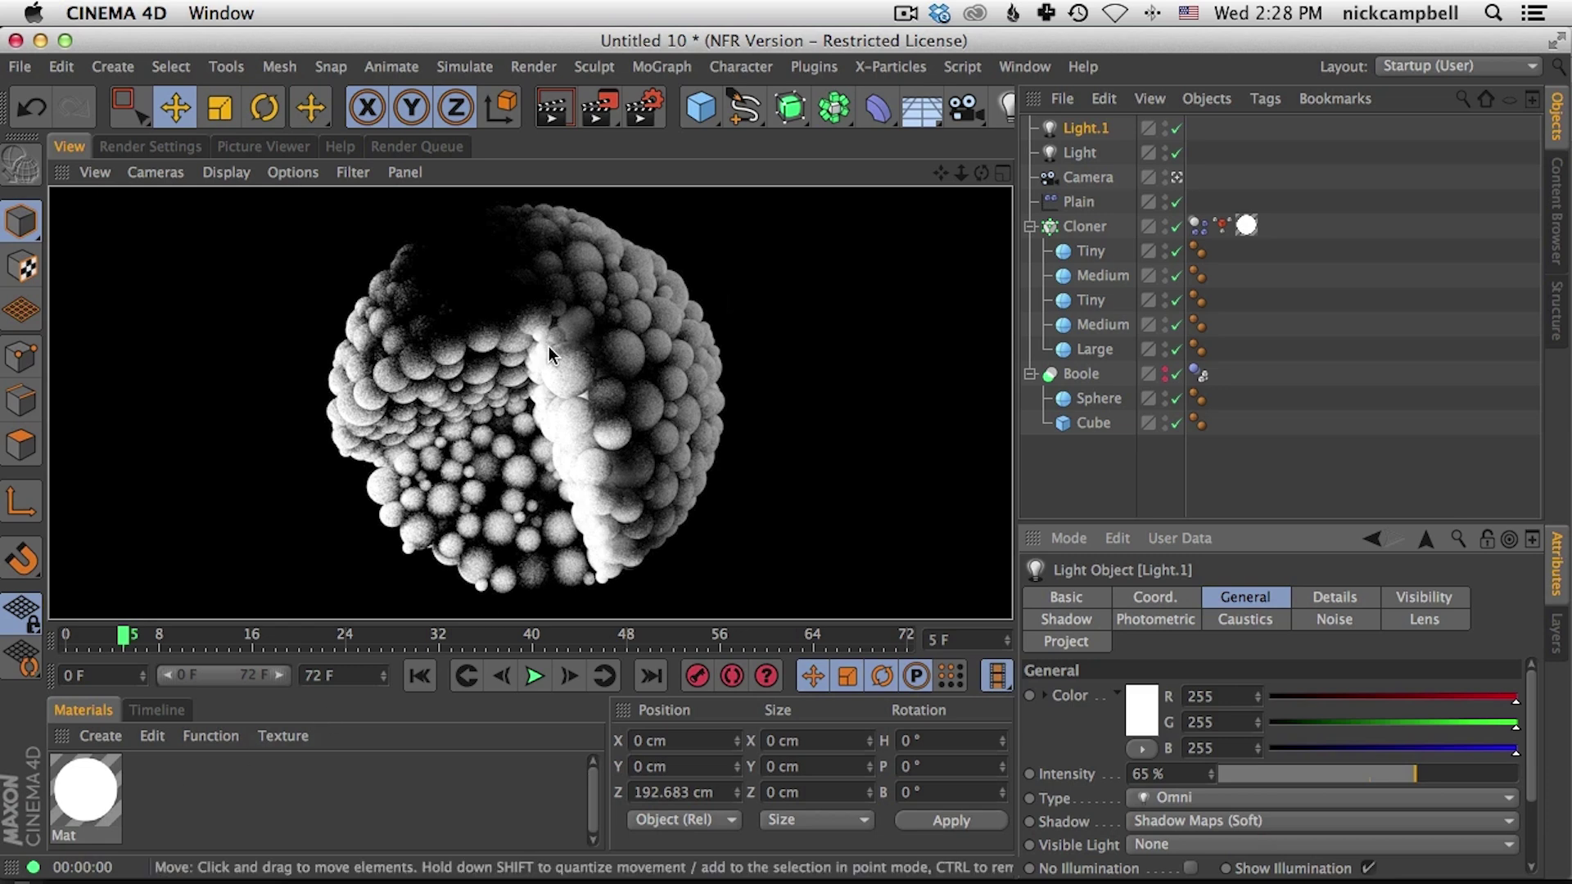
Step: Switch to Safari and study how the inner and outer colors differ on the sphere, box and capsule reference images
key("super+Tab")
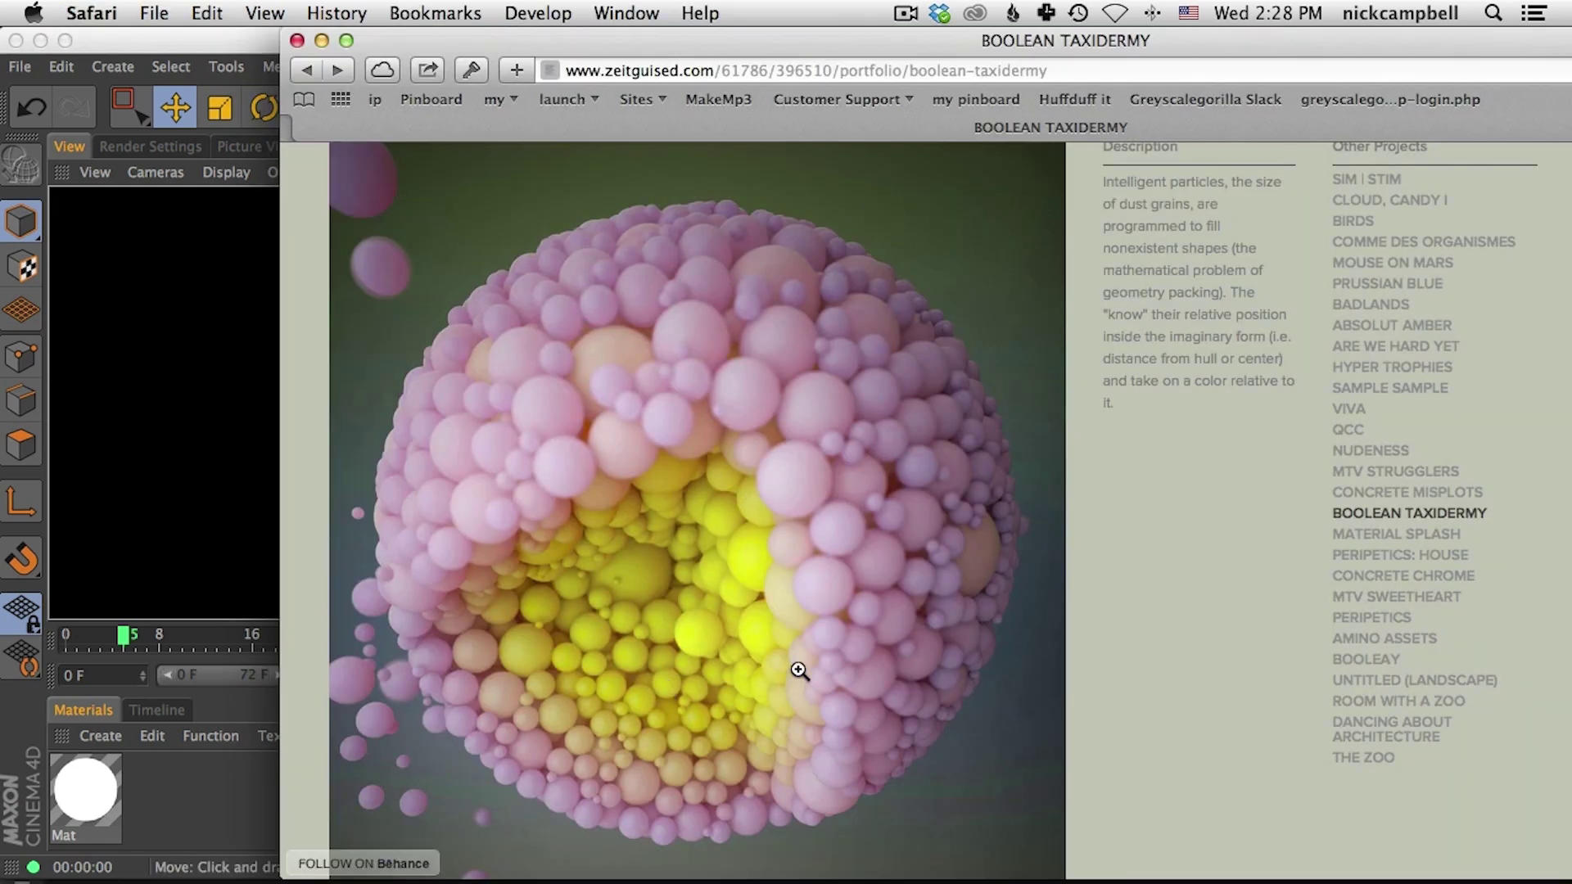
left_click_drag(852, 38, 850, 38)
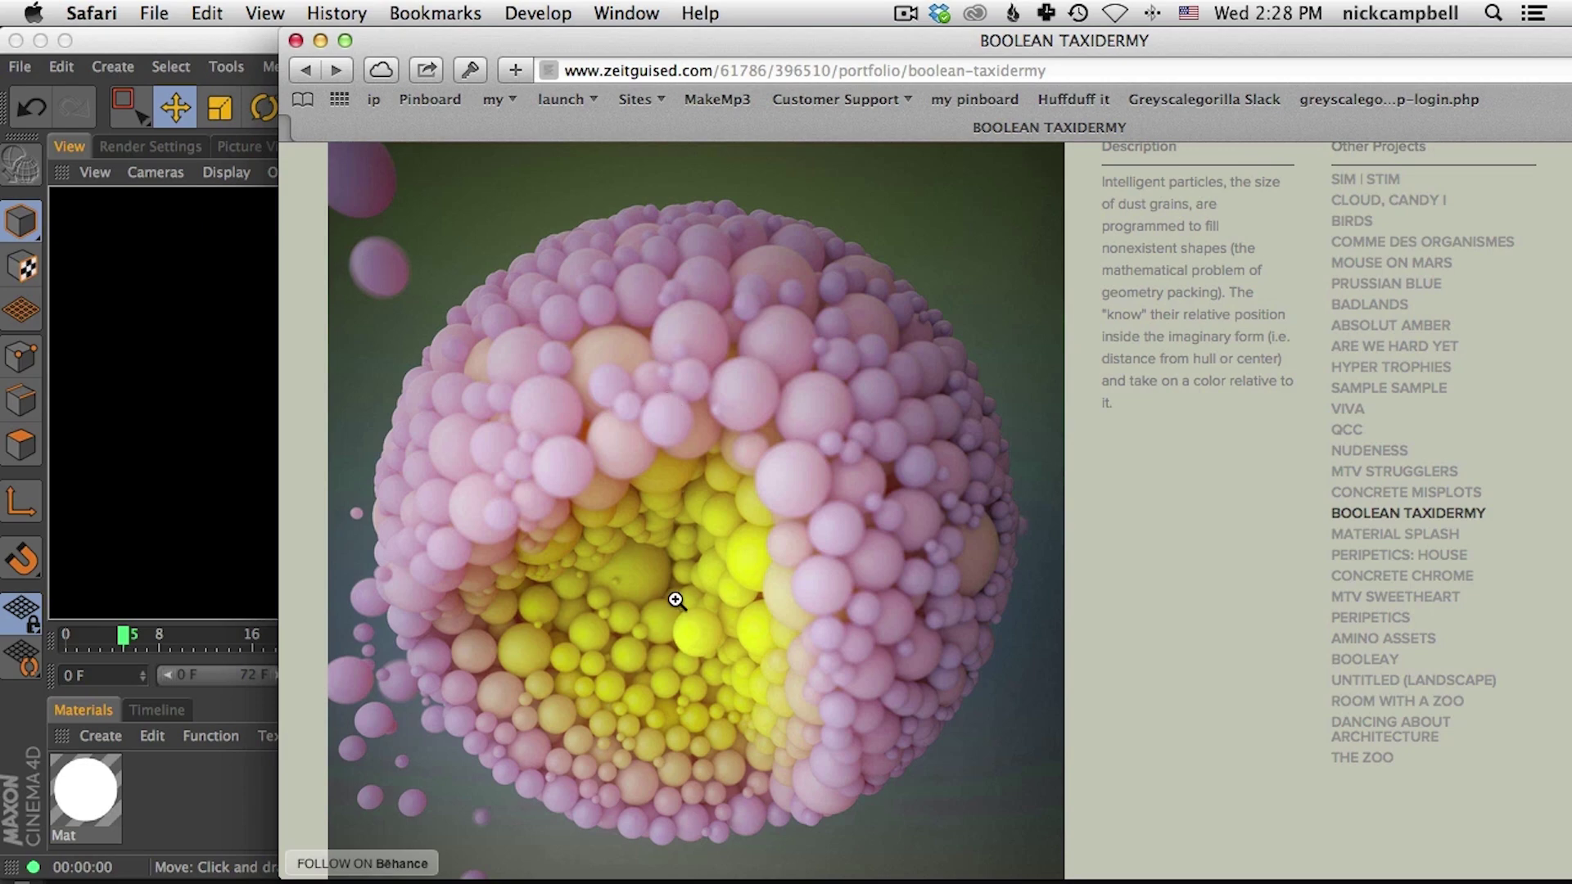
scroll(677, 596, "down", 10)
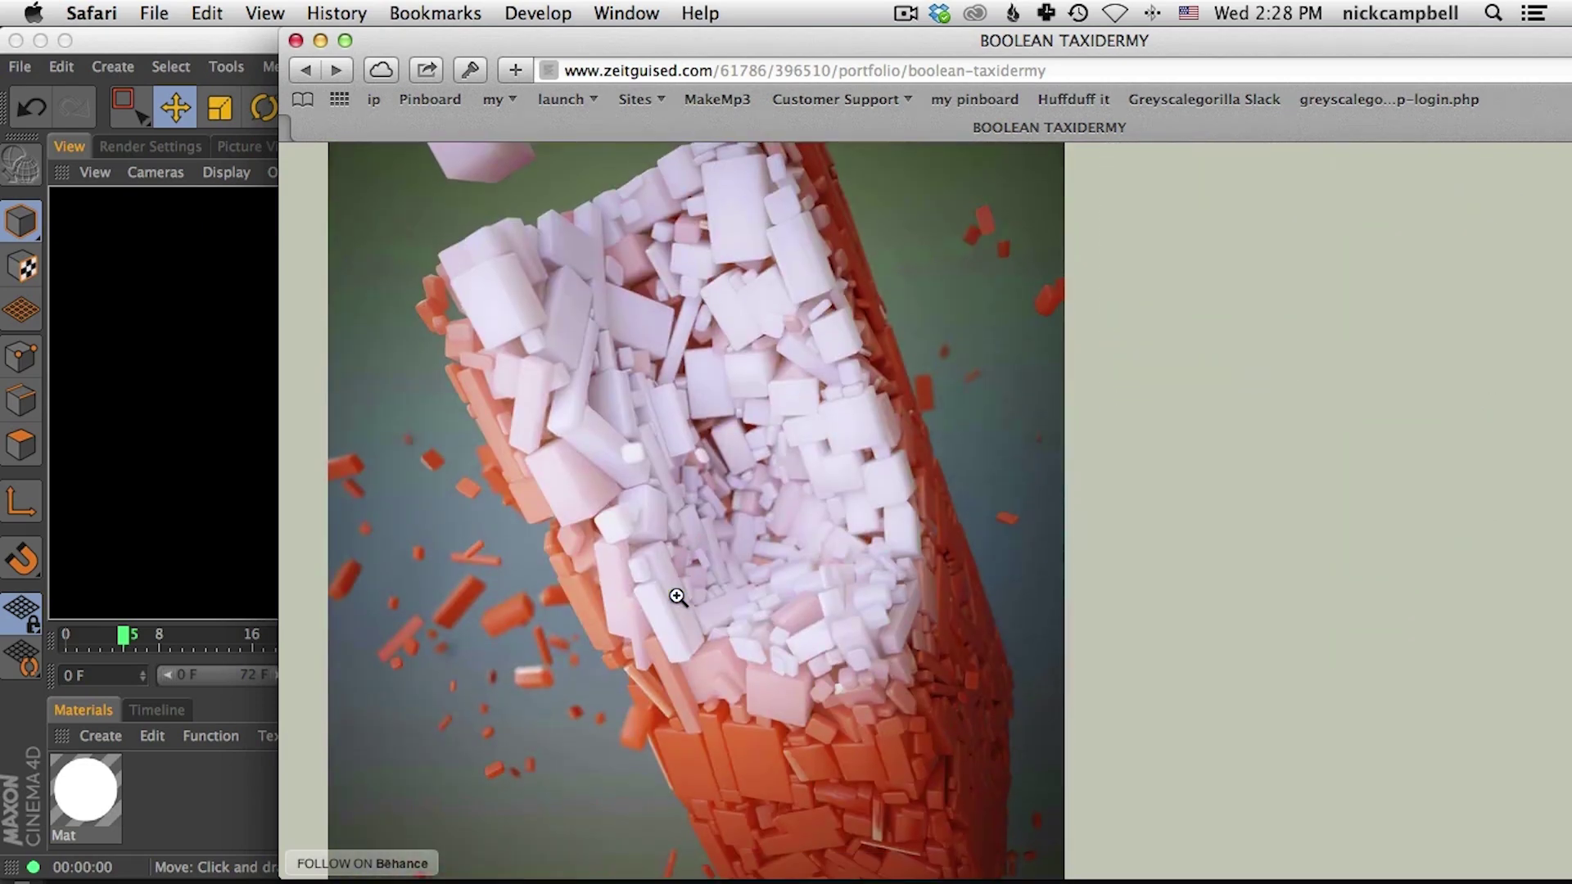
scroll(677, 596, "down", 1)
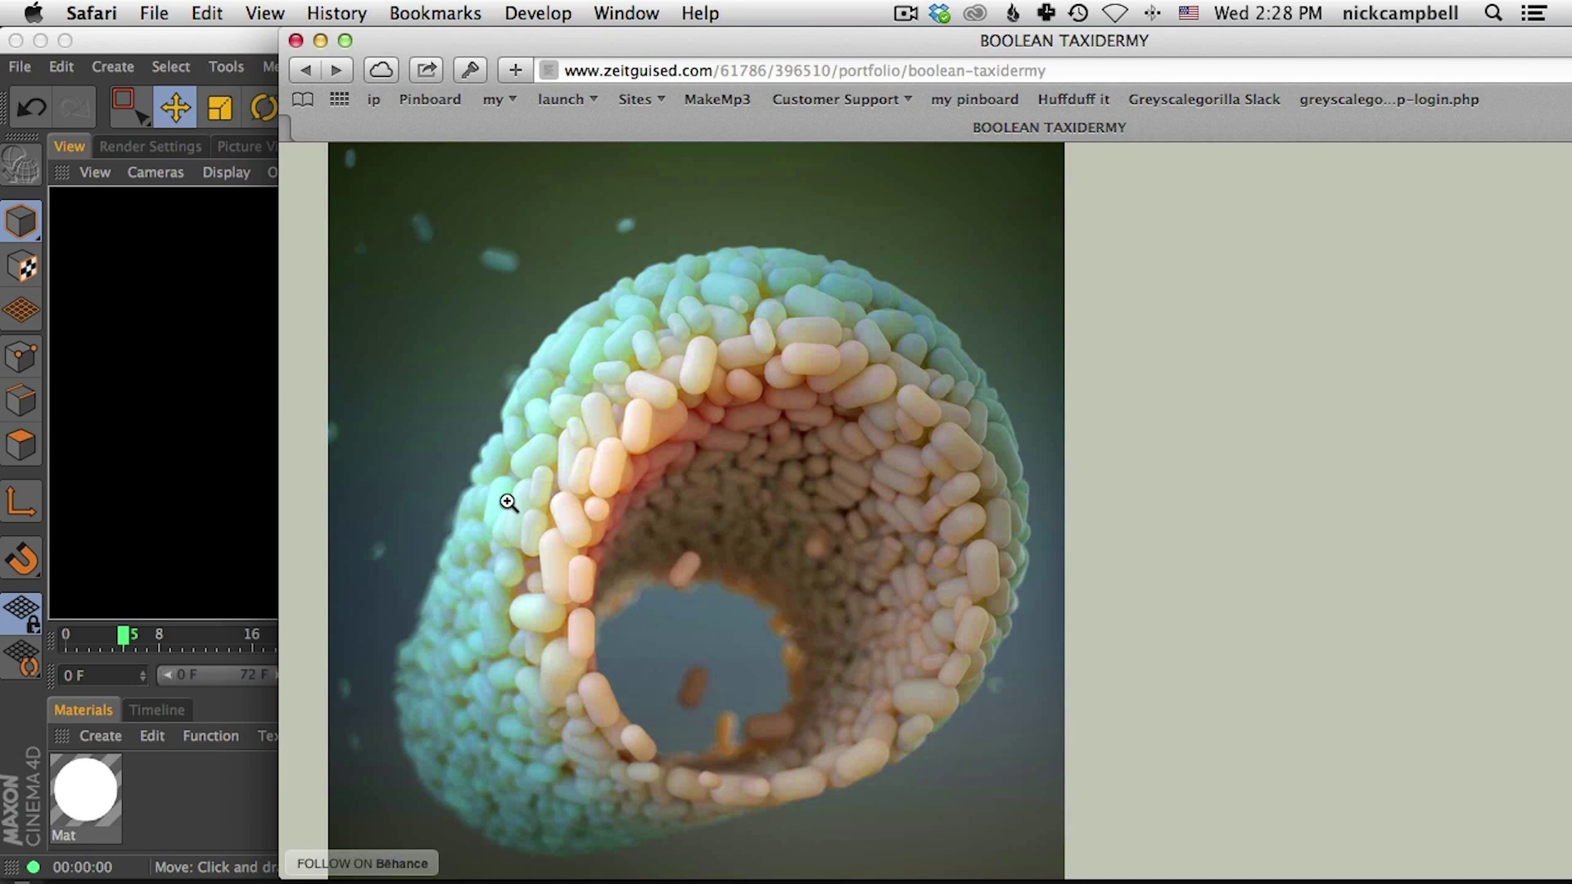
Step: Switch back to CINEMA 4D and add a second Plain effector to the Cloner
left_click(169, 41)
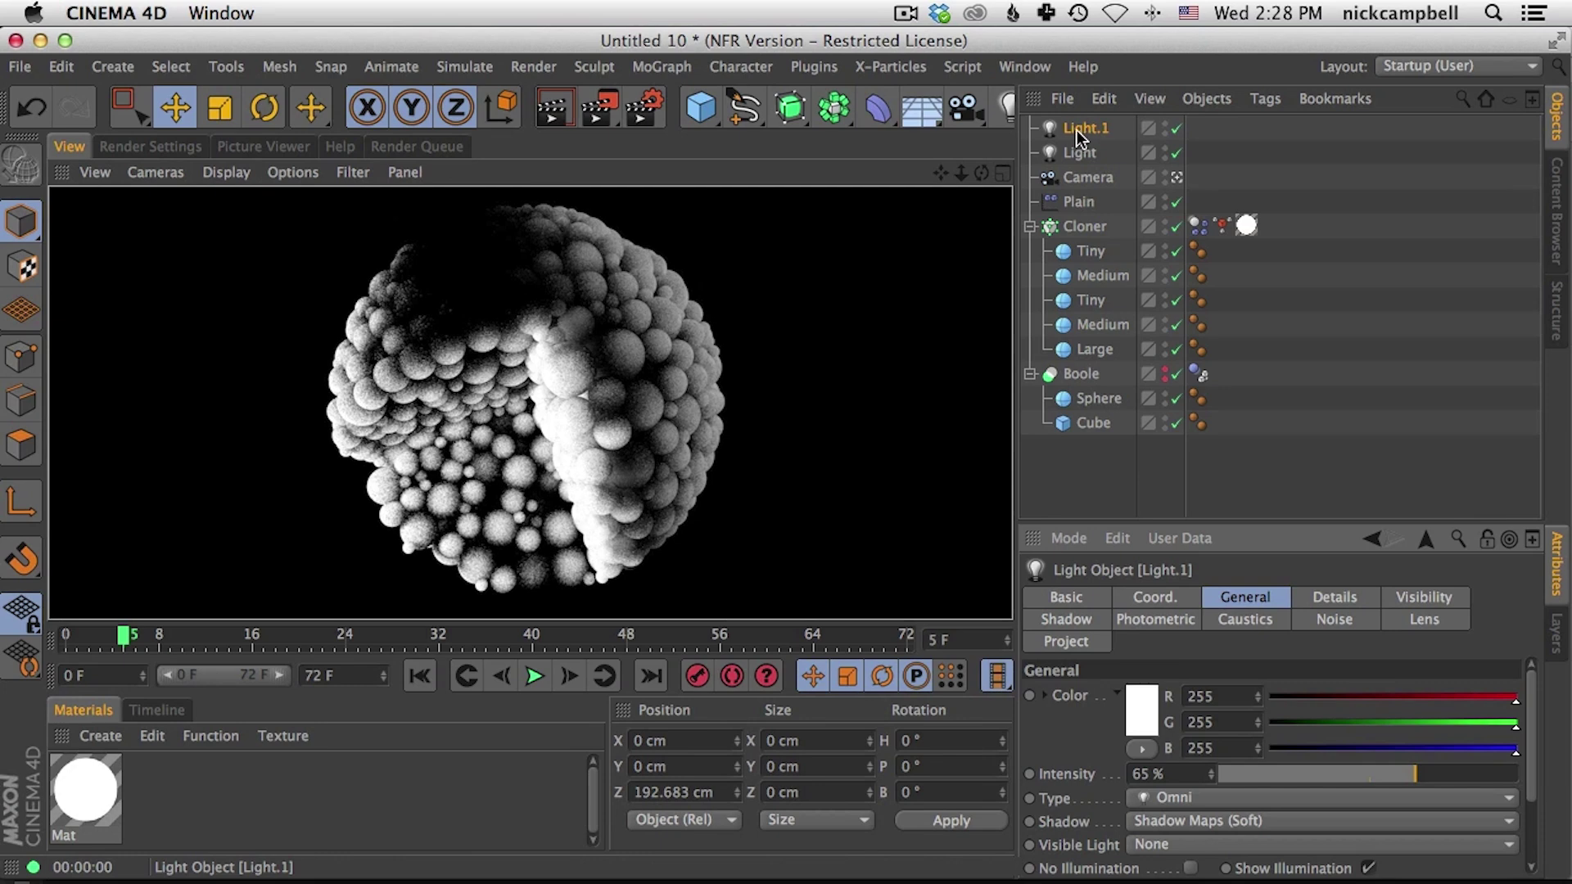
left_click(1077, 224)
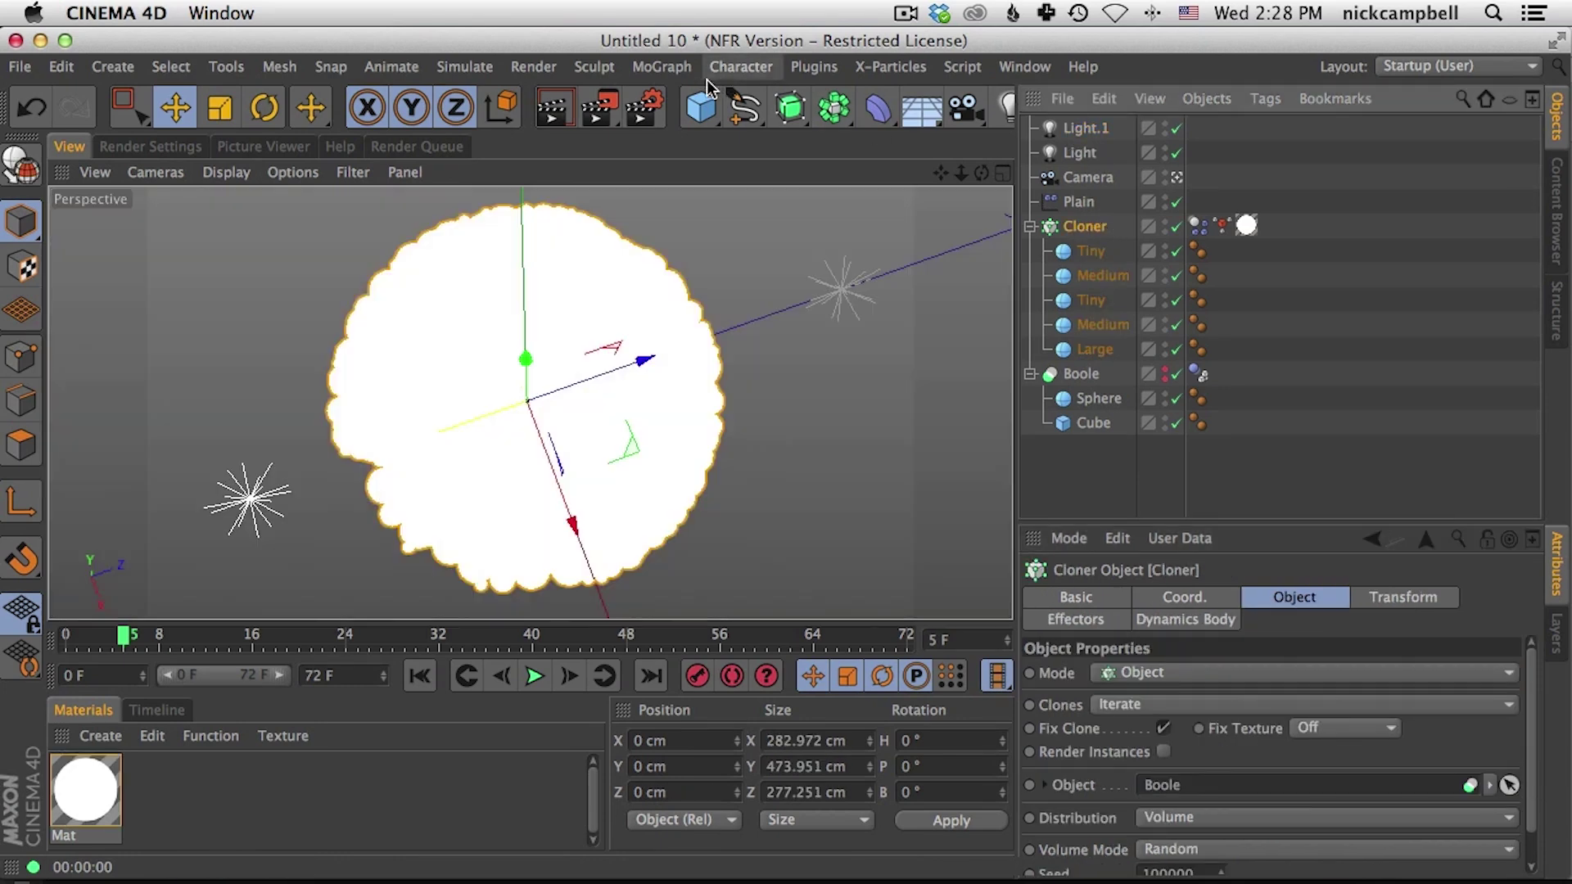
left_click(662, 66)
mouse_move(712, 104)
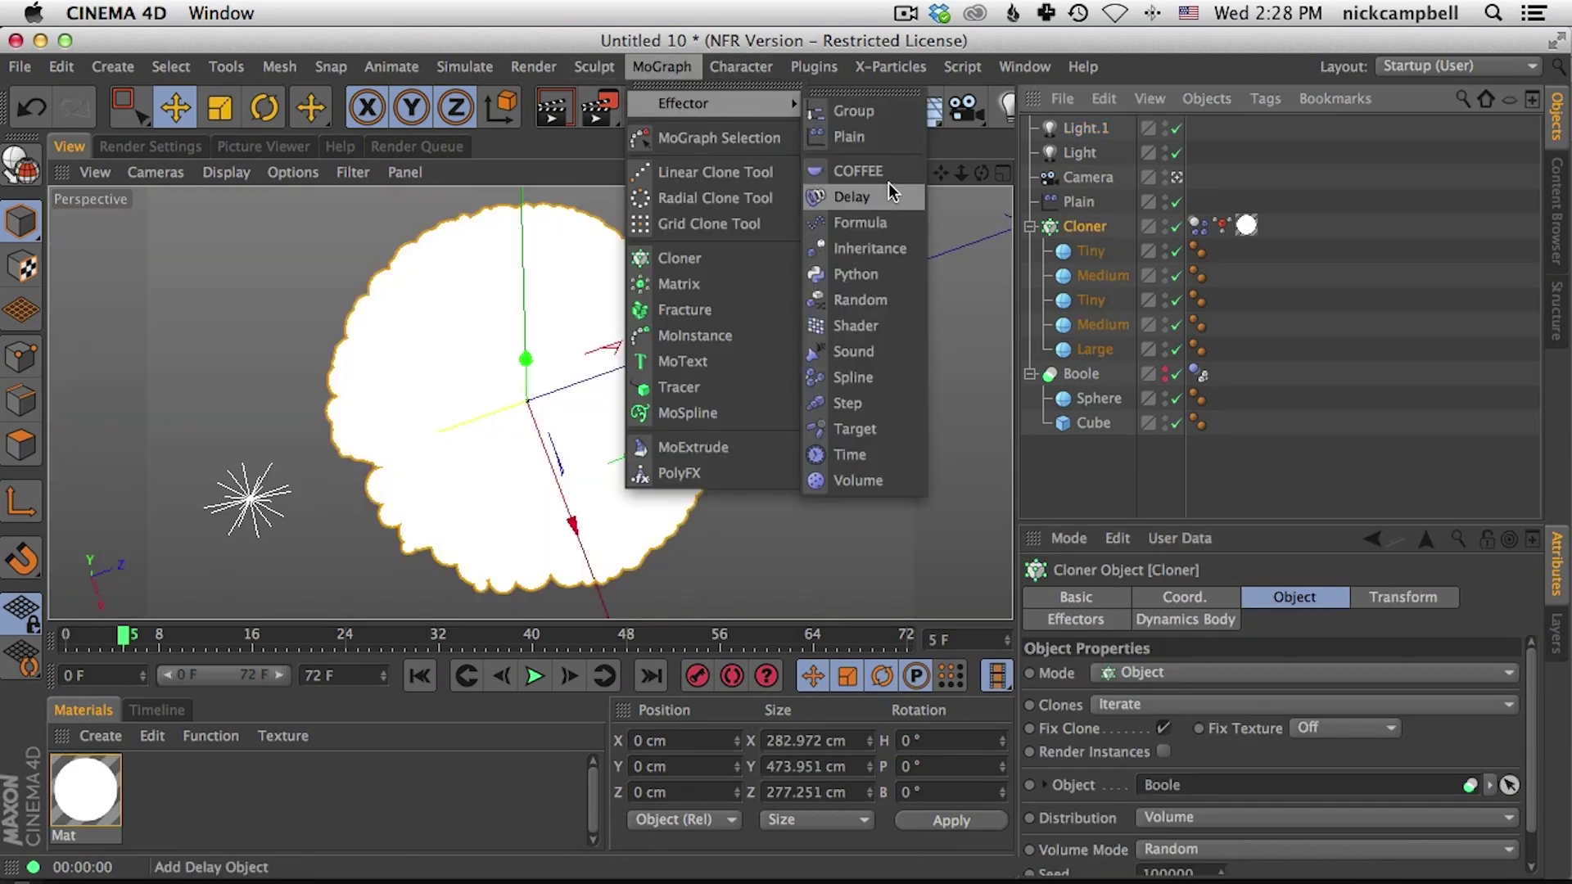
left_click(883, 144)
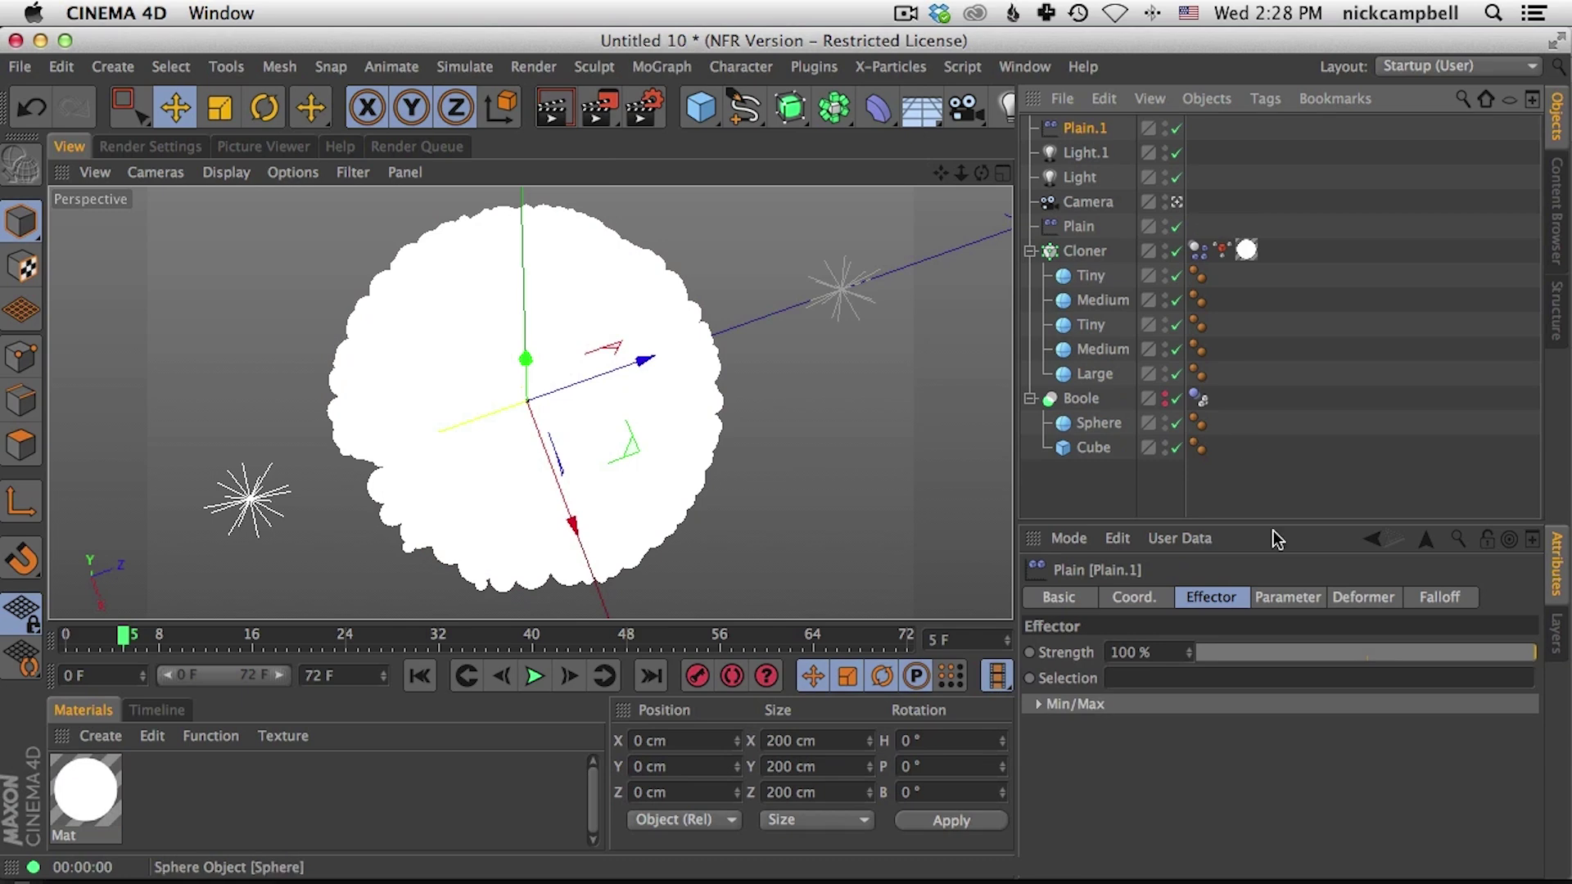
Step: Give the new Plain effector a Sphere falloff shape and set its falloff to 44%
left_click(1434, 599)
left_click(1145, 652)
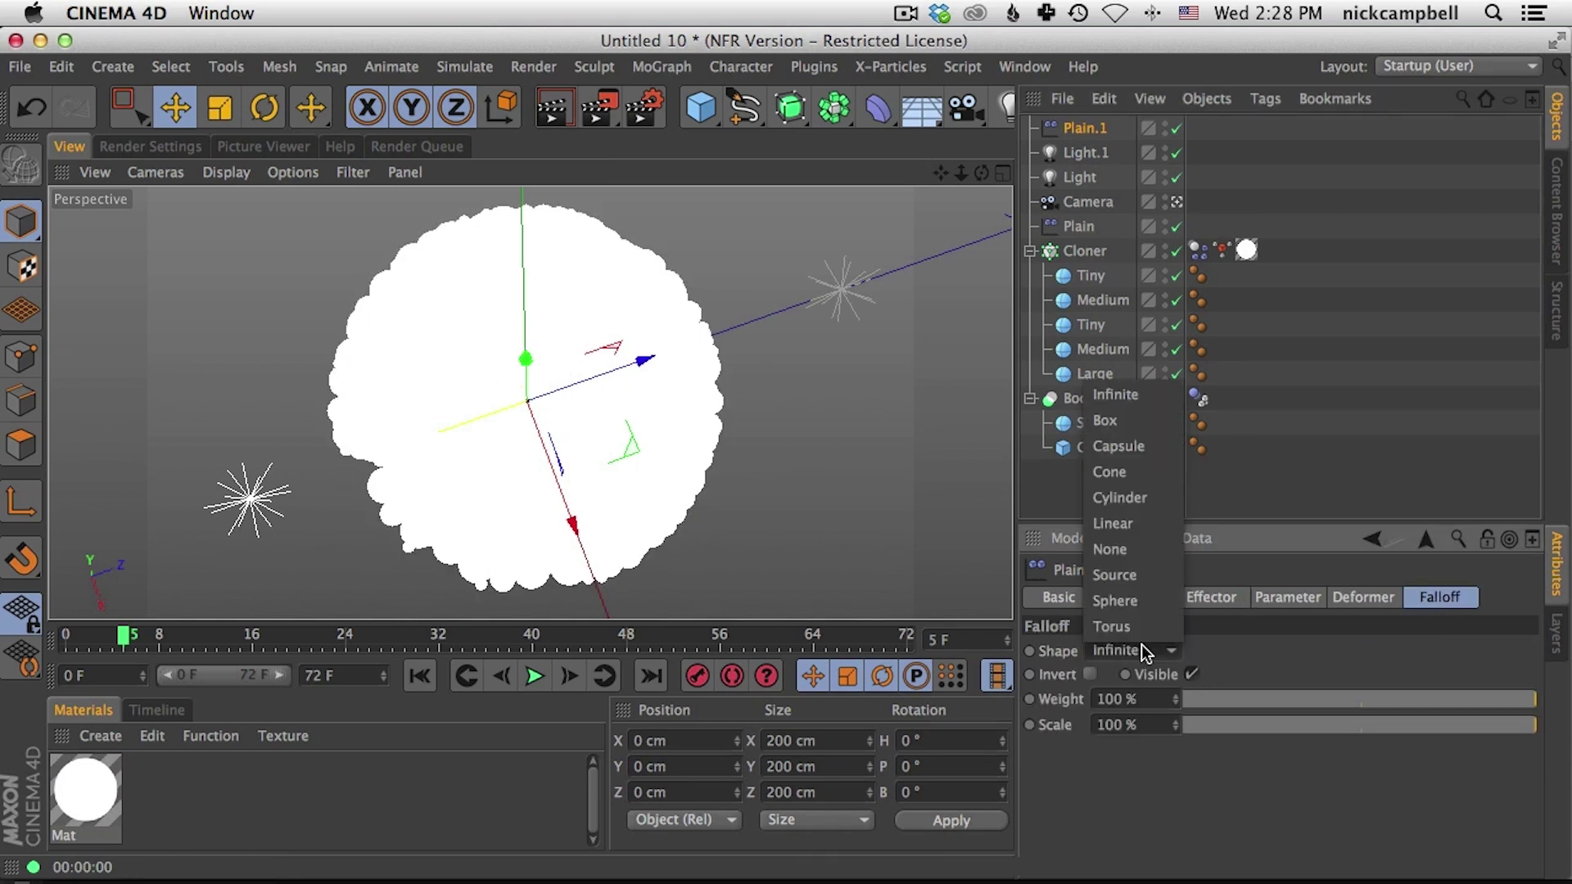
left_click(1146, 600)
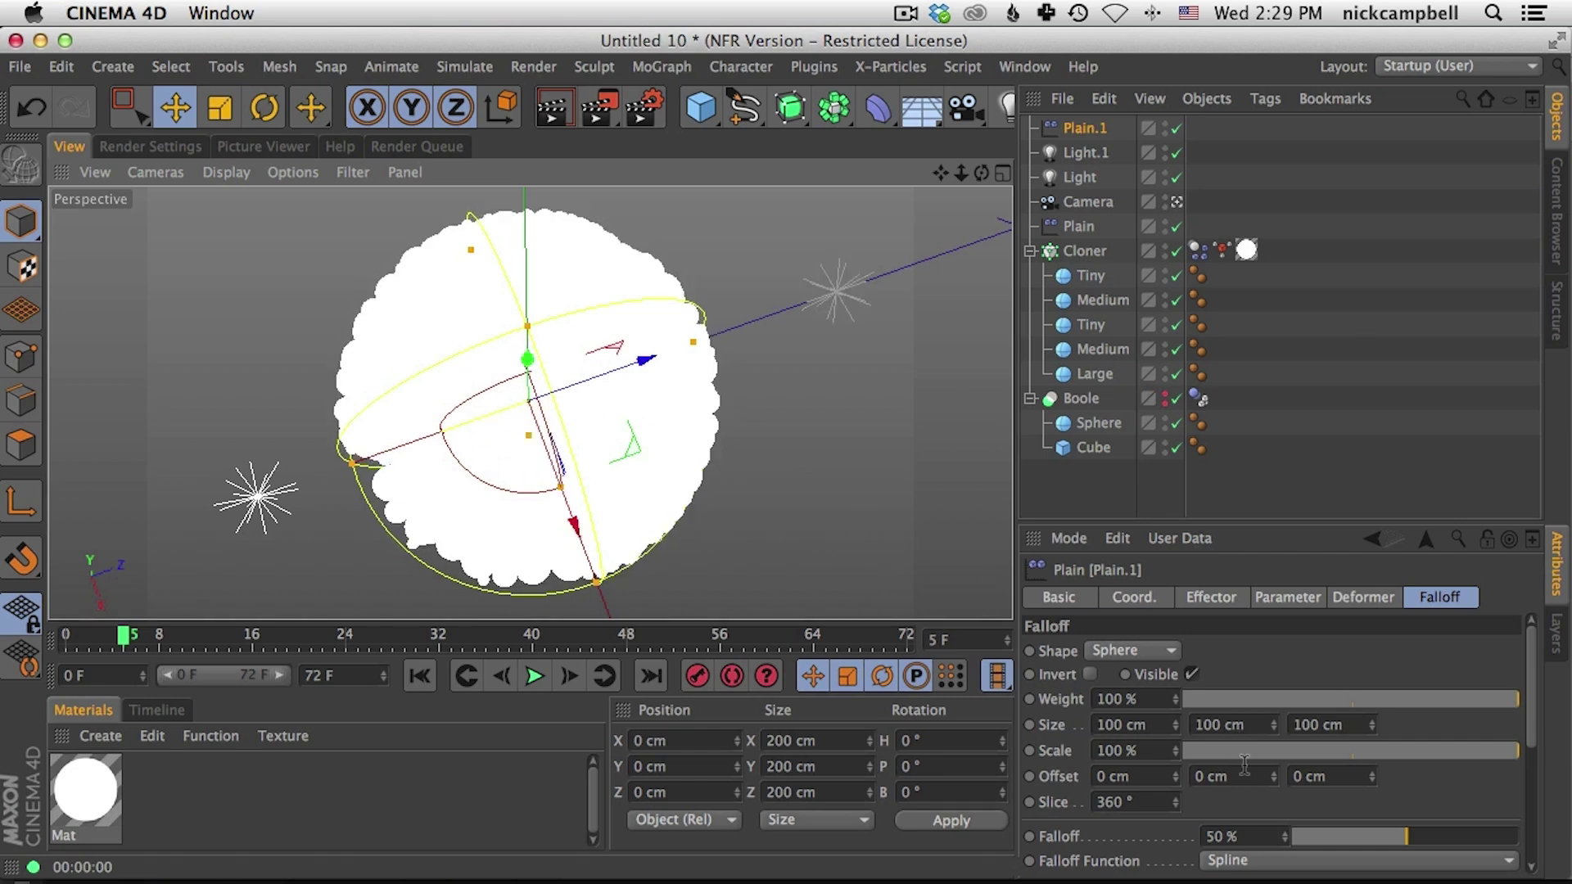
mouse_move(1384, 841)
left_mouse_down()
mouse_move(1342, 839)
mouse_move(1403, 838)
mouse_move(1315, 841)
mouse_move(1407, 844)
left_mouse_up()
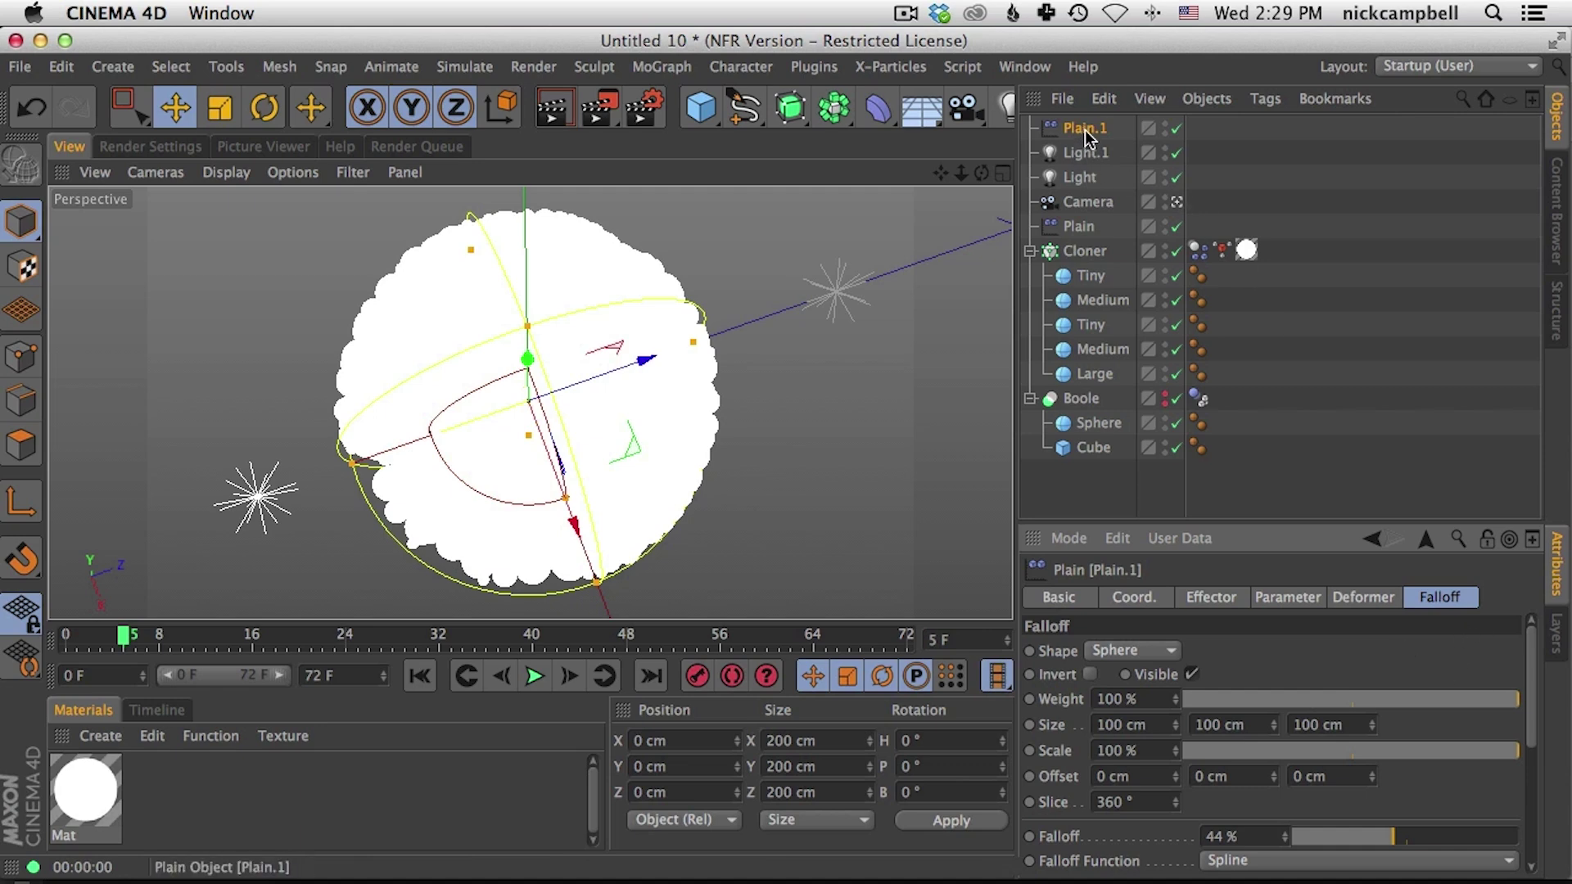
Step: Turn off the new Plain effector's position change and set its color mode to On
left_click(1292, 596)
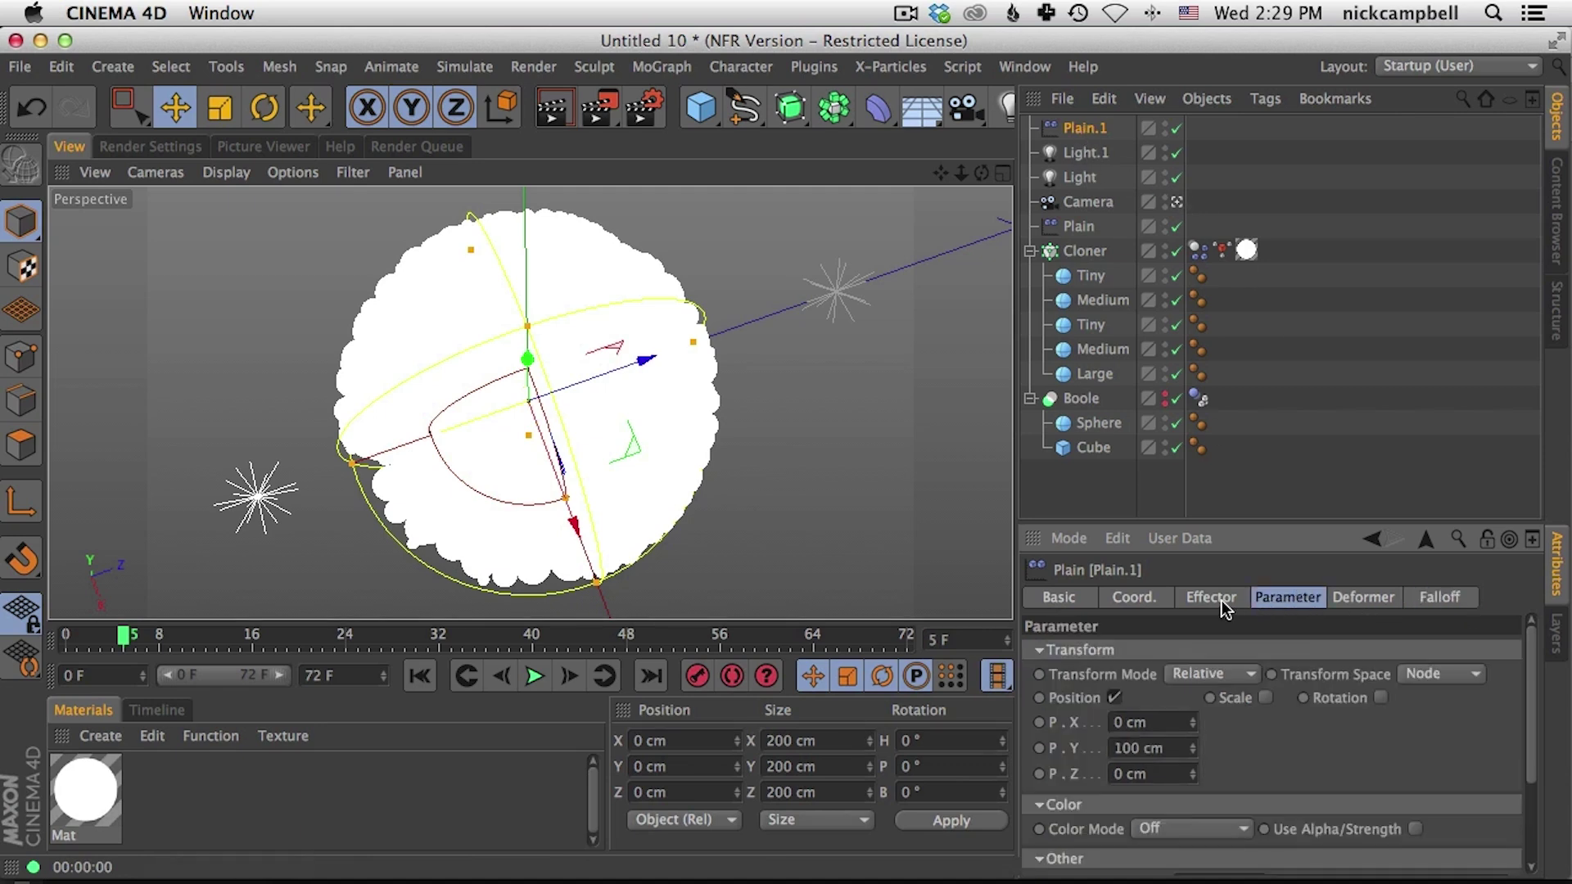
left_click(1114, 698)
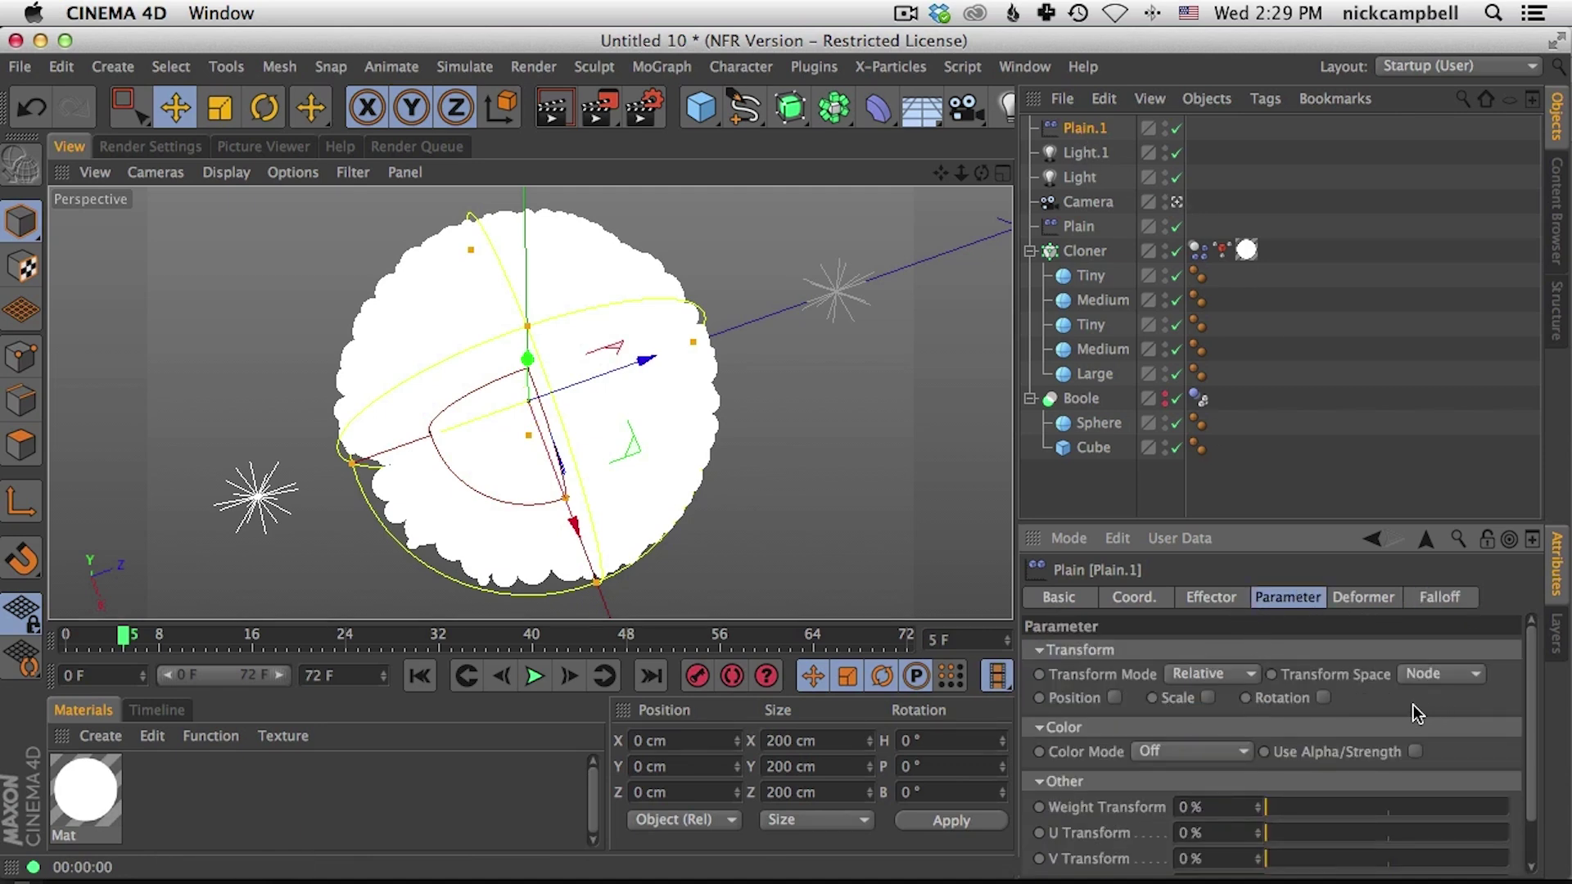
left_click(1228, 749)
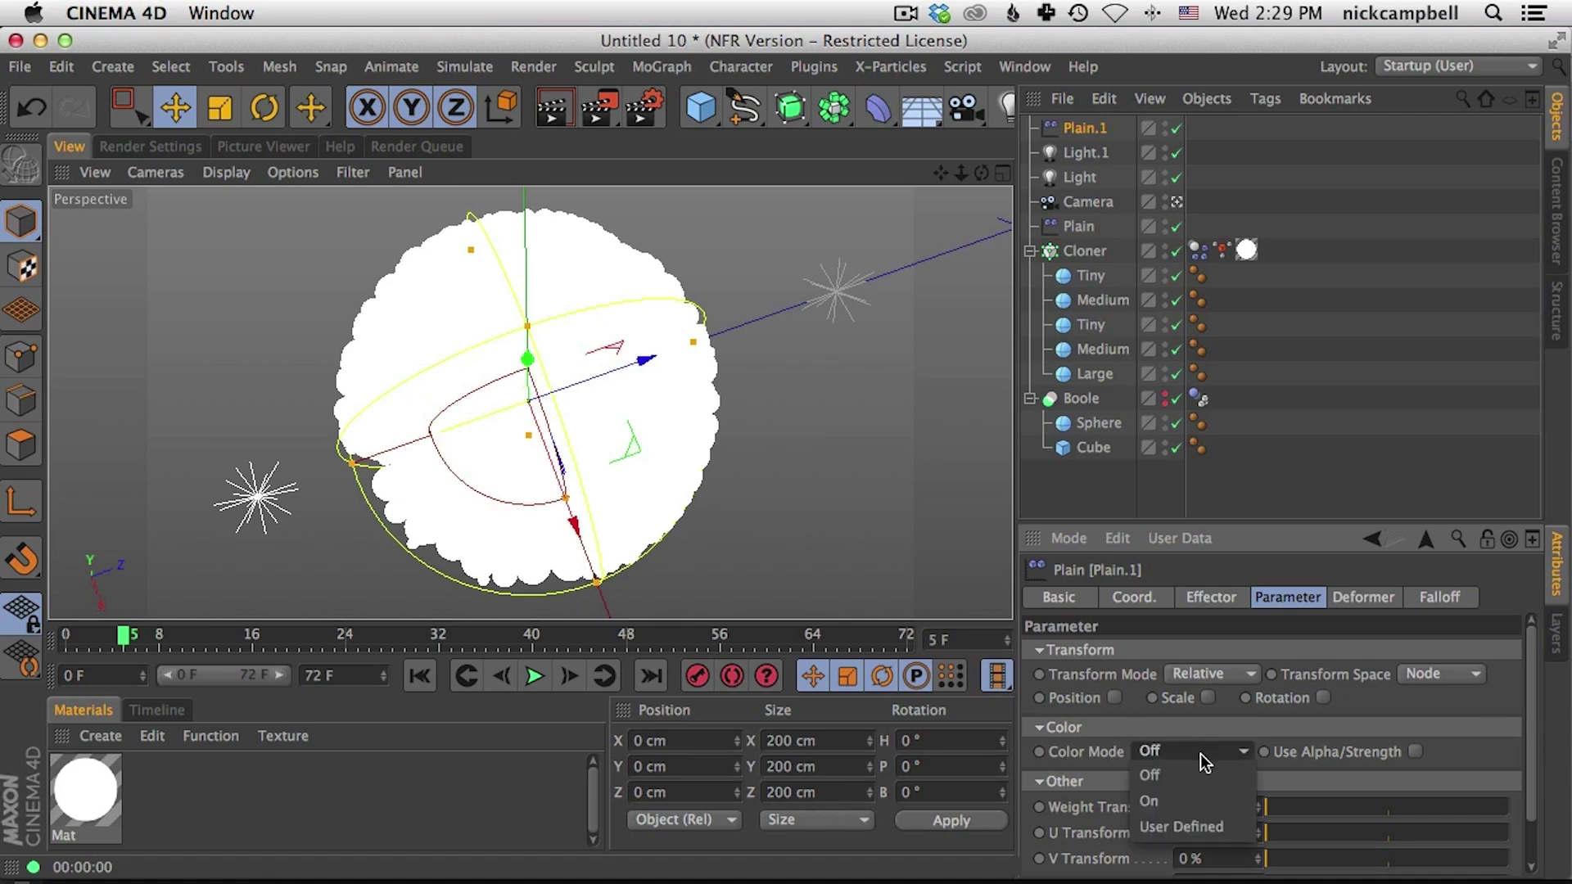
left_click(1194, 791)
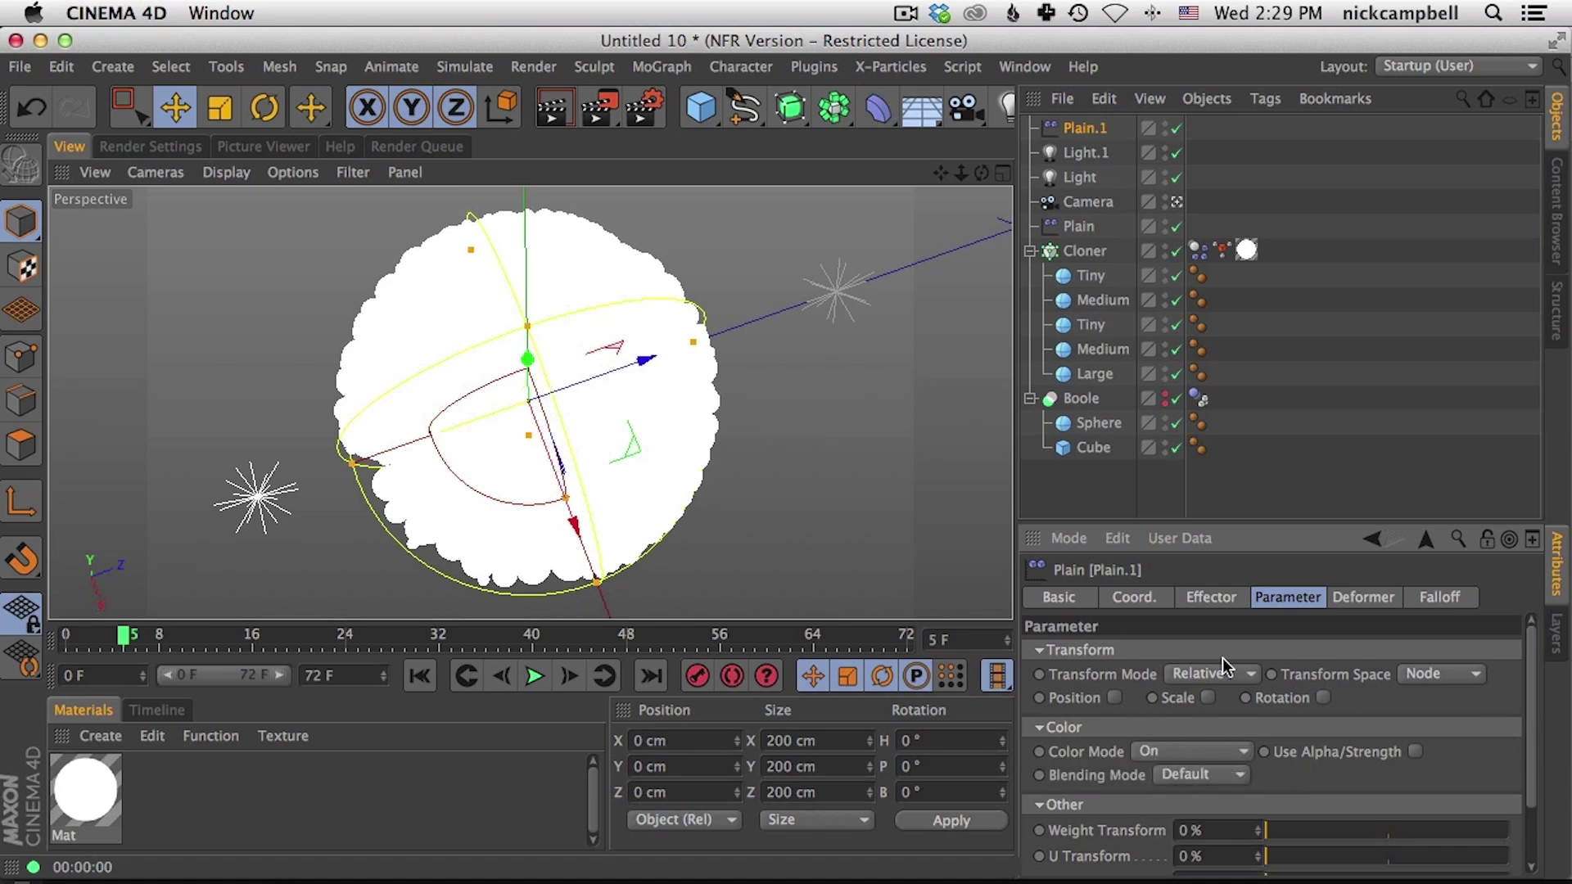
Step: Set the Cloner's transform color to black (R 0, G 0, B 0) and render the view
left_click(1080, 250)
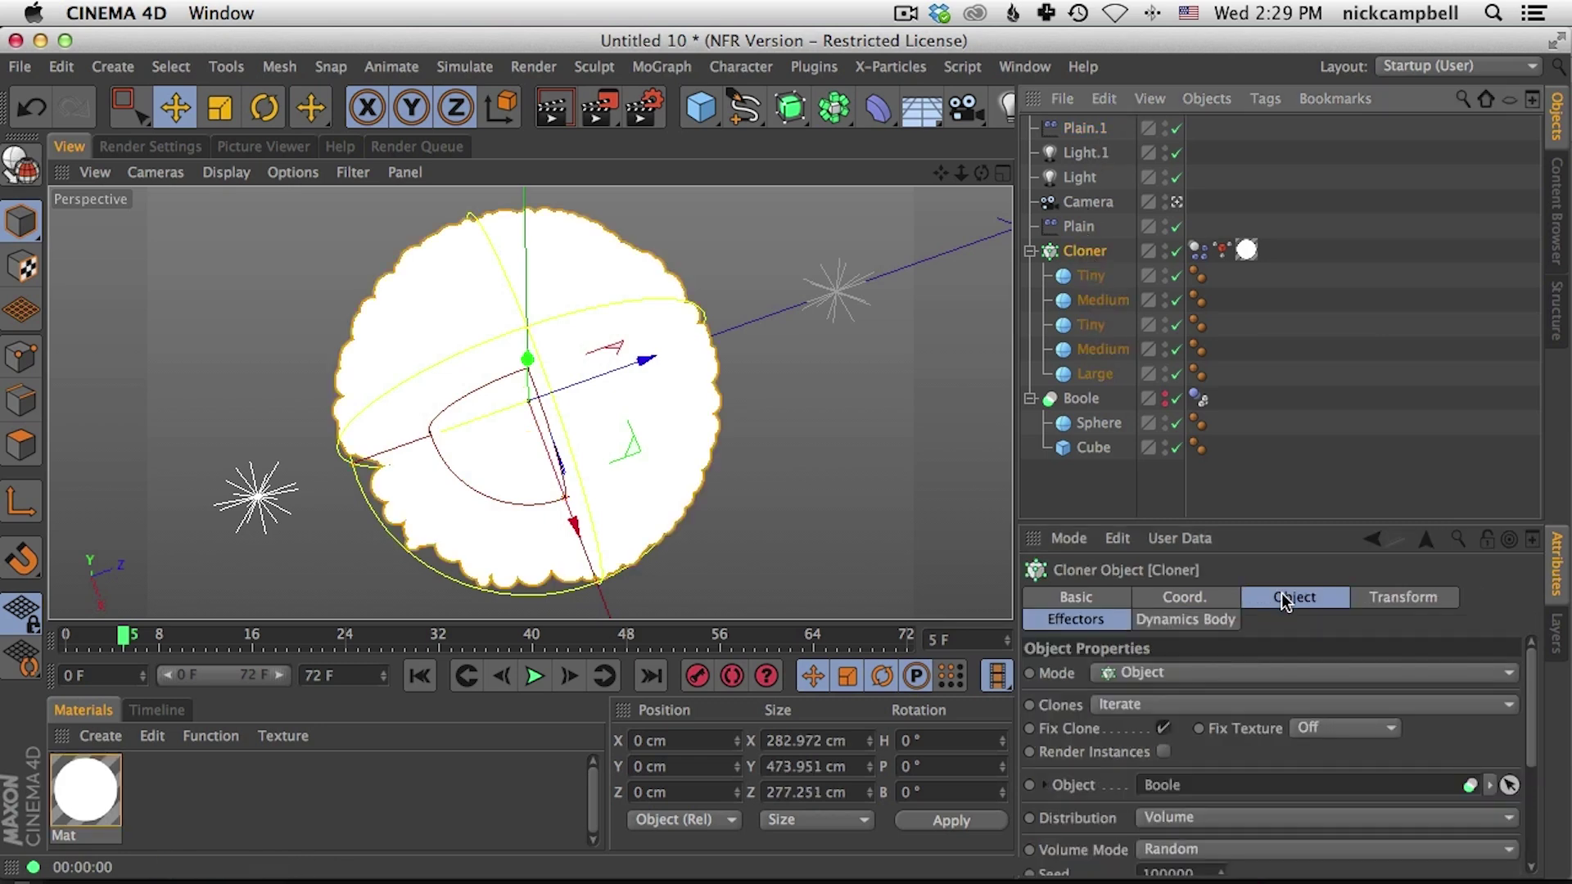
left_click(1395, 602)
left_click_drag(1357, 794, 1189, 851)
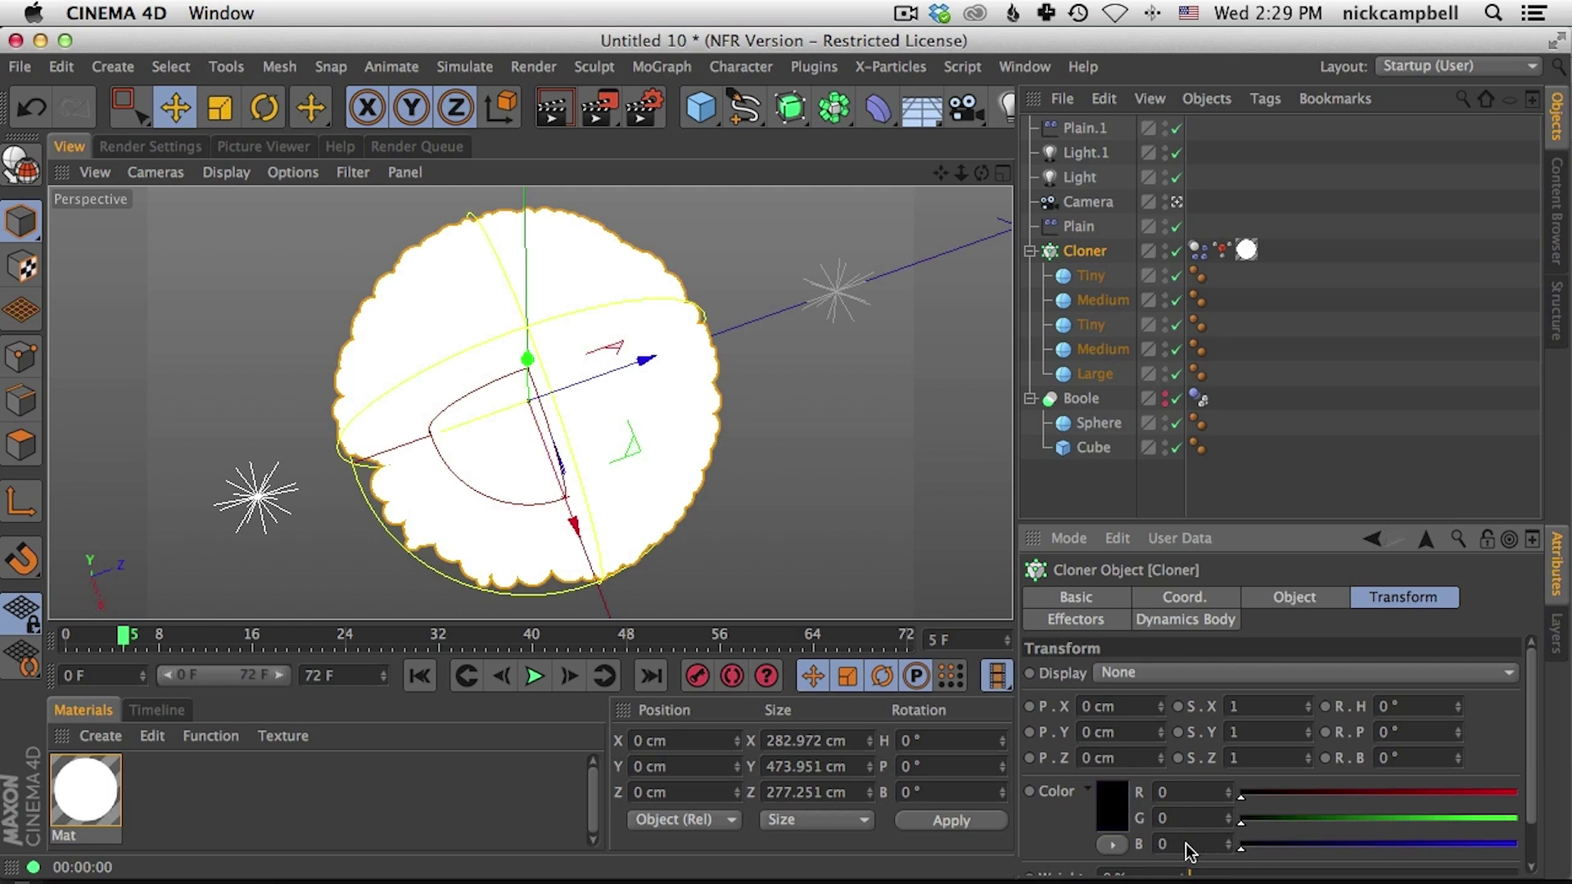
left_click(550, 108)
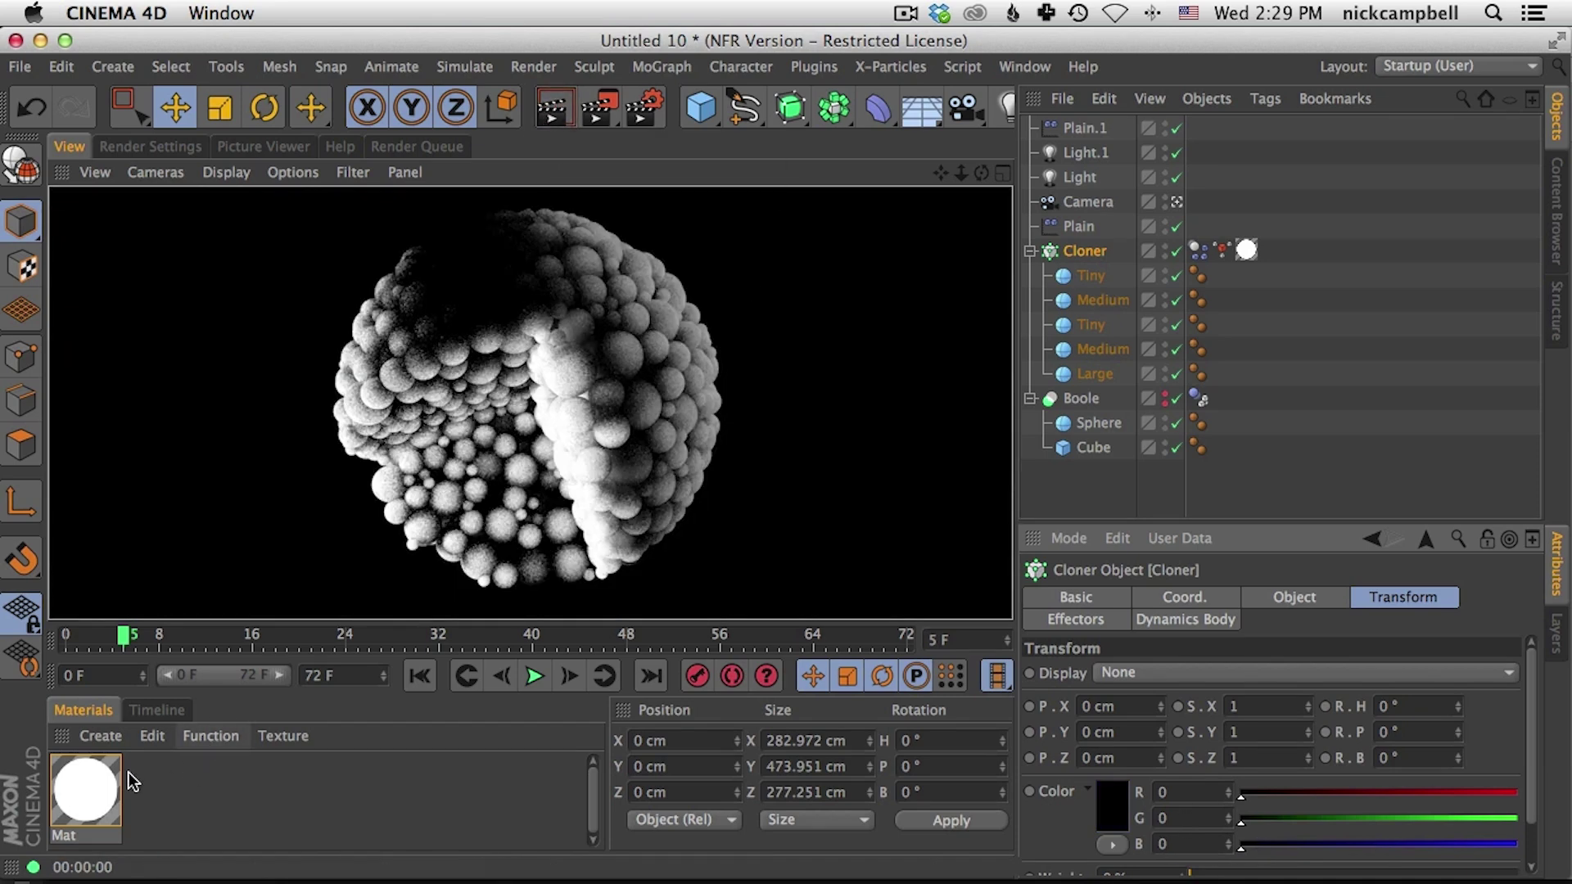
Step: Rewind the animation to the first frame and advance the Cloner's dynamics frame by frame to frame 7
double_click(1246, 249)
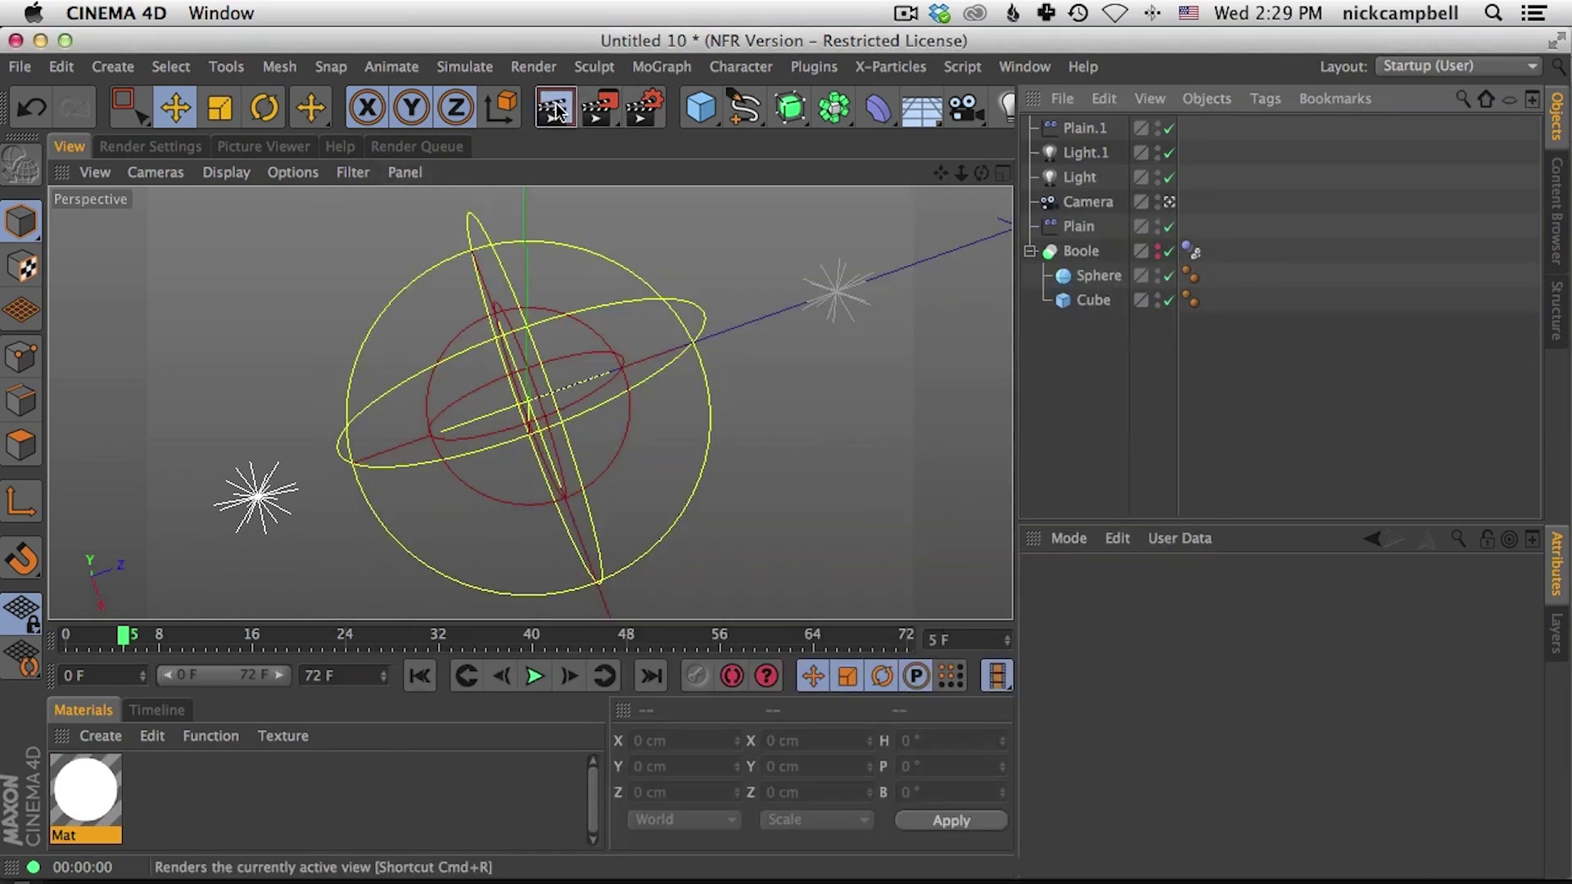
left_click(556, 110)
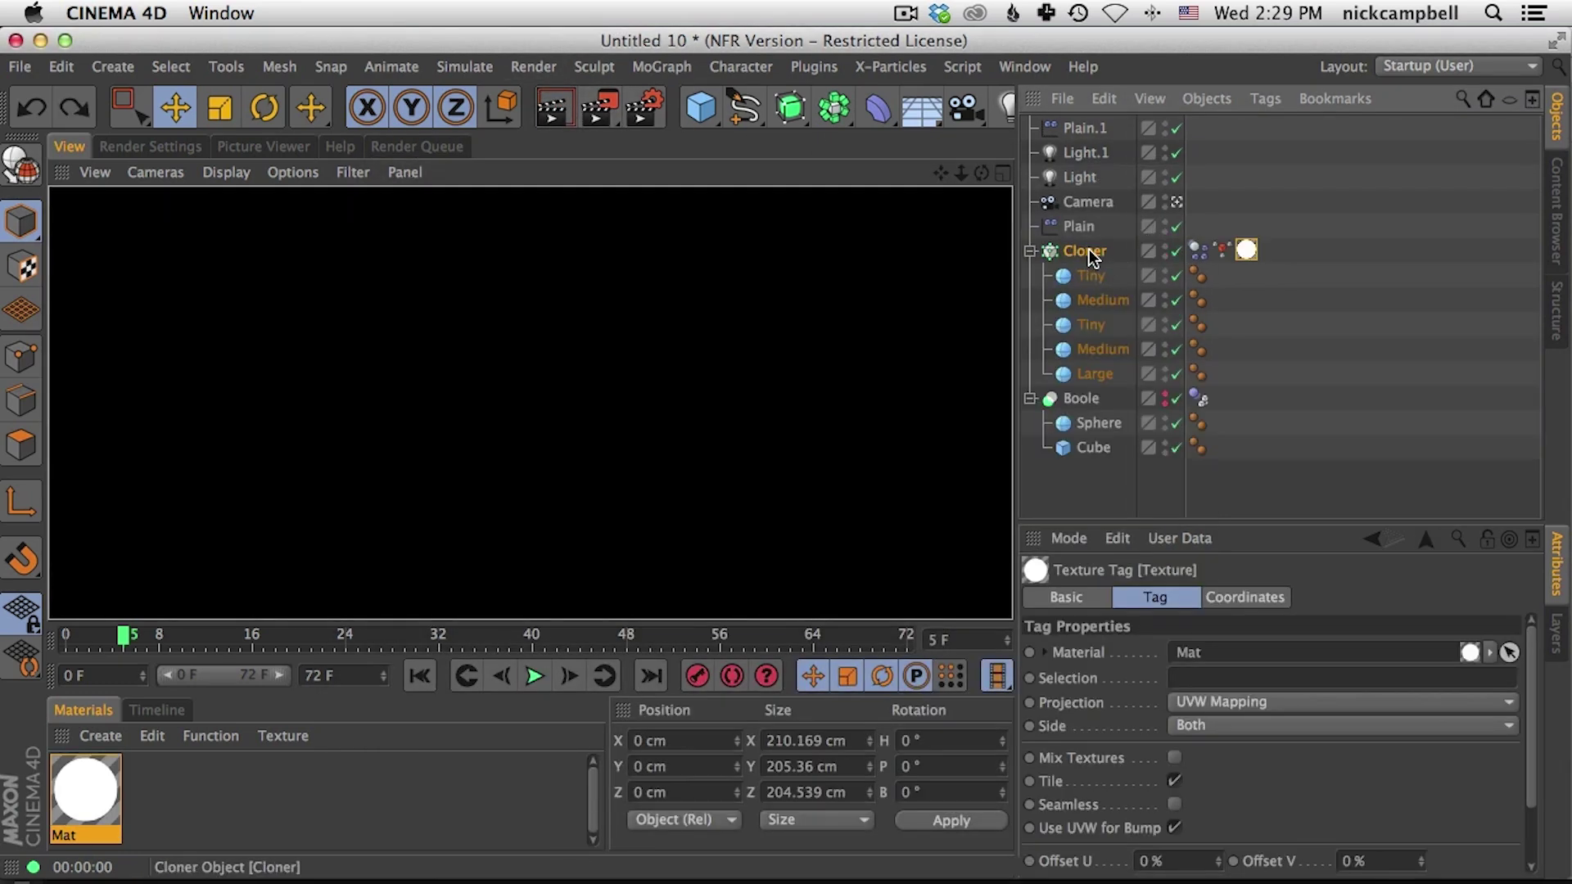
left_click(1088, 250)
key("shift+f")
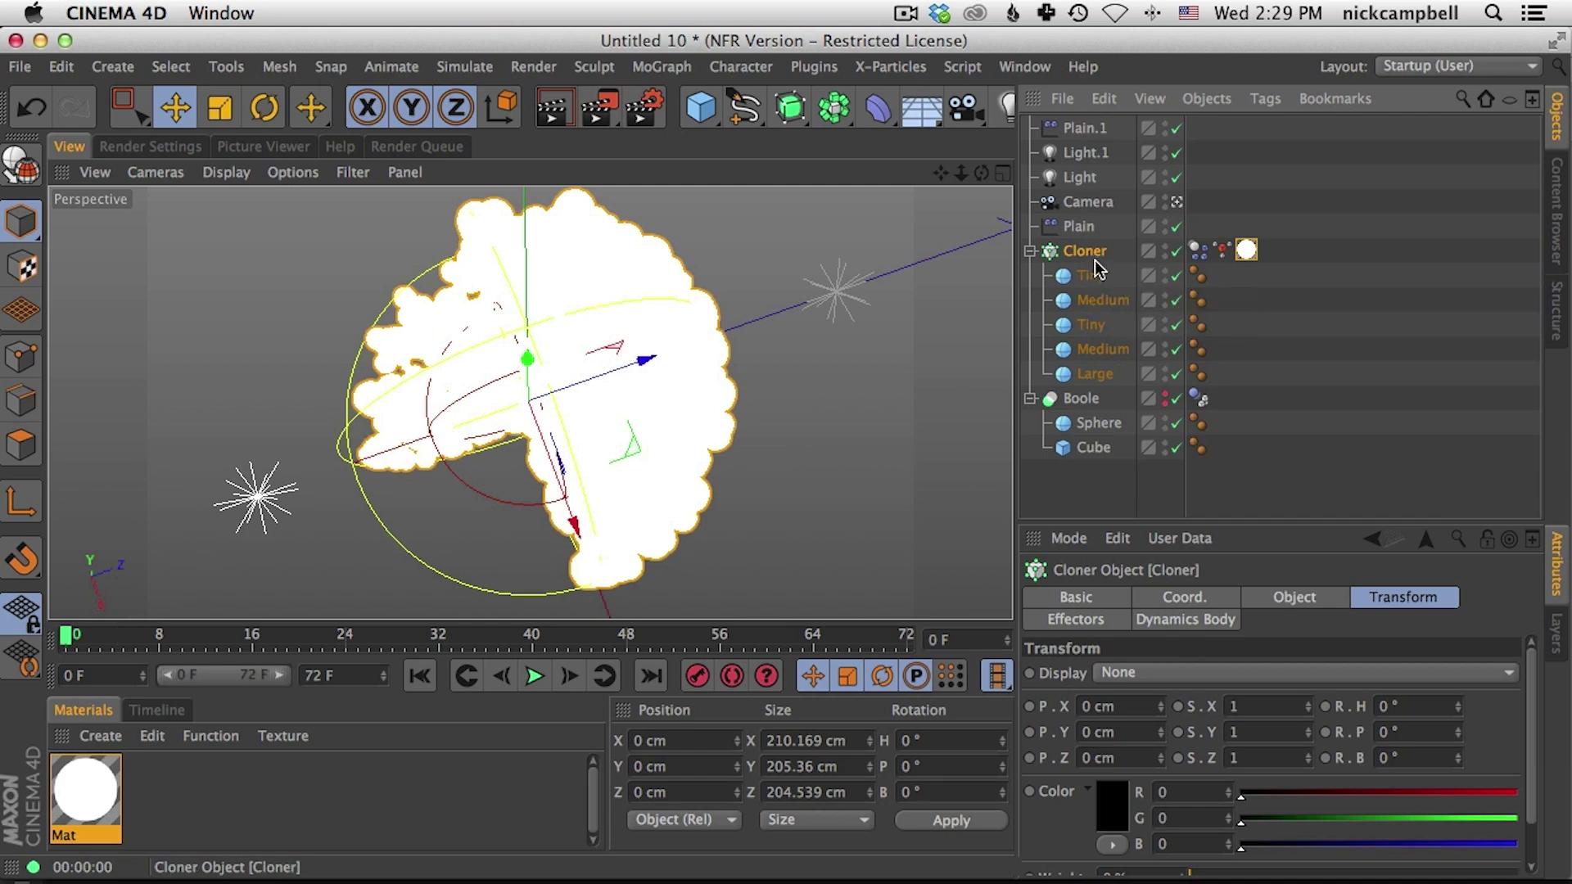
key("g")
key("g")
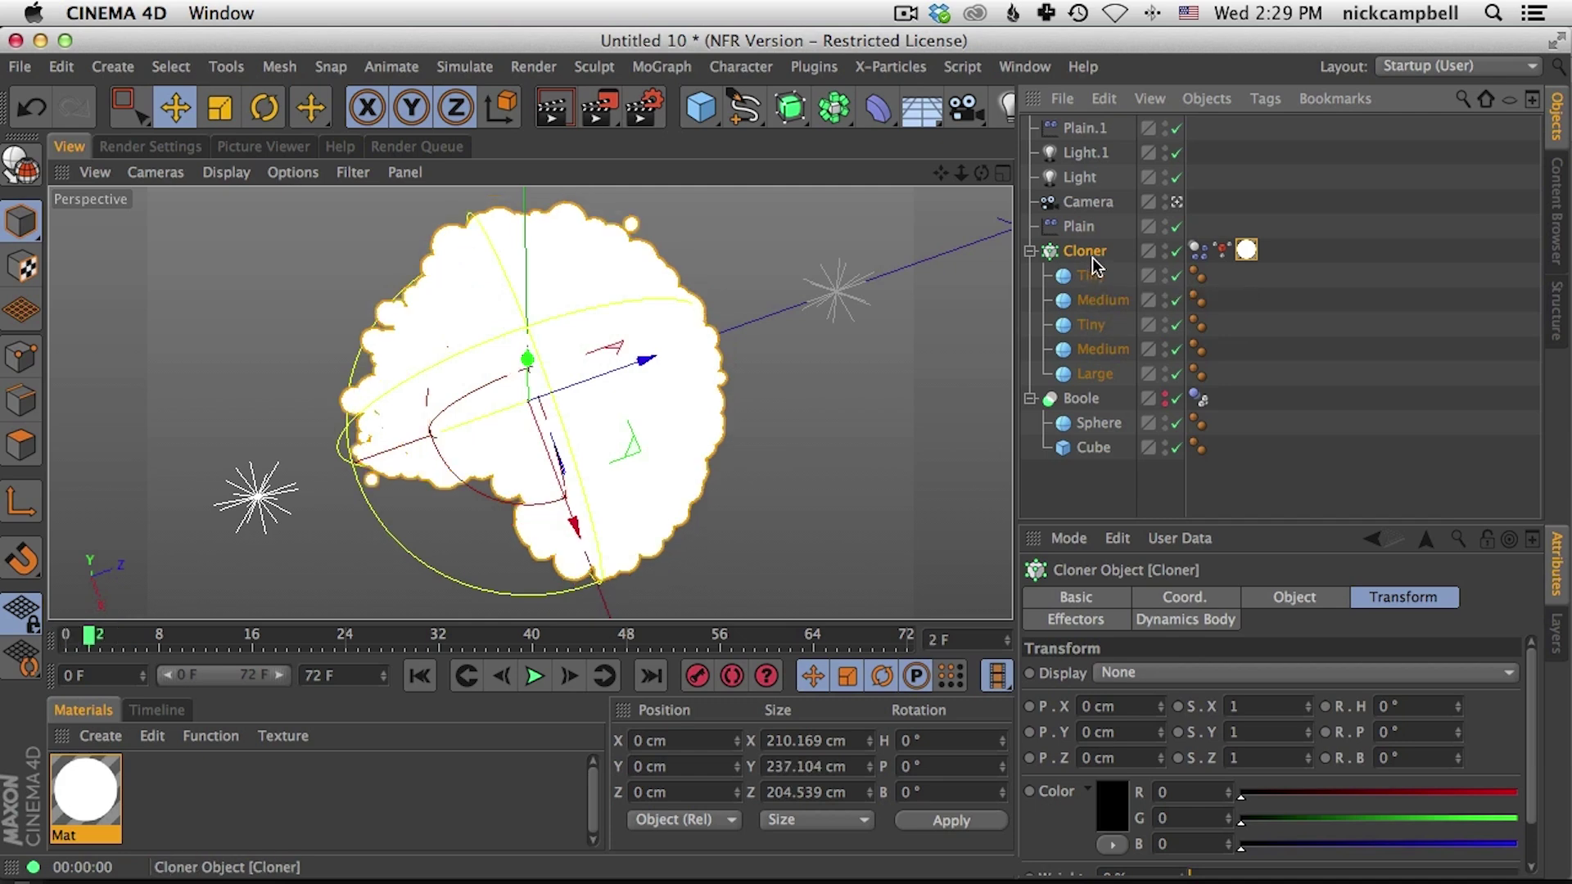
key("g")
key("g")
key("g")
key("g")
key("g")
Step: Delete the Cloner's texture tag and render the view without the material
left_click(1246, 249)
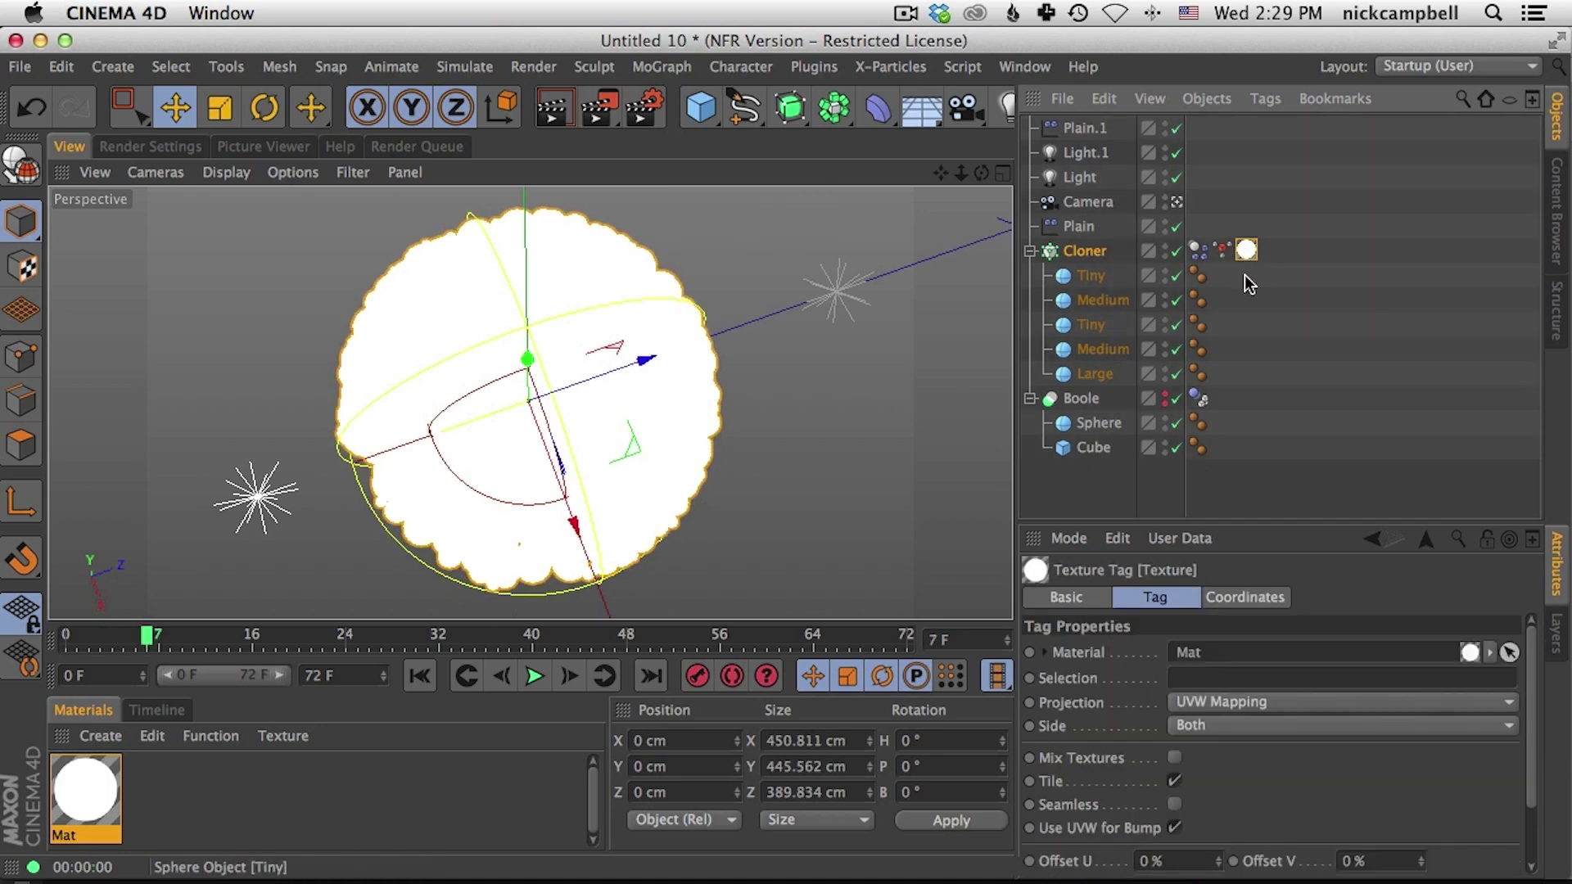
key("Delete")
left_click(553, 109)
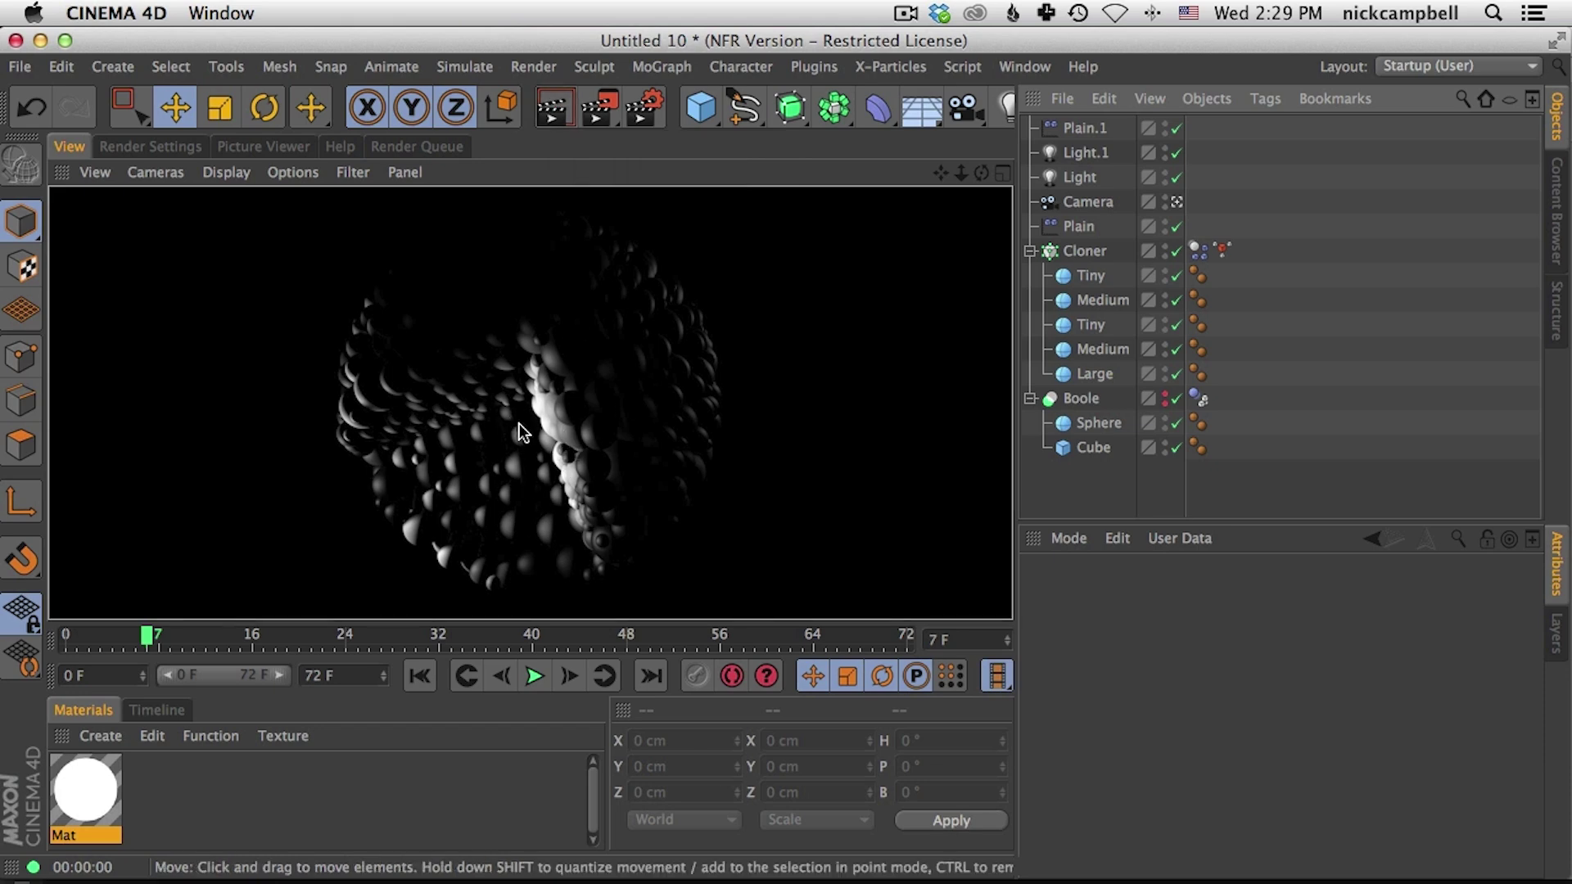
Step: Disable both lights, Light and Light.1, and render the view with default lighting
left_click(1176, 152)
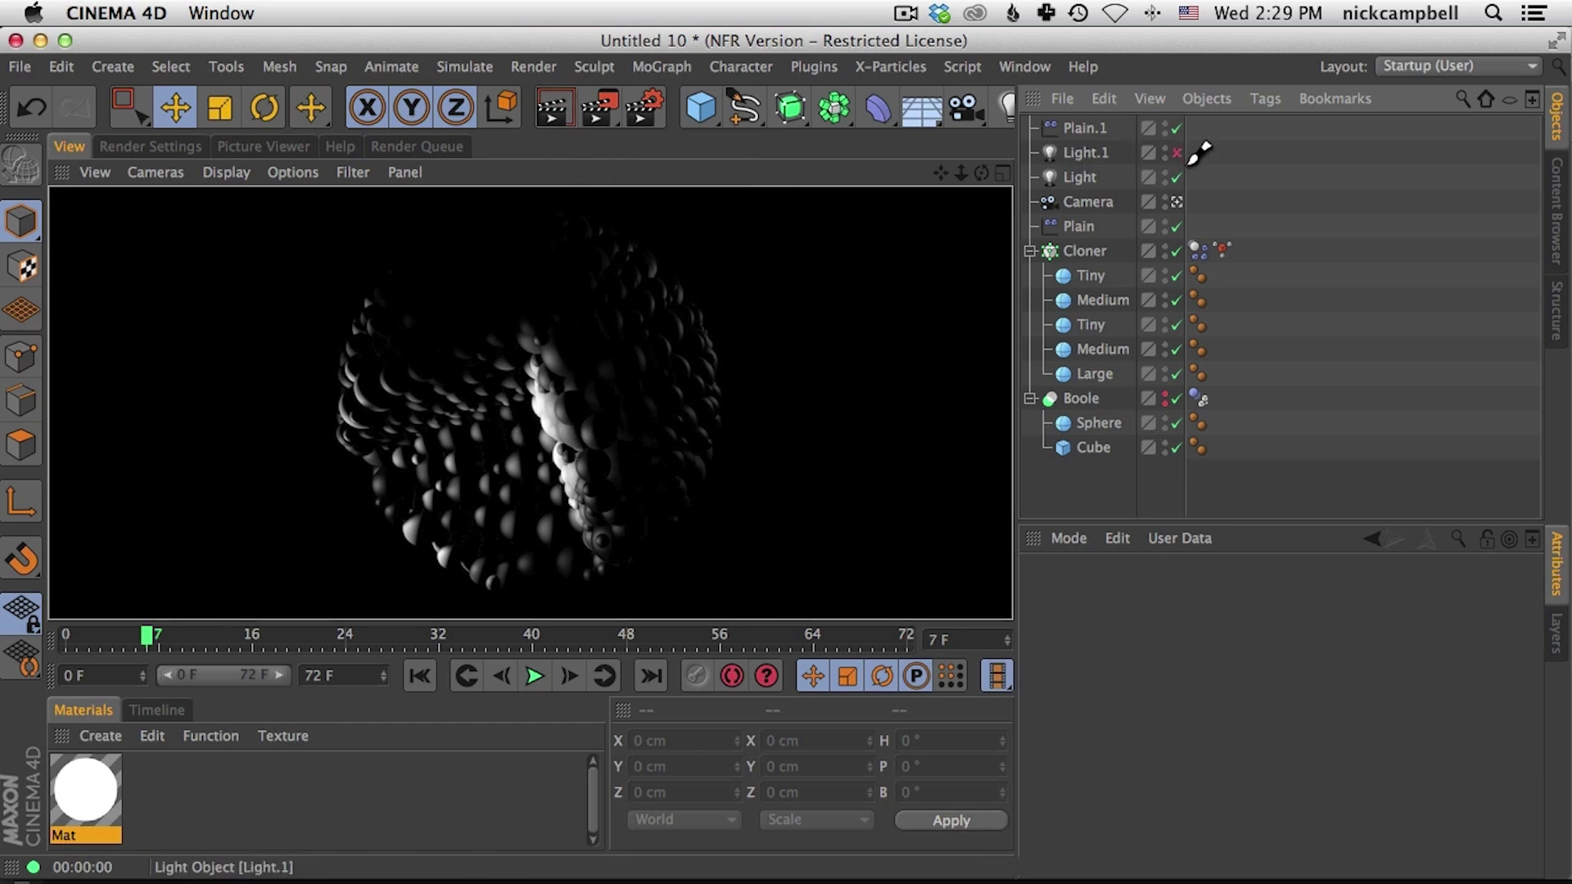
left_click(1176, 177)
left_click(554, 113)
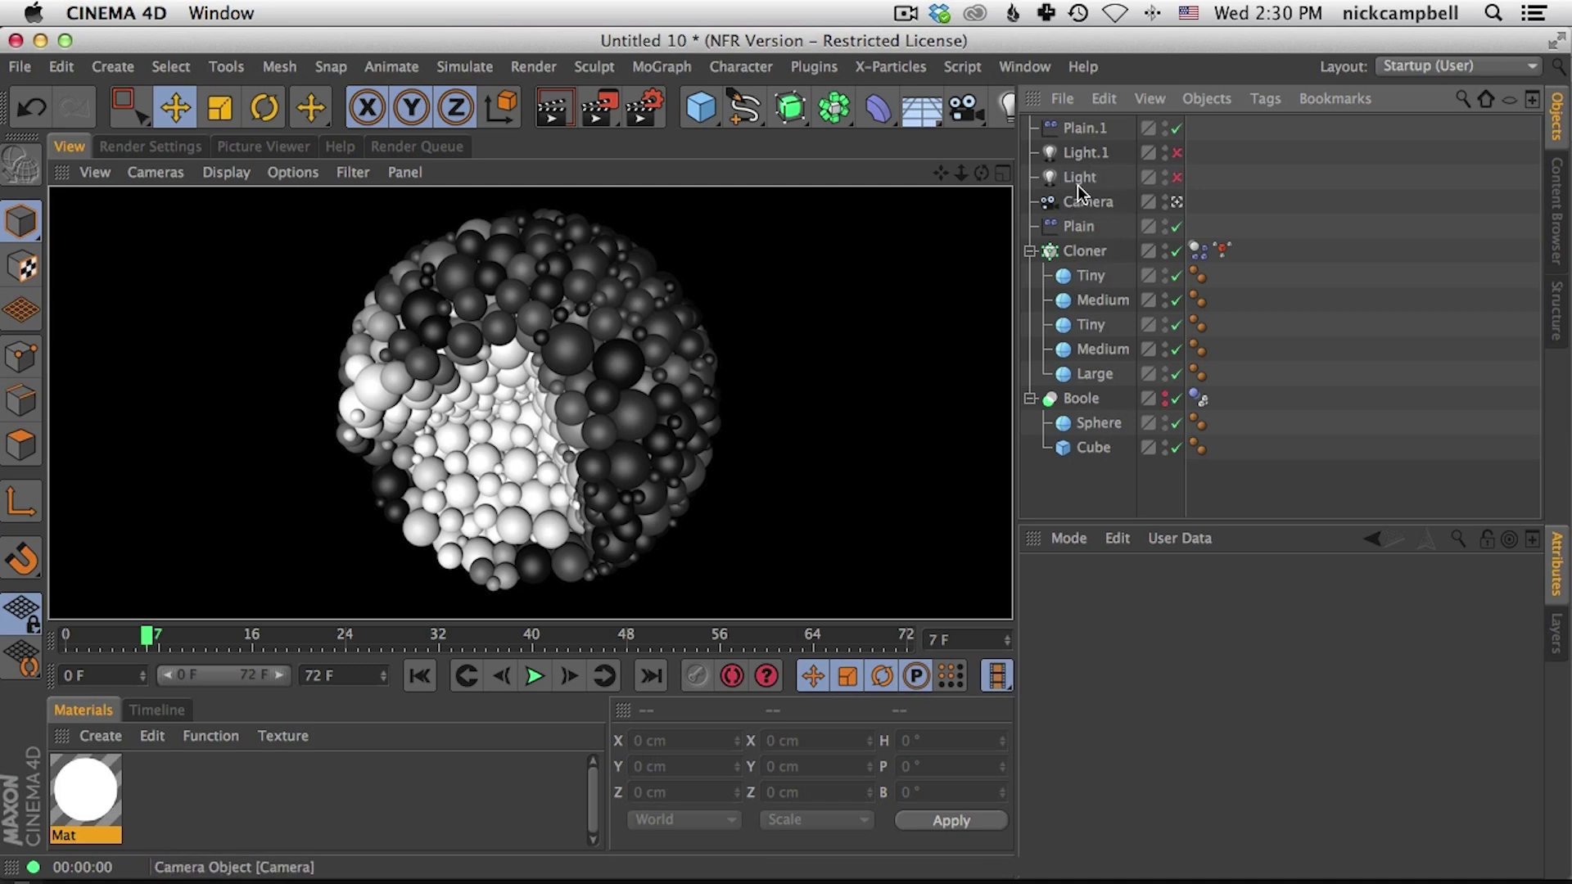
Step: Set the falloff of the sphere-shaped Plain.1 effector to 60%
left_click(1086, 129)
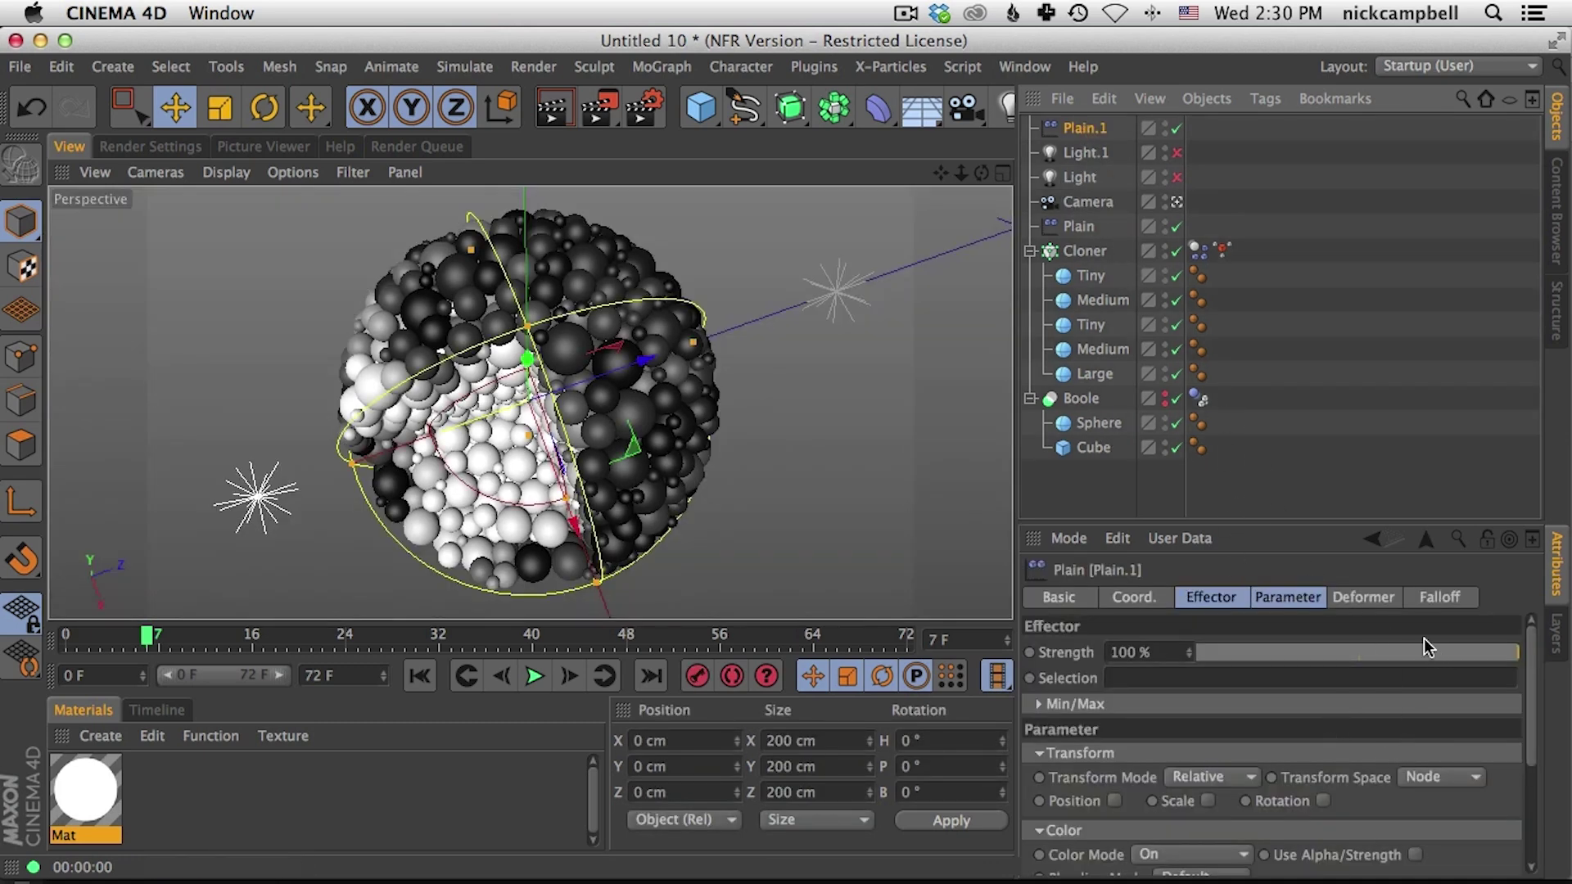
left_click(1431, 598)
mouse_move(1368, 835)
left_mouse_down()
mouse_move(1337, 834)
mouse_move(1435, 834)
left_mouse_up()
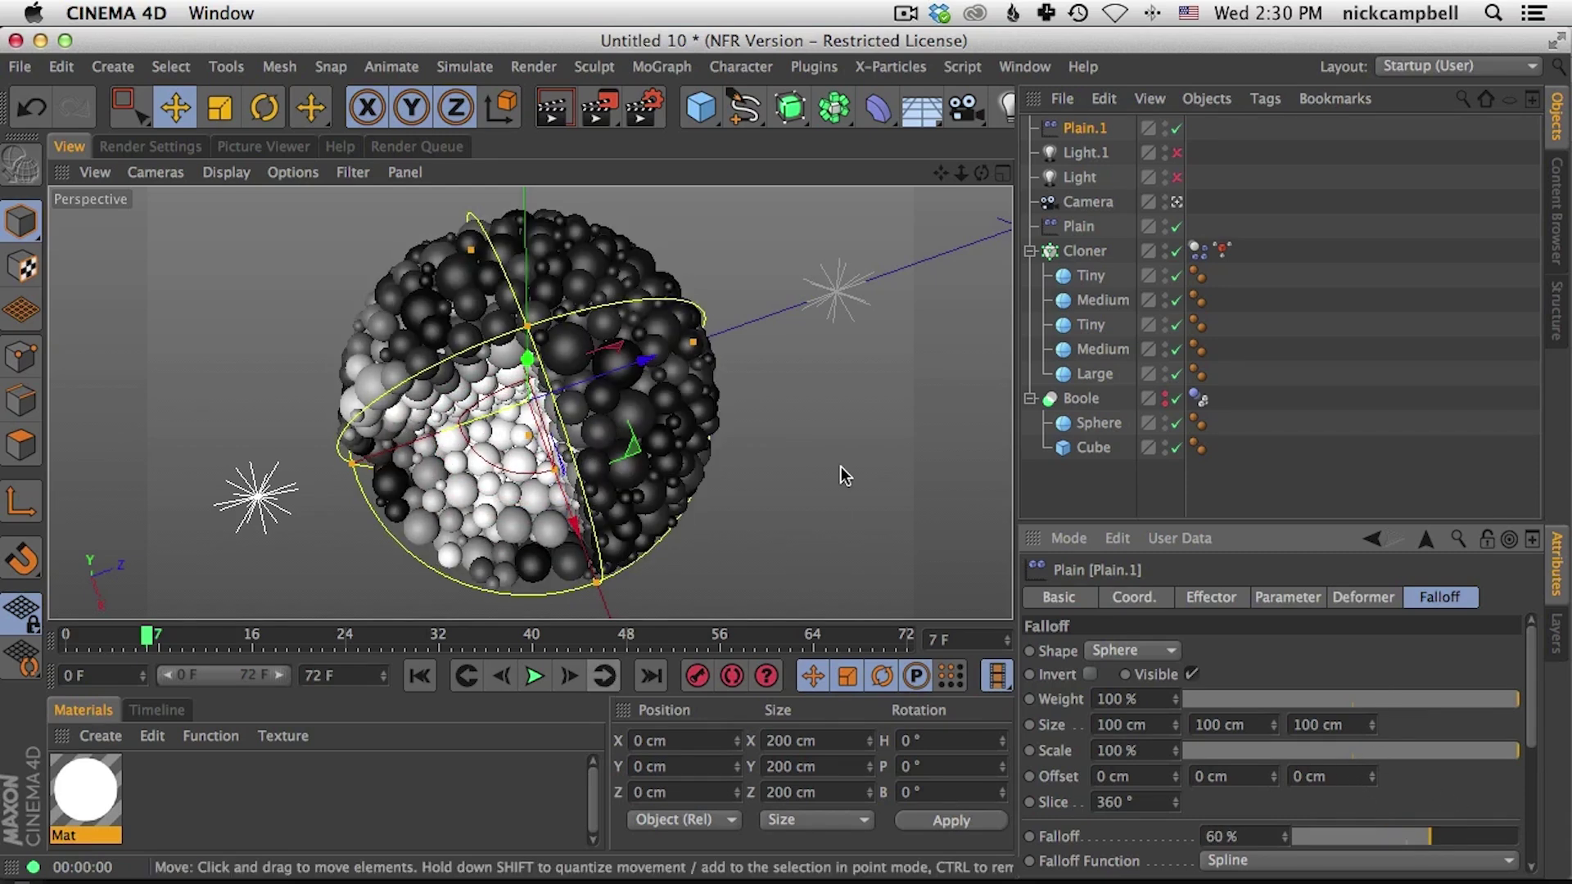
Step: Review the Cloner's object properties, both Plain effectors' falloff settings and Plain.1's color parameters
left_click(1083, 254)
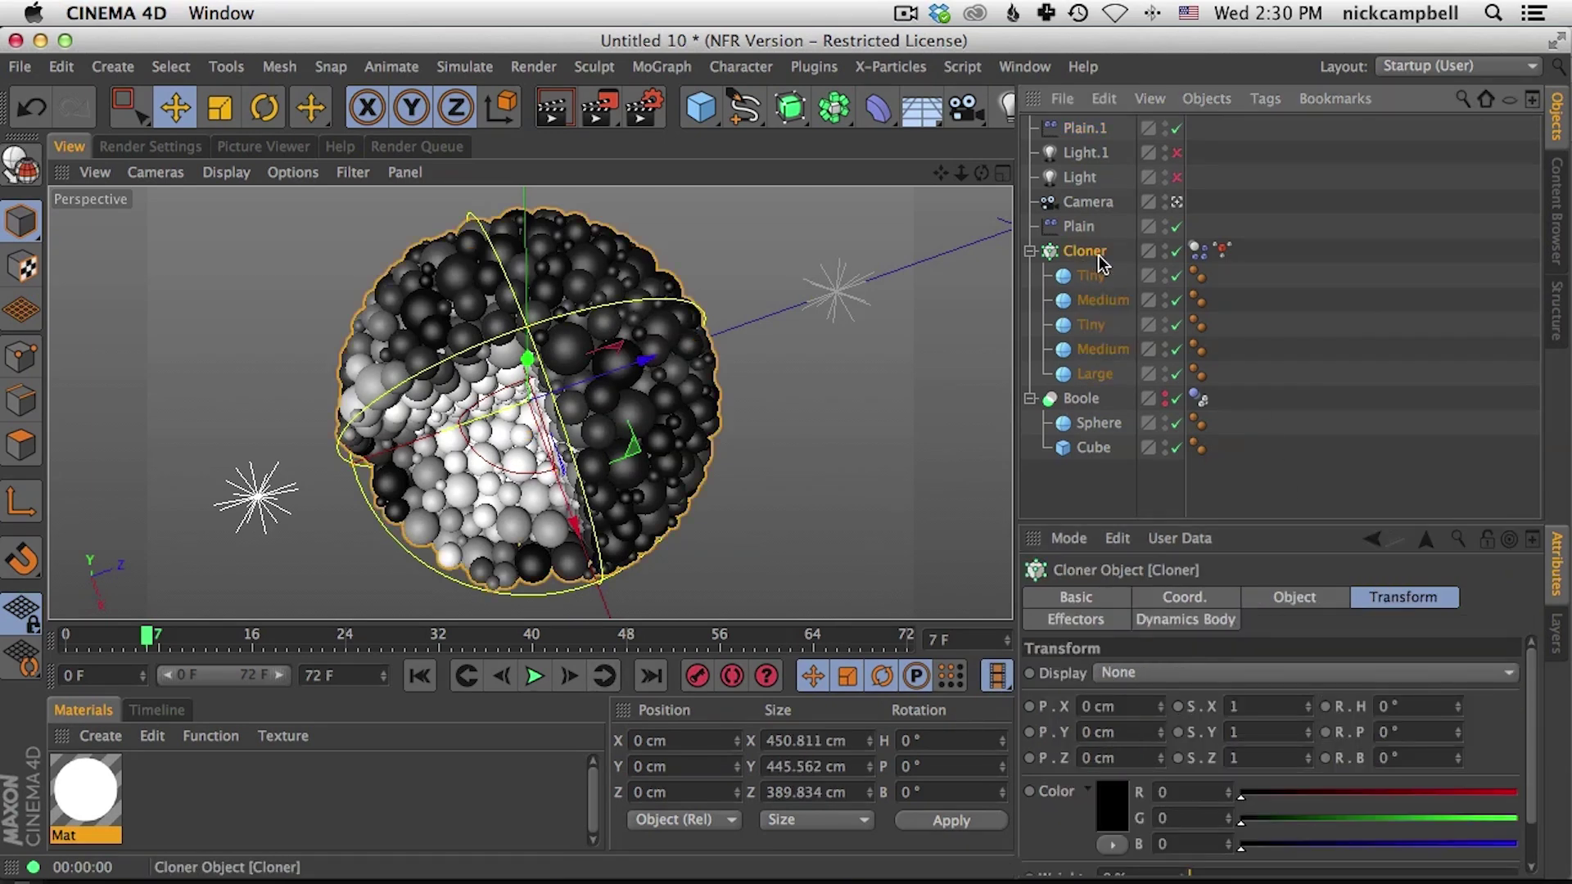
double_click(1085, 253)
key("Escape")
left_click(1294, 600)
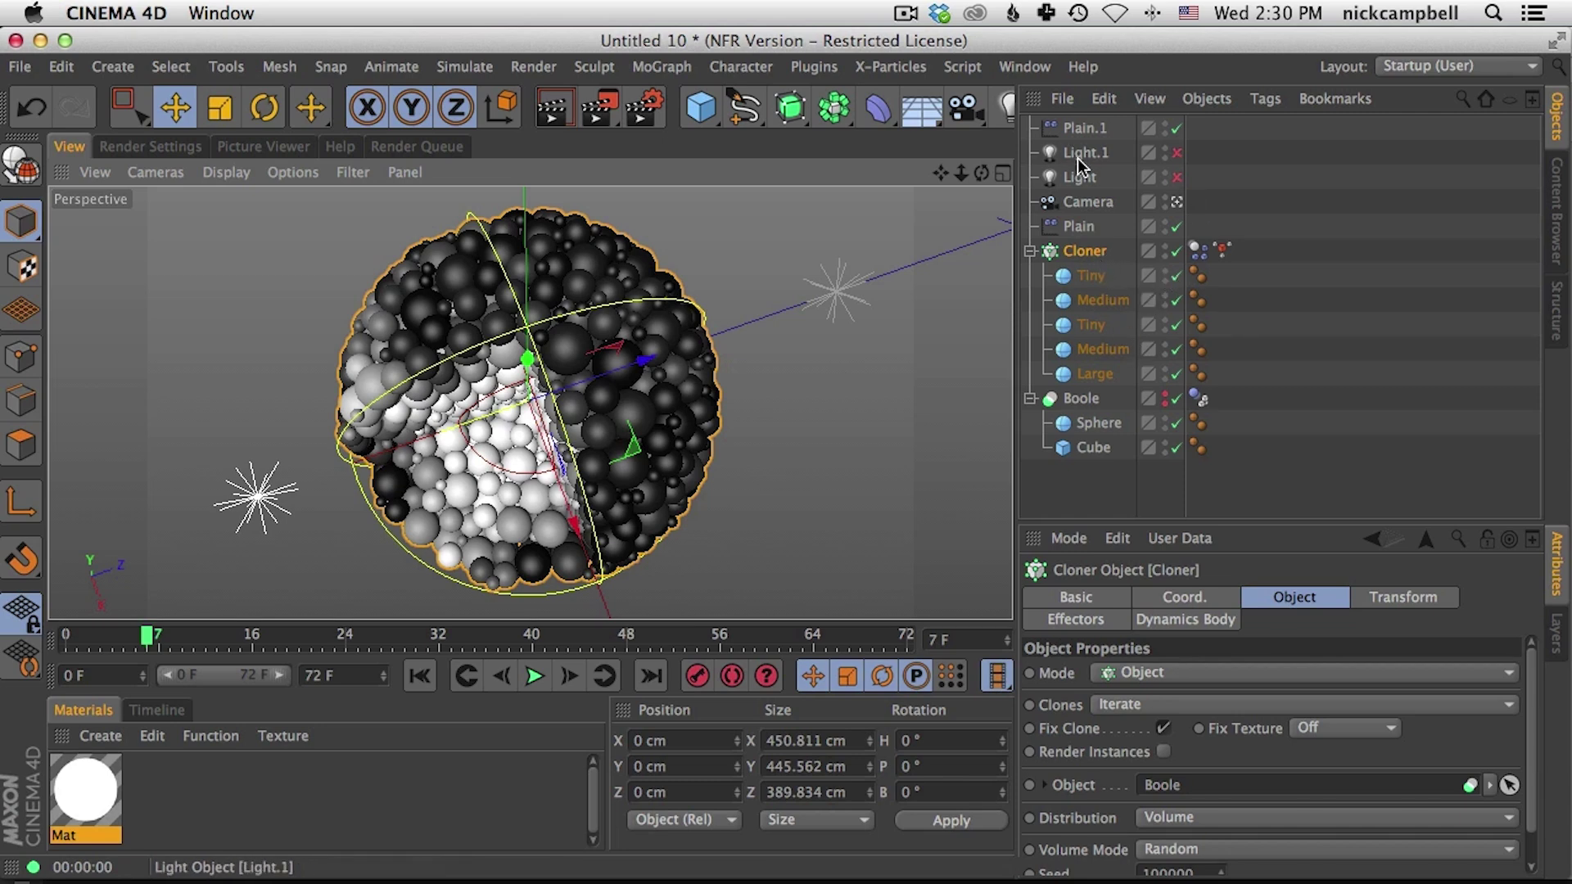
left_click(1084, 128)
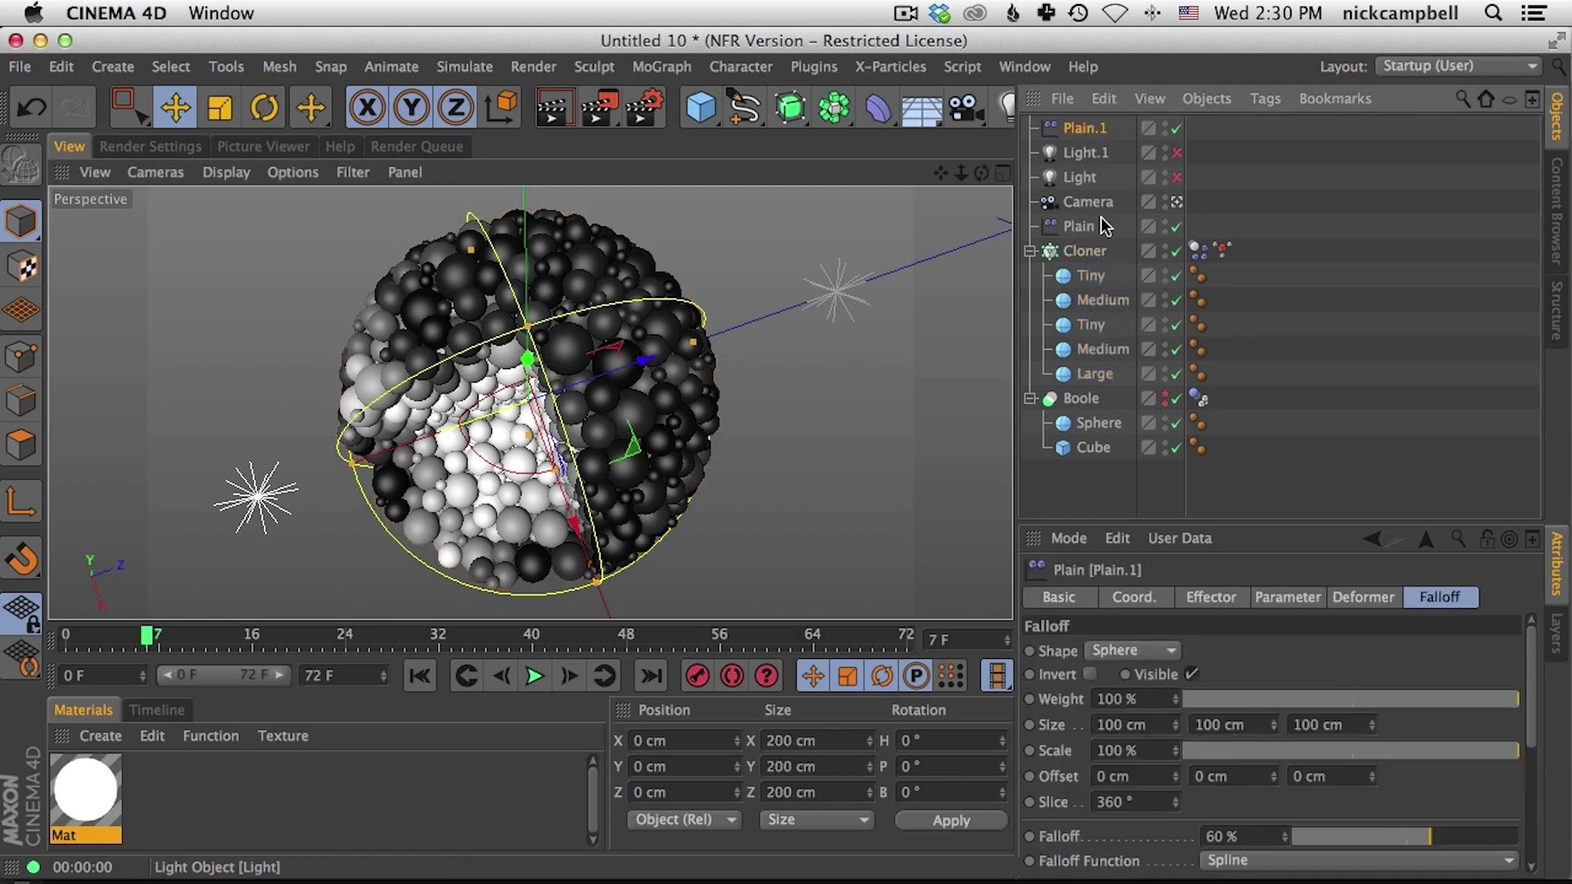
left_click(1093, 233)
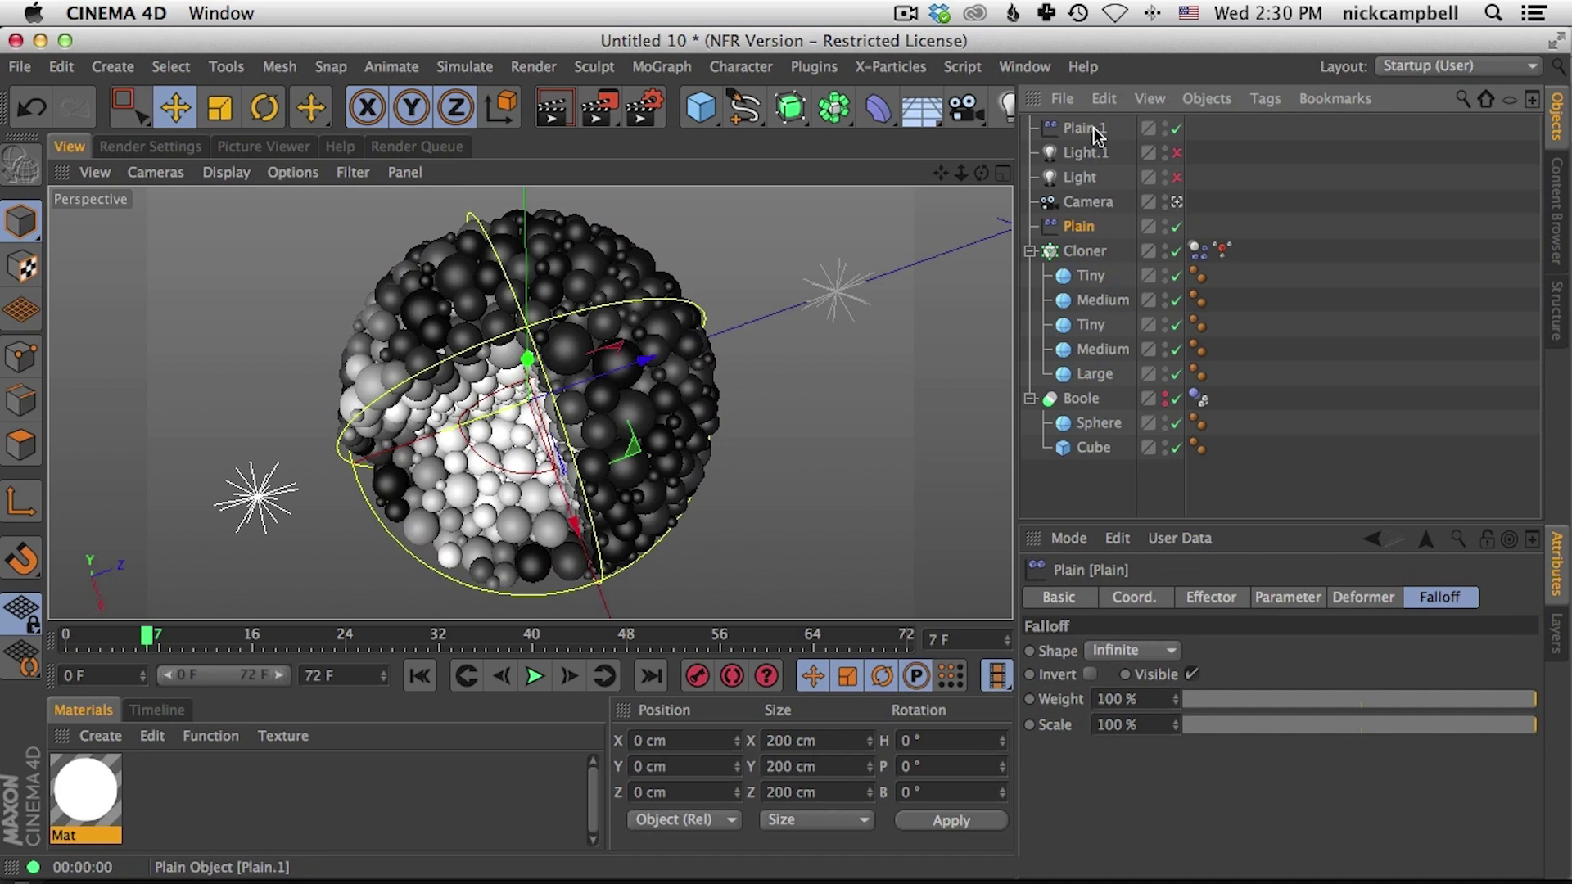
left_click(1085, 129)
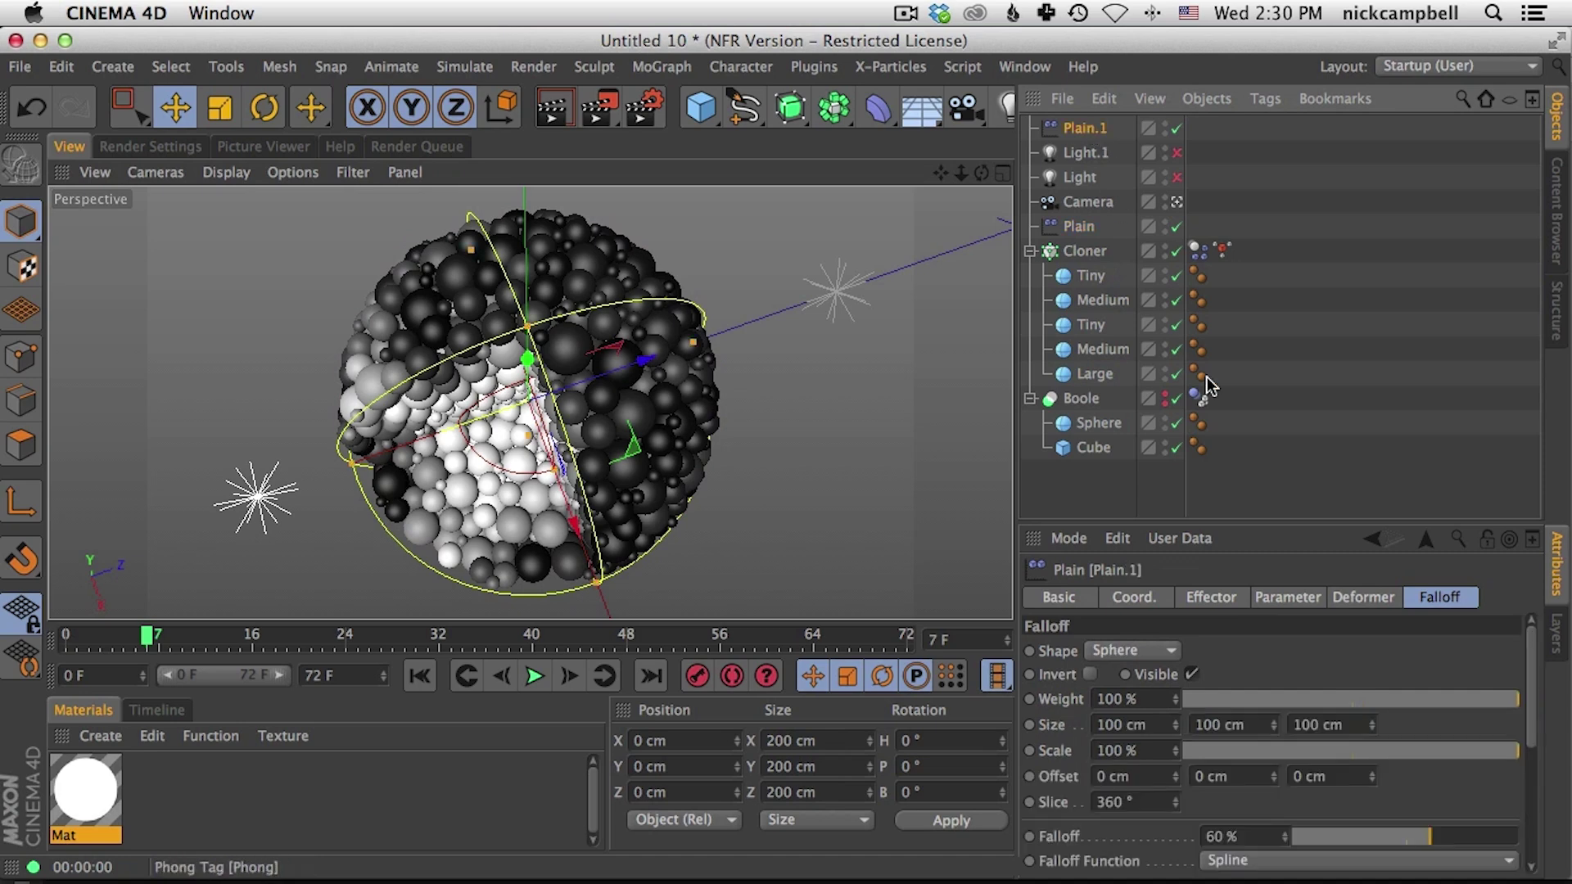
left_click(1302, 606)
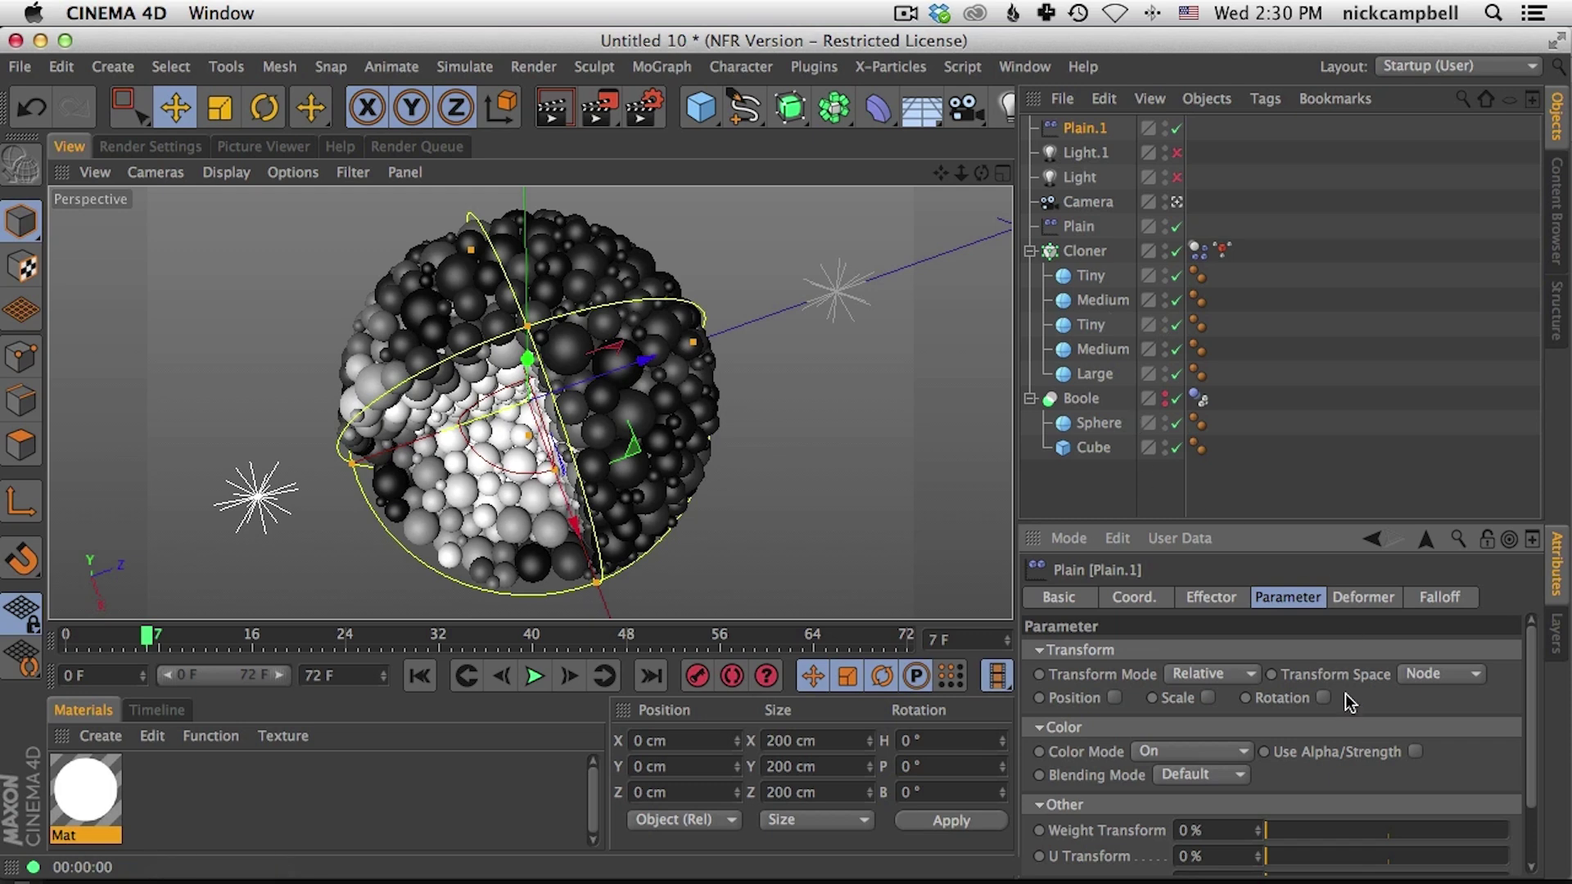
left_click(1447, 601)
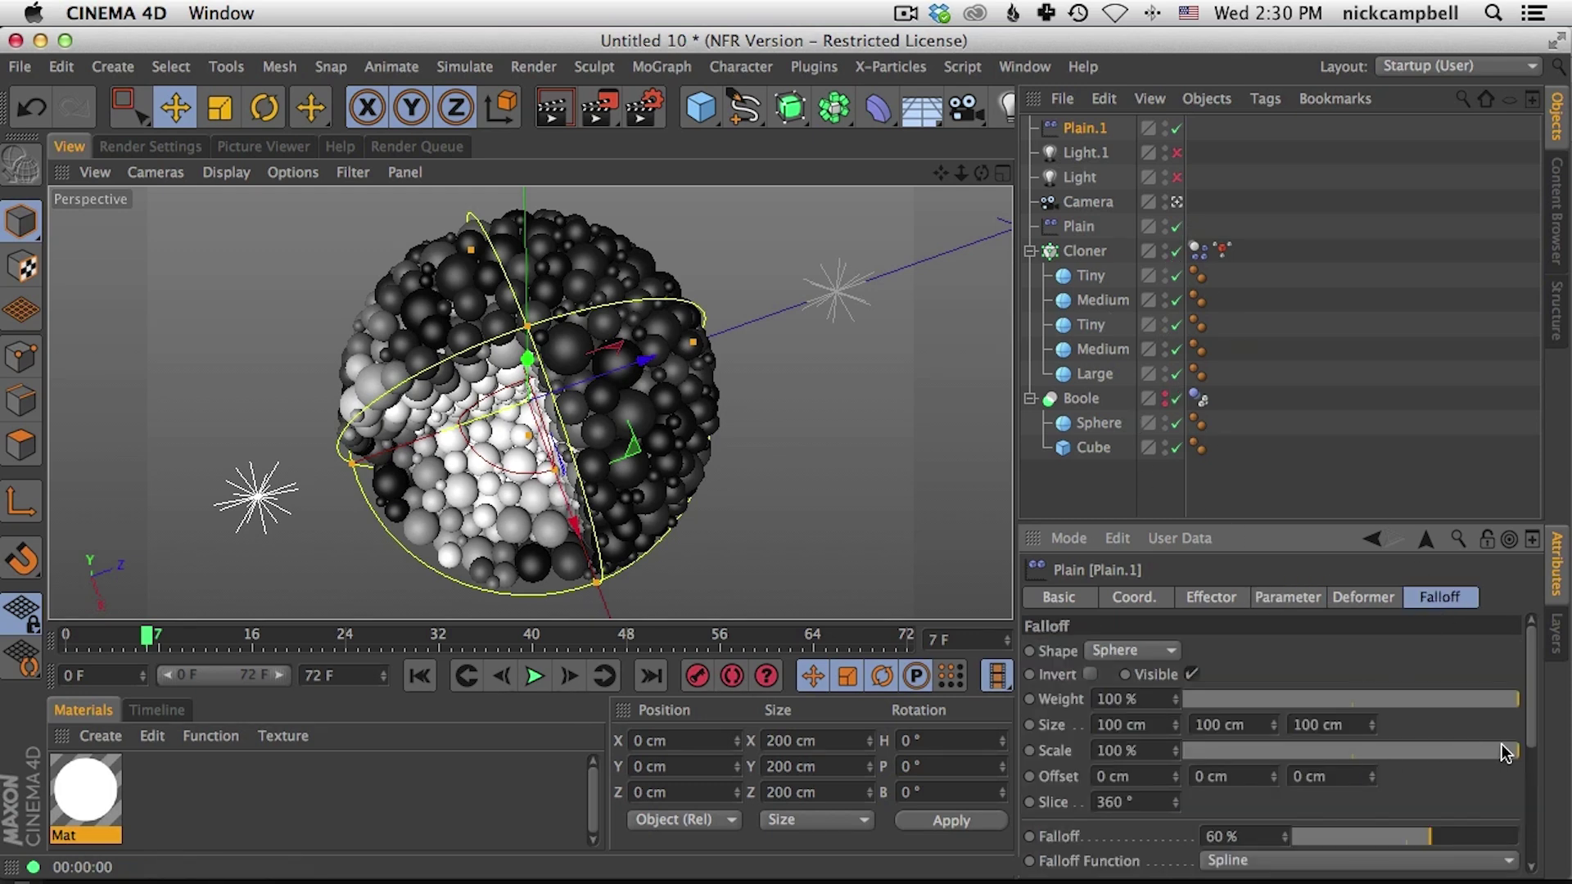
Step: Set Plain.1's falloff scale to 80% and its falloff to 50%, and render the view
mouse_move(1506, 749)
left_mouse_down()
mouse_move(1418, 773)
mouse_move(1433, 768)
mouse_move(1421, 750)
left_mouse_up()
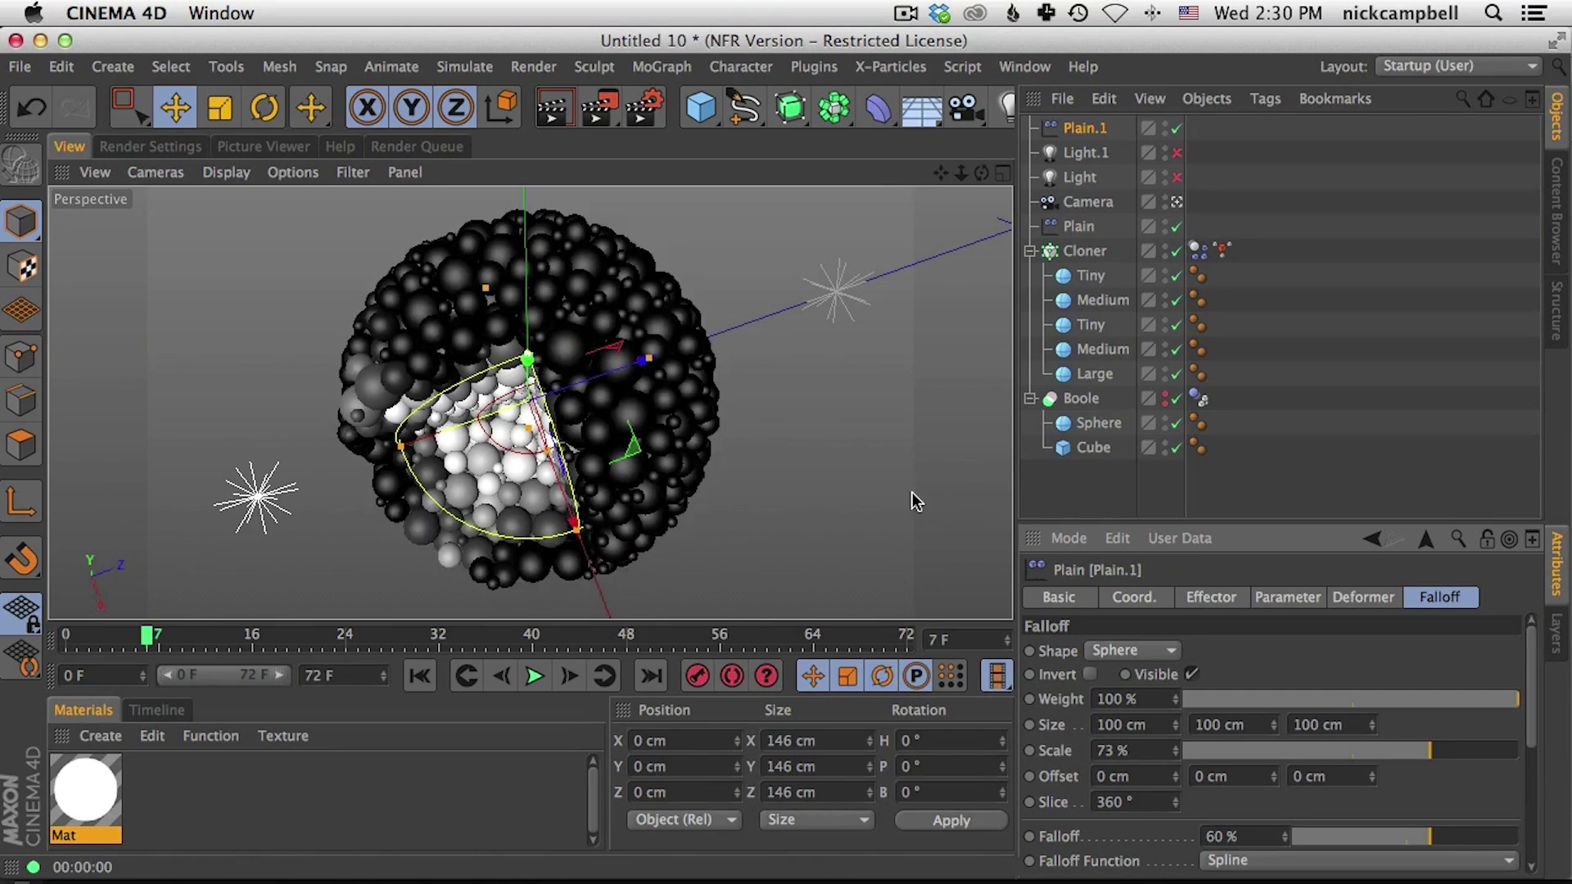
left_click(1455, 752)
mouse_move(1457, 845)
left_mouse_down()
mouse_move(1366, 844)
mouse_move(1420, 842)
mouse_move(1405, 843)
left_mouse_up()
left_click_drag(643, 358, 793, 327)
key("ctrl+z")
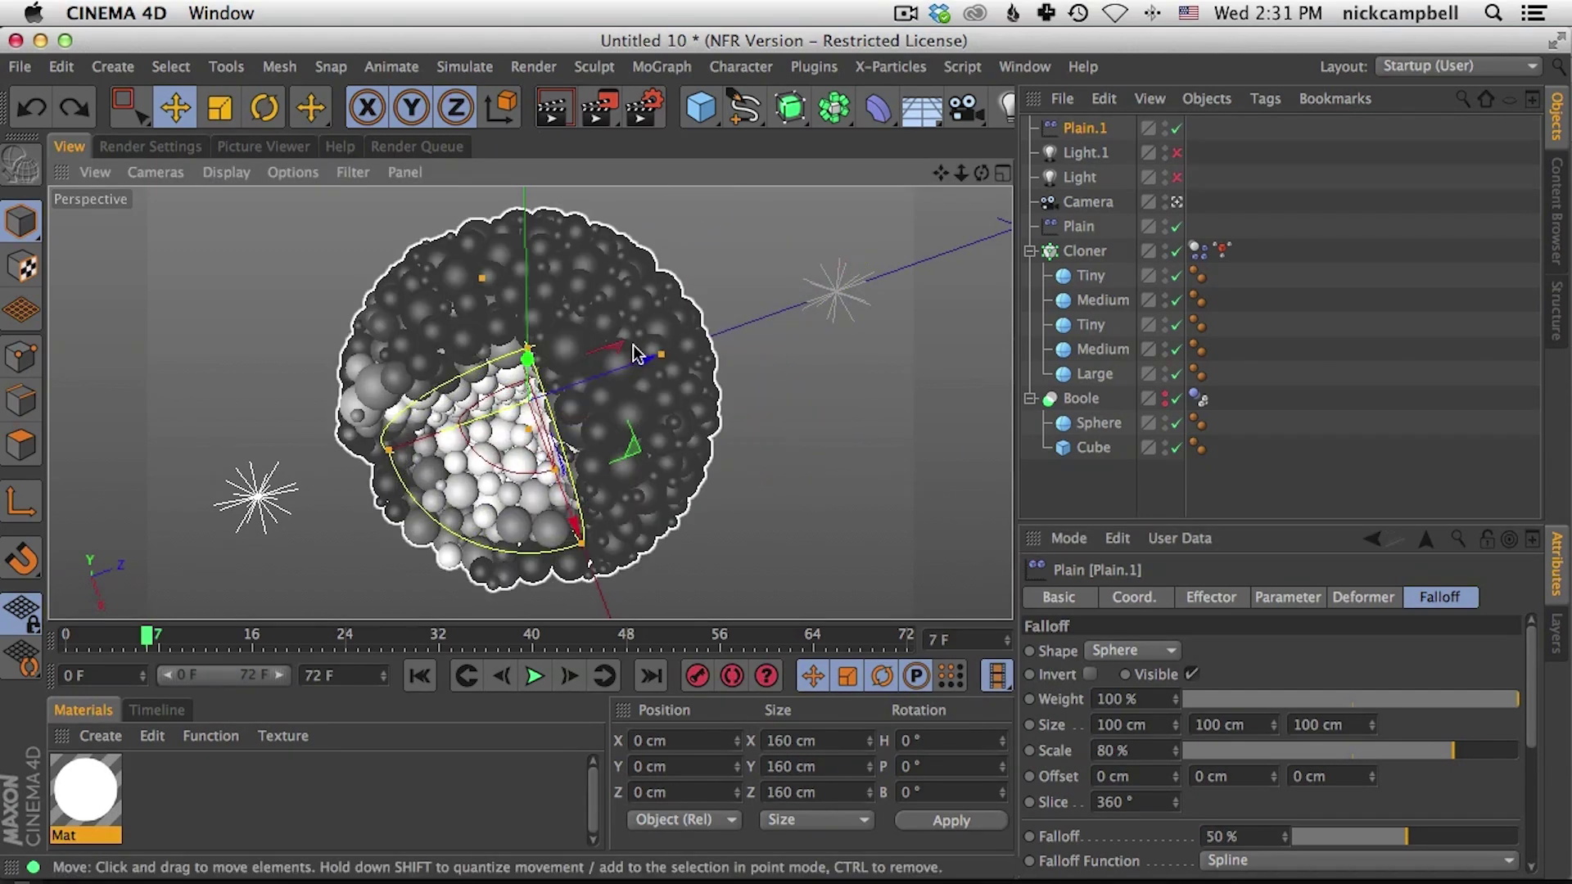
left_click(551, 106)
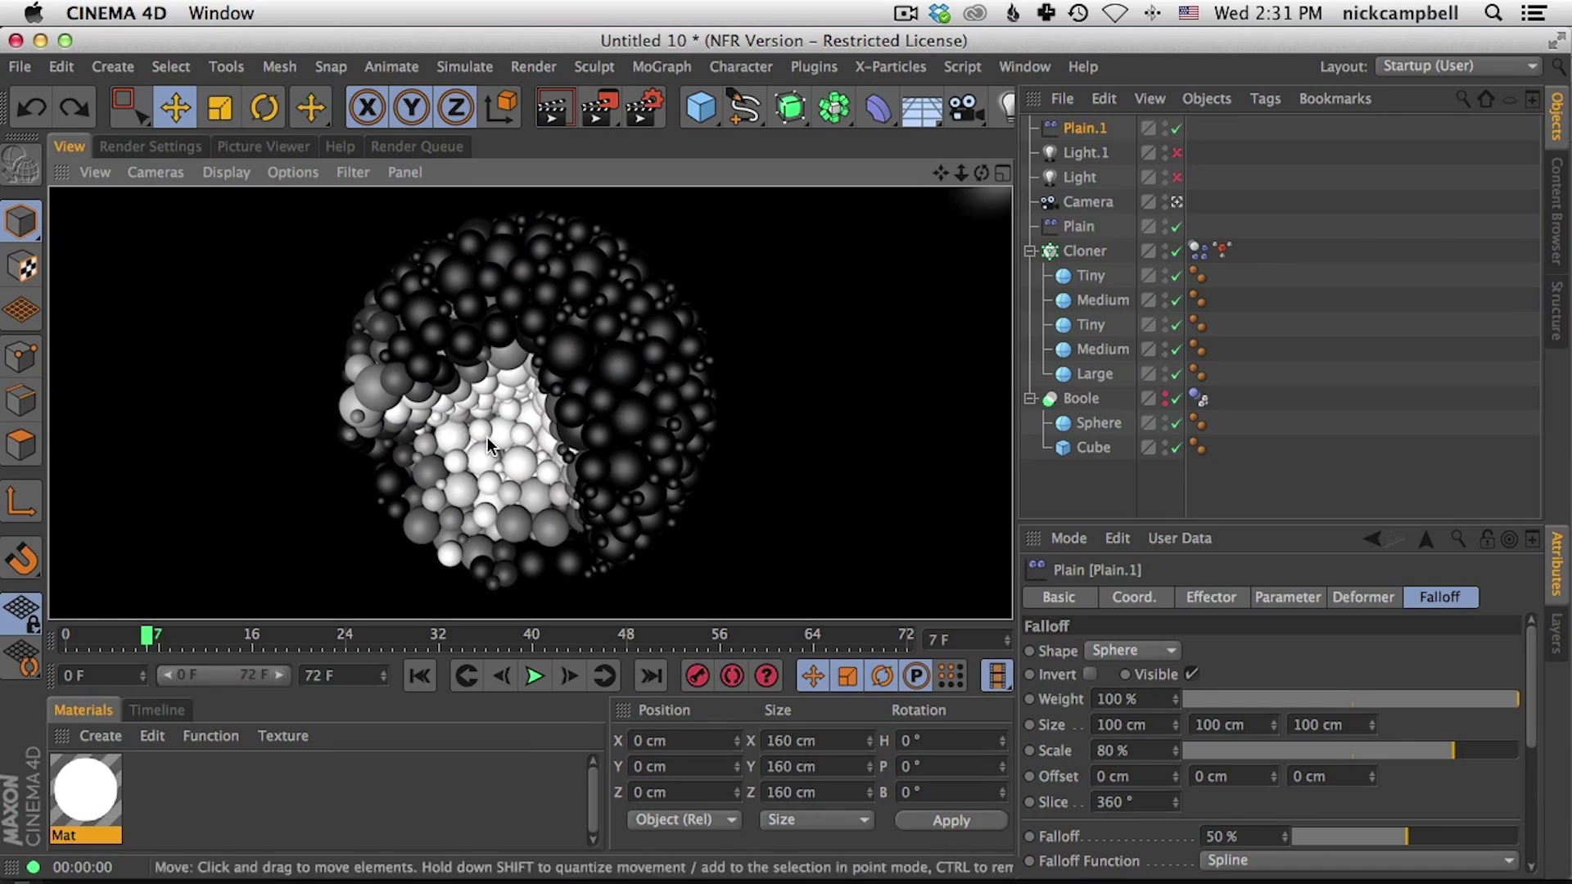
Step: Replace the ChanLum texture in the Mat material's Luminance channel with the MoGraph Color Shader
double_click(97, 792)
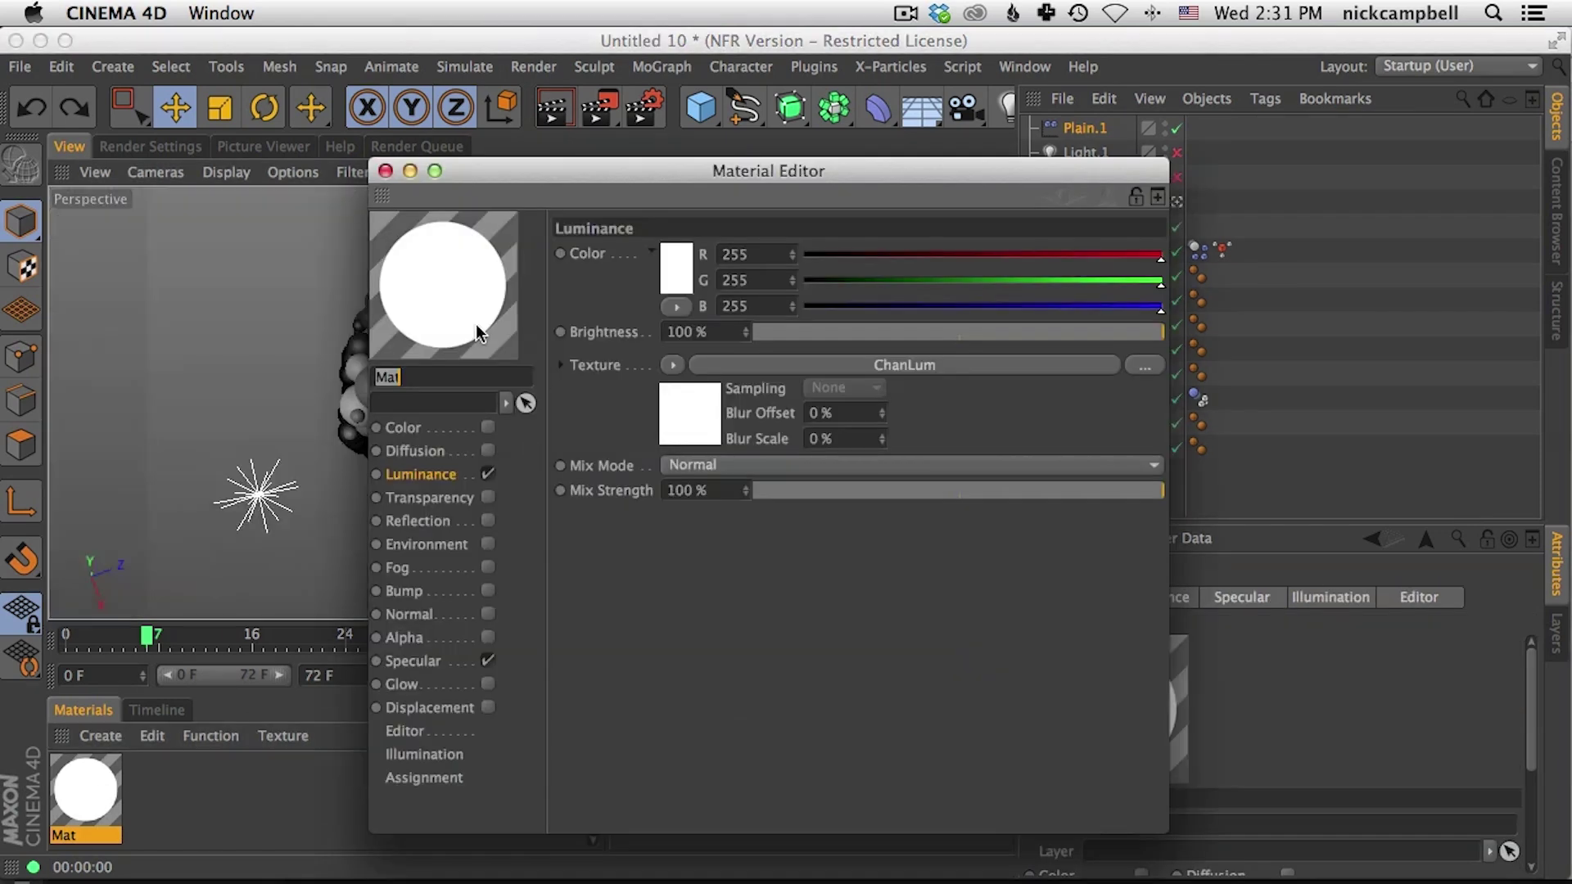
left_click_drag(789, 170, 1056, 128)
mouse_move(840, 129)
left_mouse_down()
mouse_move(843, 237)
mouse_move(830, 137)
left_mouse_up()
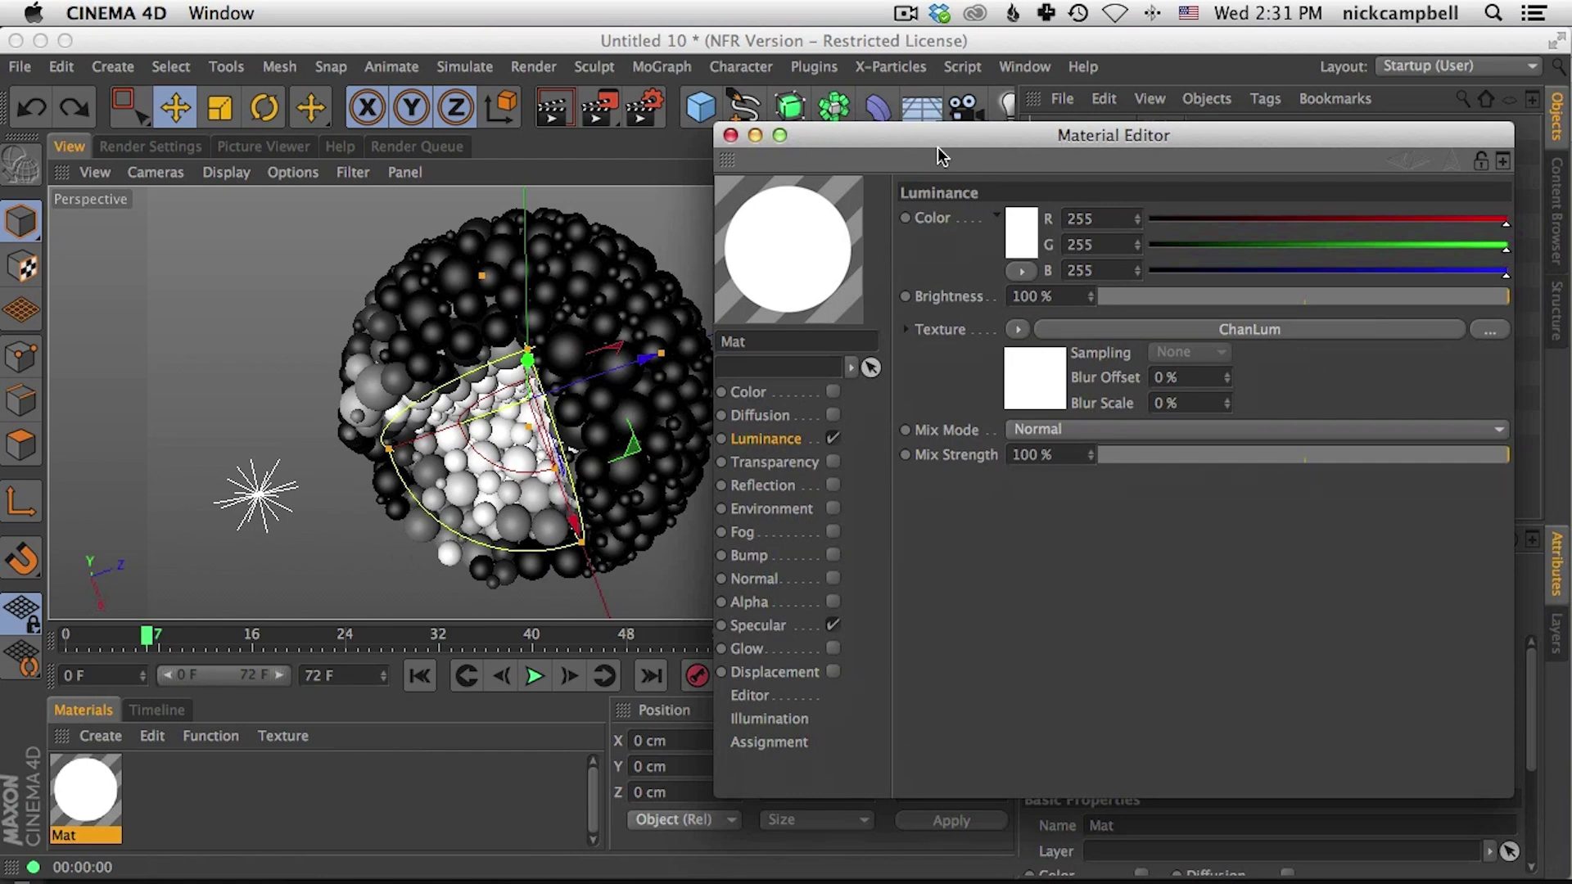
left_click_drag(839, 131, 799, 94)
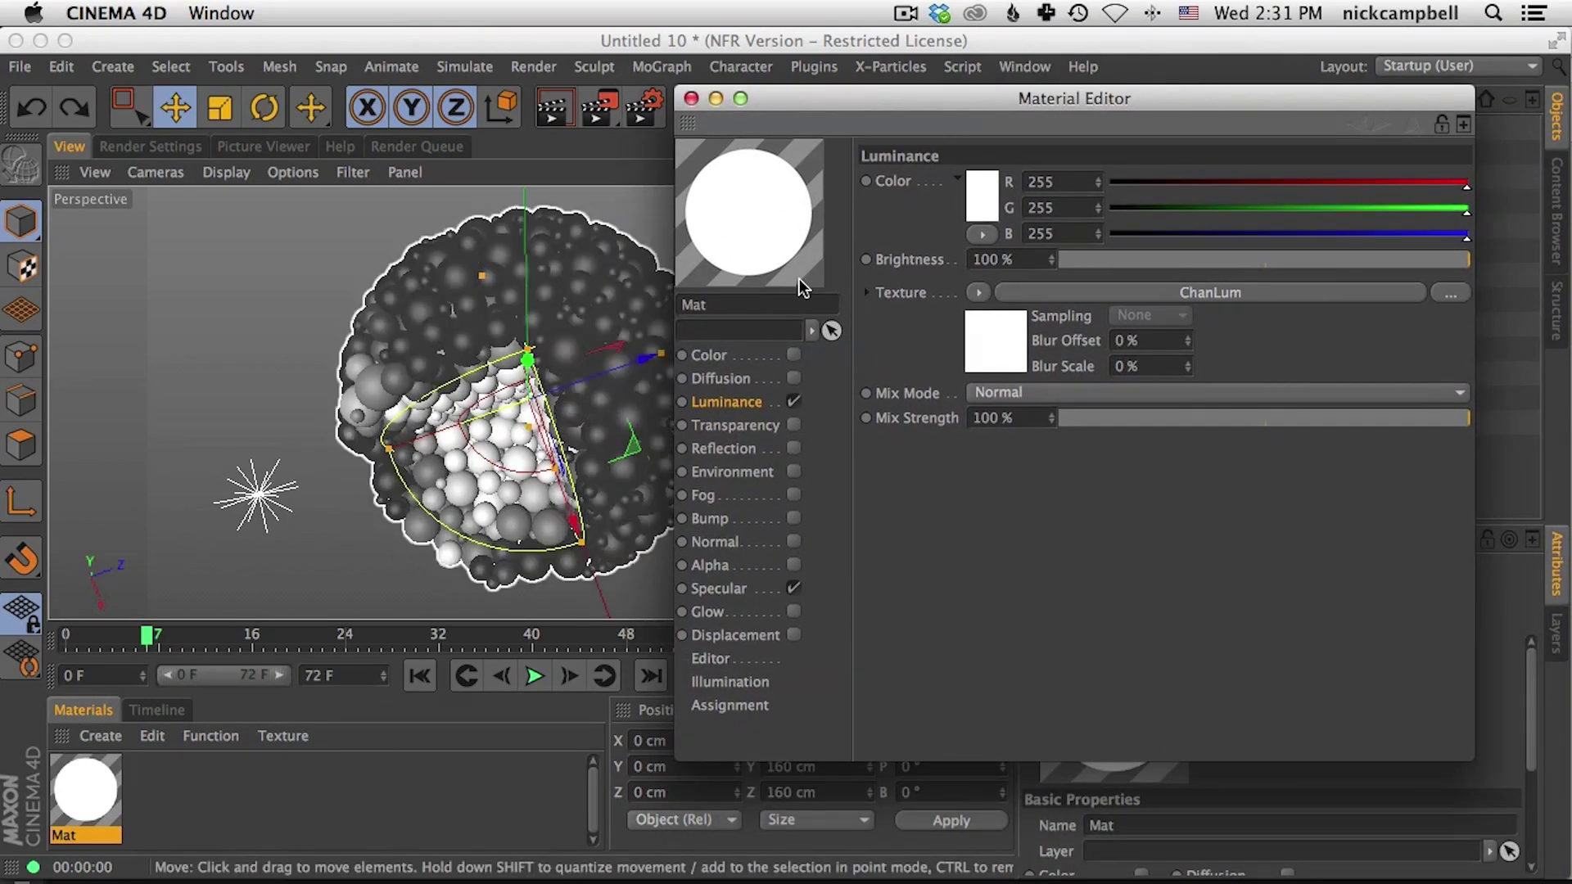
left_click_drag(863, 100, 747, 100)
left_click(933, 297)
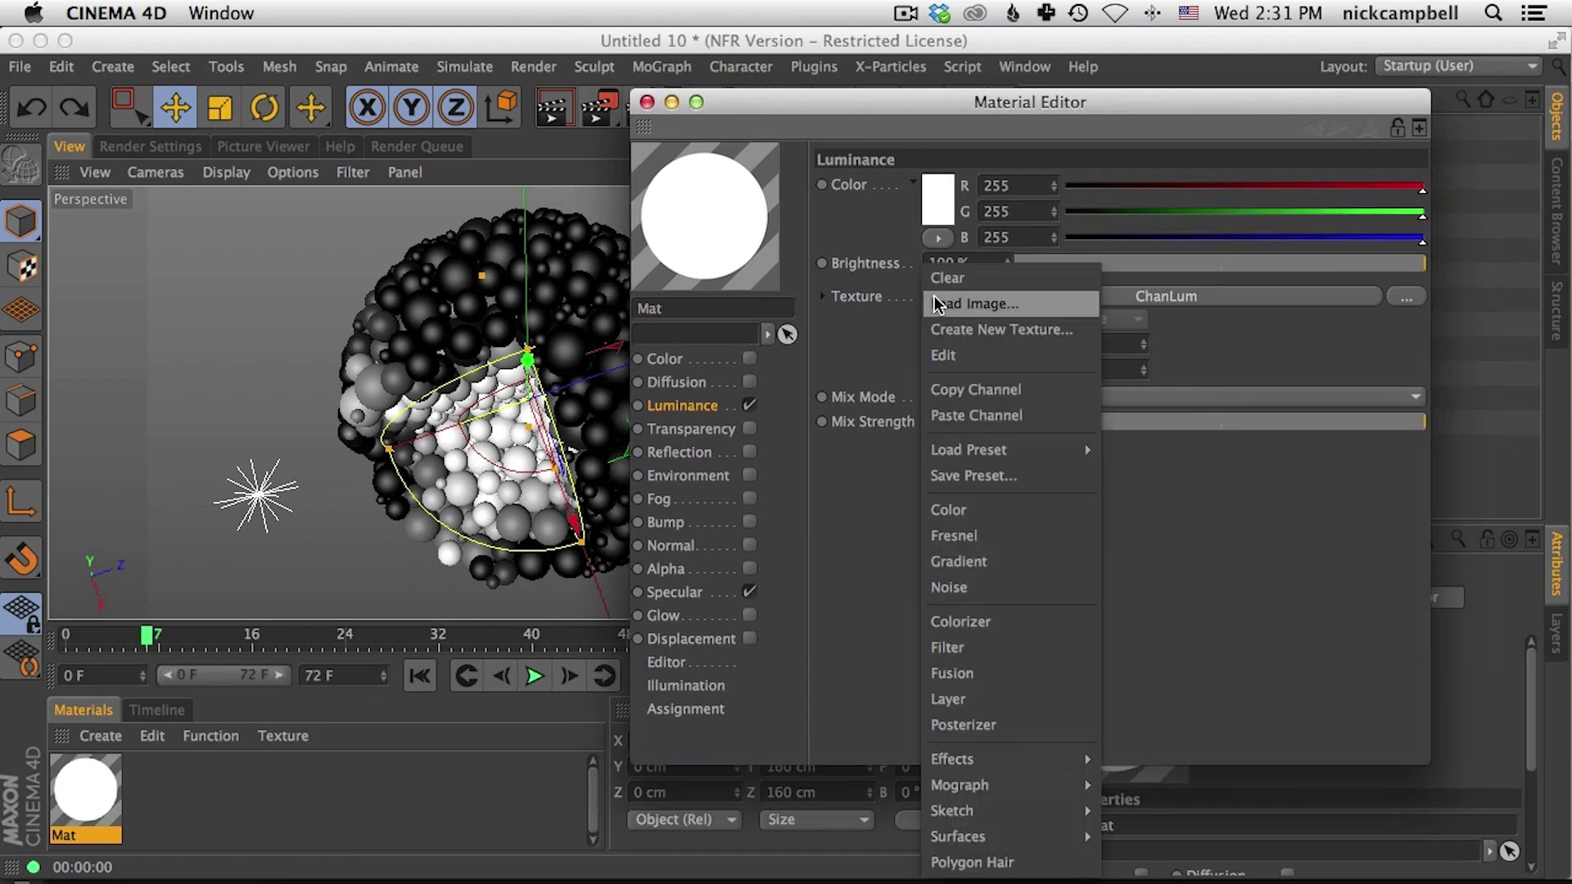
left_click(903, 303)
left_click(933, 297)
mouse_move(999, 788)
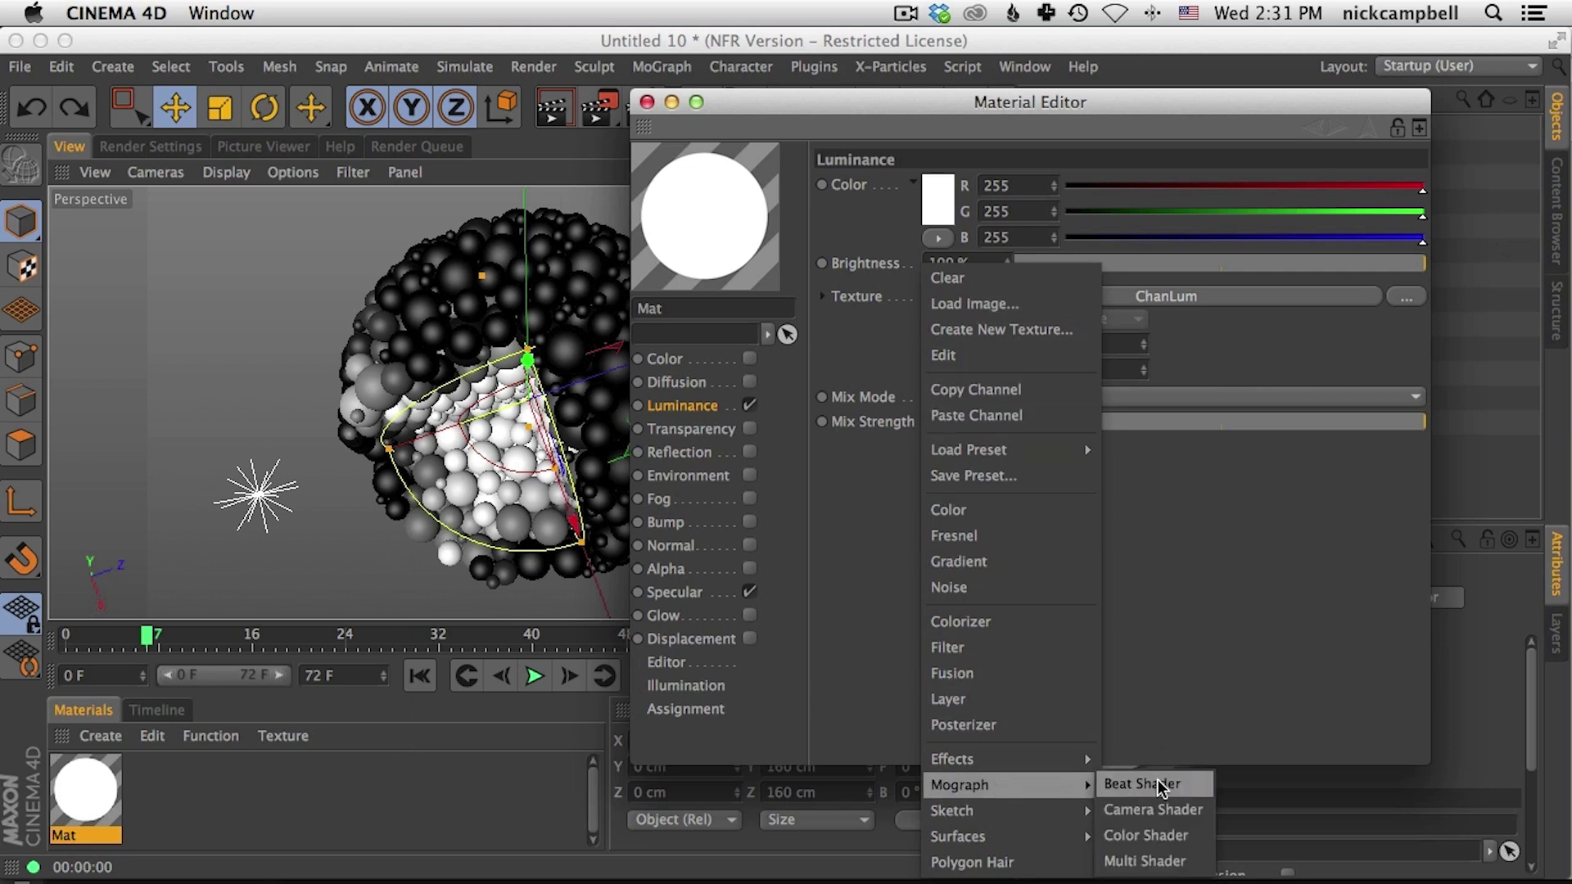
left_click(1166, 844)
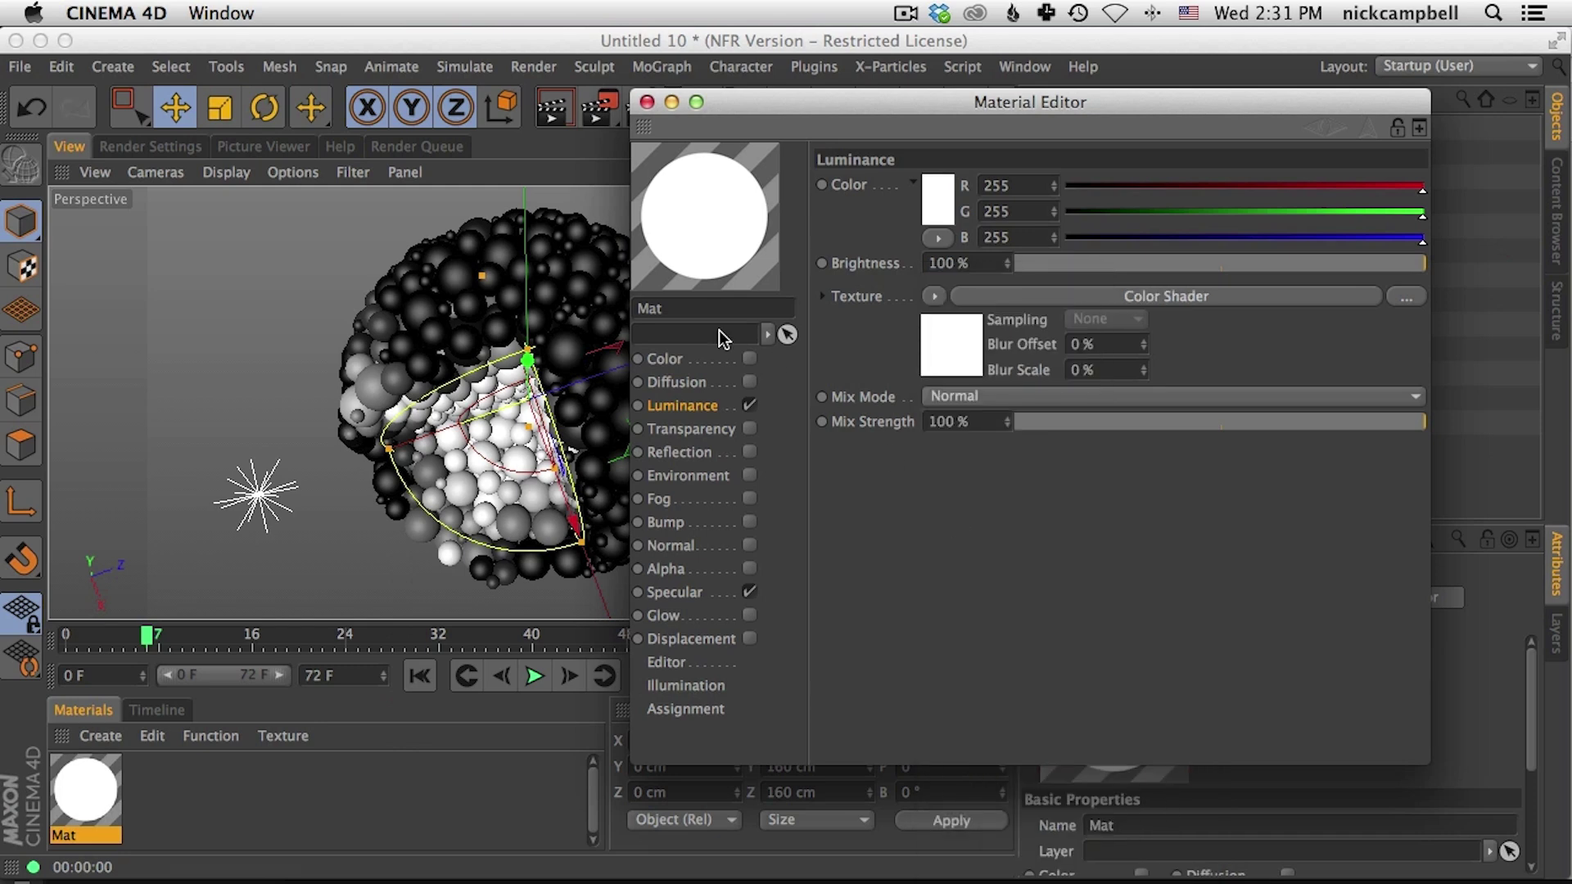
Step: Apply the Mat material to the Cloner and render the view
left_click_drag(766, 102, 766, 396)
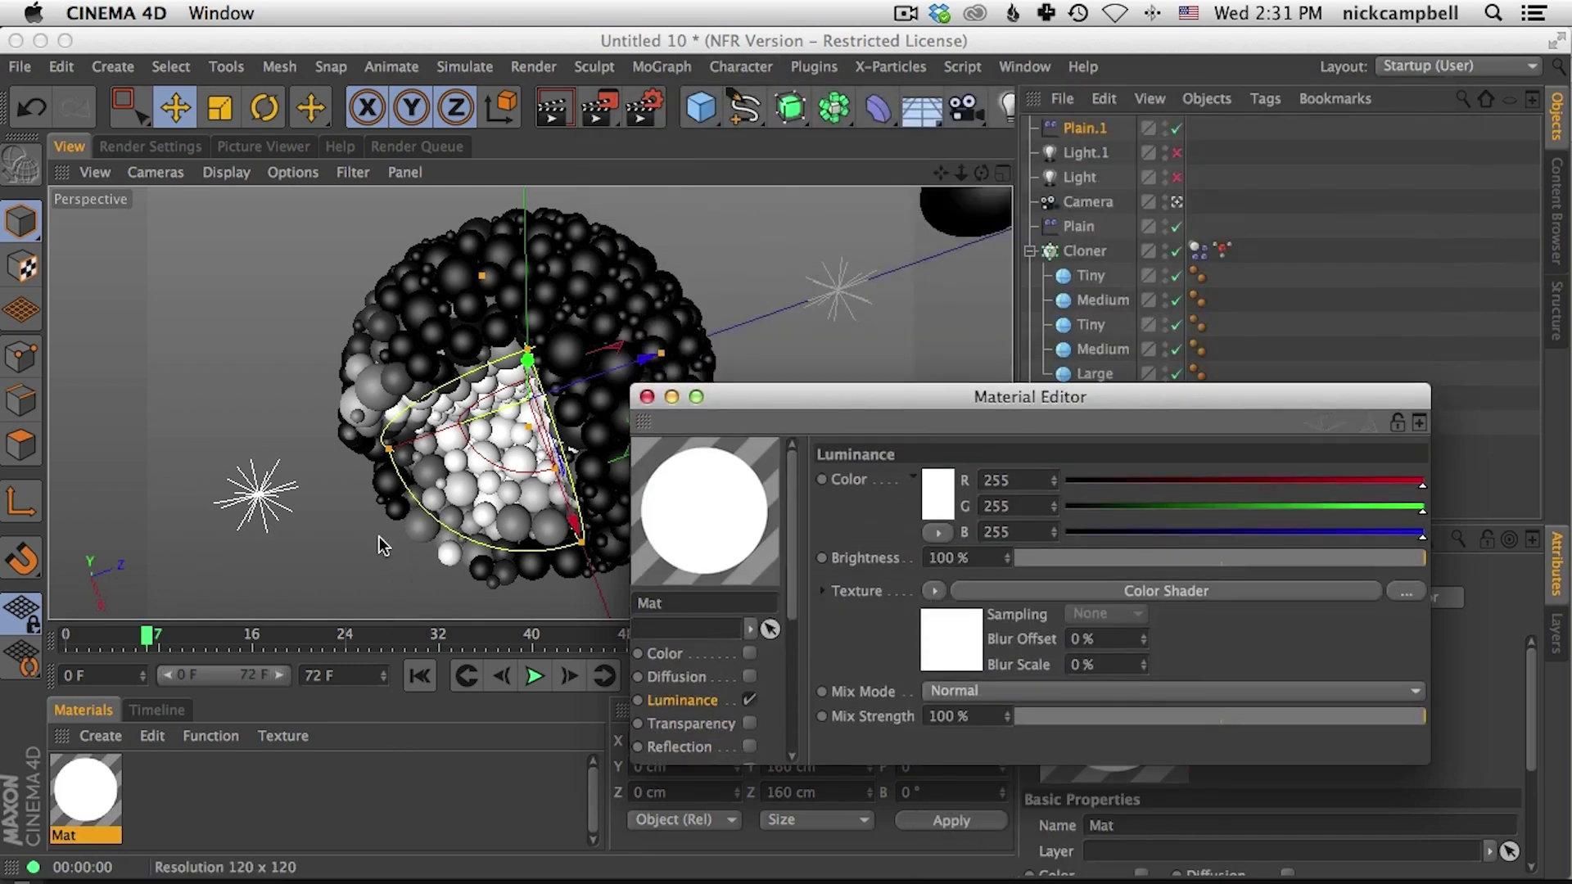
left_click_drag(87, 791, 1081, 252)
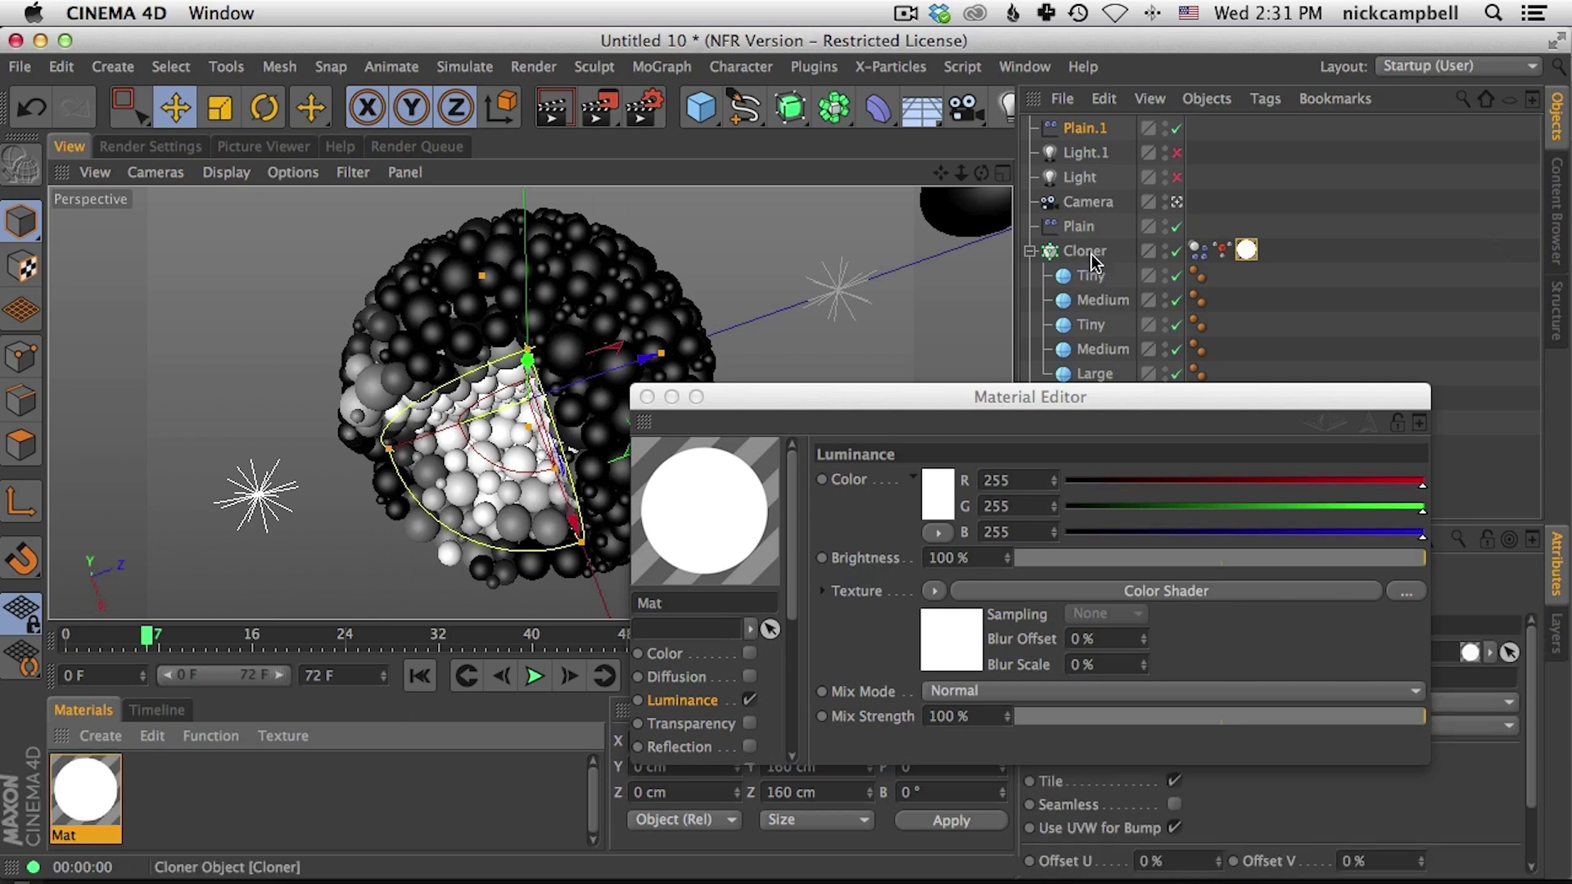
left_click(565, 118)
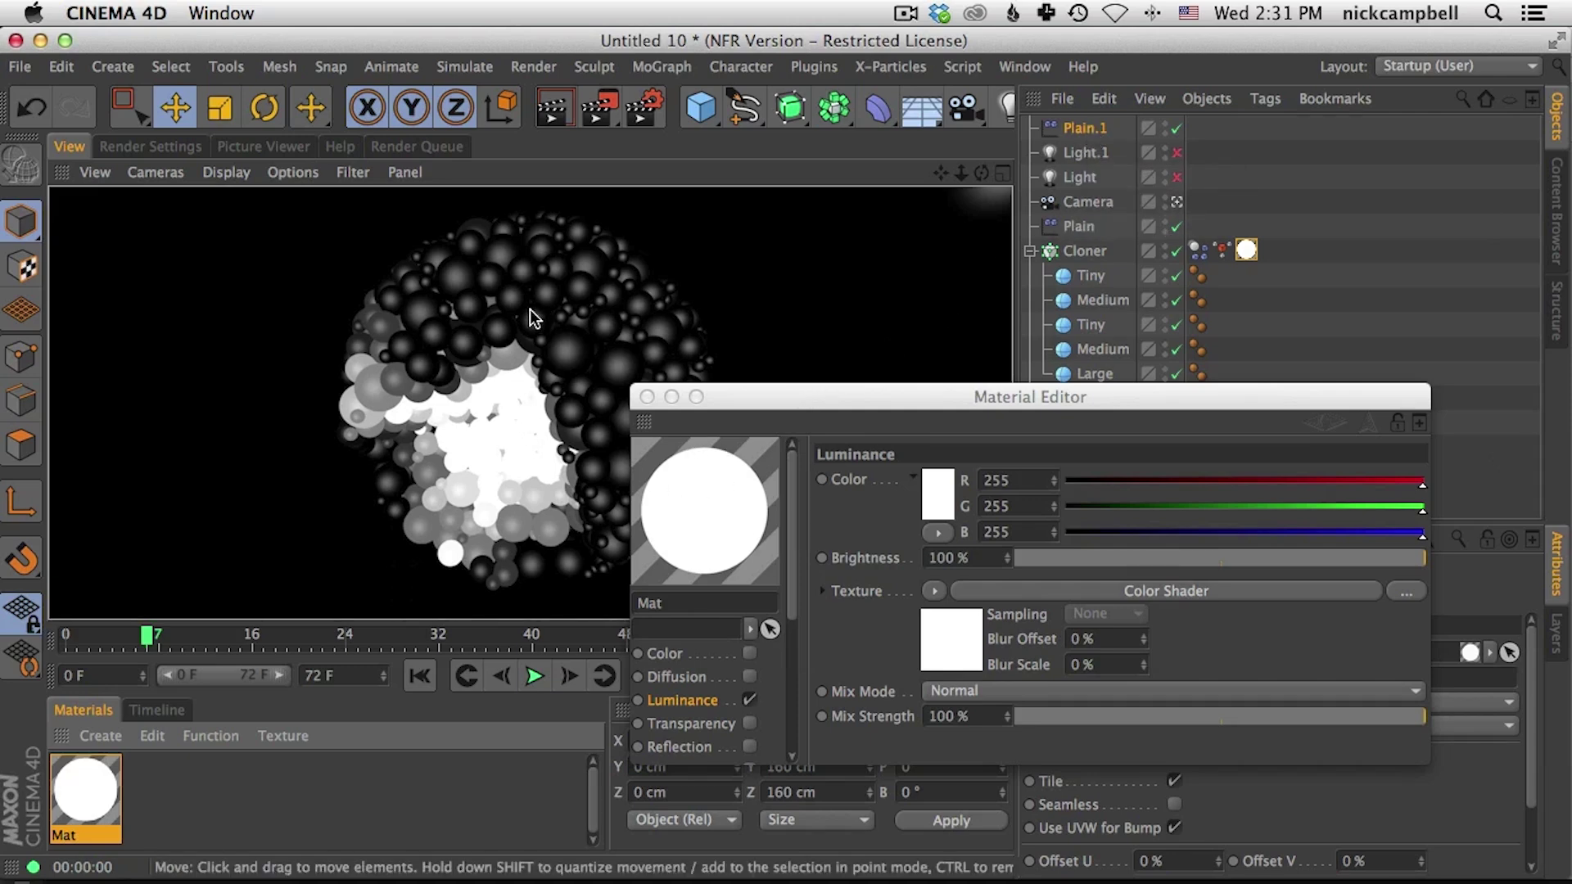
Step: Wrap the Color Shader in Mat's Luminance channel in a Colorizer, keeping the sphere visible beside the enlarged material editor
left_click_drag(765, 401, 754, 226)
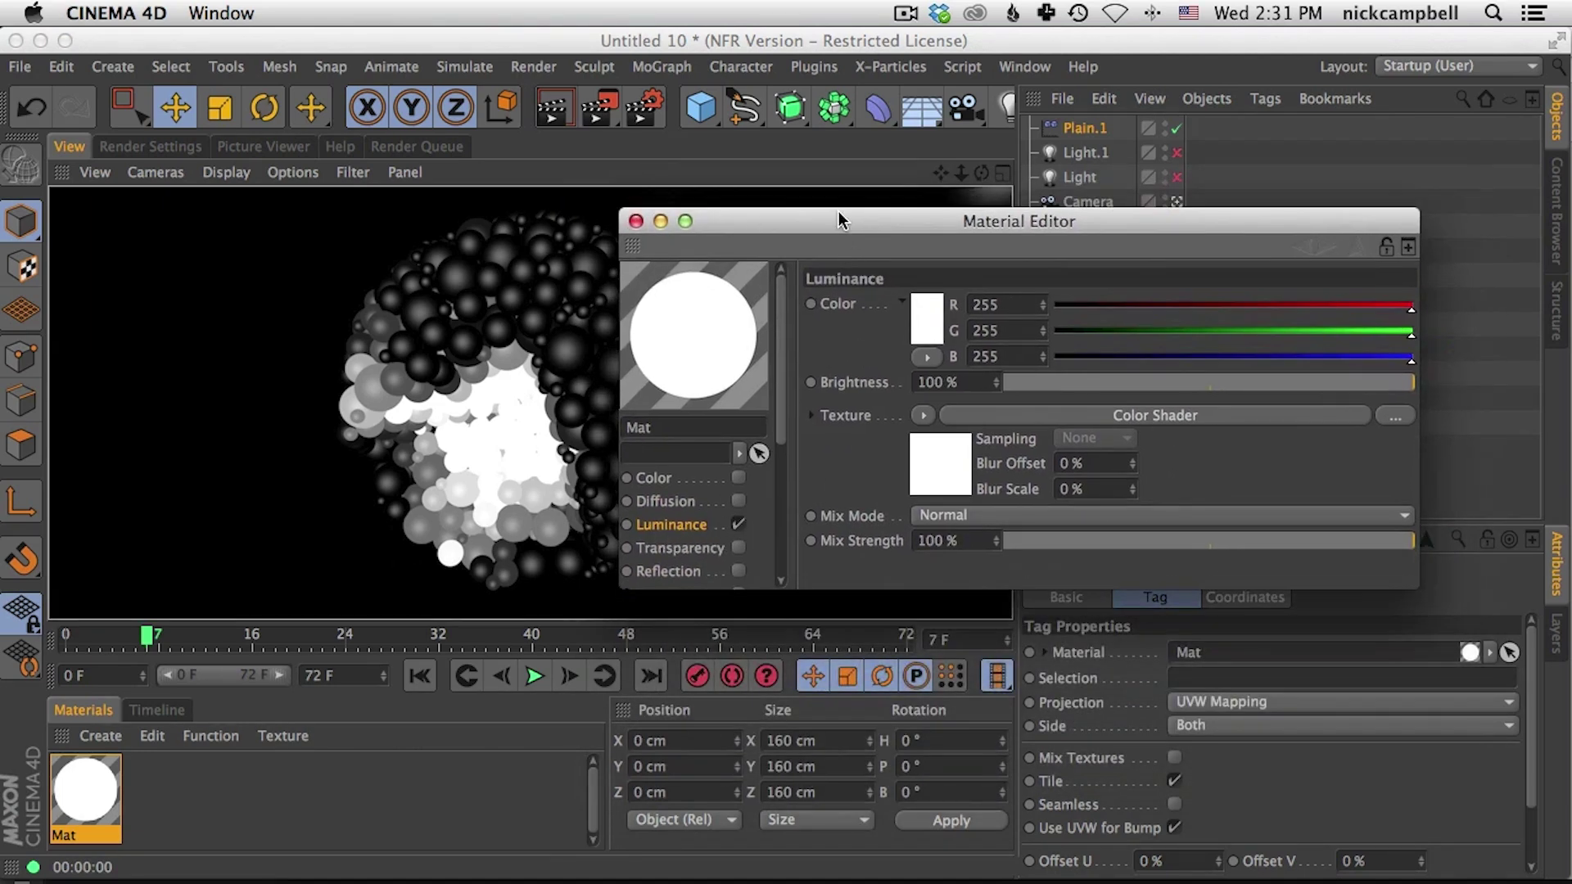
left_click_drag(838, 211, 788, 537)
left_click_drag(989, 545, 878, 154)
left_click(772, 347)
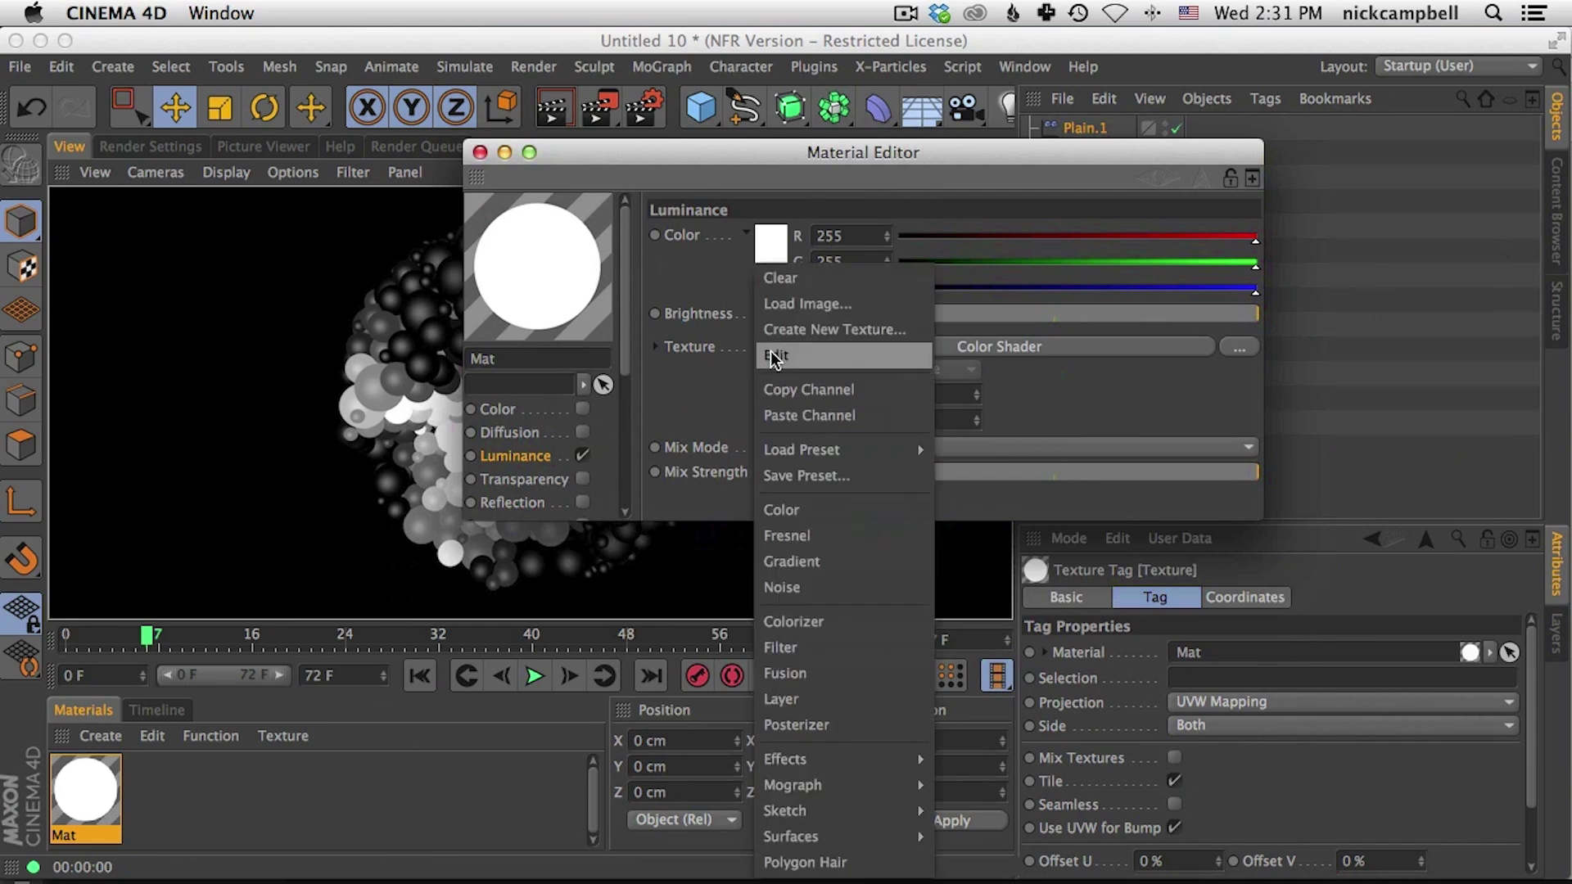
left_click(707, 382)
left_click_drag(1250, 514, 1395, 821)
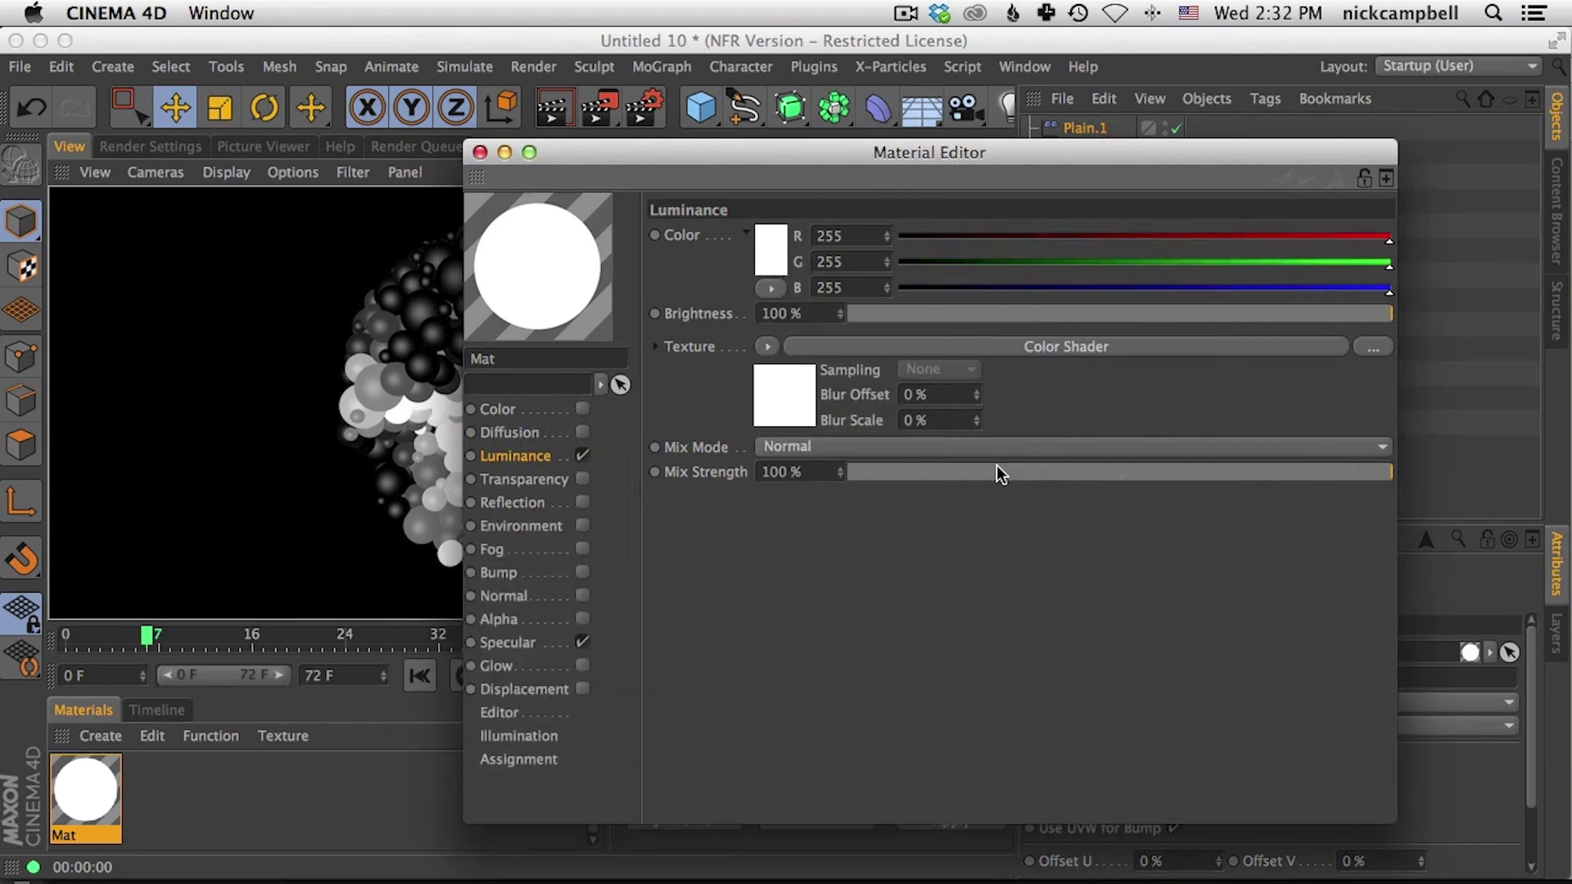
left_click(769, 348)
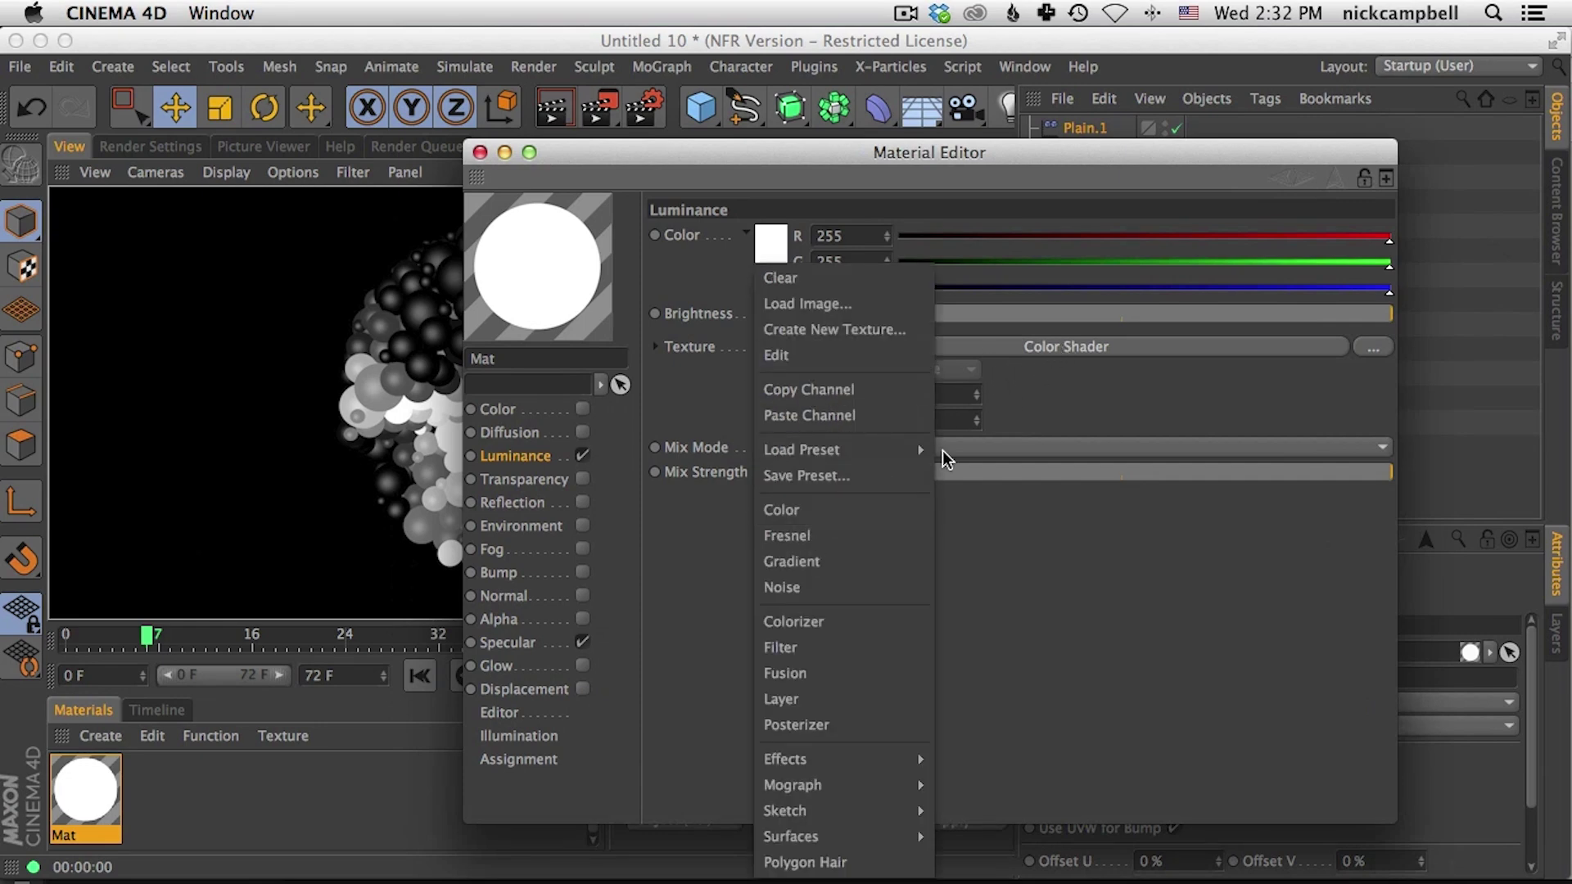
left_click(871, 619)
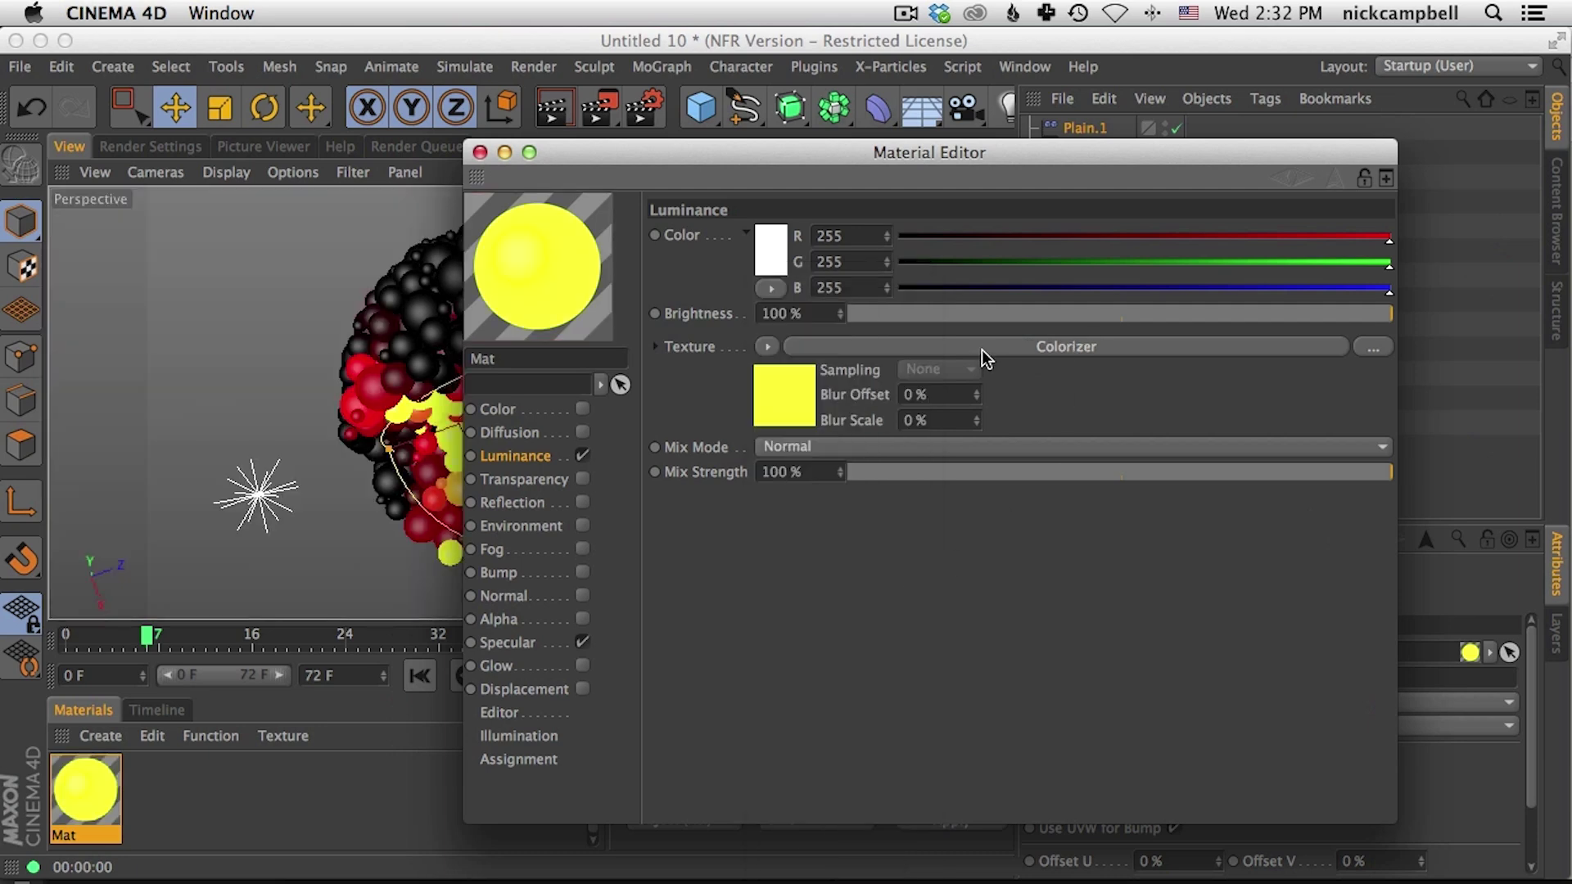
left_click_drag(789, 161, 1145, 140)
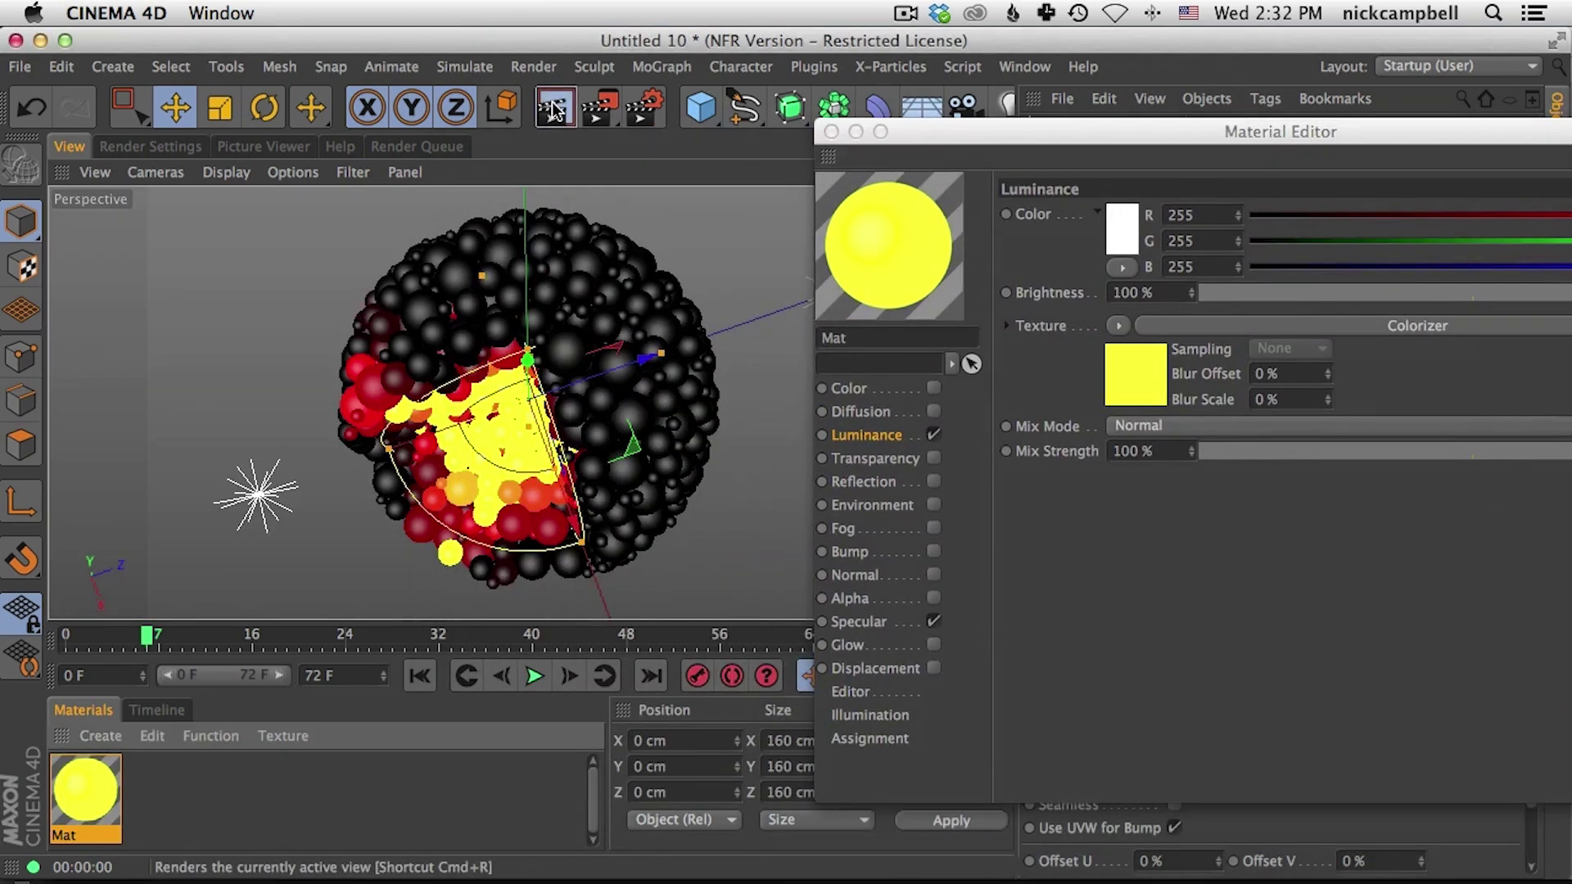
Step: Render the view and examine the Colorizer gradient in Mat's Luminance channel
left_click(552, 107)
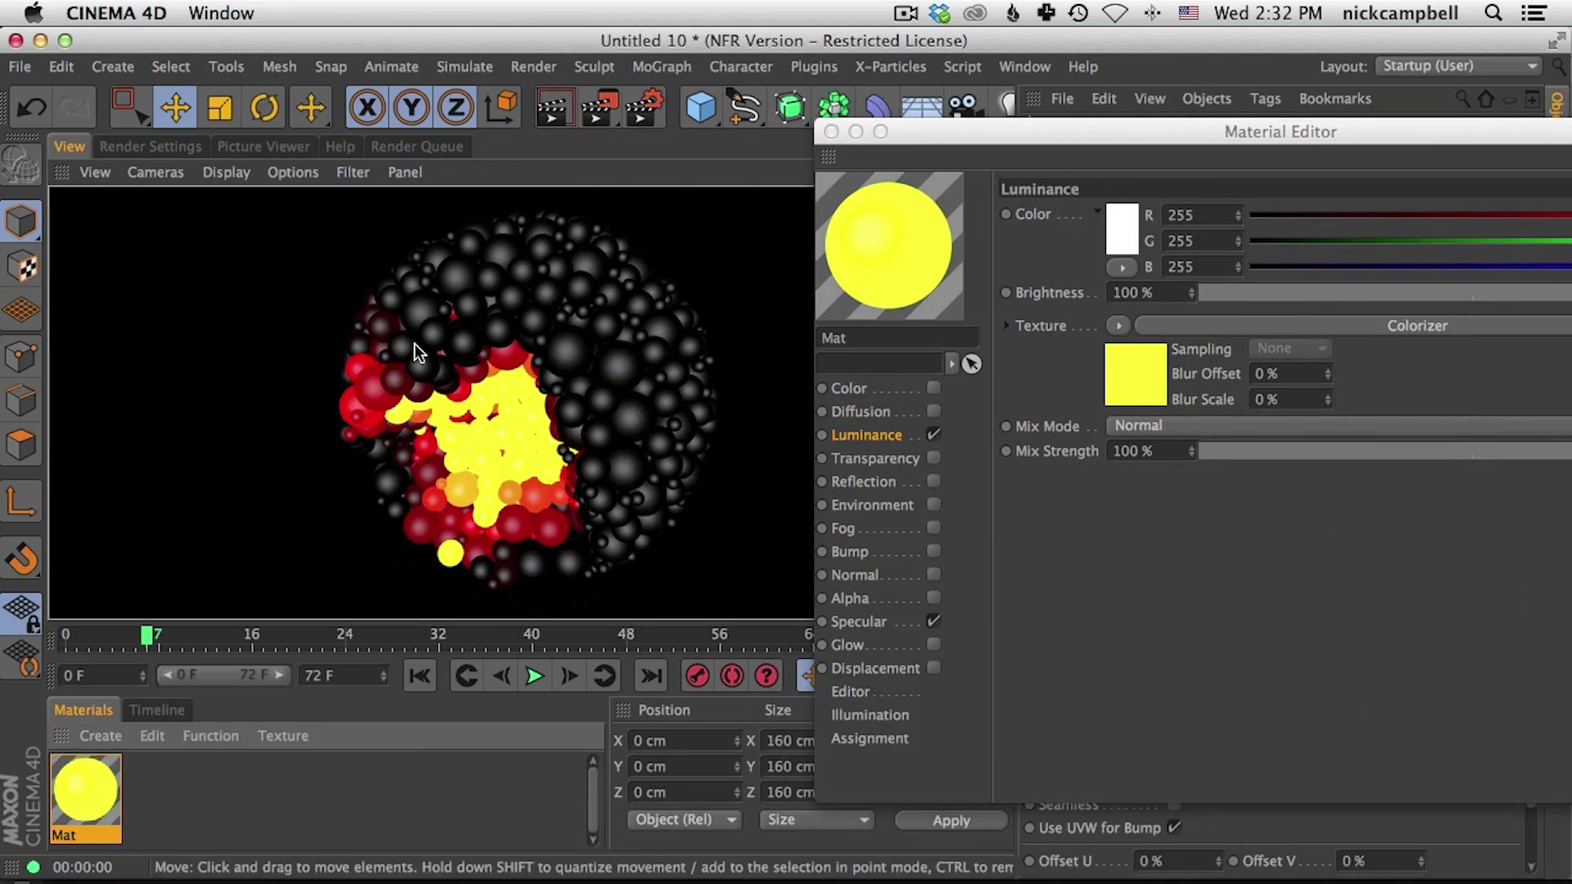
left_click(1279, 321)
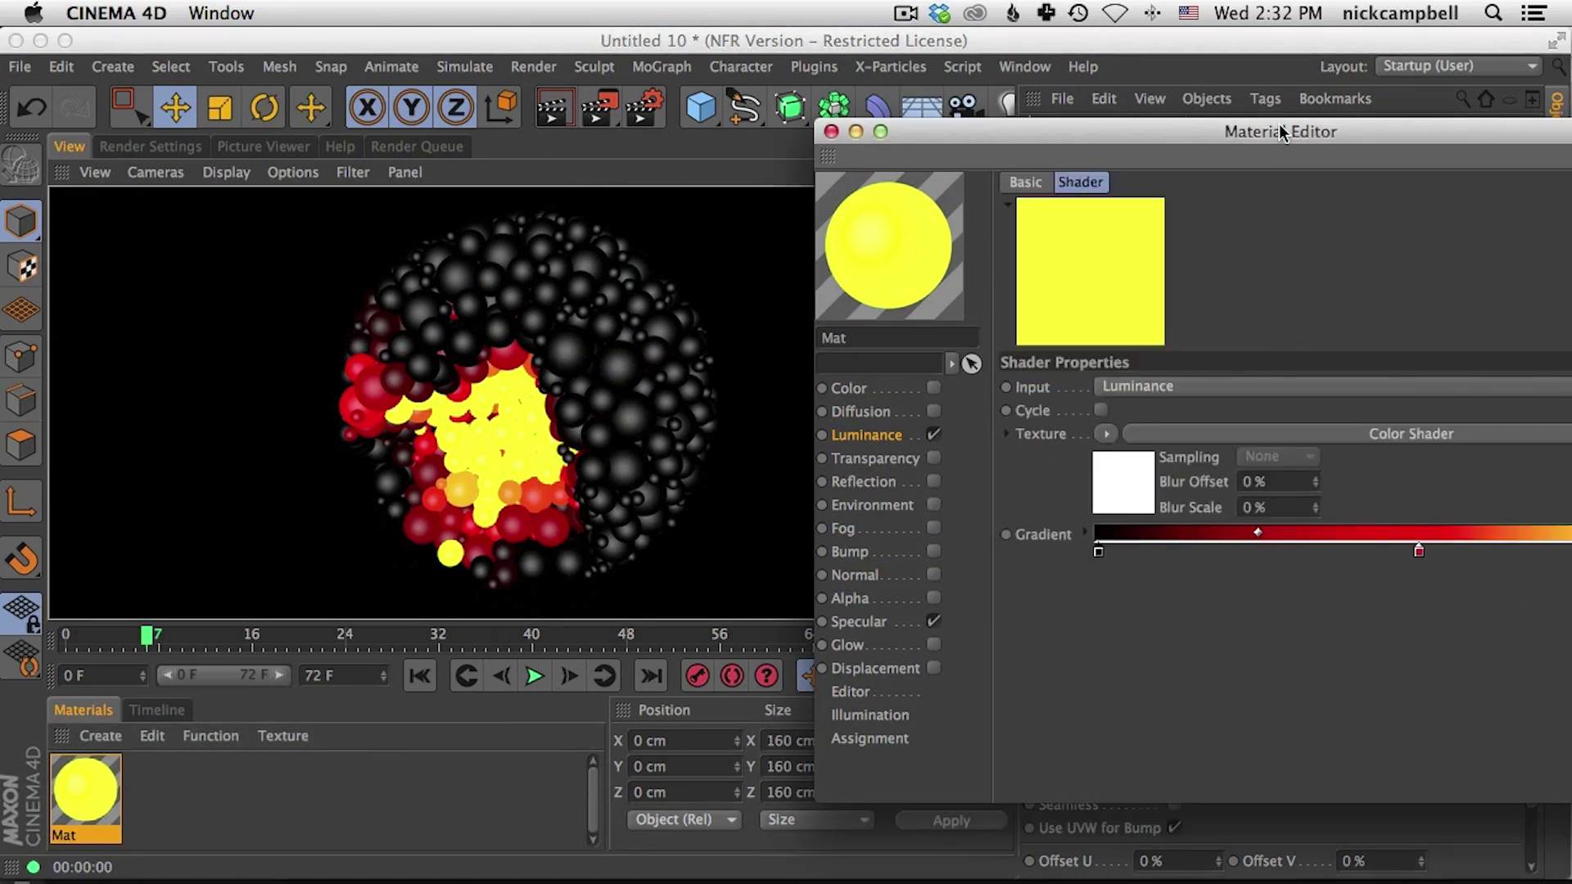
left_click_drag(1280, 125, 1083, 125)
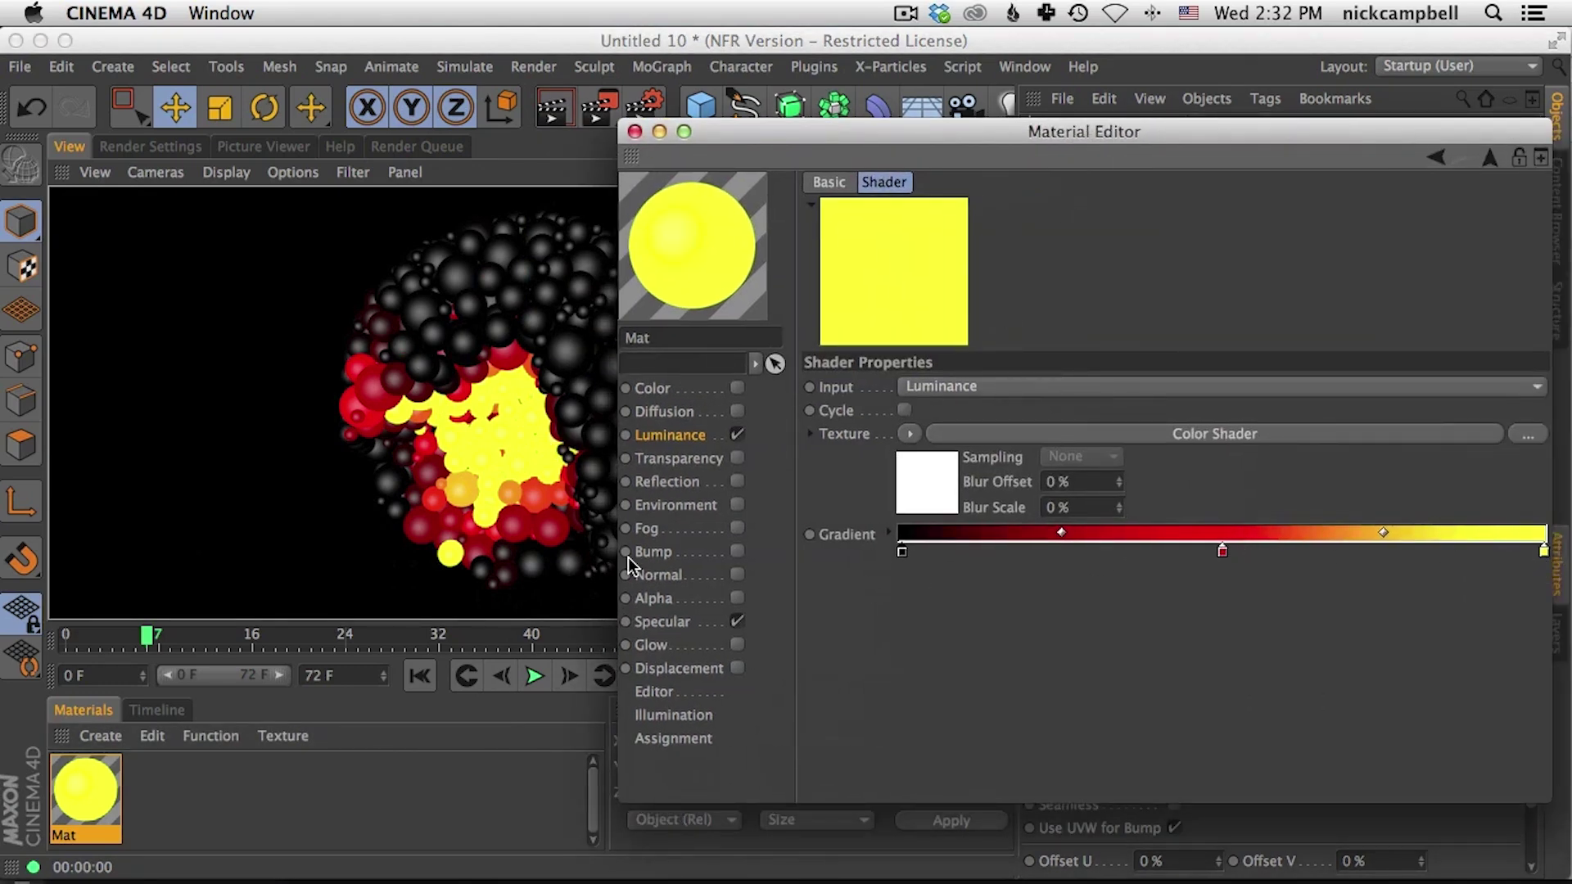
left_click(634, 131)
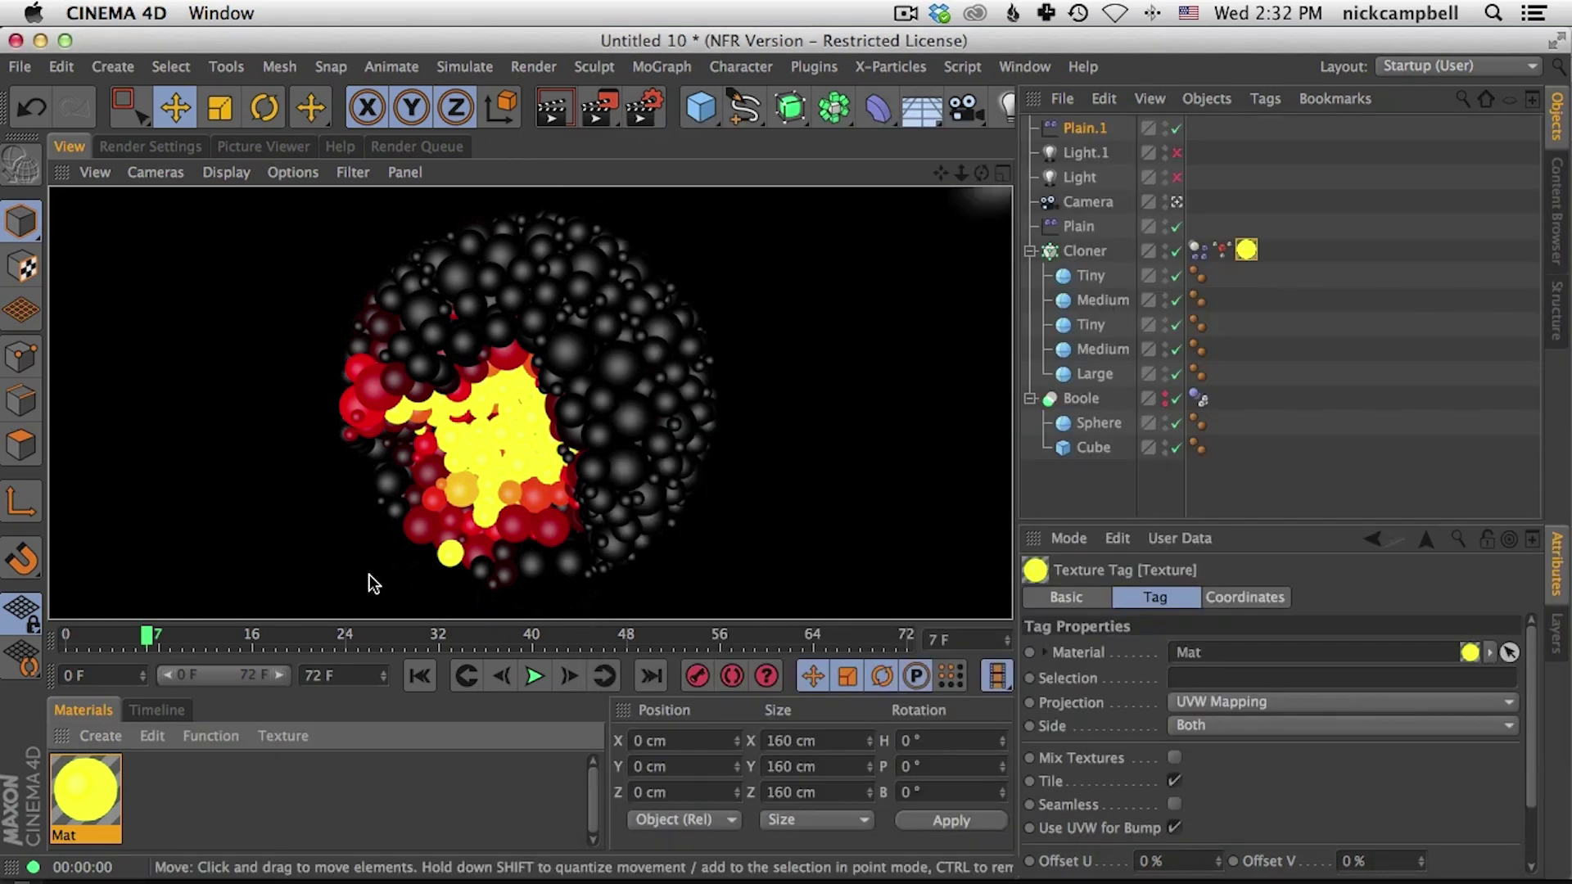
Step: Replay the dynamics simulation from frame 0 and render the view of the packed clones
left_click_drag(531, 418, 549, 340, "alt")
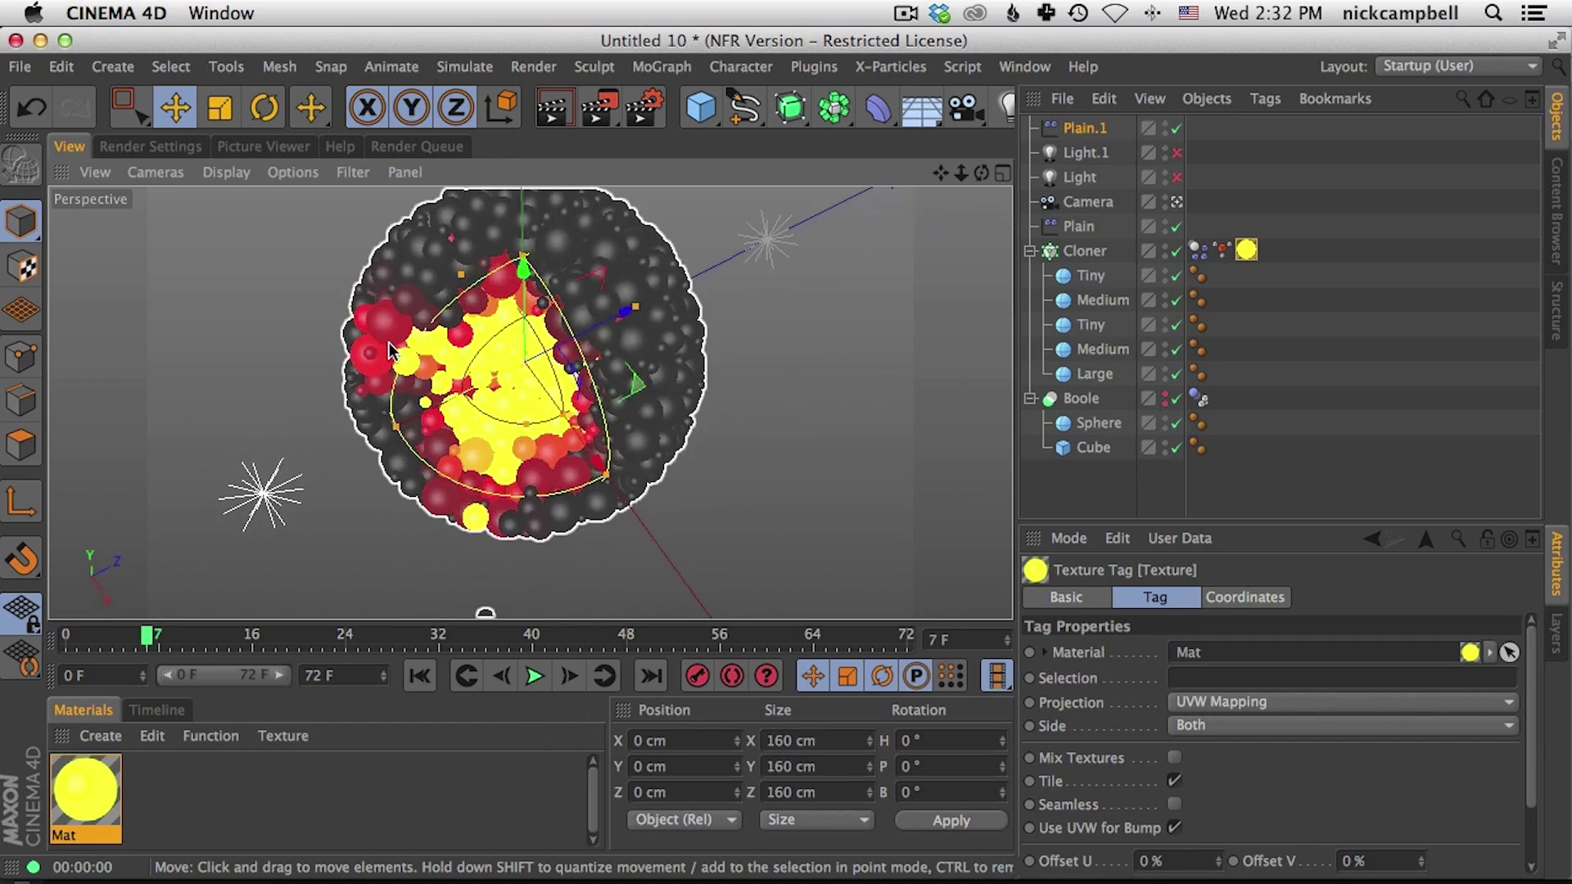
key("shift+f")
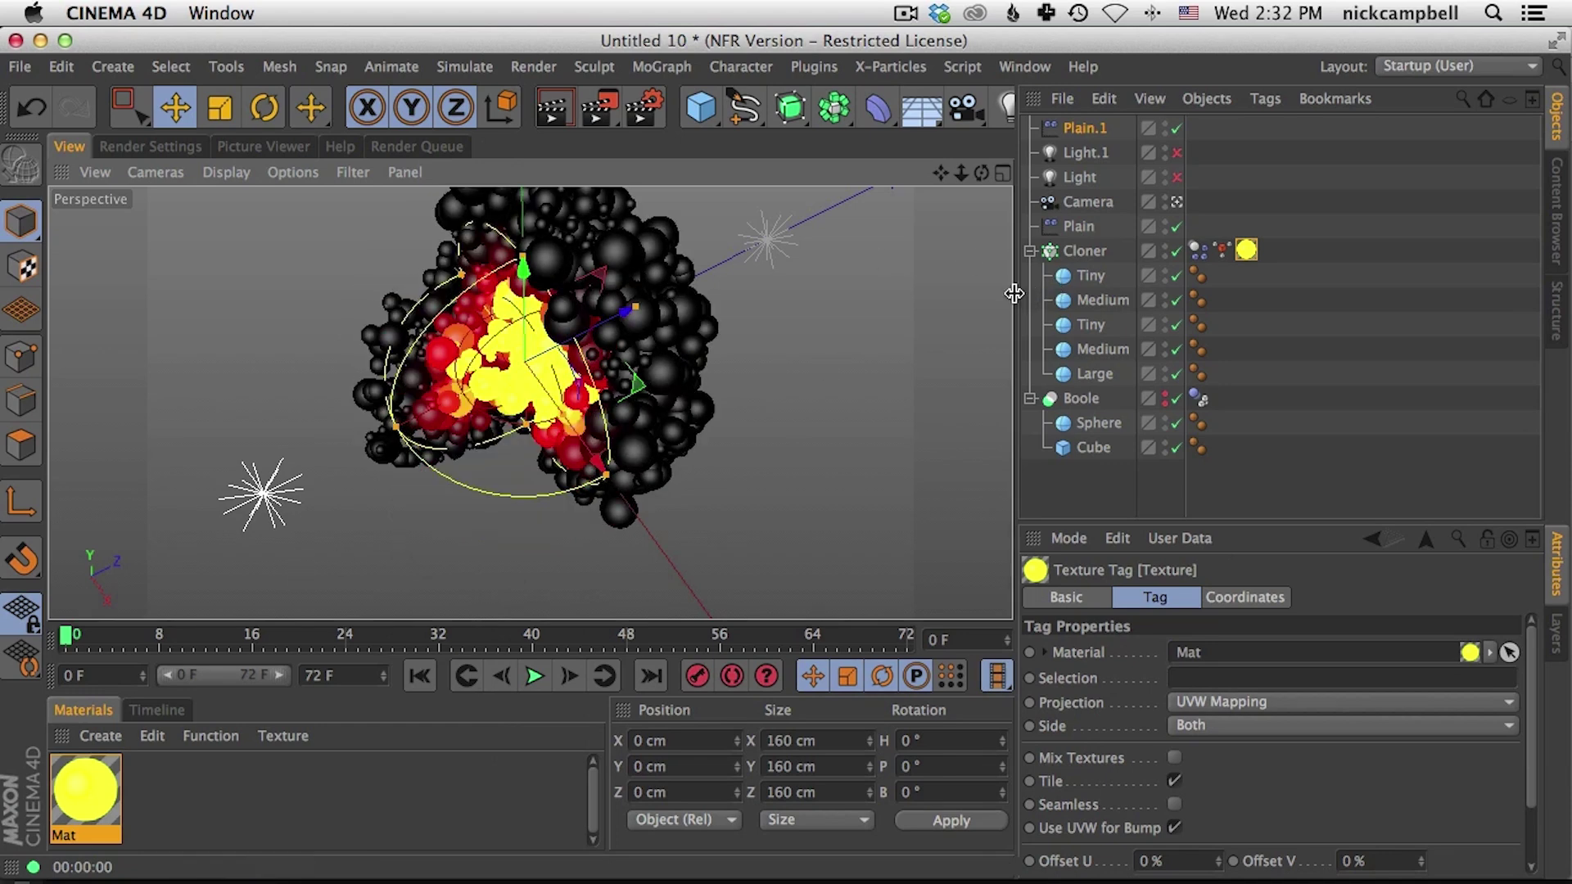
key("F8")
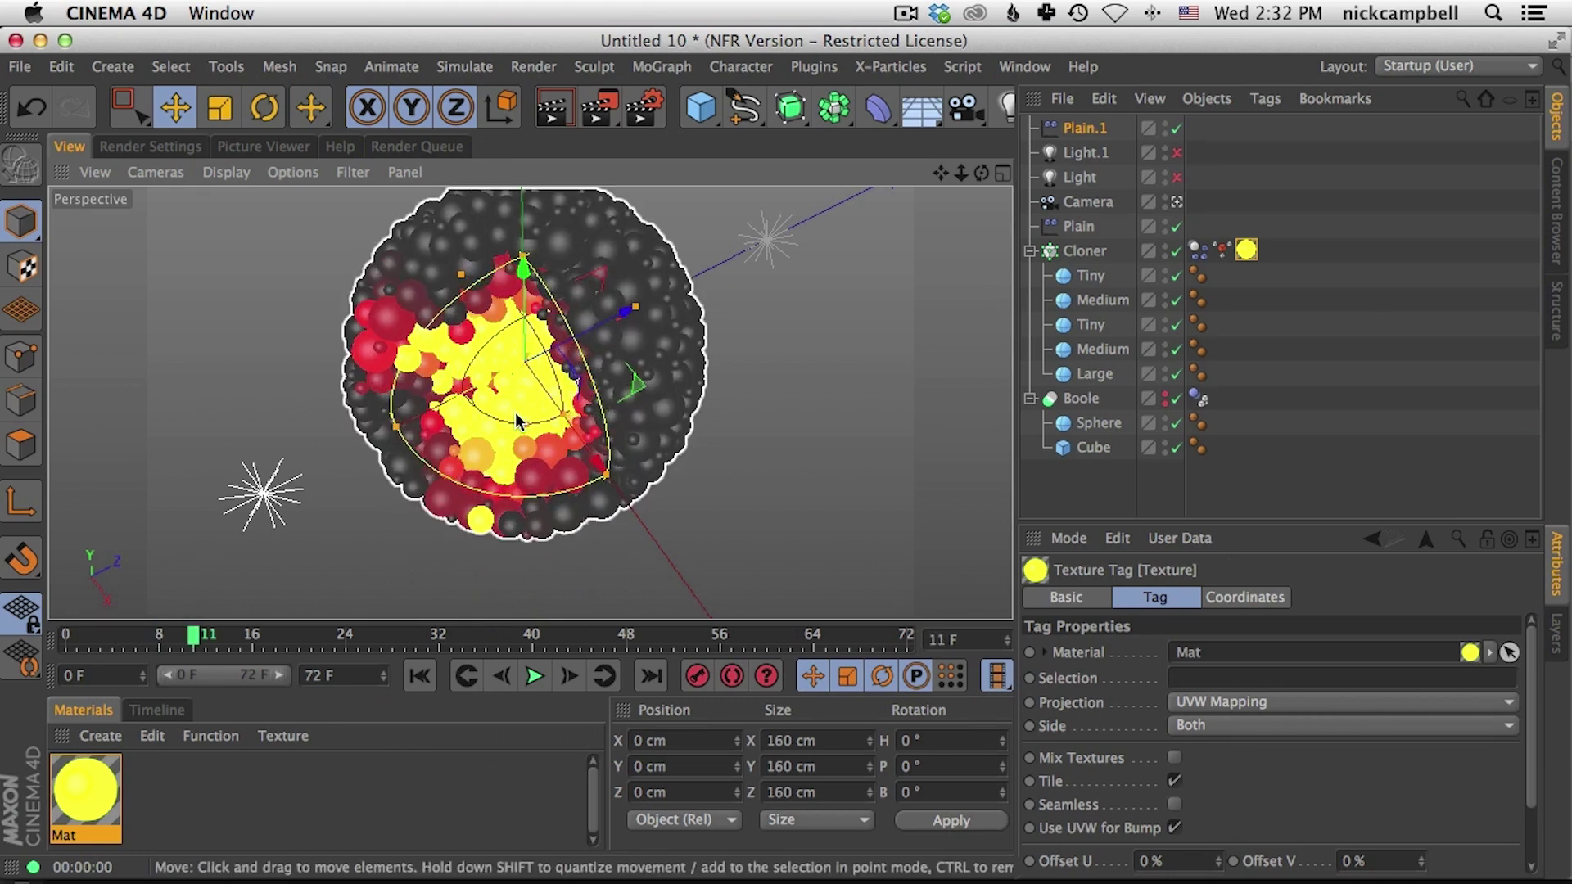
mouse_move(533, 403)
left_mouse_down("alt")
mouse_move(499, 447)
mouse_move(539, 381)
left_mouse_up("alt")
middle_click_drag(540, 395, 556, 443, "alt")
right_click_drag(550, 440, 562, 435, "alt")
left_click_drag(562, 436, 409, 400, "alt")
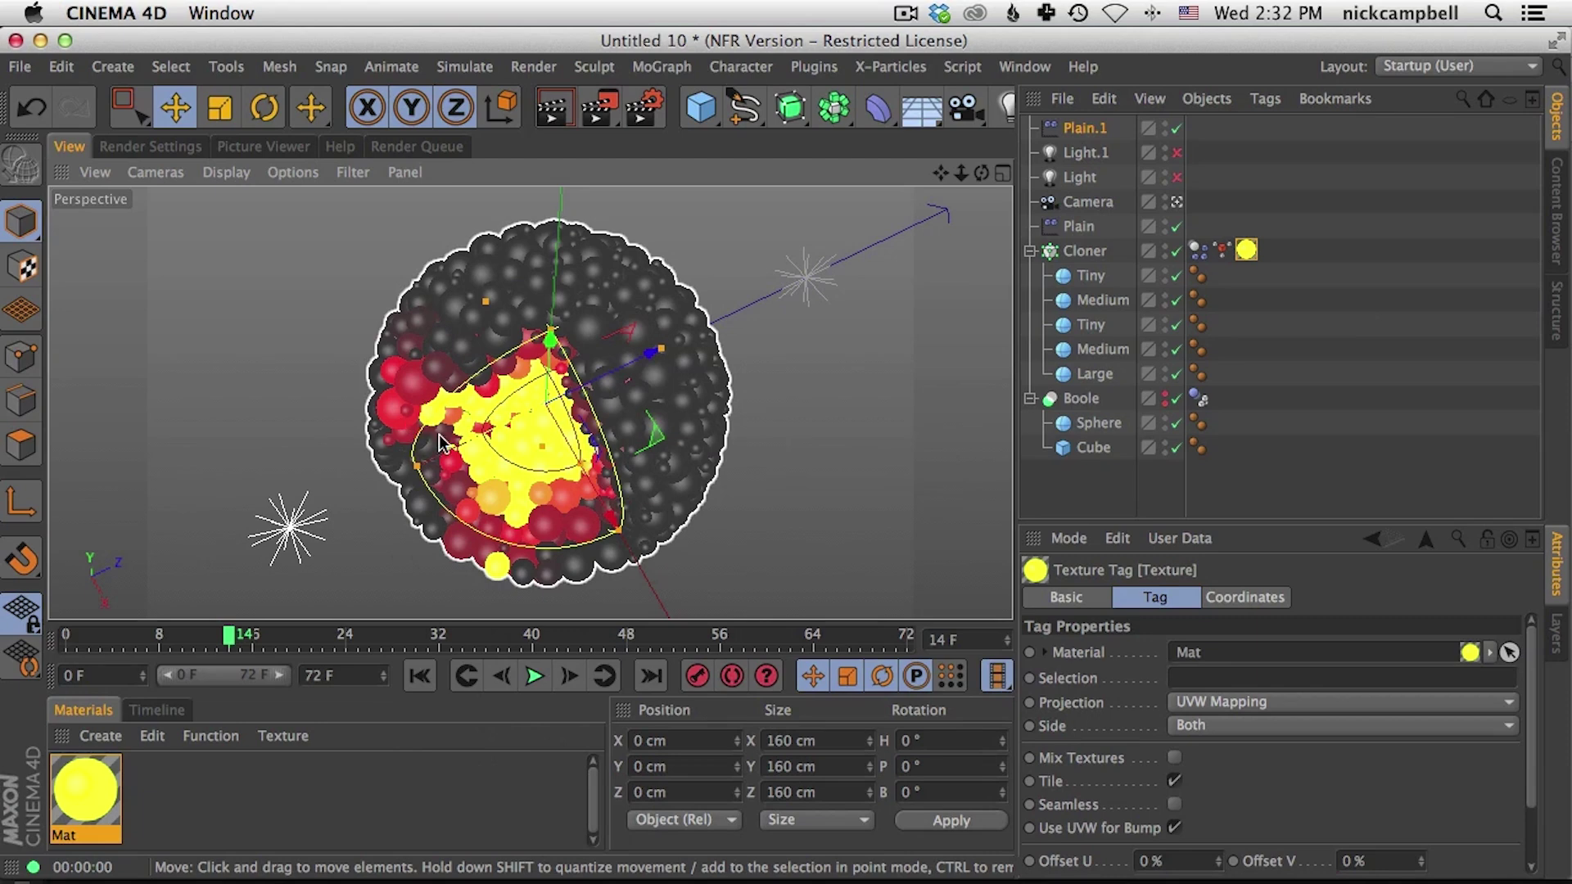
left_click(550, 111)
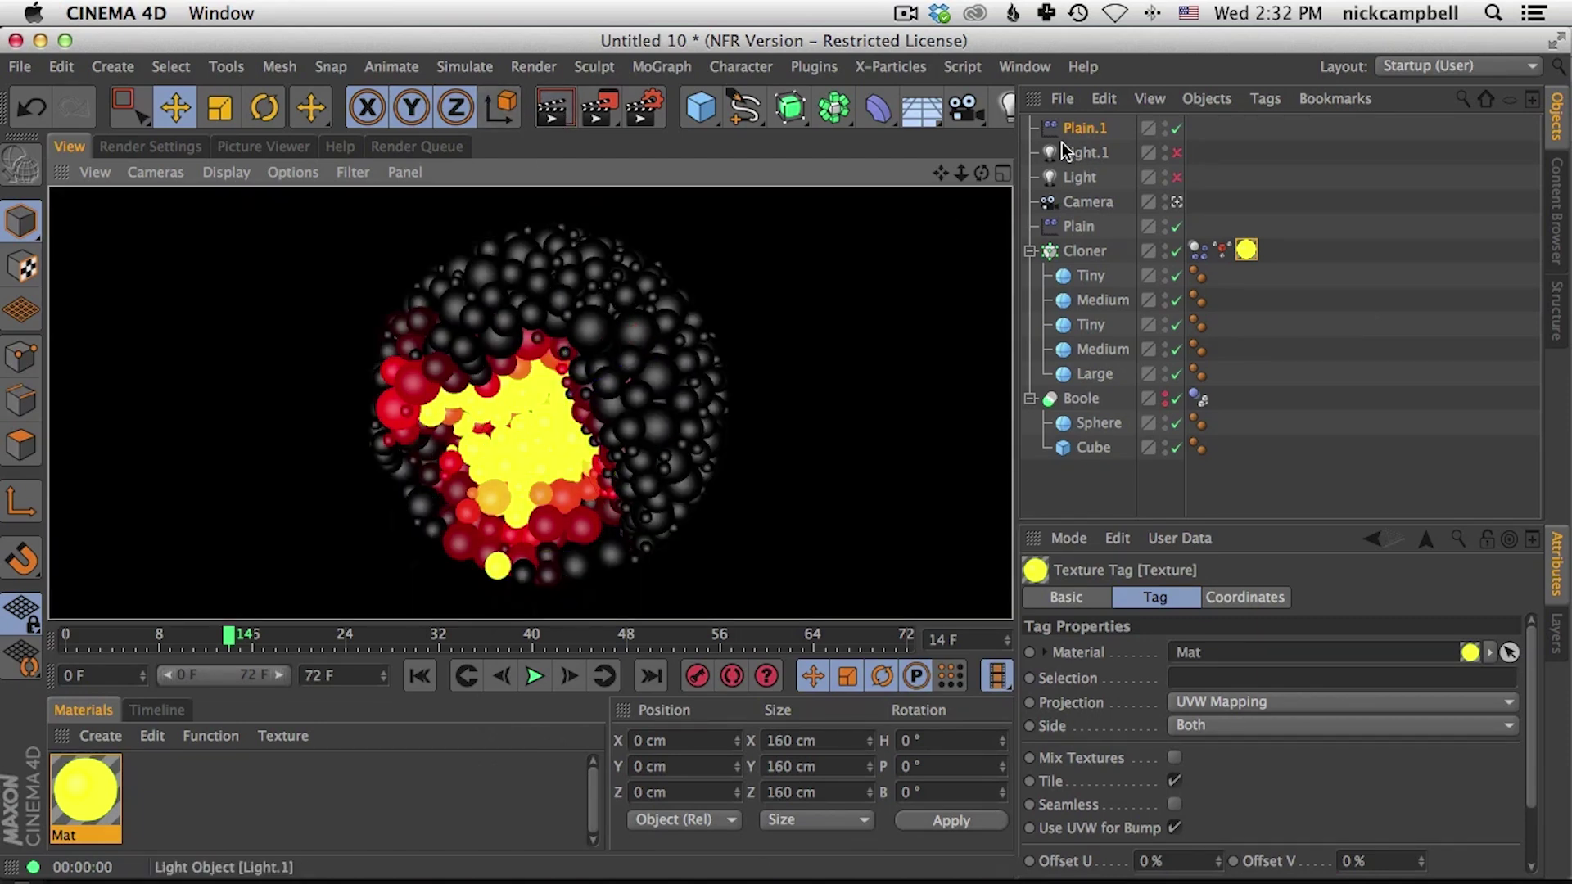
Step: Return to frame 0, nest the Boole inside a new Connect object, and hide the Connect object
left_click(1085, 128)
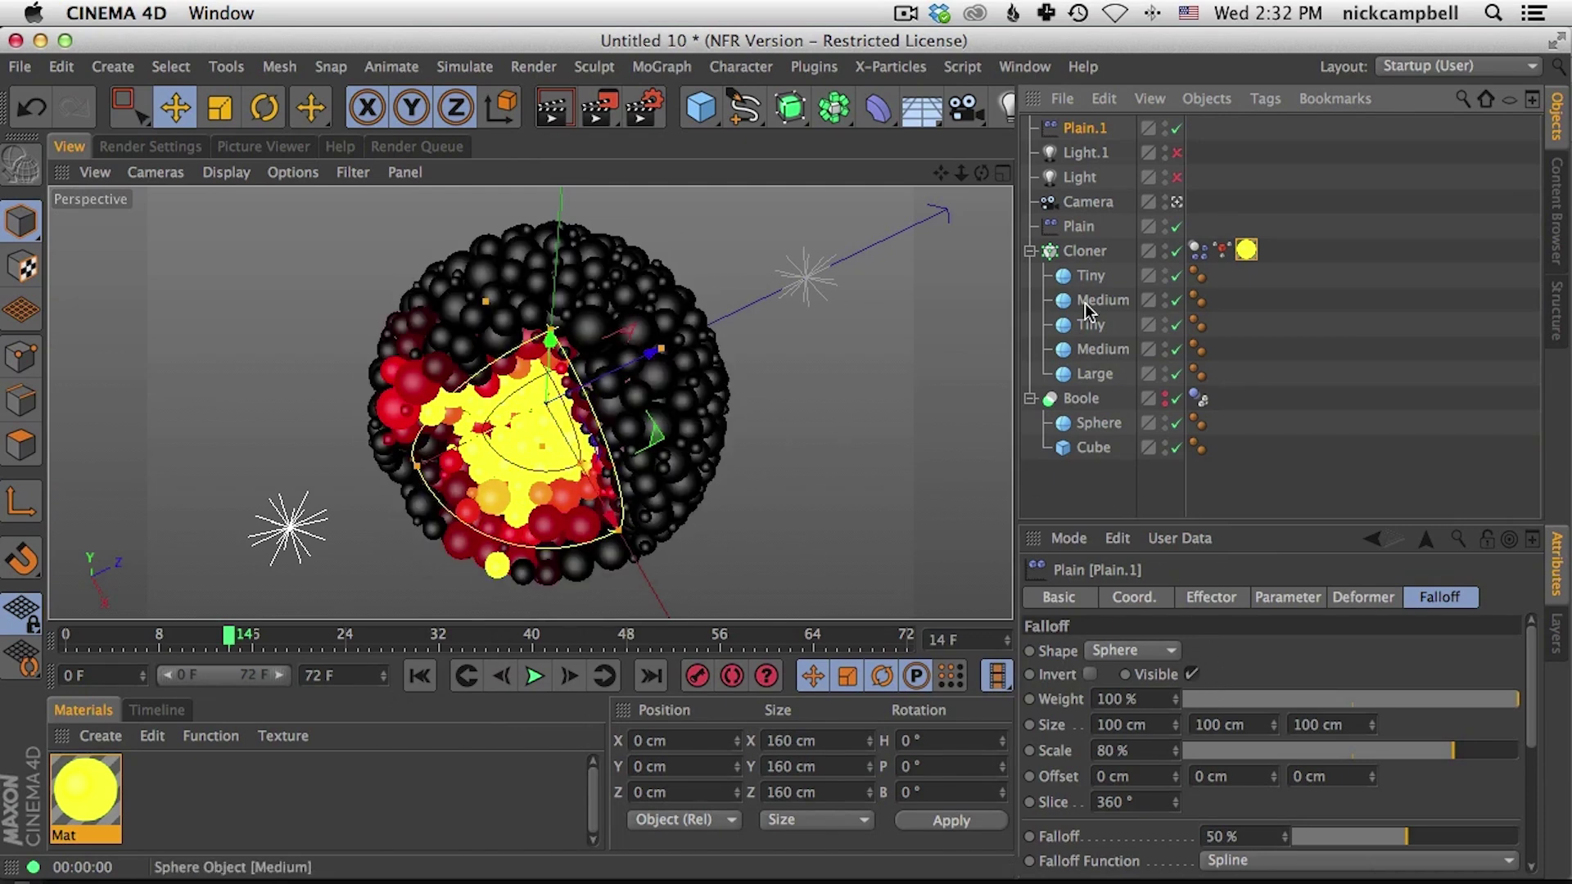
left_click(1082, 400)
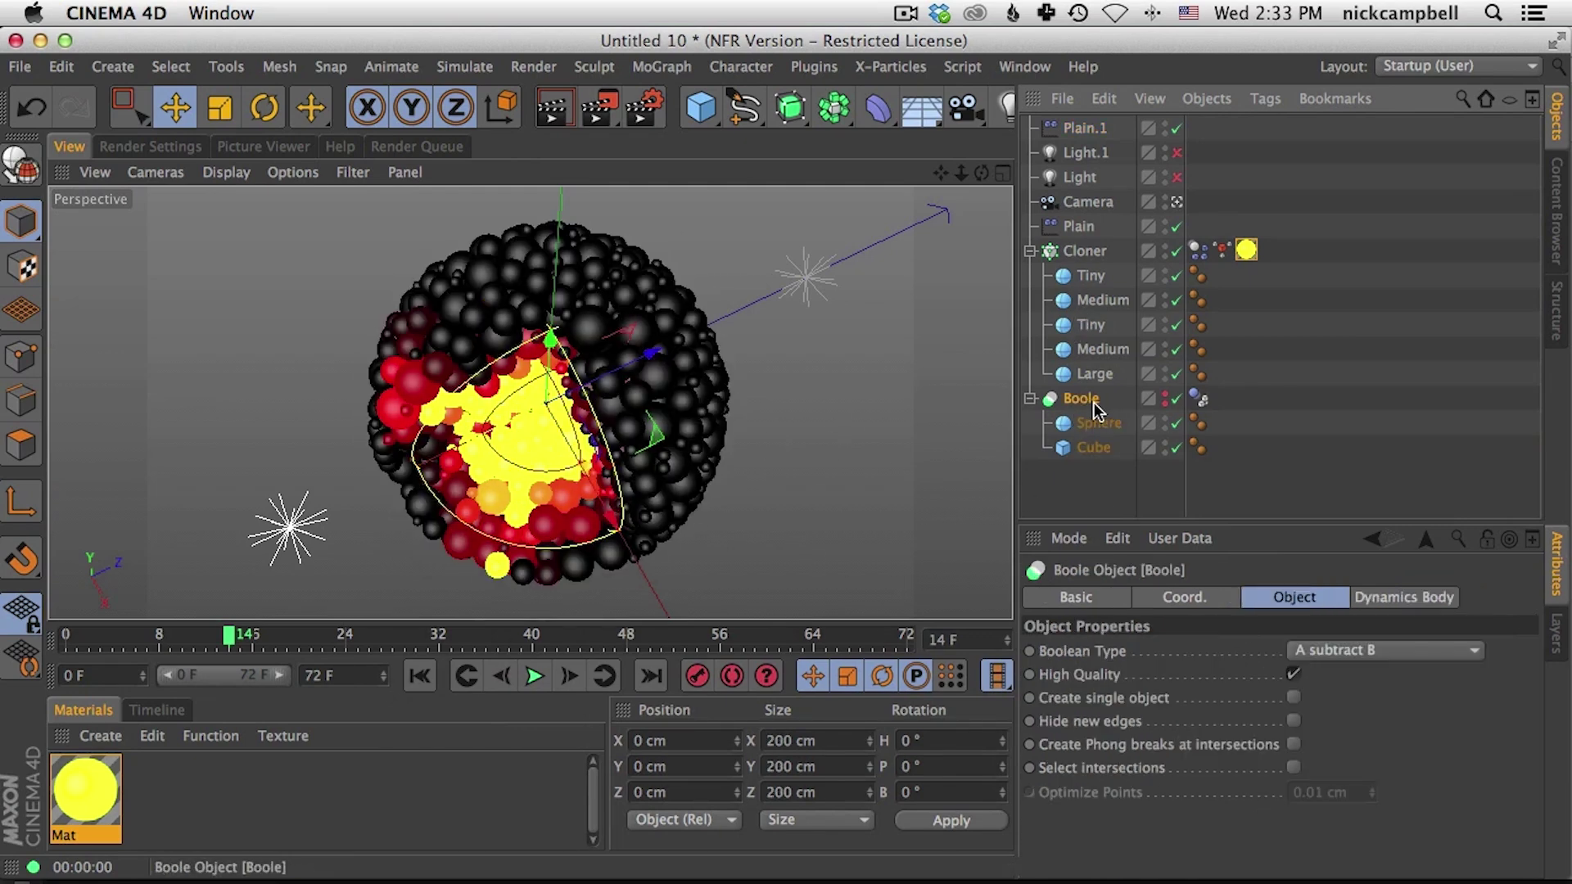
key("shift+f")
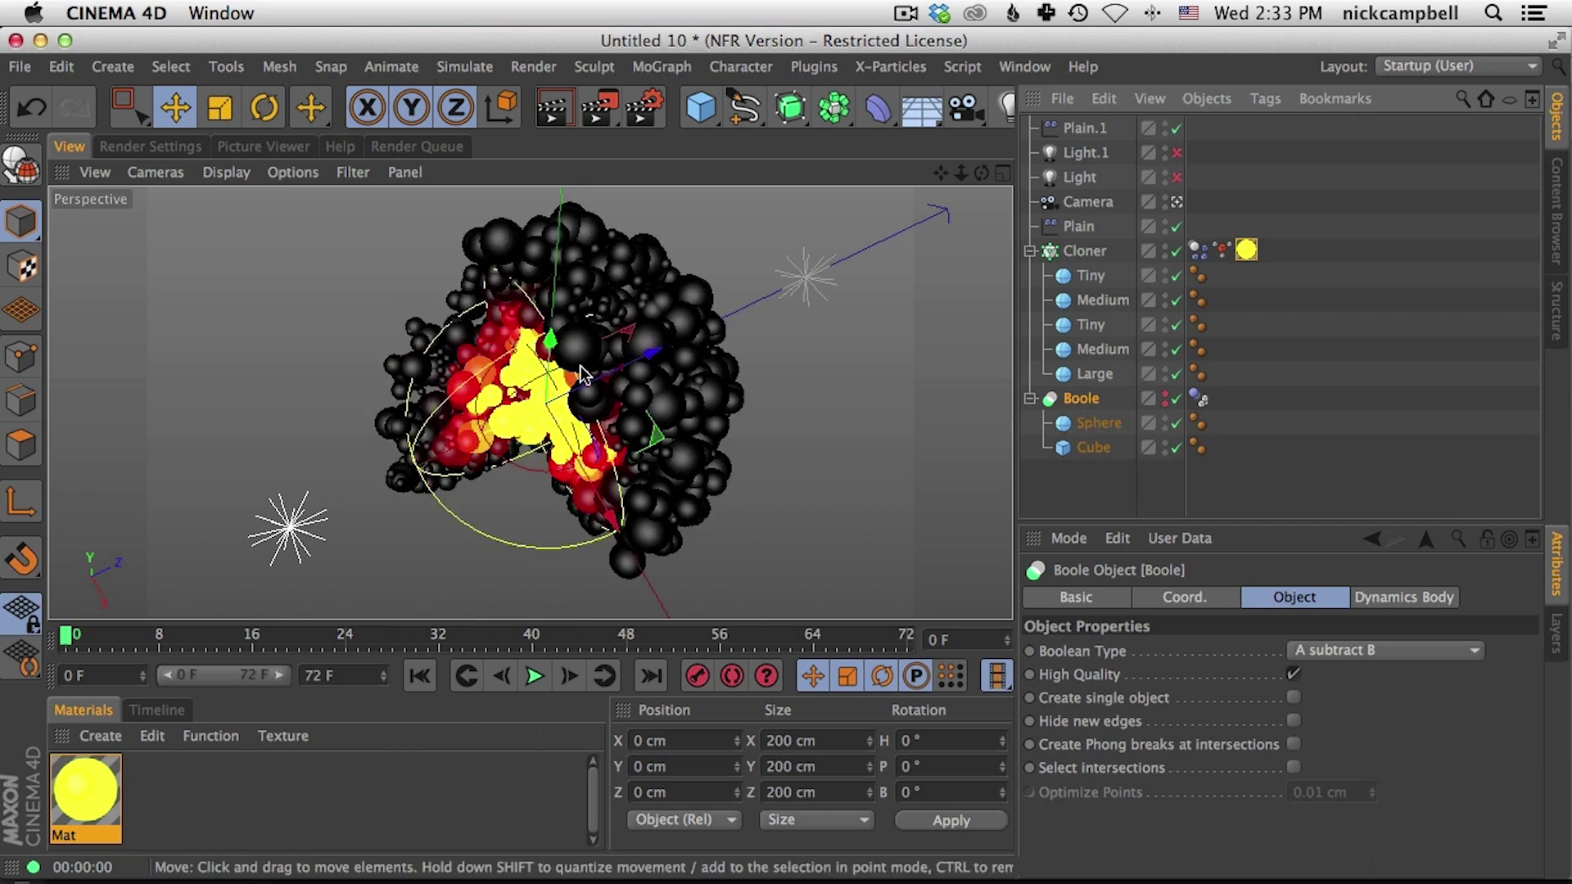
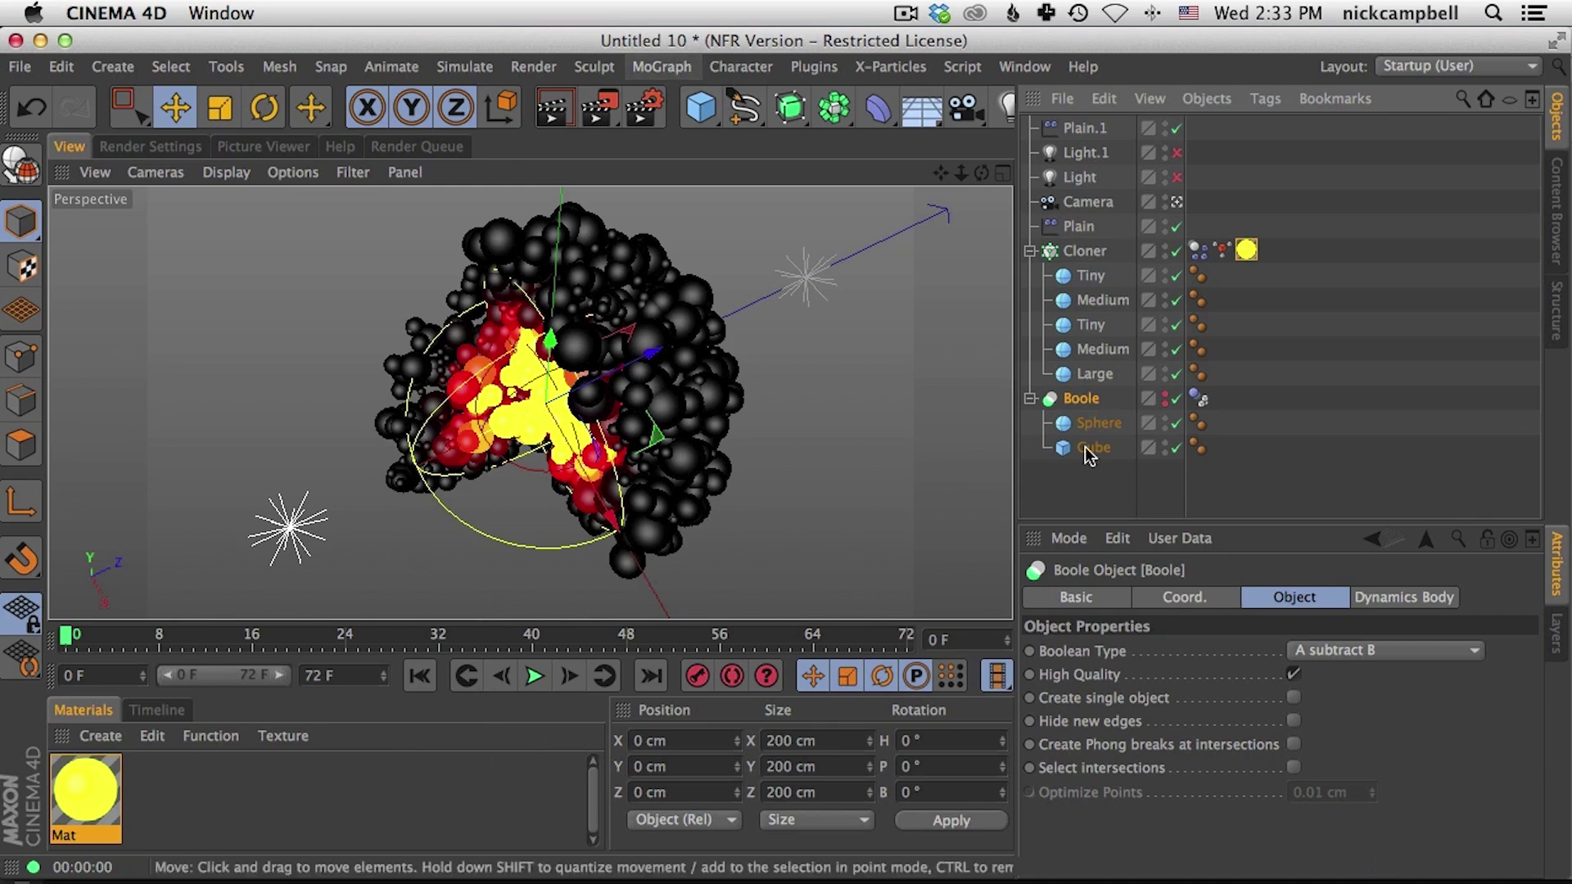
left_click(835, 106)
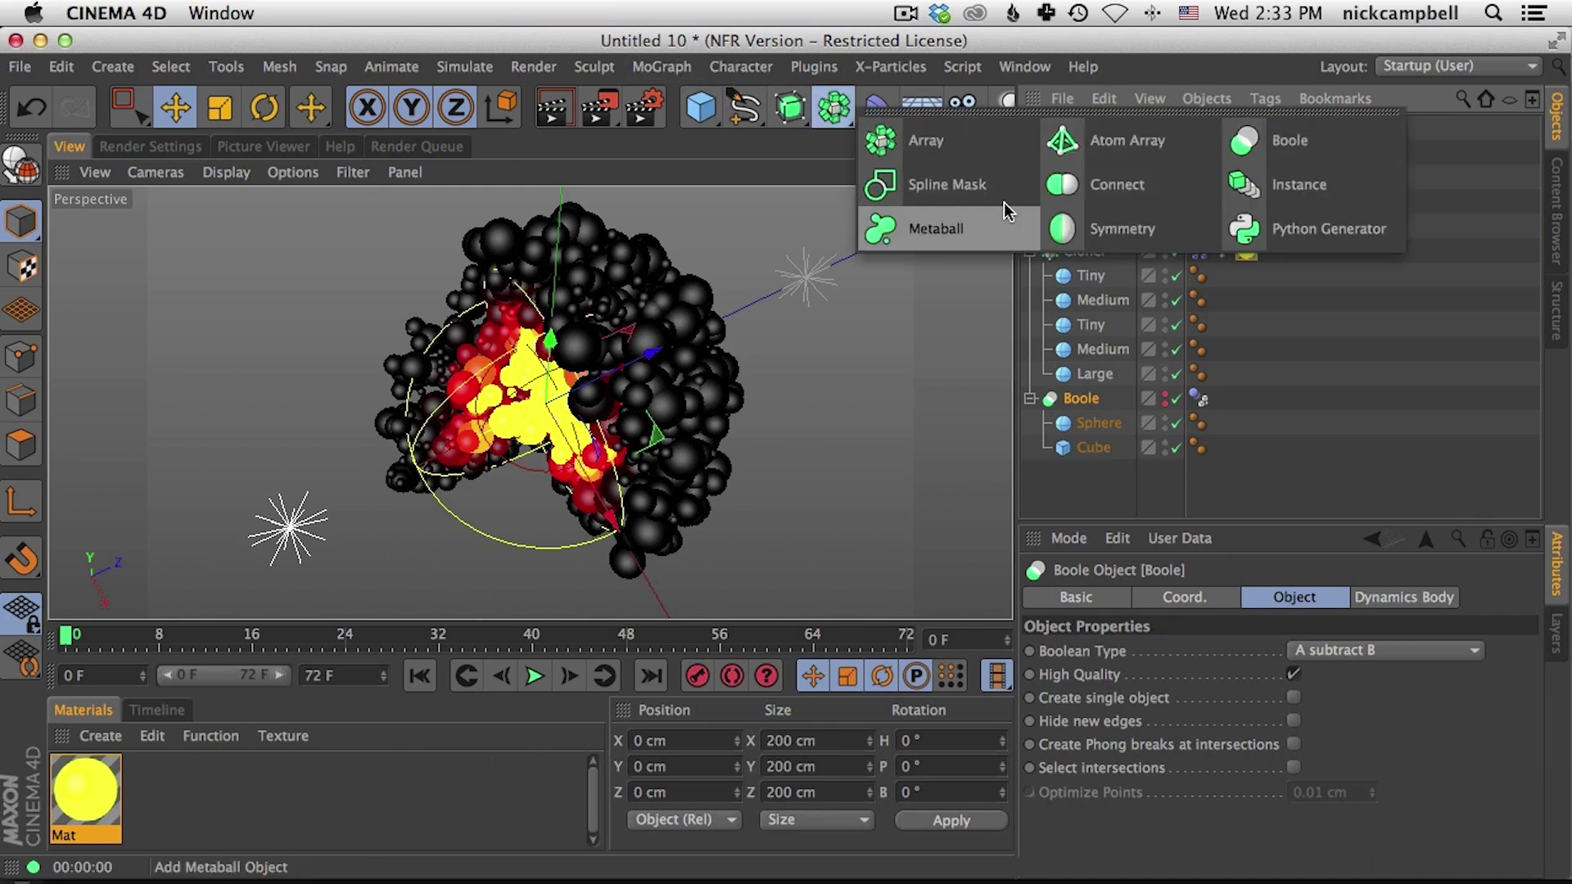
left_click(1117, 184)
left_click_drag(1088, 128, 1107, 460)
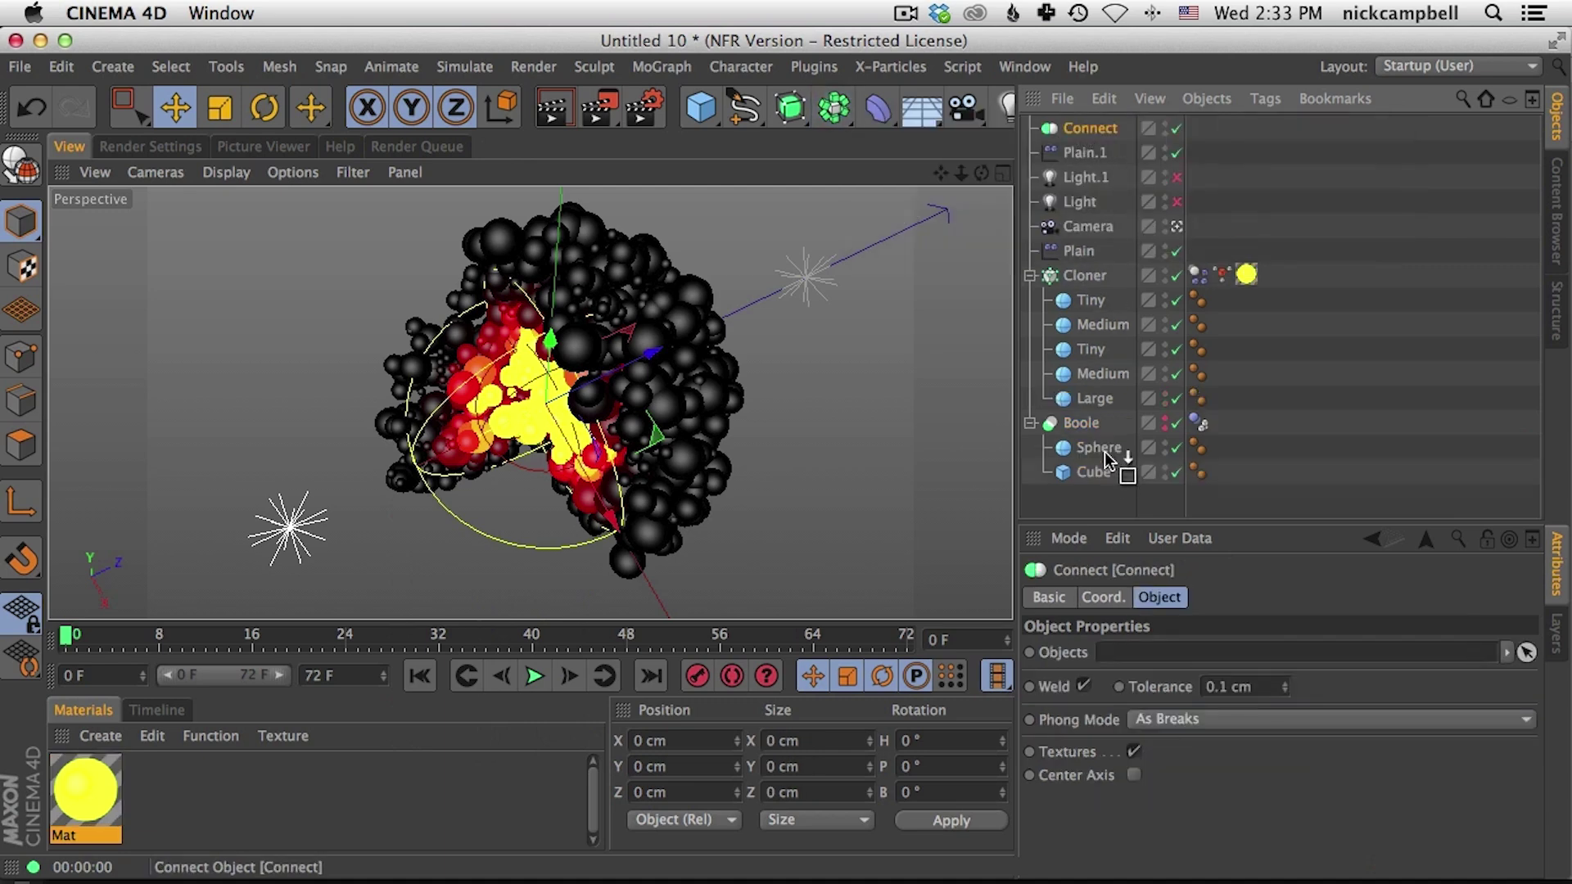
left_click_drag(1079, 406, 1094, 399)
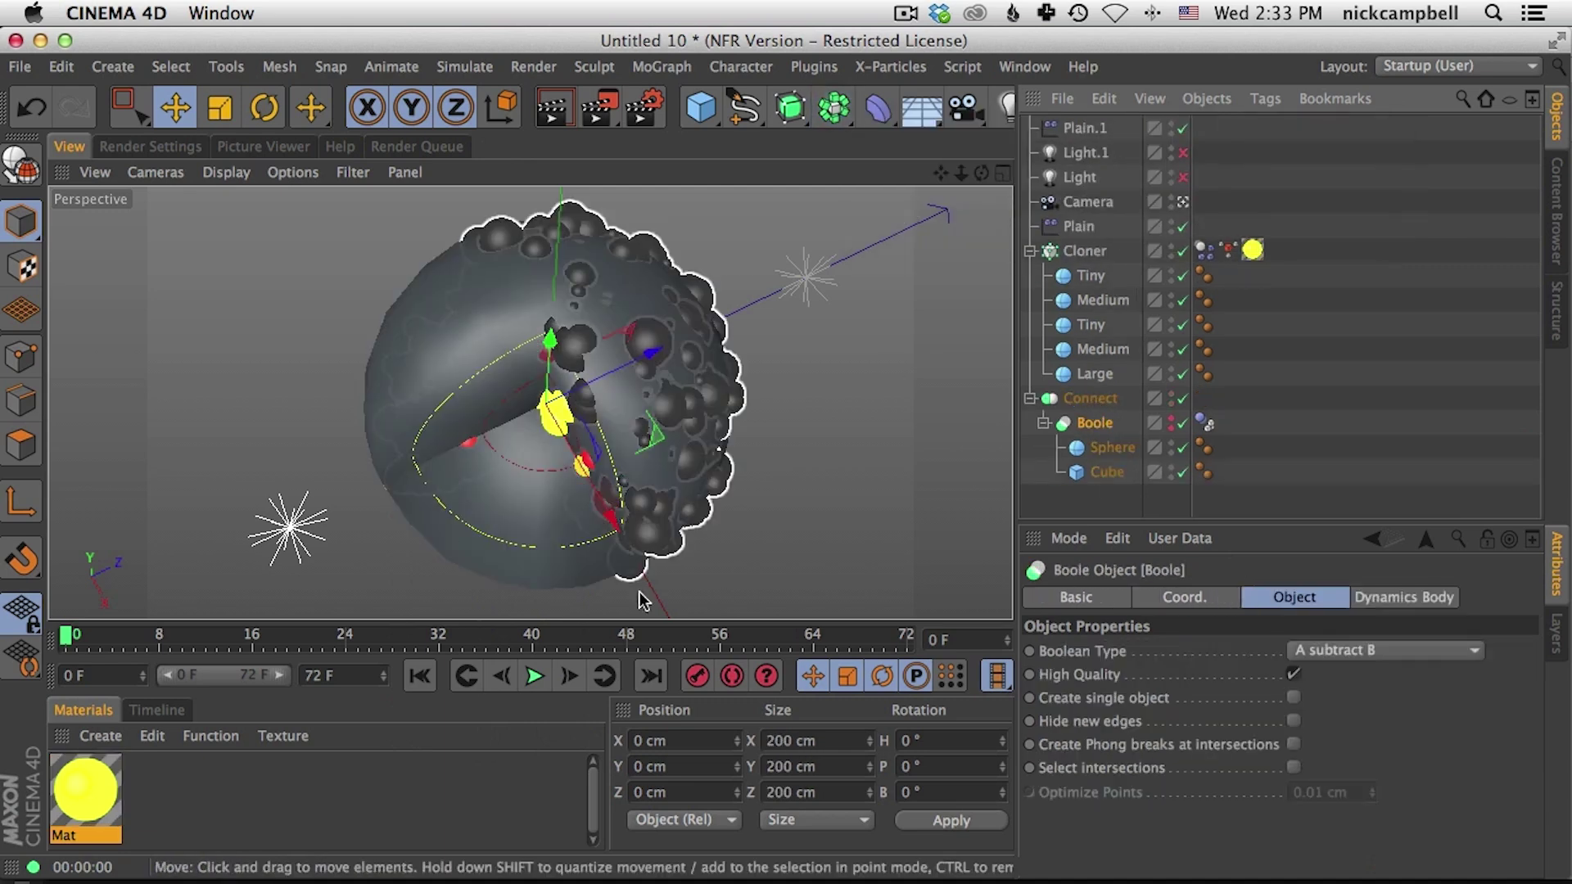
left_click(1171, 397)
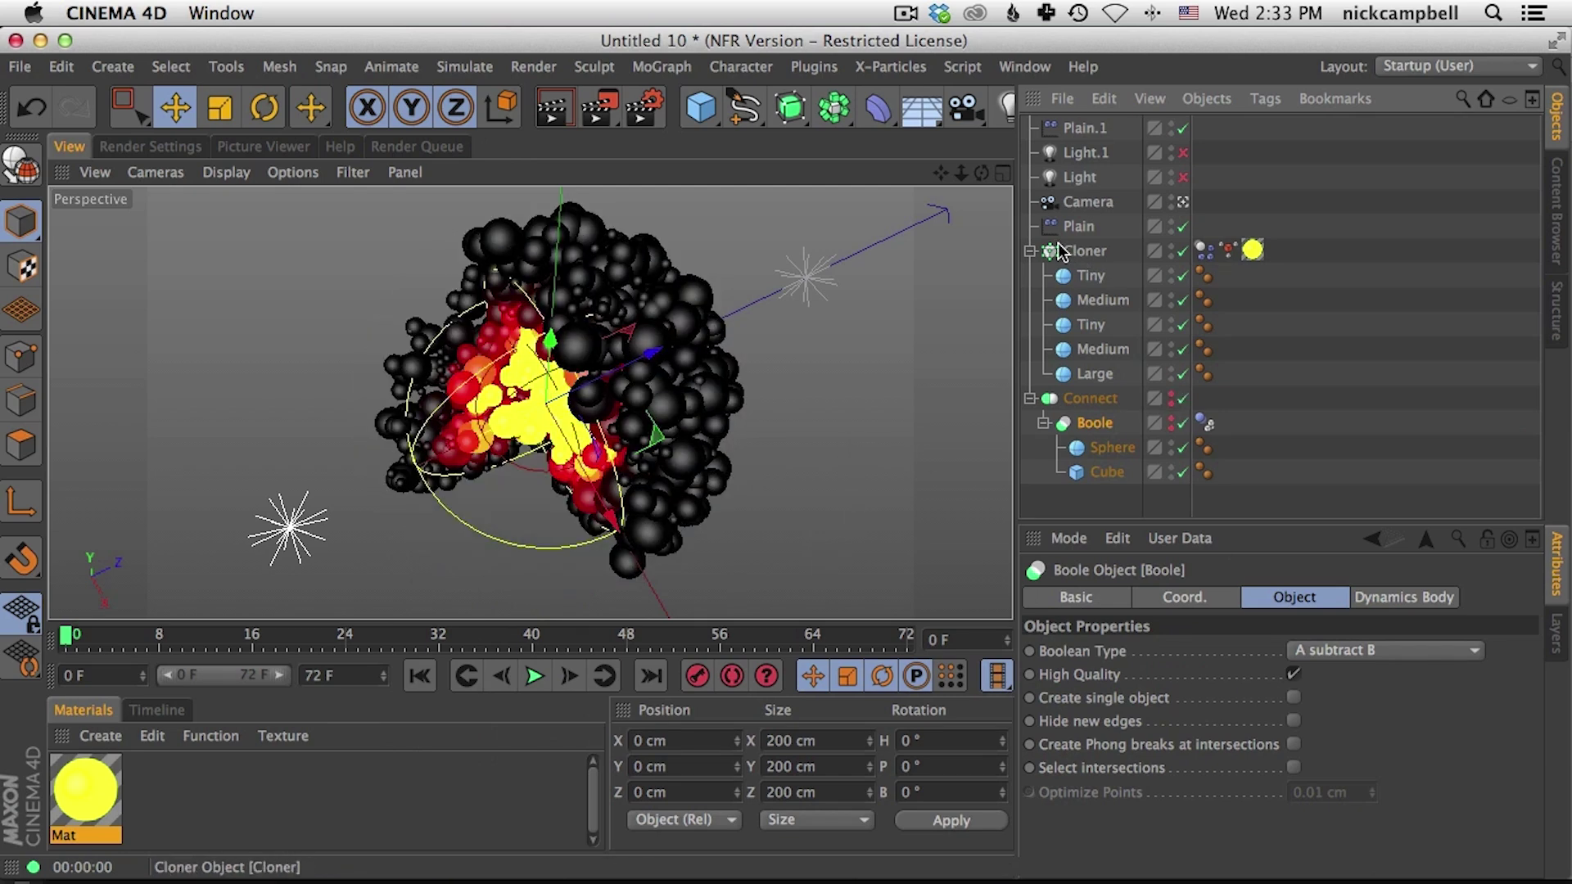
Step: Use Connect as the Cloner's source object with the Boole's Dynamics Body tag moved onto it, and run the simulation to frame 6
left_click(1079, 253)
left_click_drag(1092, 404, 1193, 782)
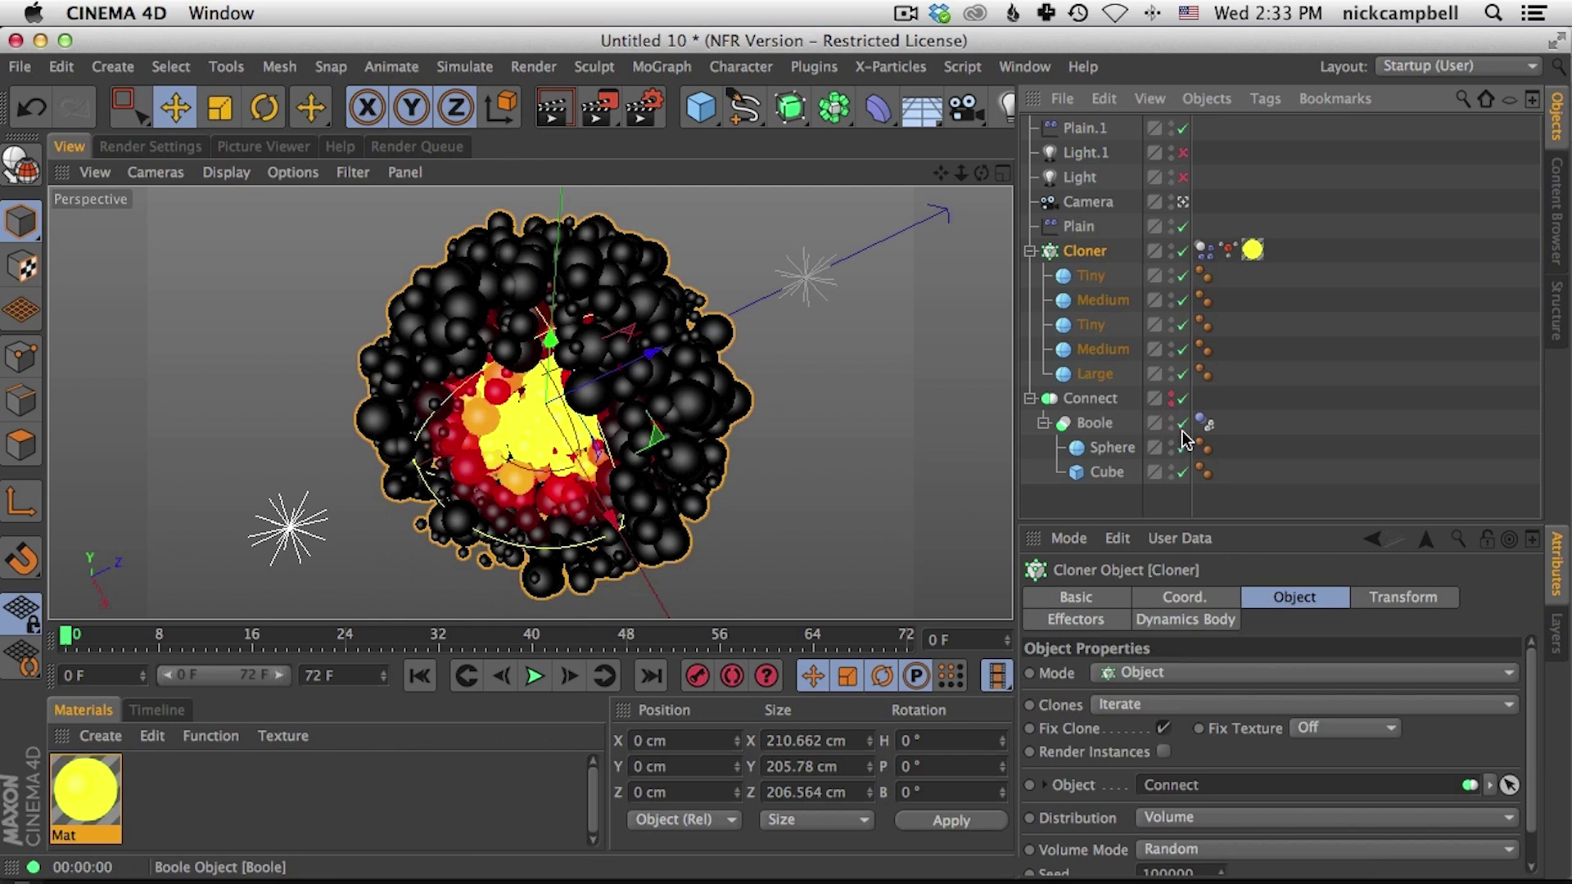
left_click_drag(1215, 423, 1204, 399)
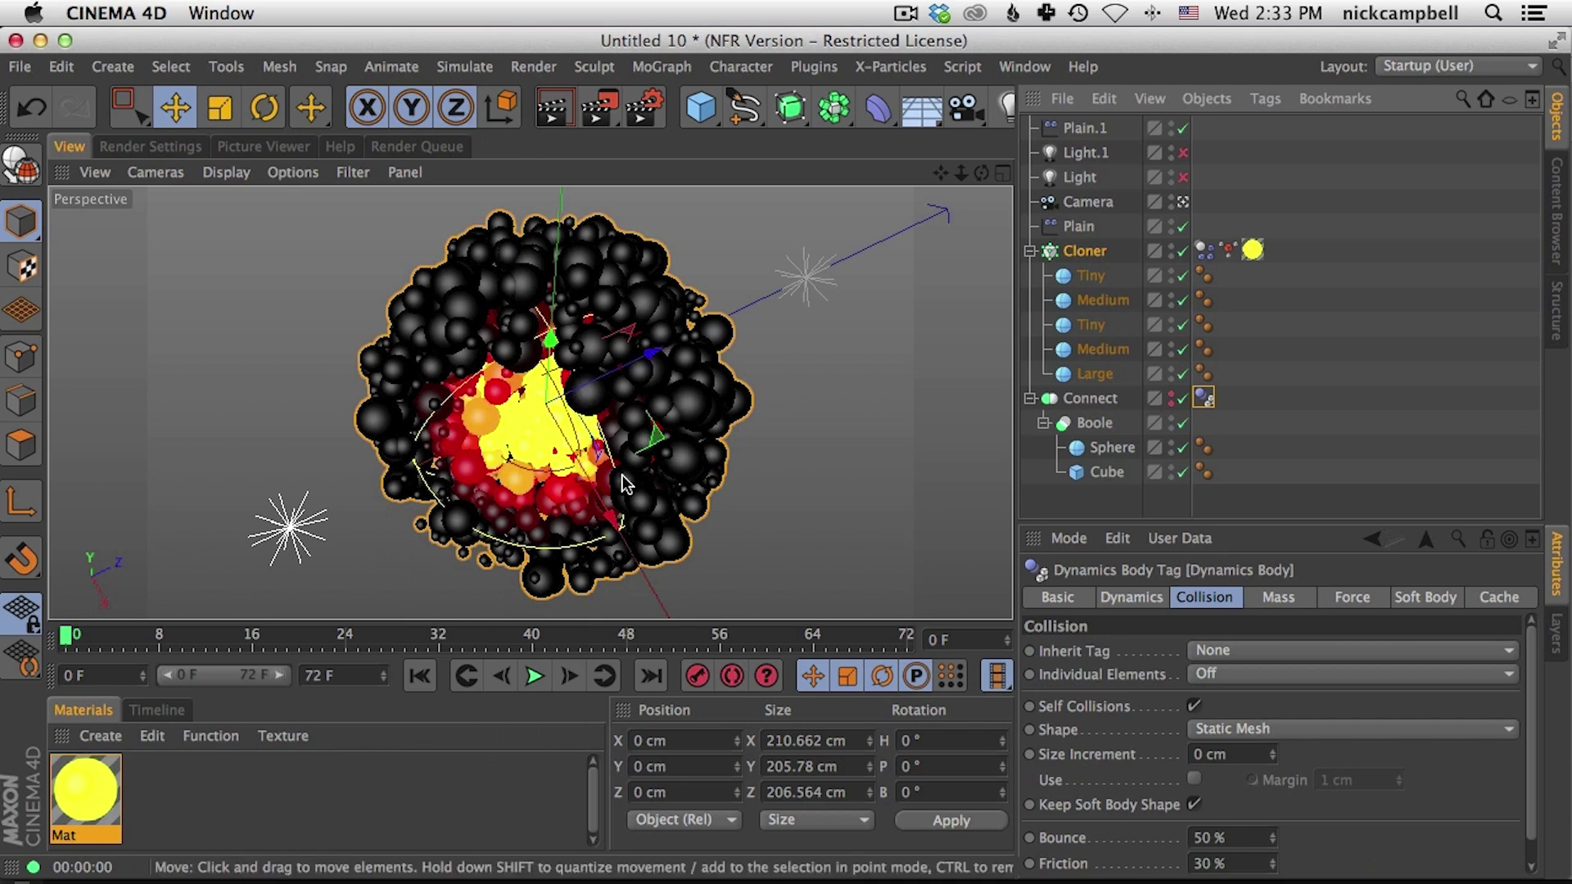
key("F8")
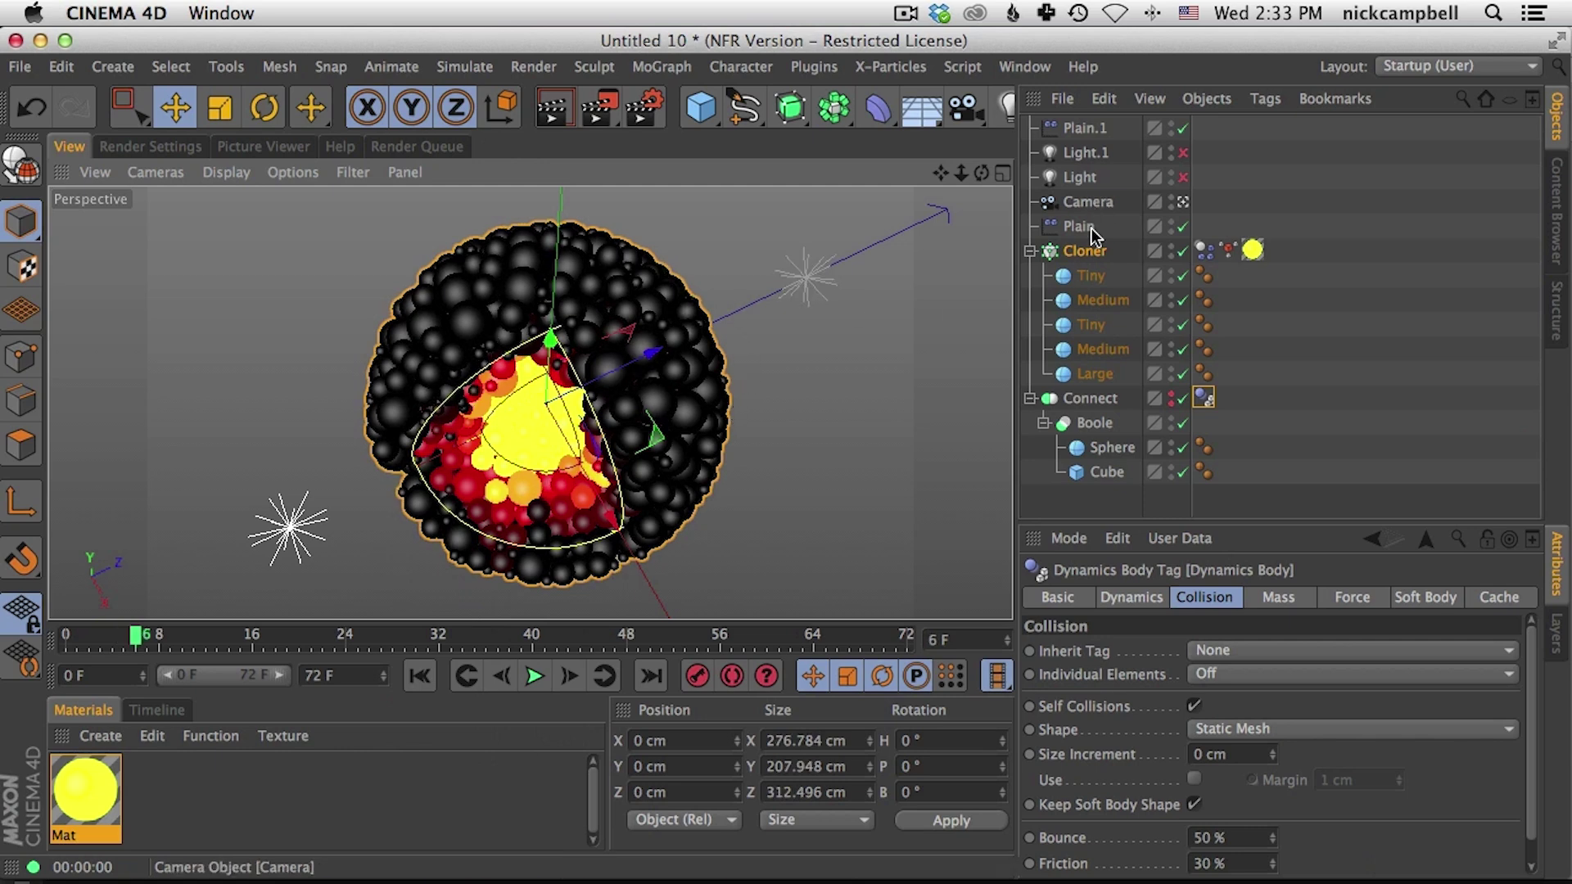
Step: Set Plain.1's falloff scale to 99% and its falloff to 44%, and render the view
left_click(1085, 128)
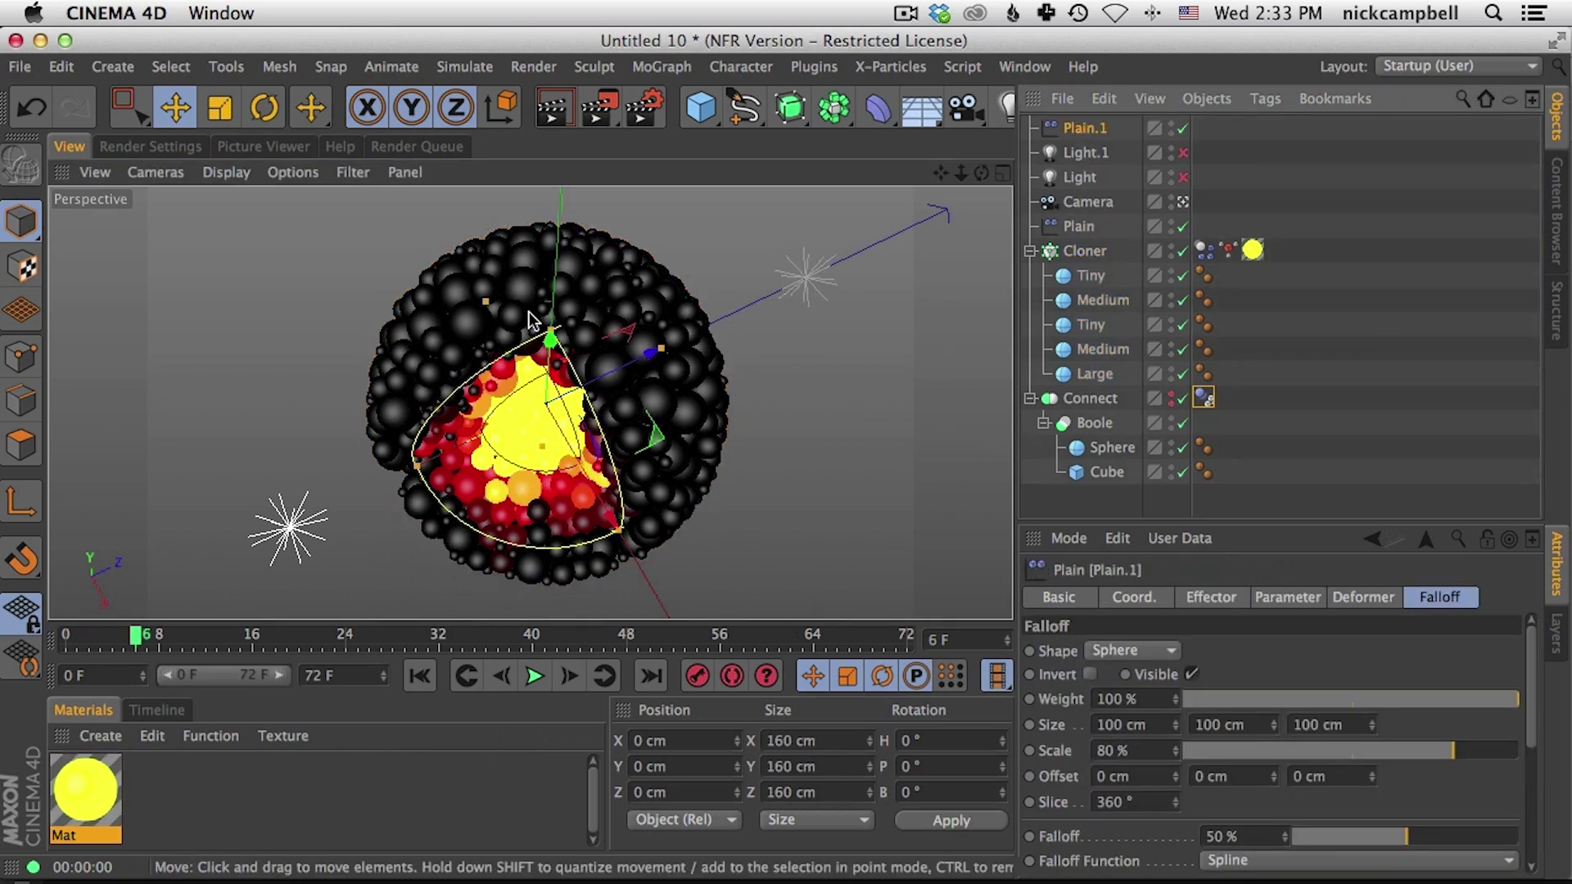
left_click_drag(1454, 747, 1522, 754)
left_click_drag(1407, 832, 1393, 836)
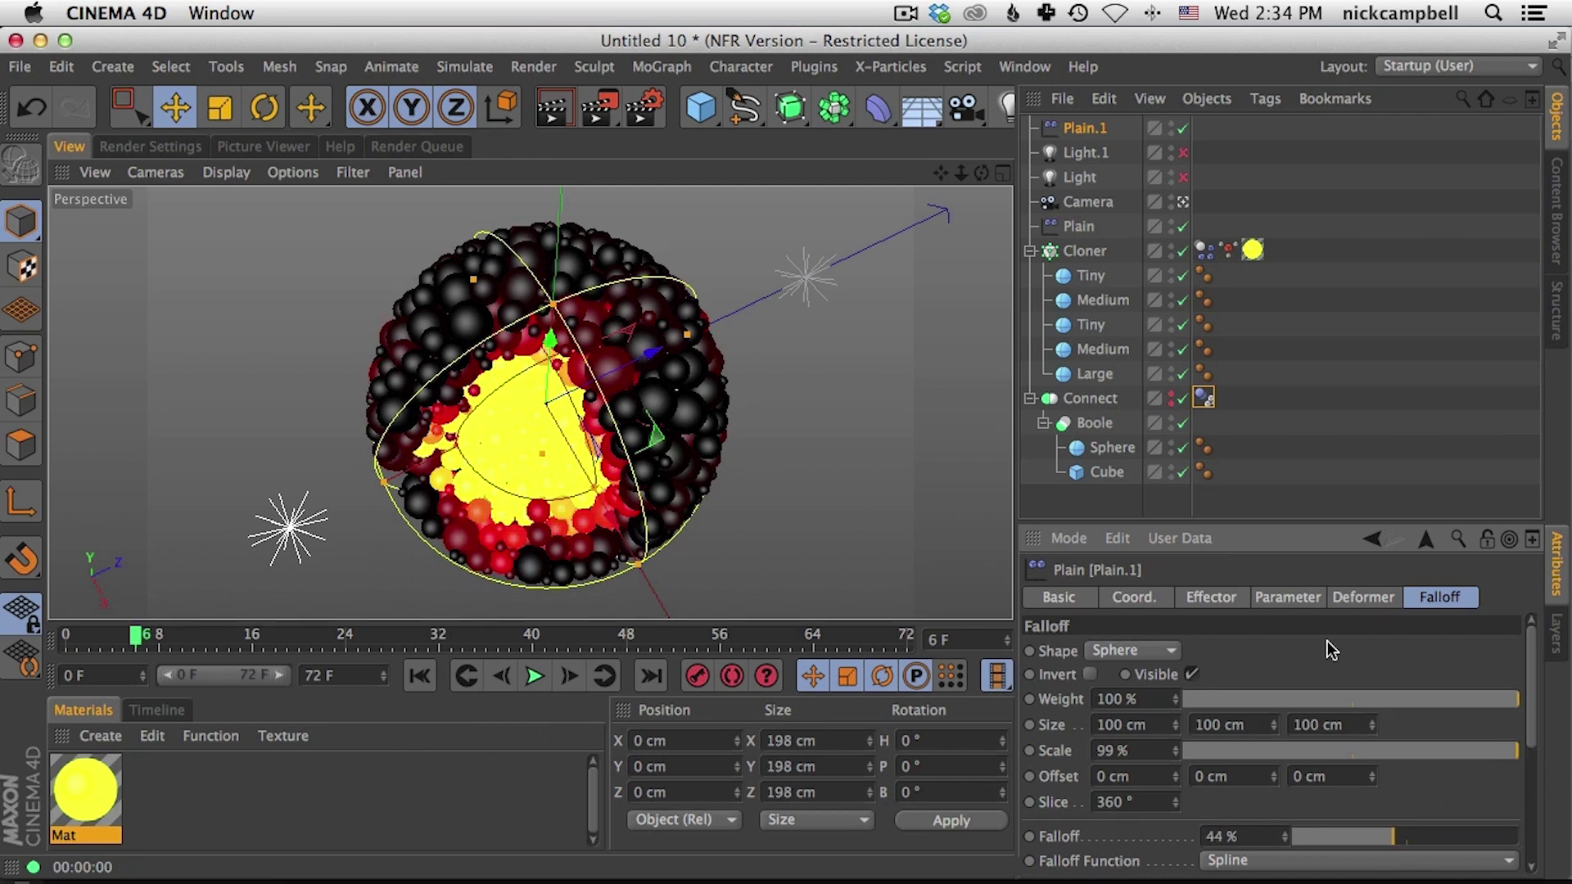
left_click(552, 107)
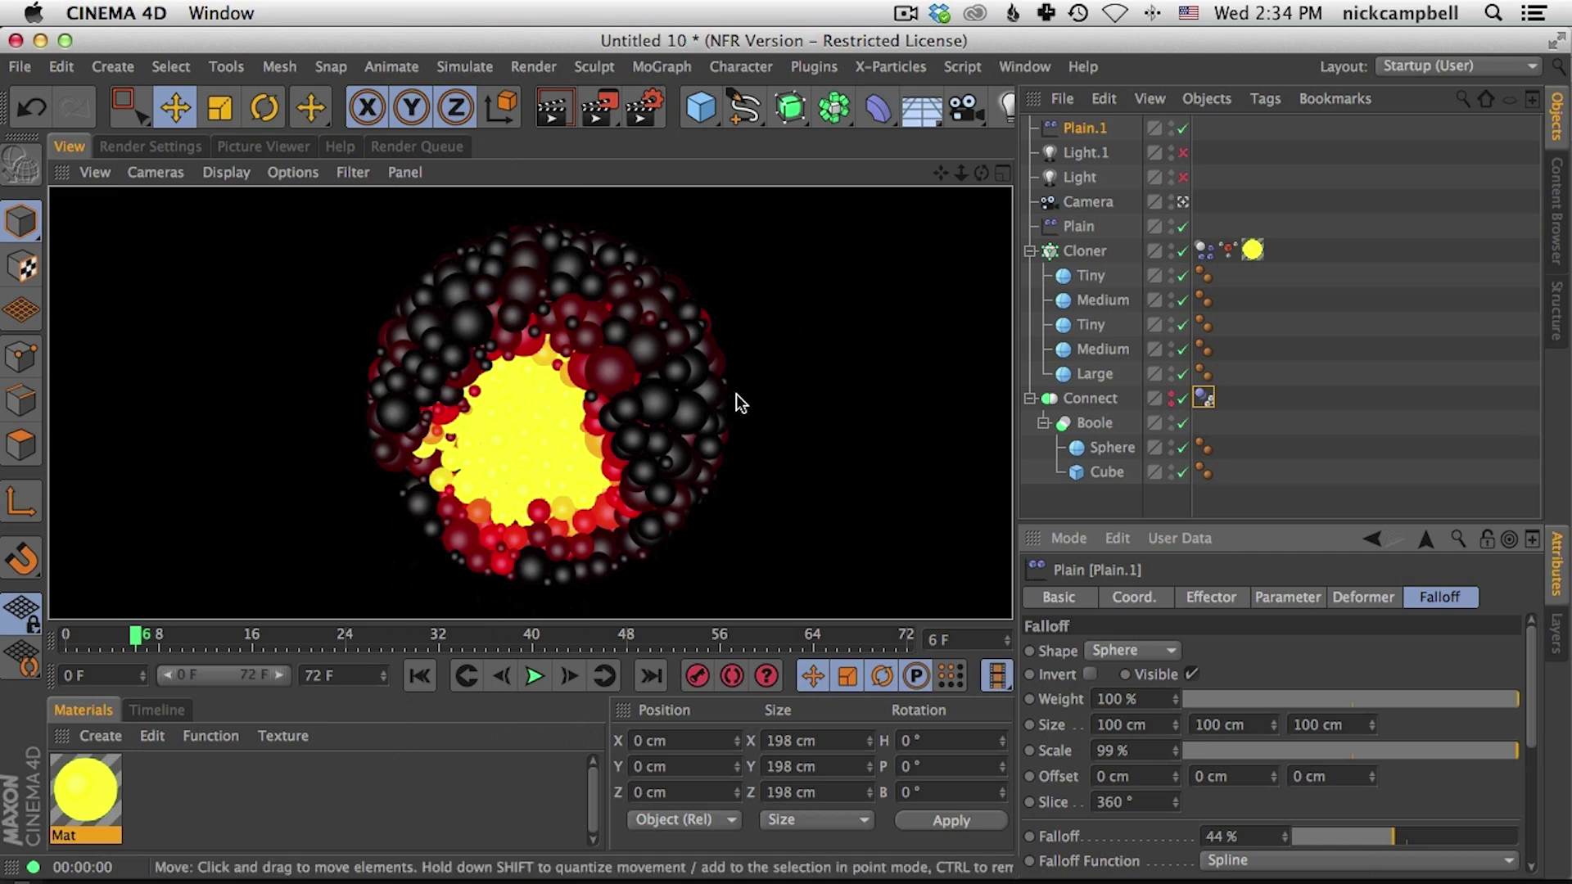
Step: Open the Mat material for editing and turn off its Specular channel
mouse_move(583, 438)
left_mouse_down("alt")
mouse_move(529, 470)
mouse_move(573, 444)
left_mouse_up("alt")
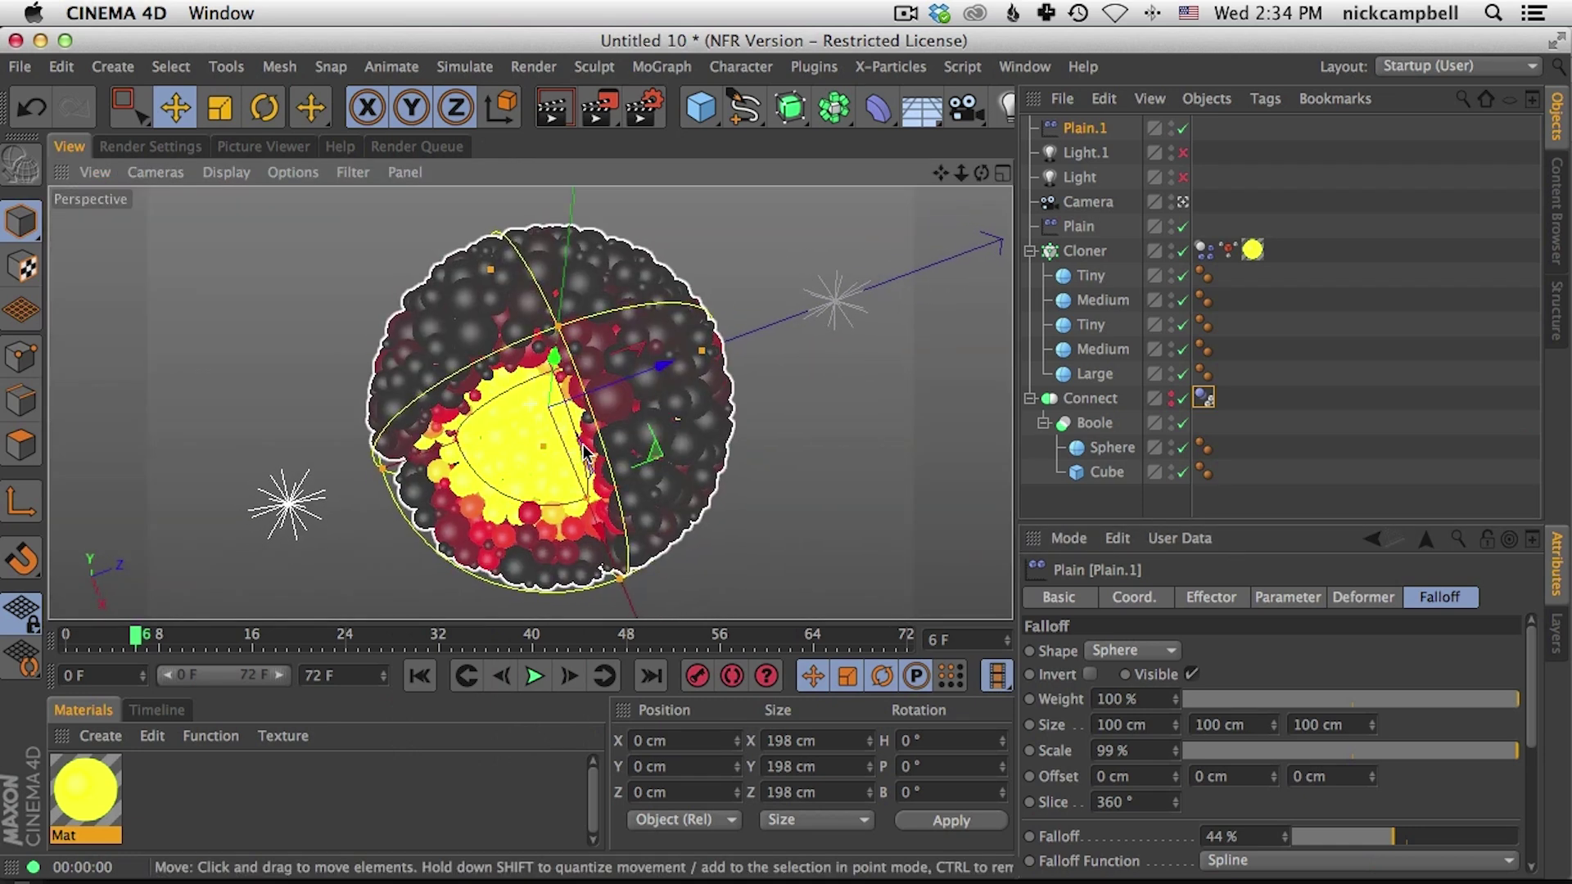
middle_click_drag(580, 468, 586, 457, "alt")
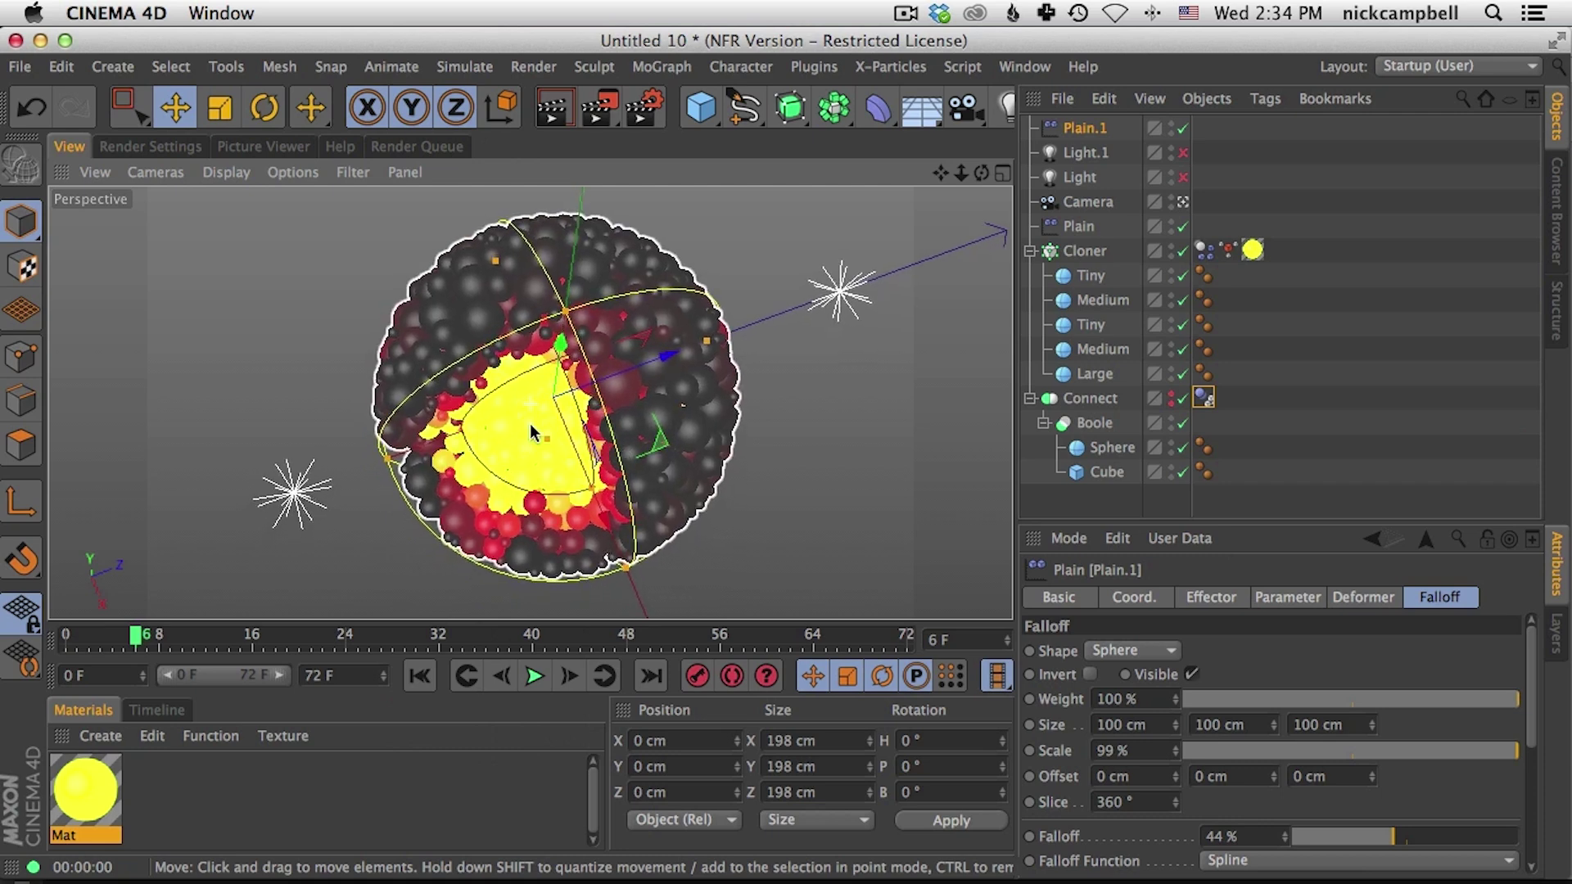
double_click(117, 776)
left_click_drag(519, 173, 617, 140)
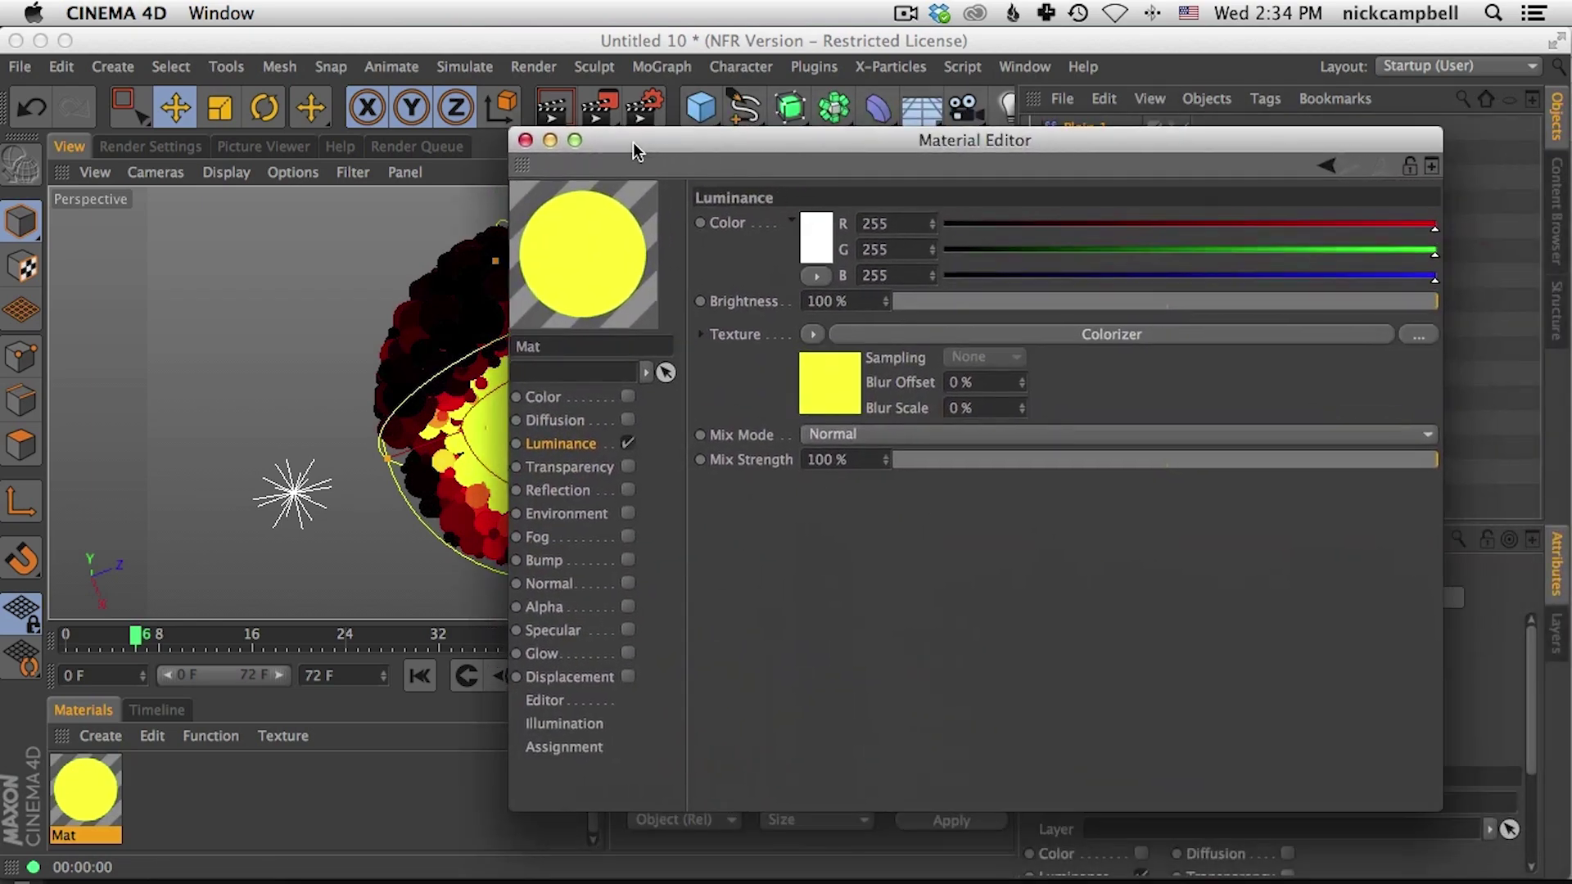
Step: Switch to Safari and examine the sphere colors in the Boolean Taxidermy reference image
key("super+Tab")
key("super+Tab")
key("super+Tab")
scroll(1069, 430, "up", 20)
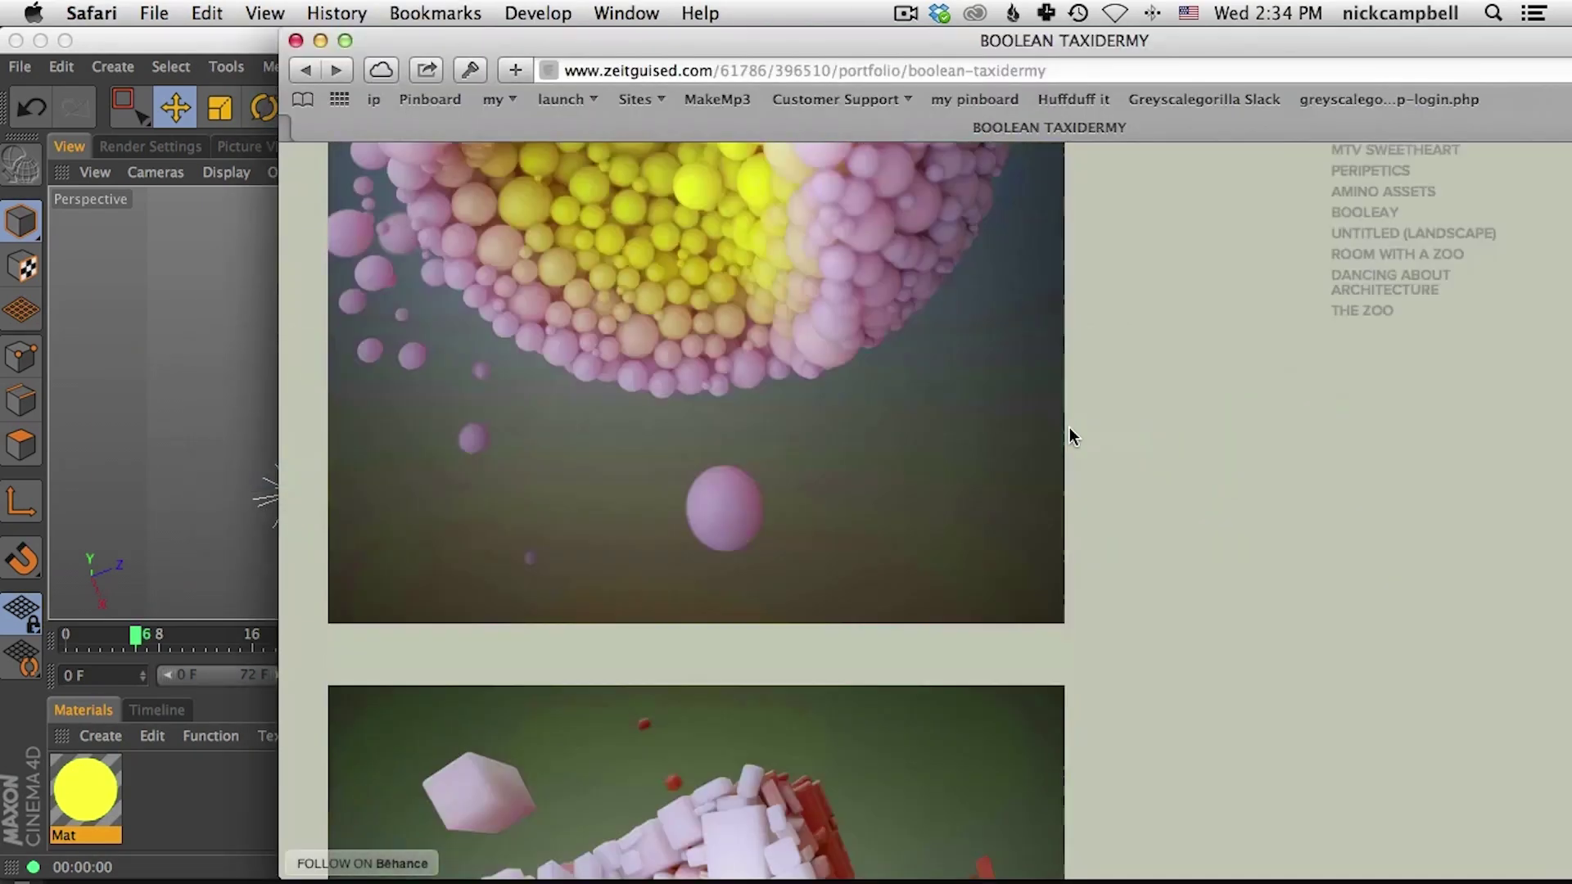
scroll(826, 609, "down", 3)
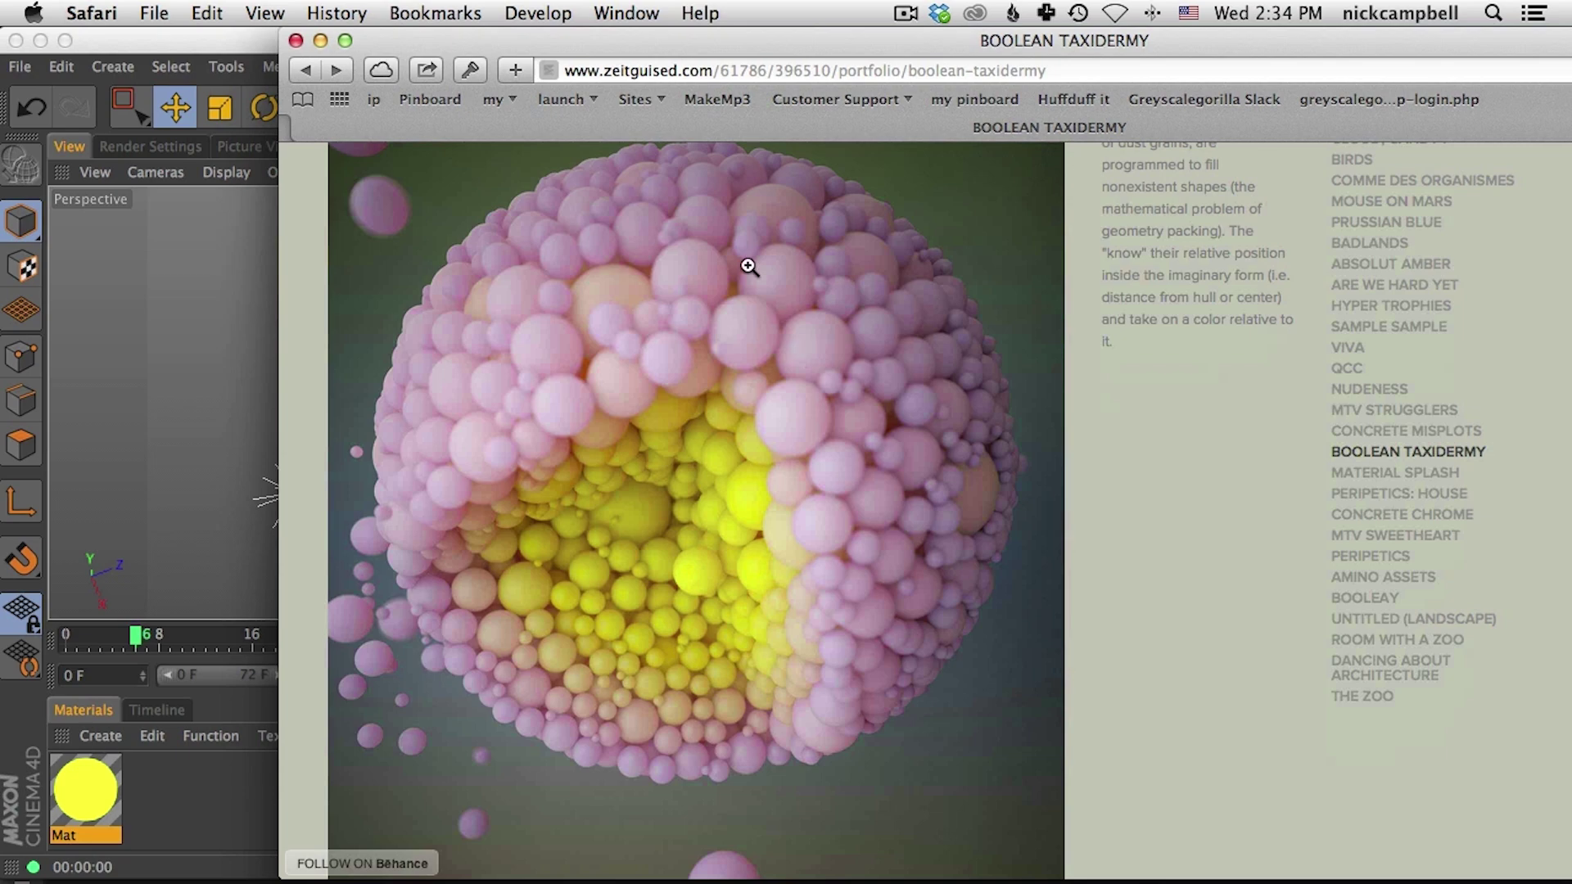
Step: Switch back to CINEMA 4D and reposition the Material Editor showing Mat's Luminance channel
left_click(234, 49)
left_click_drag(651, 145, 481, 73)
left_click_drag(670, 75, 665, 75)
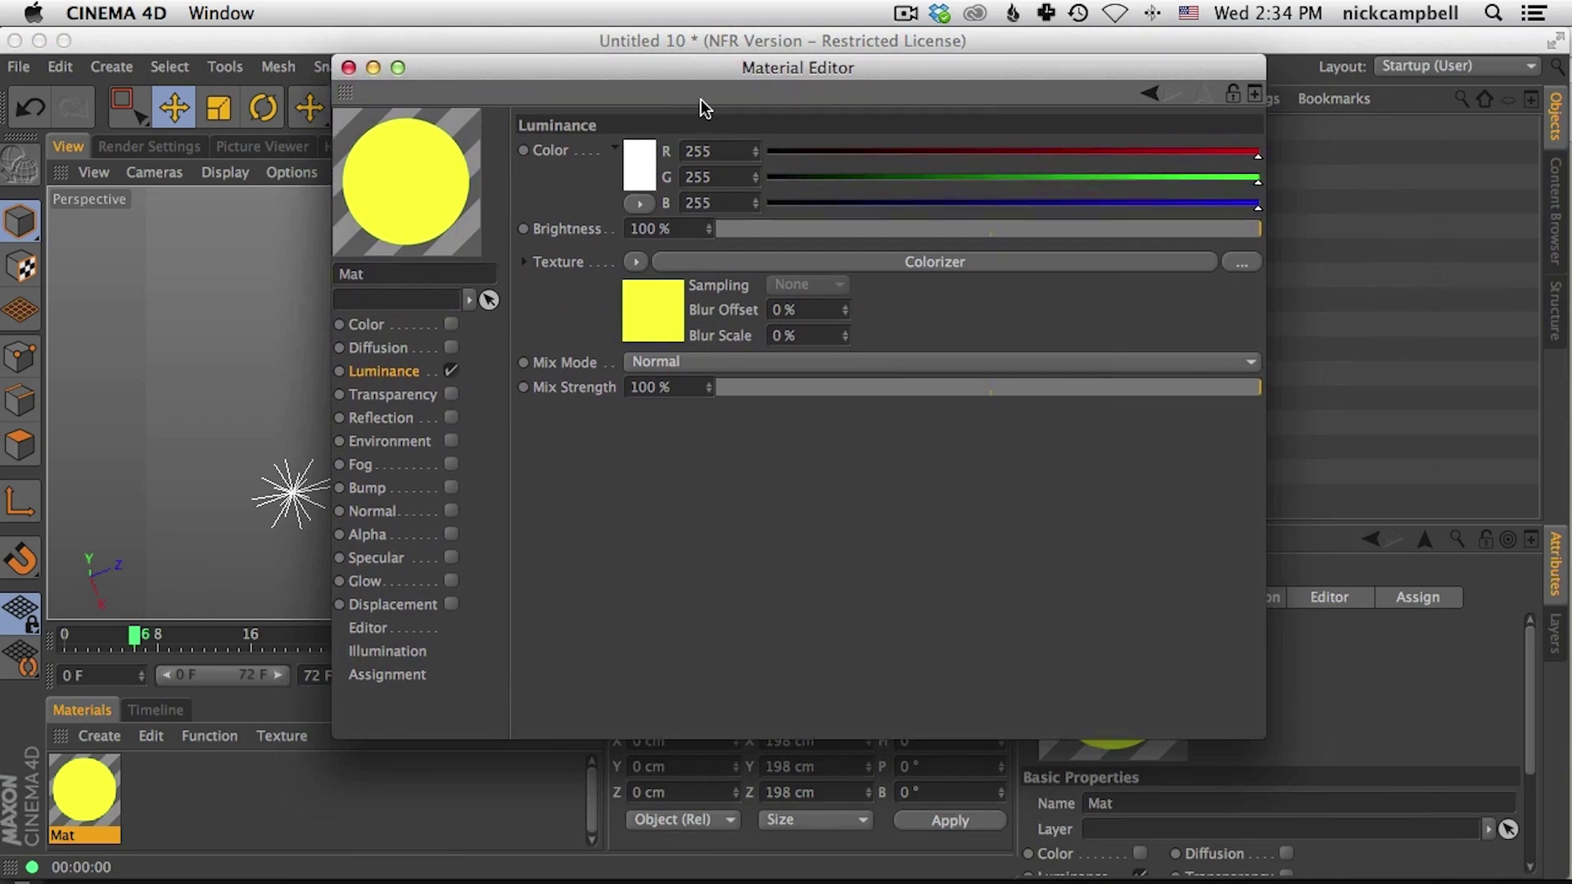
Step: Open the luminance Colorizer shader and change the gradient's yellow end knot to a yellow-green
left_click_drag(761, 77, 698, 75)
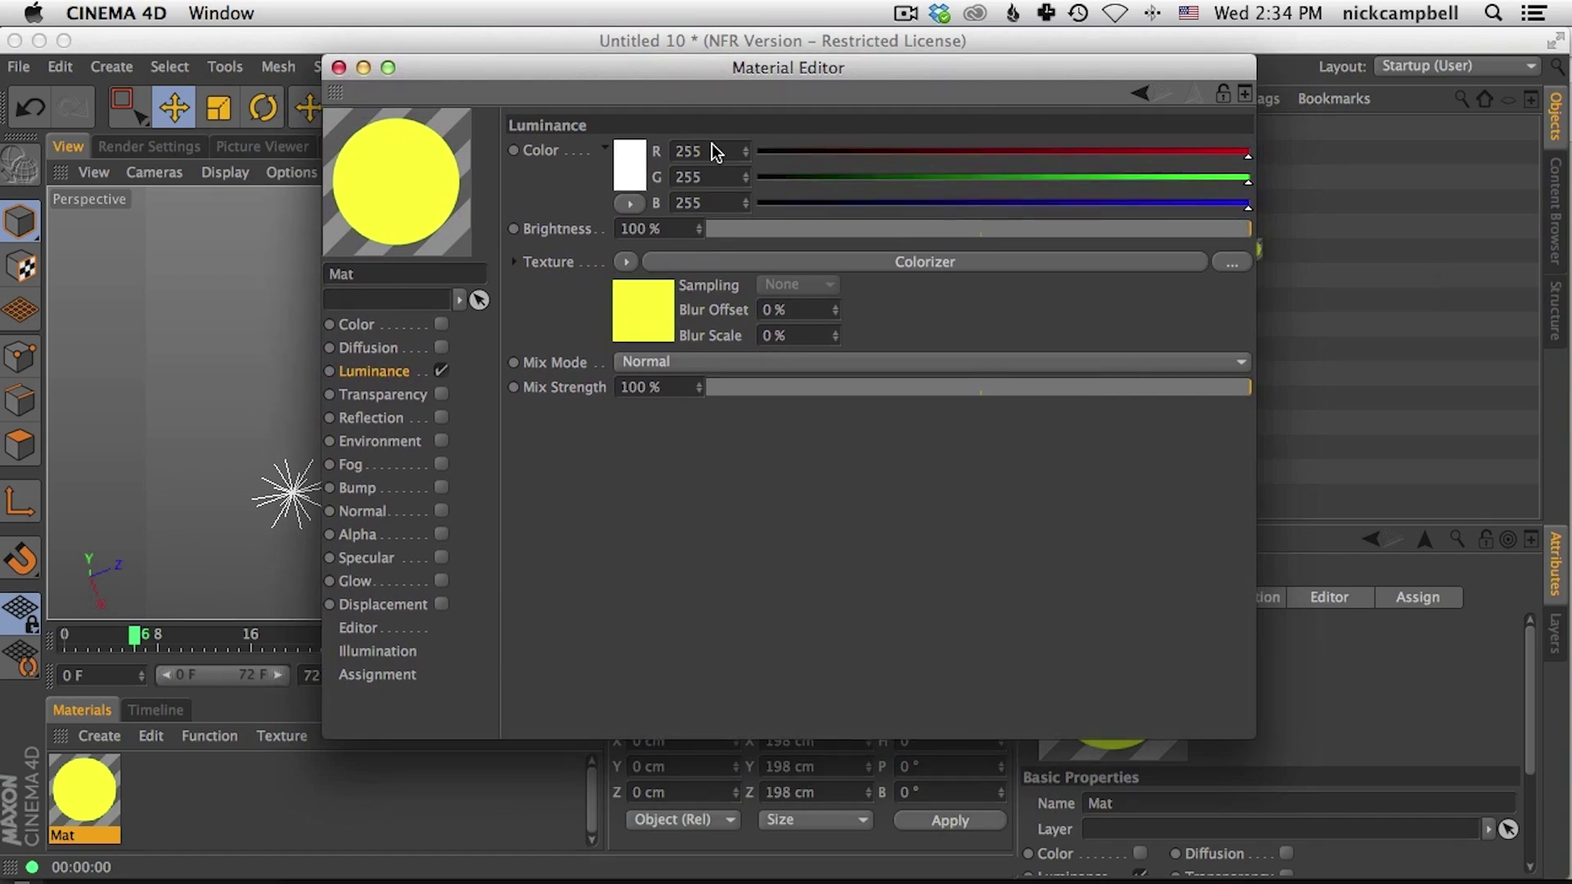
mouse_move(887, 59)
left_mouse_down()
mouse_move(887, 76)
mouse_move(892, 61)
left_mouse_up()
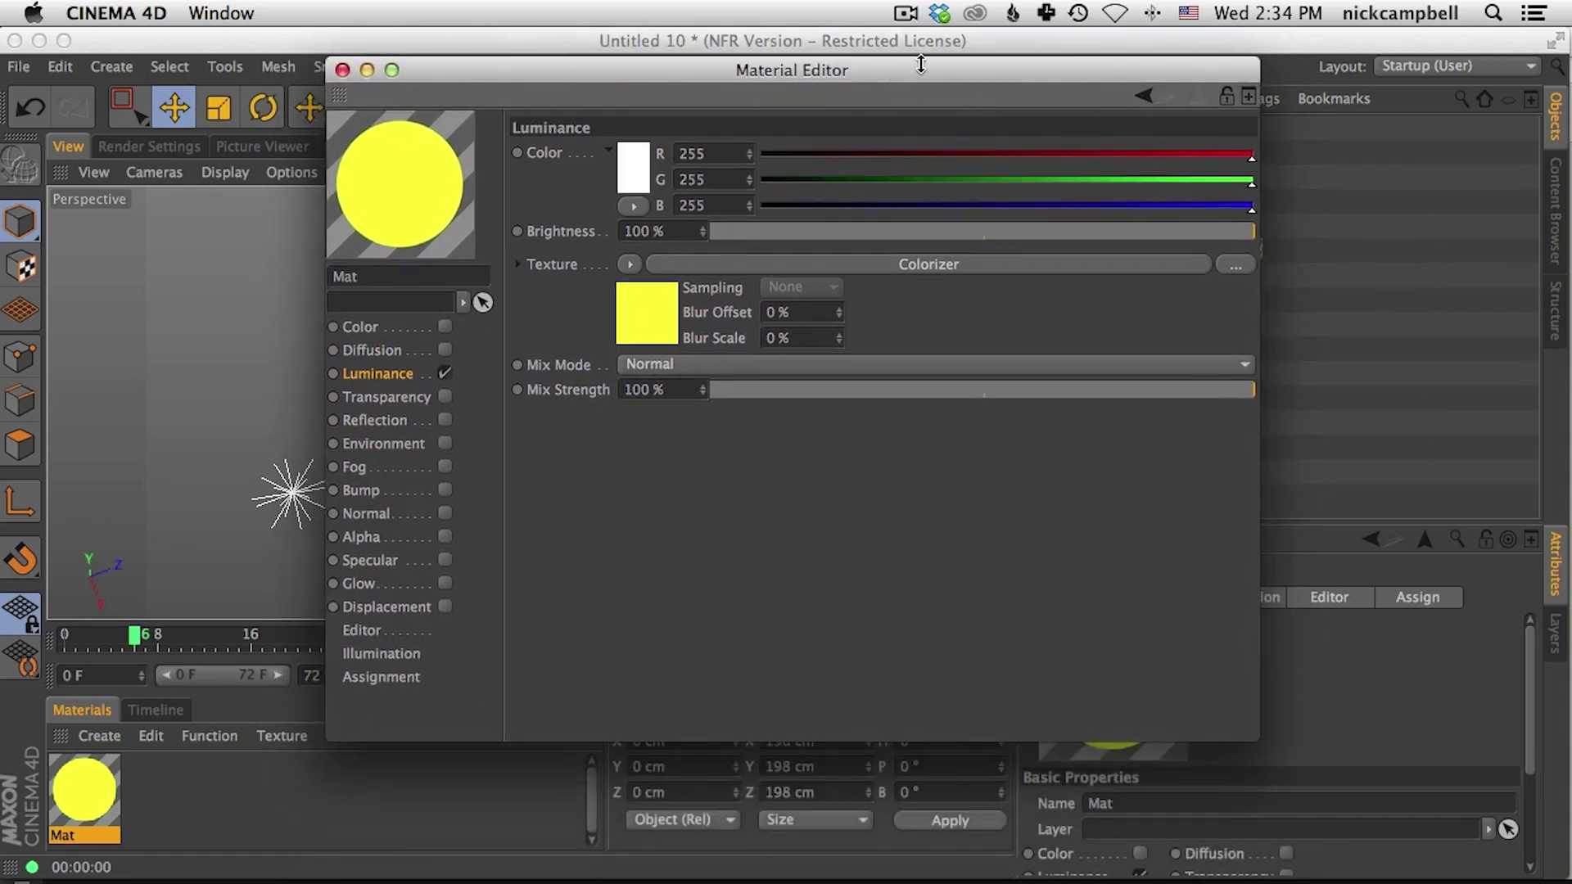
left_click(747, 264)
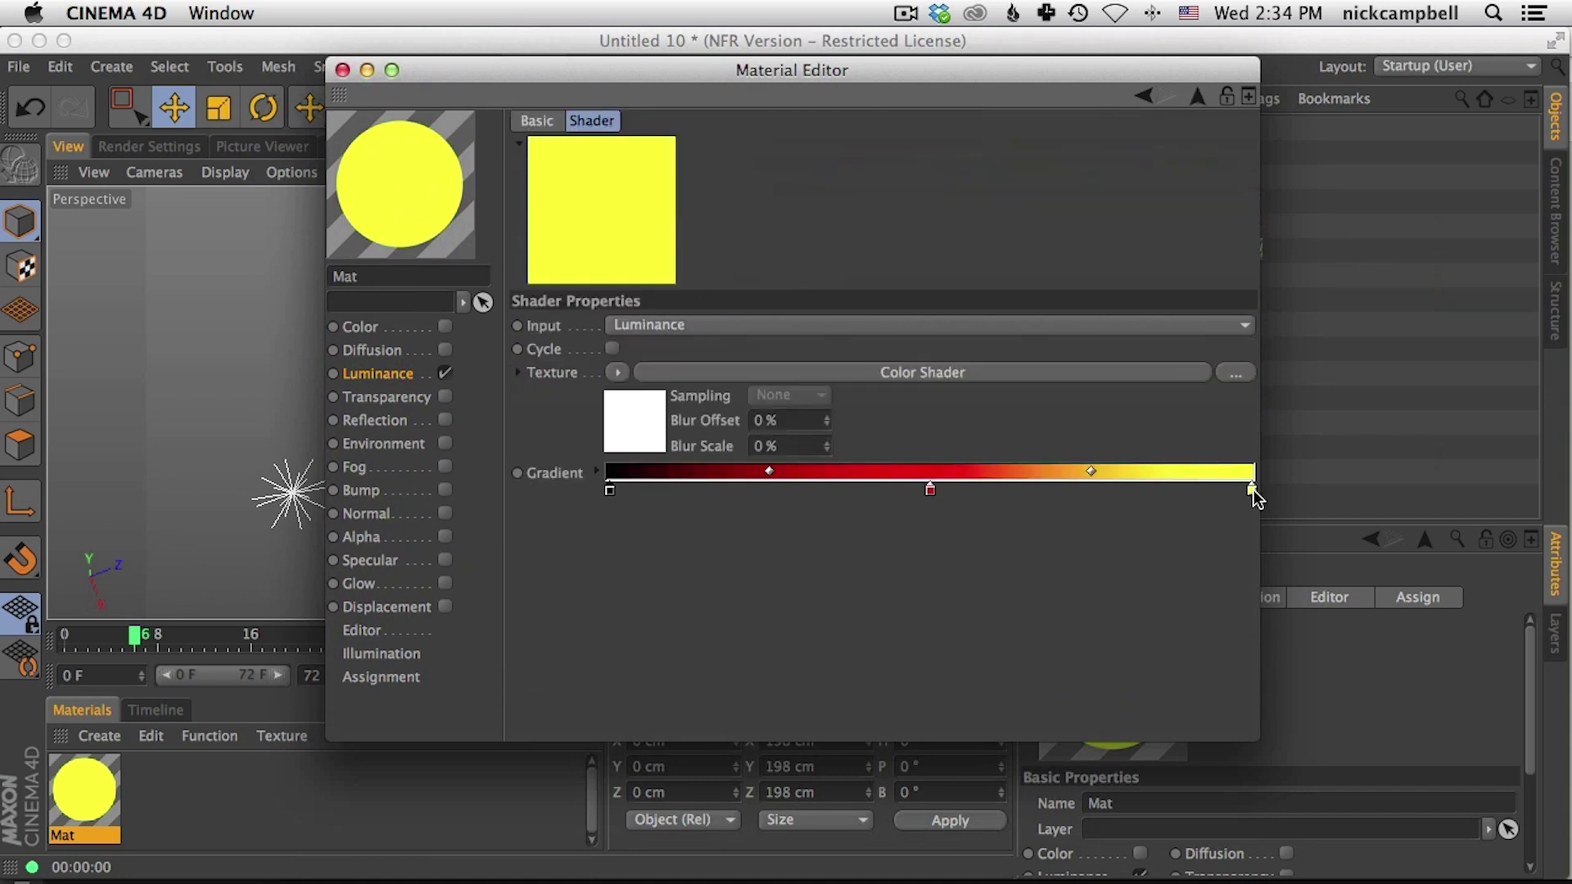
double_click(1253, 491)
mouse_move(1259, 450)
left_mouse_down()
mouse_move(1237, 456)
mouse_move(1250, 460)
mouse_move(1227, 434)
left_mouse_up()
left_click(1294, 587)
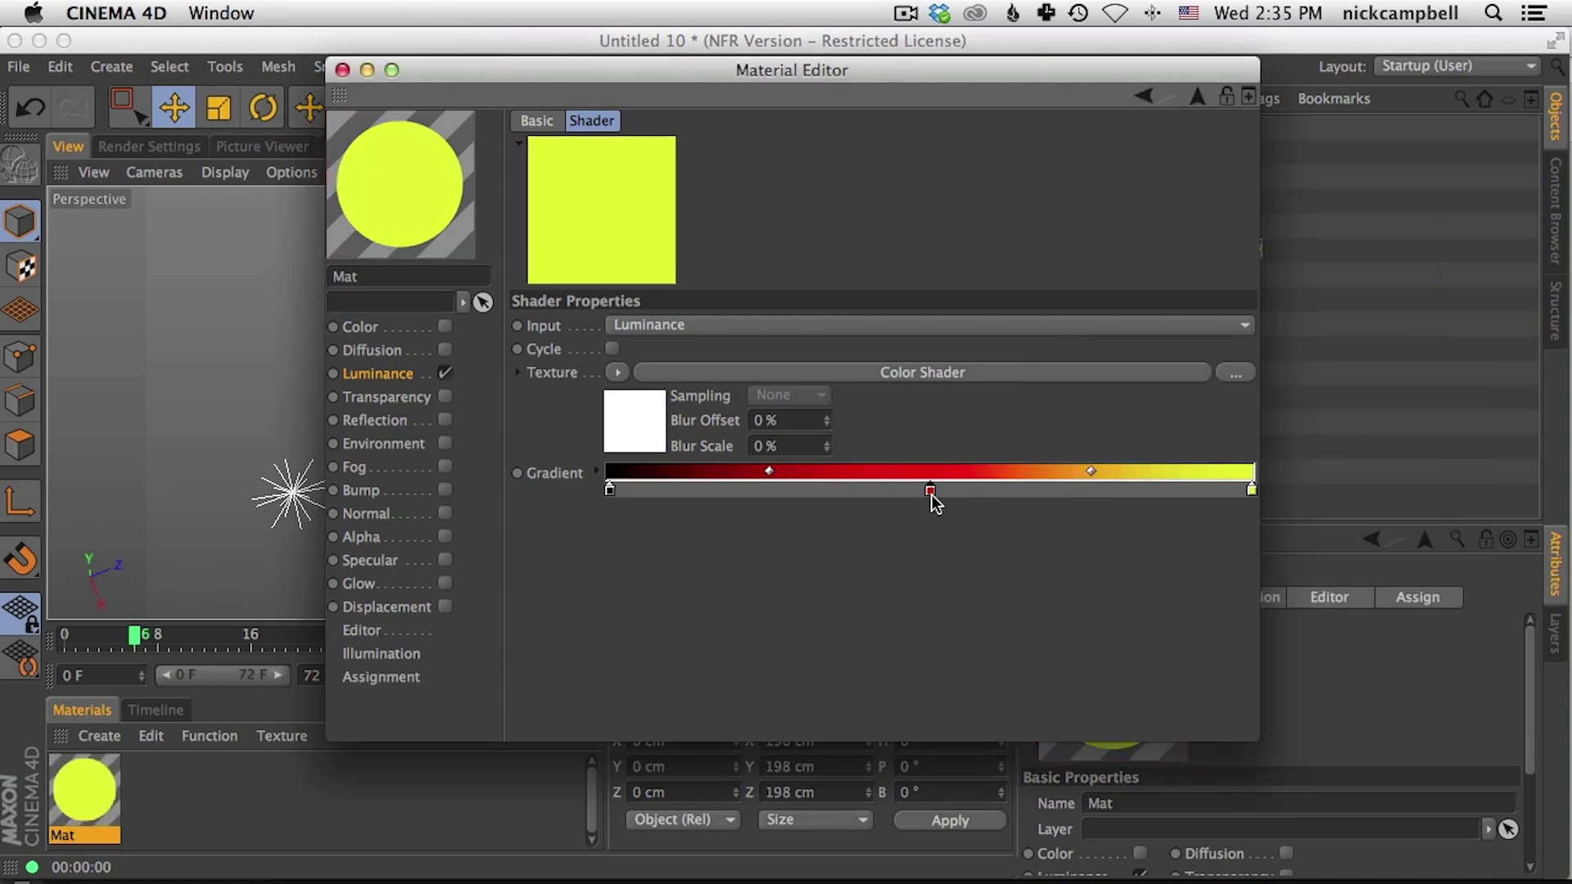
Step: Remove the red middle knot from the gradient and recolour the black knot to pale lilac, RGB 223, 204, 225
left_click_drag(930, 491, 740, 567)
double_click(611, 489)
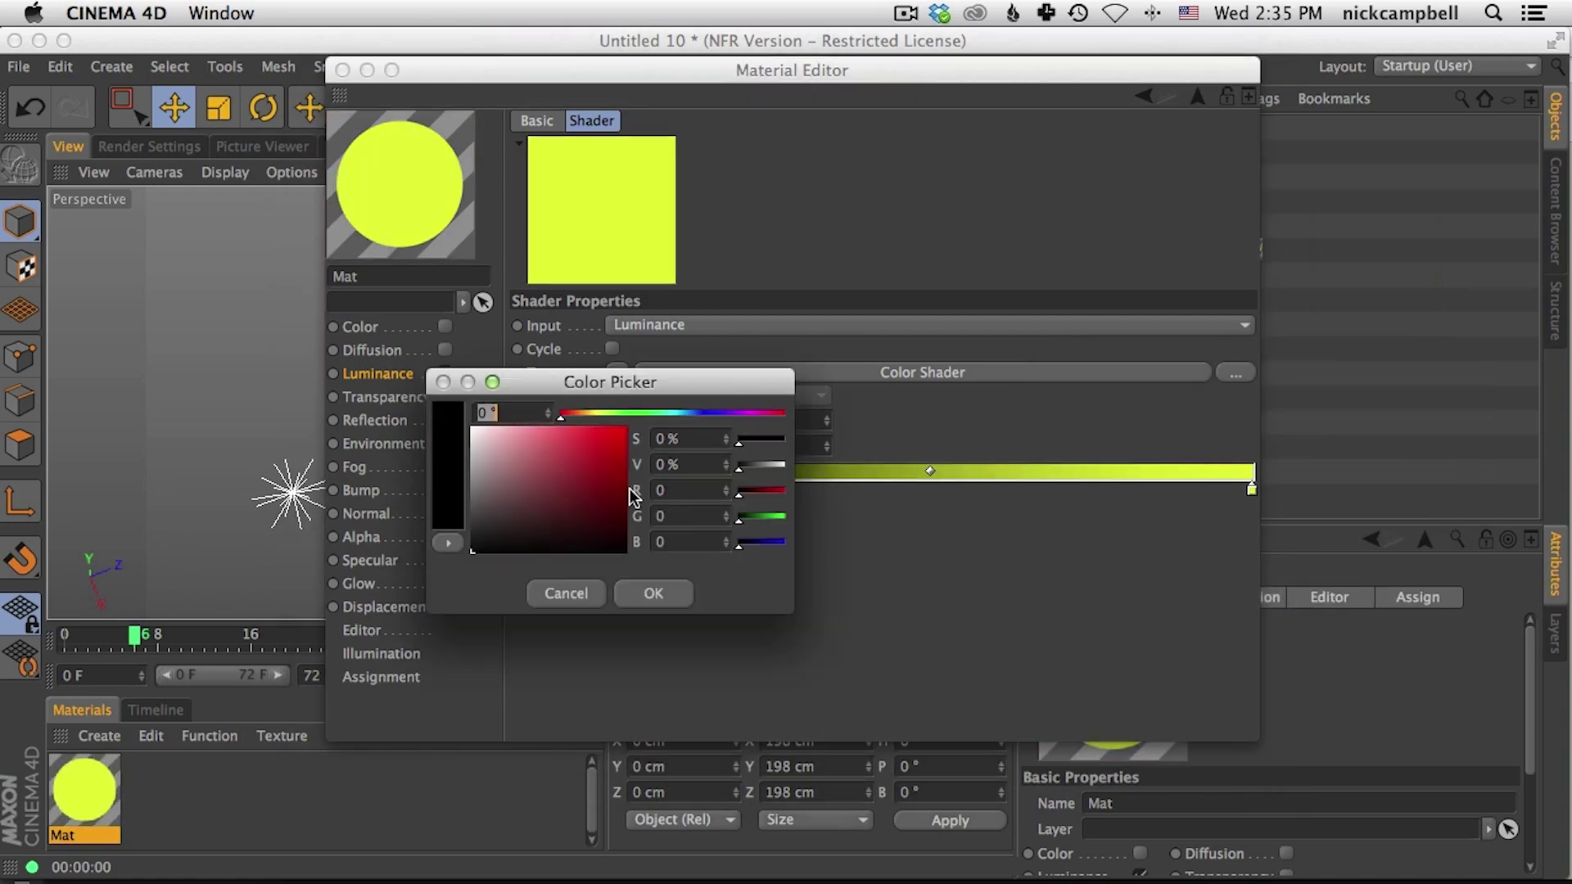
left_click_drag(628, 415, 744, 415)
left_click_drag(540, 449, 492, 445)
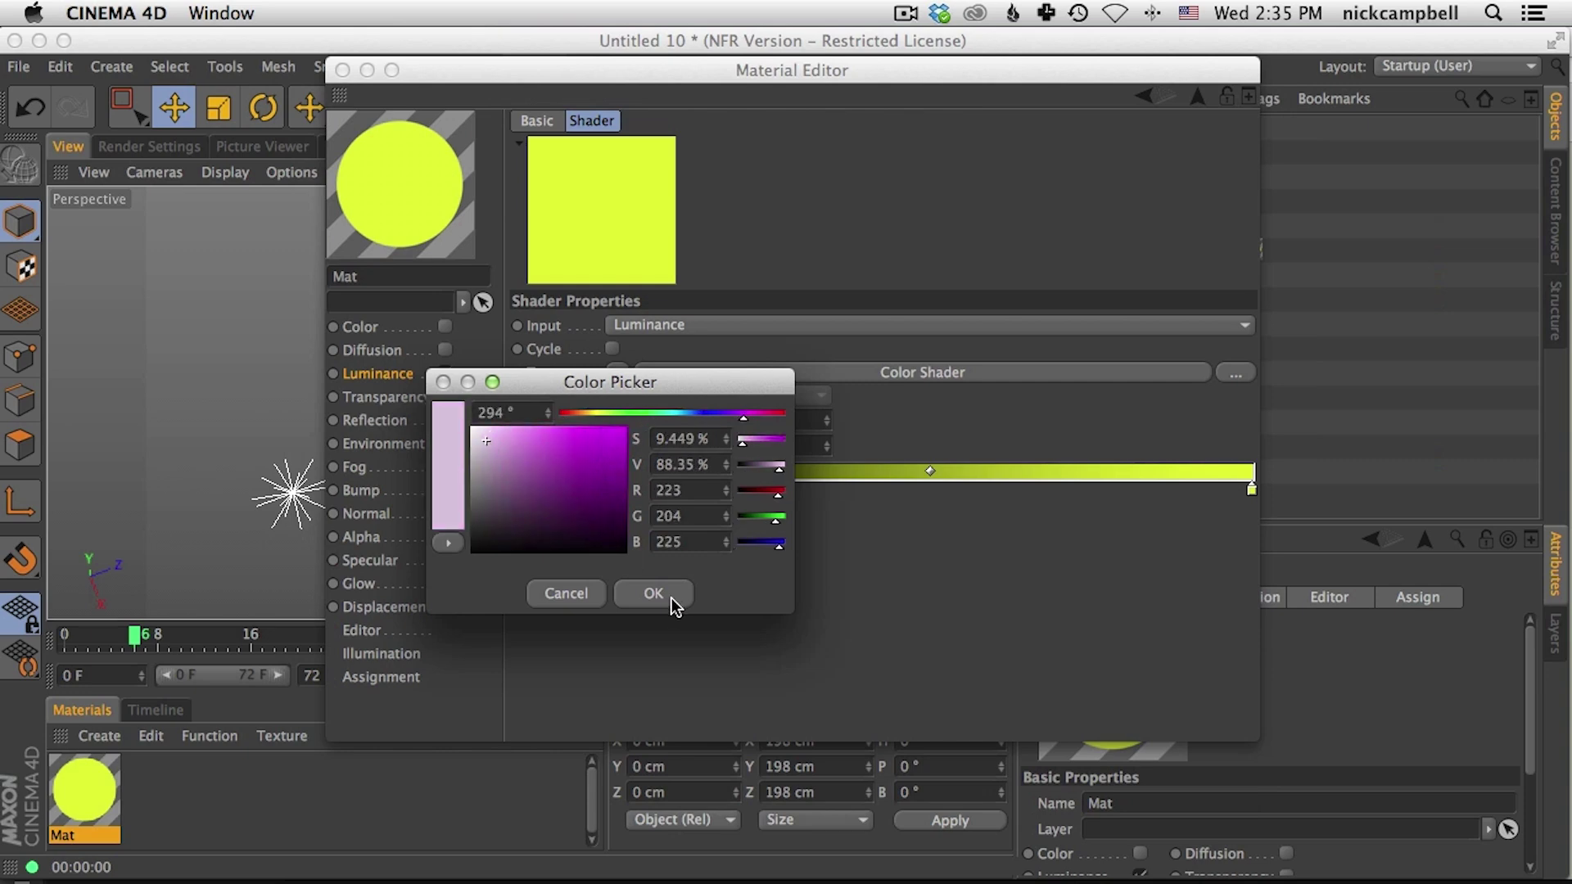
left_click(667, 596)
Step: Render the active view to check the gradient colours on the cloned spheres
left_click_drag(458, 70, 1095, 152)
left_click(573, 122)
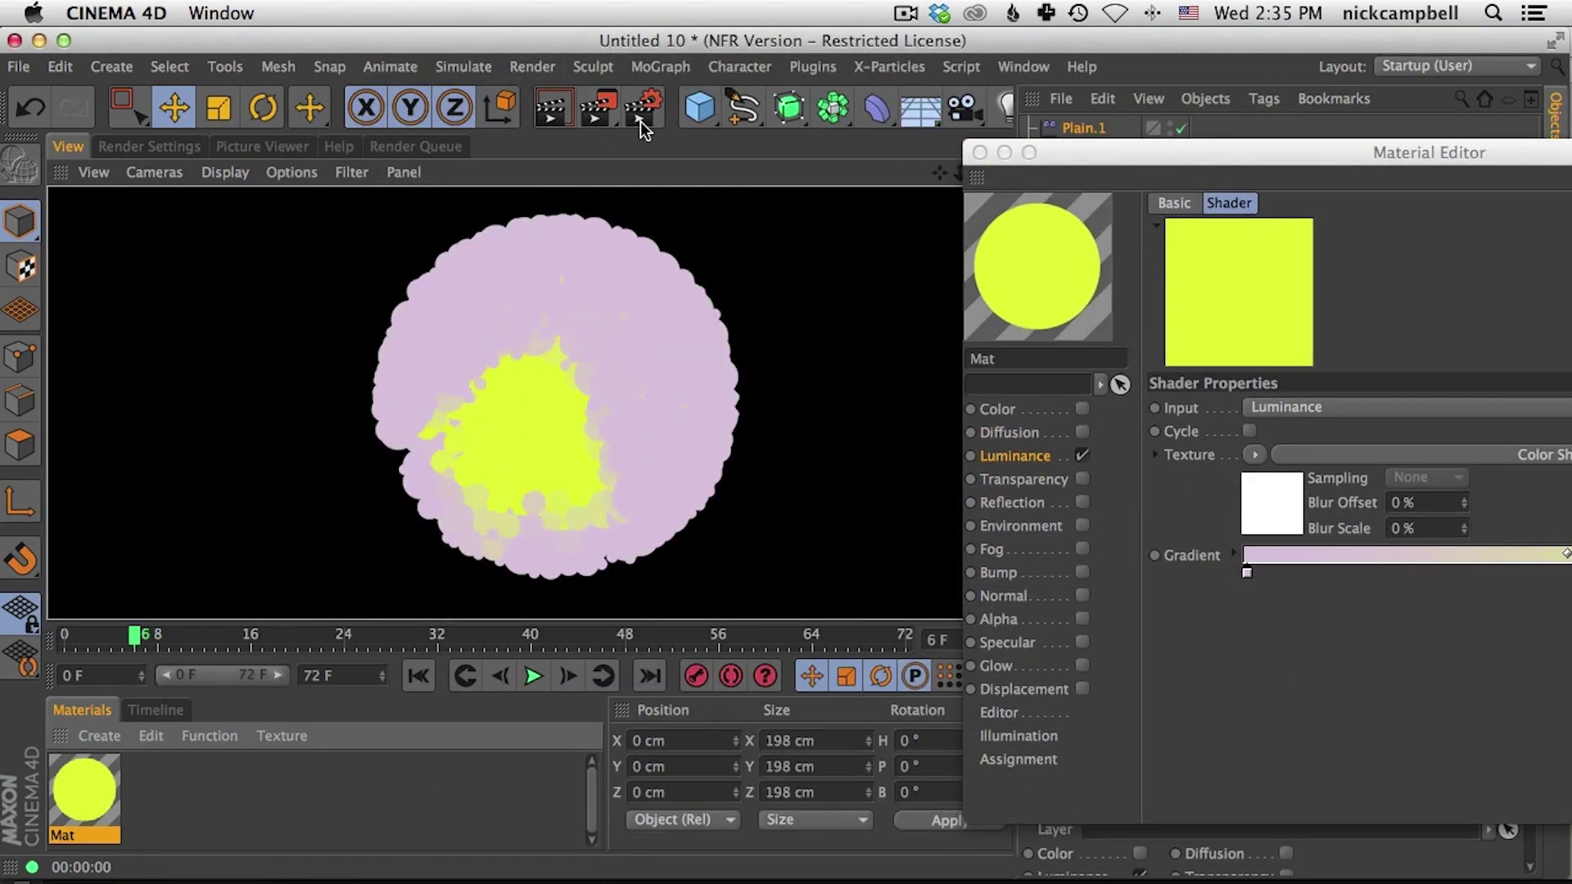
left_click_drag(1066, 144, 829, 53)
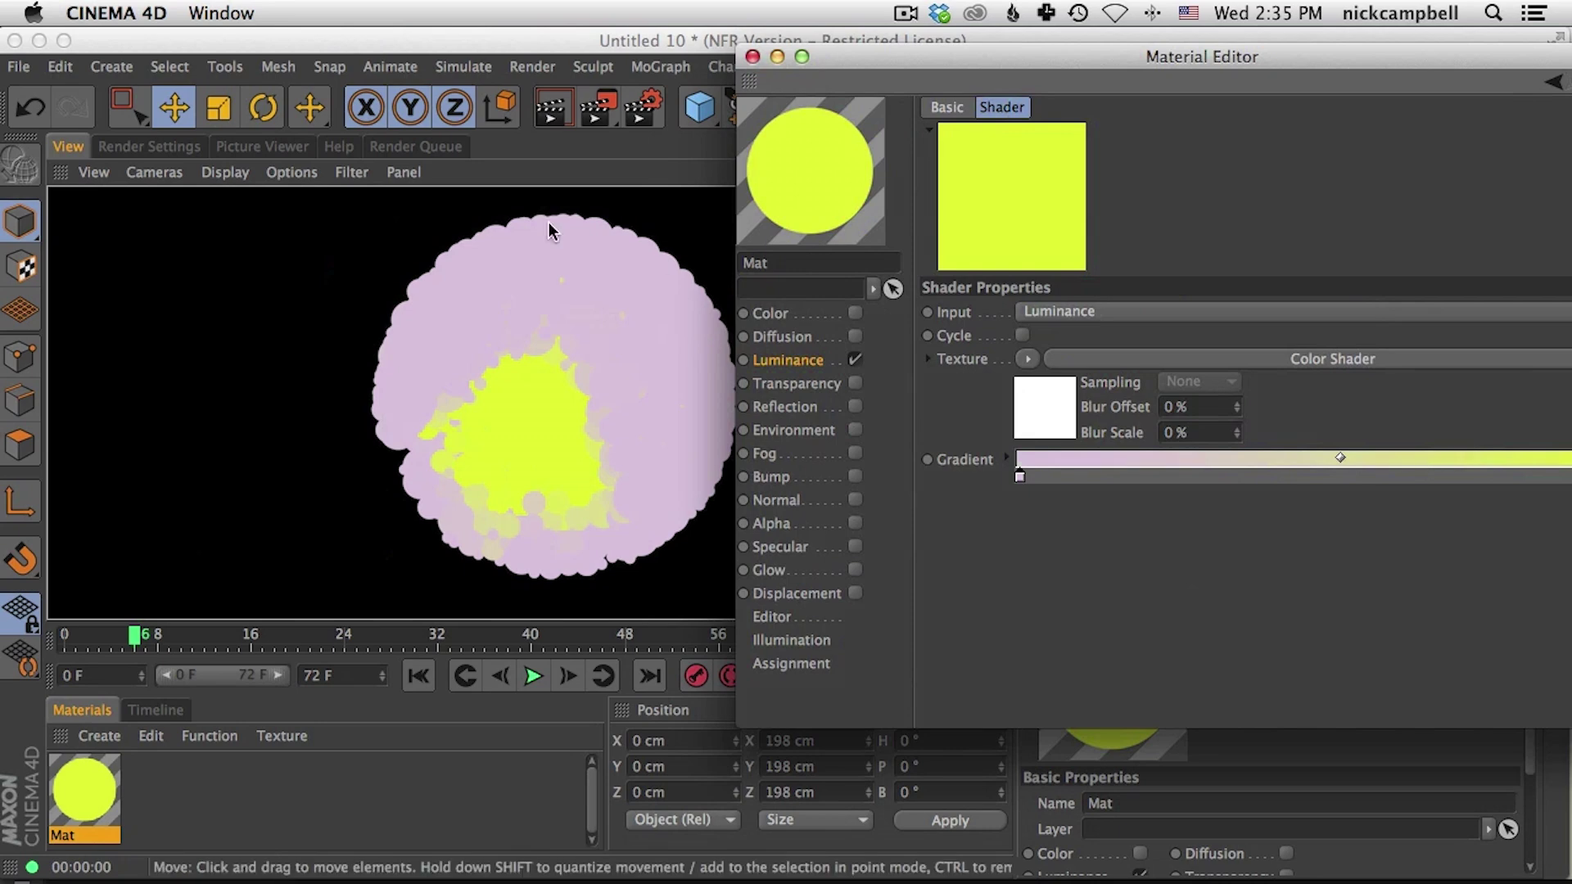
left_click_drag(969, 56, 686, 50)
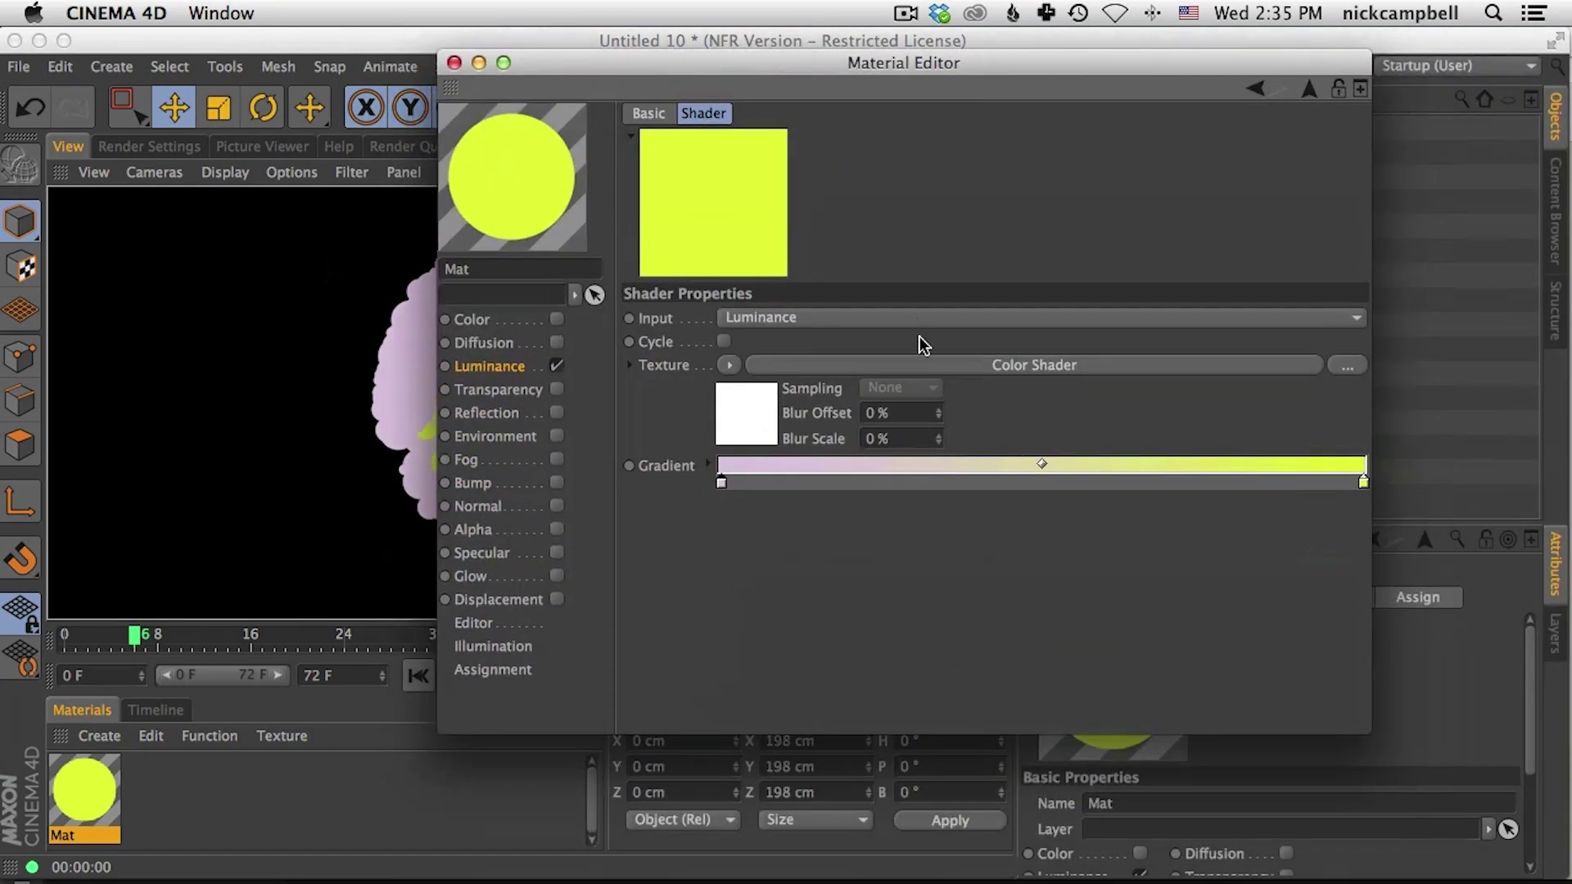
Step: Wrap the Colorizer in a Layer shader in the luminance texture and open the layer stack
left_click(516, 368)
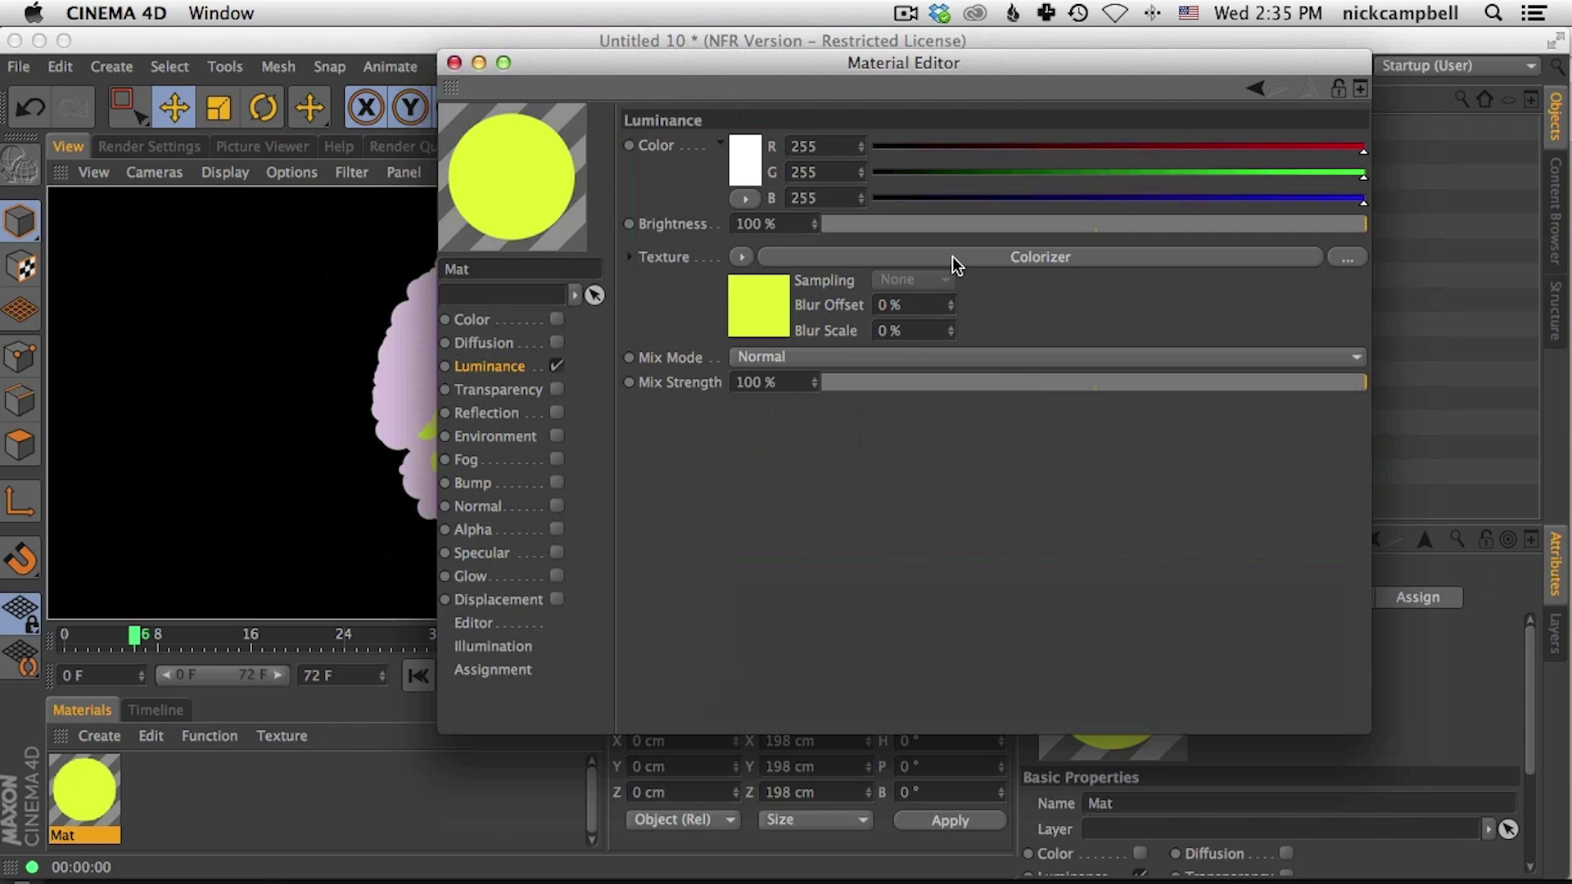
left_click_drag(794, 64, 775, 81)
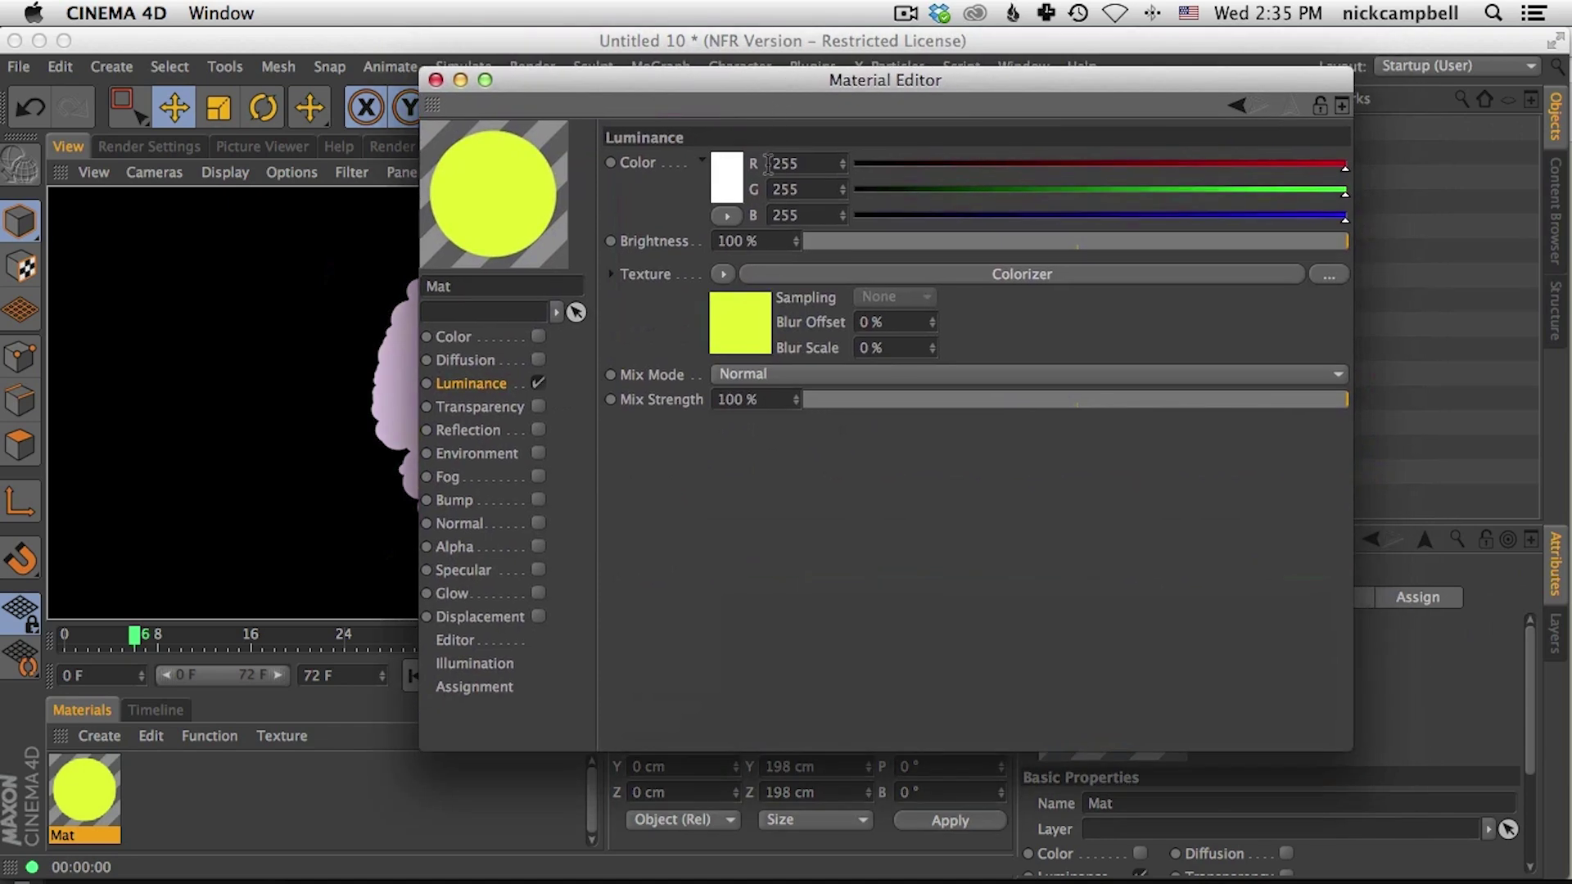
left_click(723, 275)
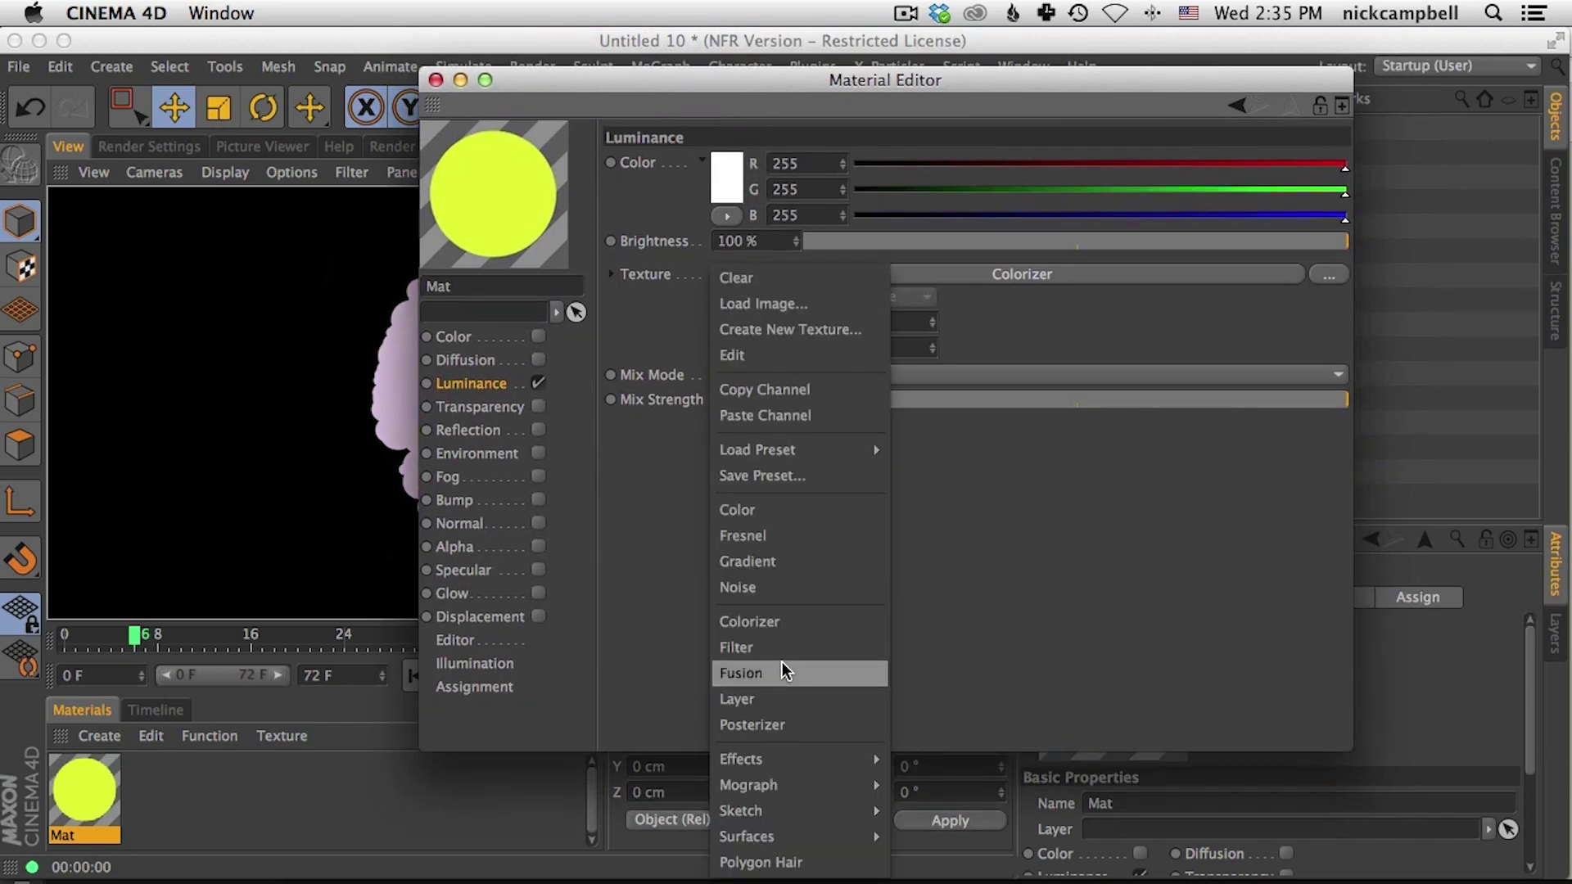
left_click(783, 696)
left_click(868, 272)
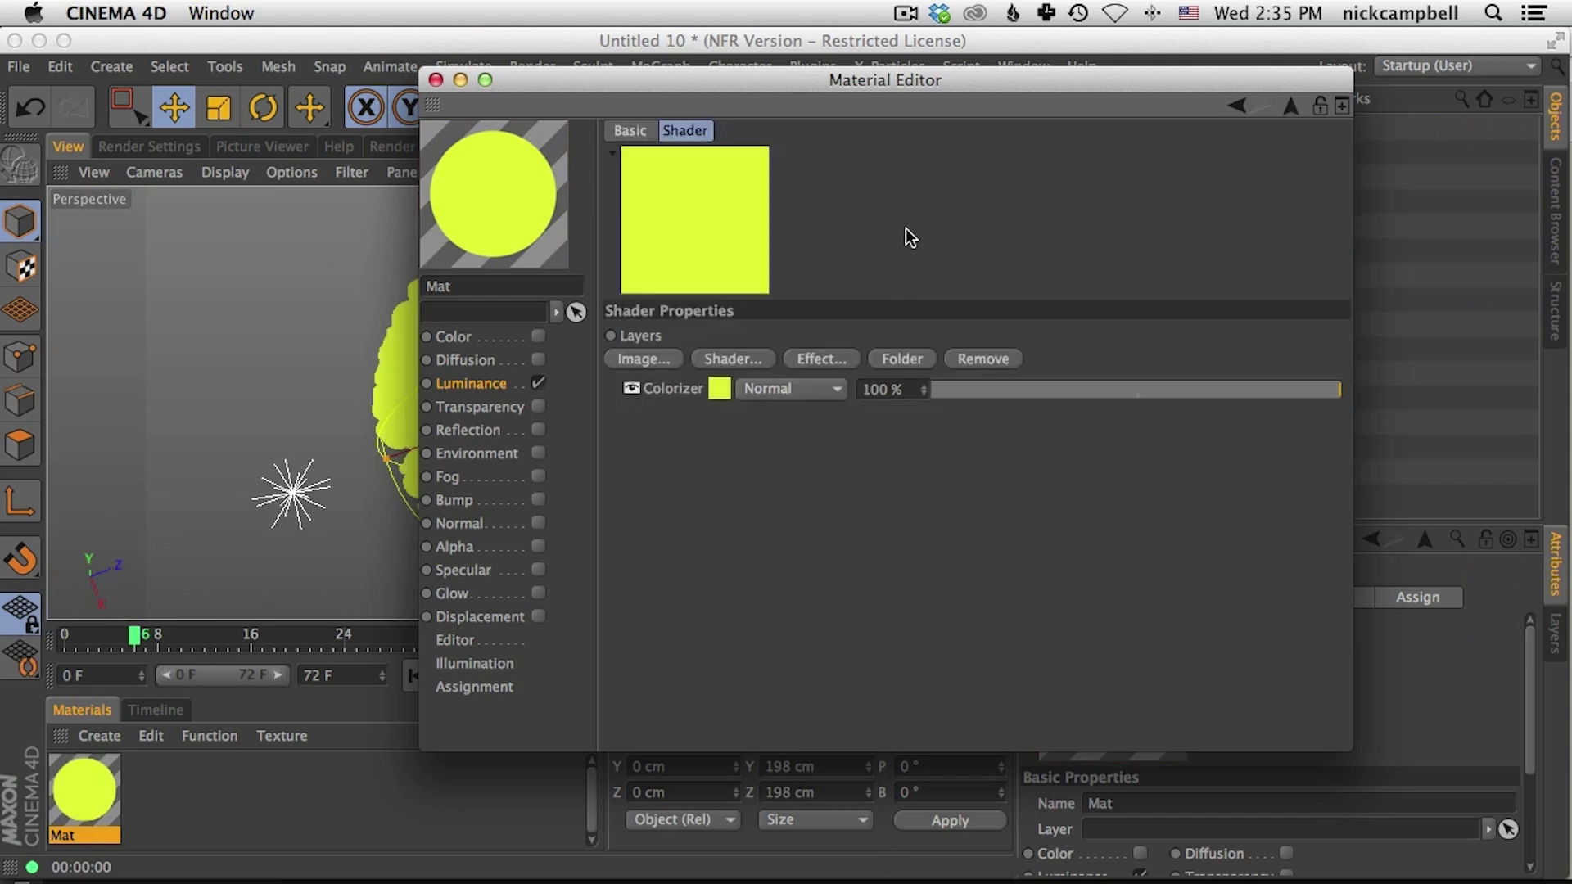
Step: Add a ChanLum effect shader above the Colorizer in the layer stack
left_click_drag(881, 90, 889, 114)
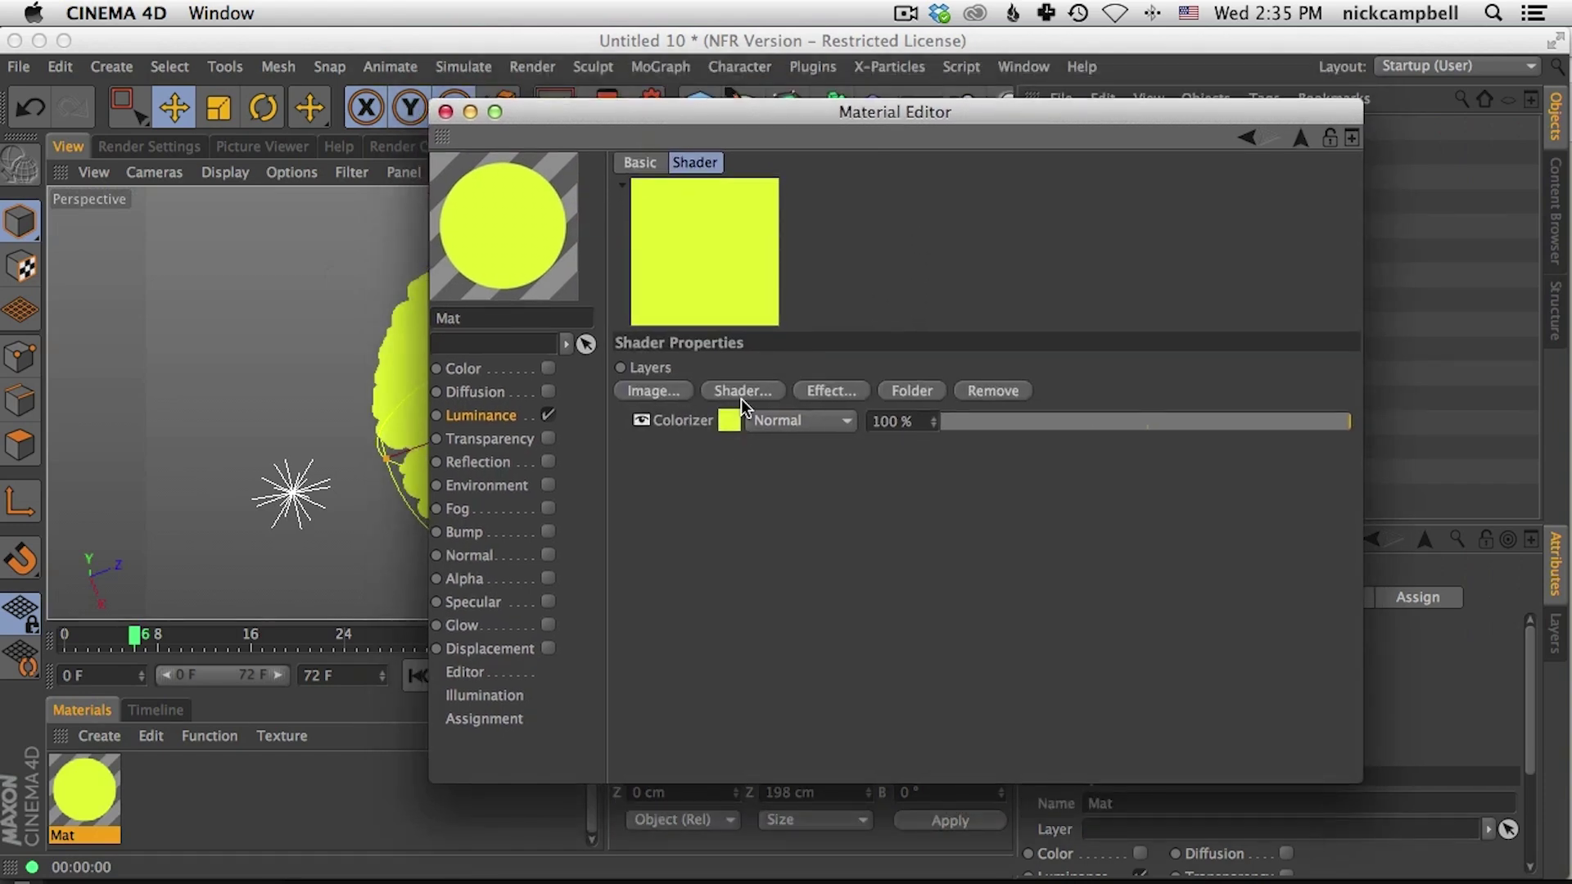
mouse_move(721, 110)
left_mouse_down()
mouse_move(994, 97)
mouse_move(742, 99)
left_mouse_up()
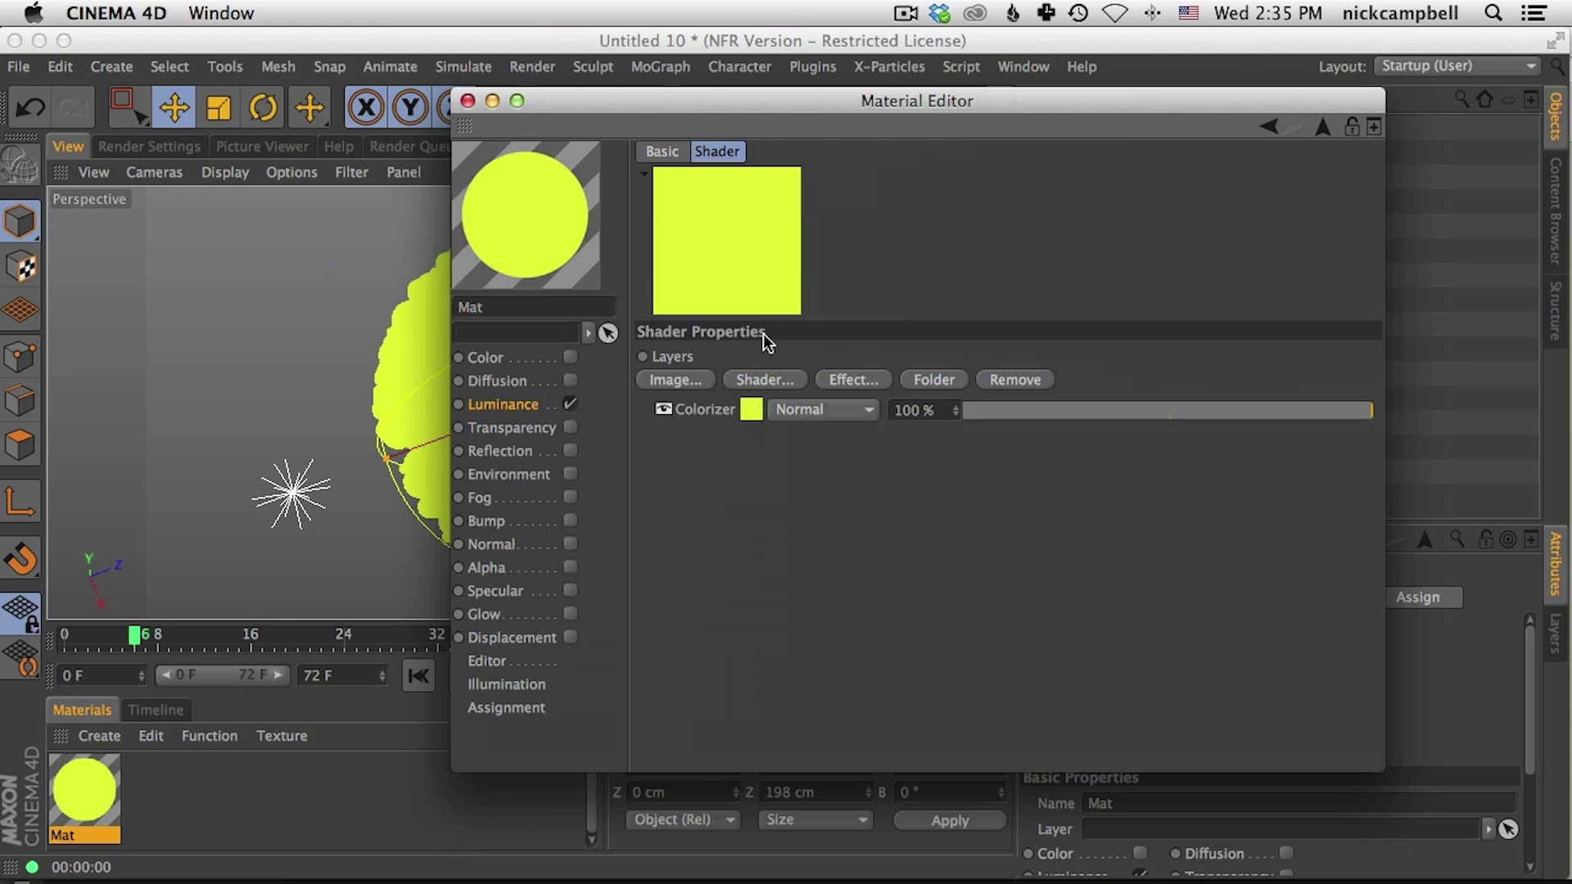
left_click(758, 380)
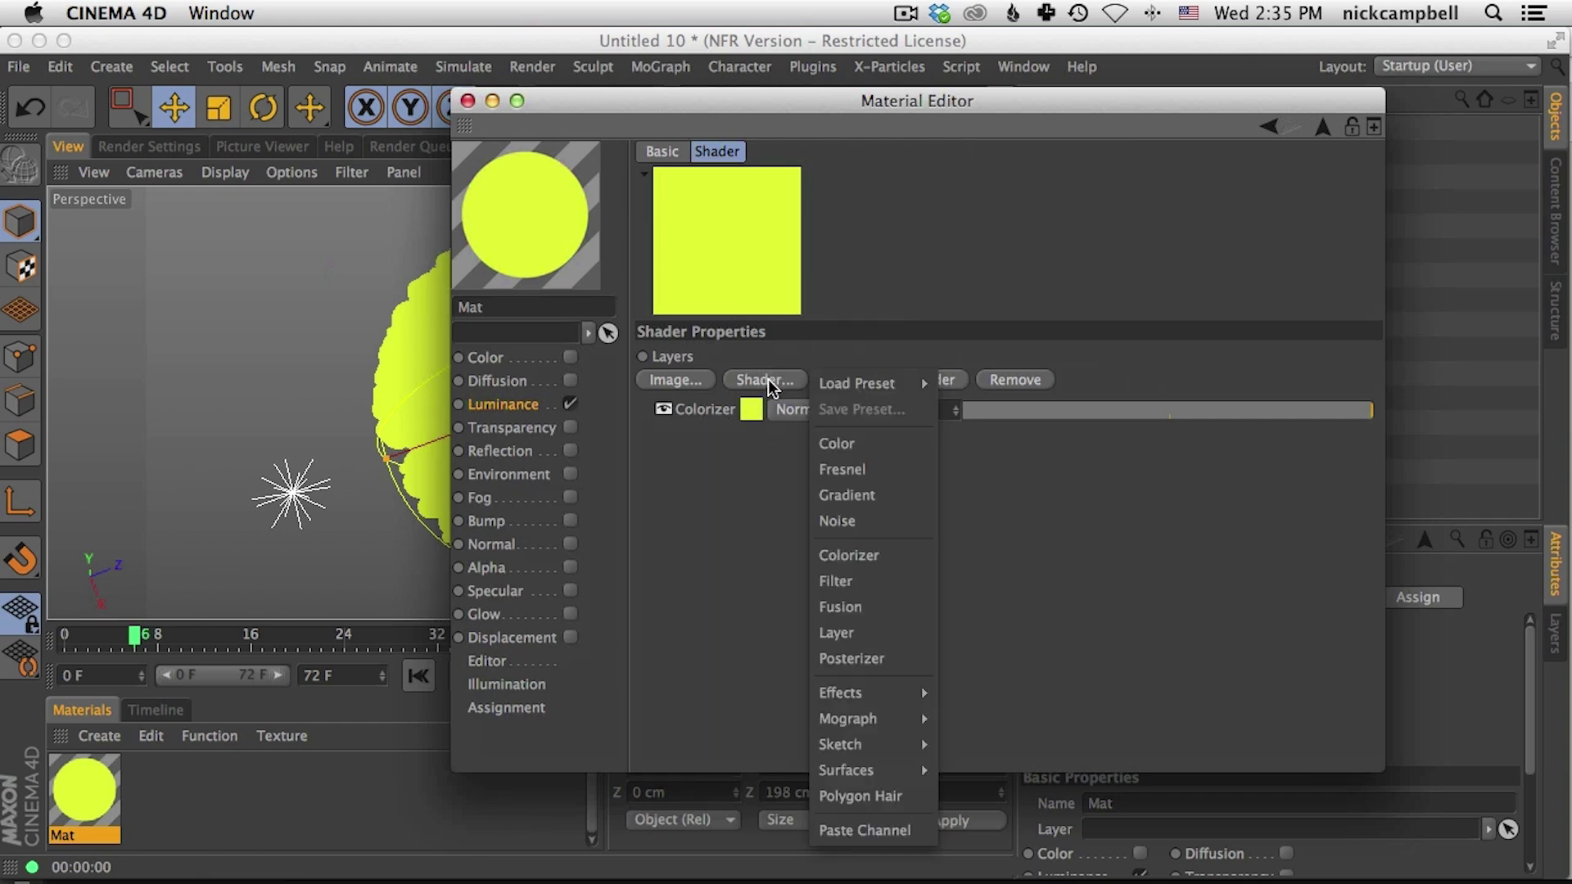
mouse_move(868, 721)
mouse_move(878, 690)
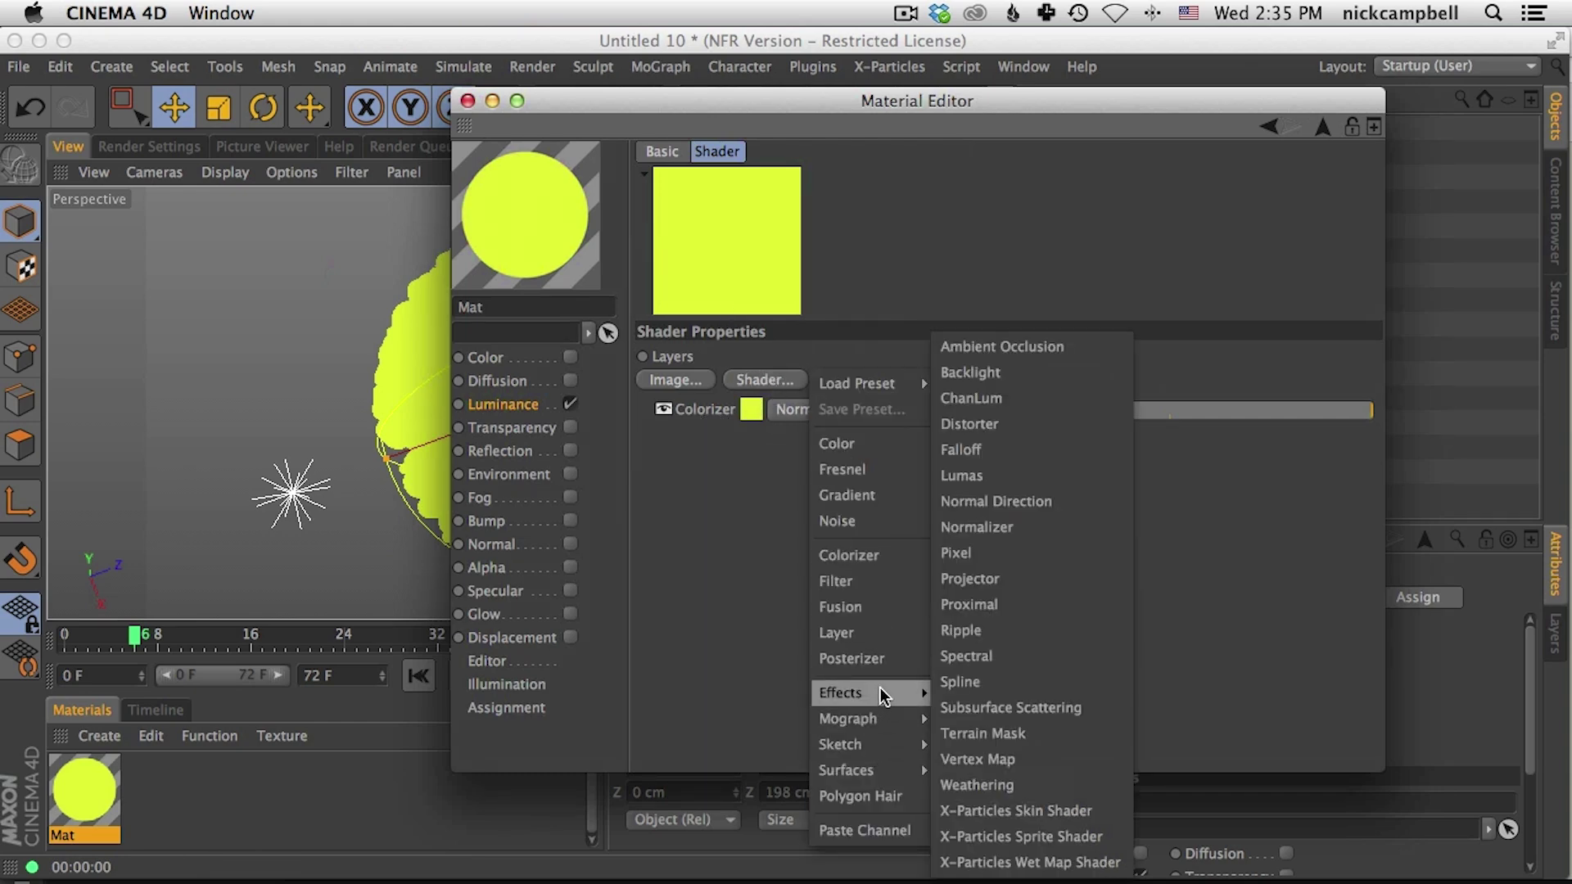
left_click(974, 395)
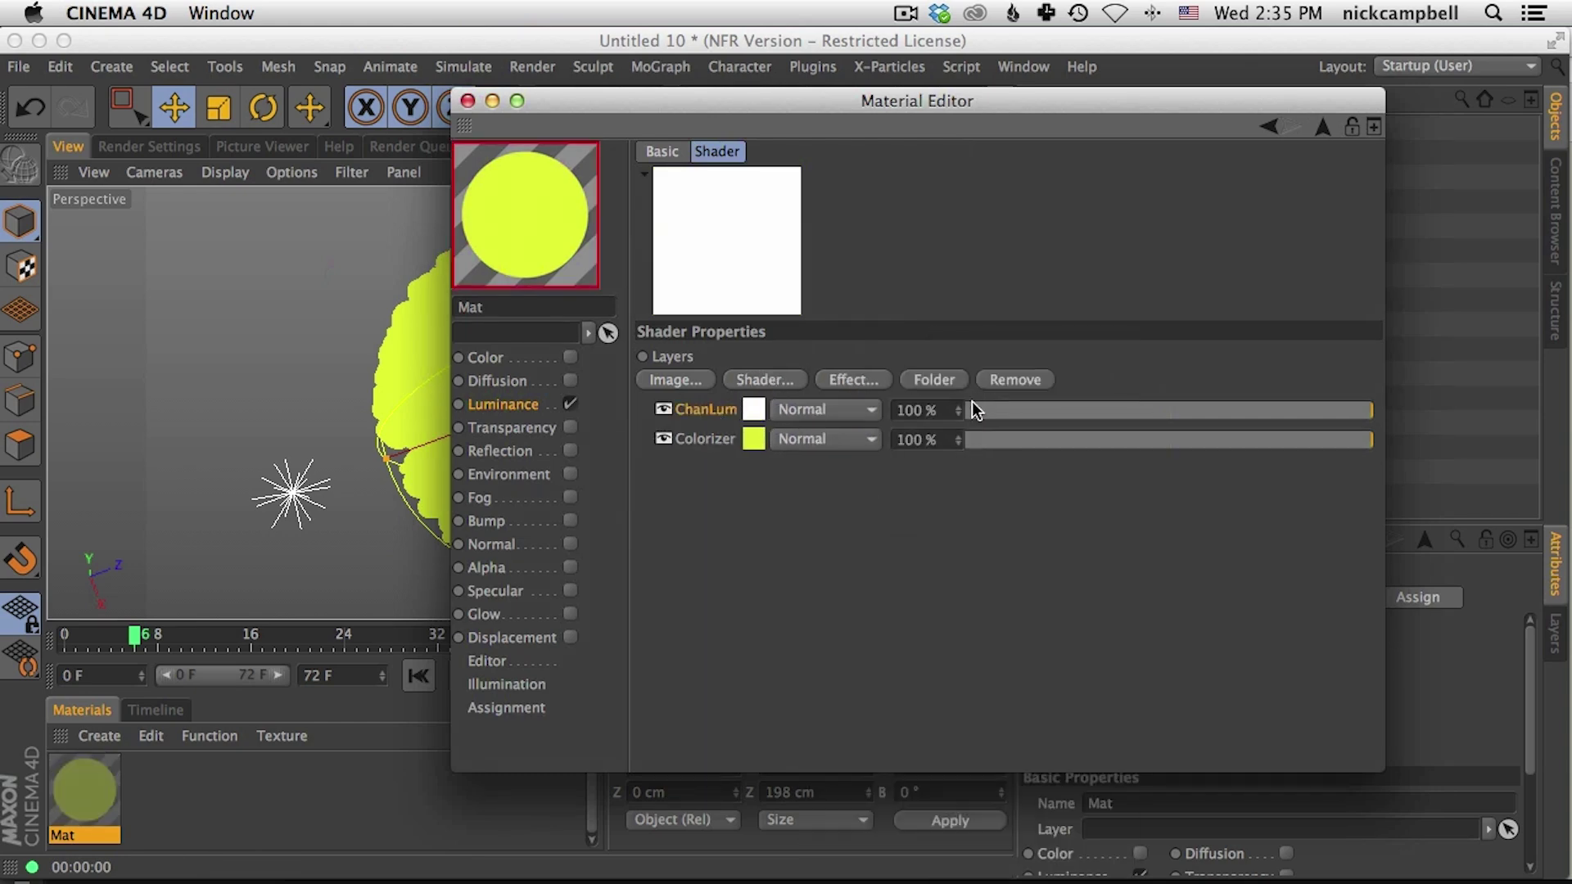
Step: In the ChanLum shader, turn off Gaussian and set the sample type to Along Normal
left_click(750, 410)
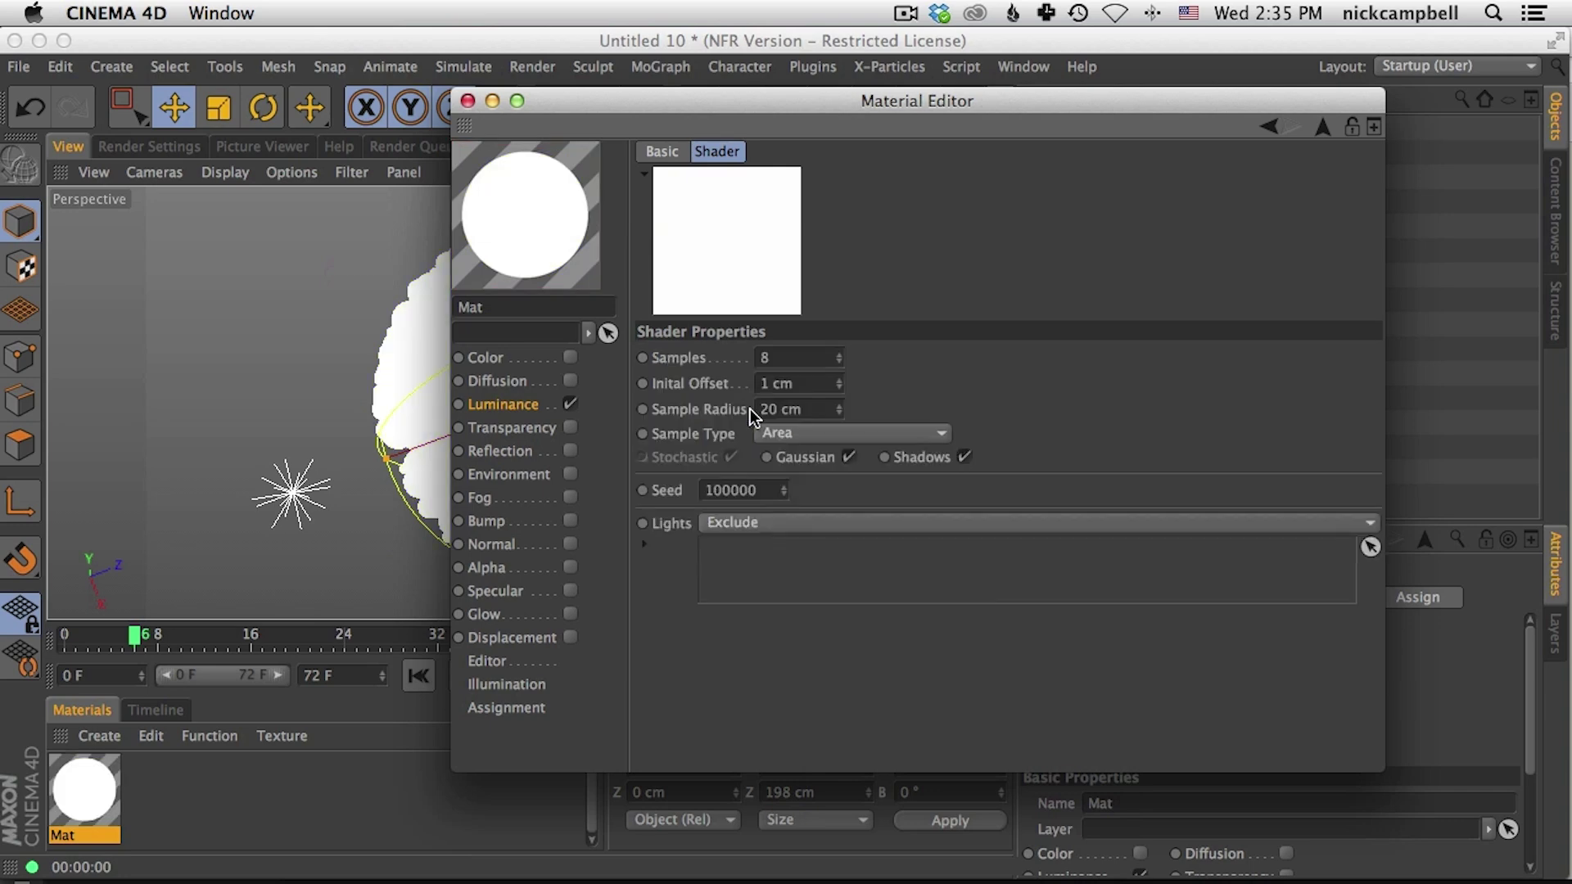
left_click(850, 457)
left_click(842, 431)
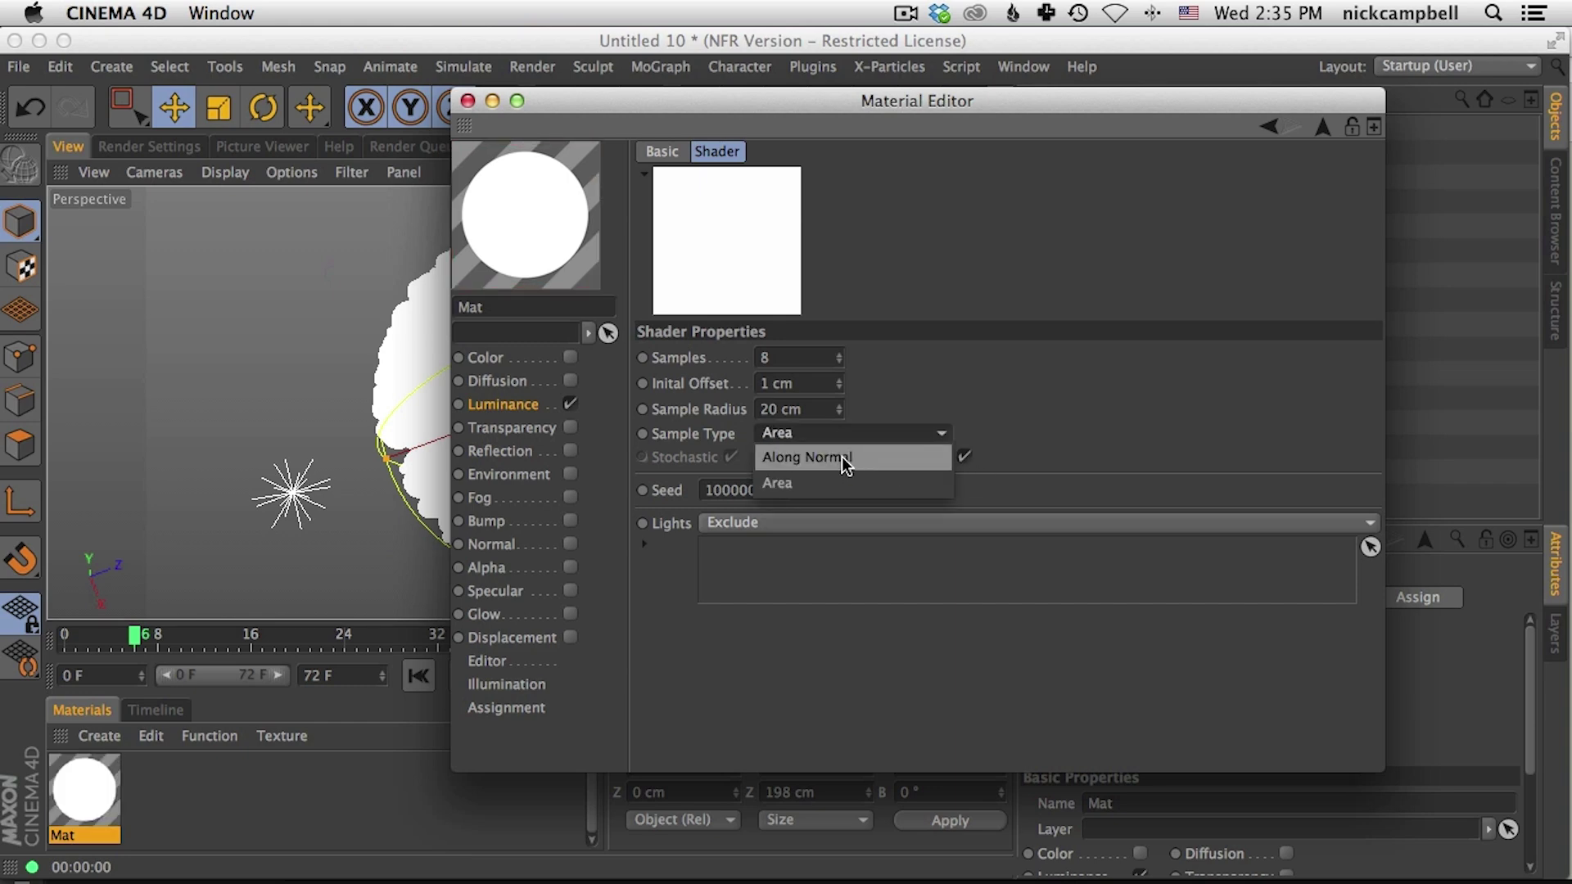
left_click(842, 455)
Step: Enable both Light.1 and Light and render the active view to check the ChanLum shading
left_click_drag(804, 101, 995, 40)
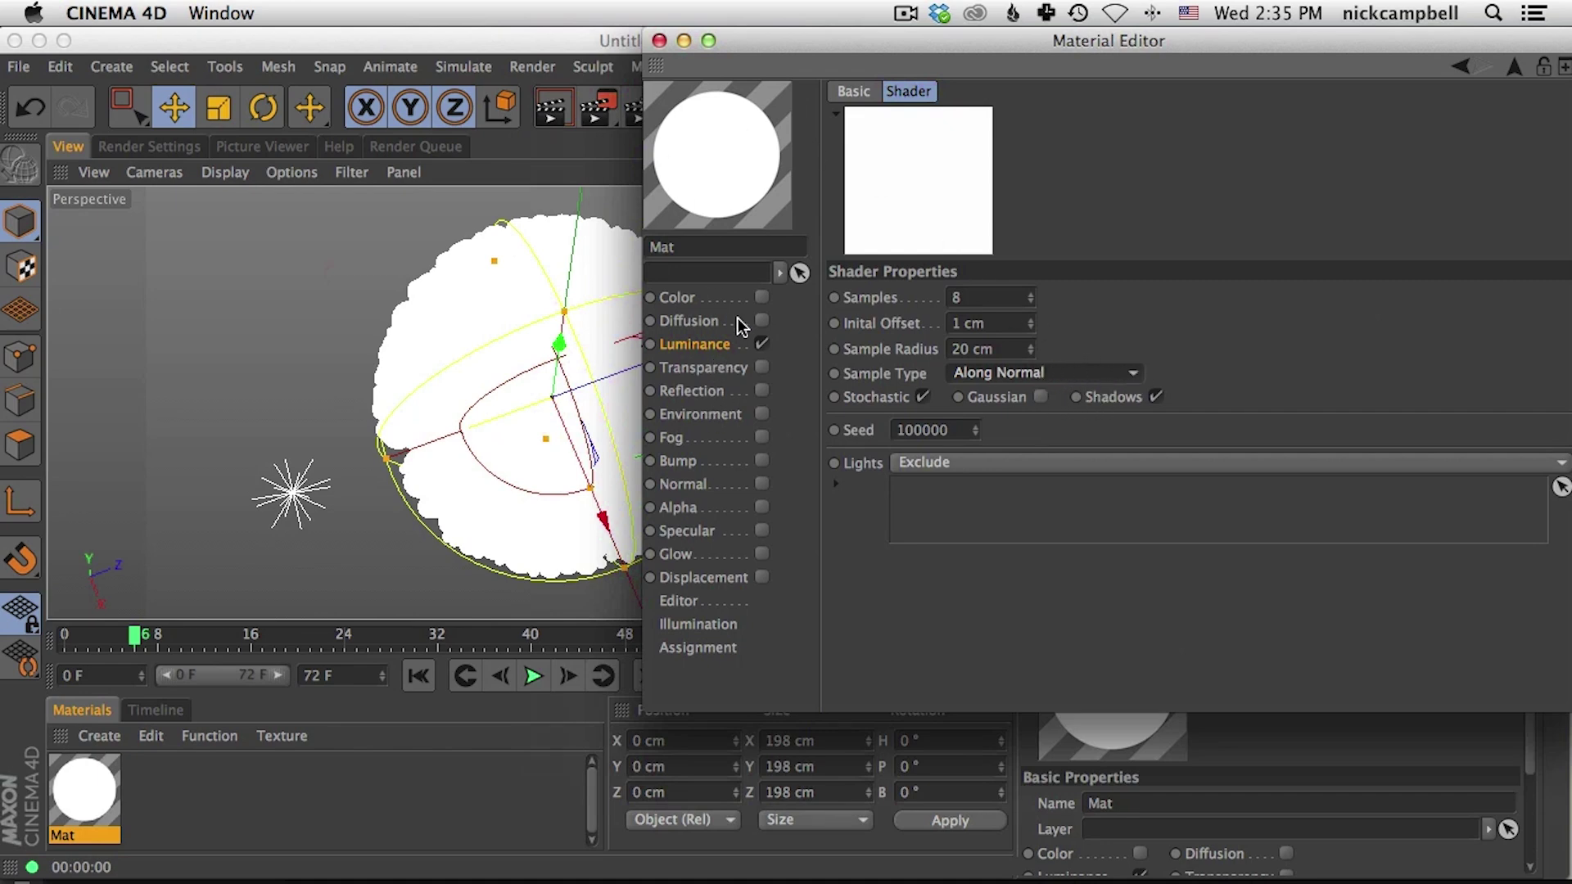
left_click_drag(773, 44, 702, 19)
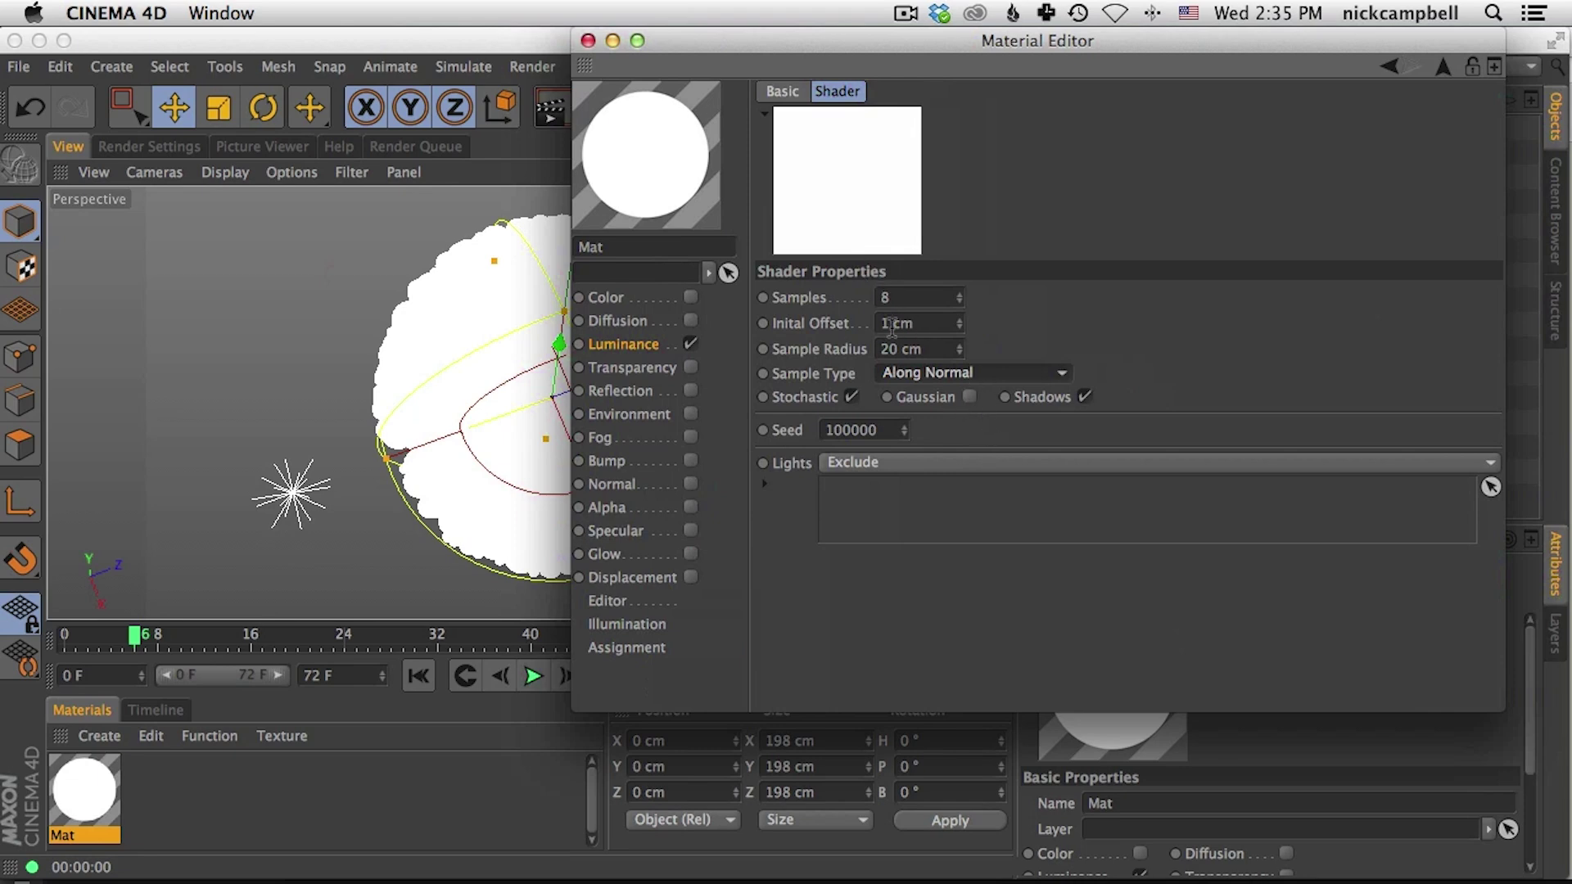
left_click_drag(724, 42, 1028, 42)
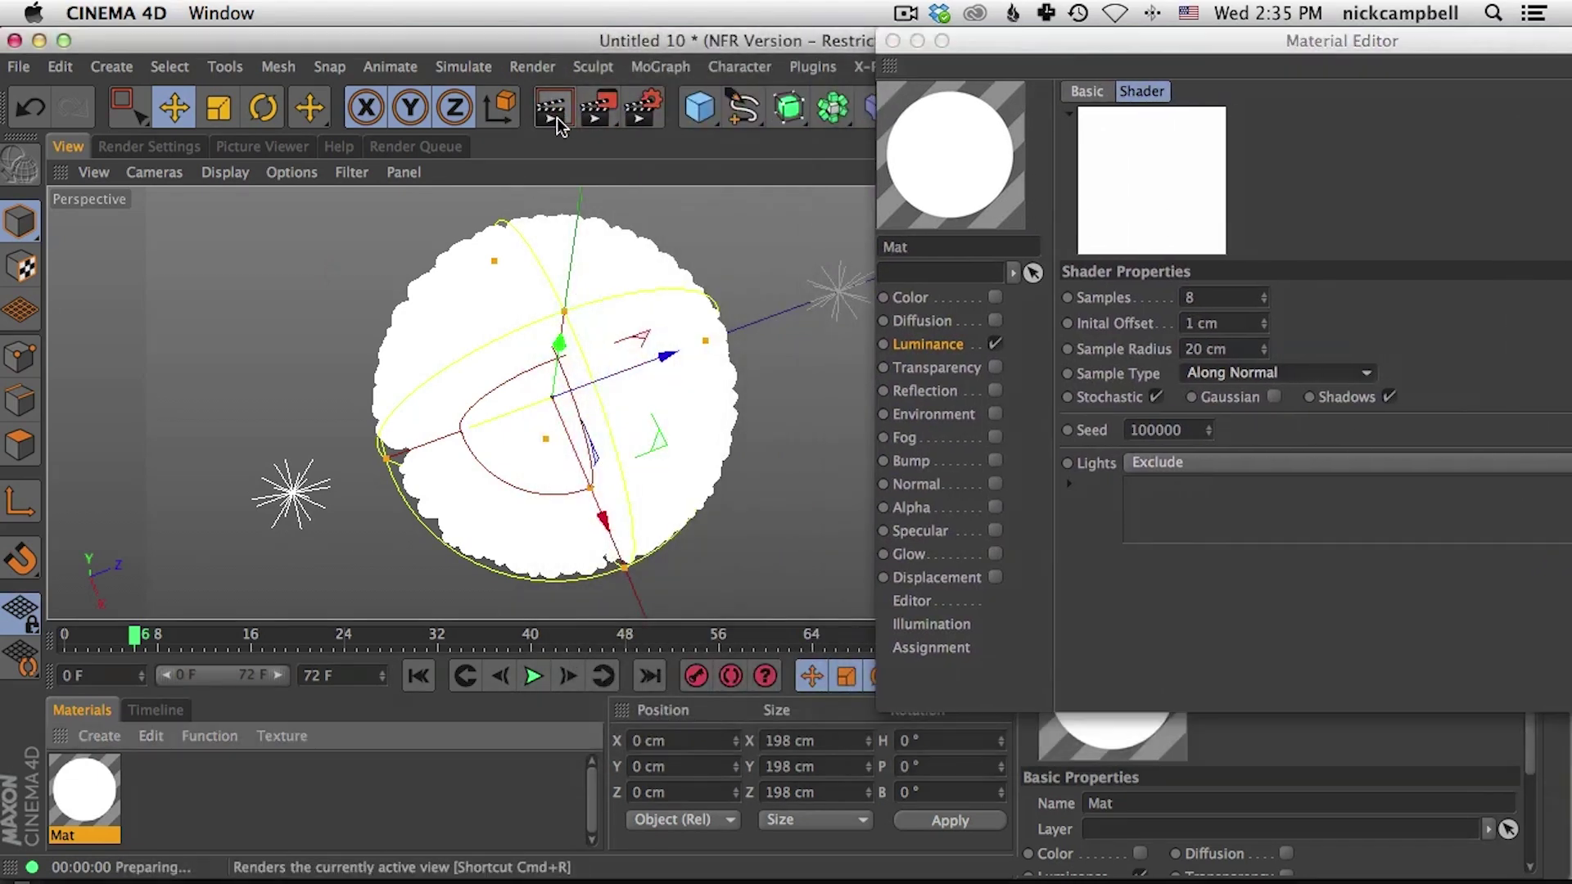
left_click(543, 131)
left_click_drag(1012, 41, 1153, 362)
left_click(1182, 152)
left_click(1181, 176)
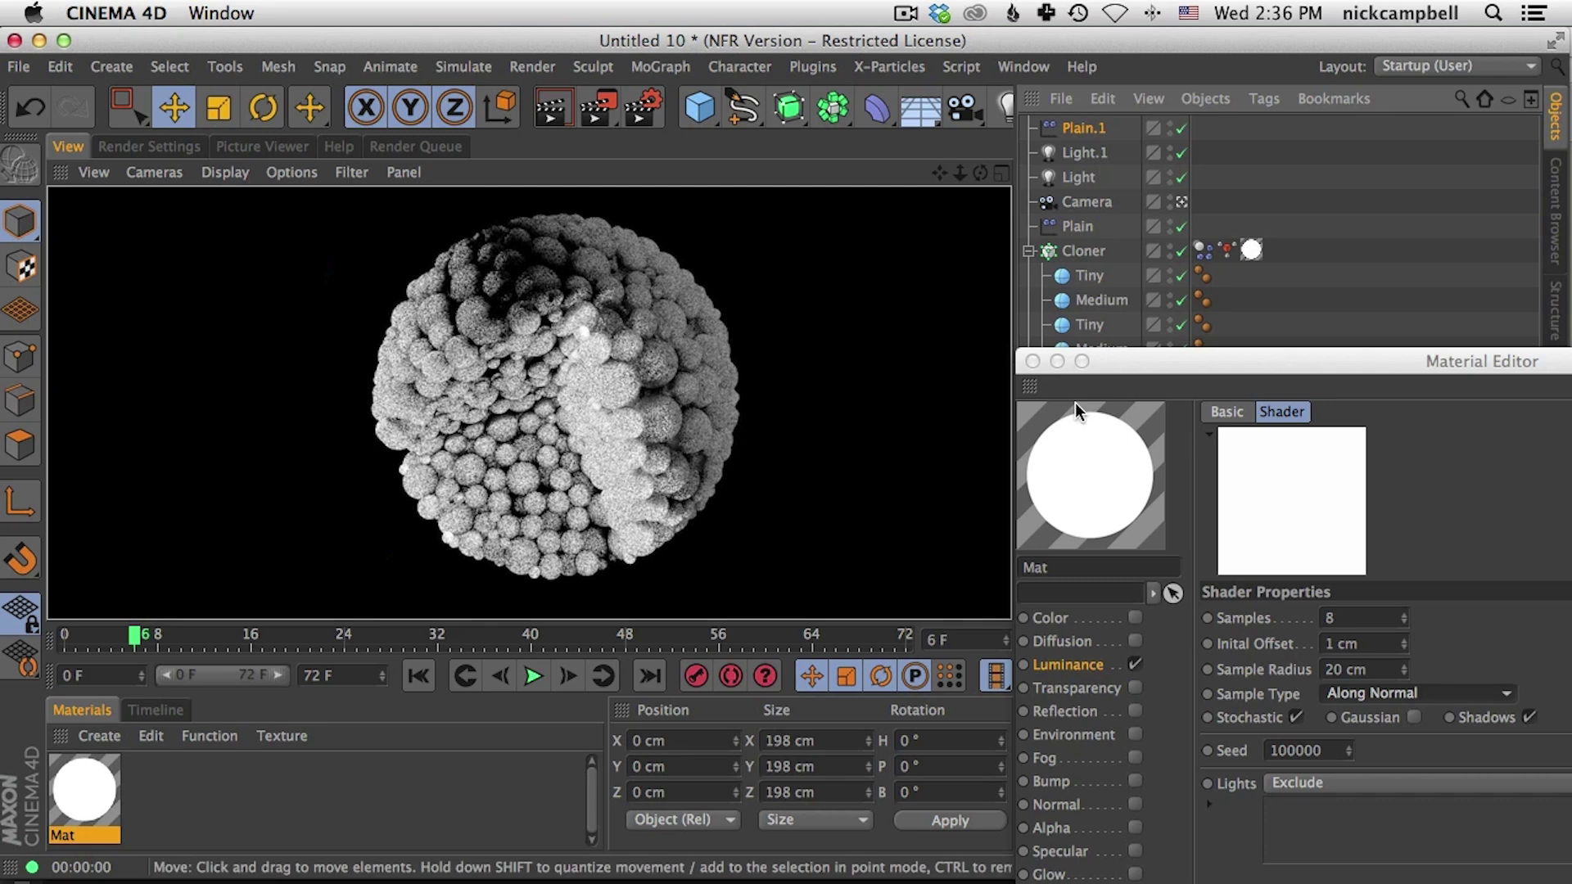
Step: Set the ChanLum layer's blend mode to Multiply and render the active view
left_click_drag(1136, 365, 532, 153)
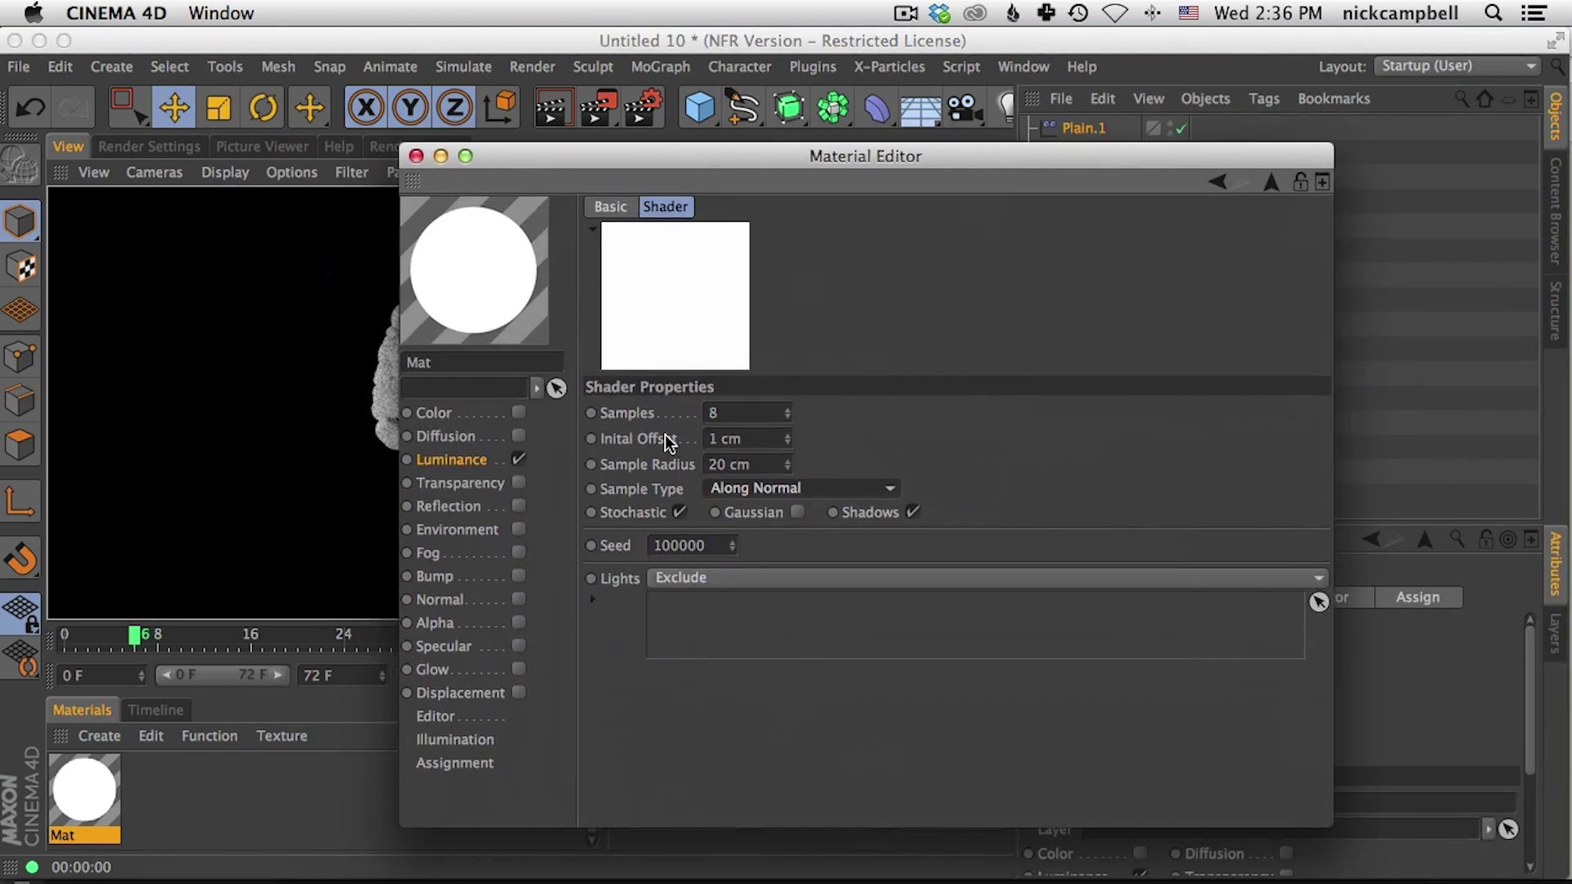
left_click(1269, 184)
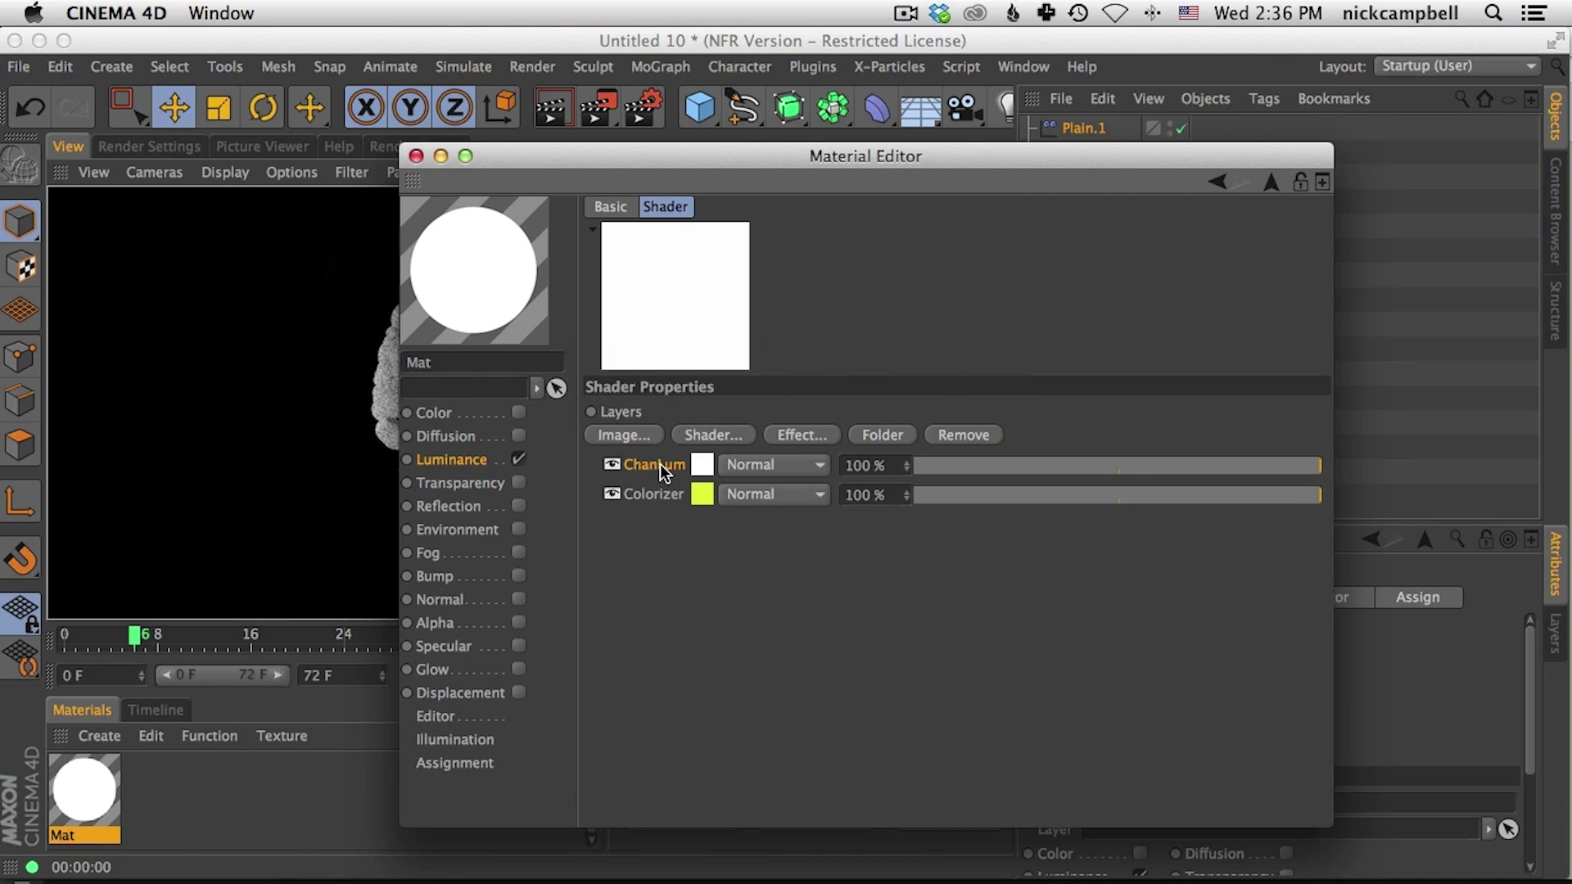
left_click(770, 478)
left_click(748, 352)
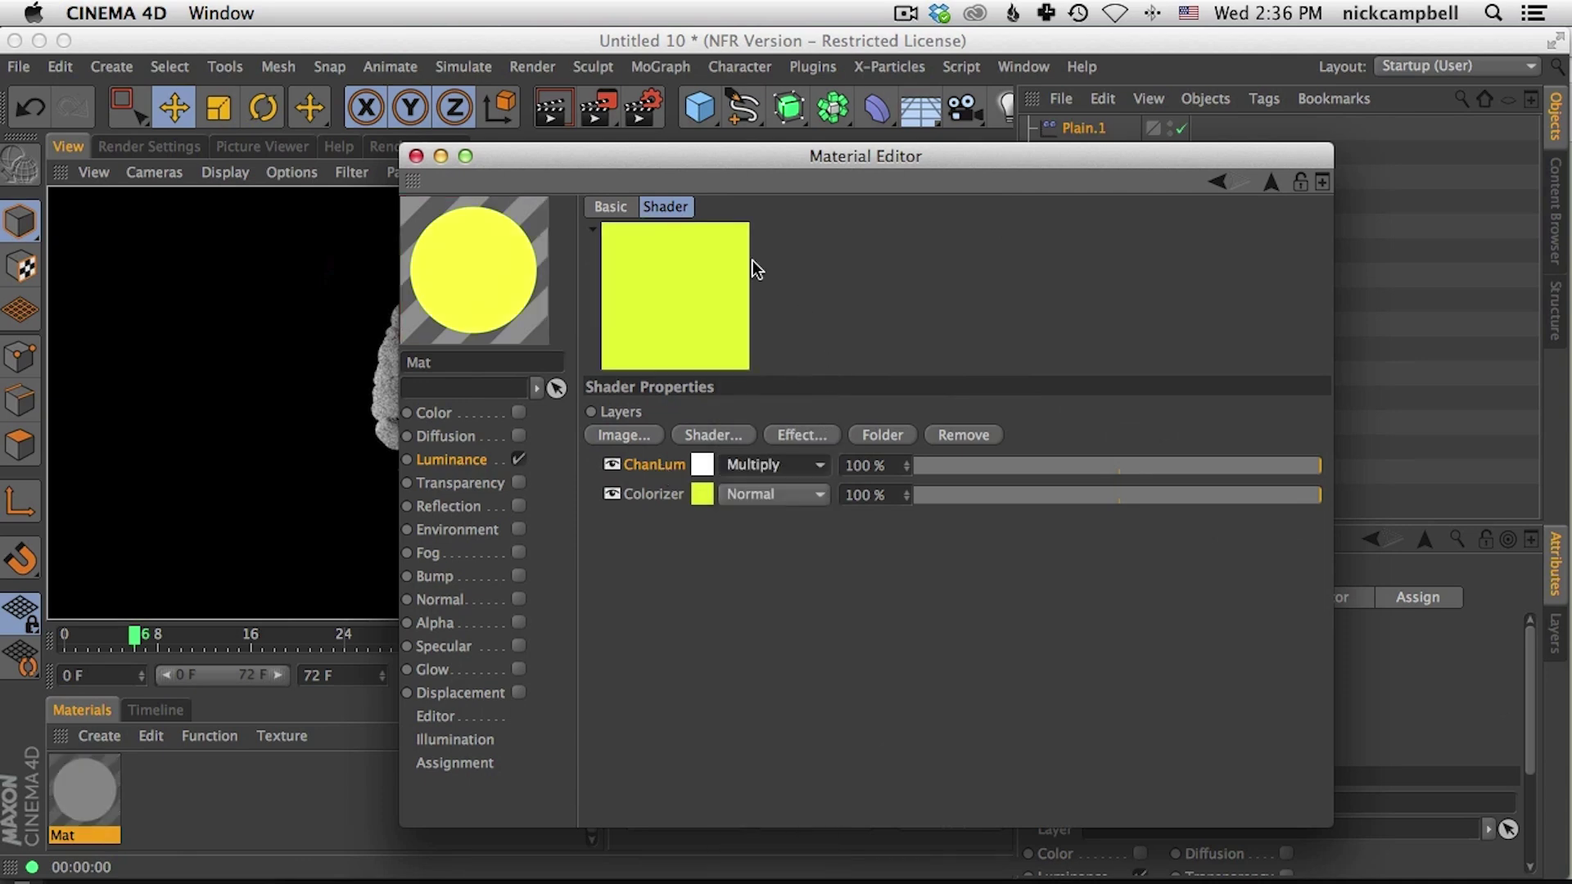
left_click(560, 112)
left_click_drag(599, 157, 1046, 159)
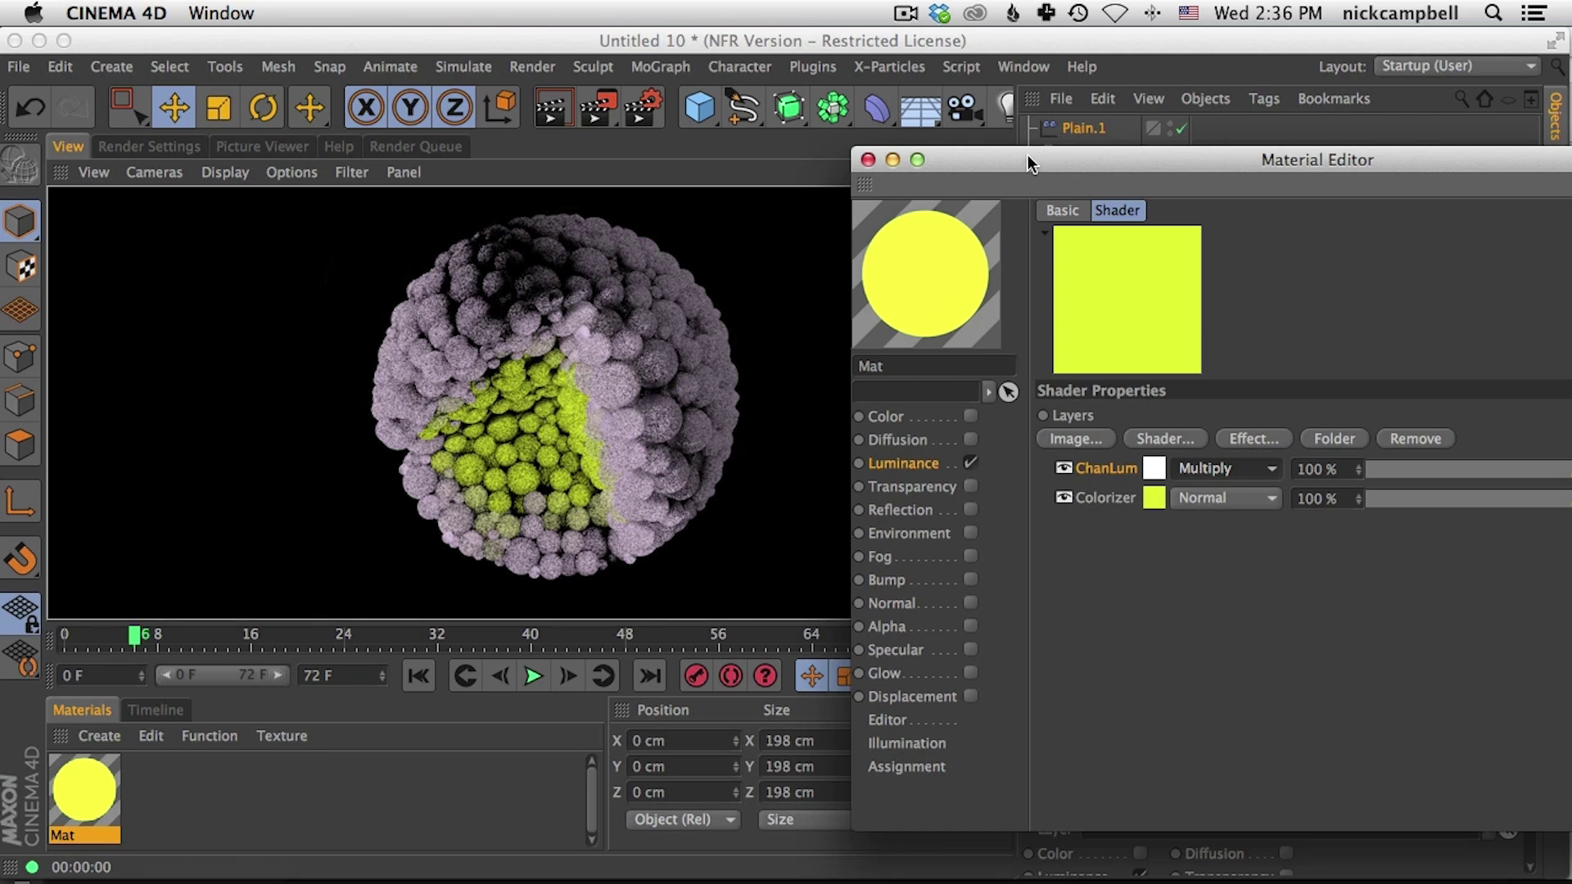
Step: Reduce the ChanLum layer's strength to 42% and render the active view
left_click_drag(1033, 162, 739, 63)
left_click_drag(1220, 370, 1243, 373)
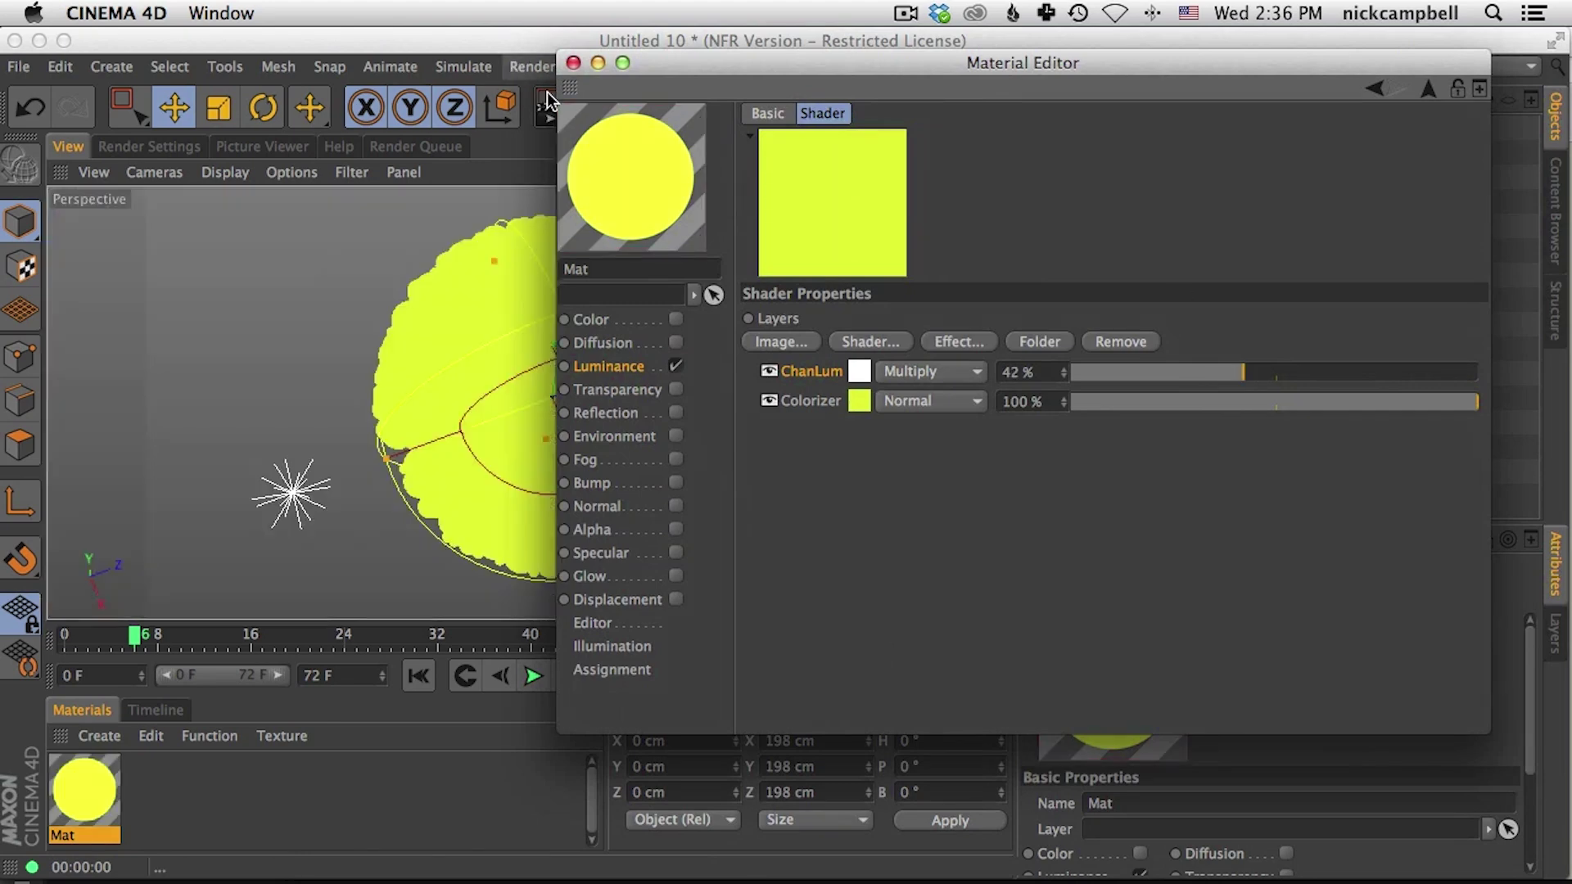
left_click_drag(662, 62, 993, 316)
left_click(555, 115)
Step: Disable Light.1, render the view to compare the lighting, and delete that light
left_click(1082, 152)
left_click(1181, 154)
left_click(553, 111)
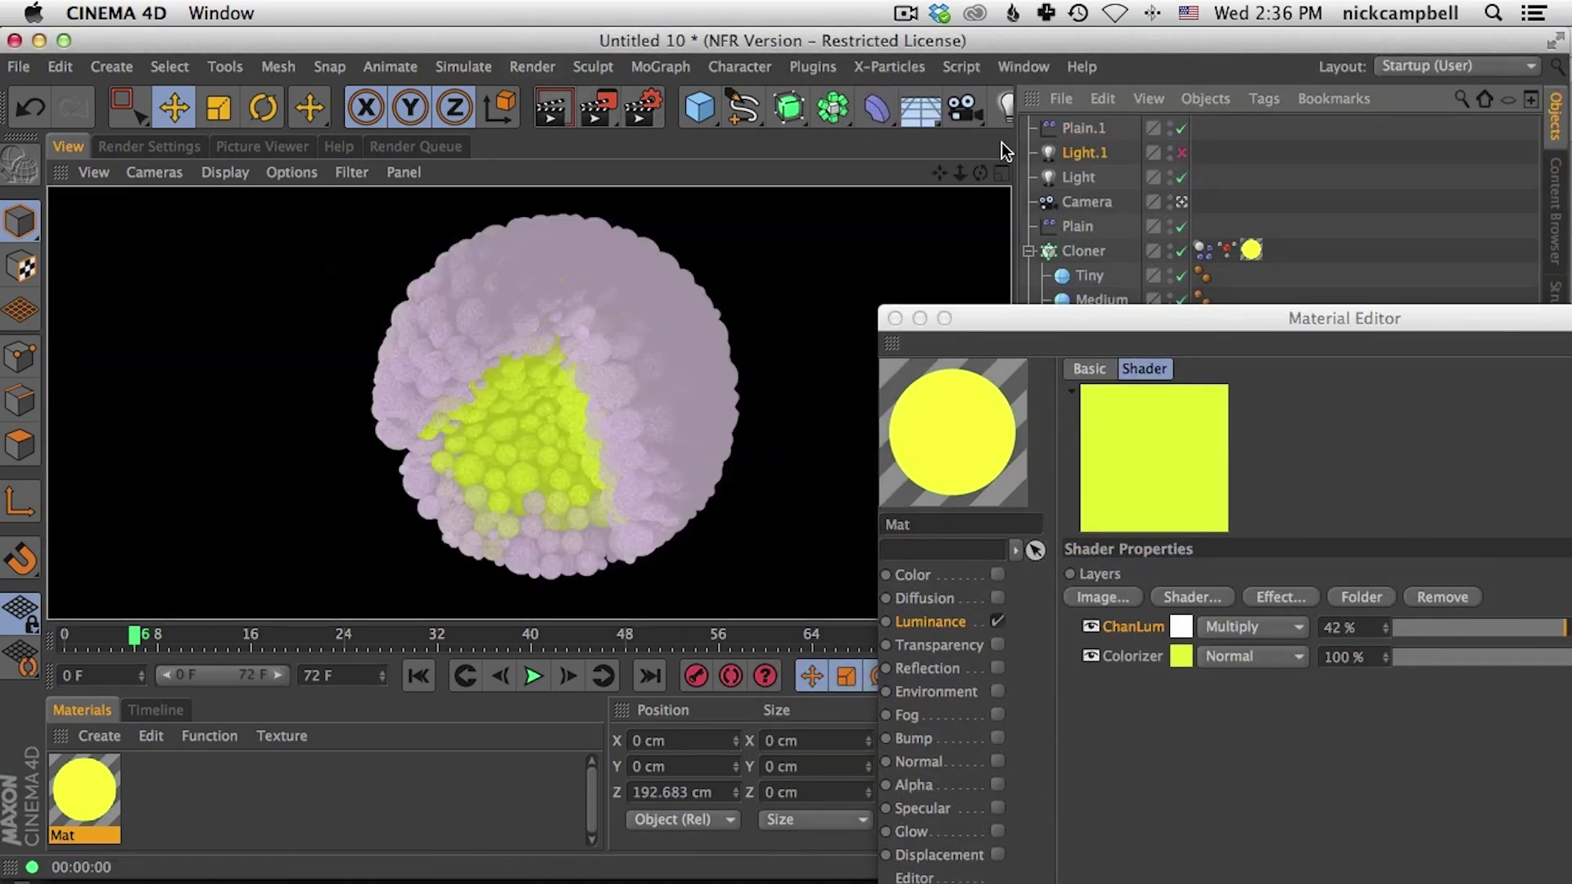
key("Delete")
left_click(574, 111)
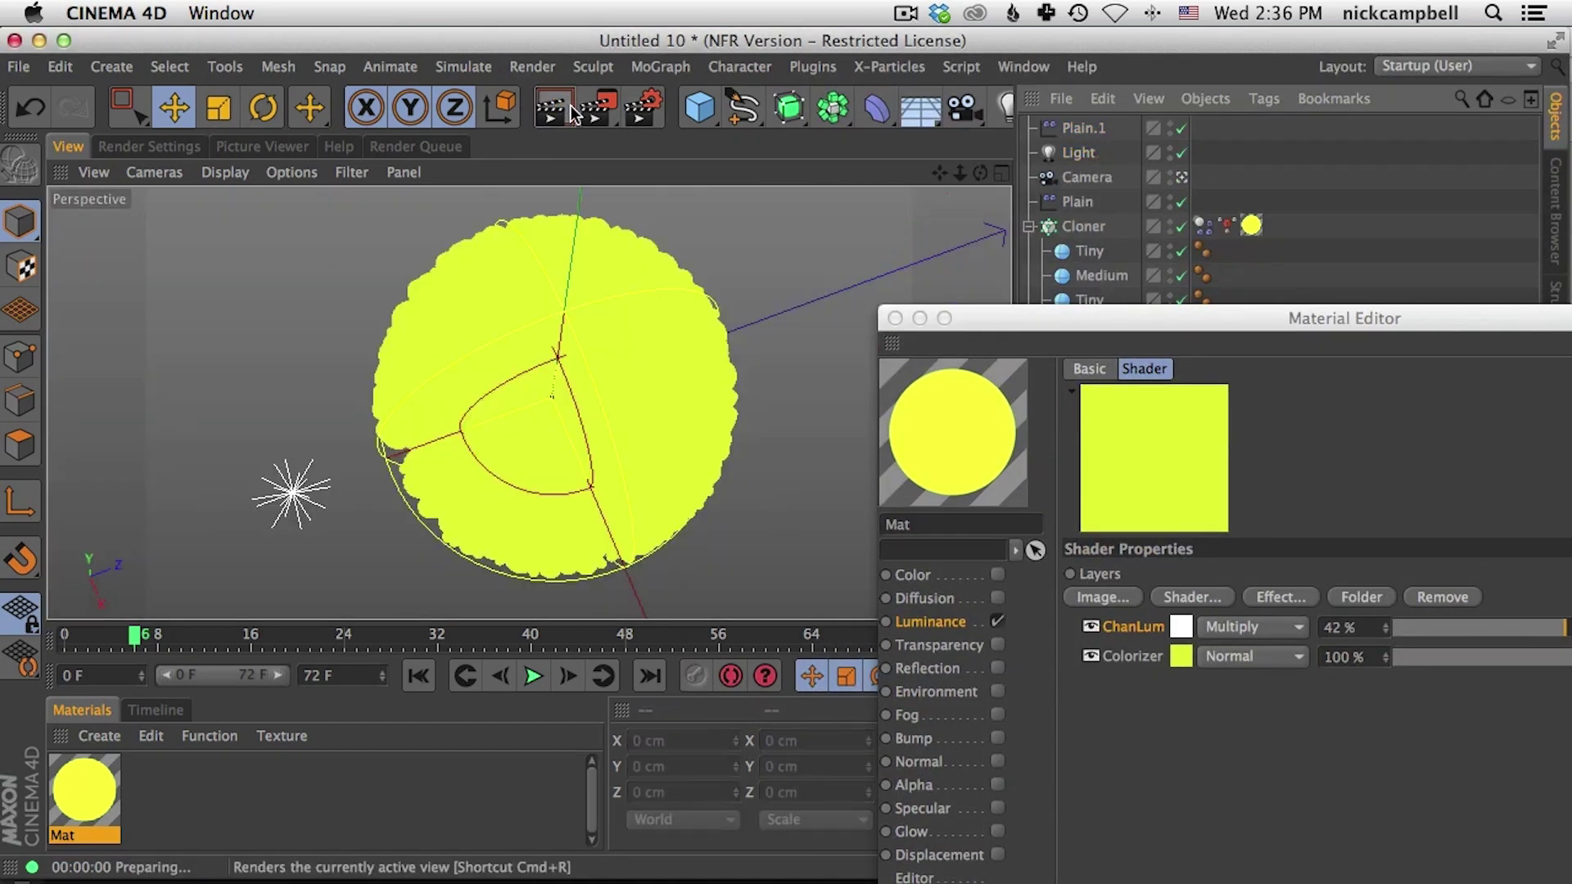
left_click(1078, 152)
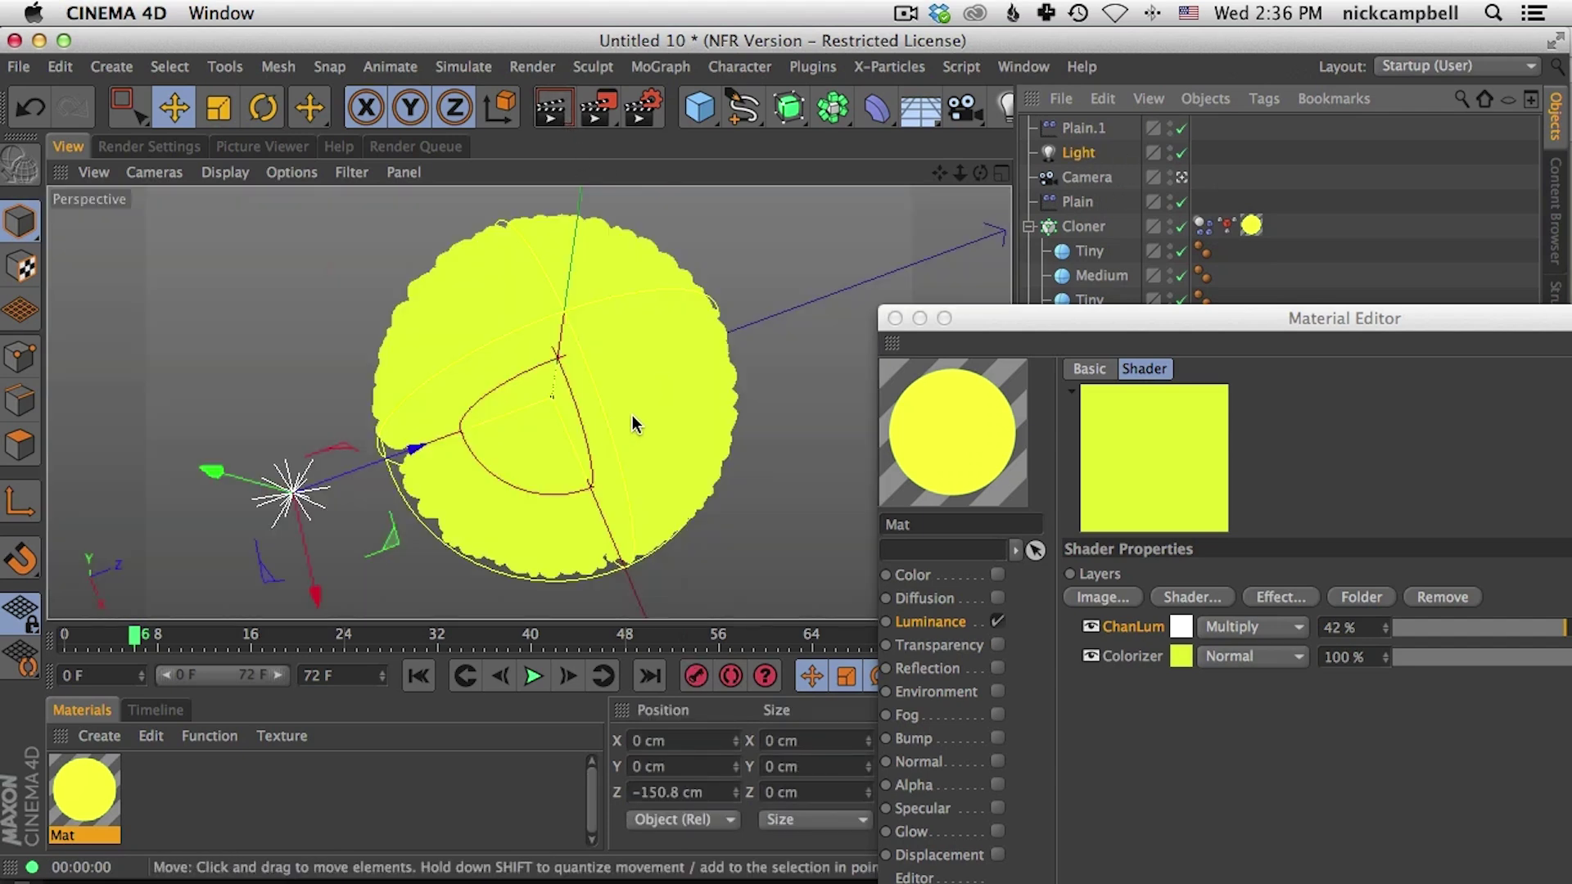
Step: Set the ChanLum layer's strength to 91% and render the active view
left_click_drag(1357, 321, 1070, 88)
left_click_drag(1339, 394, 1477, 395)
left_click_drag(719, 75, 994, 101)
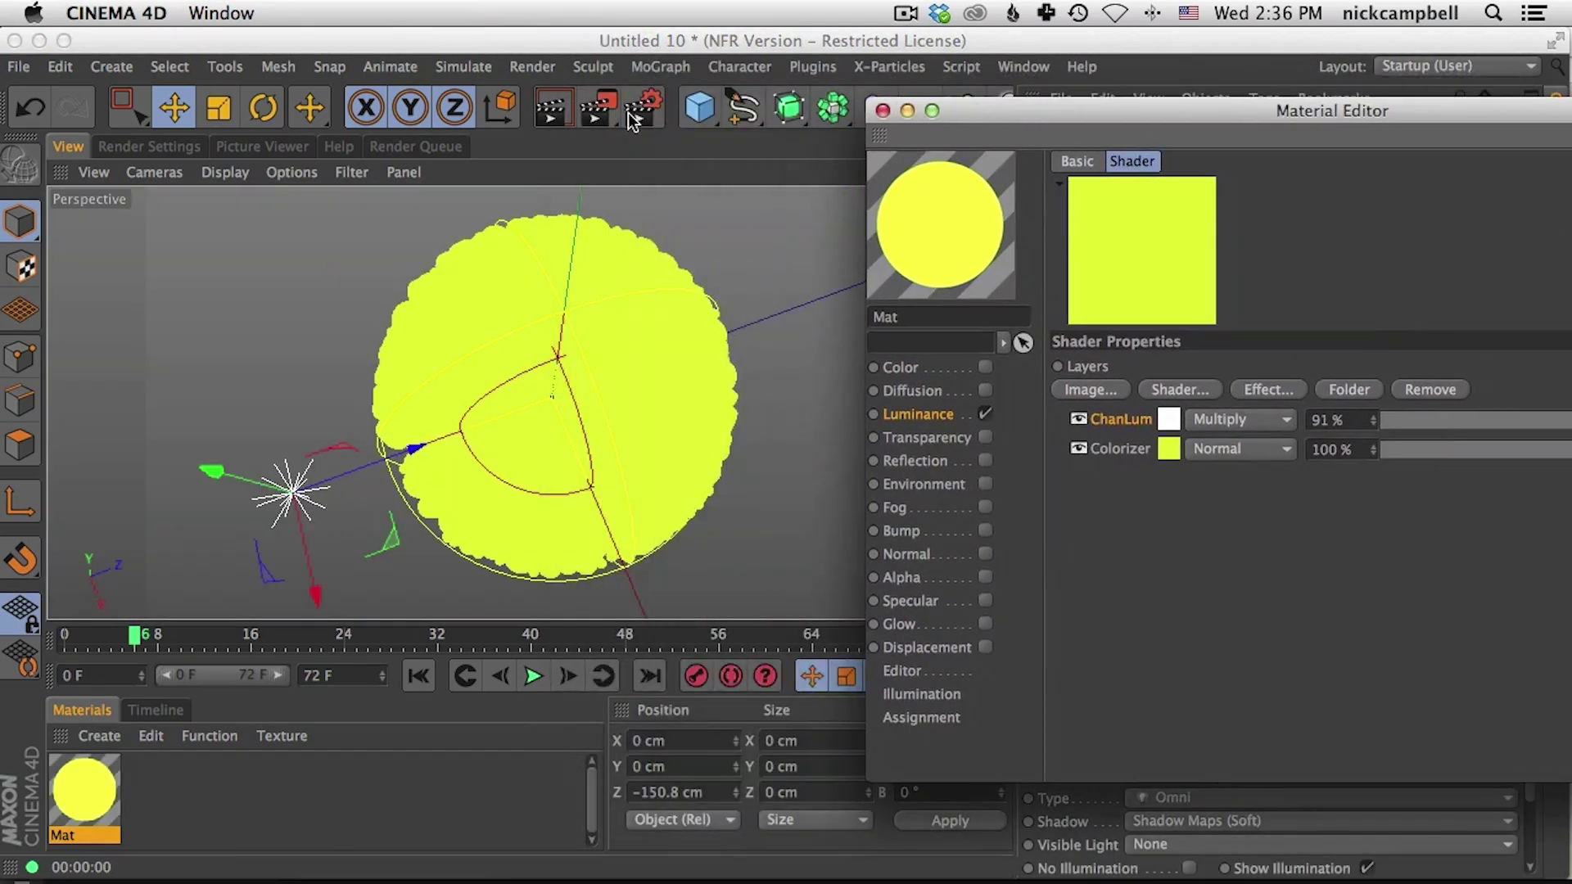
left_click(550, 106)
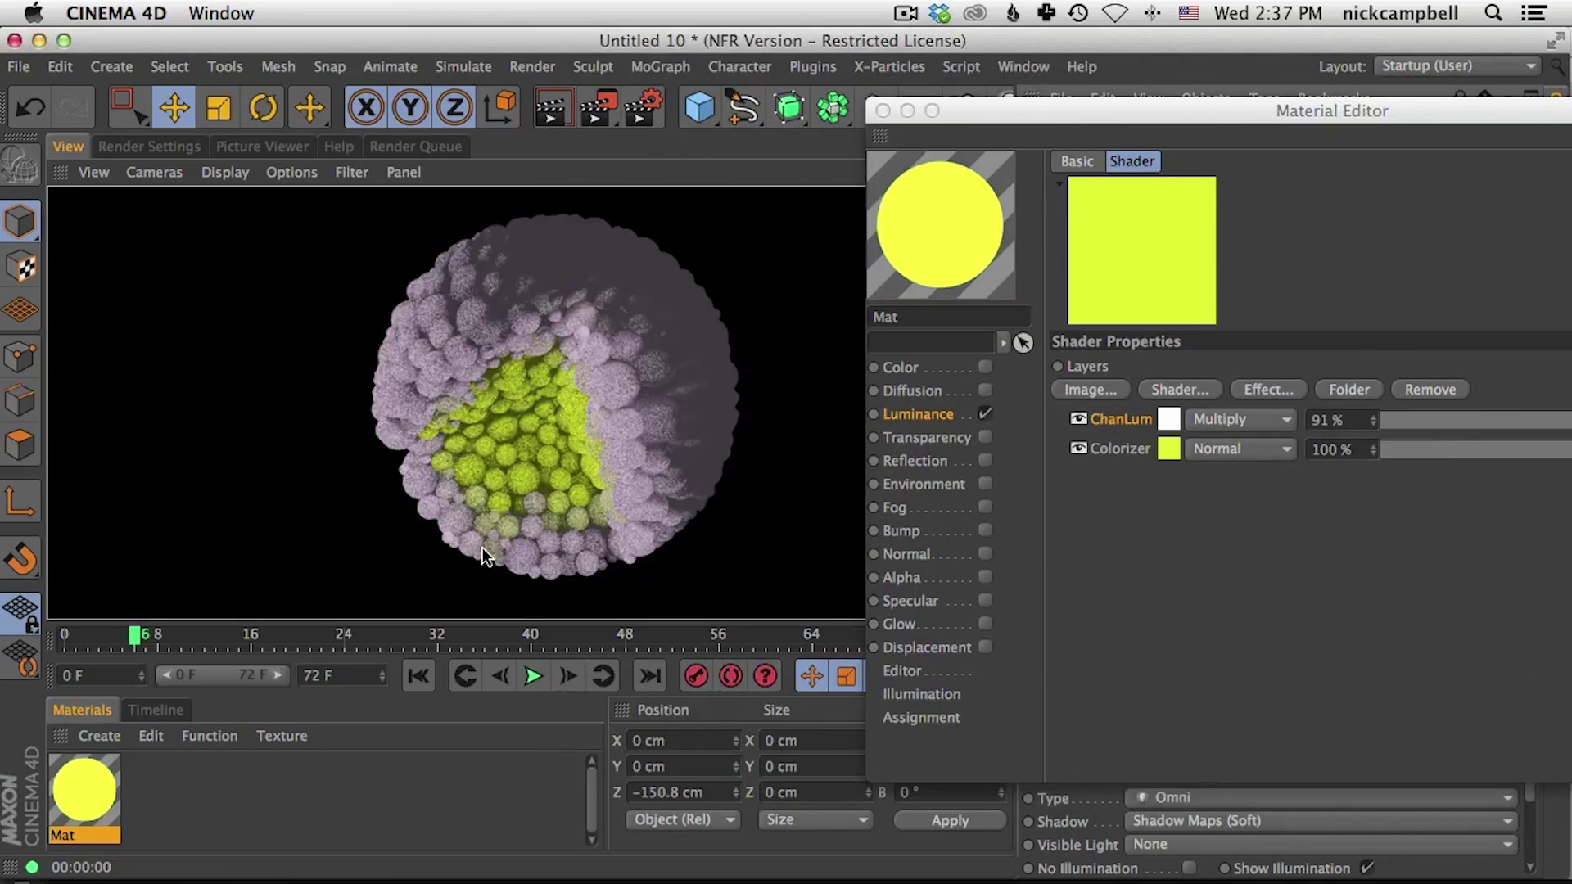
Step: Switch the renderer to Physical and set its sampling quality to Automatic in the render settings
left_click(164, 148)
left_click(180, 198)
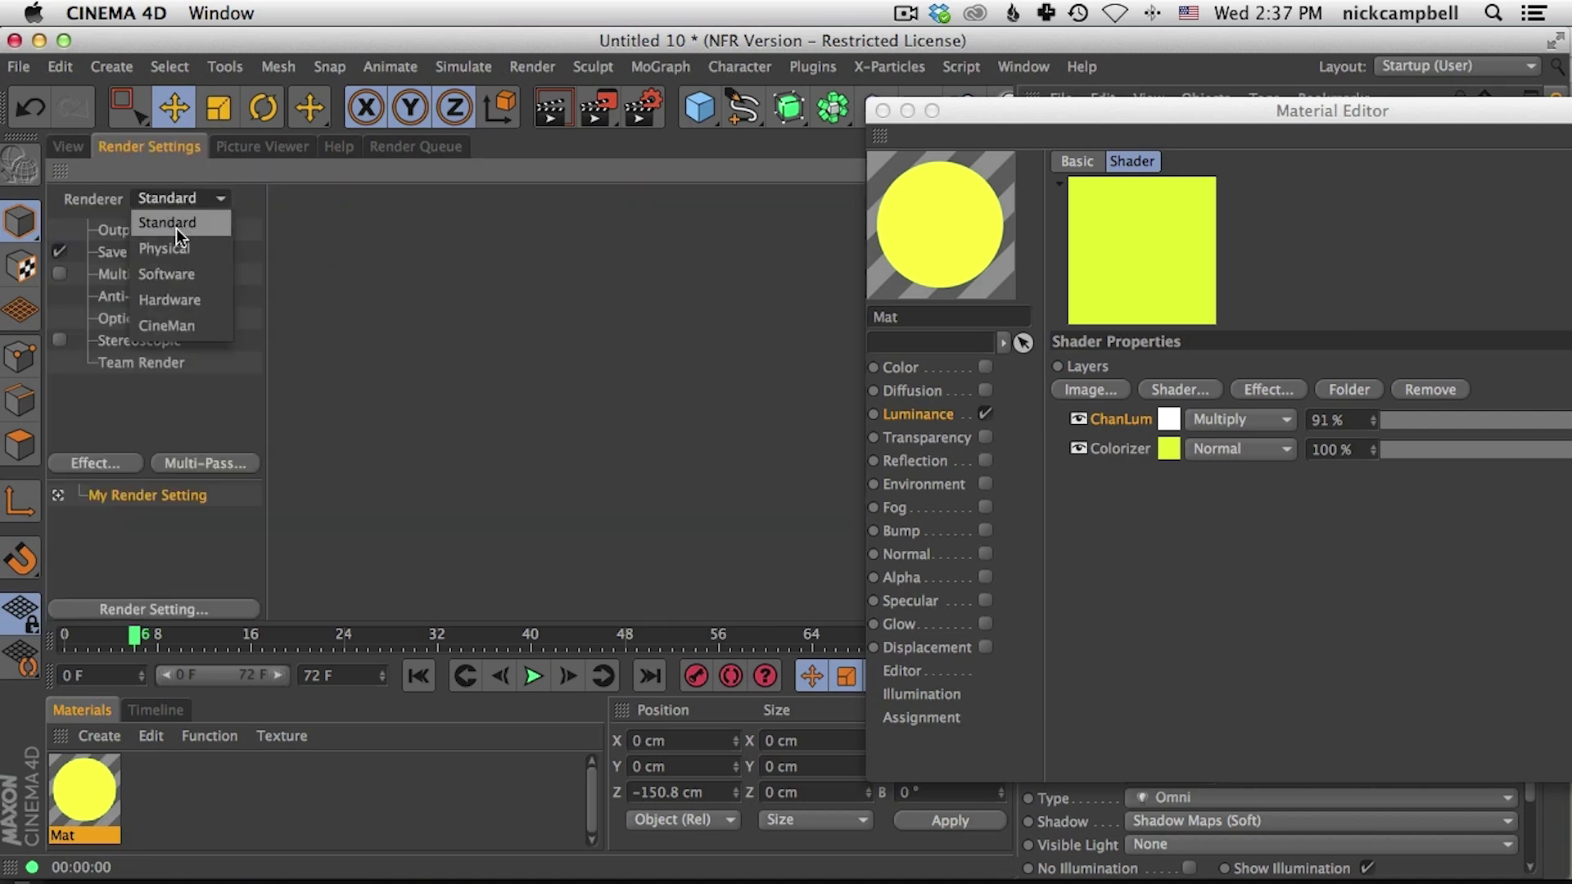
left_click(181, 248)
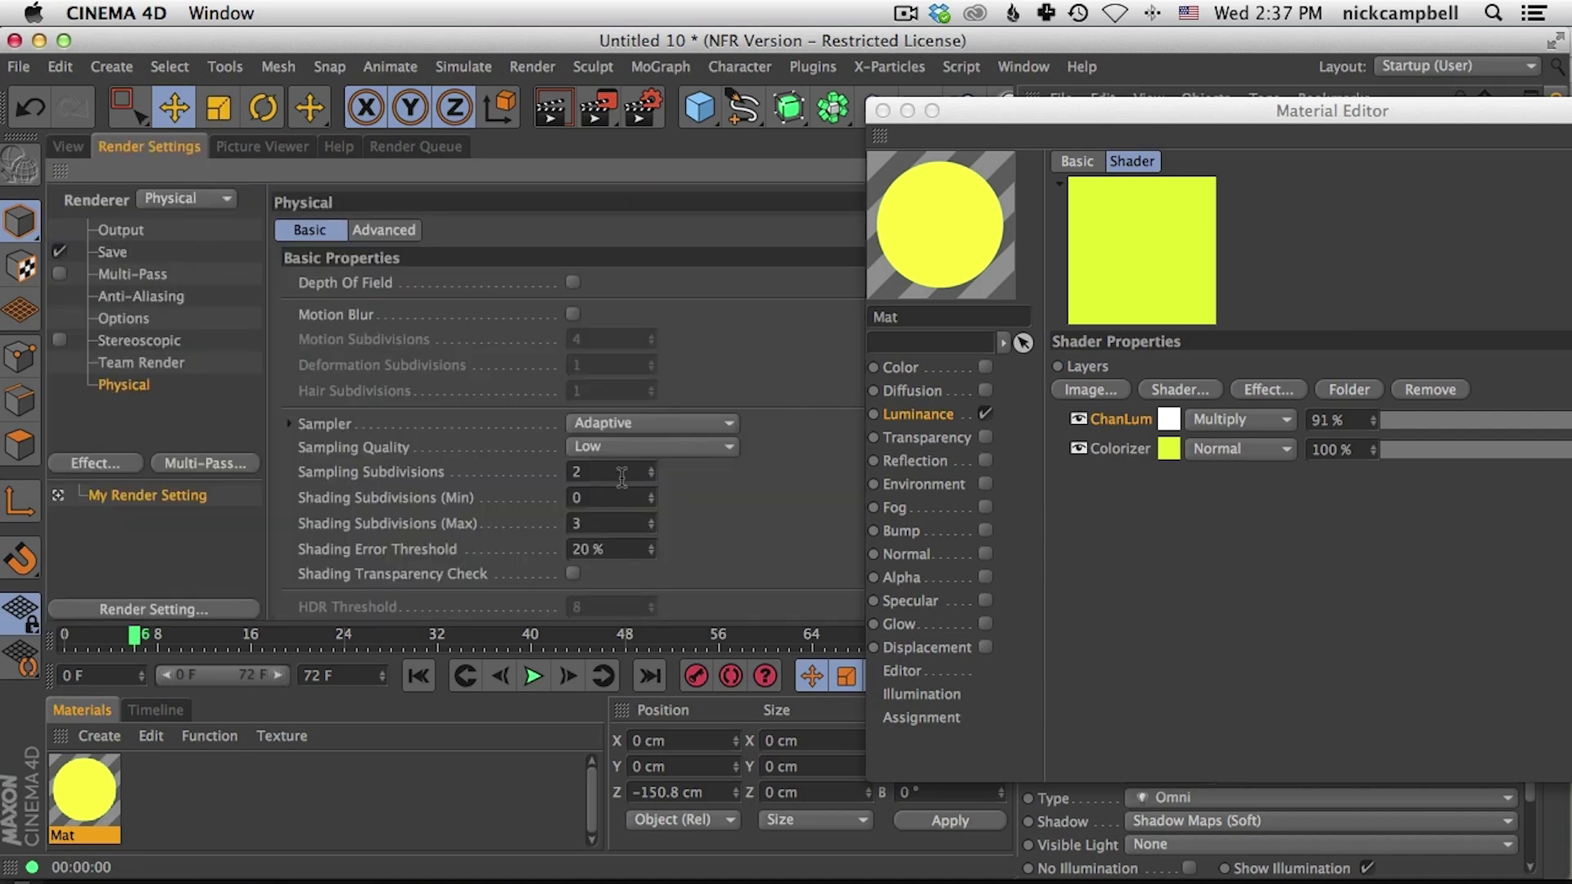
left_click(631, 447)
left_click(636, 546)
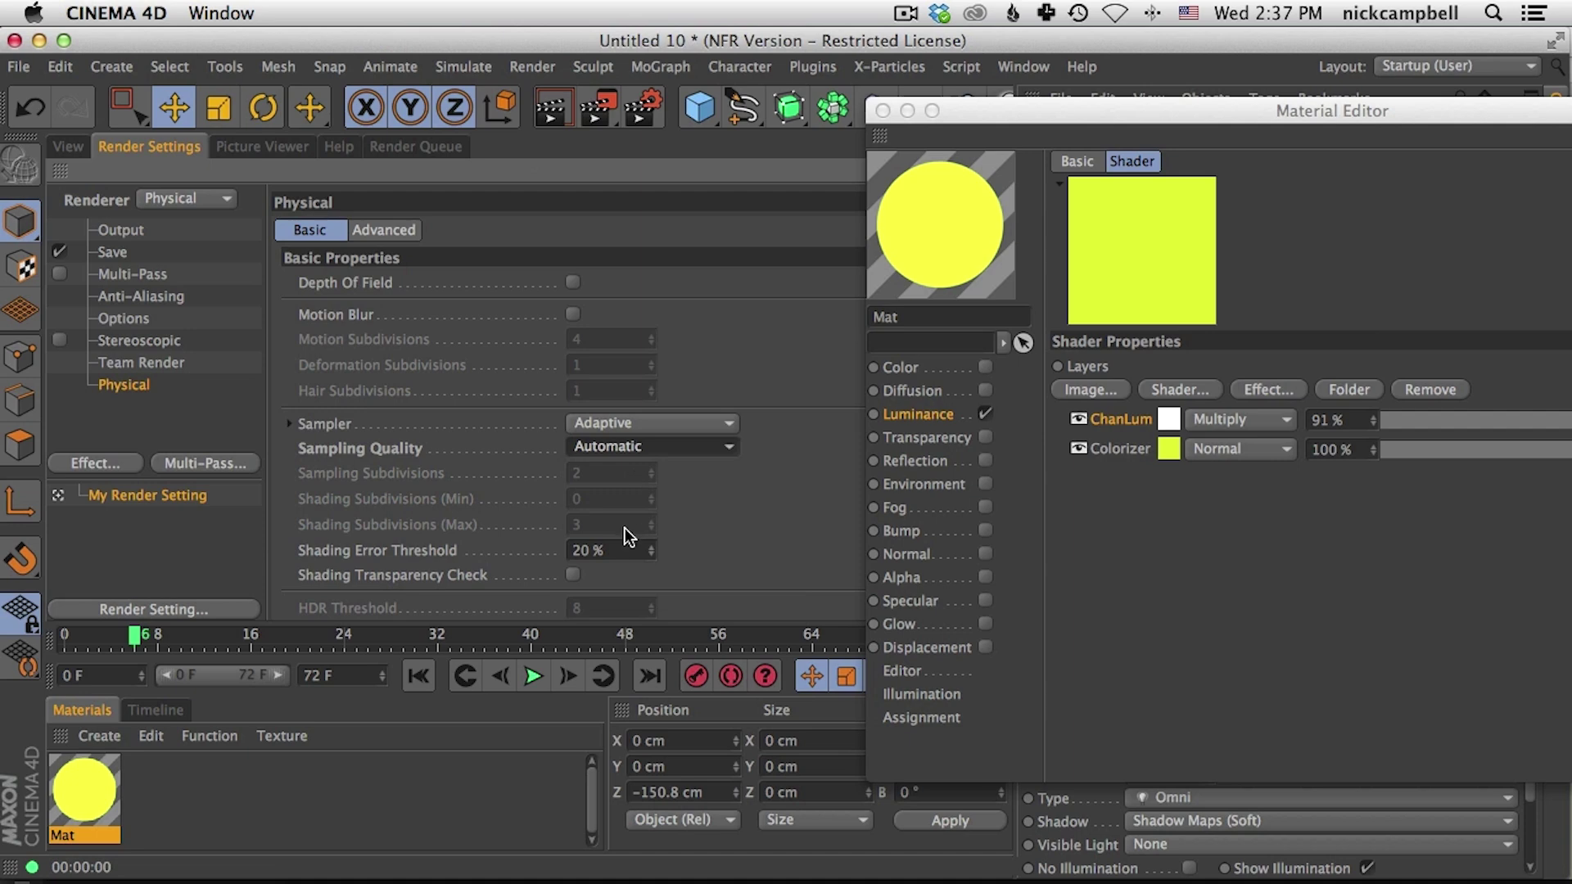
Step: Set the Physical renderer's shading error threshold to 50% and render the active view
left_click_drag(616, 550, 539, 548)
type("5")
key("Return")
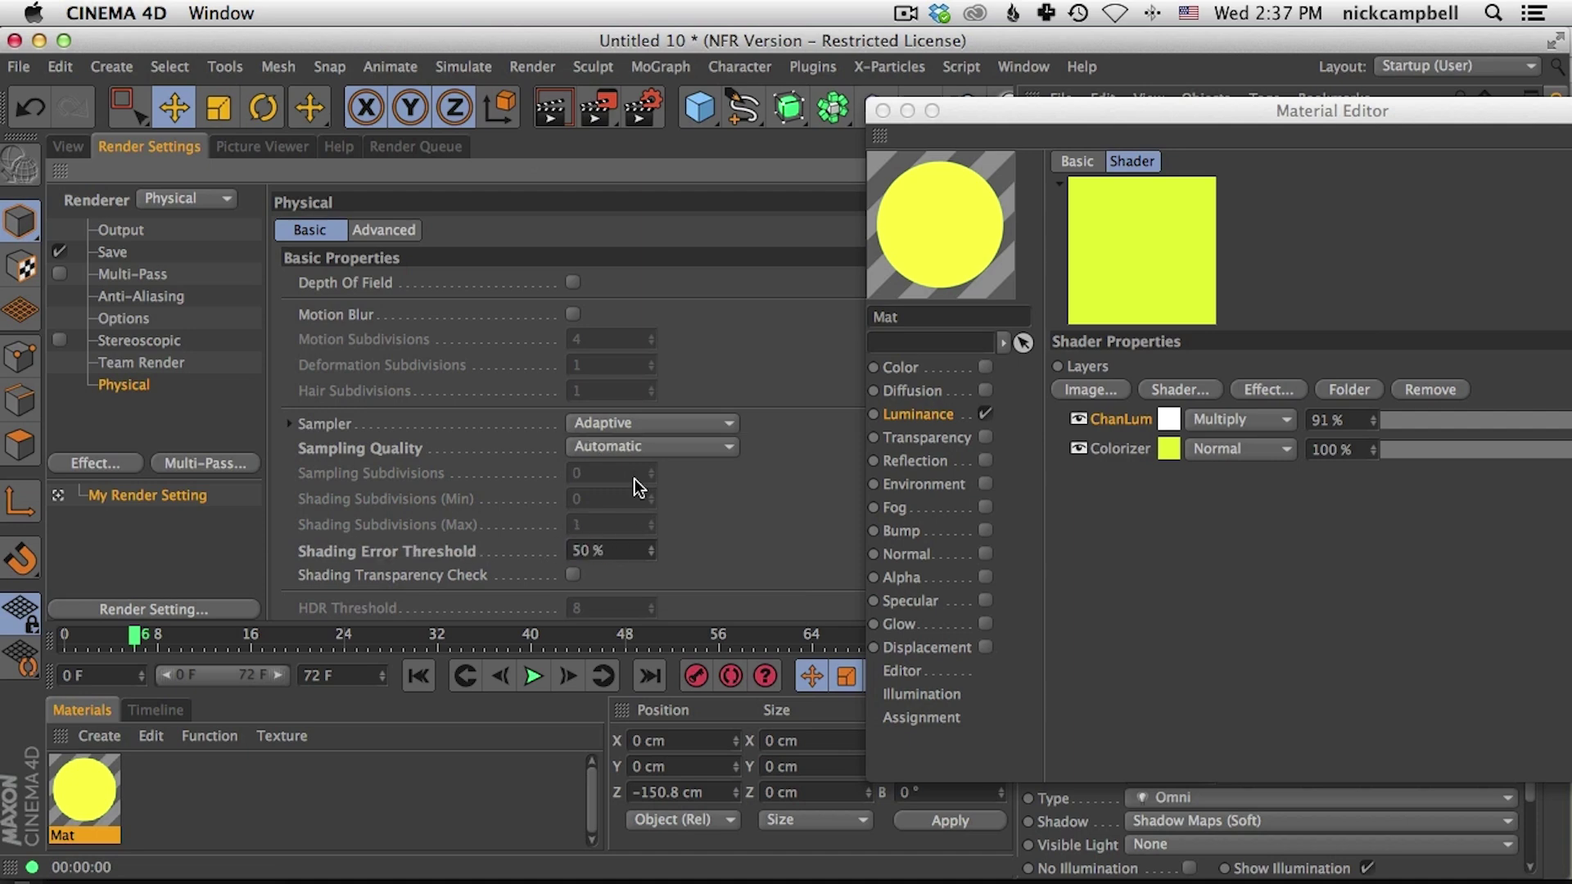
left_click(553, 115)
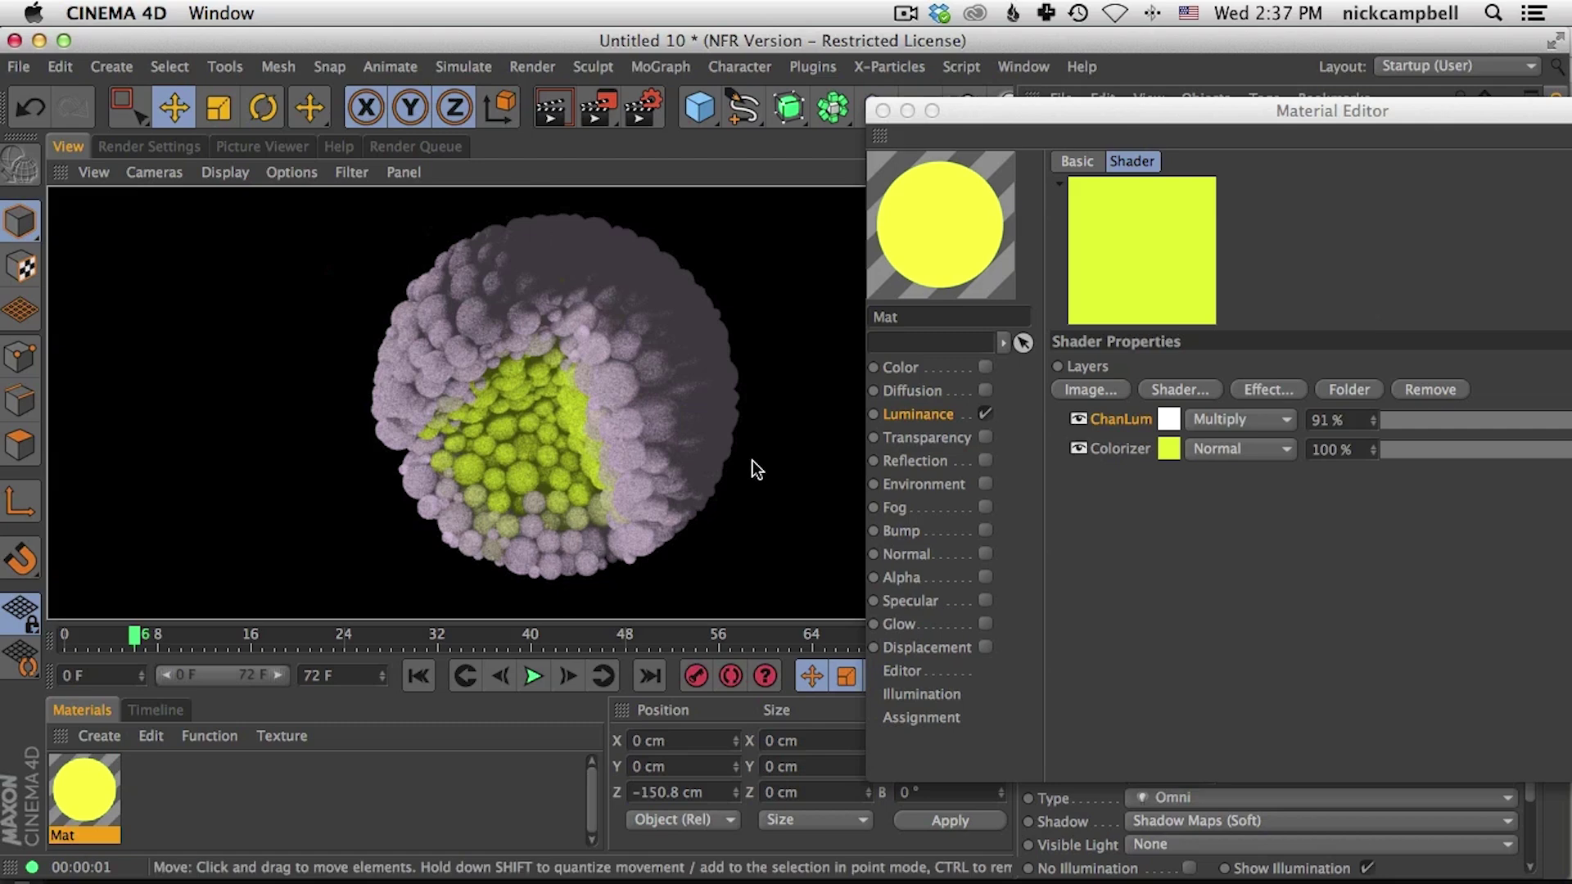
Step: Open the ChanLum shader in the material's luminance layers, set its samples to 20 and render the active view
left_click(919, 415)
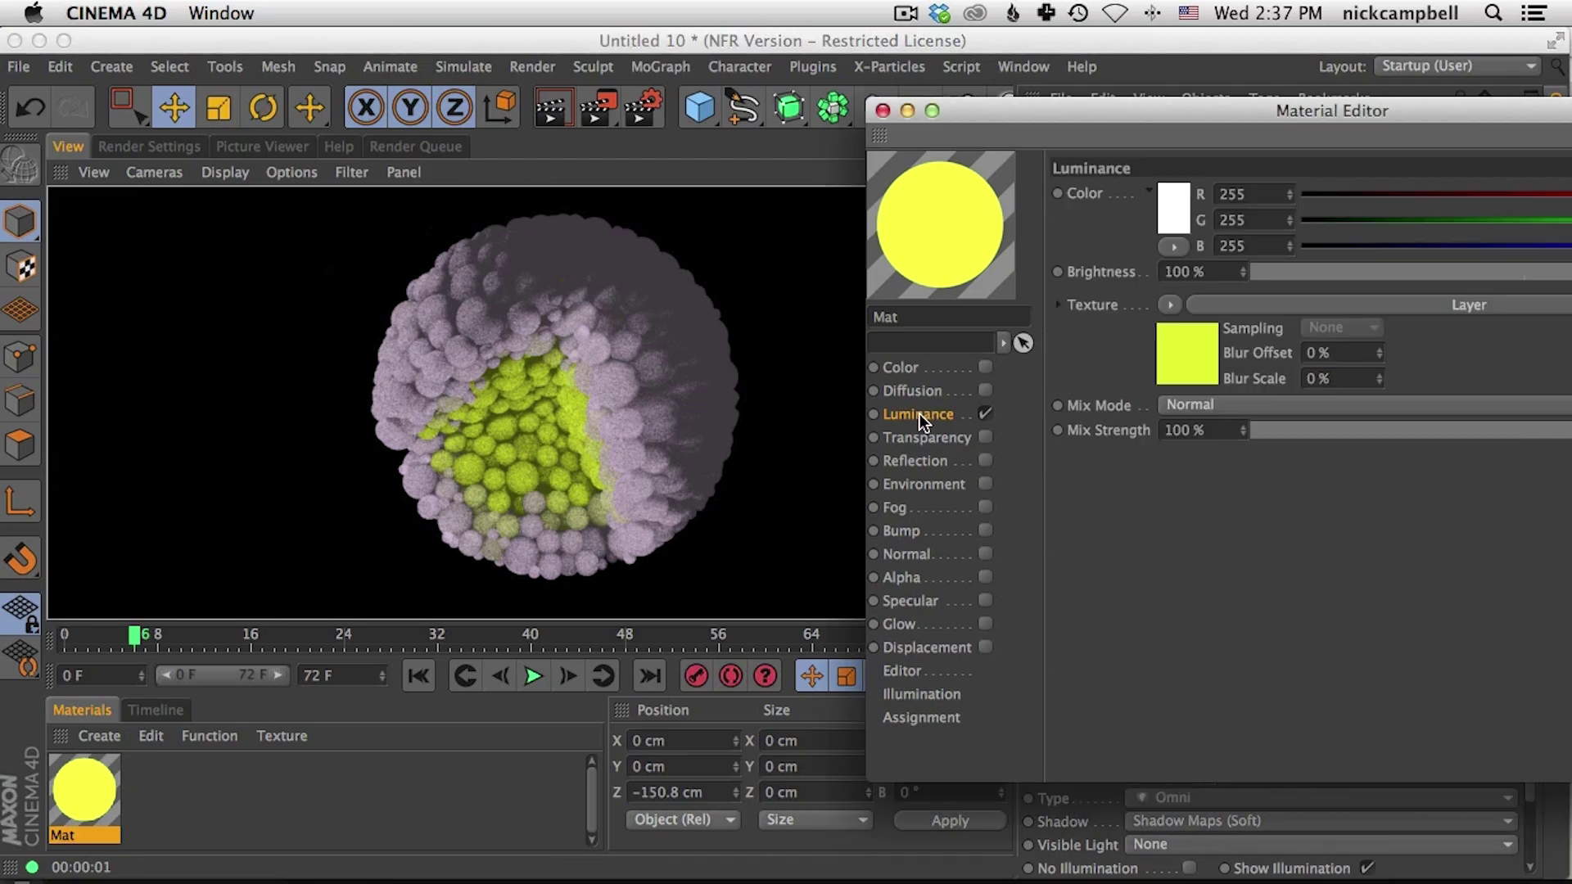
left_click(1273, 305)
left_click(1197, 419)
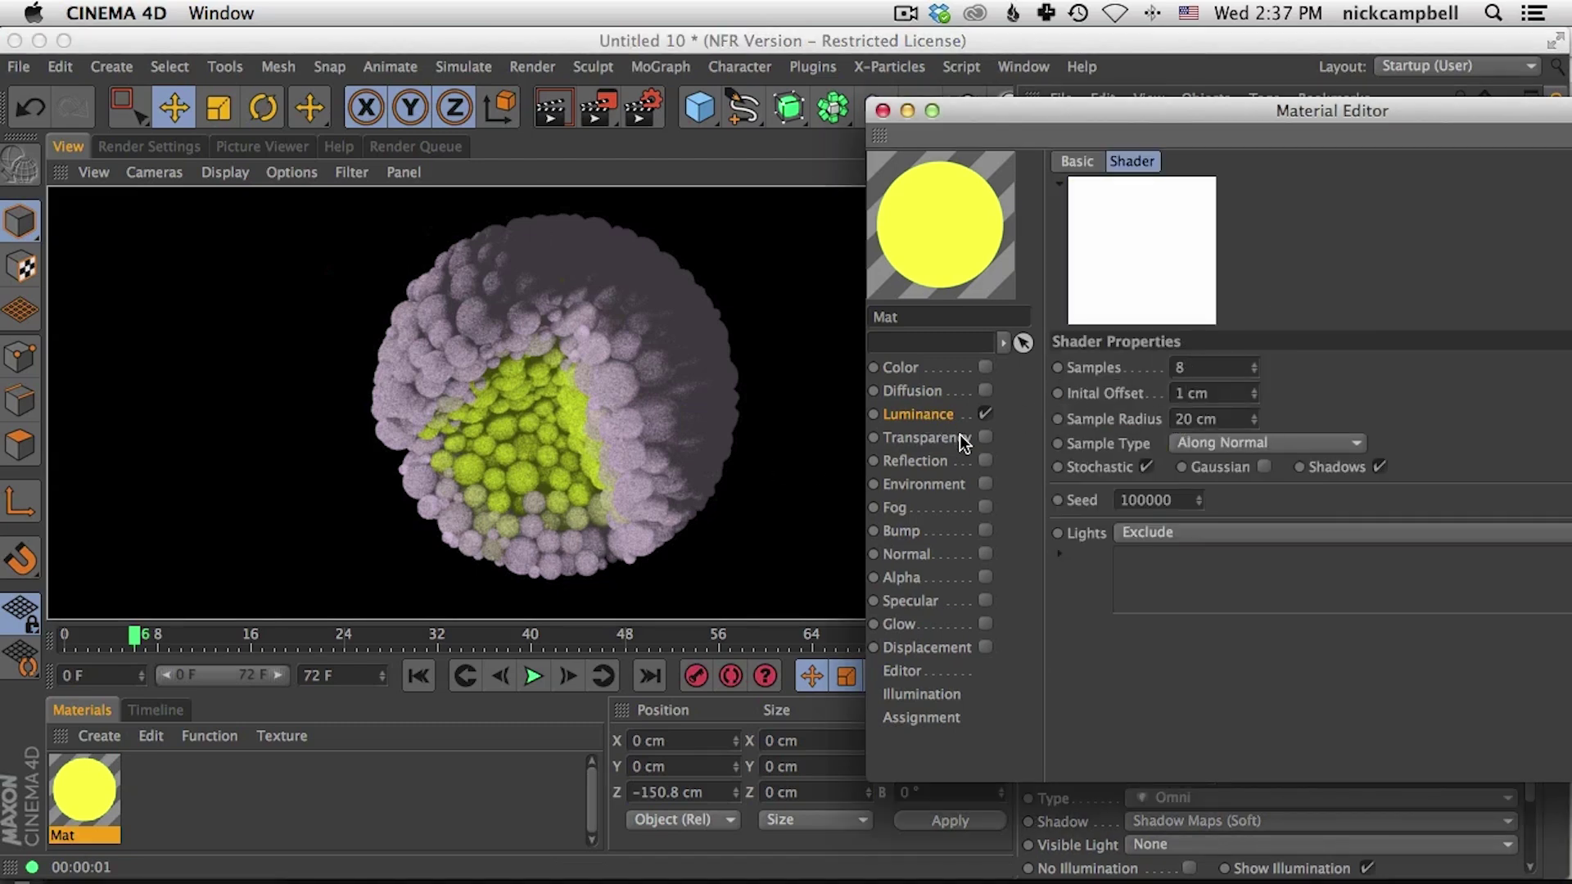
type("20")
key("Return")
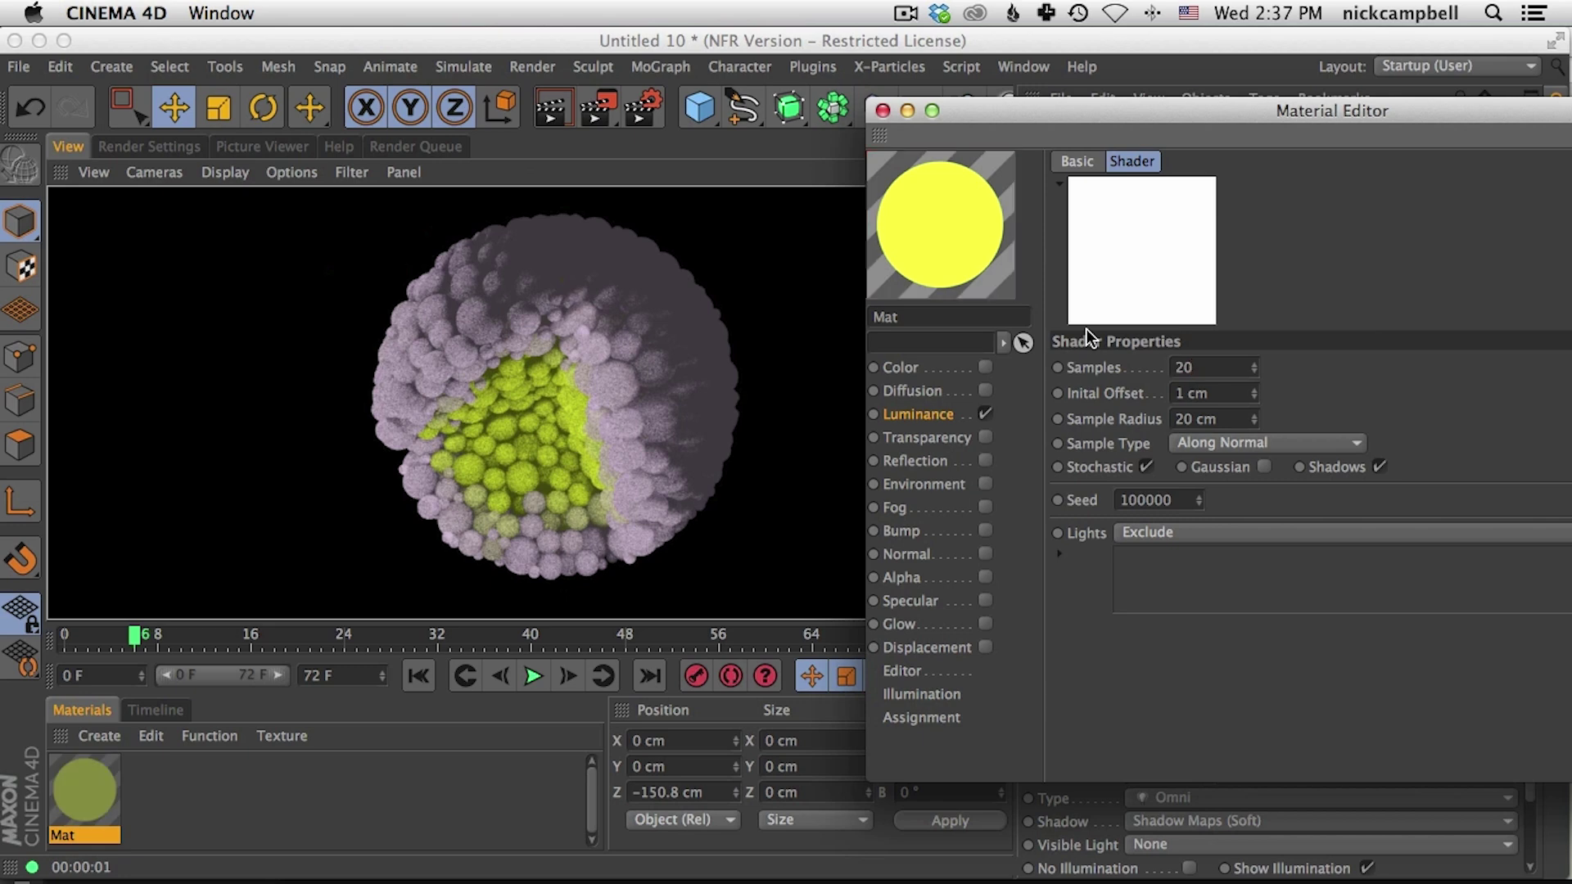
left_click(553, 111)
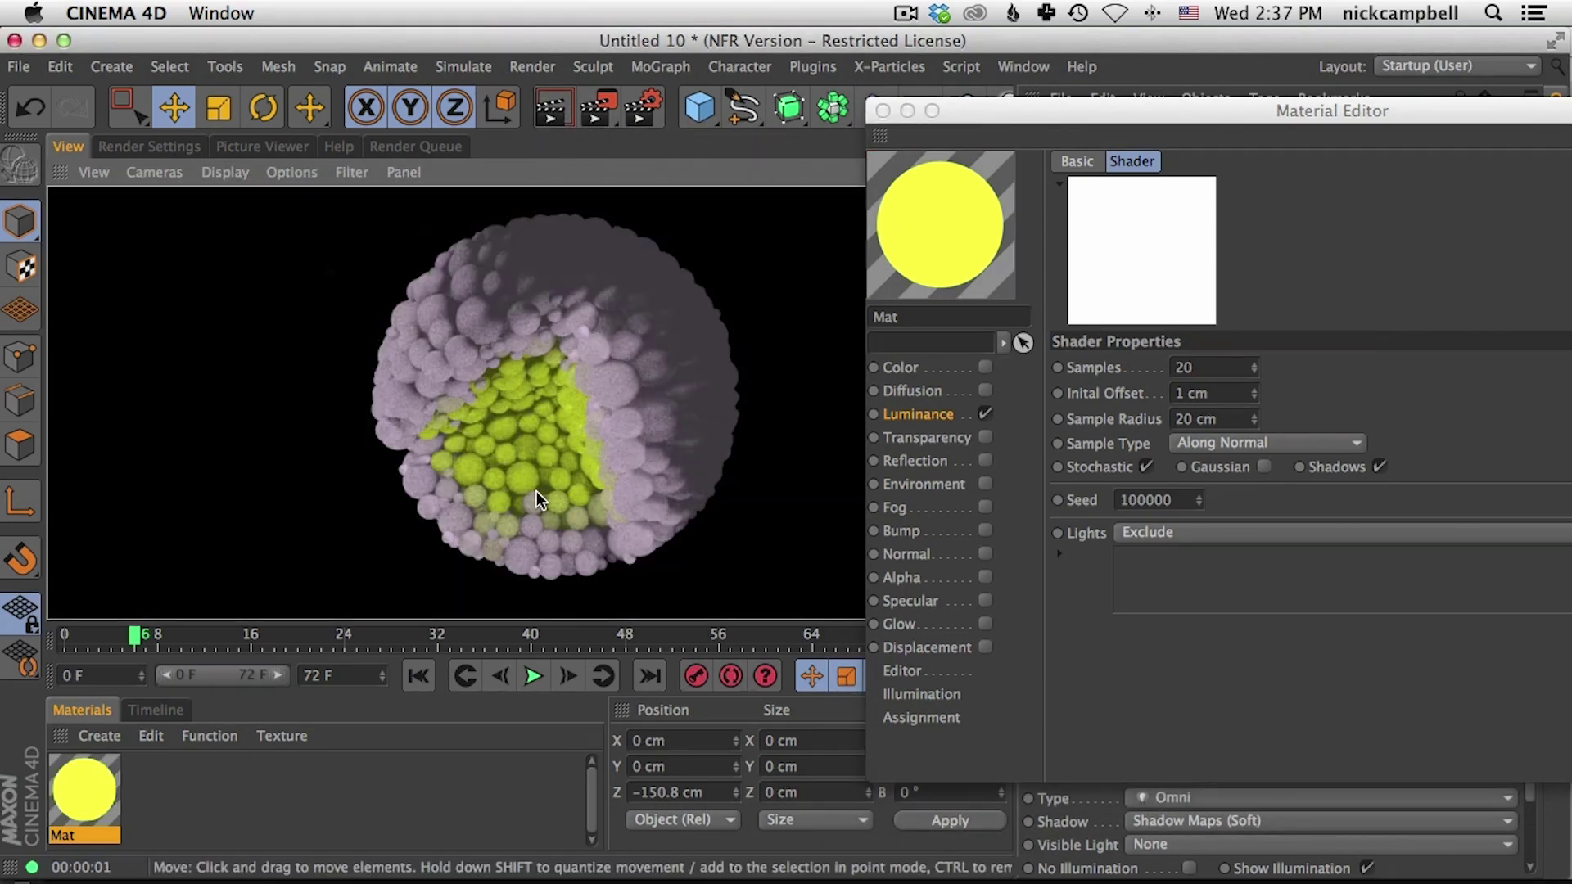
Step: Try 30 samples in the ChanLum shader and render the active view
left_click_drag(1216, 371, 1064, 328)
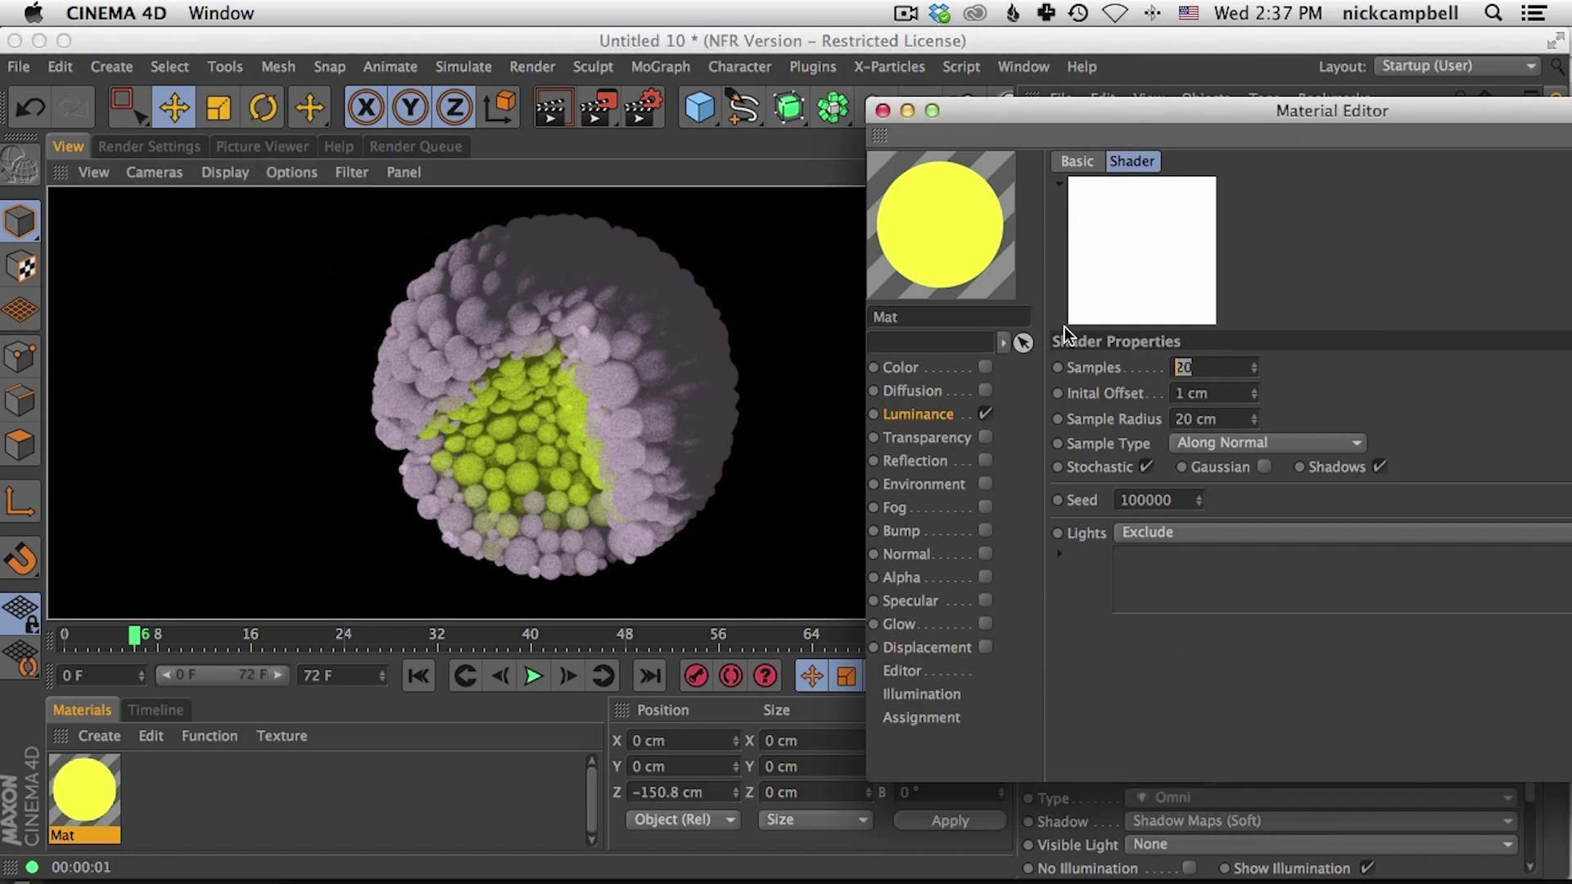
type("30")
key("Return")
left_click(551, 109)
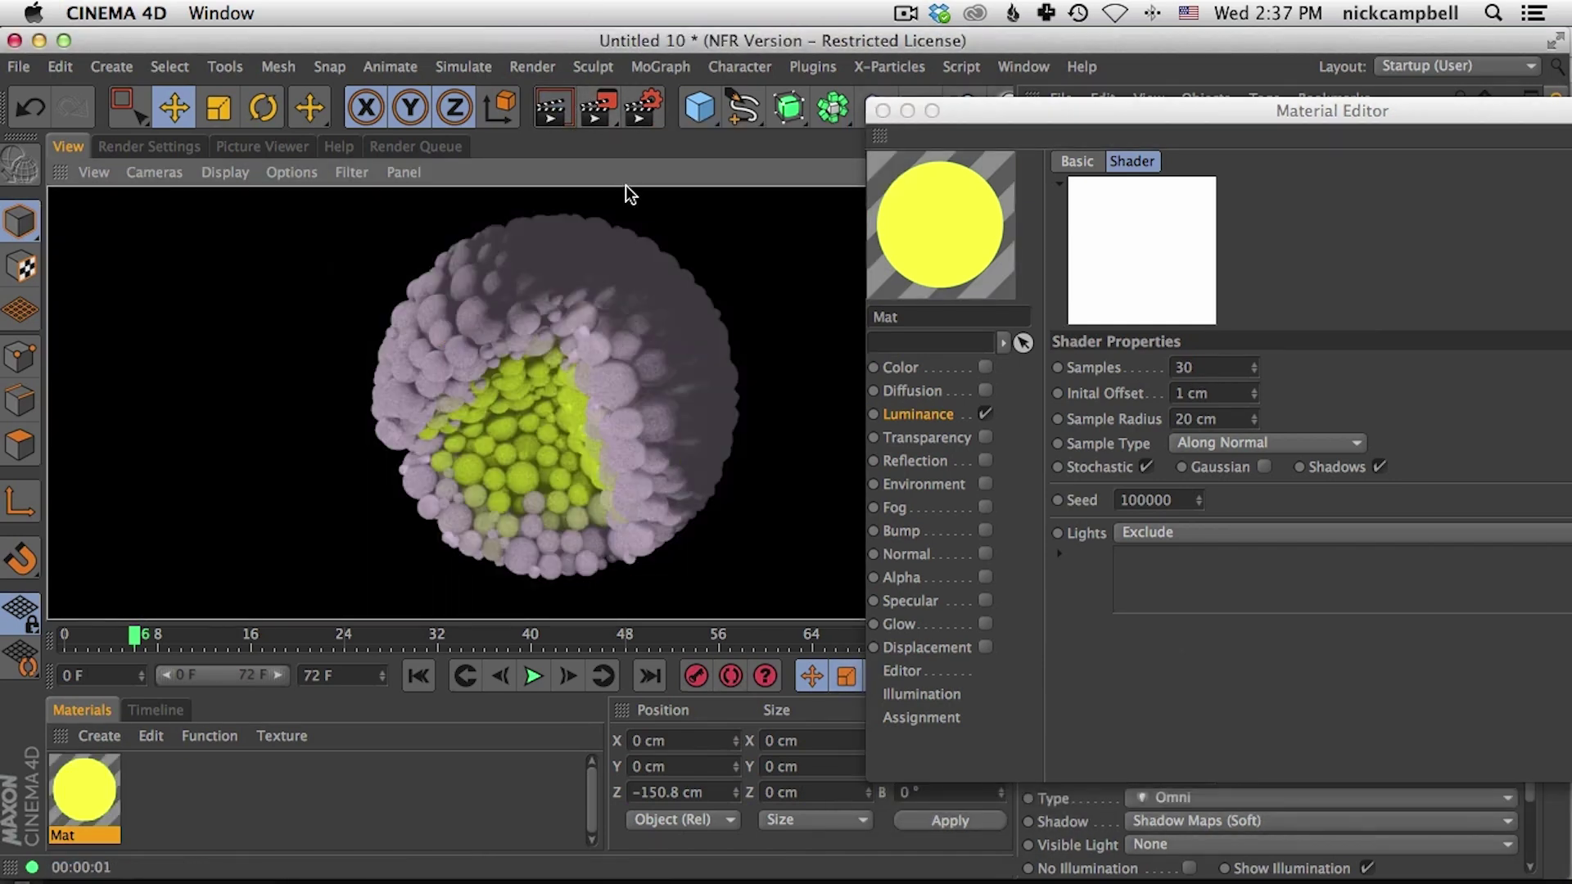
Step: Set the ChanLum samples back to 20, render the active view and close the Material Editor
left_click(1115, 366)
type("20")
key("Return")
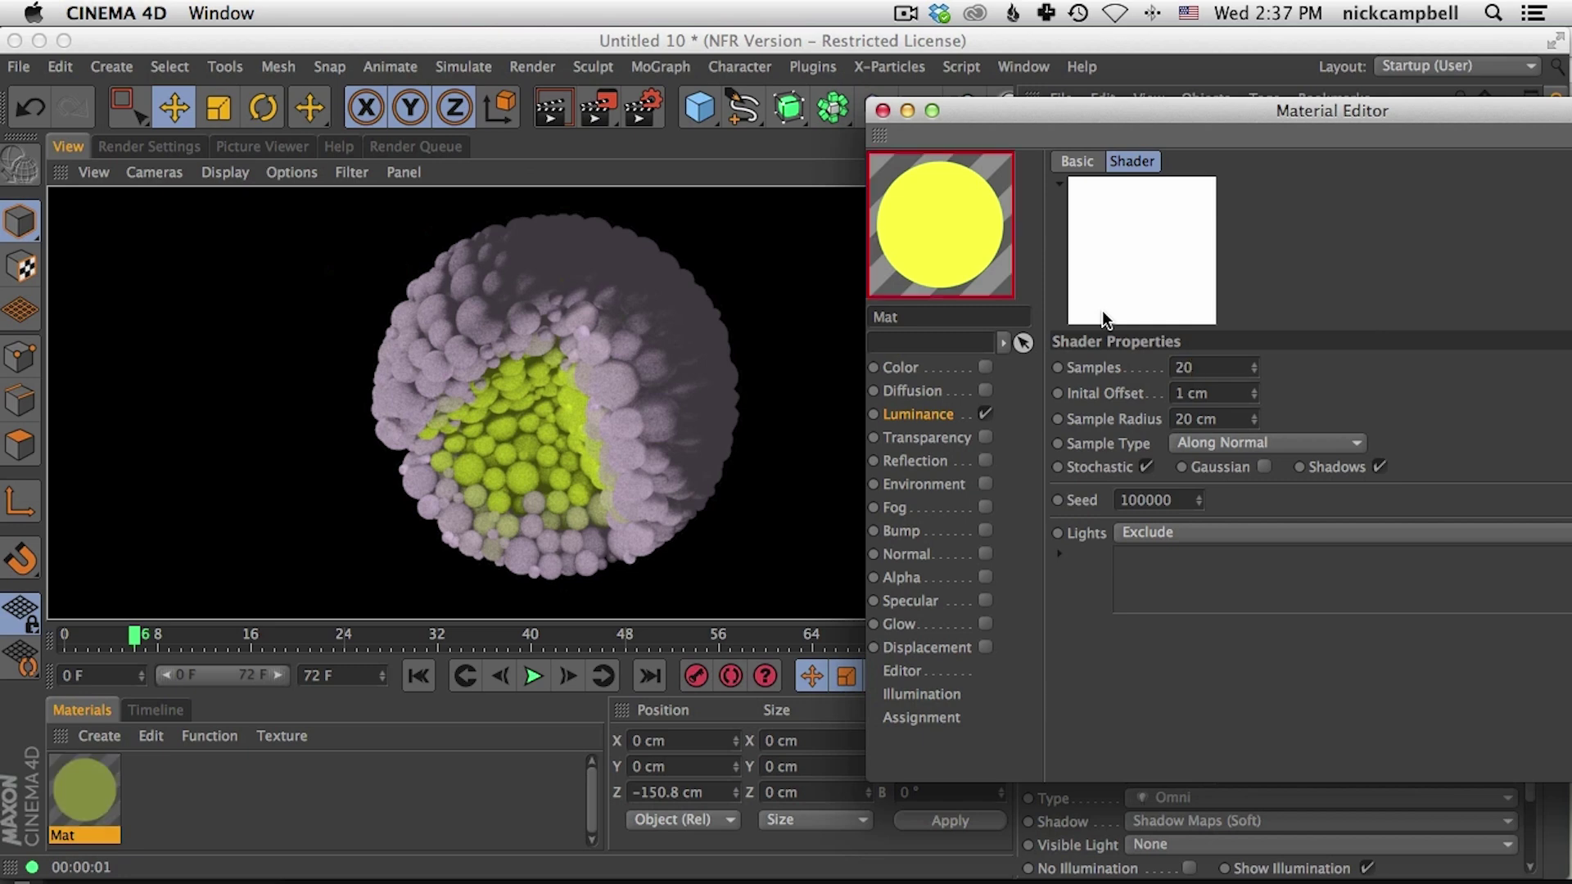
left_click(550, 109)
left_click_drag(969, 120, 940, 125)
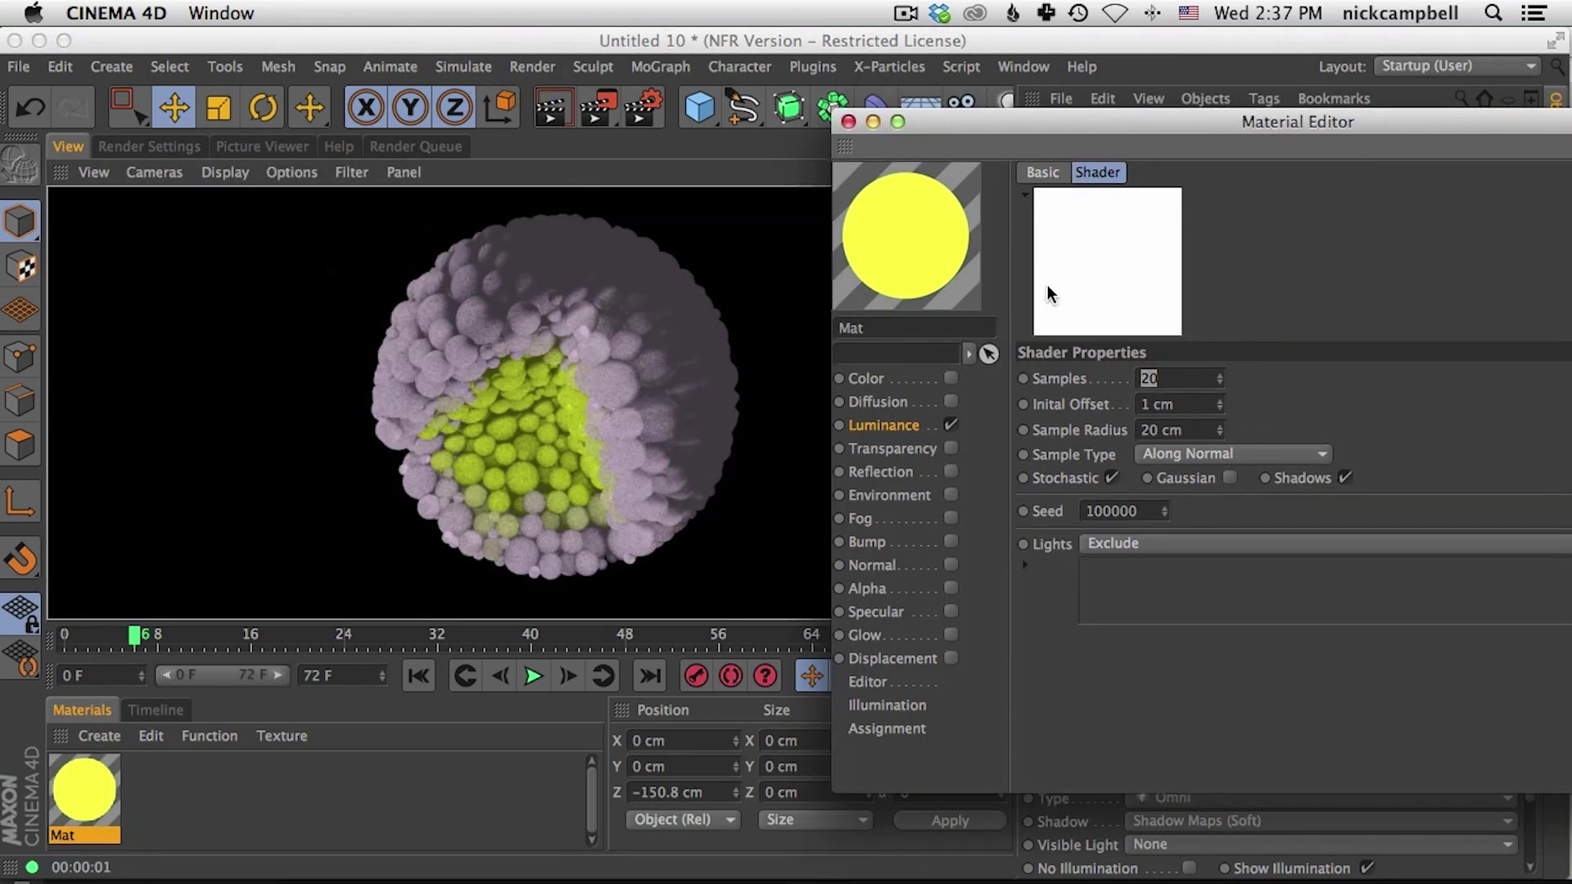
left_click(848, 122)
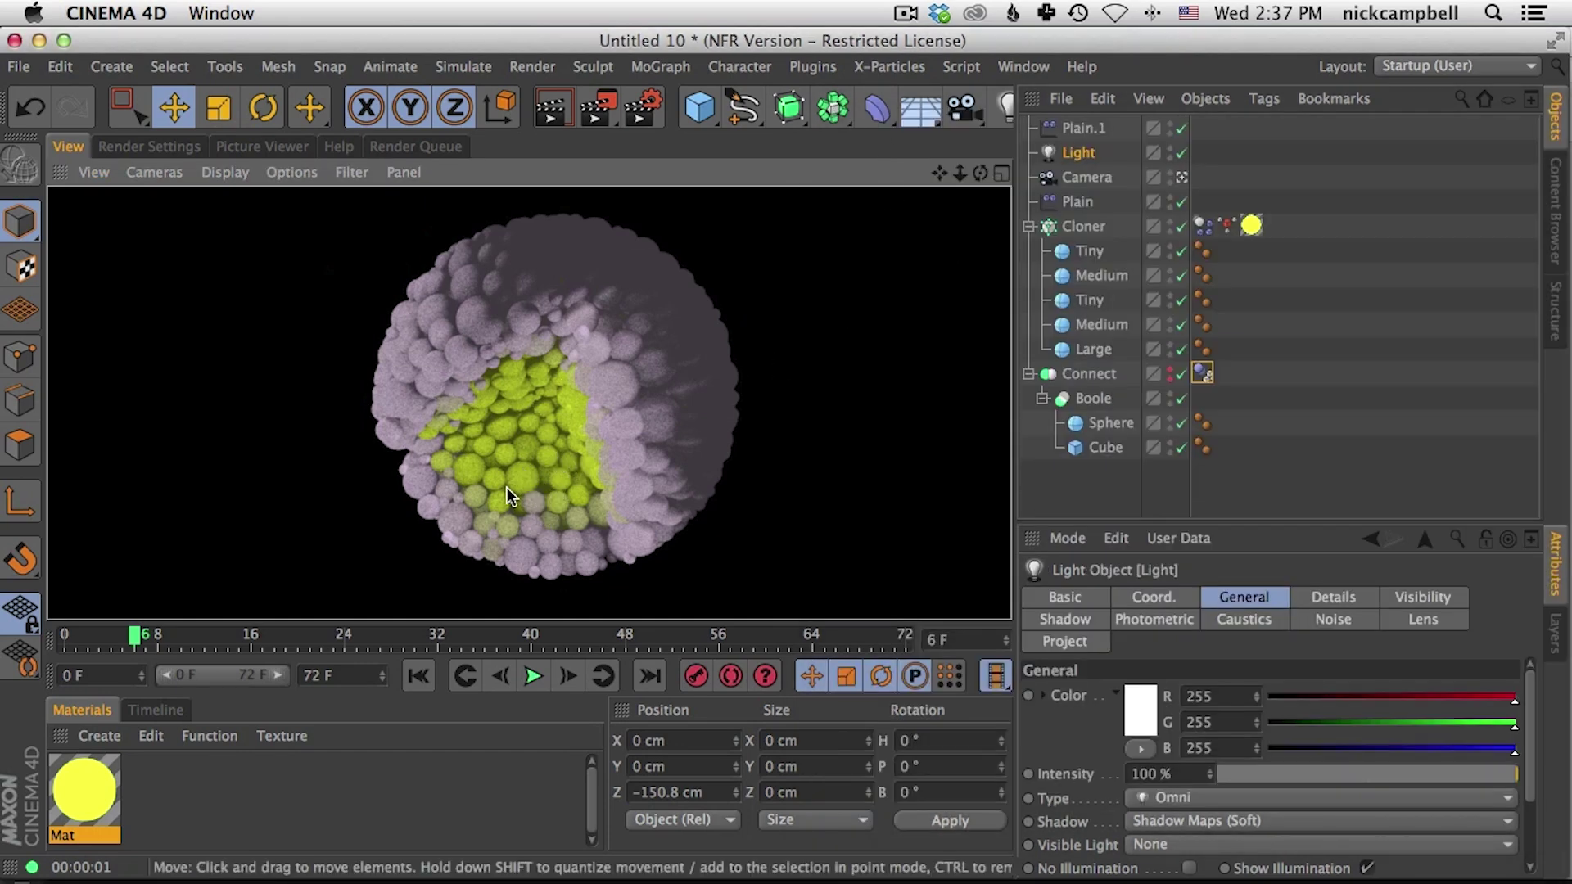
Step: Move the Light along its Z axis toward the cluster, to a Z position of about -112 cm, and render the view
left_click(1080, 154)
left_click_drag(271, 491, 383, 494)
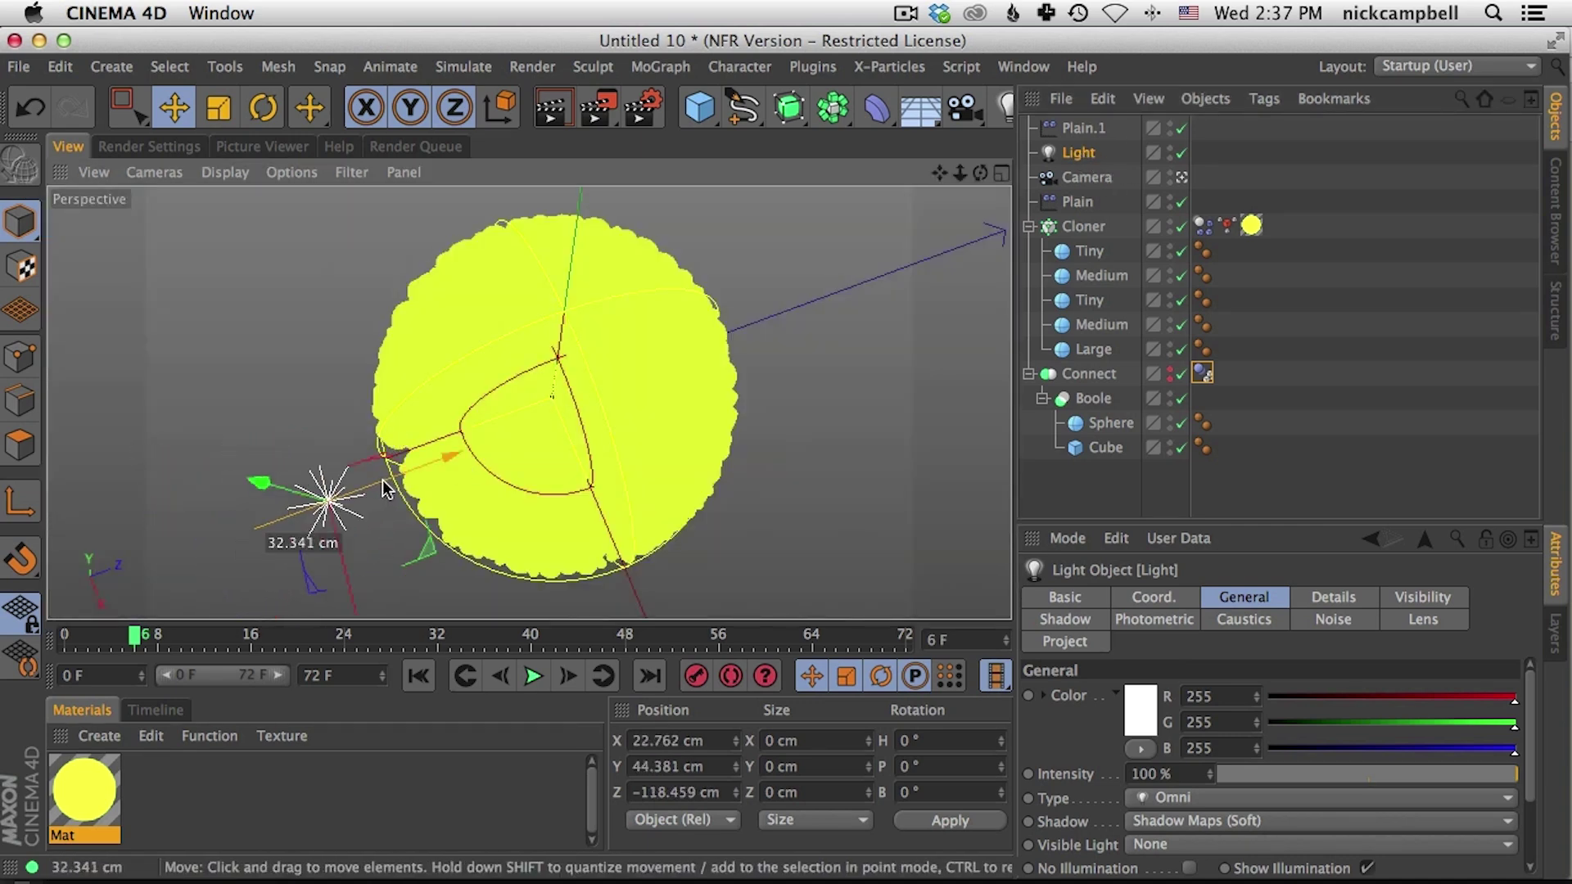
left_click(550, 107)
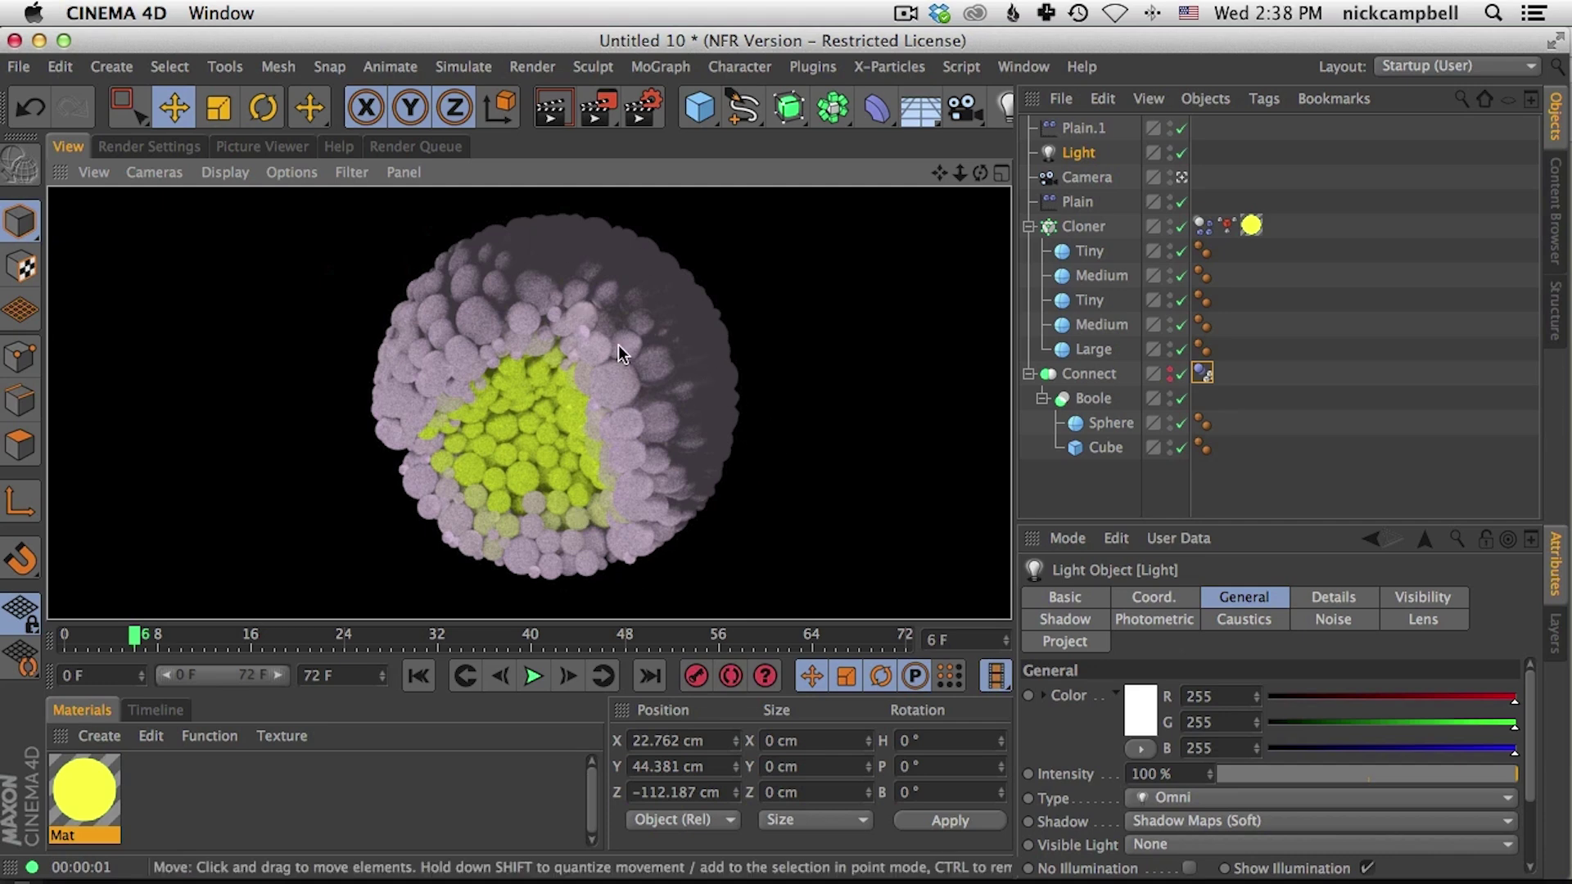
Step: Switch to Safari to examine the lighting in the Boolean Taxidermy reference image, and return to Cinema 4D
key("super+Tab")
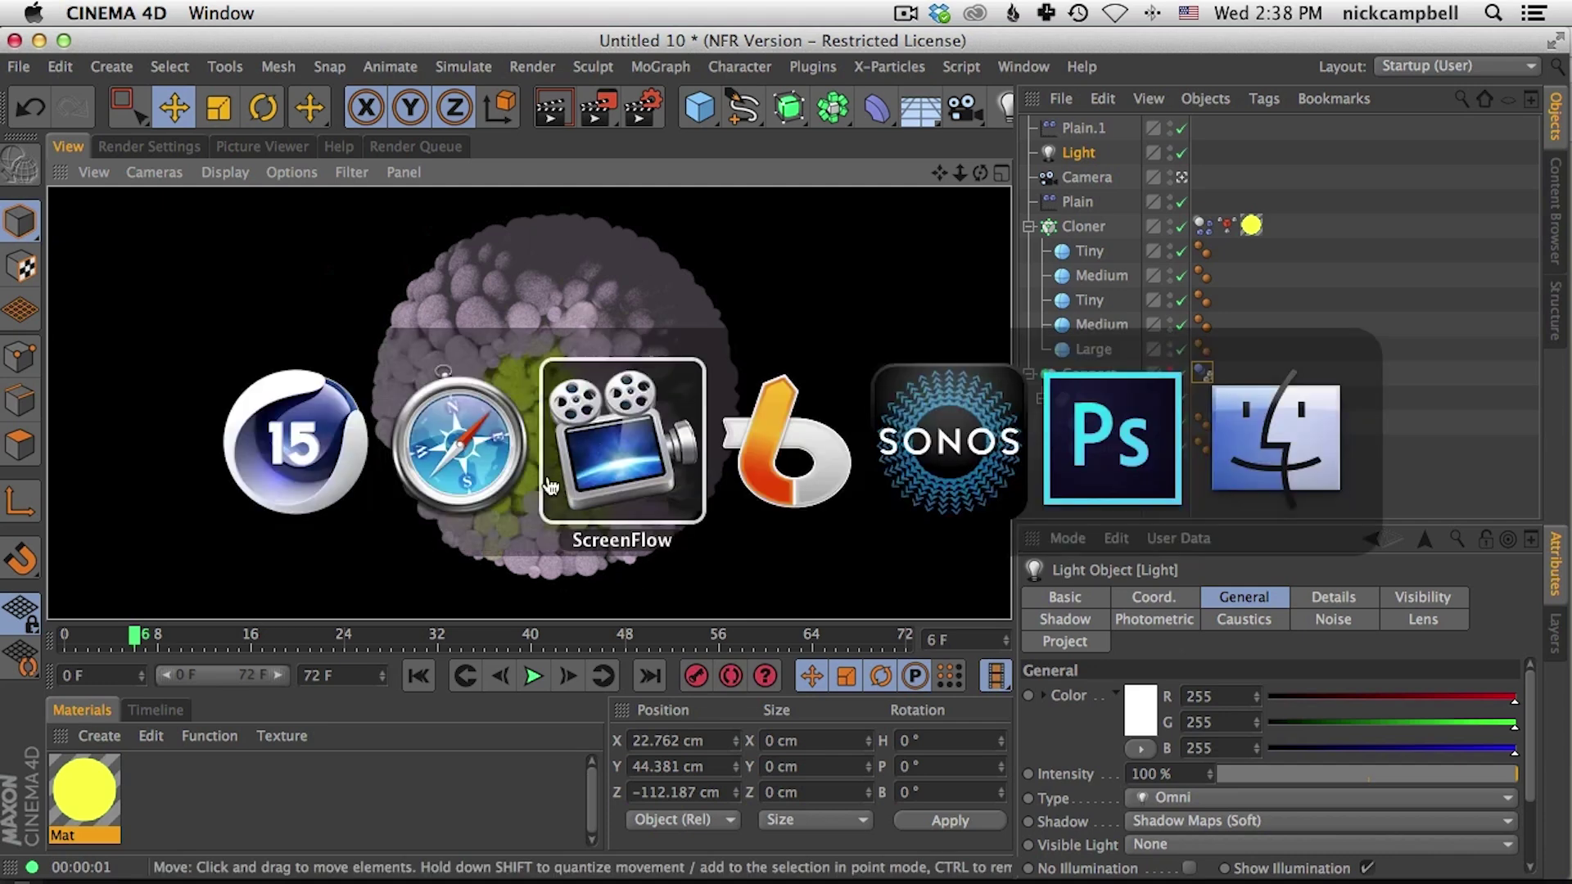
left_click(461, 442)
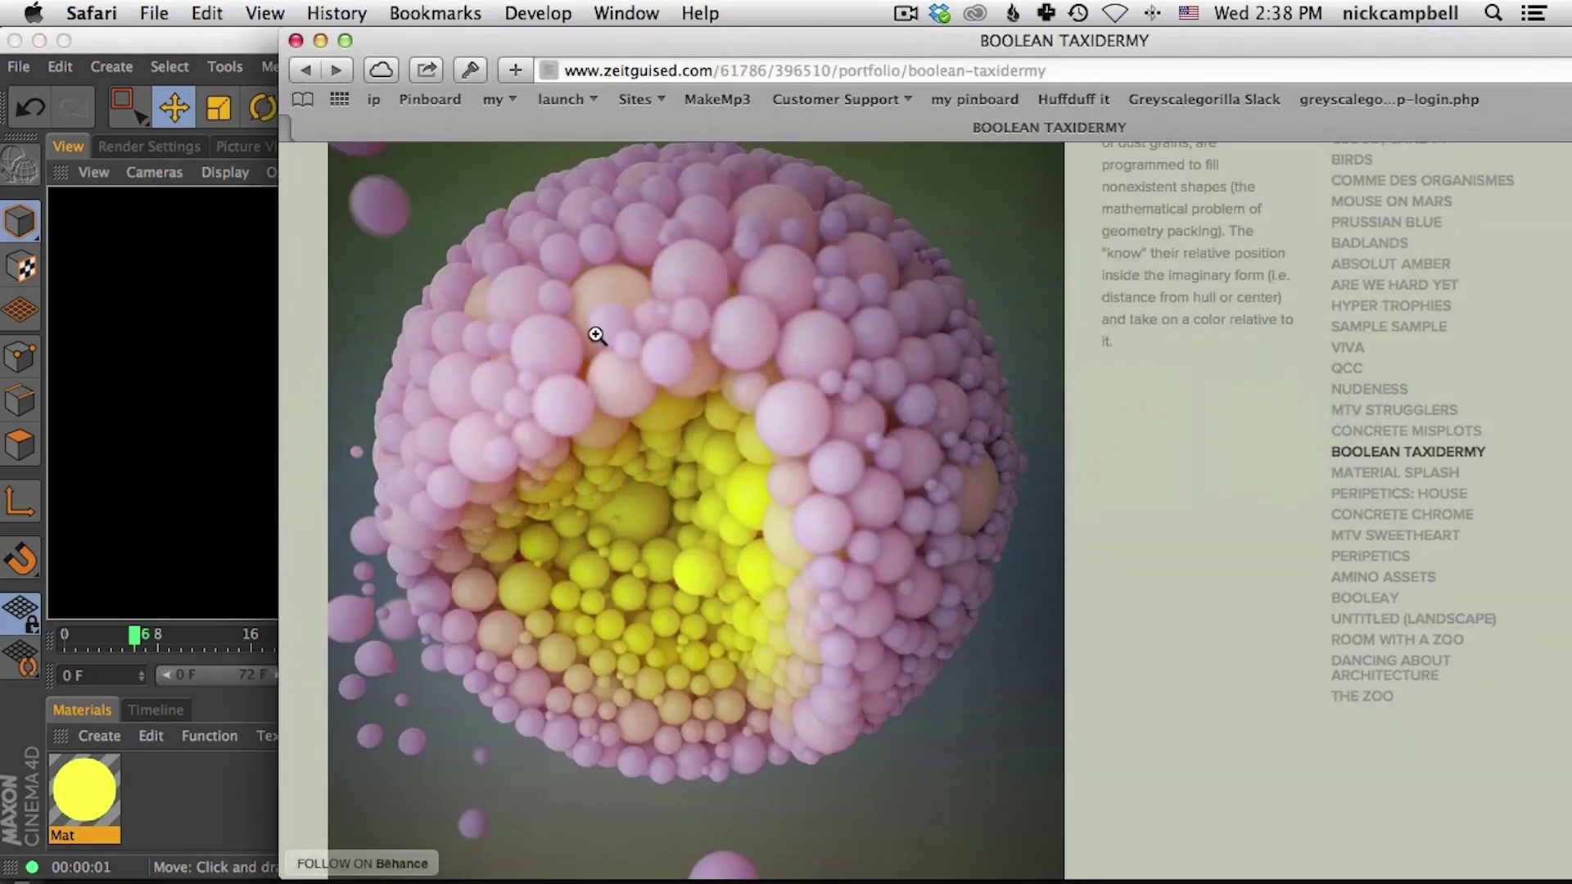
left_click(237, 61)
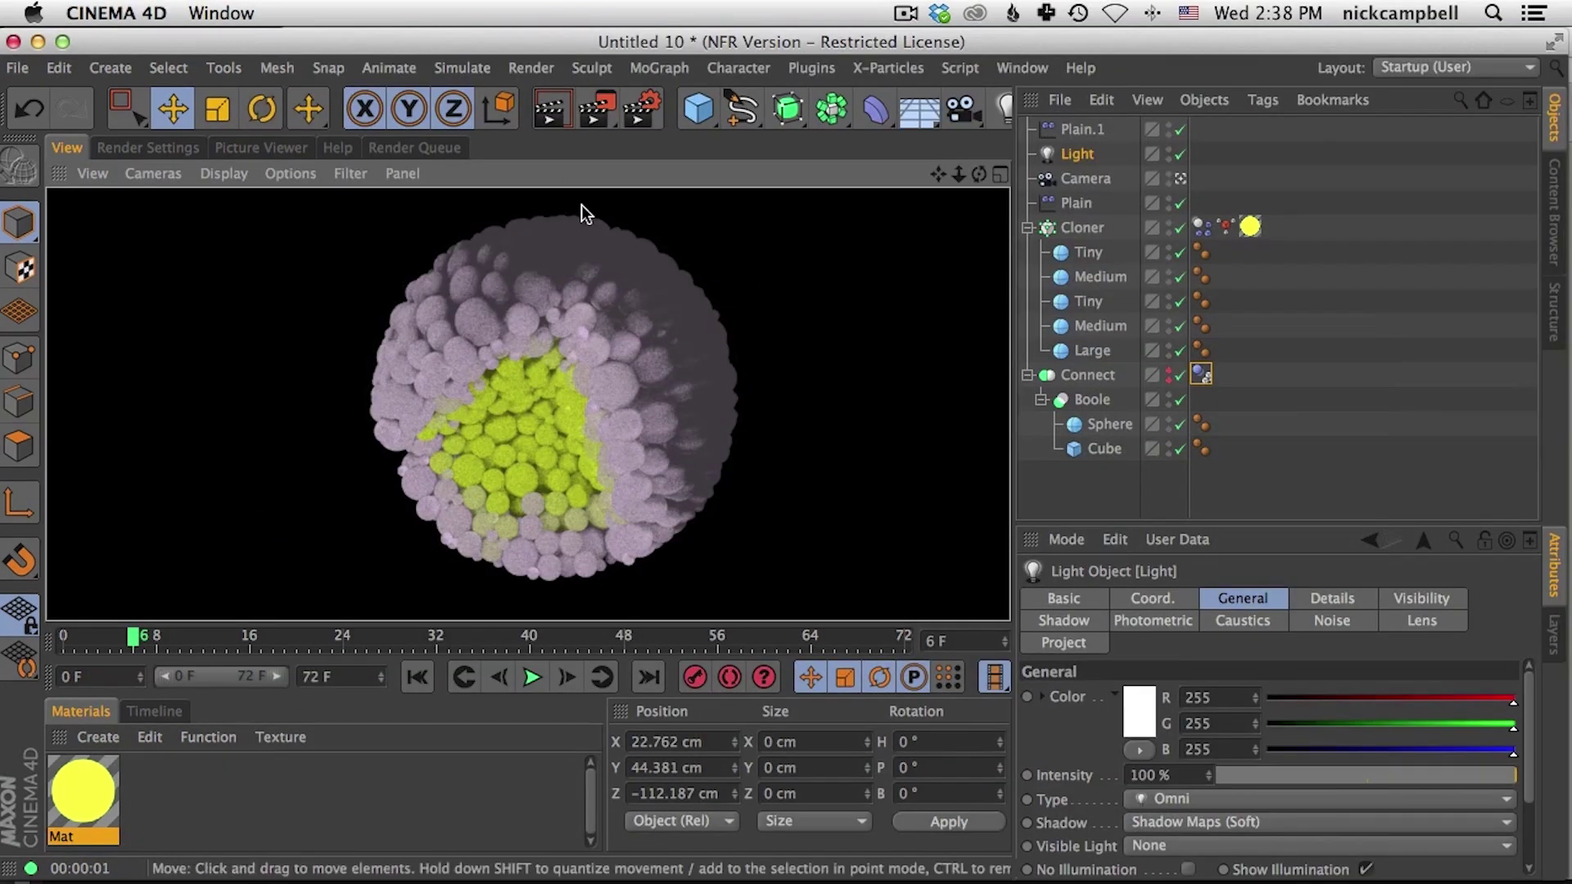
Step: Duplicate the Light along Z to about 190.5 cm behind the cluster, set the copy's intensity to 85% and render
left_click(1084, 155)
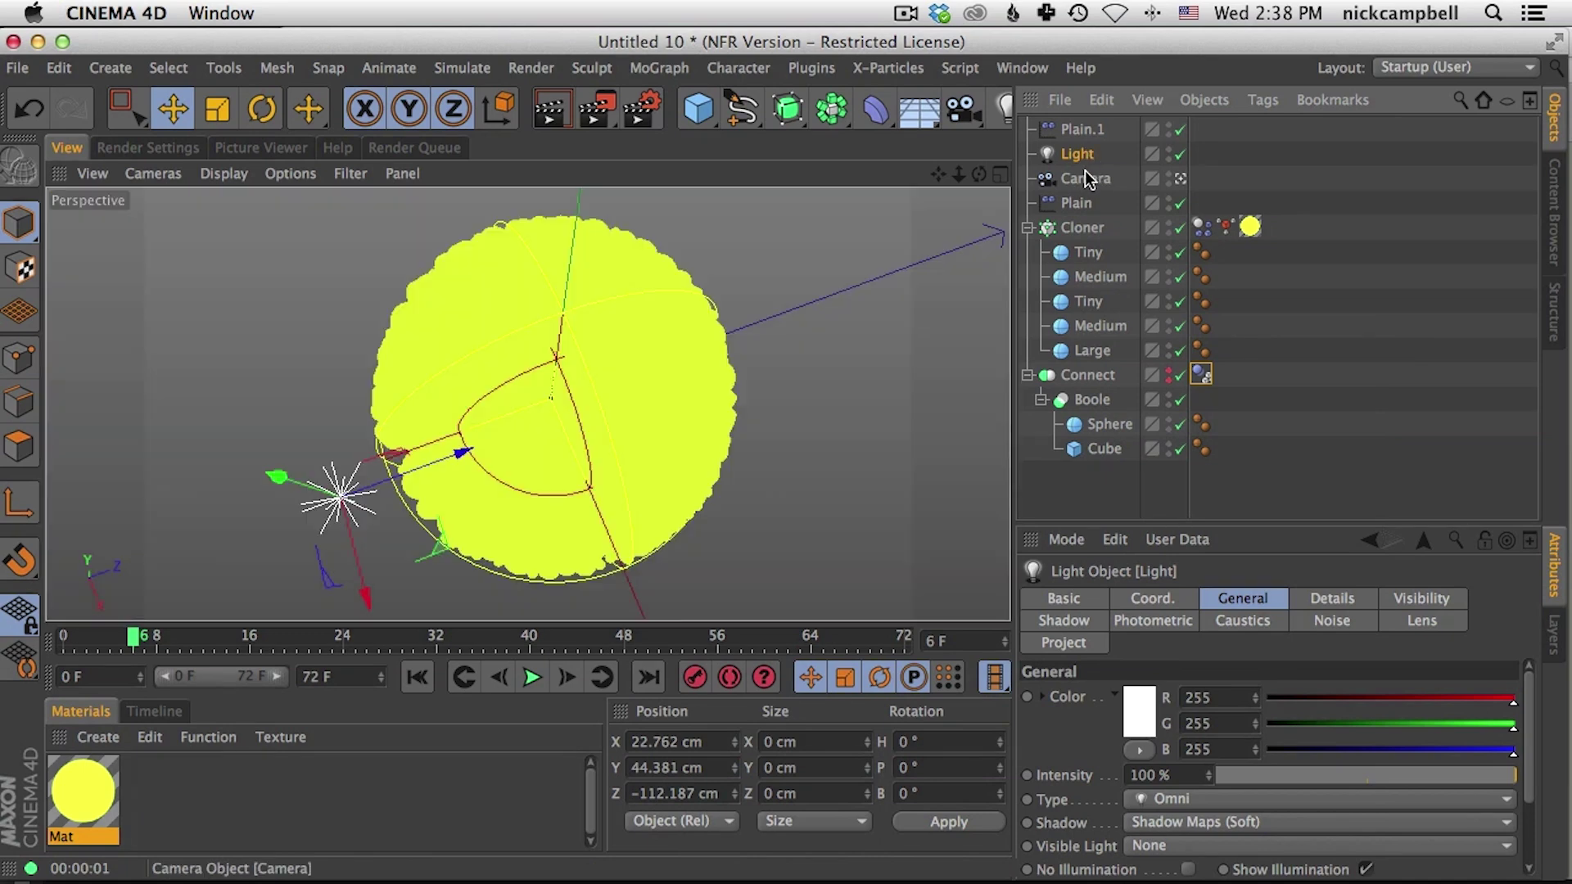
left_click_drag(458, 450, 983, 299, "ctrl")
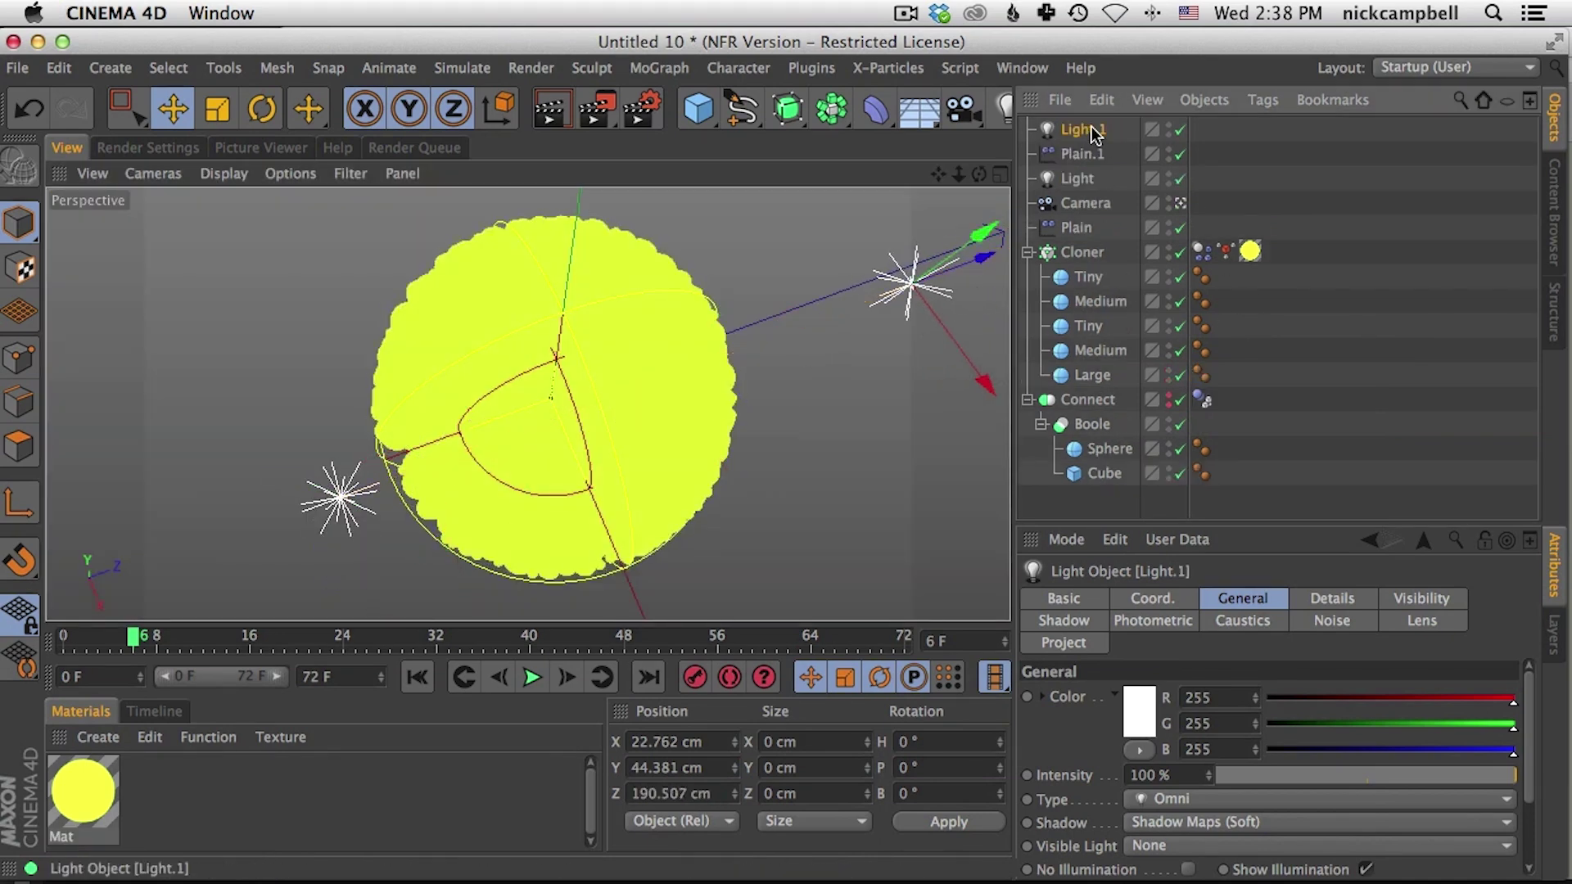
left_click(1442, 774)
left_click_drag(1475, 774, 1472, 774)
left_click(555, 113)
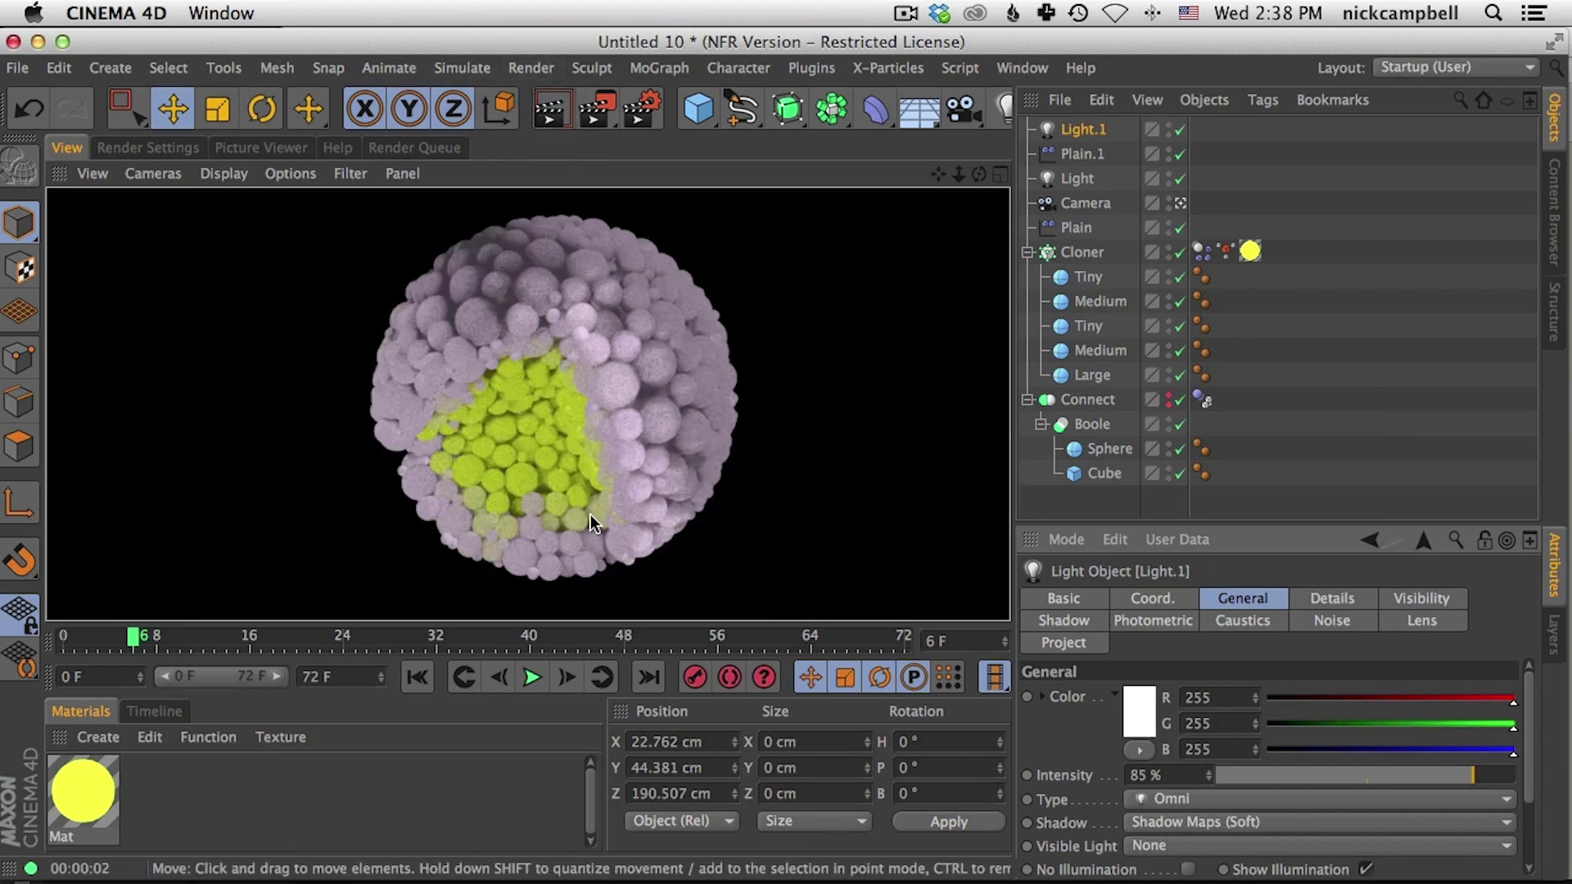
Step: Set the ChanLum layer's strength to 52% in Mat's luminance layers, test-rendering the active view at 0%, 42% and 52%
double_click(88, 799)
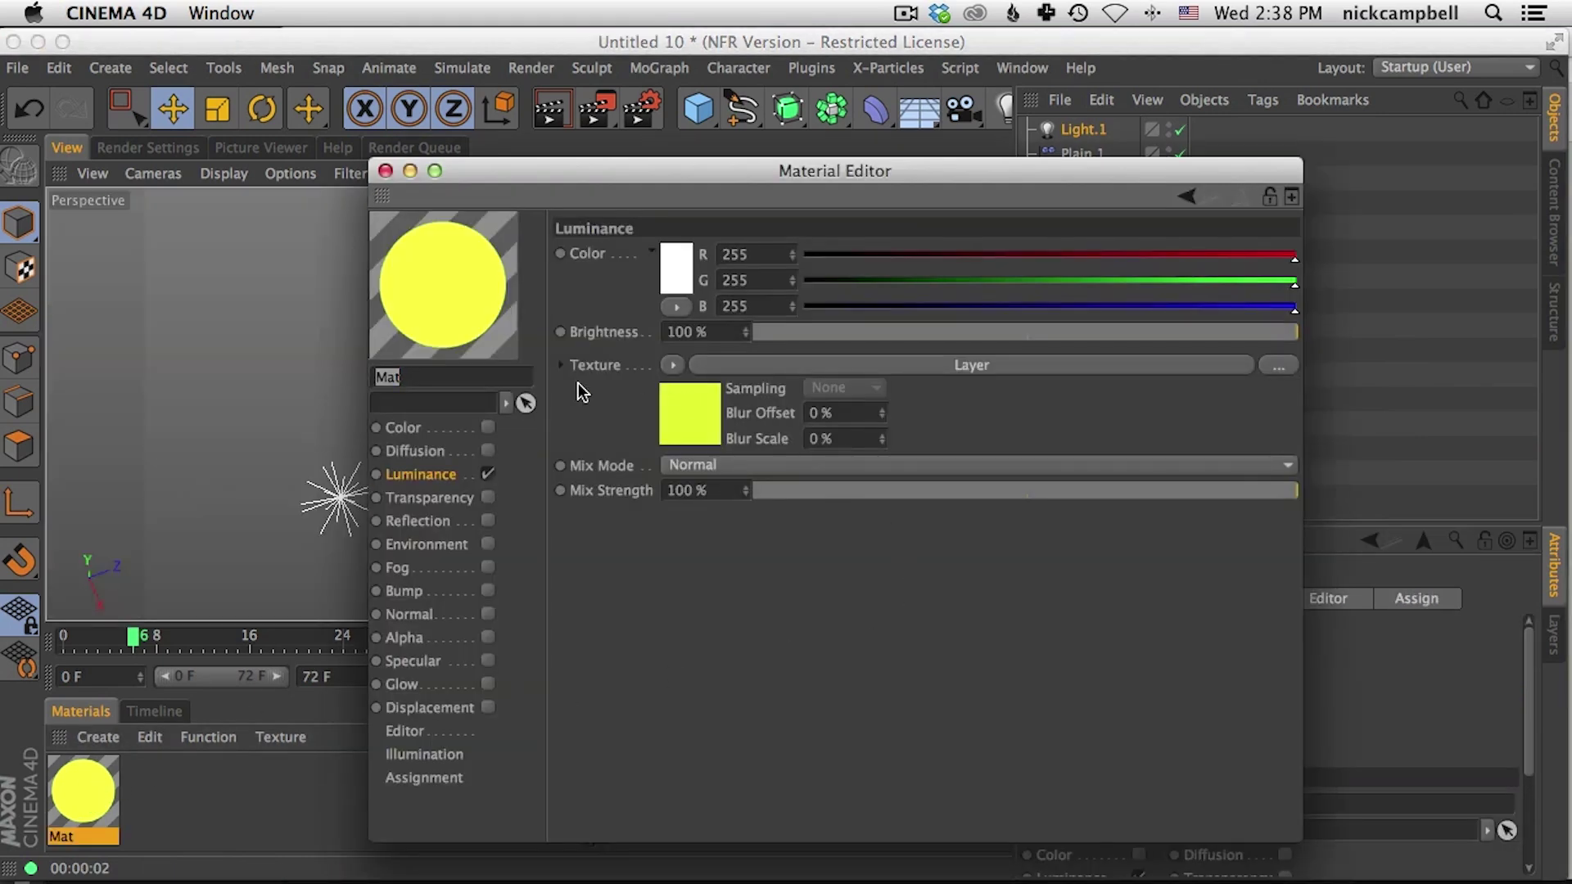
left_click(816, 372)
left_click_drag(1027, 489, 833, 489)
left_click_drag(594, 171, 1006, 119)
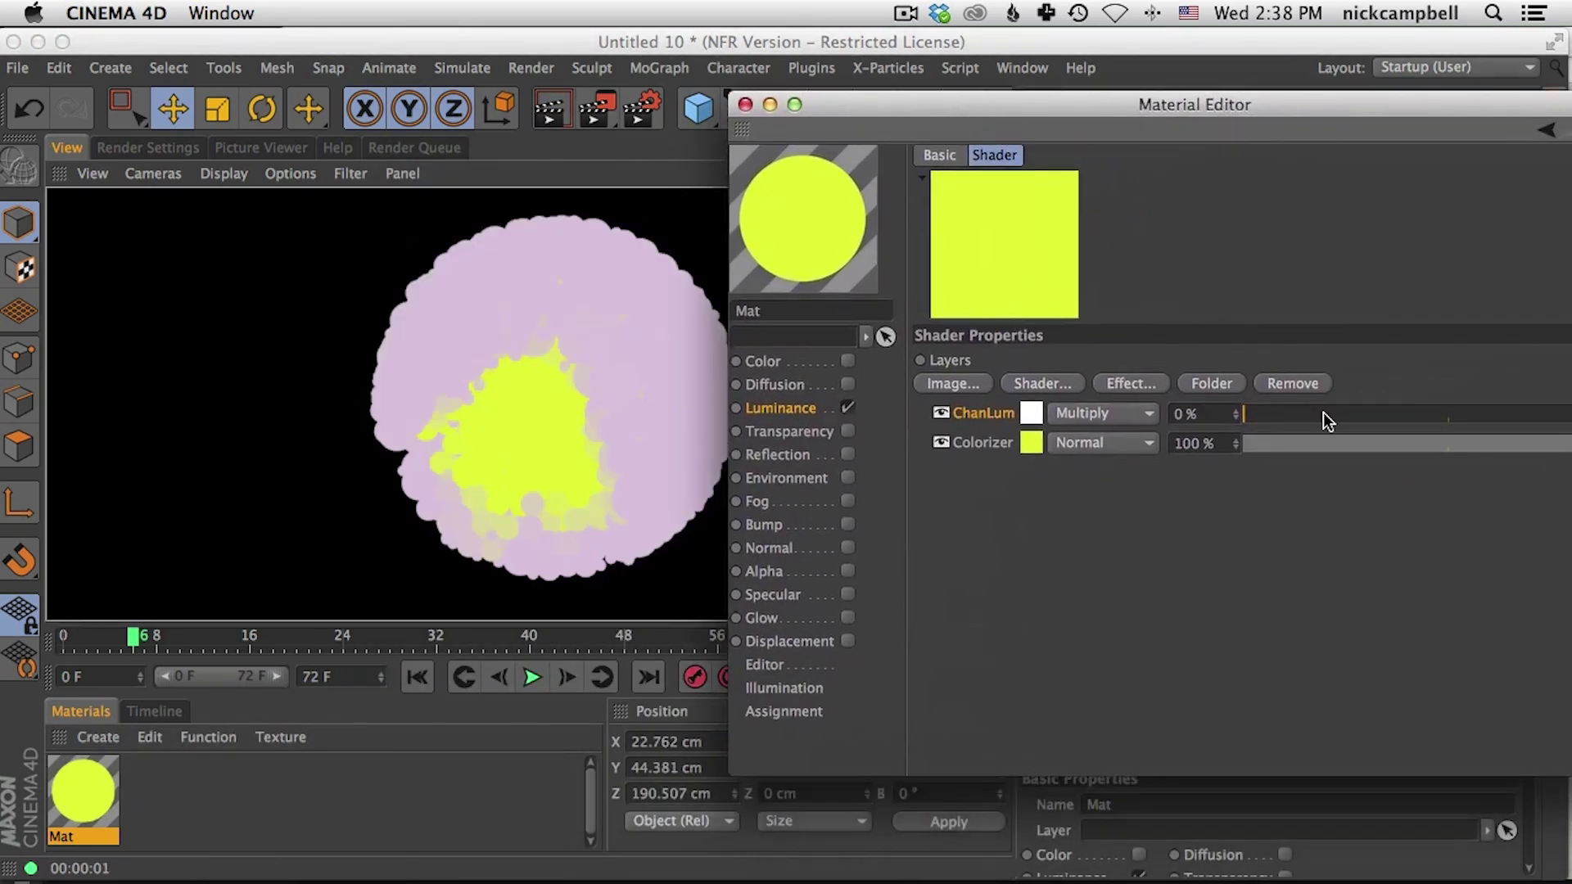
left_click_drag(1323, 411, 1416, 413)
left_click(557, 113)
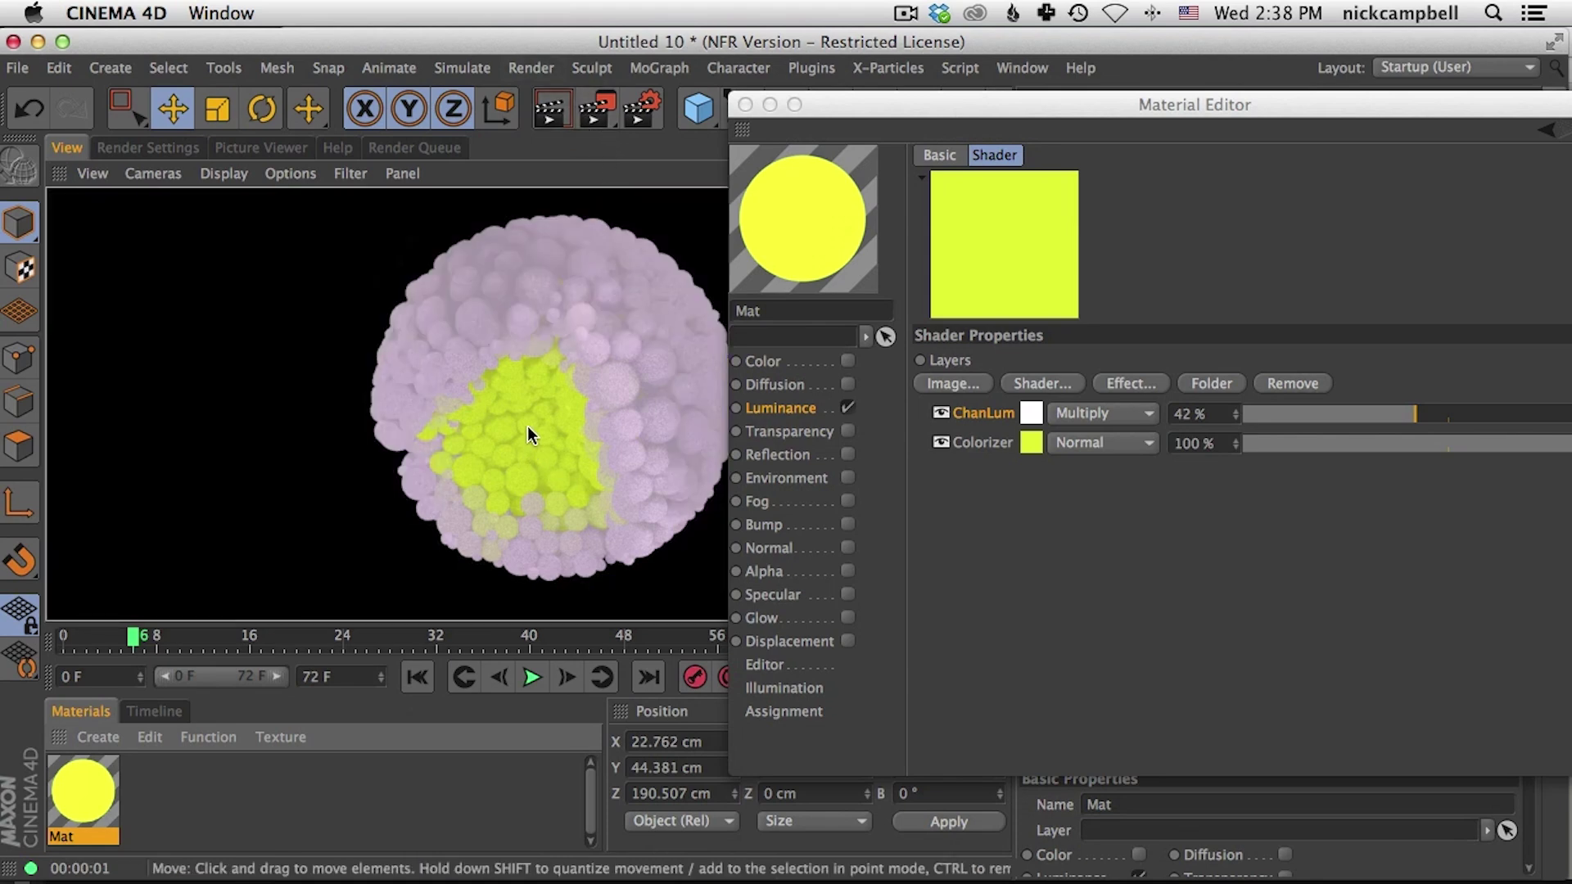
left_click_drag(872, 100, 899, 56)
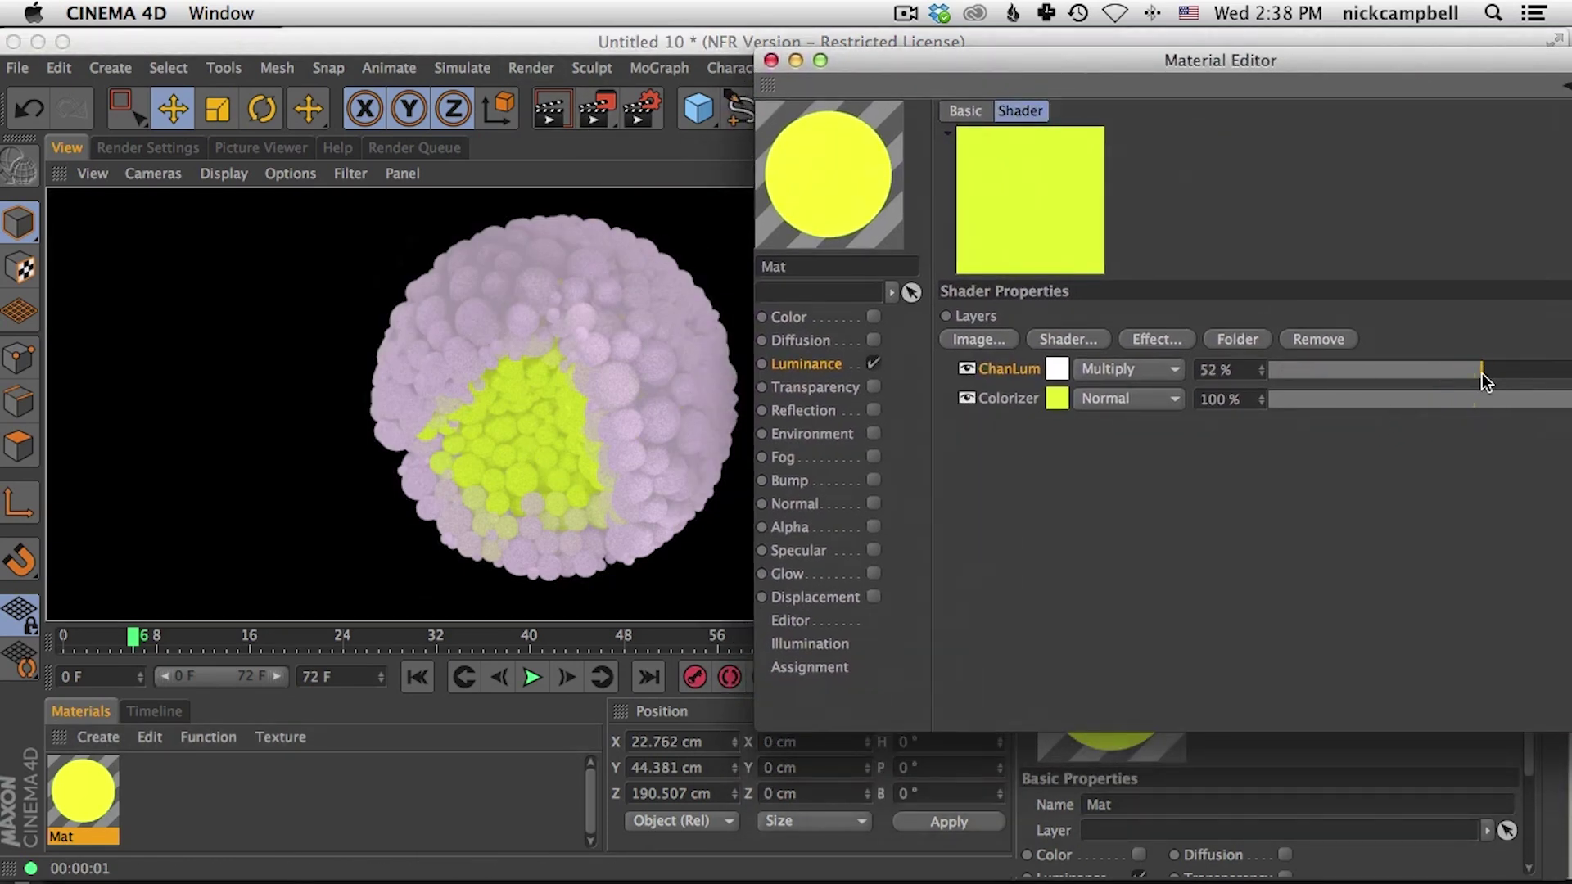
left_click(550, 118)
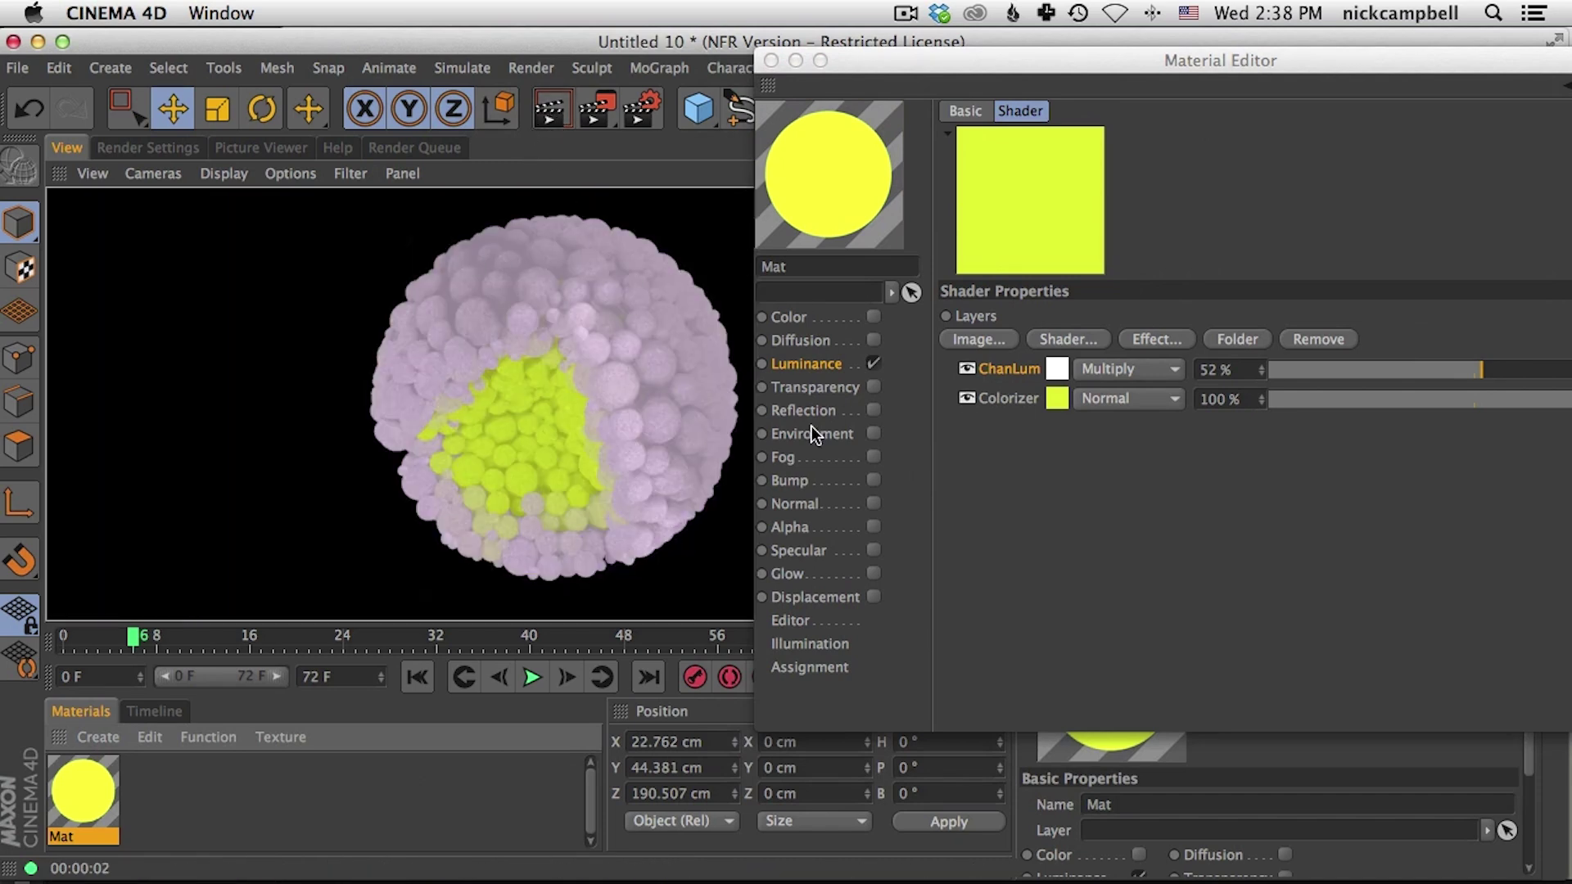
Step: Uncover the rendered cluster and compare its shading with the Boolean Taxidermy reference image in Safari, returning to Cinema 4D
left_click_drag(875, 59, 1110, 161)
key("super+Tab")
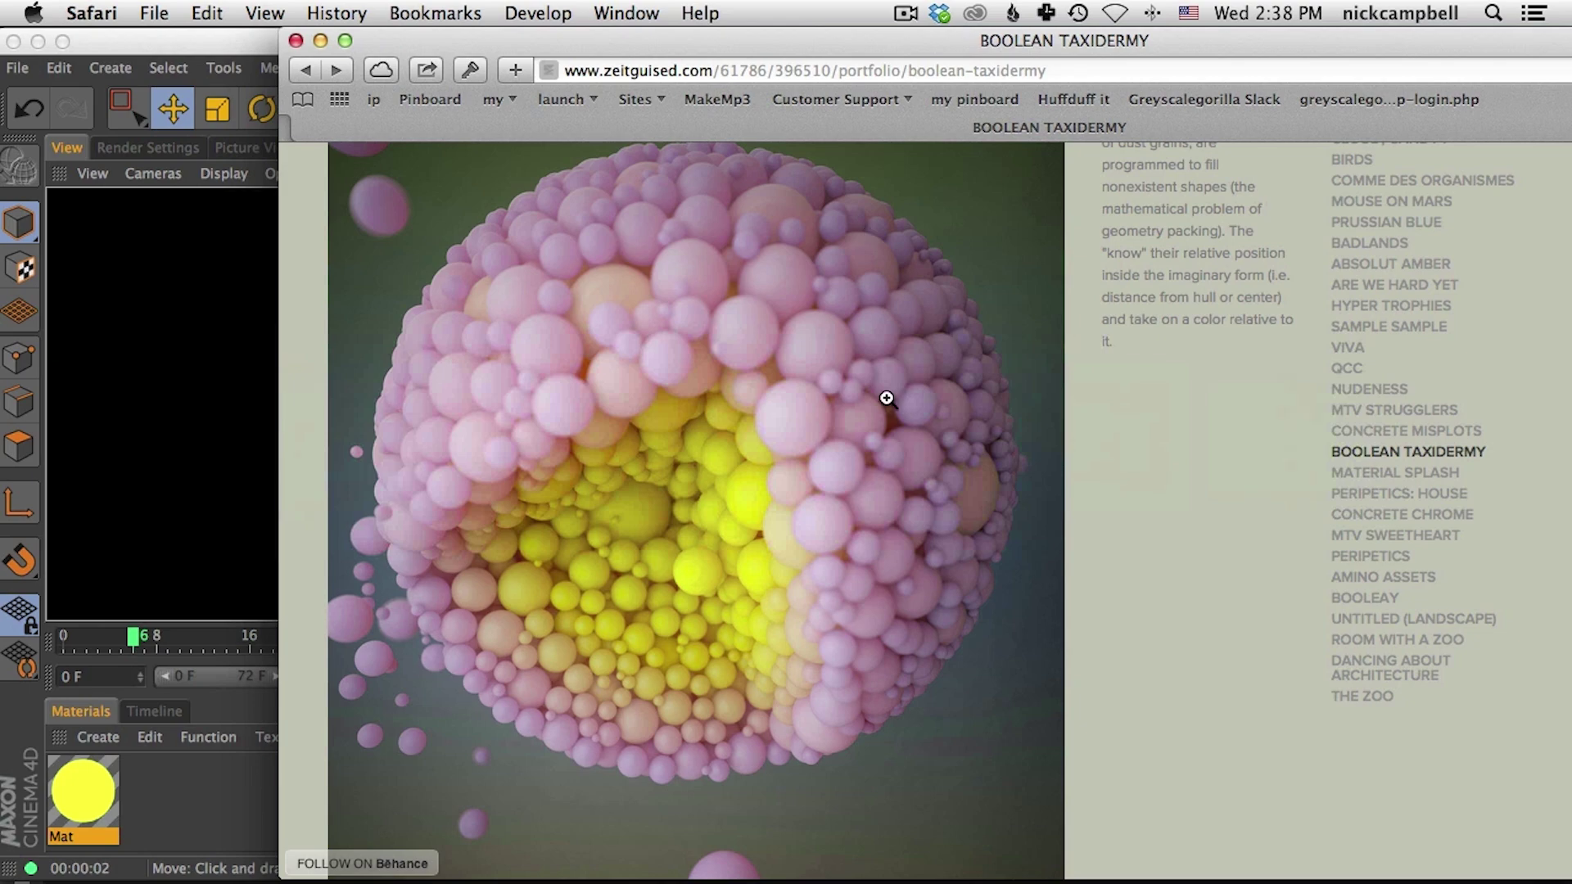
key("super+Tab")
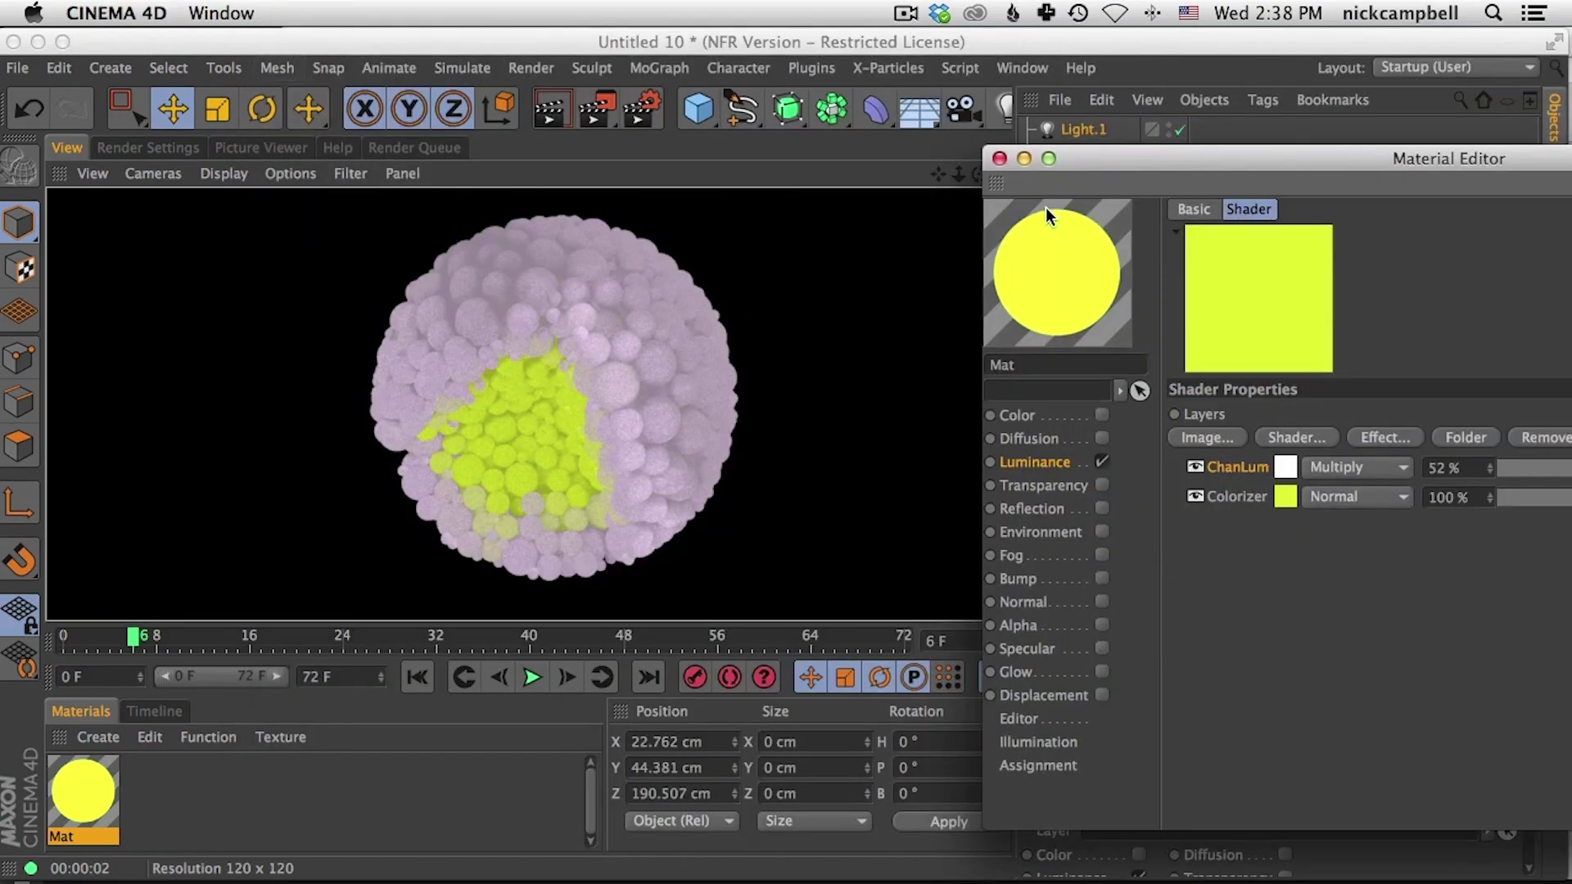
Step: Enable the Mat material's Reflection channel and load a Fresnel shader as its texture
left_click_drag(1095, 162, 849, 140)
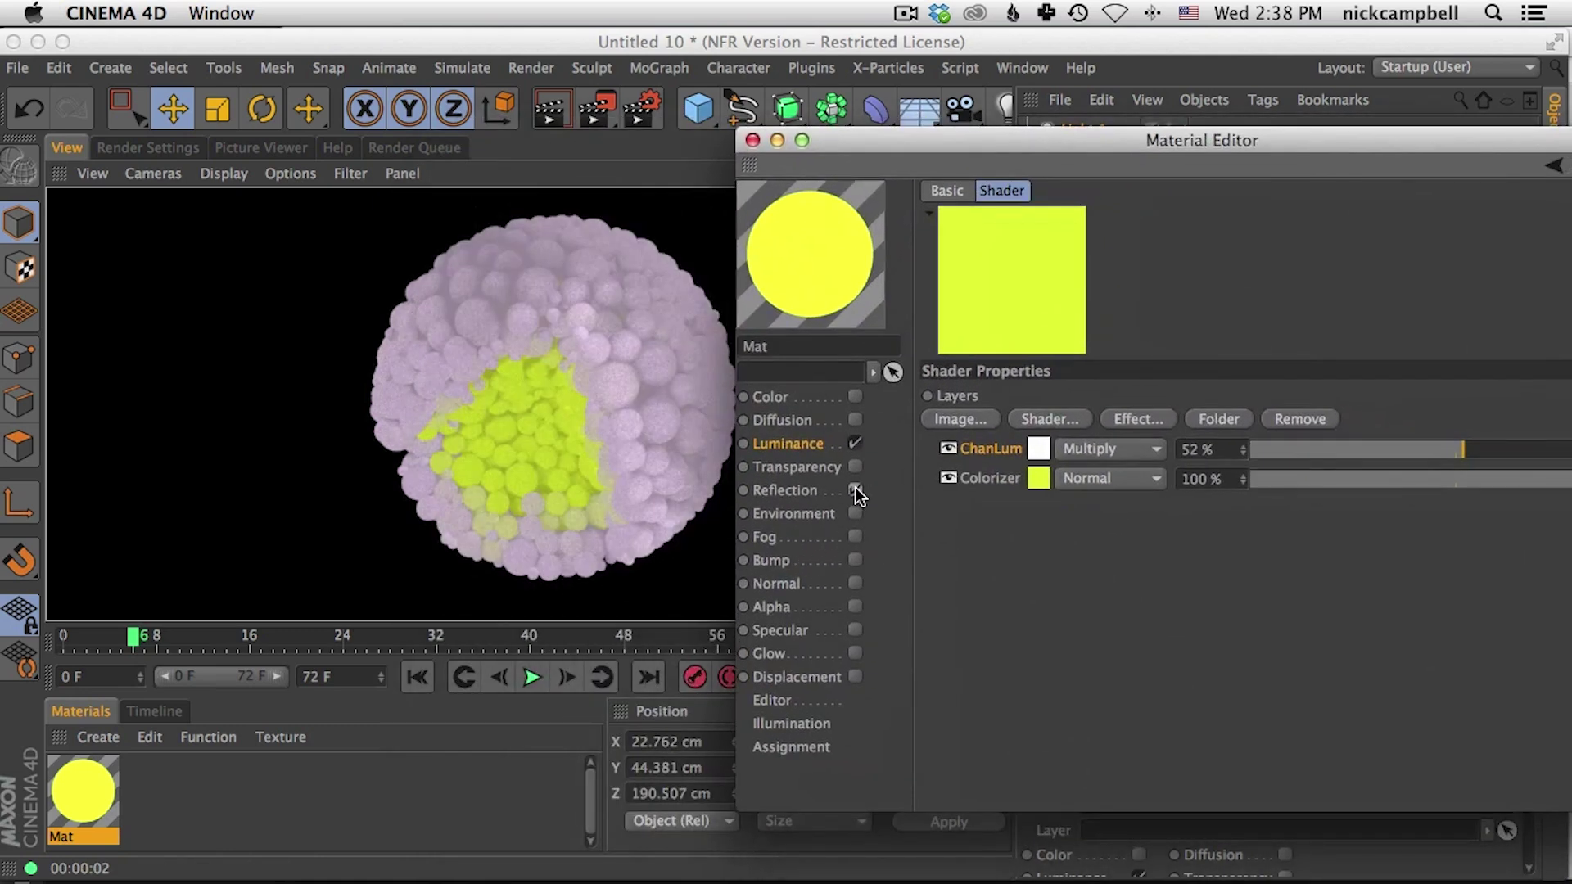
left_click(856, 489)
left_click(1045, 379)
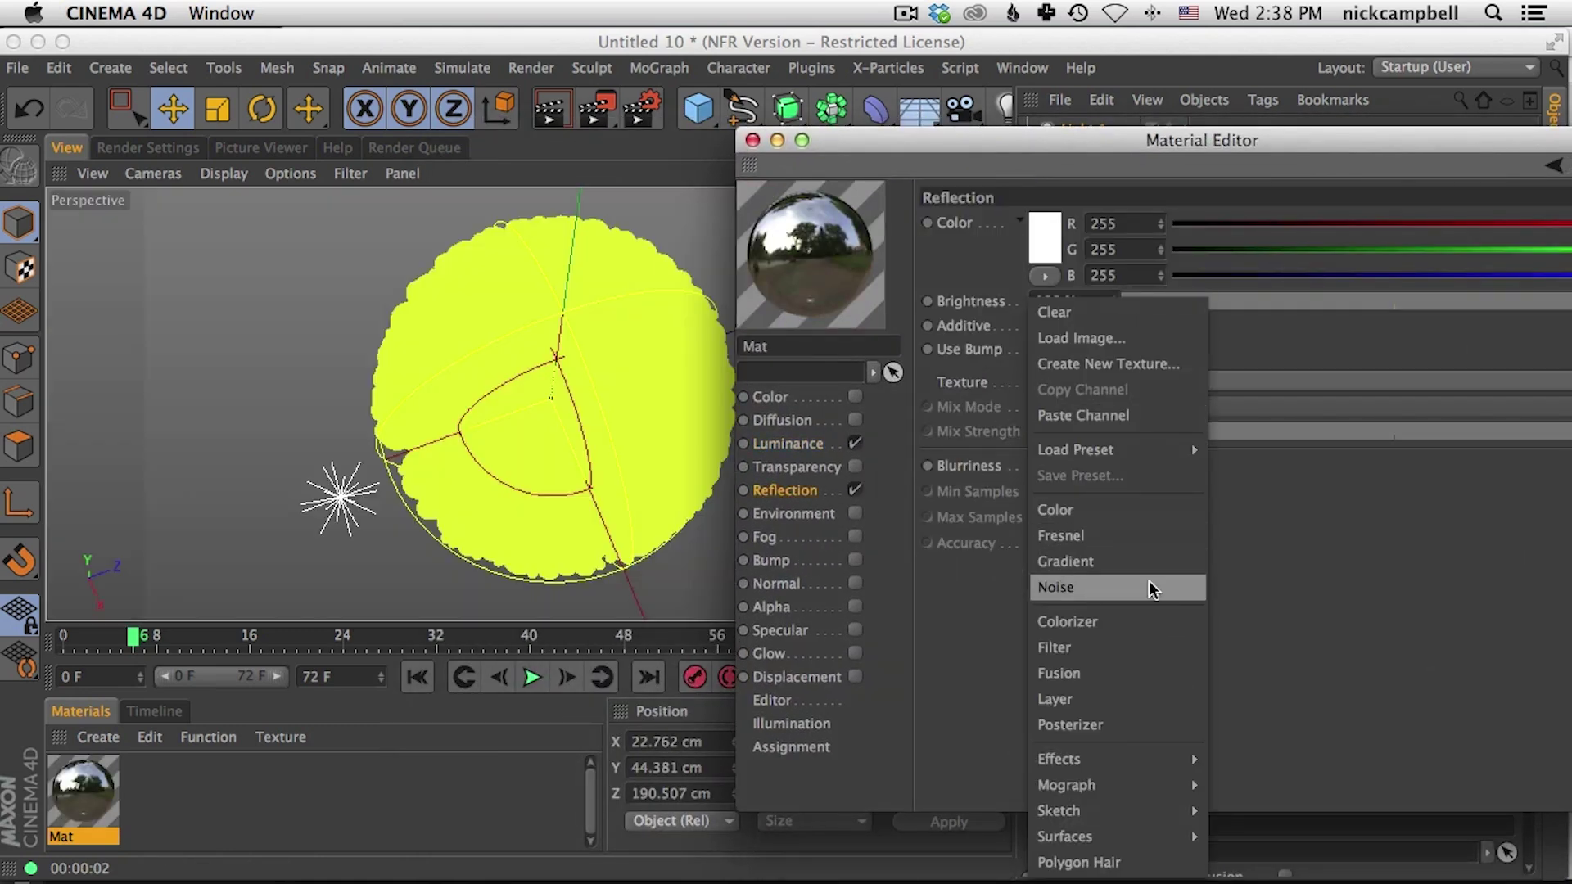
left_click(1151, 538)
Step: Set the reflection's brightness to 15% and mix strength to 40%, render the active view and close the Material Editor
left_click_drag(1147, 299, 1176, 300)
left_click_drag(1308, 506, 1312, 508)
left_click(1192, 300)
left_click(1204, 301)
left_click(568, 120)
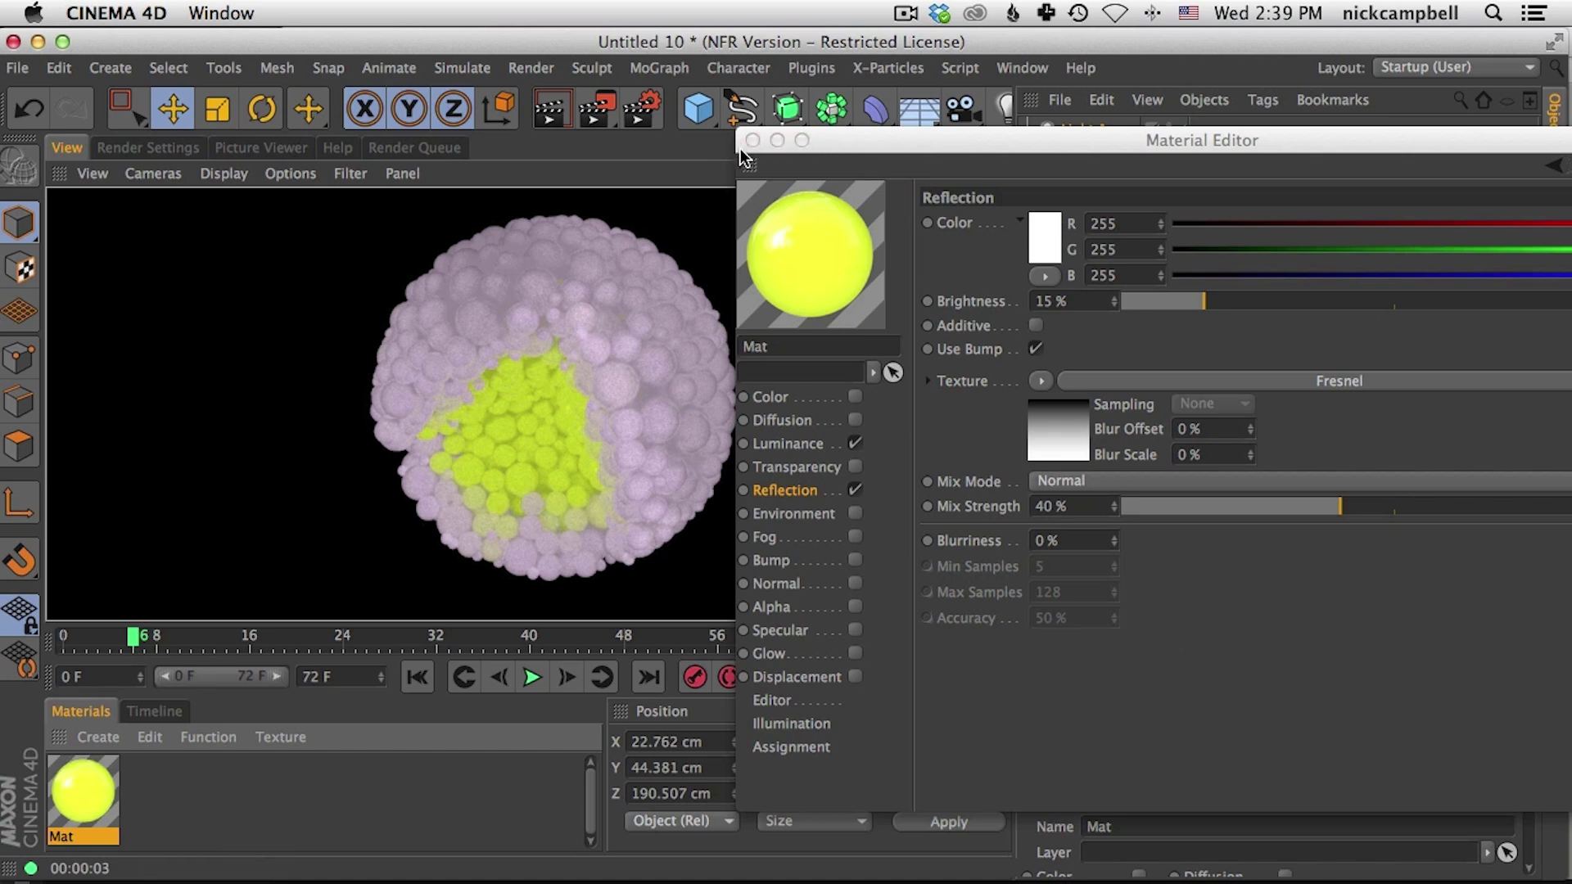
left_click(753, 140)
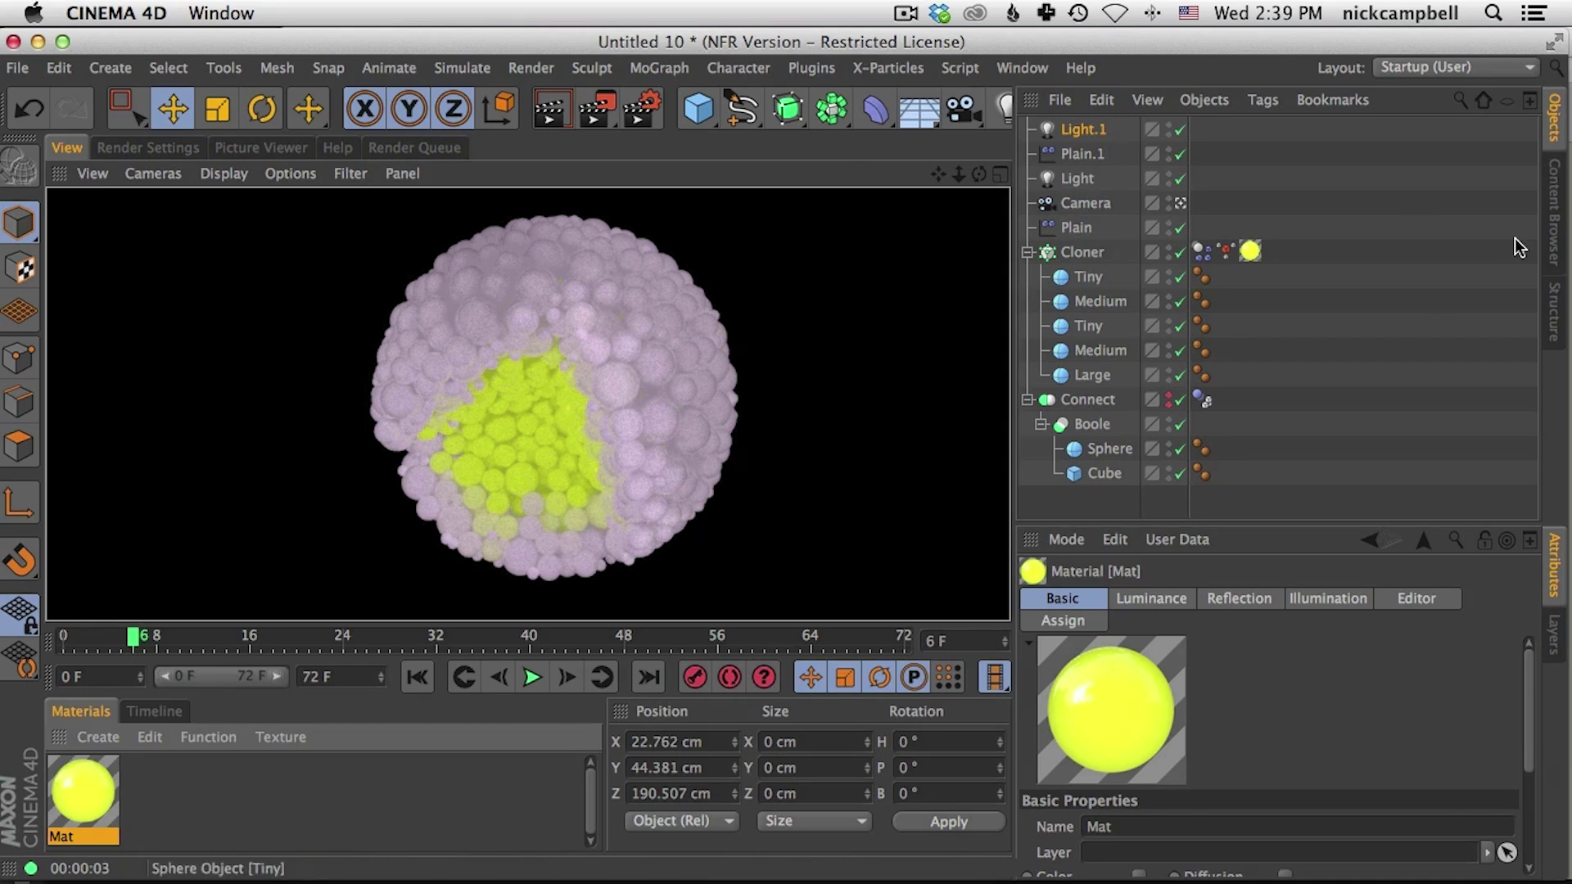
Step: Add the HDR Studio Rig preset from the Content Browser to the scene and return to the object list
left_click(1553, 217)
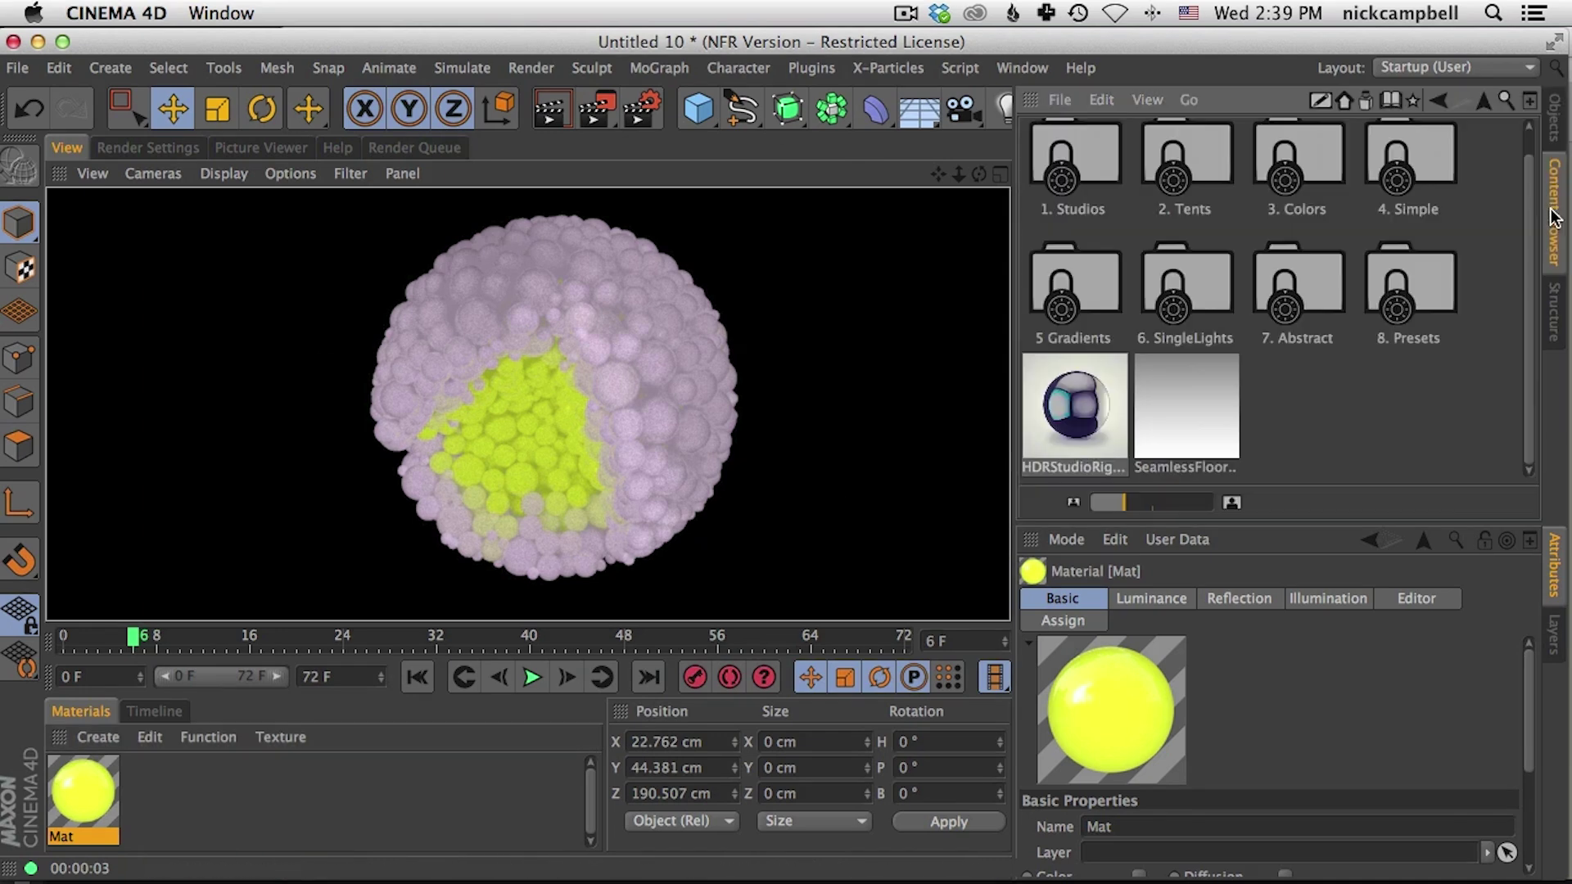
double_click(1078, 417)
left_click(1553, 119)
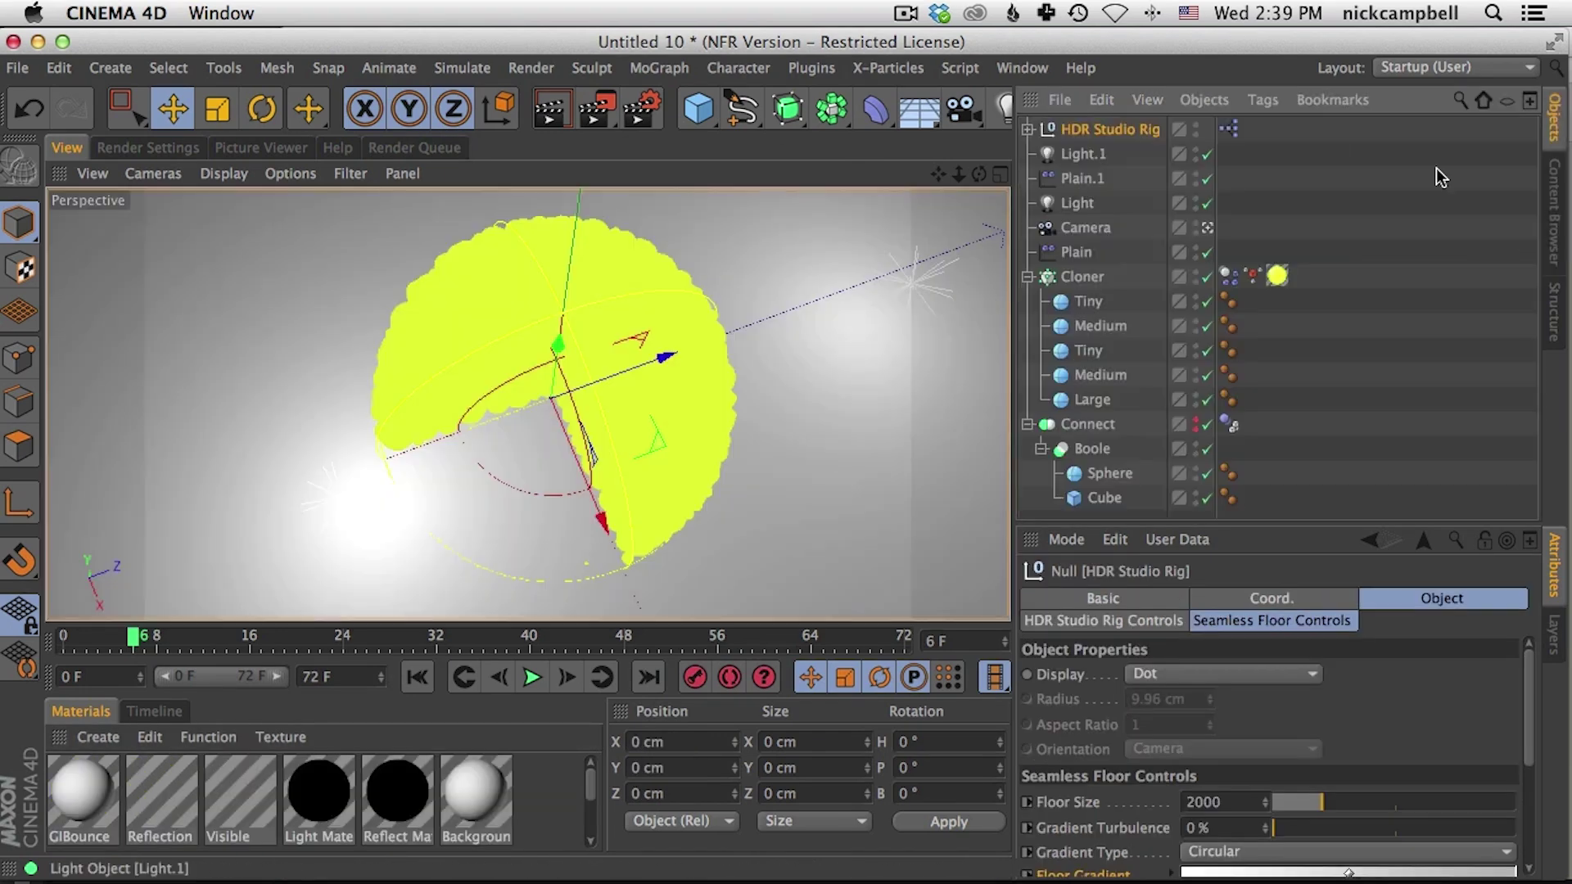
Step: Turn off the HDR Studio Rig's floor and background in its Seamless Floor Controls and render the active view
left_click(1267, 624)
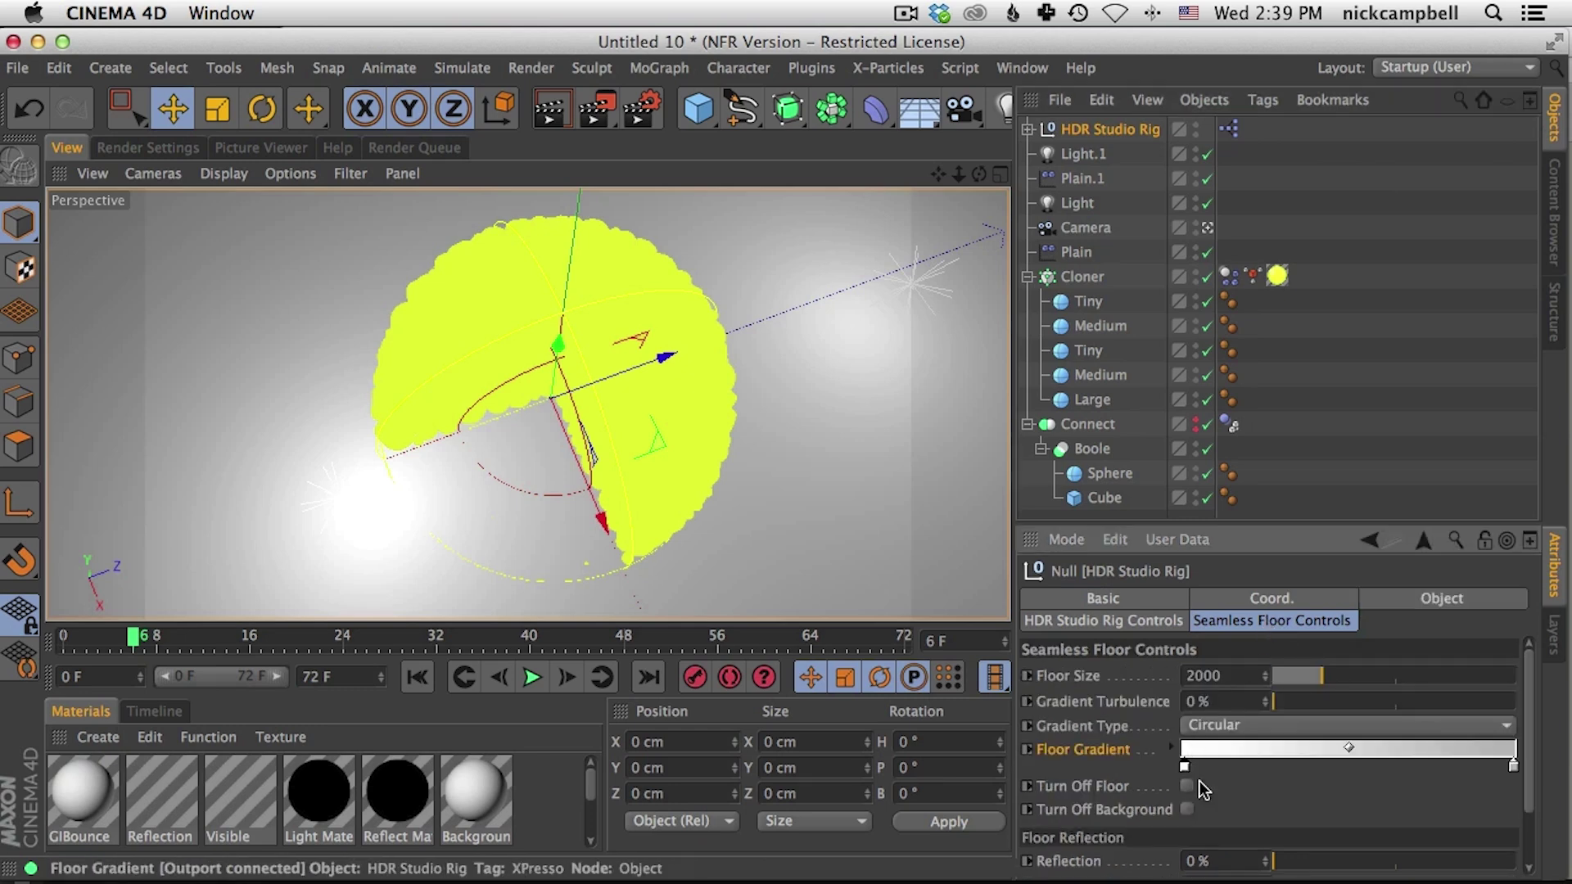
left_click(1187, 785)
left_click(550, 107)
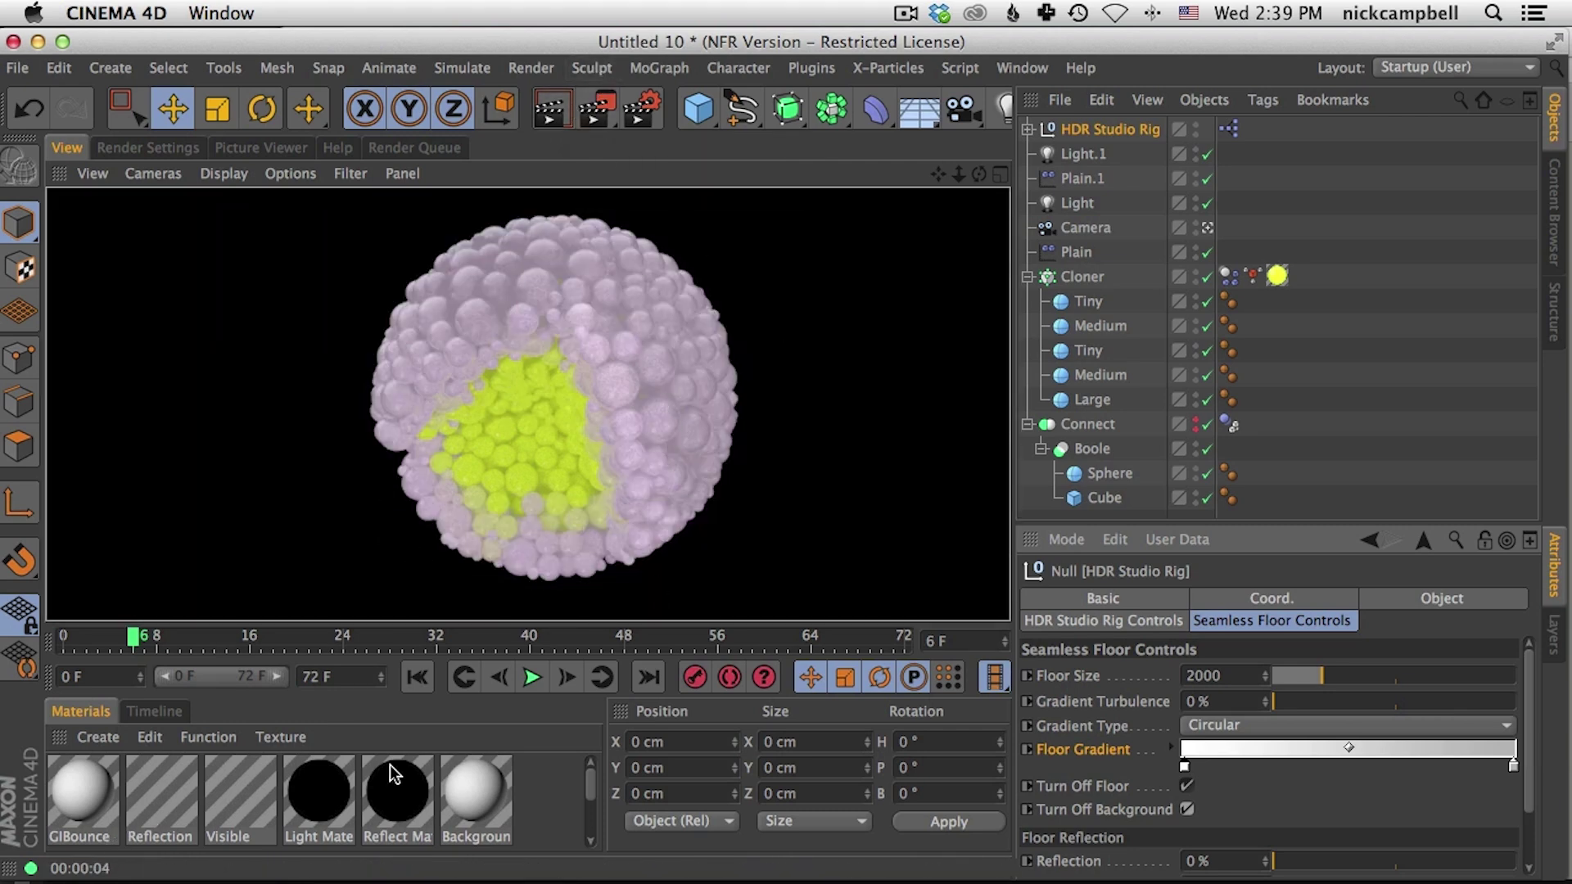
Step: Set the Mat material's reflection brightness to 6% and mix strength to 18%, and re-render with the Material Editor moved off the cluster
left_click_drag(586, 780, 587, 800)
double_click(103, 827)
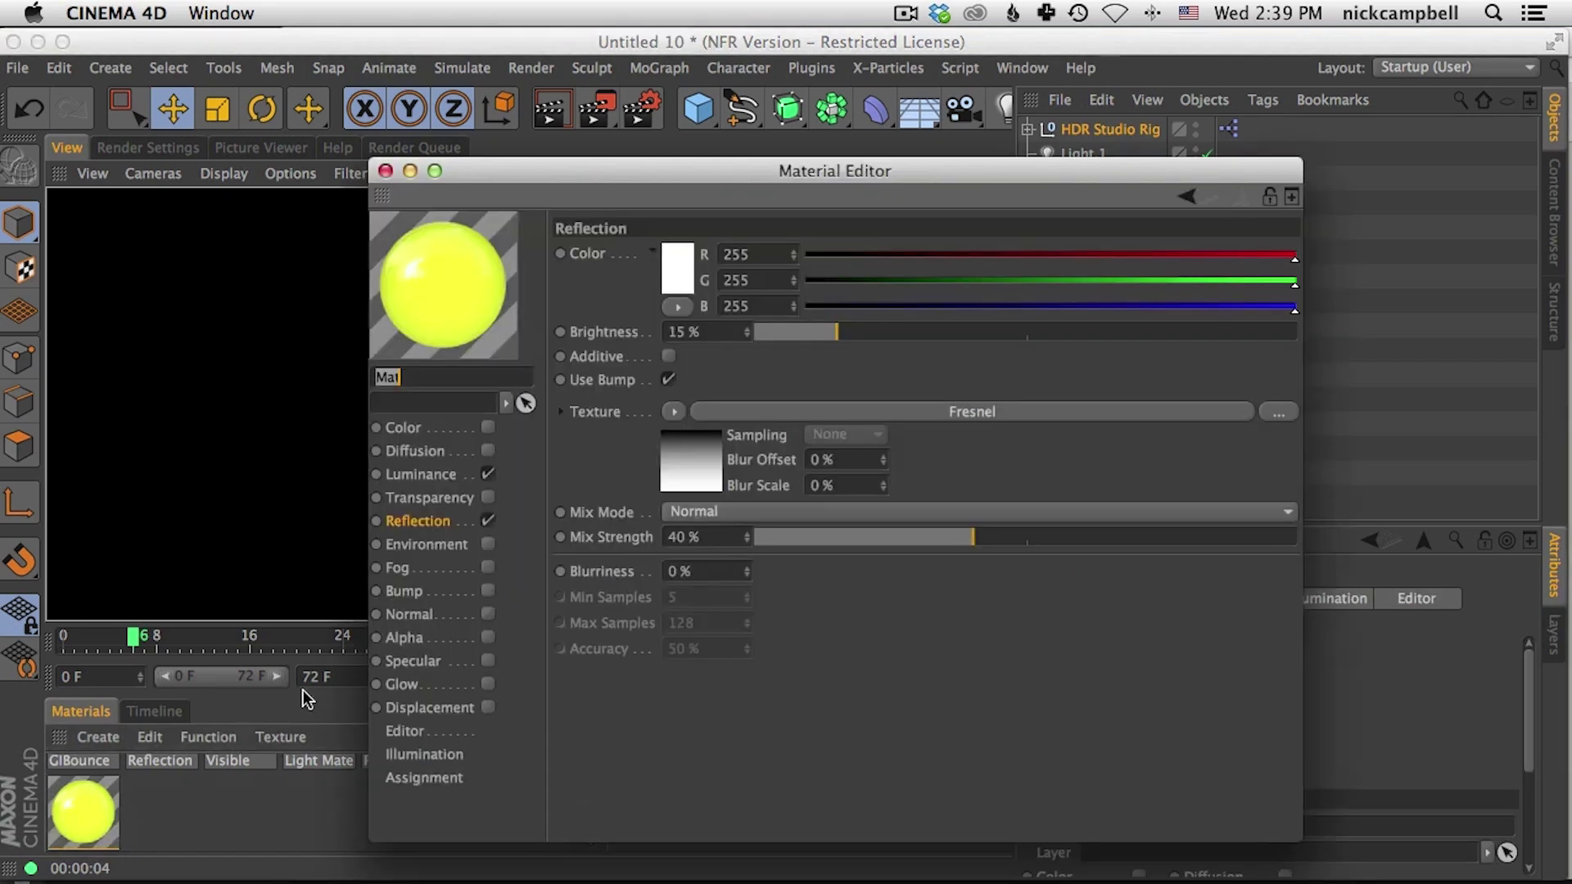
left_click_drag(794, 334, 780, 336)
left_click_drag(825, 546, 852, 546)
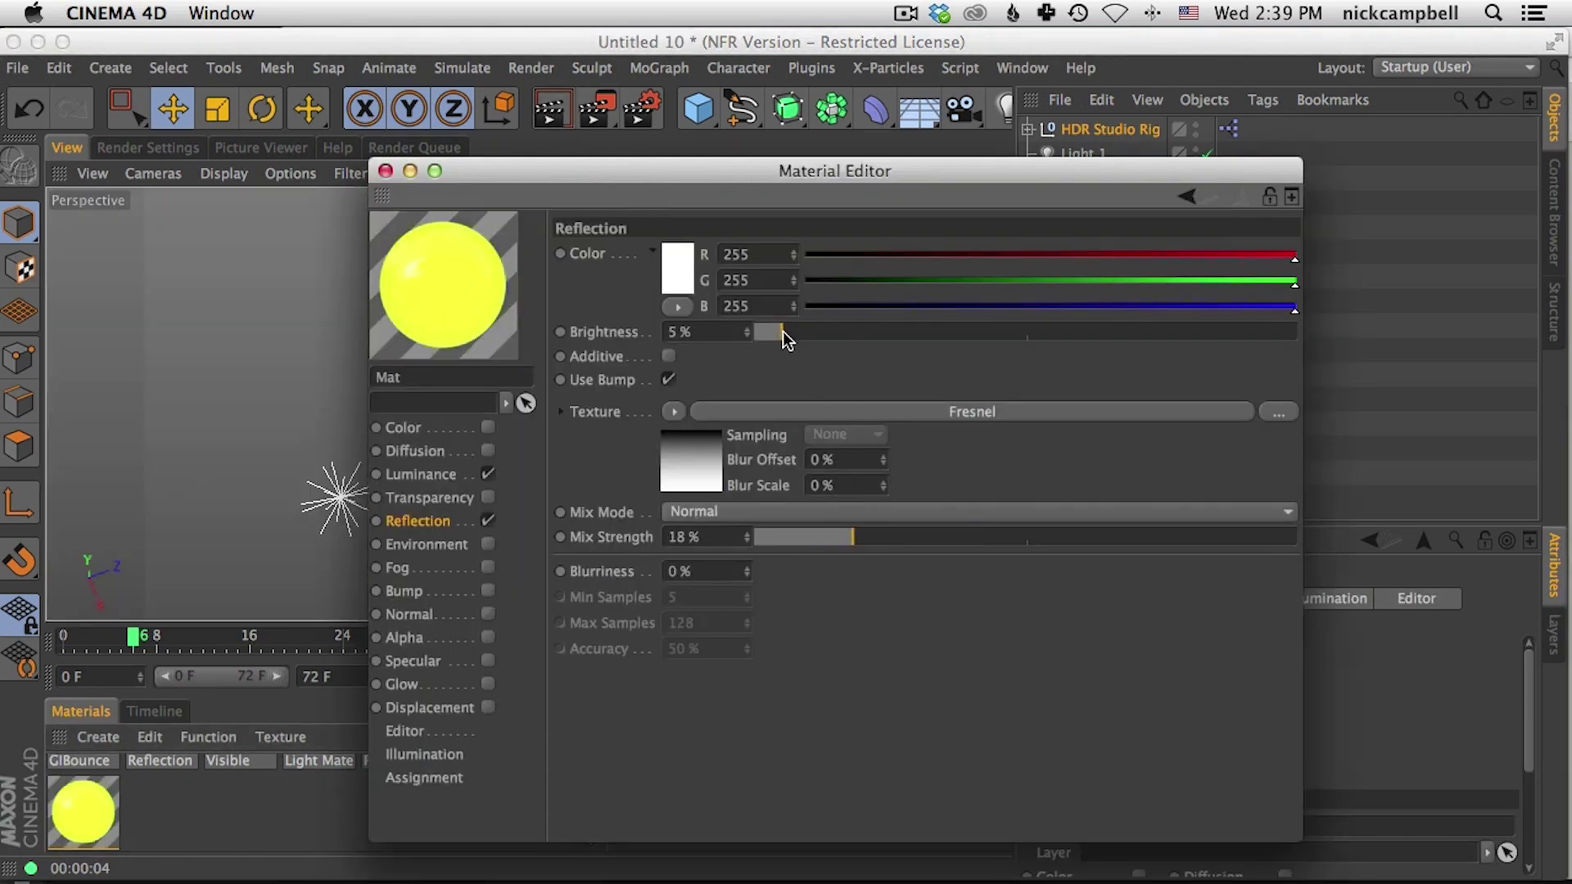
left_click_drag(581, 204, 969, 119)
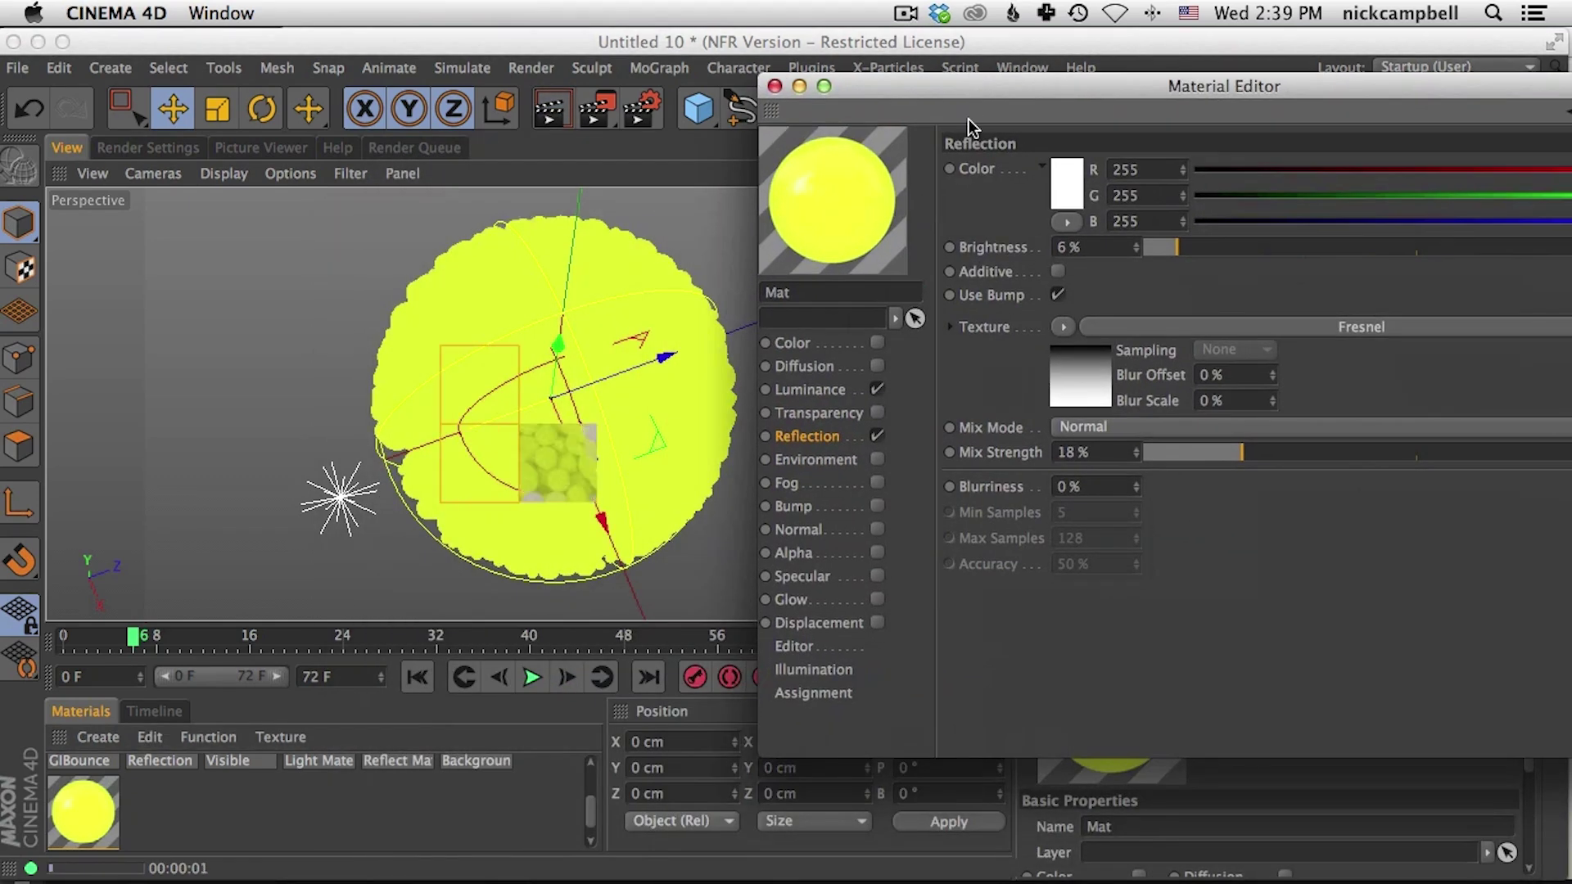
Step: Enable Mat's Specular channel, set its width to 67% and height to 12%, and render the active view
left_click(877, 576)
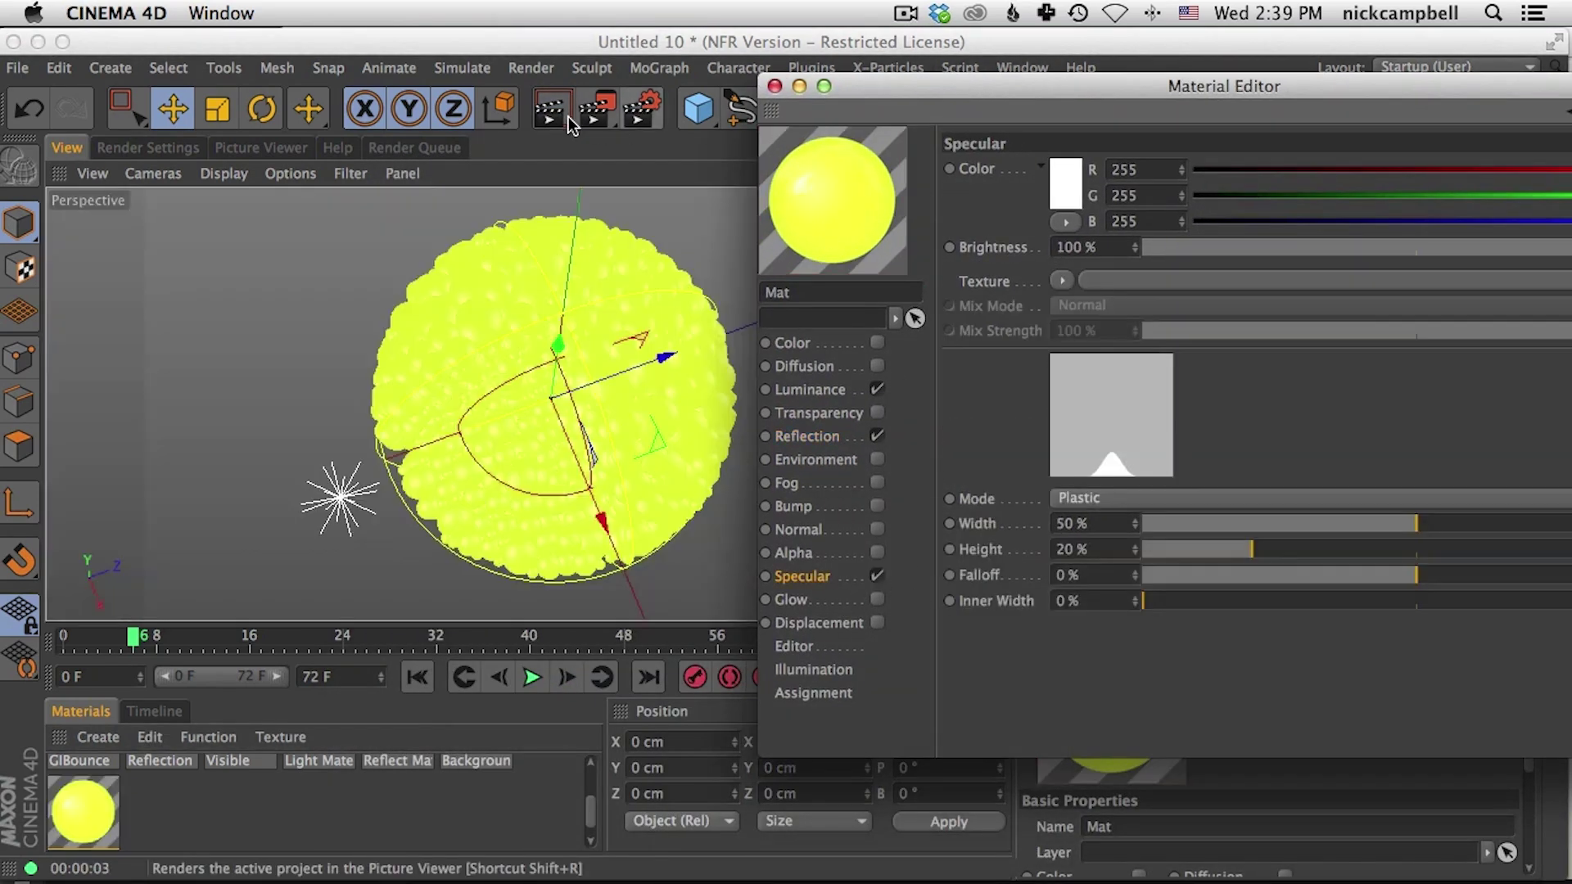
left_click(572, 117)
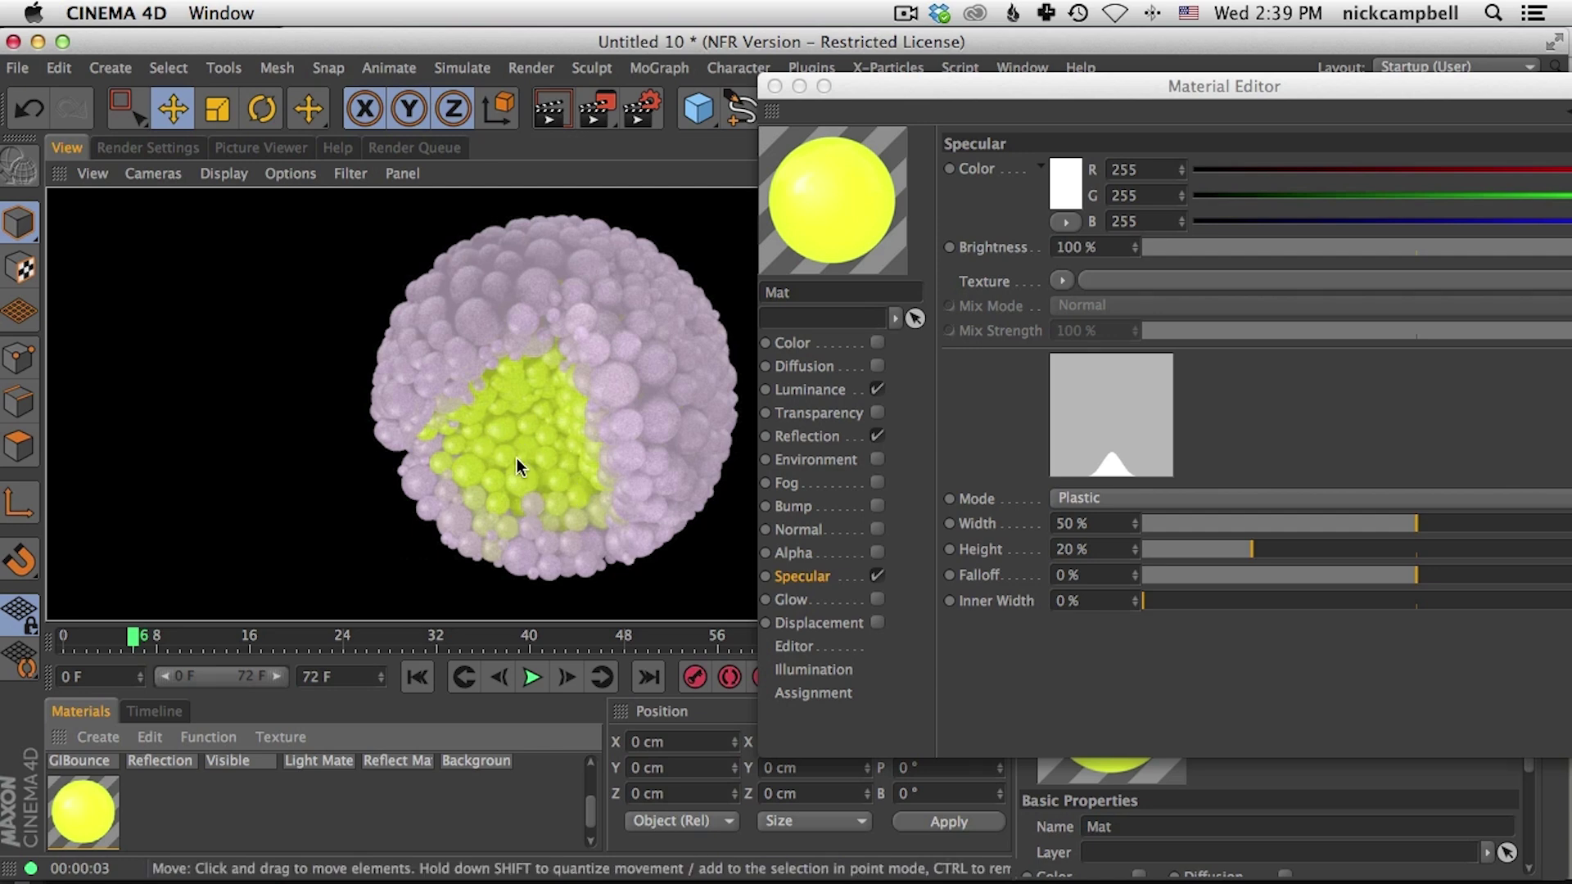
mouse_move(1402, 528)
left_mouse_down()
mouse_move(1377, 522)
mouse_move(1400, 532)
left_mouse_up()
left_click_drag(1220, 552, 1210, 545)
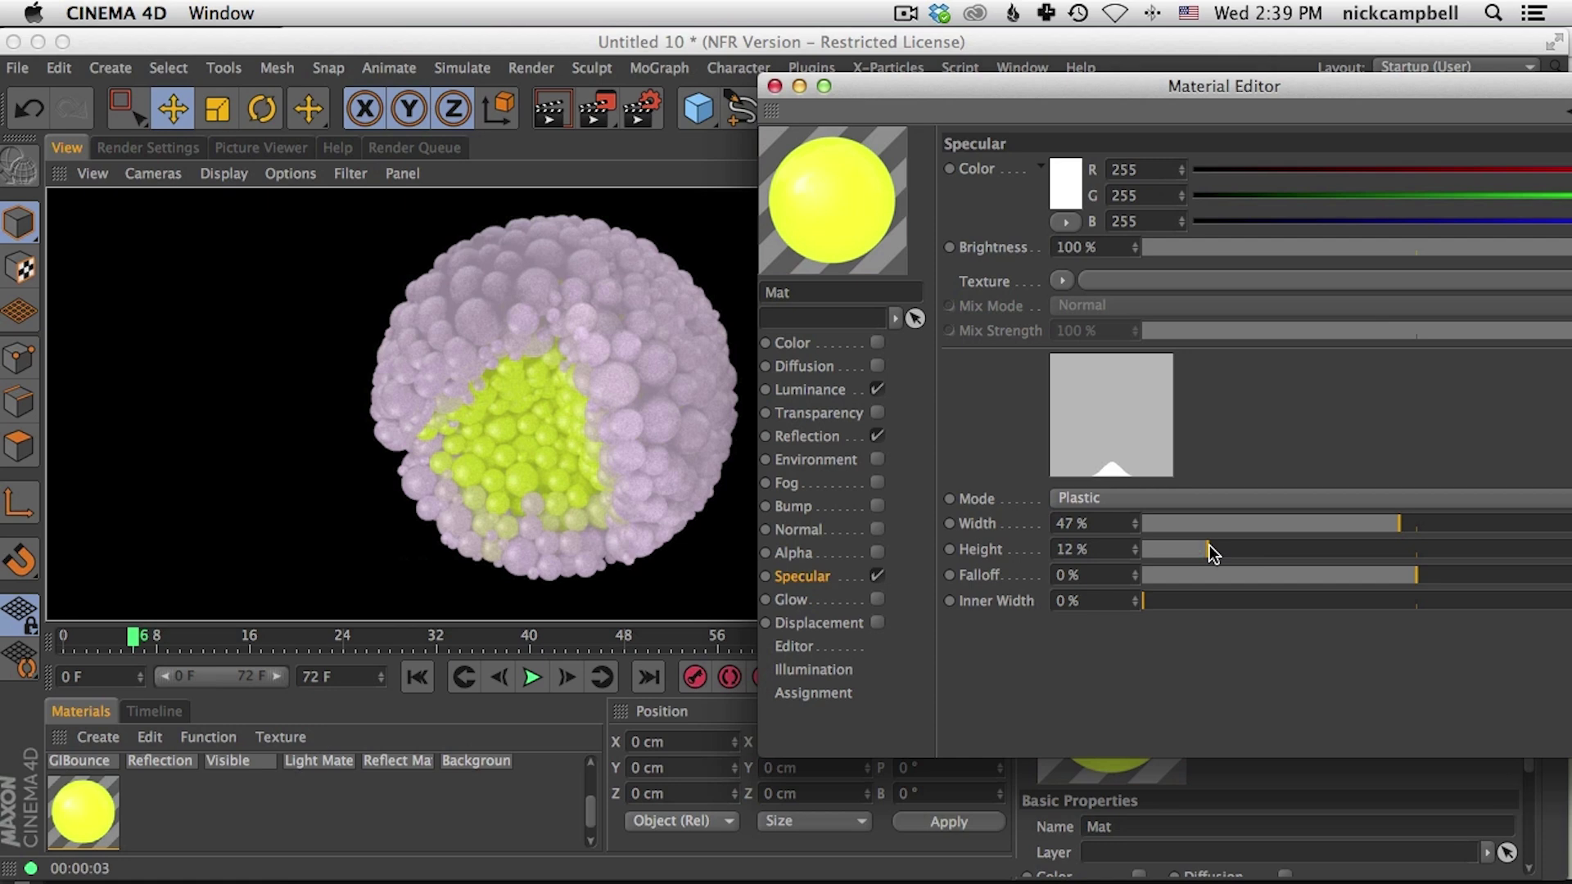
left_click_drag(1415, 522, 1477, 532)
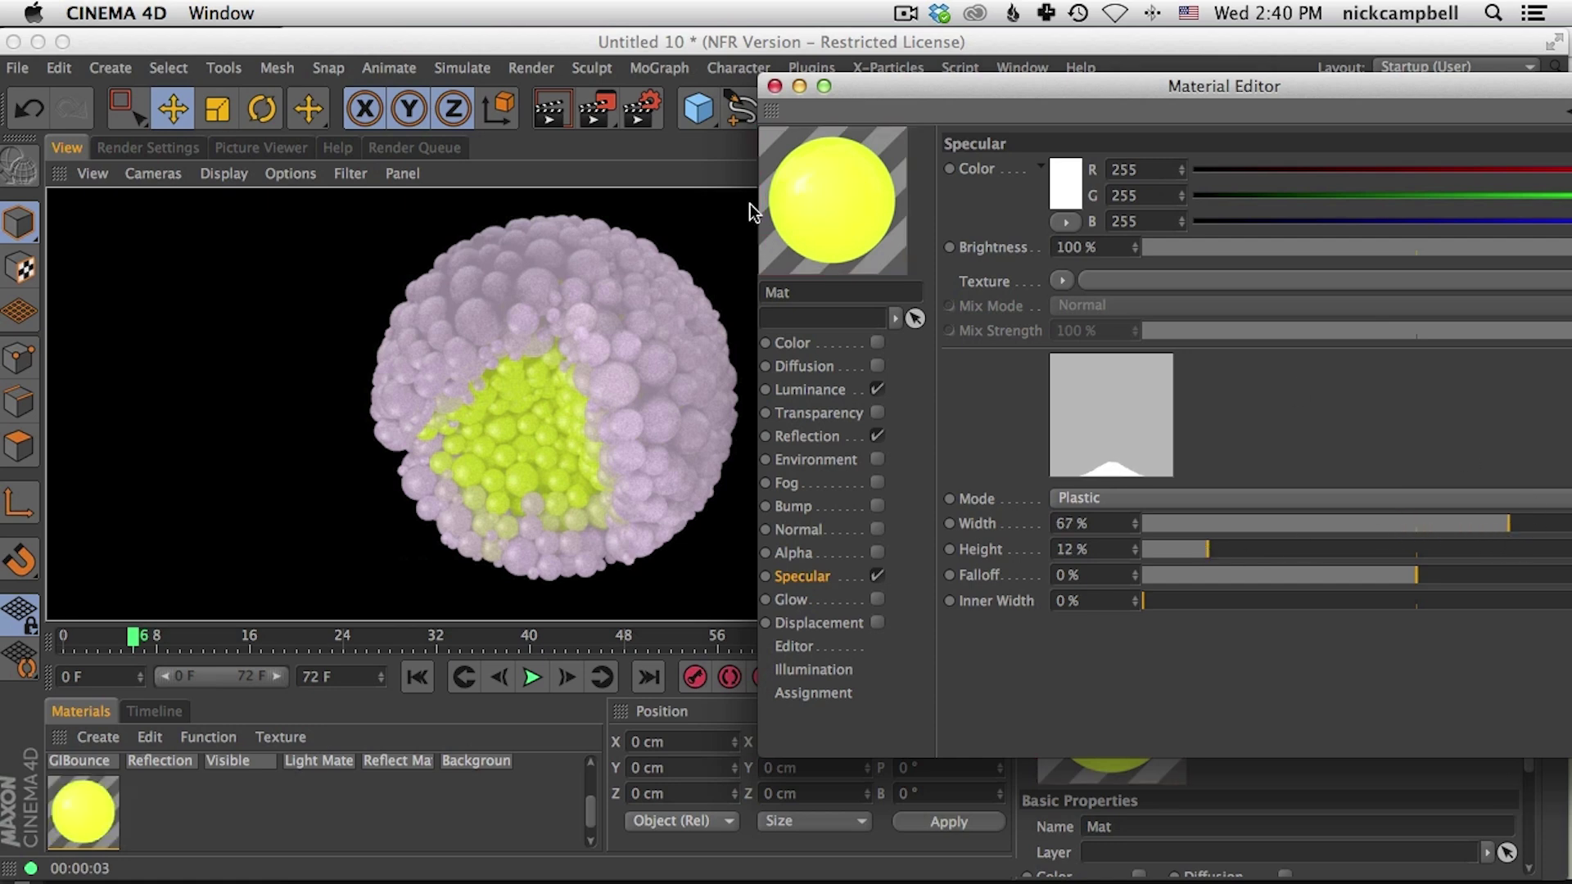
left_click(750, 203)
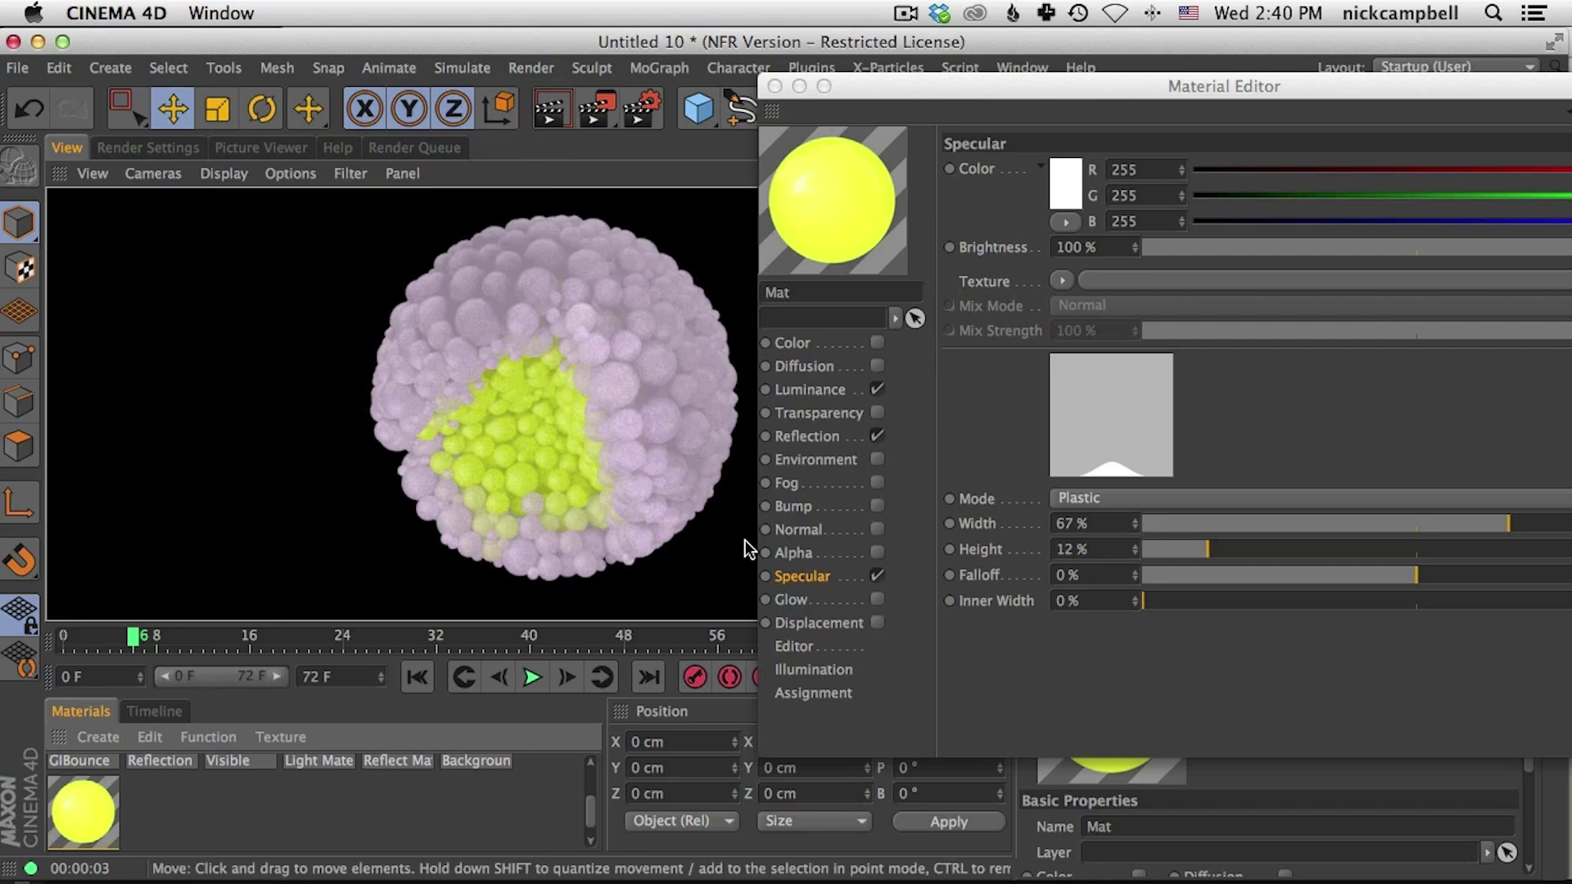
Step: Open the Colorizer shader inside the Layer texture of Mat's Luminance channel
left_click_drag(868, 91, 1117, 645)
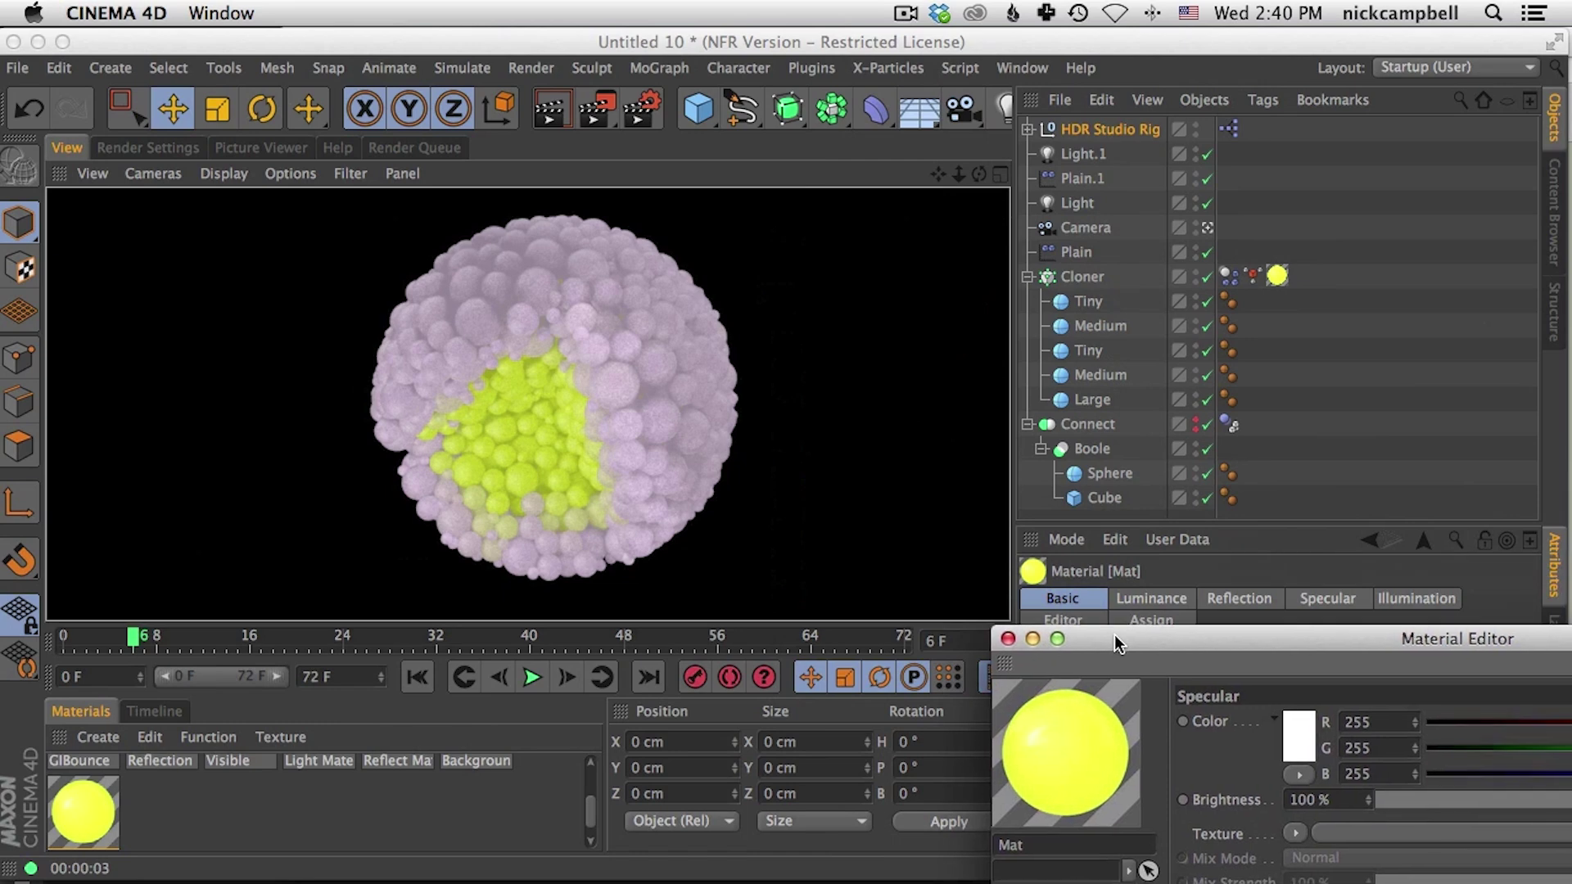
left_click_drag(1118, 645, 634, 72)
left_click(557, 371)
left_click(989, 262)
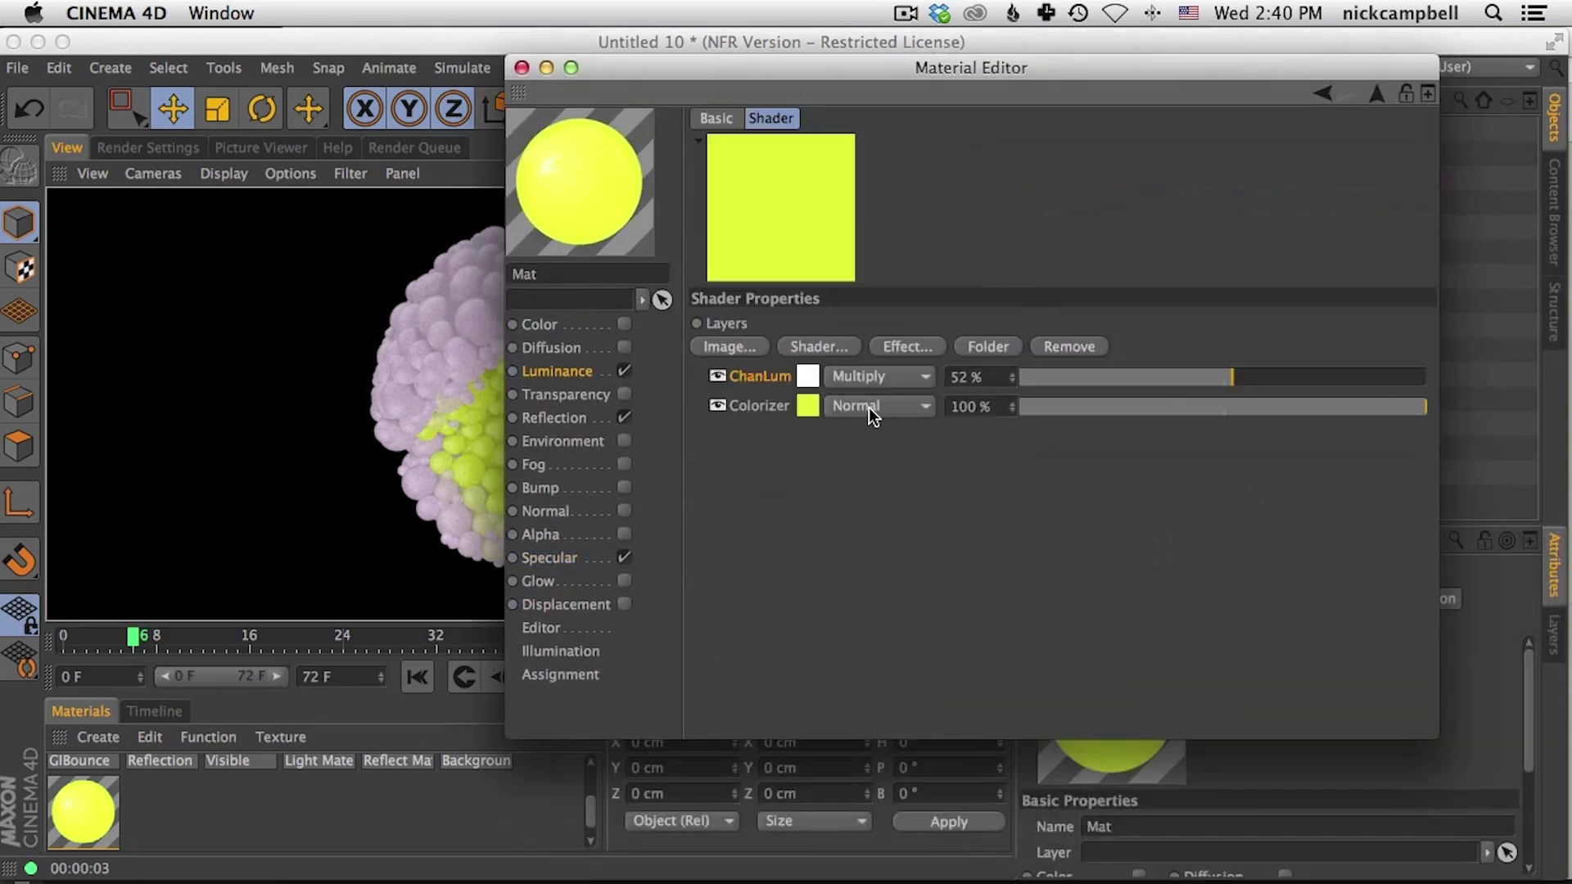
left_click(808, 406)
Step: Try a more saturated purple, RGB 204, 150, 210, for the Colorizer gradient's first knot and render the active view
double_click(789, 489)
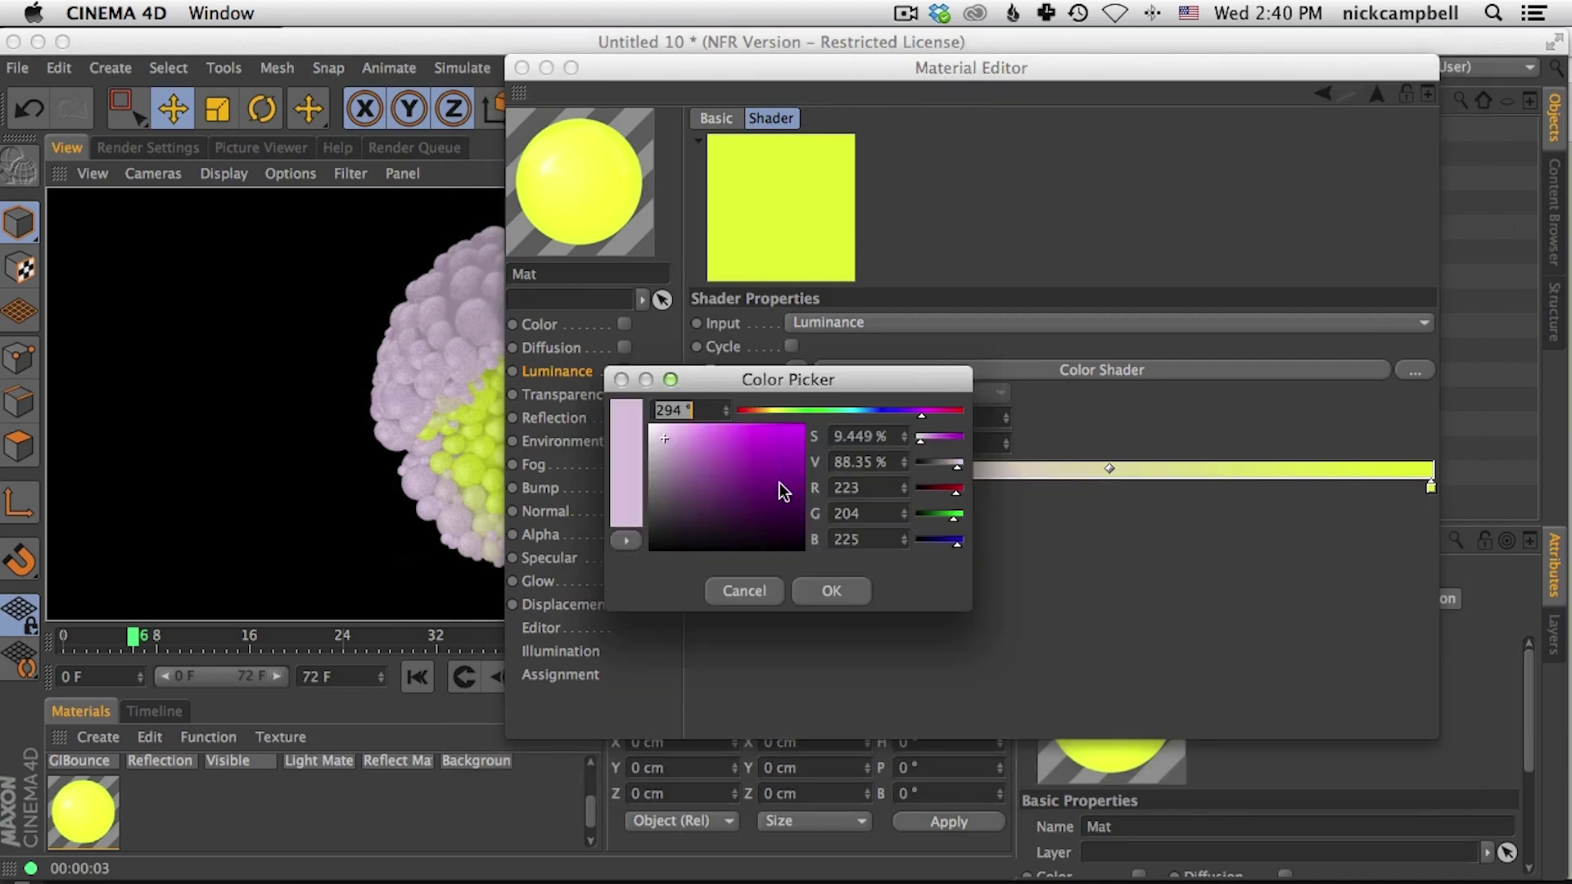
left_click_drag(676, 445, 693, 448)
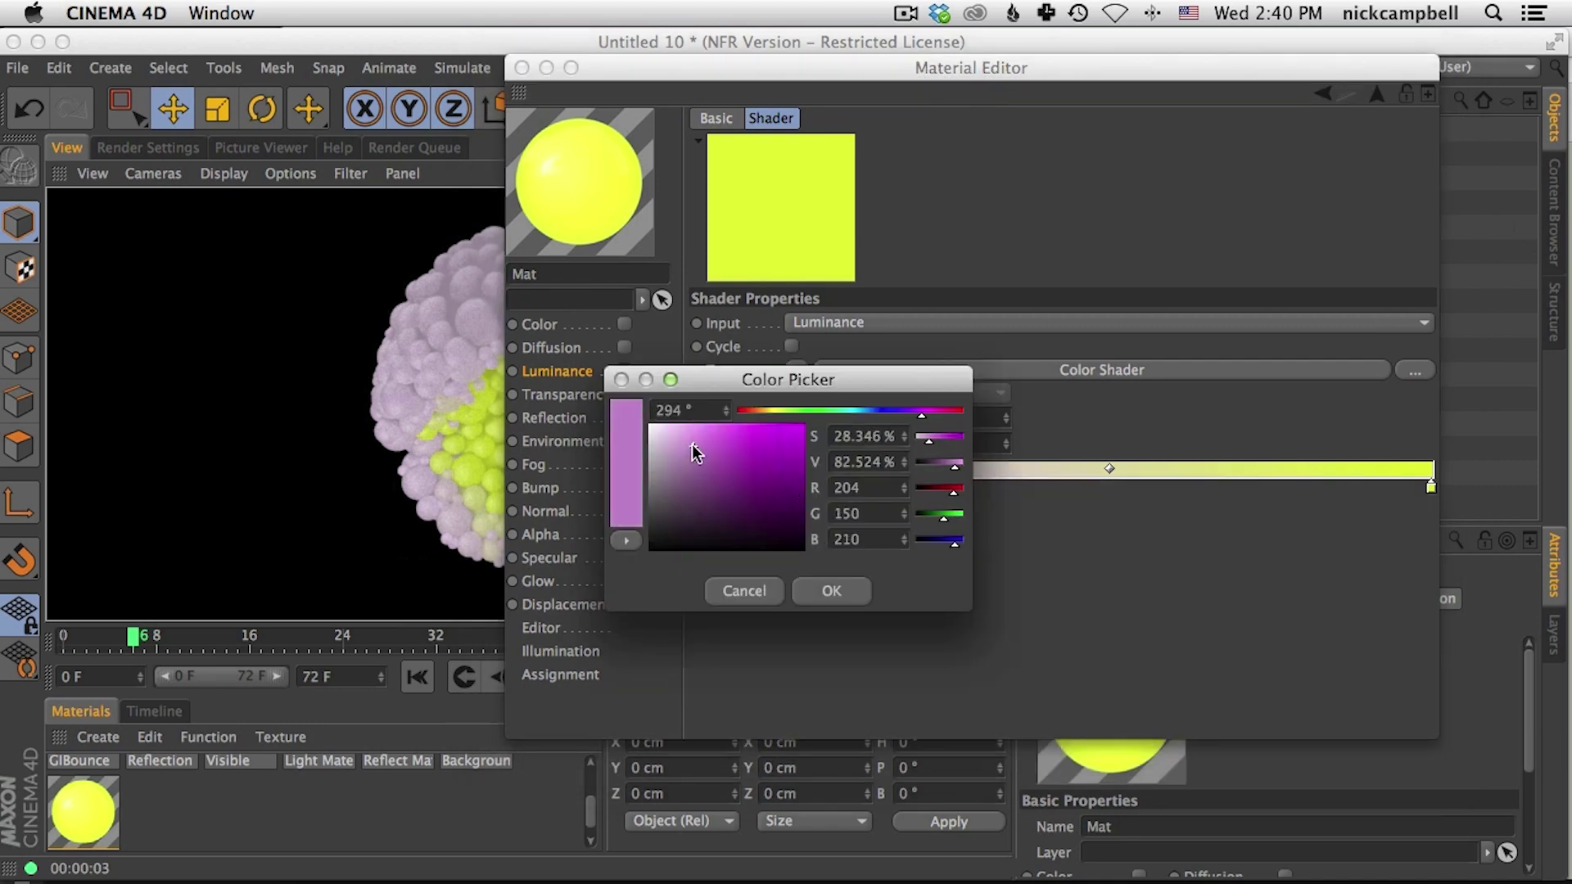
left_click(837, 593)
mouse_move(597, 63)
left_mouse_down()
mouse_move(737, 83)
mouse_move(904, 185)
left_mouse_up()
left_click(554, 109)
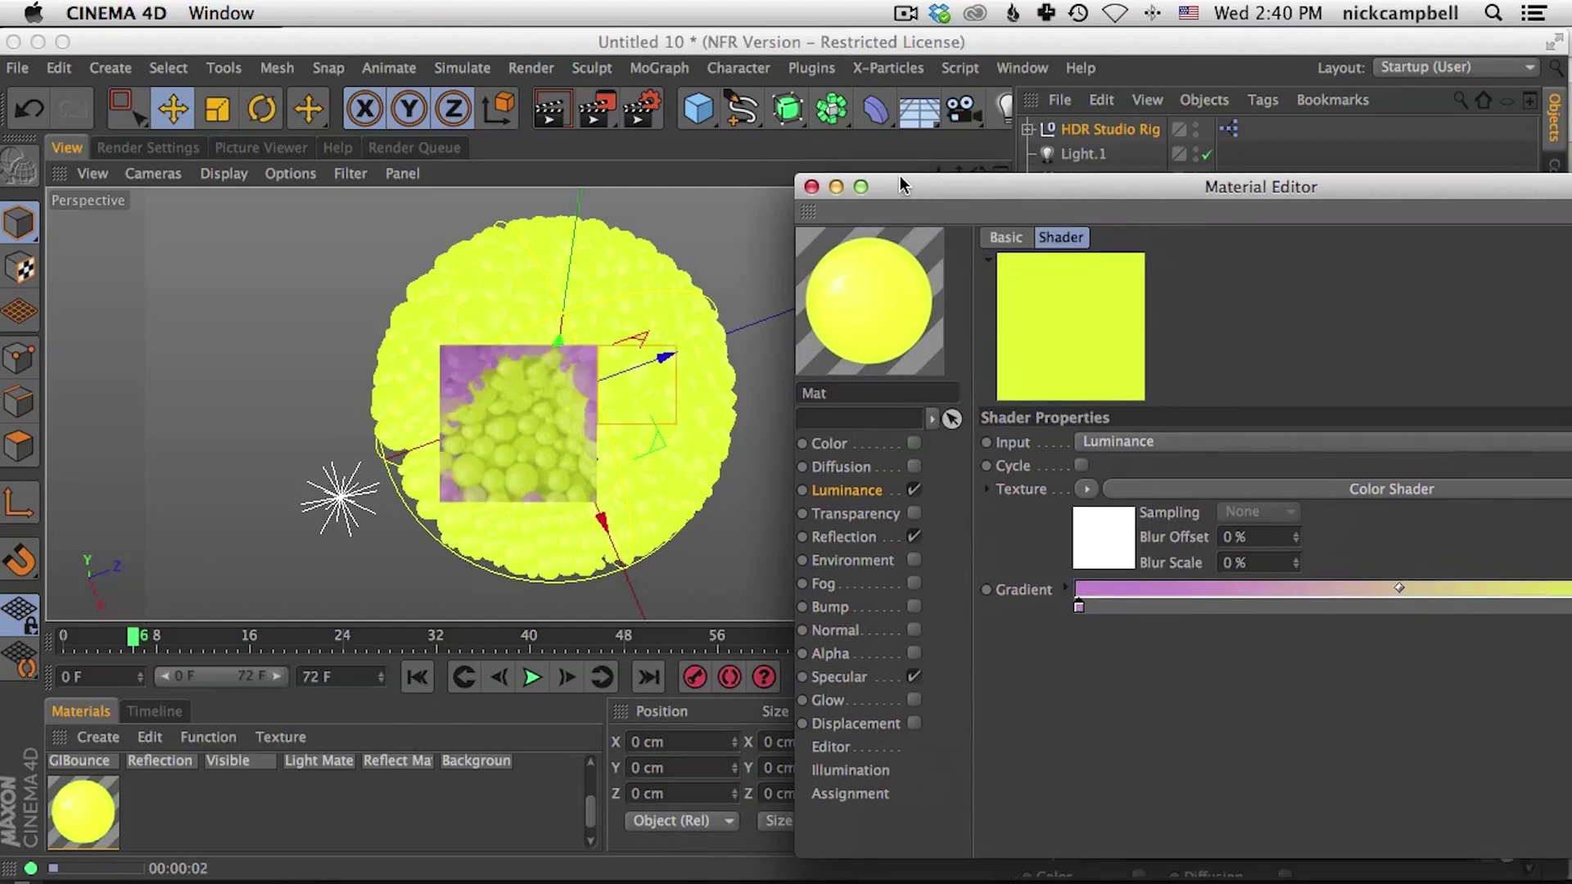
Step: Set the Colorizer gradient's first knot to pale purple, RGB 224, 199, 227, and render the active view clear of the Material Editor
double_click(1079, 608)
left_click_drag(986, 563, 959, 559)
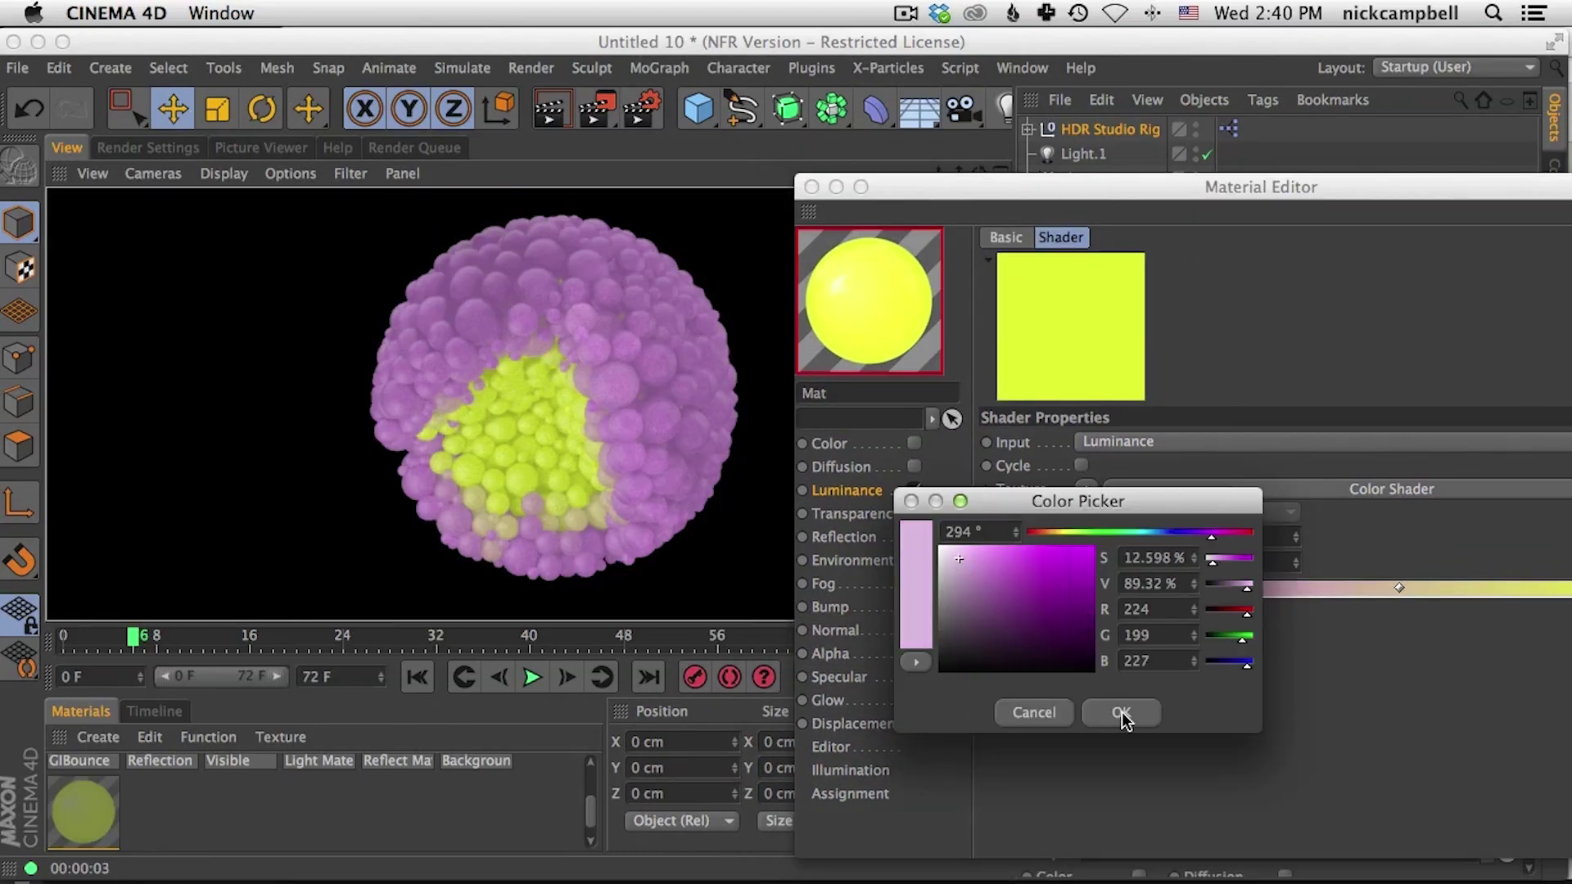
left_click(1120, 715)
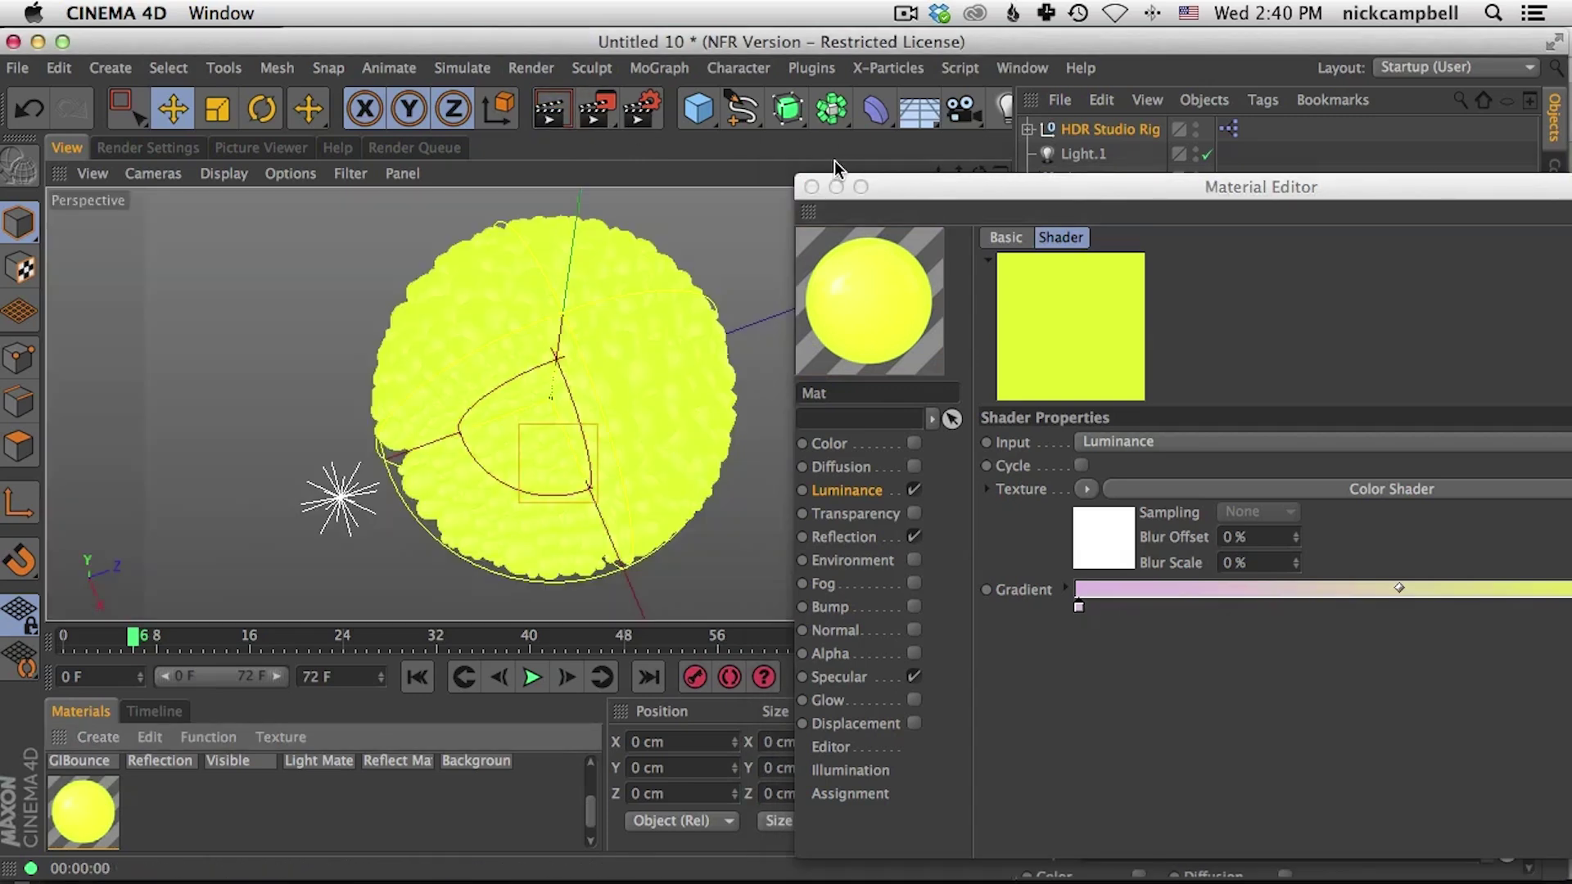
key("ctrl+r")
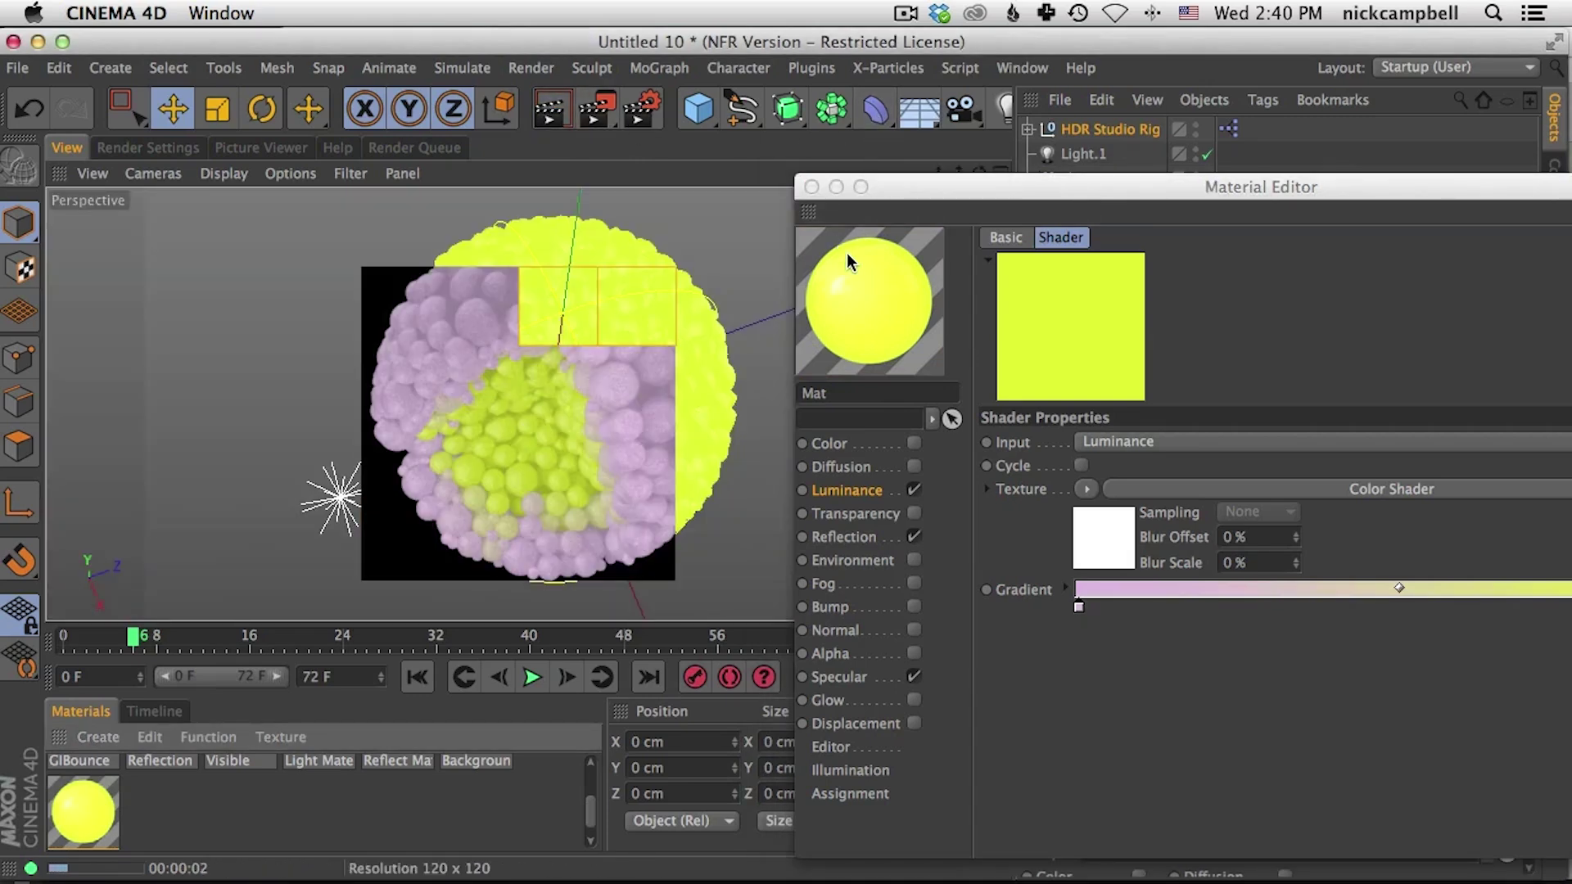
left_click(549, 107)
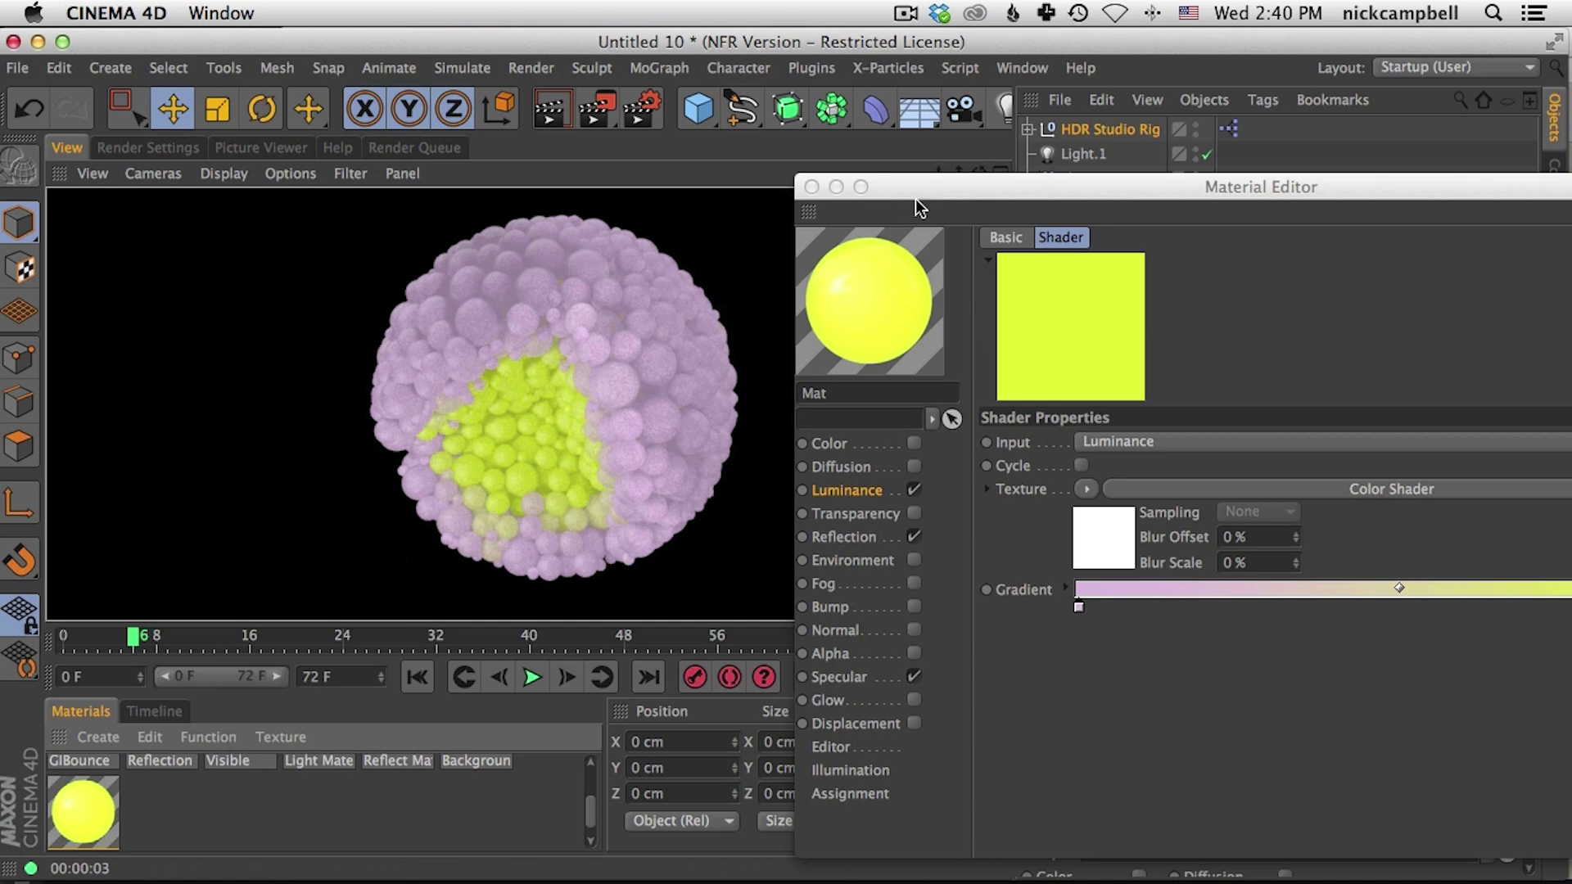
left_click_drag(917, 186, 992, 250)
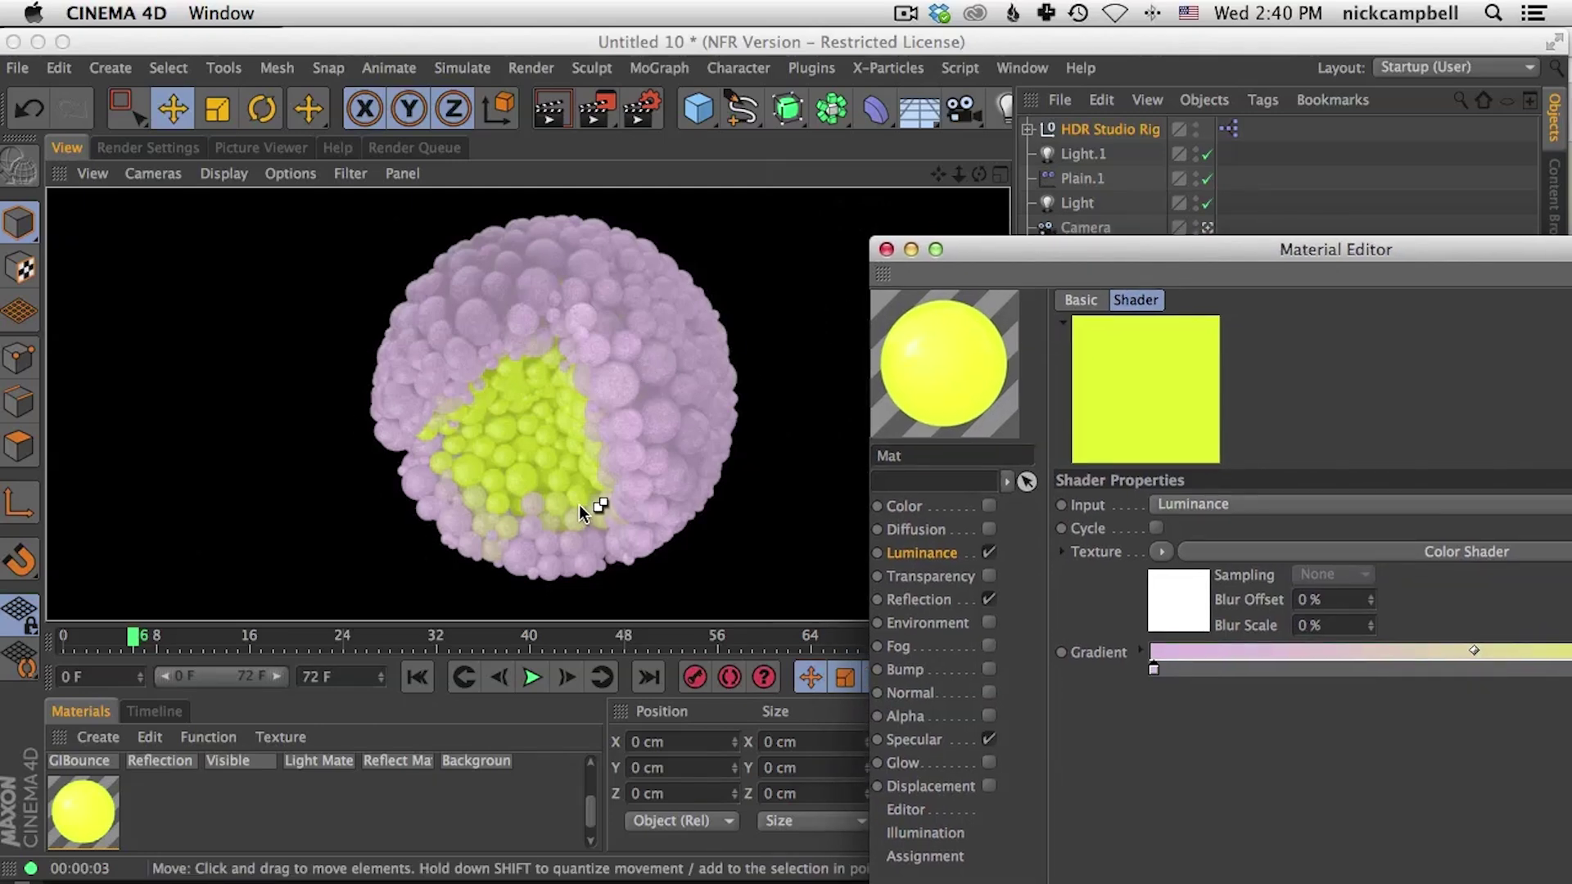
Step: Switch to Safari to examine the shading in the Boolean Taxidermy images, then return to Cinema 4D and close the Material Editor
key("super+Tab")
scroll(664, 483, "up", 3)
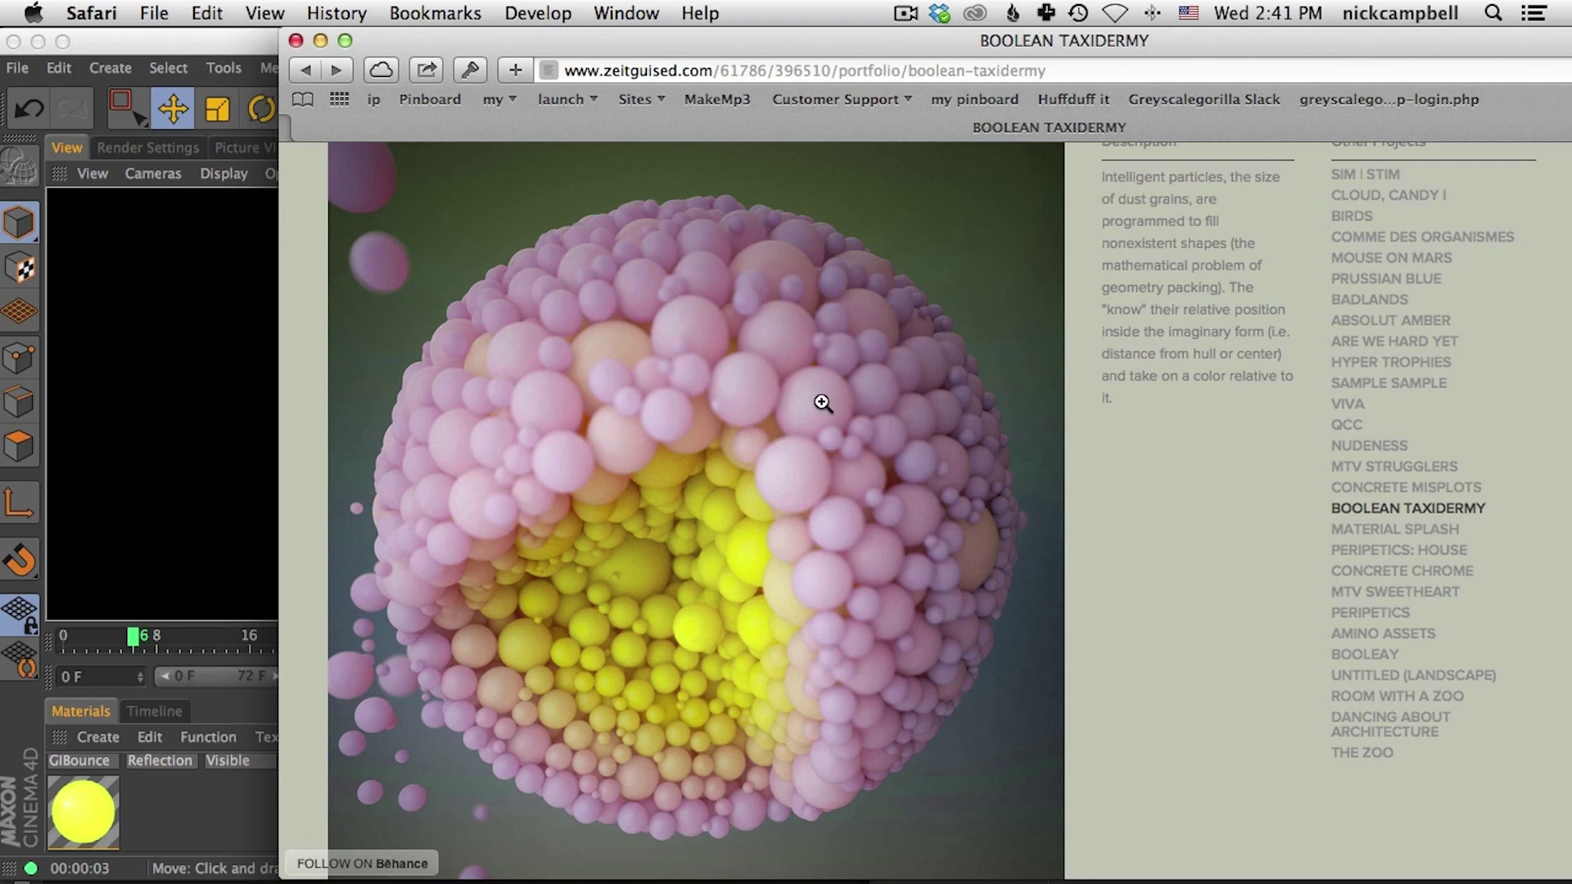
scroll(748, 547, "down", 10)
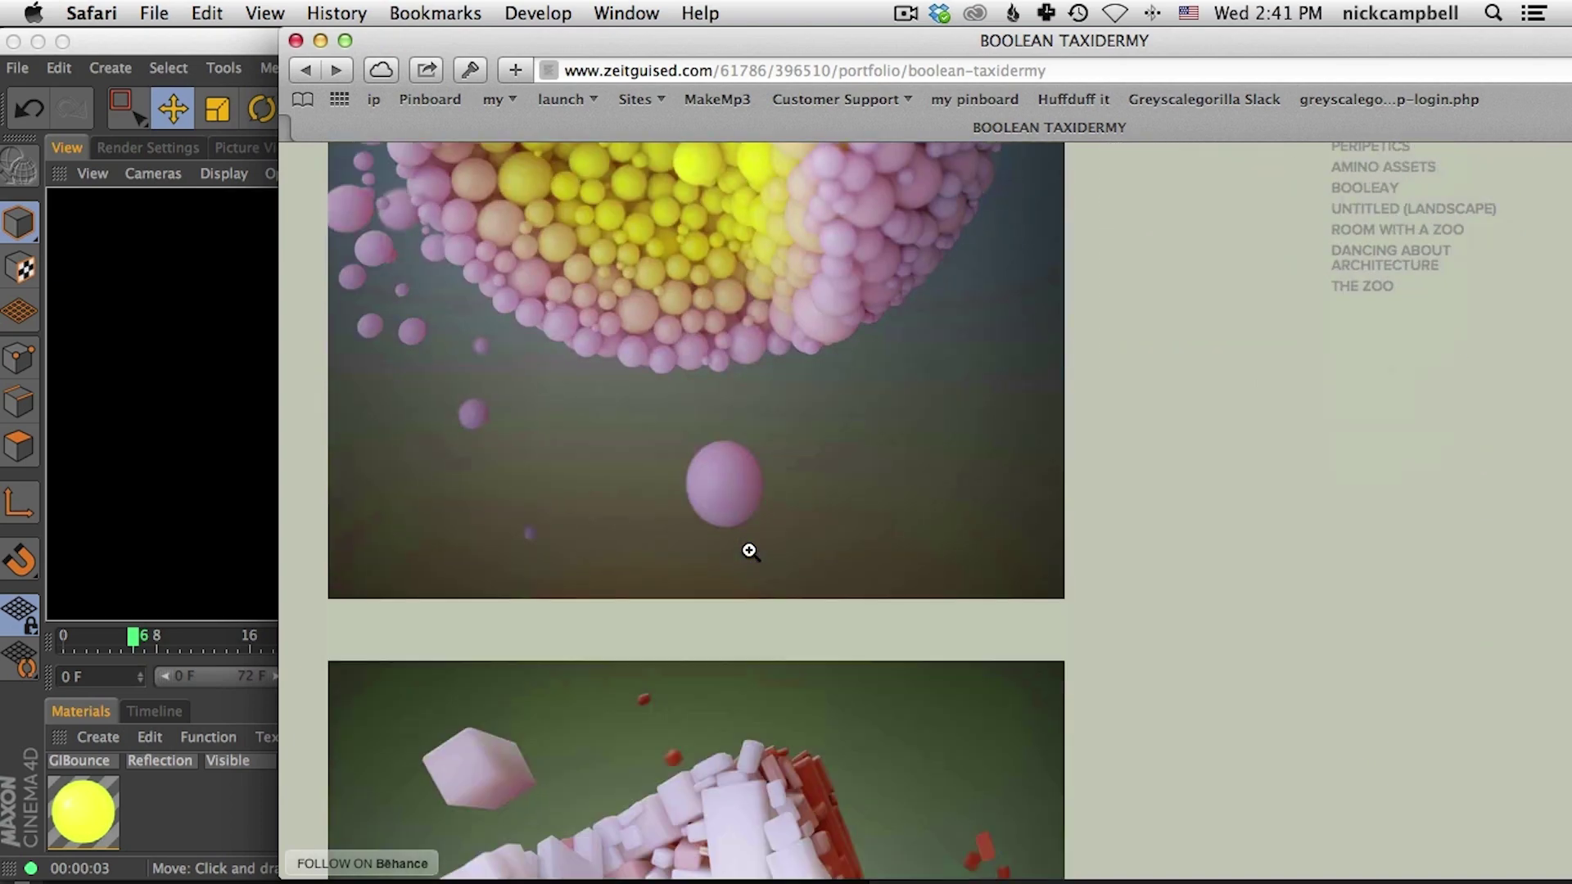
scroll(747, 548, "up", 9)
scroll(749, 551, "up", 1)
scroll(749, 551, "down", 1)
scroll(749, 551, "up", 1)
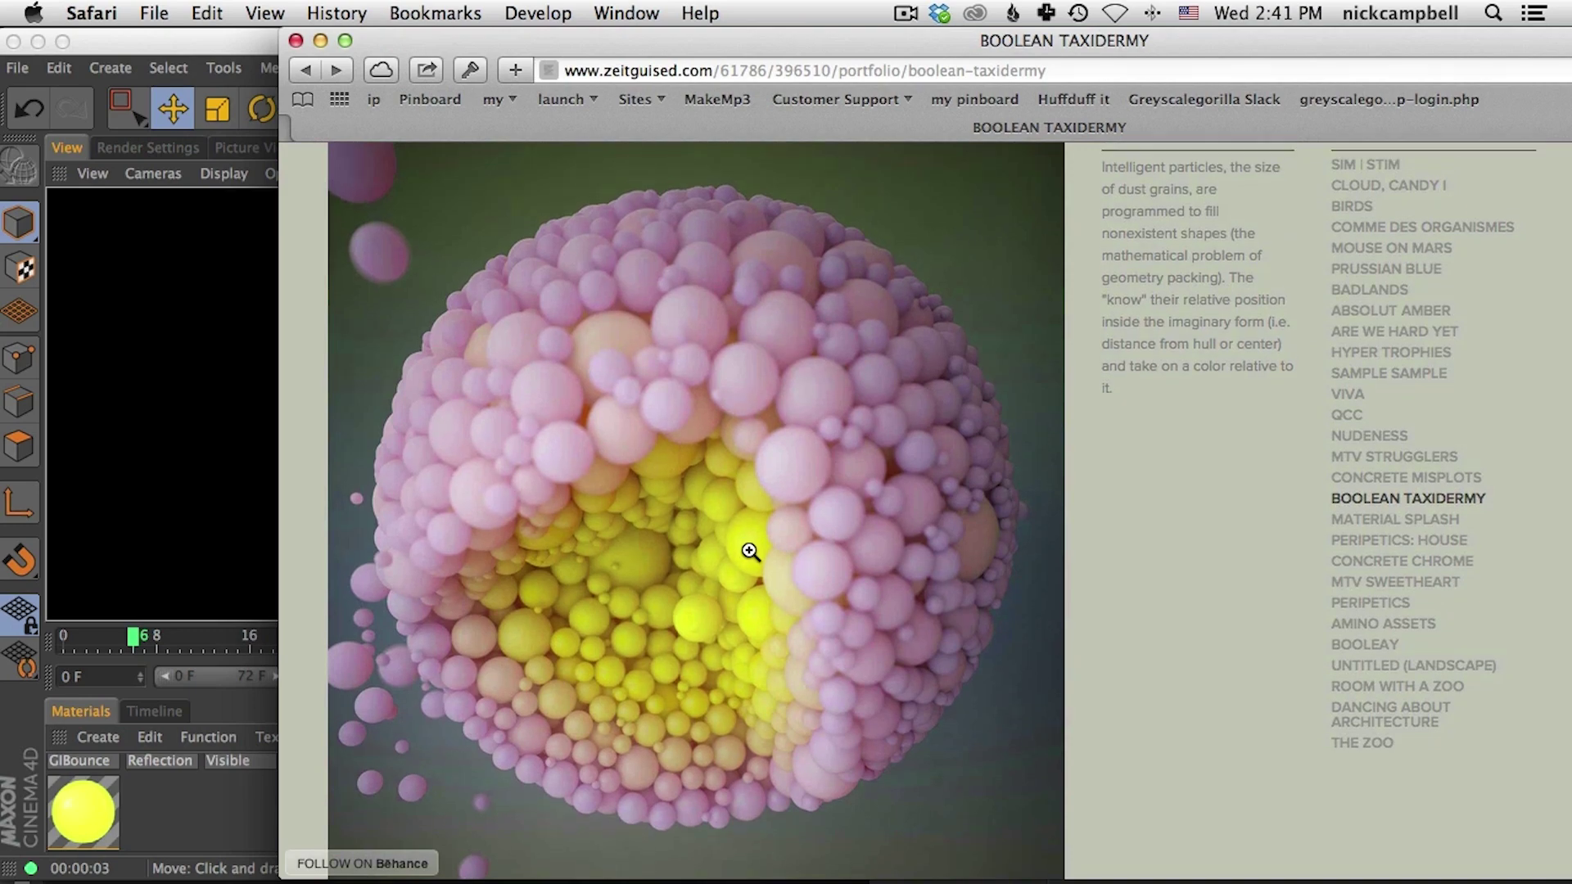
scroll(749, 551, "down", 2)
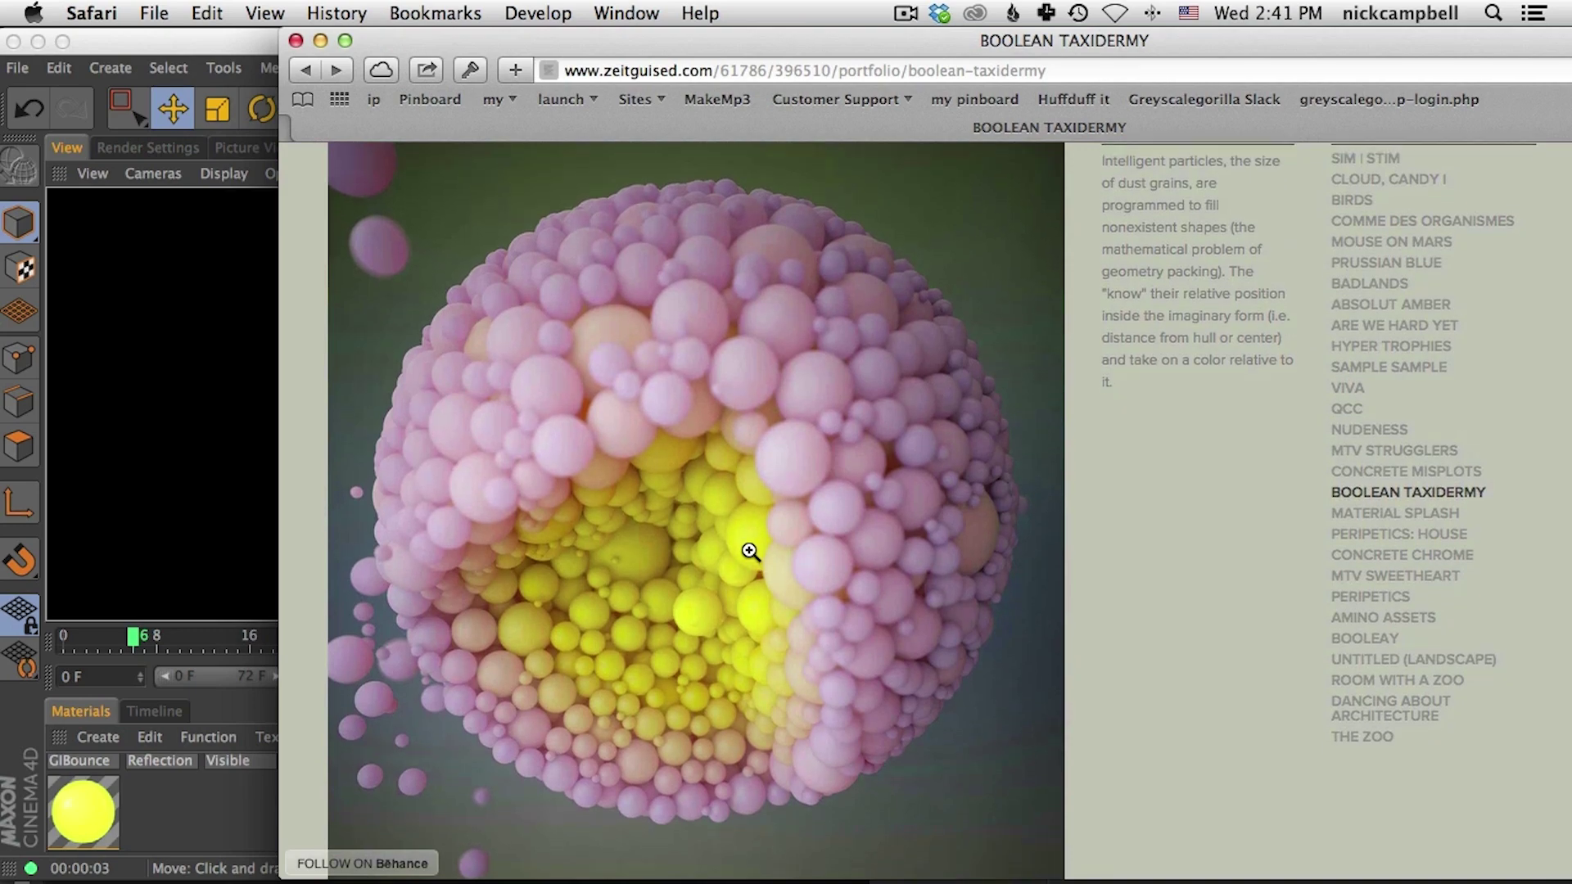
scroll(749, 551, "down", 8)
scroll(749, 551, "down", 4)
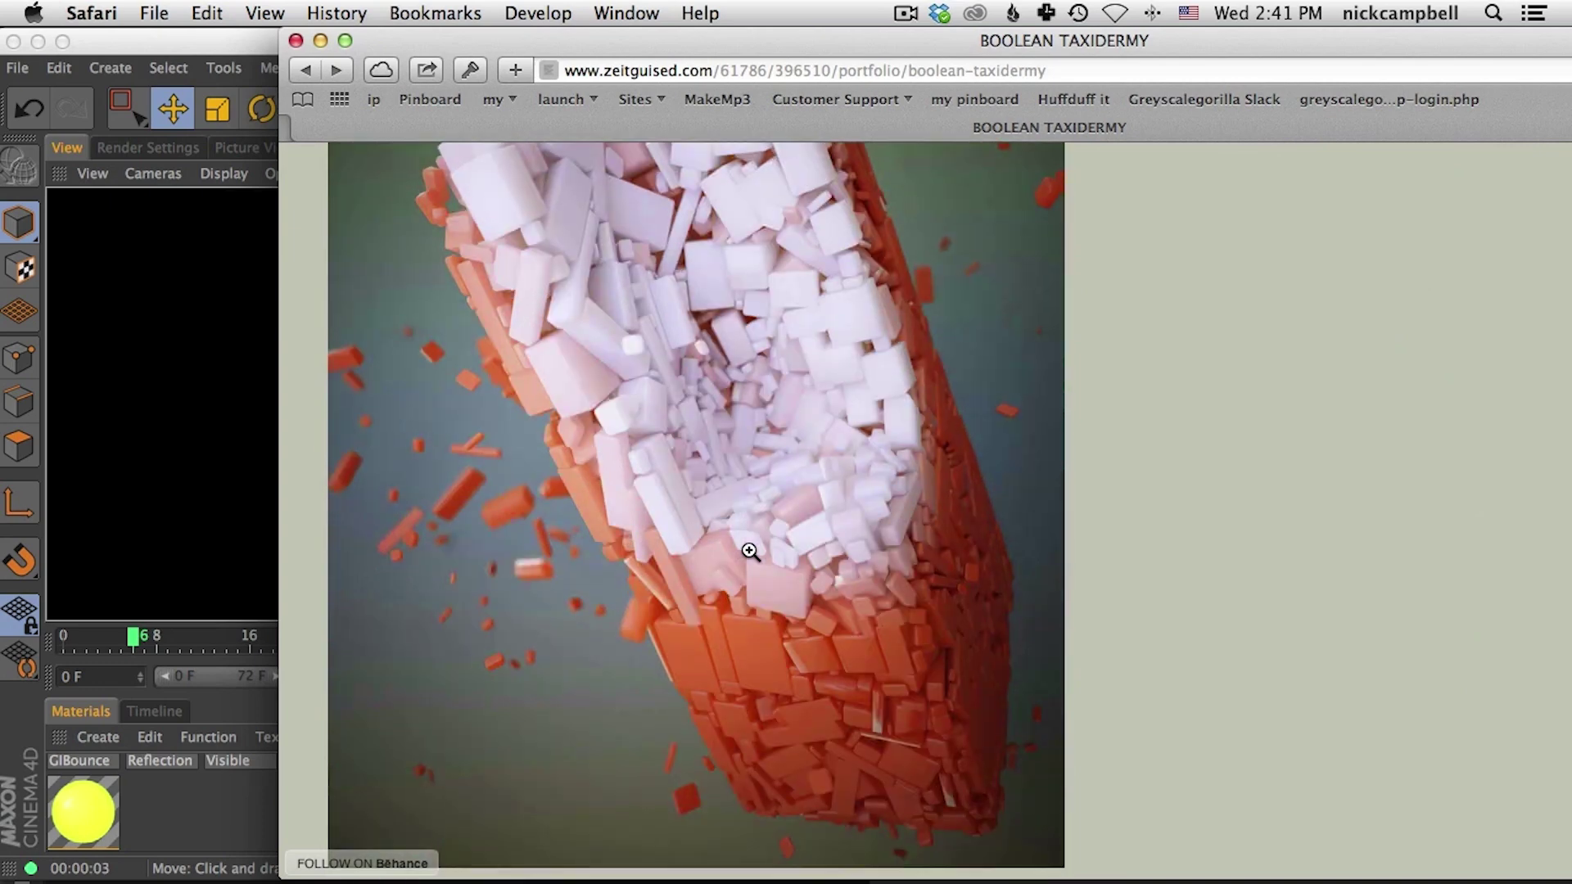
scroll(749, 551, "up", 3)
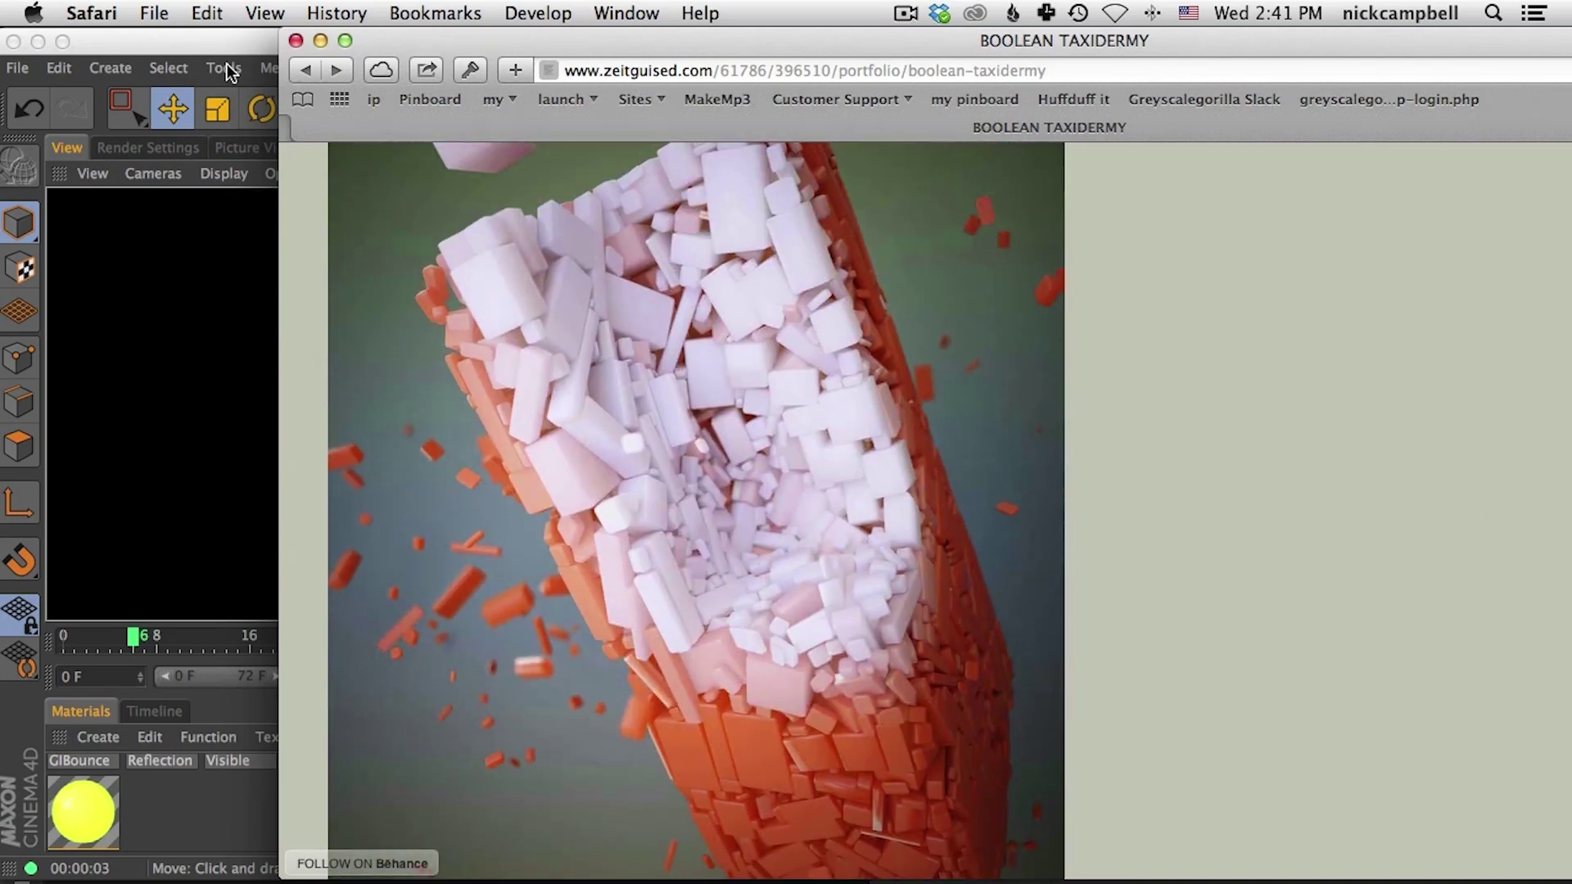
left_click(263, 43)
left_click(887, 251)
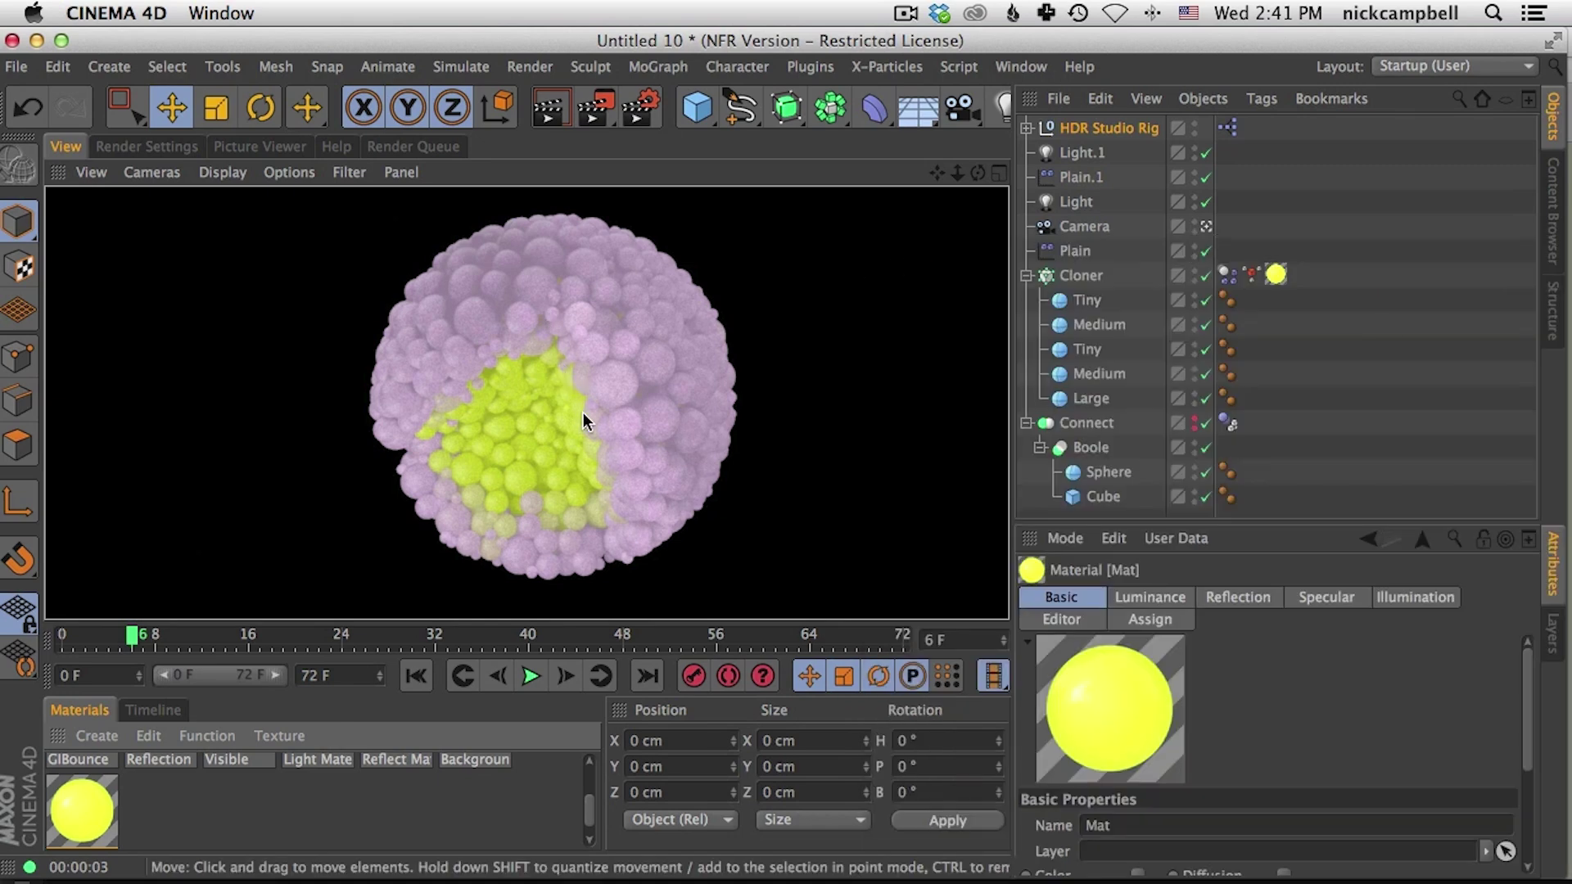
Step: Place Light directly below Light.1 in the object list, and render with the ChanLum layer in Mat's Luminance texture at 100%
left_click_drag(1076, 201, 1088, 168)
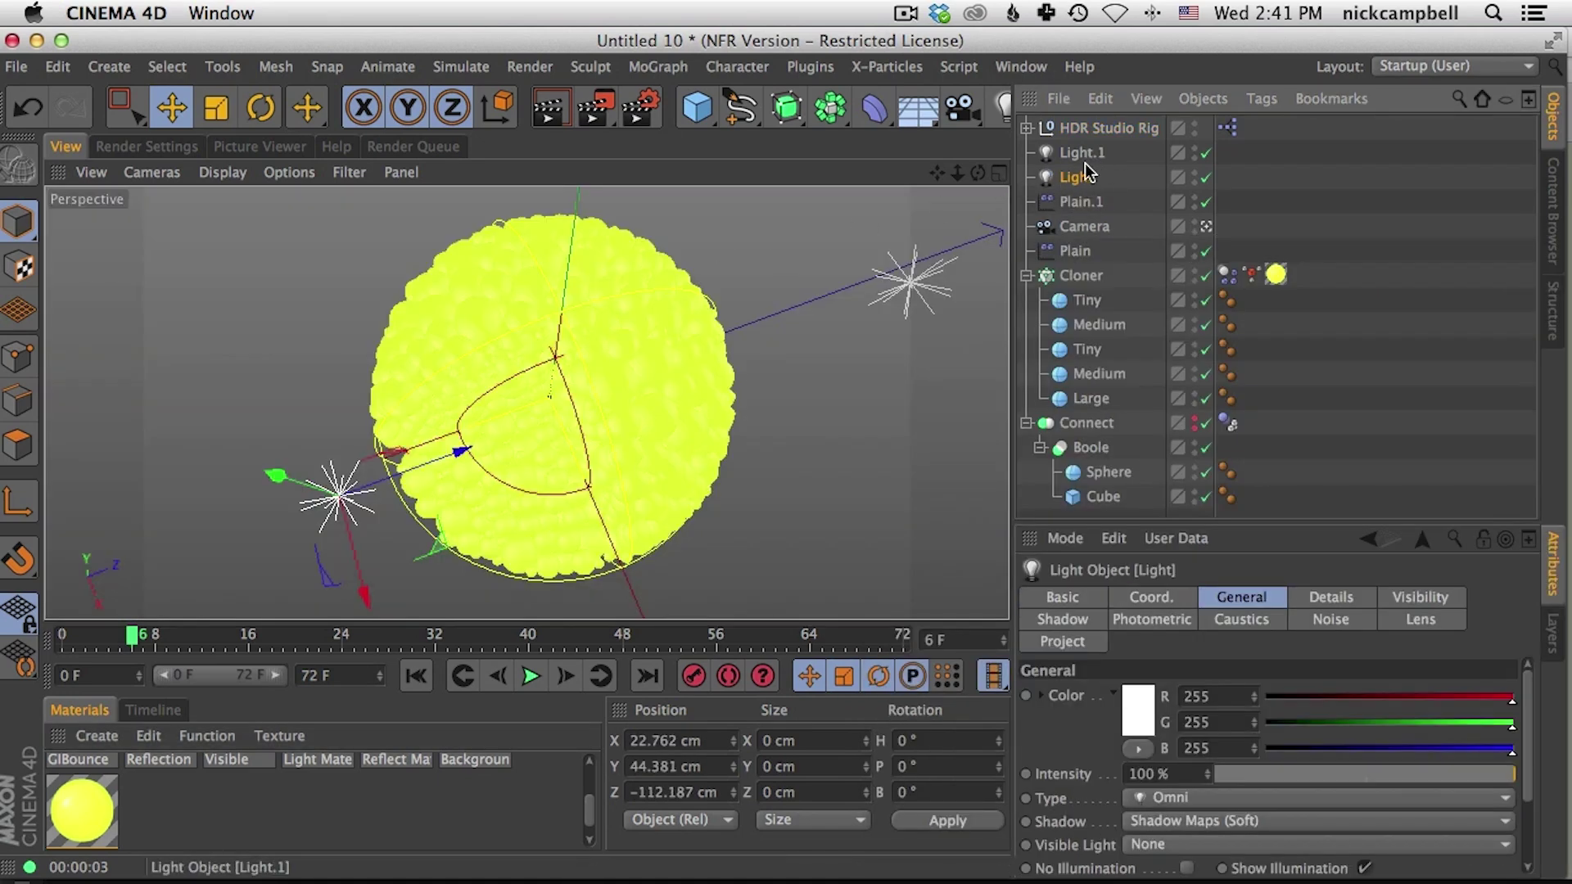
double_click(80, 812)
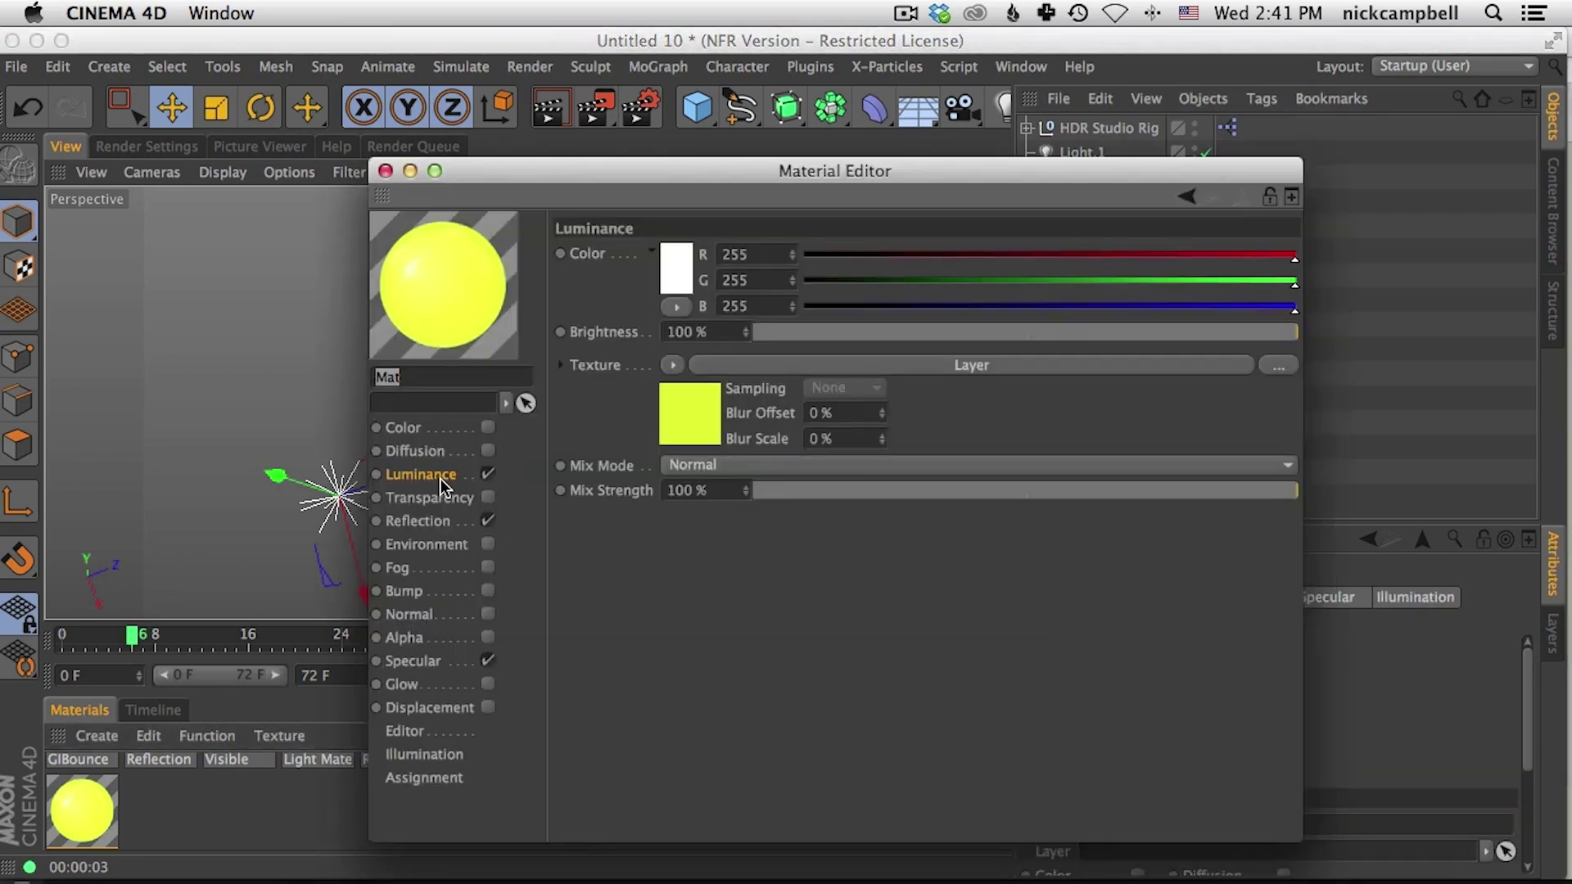
left_click(979, 366)
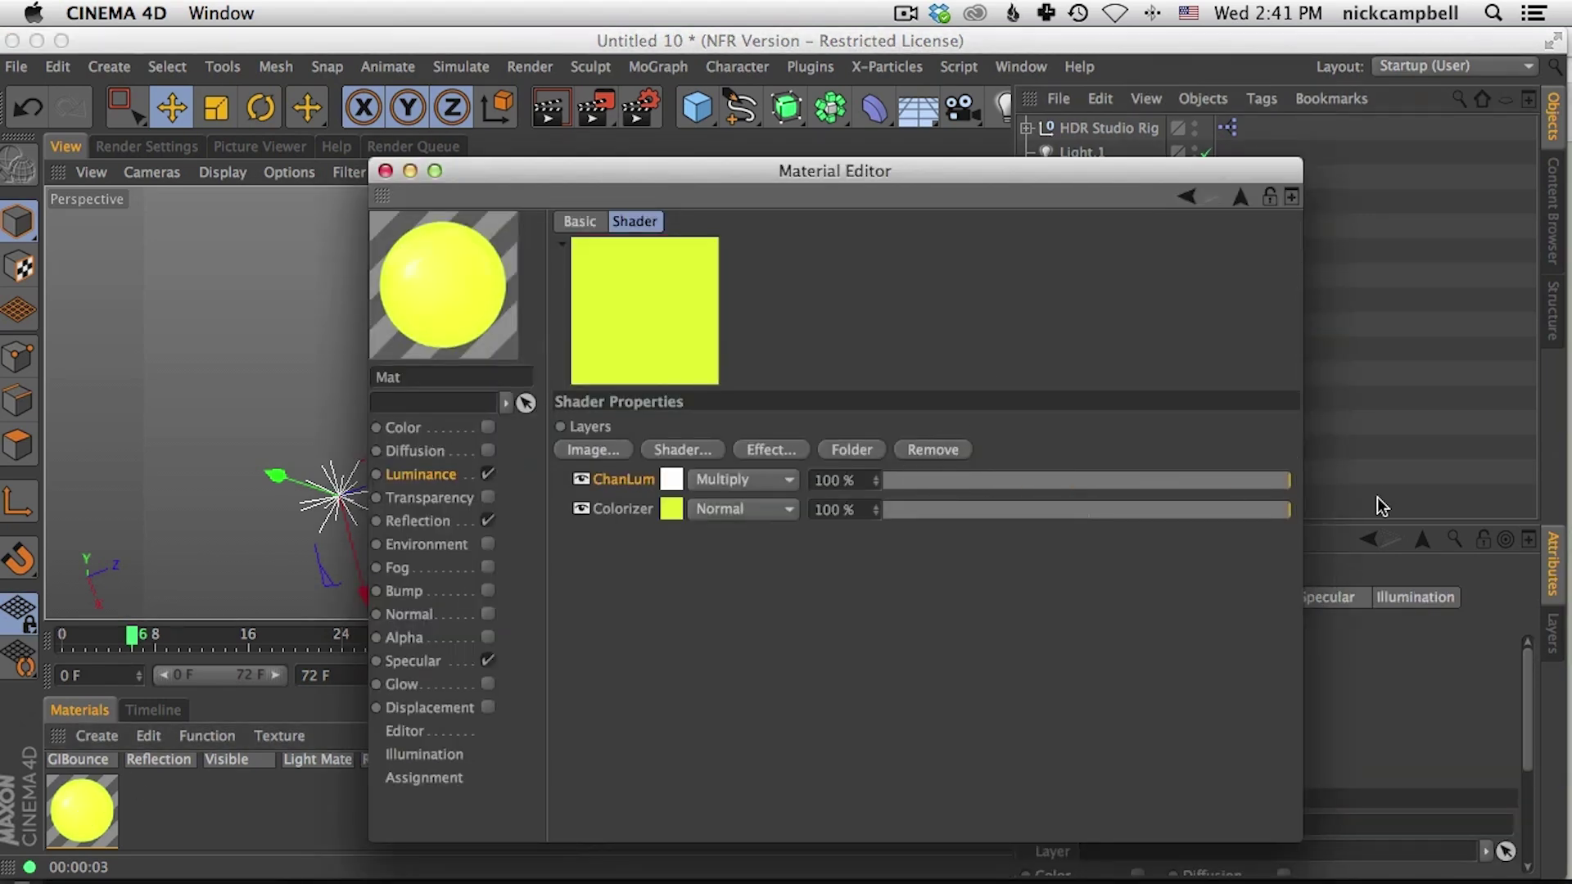
left_click(384, 171)
left_click(549, 106)
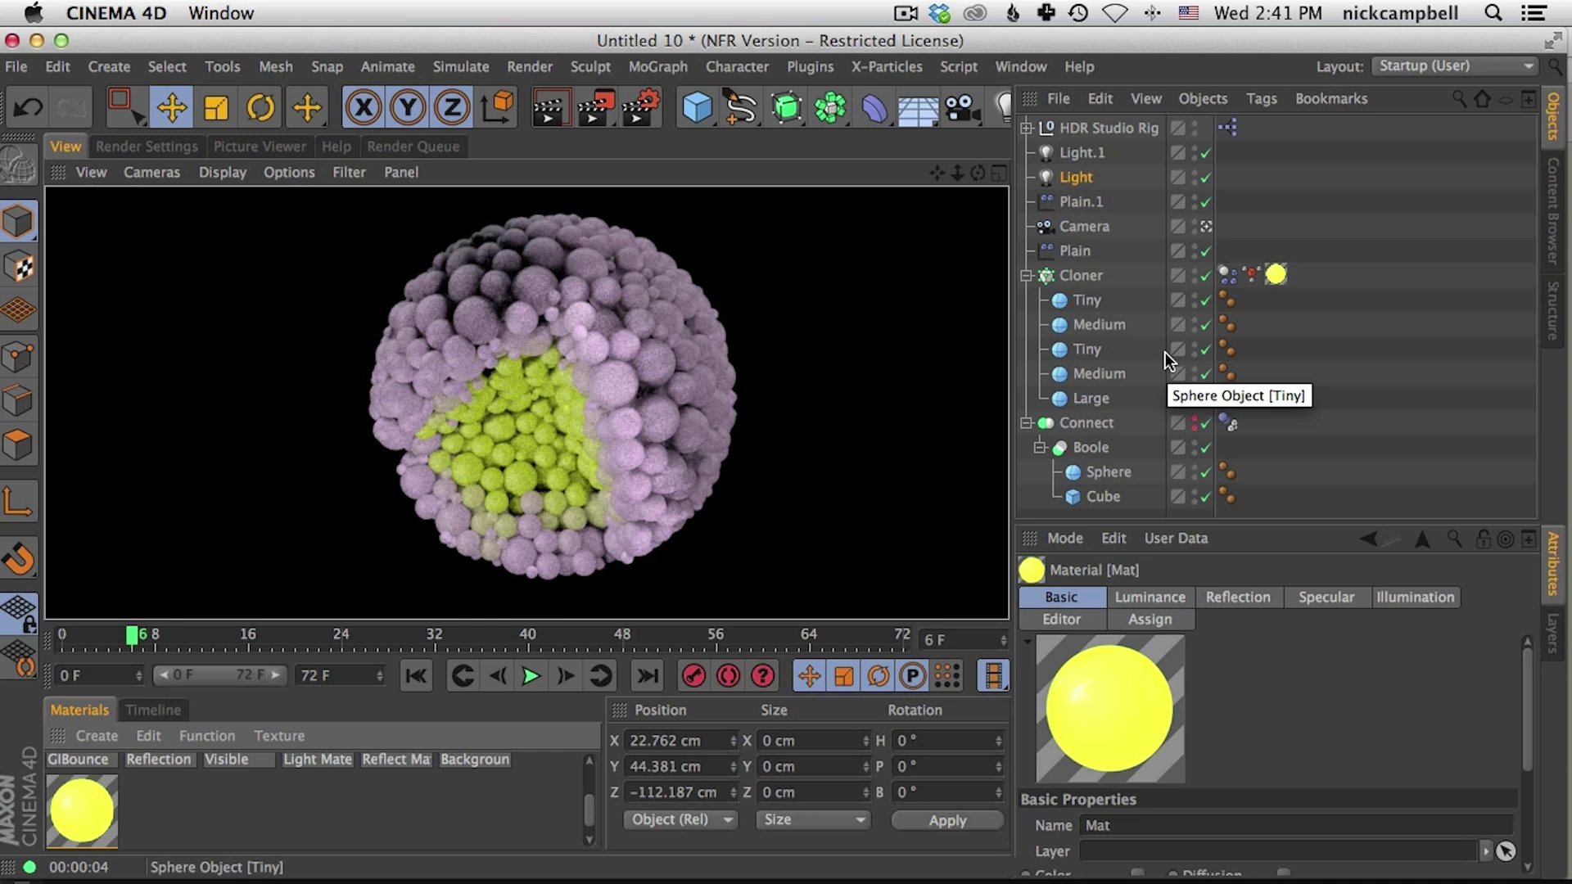
Step: Try a 1500x1500 soft shadow map on both Light and Light.1 and render the active view
left_click(1085, 154, "shift")
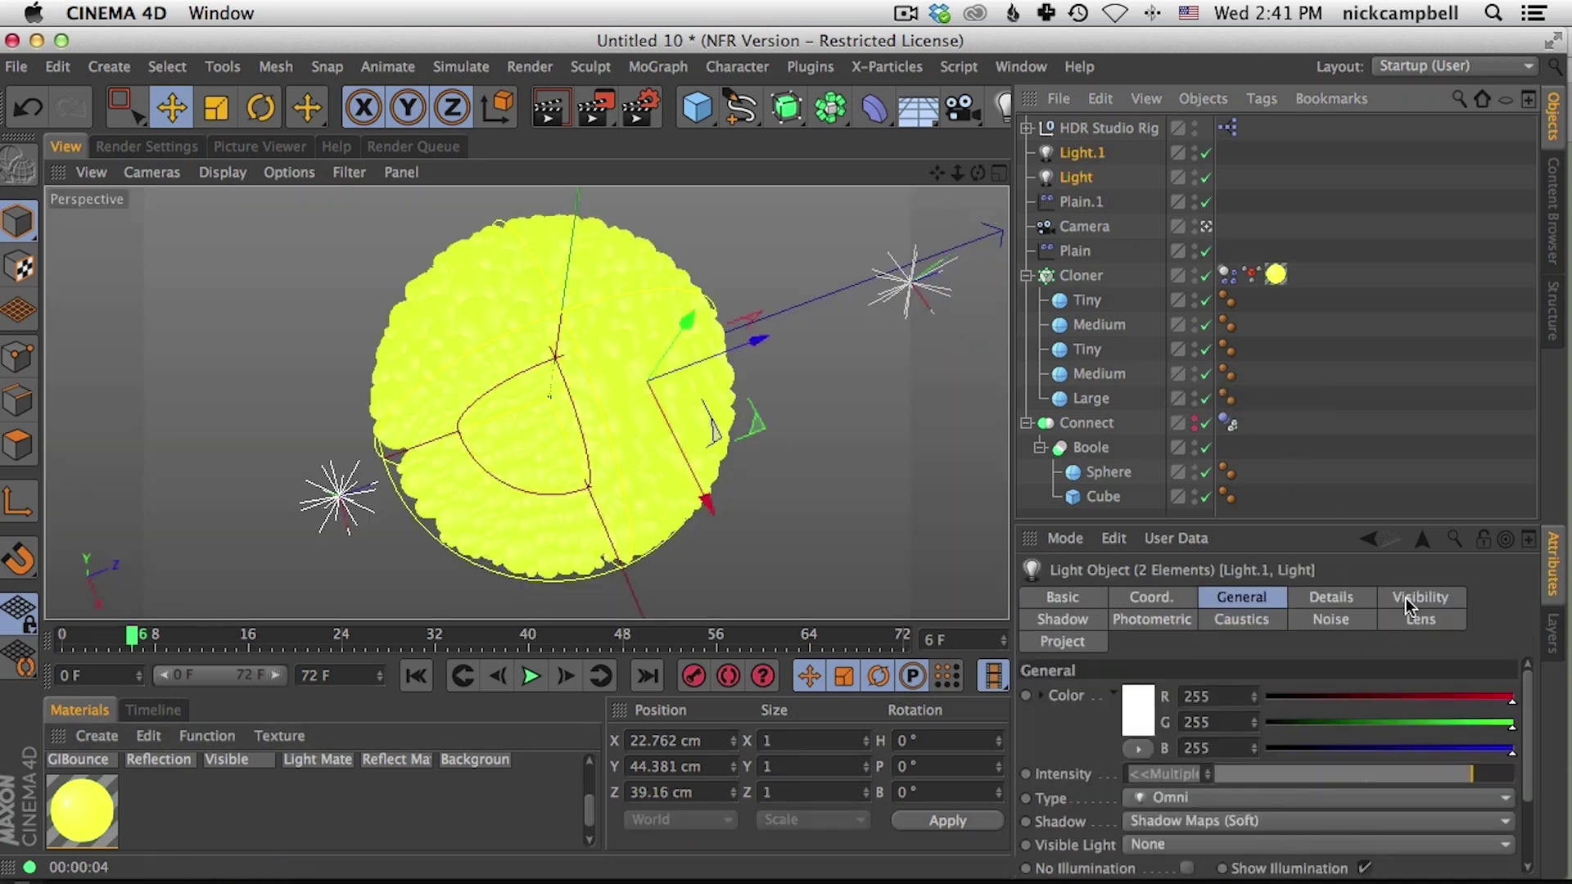
left_click(1417, 604)
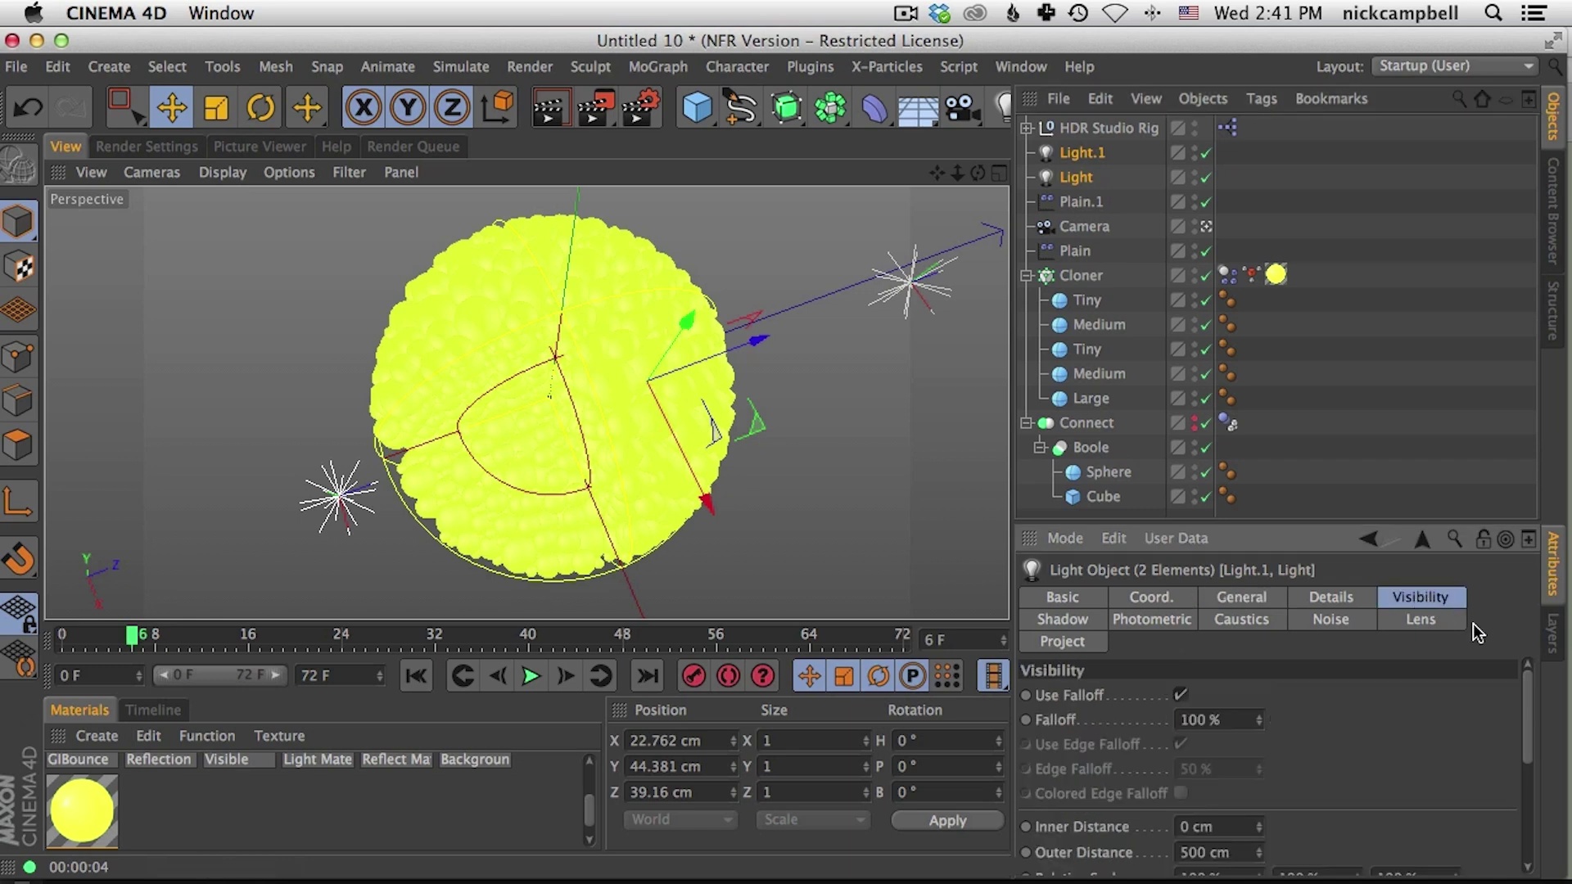
left_click(1065, 622)
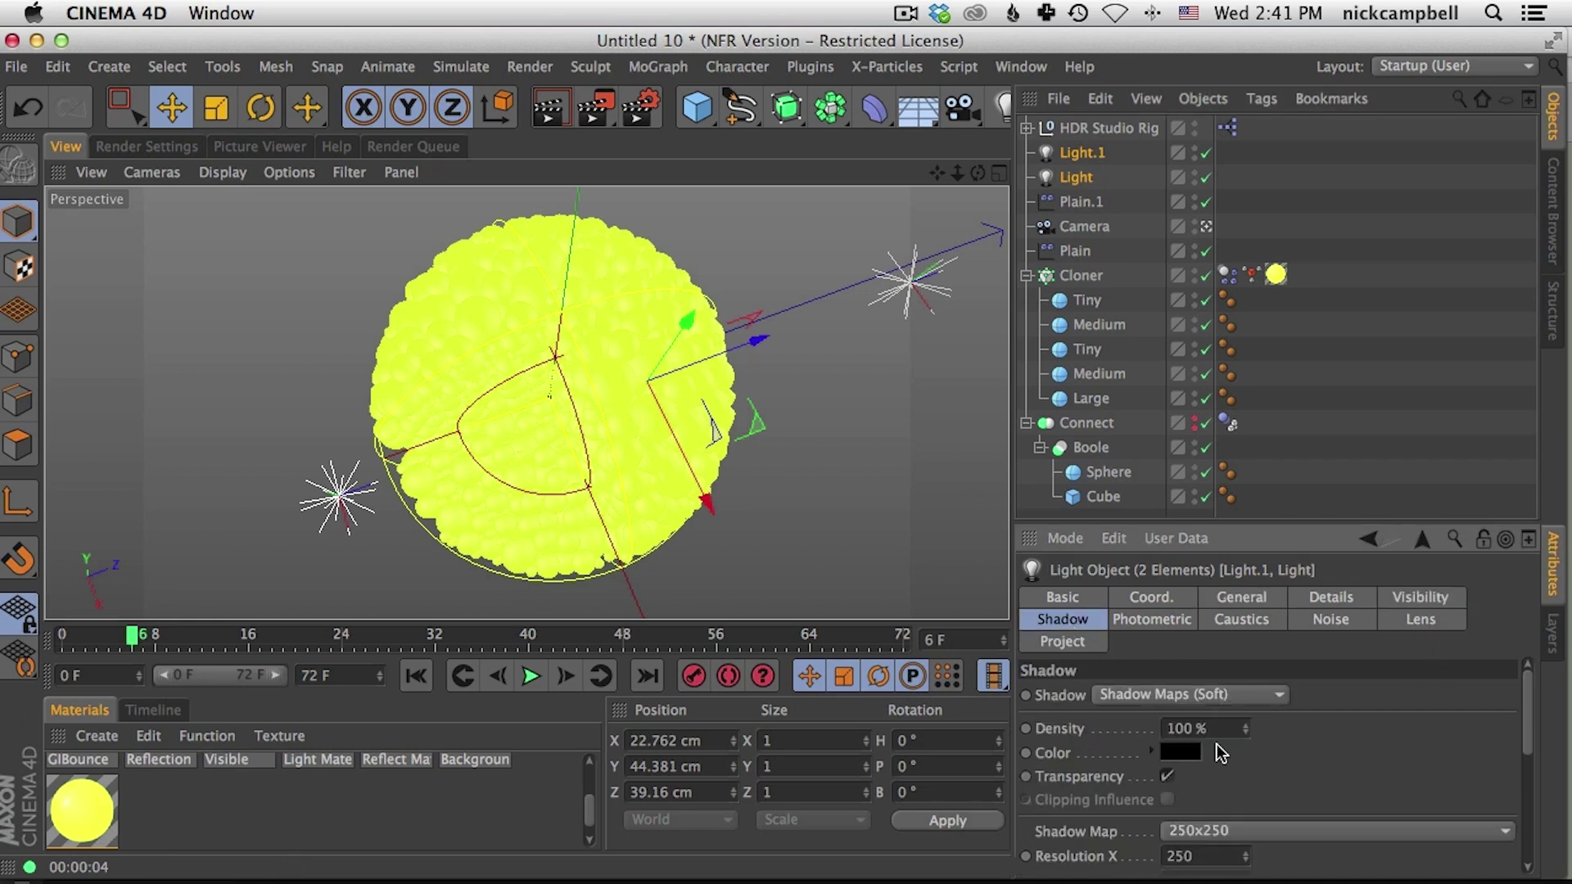
left_click(1222, 832)
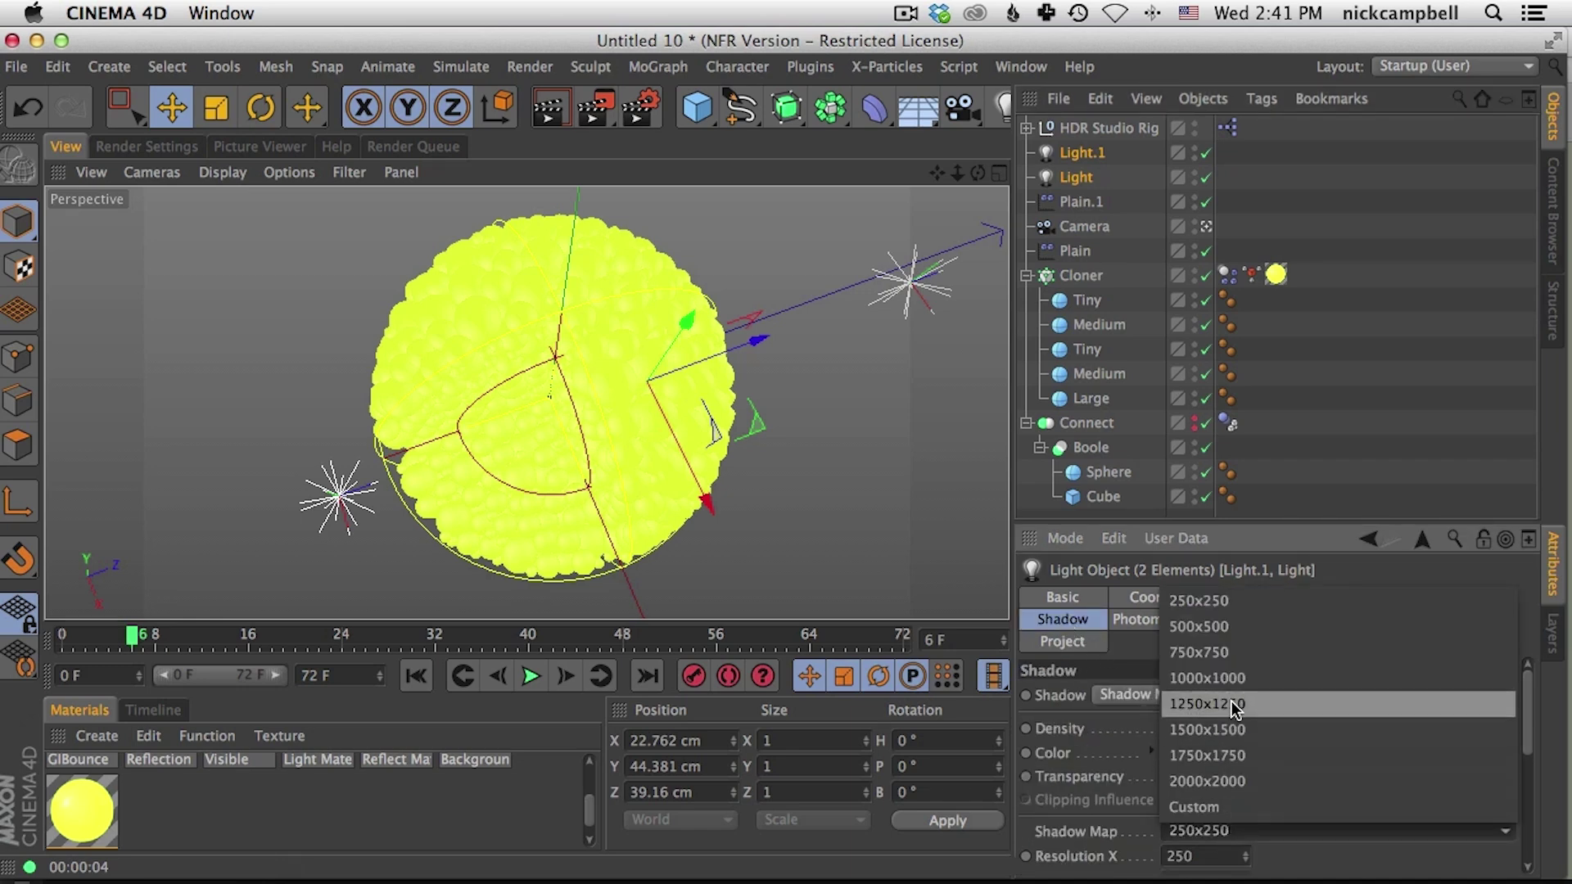
left_click(1235, 728)
left_click(548, 107)
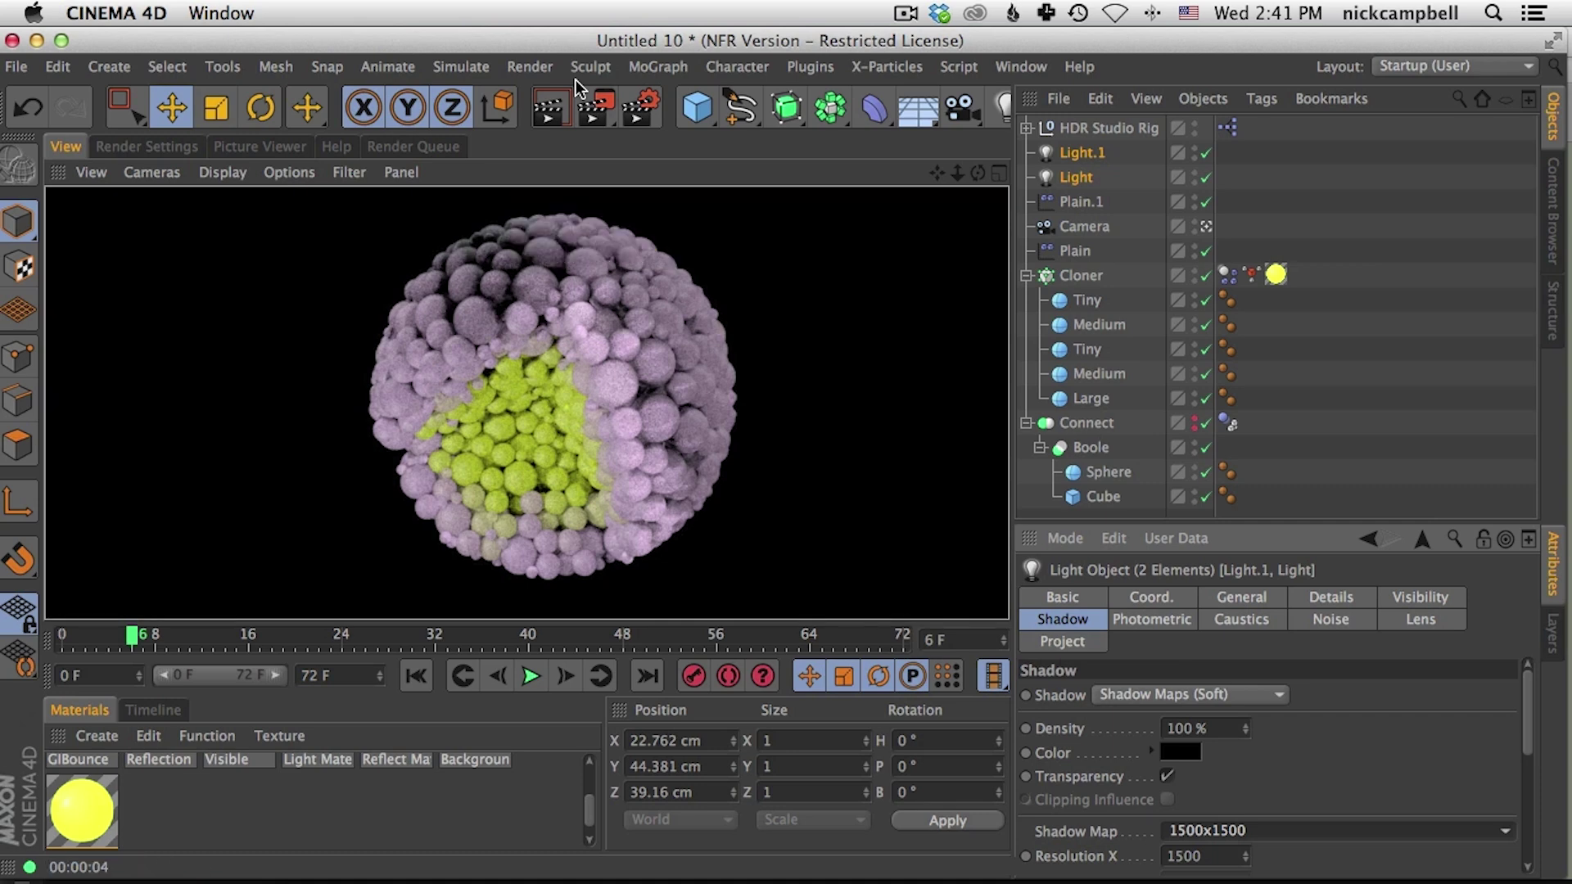
Step: Give both lights' soft shadows a custom shadow map with an X resolution of 100 and render the active view
left_click(1225, 832)
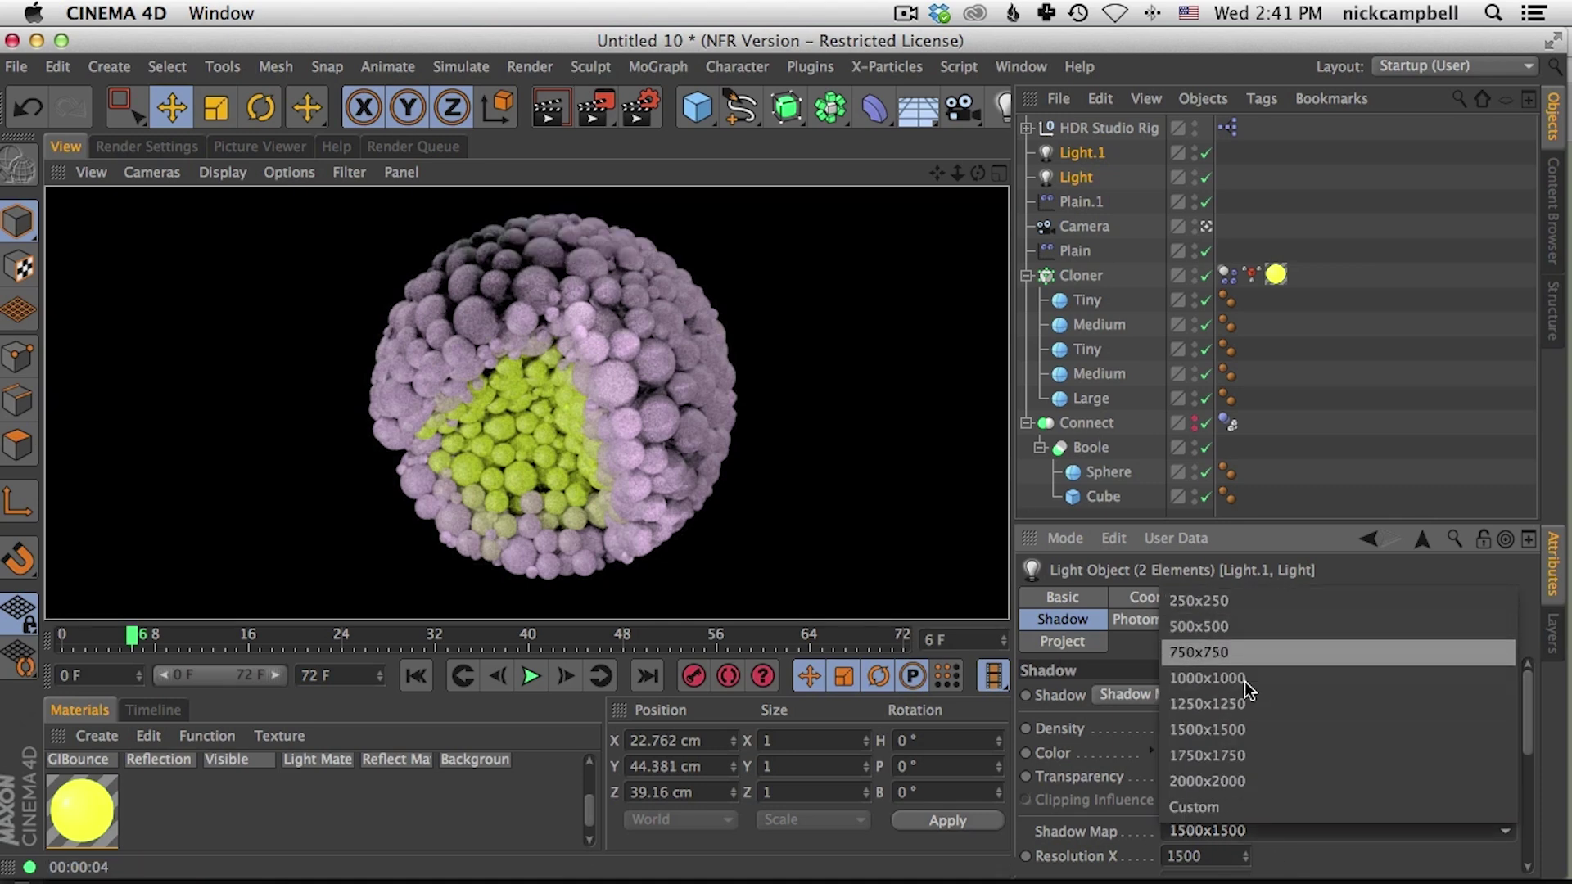
left_click(1269, 816)
left_click(1214, 857)
type("10")
left_click(569, 101)
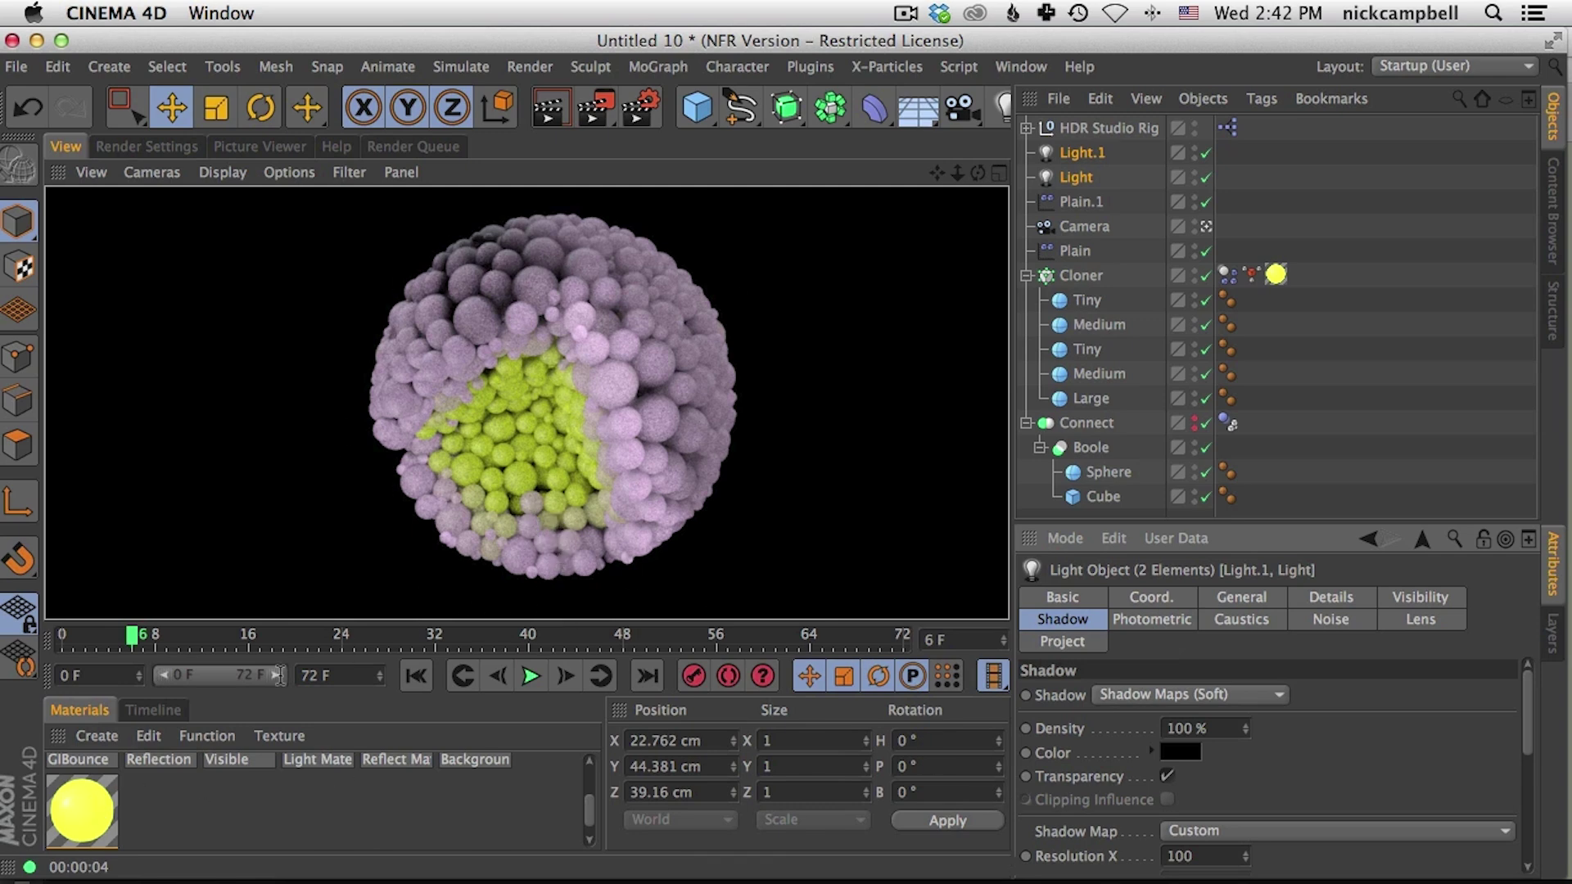
Step: Reduce the ChanLum layer in Mat's Luminance texture to 41% and preview the cluster clear of the Material Editor
double_click(93, 827)
left_click_drag(598, 178, 966, 146)
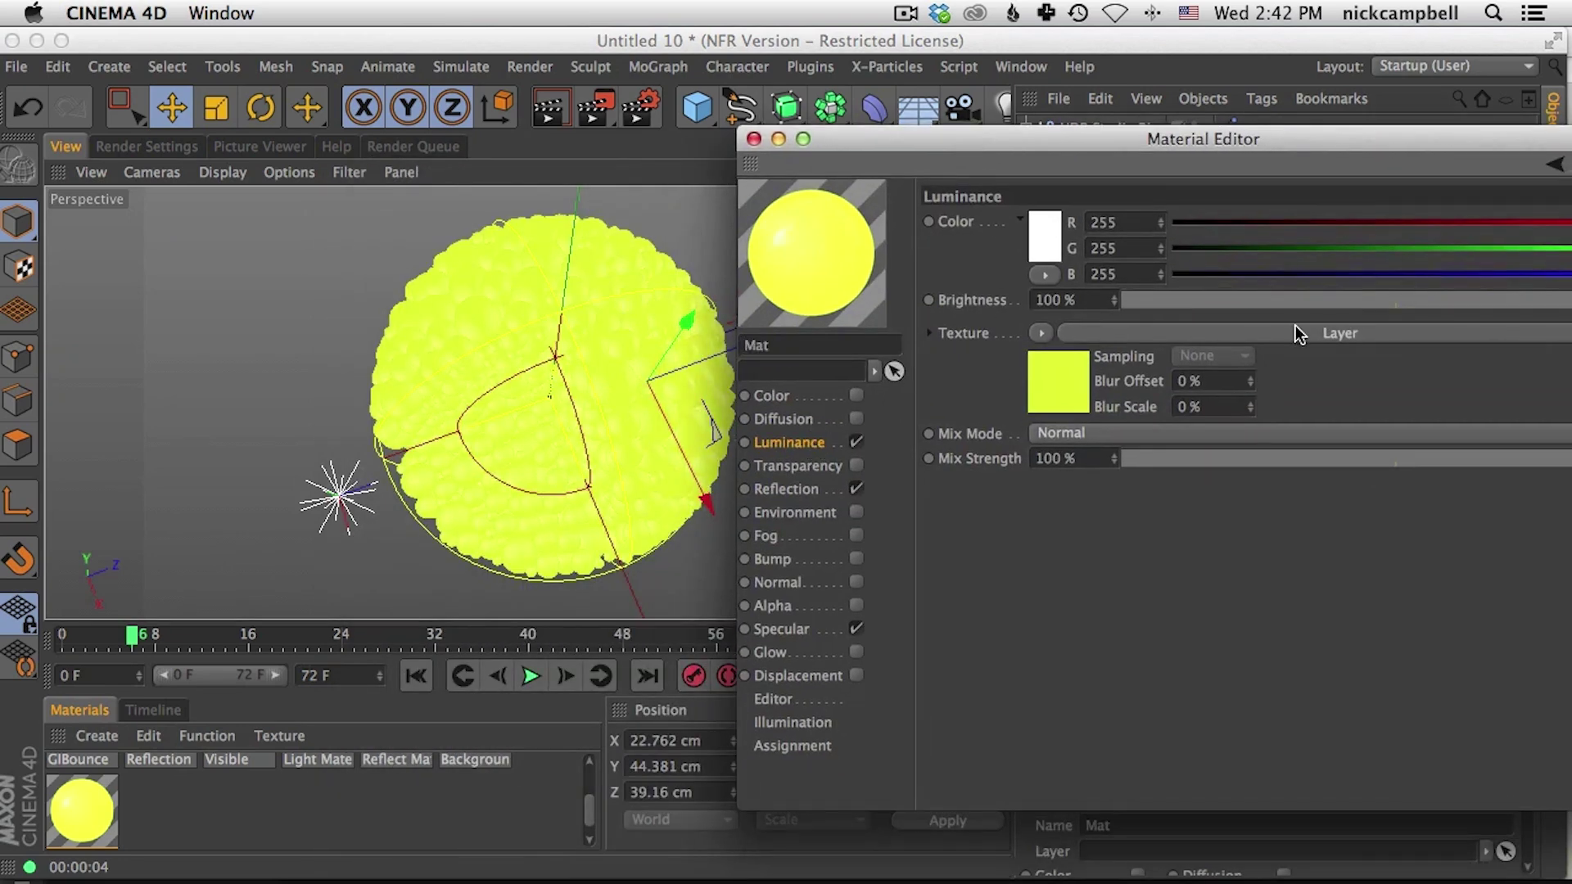
left_click(1236, 333)
left_click_drag(1376, 449, 1422, 452)
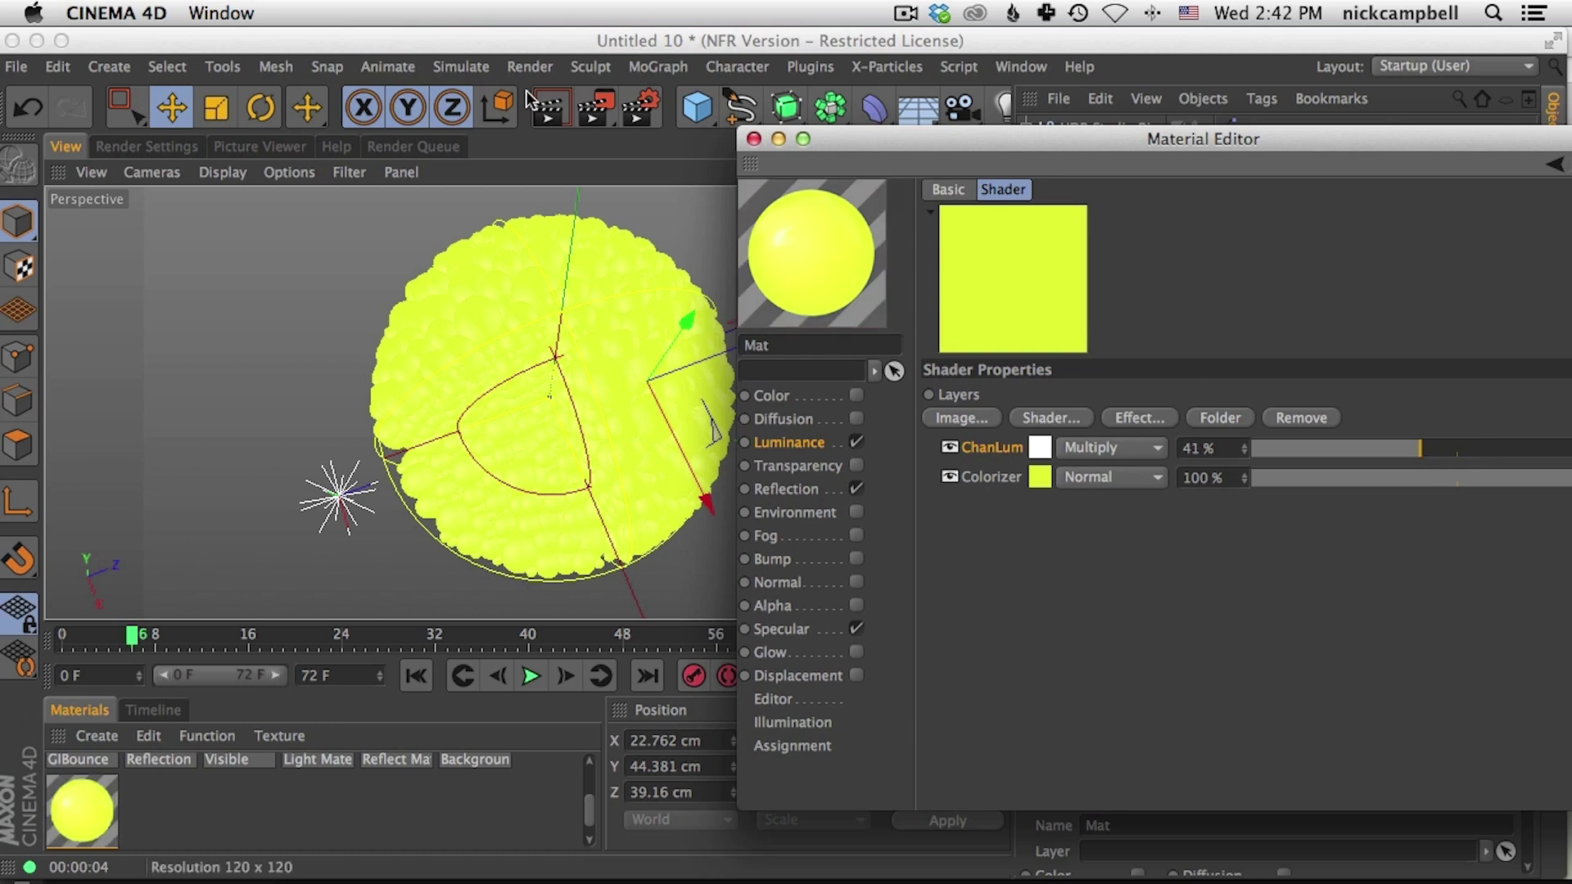
left_click_drag(856, 139, 866, 555)
left_click_drag(869, 547, 839, 594)
Step: Give Light and Light.1 an Inverse Square Clamped falloff with a Radius/Decay of about 316 cm
left_click(1093, 158)
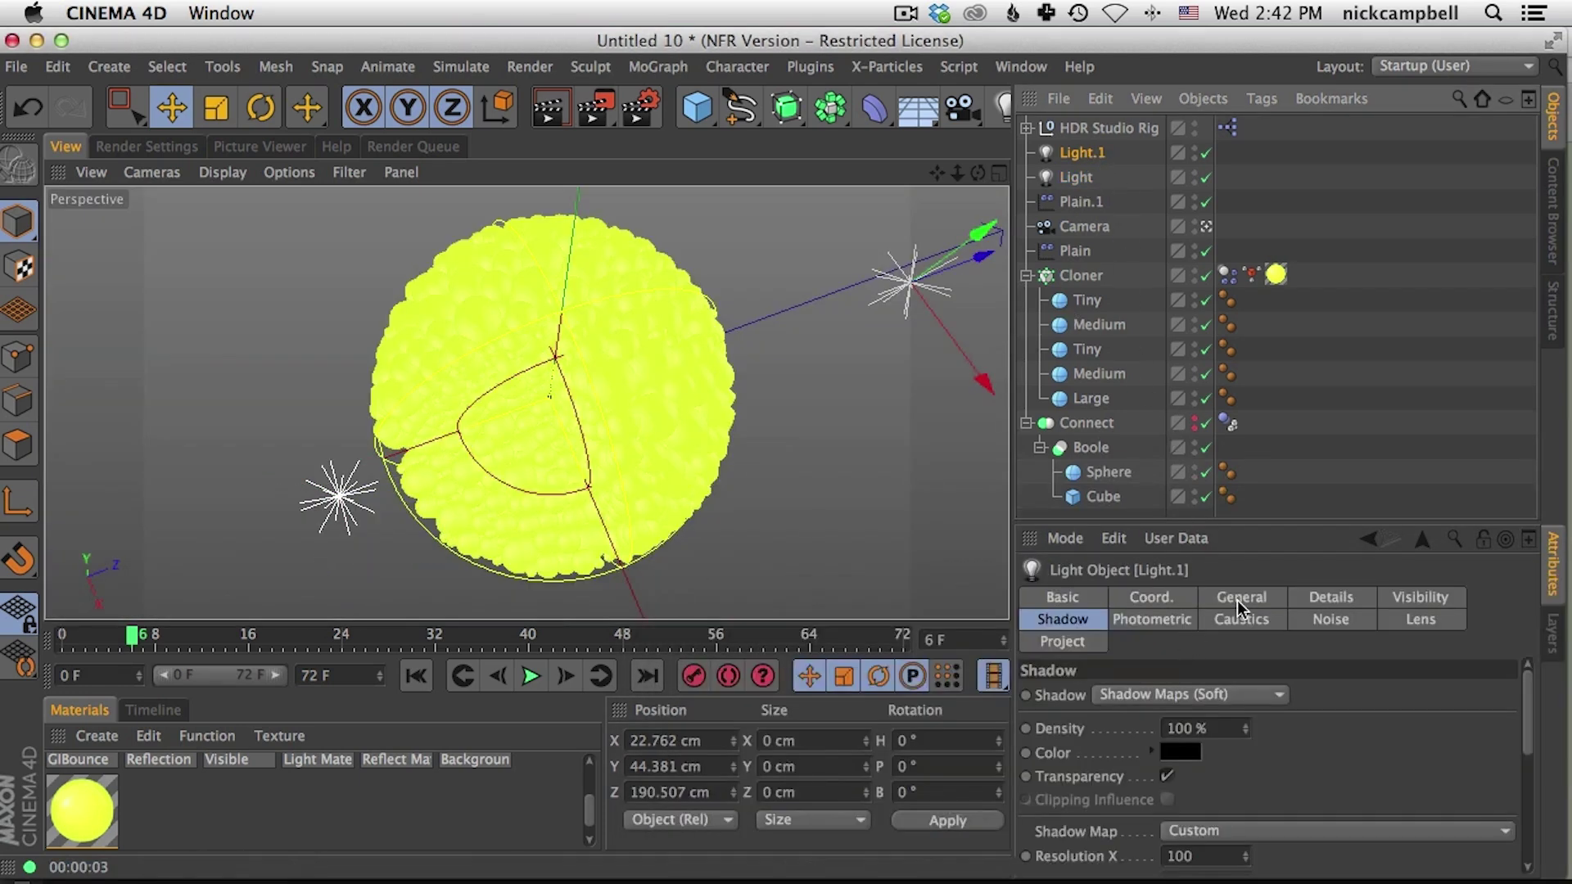
left_click(1085, 177, "ctrl")
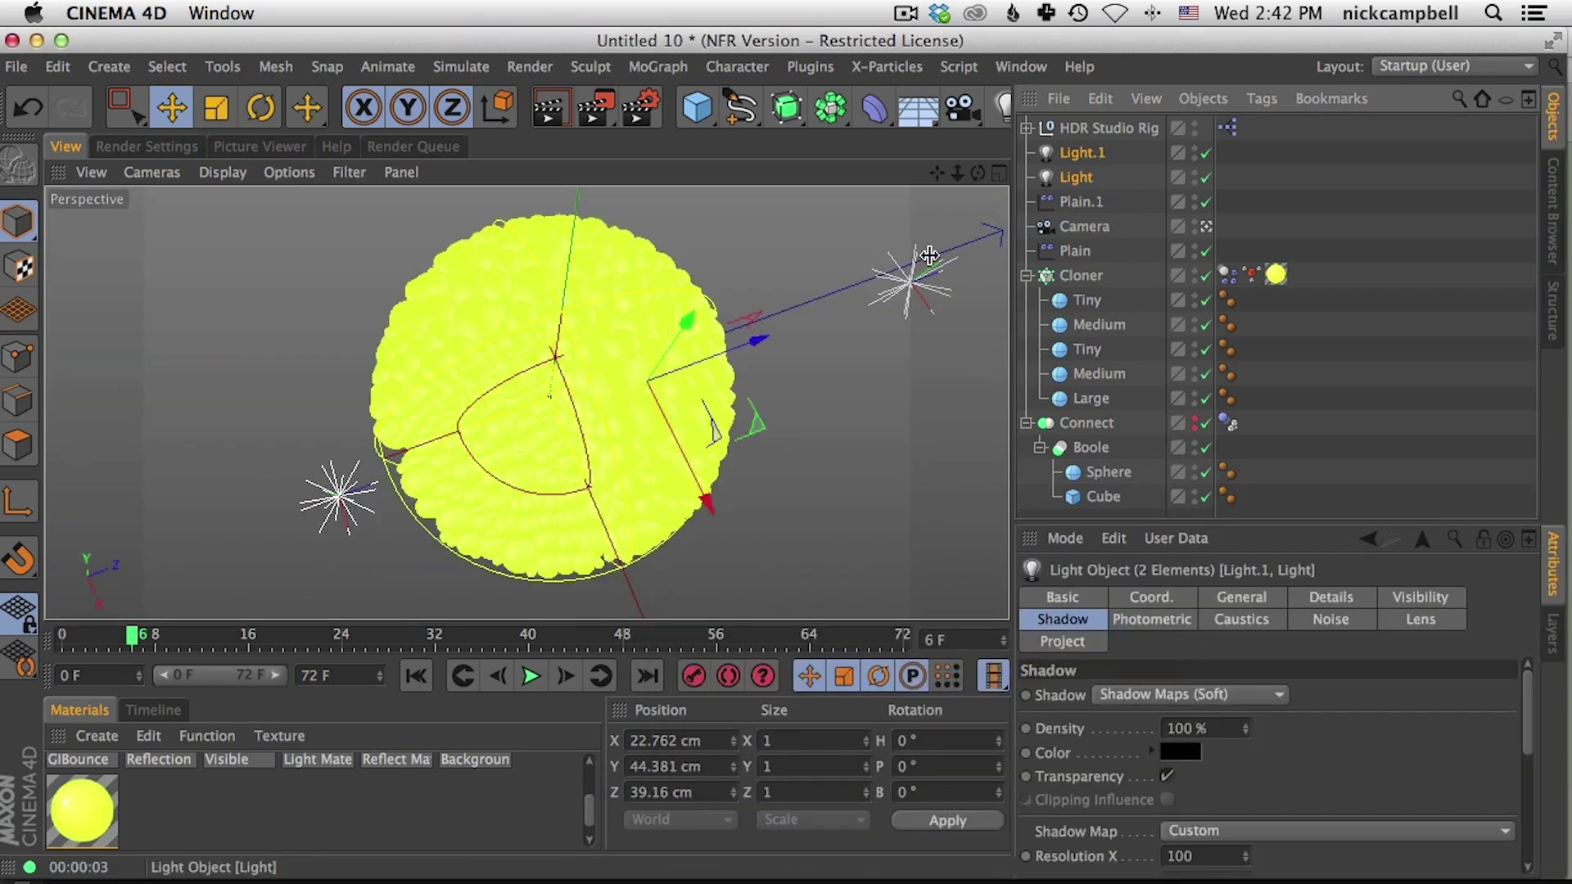
left_click(1251, 598)
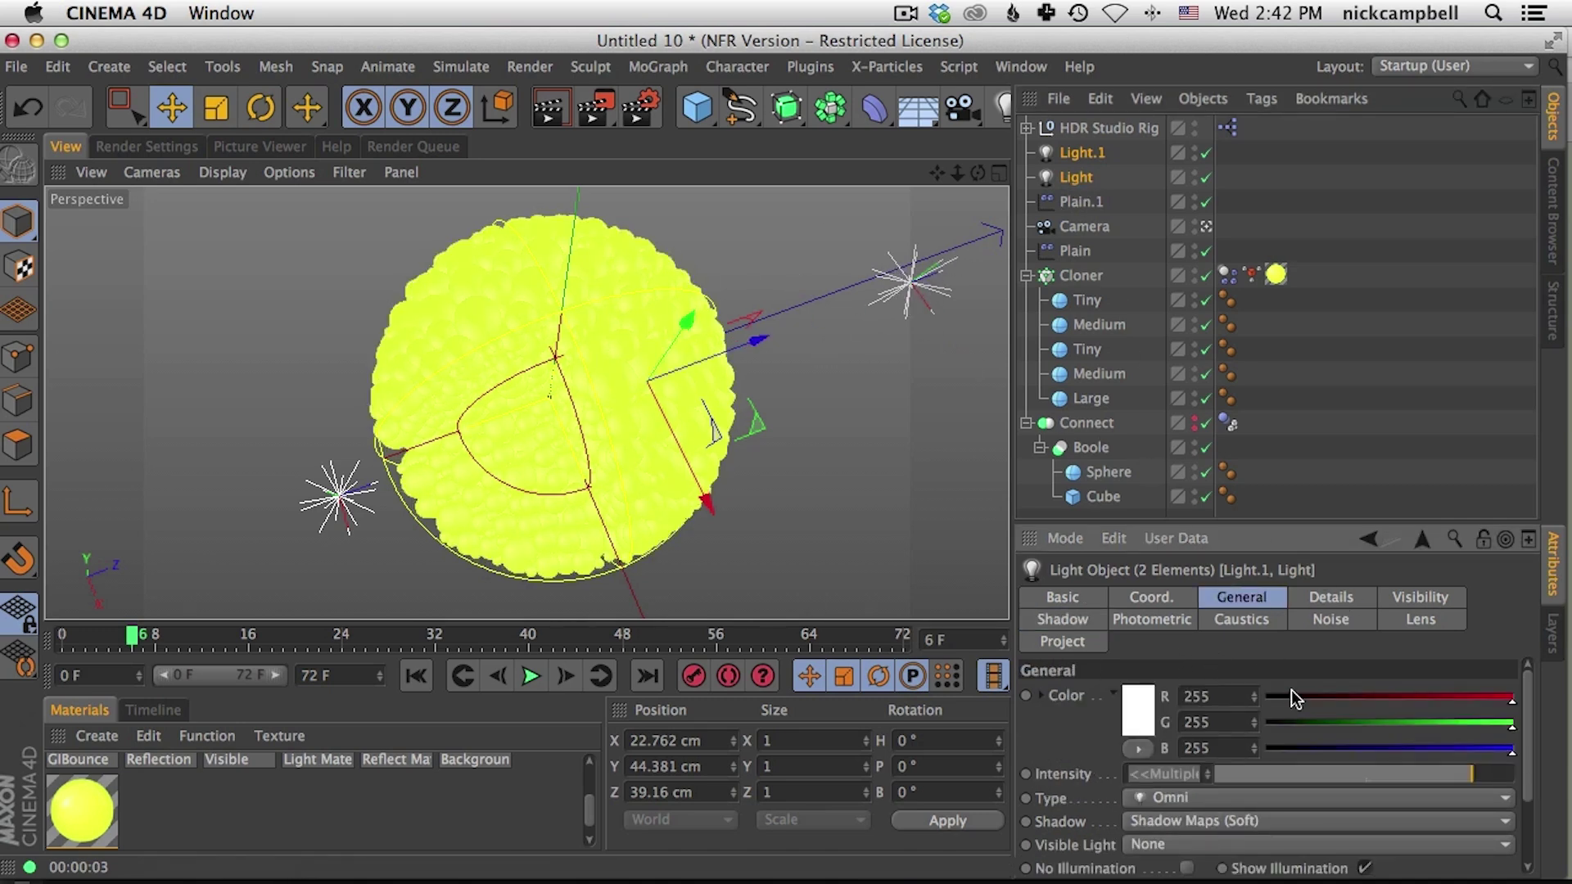
left_click(1313, 602)
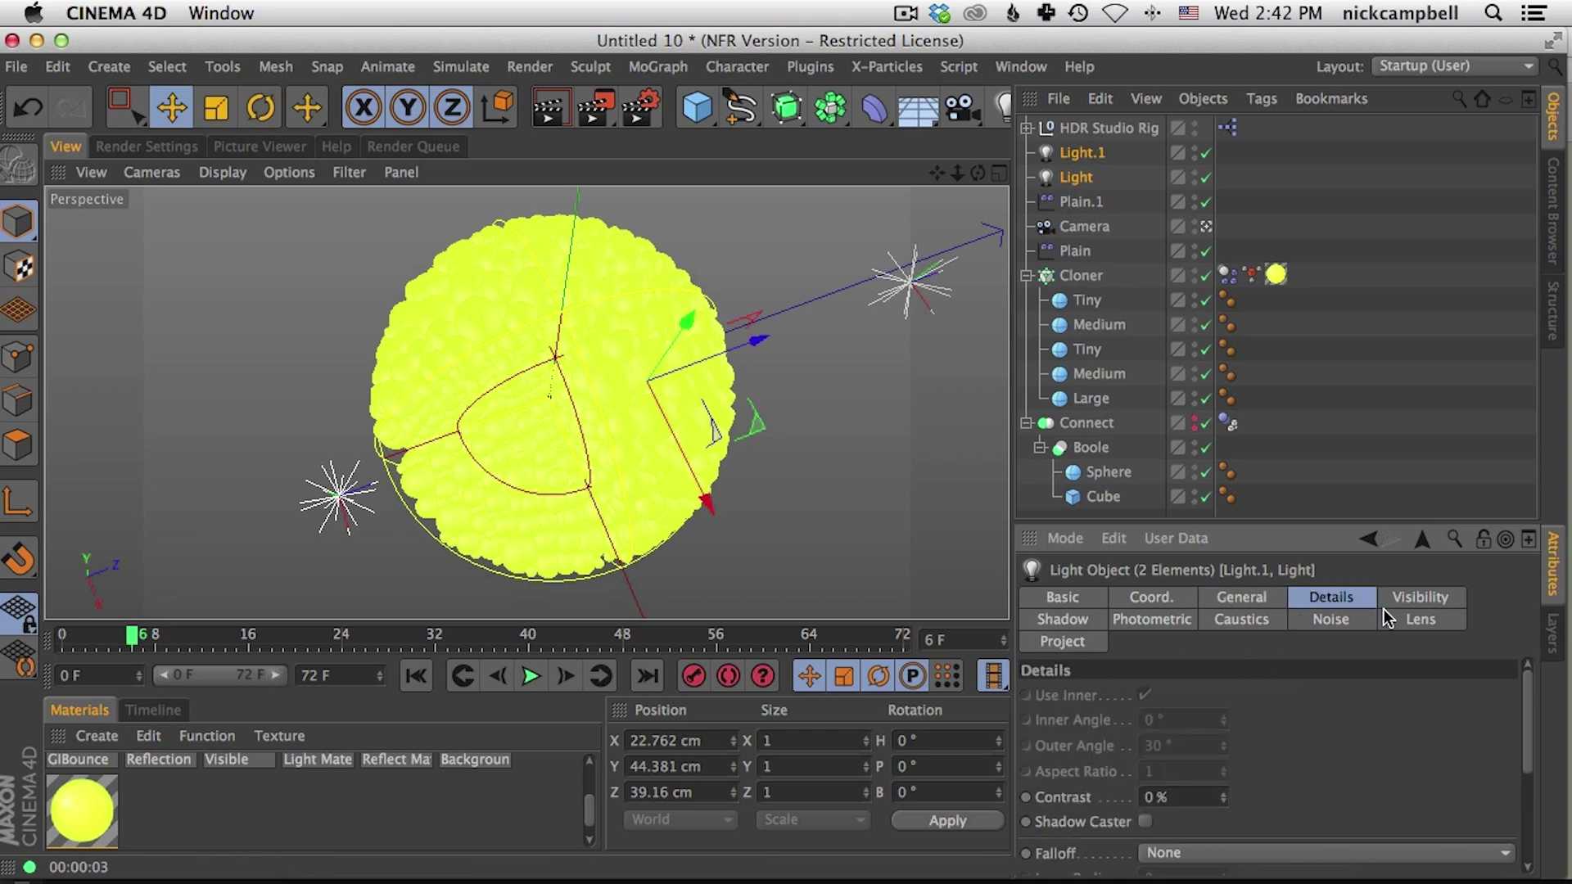
left_click(1222, 853)
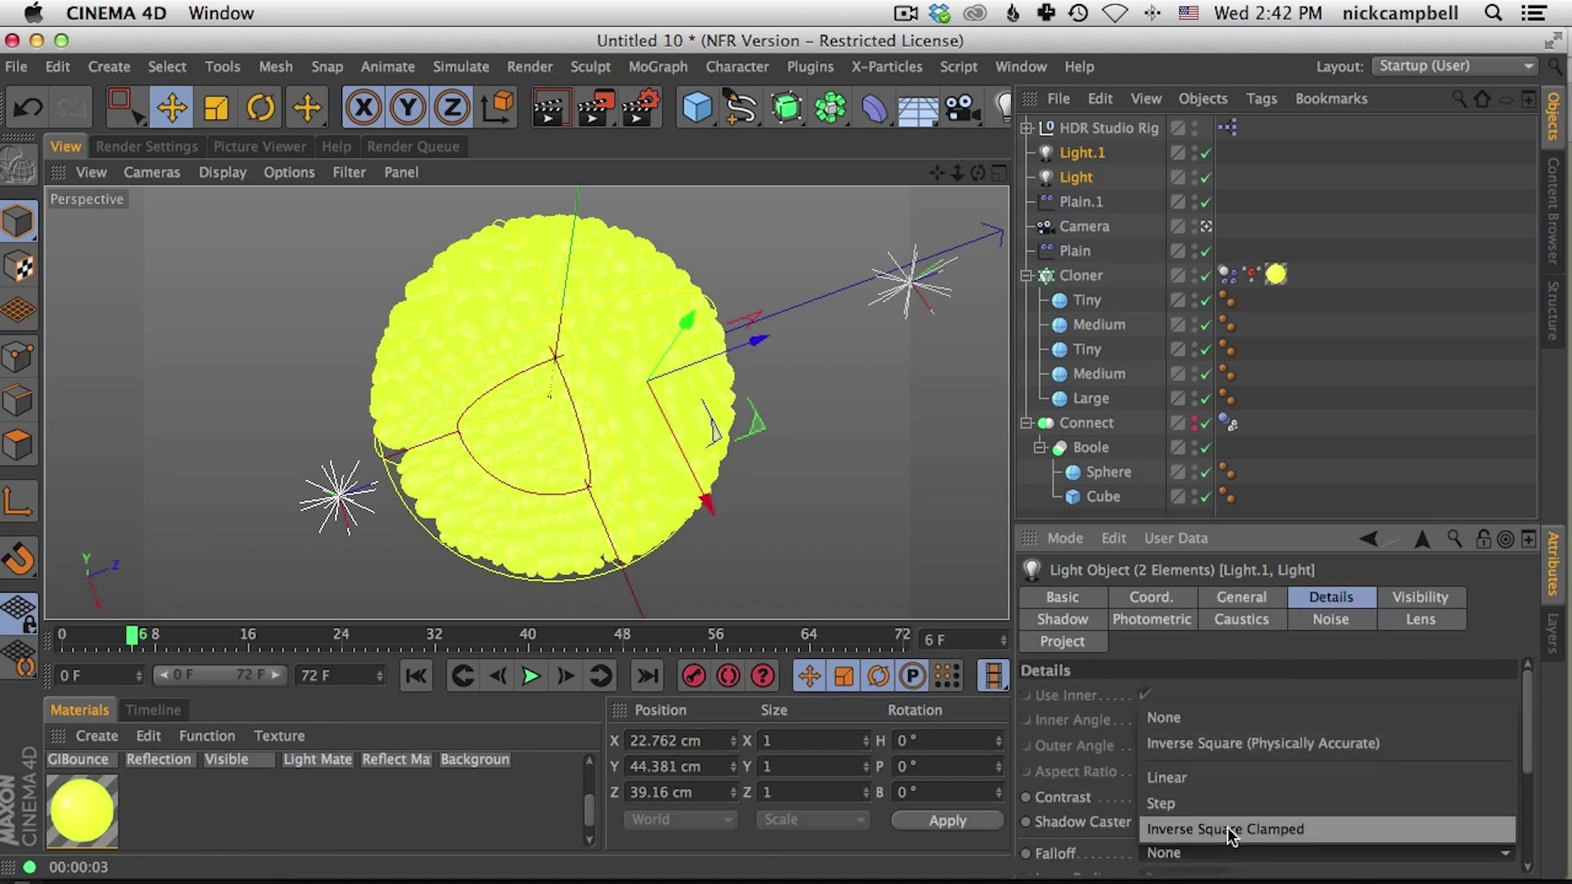
left_click(1226, 829)
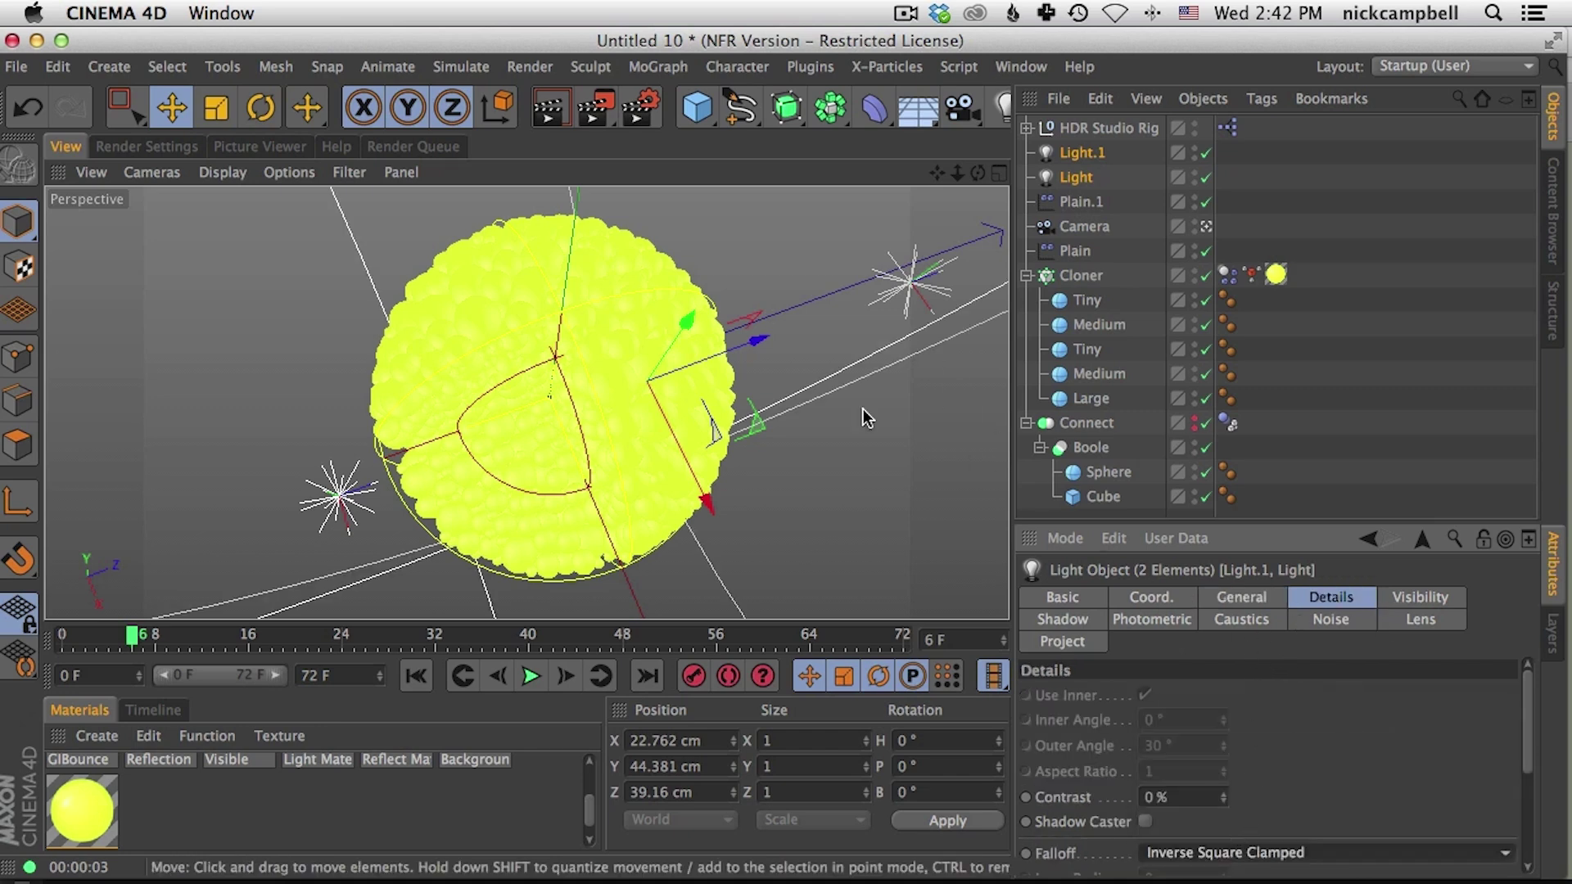
scroll(1266, 725, "down", 5)
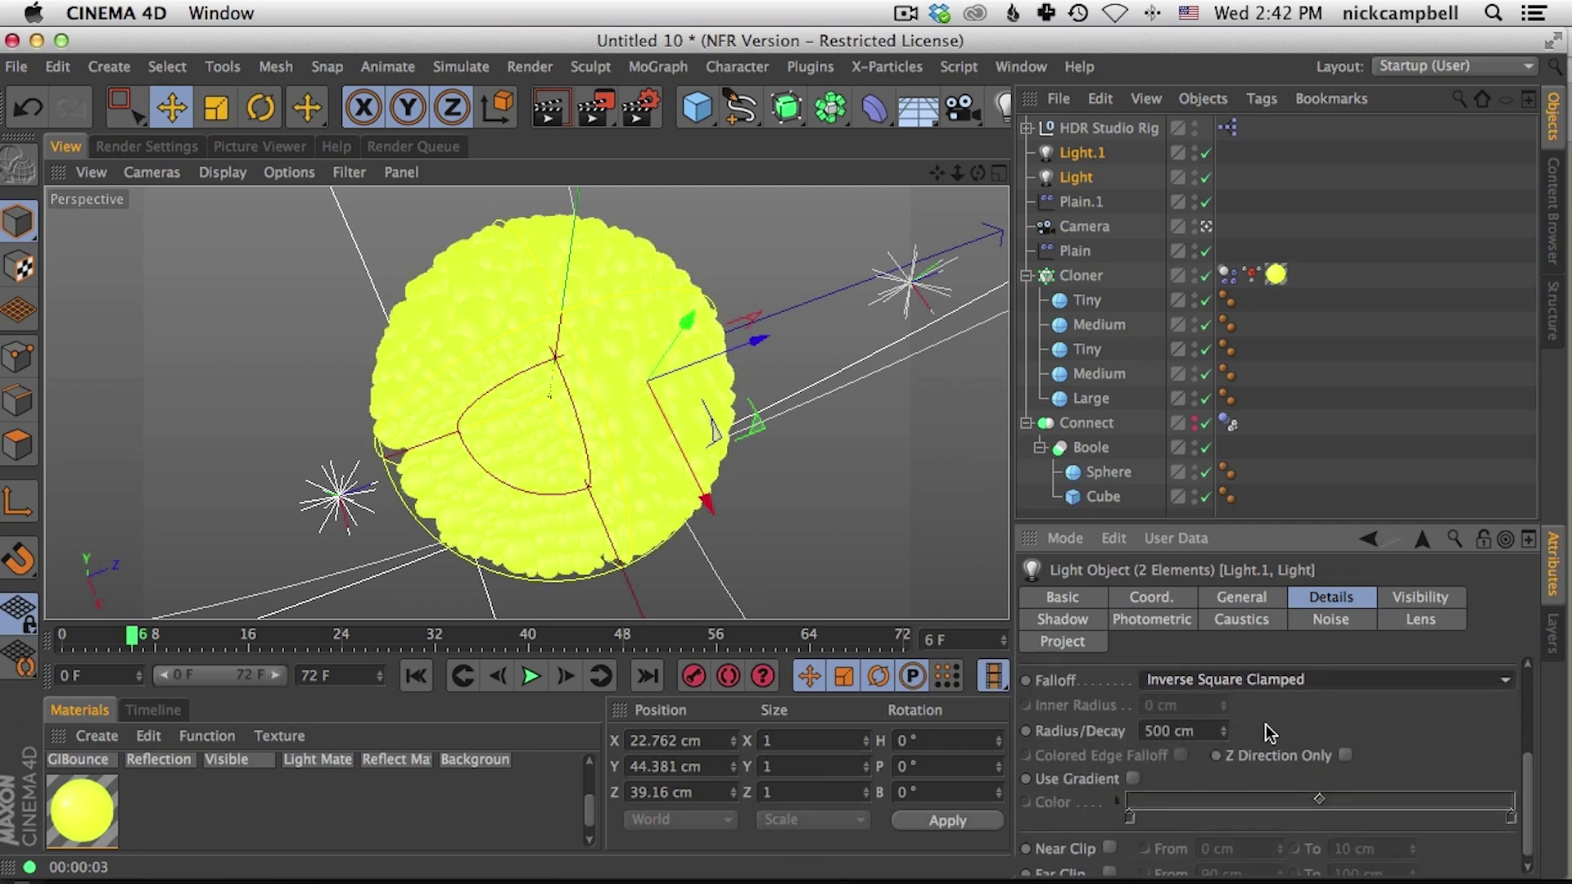
left_click_drag(1225, 731, 1049, 819)
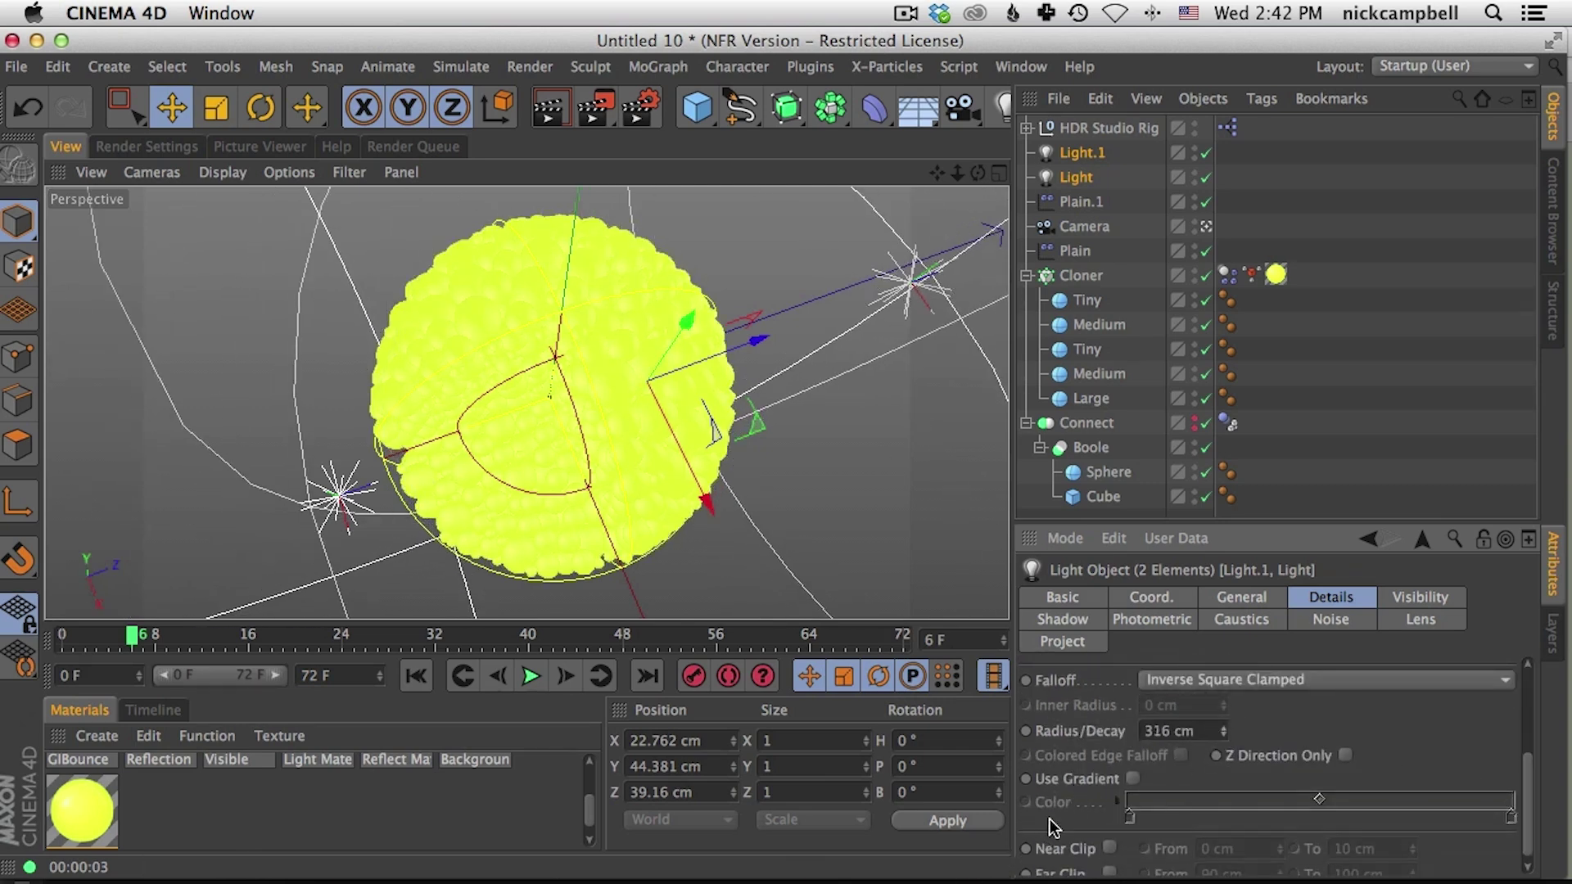
Step: Move both lights about 32 cm in the negative Z direction, with Radius/Decay at 318 cm, and render the active view
left_click(342, 494)
left_click_drag(415, 464, 343, 491)
left_click(542, 91)
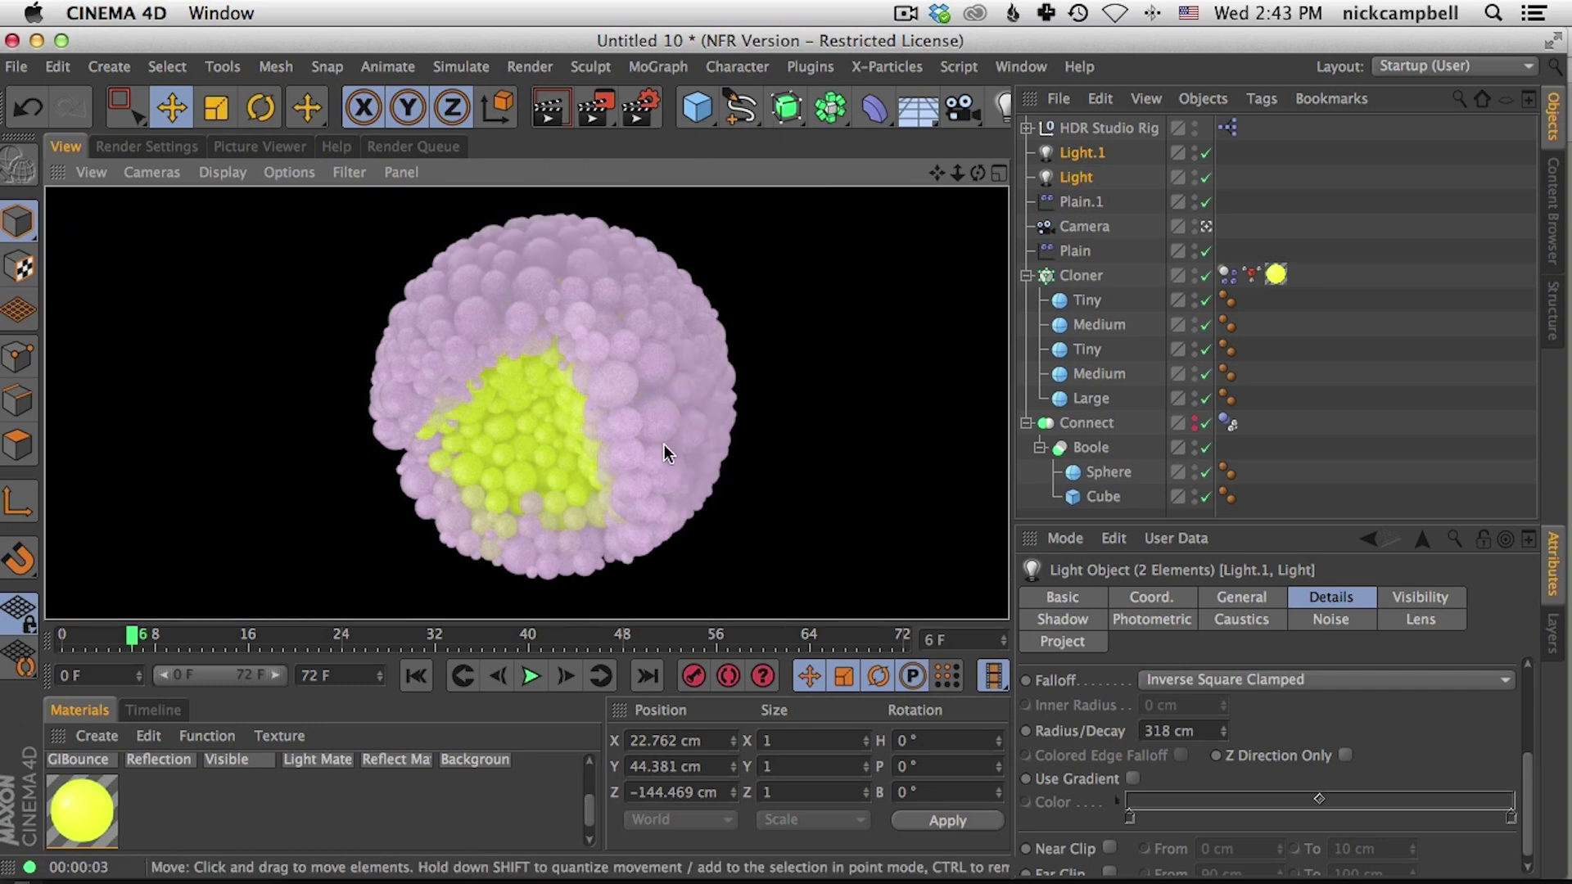
Step: Try an intensity of 56% for Light.1 alone and render the active view
left_click(1334, 320)
left_click(1078, 153)
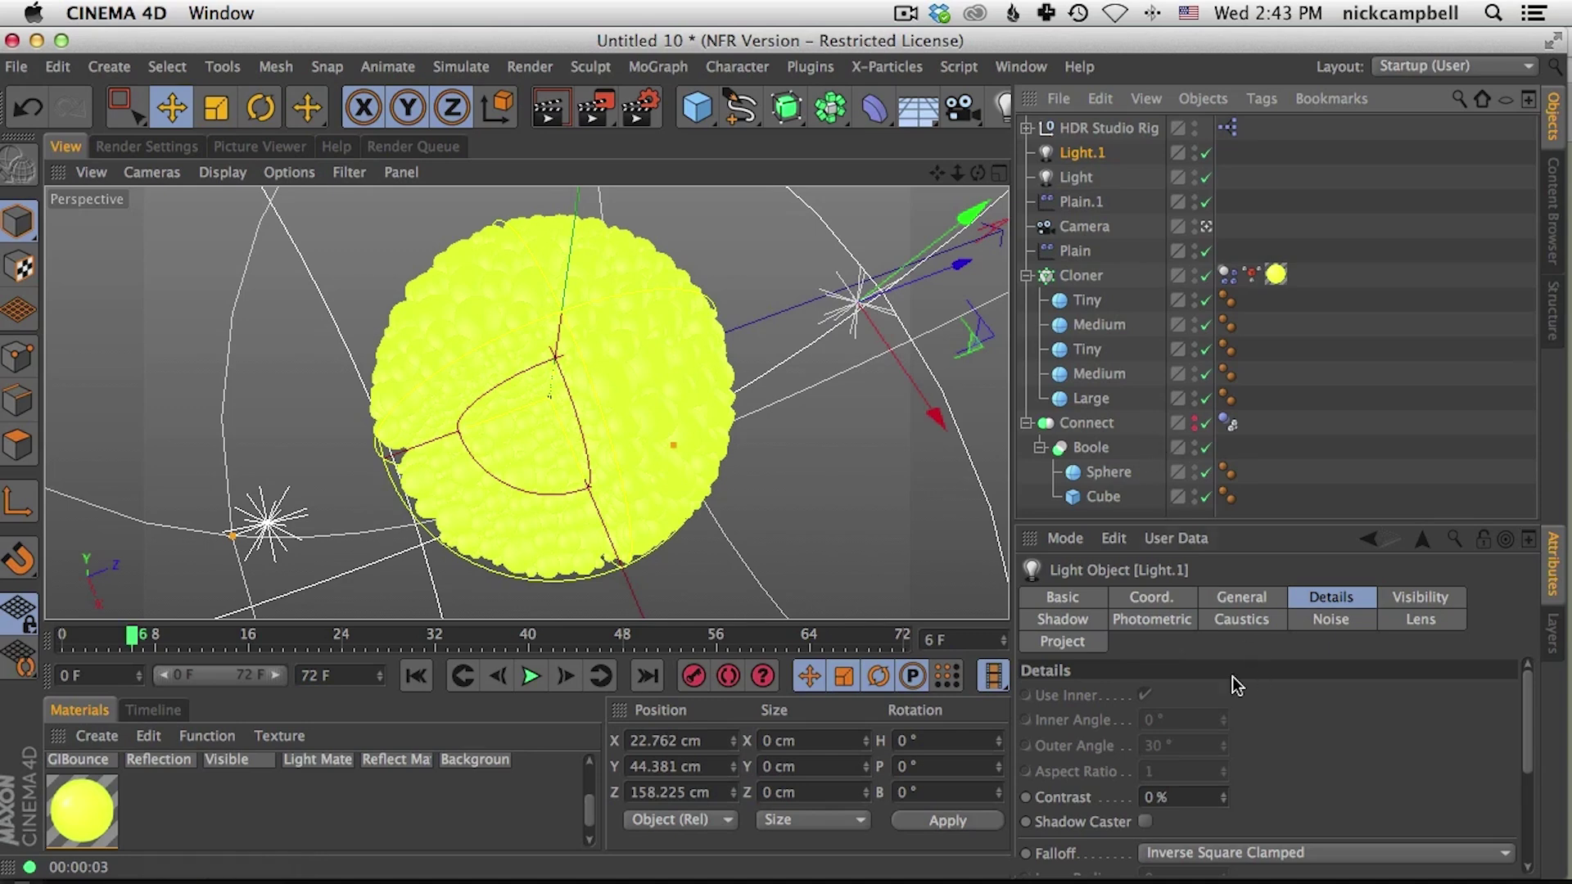
left_click(1242, 597)
left_click(1383, 774)
left_click(546, 109)
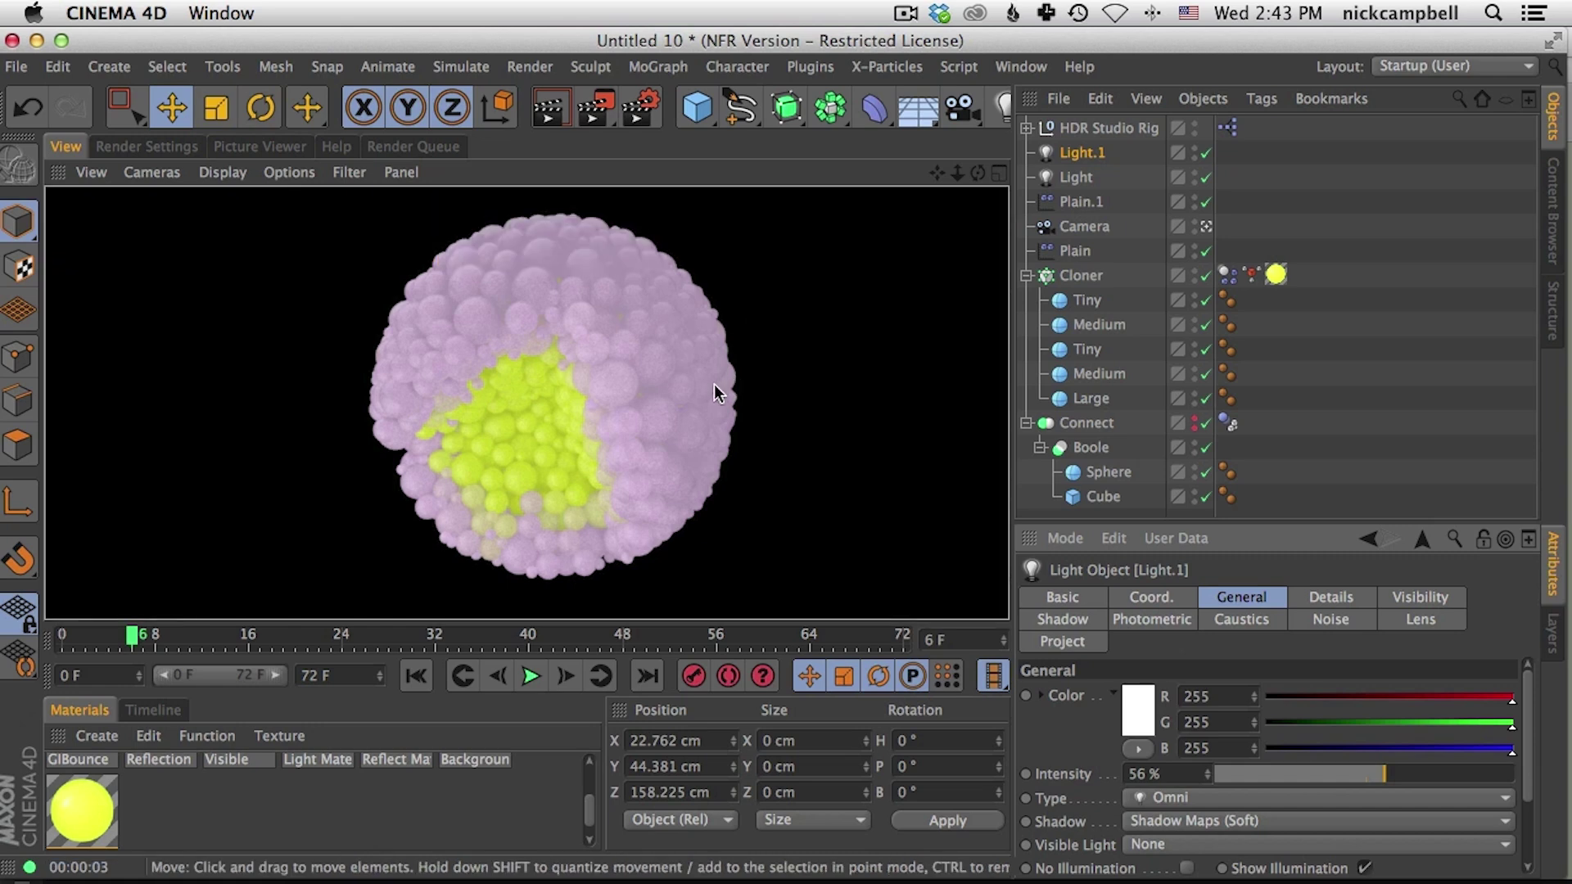
Step: Set Light.1's intensity to 18%, disable that light, and render the active view after each change
left_click(1271, 775)
left_click(547, 113)
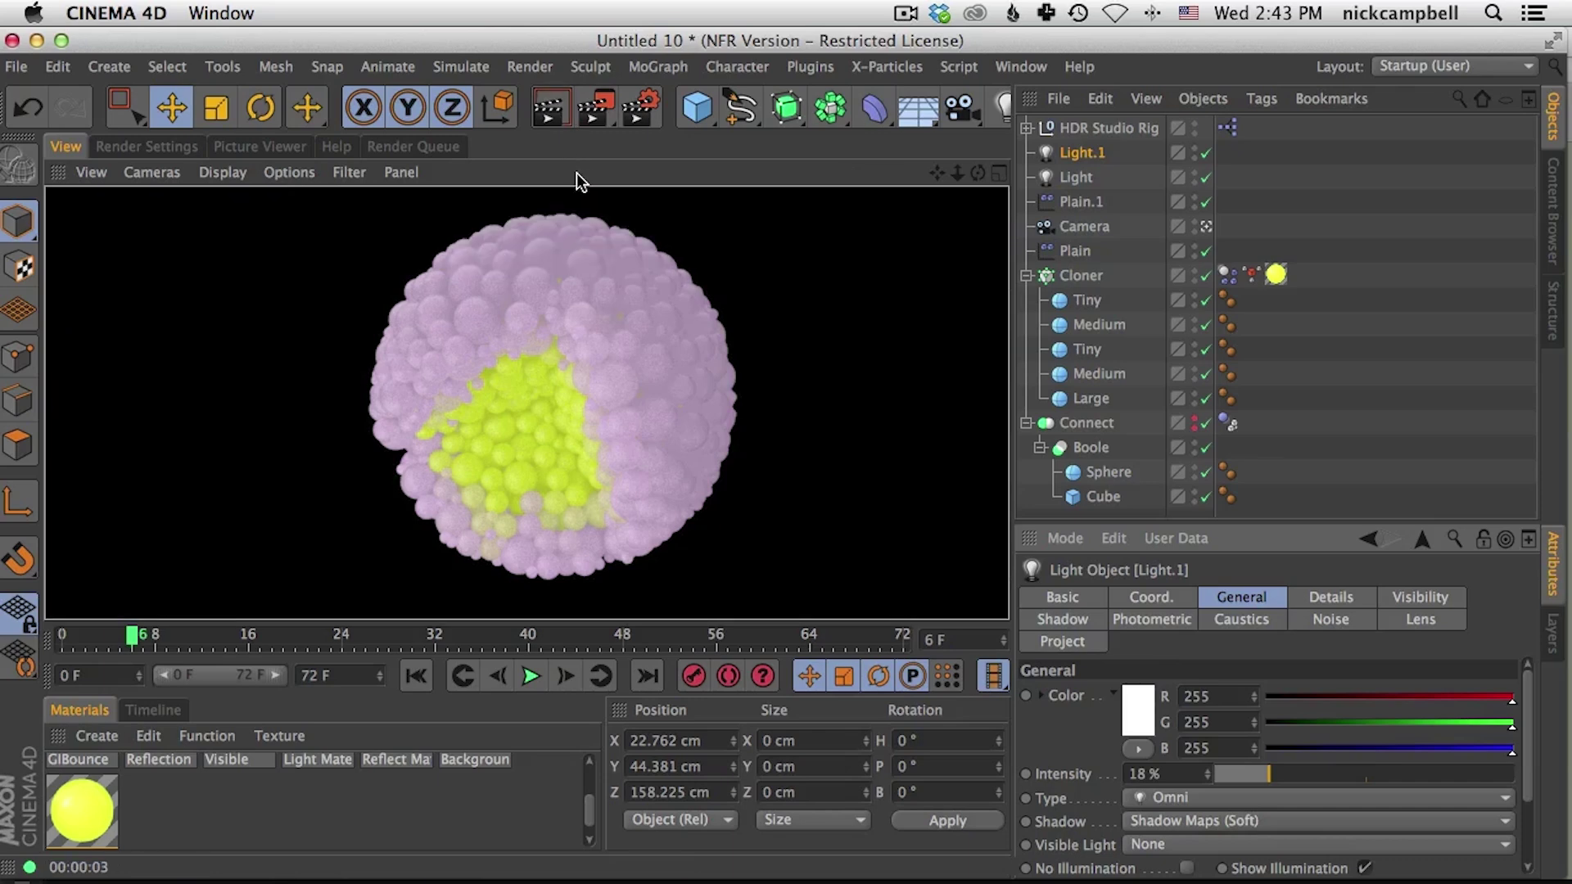
left_click(1206, 154)
left_click(556, 113)
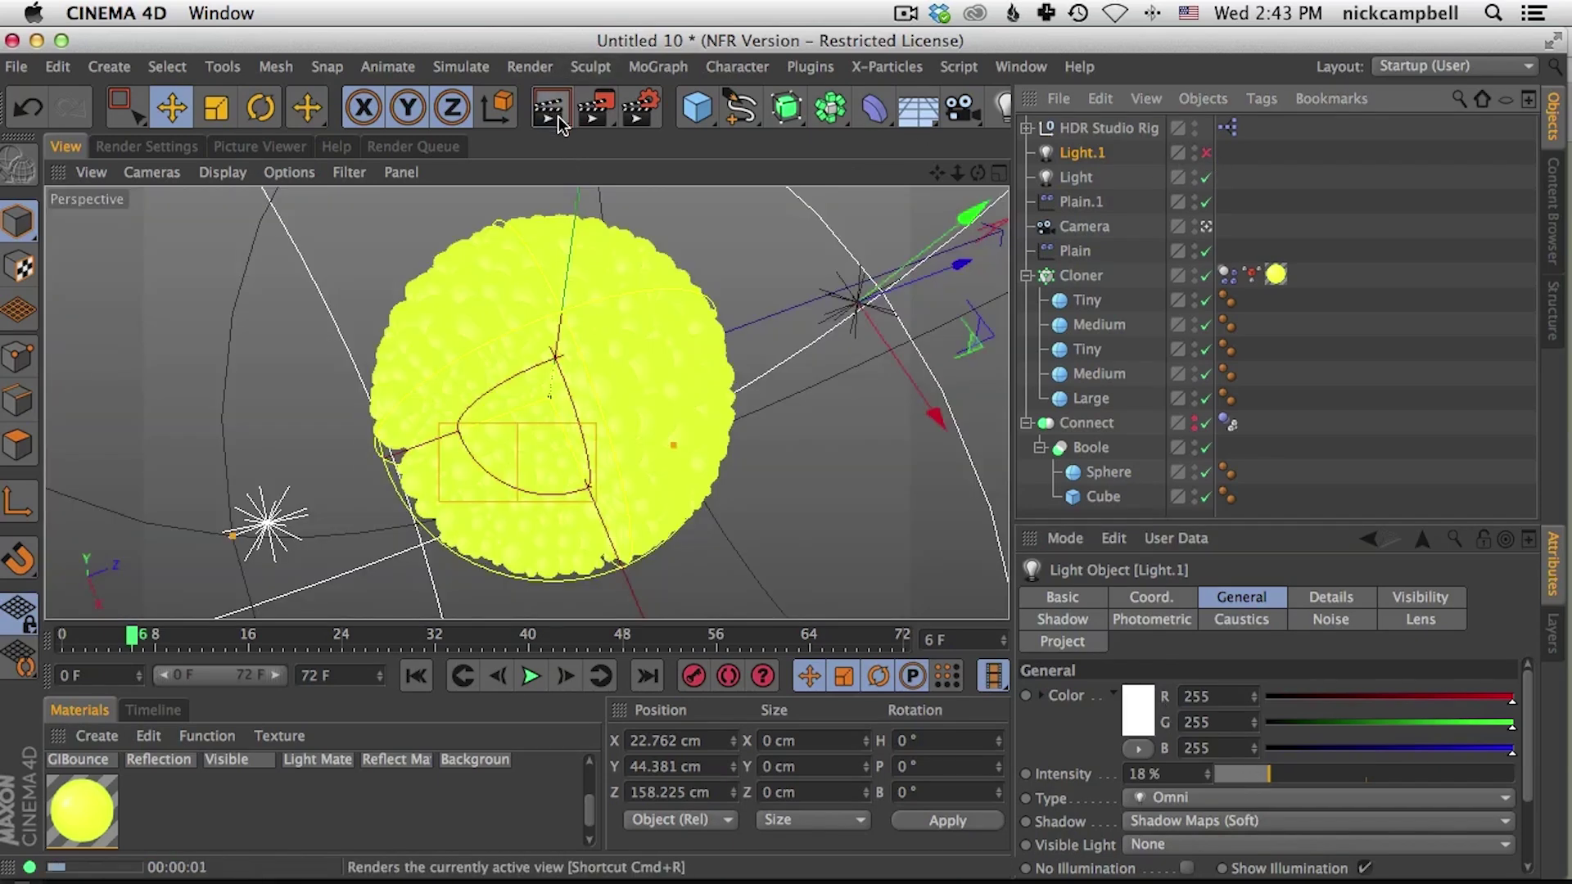
Step: Raise the ChanLum layer in Mat's Luminance texture to 61% and render the view clear of the Material Editor
double_click(82, 813)
left_click(902, 363)
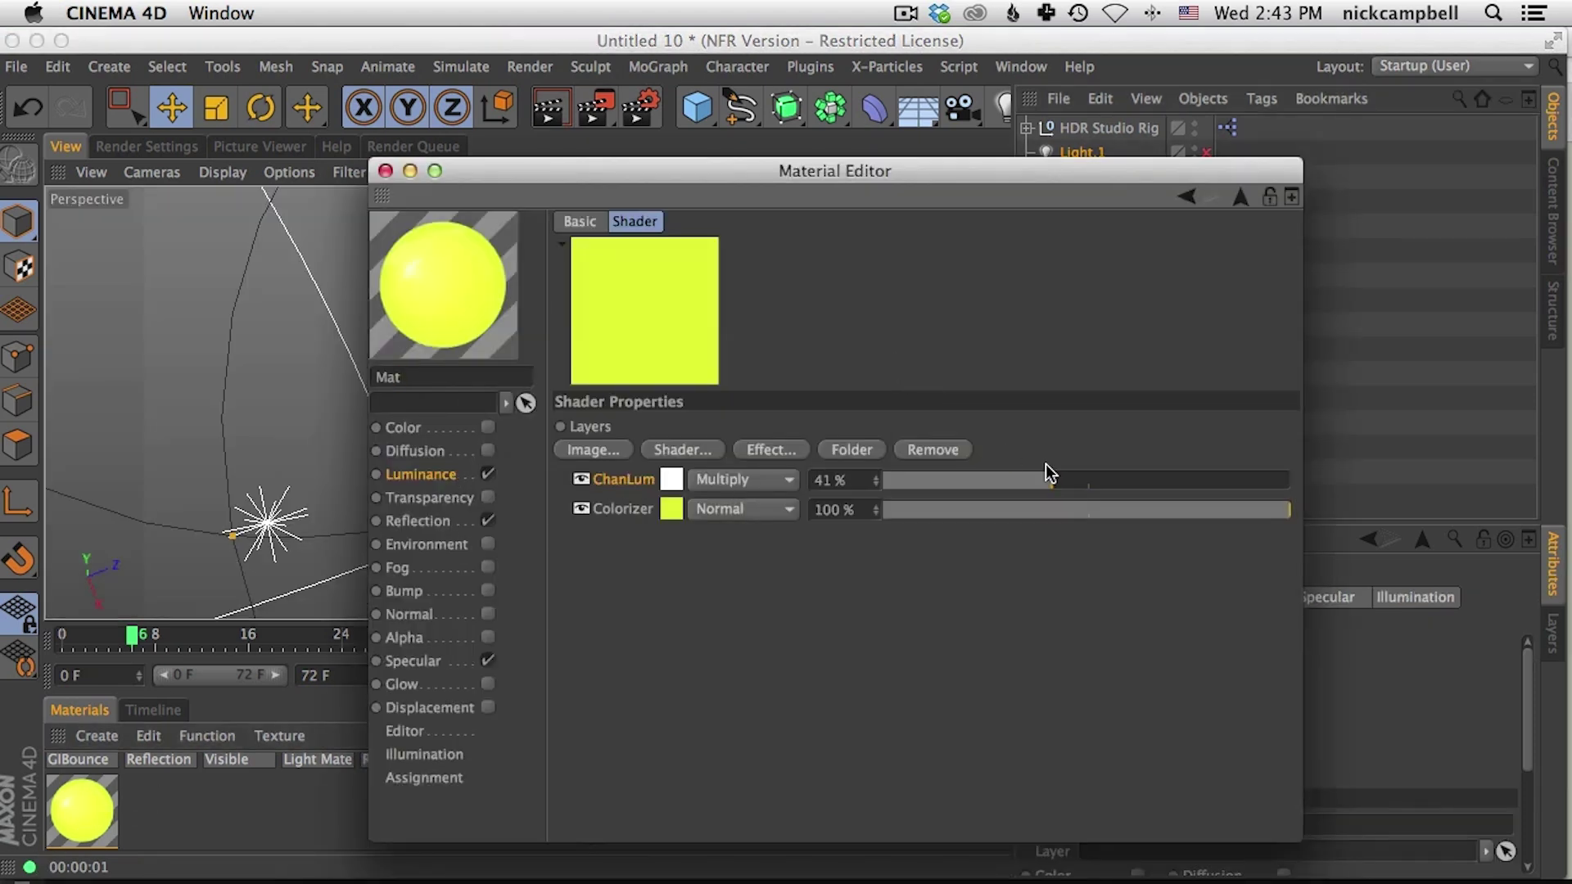
left_click_drag(1141, 488, 1133, 488)
left_click(552, 122)
left_click_drag(575, 170, 758, 405)
Step: Try the Normal blend mode for the ChanLum layer, render the view, and adjust the layer's strength to 70%
left_click(905, 709)
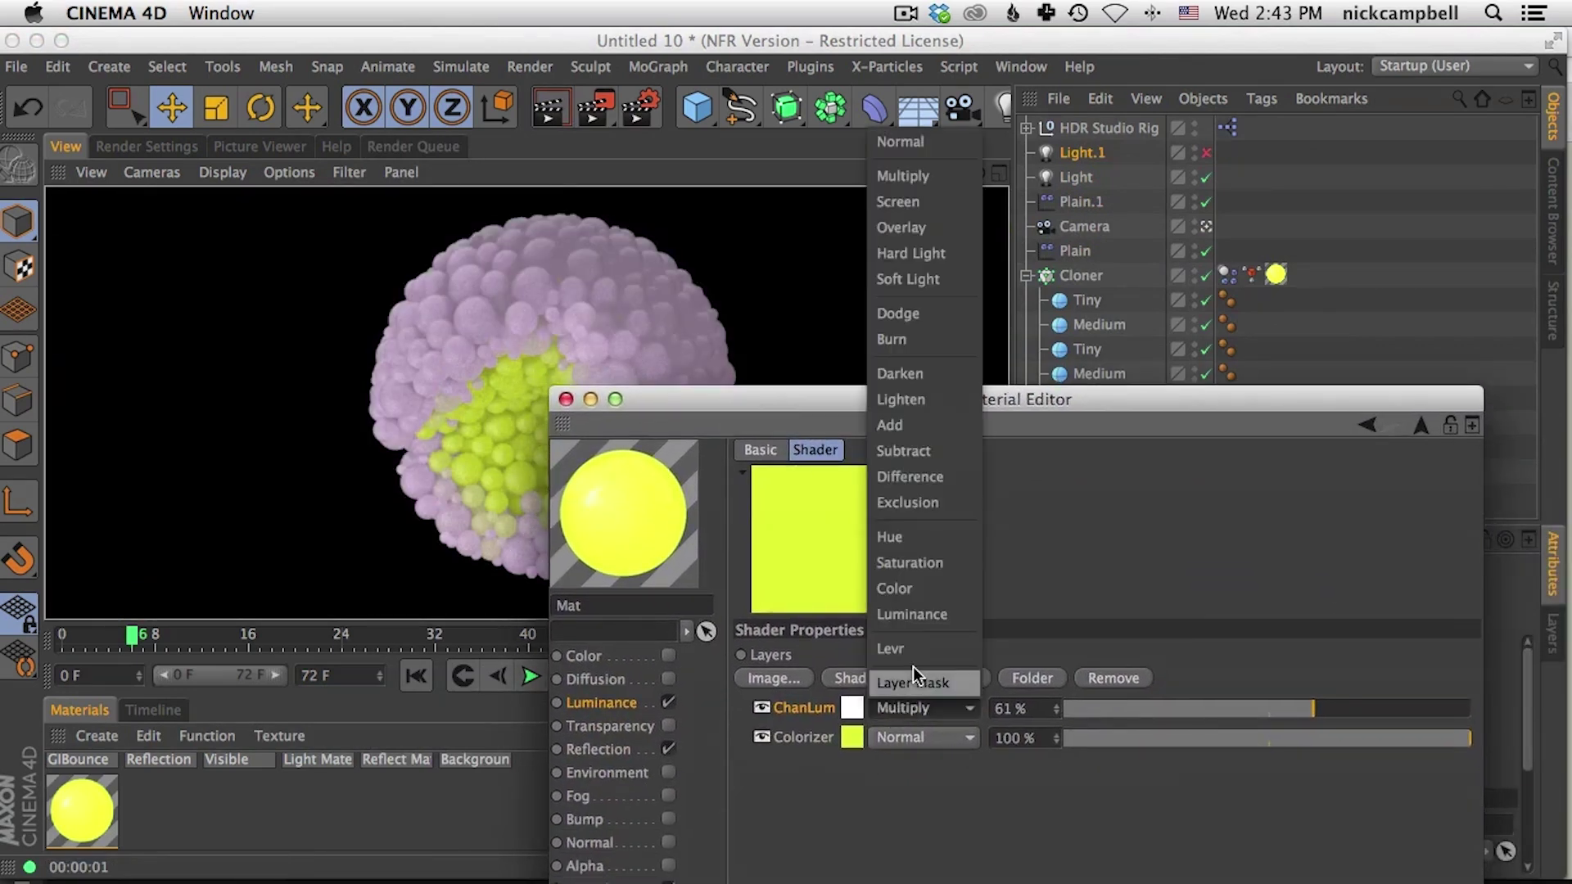
left_click(951, 140)
left_click(566, 116)
left_click_drag(737, 411, 576, 620)
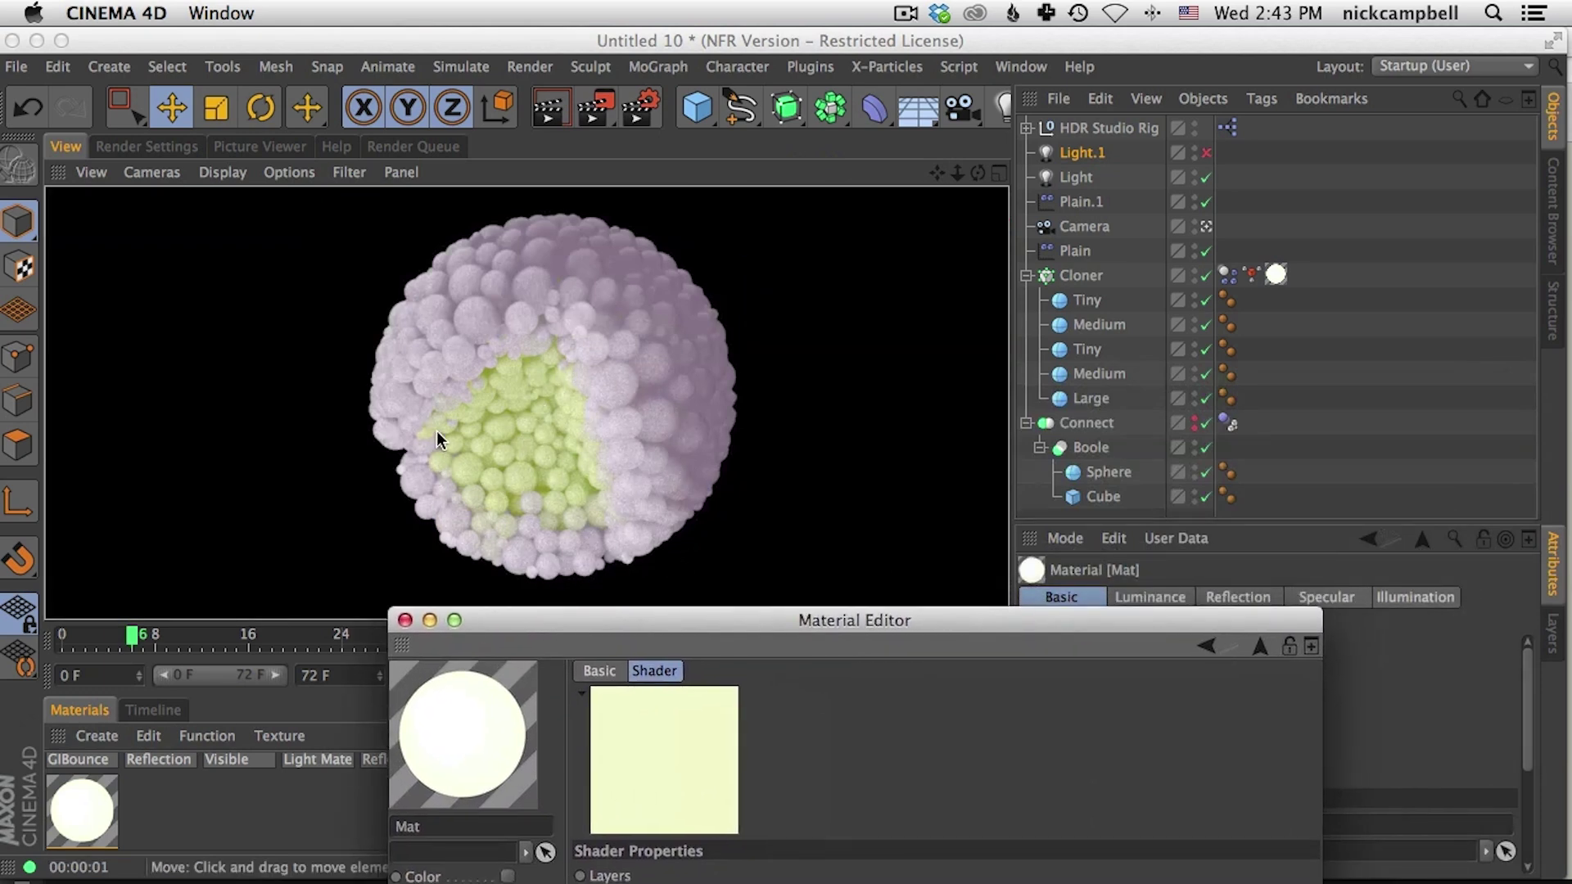
left_click_drag(736, 620, 841, 197)
left_click(1304, 507)
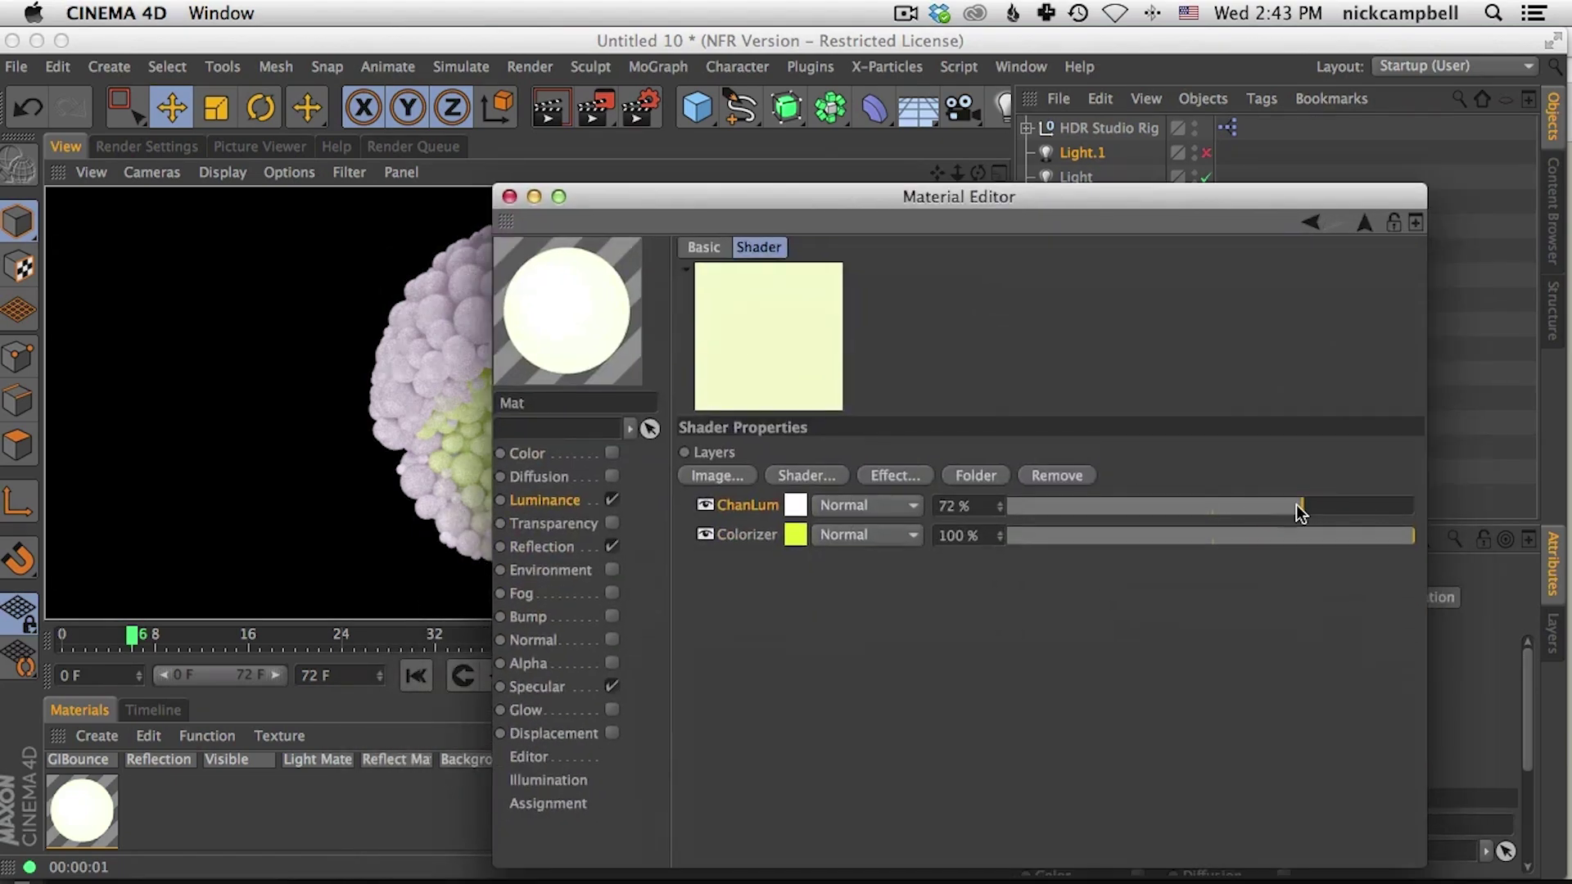
left_click_drag(639, 199, 688, 69)
Step: Return the ChanLum layer to the Multiply blend mode and close the Material Editor
left_click(896, 381)
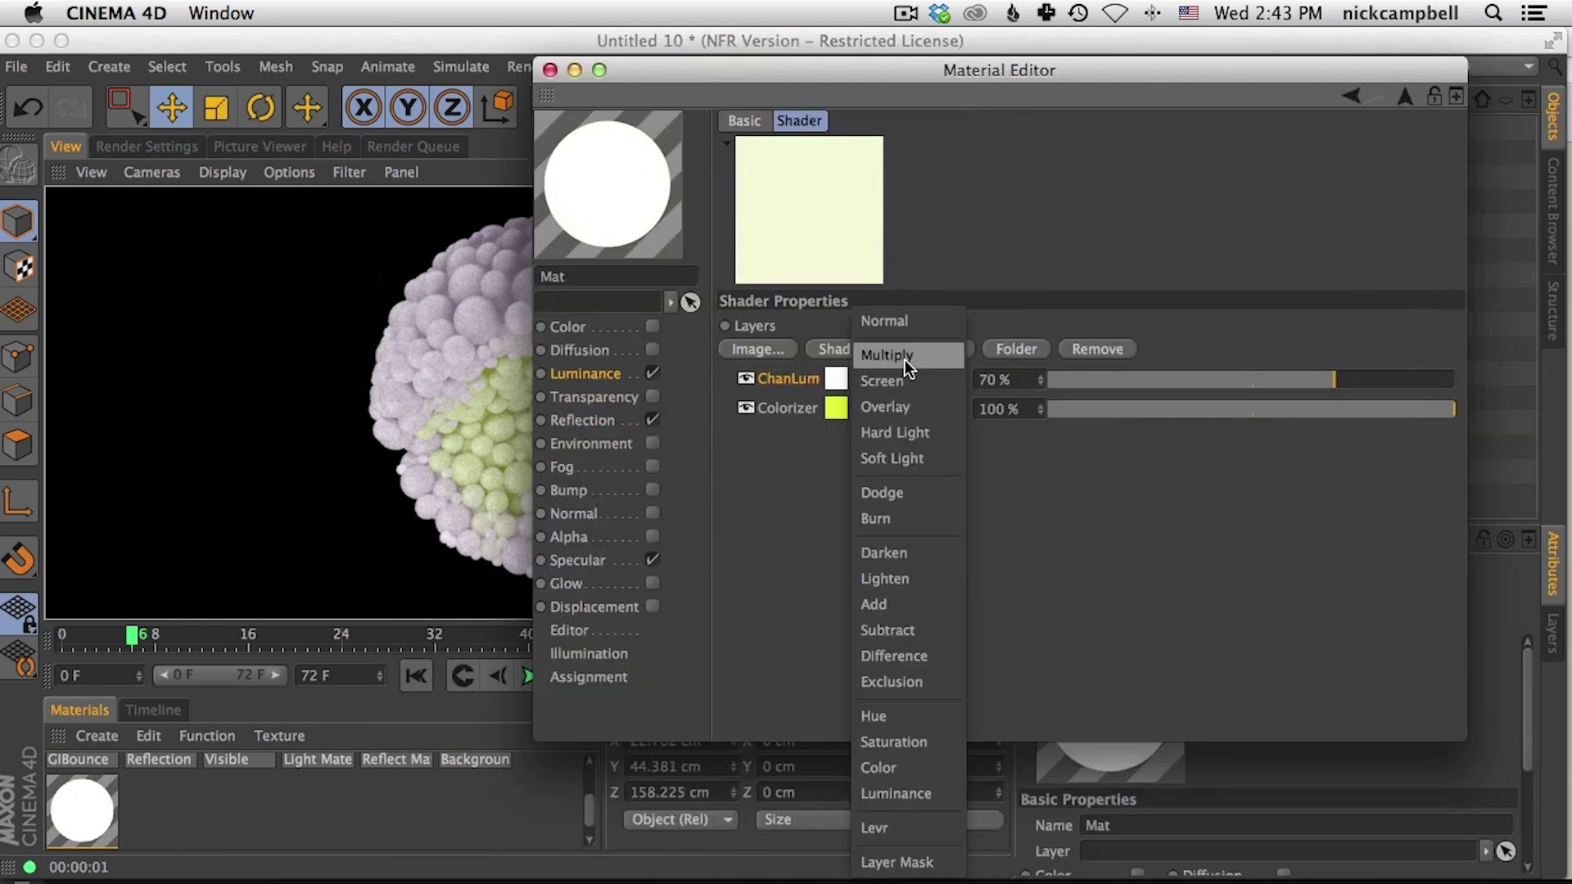
left_click(906, 361)
left_click(550, 69)
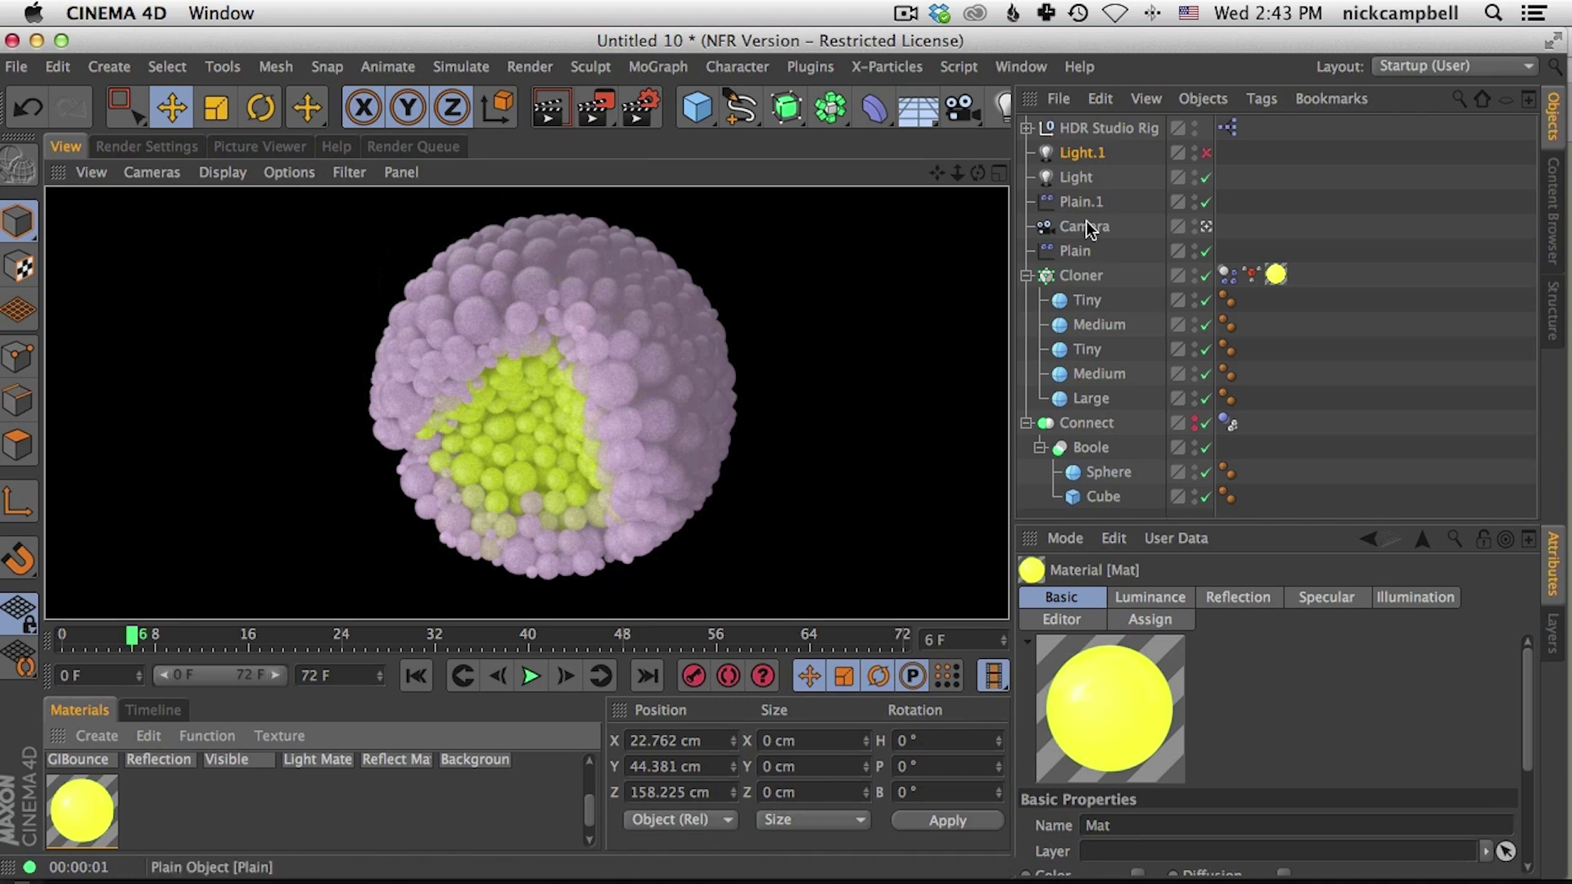
Step: Set Mat's ChanLum layer to 63%, close the Material Editor, and render the active view
double_click(96, 794)
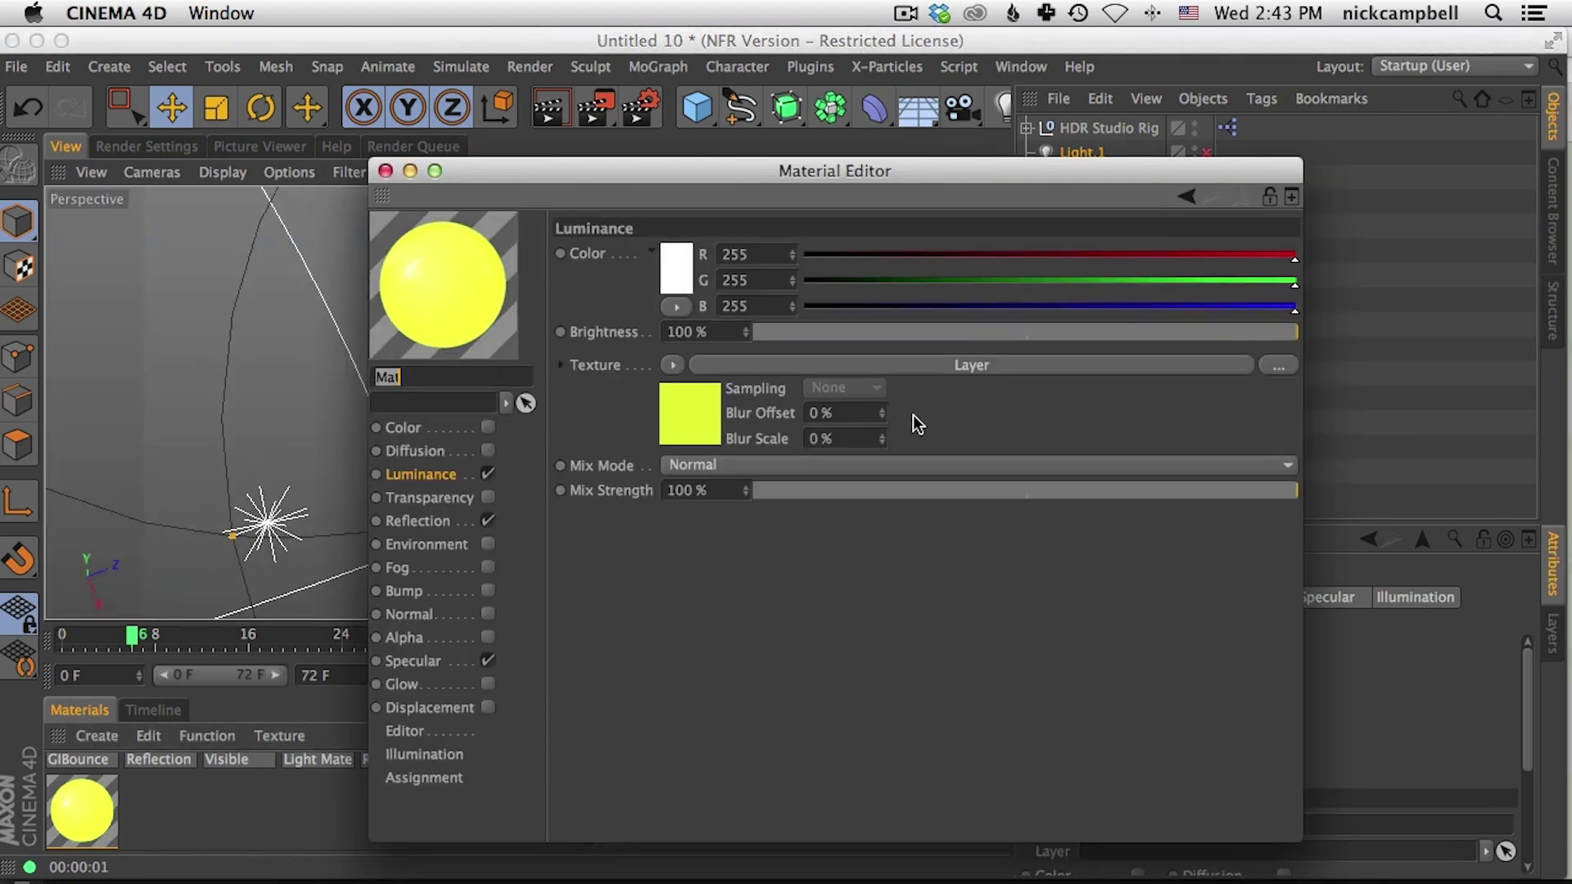
left_click(963, 370)
left_click_drag(1148, 477, 1140, 478)
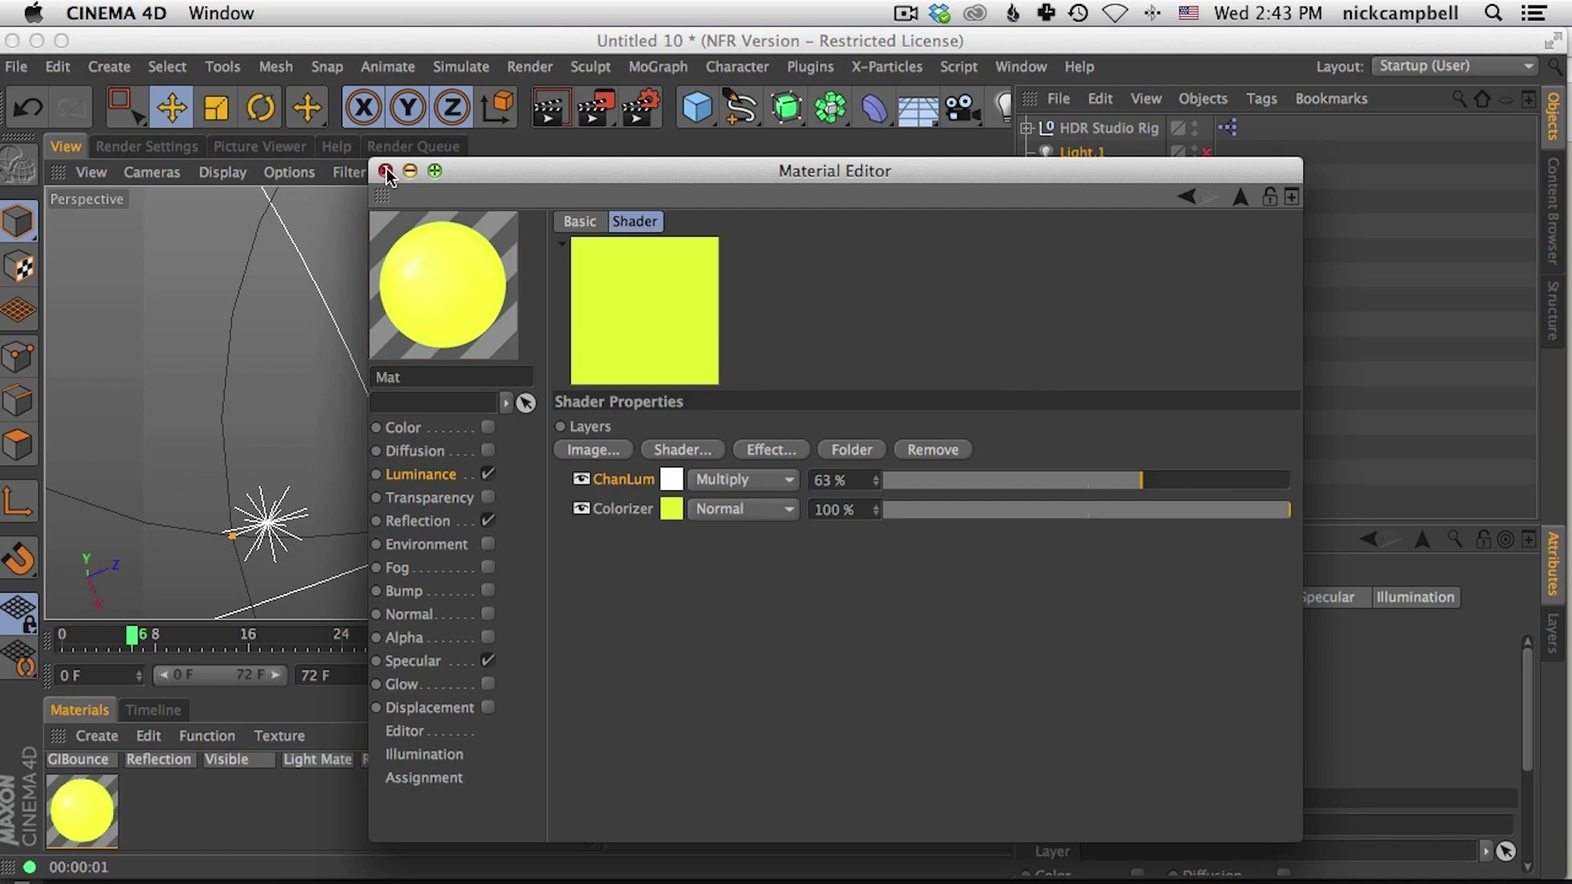
left_click(386, 171)
left_click(557, 104)
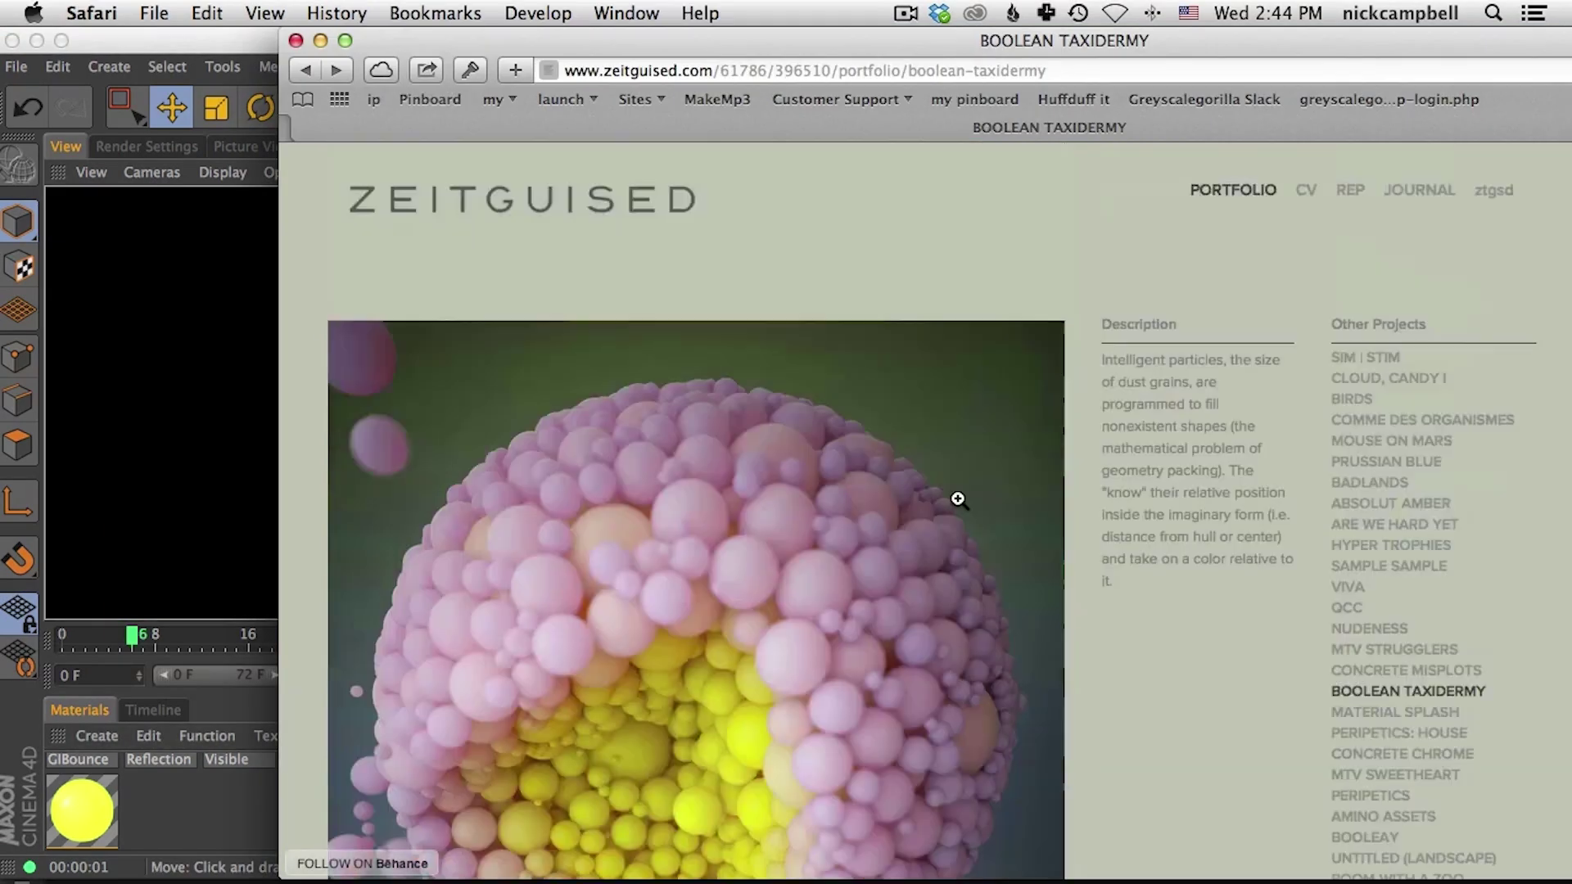
Step: Switch to Safari to examine the shading between the spheres in the Boolean Taxidermy image, and return to Cinema 4D
scroll(954, 494, "down", 5)
scroll(954, 495, "up", 3)
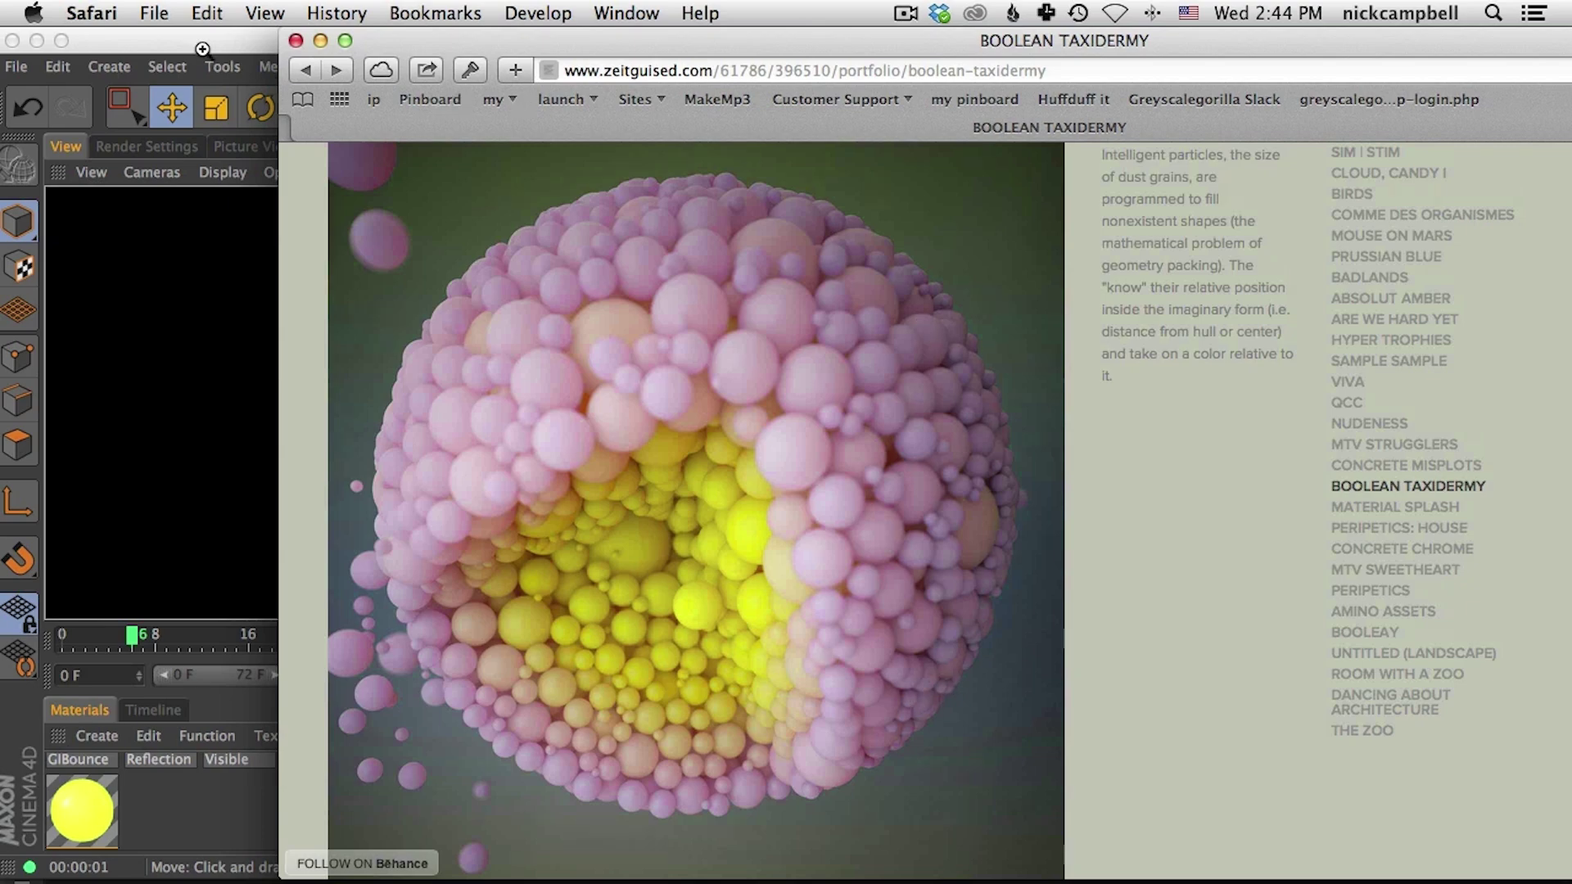
left_click(170, 180)
Step: Add the Ambient Occlusion effect to the render settings, keeping the Physical renderer
left_click(144, 148)
left_click(170, 199)
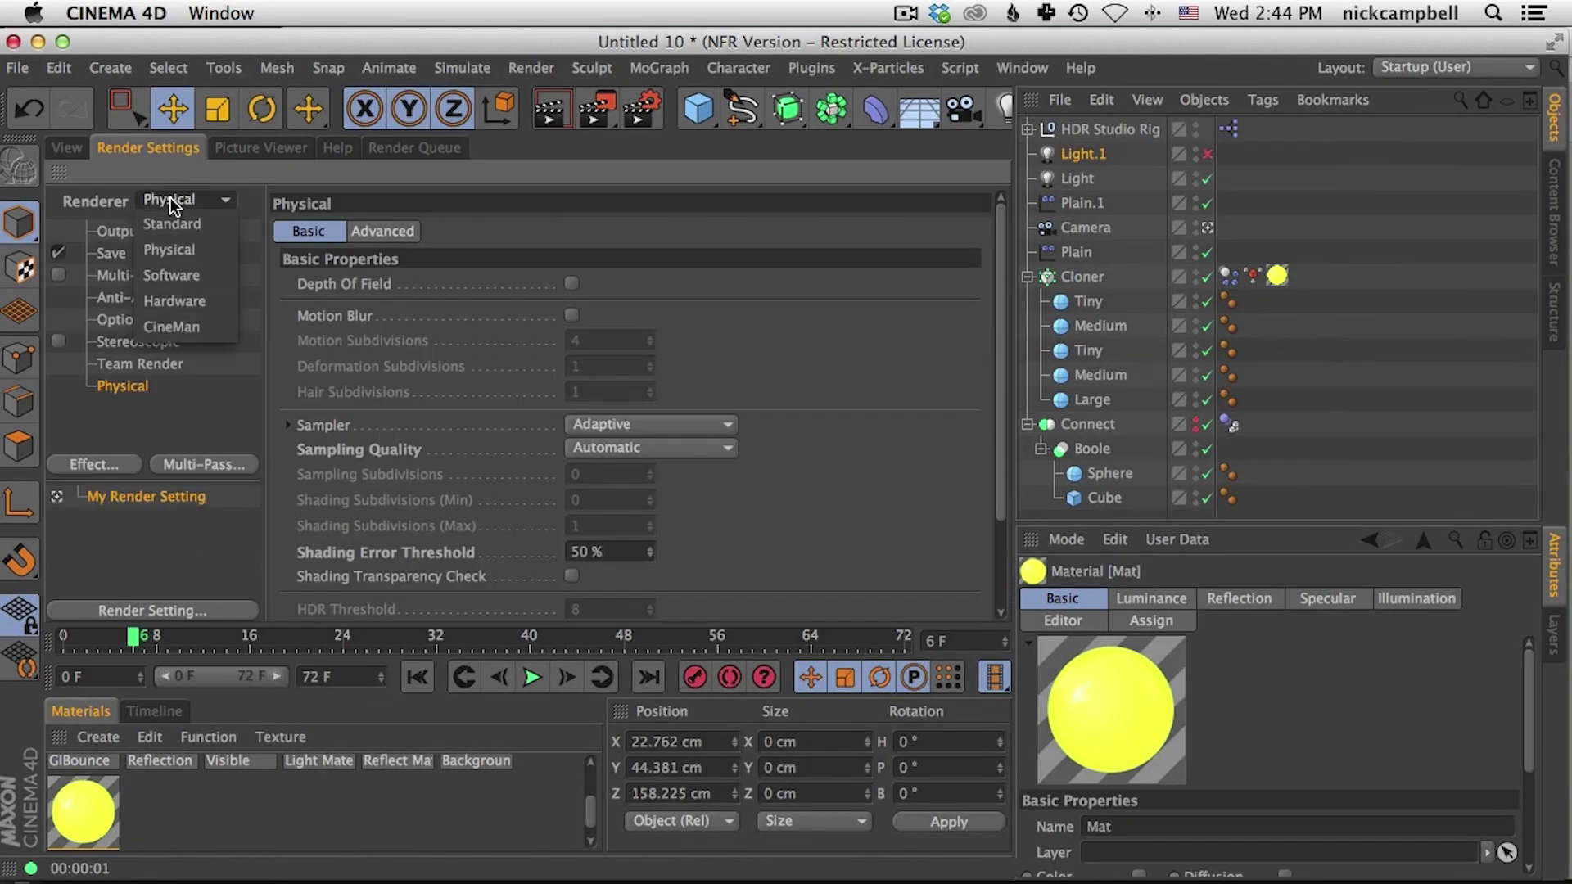
left_click(126, 409)
right_click(141, 487)
left_click(234, 399)
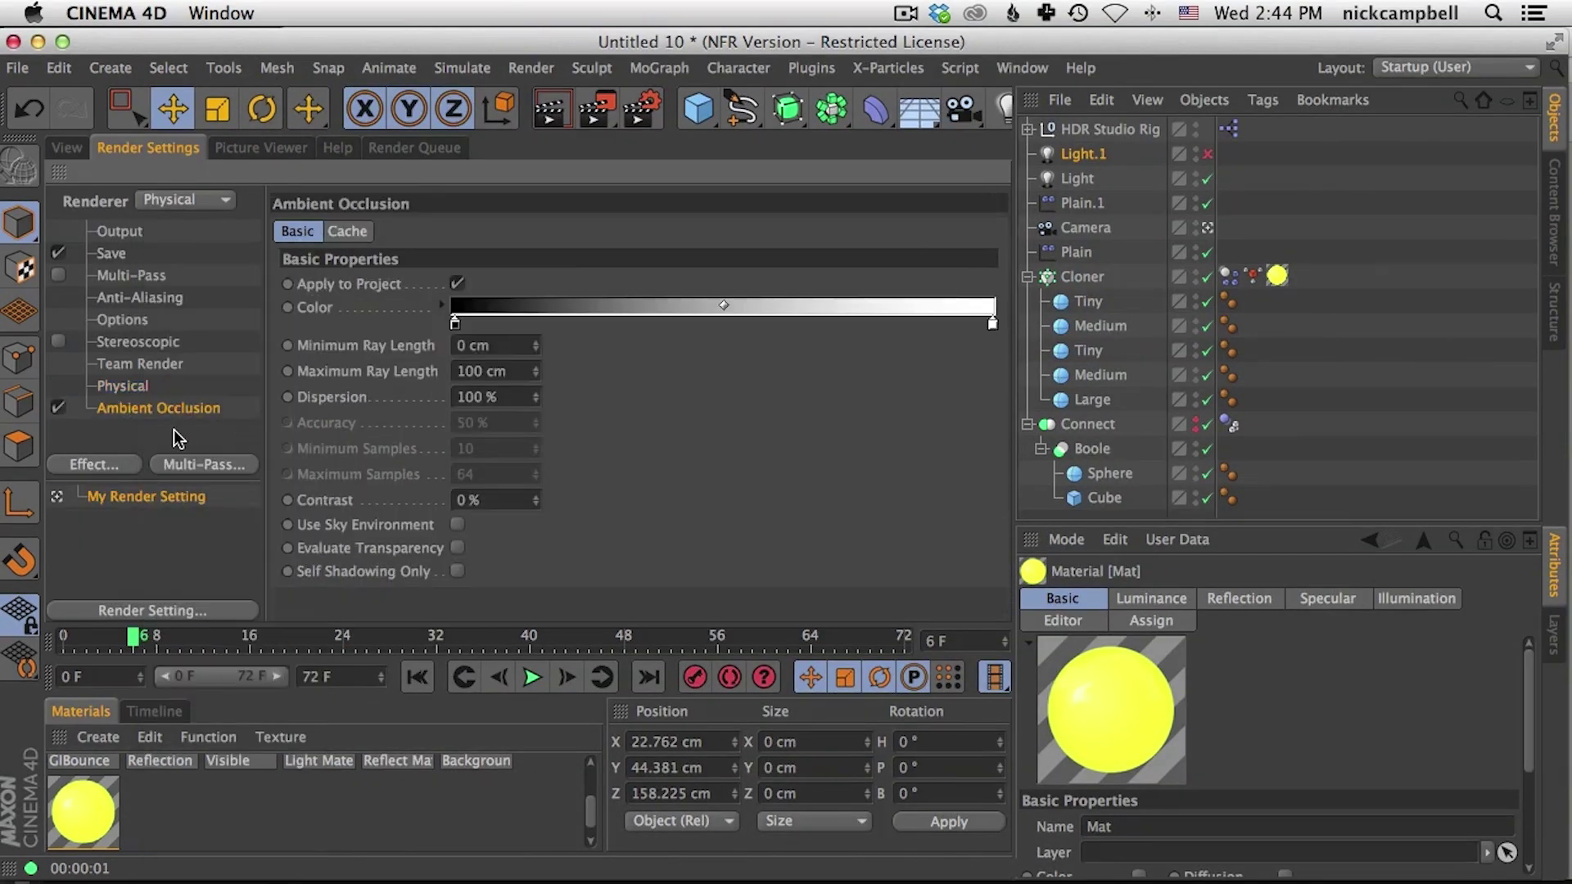
Step: Set the Ambient Occlusion maximum ray length to 20 cm and contrast to -40%, and render the active view
left_click(515, 371)
type("20")
key("Tab")
key("Tab")
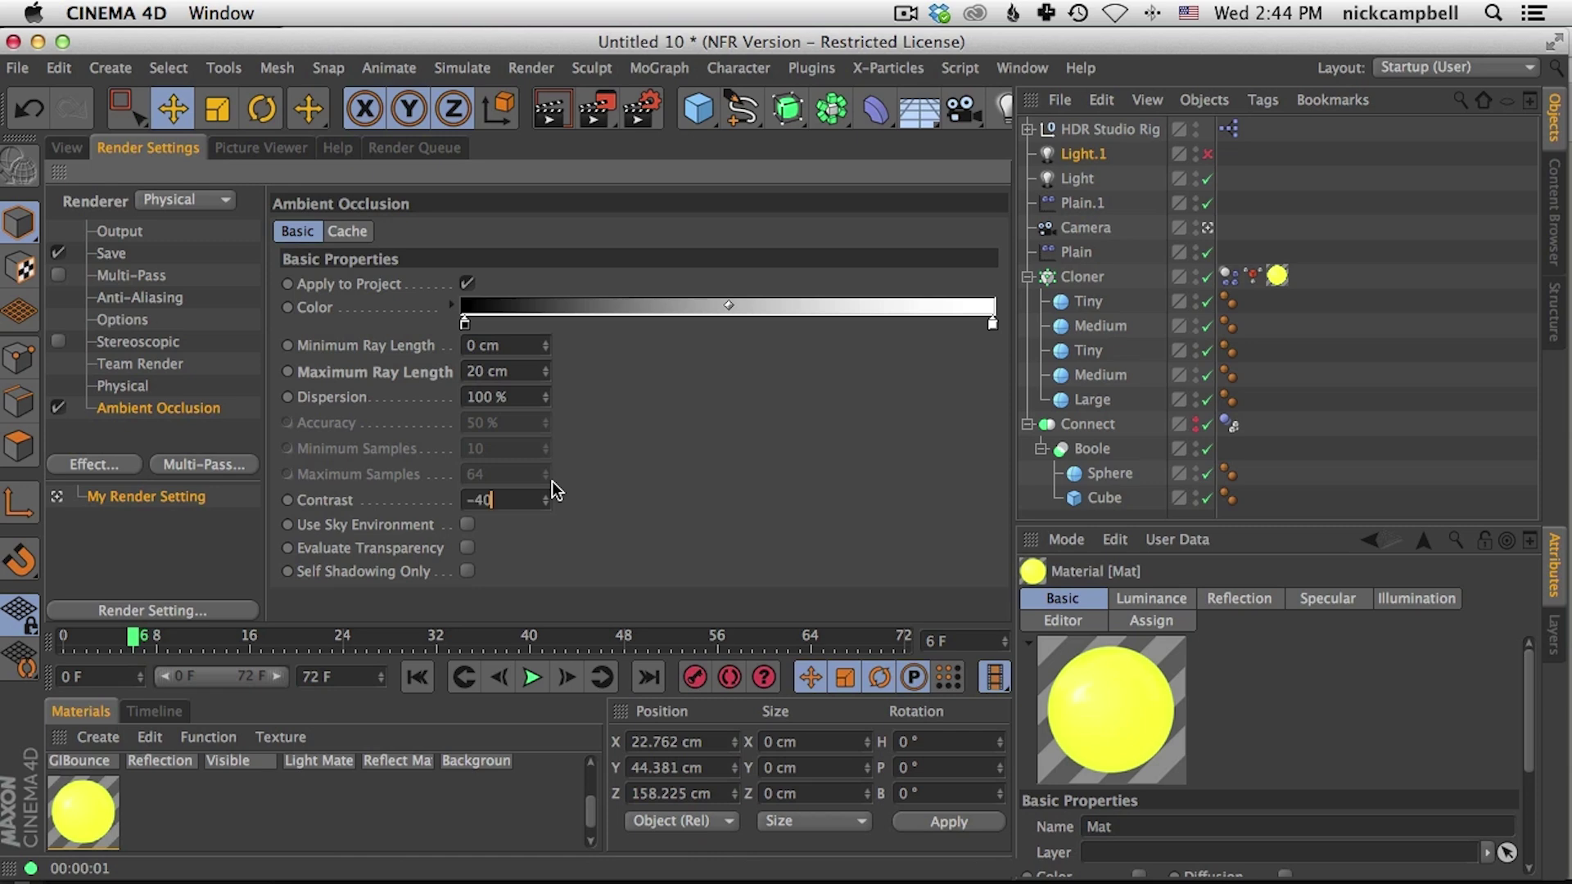
left_click(66, 149)
left_click(549, 117)
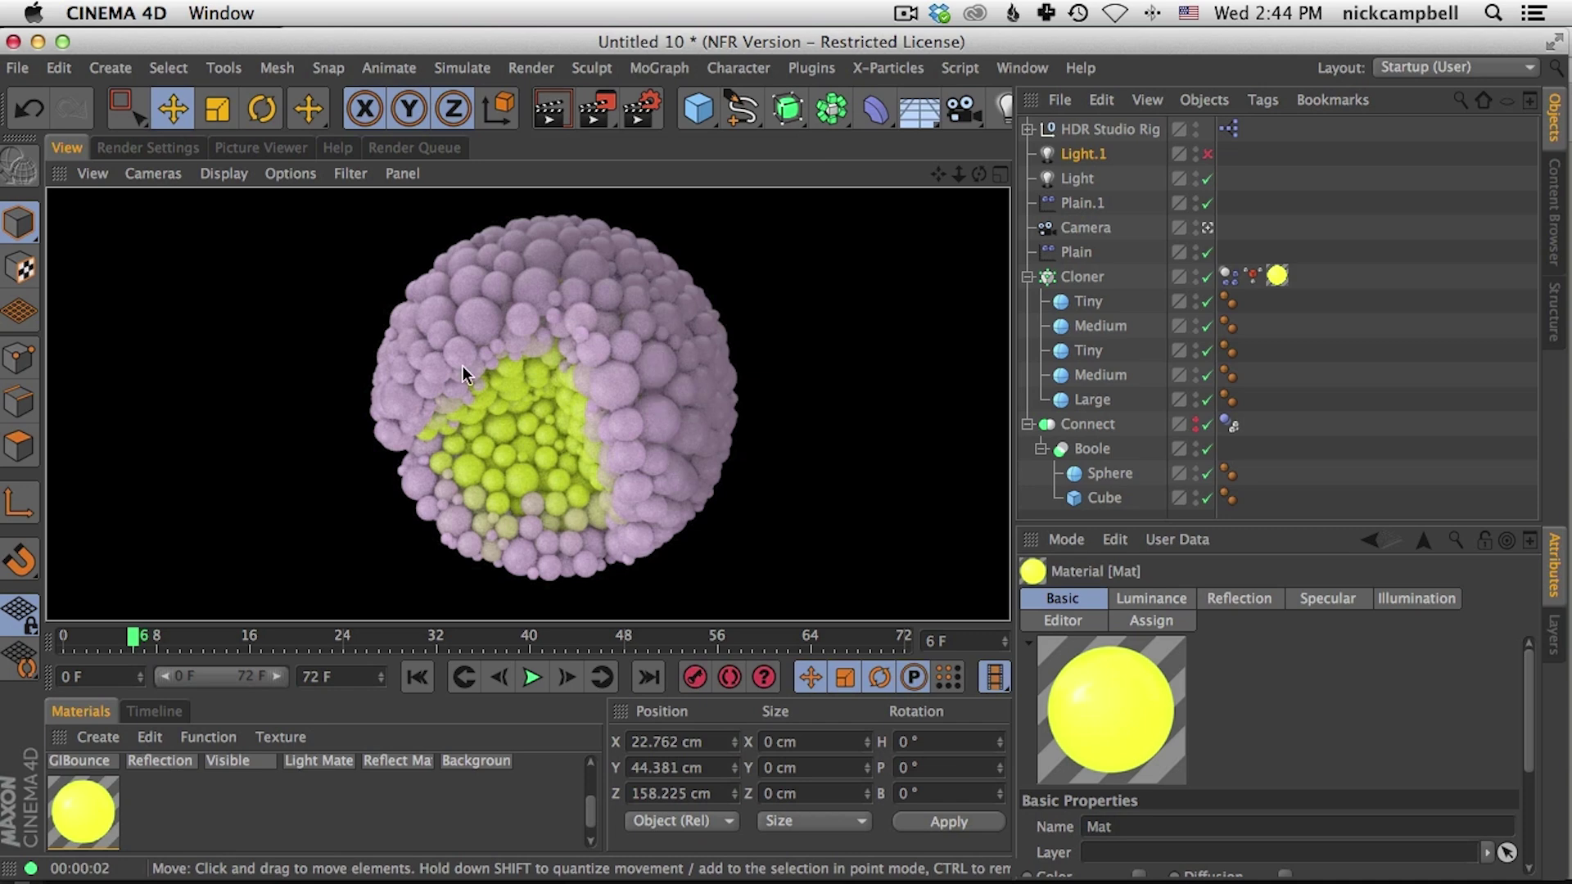
Step: Switch to Safari to compare the Boolean Taxidermy image with the render, return to Cinema 4D, and render the active view
key("super+Tab")
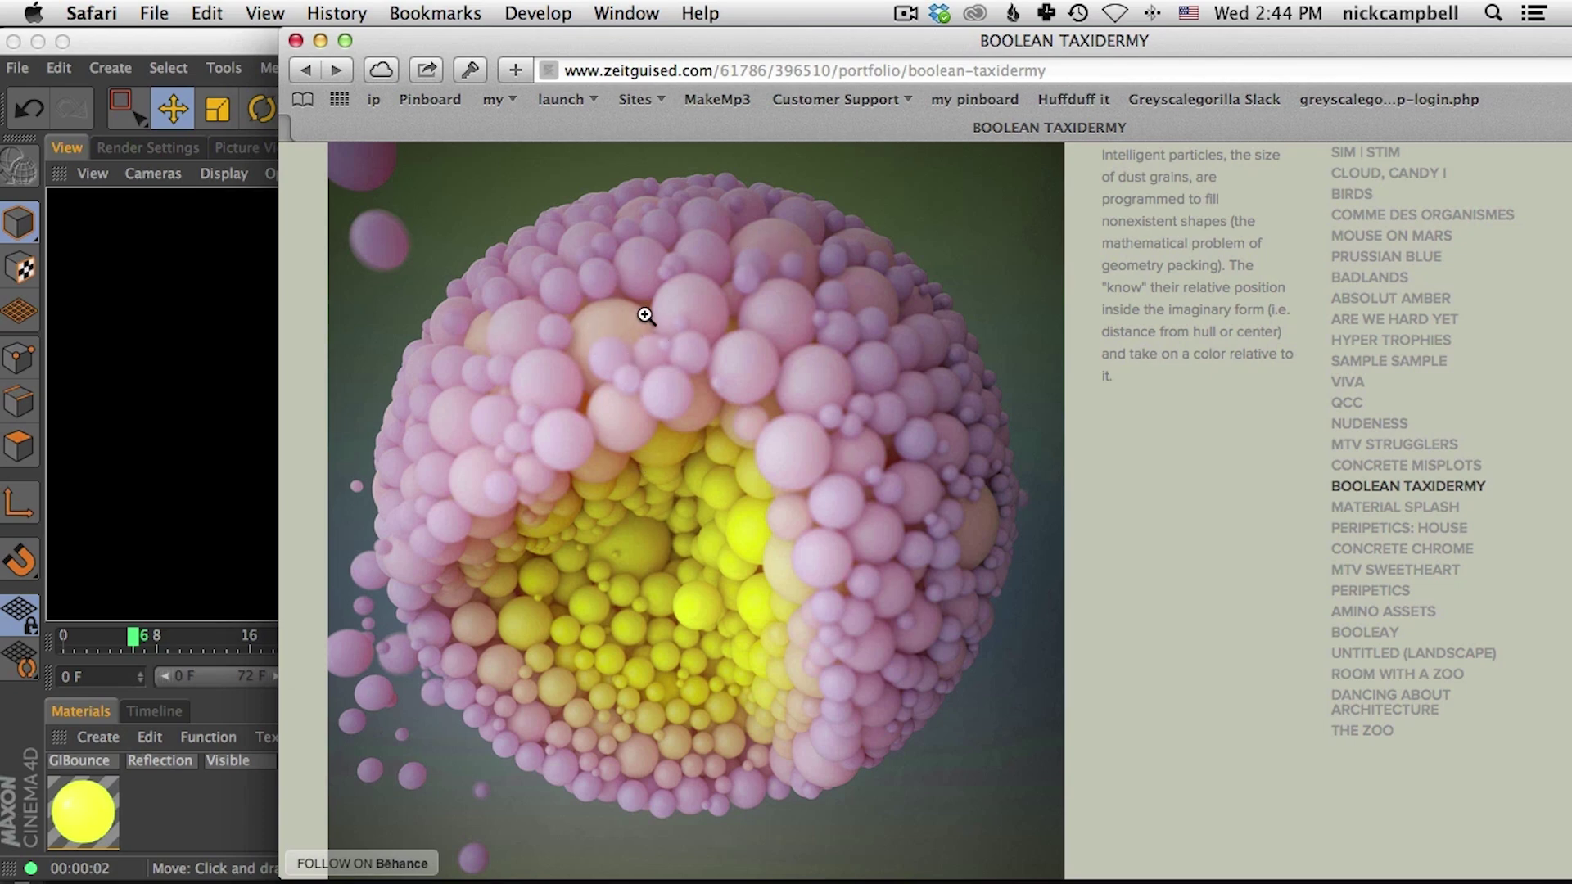
left_click(196, 49)
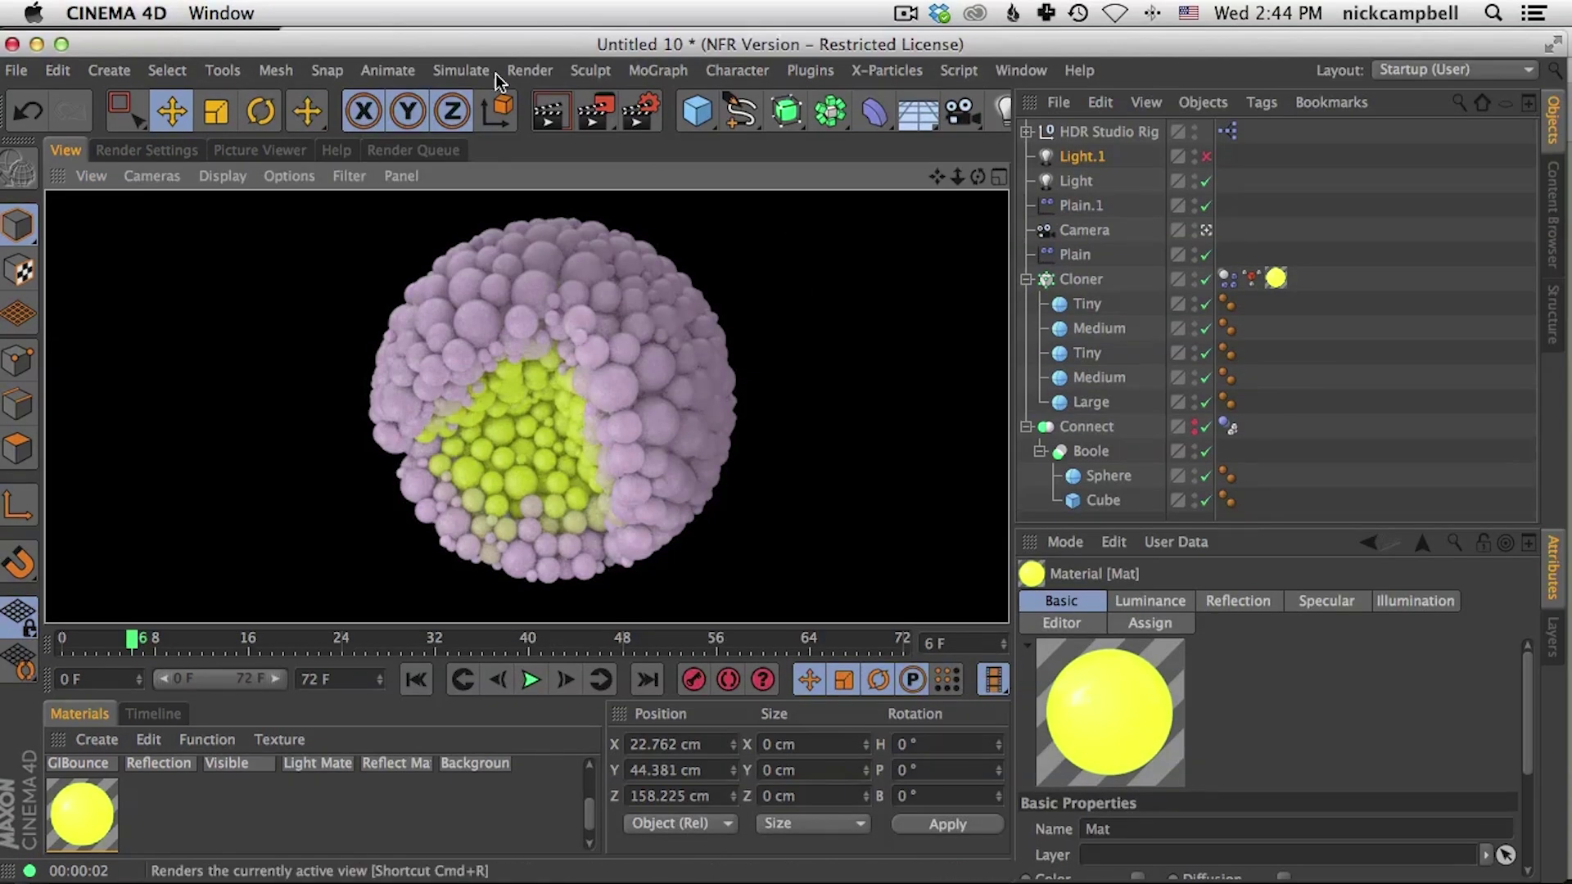
left_click(550, 104)
Step: Enlarge the Plain.1 effector's falloff to 106% scale, scale the effector up to about 216 cm, and render the active view
left_click(1088, 202)
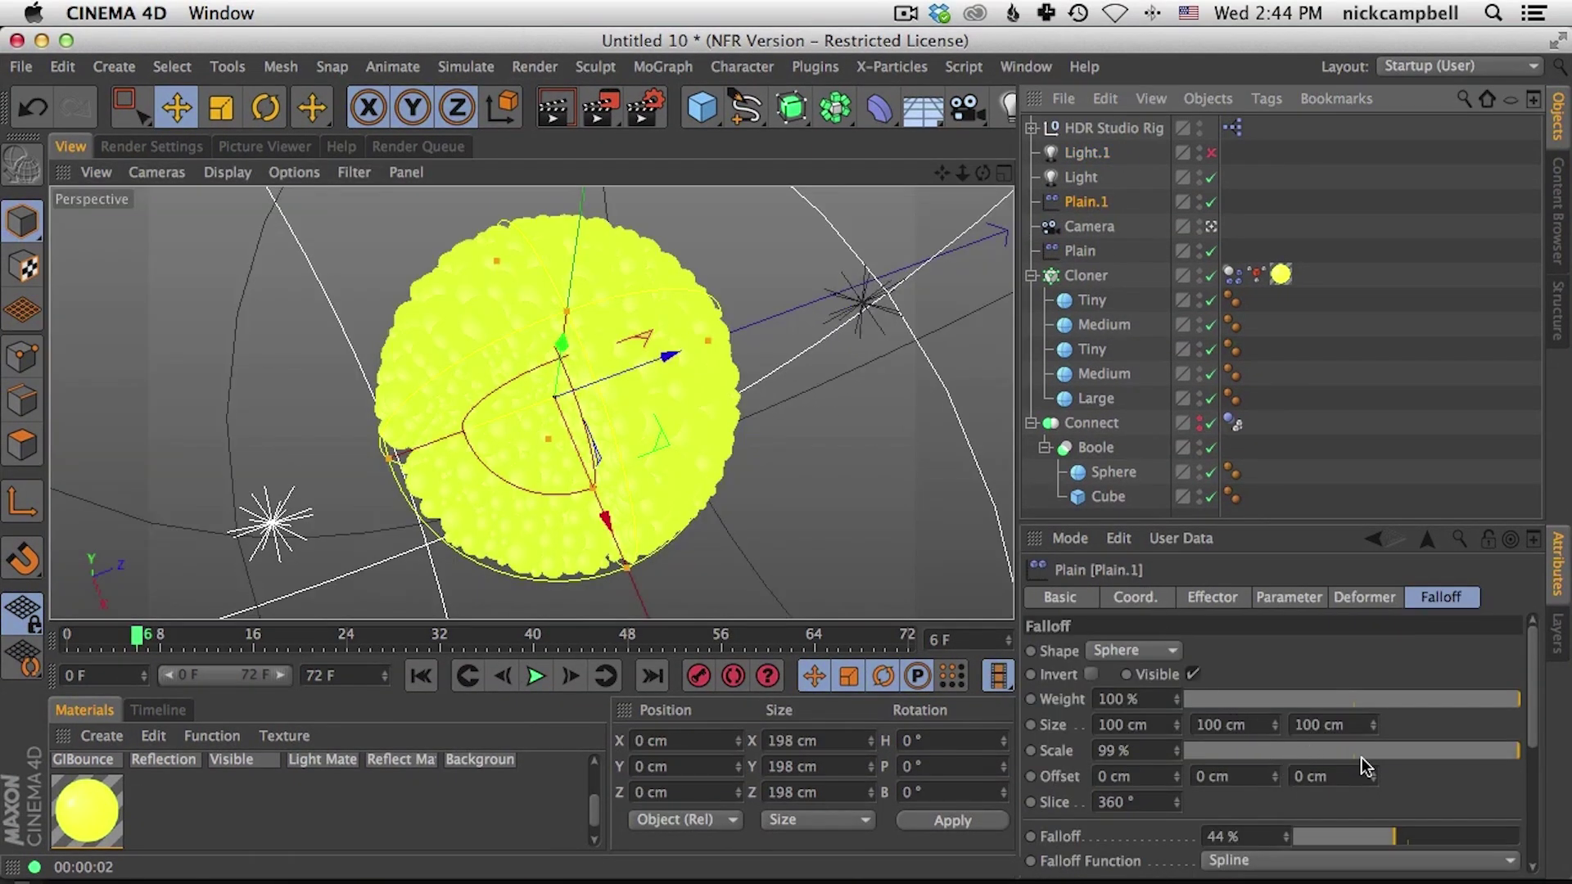
left_click_drag(1180, 750, 1183, 735)
left_click(550, 111)
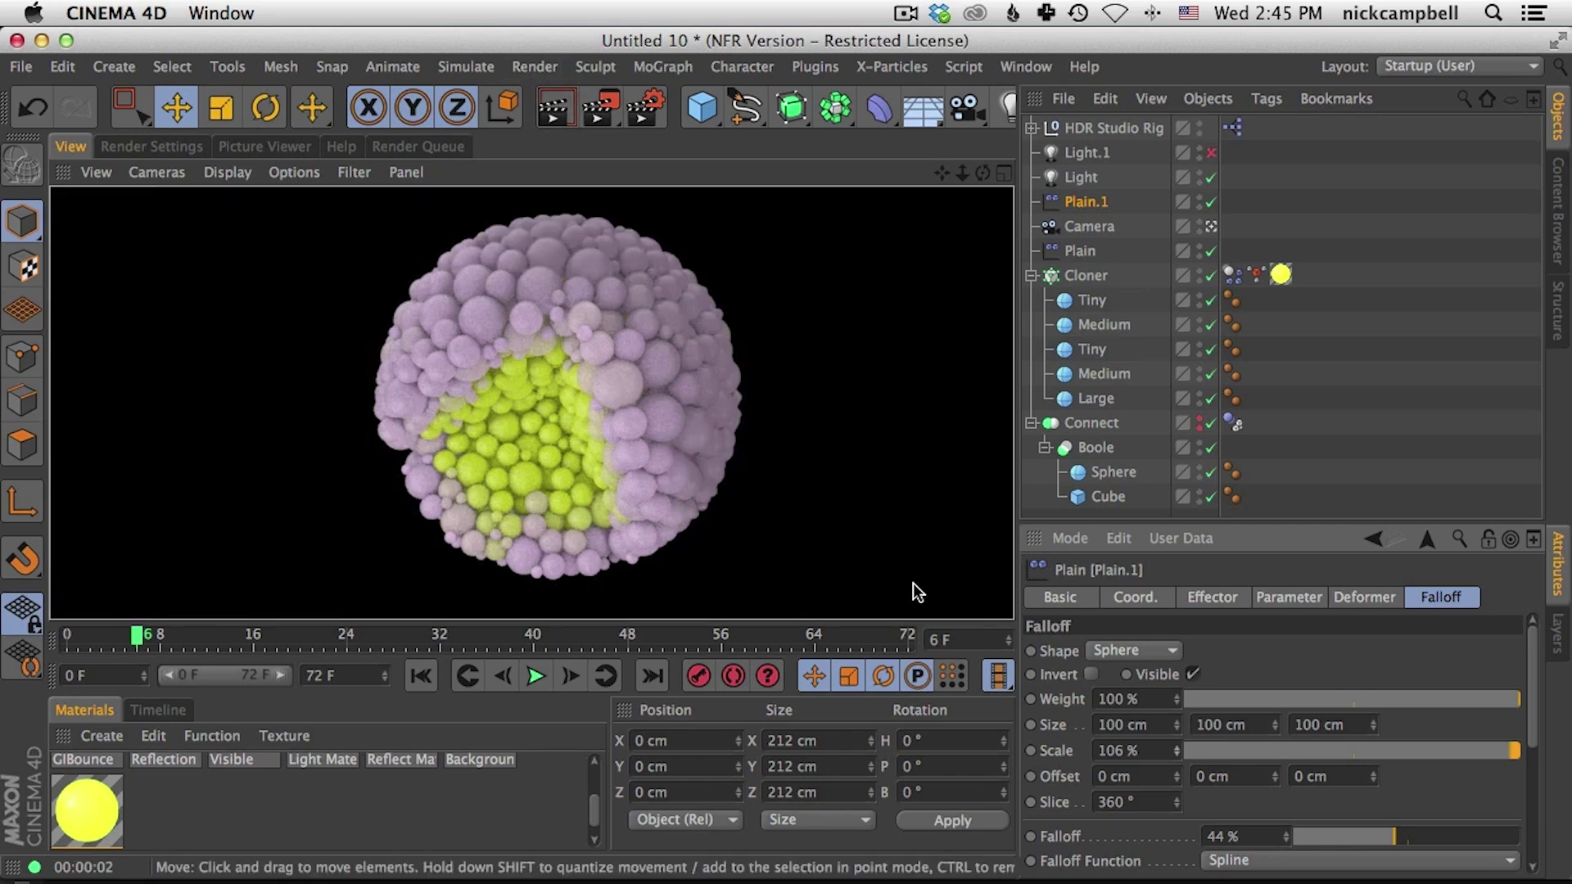
left_click(221, 108)
left_click_drag(348, 350, 366, 350)
left_click(552, 107)
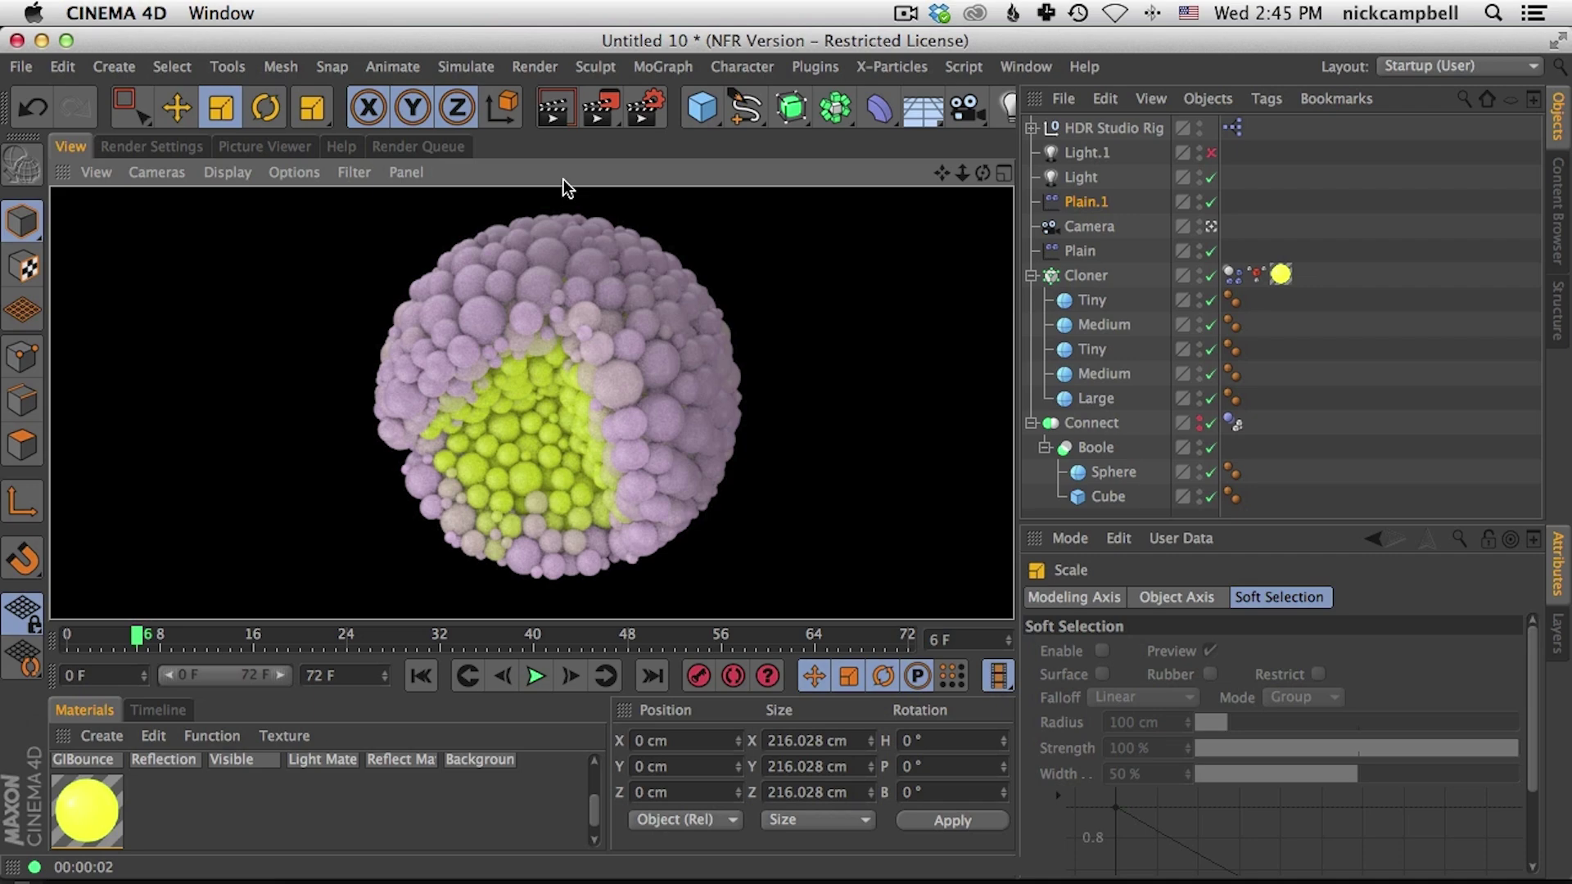
Step: Adjust the strength of the ChanLum layer in Mat's luminance texture
key("super+Tab")
left_click(257, 710)
double_click(88, 809)
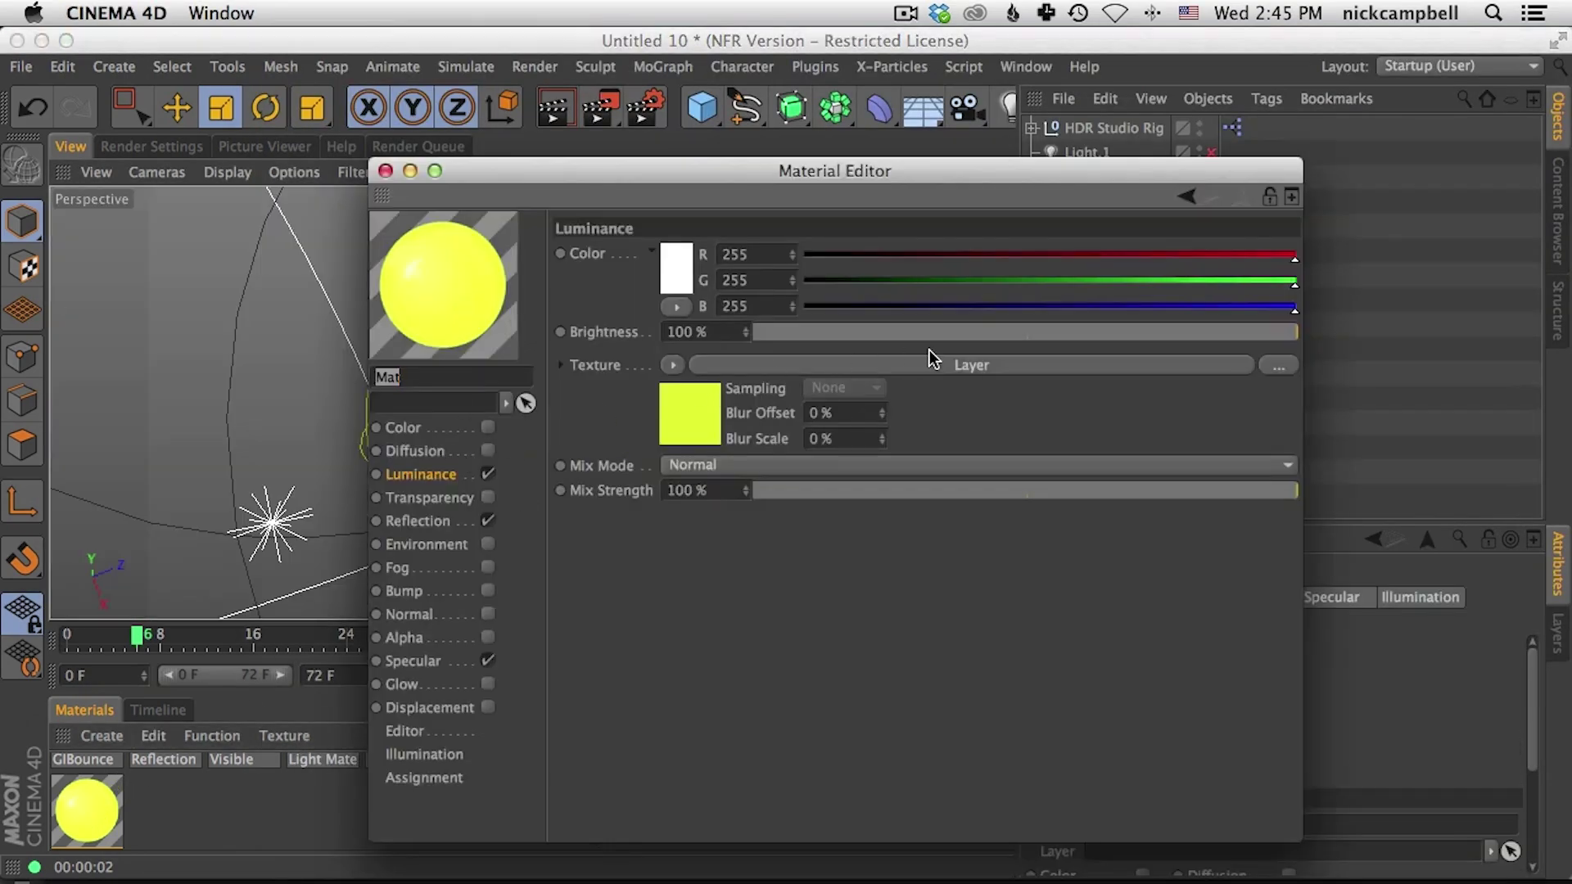
left_click(930, 362)
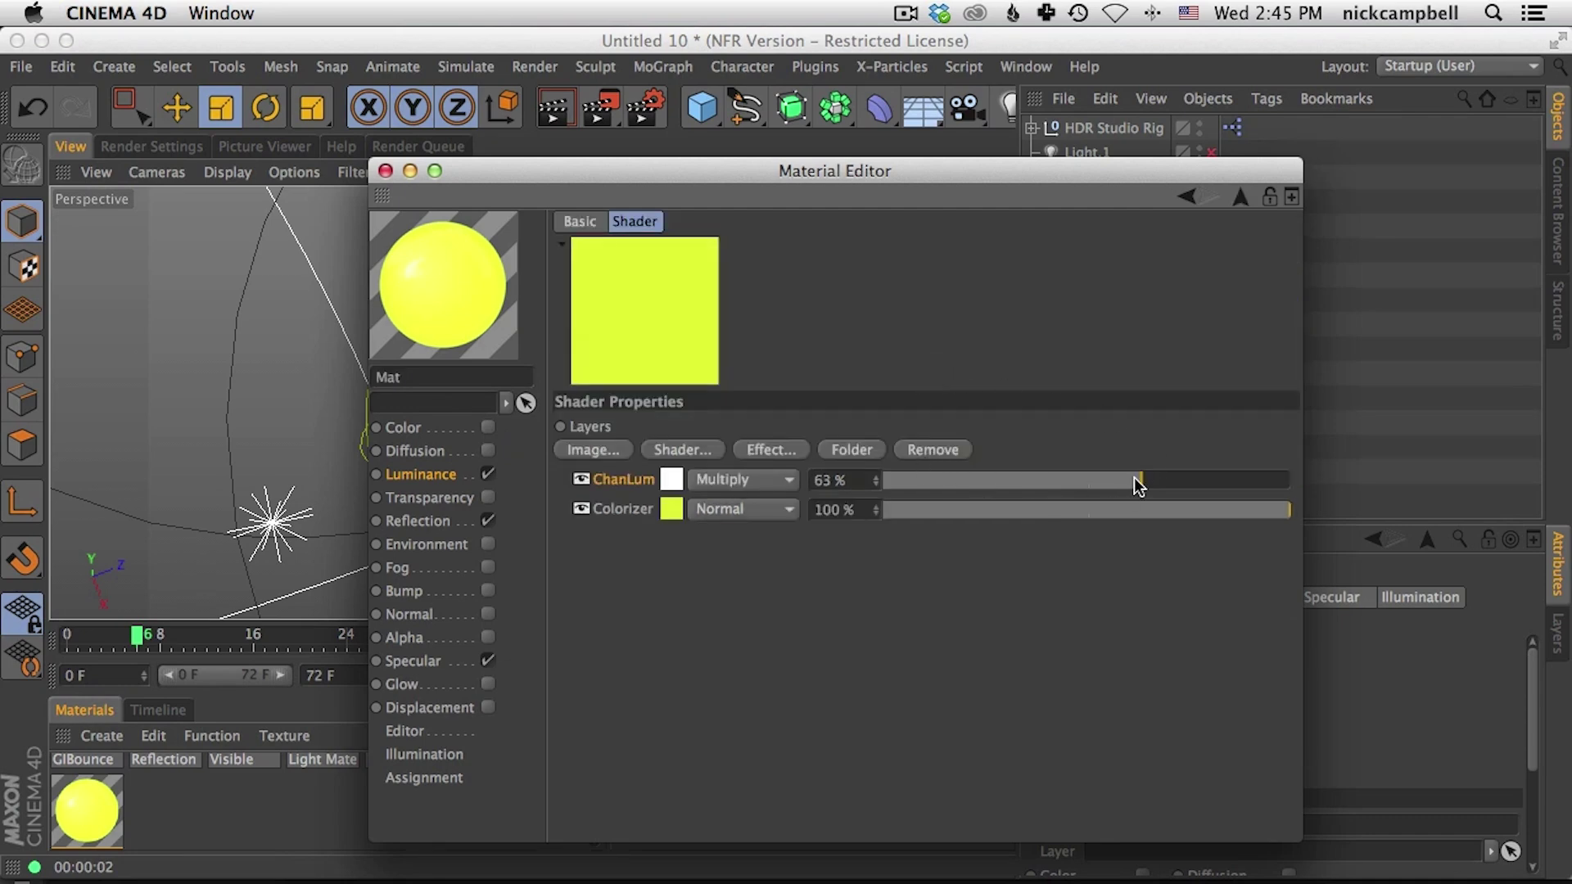
left_click_drag(1126, 489, 1152, 482)
Step: Set Mat's reflection brightness to 5% and mix strength to 15%, and close the Material Editor
left_click(403, 522)
left_click_drag(787, 339, 781, 340)
left_click_drag(856, 539, 848, 547)
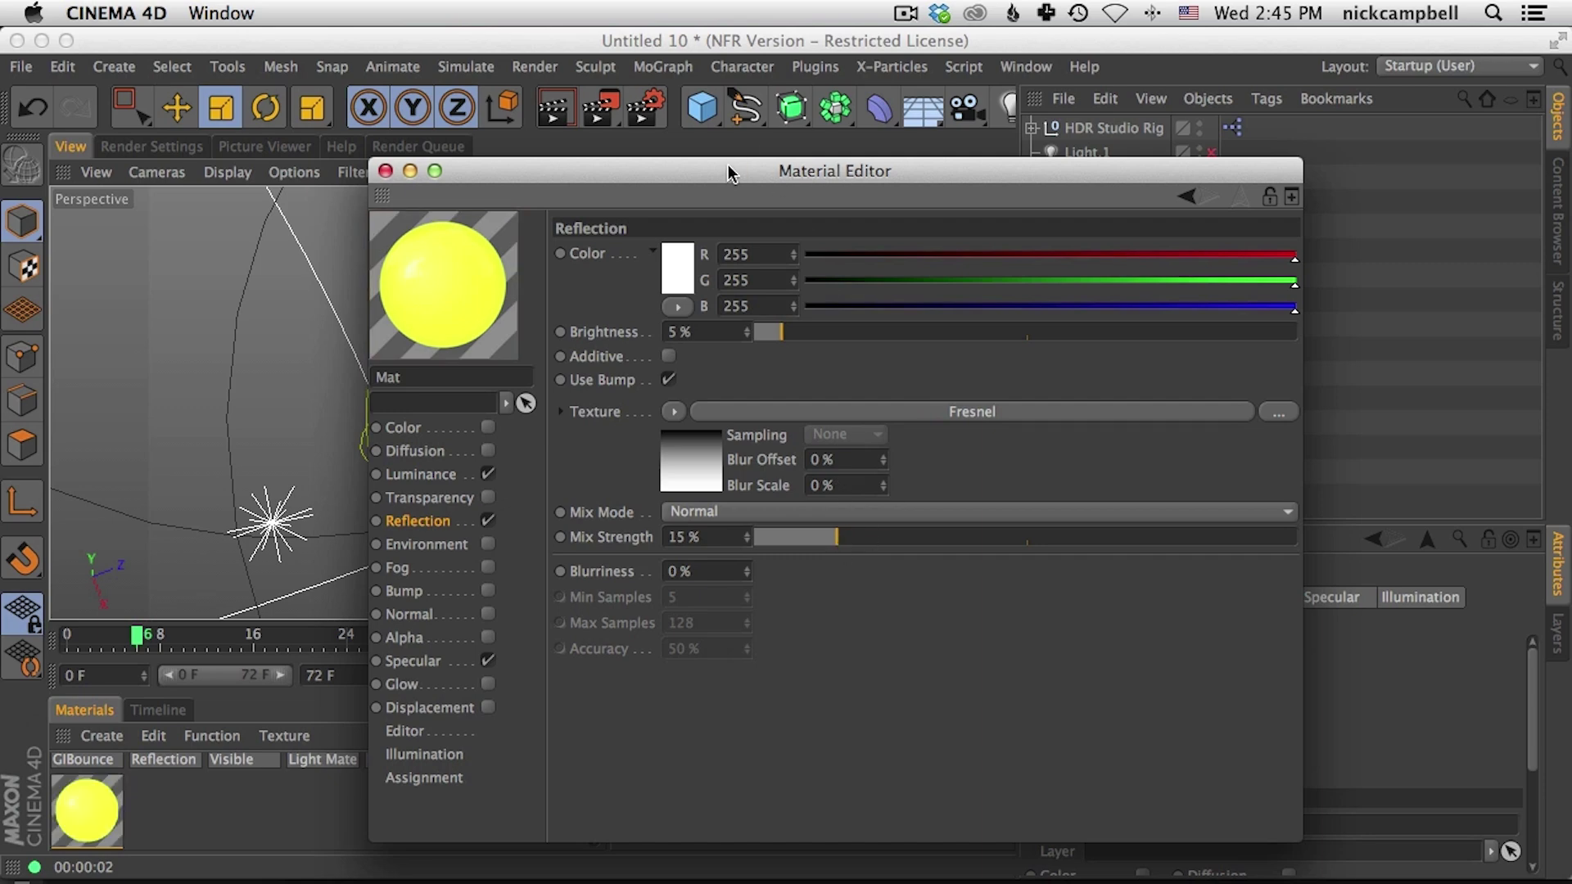
left_click_drag(731, 161, 738, 146)
left_click(395, 152)
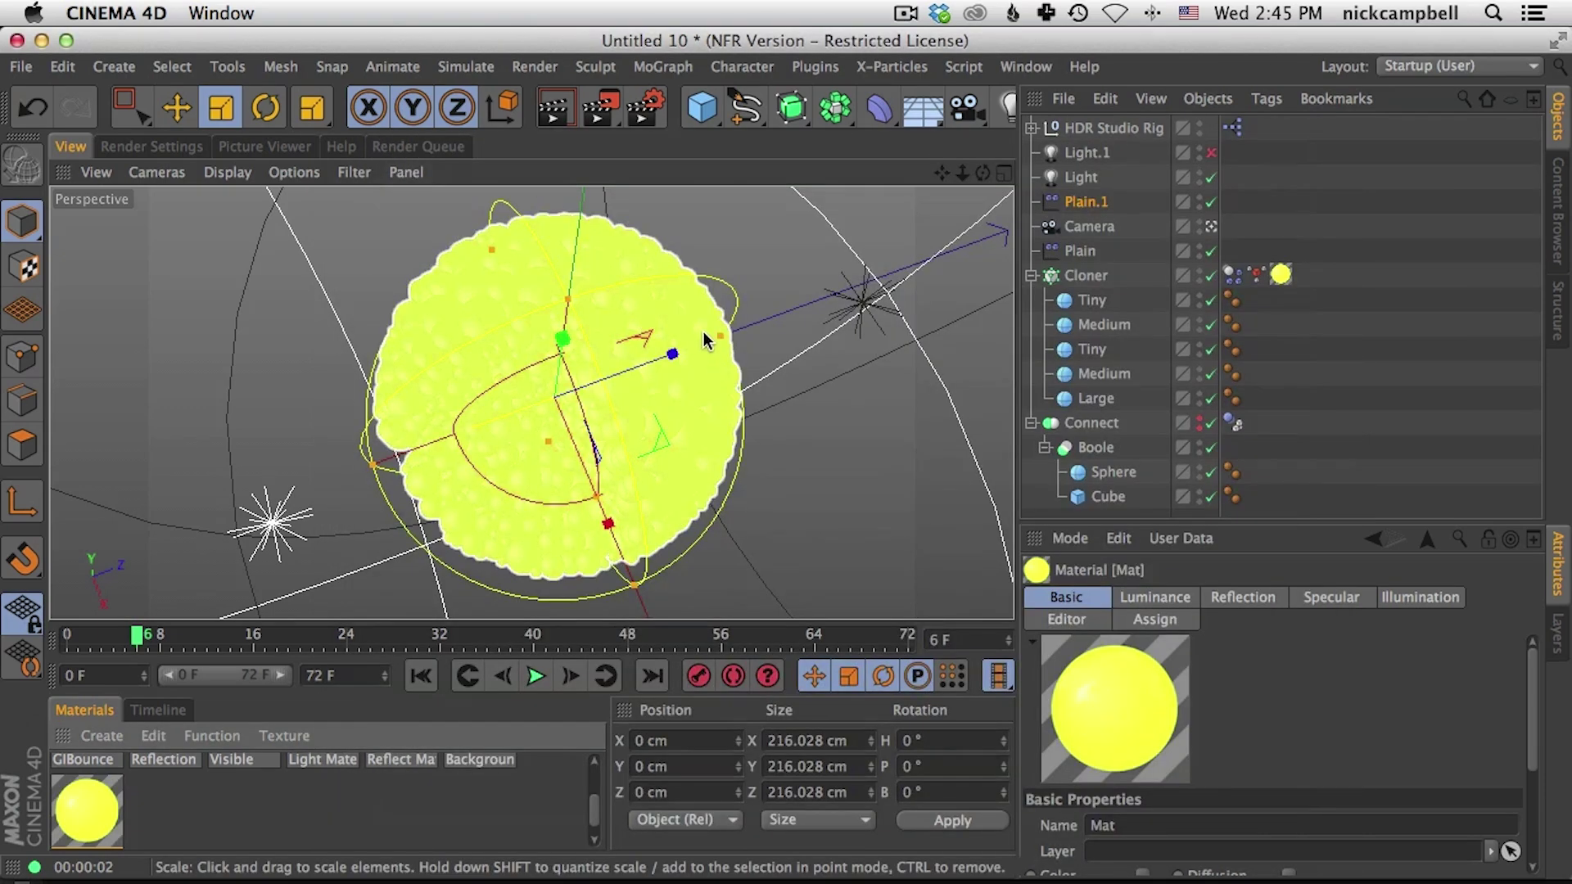
Step: Render the active view and place the Safari window beside it to compare the result with the Boolean Taxidermy image
key("super+Tab")
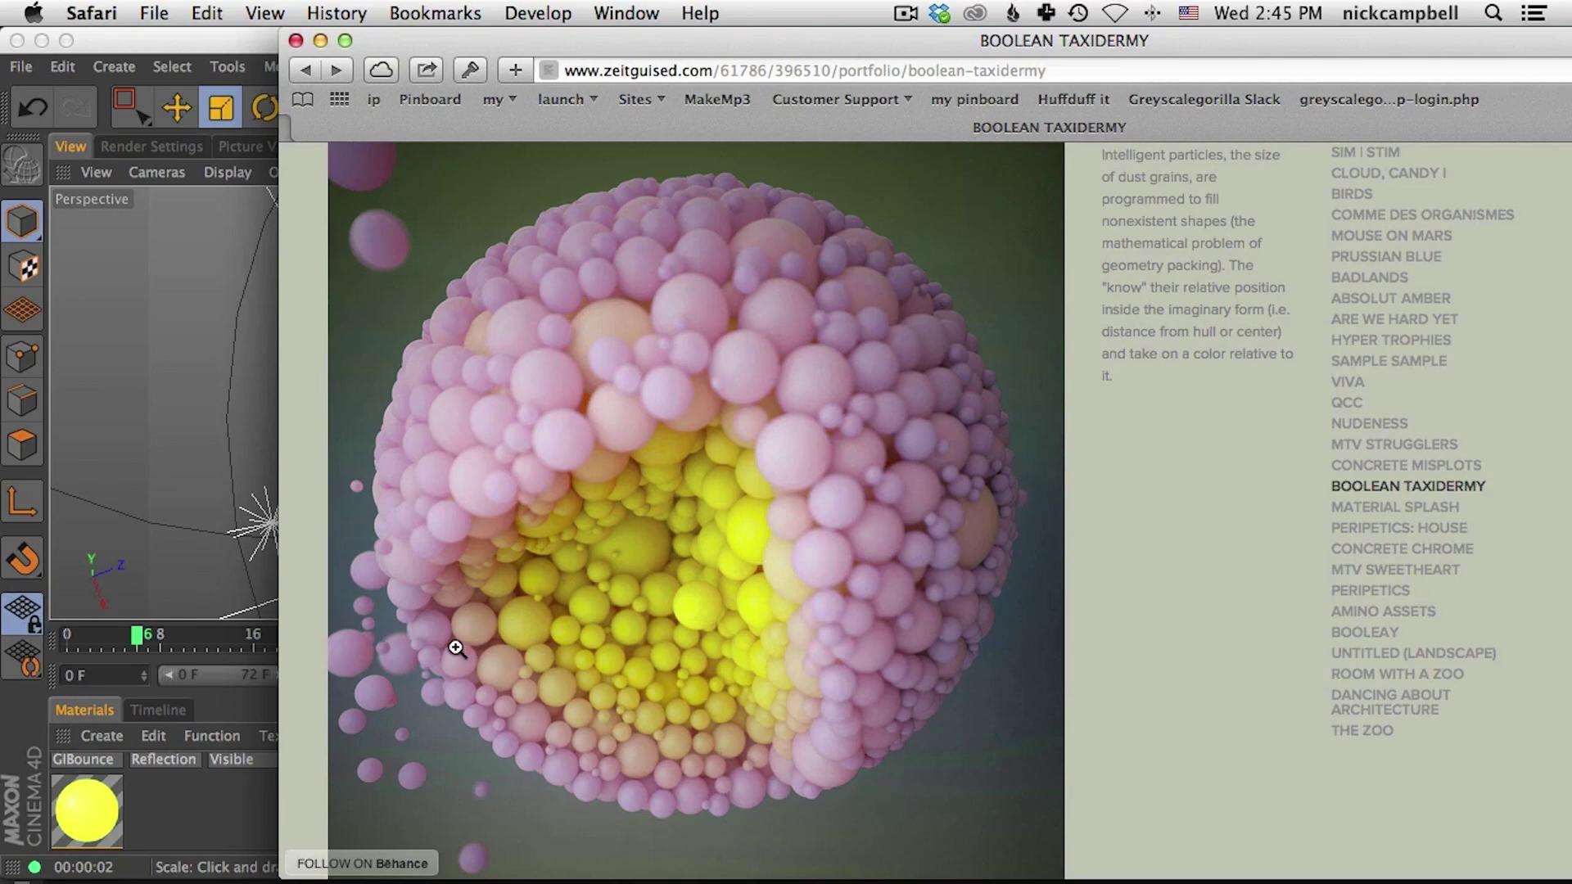
key("super+Tab")
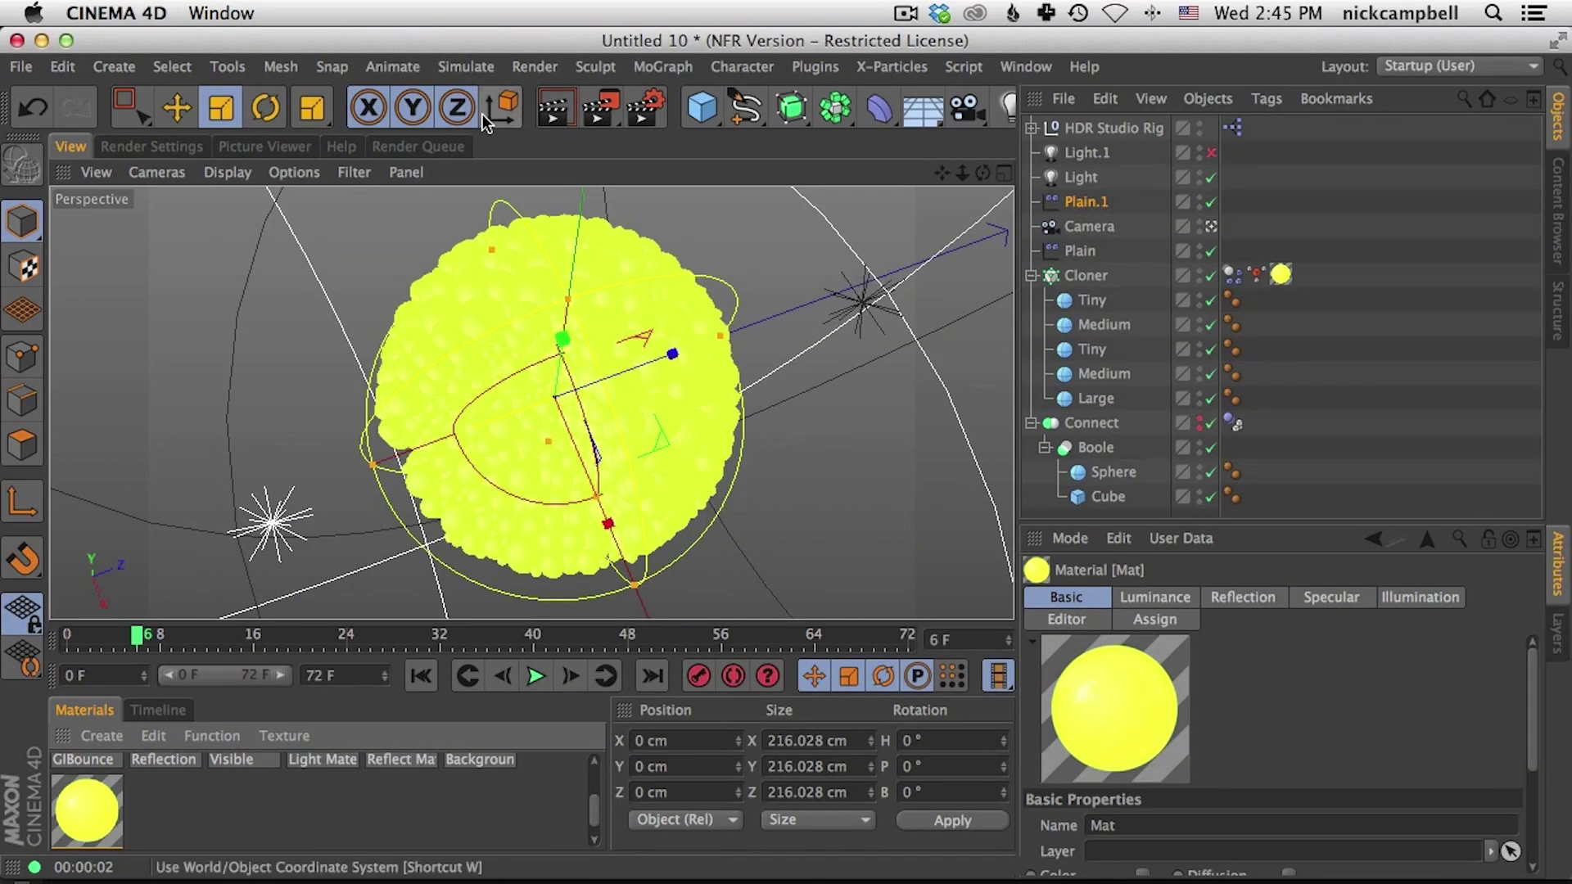
left_click(552, 107)
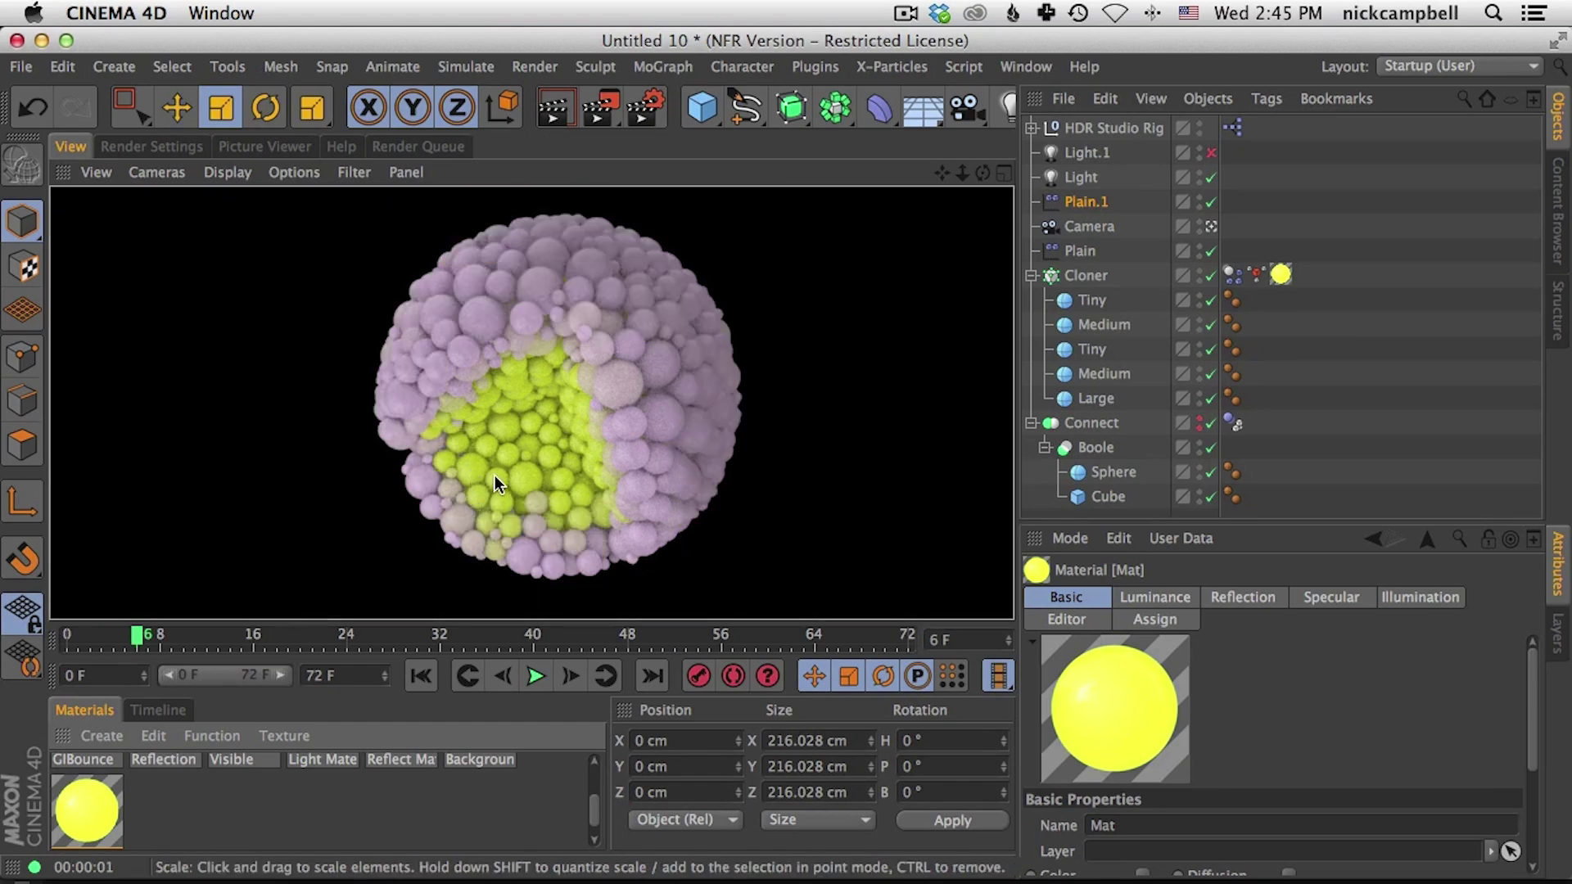
key("super+Tab")
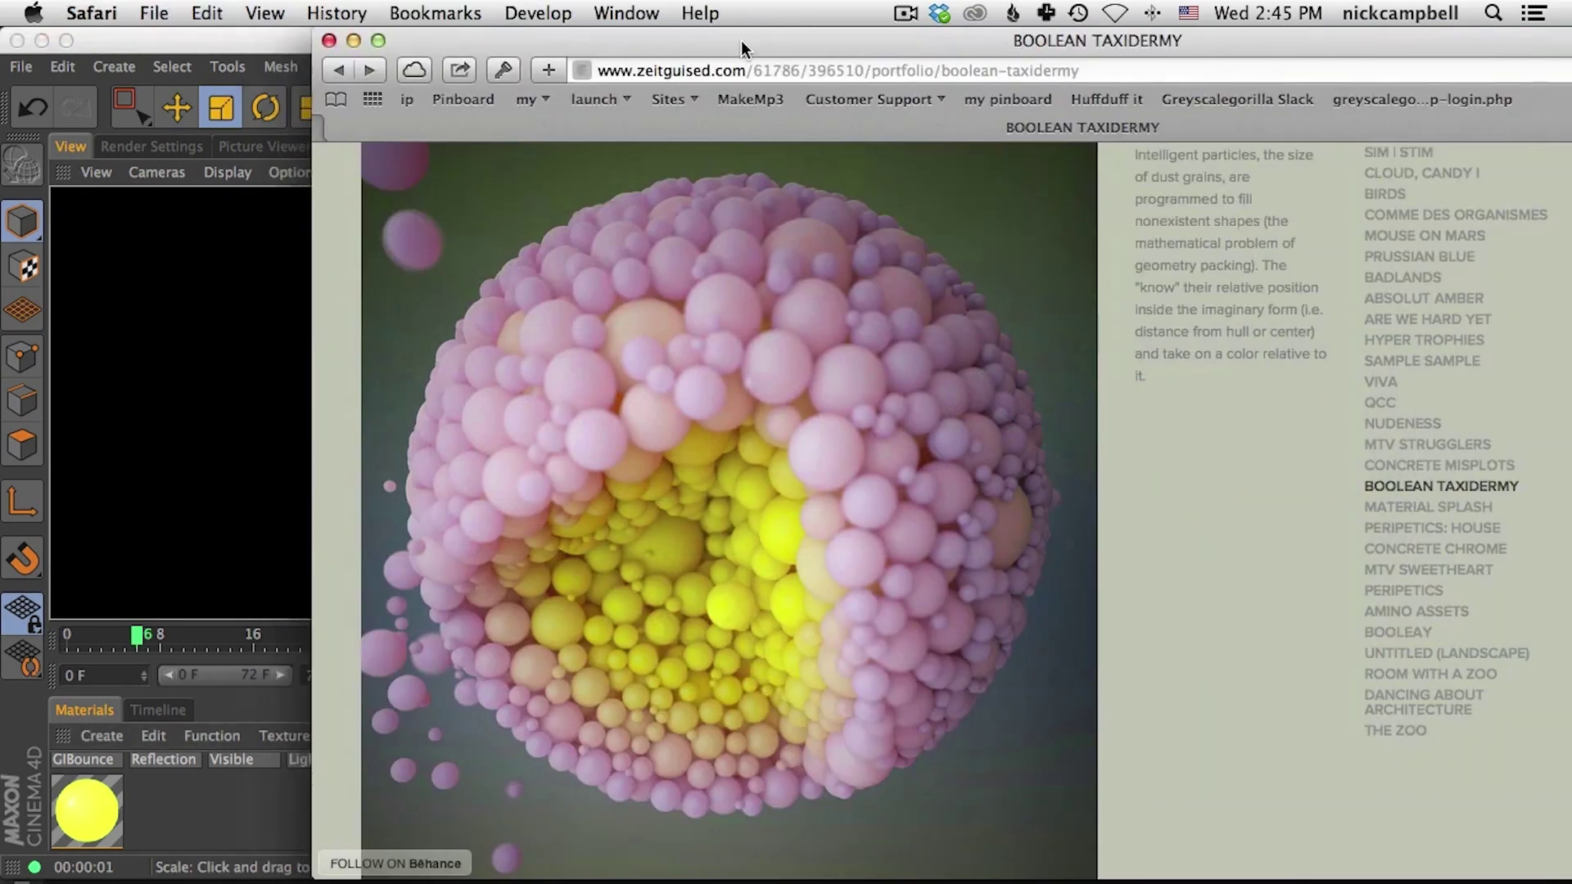
left_click_drag(740, 41, 1264, 40)
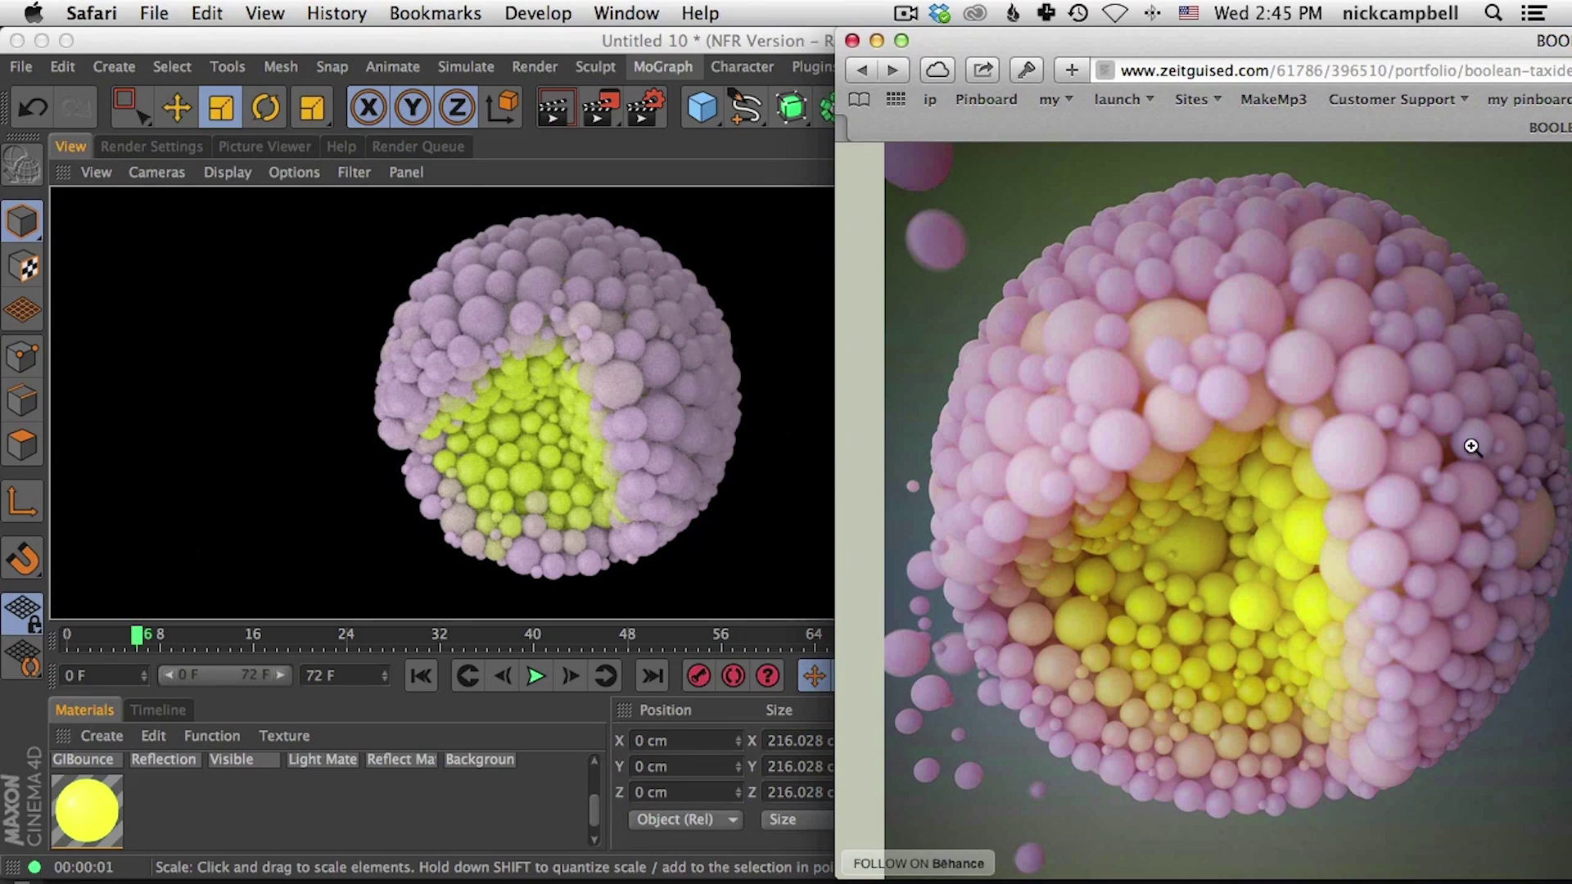
left_click(596, 41)
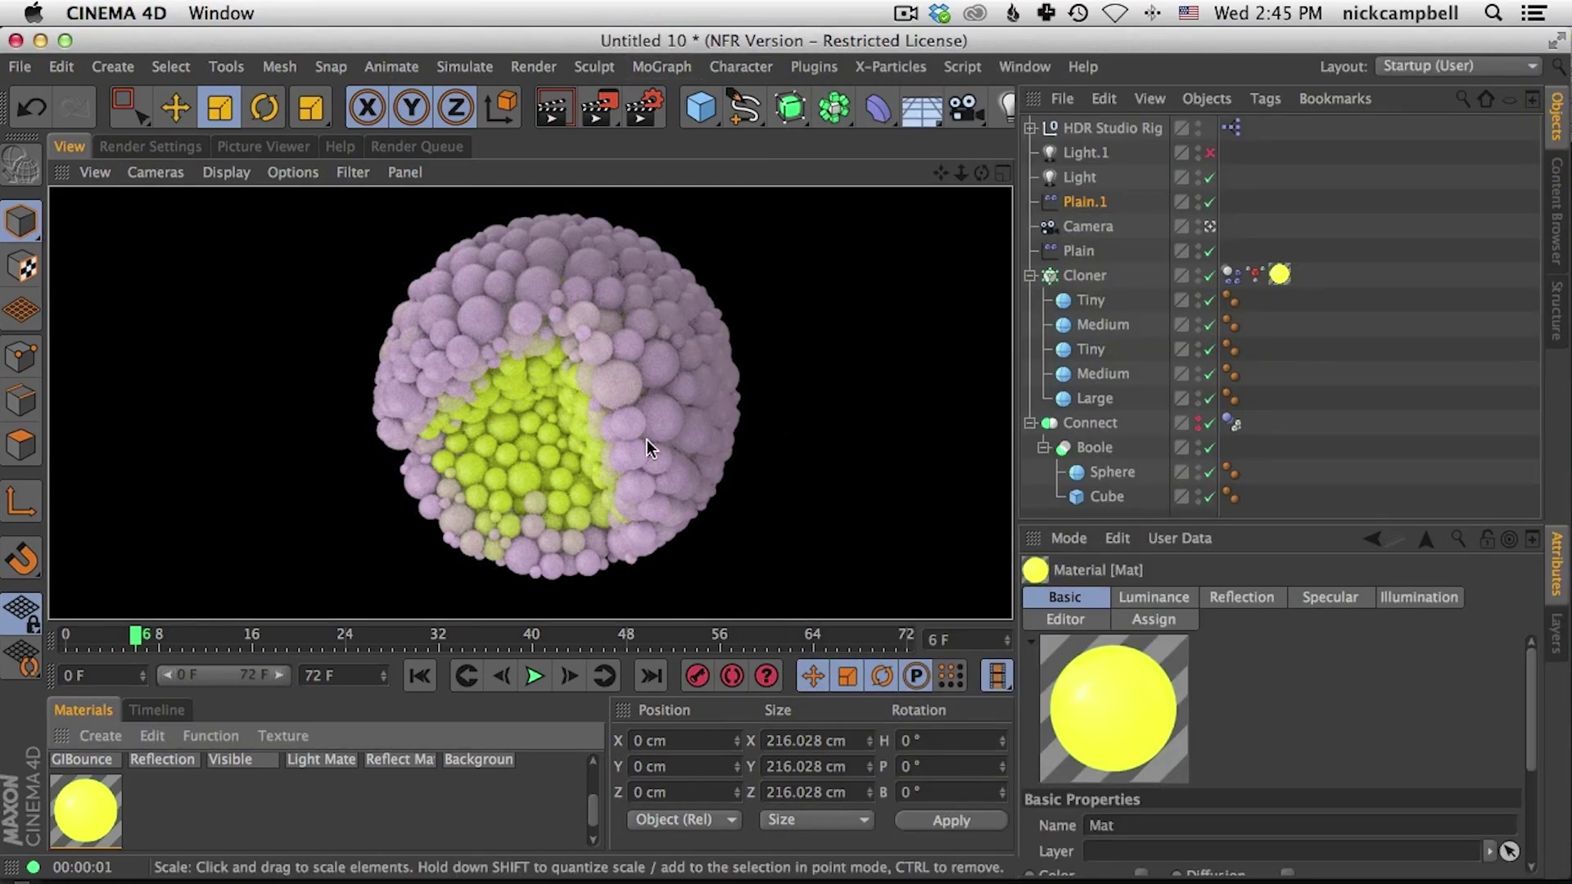
Step: Set the Physical renderer's shading error threshold to 20% and render the active view
left_click(147, 145)
left_click(131, 384)
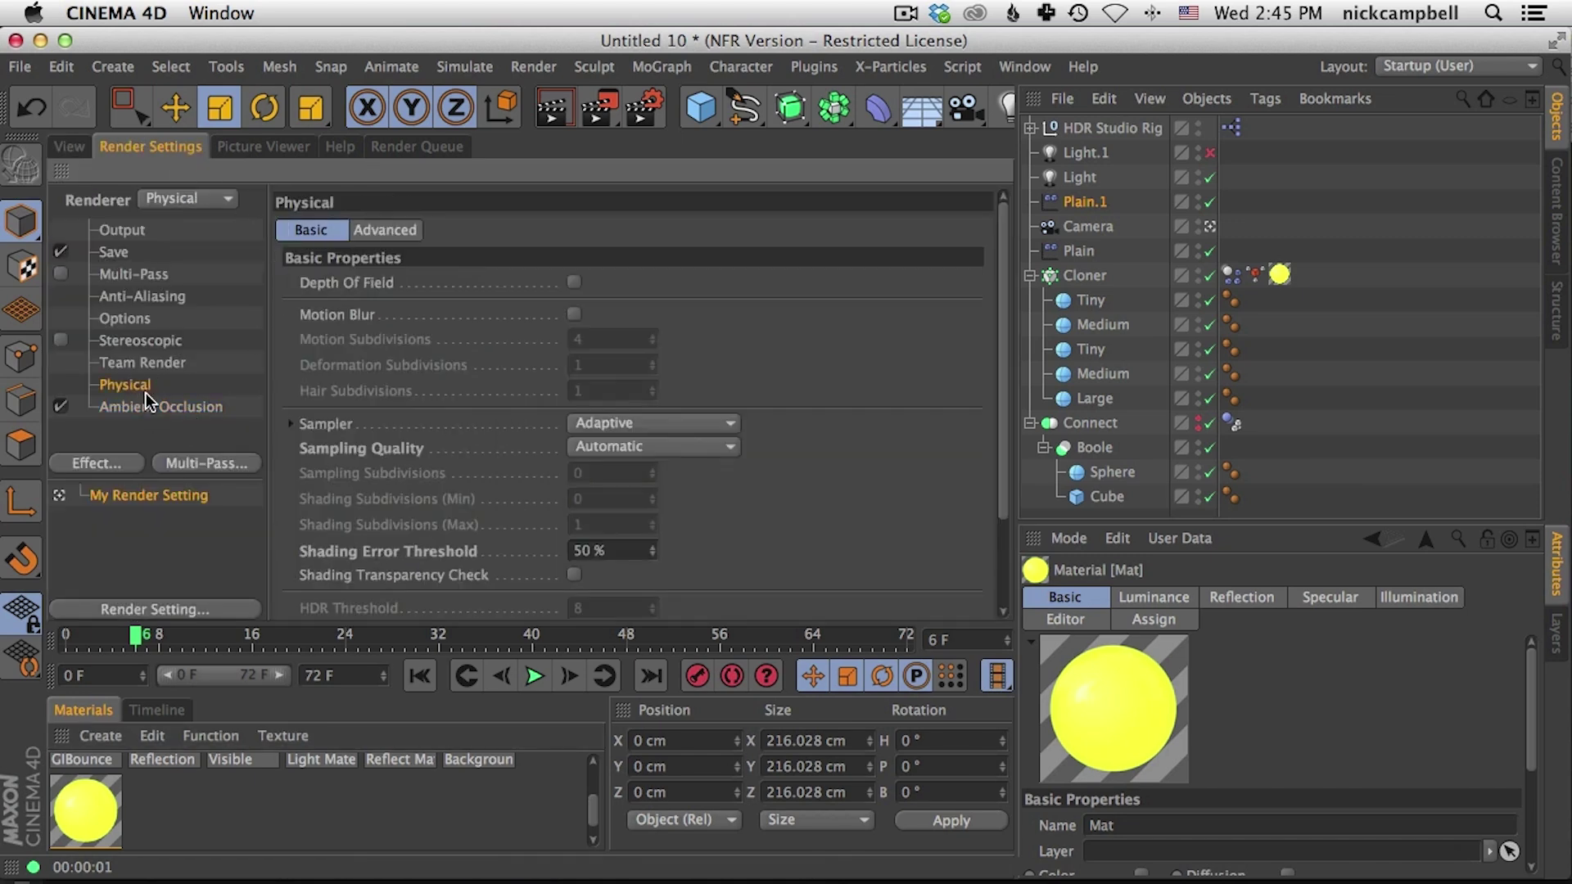
left_click_drag(618, 546, 492, 542)
type("20")
key("Return")
left_click(69, 146)
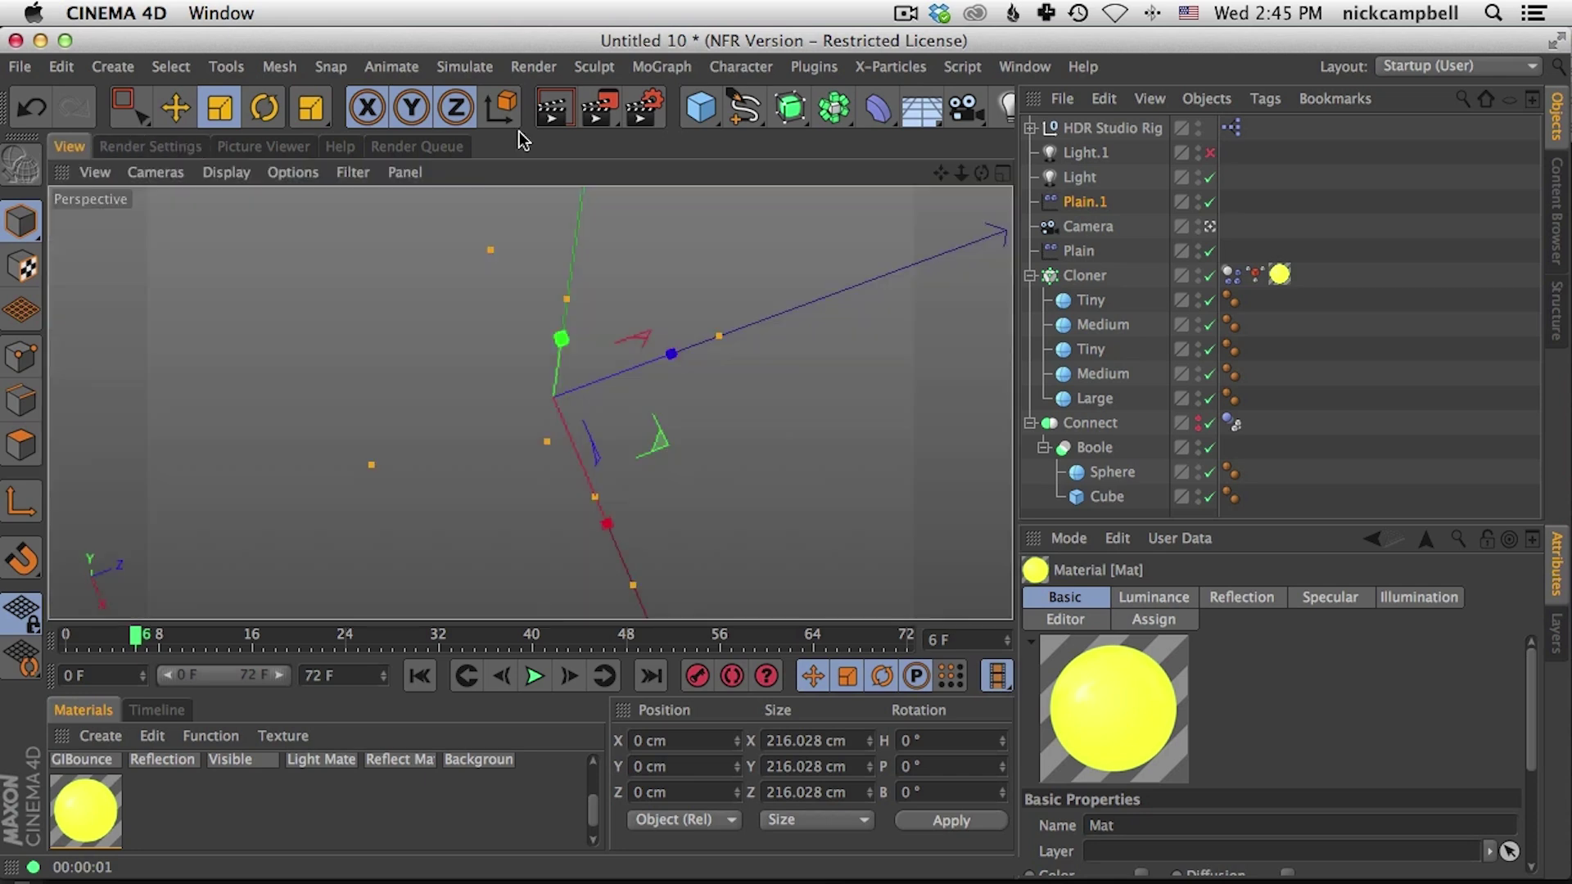
left_click(551, 106)
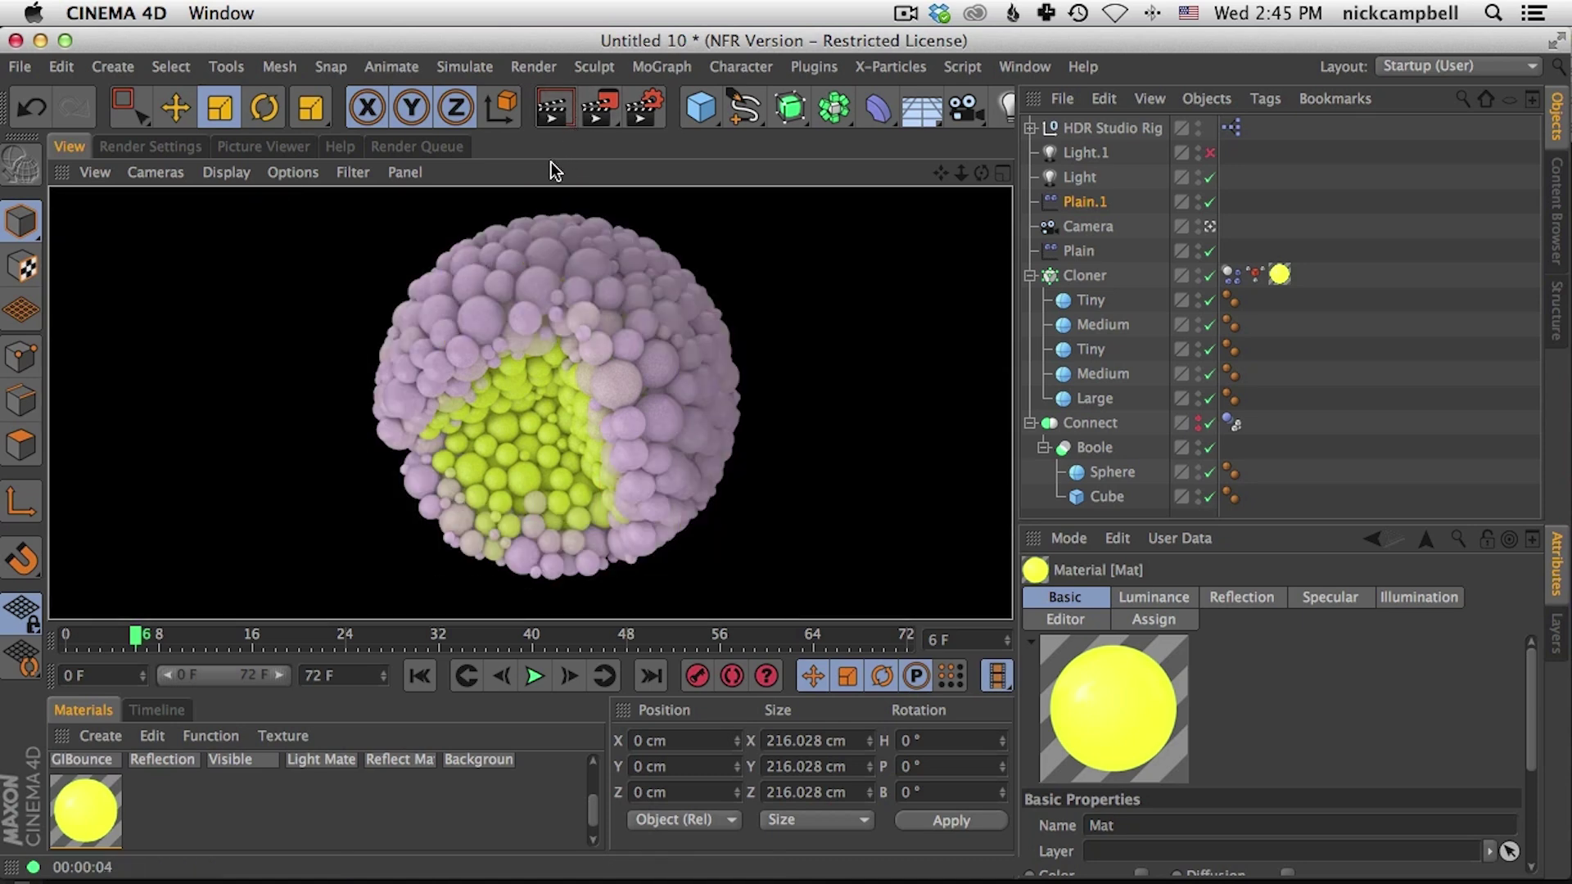
Step: Set the Physical renderer's shading error threshold to 10% and return to the perspective view
left_click(145, 142)
left_click(590, 550)
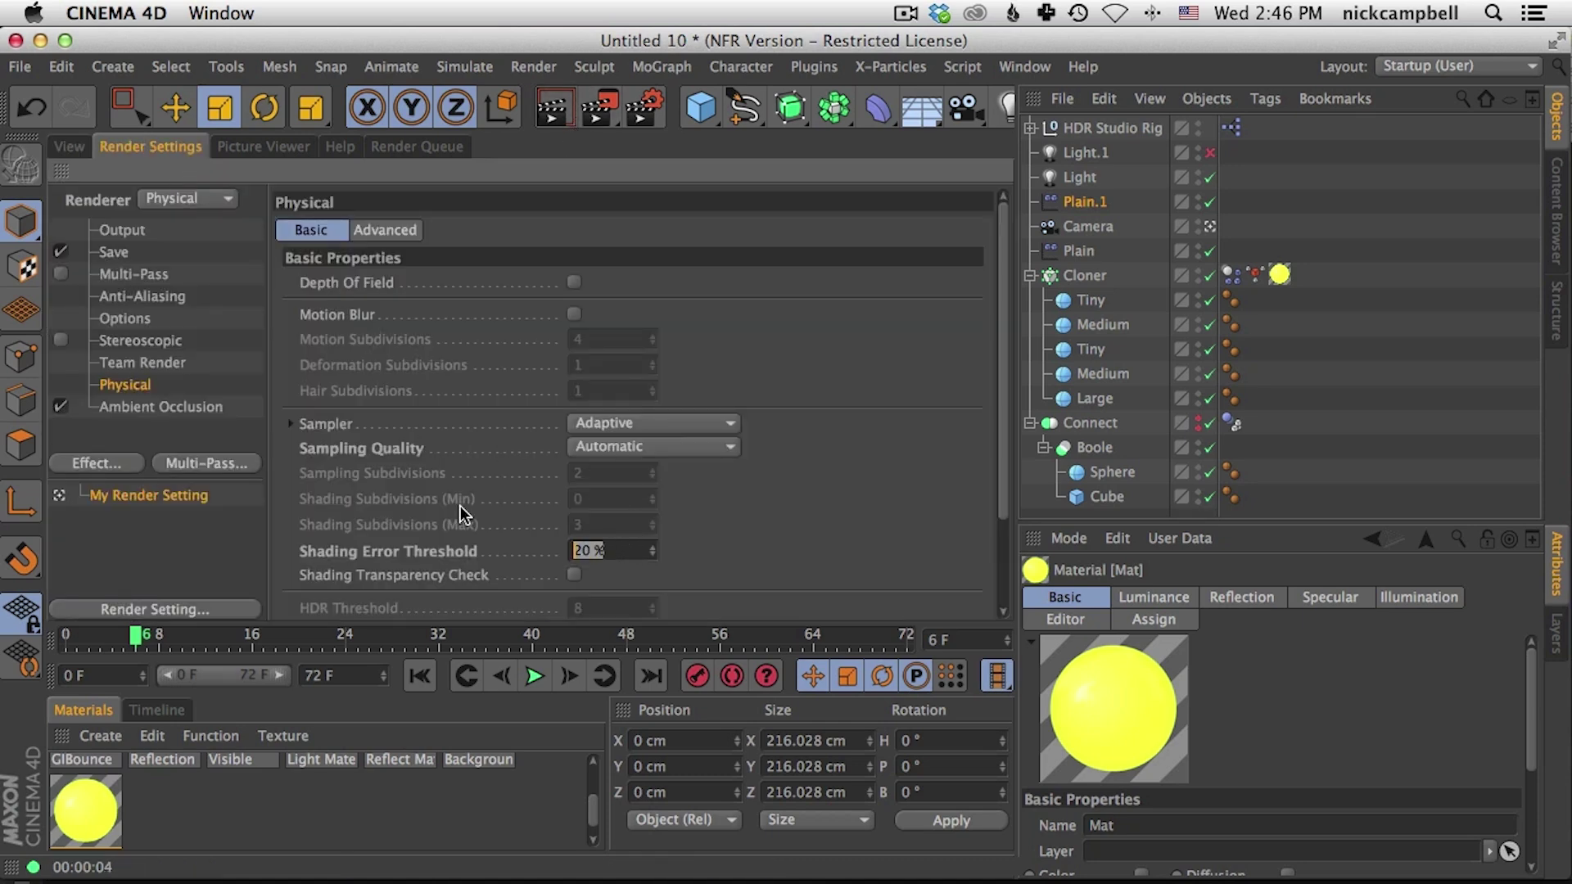
type("10")
key("Return")
left_click(68, 146)
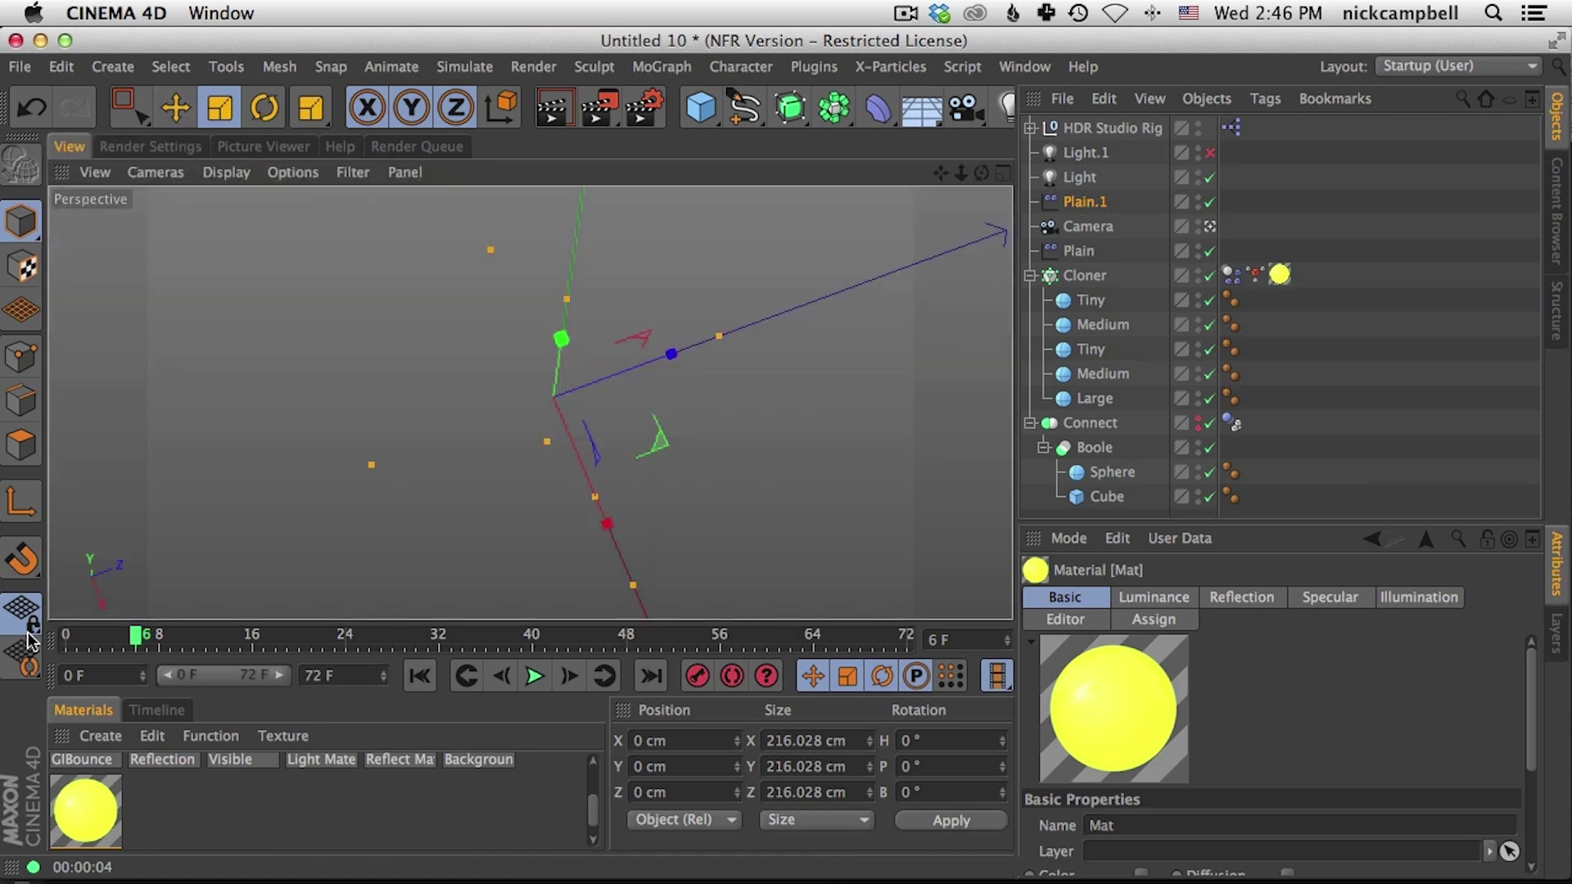
Step: Set the ChanLum shader's samples to 40 in Mat's luminance texture and render the active view with the Material Editor moved aside
double_click(87, 806)
left_click(421, 475)
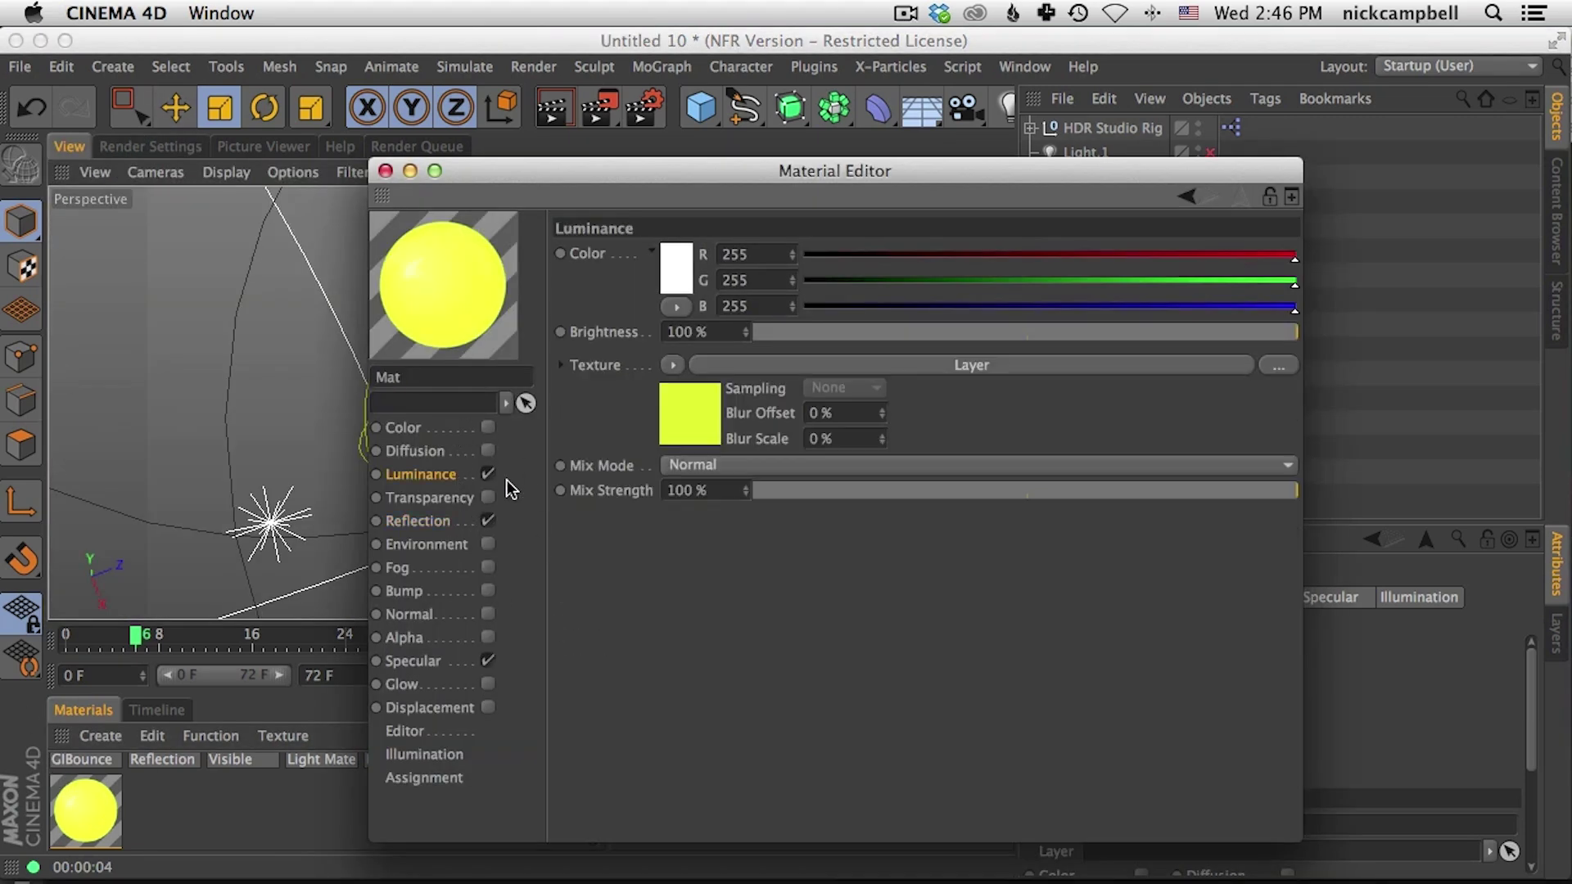
left_click(851, 367)
left_click(678, 479)
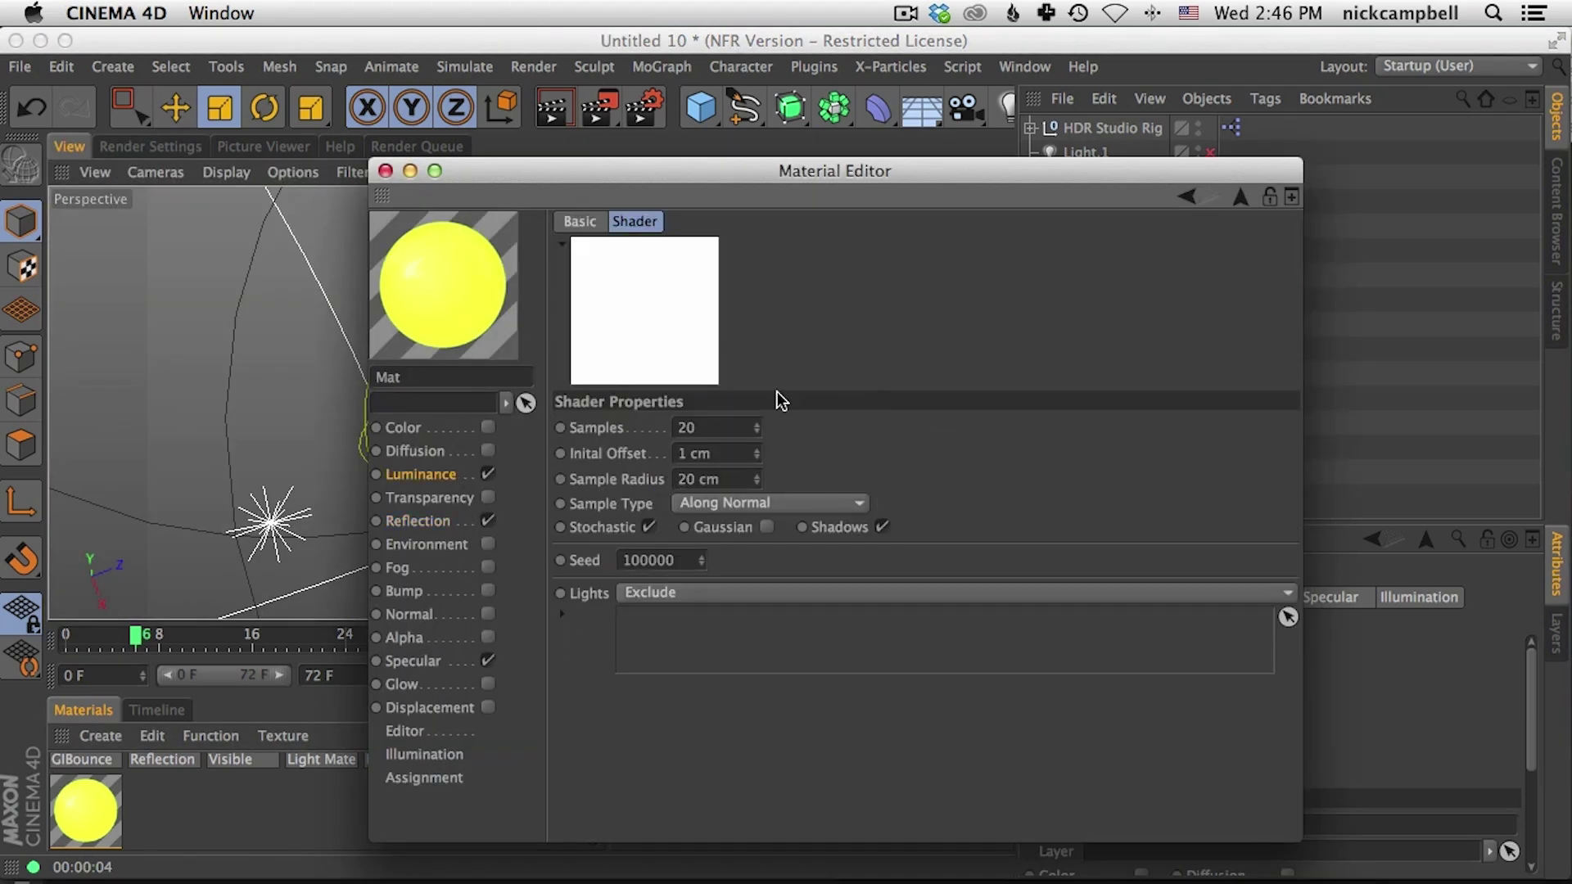
left_click_drag(734, 175, 981, 50)
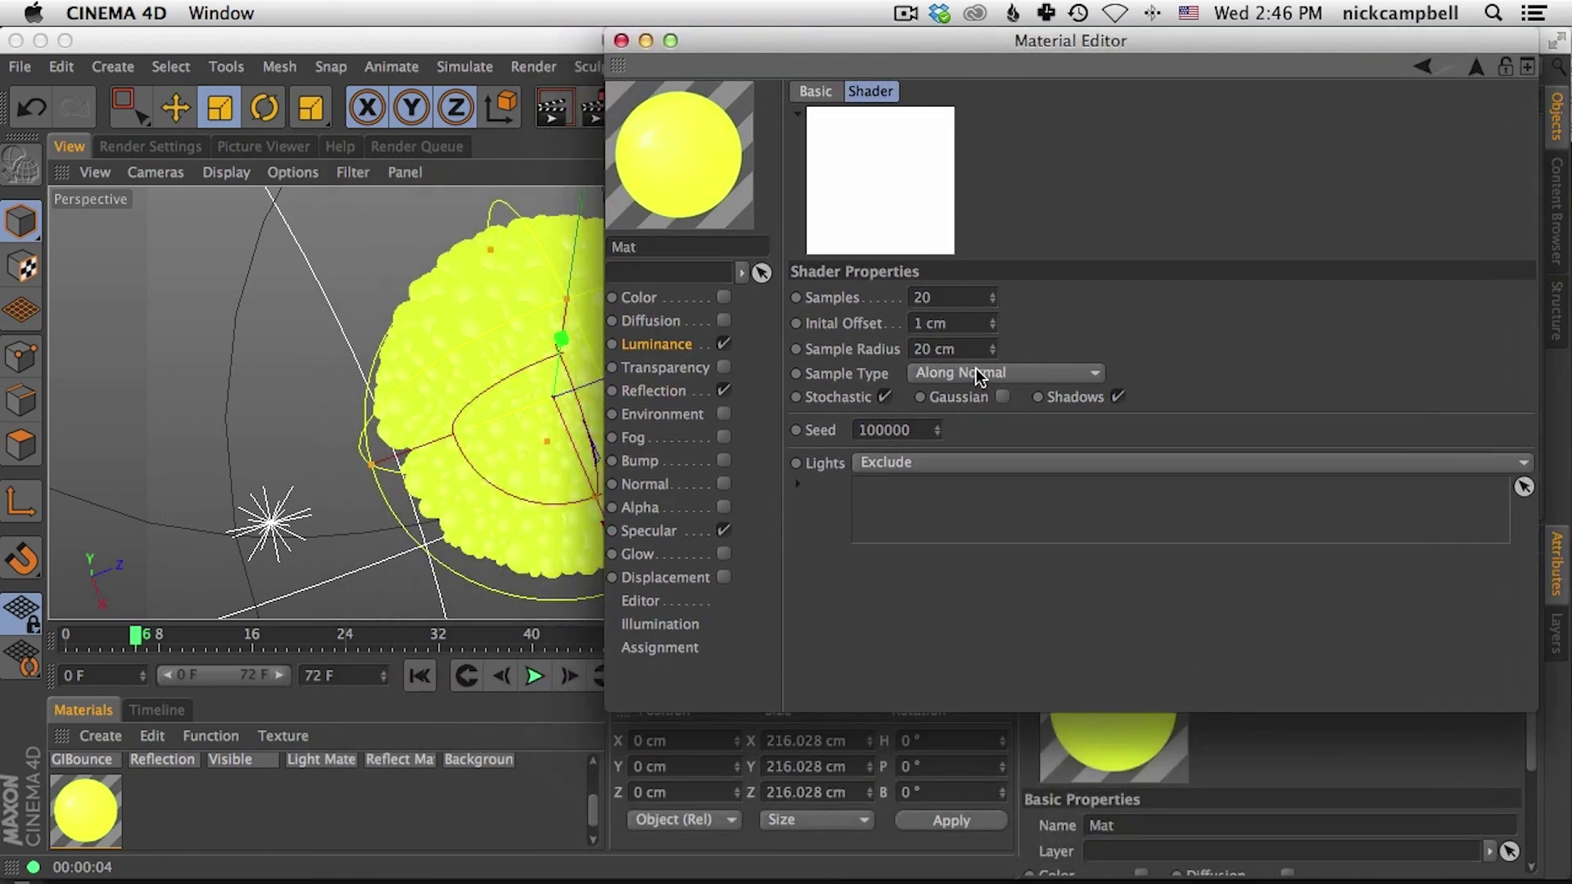
left_click_drag(950, 296, 858, 283)
type("40")
key("Return")
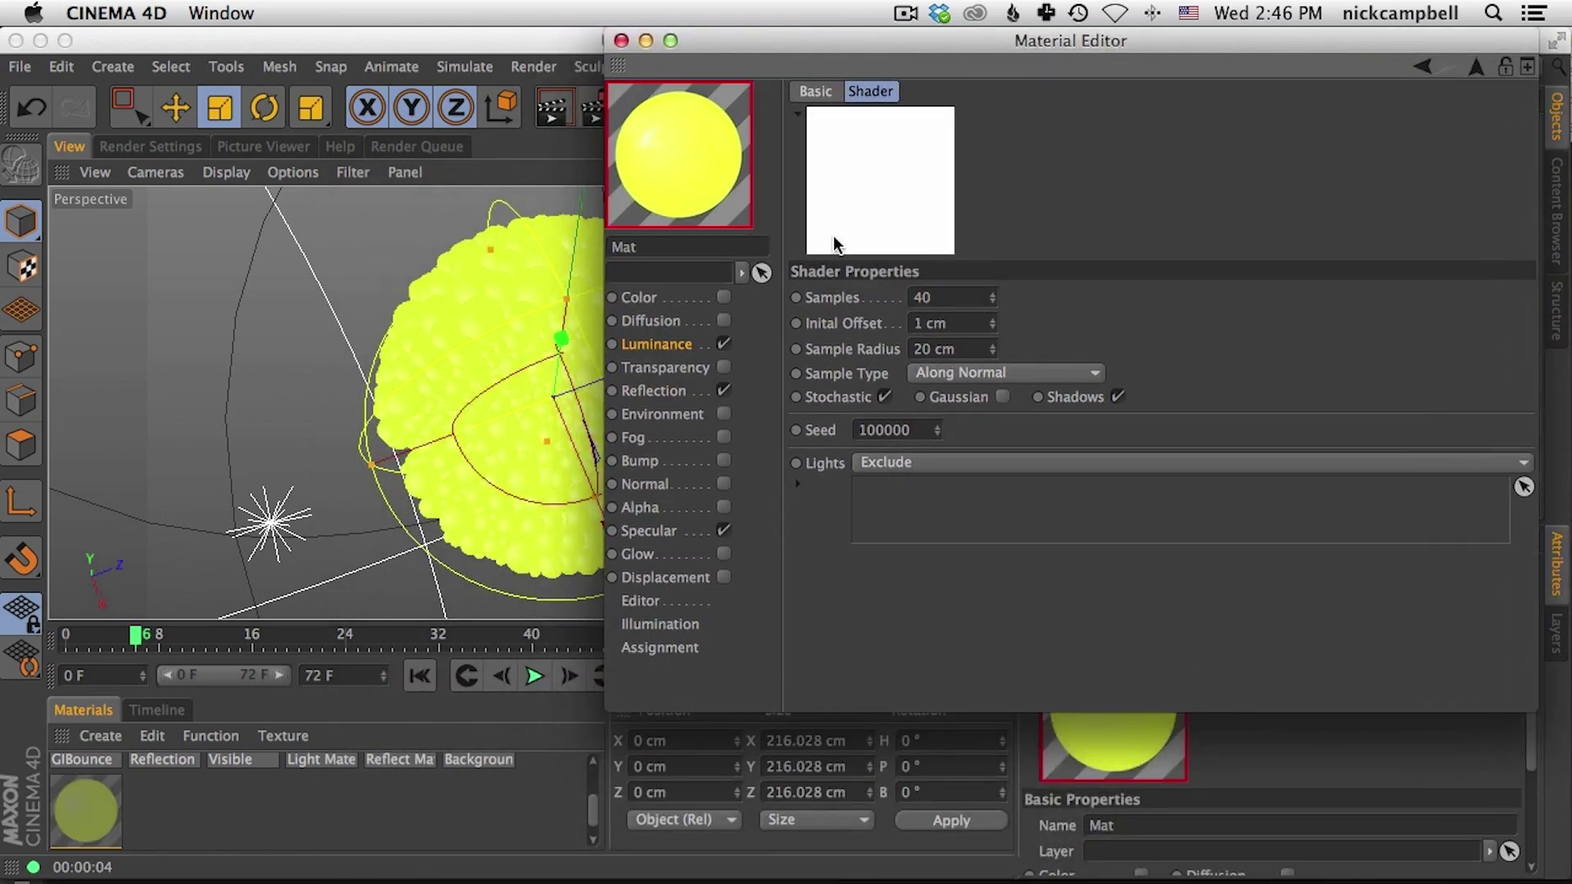
left_click(557, 119)
left_click_drag(814, 45, 1057, 54)
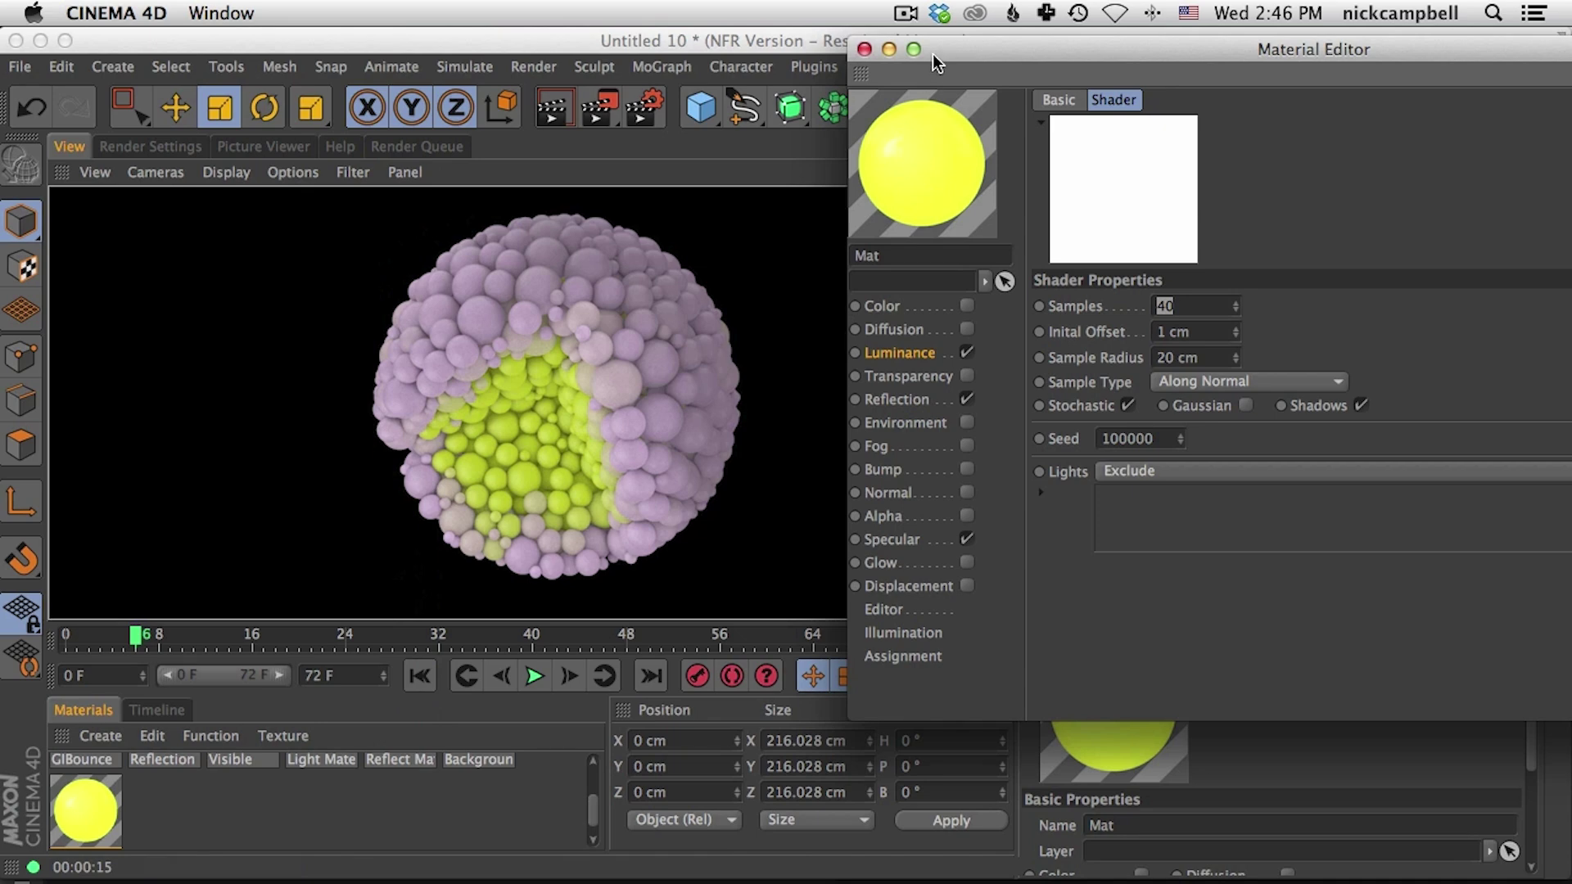
Step: Set the render output width to 600 pixels with the ratio locked, and enable the alpha channel for the saved image
left_click(178, 151)
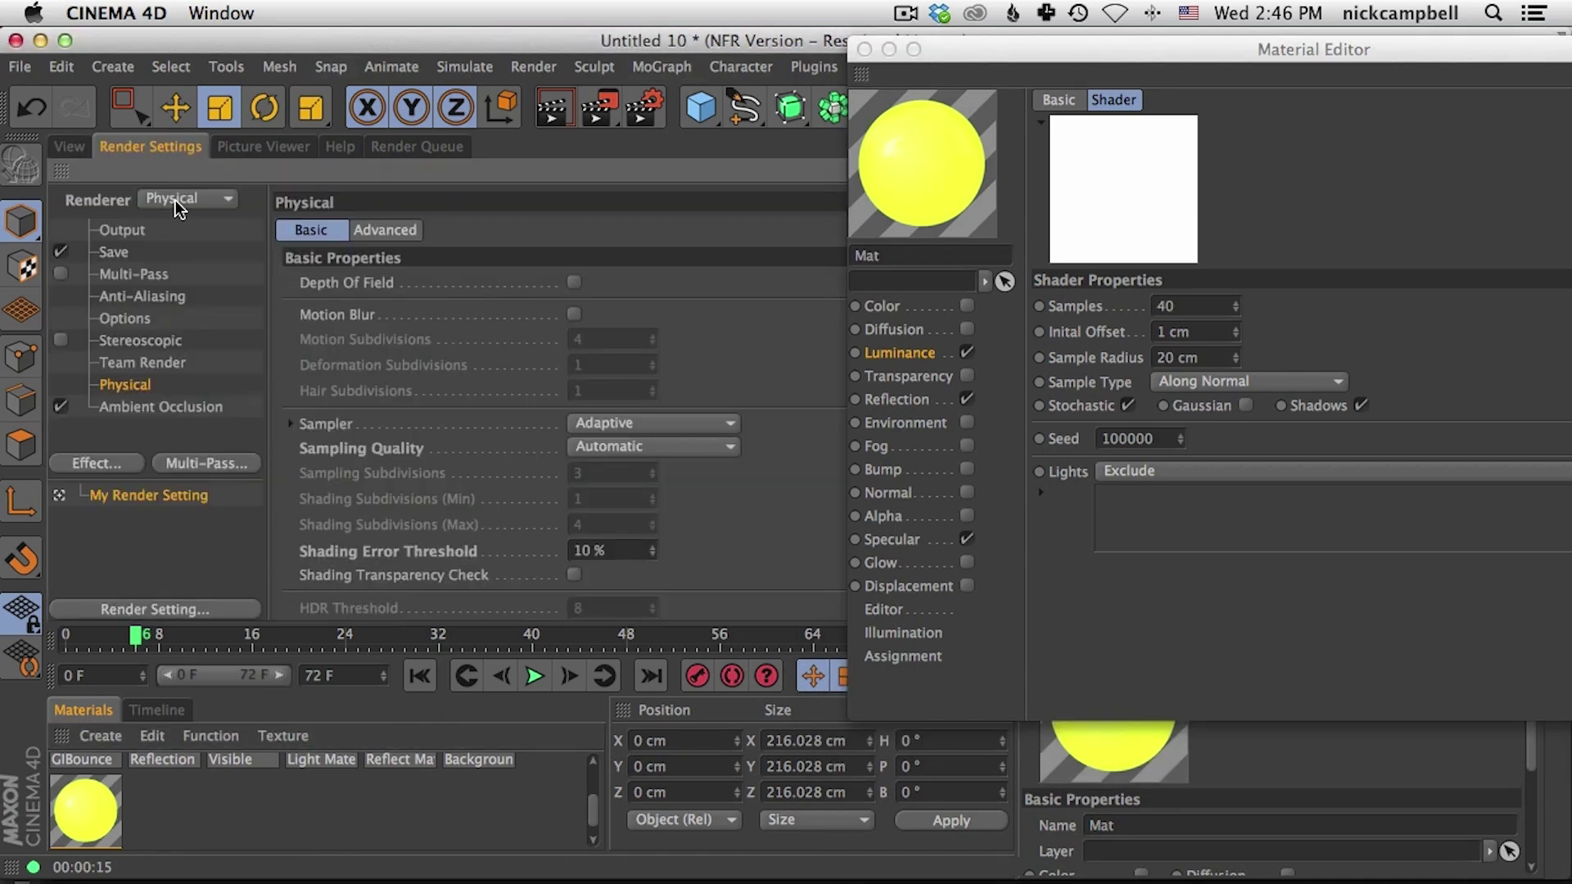
left_click(123, 233)
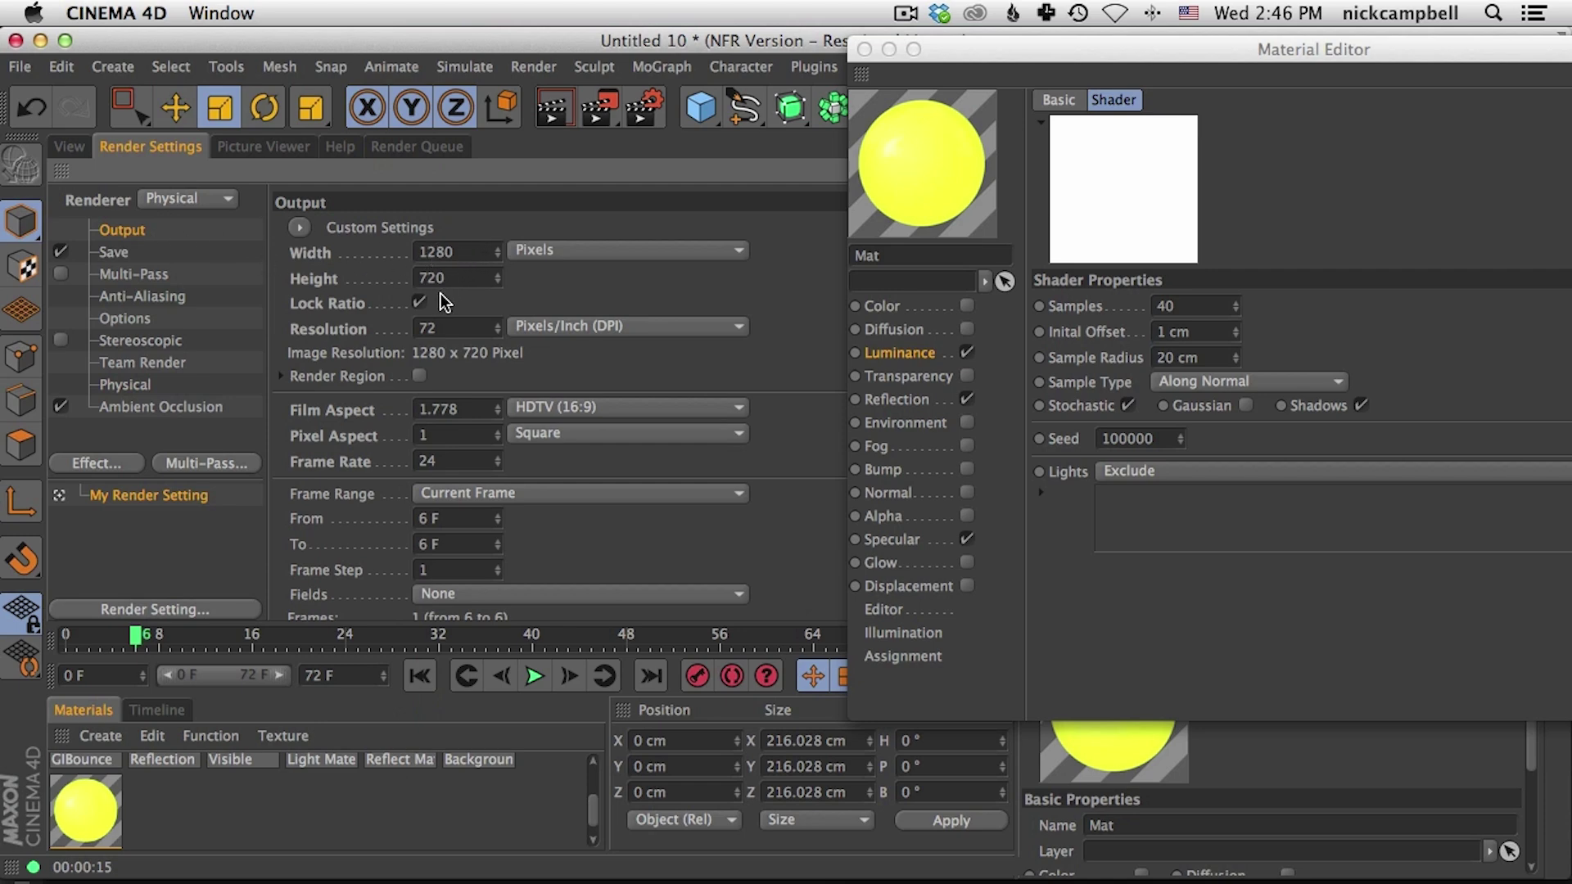
double_click(468, 252)
type("600")
key("Return")
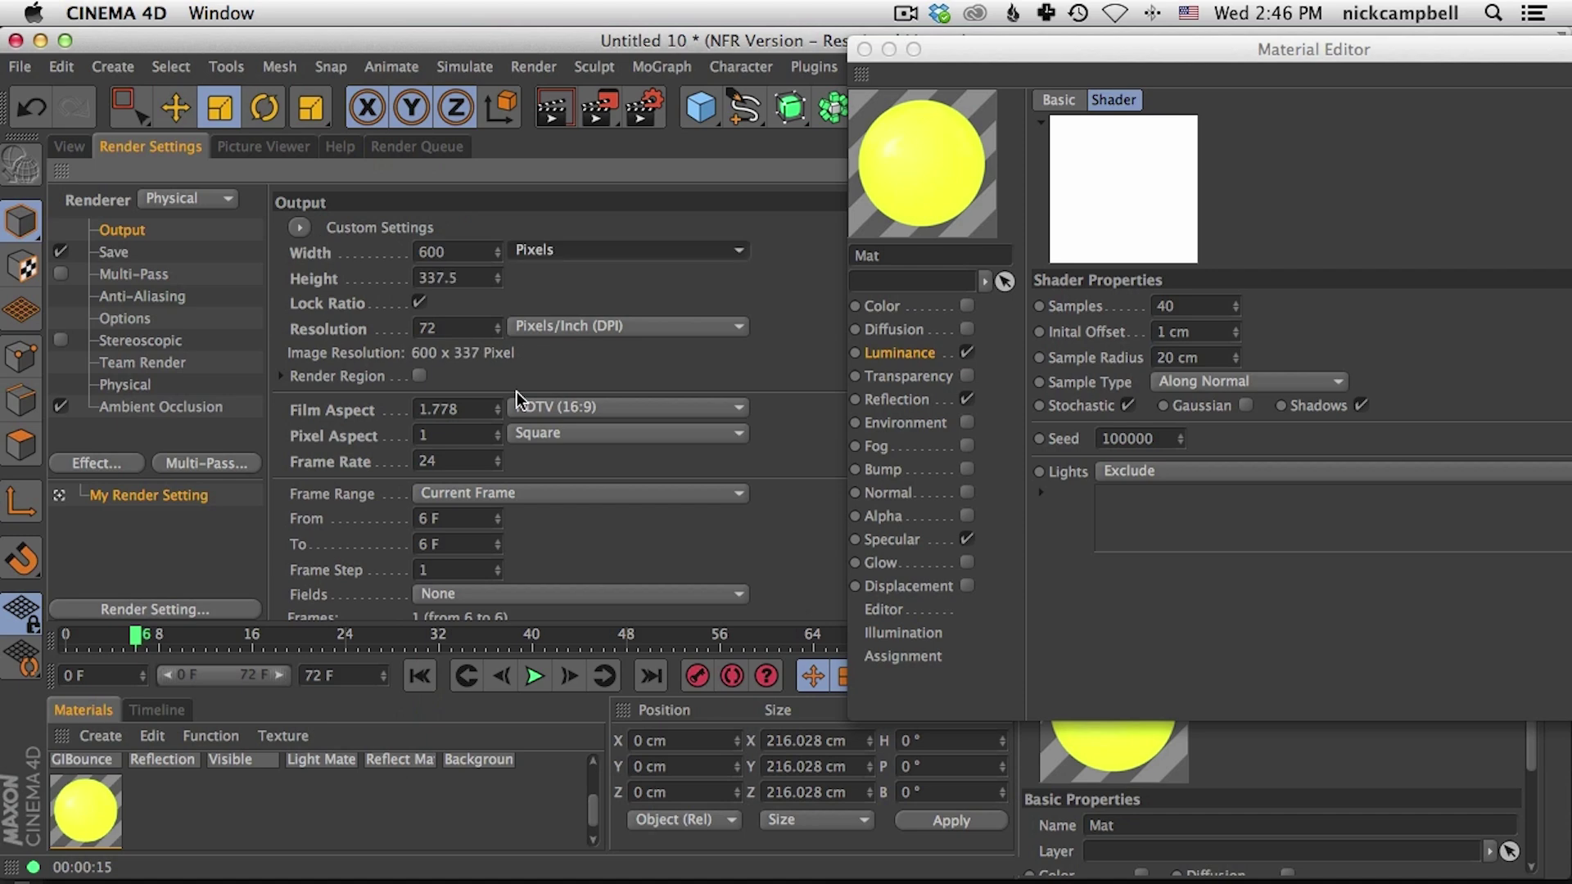
left_click(121, 254)
left_click(455, 399)
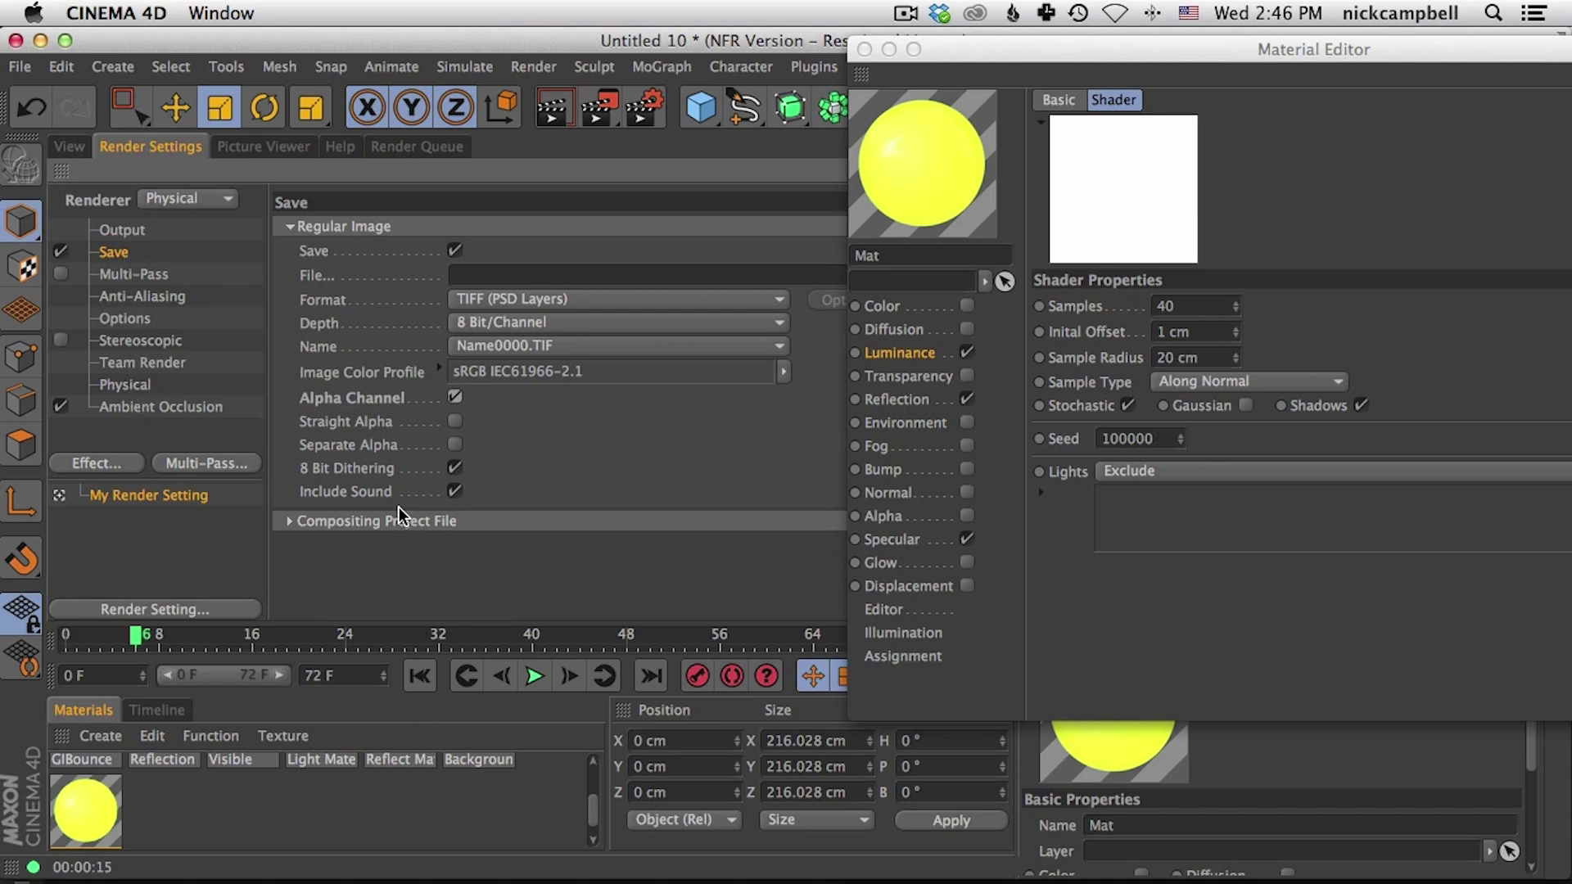
Step: Render the current frame to the Picture Viewer and examine the sphere cluster in the image
key("shift+r")
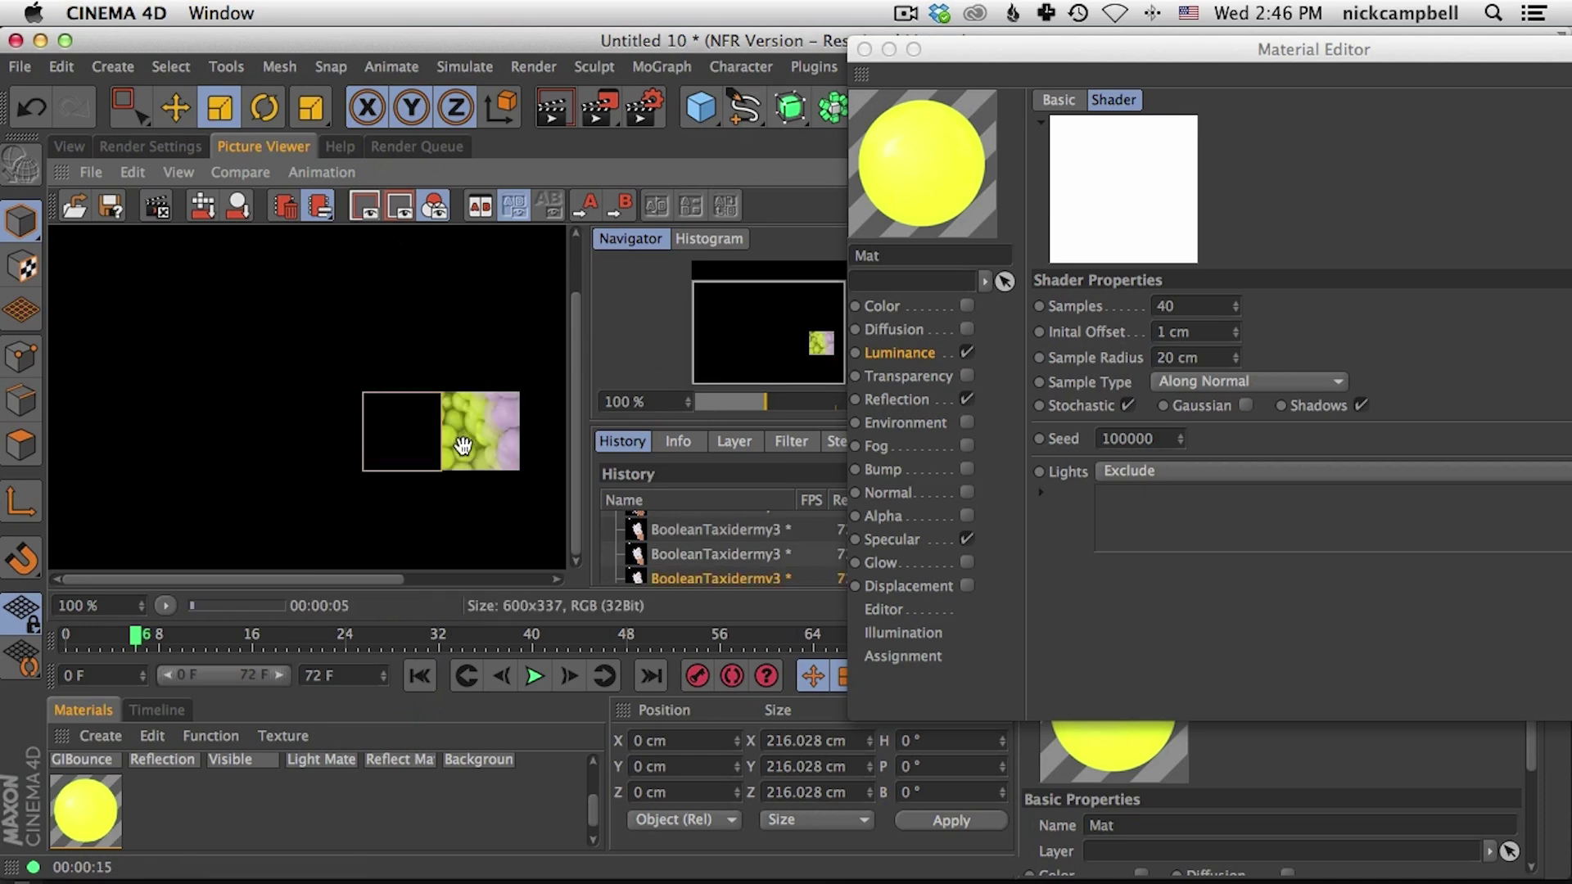
left_click_drag(456, 444, 370, 451)
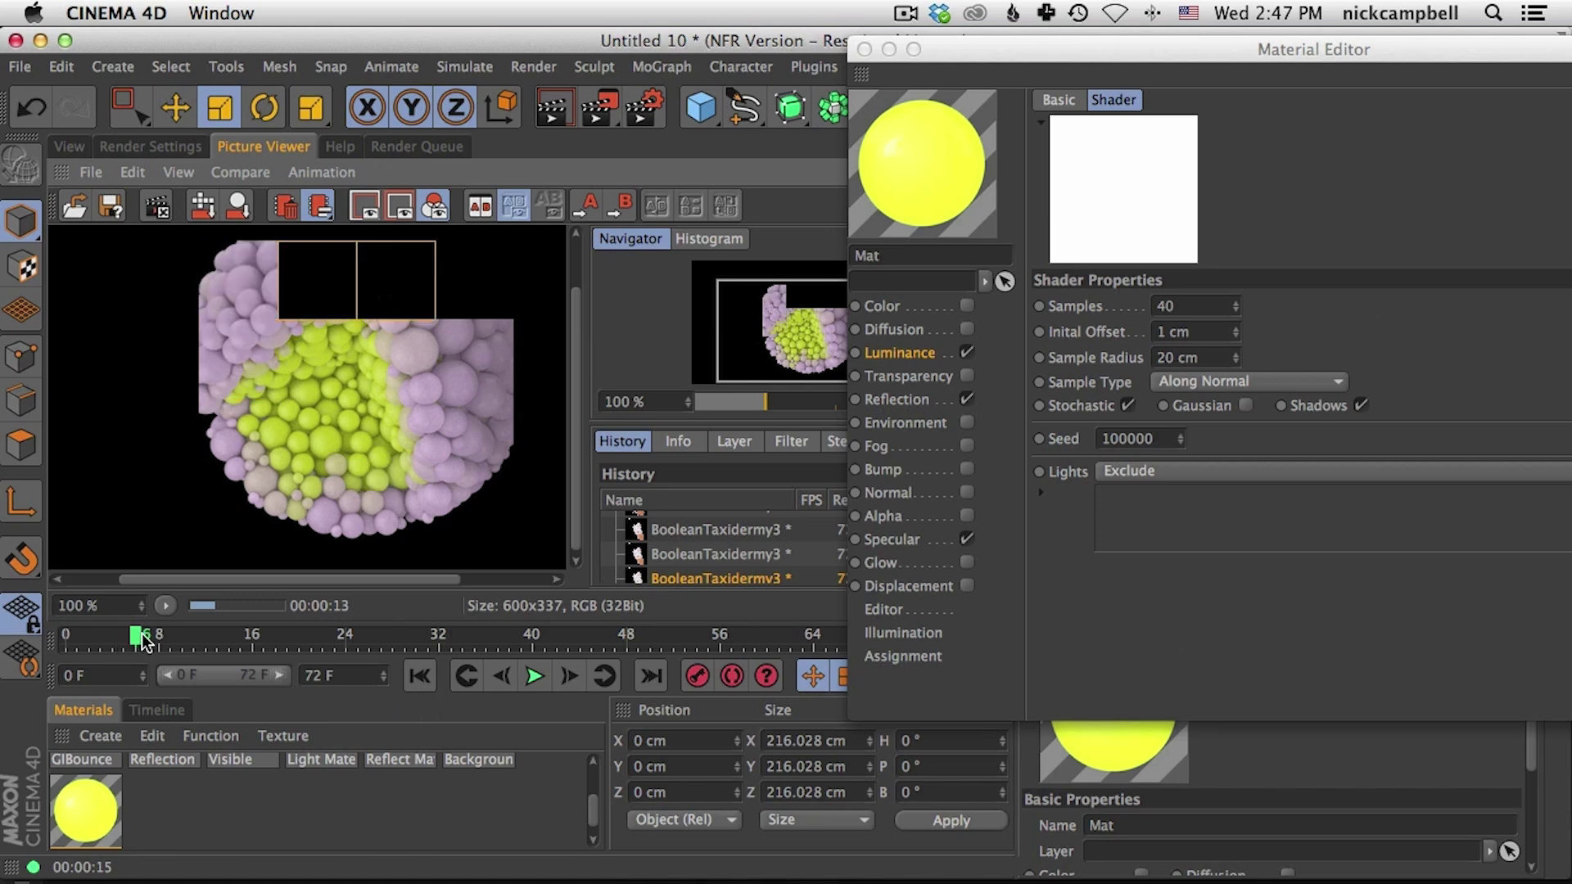
left_click(74, 150)
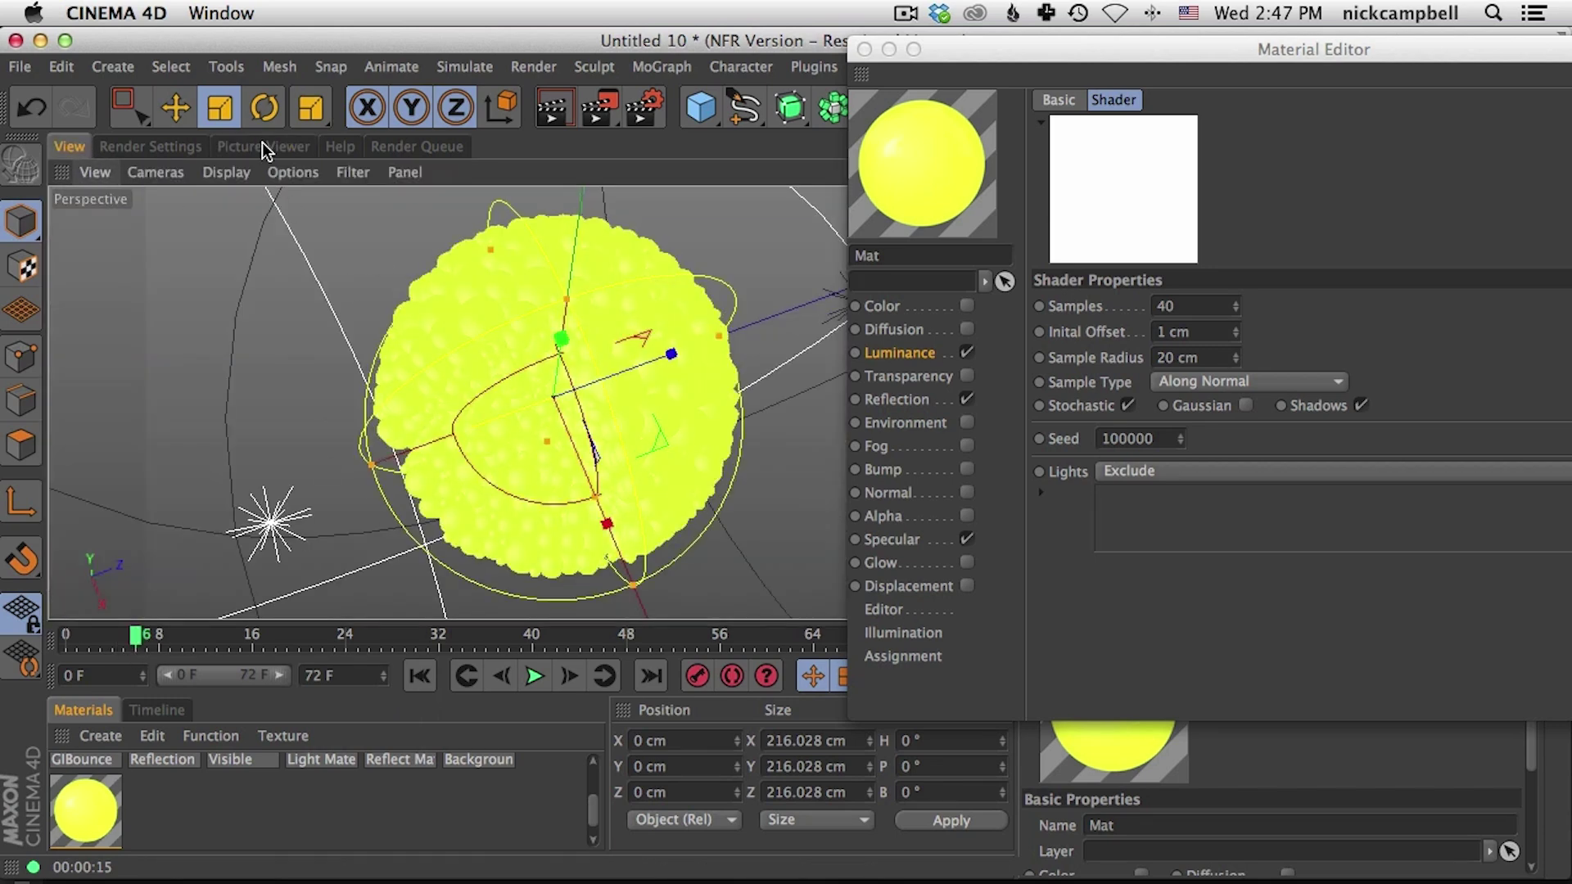
left_click(262, 147)
left_click_drag(581, 354, 583, 313)
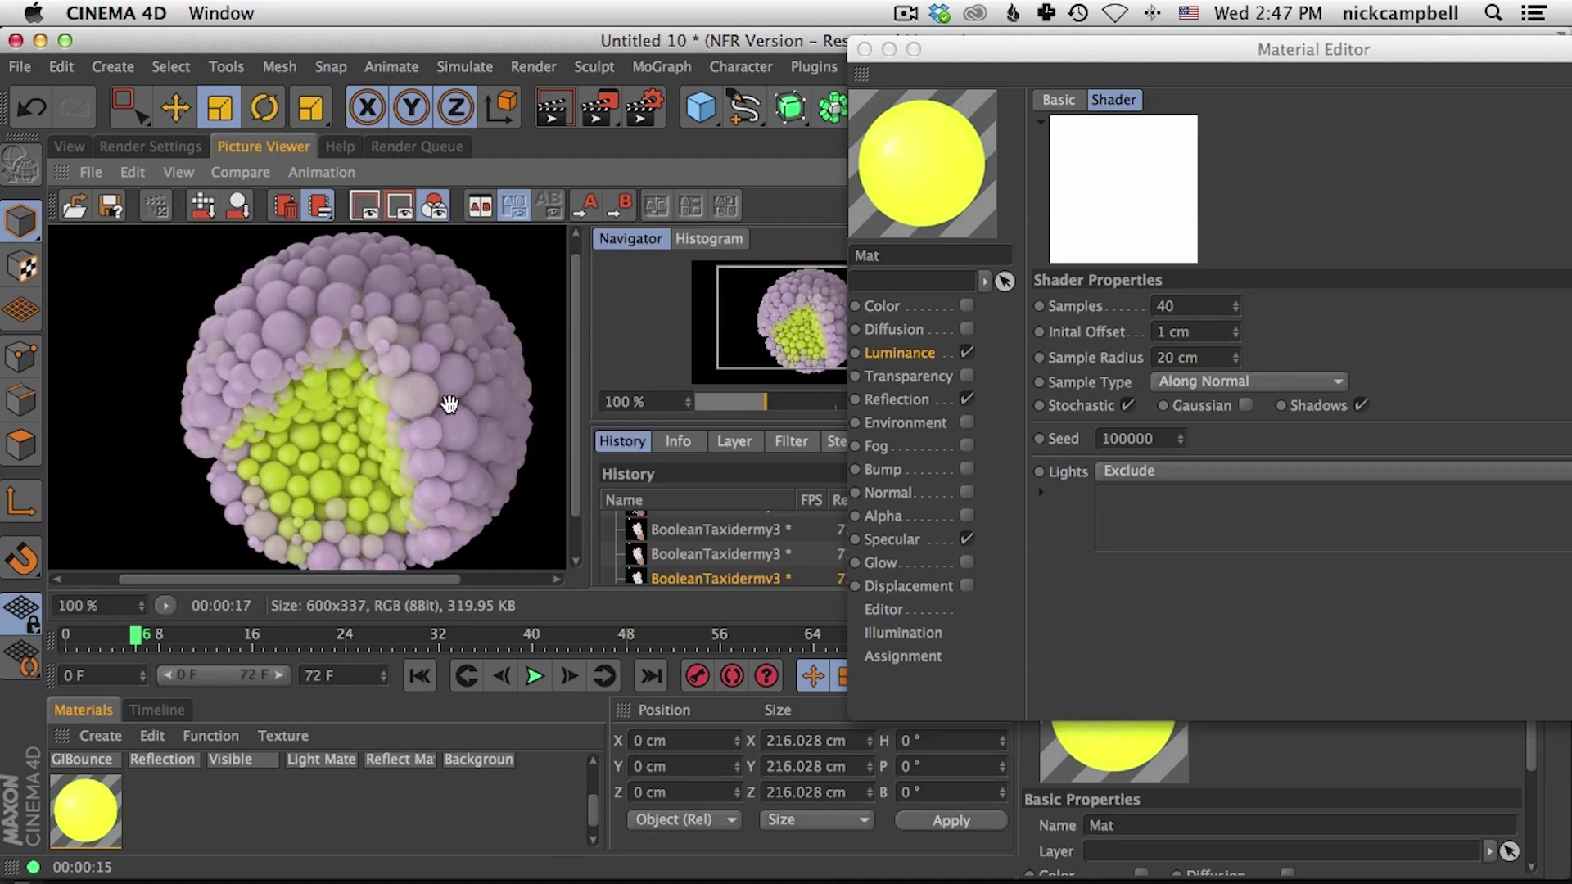
Step: Check the alpha channel save option, render the current frame to the Picture Viewer again, and close the Material Editor
left_click(130, 148)
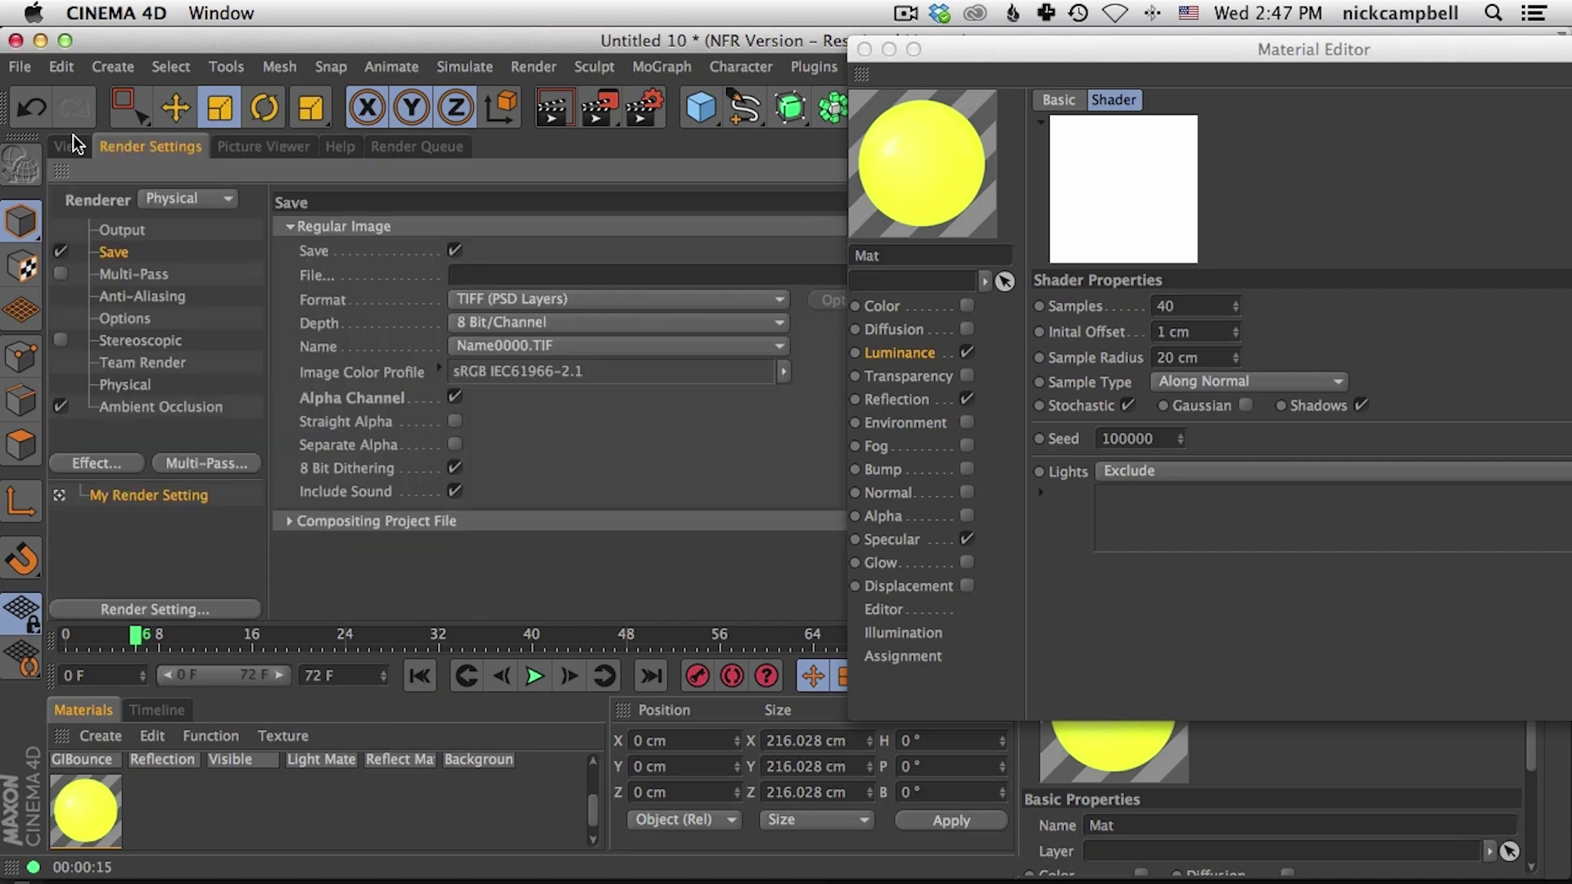
left_click(258, 146)
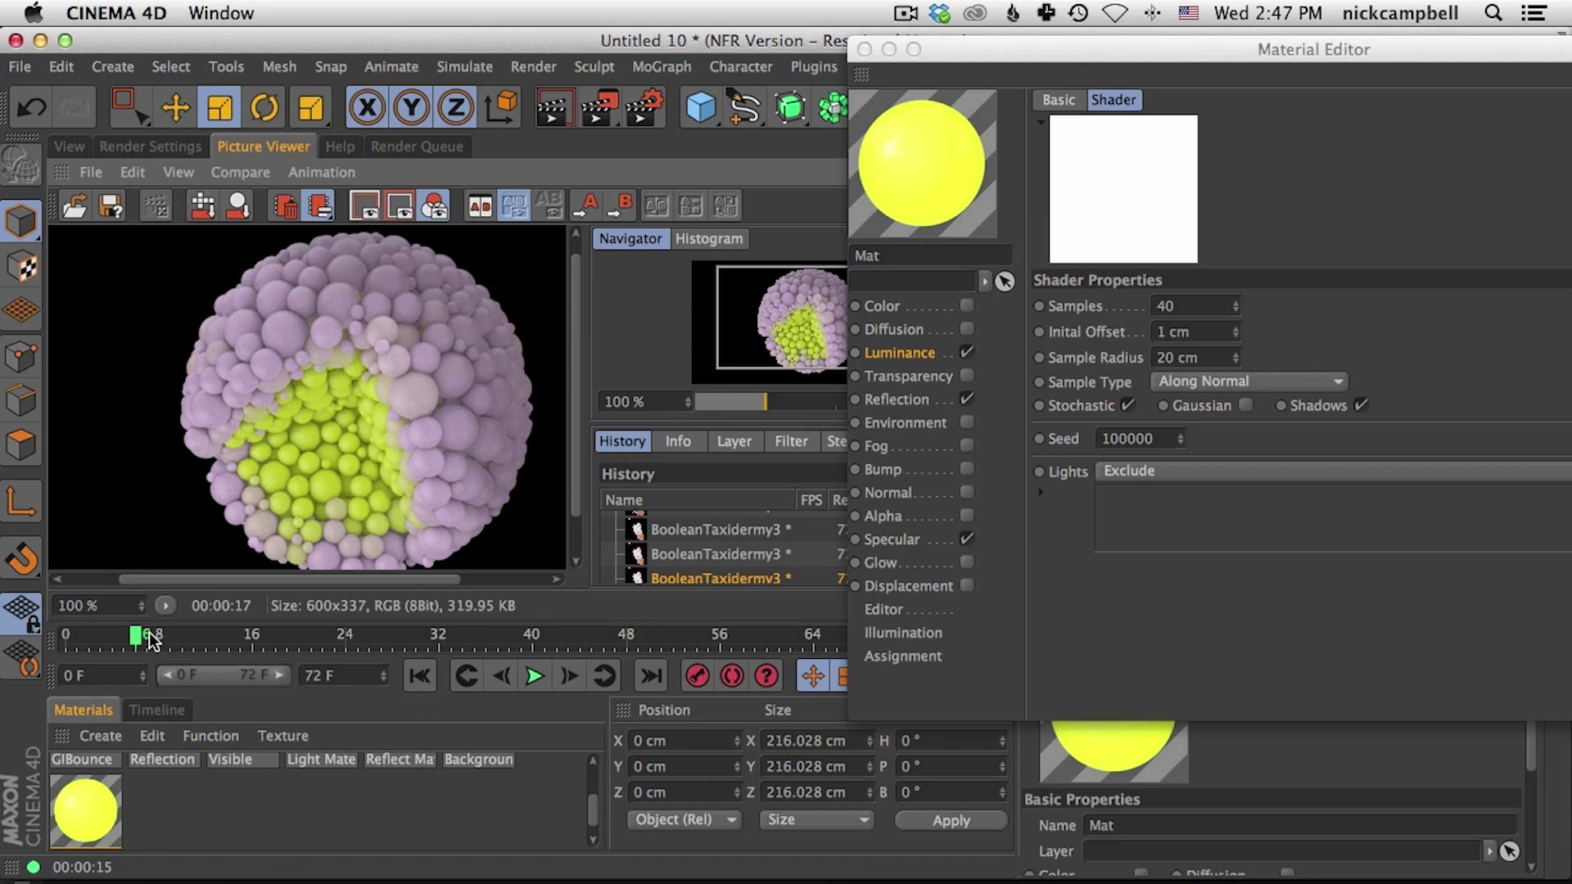
left_click(167, 147)
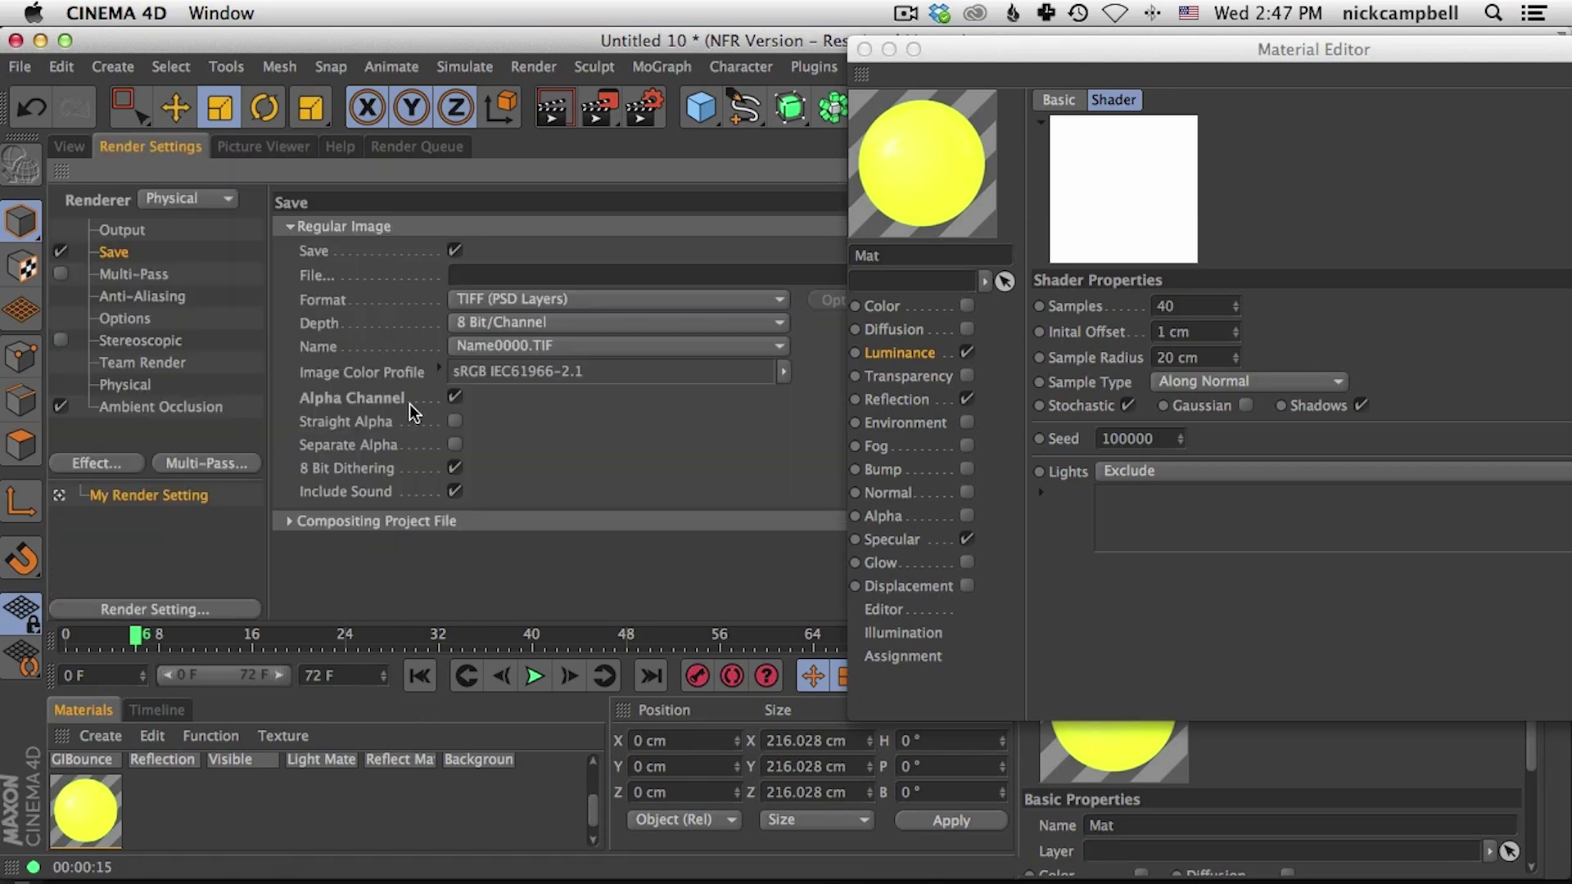
key("shift+r")
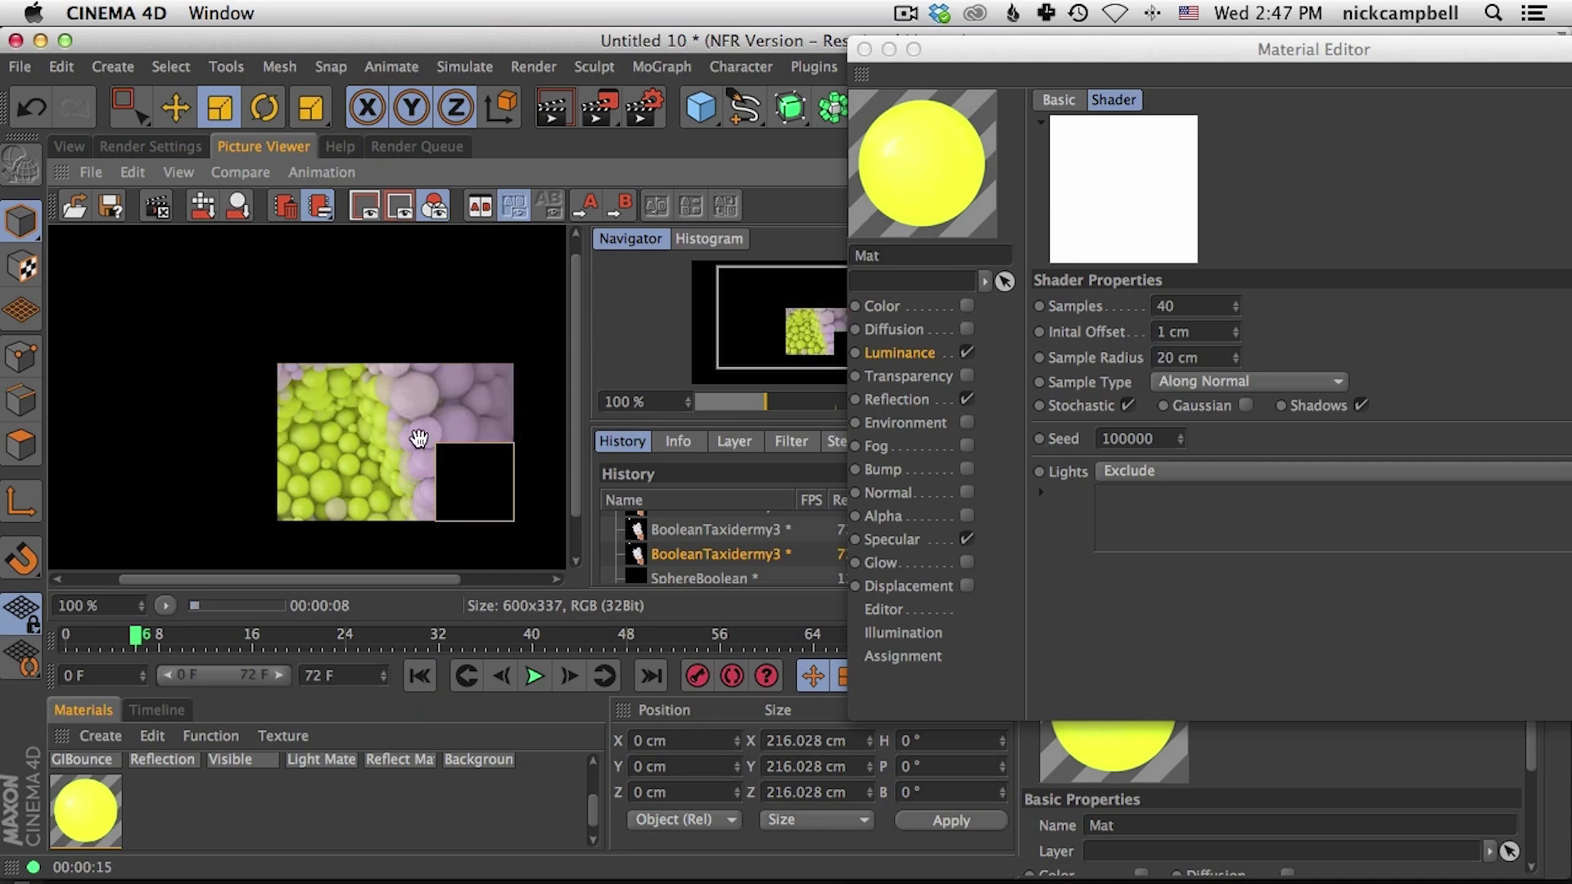
left_click(865, 50)
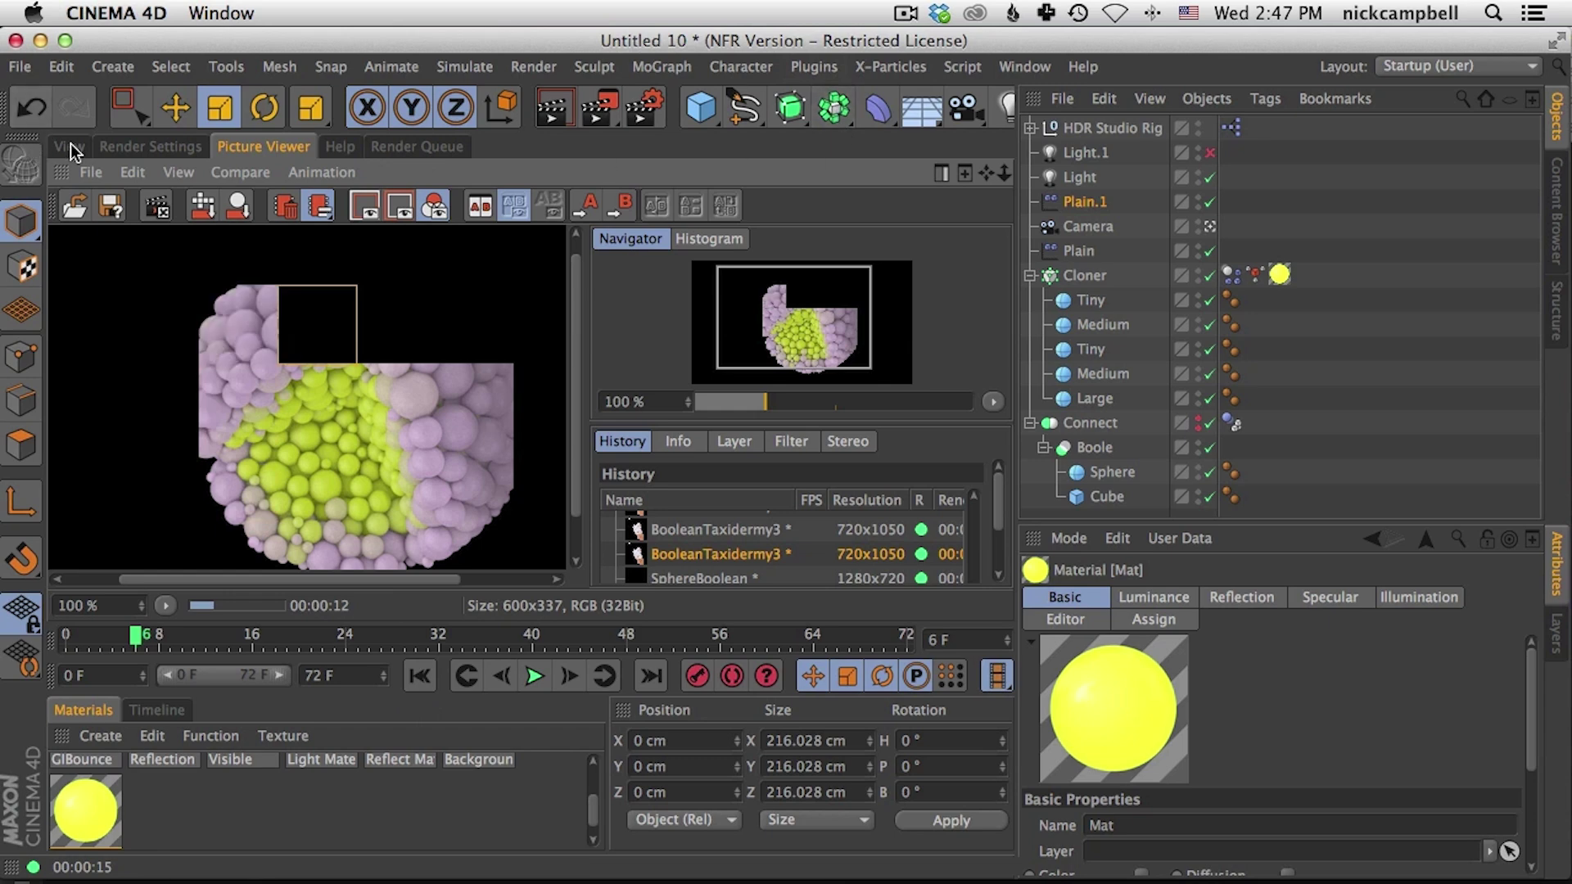
Step: Switch to the open BooleanTaxidermy3.c4d scene and render its perspective view
left_click(1022, 65)
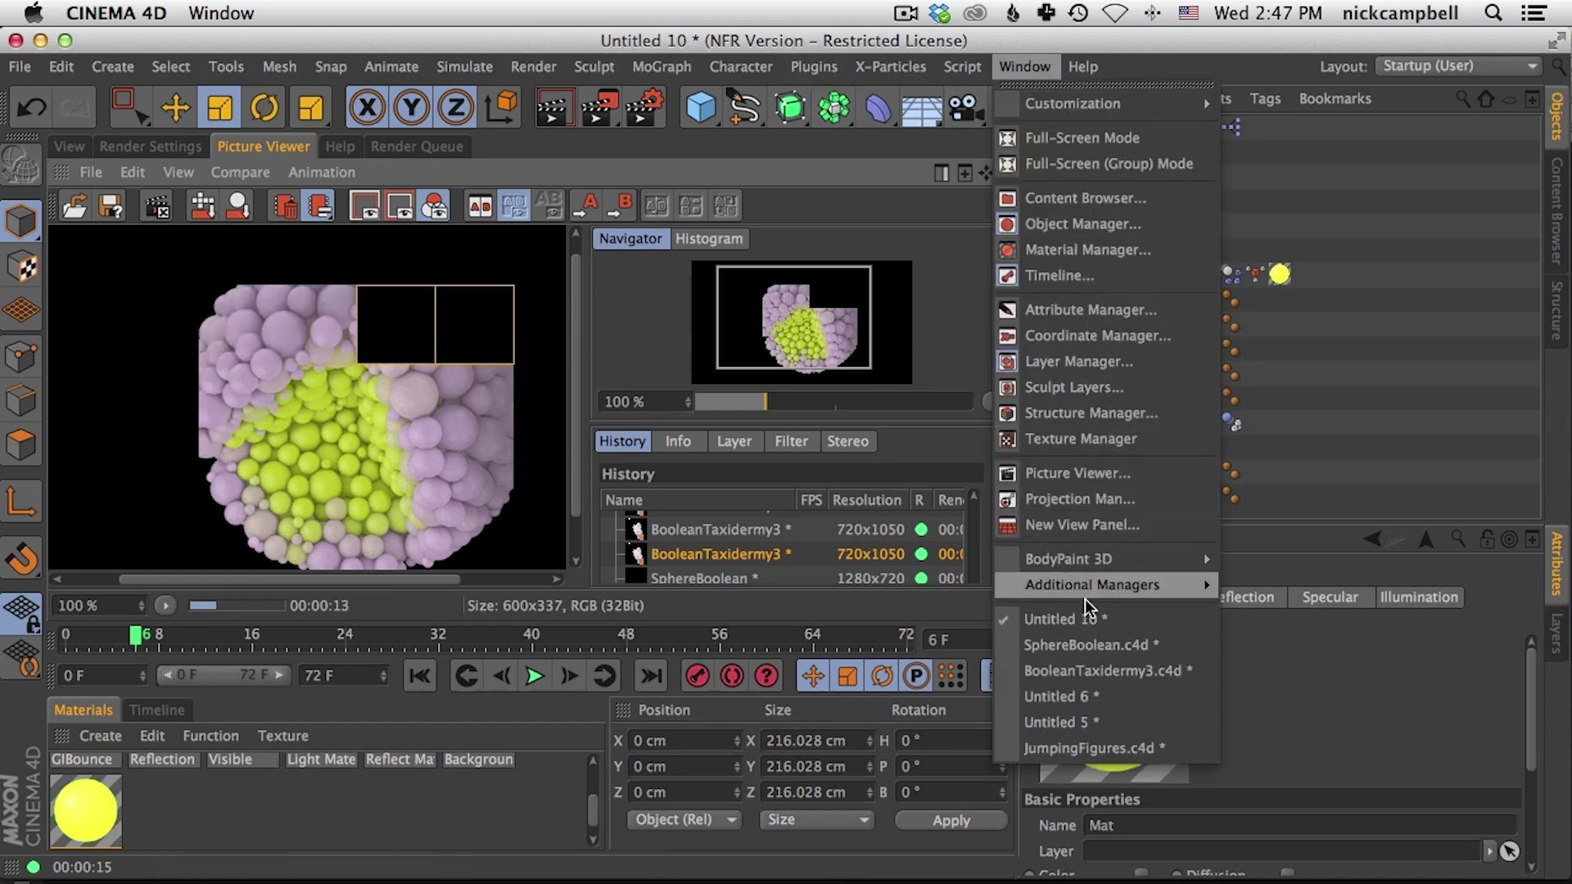
left_click(1089, 671)
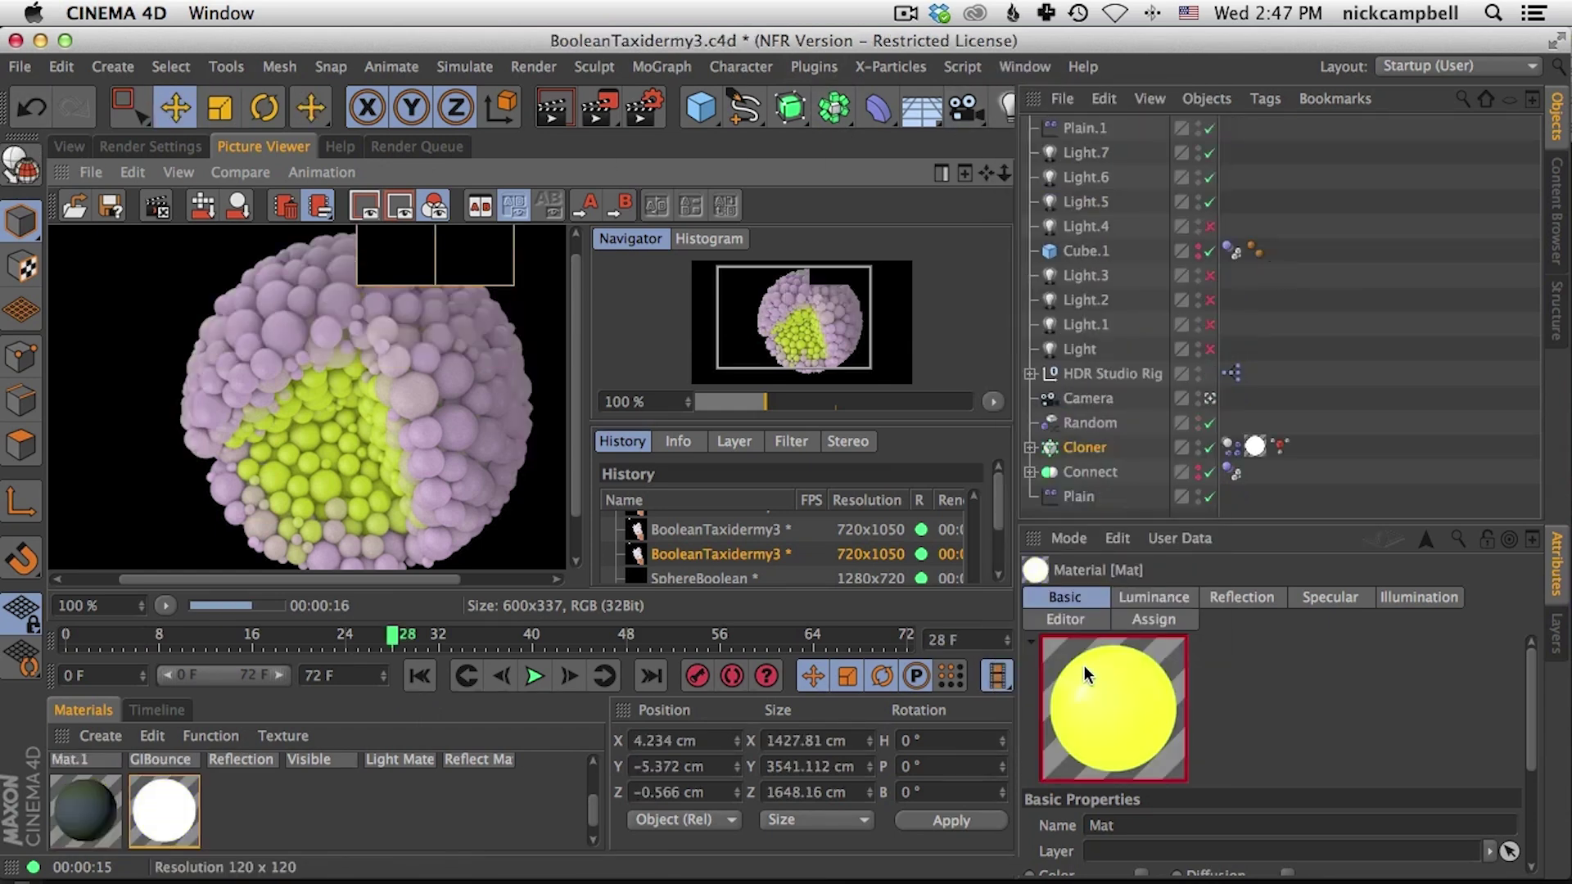
left_click(72, 147)
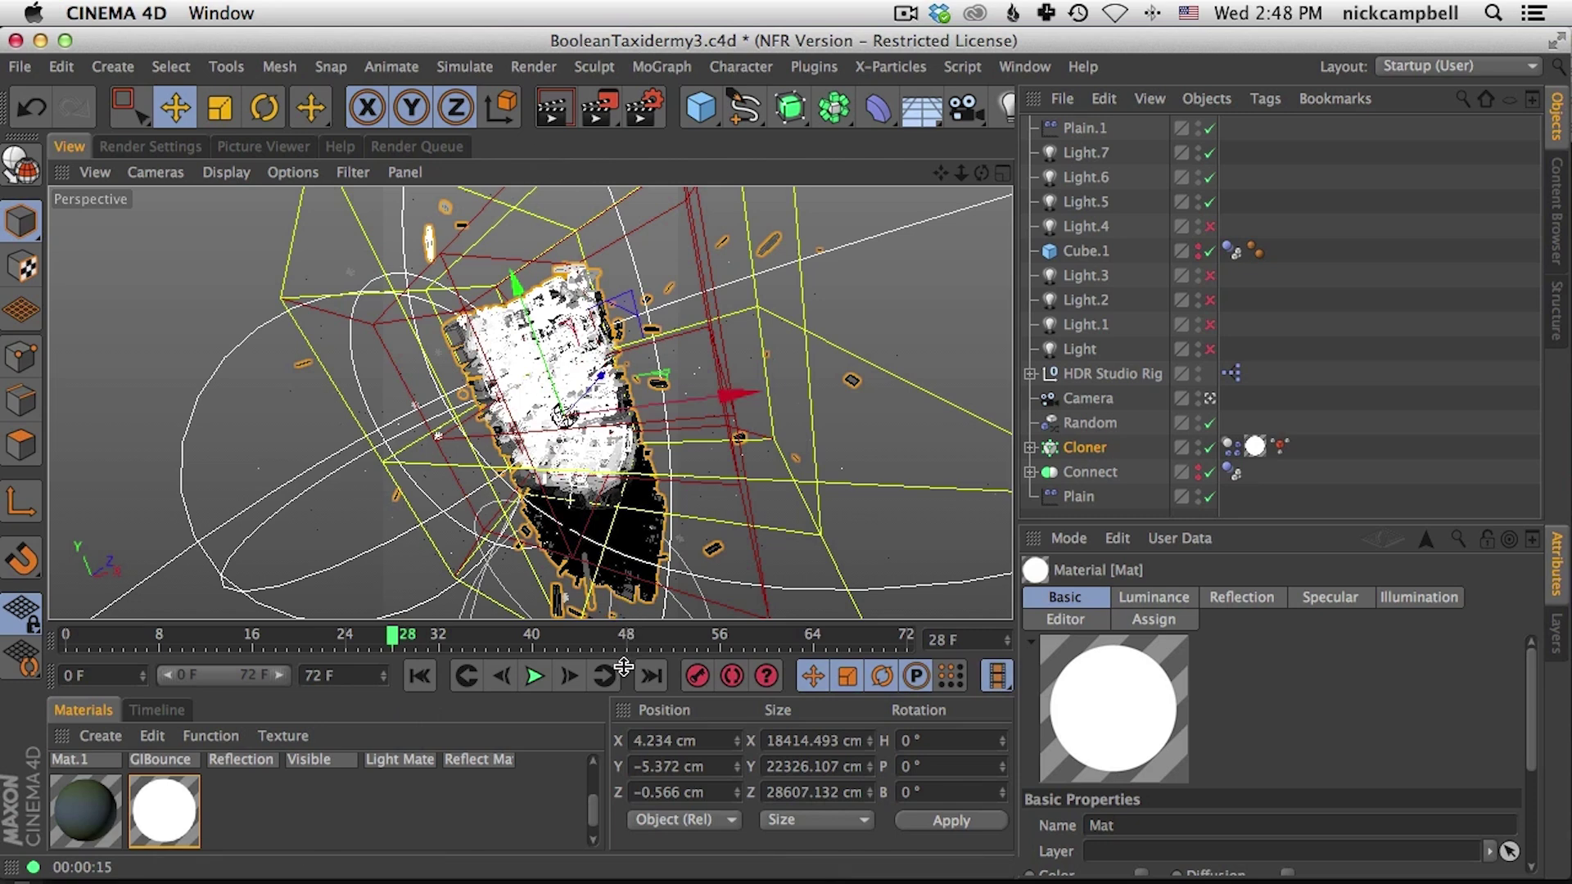
left_click(554, 113)
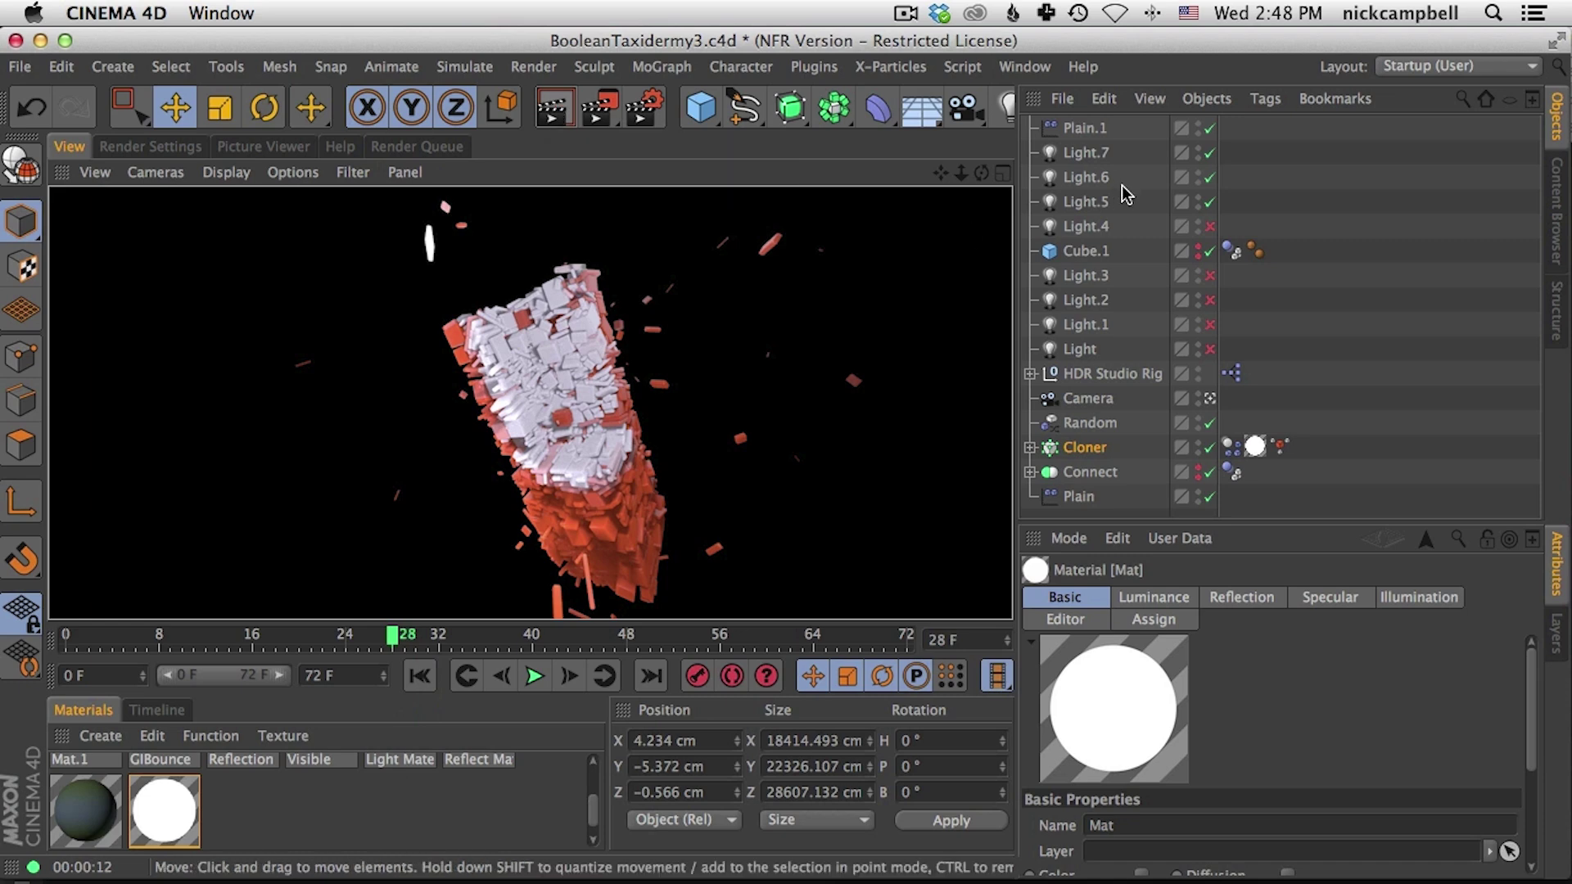
Step: Examine the falloffs of both Plain effectors, Cube.1's size and dynamics collision settings, and the Cloner's object distribution and count
left_click(1076, 129)
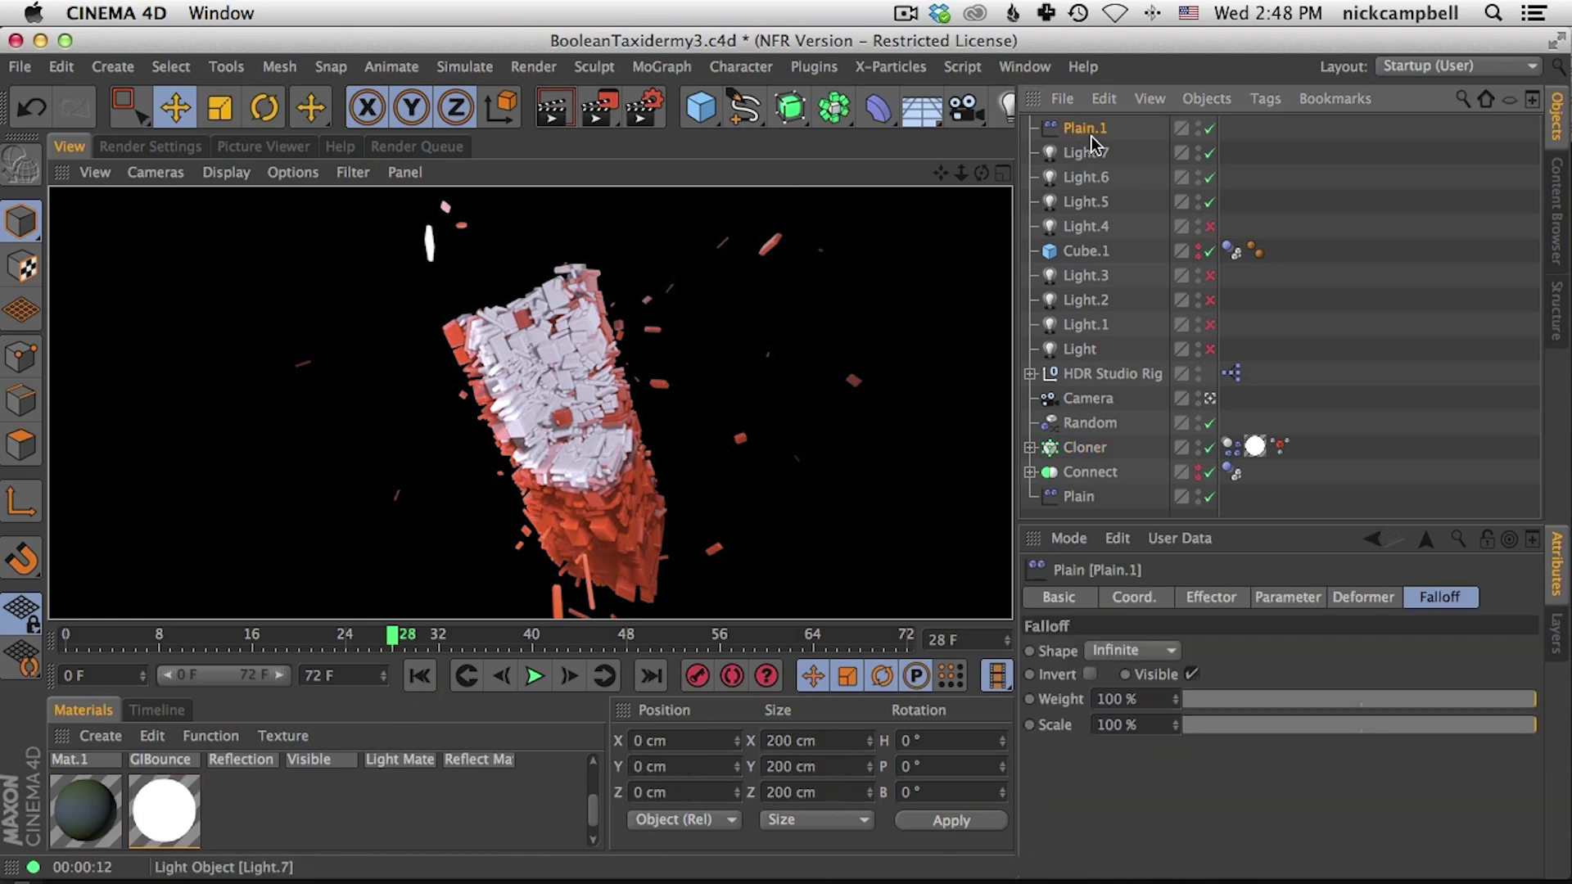
left_click(1450, 602)
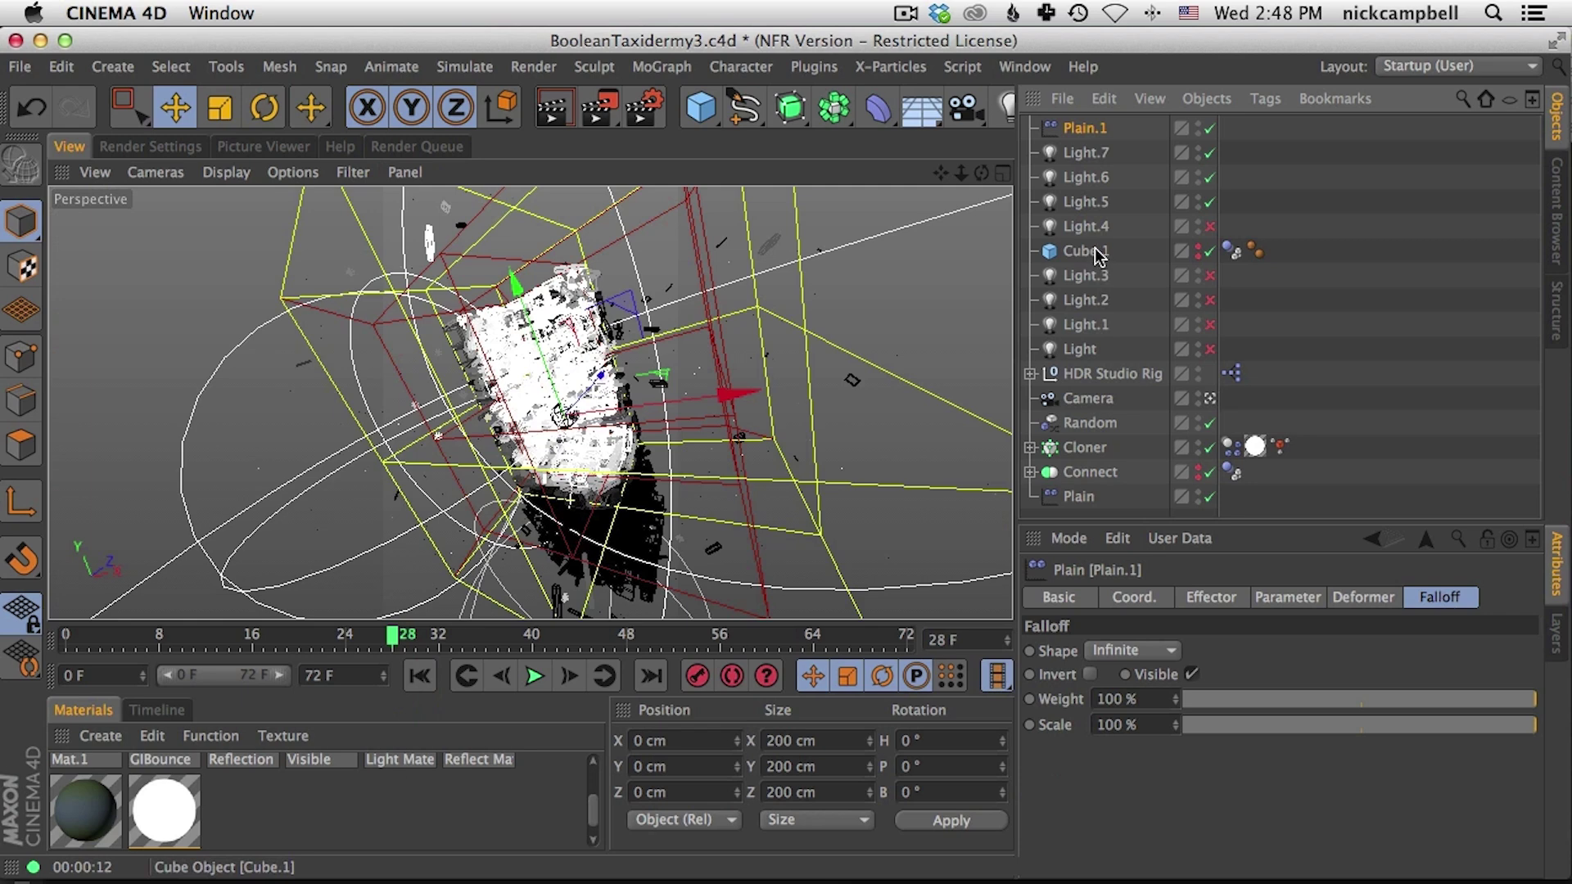
left_click(1079, 497)
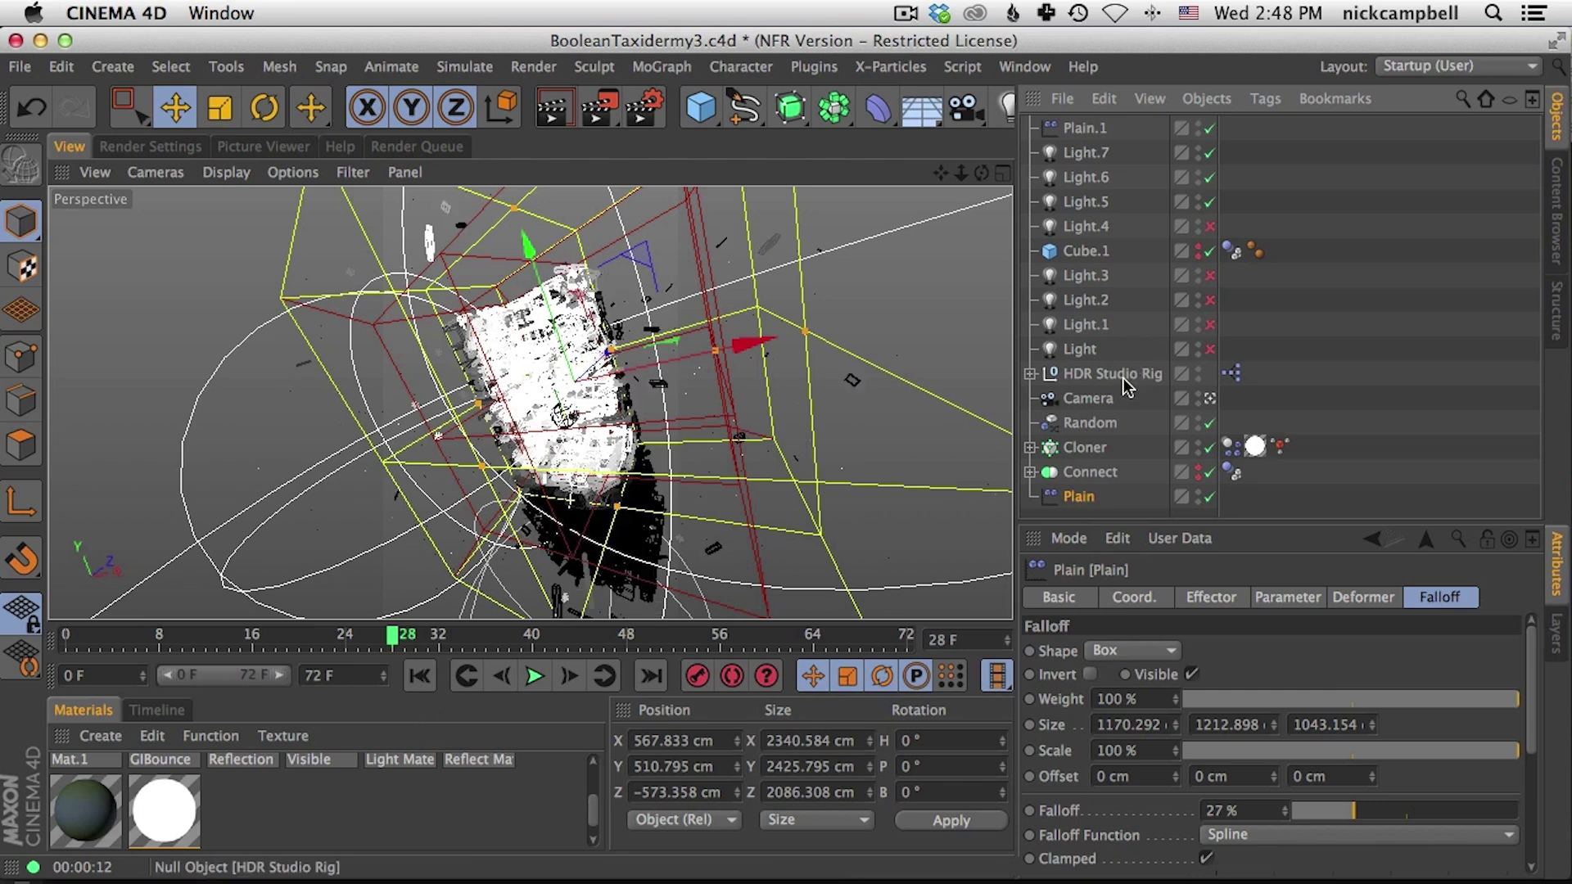
left_click(1085, 254)
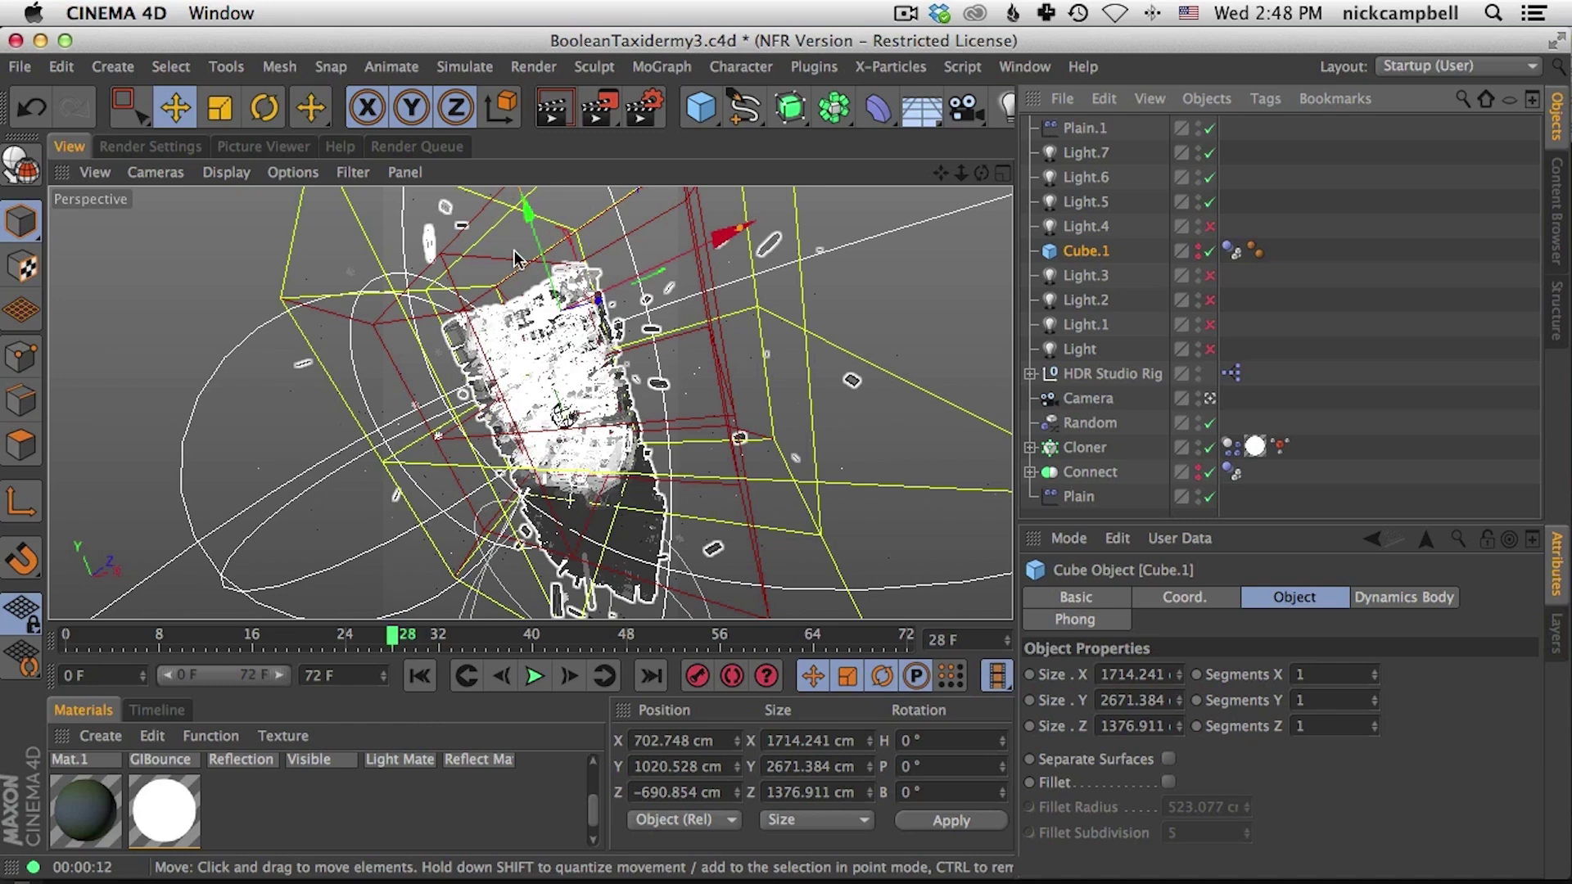
left_click(1233, 251)
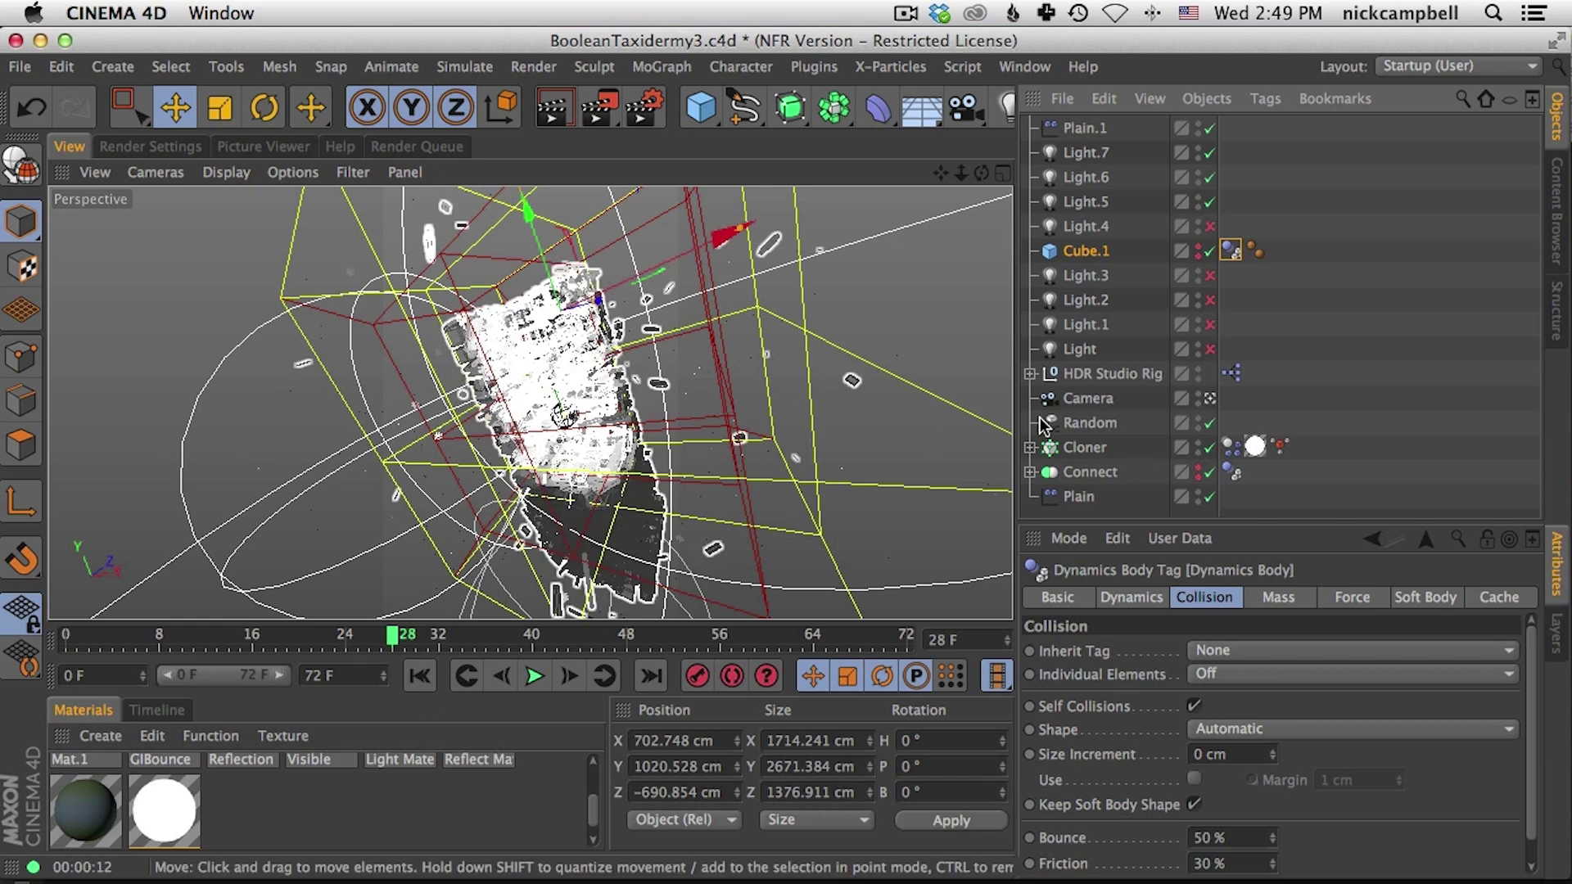
left_click(1085, 448)
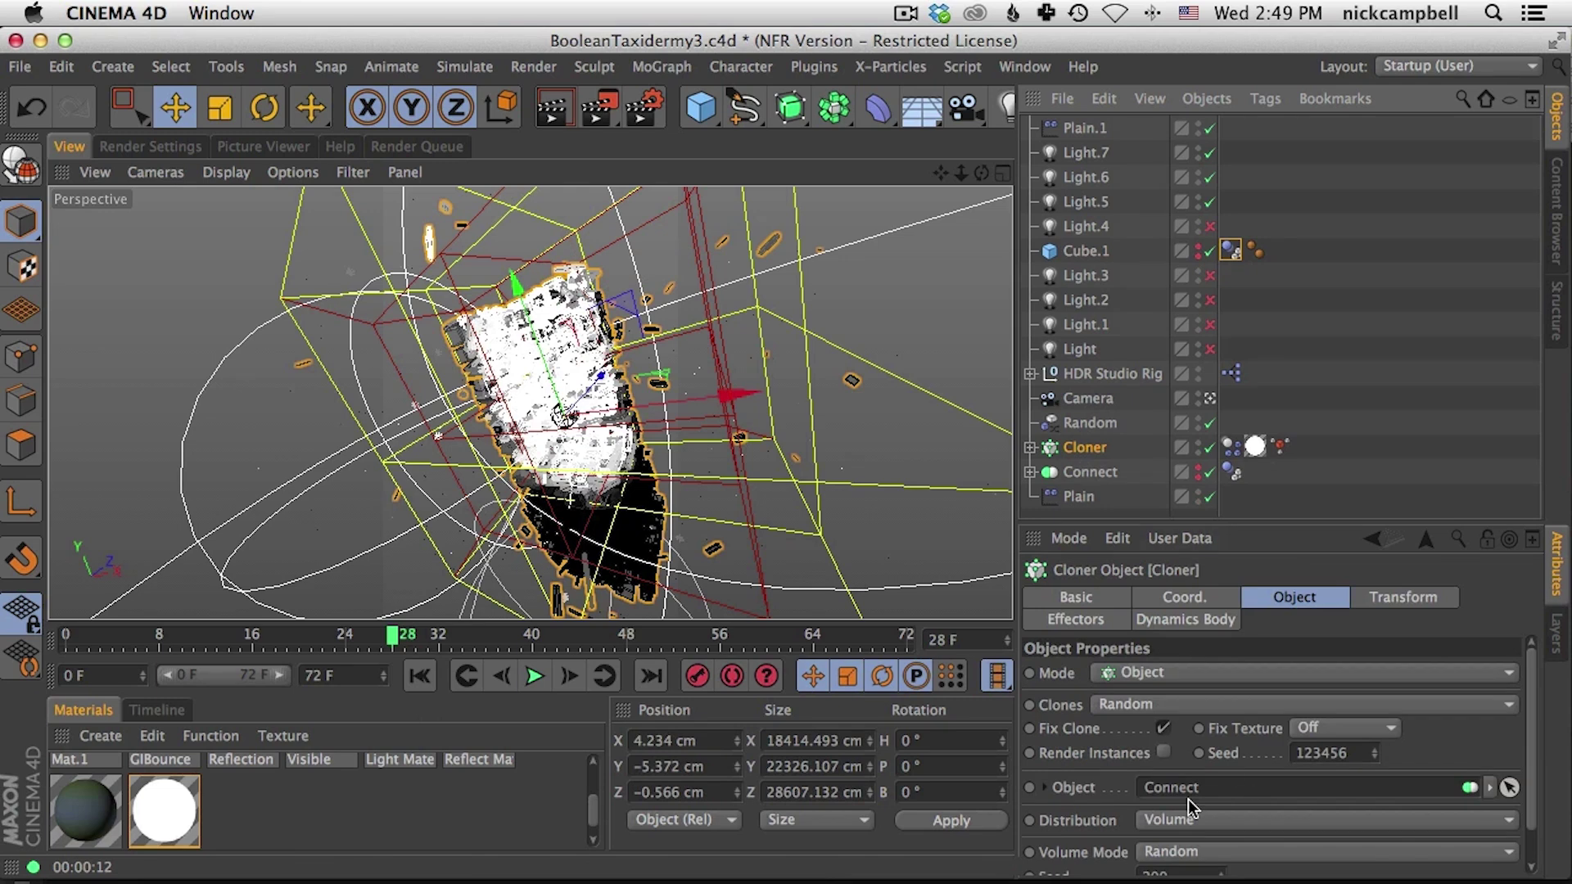
scroll(1527, 659, "down", 2)
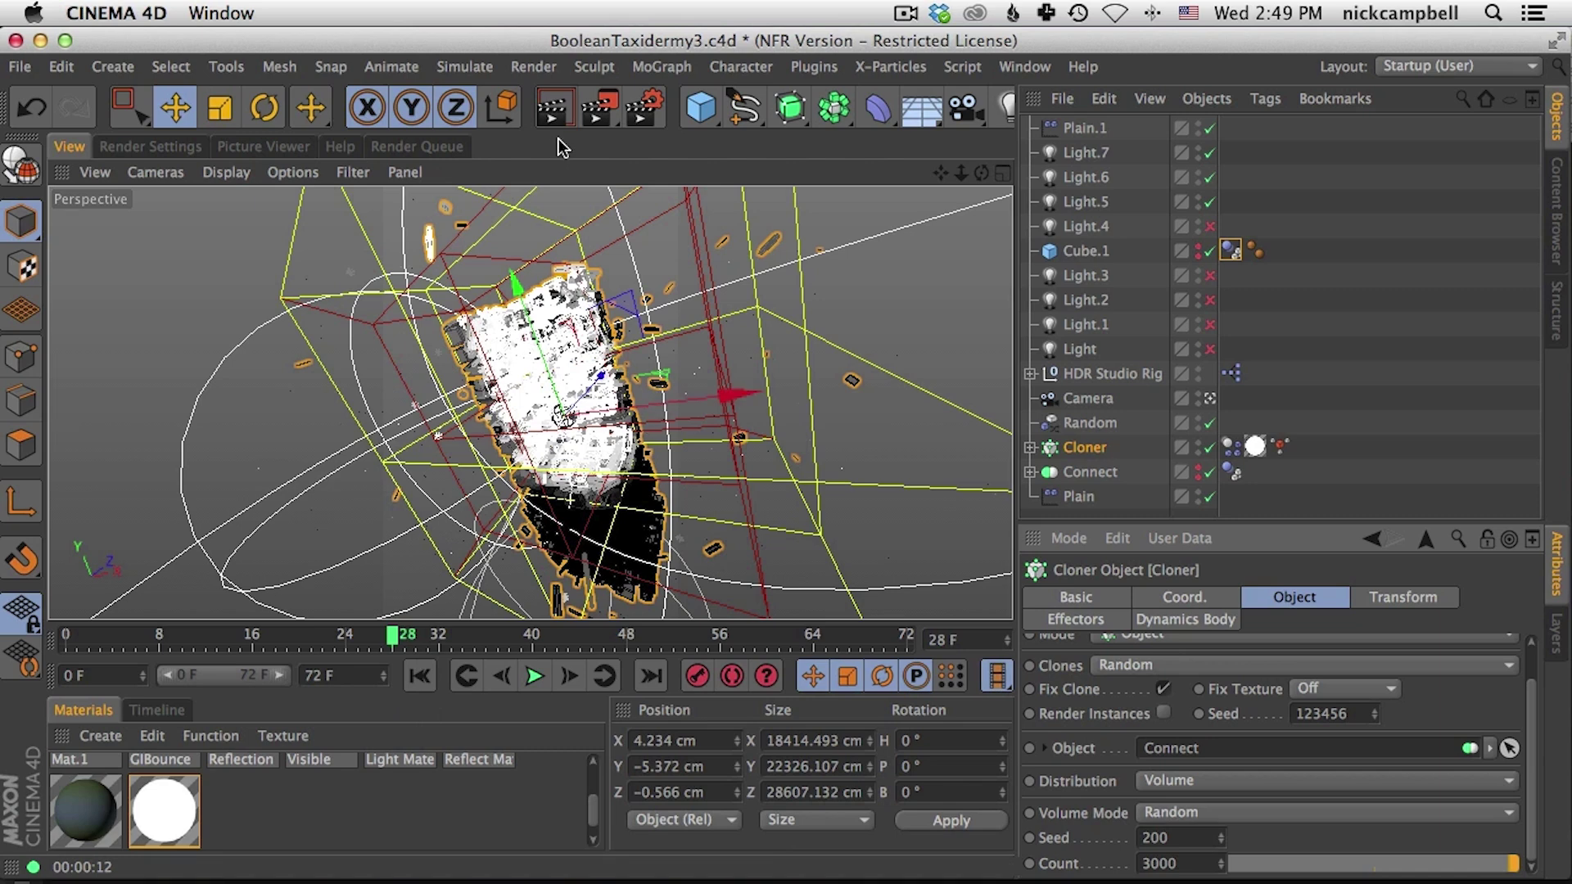
Step: Advance the block simulation to frame 30 and render the perspective view
key("g")
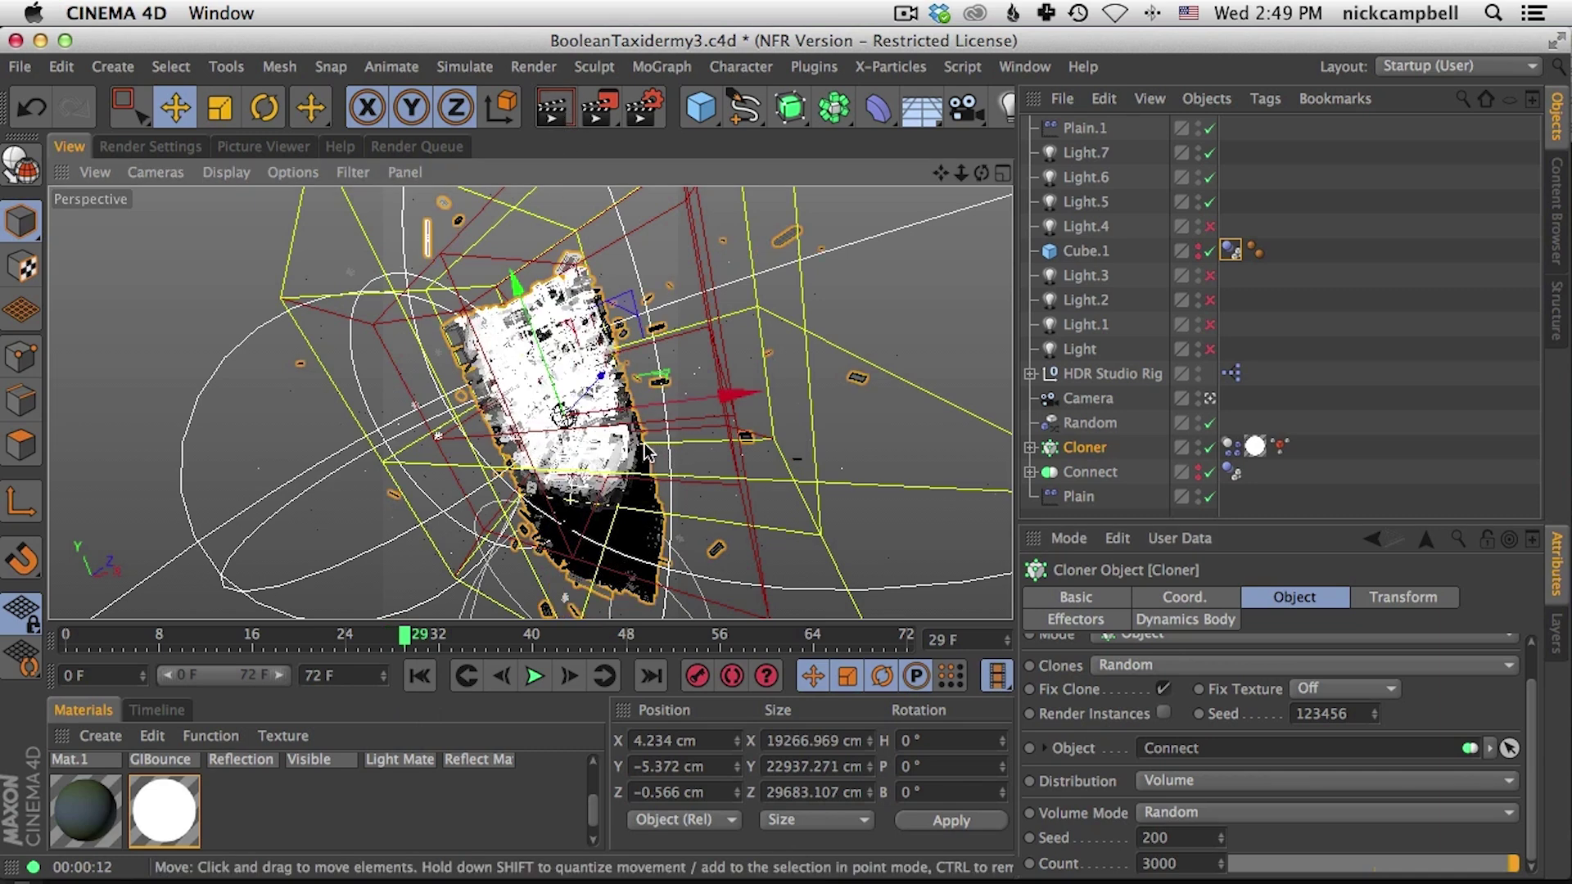
key("g")
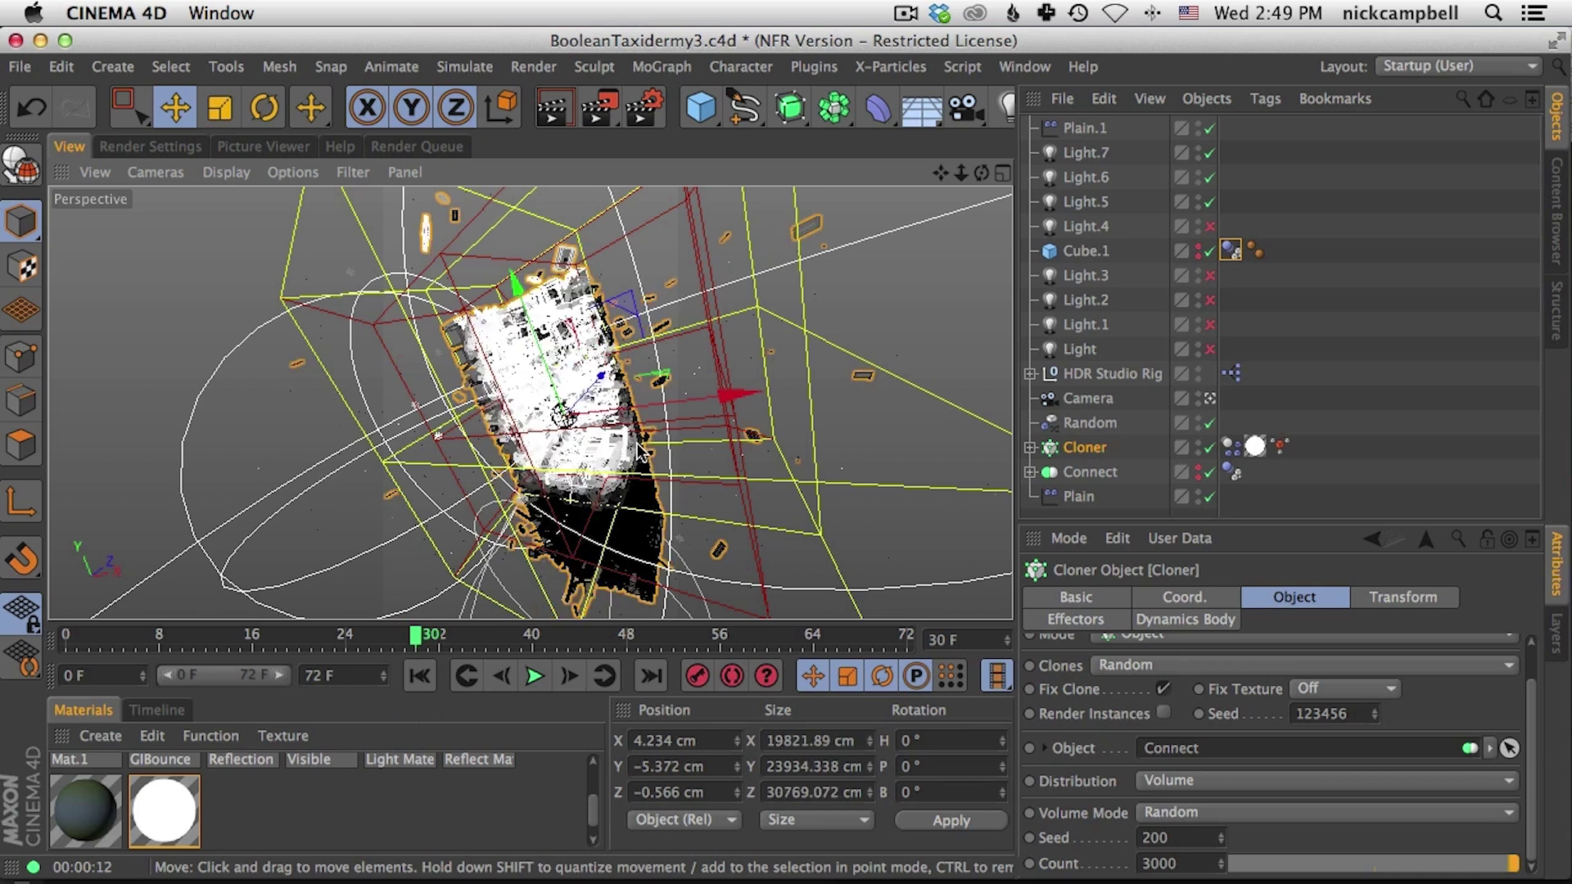
left_click(552, 109)
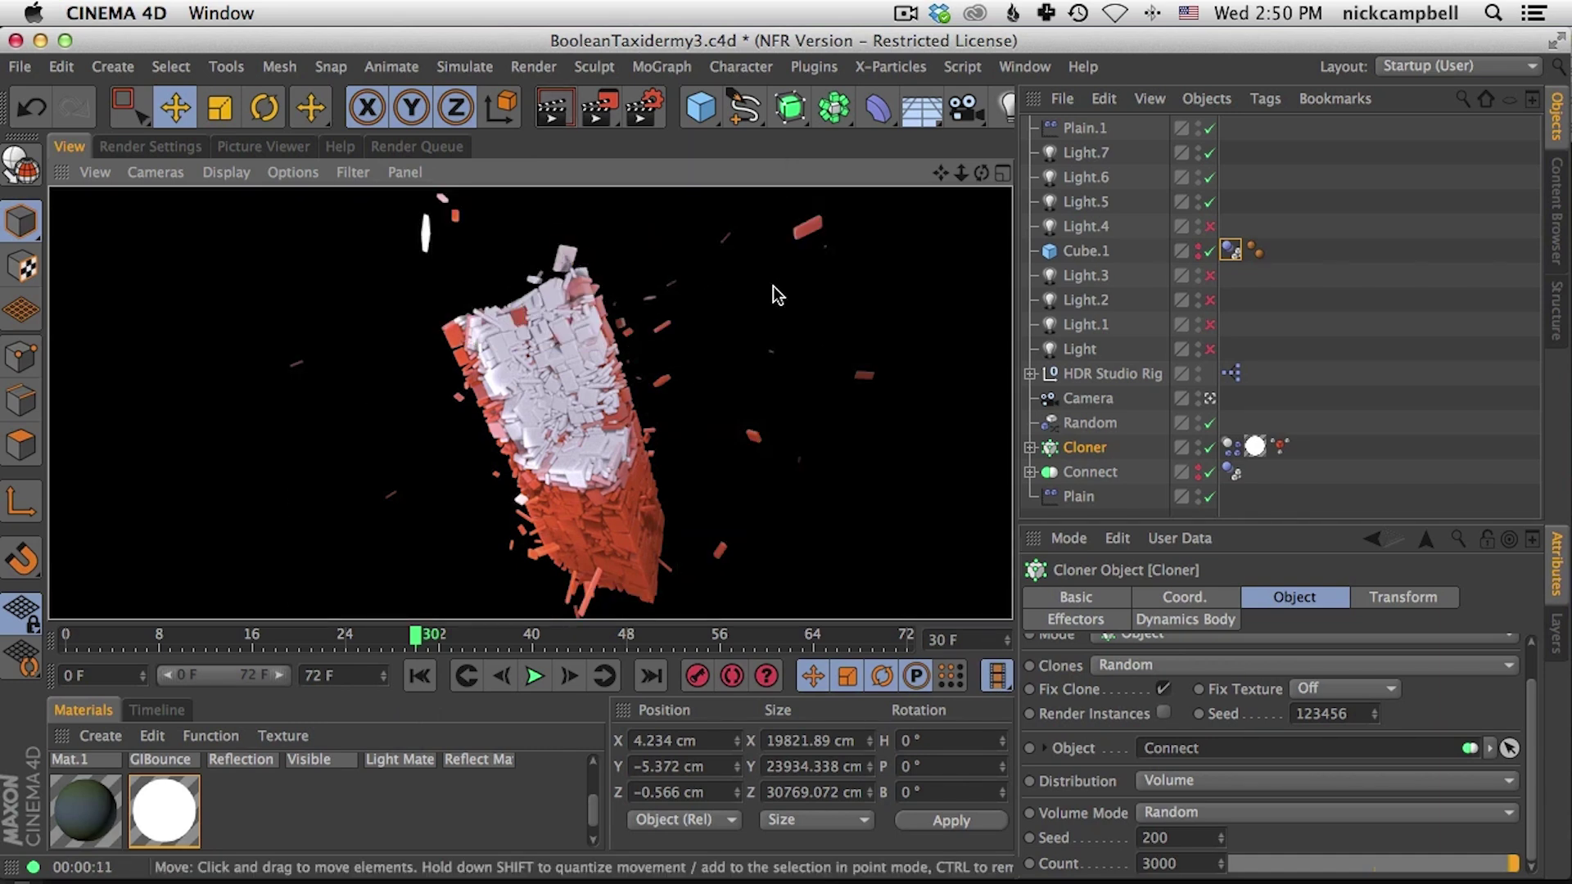
Step: Save the finished sphere cluster render from the Picture Viewer as SPheres.tif in the zeitguised folder
key("super+Tab")
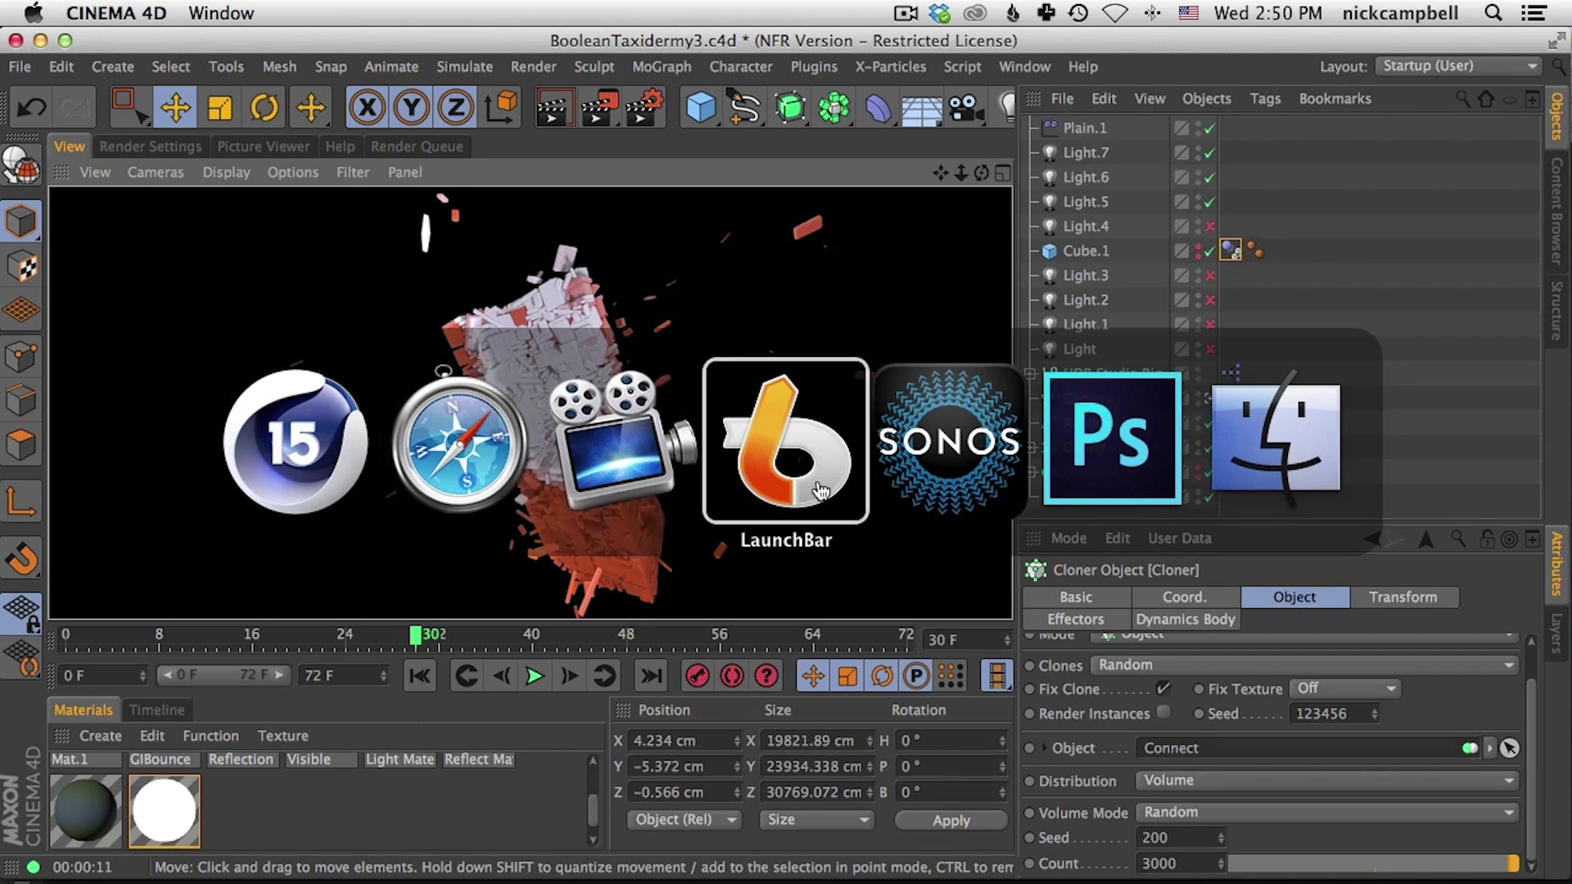
left_click(343, 469)
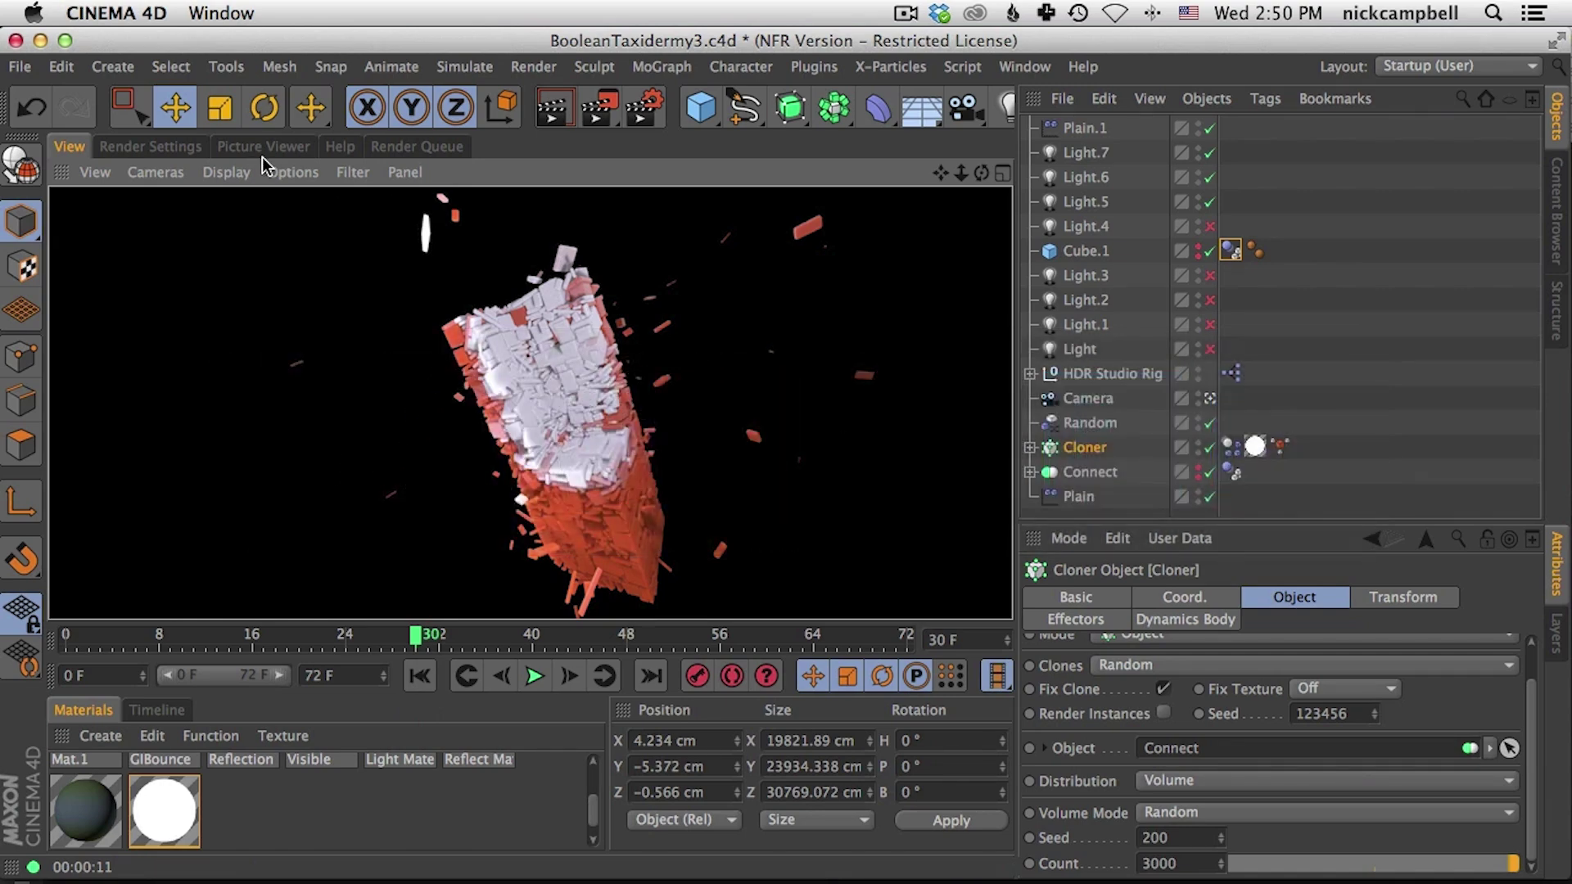
left_click(287, 152)
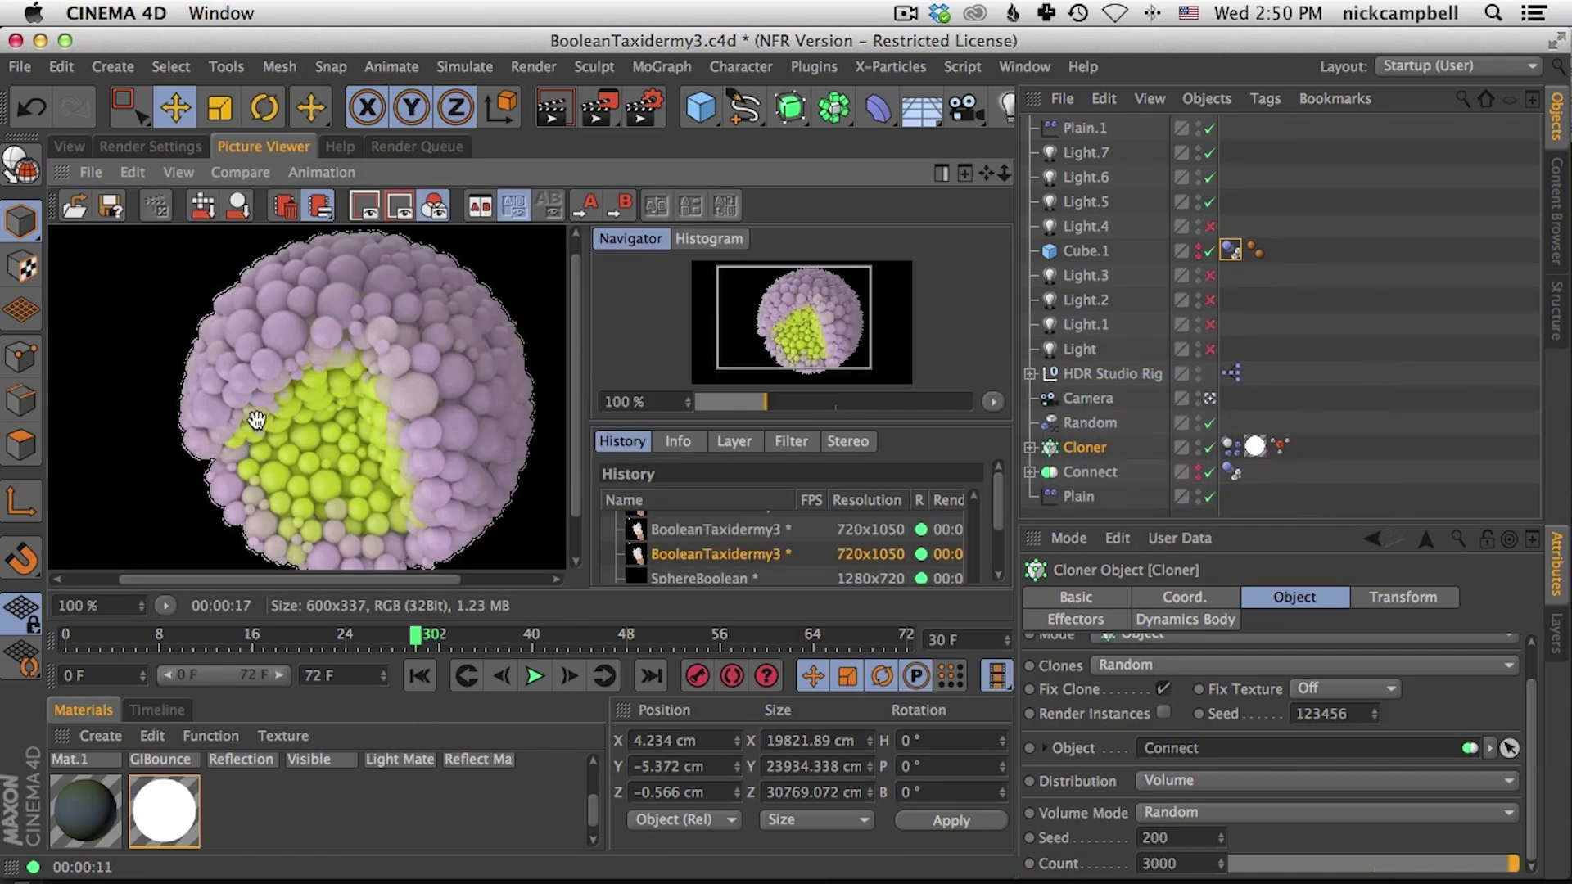
left_click(86, 177)
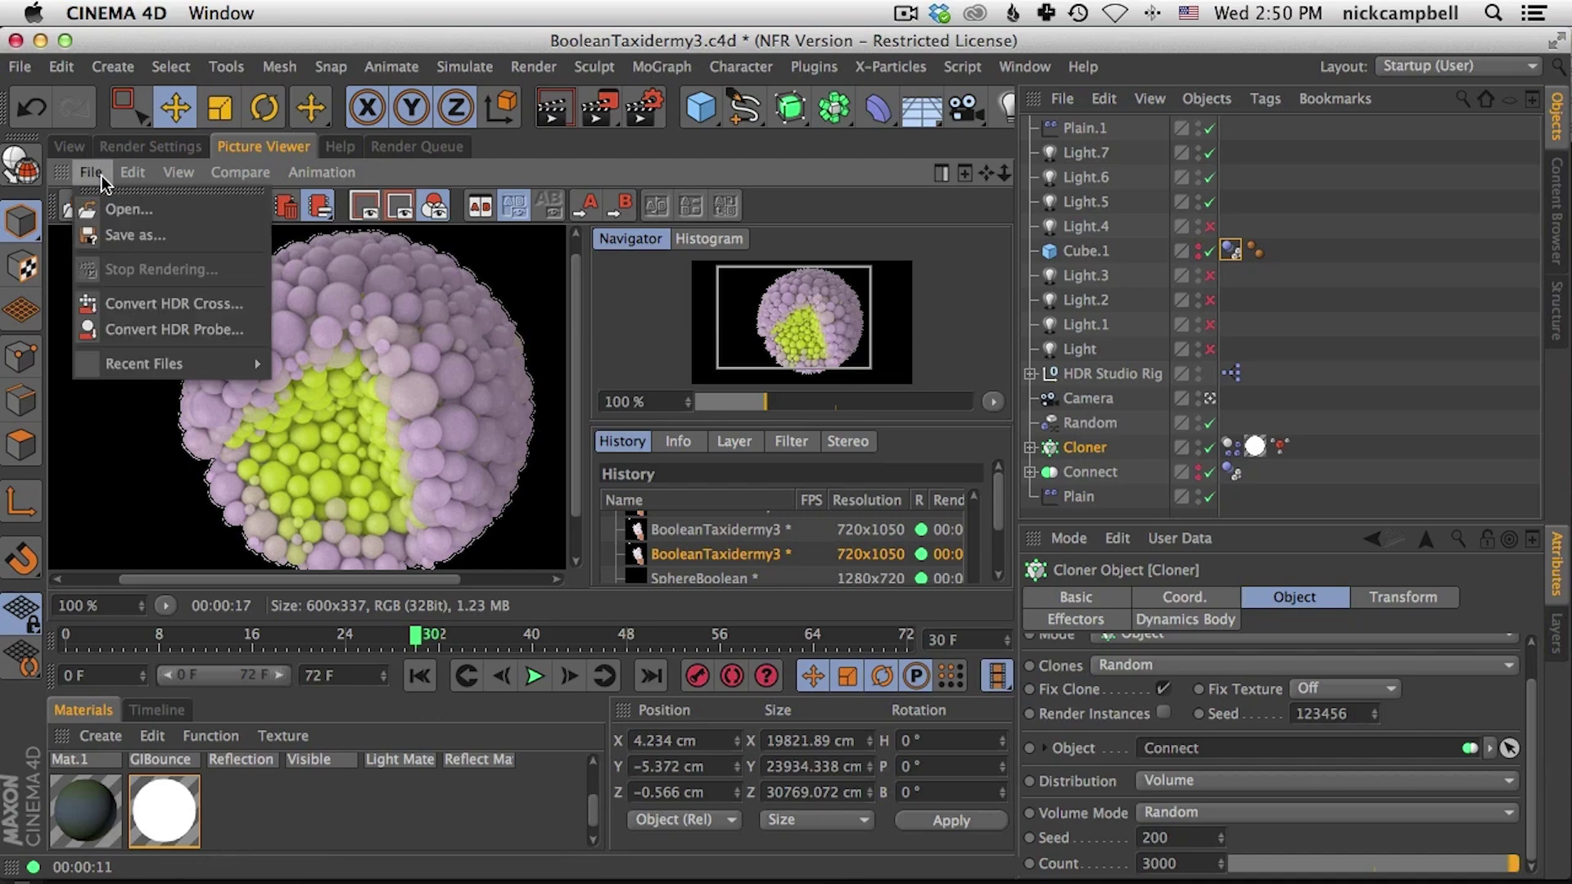
left_click(123, 232)
left_click(234, 506)
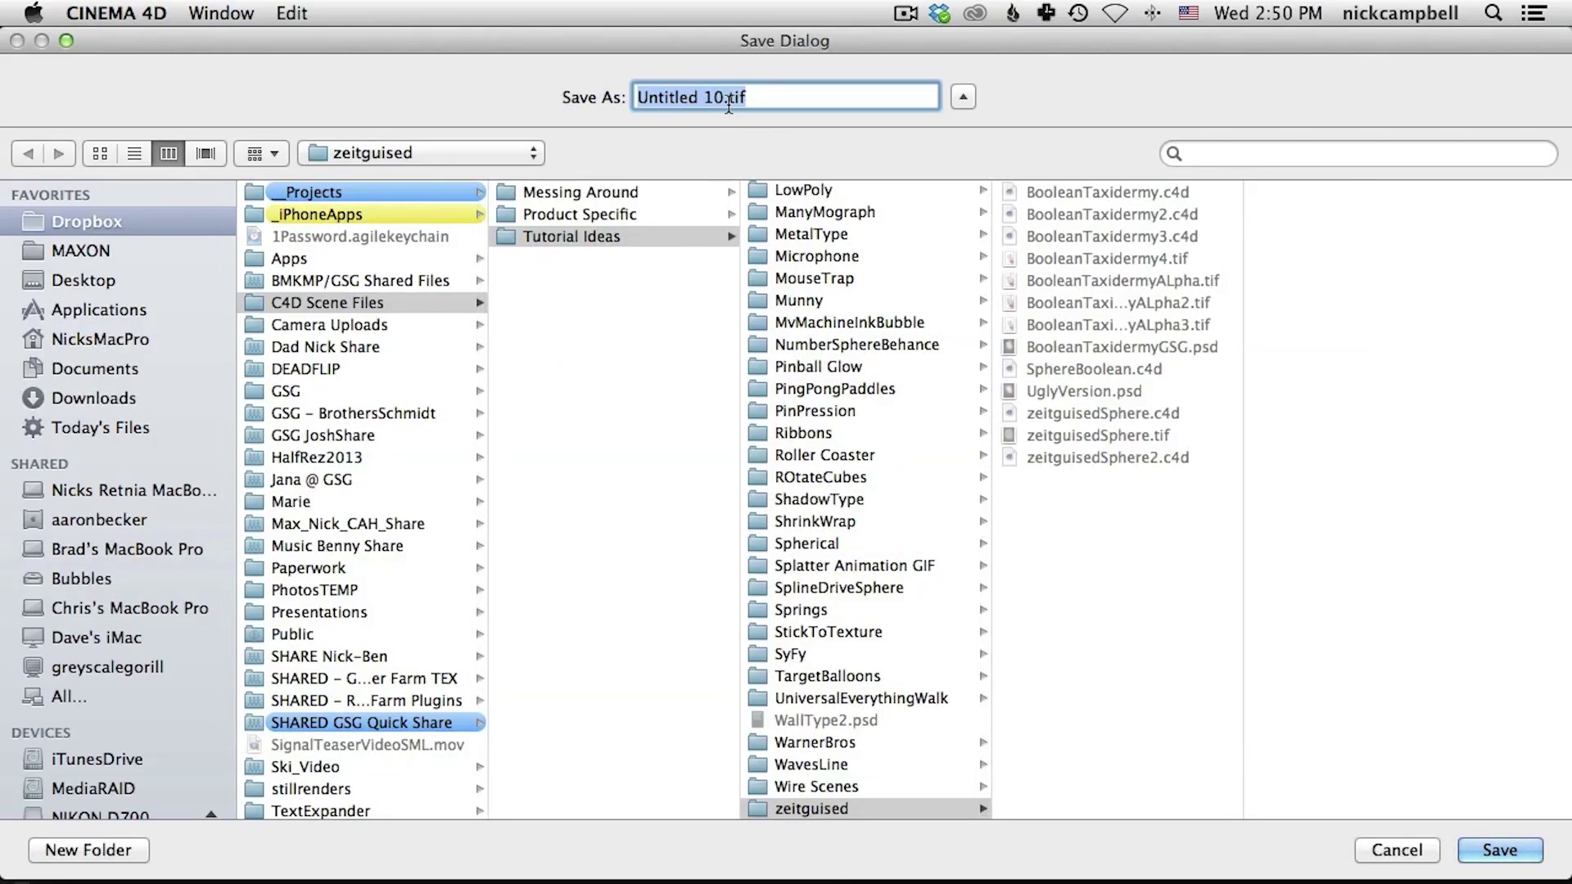
type("SPhere")
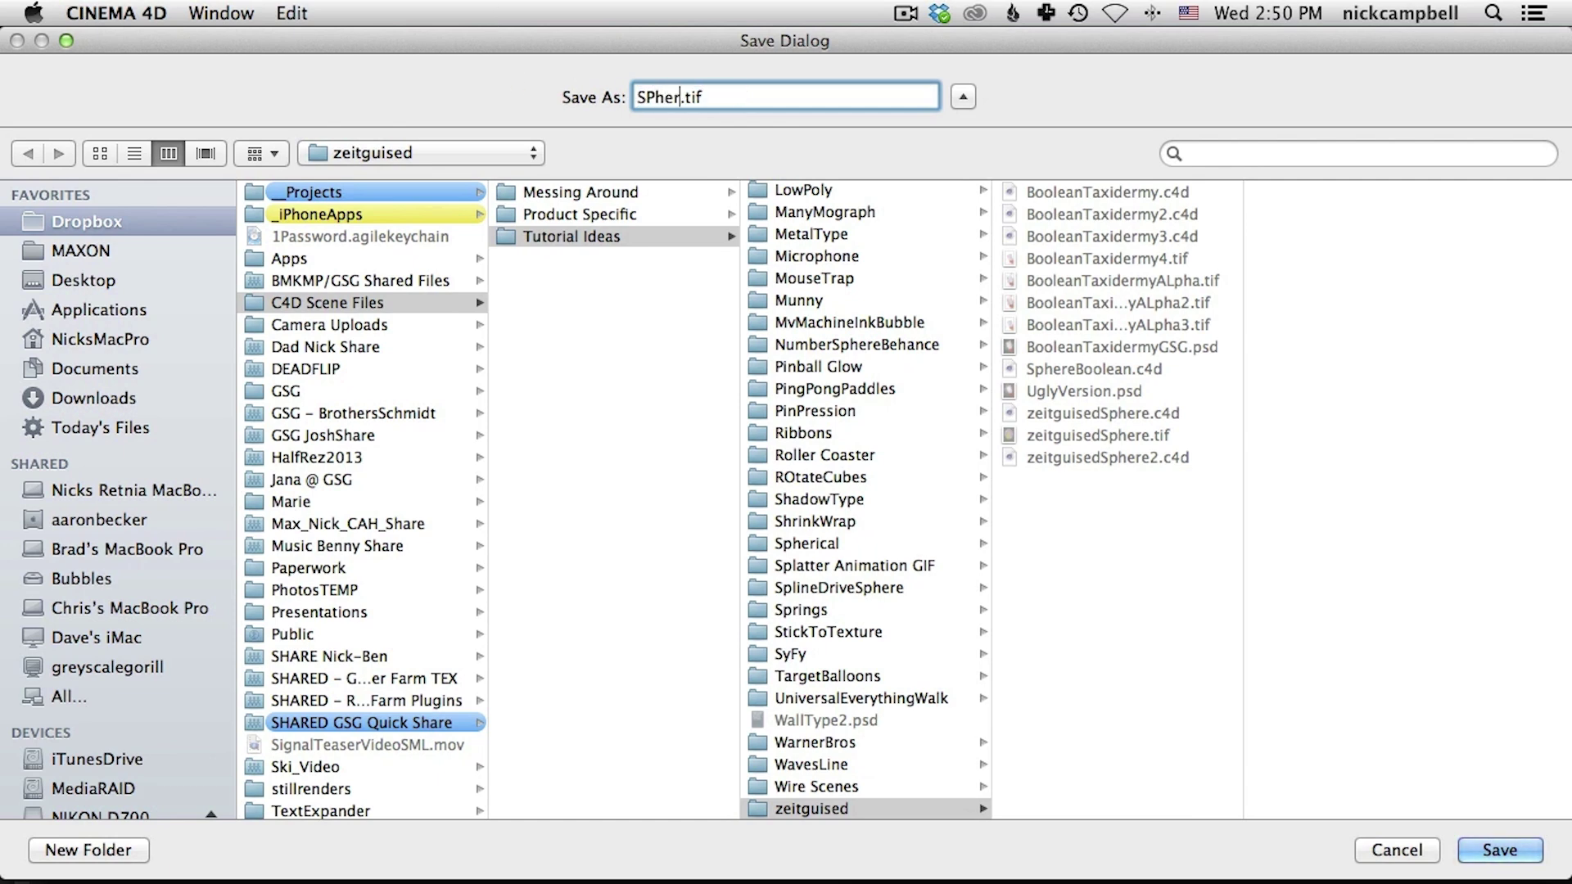
key("Return")
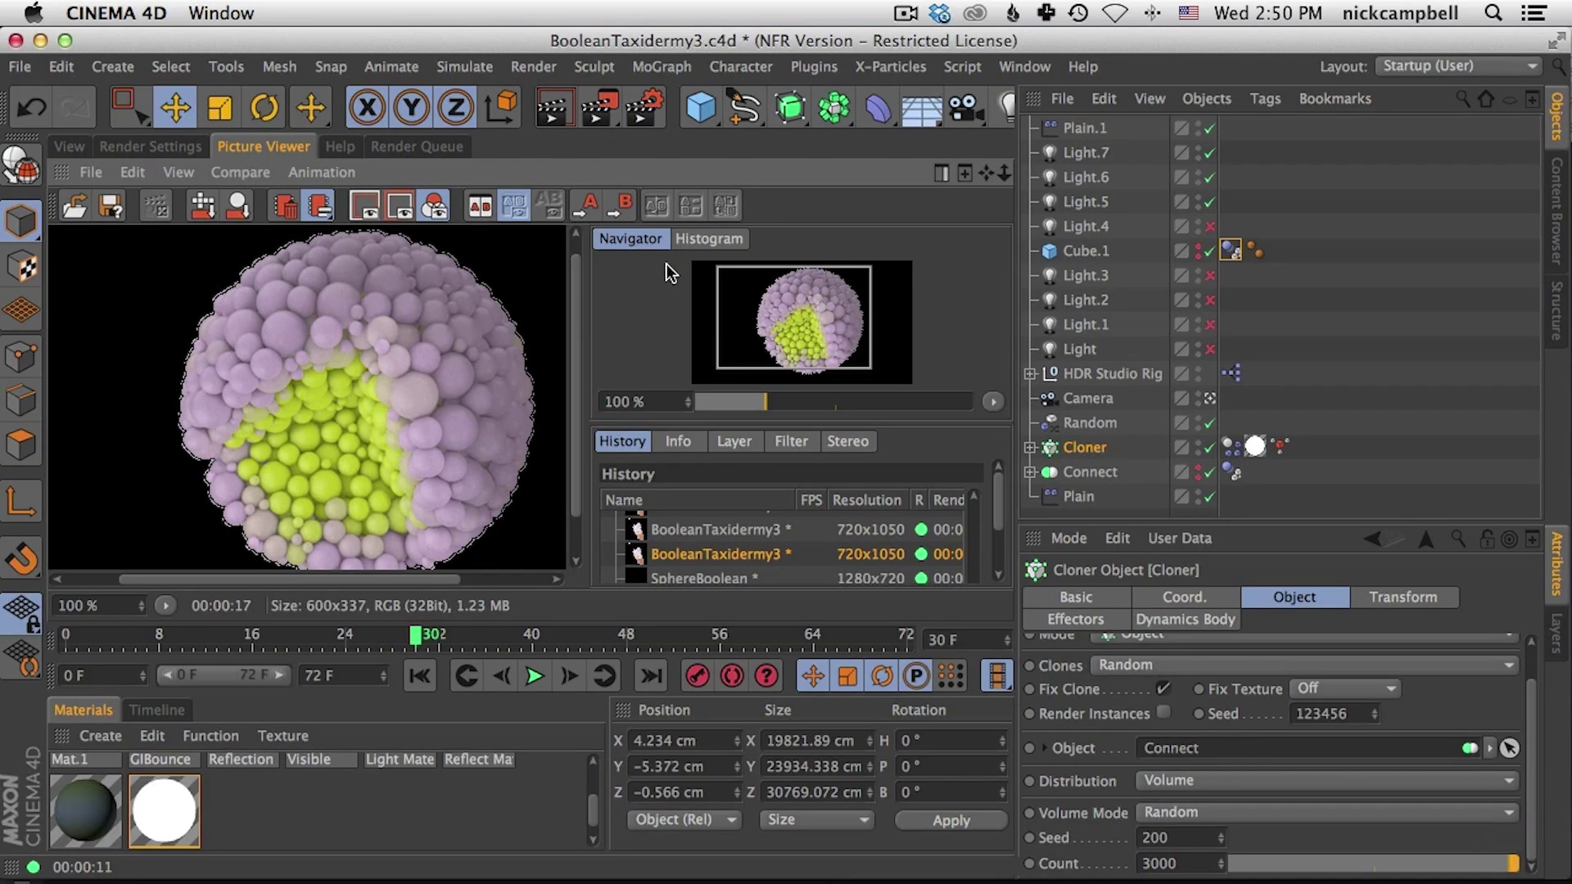
Step: Switch to Photoshop, open SPheres.tif from the zeitguised folder, and fit the application window to the screen
key("super+Tab")
left_click(1073, 463)
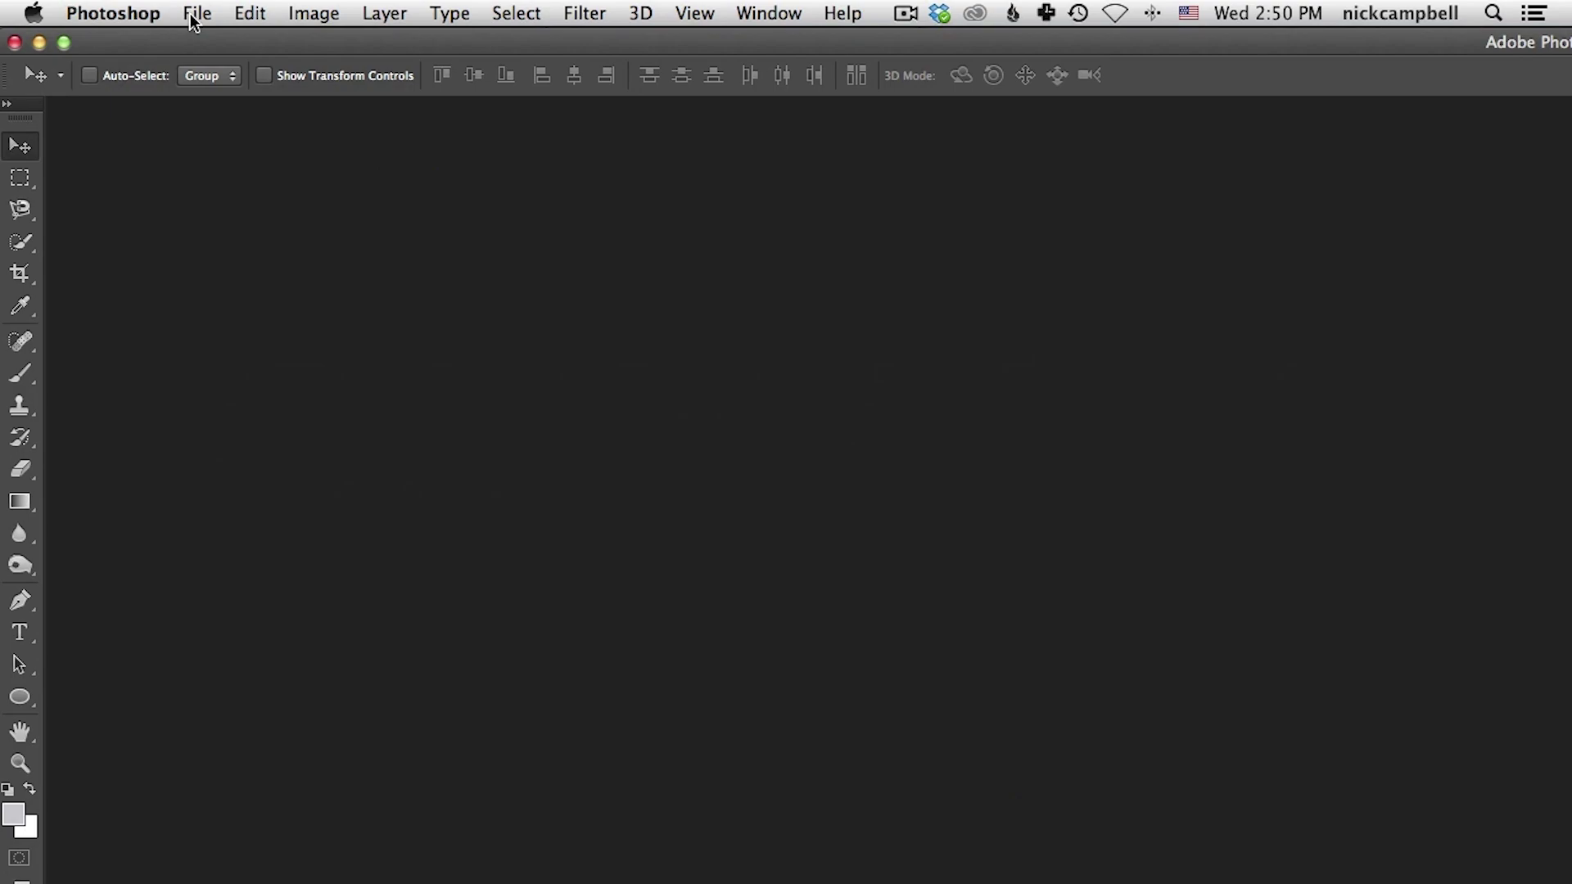
left_click(197, 13)
left_click(205, 65)
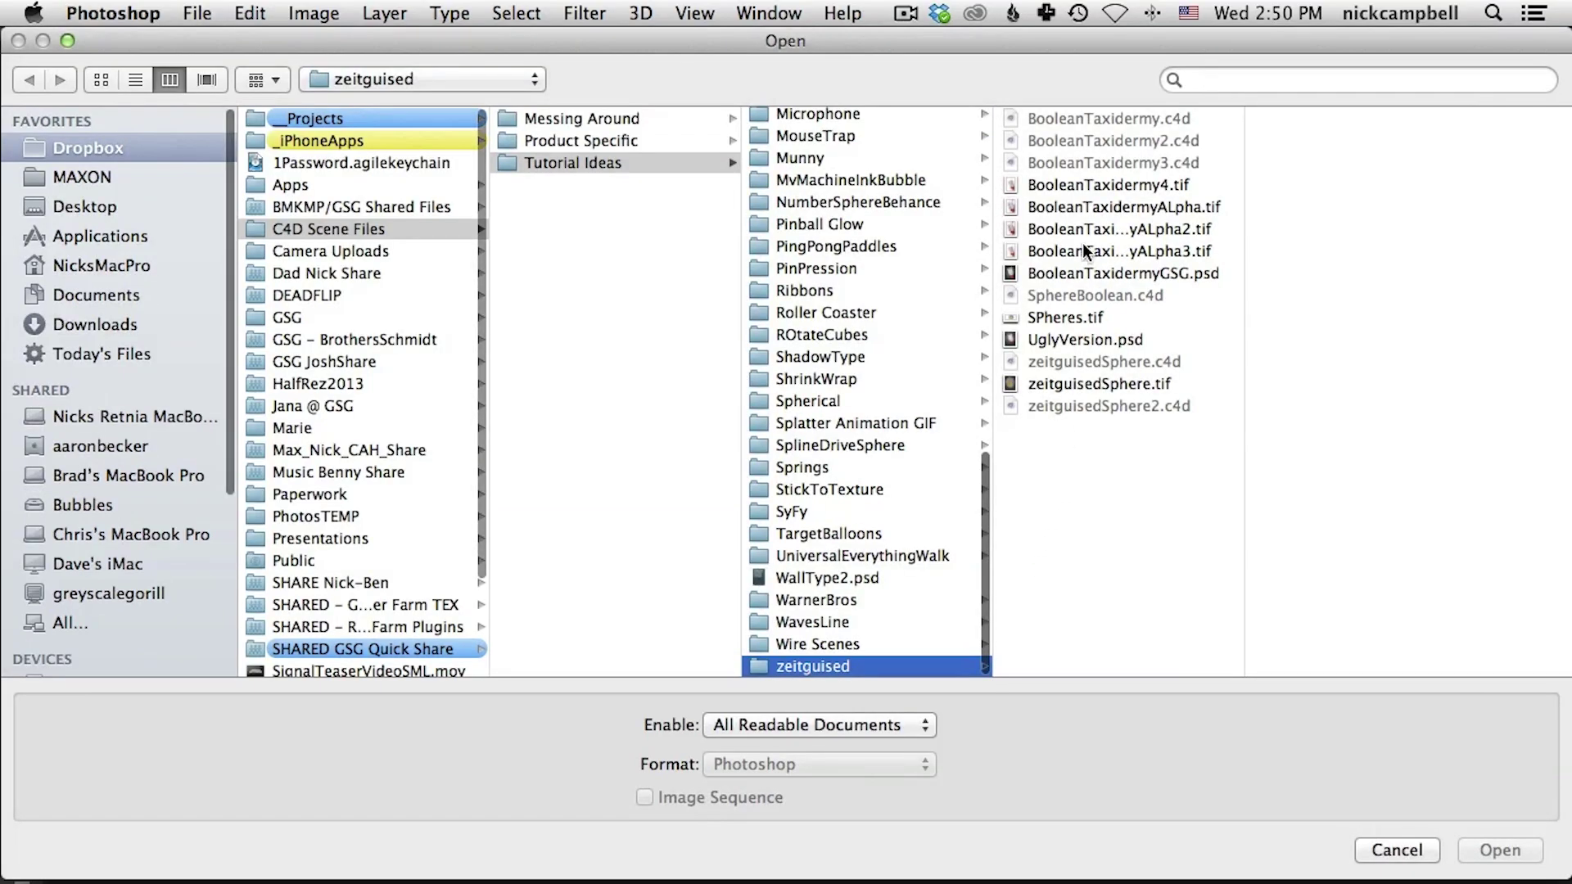
left_click(1073, 316)
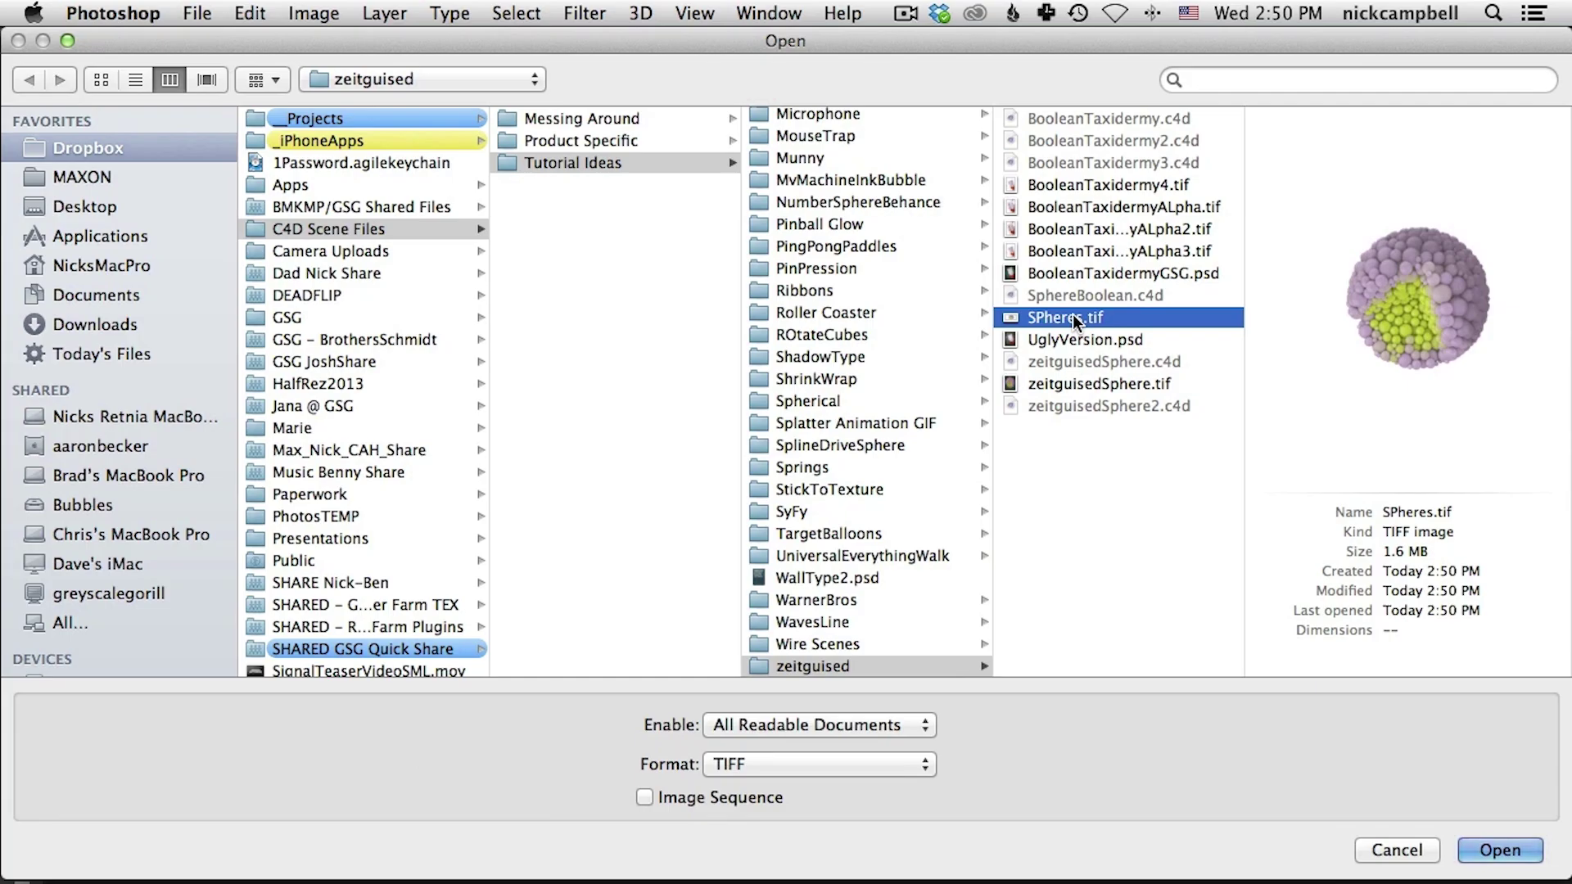
key("Return")
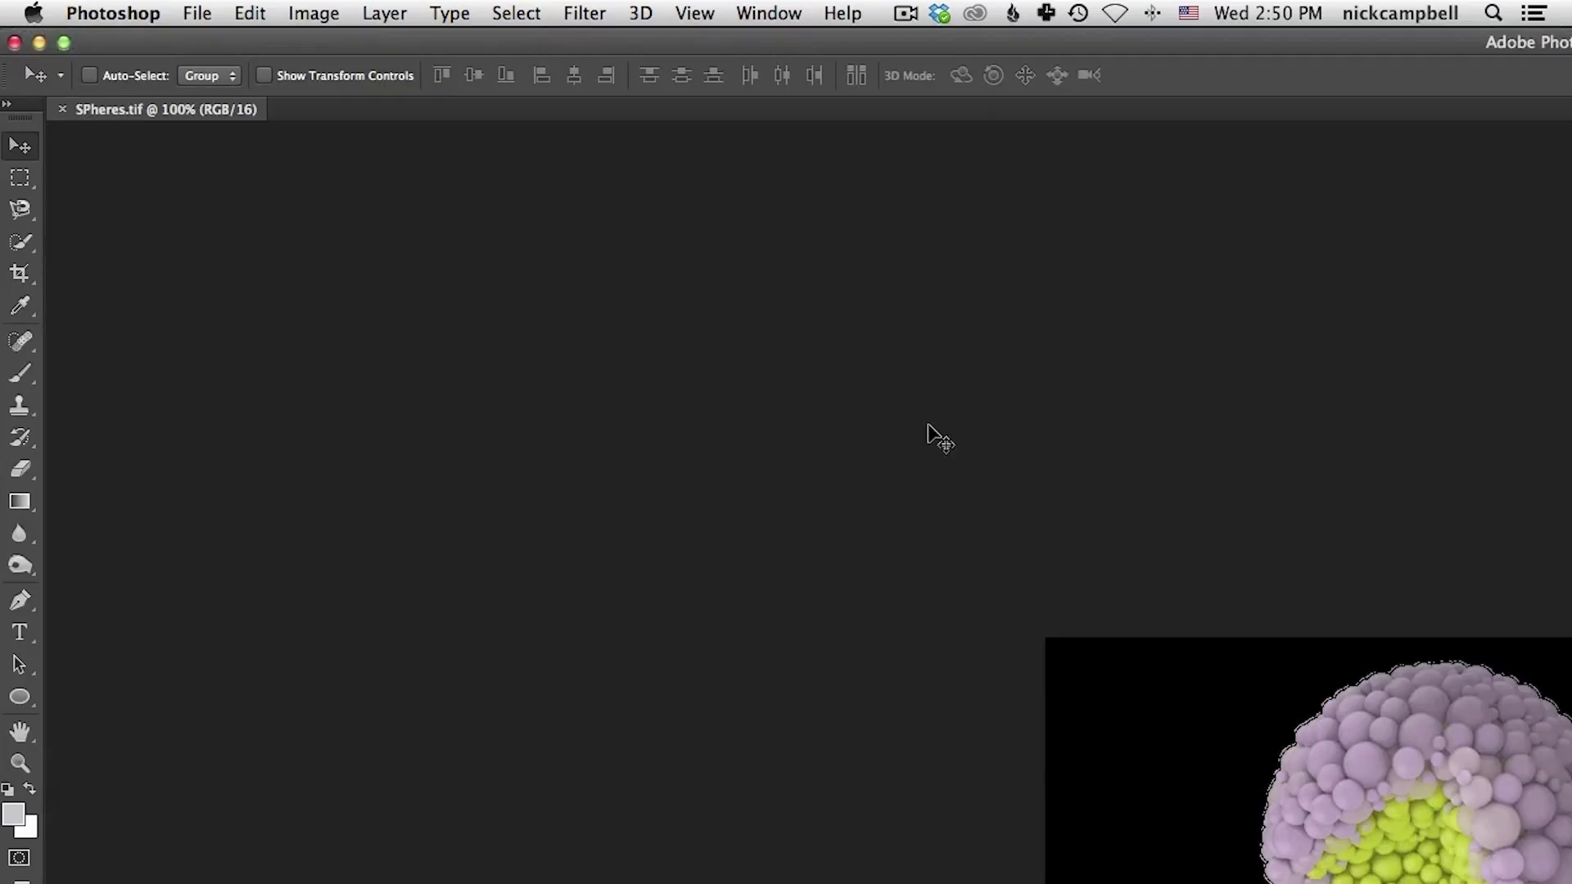
left_click(65, 43)
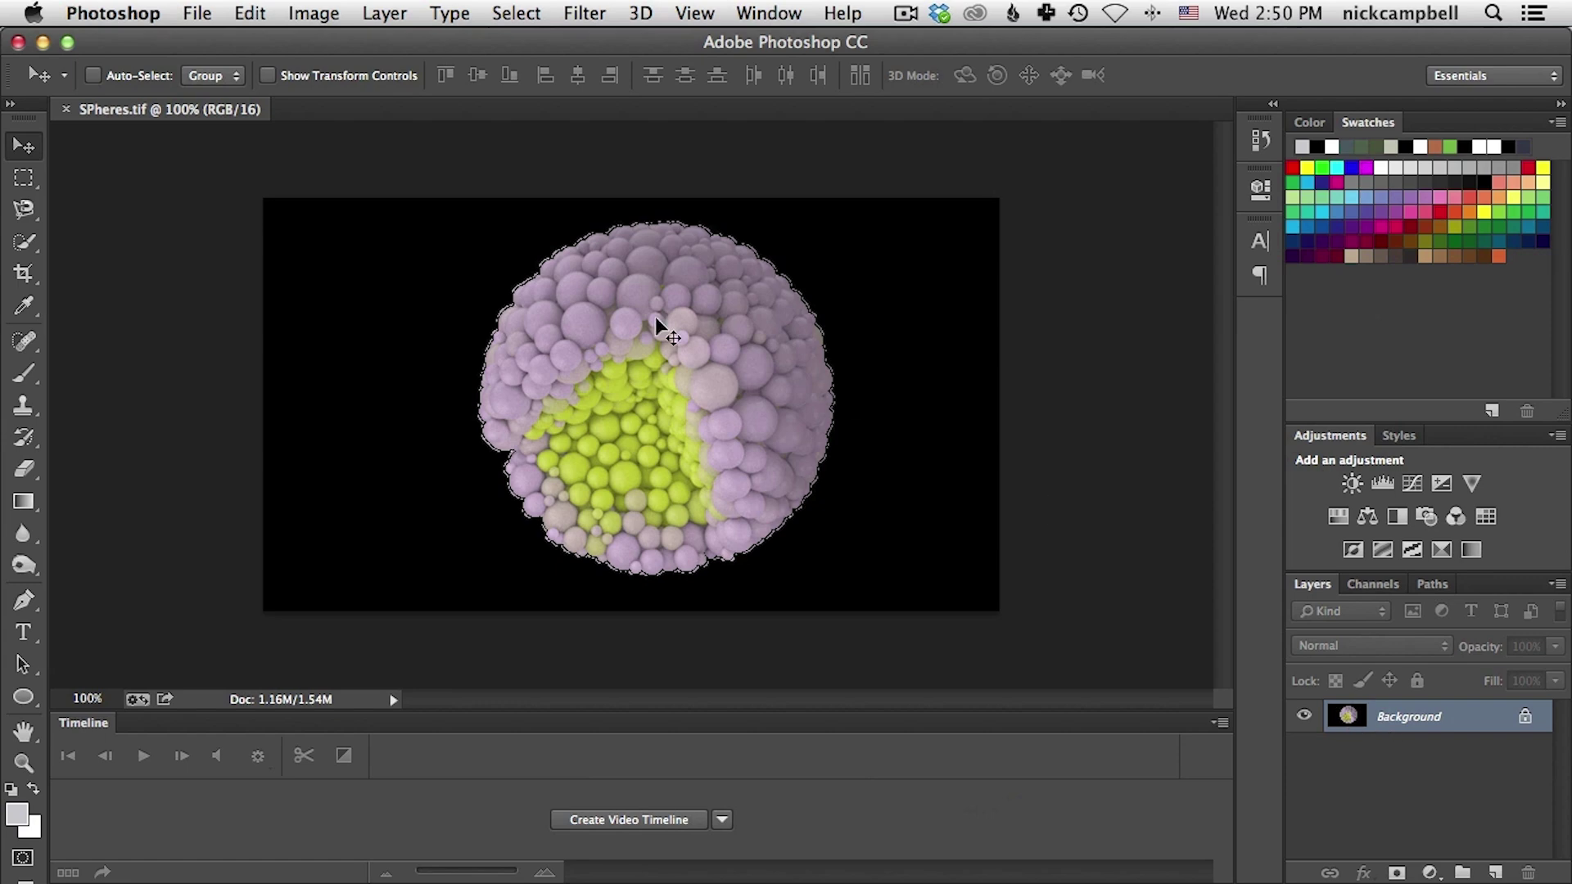
Step: Crop the black areas on both sides of the sphere cluster to make the canvas roughly square
key("c")
left_click_drag(264, 406, 356, 414)
left_click_drag(905, 406, 833, 415)
key("Return")
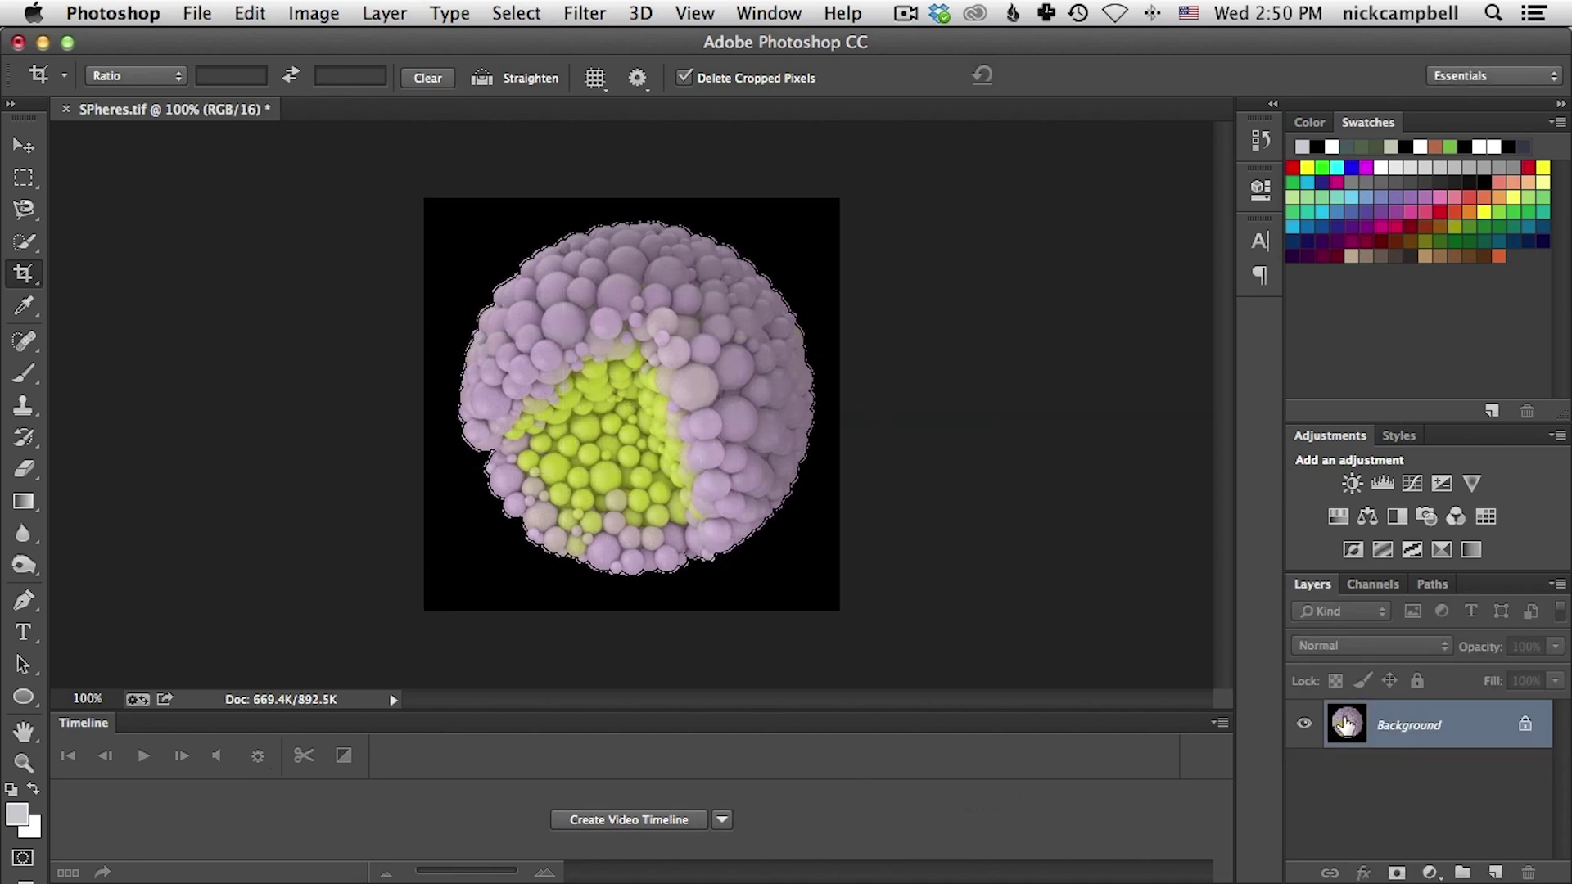
Step: Load the Alpha channel as a selection and copy the sphere cluster from the background onto a new layer
left_click(1373, 586)
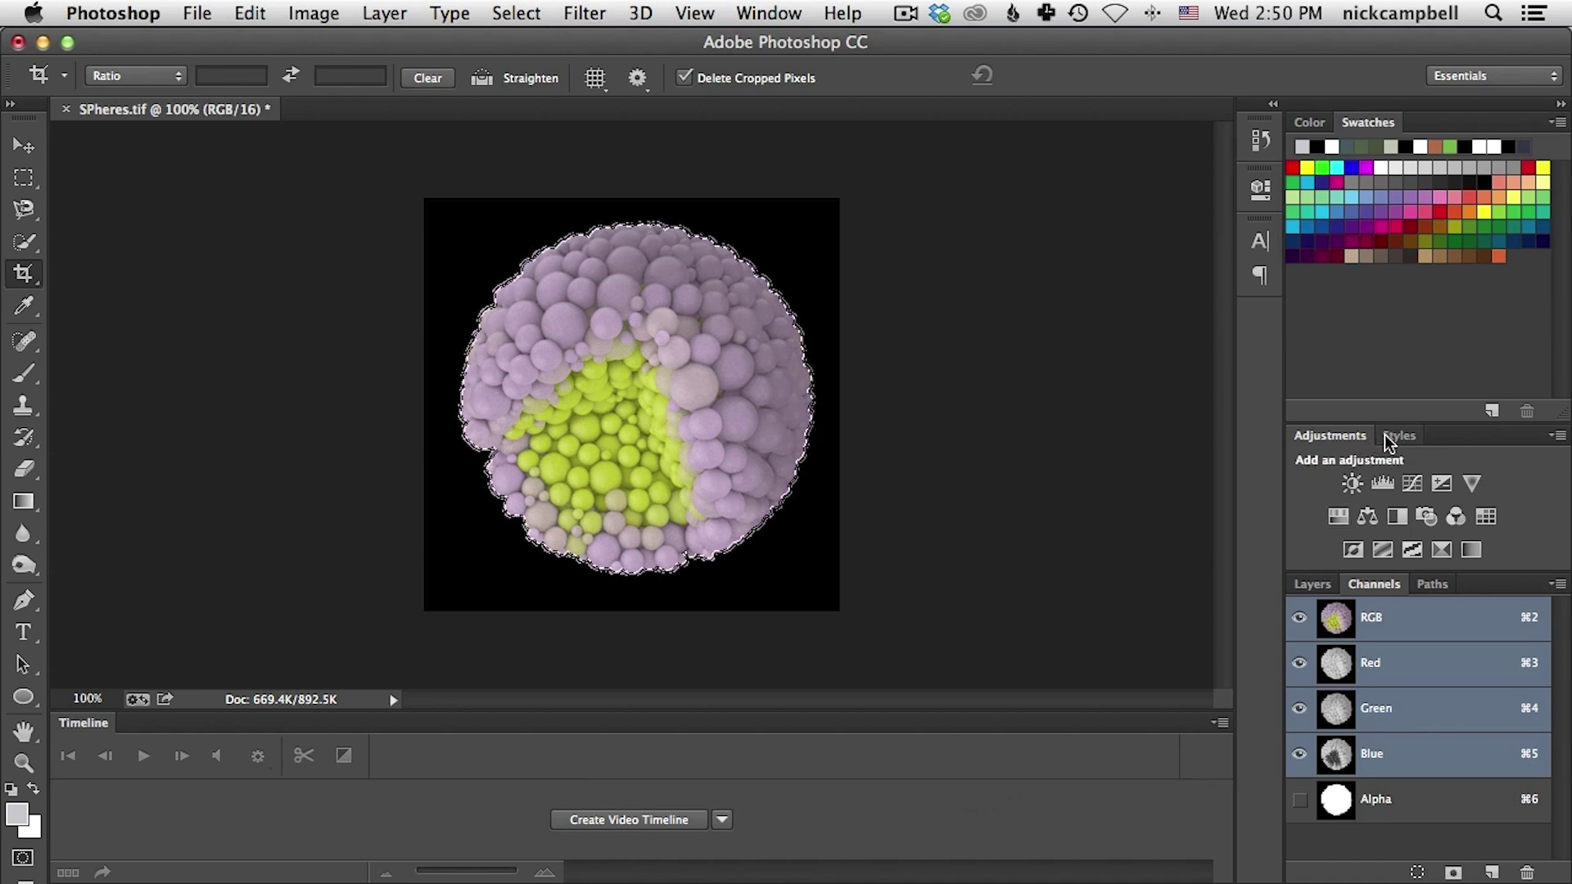
left_click(1310, 584)
key("super+j")
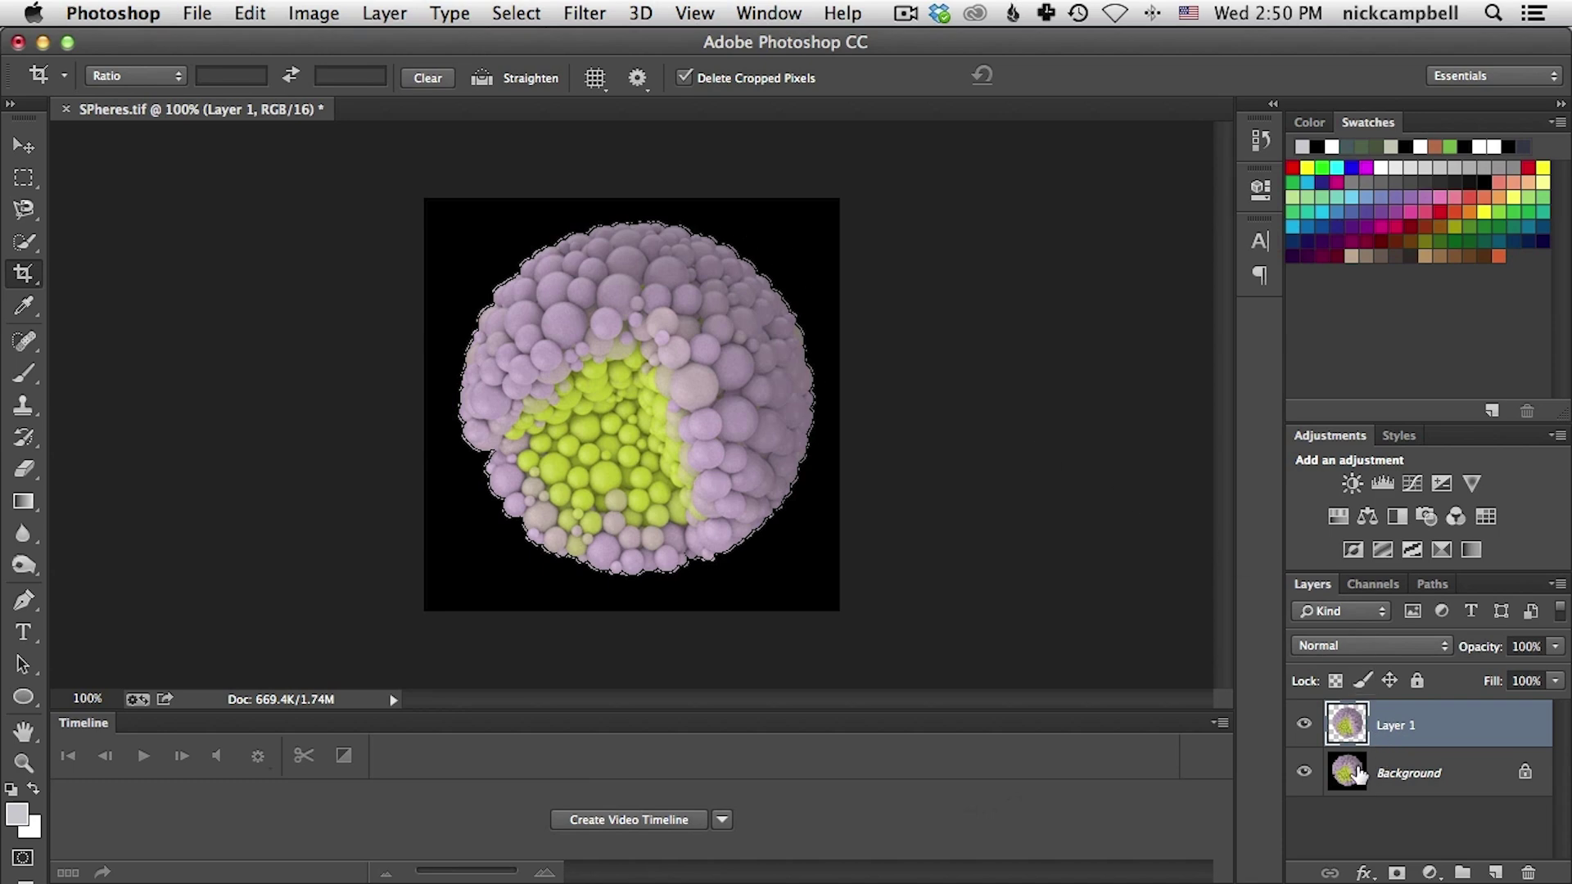
Step: Arrange the Boolean Taxidermy reference page beside a narrowed Photoshop window so the reference image's backdrop can be sampled
key("super+Tab")
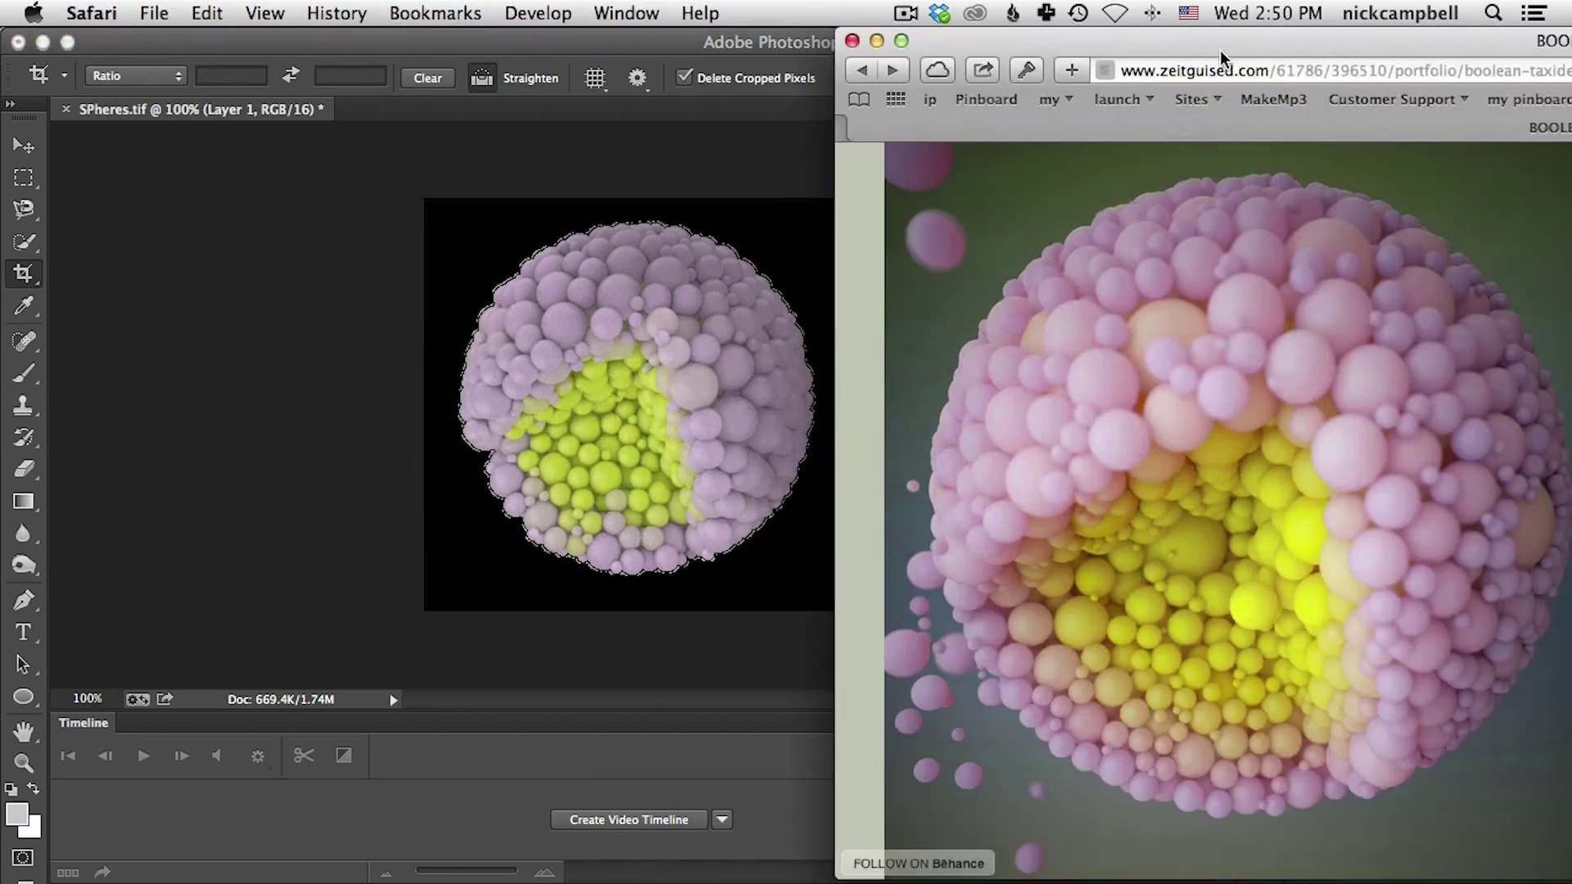
left_click_drag(1223, 42, 847, 7)
scroll(1179, 678, "down", 2)
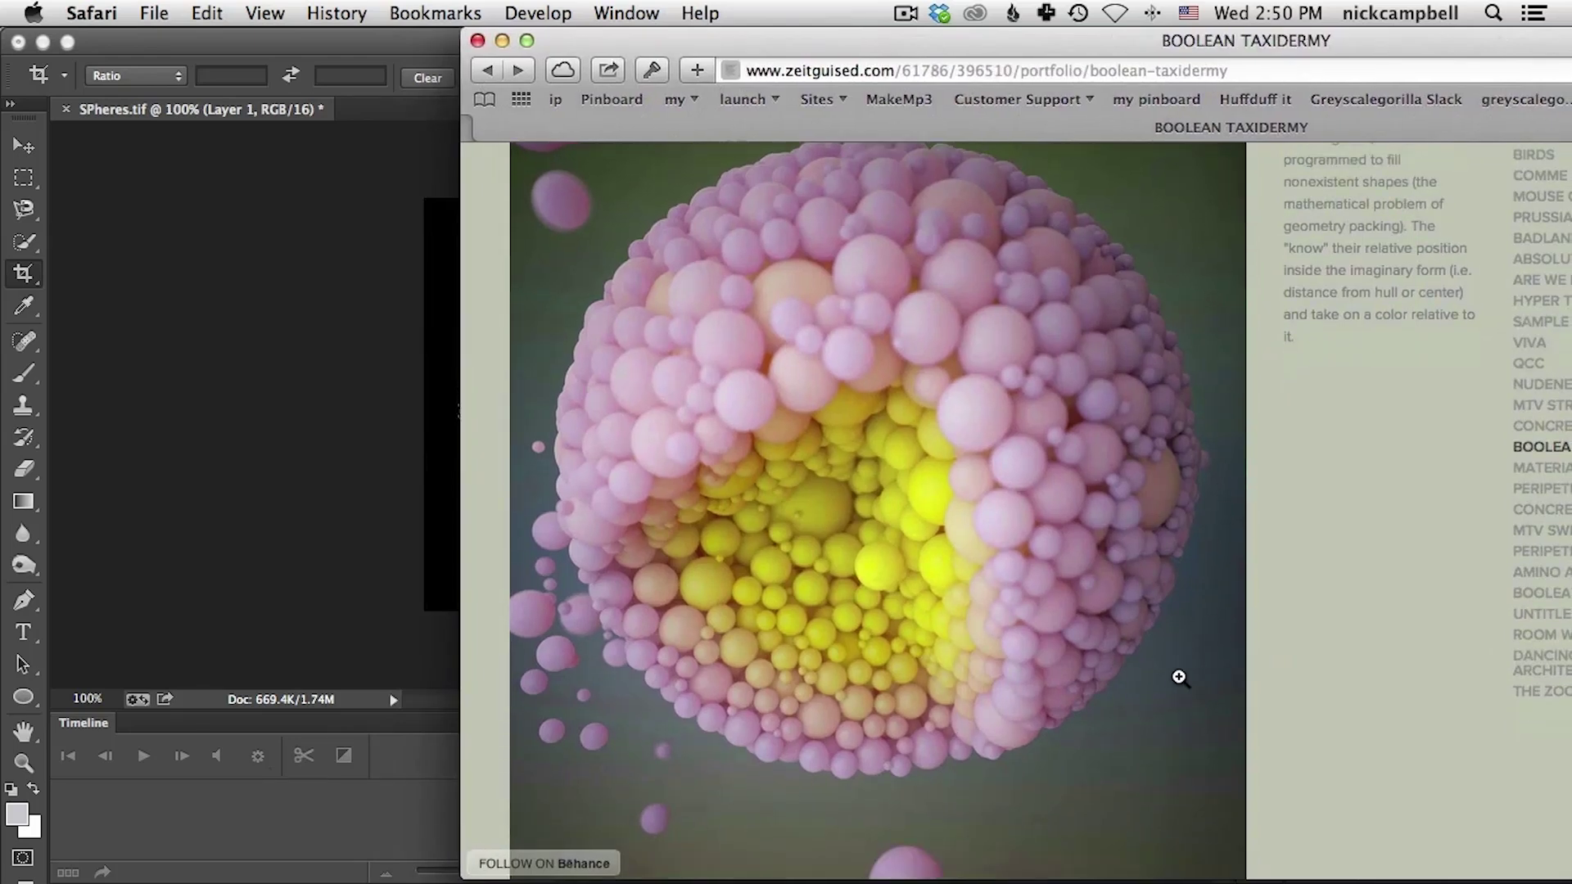
left_click_drag(800, 45, 1142, 7)
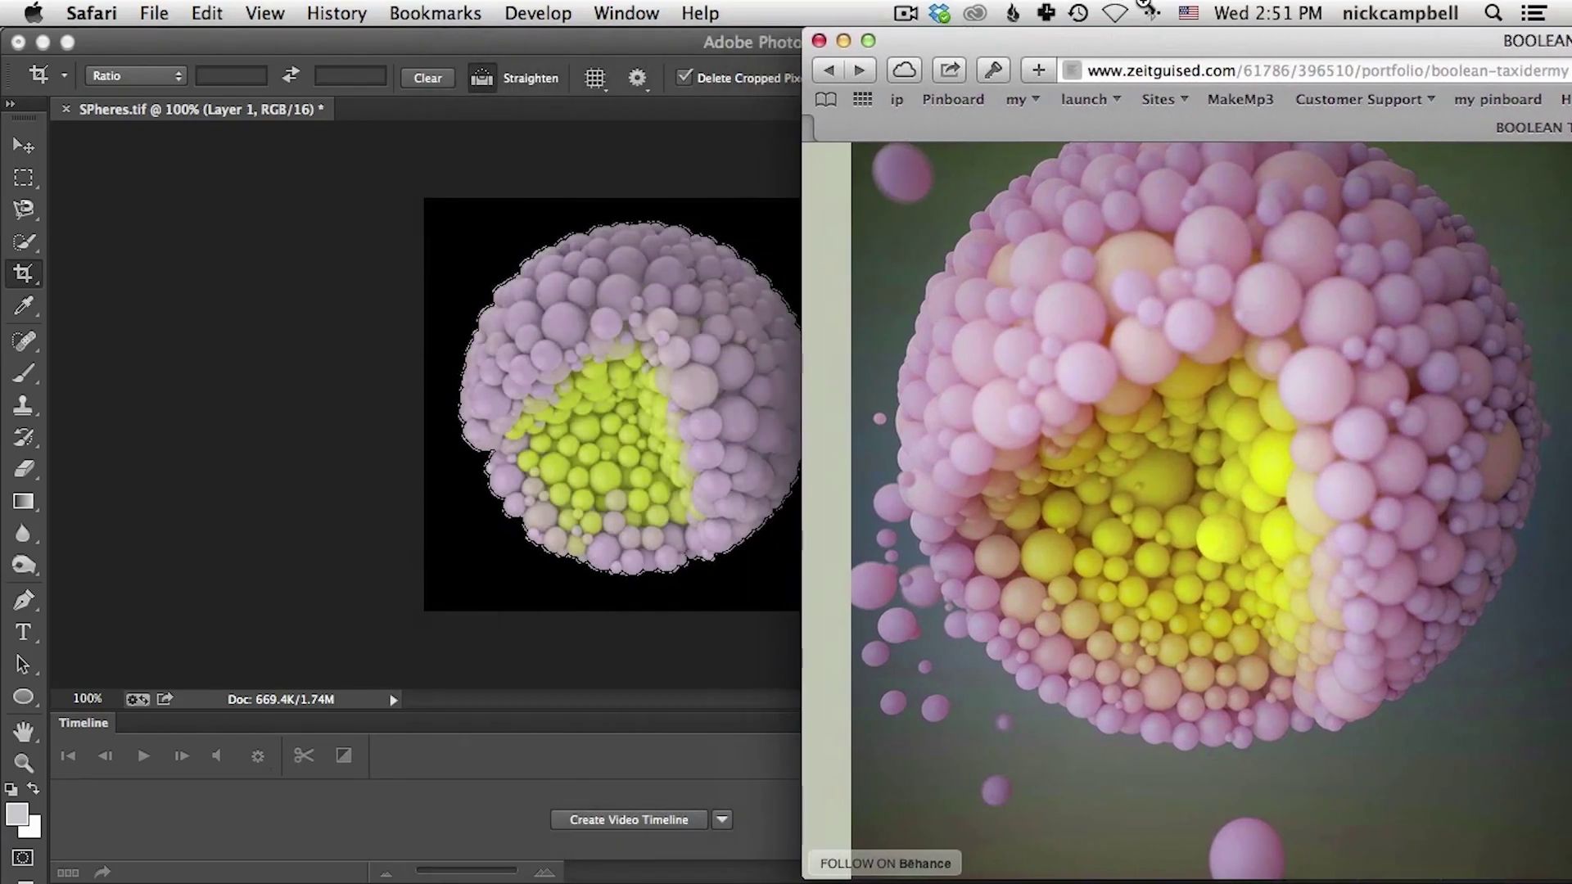
left_click(695, 38)
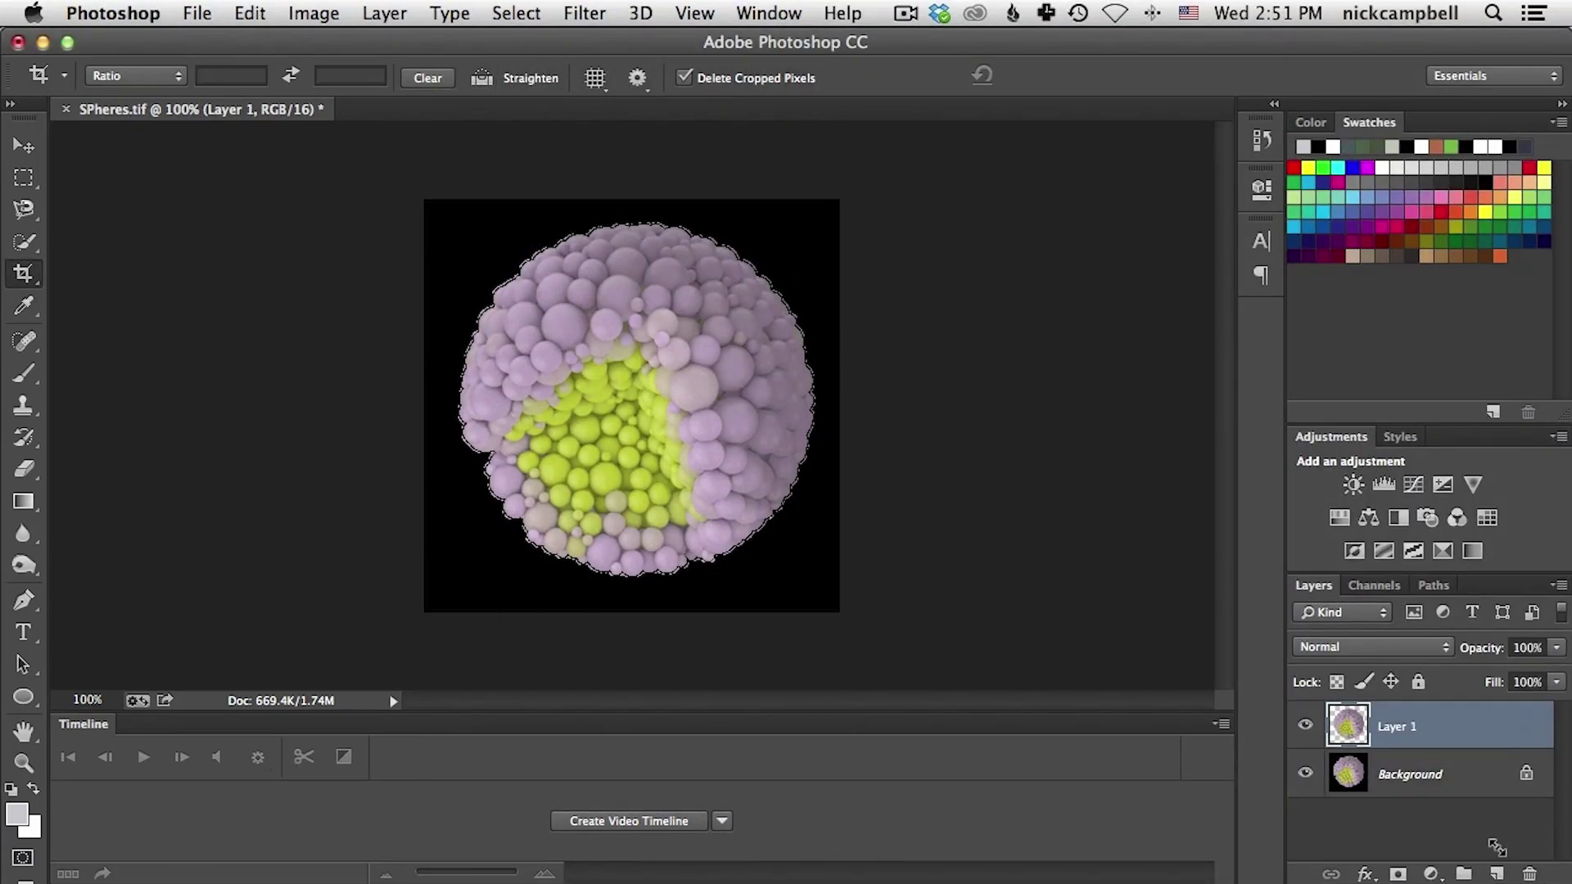
left_click_drag(1560, 874, 1243, 857)
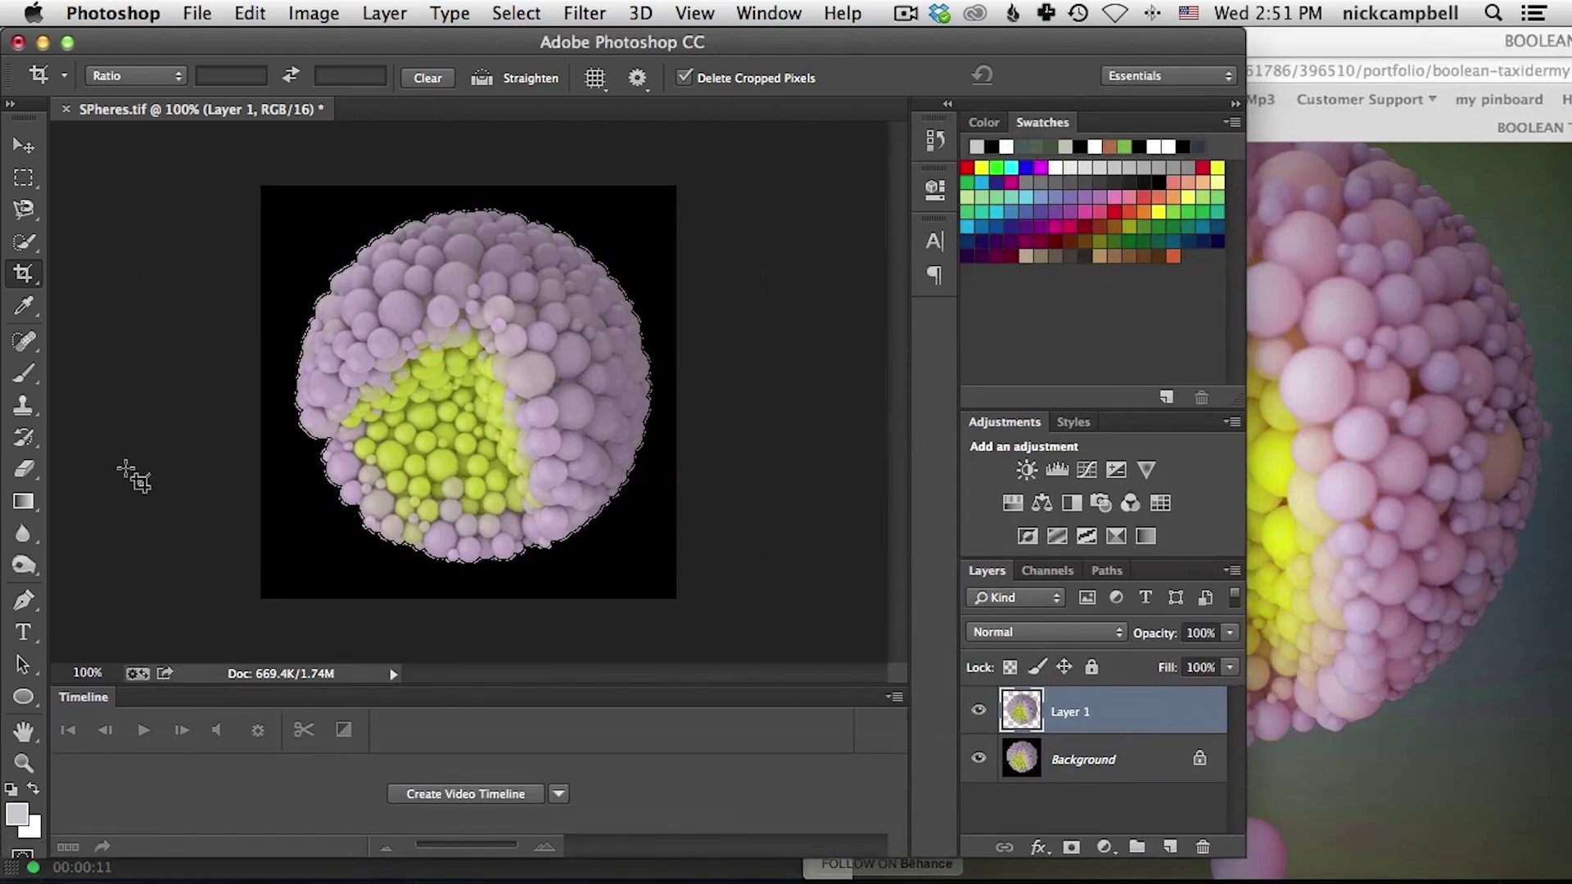
Step: Sample the reference backdrop's dark green and dark blue with the Eyedropper as the background and foreground colours
left_click(21, 815)
left_click(1033, 221)
key("i")
left_click(680, 378)
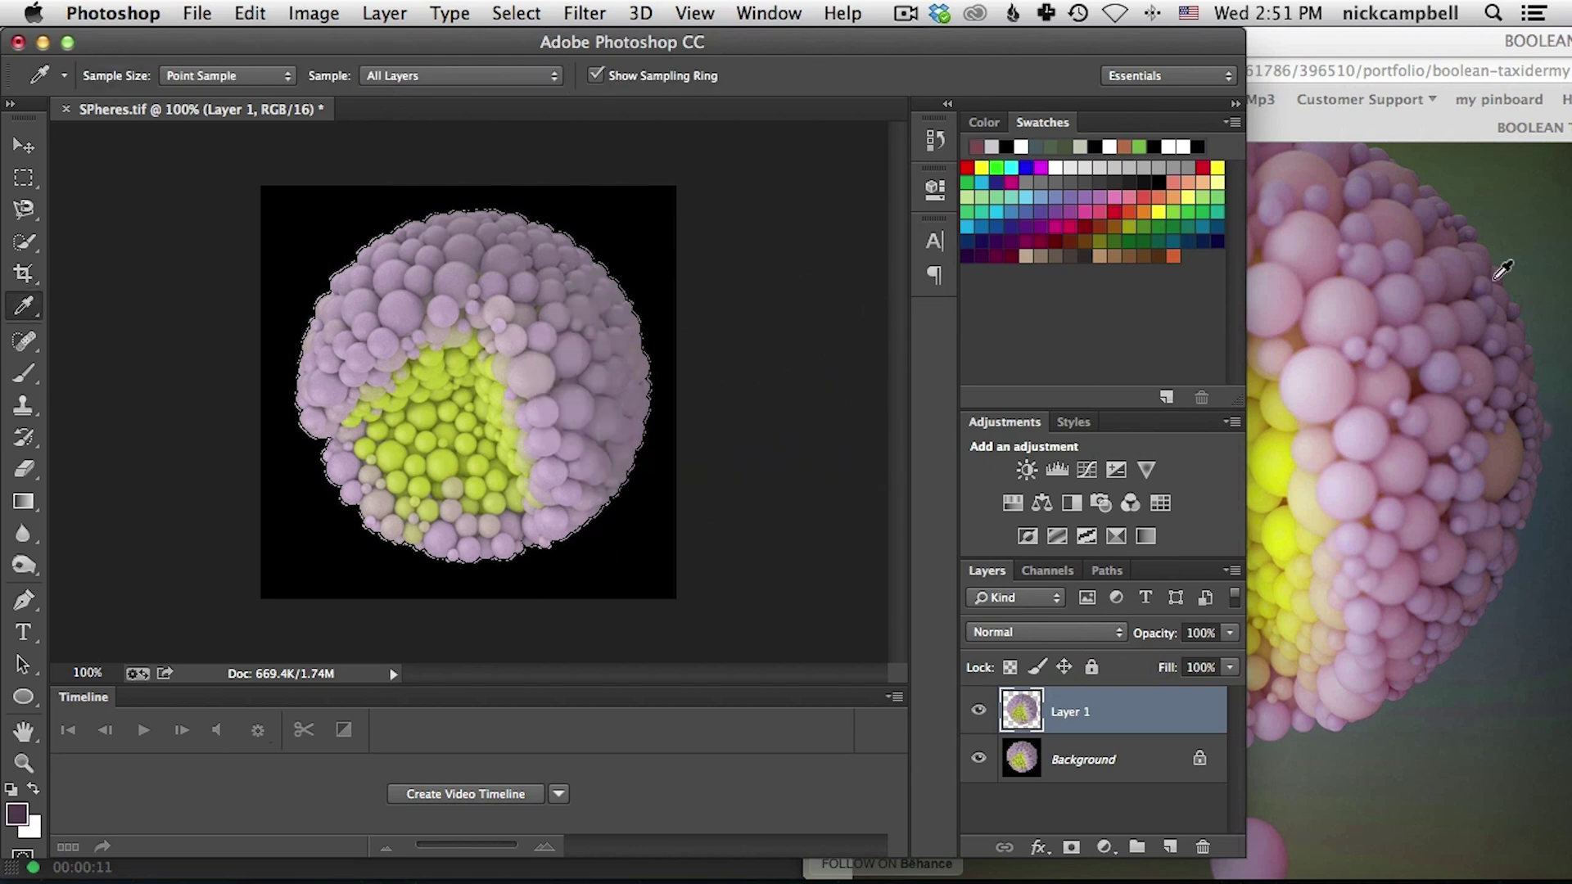
left_click(41, 830)
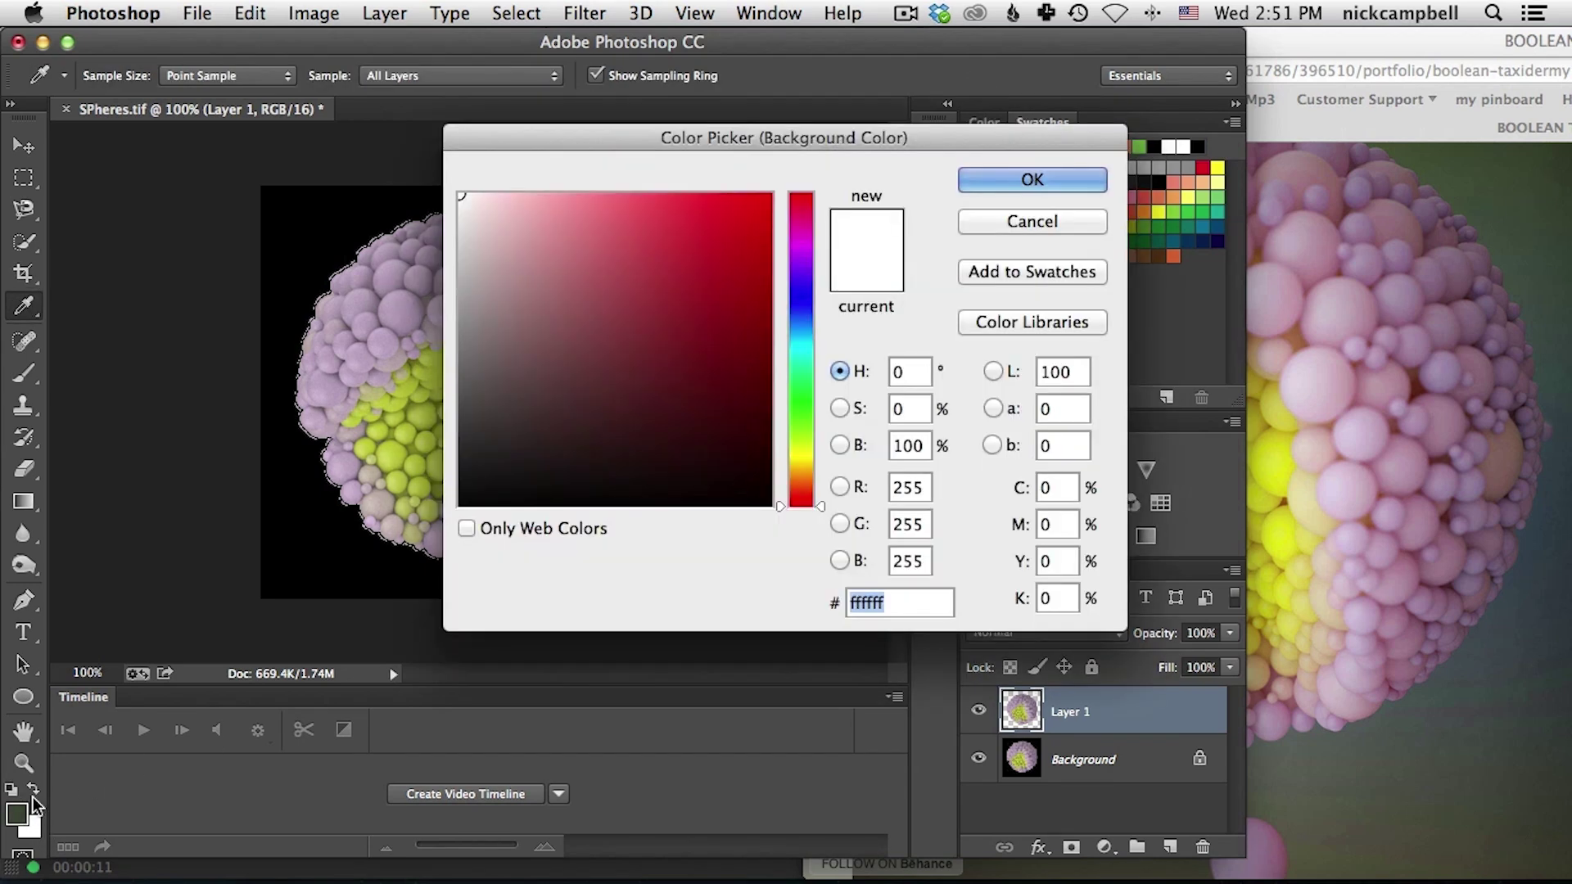
left_click(1032, 223)
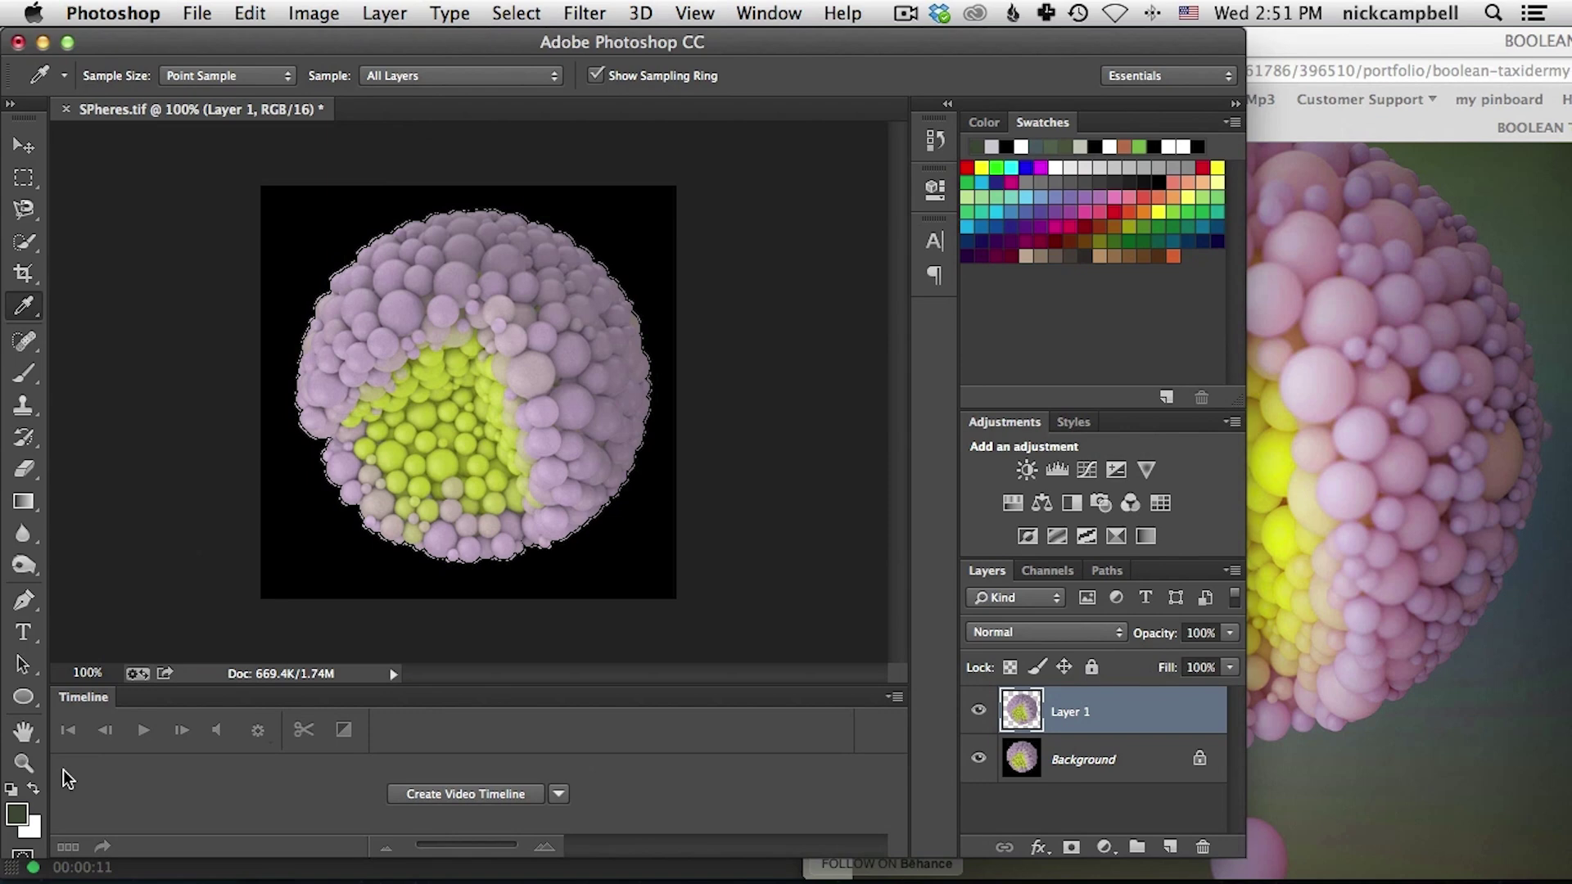
left_click(36, 791)
left_click(16, 813)
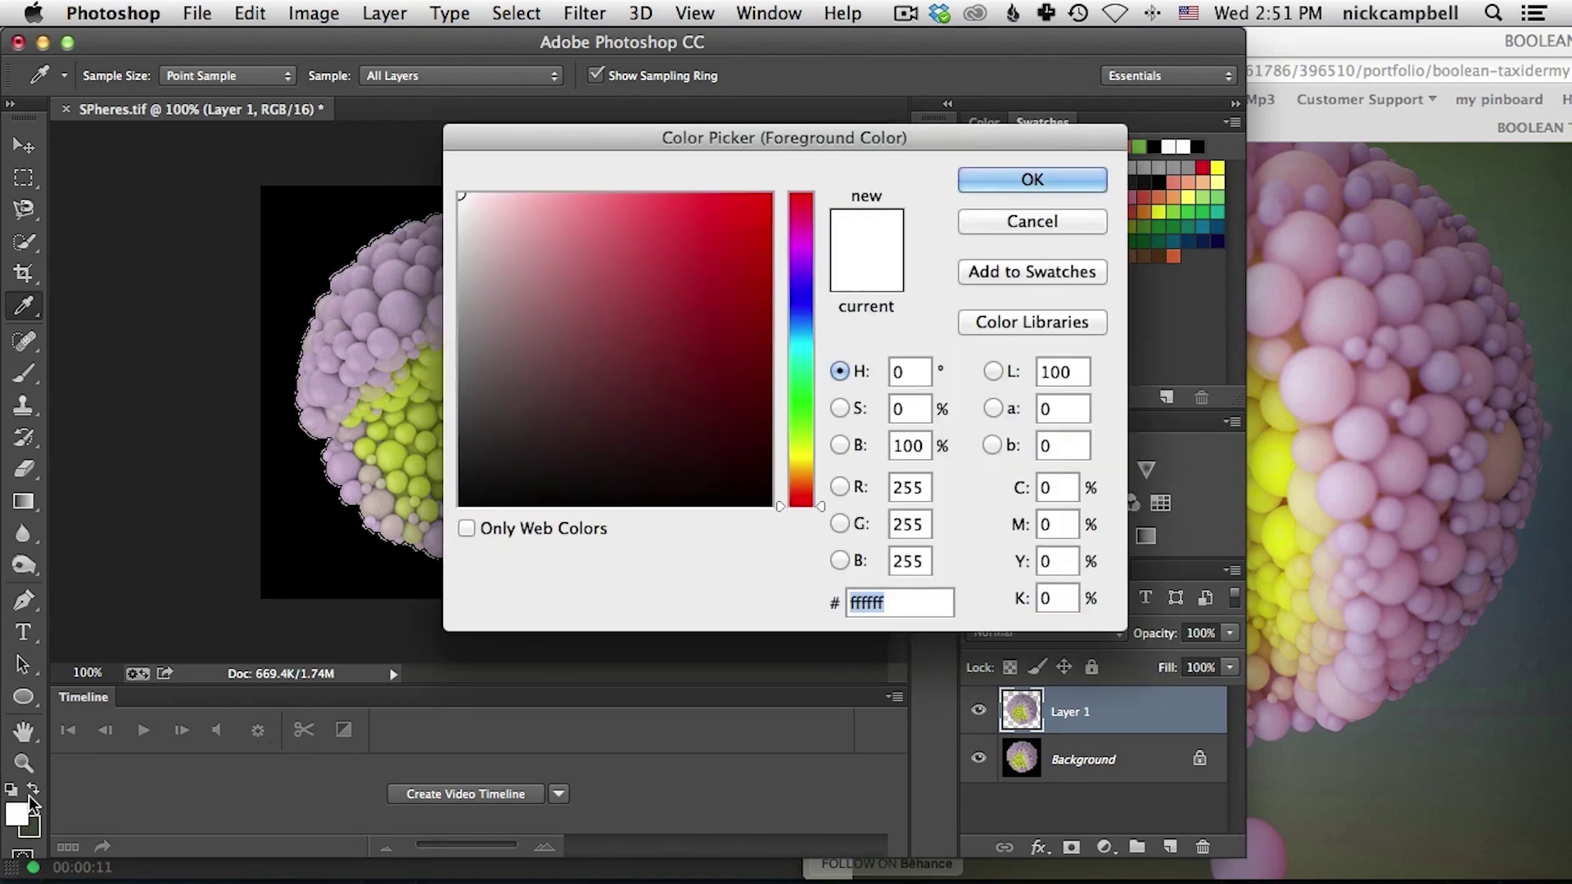
left_click(1005, 227)
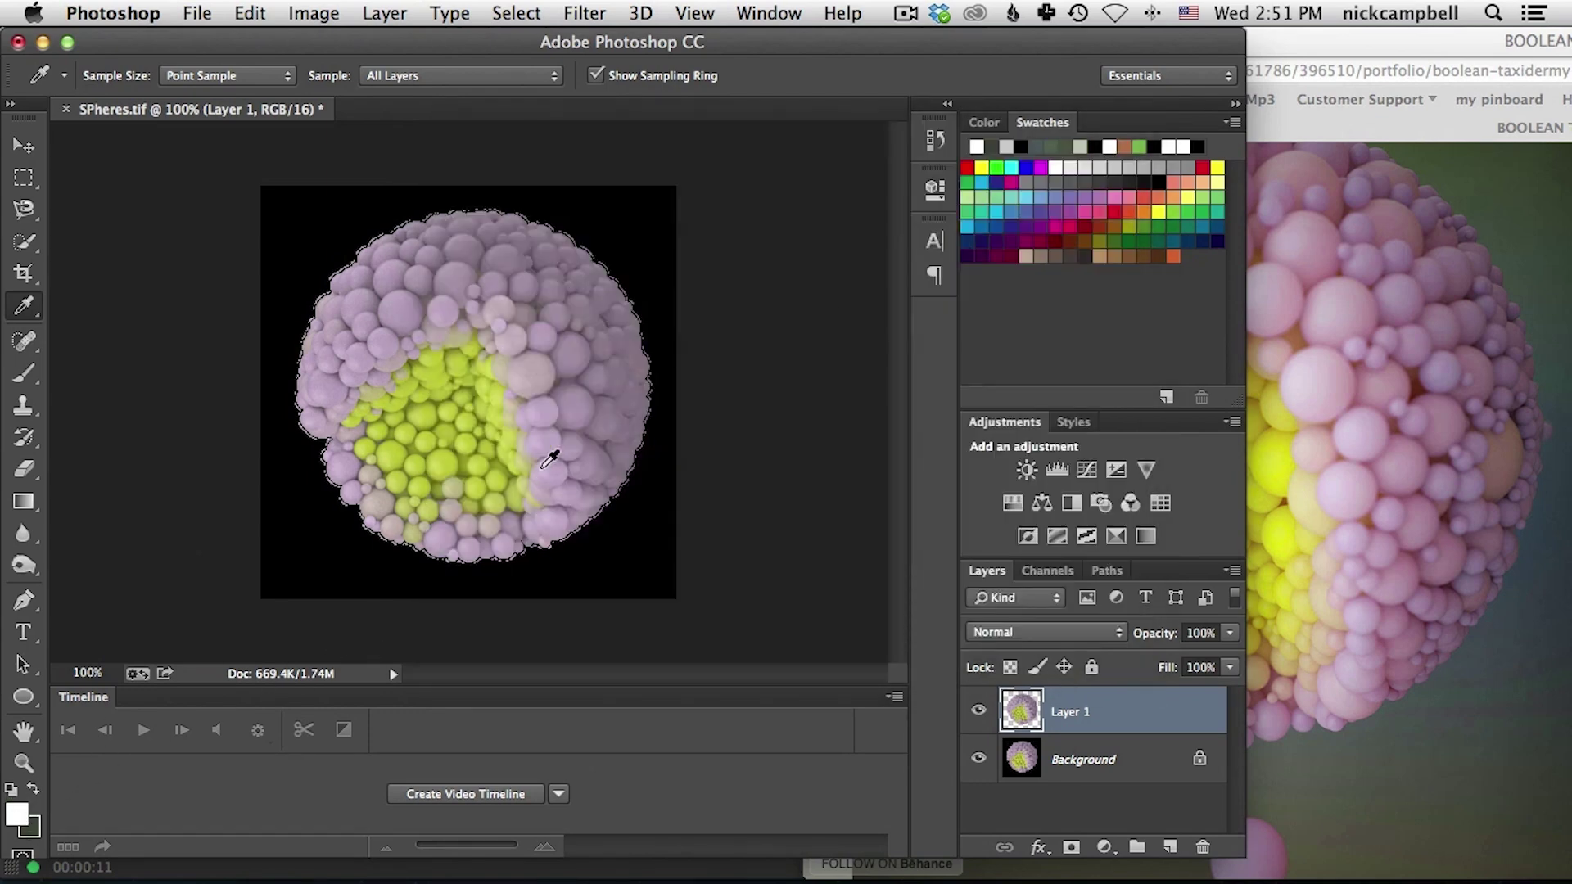
left_click(773, 357)
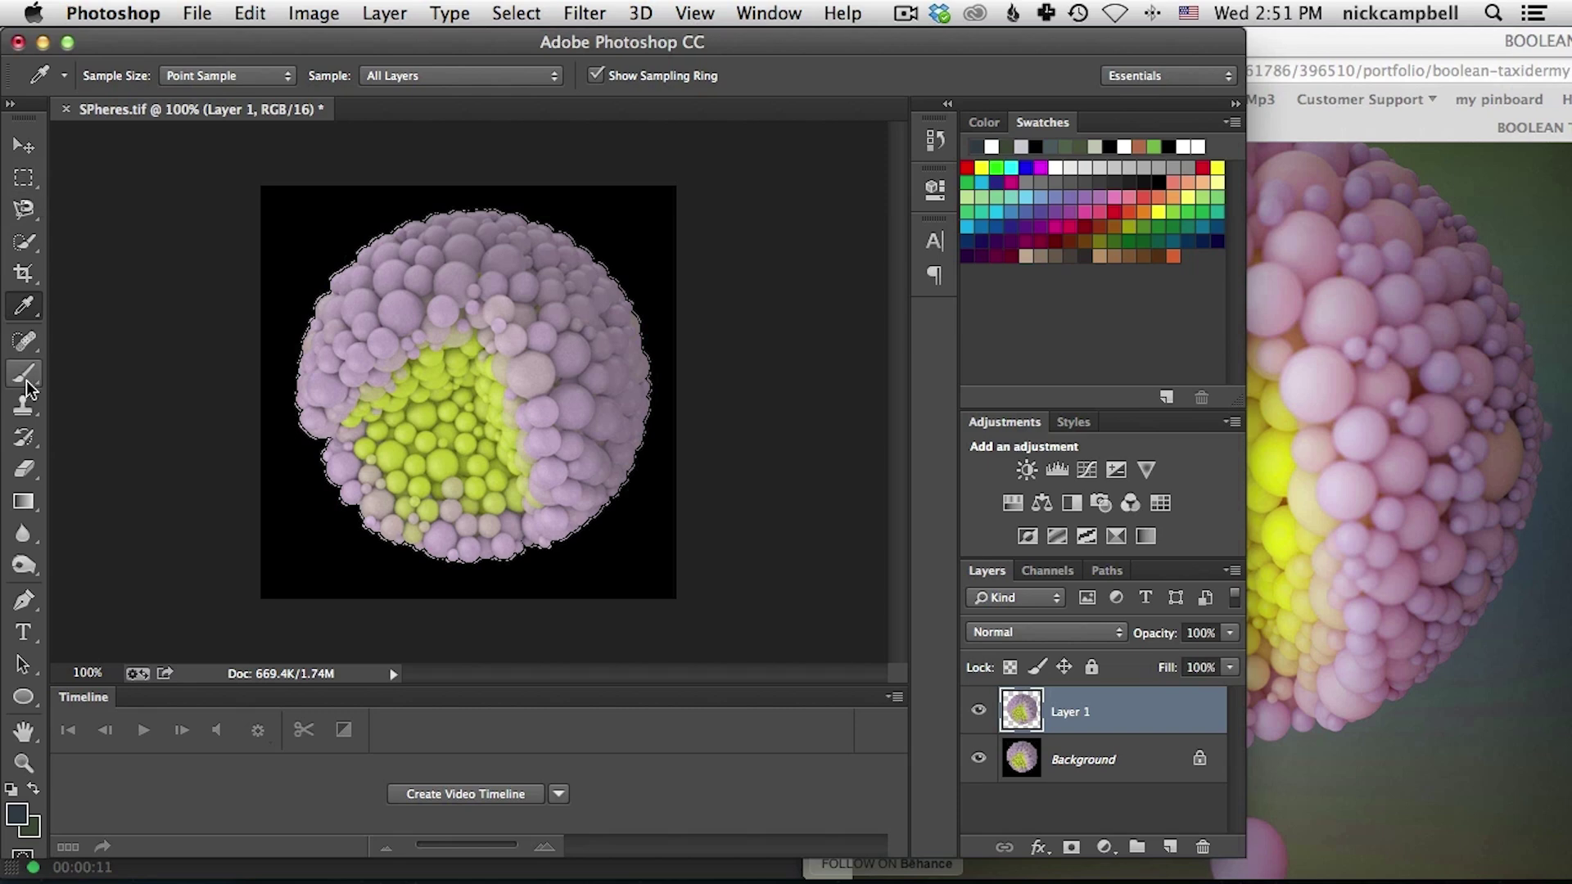
Step: Create a new layer between the background and the sphere cluster and fill it with a radial gradient at 100% opacity
left_click(23, 502)
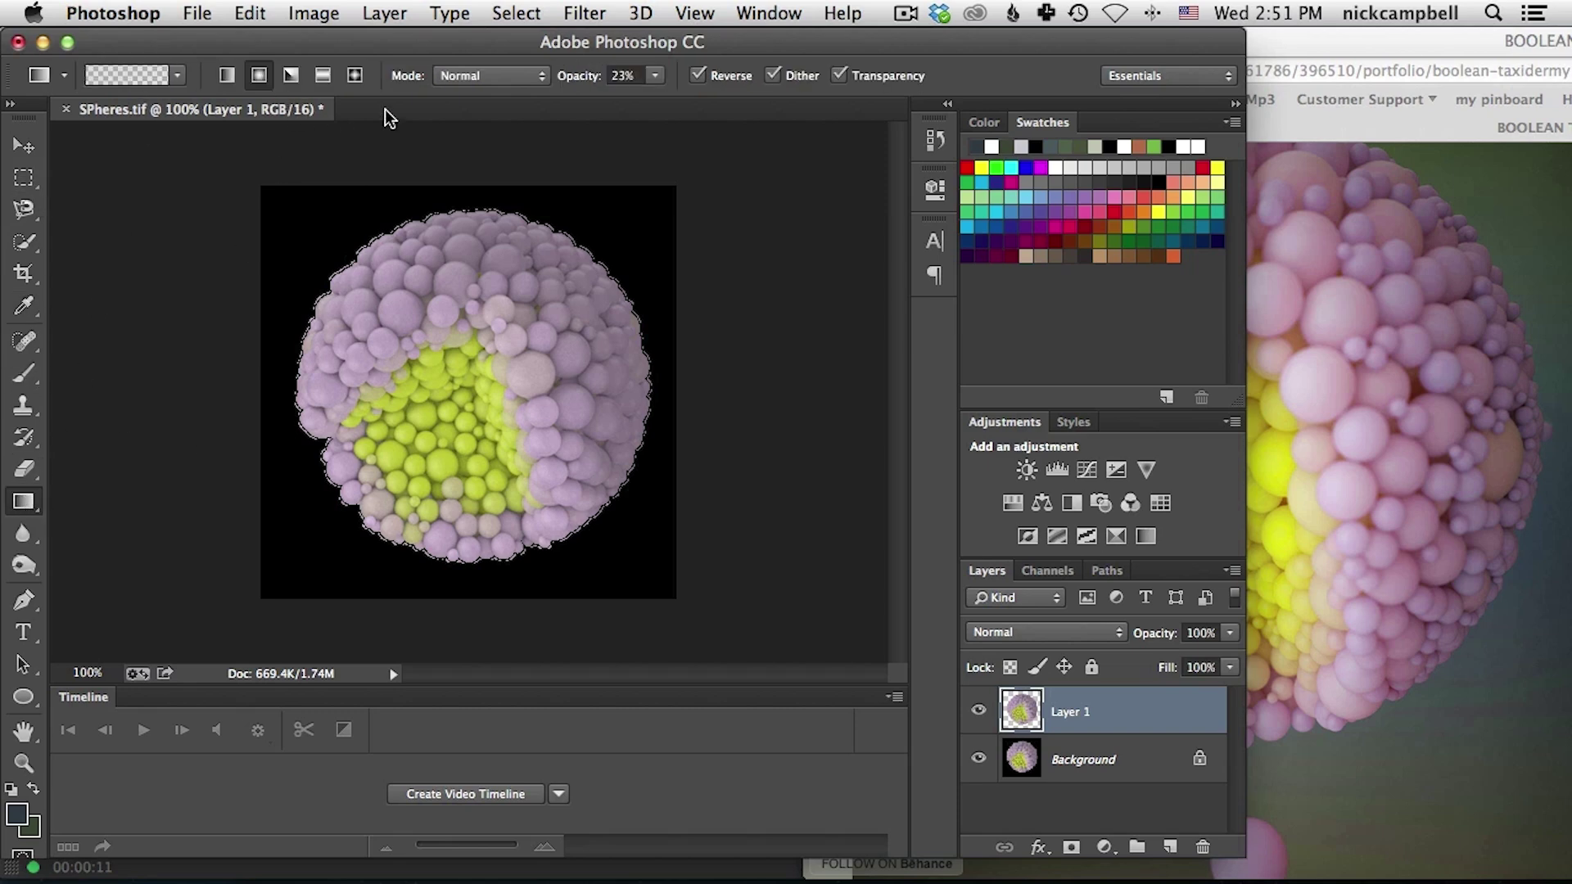
left_click_drag(658, 82, 873, 123)
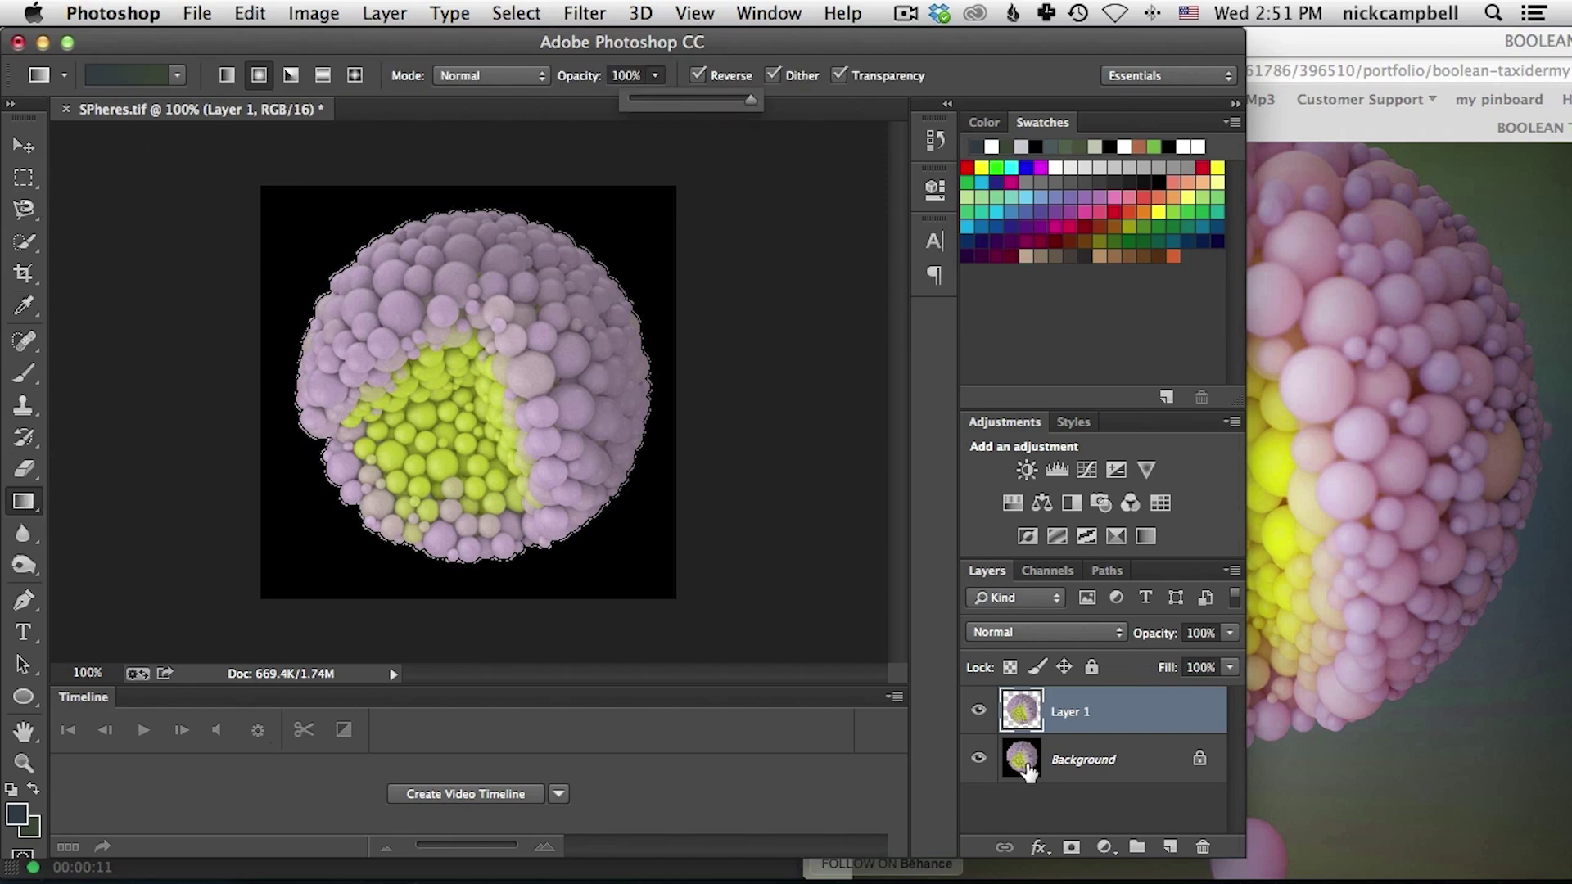
left_click(1026, 763)
left_click(1170, 846)
key("v")
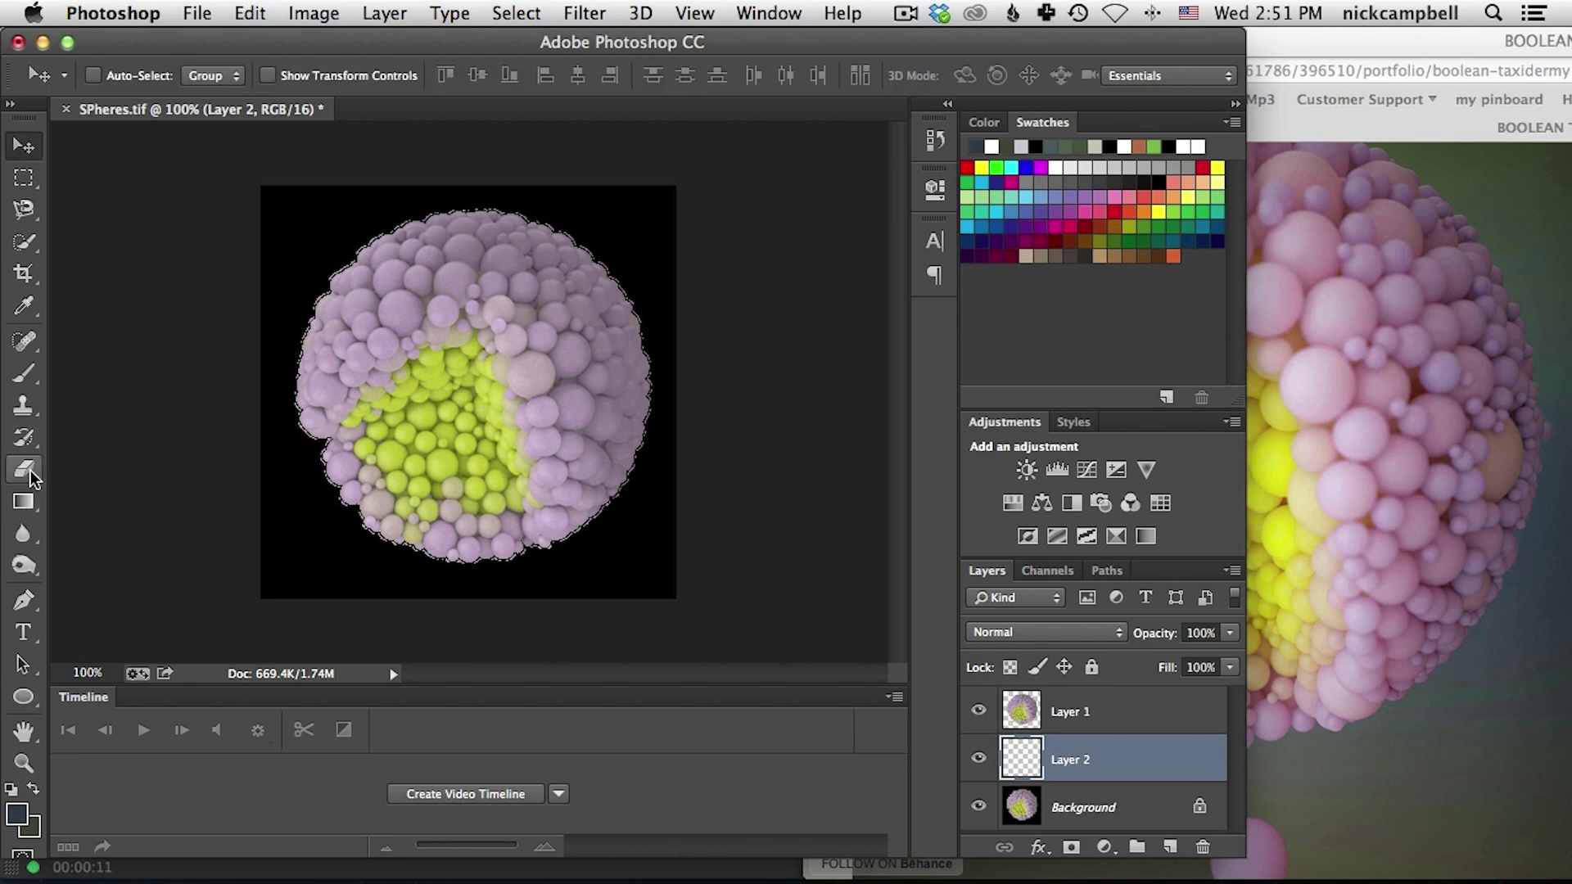
left_click(23, 501)
left_click_drag(483, 360, 700, 190)
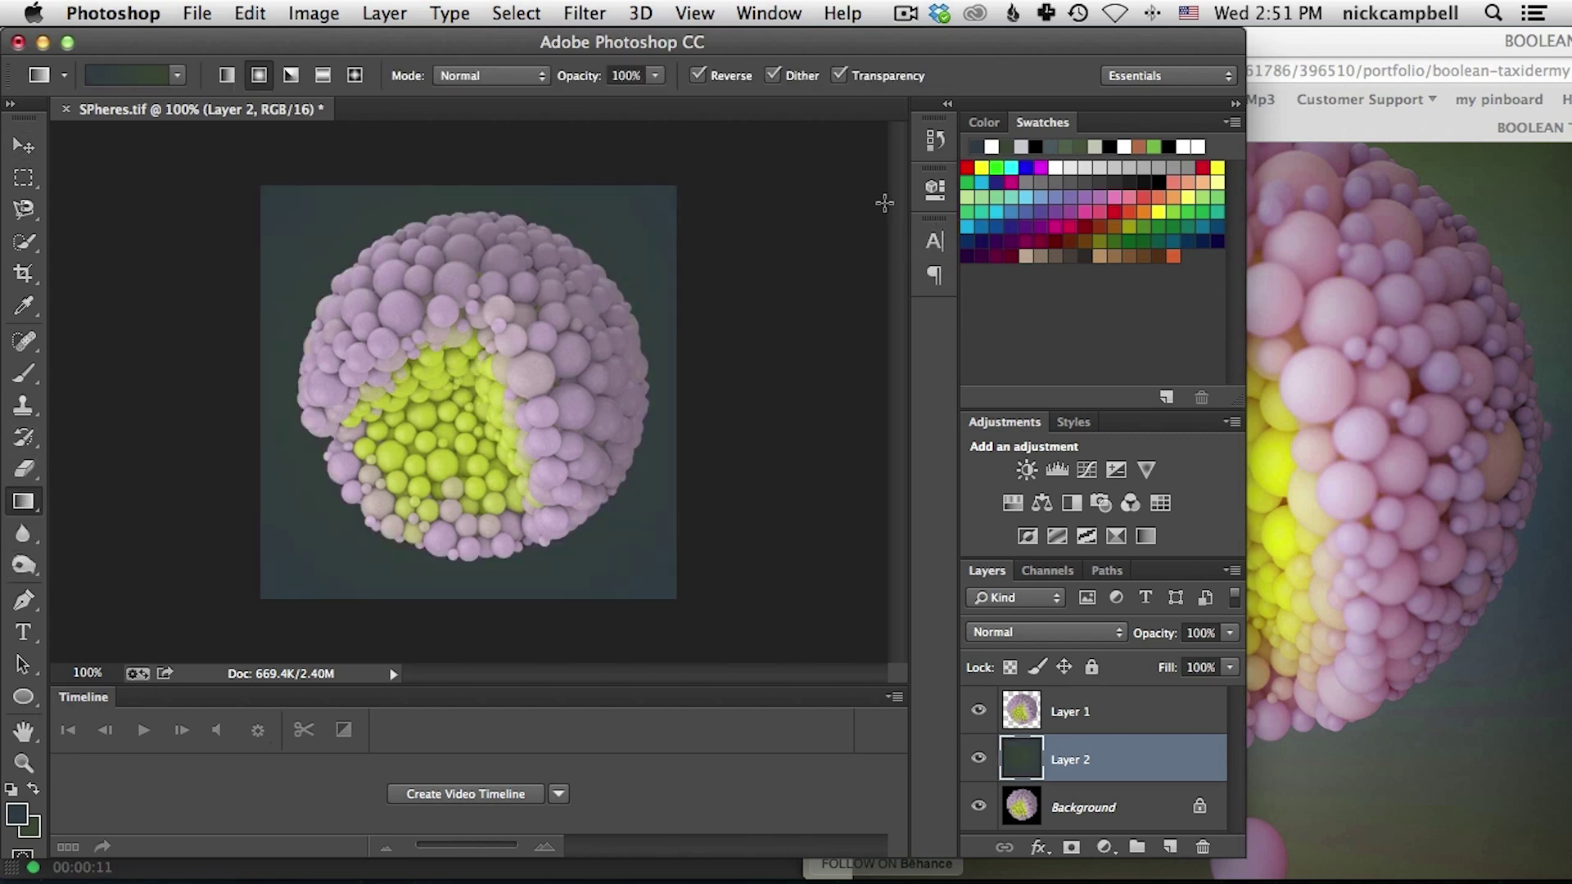
Step: Redraw the backdrop gradient with Reverse off, green on the left blending to blue on the right, and compare it with the reference
left_click_drag(271, 388, 297, 179)
left_click_drag(272, 381, 360, 185)
left_click_drag(466, 388, 644, 206)
left_click_drag(627, 387, 477, 186)
left_click_drag(647, 398, 230, 210)
left_click(1377, 52)
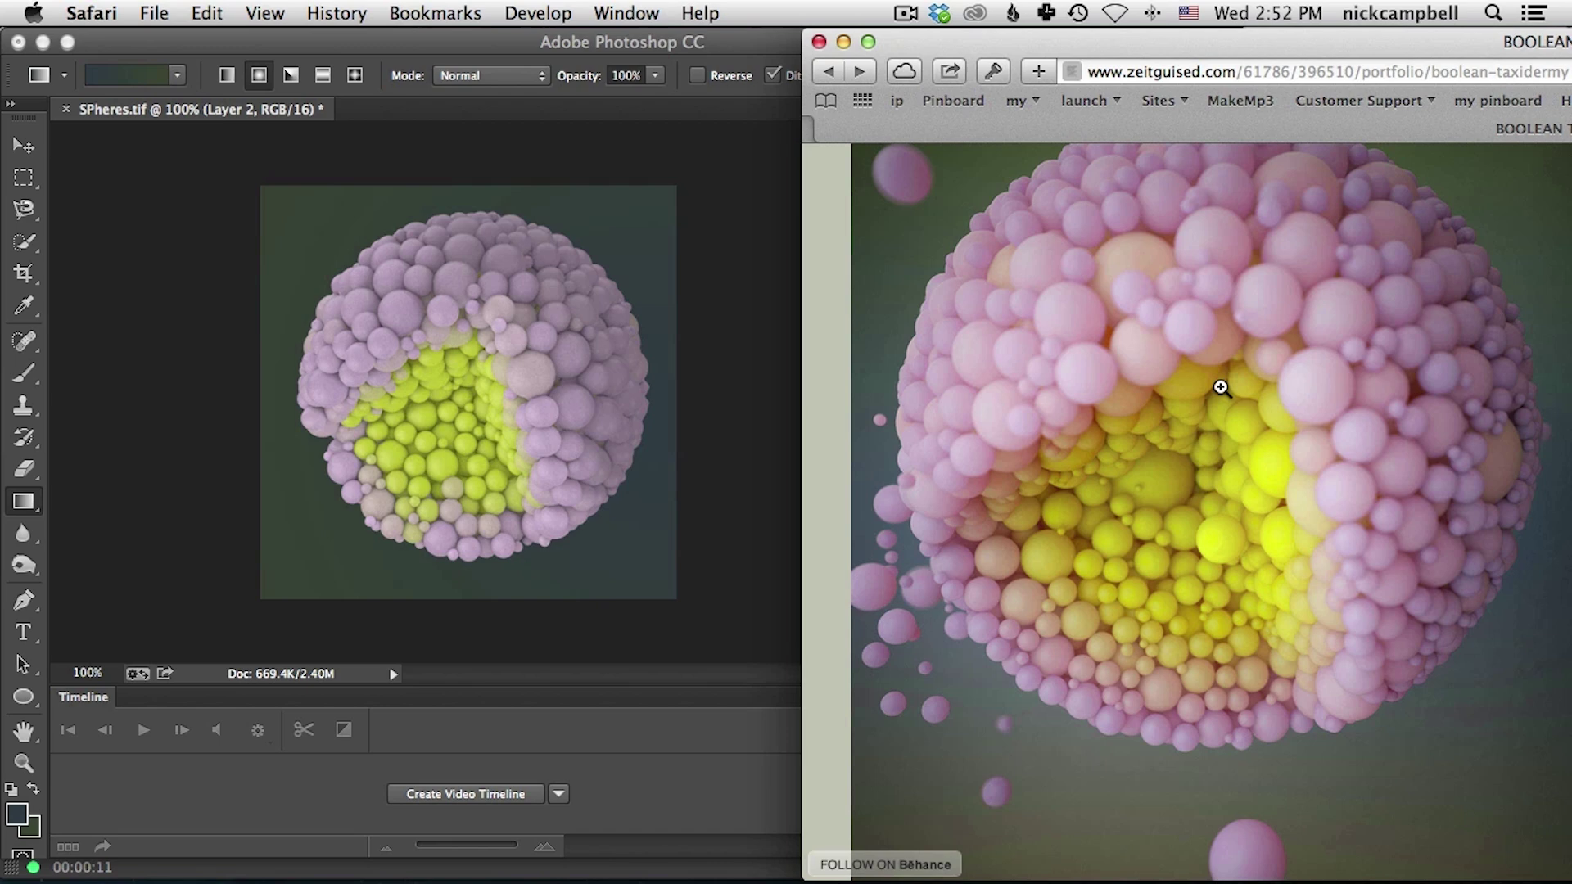
left_click(380, 345)
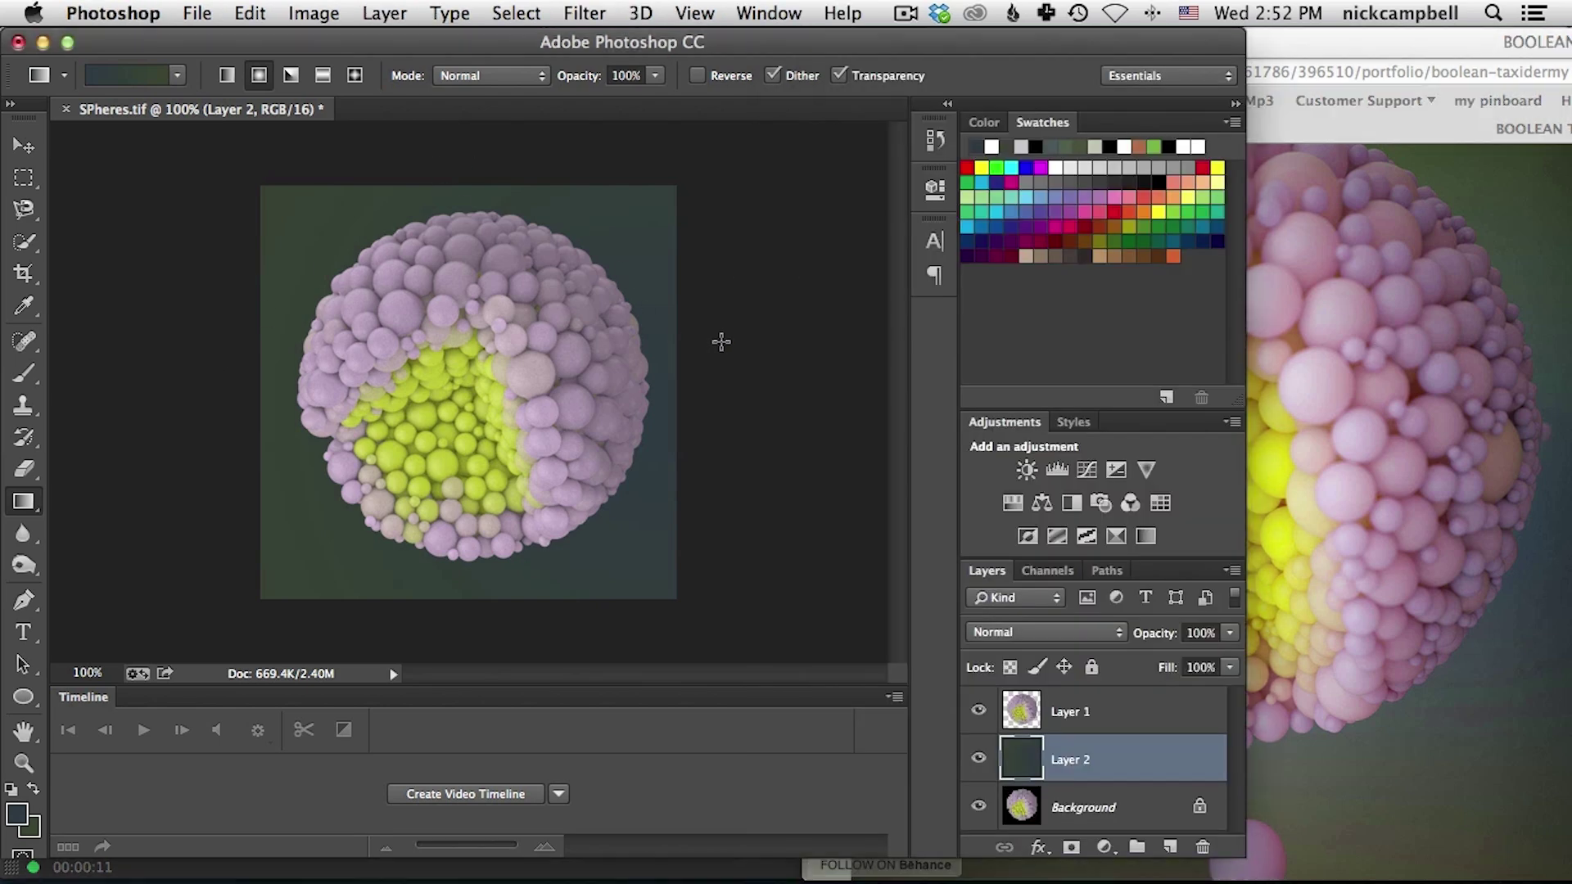
Step: Add a Curves adjustment above the sphere cluster layer and clip it to that layer
left_click(1056, 713)
left_click(1104, 847)
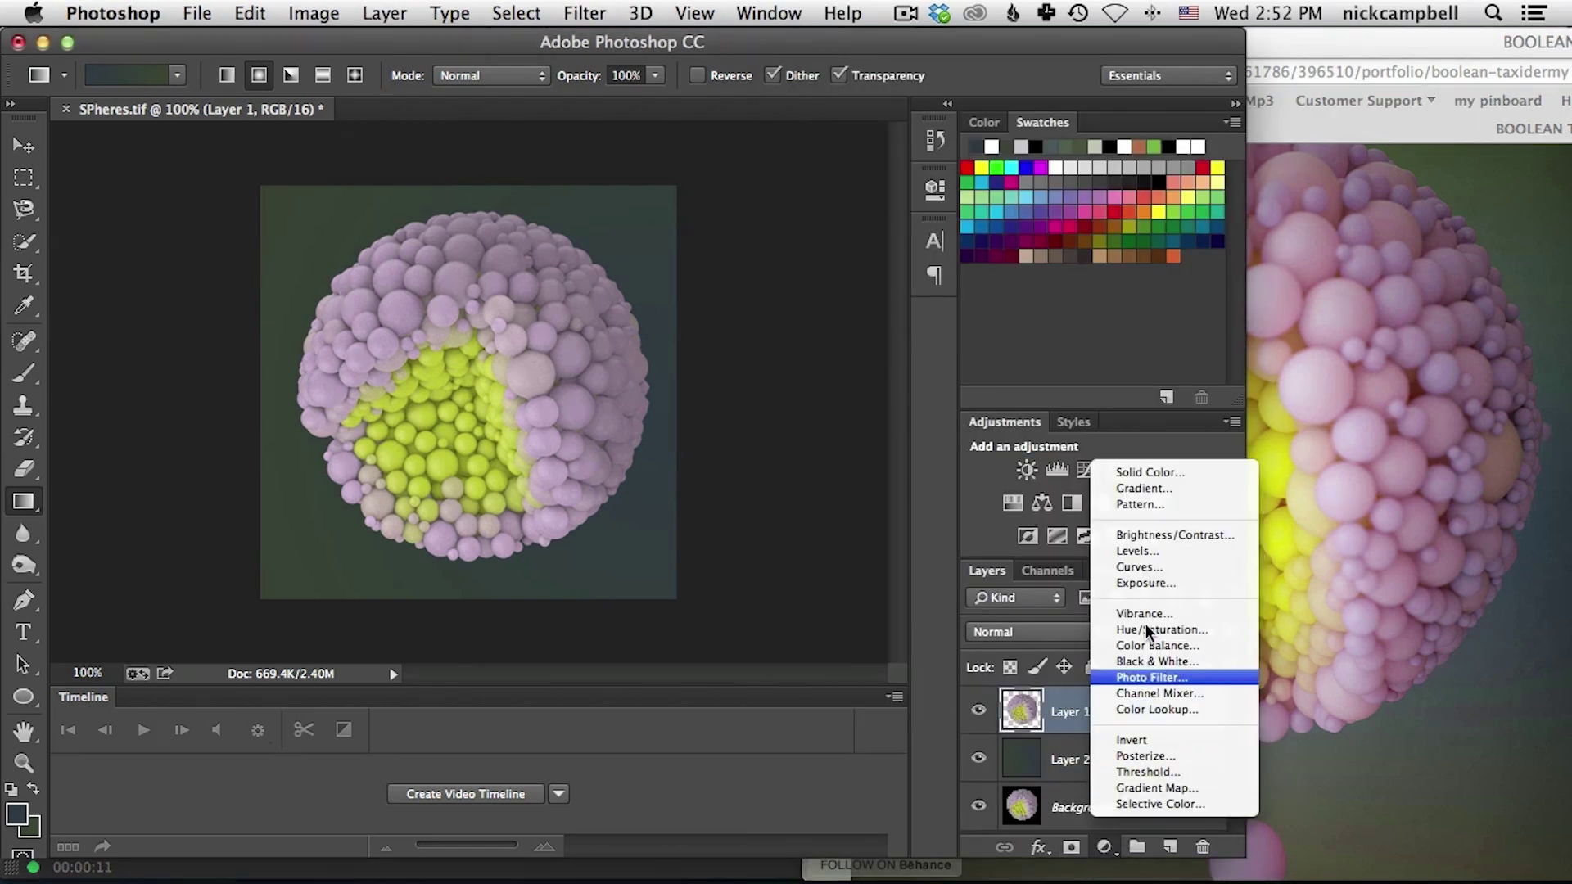
left_click(1144, 567)
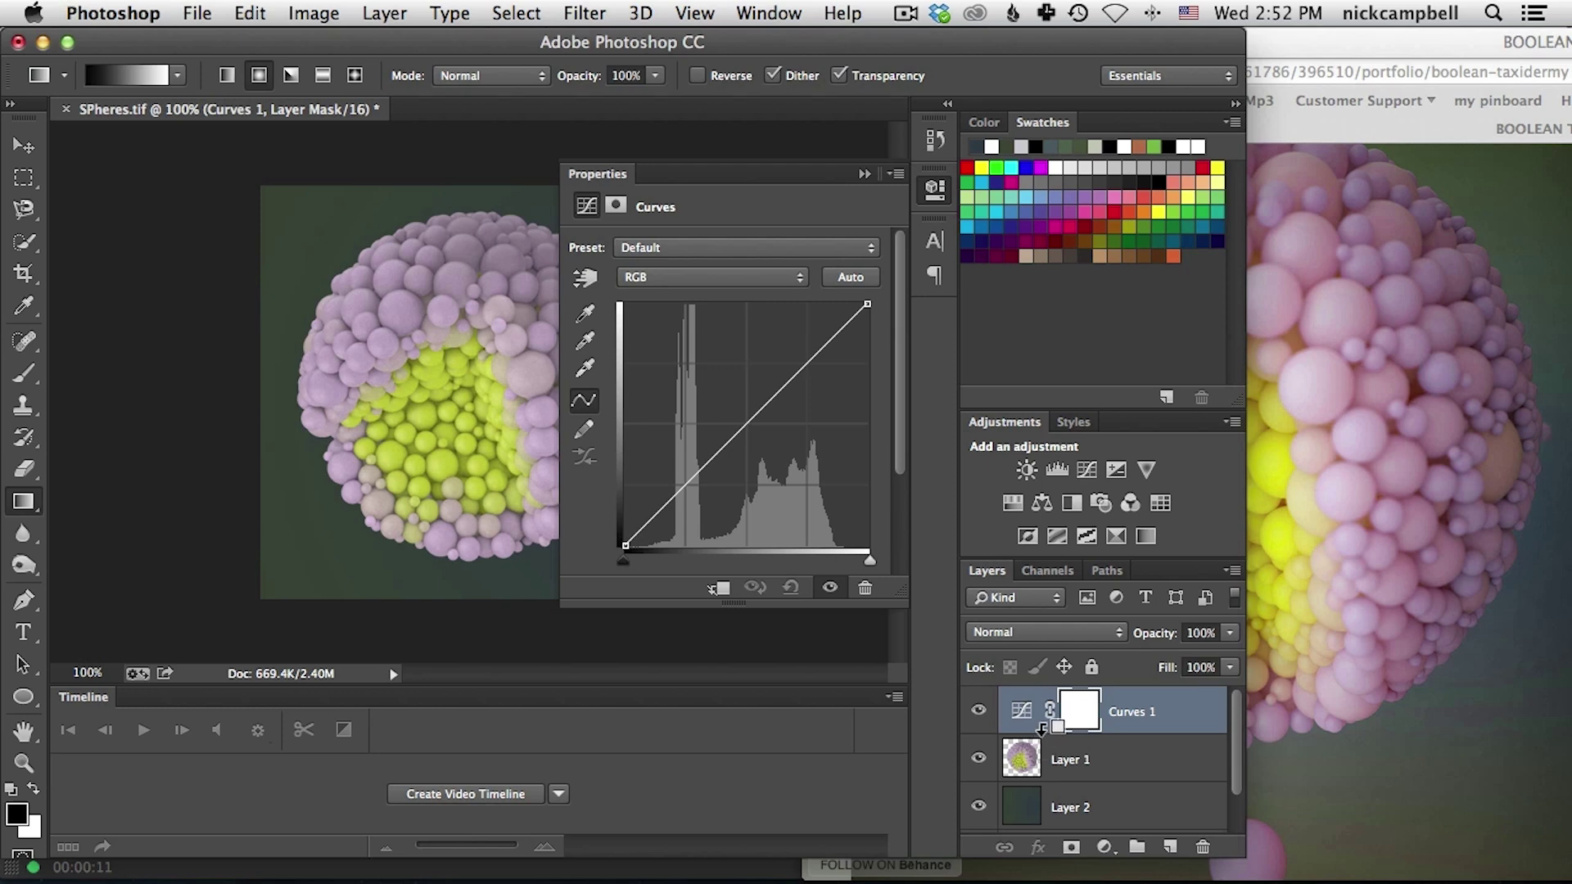
left_click(1042, 731, "alt")
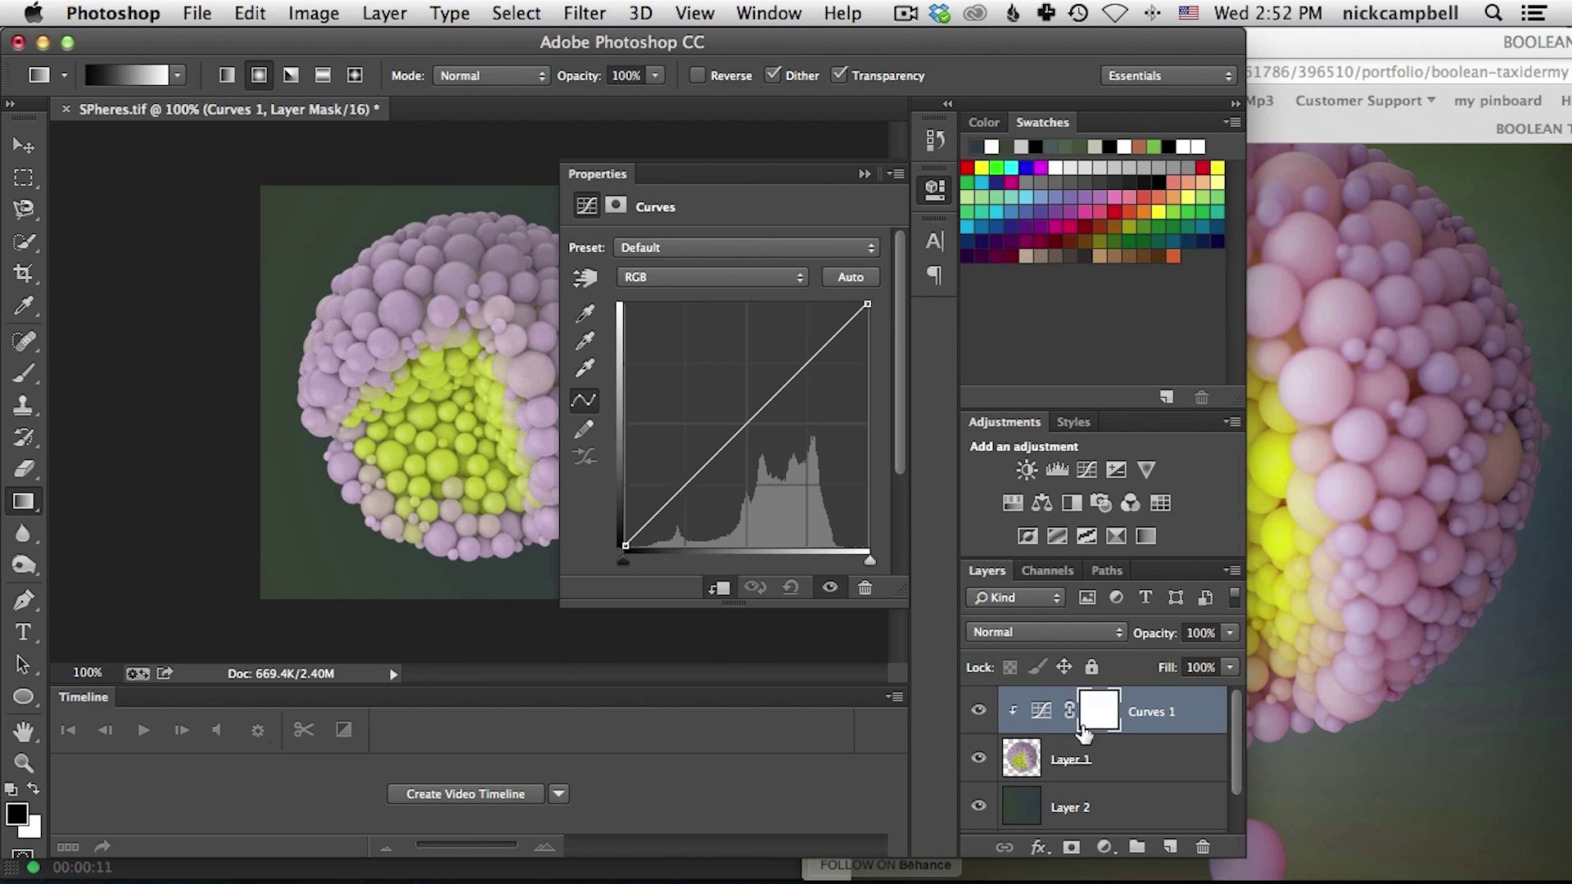
Step: Shape the RGB curve into a gentle S, slightly raising the highlights and lowering the shadows of the sphere cluster
left_click_drag(775, 406, 720, 376)
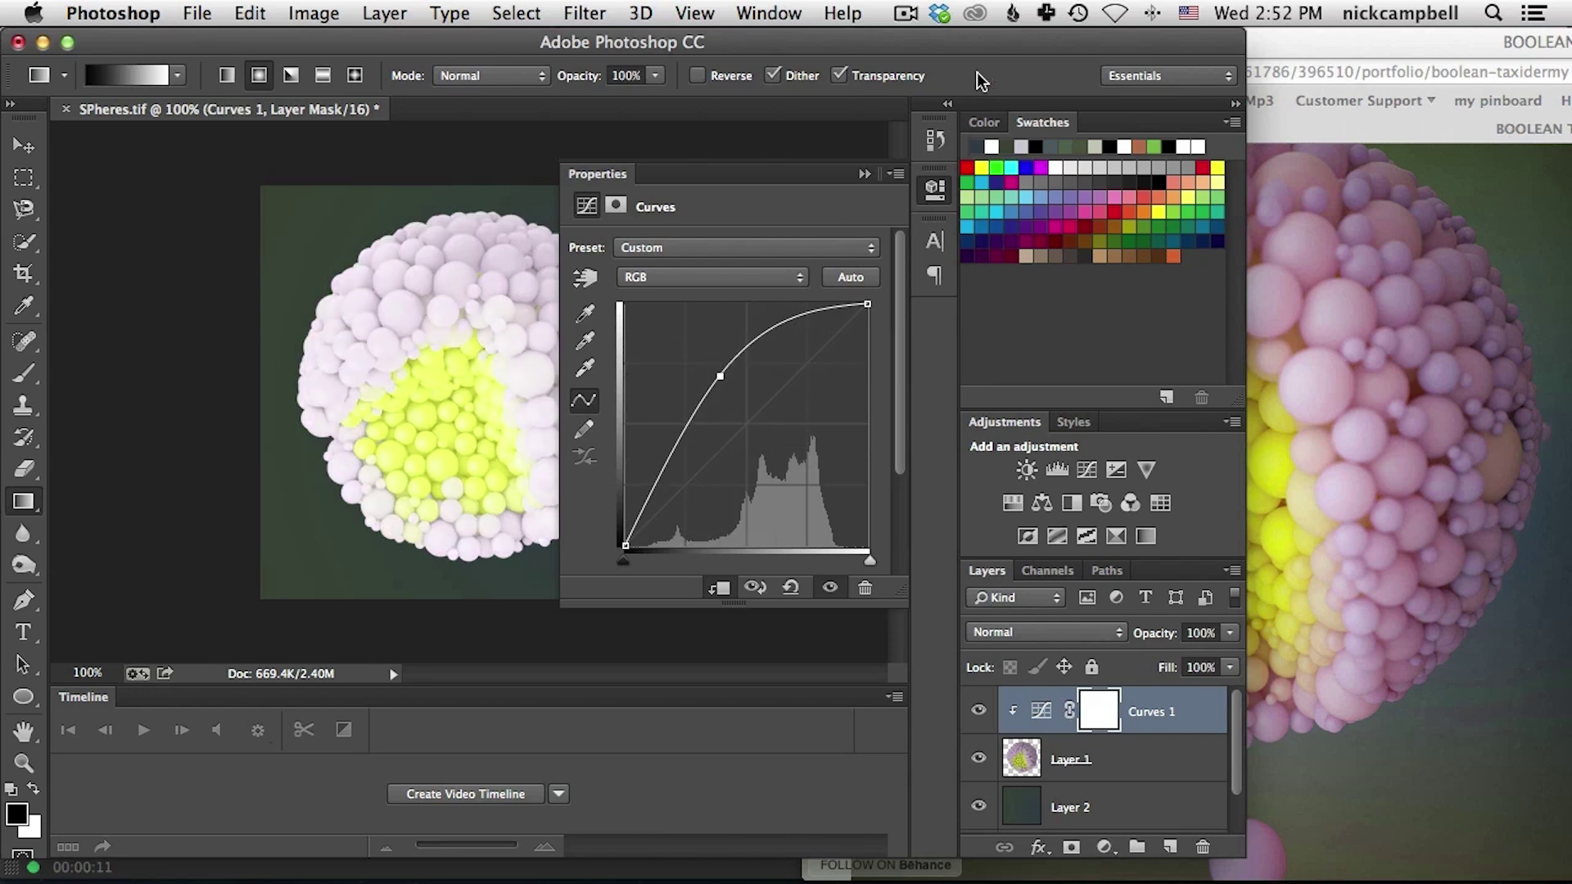
left_click(67, 43)
left_click_drag(1046, 376, 1144, 342)
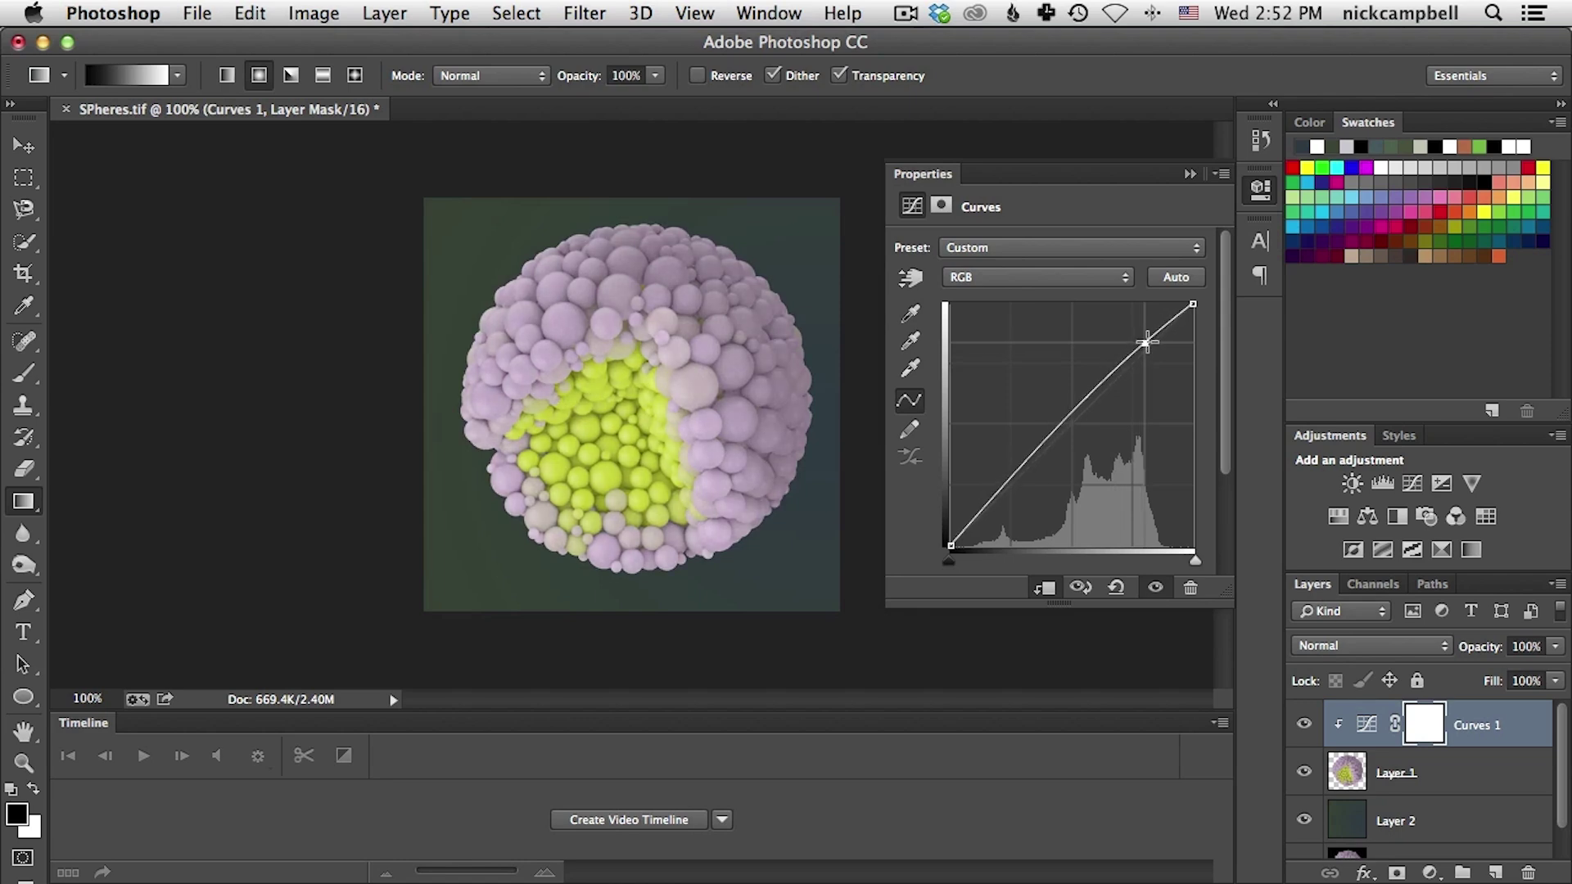
left_click(1029, 471)
left_click_drag(1029, 471, 1033, 469)
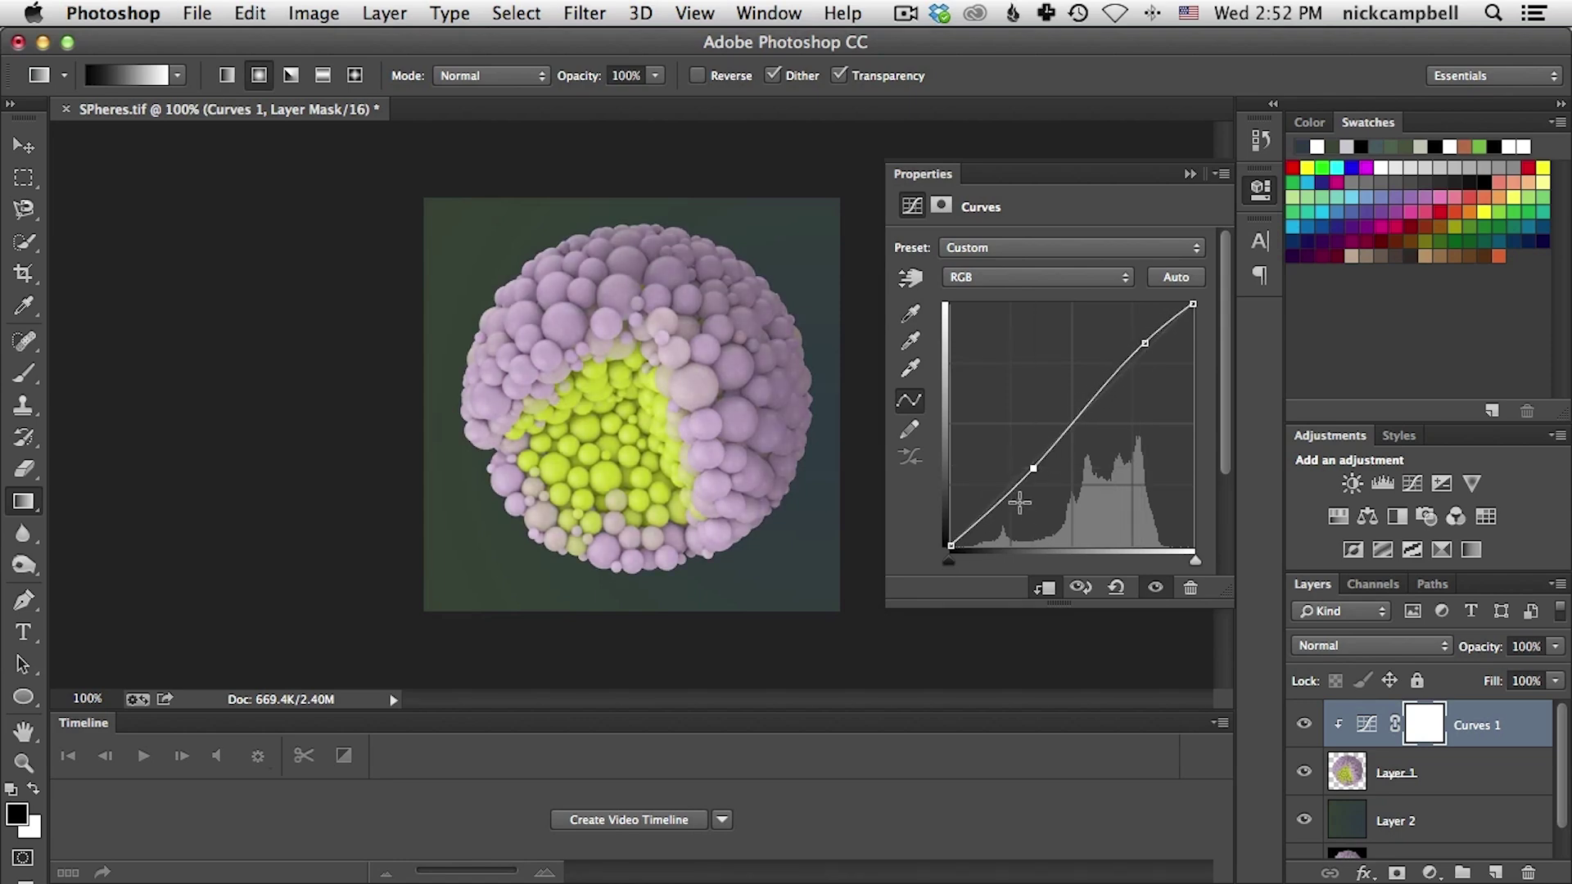
left_click_drag(949, 545, 950, 544)
Step: Scale the sphere cluster layer to about 95%, nudge it into vertical position, and compare it with the reference
left_click(1344, 777)
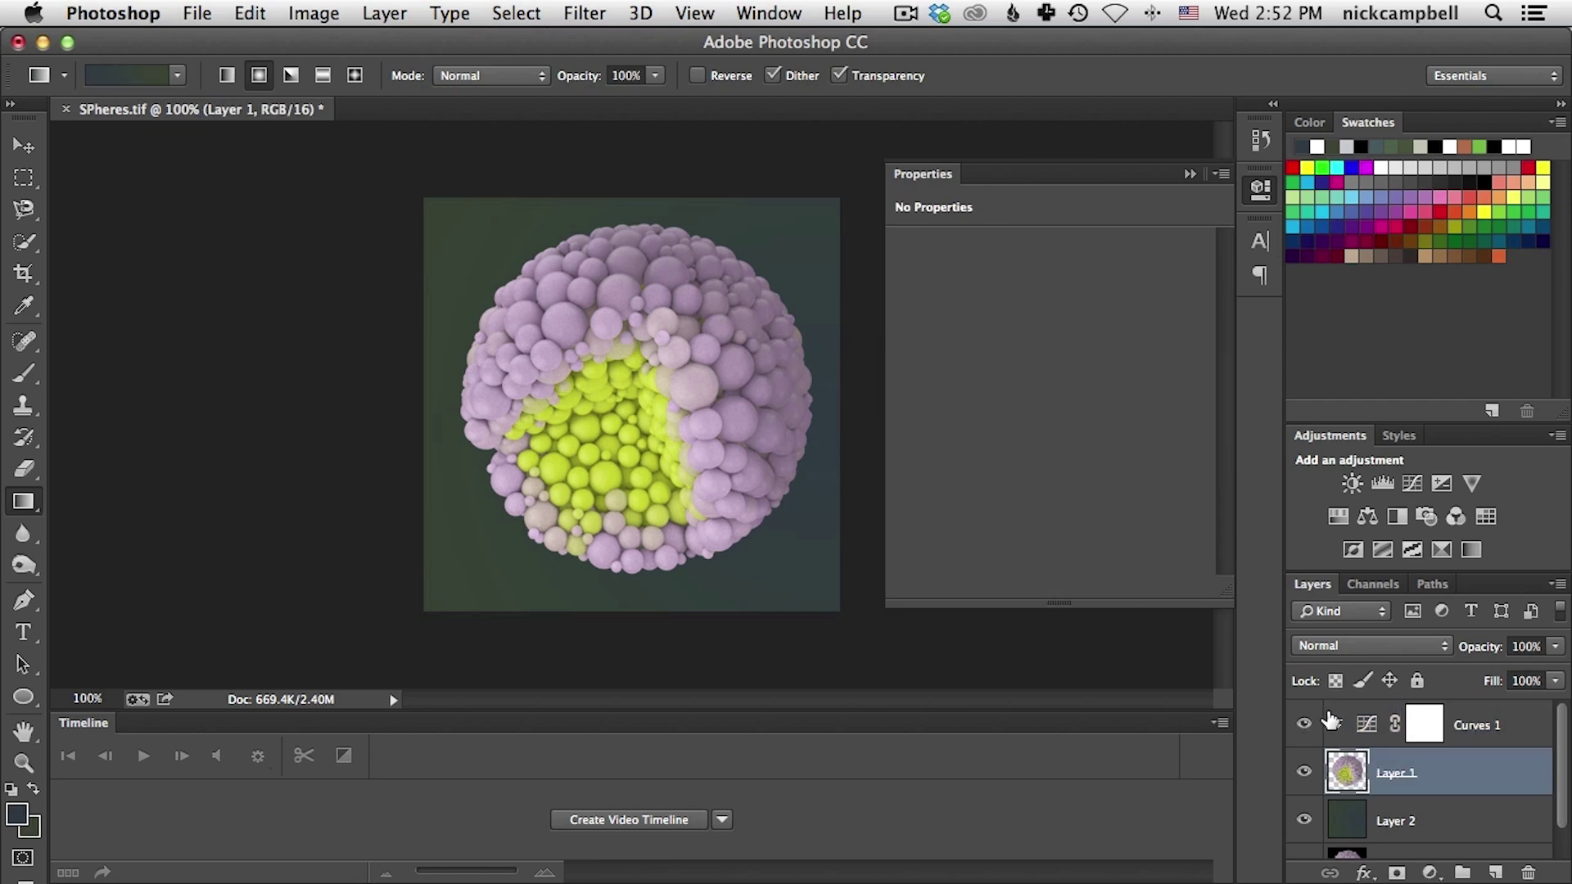
key("super+t")
left_click_drag(815, 225, 805, 233, "alt+shift")
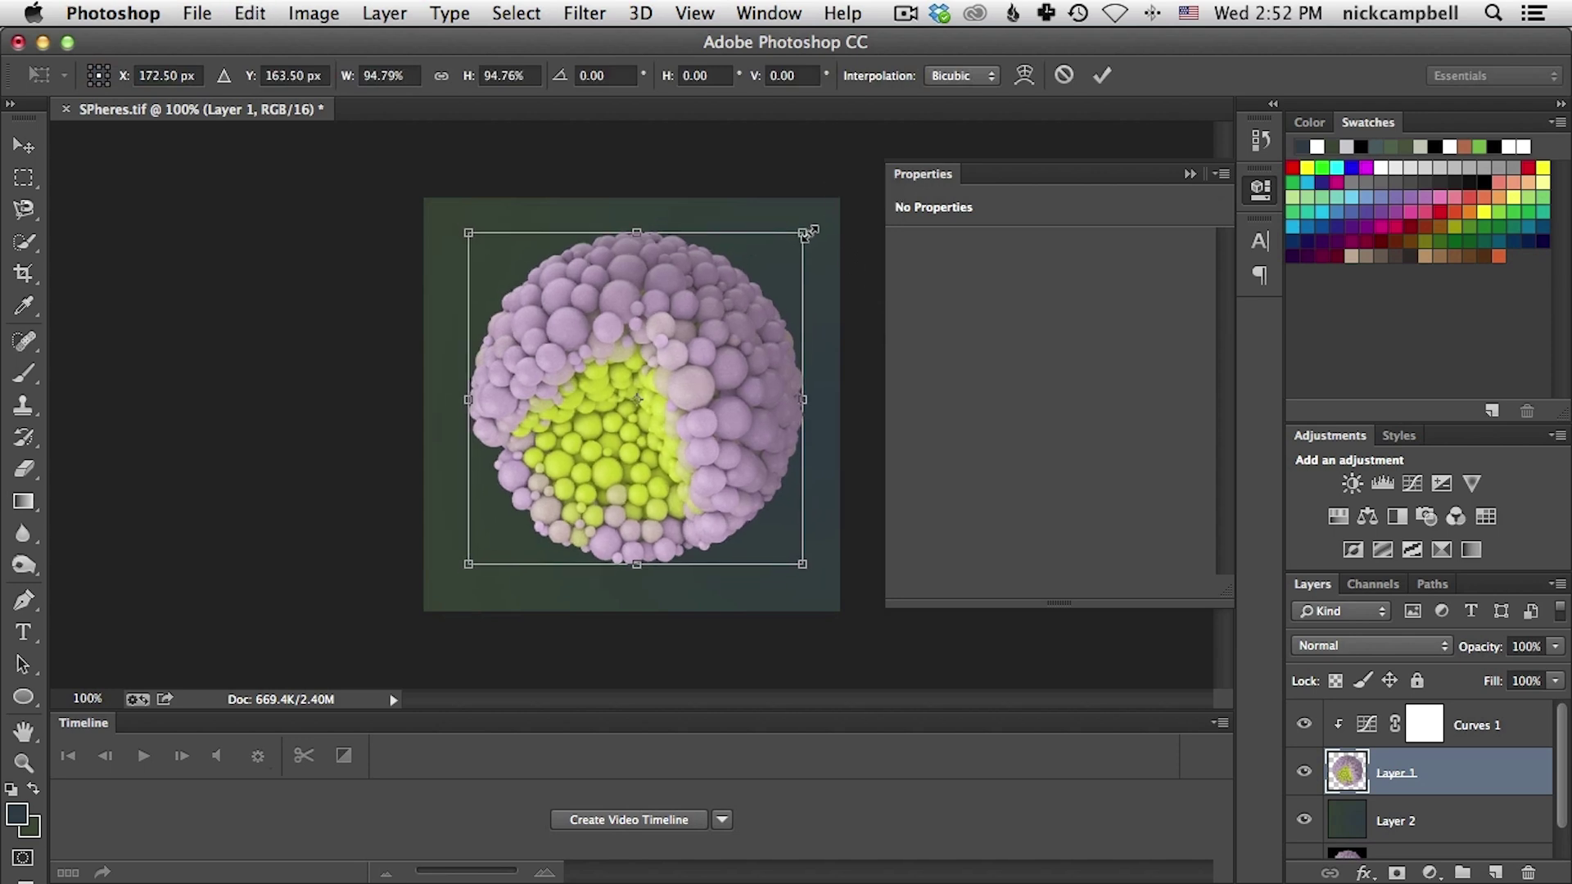
key("Return")
left_click_drag(687, 383, 688, 388)
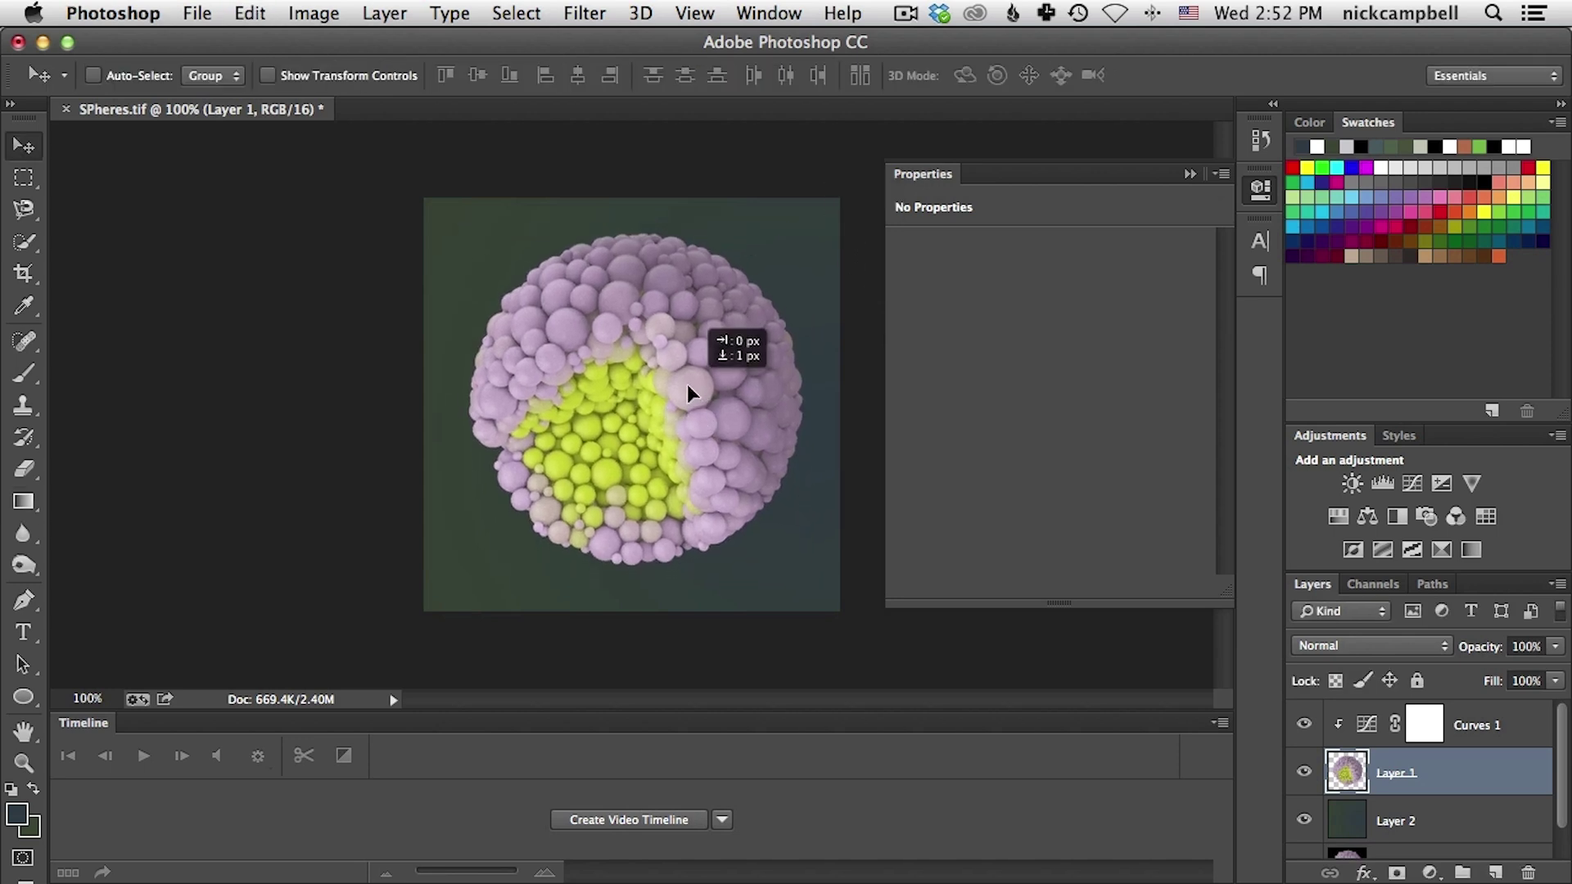
key("Up")
key("Up")
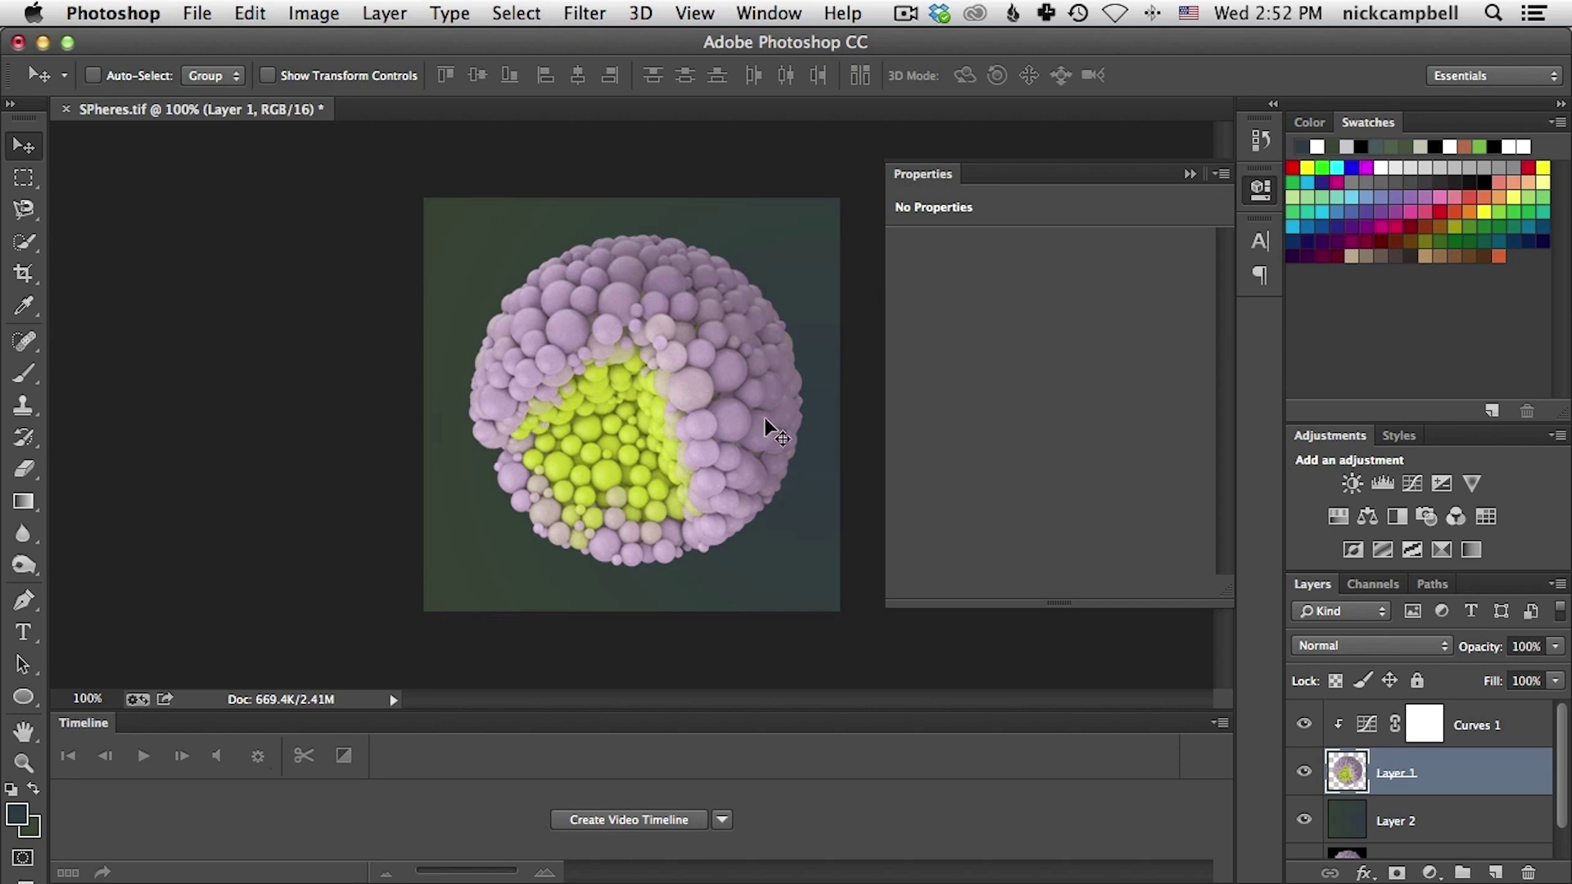
key("super+Tab")
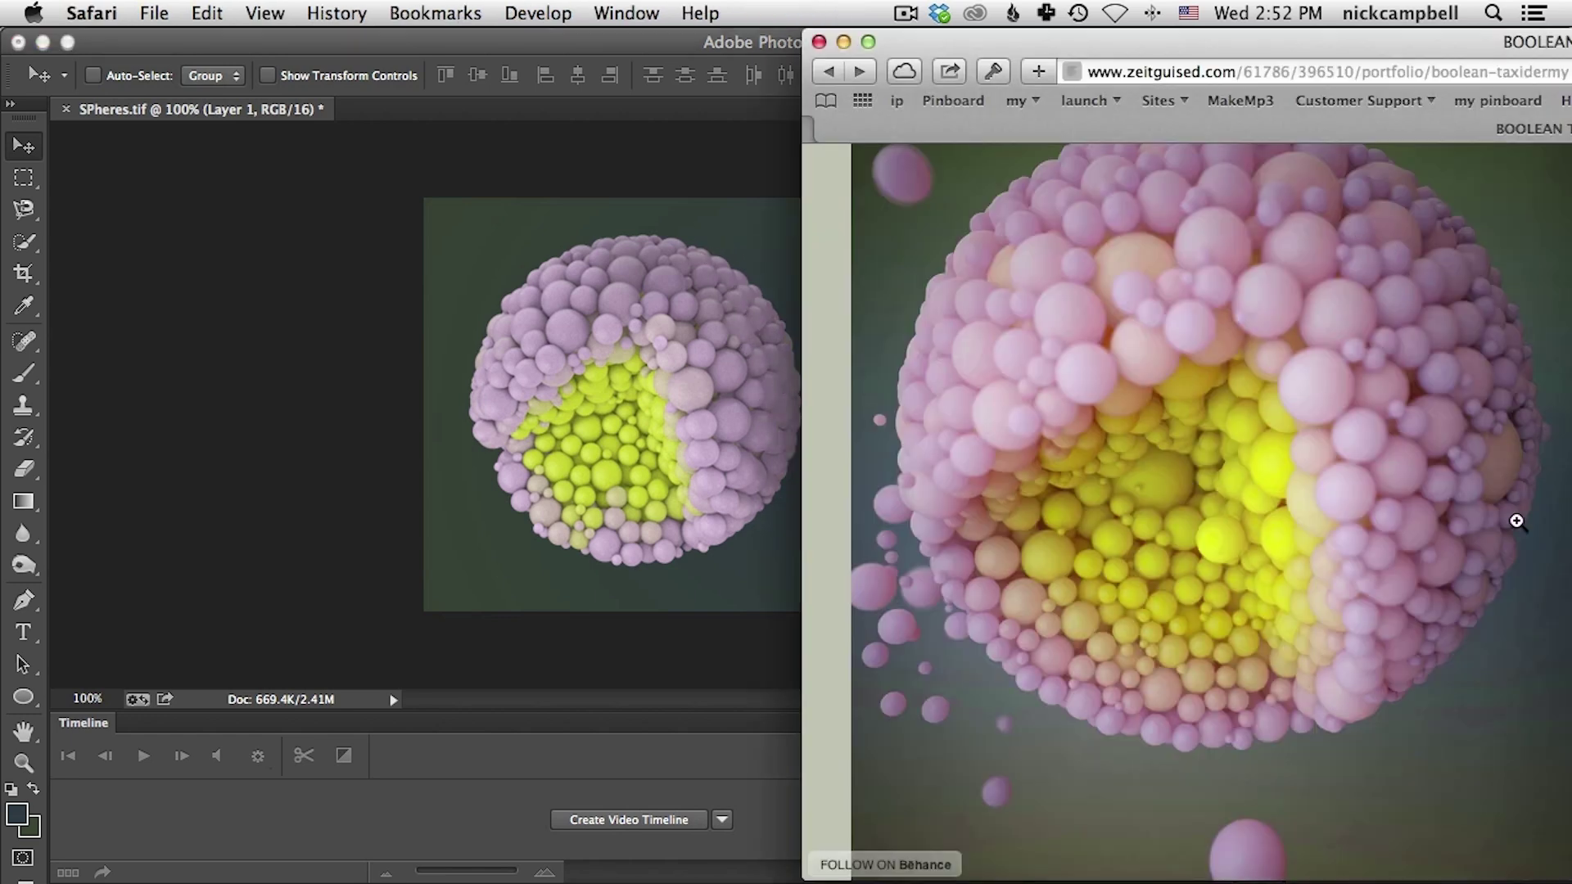
left_click(701, 264)
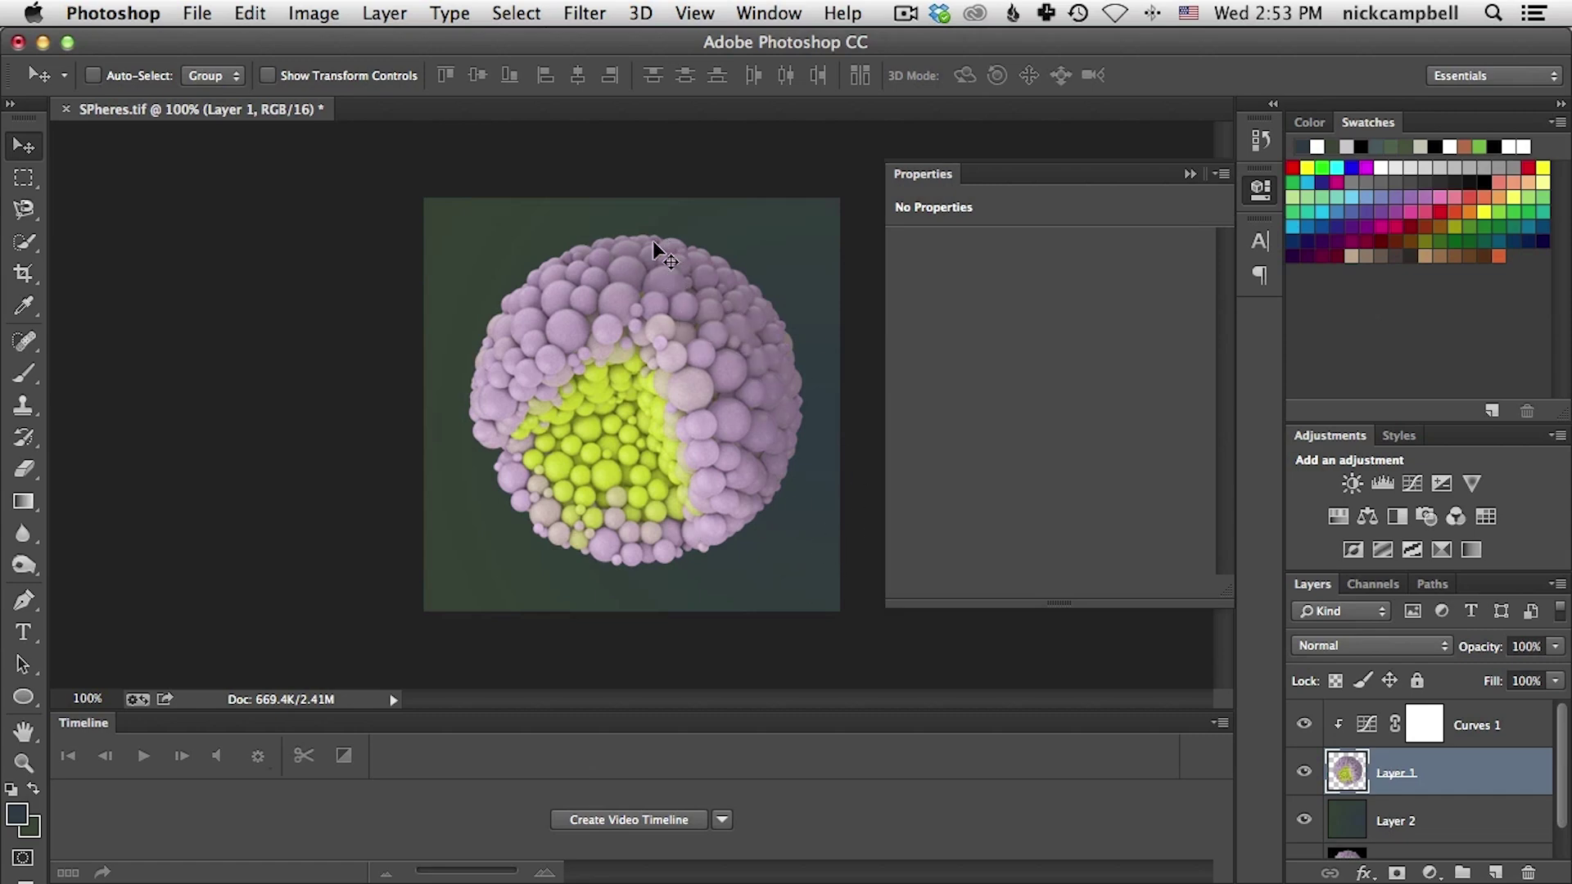
left_click(1347, 771, "super")
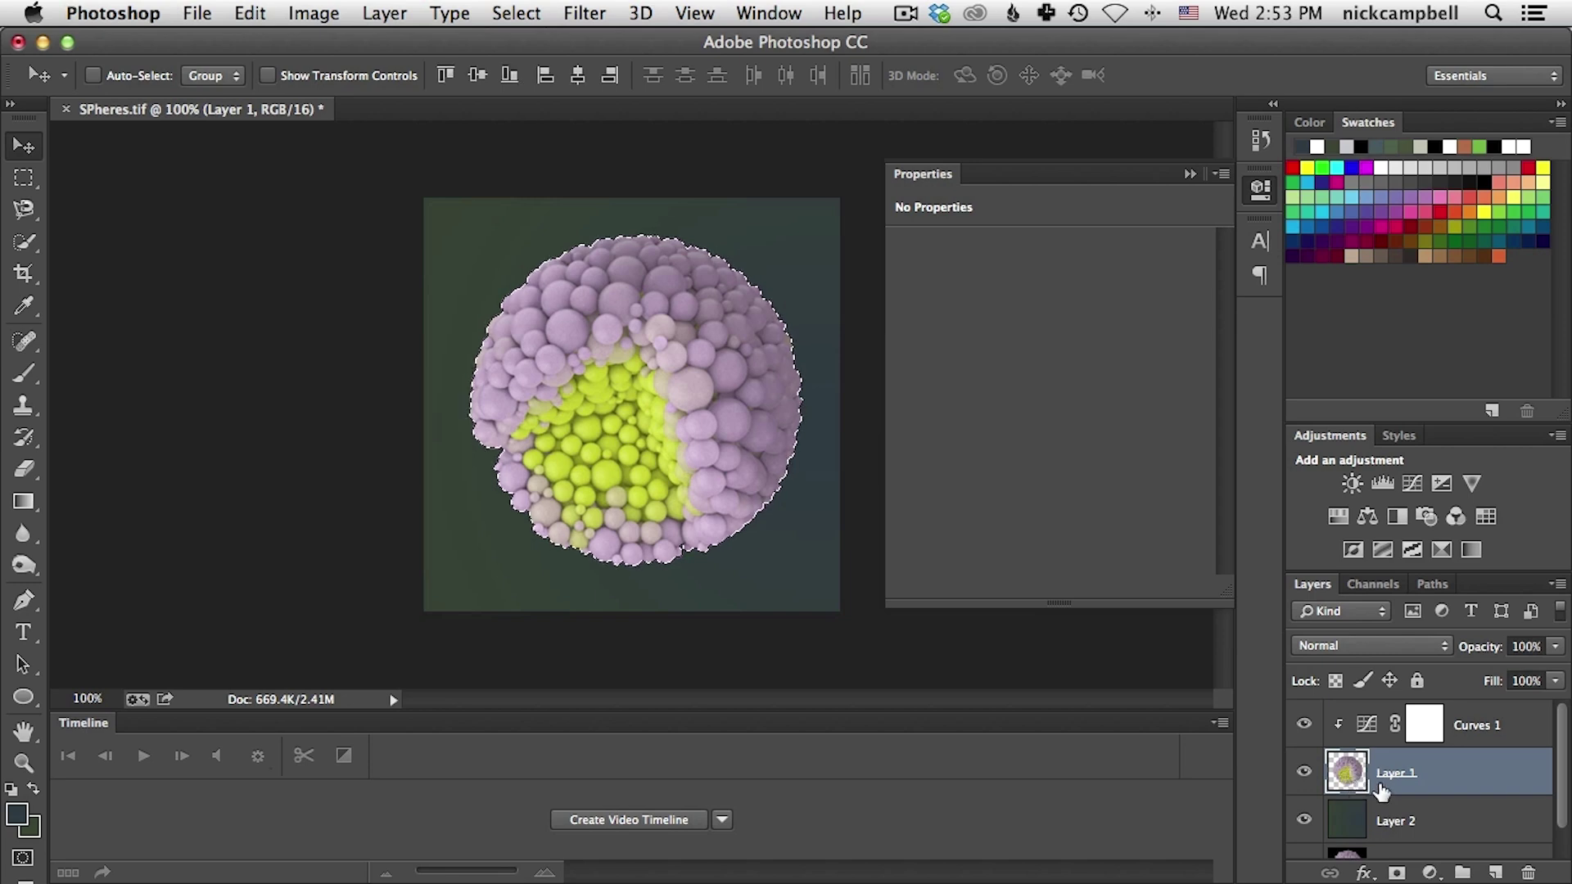
scroll(1384, 773, "down", 1)
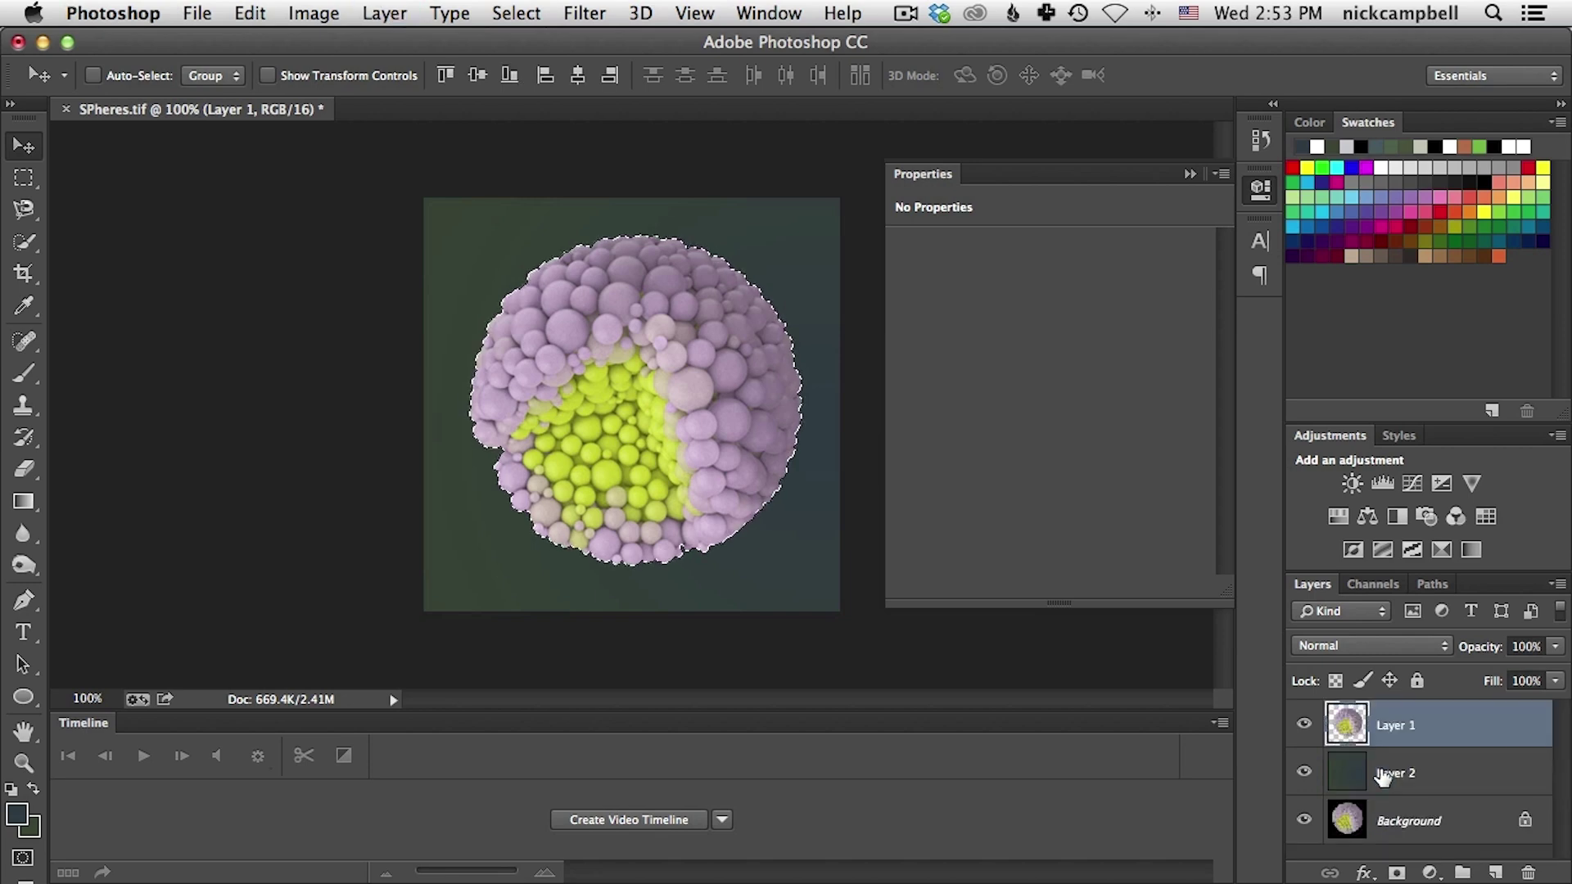
scroll(1383, 776, "up", 1)
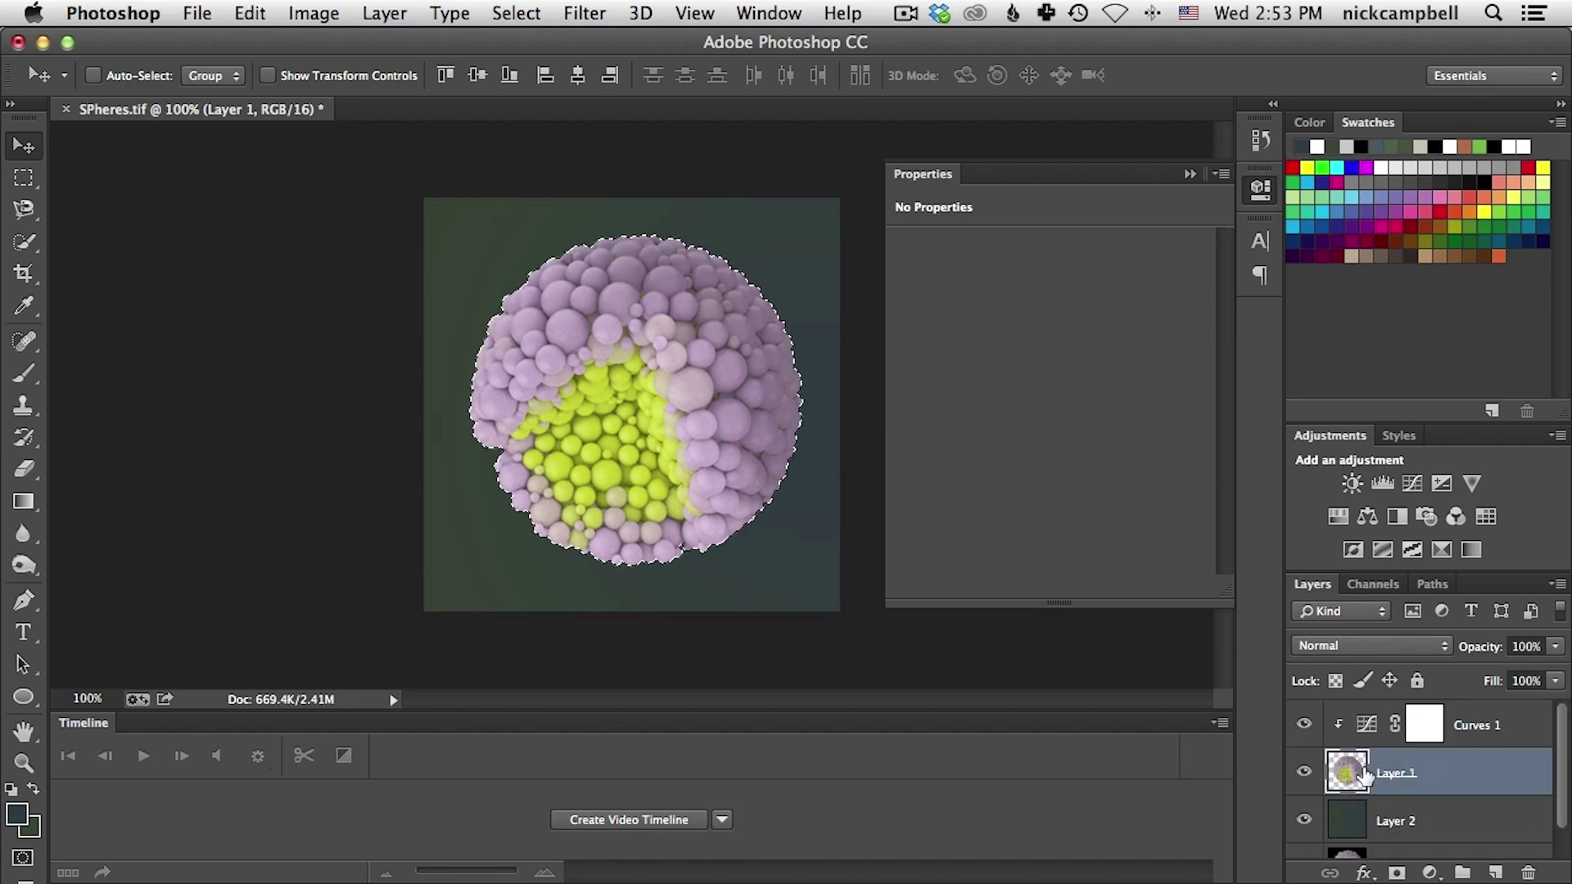
key("super+d")
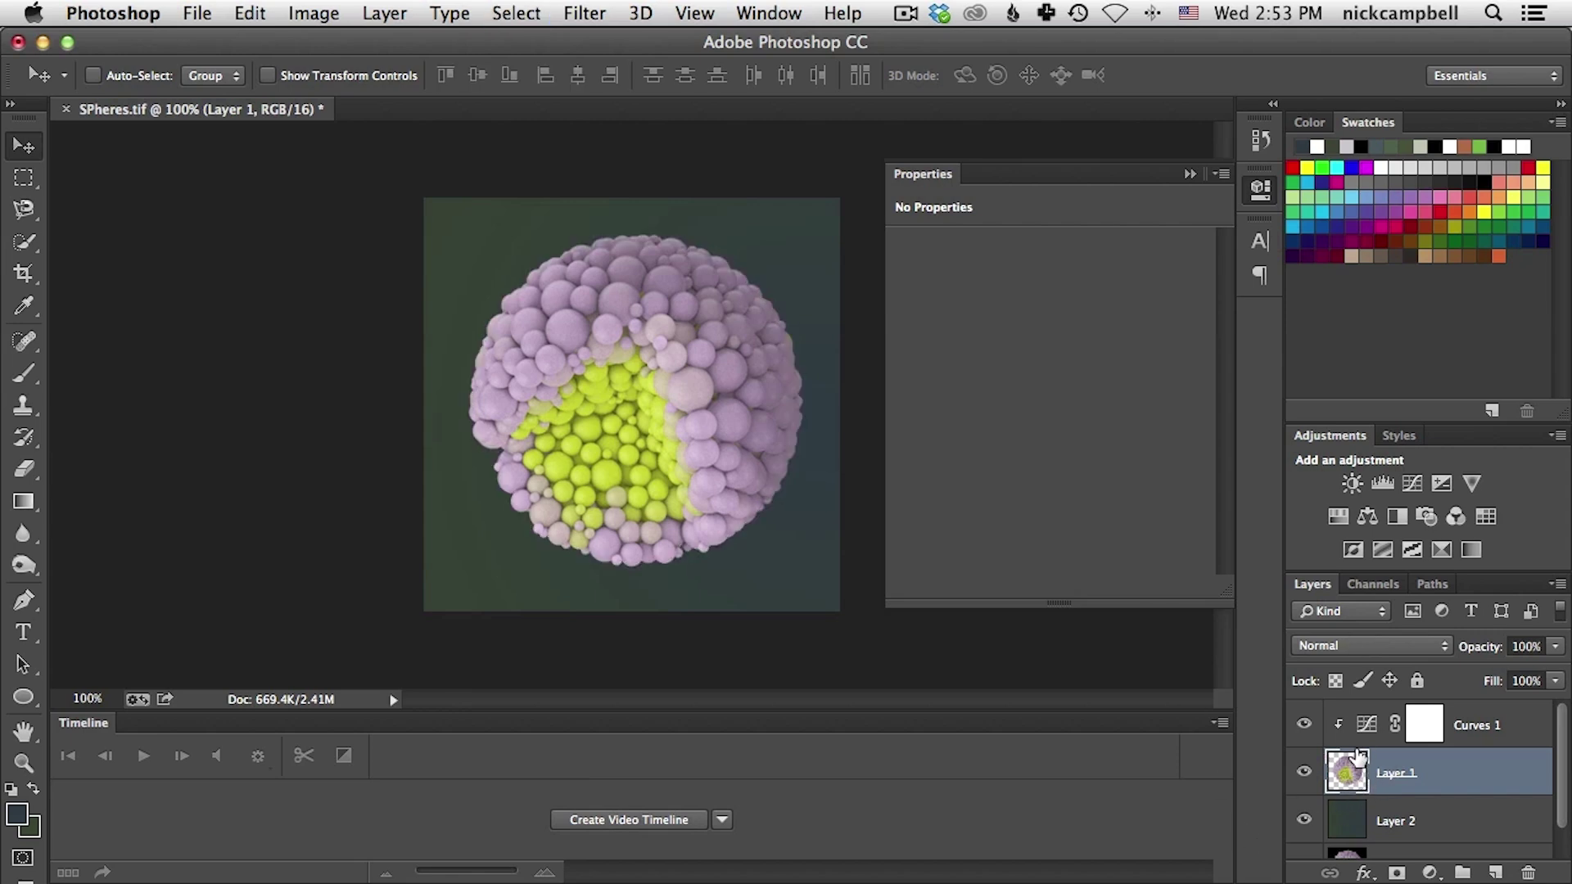
Step: Duplicate the sphere cluster layer and choose the Burn tool with its range set to Midtones
key("super+j")
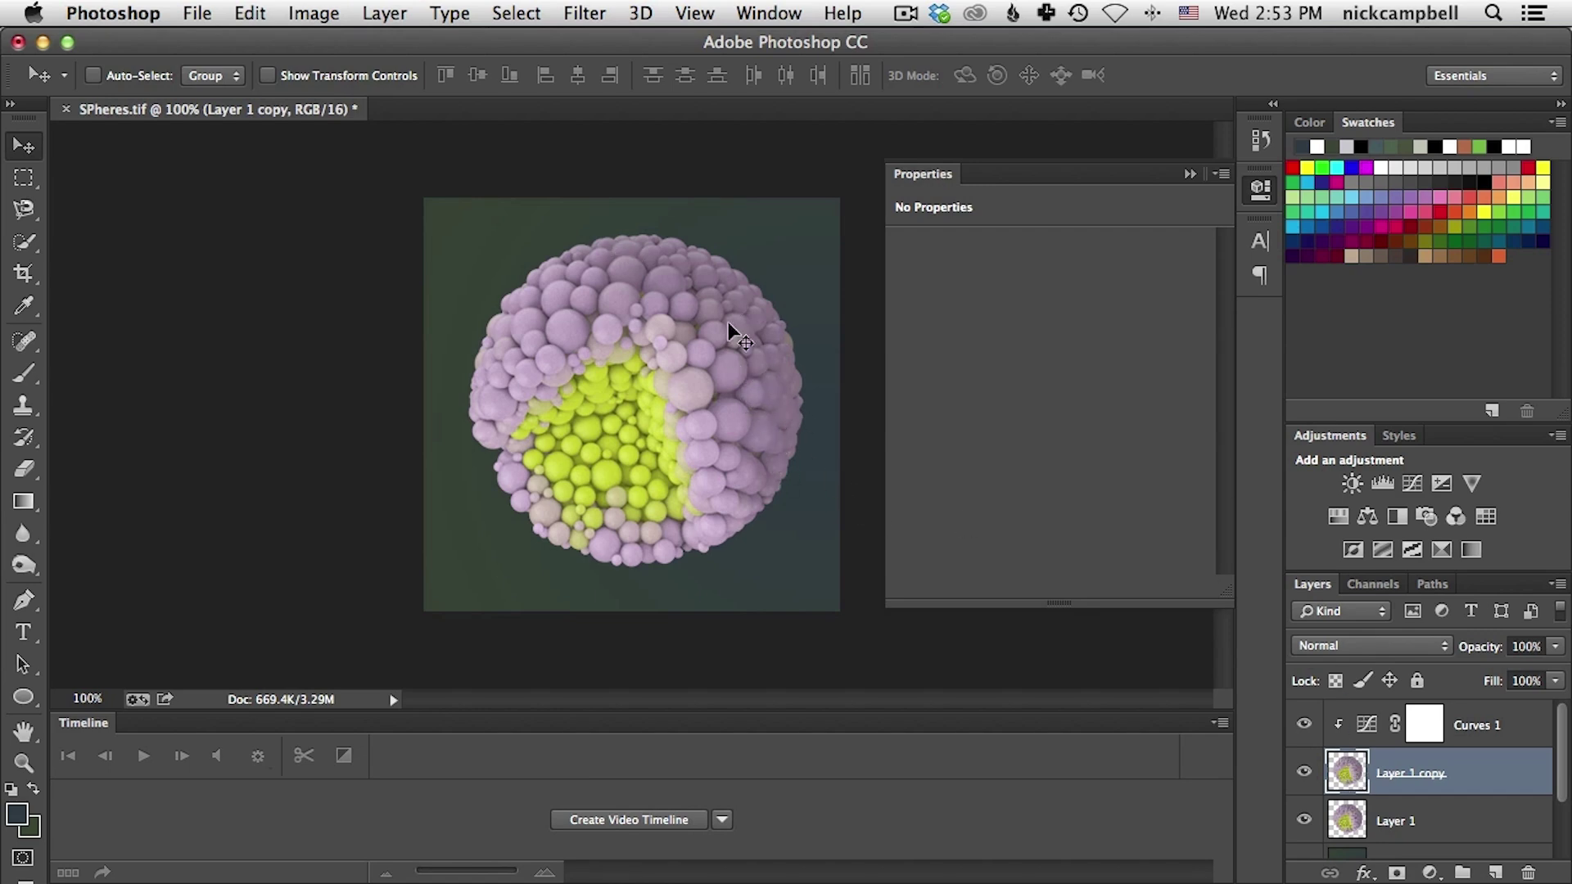
left_click(28, 565)
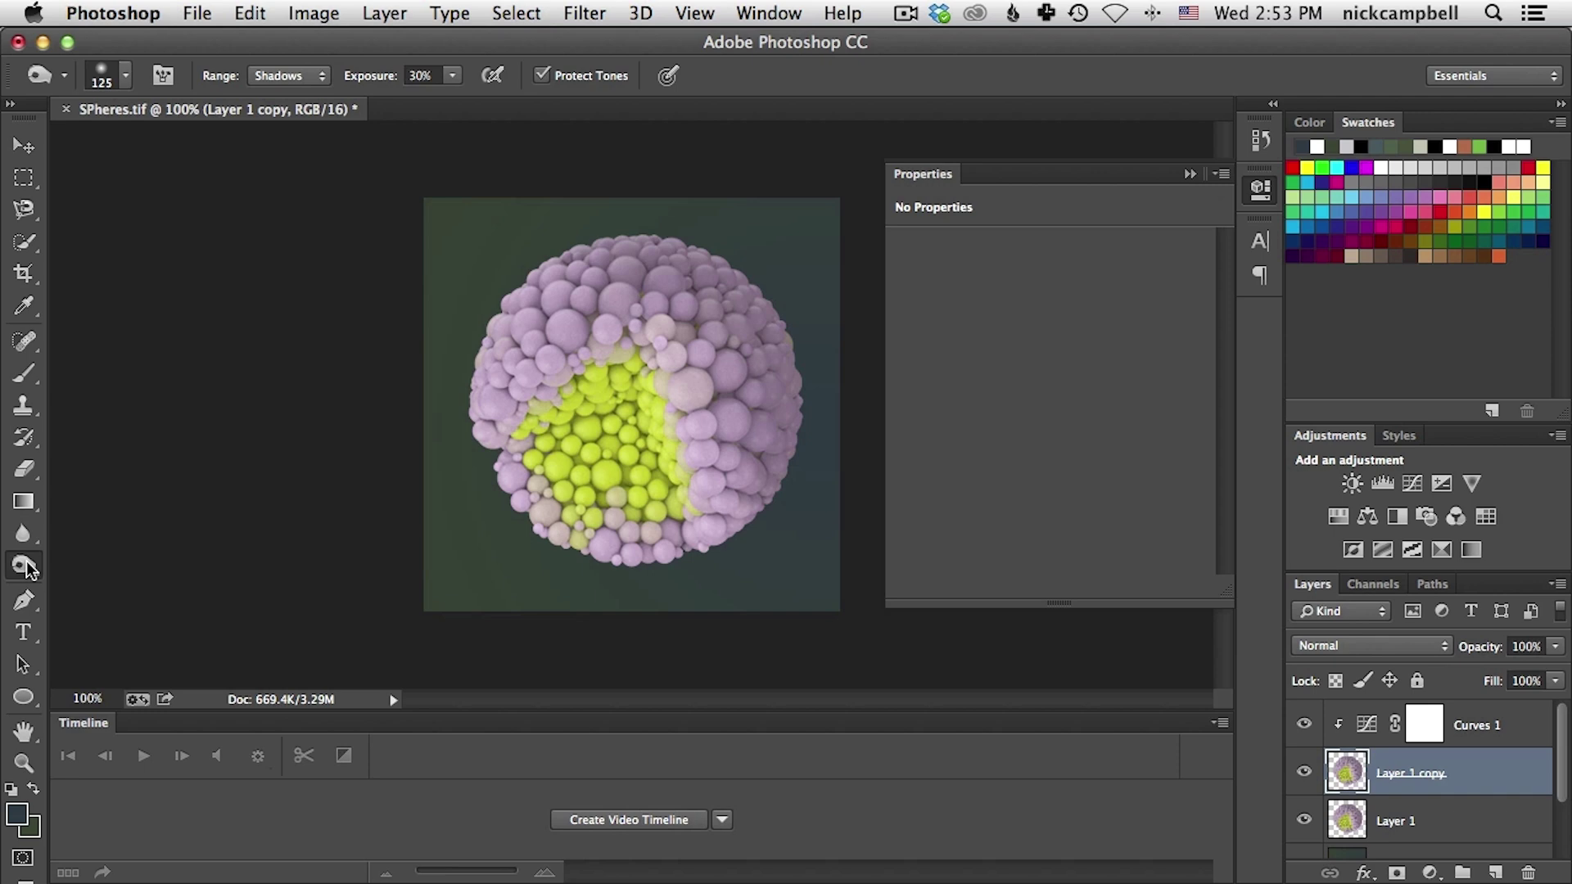
left_click(31, 565)
left_click(87, 582)
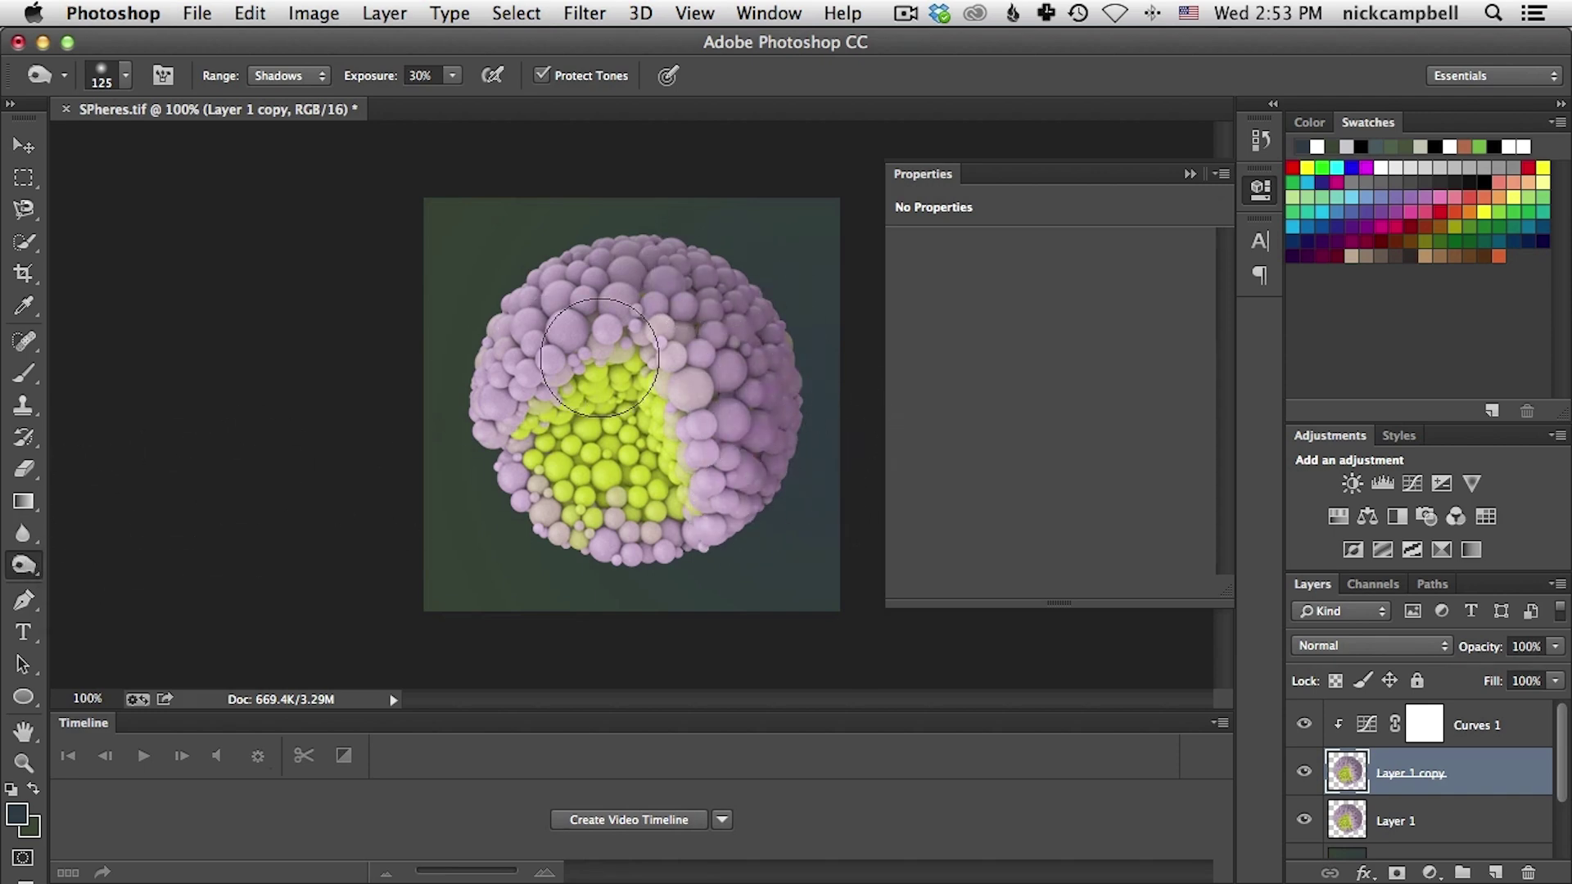
left_click(298, 74)
left_click(301, 85)
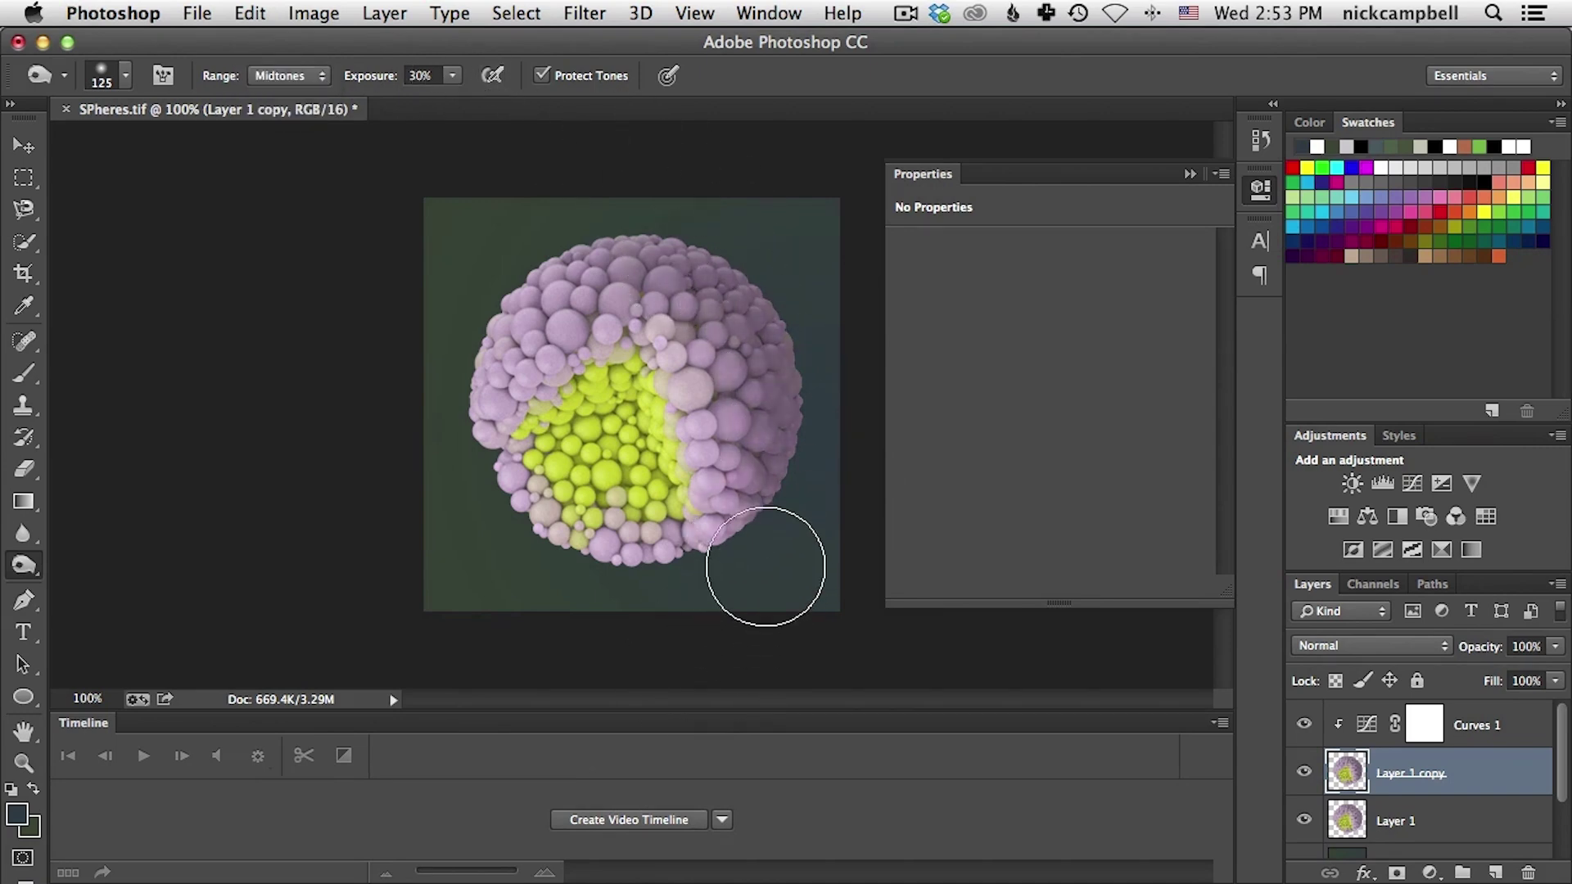
Step: Undo the last burn stroke, lower the exposure to 15%, and burn the shaded right side of the sphere cluster
key("super+z")
left_click(453, 76)
left_click_drag(451, 97, 439, 98)
mouse_move(697, 239)
left_mouse_down()
mouse_move(766, 351)
mouse_move(695, 573)
left_mouse_up()
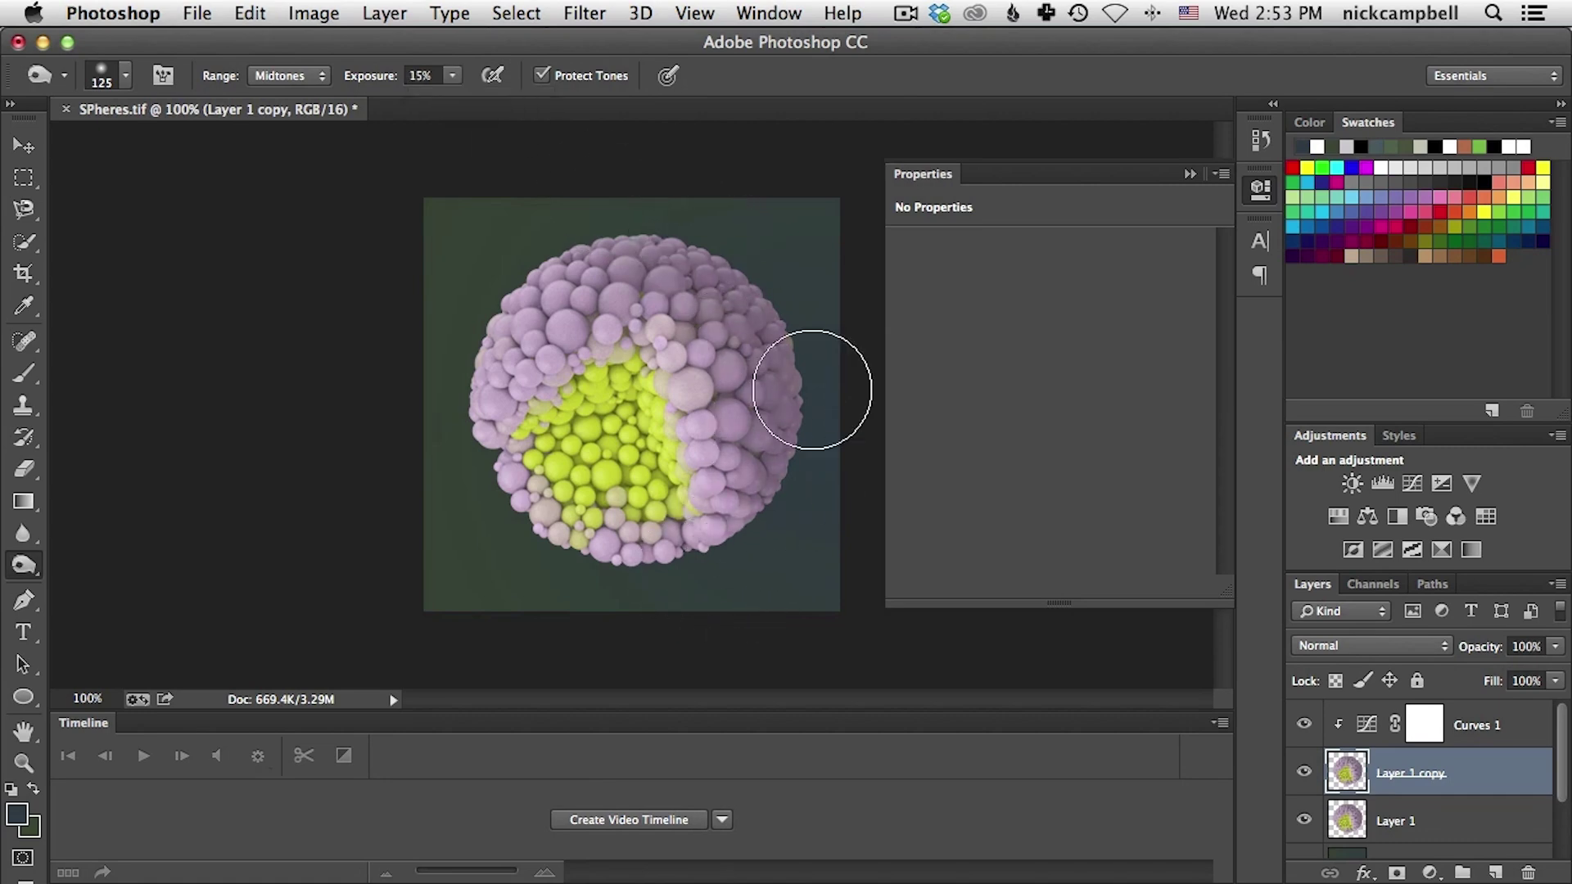
mouse_move(653, 212)
left_mouse_down()
mouse_move(767, 395)
mouse_move(728, 685)
left_mouse_up()
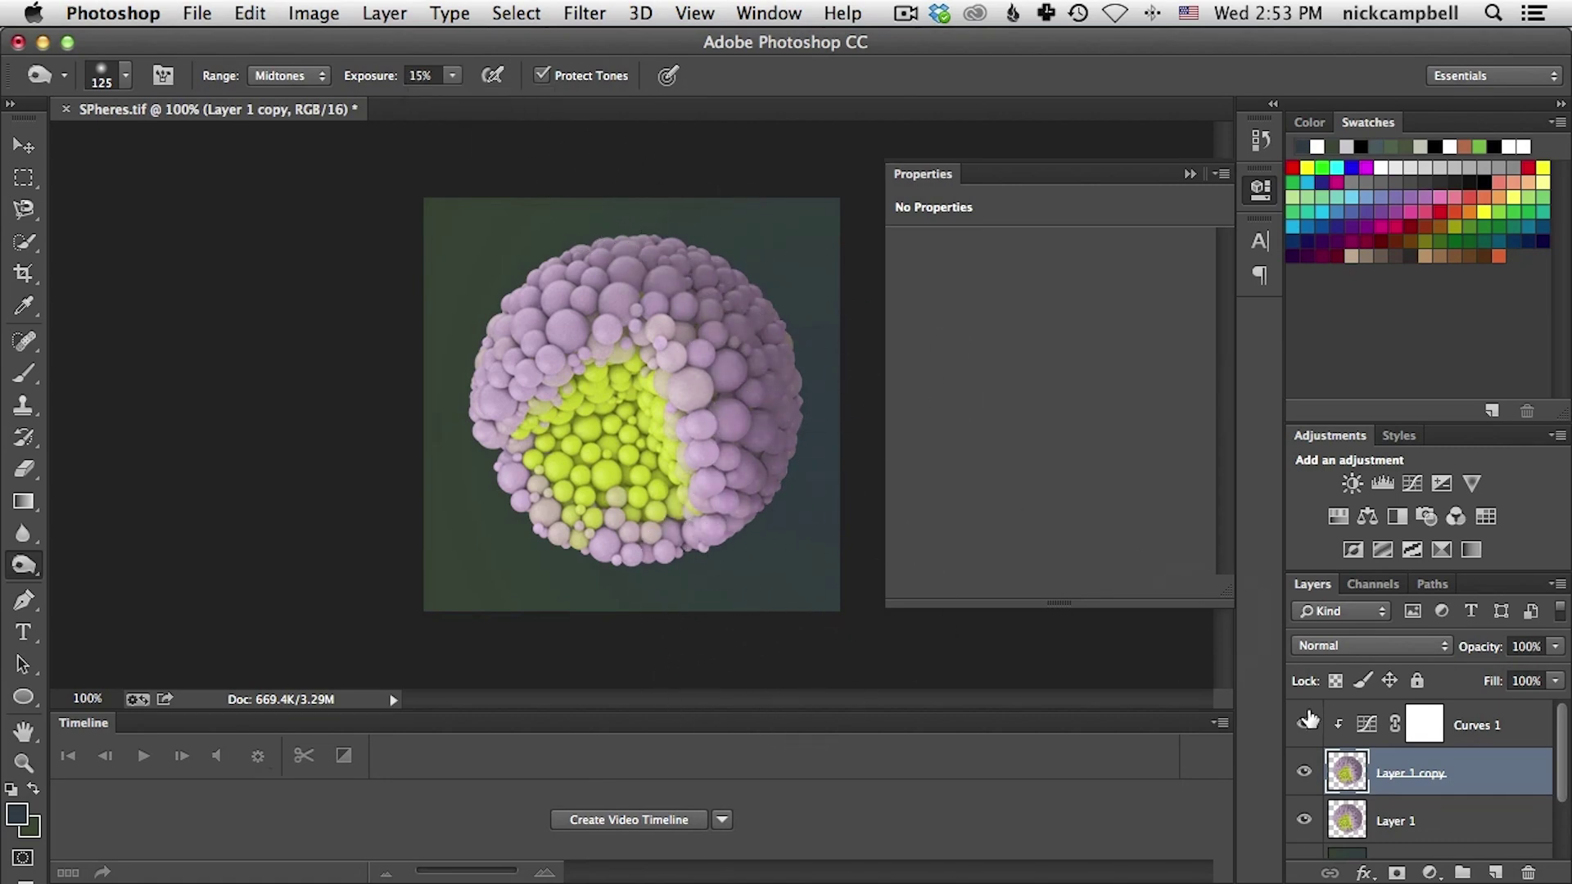
Step: Strengthen the S-curve of the clipped Curves adjustment by raising its highlight point and lowering its shadow point
left_click(1359, 731)
left_click_drag(1143, 345, 1133, 351)
left_click_drag(1039, 466, 1036, 468)
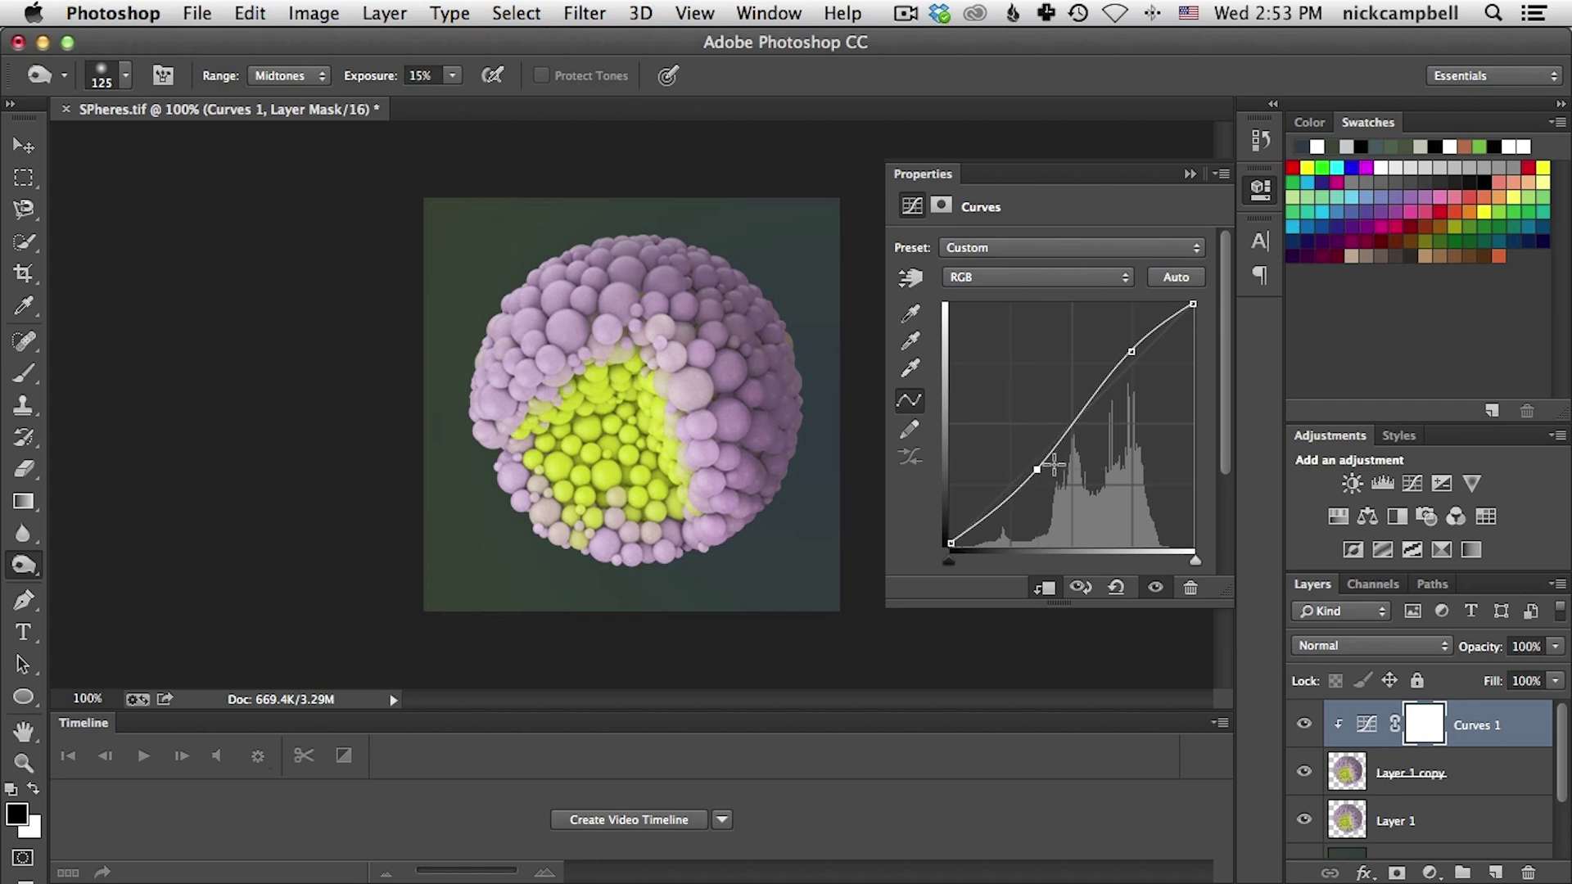
Step: Add a layer above the clipped Curves adjustment and draw a reversed black-and-white radial gradient, white at the cluster's centre and black at the corners
left_click(1495, 872)
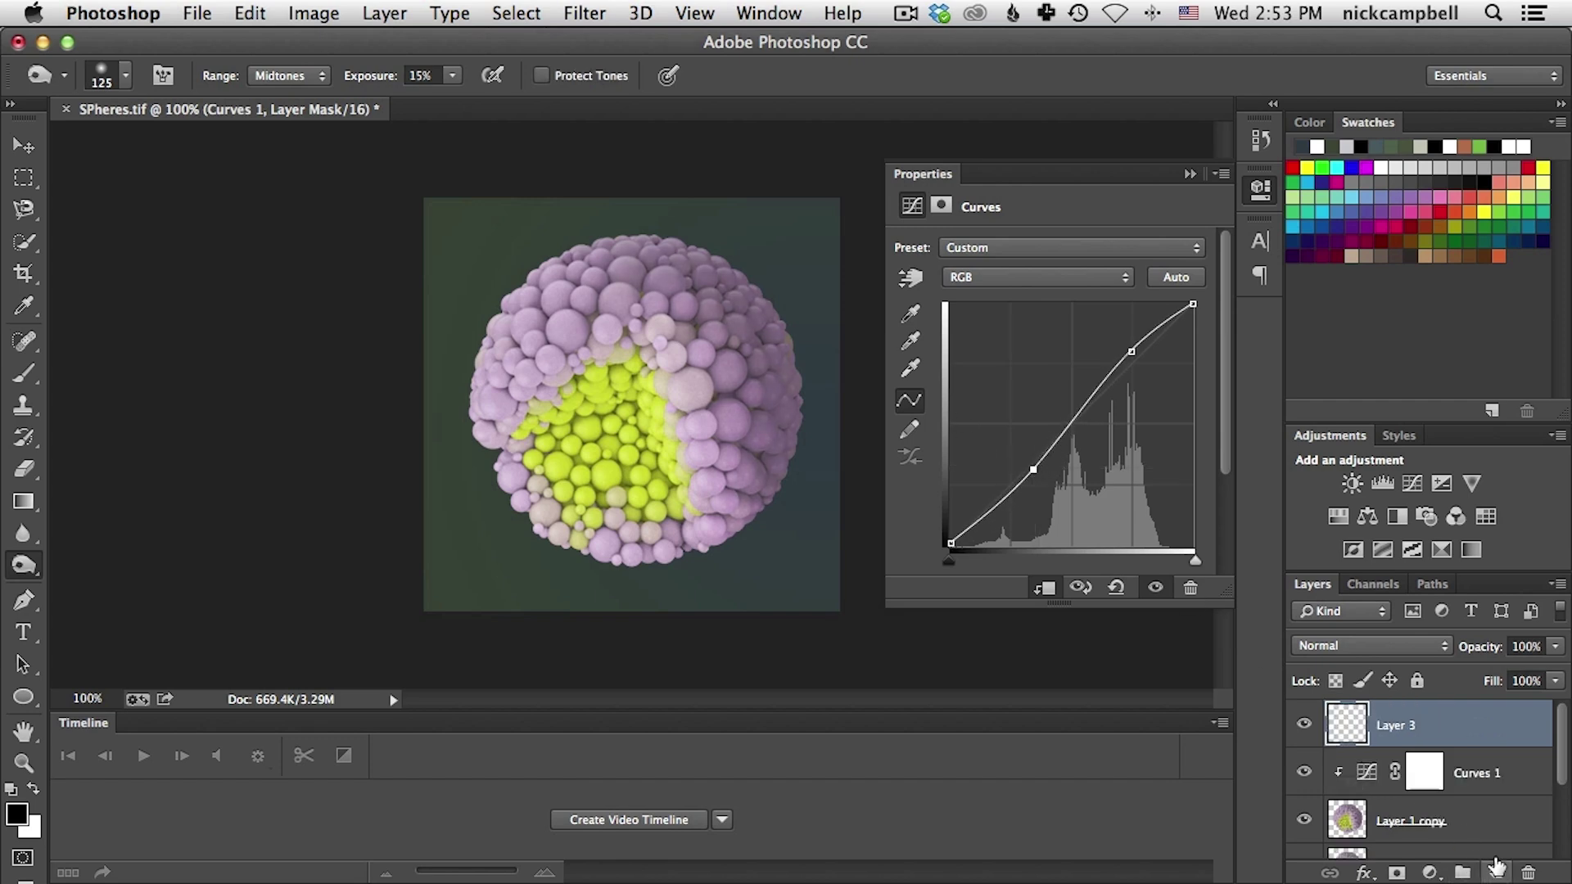
left_click(24, 501)
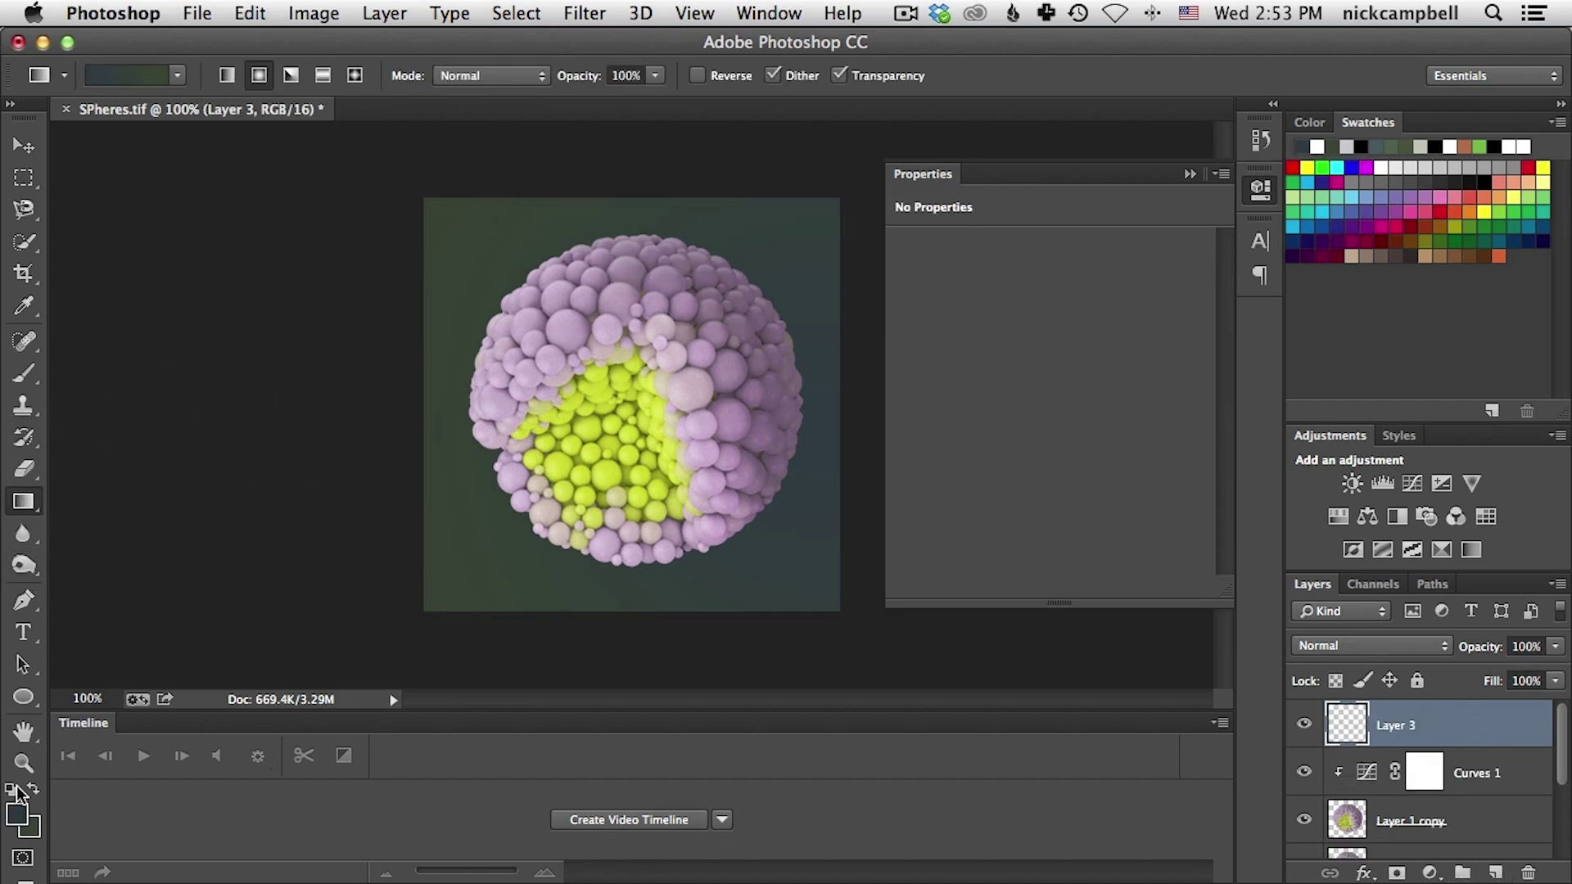
left_click(11, 789)
left_click_drag(638, 399, 397, 186)
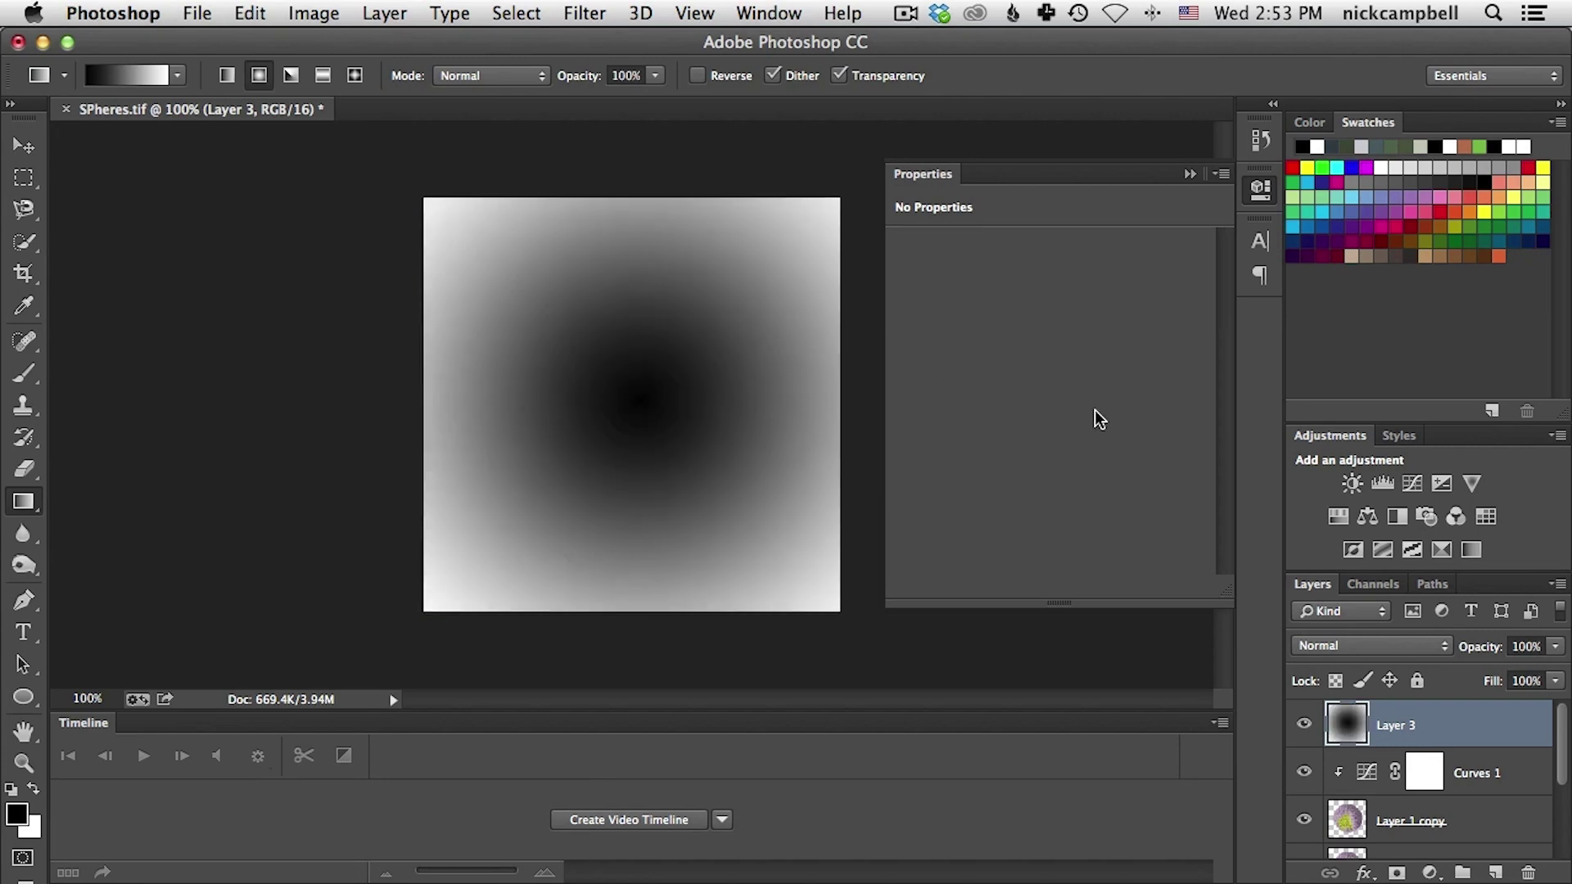
left_click(706, 74)
left_click_drag(642, 400, 420, 184)
Step: Set the radial gradient layer to Overlay blending at 30% opacity and compare the image with and without it
left_click(1348, 644)
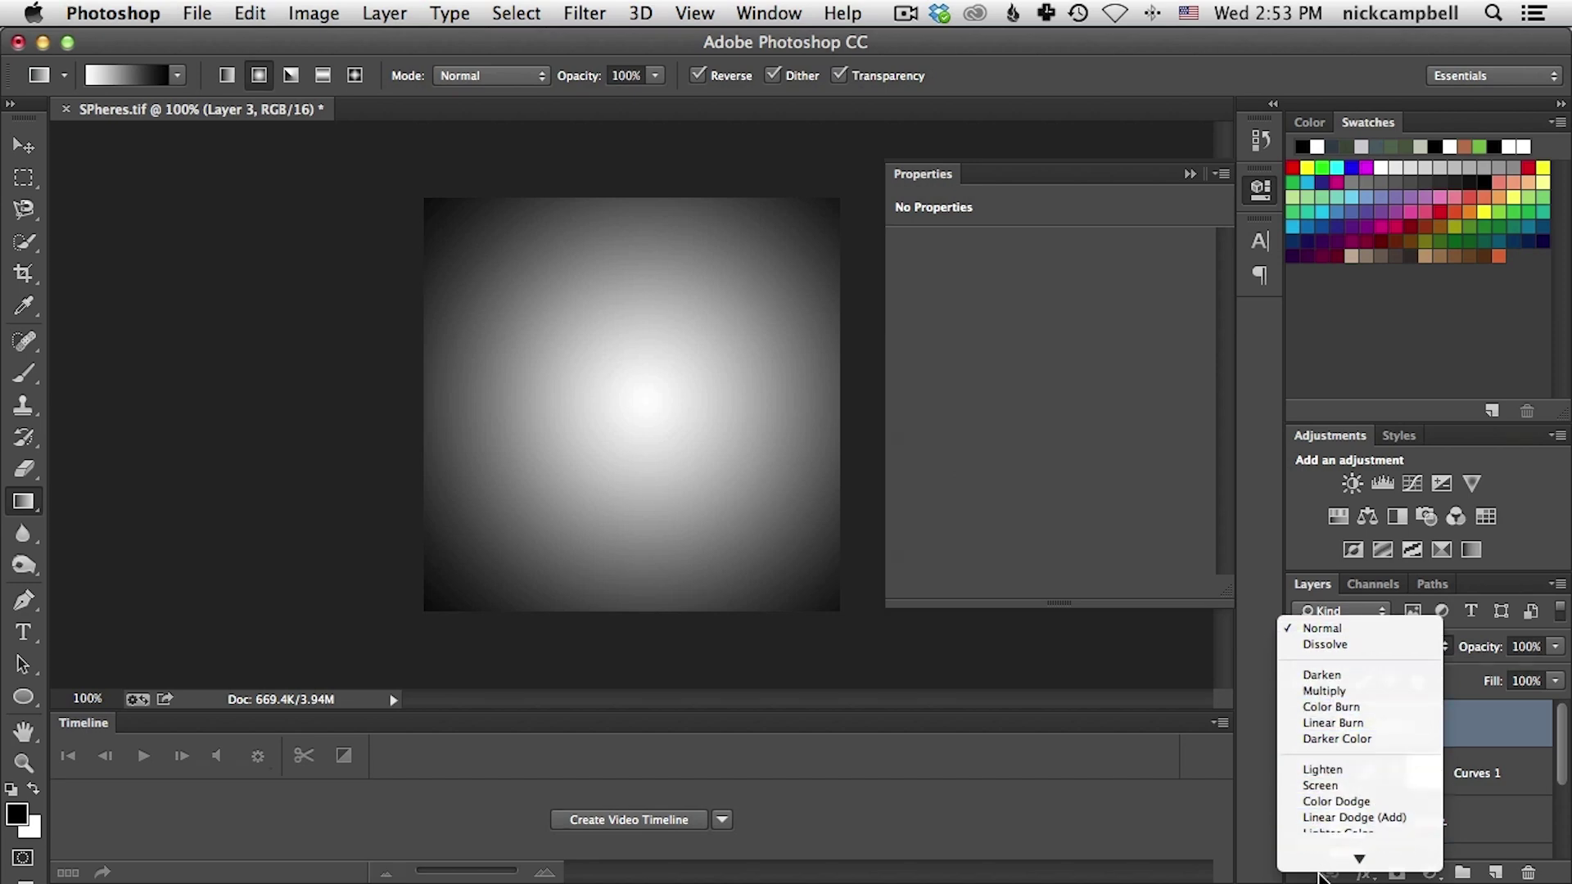
scroll(1342, 770, "down", 2)
left_click(1348, 801)
key("v")
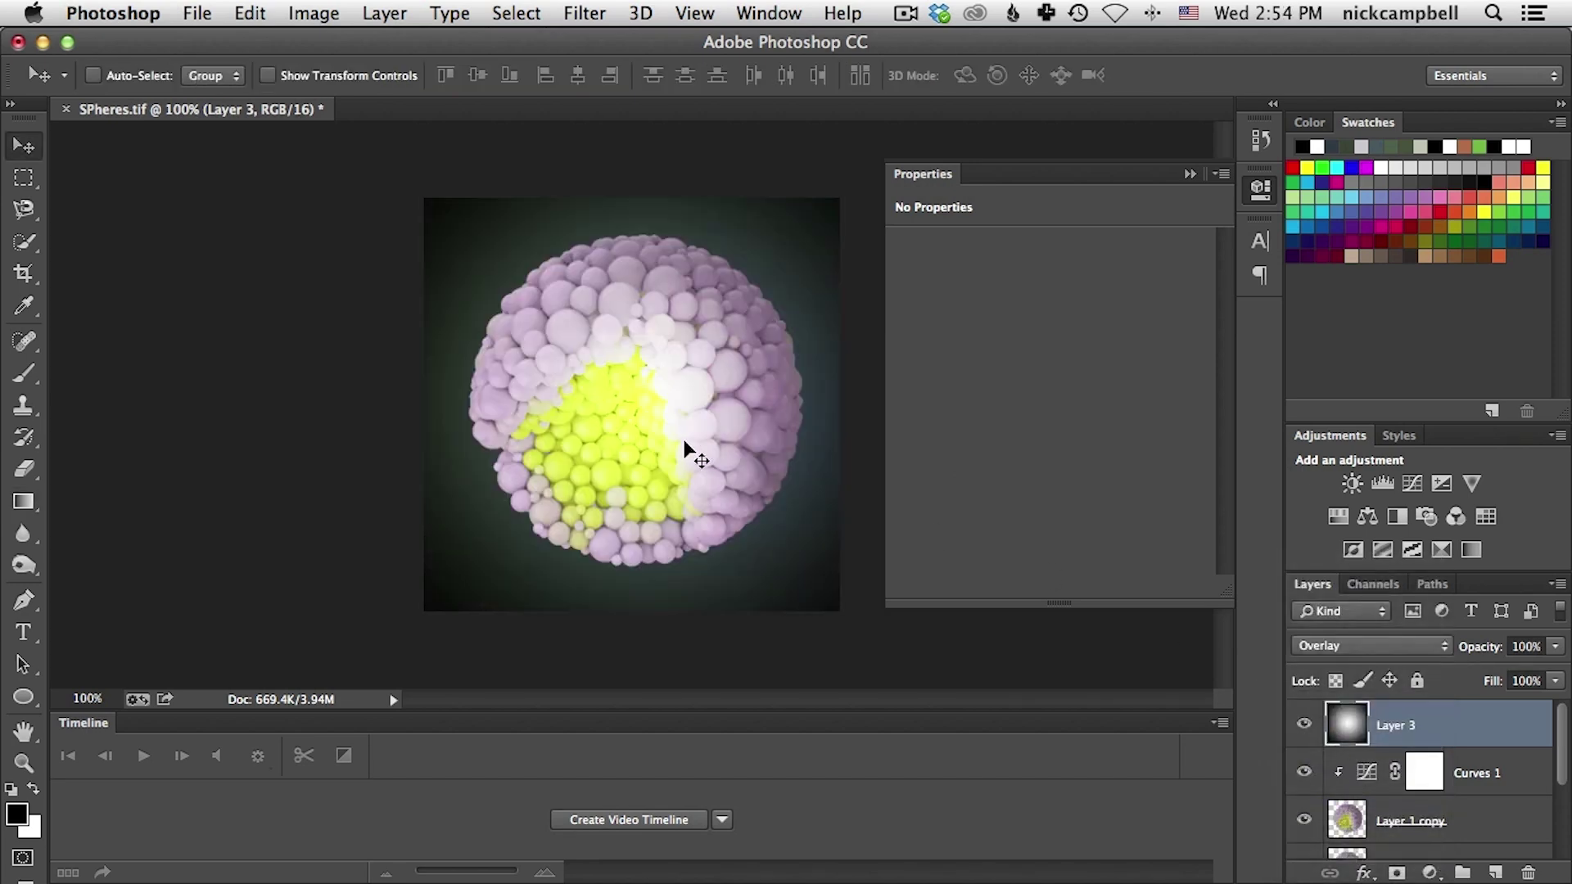
key("3")
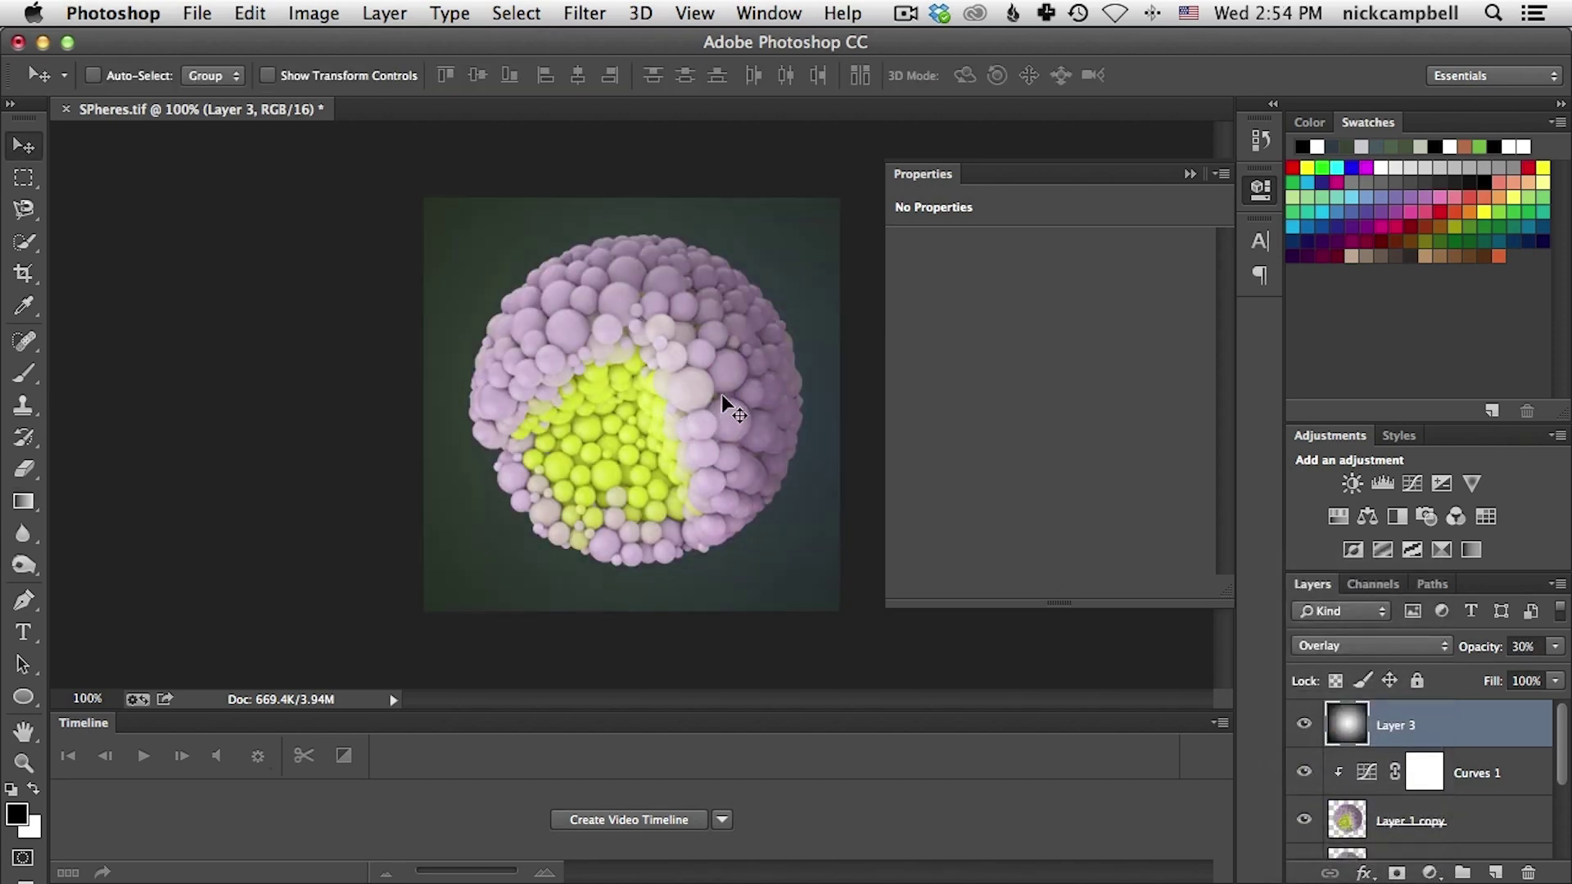
key("4")
key("3")
left_click(1305, 724)
left_click(1305, 723)
left_click(1304, 724)
left_click(1304, 724)
Step: Duplicate the radial gradient layer and set the copy to Multiply blending at 20% opacity
key("4")
key("super+j")
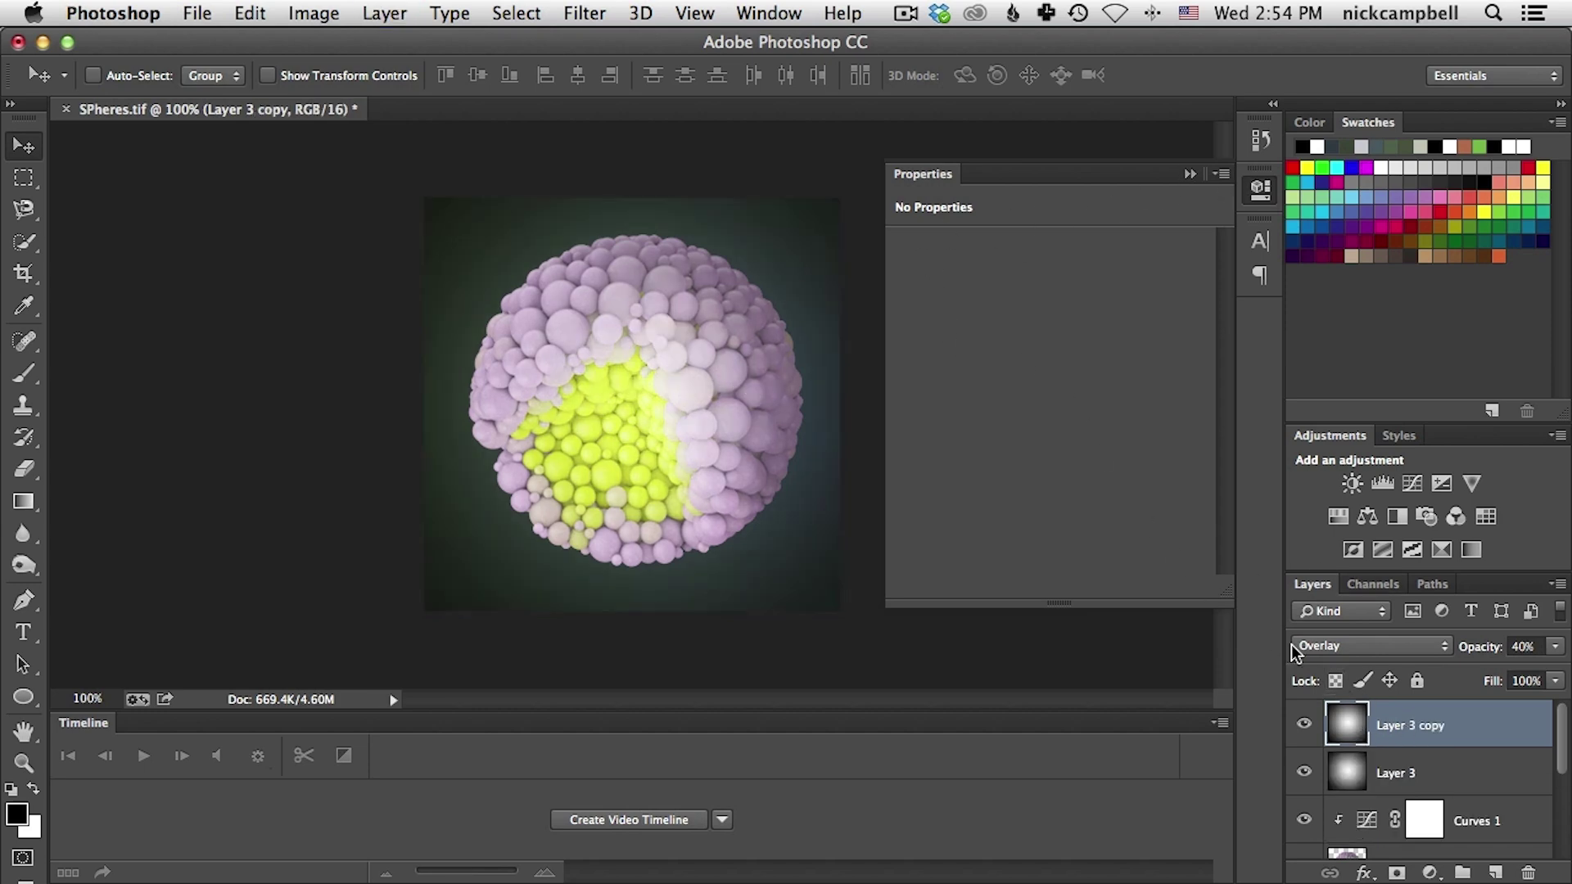
left_click(1369, 642)
left_click(1330, 469)
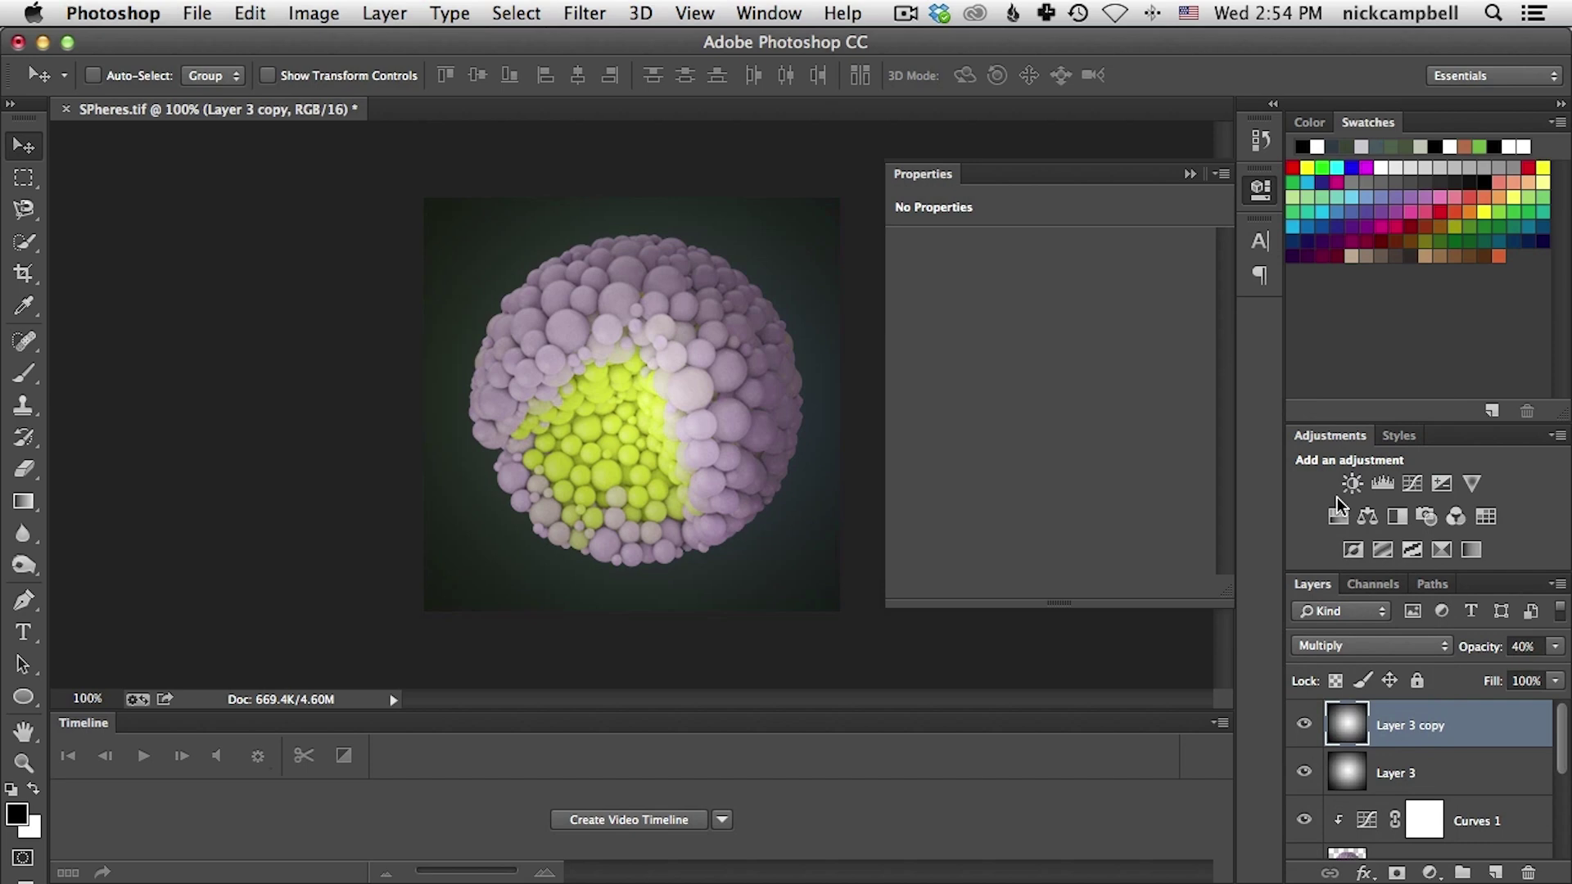
key("2")
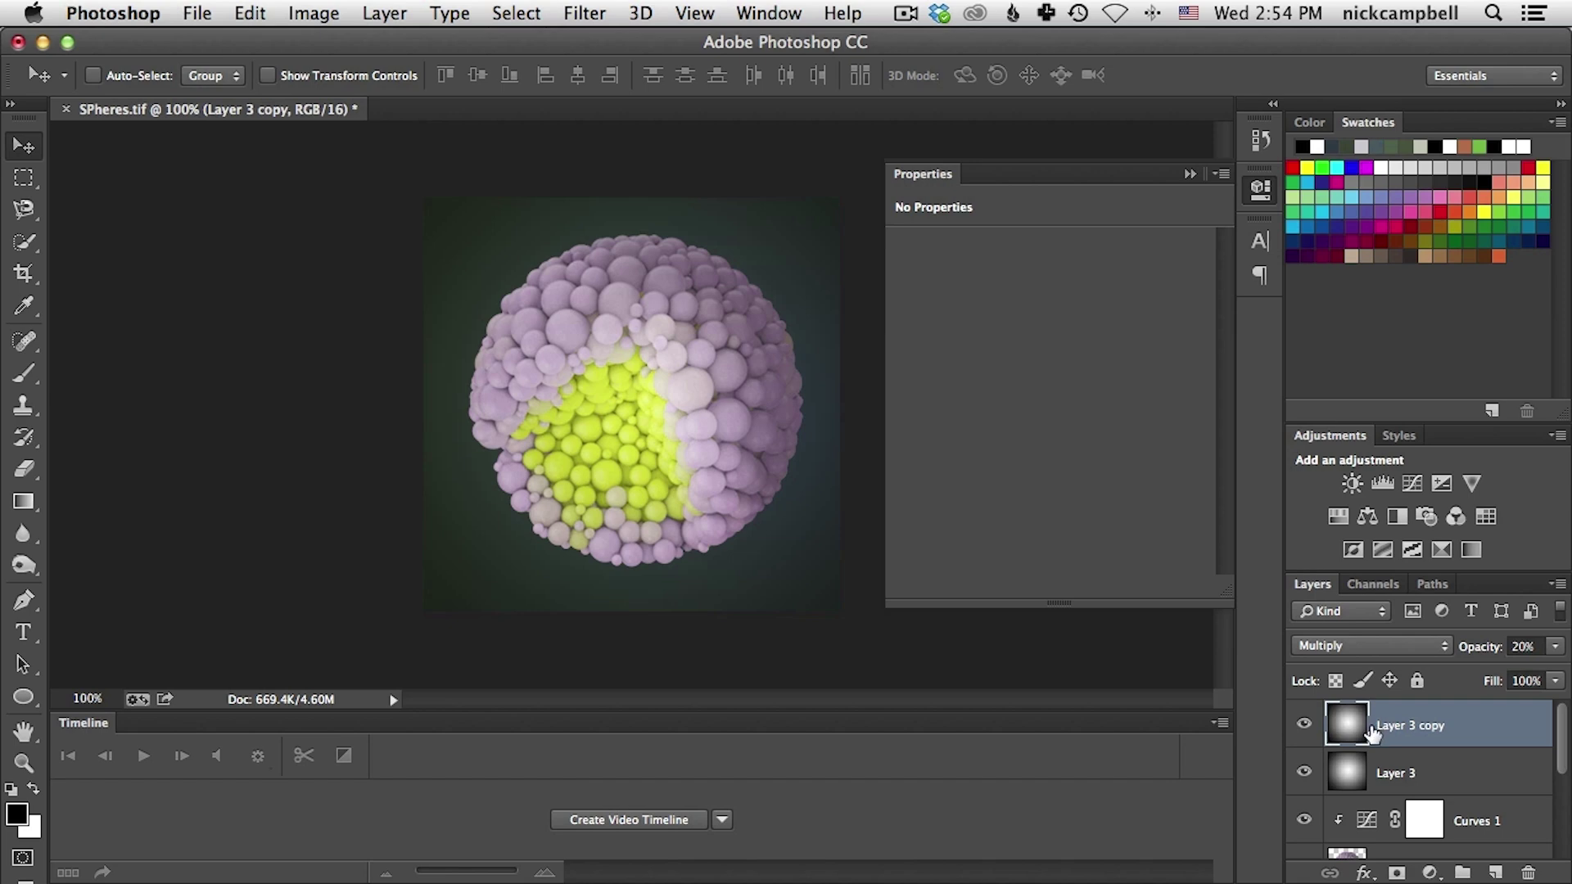
Step: Add a Curves adjustment on top of all layers, raising the highlights and lifting the black point to fade the shadows
left_click(1494, 872)
key("super+z")
left_click(1430, 873)
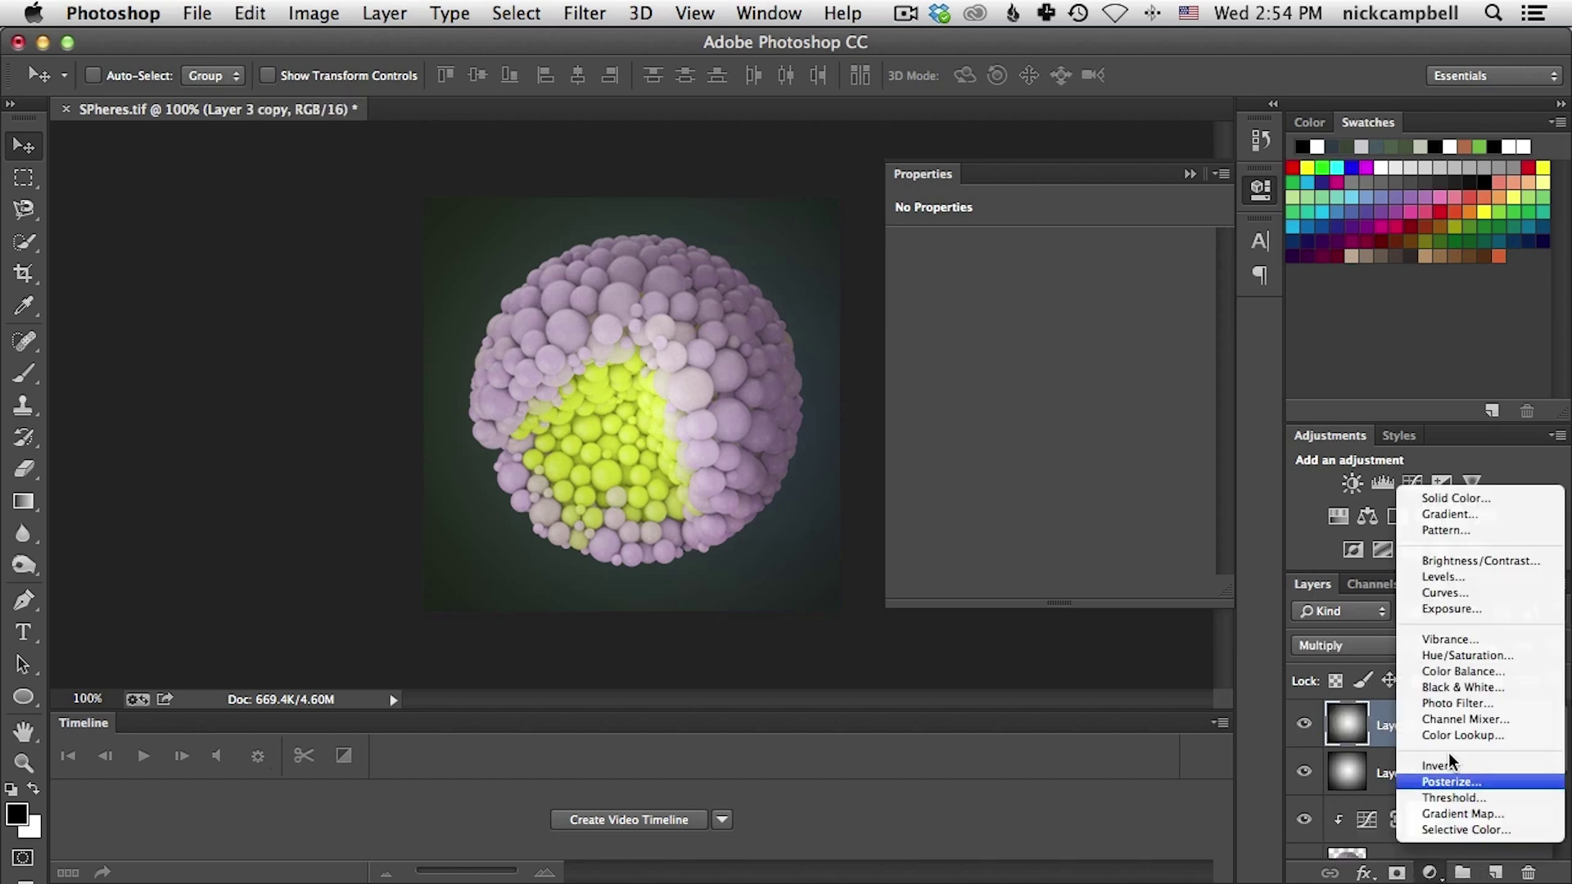
left_click(1445, 591)
left_click_drag(1130, 367, 1129, 354)
left_click_drag(1032, 460, 1023, 471)
left_click_drag(947, 532, 947, 517)
left_click_drag(1024, 470, 1023, 461)
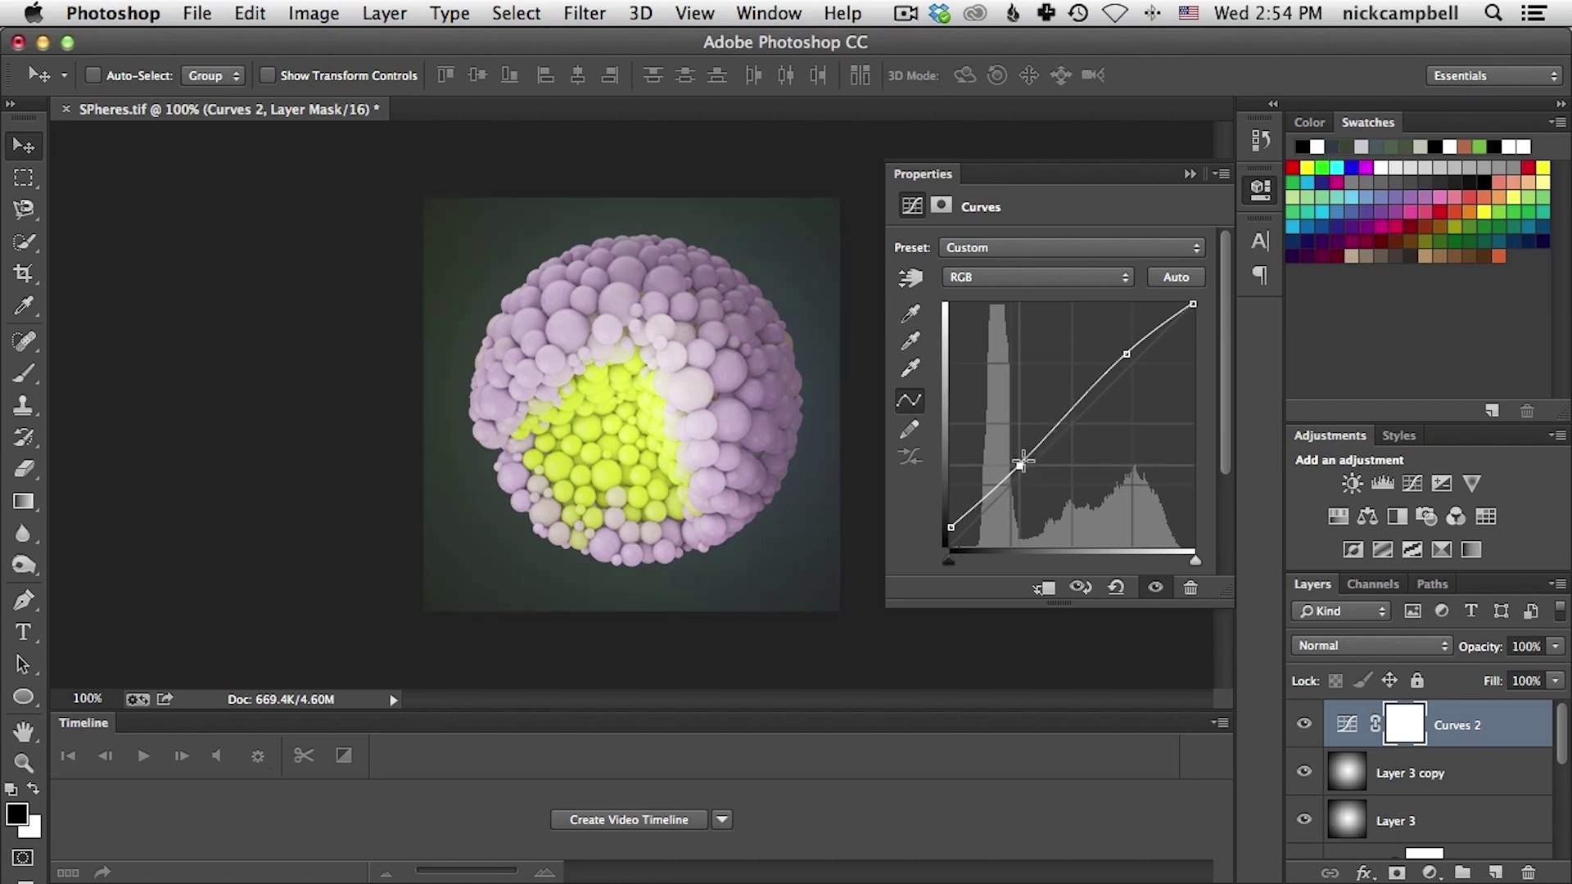
left_click_drag(1127, 350, 1127, 344)
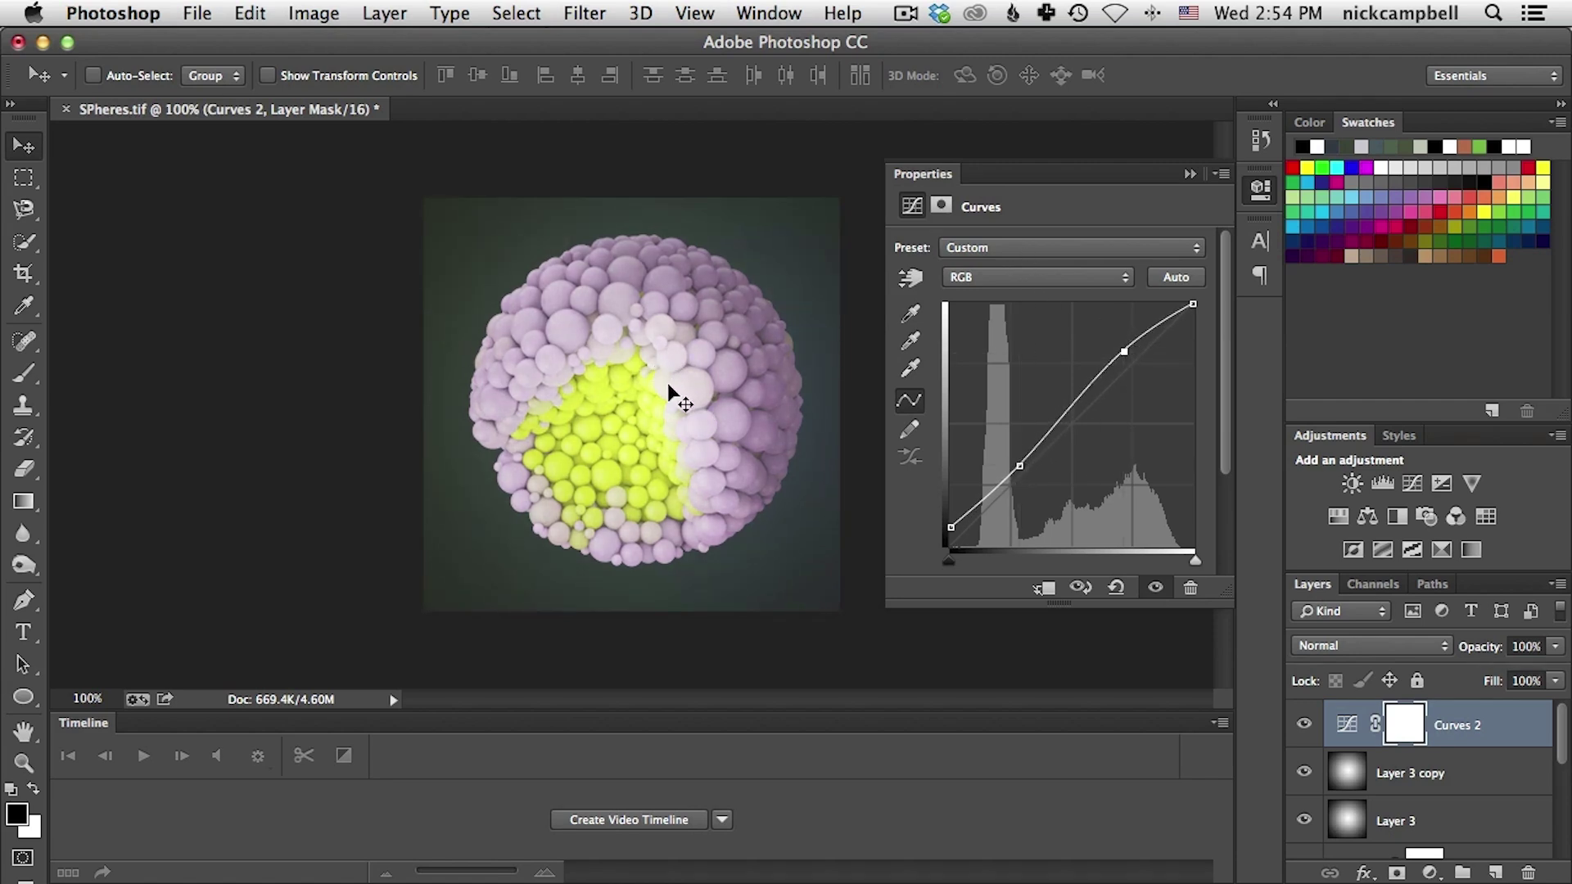
mouse_move(1191, 304)
left_mouse_down()
mouse_move(1193, 323)
mouse_move(1193, 305)
left_mouse_up()
Step: Check the Overlay gradient layer on and off, and soften the clipped Curves adjustment by lowering its highlight point
left_click(1351, 815)
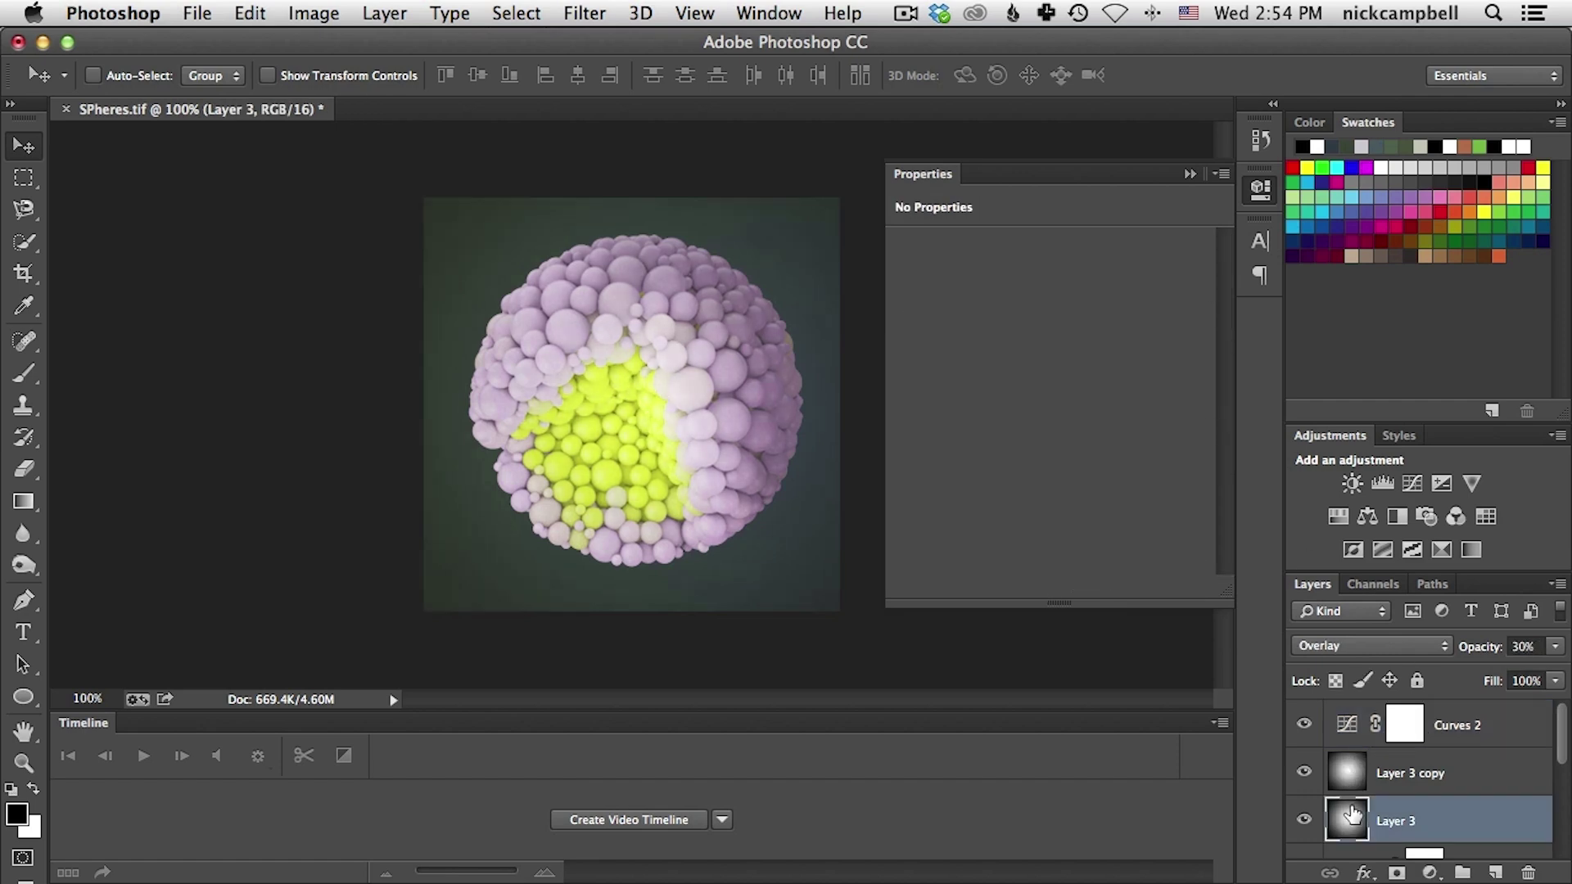
left_click(1305, 818)
left_click(1305, 819)
scroll(1535, 766, "down", 2)
left_click(1382, 774)
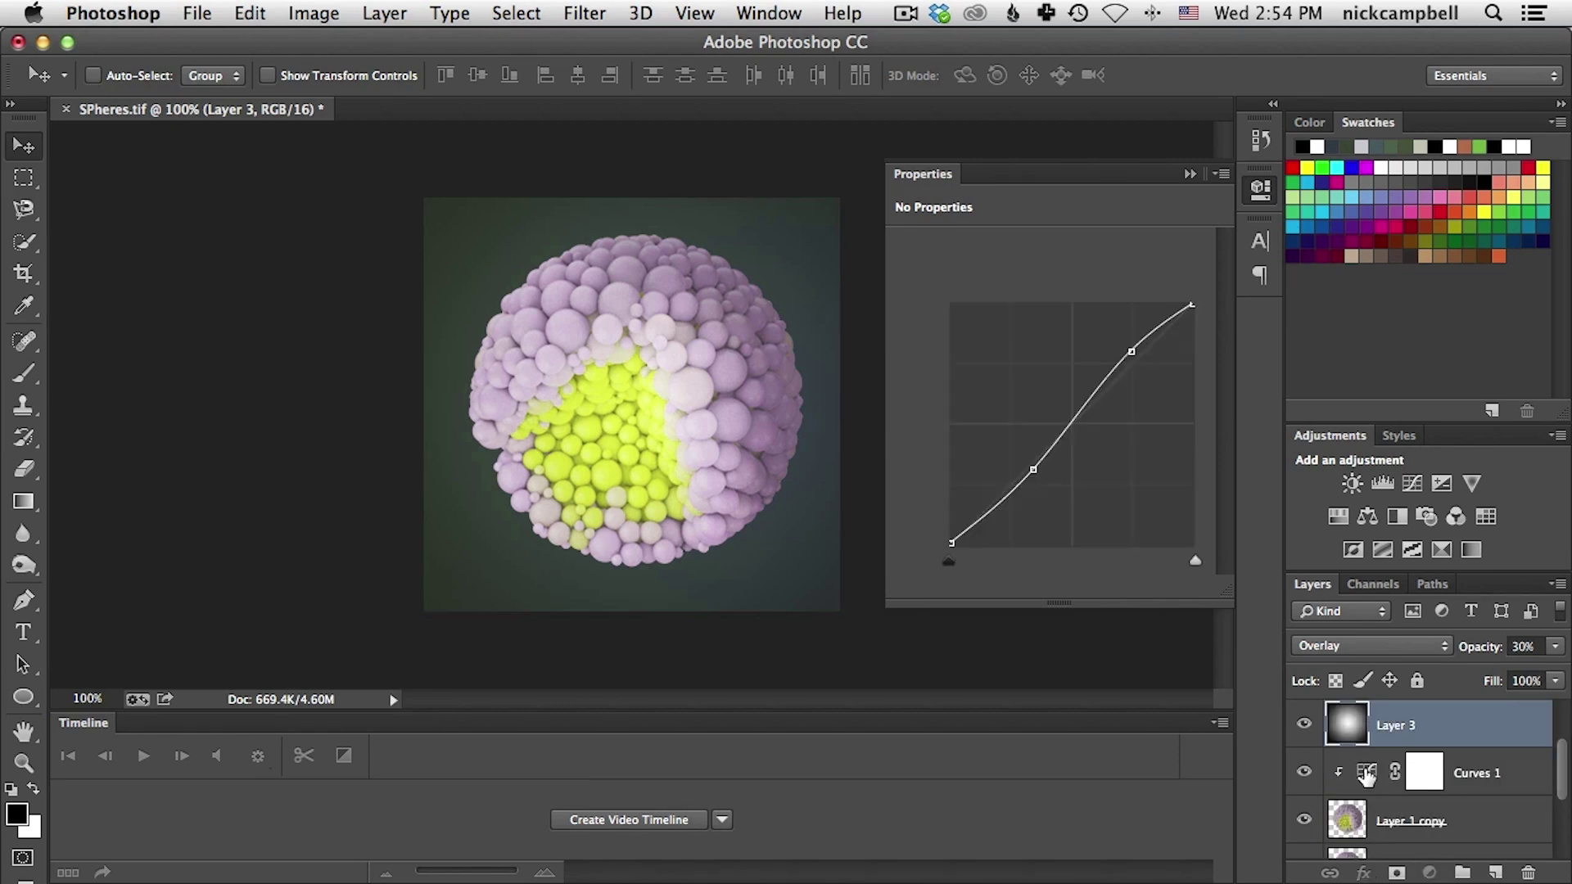
left_click_drag(1133, 355, 1134, 363)
left_click_drag(1034, 470, 1037, 471)
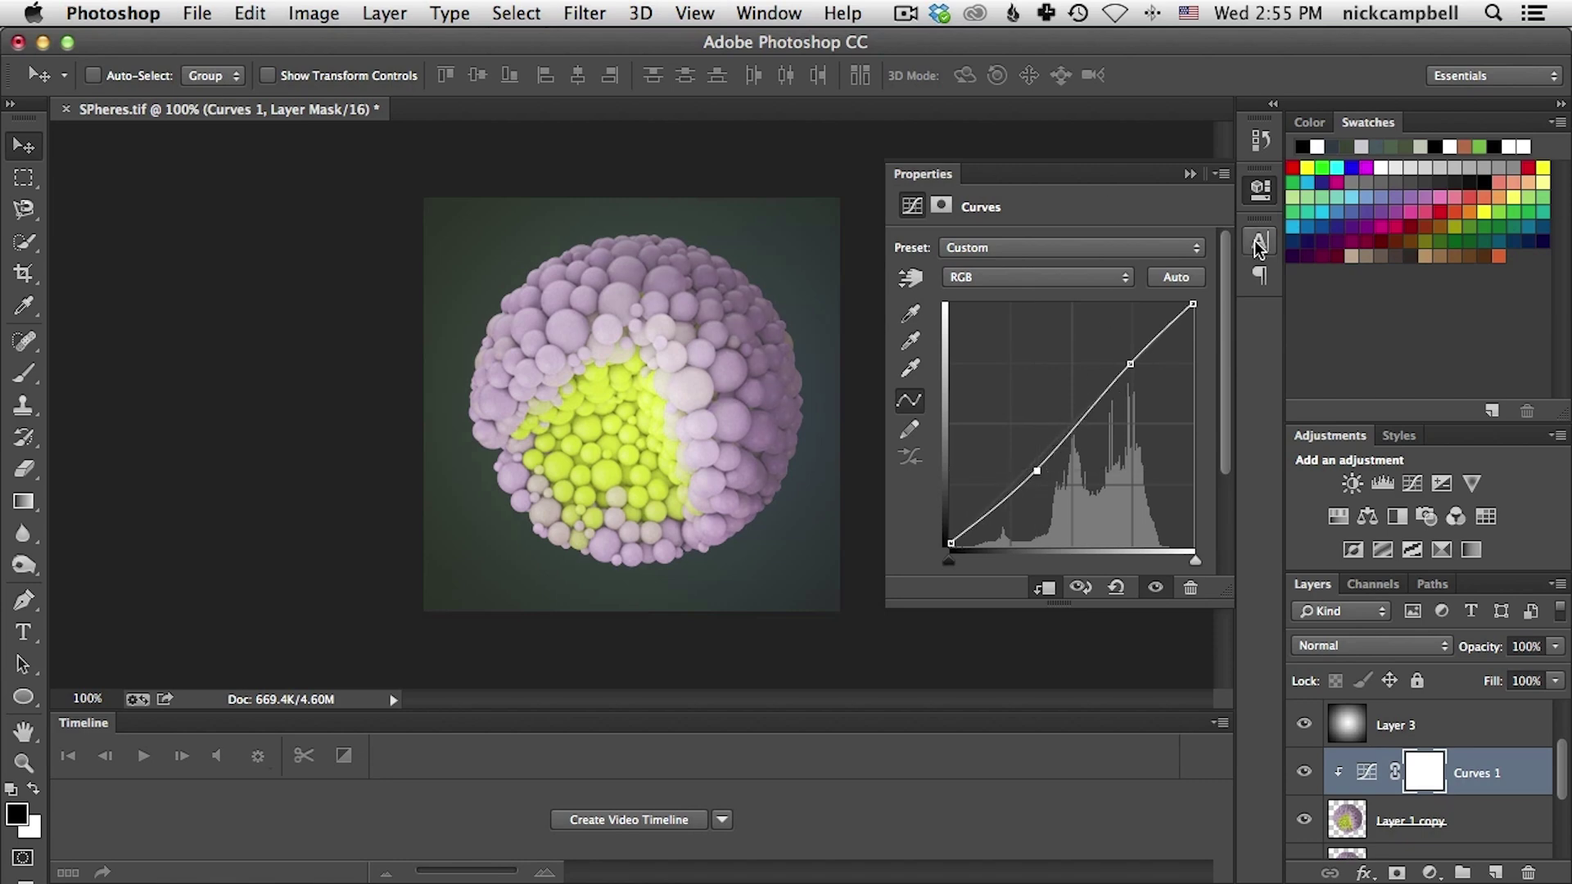
Step: Switch to Safari, move the Boolean Taxidermy reference fully into view, and compare its shading before returning to Photoshop
key("super+Tab")
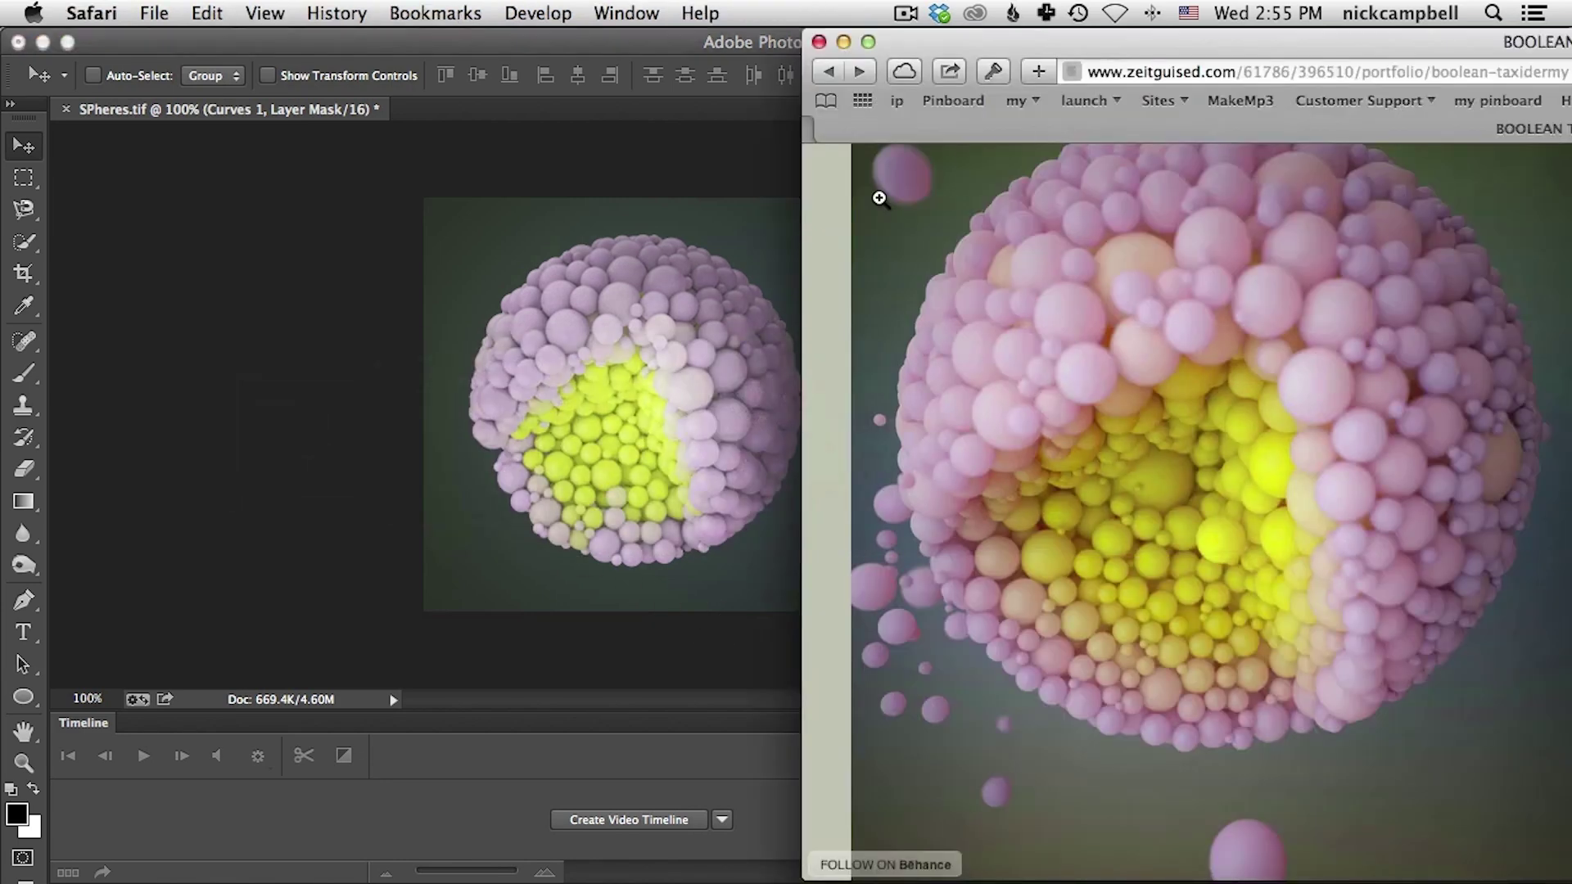
left_click_drag(1178, 41, 695, 41)
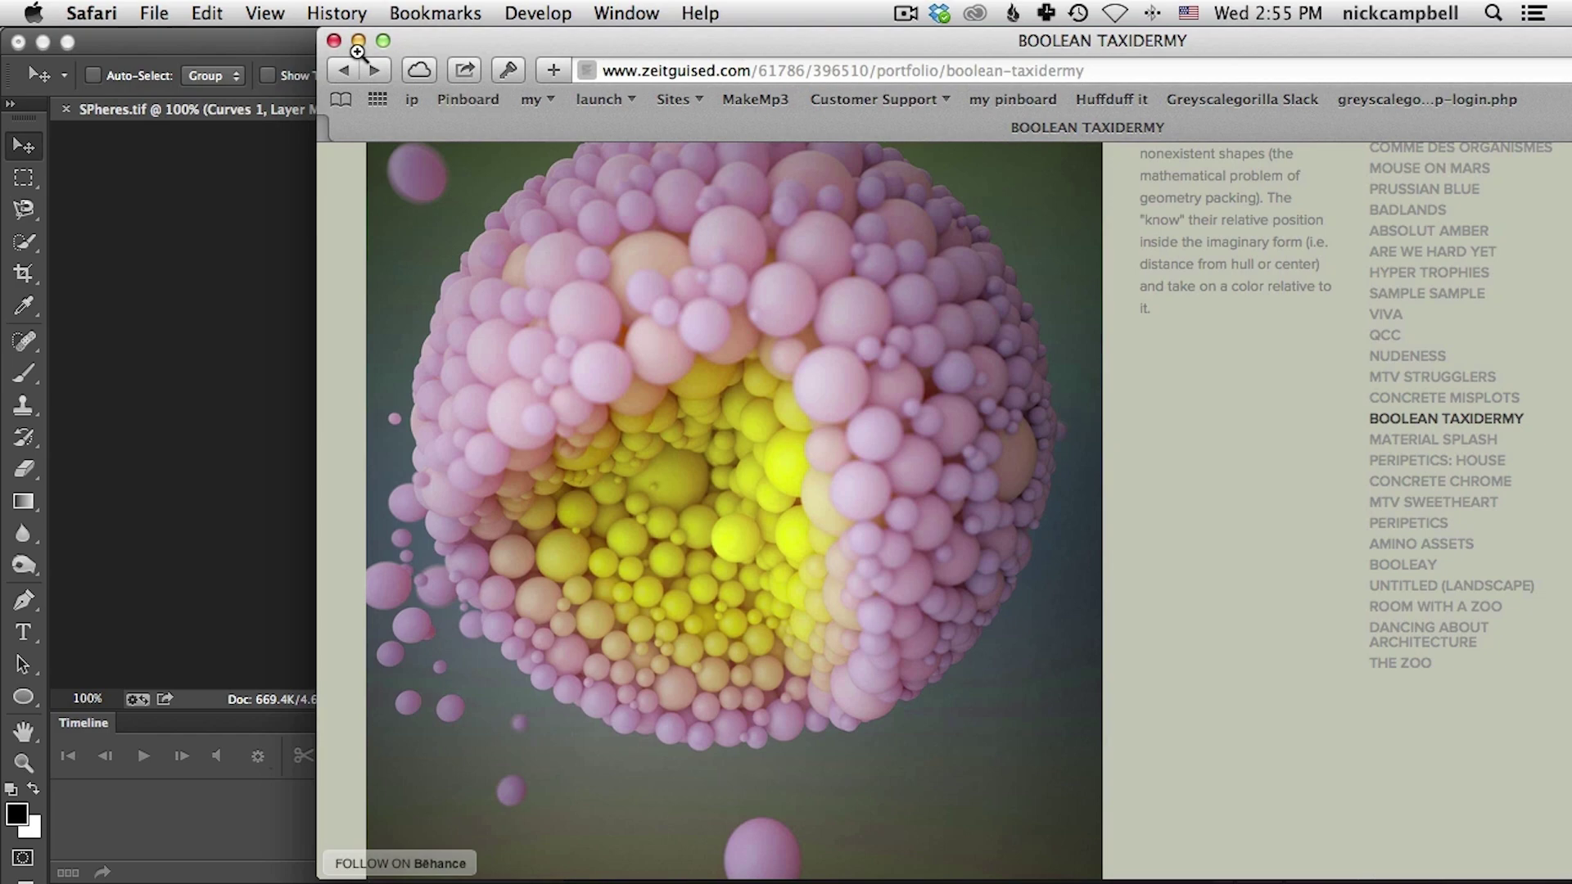
left_click(293, 45)
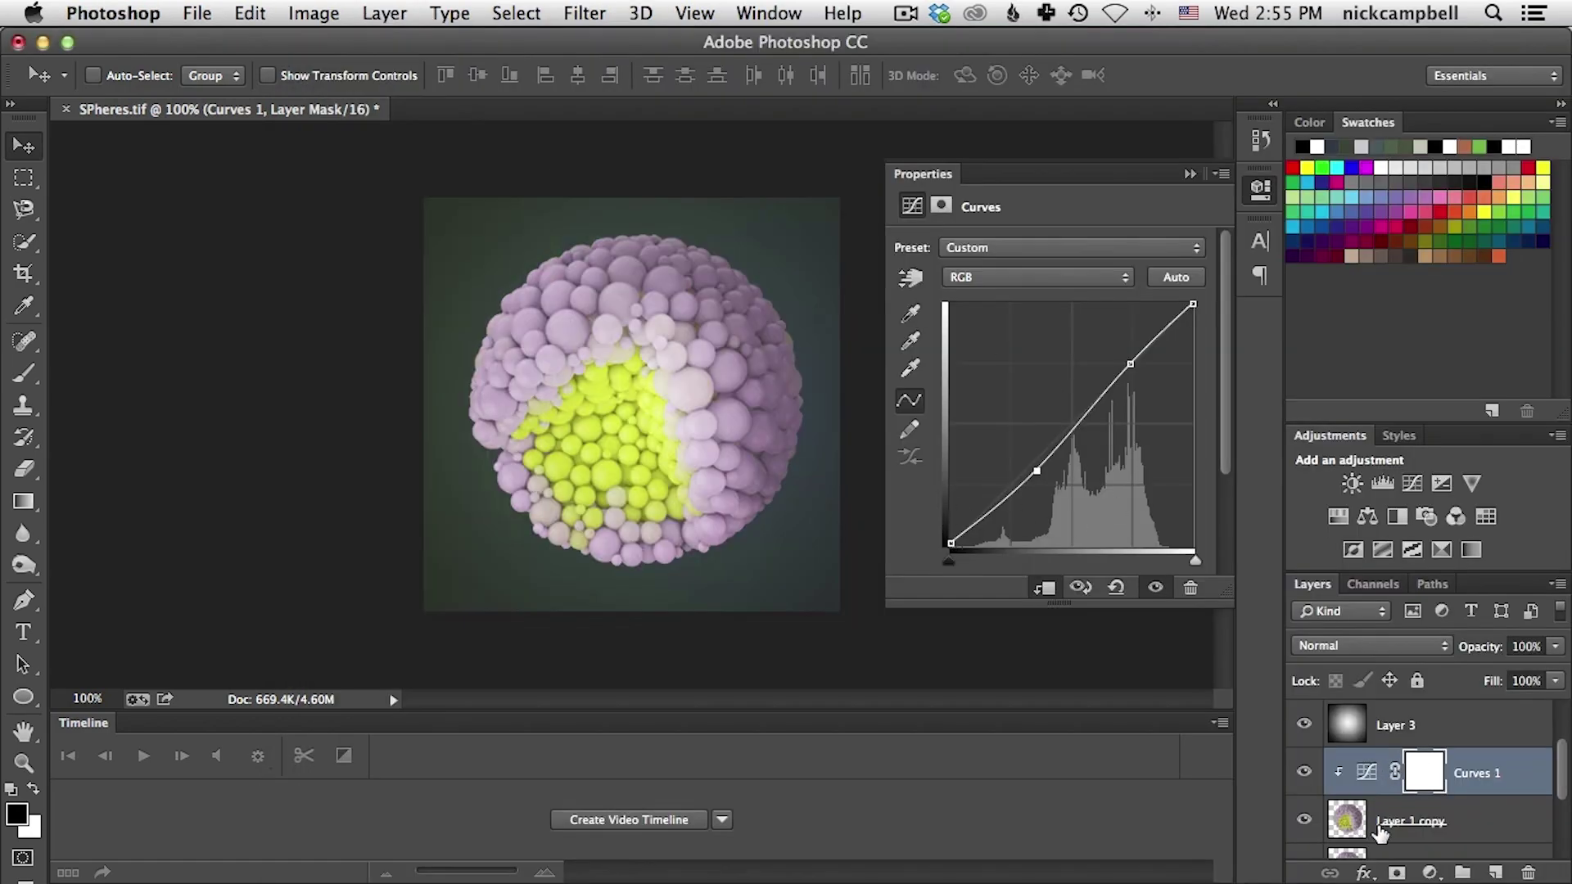
Step: Burn the midtones of the yellow interior on the duplicated cluster layer at 15% exposure, and compare its depth with the reference
left_click_drag(1564, 754, 1565, 790)
left_click(1353, 773)
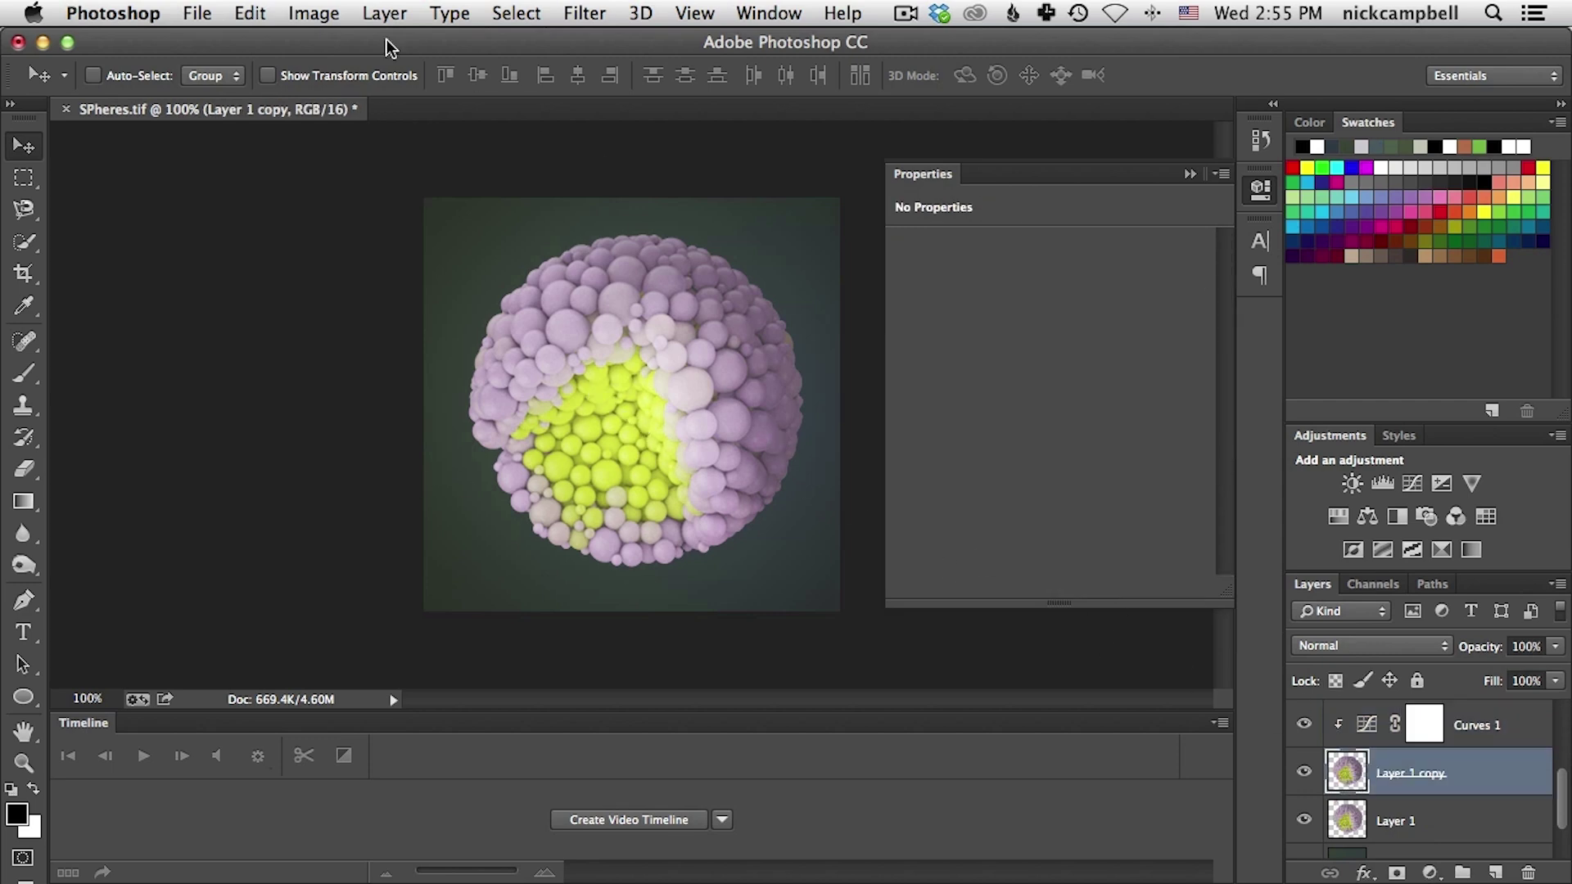
left_click(38, 559)
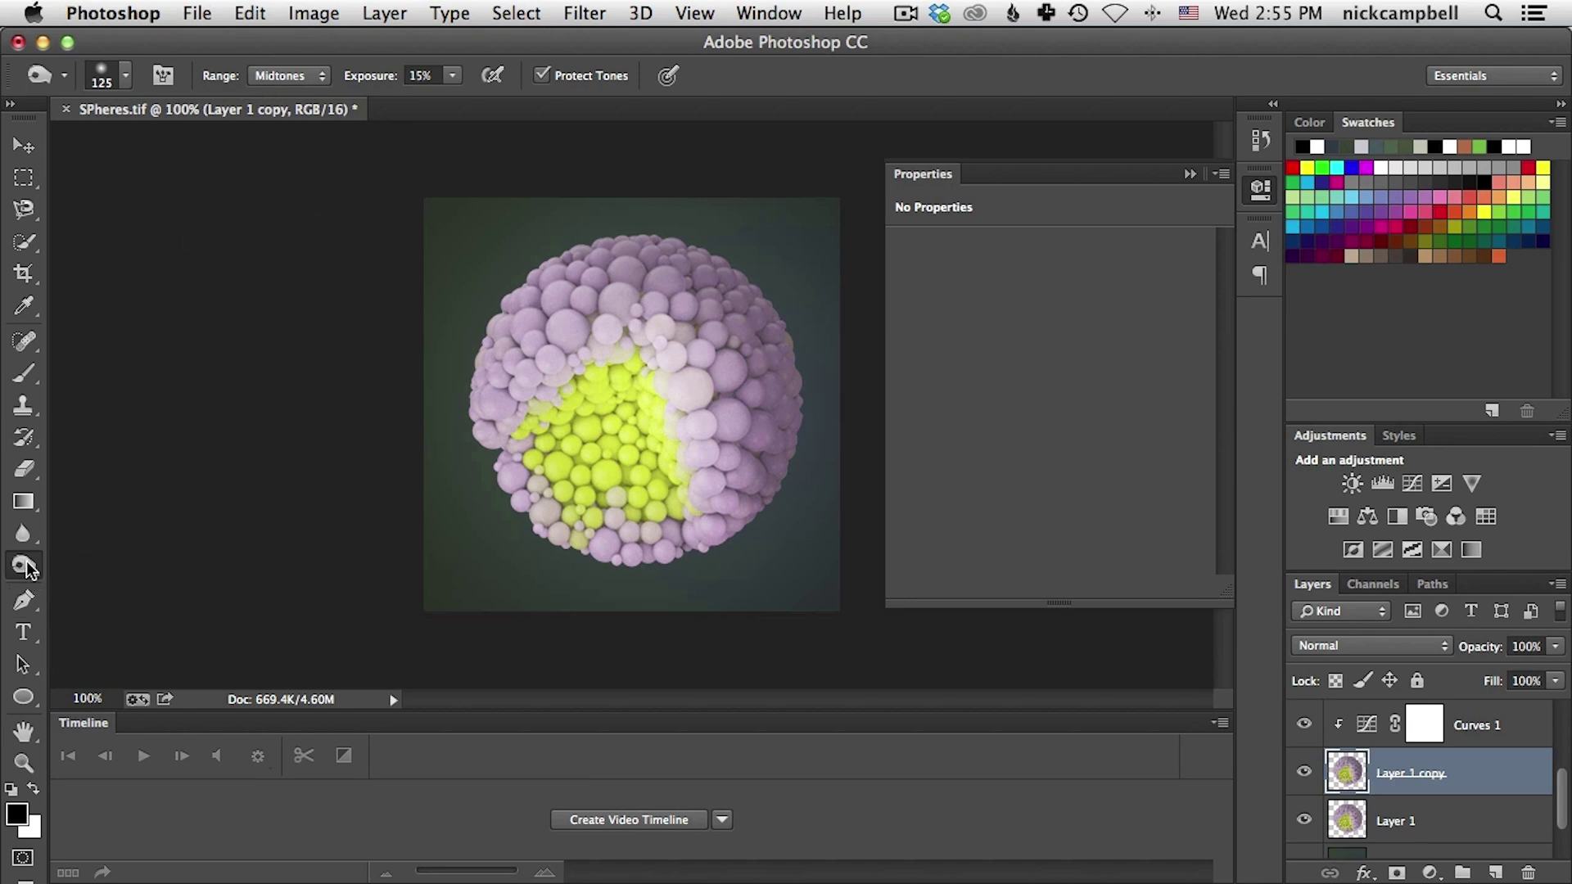
left_click_drag(27, 568, 115, 582)
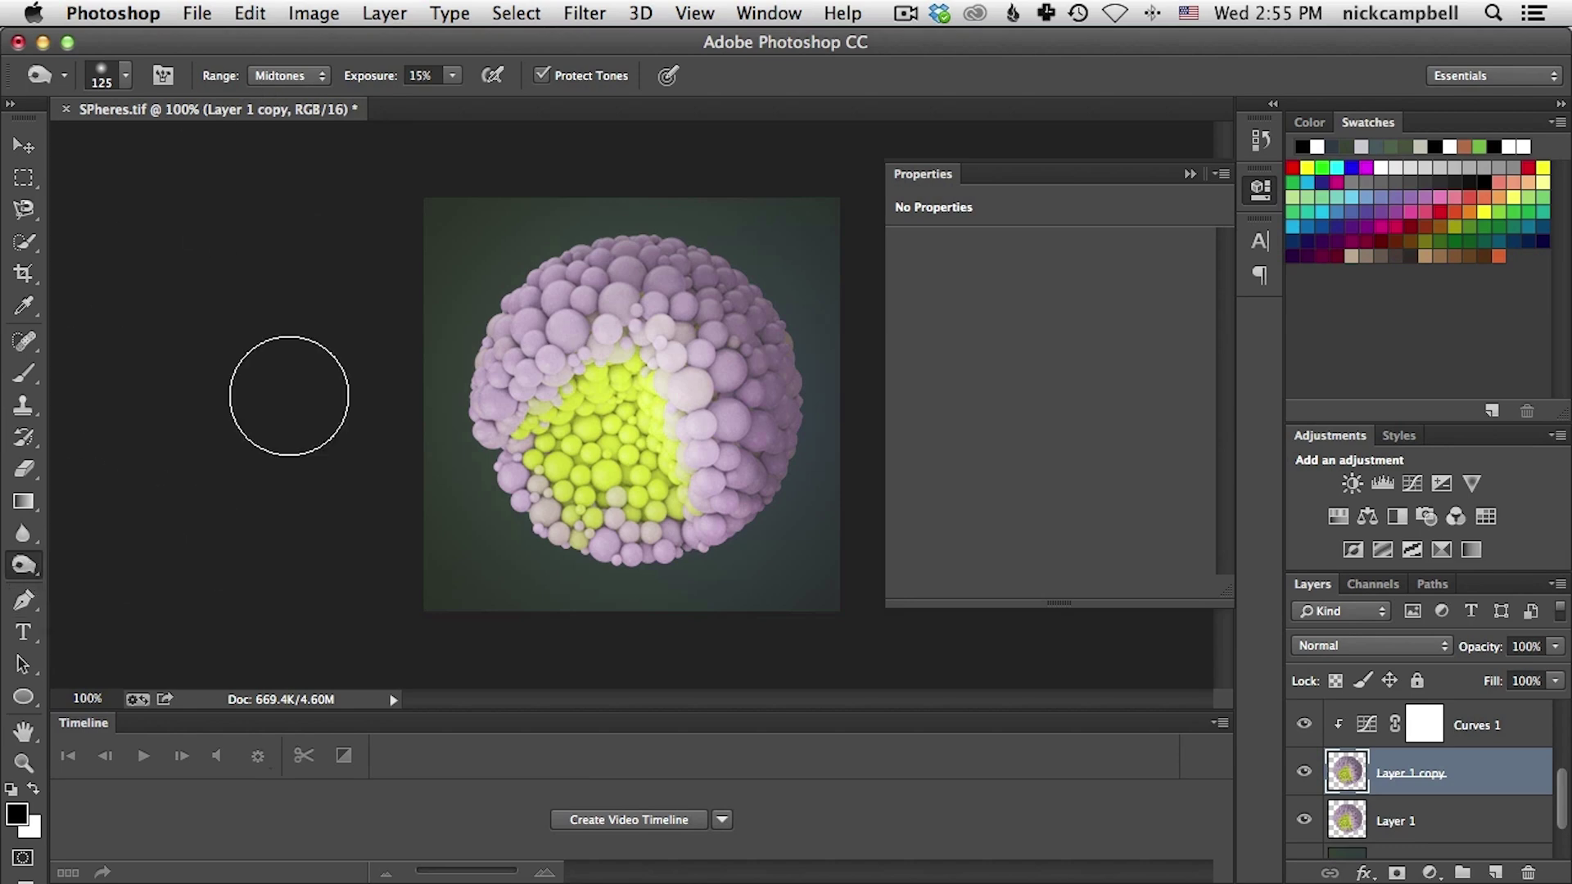
left_click(296, 76)
left_click(298, 59)
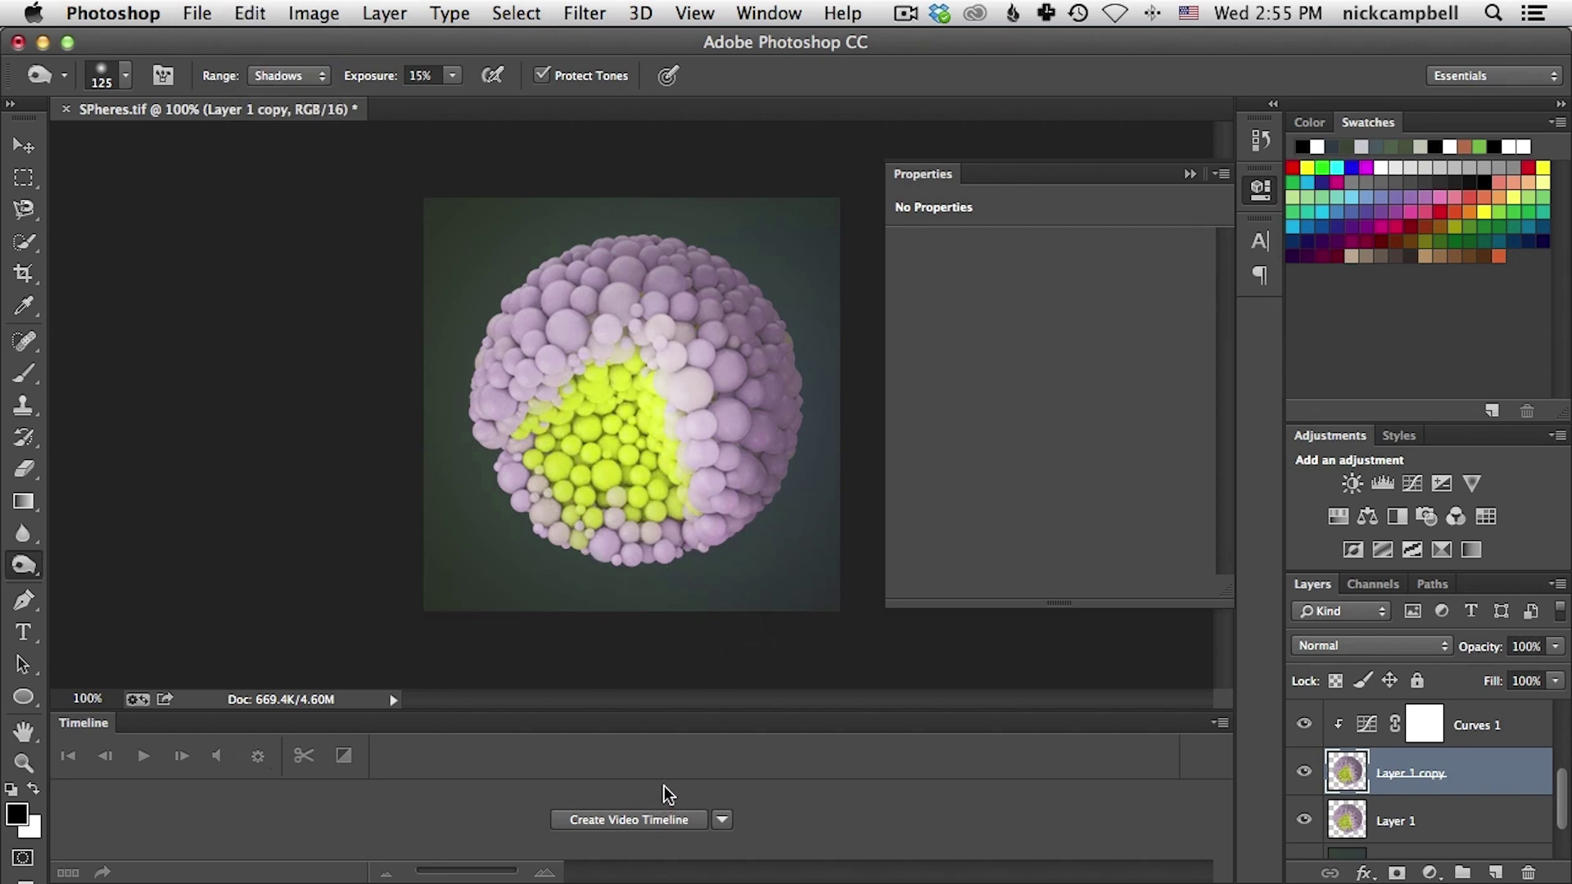
left_click(289, 91)
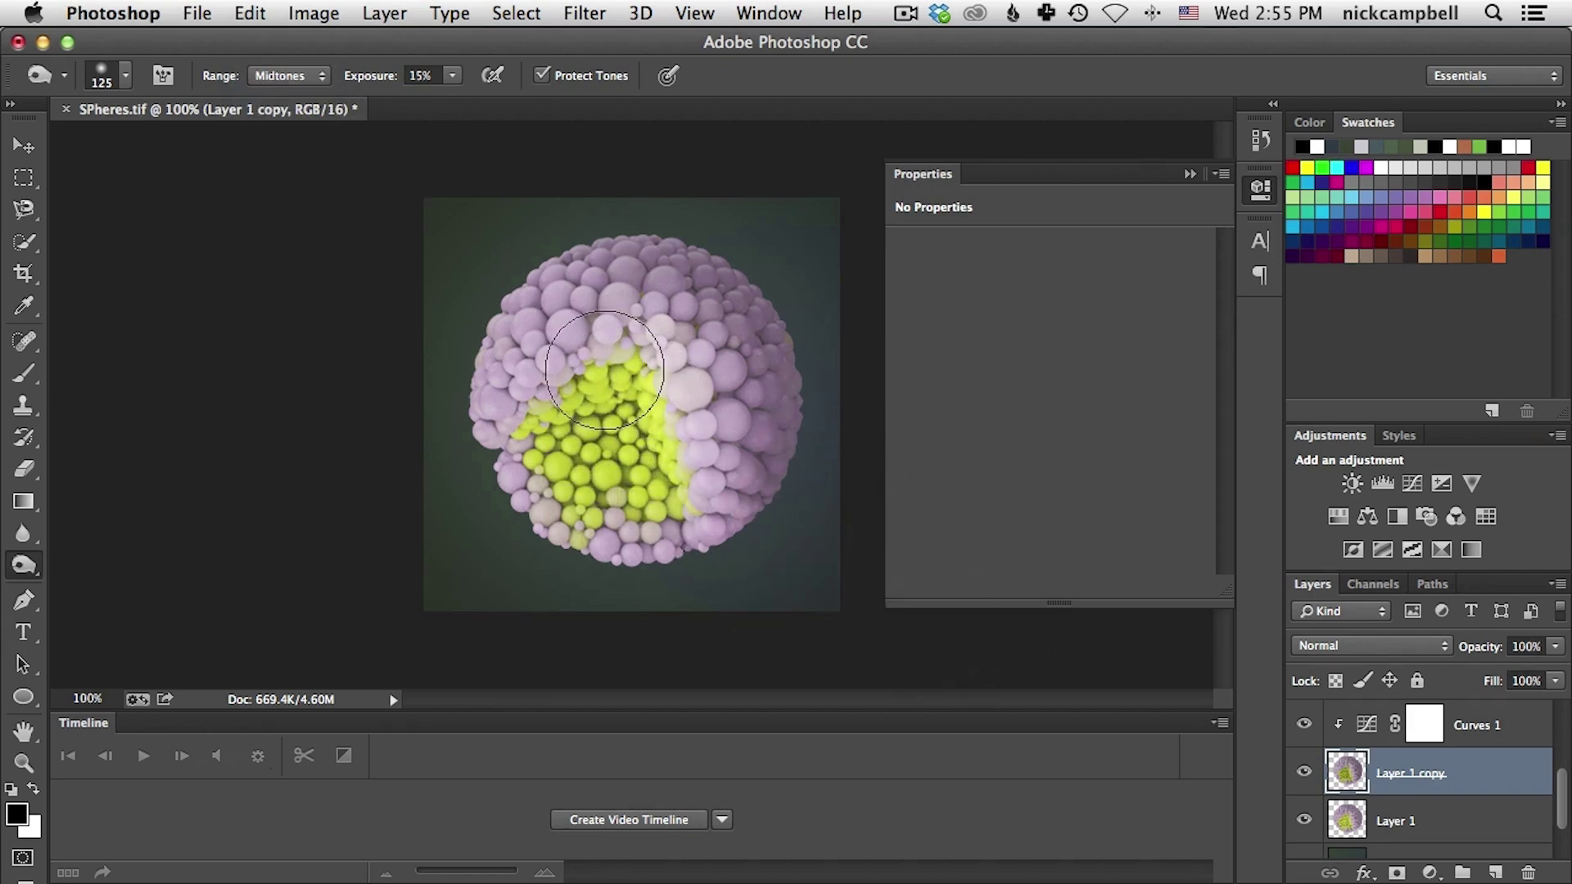
key("super+z")
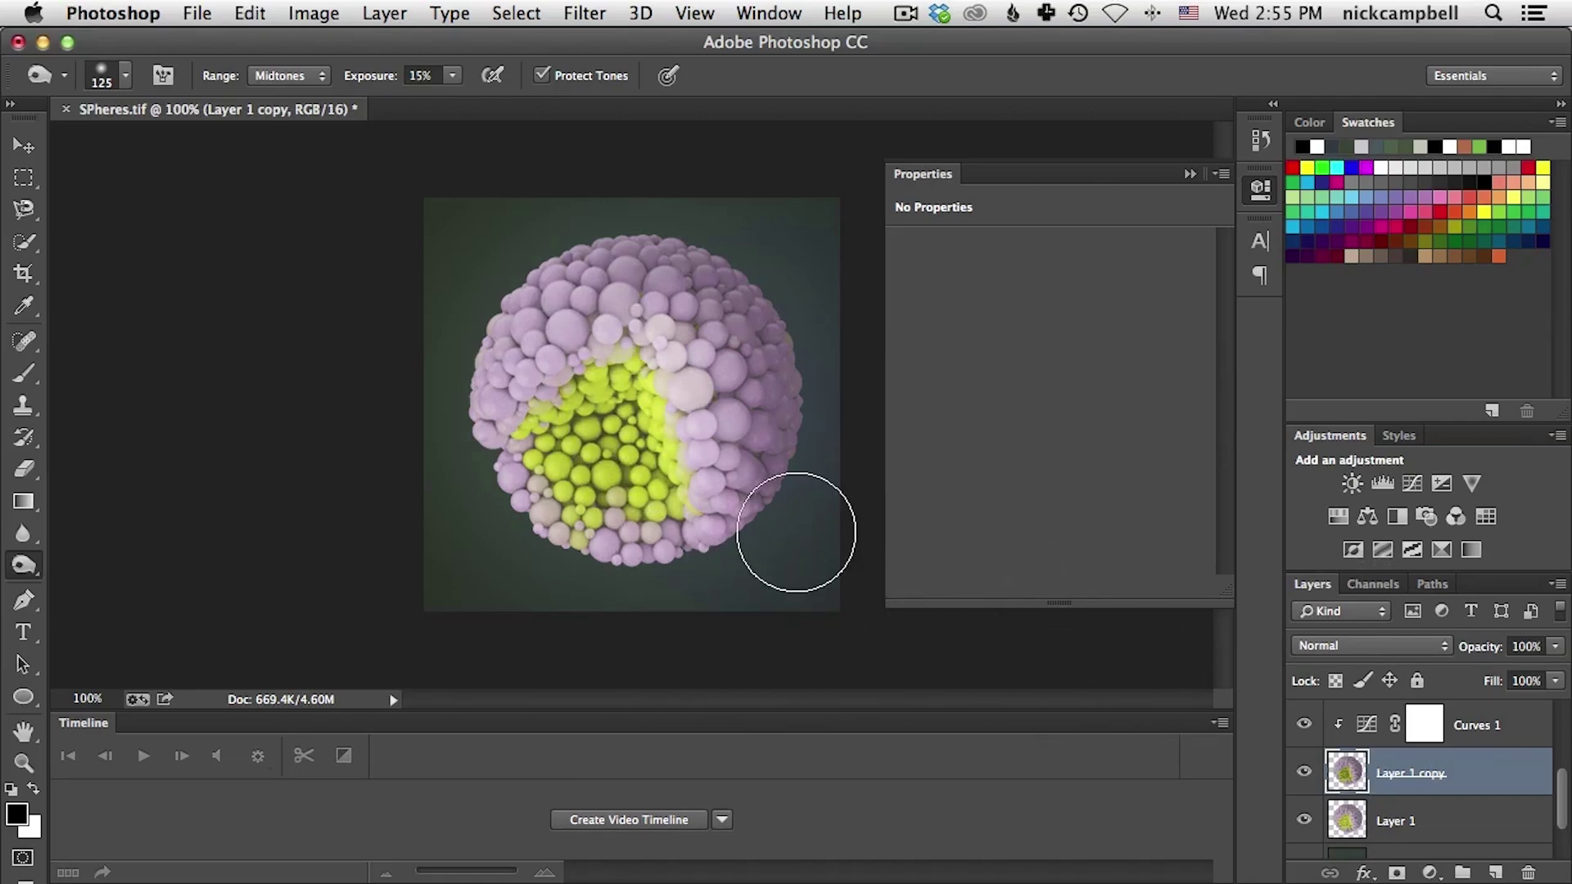
key("super+Tab")
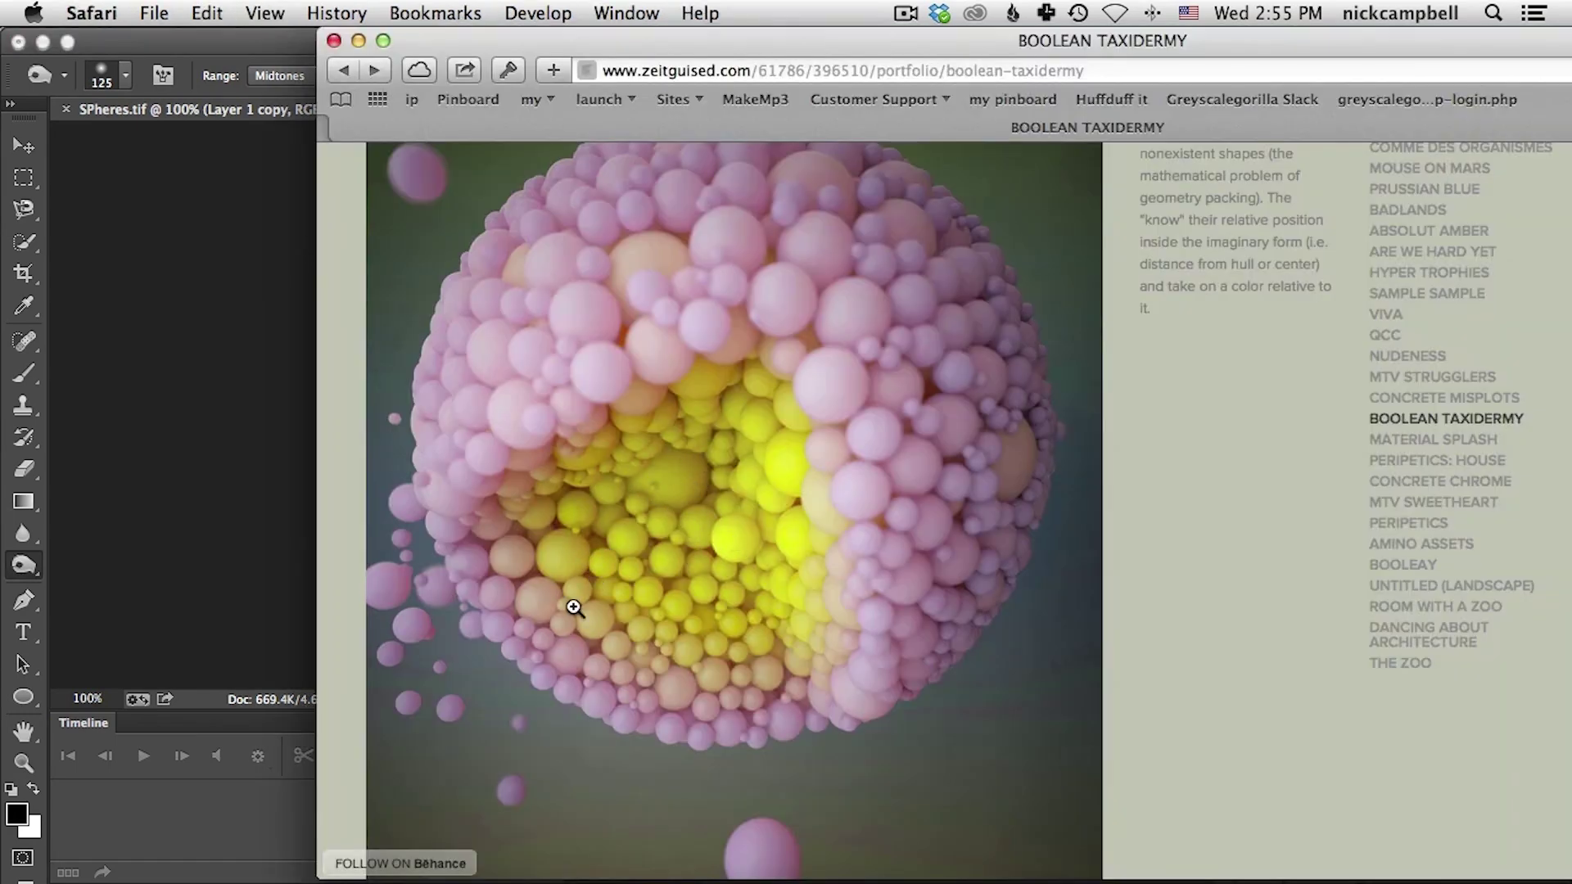
key("super+Tab")
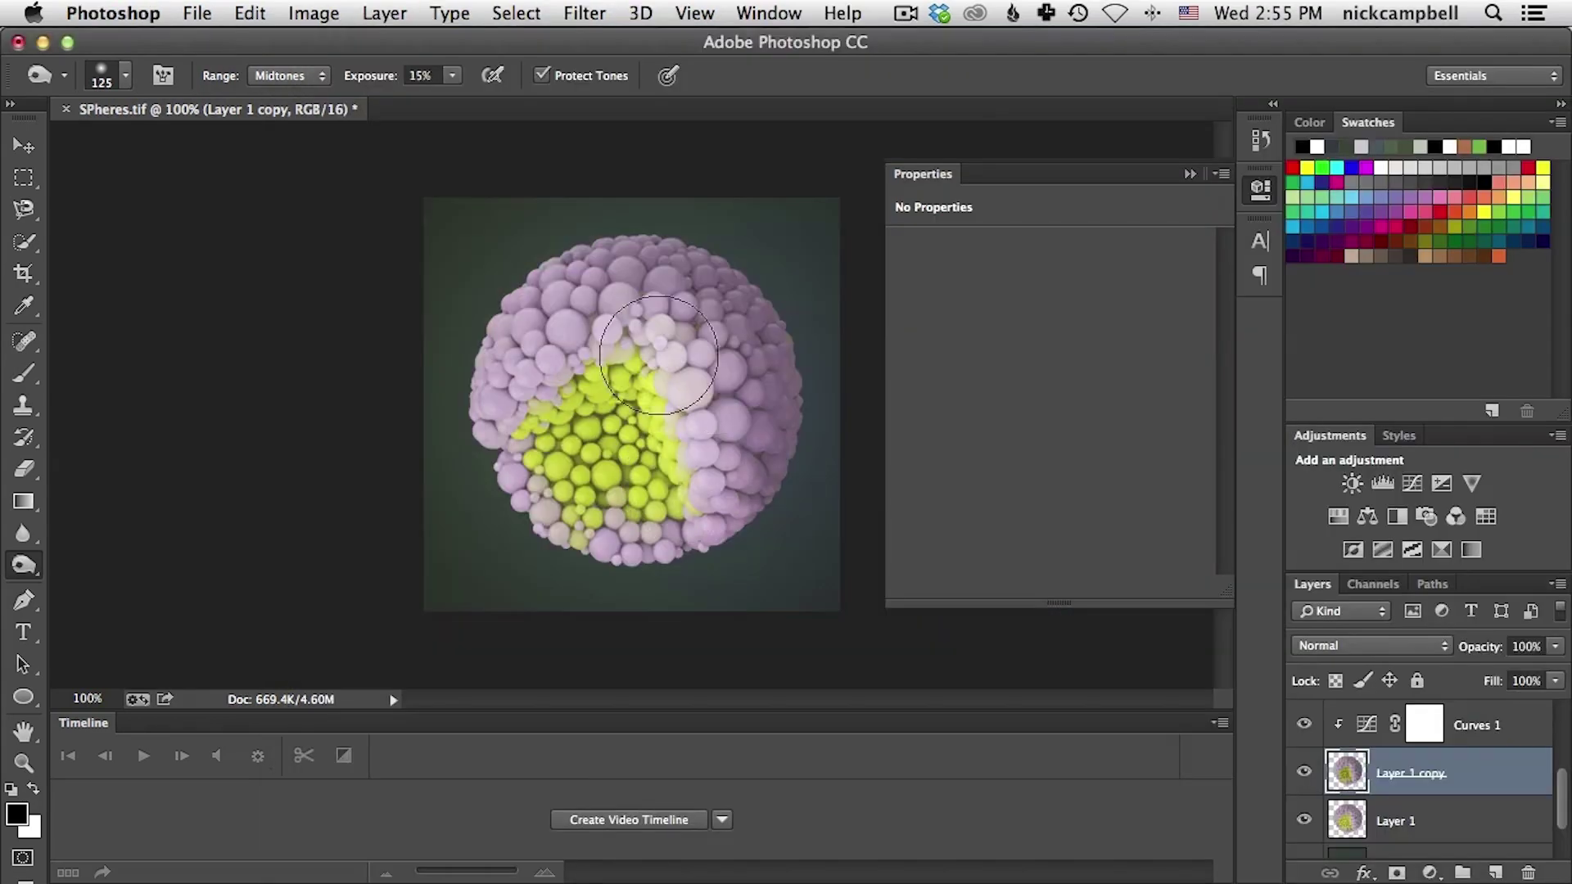